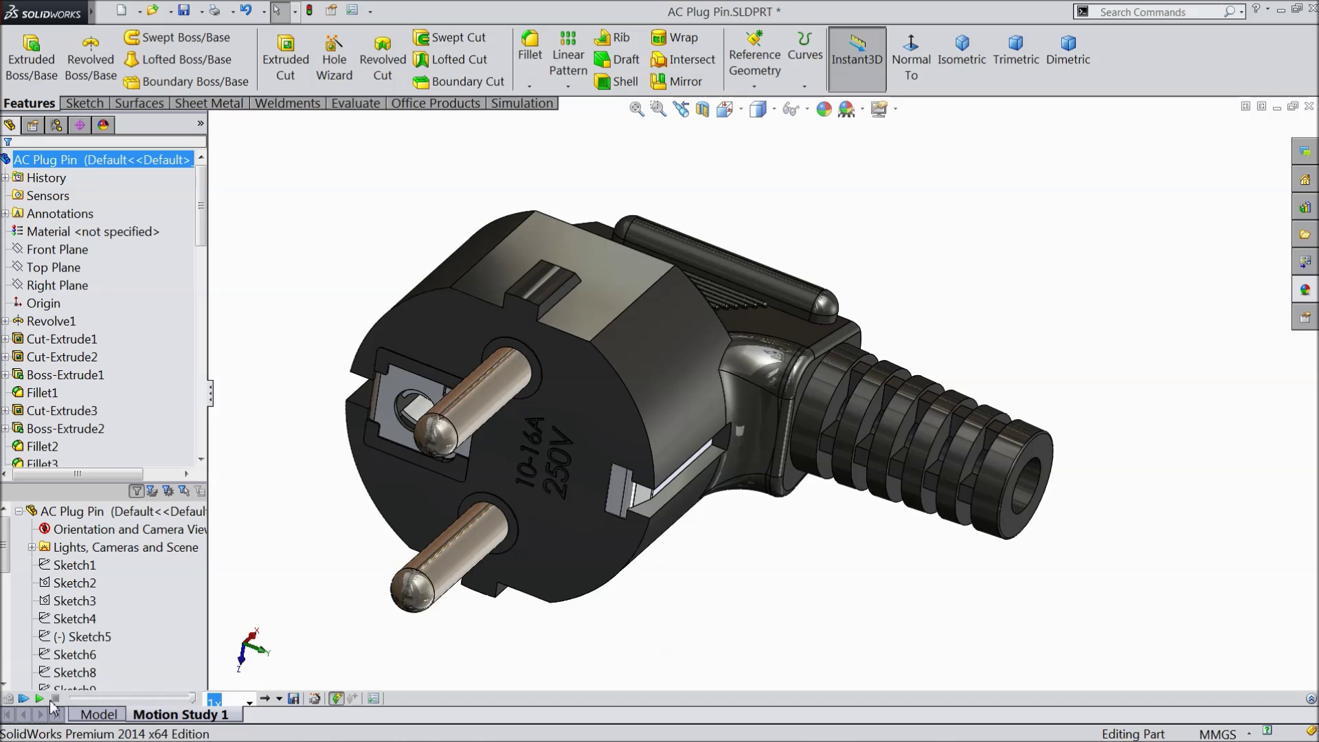
Play the motion study of the finished AC plug model and stop it after viewing the rotation
{"action": "left_click", "coordinate": [40, 699]}
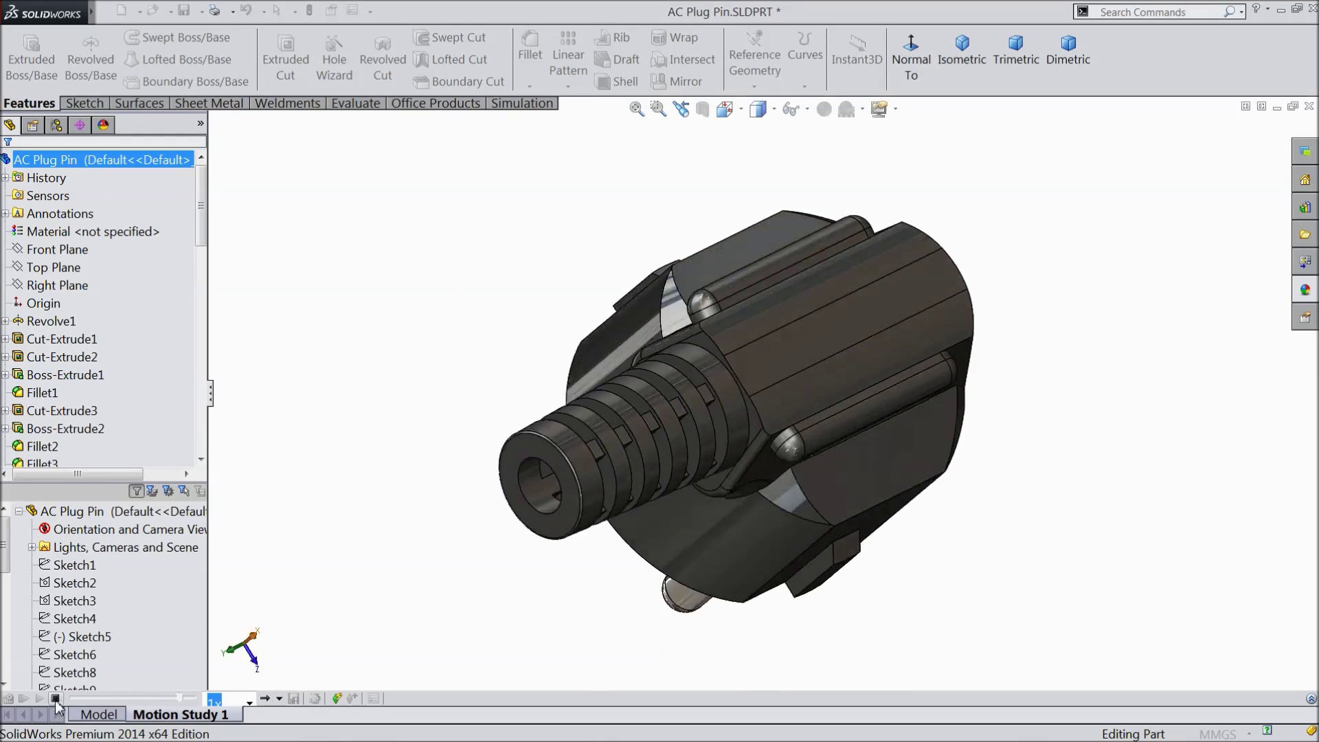
{"action": "left_click", "coordinate": [56, 699]}
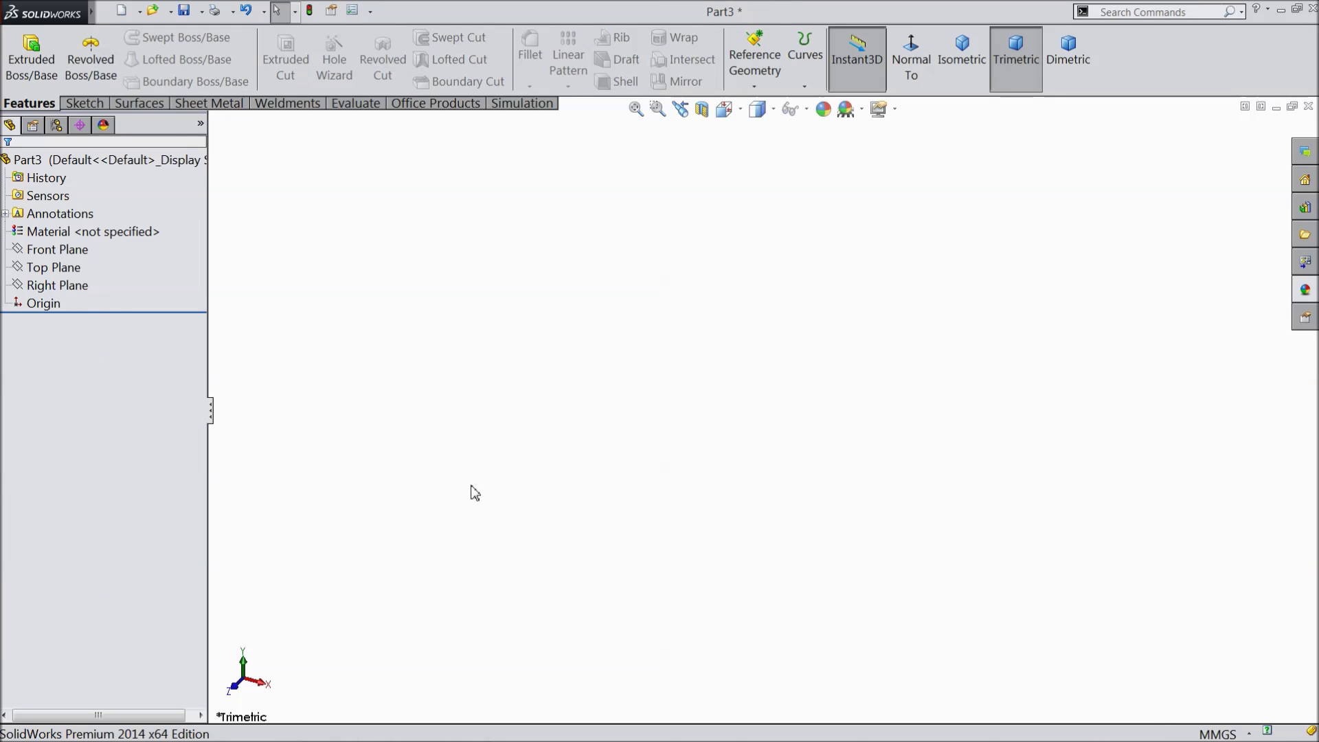
Sketch a closed five-sided profile on the Front Plane from the origin, about 71 mm long and 33 mm high, with a sloped upper-right edge
{"action": "left_click", "coordinate": [58, 249]}
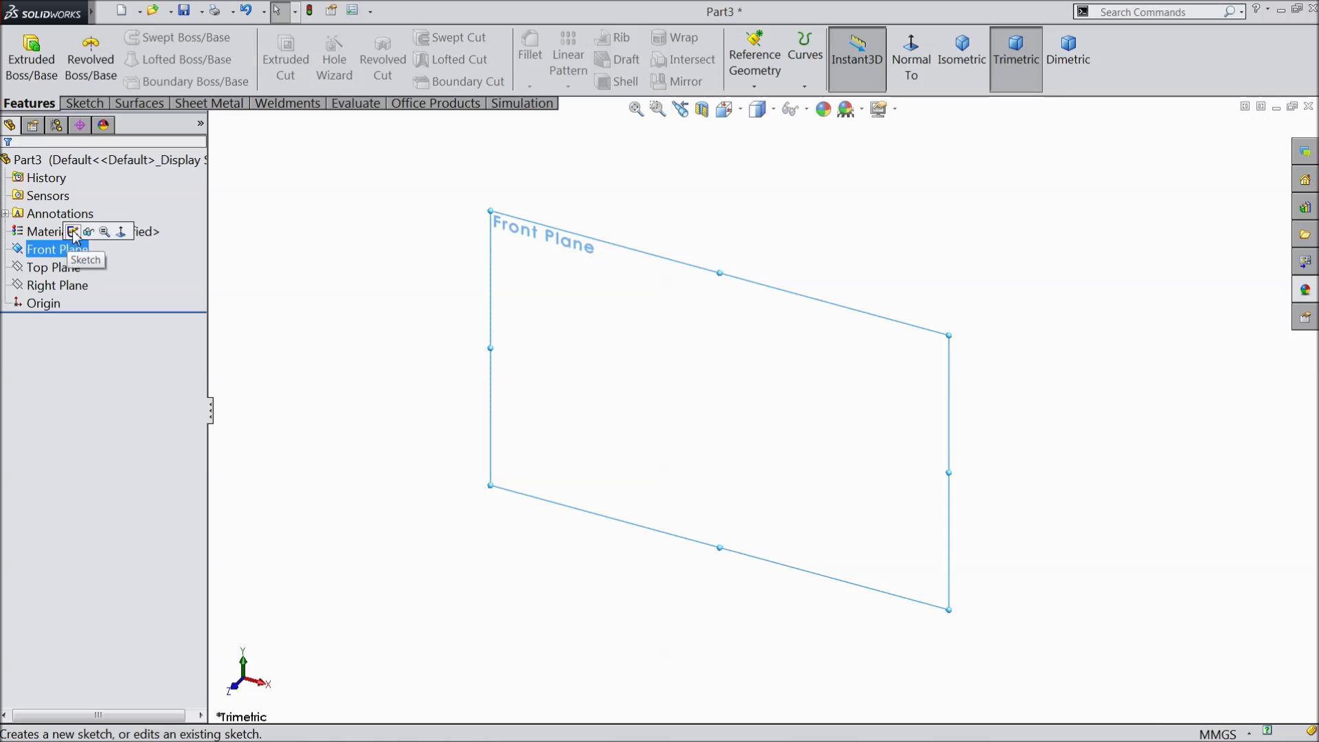
{"action": "left_click", "coordinate": [103, 235]}
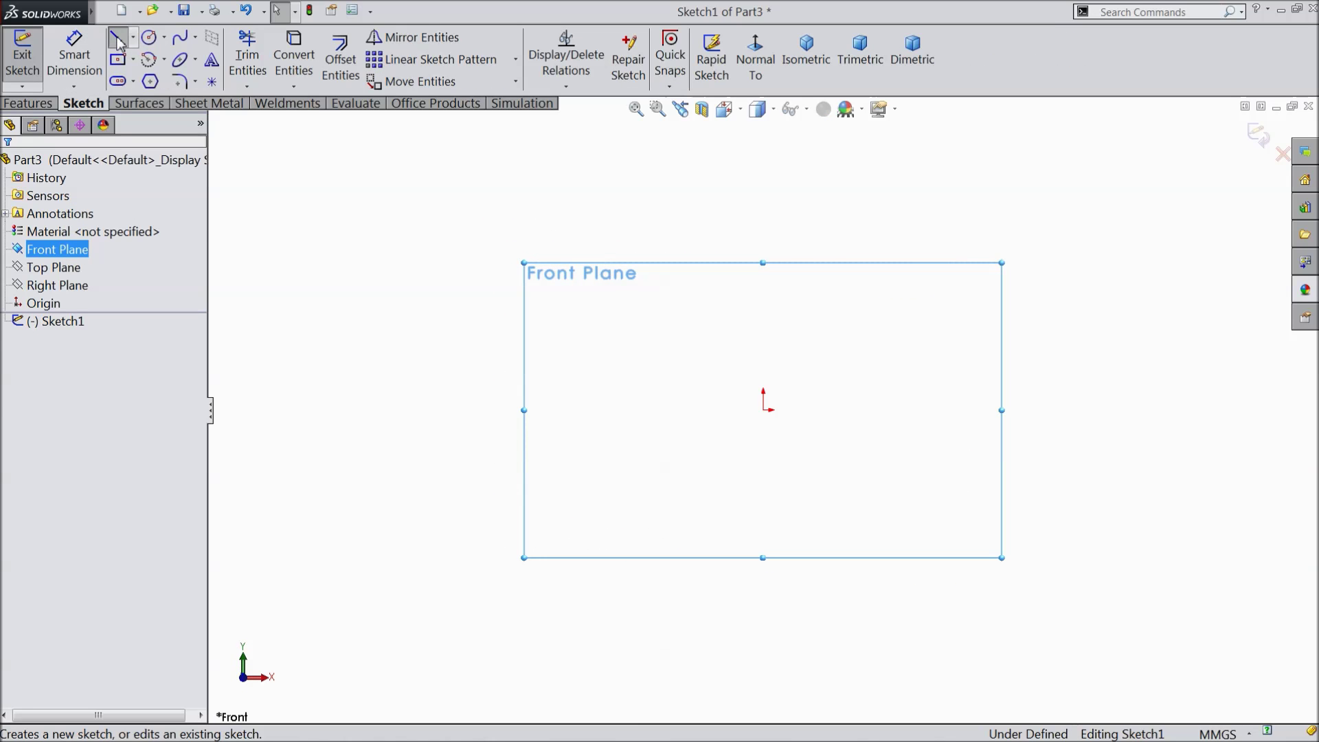
{"action": "left_click", "coordinate": [118, 43]}
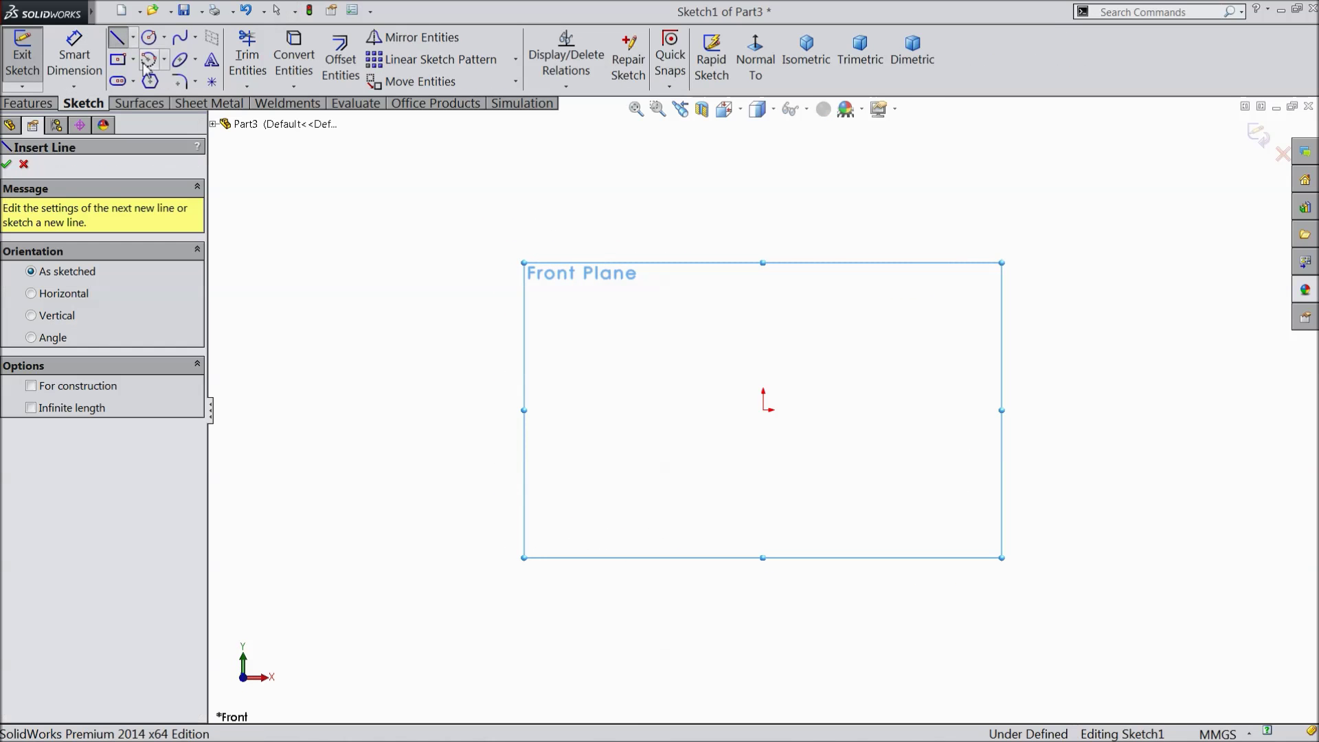
{"action": "left_click", "coordinate": [955, 411]}
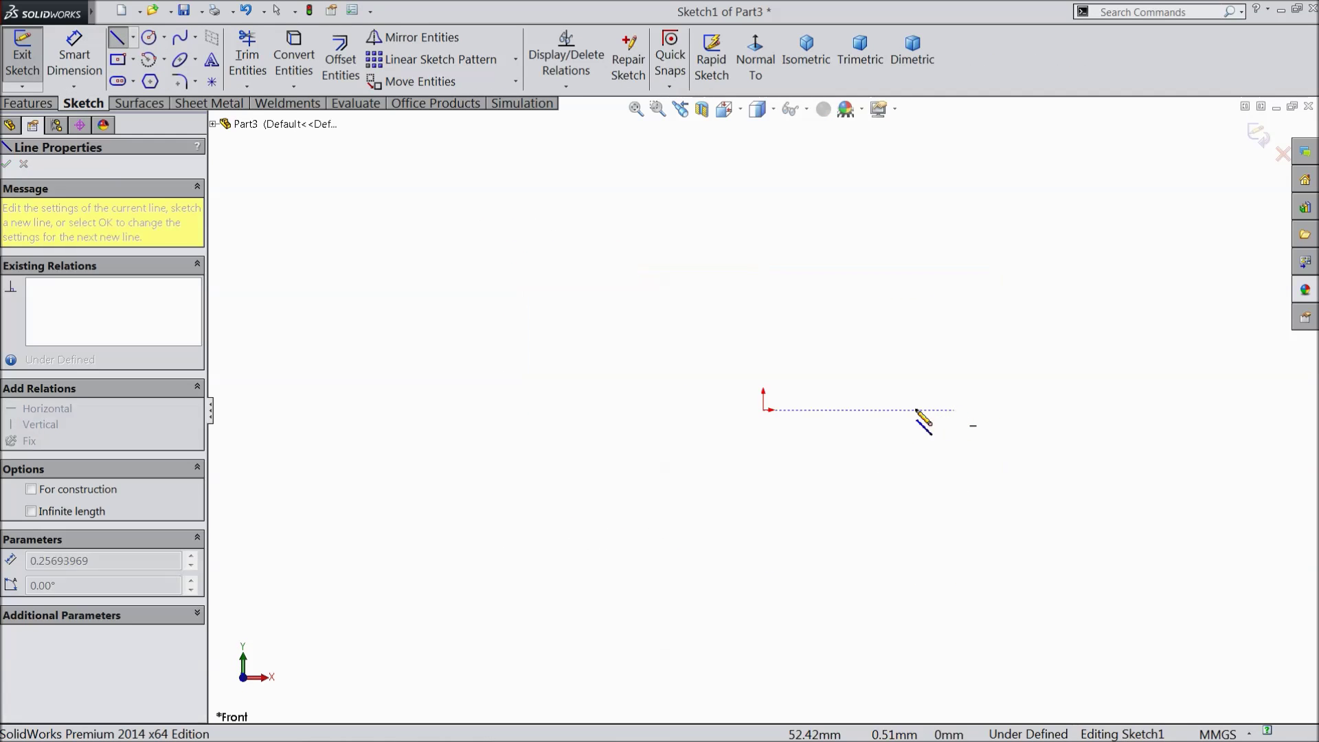
{"action": "left_click", "coordinate": [764, 410]}
{"action": "left_click", "coordinate": [763, 321]}
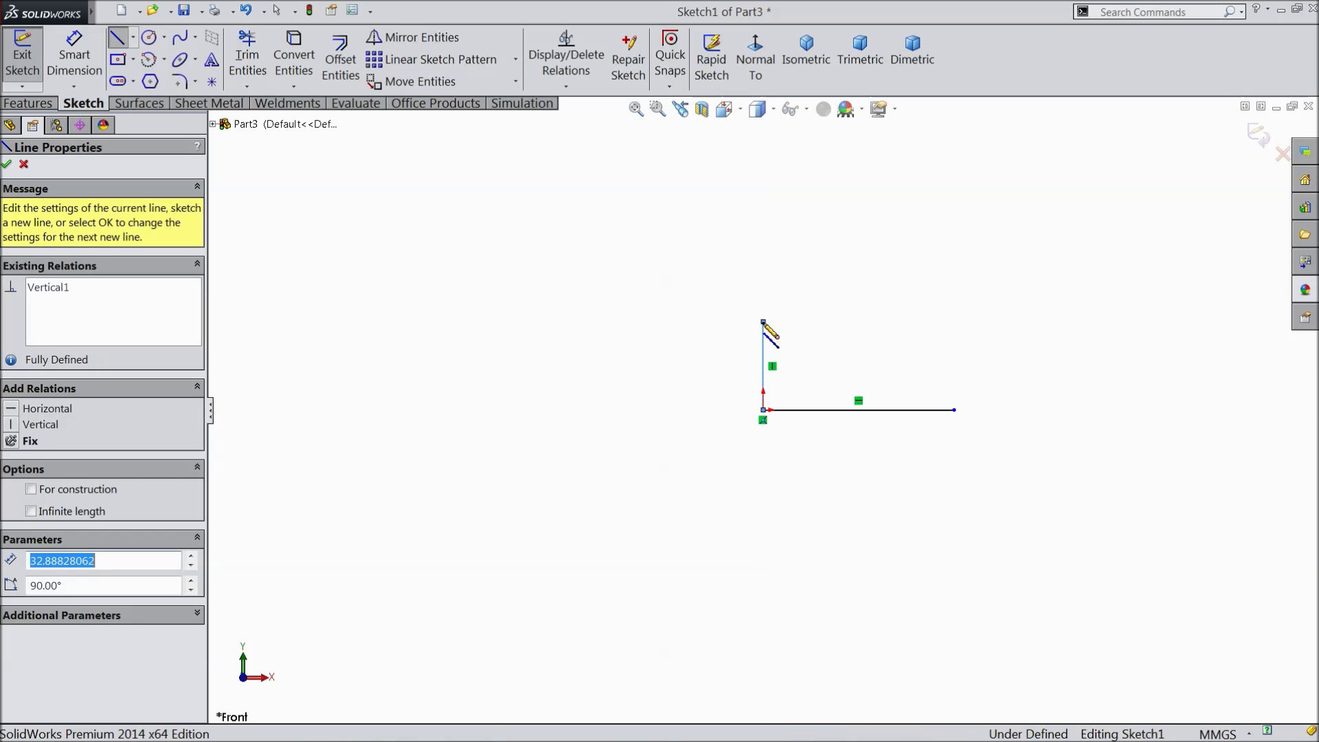
{"action": "left_click", "coordinate": [867, 322]}
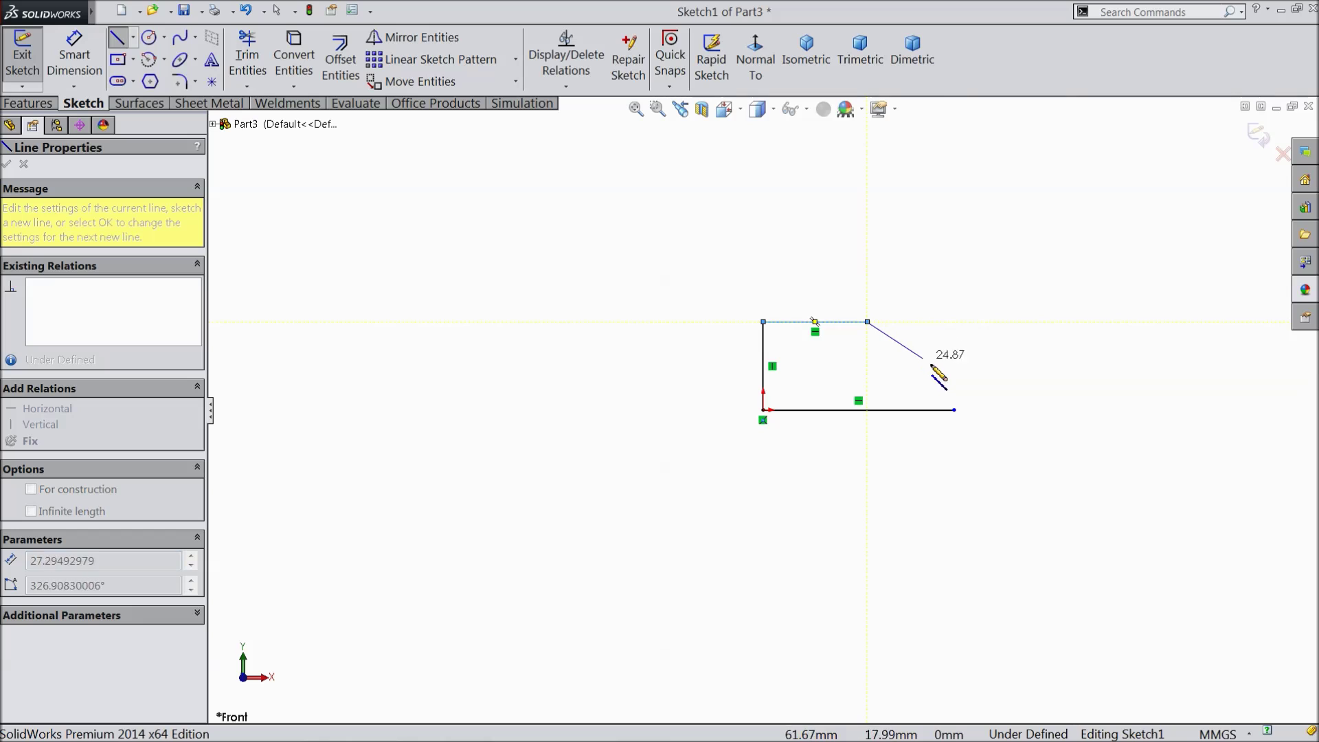
{"action": "left_click", "coordinate": [954, 371]}
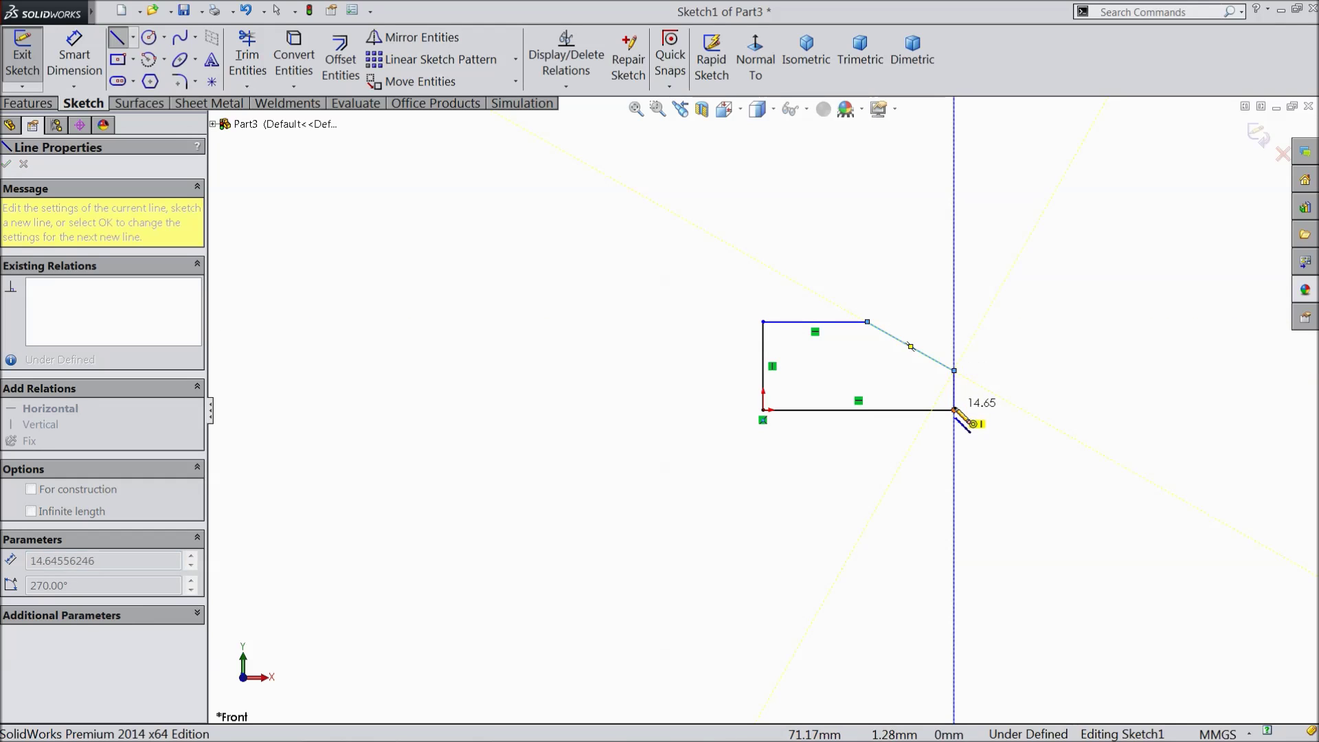
{"action": "left_click", "coordinate": [954, 410]}
{"action": "right_click", "coordinate": [961, 133]}
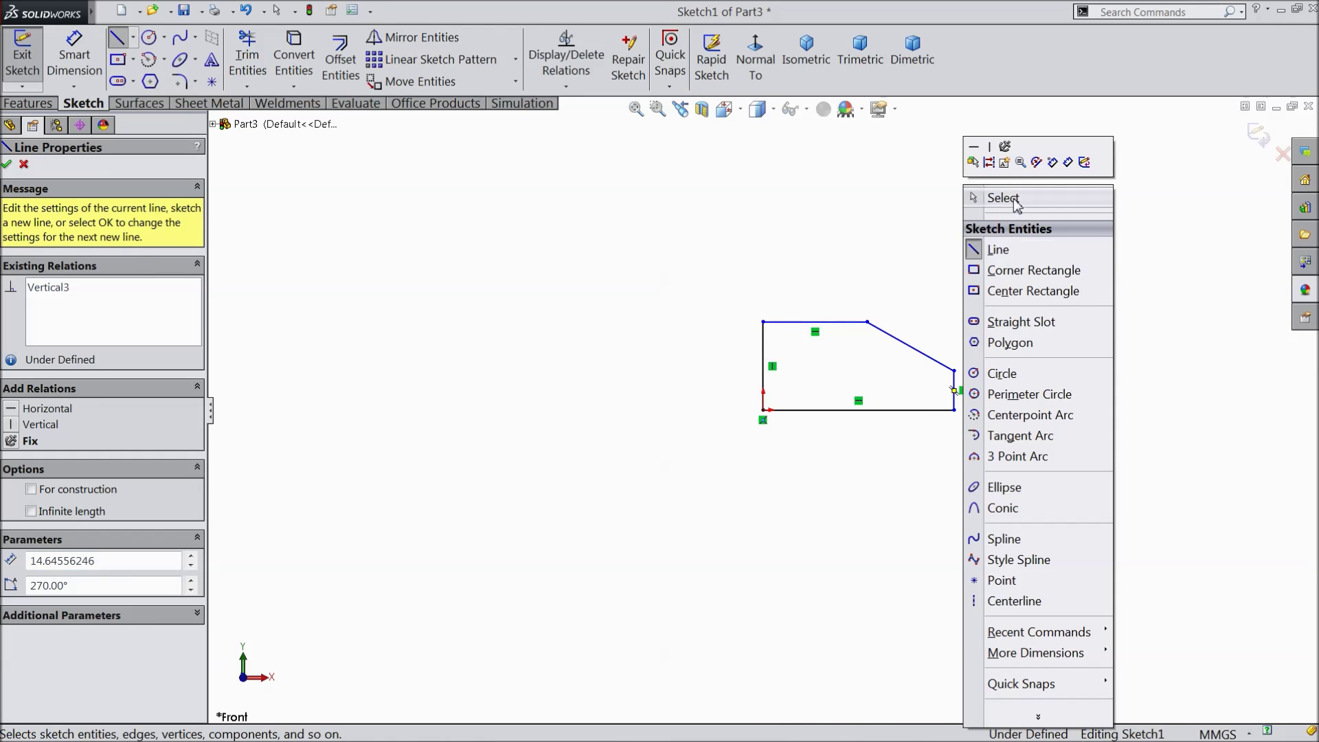
{"action": "left_click", "coordinate": [980, 198]}
Dimension the profile's base line to 36 mm and its left vertical side to 18 mm
{"action": "scroll", "coordinate": [1028, 354], "scroll_direction": "down", "scroll_amount": 3}
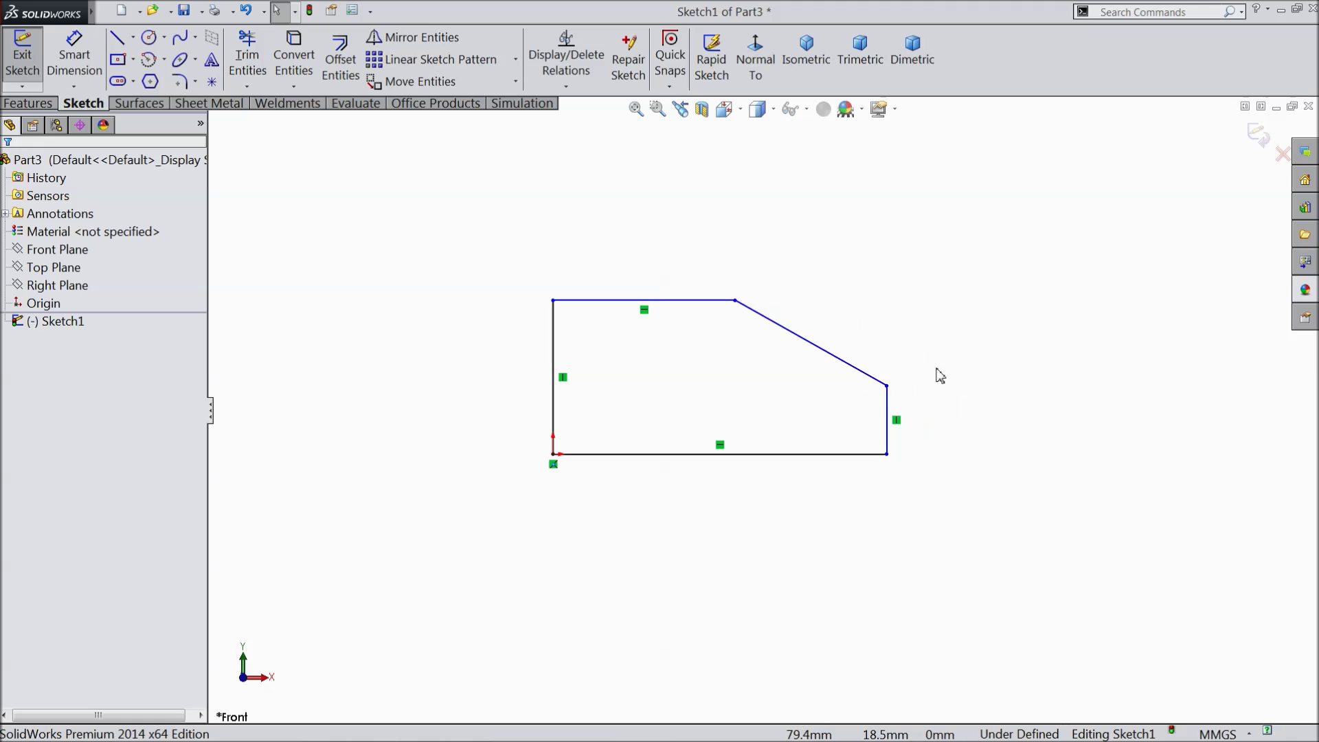
{"action": "left_click", "coordinate": [94, 71]}
{"action": "left_click", "coordinate": [698, 456]}
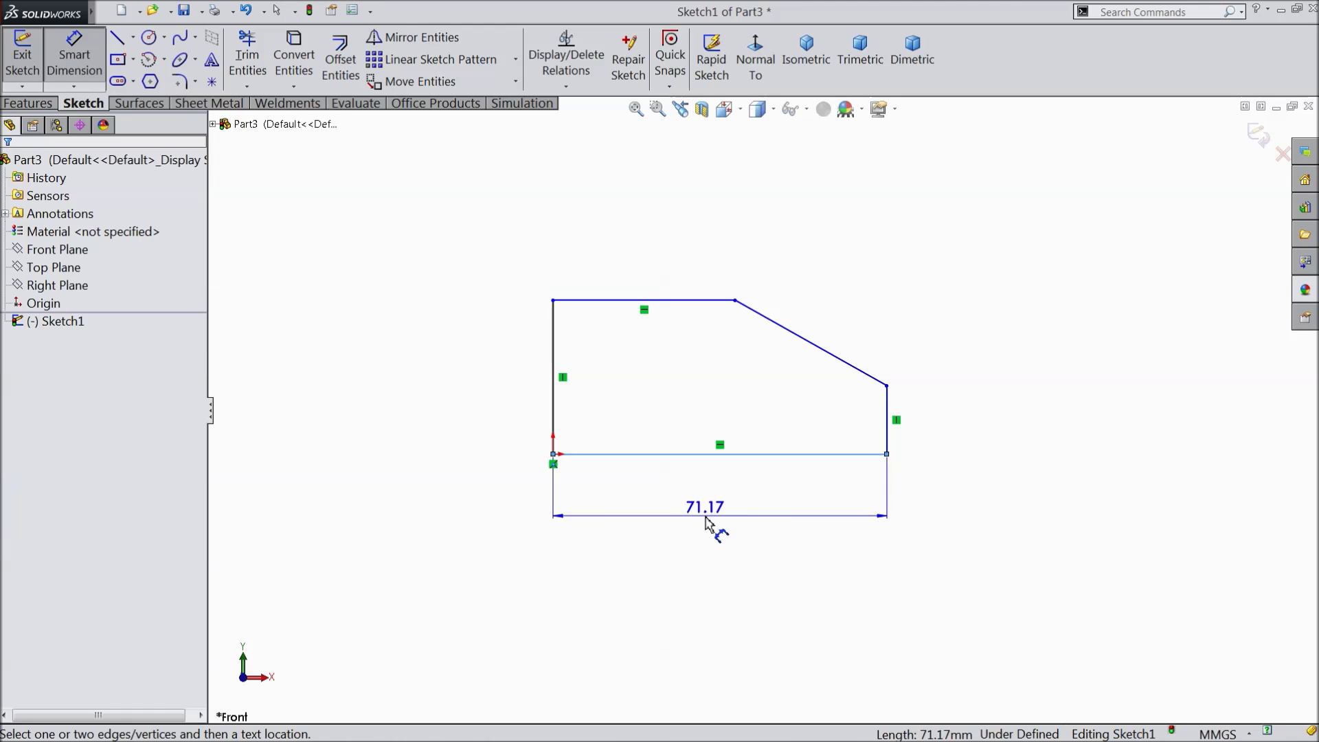
{"action": "left_click", "coordinate": [683, 515]}
{"action": "type", "text": "36"}
{"action": "left_click", "coordinate": [633, 502]}
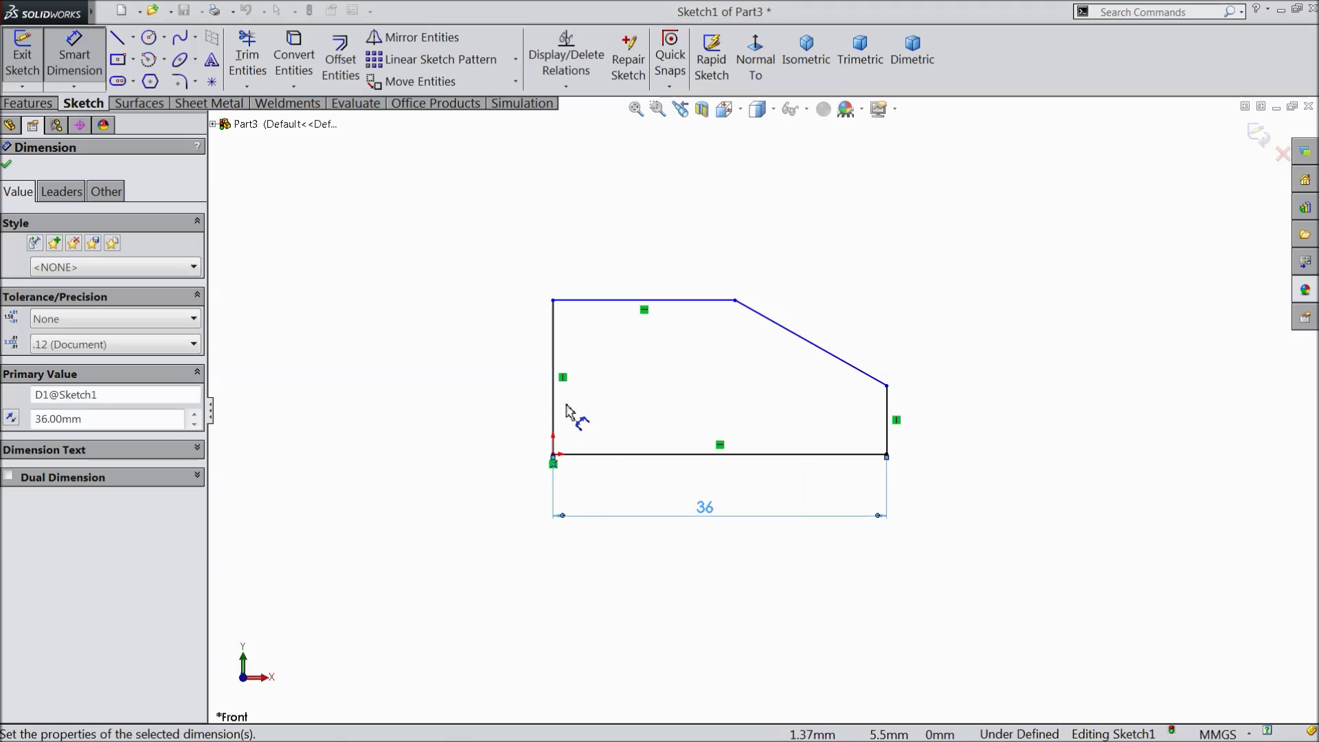
{"action": "left_click", "coordinate": [553, 407]}
{"action": "left_click", "coordinate": [488, 404]}
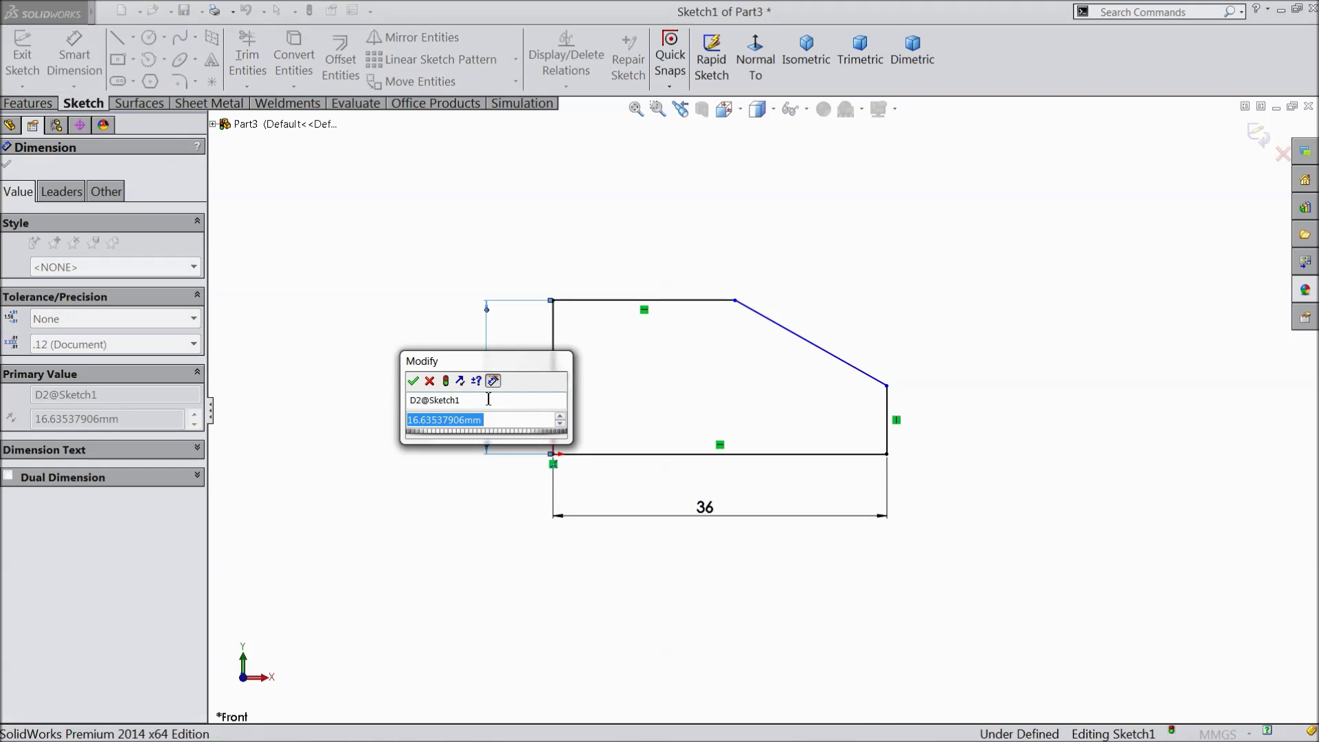
{"action": "type", "text": "18"}
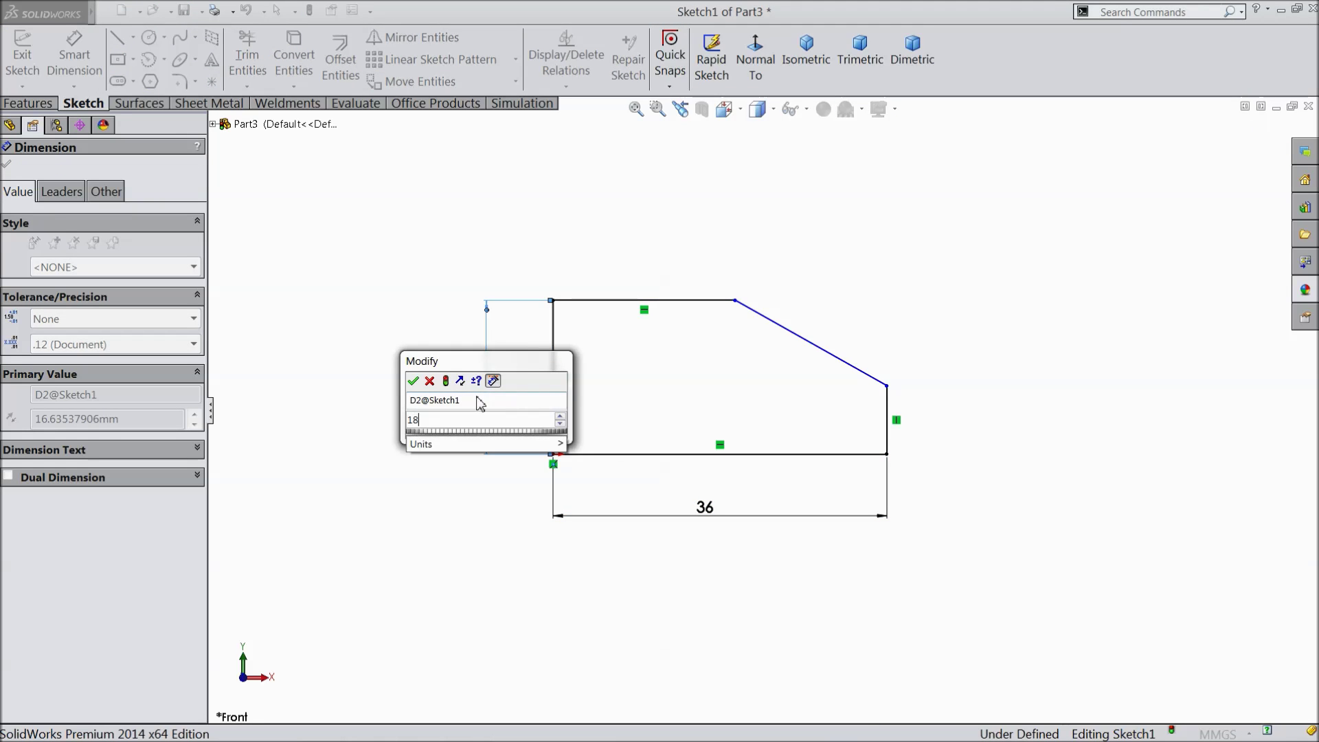
{"action": "key", "text": "Return"}
Dimension the profile's upper horizontal line to 20 mm and its short right vertical side to 10 mm
{"action": "left_click", "coordinate": [639, 297]}
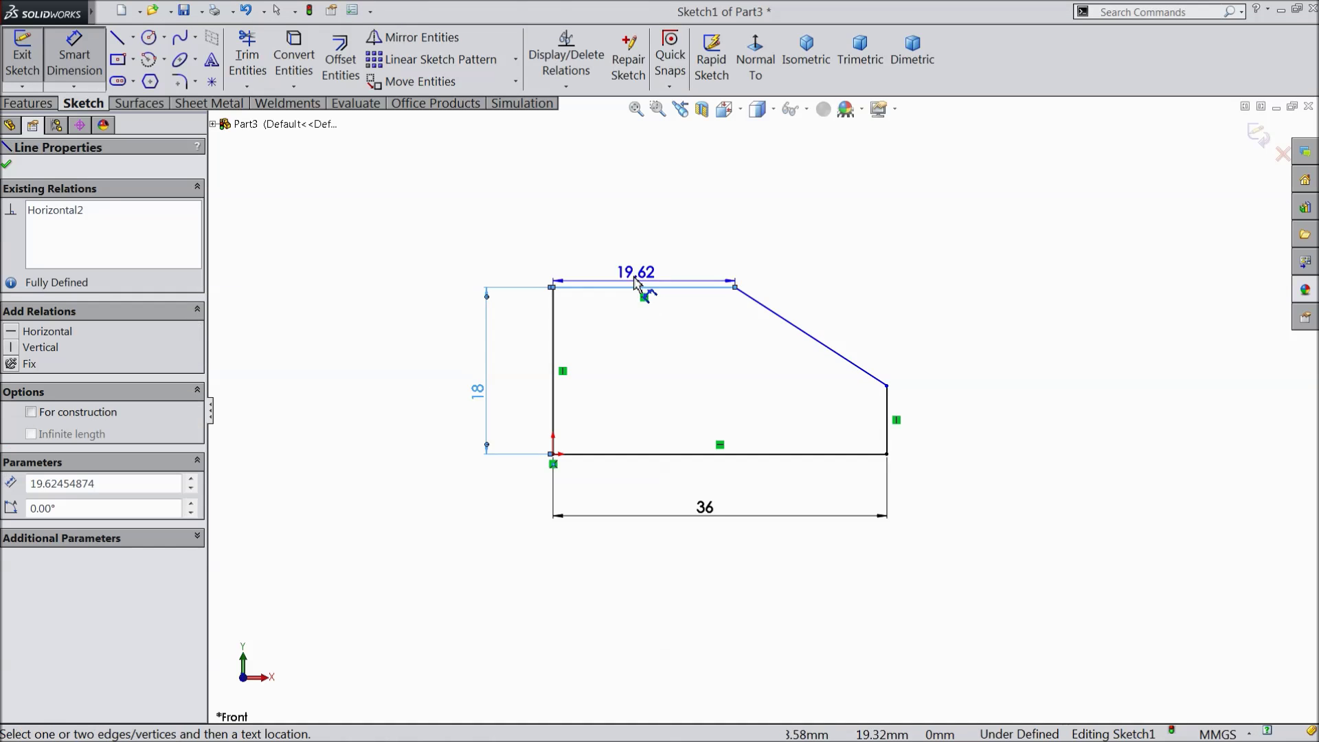
{"action": "left_click", "coordinate": [641, 215]}
{"action": "type", "text": "20"}
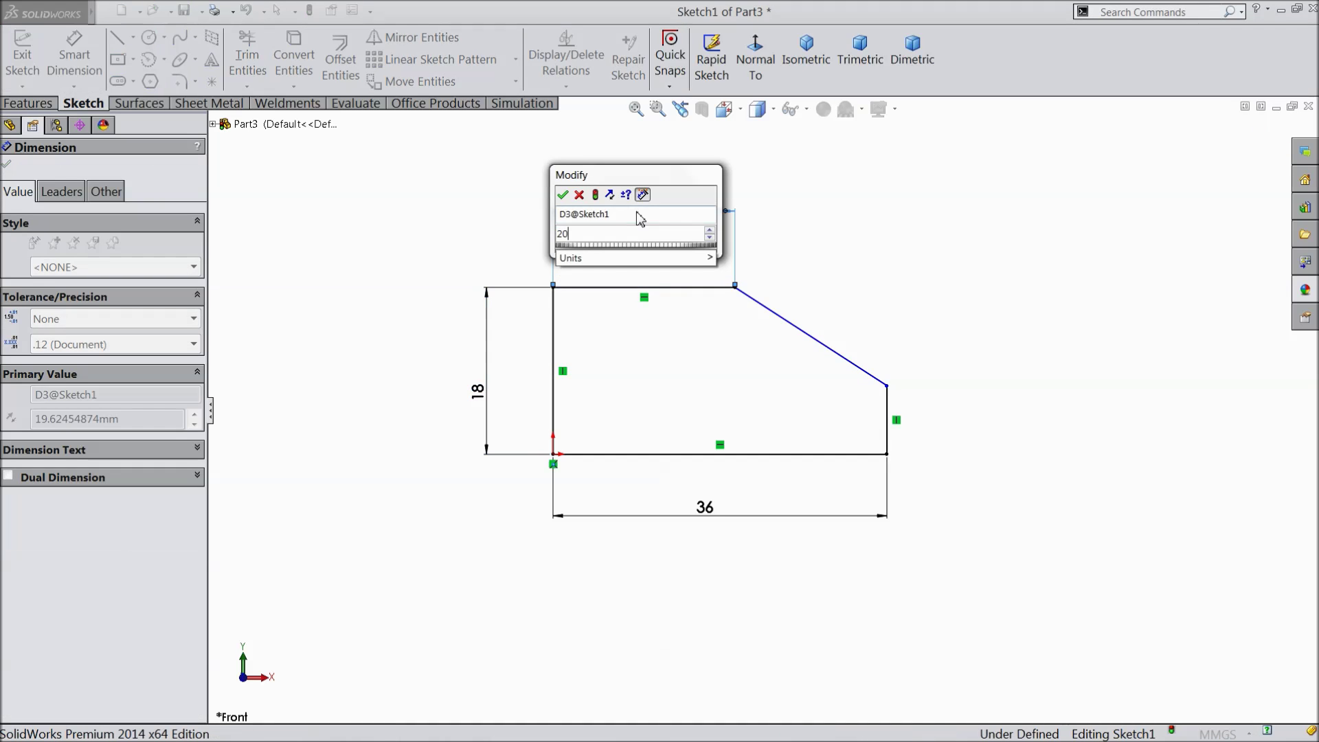
{"action": "left_click", "coordinate": [562, 196]}
{"action": "left_click", "coordinate": [890, 418]}
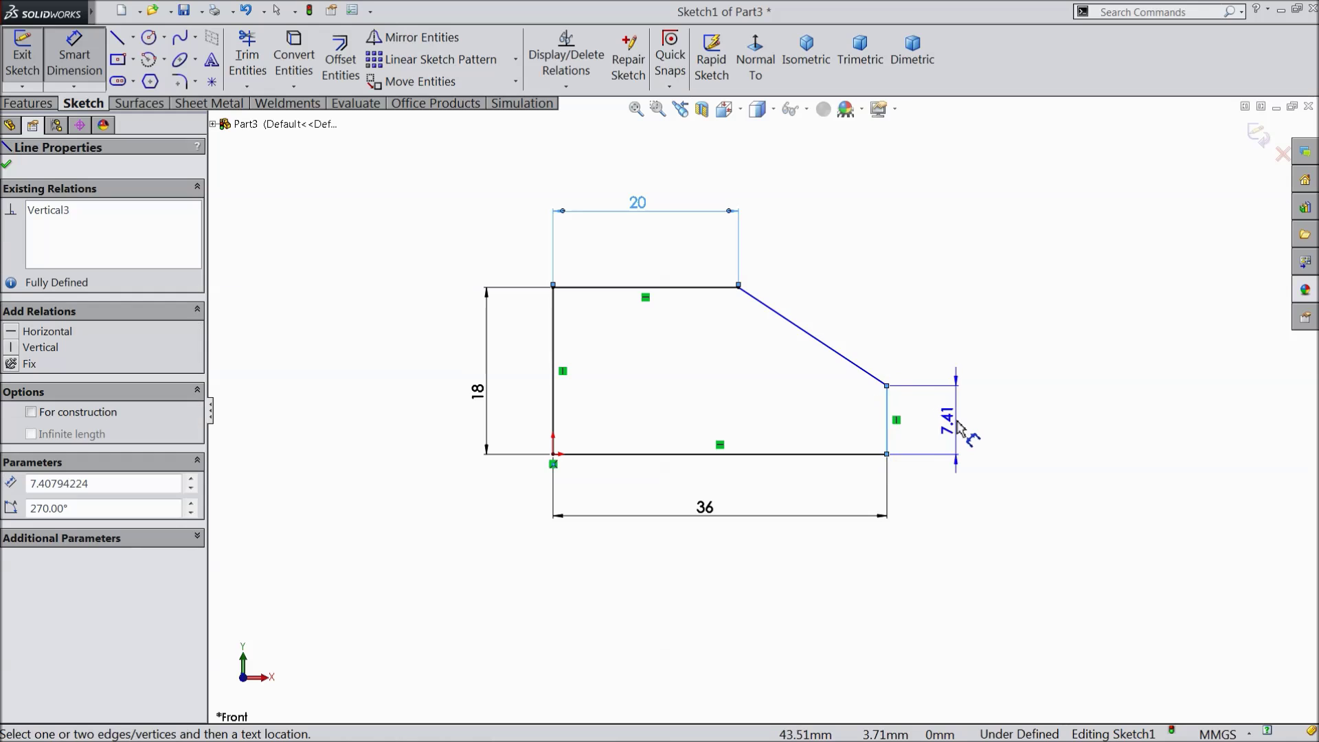
{"action": "left_click", "coordinate": [984, 434]}
{"action": "type", "text": "10"}
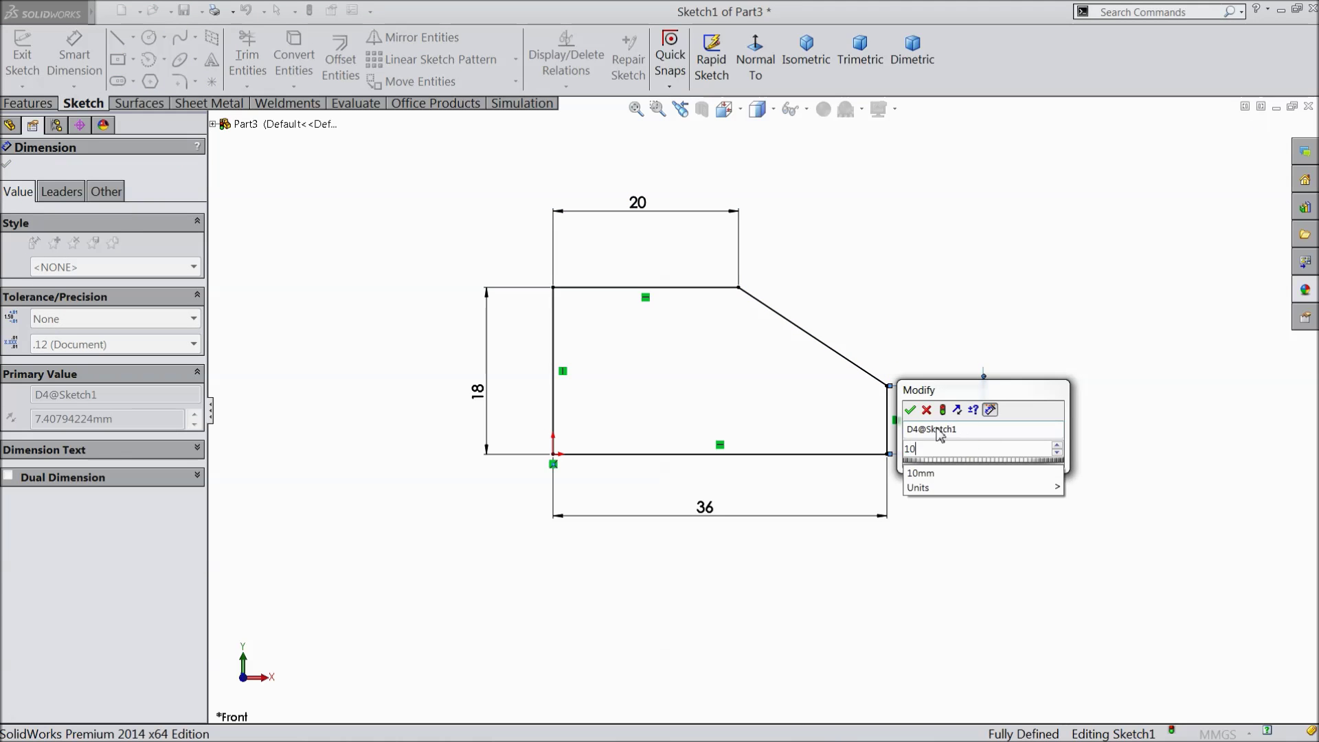
{"action": "left_click", "coordinate": [911, 411]}
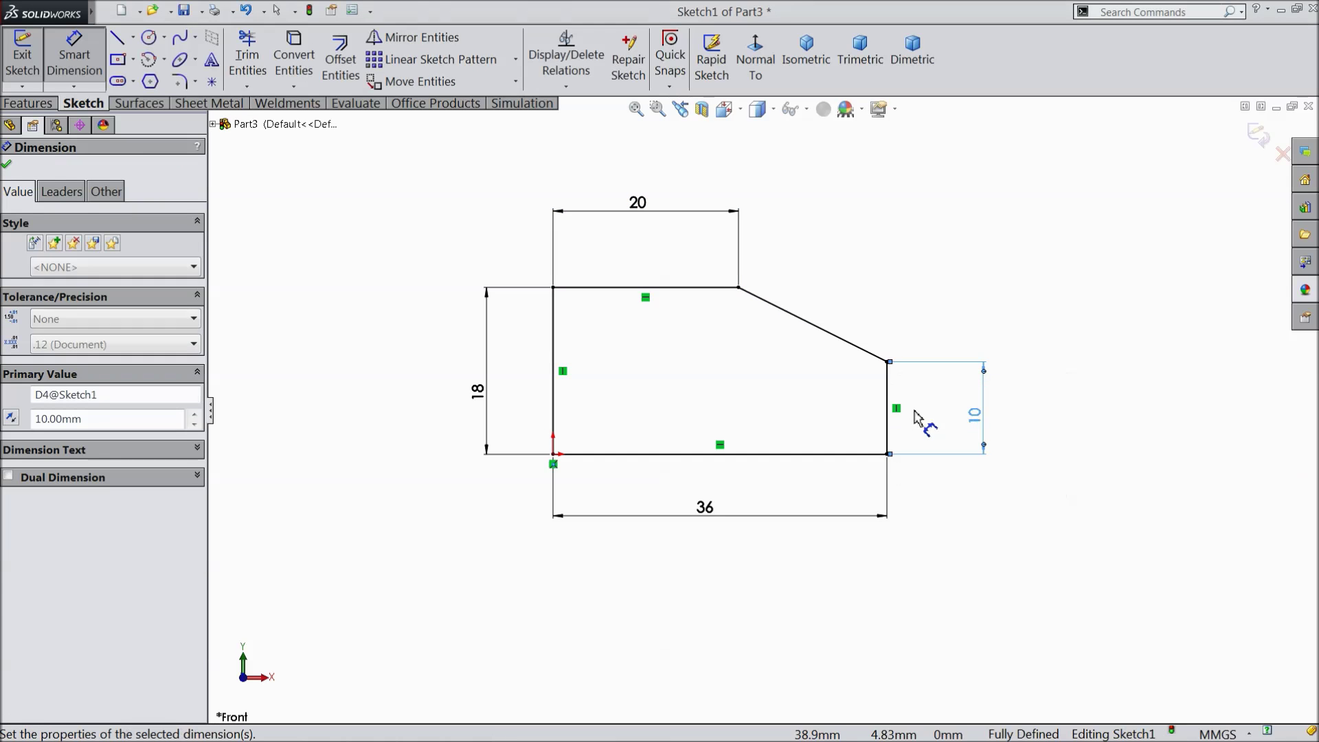
{"action": "left_click", "coordinate": [9, 166]}
Revolve the profile 360 degrees about its 36 mm base line
{"action": "left_click", "coordinate": [29, 103]}
{"action": "left_click", "coordinate": [90, 60]}
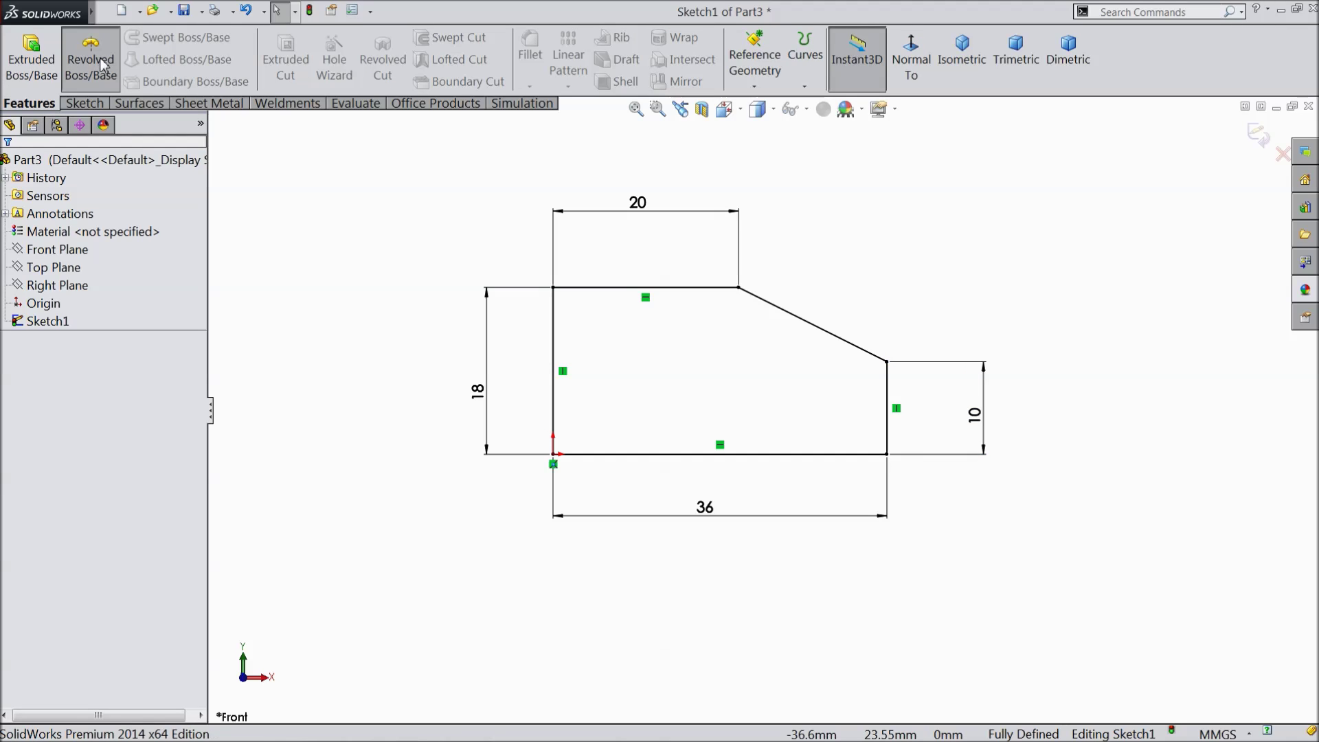
{"action": "left_click", "coordinate": [665, 487]}
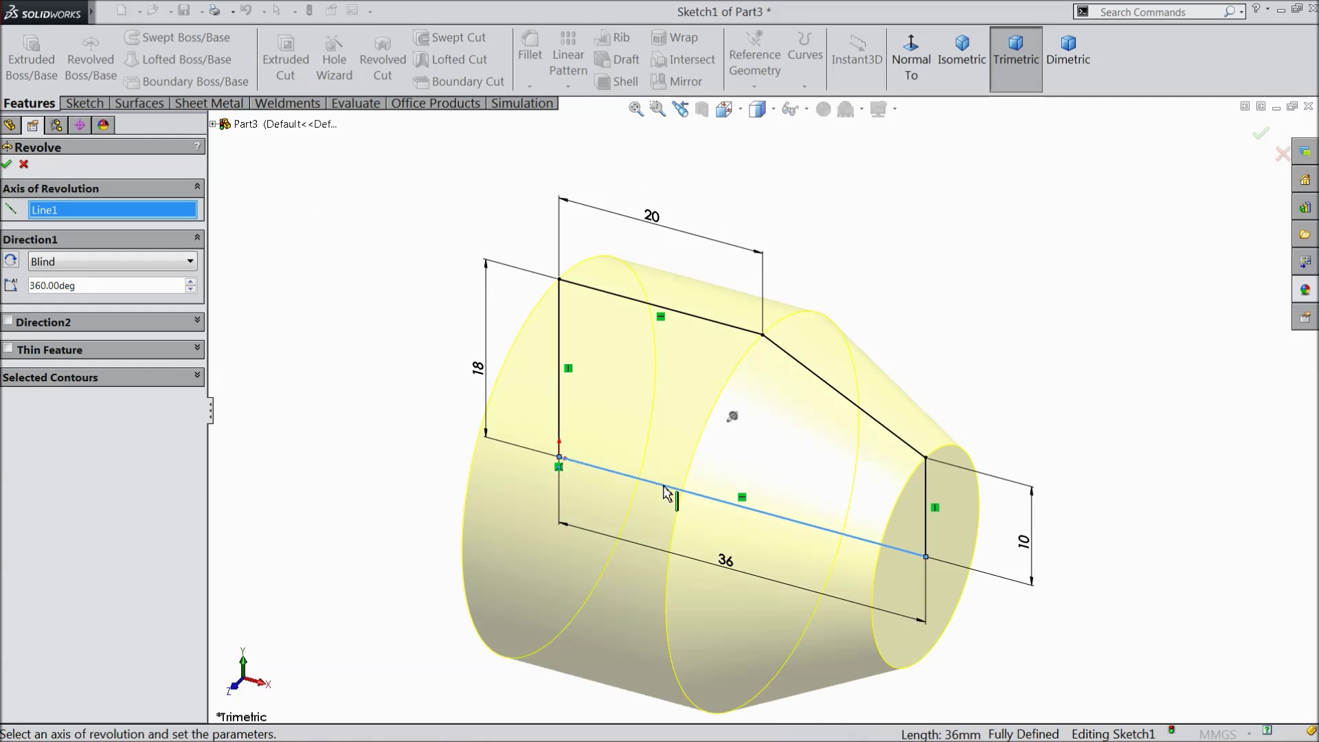
{"action": "left_click", "coordinate": [9, 165]}
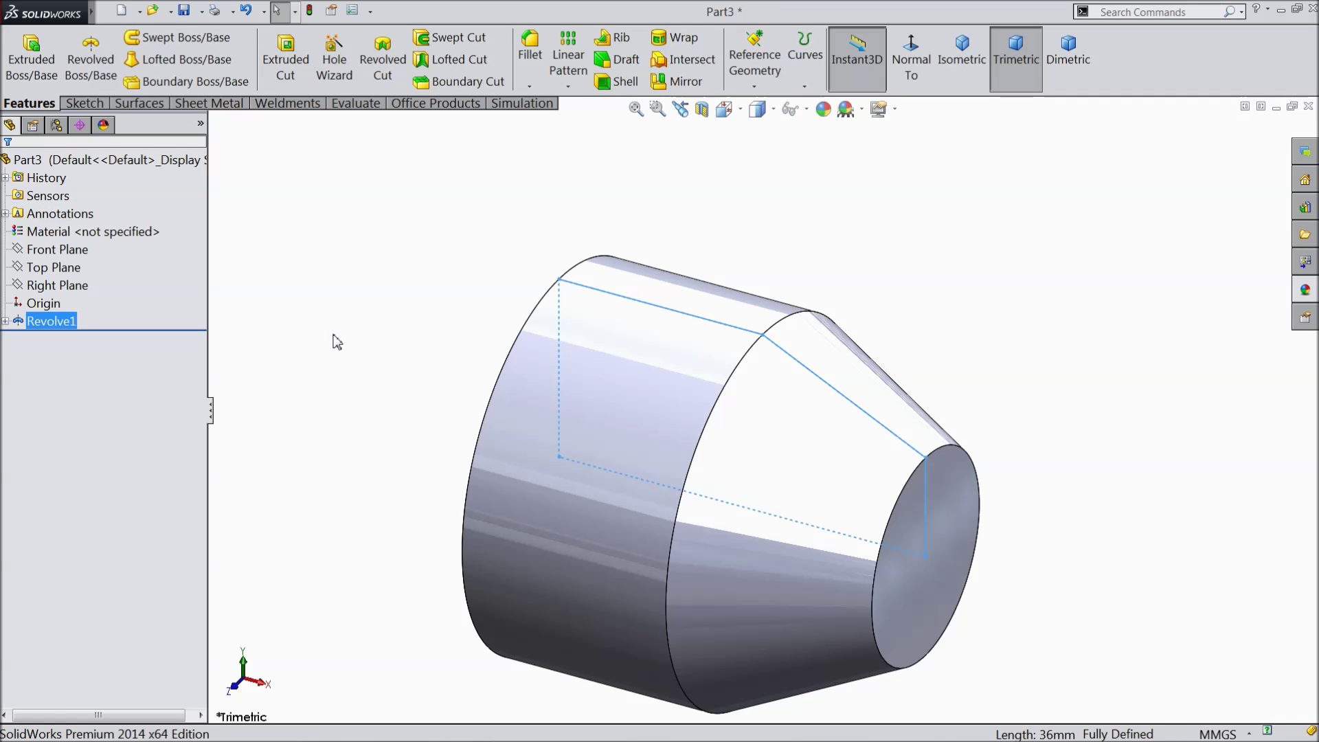
On a new sketch on the large flat end face, draw vertical and horizontal centerlines from the circle's top and left points to the origin
{"action": "middle_click_drag", "start_coordinate": [334, 347], "coordinate": [430, 398]}
{"action": "left_click", "coordinate": [430, 398]}
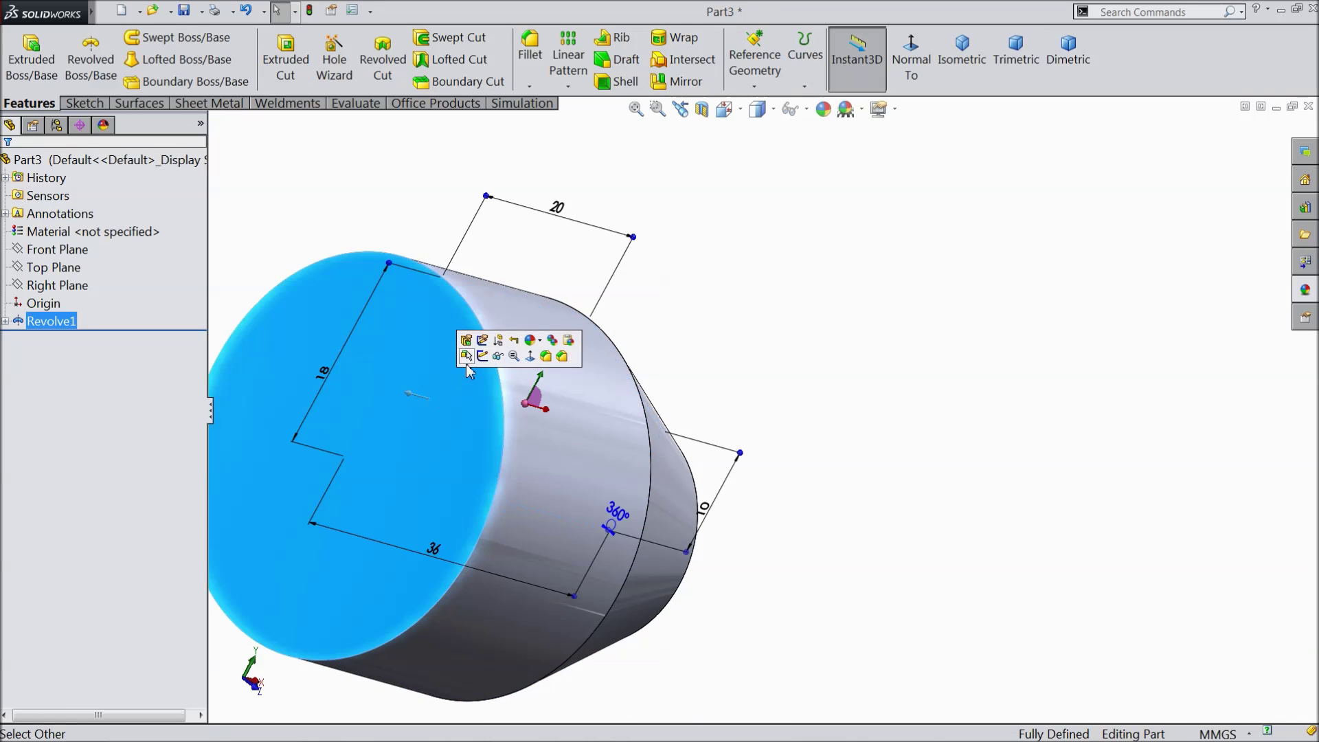
{"action": "left_click", "coordinate": [486, 358]}
{"action": "left_click", "coordinate": [905, 68]}
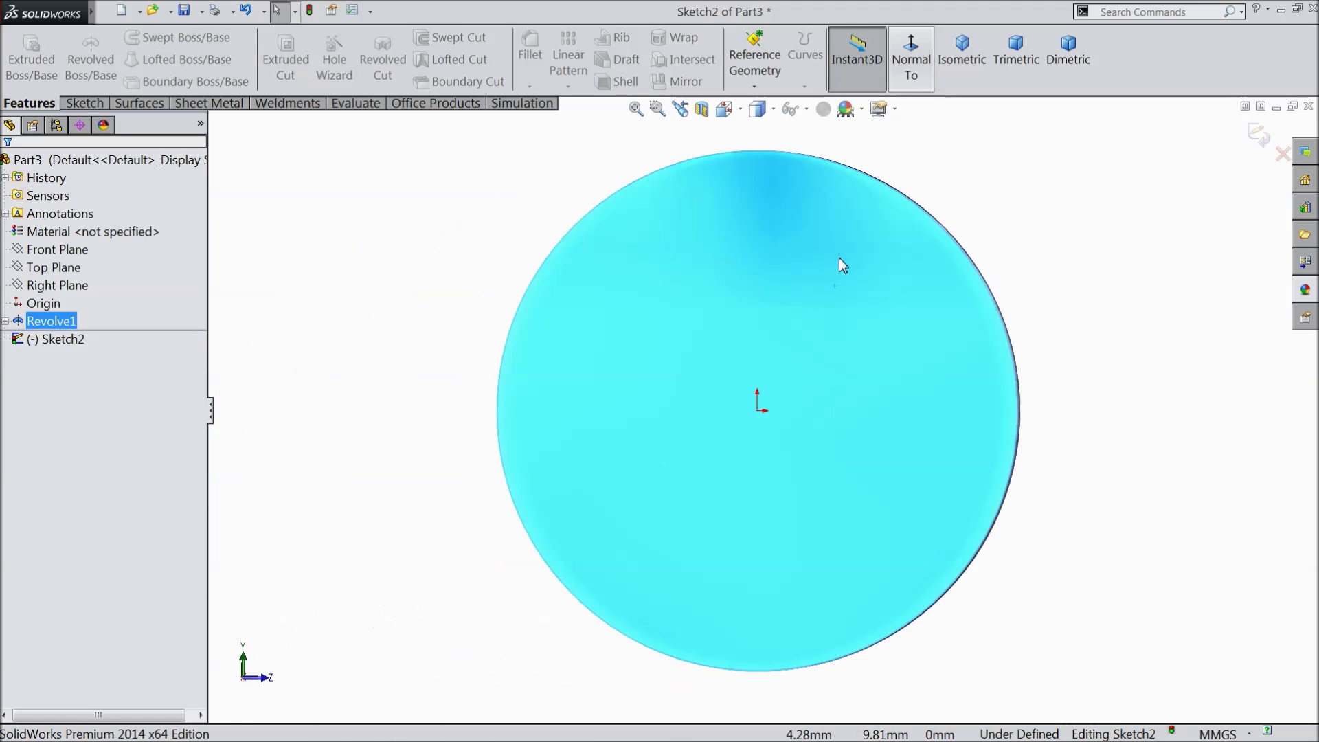
{"action": "left_click", "coordinate": [93, 102]}
{"action": "left_click", "coordinate": [133, 43]}
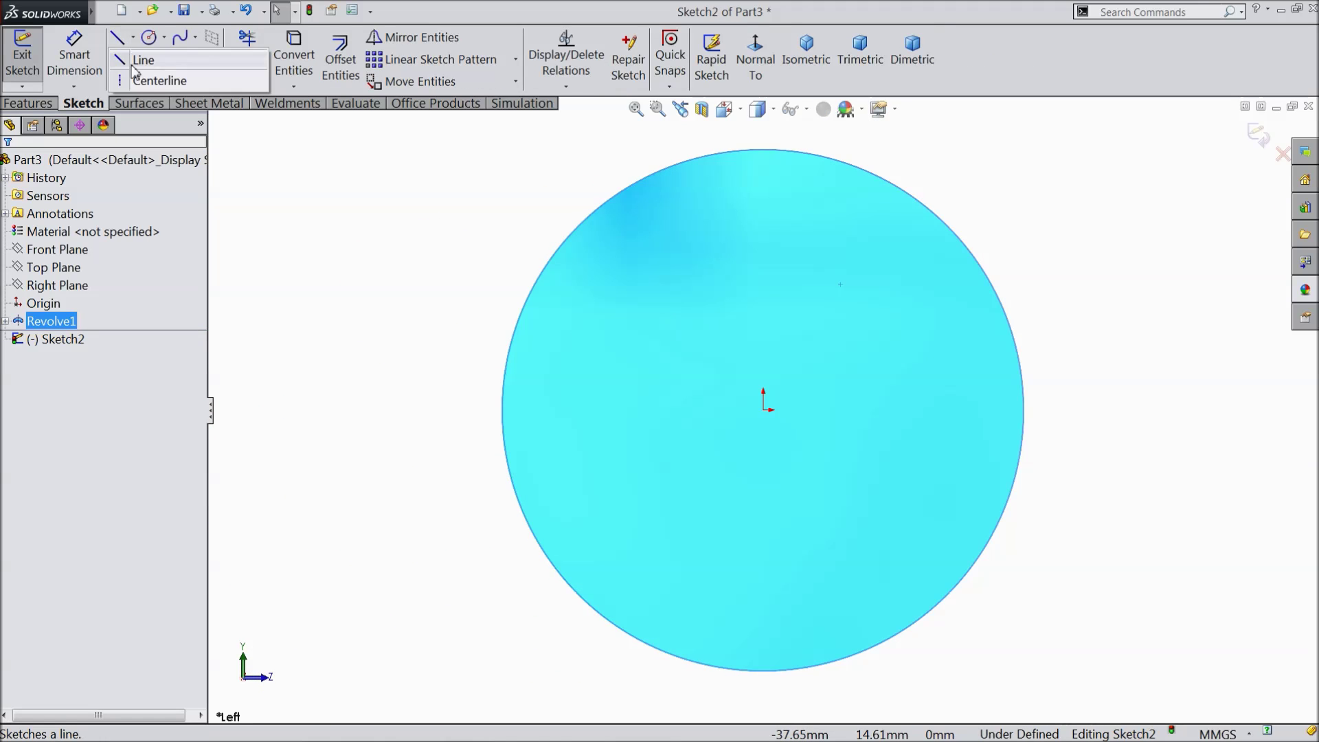
{"action": "left_click", "coordinate": [160, 79]}
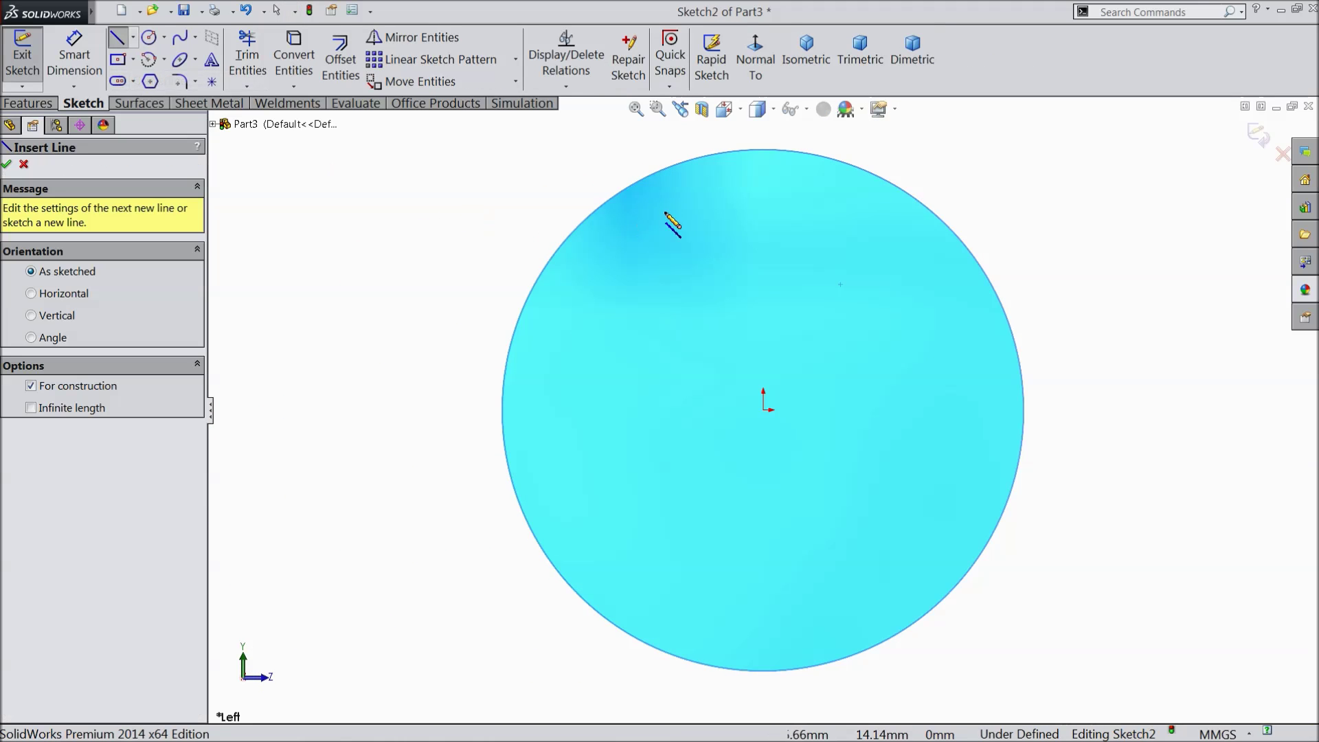
{"action": "left_click", "coordinate": [763, 150]}
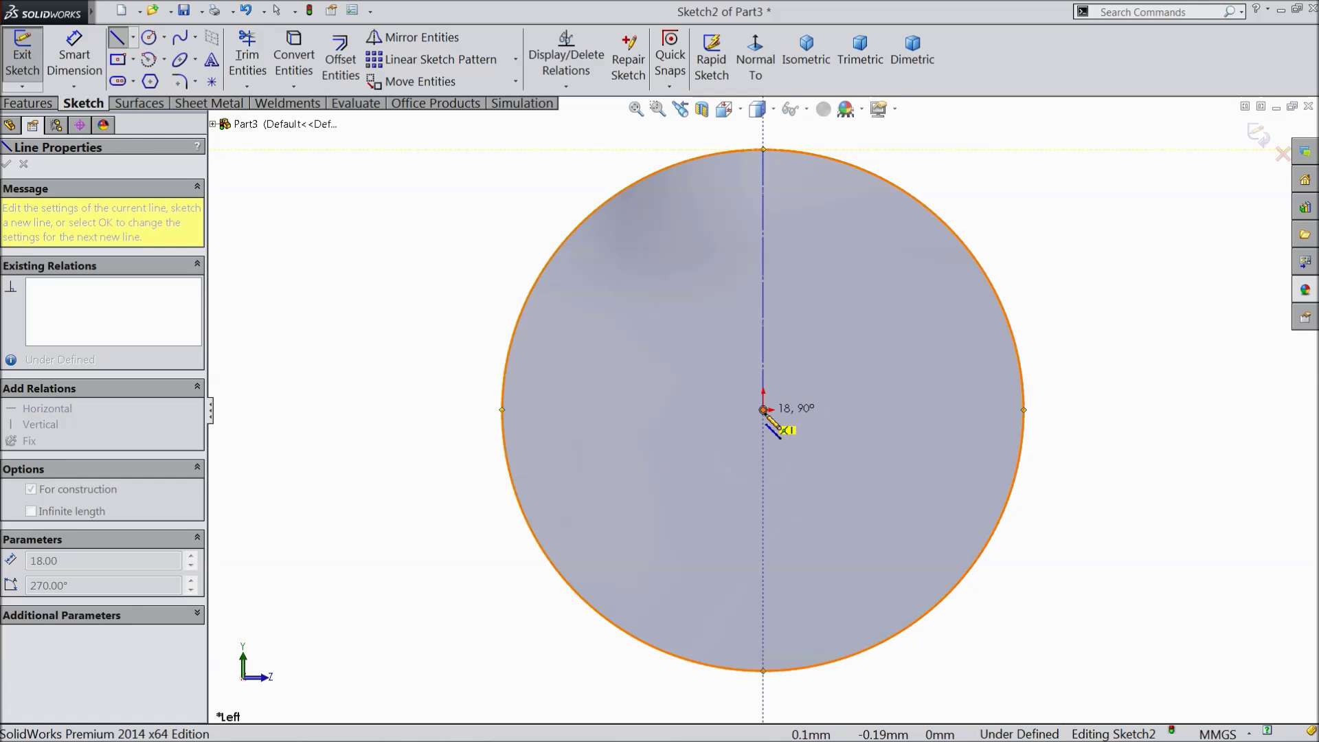
{"action": "left_click", "coordinate": [763, 410]}
{"action": "left_click", "coordinate": [502, 410]}
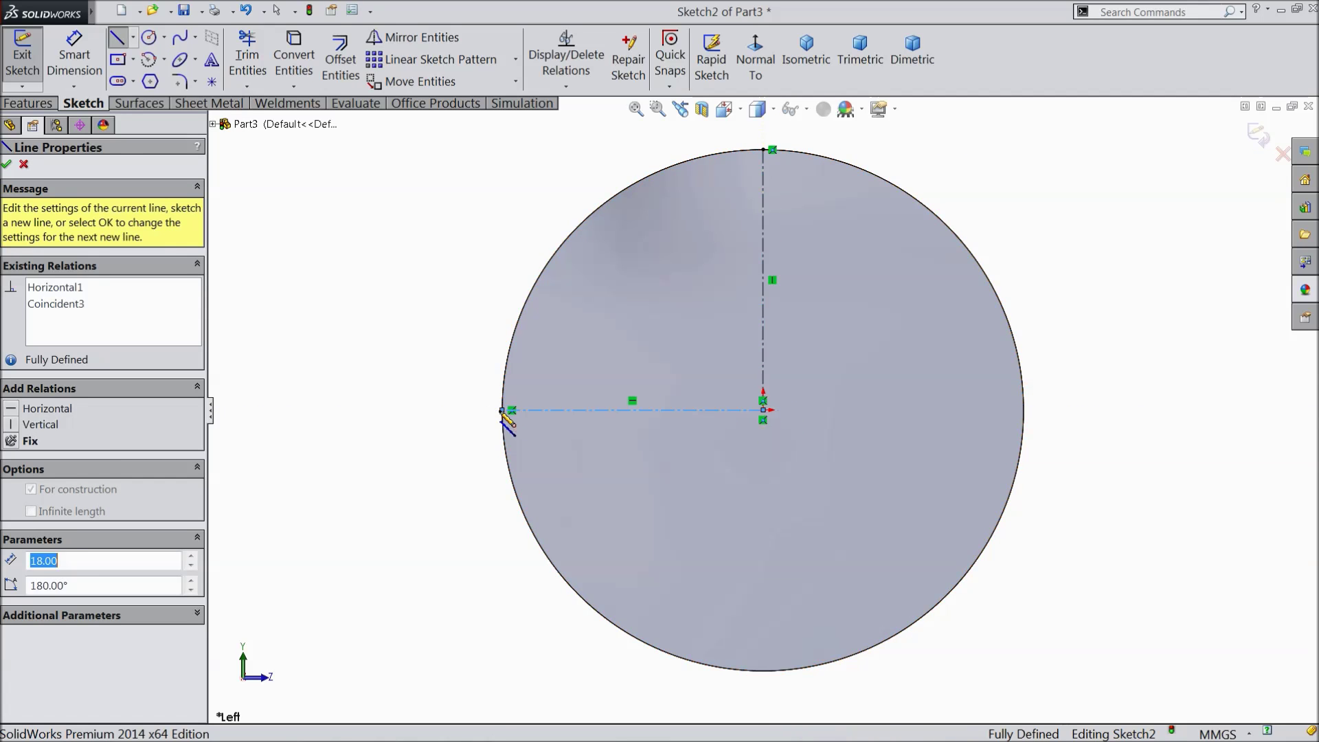
{"action": "right_click", "coordinate": [434, 280]}
{"action": "left_click", "coordinate": [467, 135]}
Draw a stepped chain of three lines from the circle's upper-left edge to the left endpoint of the horizontal centerline
{"action": "scroll", "coordinate": [781, 467], "scroll_direction": "up", "scroll_amount": 2}
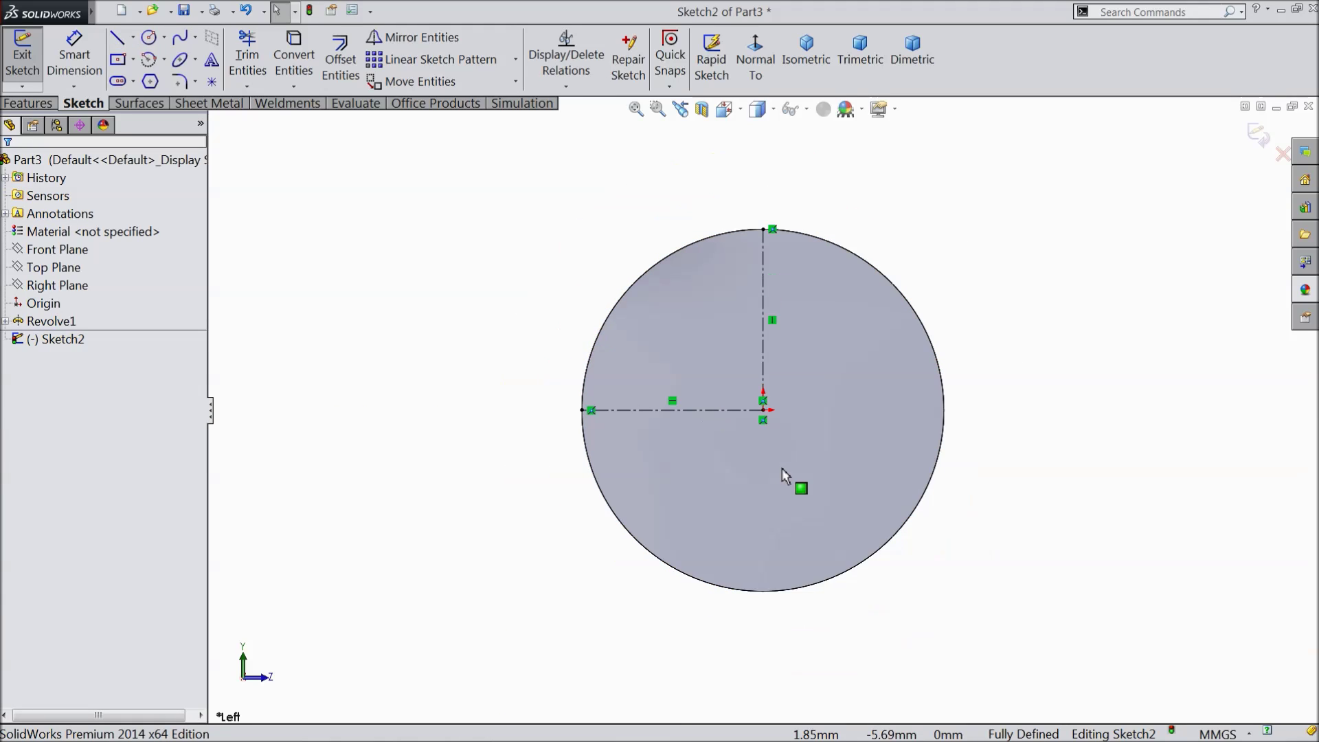
{"action": "scroll", "coordinate": [779, 467], "scroll_direction": "down", "scroll_amount": 2}
{"action": "left_click", "coordinate": [118, 40]}
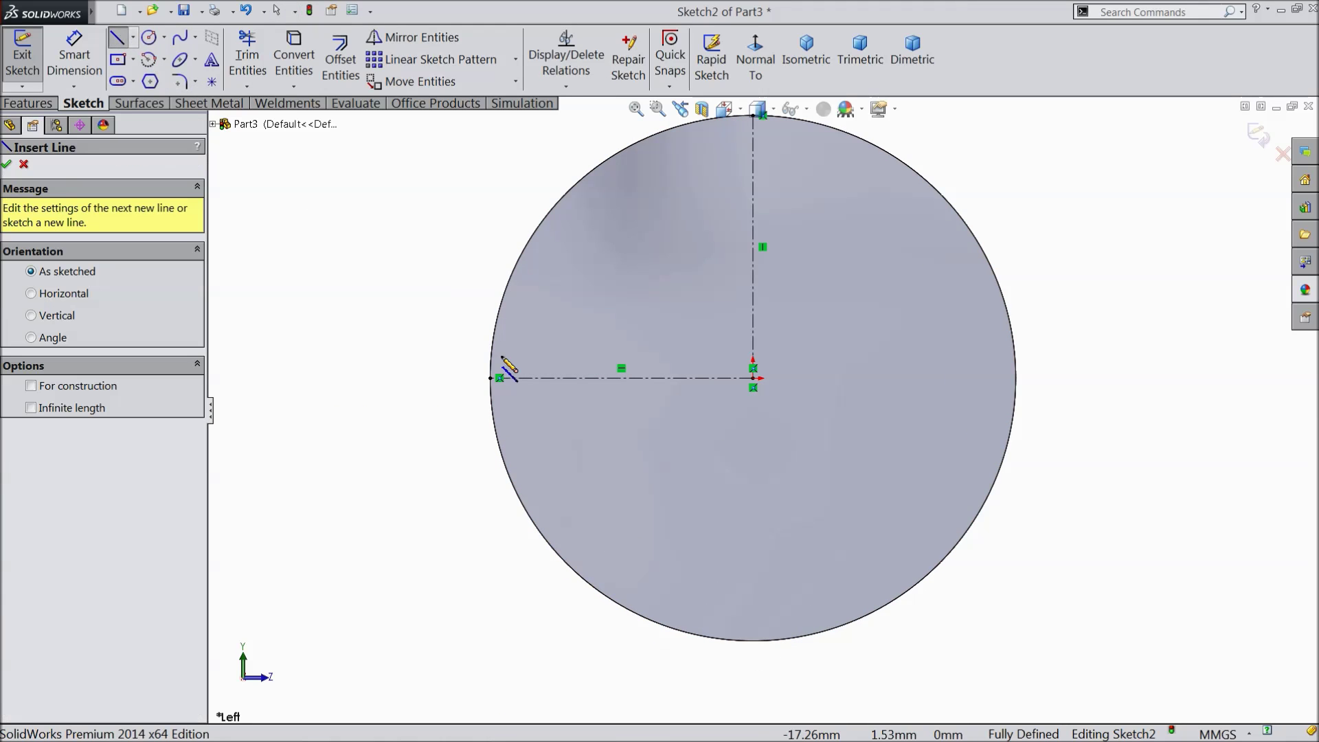
{"action": "scroll", "coordinate": [522, 374], "scroll_direction": "down", "scroll_amount": 2}
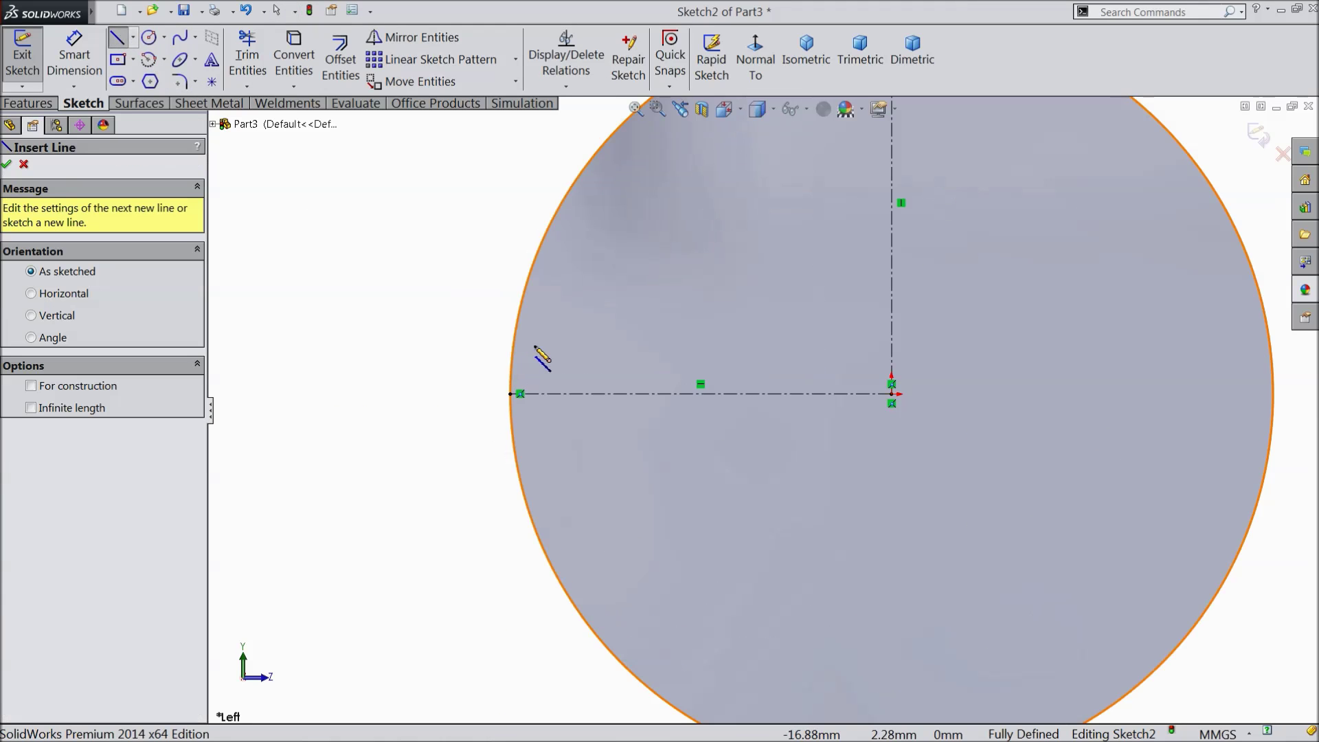
{"action": "left_click", "coordinate": [563, 203]}
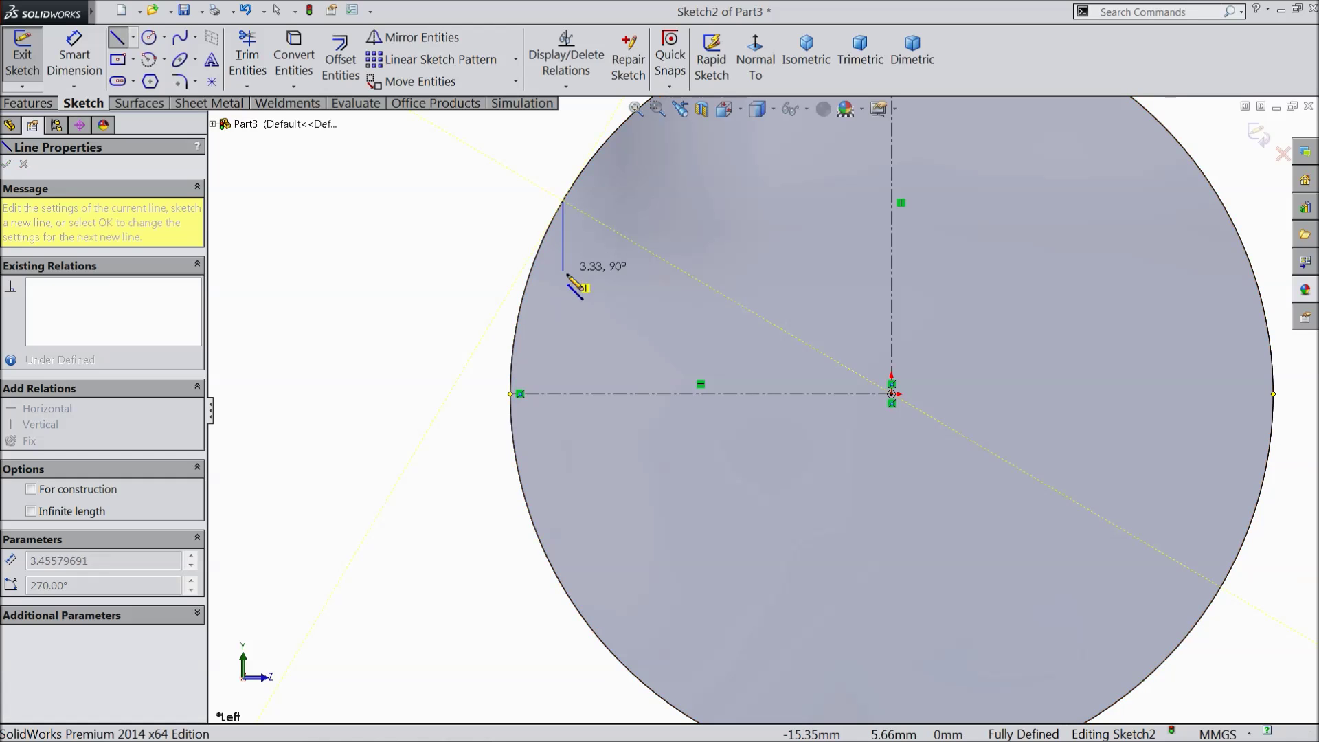
{"action": "left_click", "coordinate": [562, 318]}
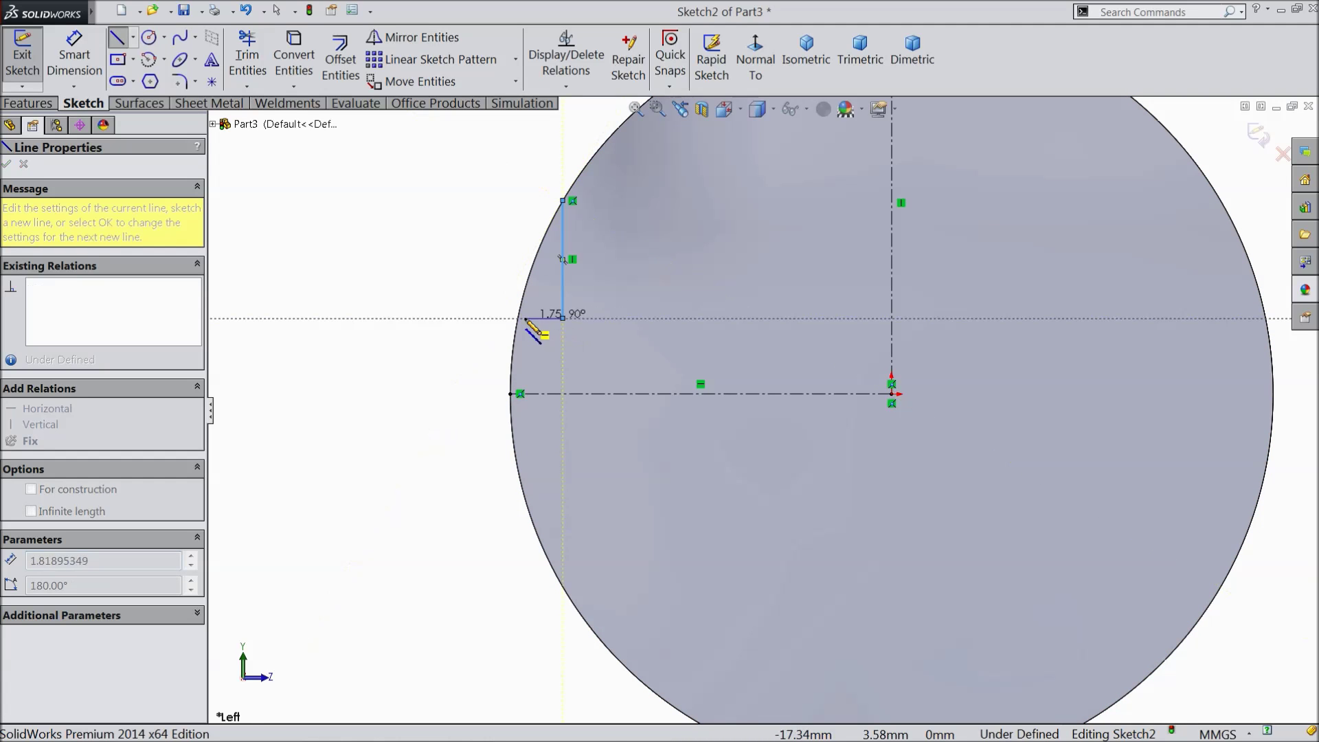
{"action": "left_click", "coordinate": [509, 318]}
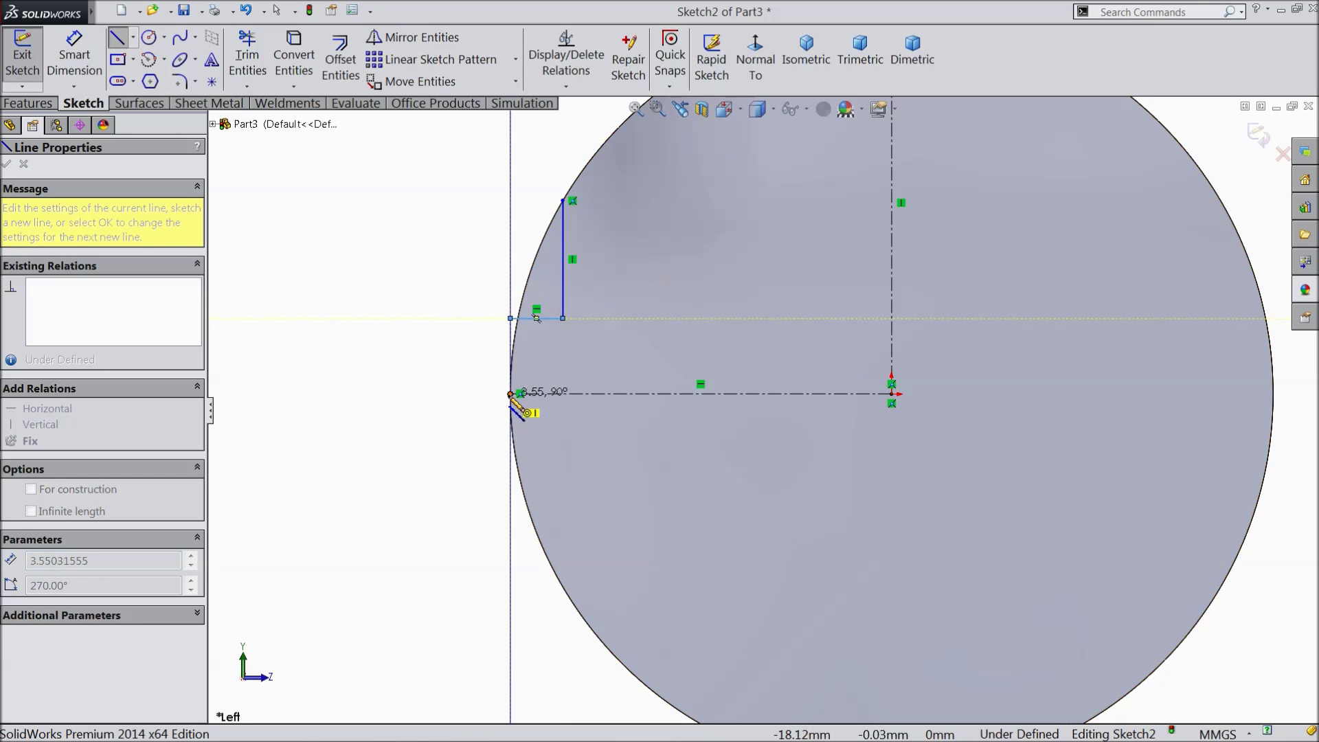
{"action": "left_click", "coordinate": [510, 393]}
{"action": "right_click", "coordinate": [423, 206]}
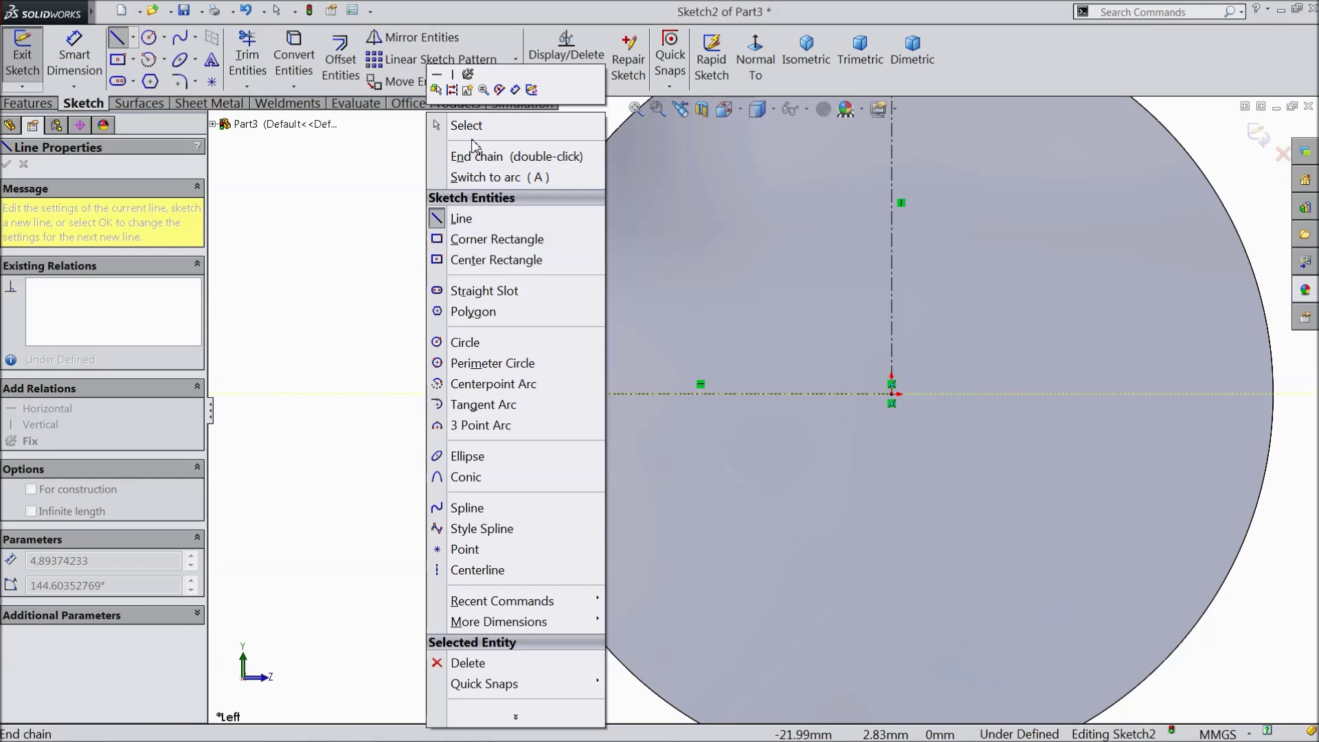
{"action": "left_click", "coordinate": [454, 123]}
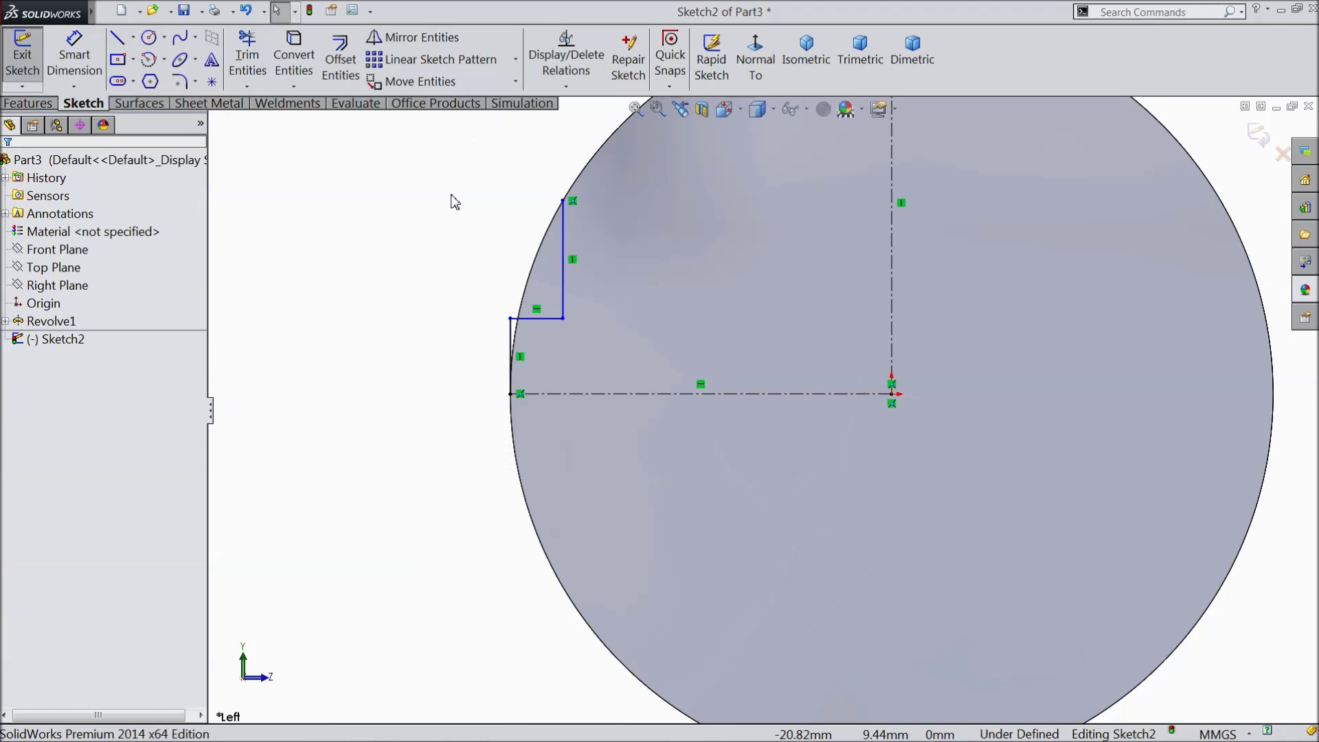
Mirror the three stepped lines about the horizontal centerline
{"action": "left_click", "coordinate": [396, 40]}
{"action": "left_click", "coordinate": [565, 278]}
{"action": "left_click", "coordinate": [539, 318]}
{"action": "left_click", "coordinate": [510, 336]}
{"action": "left_click", "coordinate": [193, 386]}
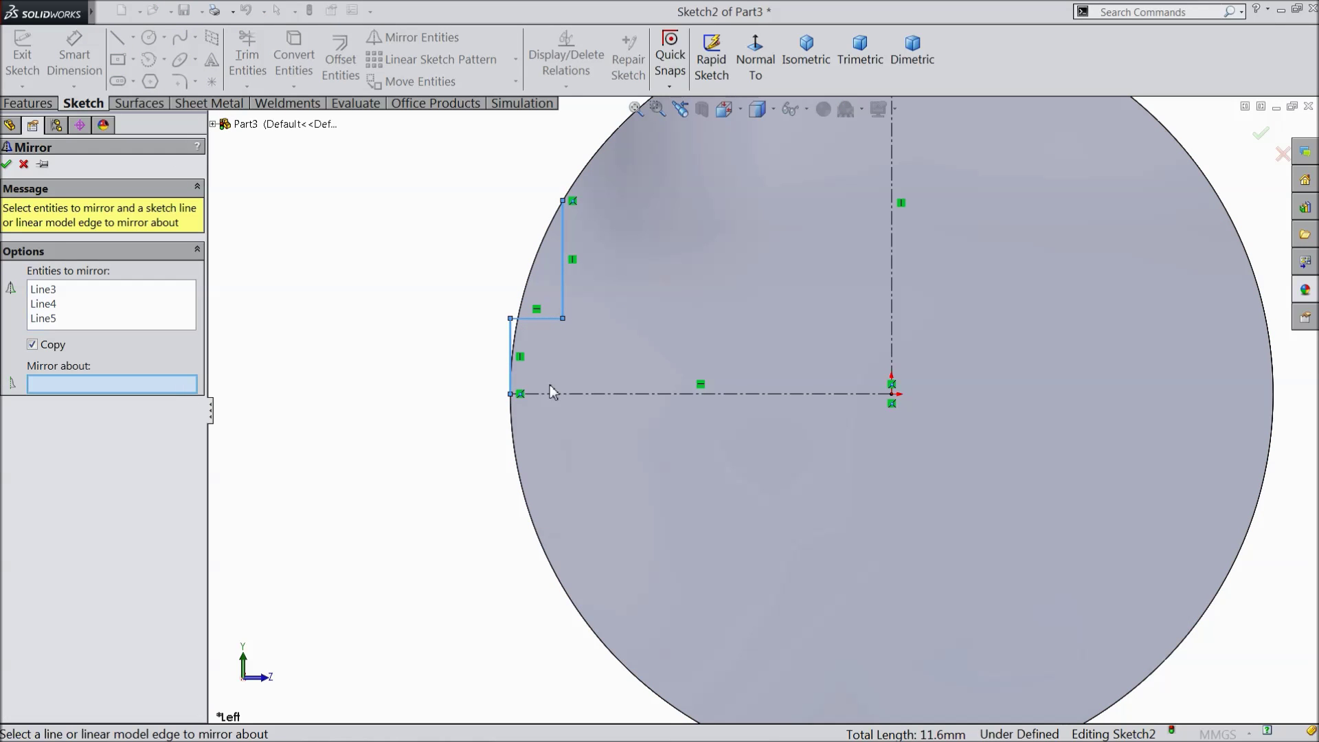
{"action": "left_click", "coordinate": [587, 397]}
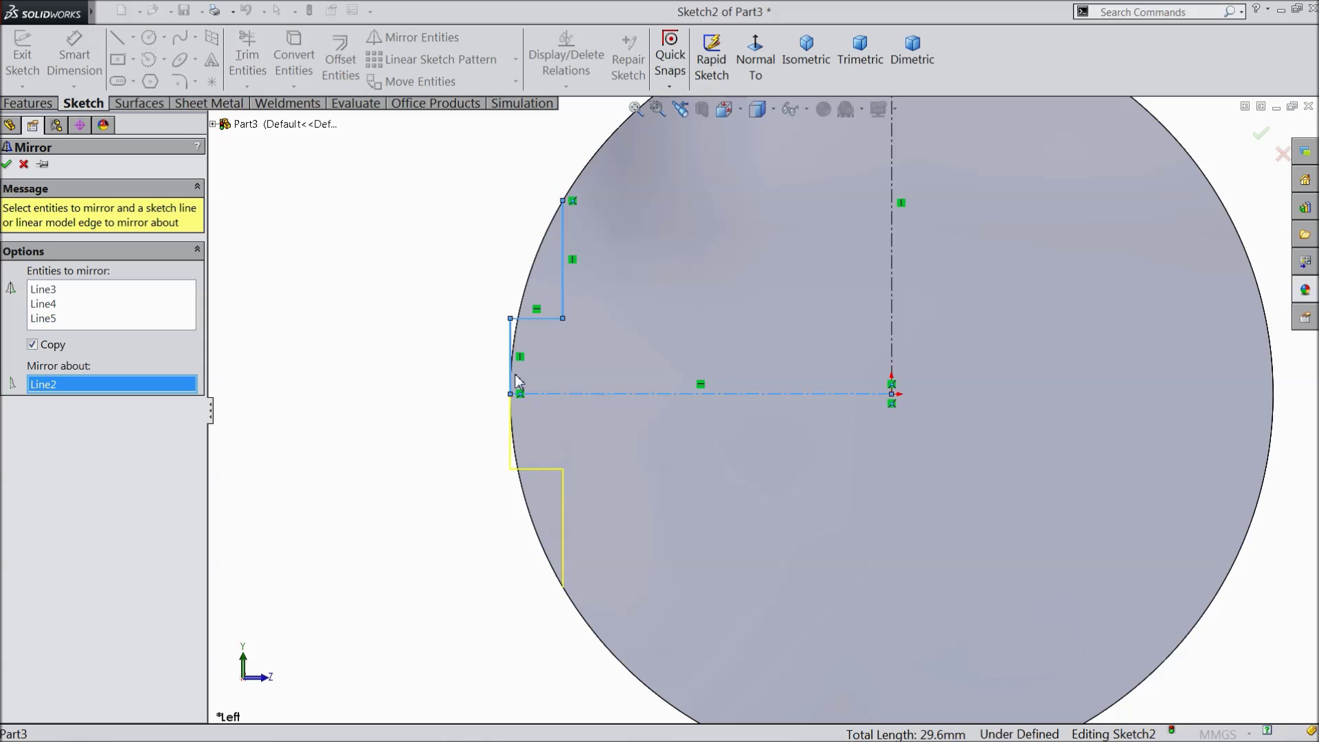
{"action": "left_click", "coordinate": [8, 165]}
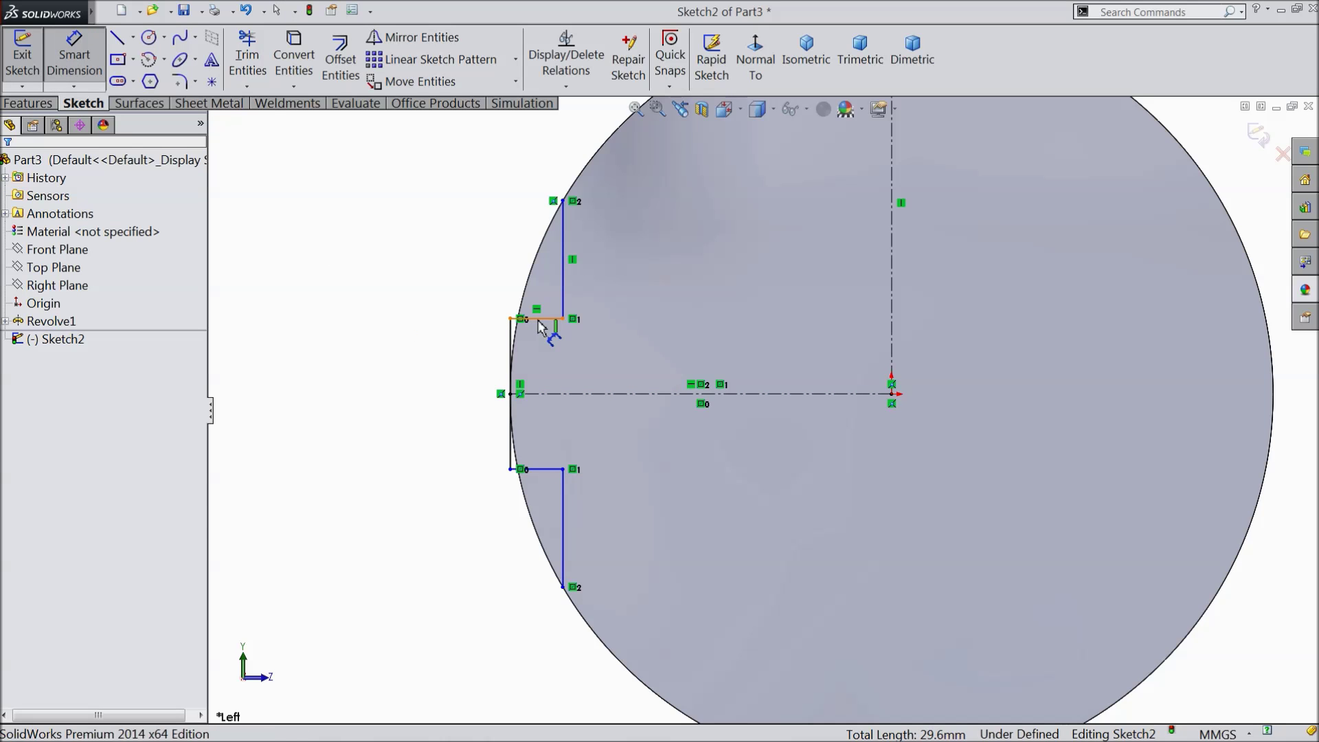
Dimension the distance between the two short horizontal lines at the circle's left edge to 4 mm
{"action": "left_click", "coordinate": [541, 320]}
{"action": "left_click", "coordinate": [532, 470]}
{"action": "left_click", "coordinate": [431, 406]}
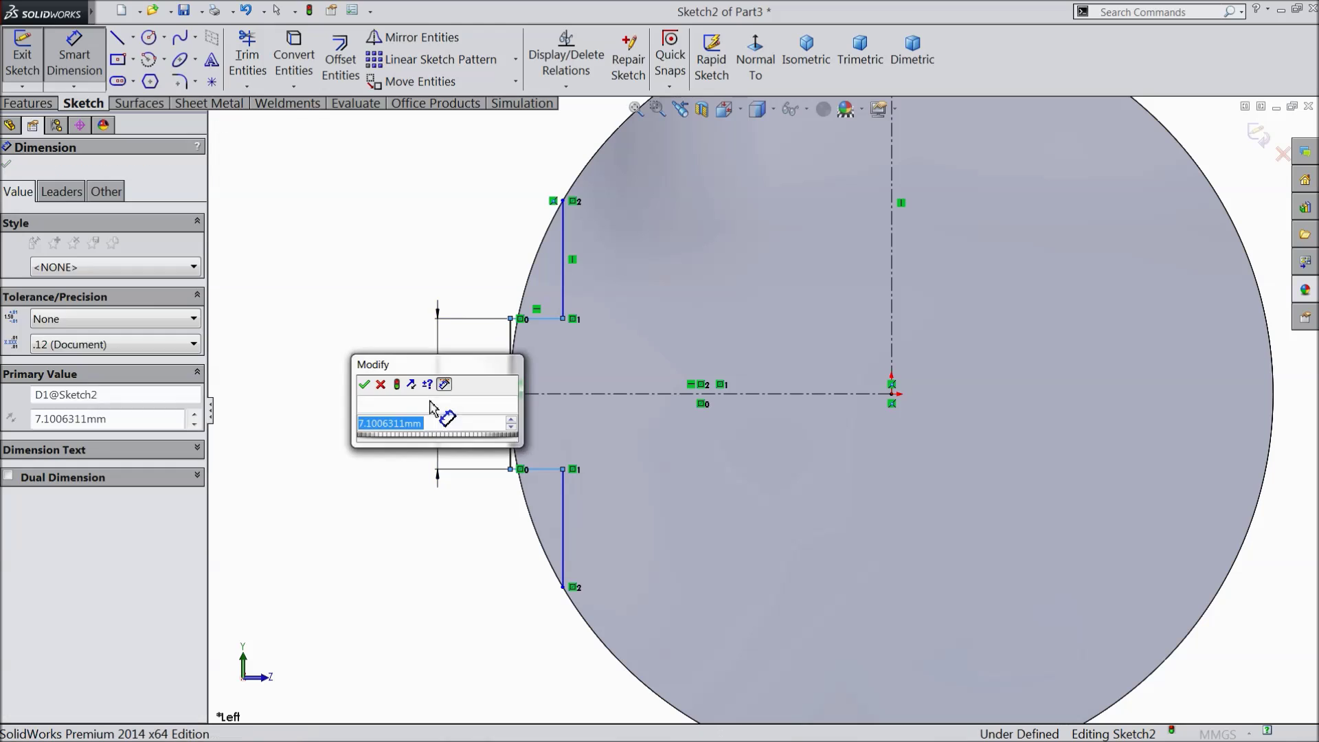
{"action": "type", "text": "4"}
{"action": "key", "text": "Return"}
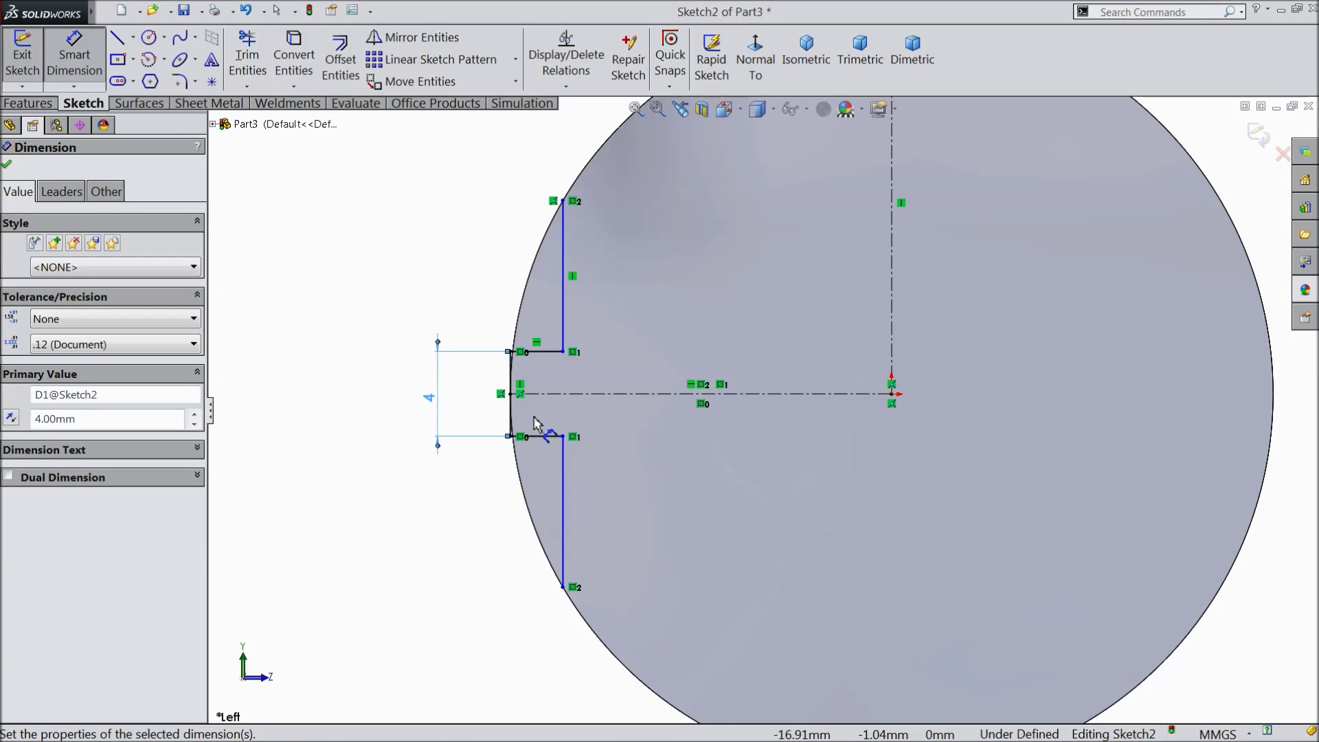
{"action": "scroll", "coordinate": [539, 423], "scroll_direction": "up", "scroll_amount": 5}
{"action": "scroll", "coordinate": [837, 404], "scroll_direction": "down", "scroll_amount": 2}
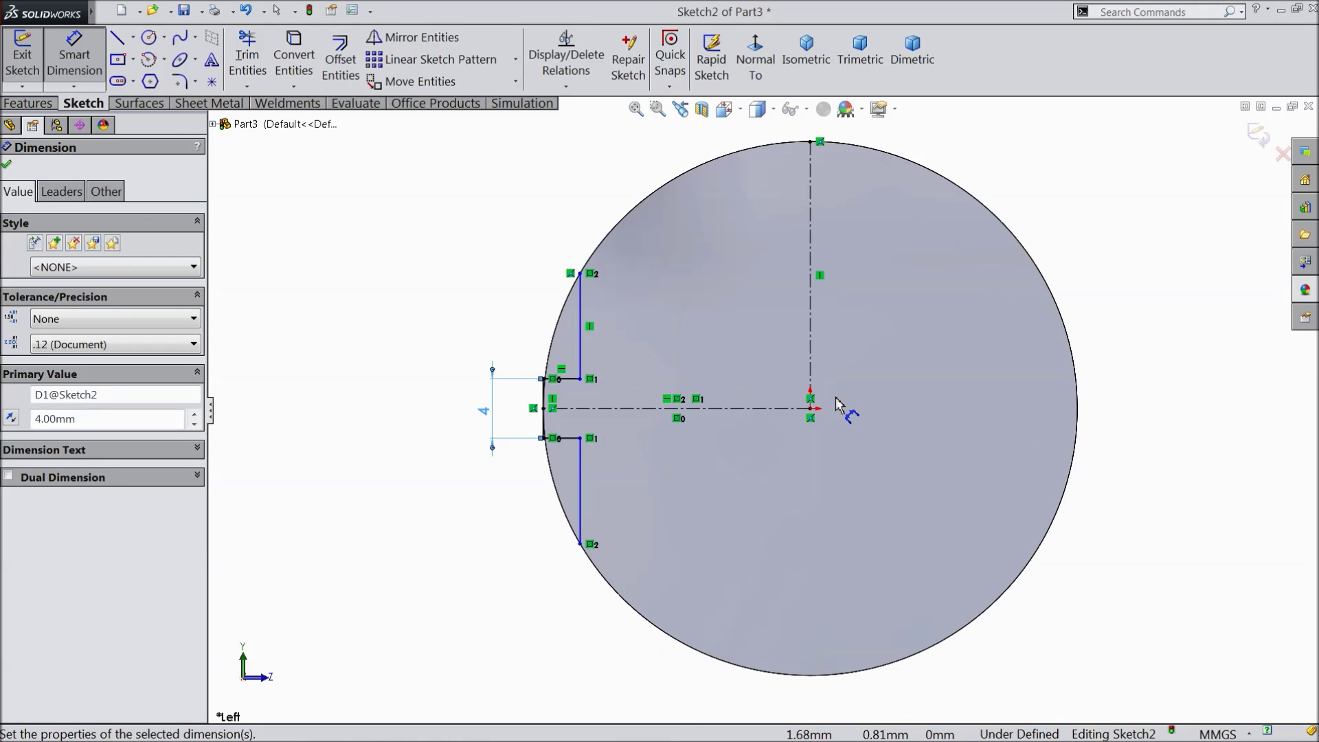
{"action": "left_click", "coordinate": [7, 166]}
Mirror the complete left stepped profile, including the horizontal centerline, about the vertical centerline
{"action": "mouse_move", "coordinate": [612, 232]}
{"action": "left_mouse_down"}
{"action": "mouse_move", "coordinate": [518, 549]}
{"action": "mouse_move", "coordinate": [494, 588]}
{"action": "left_mouse_up"}
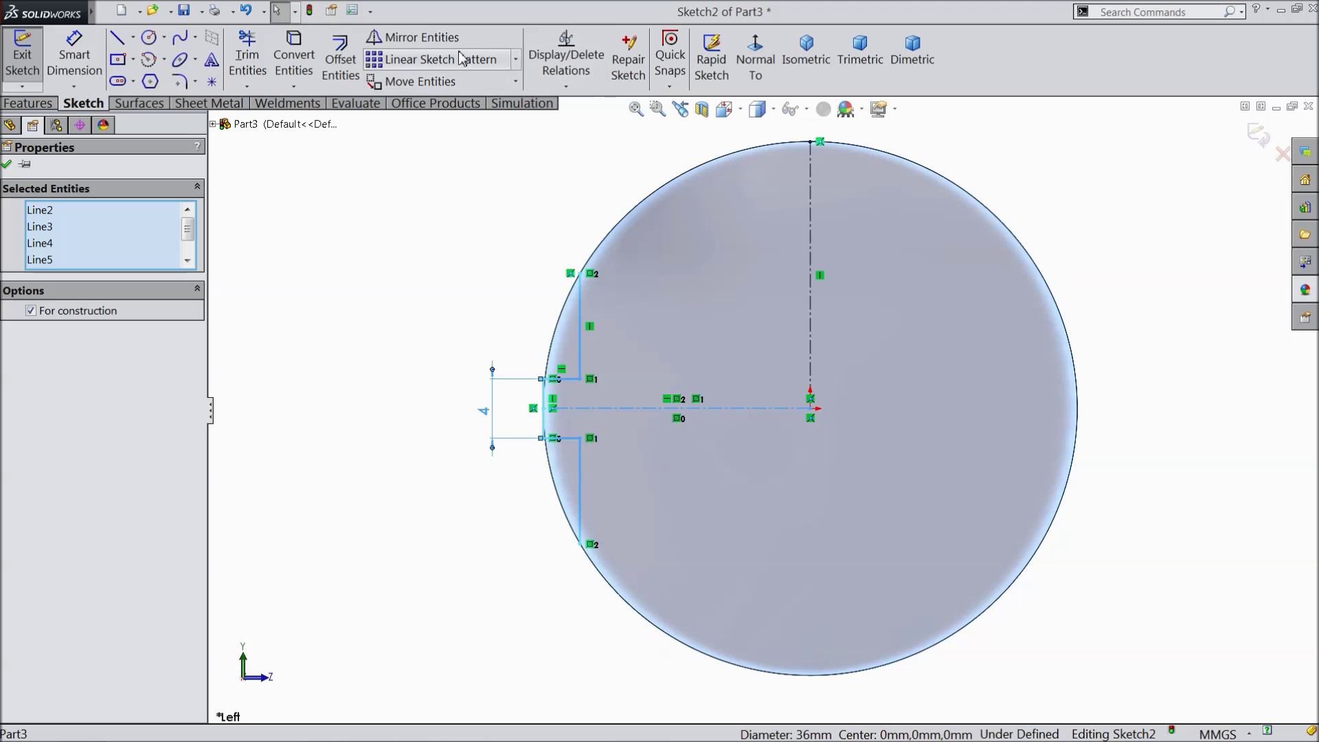
{"action": "key", "text": "Escape"}
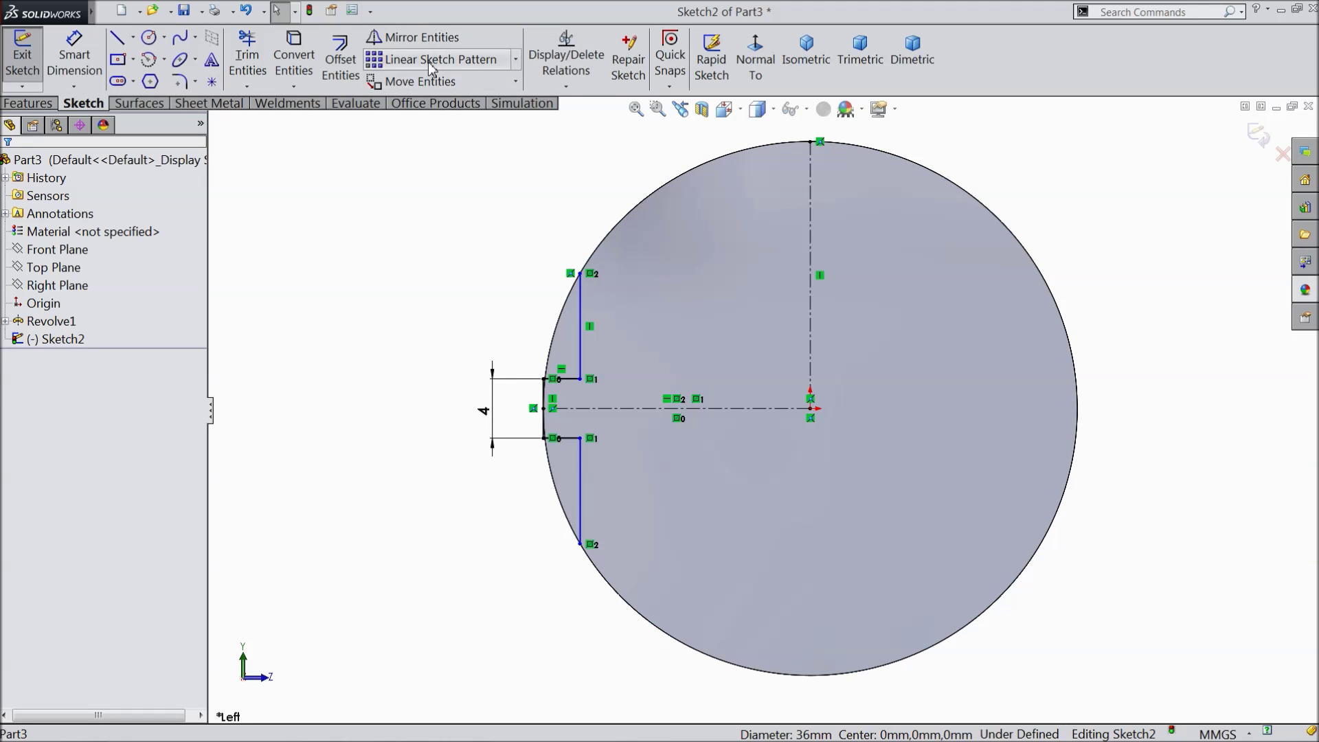
{"action": "left_click", "coordinate": [412, 37]}
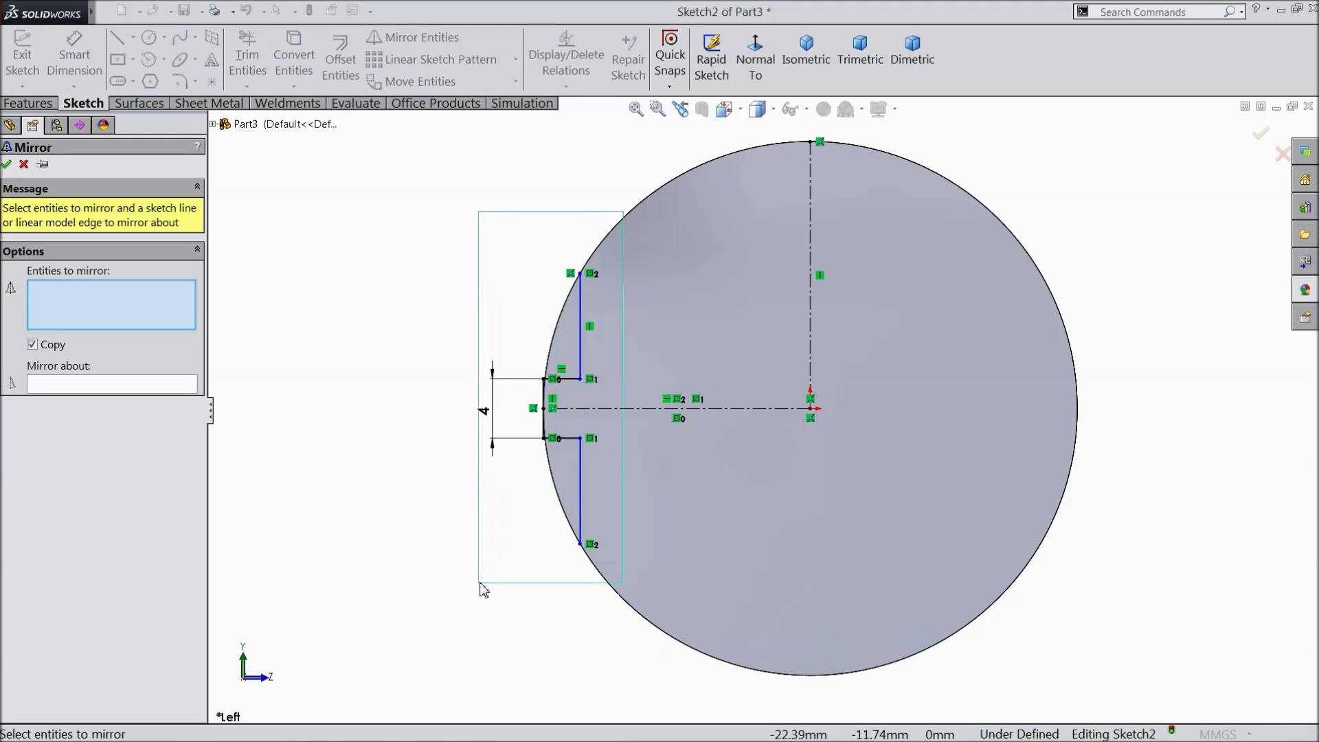
{"action": "left_click_drag", "start_coordinate": [486, 582], "coordinate": [485, 584]}
{"action": "left_click", "coordinate": [97, 387]}
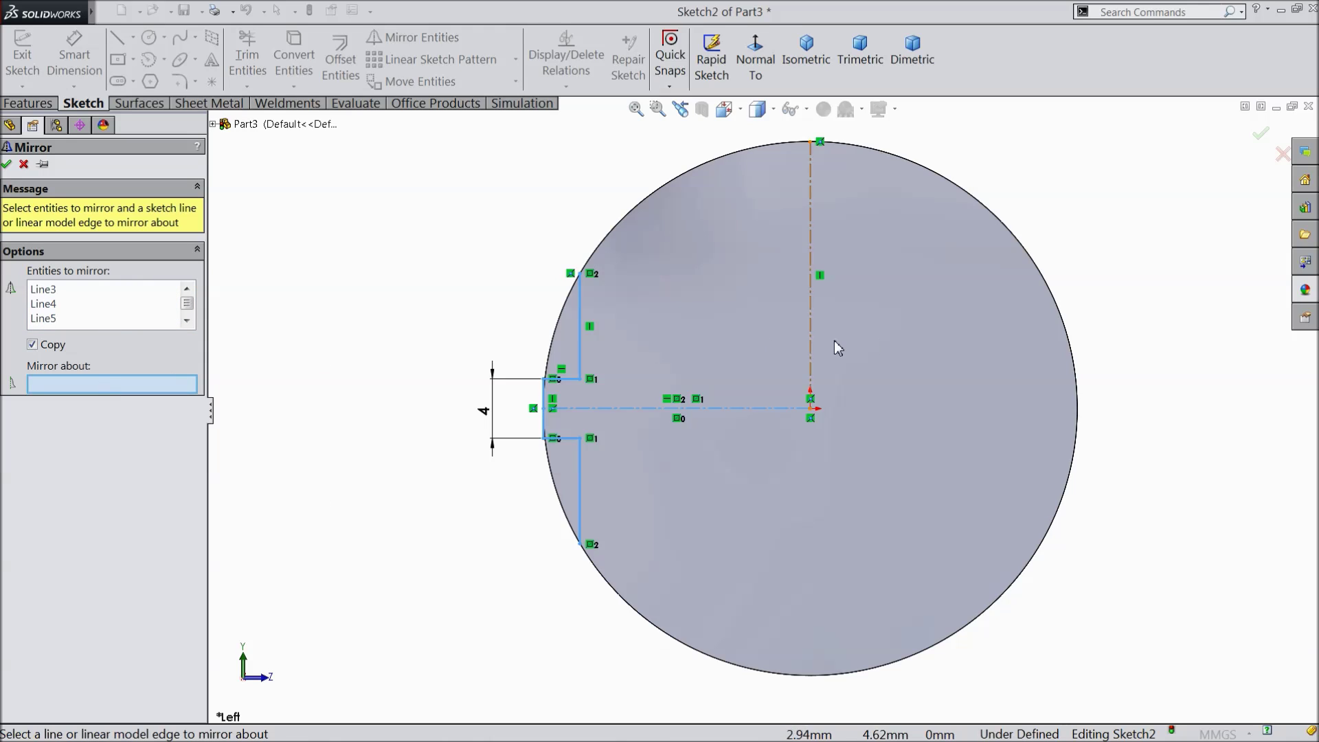
{"action": "left_click", "coordinate": [810, 320]}
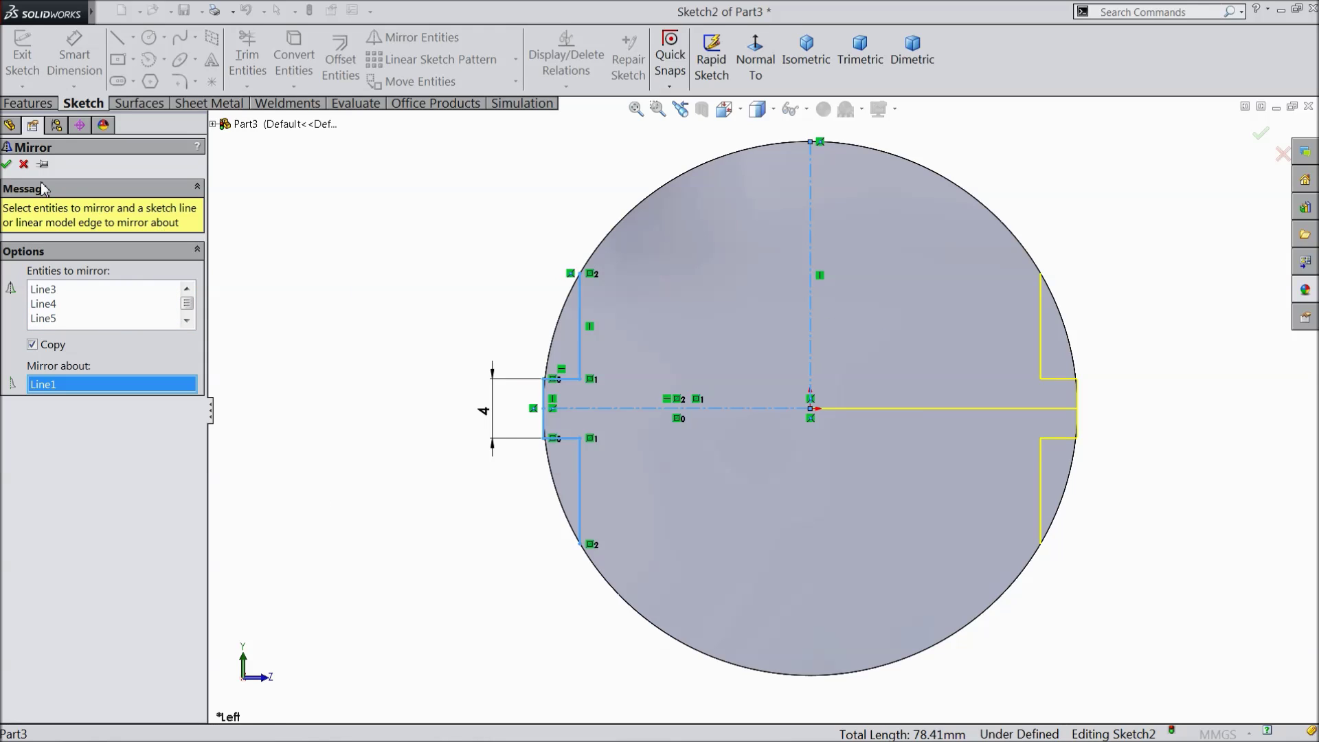
{"action": "left_click", "coordinate": [6, 164]}
Dimension the distance between the left and right vertical notch lines to 32 mm
{"action": "scroll", "coordinate": [687, 344], "scroll_direction": "up", "scroll_amount": 3}
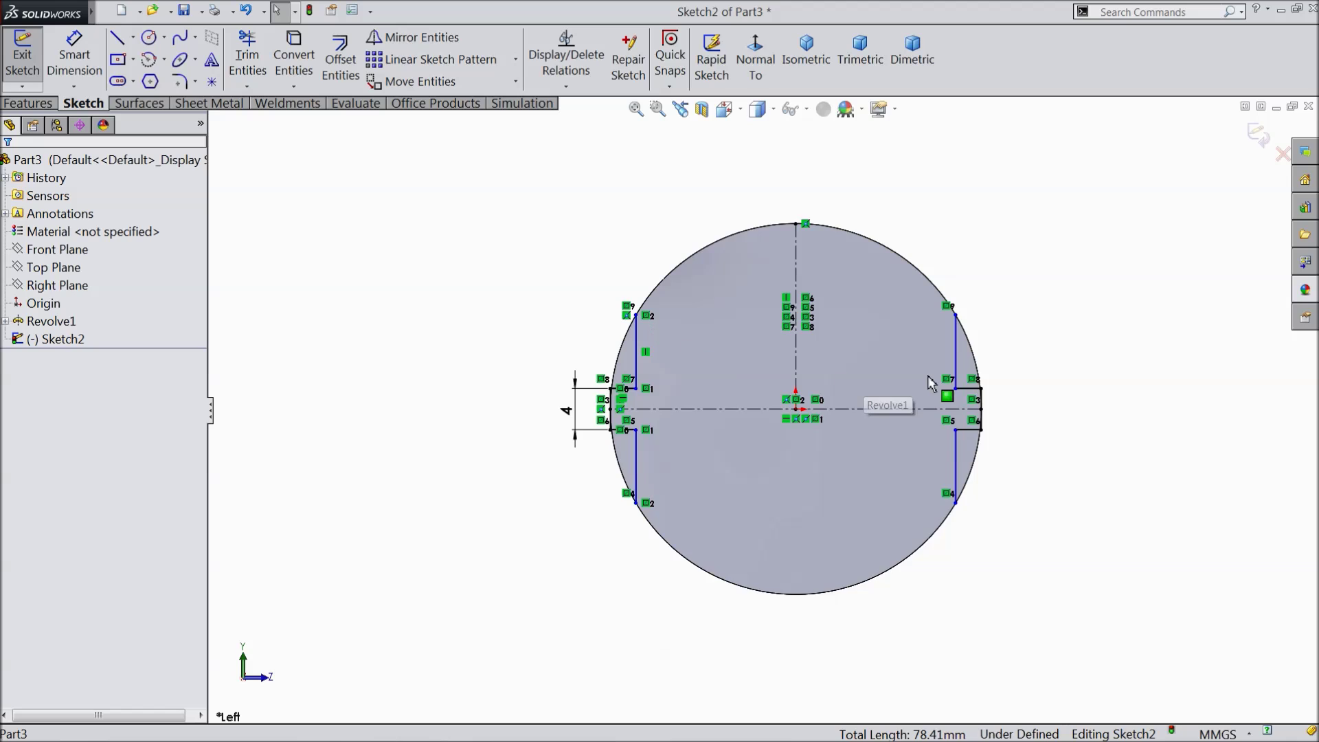
{"action": "scroll", "coordinate": [928, 382], "scroll_direction": "down", "scroll_amount": 1}
{"action": "left_click", "coordinate": [74, 56]}
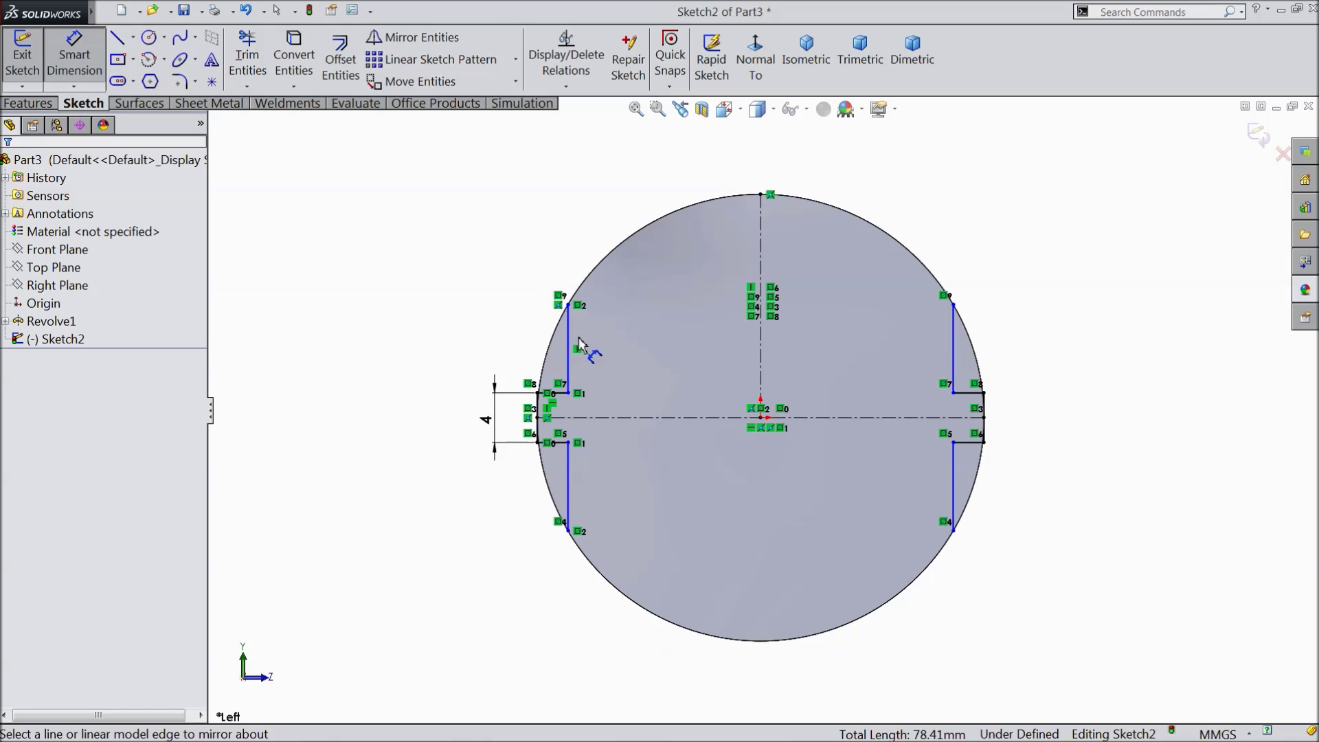
{"action": "left_click", "coordinate": [569, 338]}
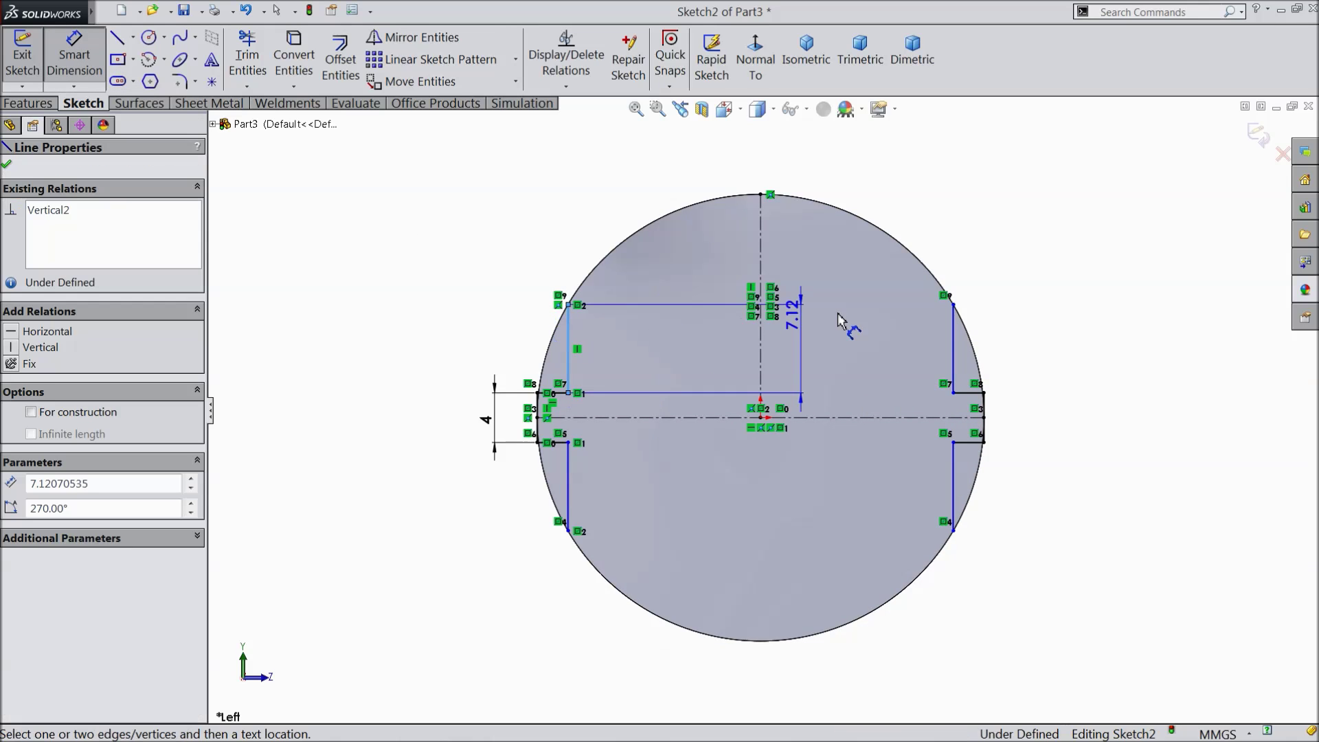
{"action": "left_click", "coordinate": [955, 343]}
{"action": "left_click", "coordinate": [759, 156]}
{"action": "type", "text": "32"}
{"action": "left_click", "coordinate": [682, 132]}
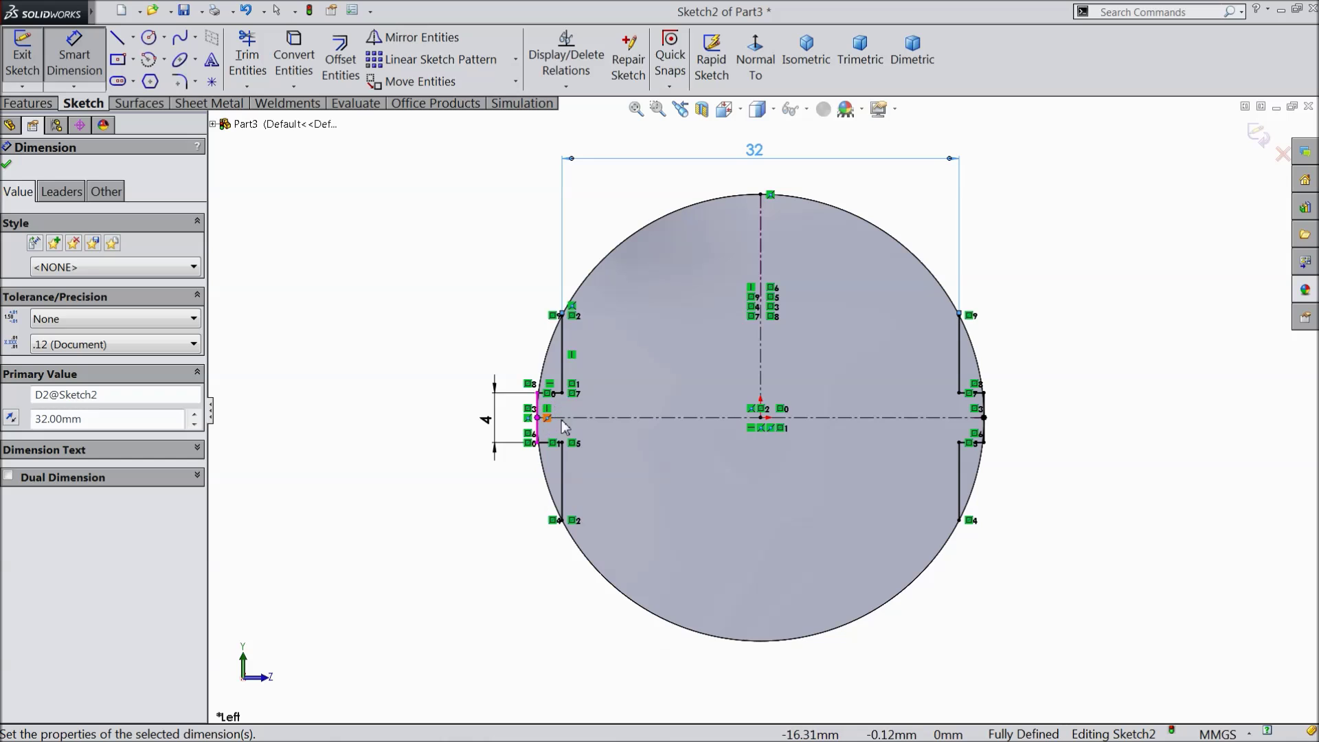
{"action": "left_click", "coordinate": [74, 55]}
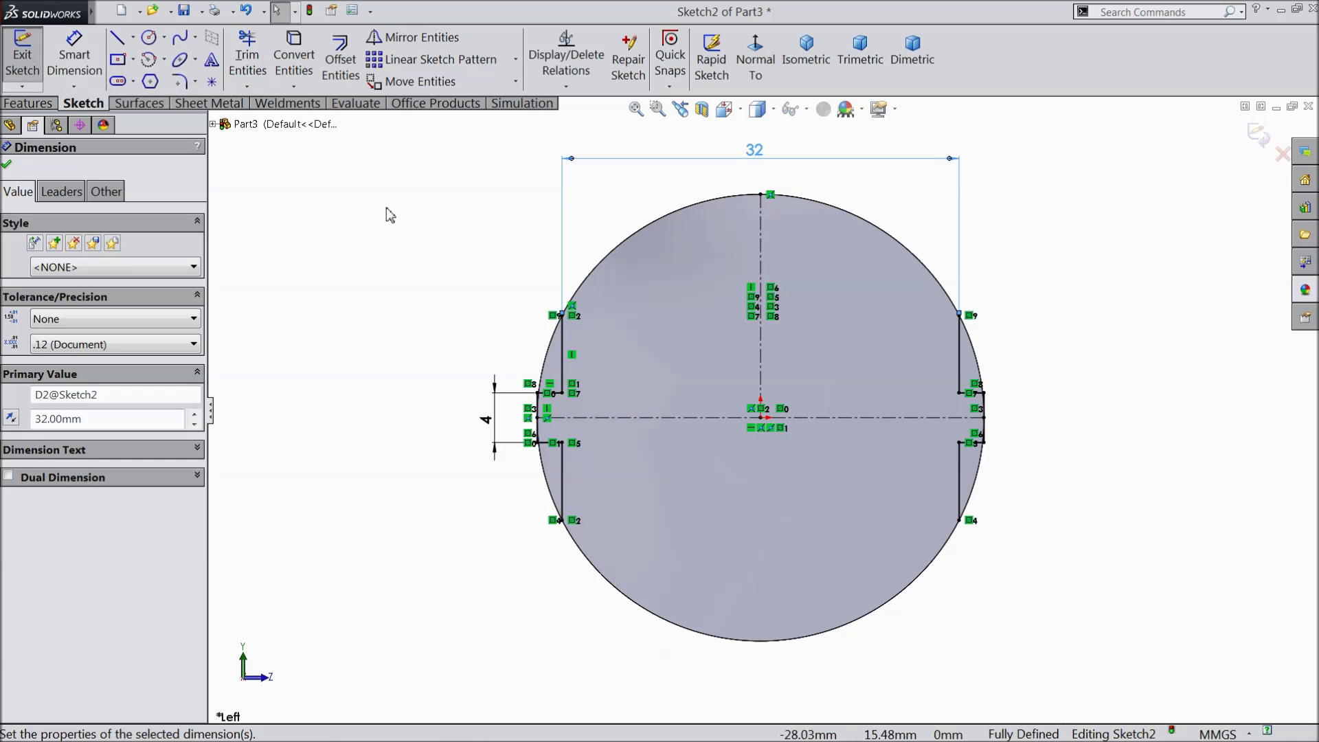
Convert the face's circular edge into a sketch entity
{"action": "left_click", "coordinate": [610, 260]}
{"action": "left_click", "coordinate": [301, 66]}
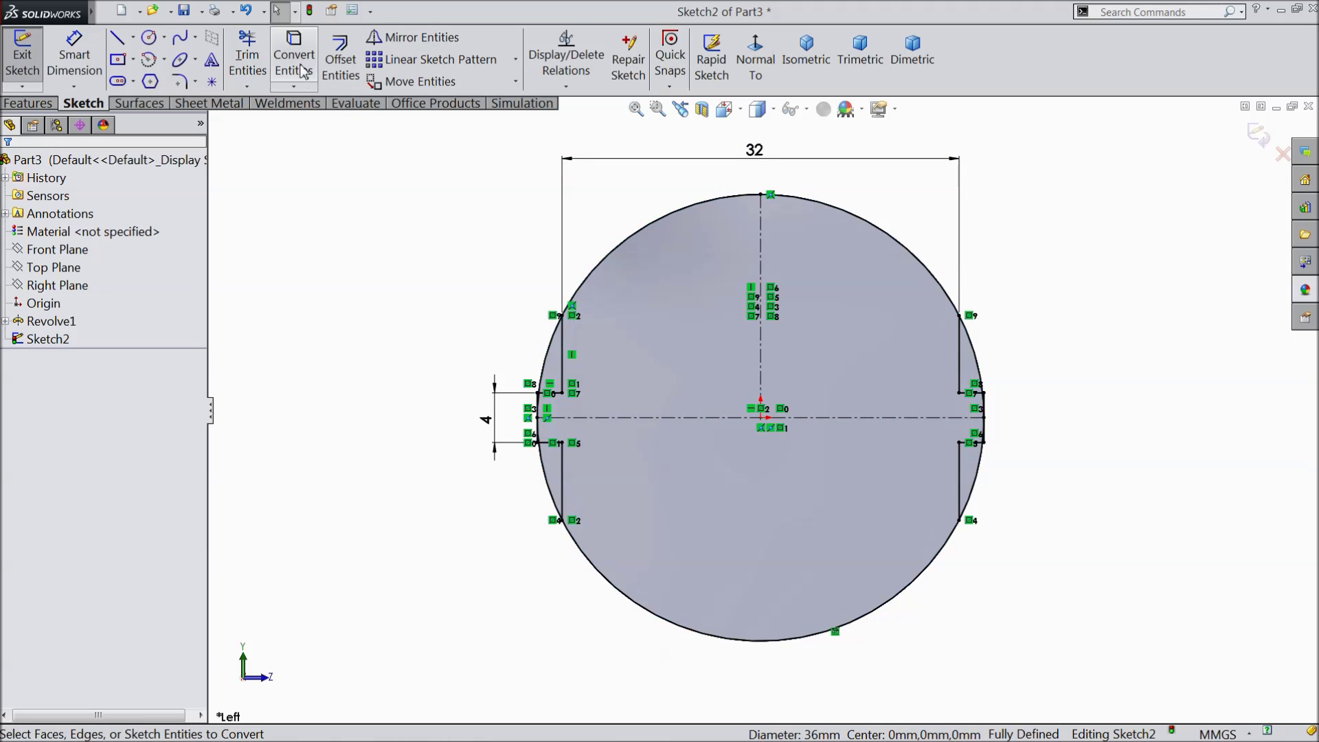
{"action": "left_click", "coordinate": [294, 56]}
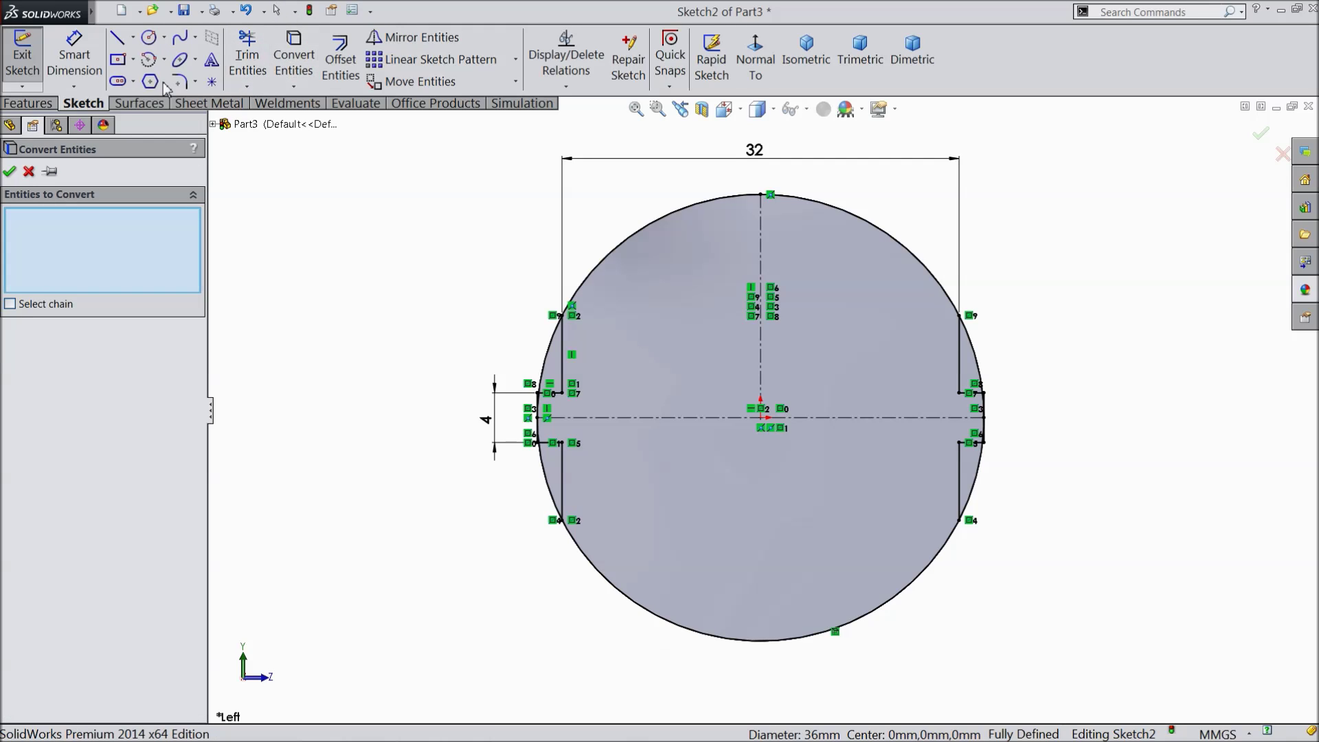
{"action": "left_click", "coordinate": [29, 172]}
Trim the converted circle's arcs between the left and right notch profiles using Trim to closest
{"action": "left_click", "coordinate": [249, 62]}
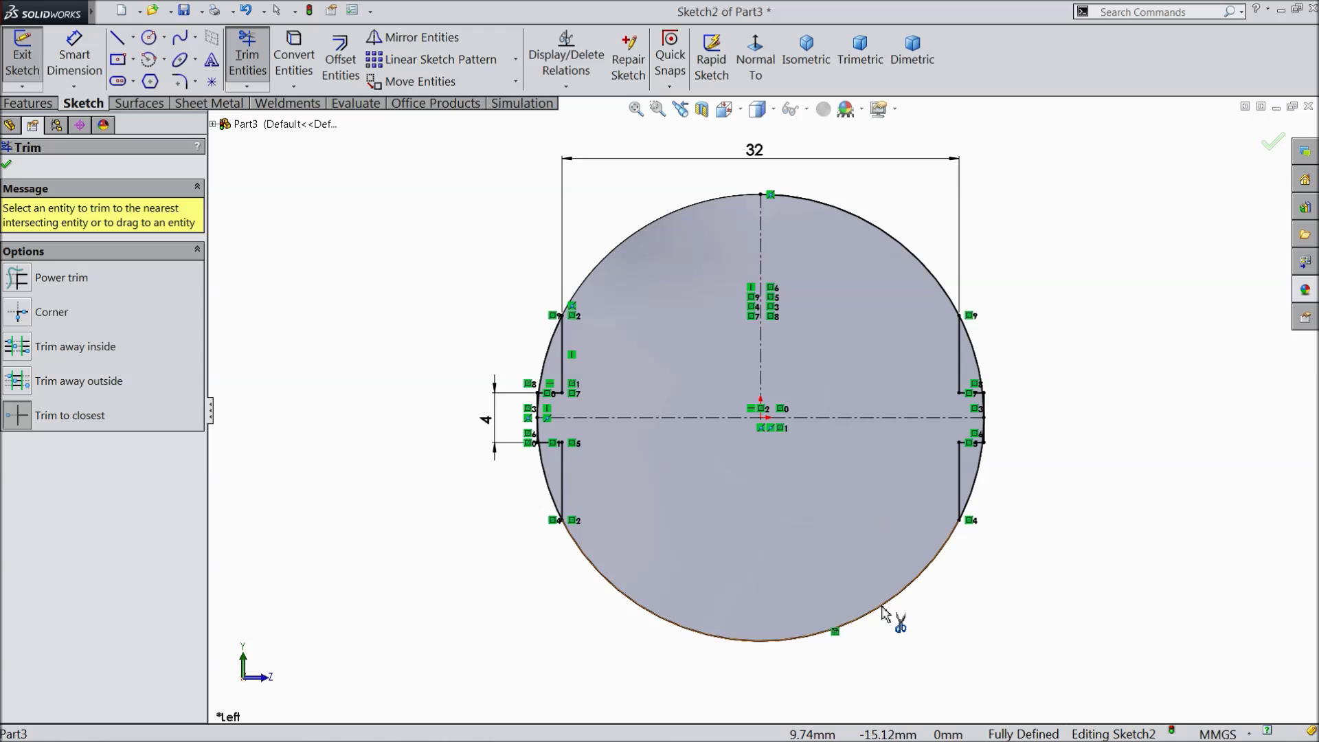
{"action": "scroll", "coordinate": [584, 520], "scroll_direction": "down", "scroll_amount": 1}
{"action": "scroll", "coordinate": [567, 446], "scroll_direction": "down", "scroll_amount": 2}
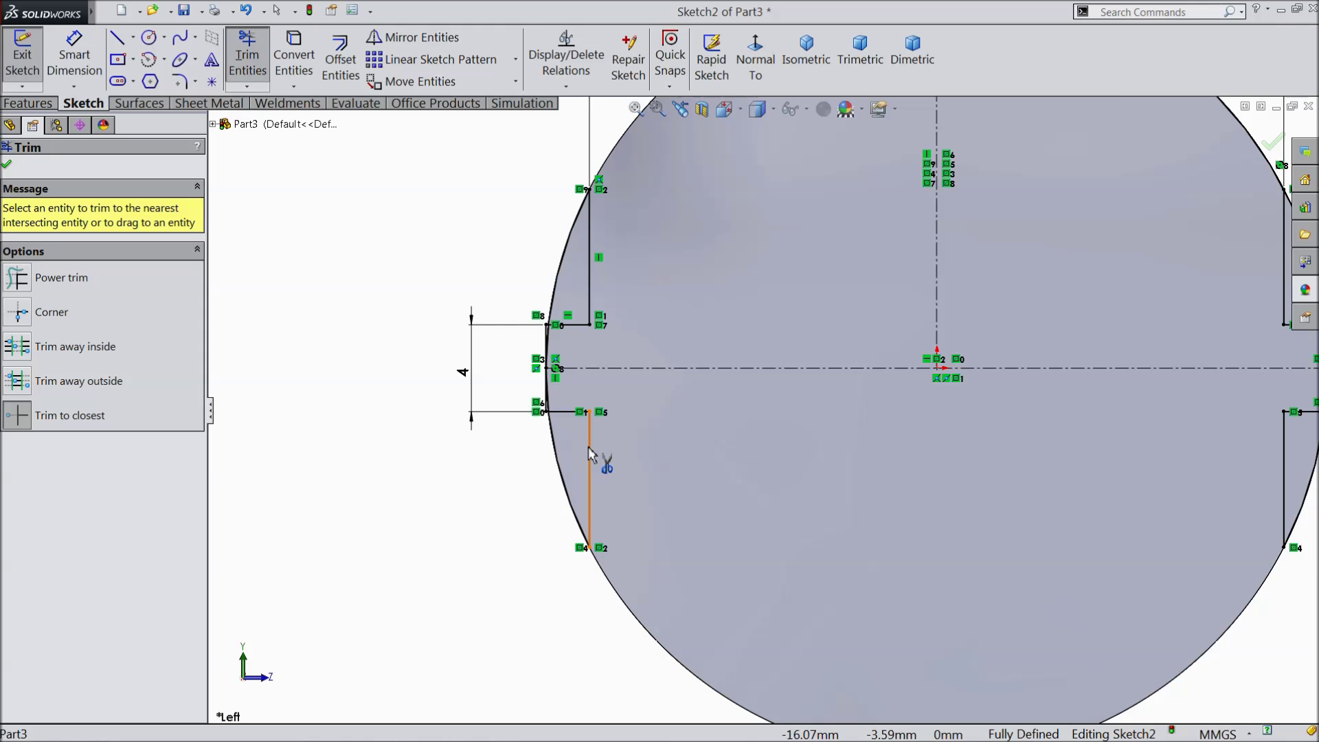
{"action": "scroll", "coordinate": [761, 411], "scroll_direction": "up", "scroll_amount": 3}
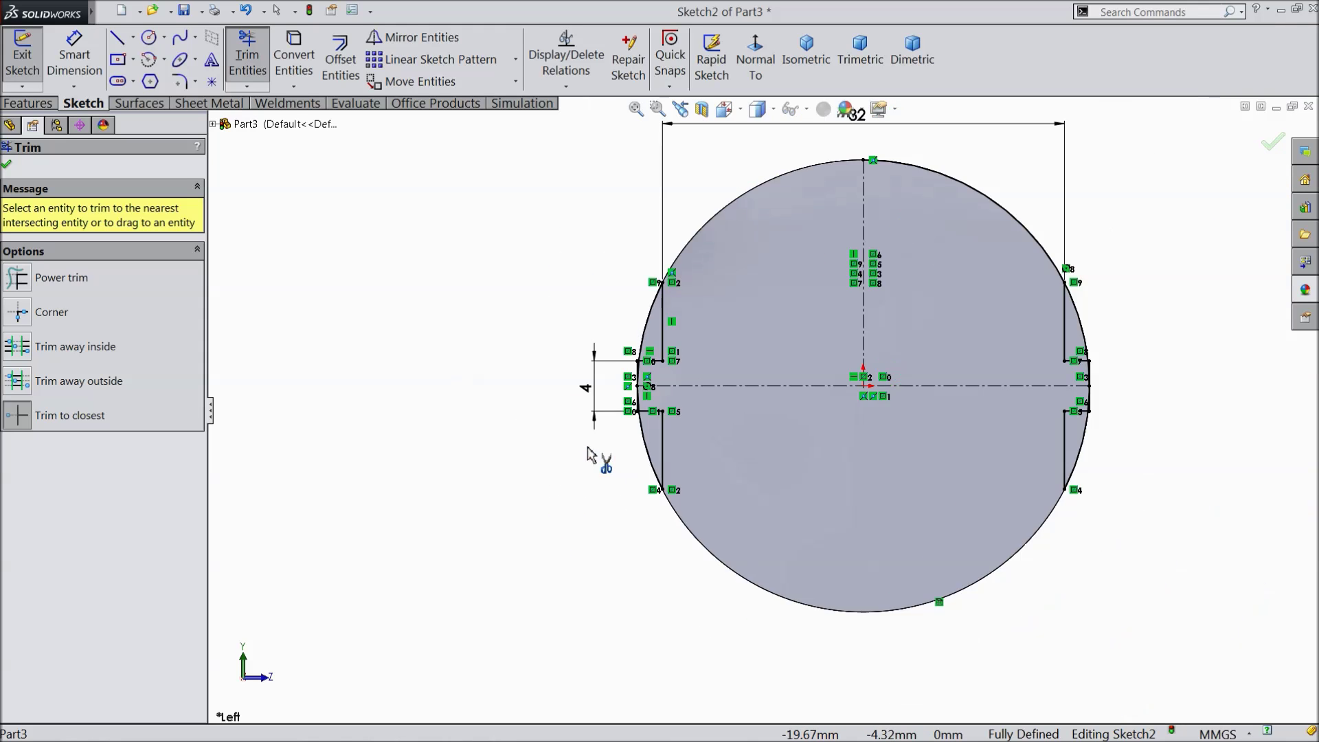
{"action": "left_click", "coordinate": [8, 165]}
Cut-extrude the four notch regions at the two sides of the circular face using Through All
{"action": "left_click", "coordinate": [29, 103]}
{"action": "left_click", "coordinate": [283, 62]}
{"action": "middle_click_drag", "start_coordinate": [468, 298], "coordinate": [424, 342]}
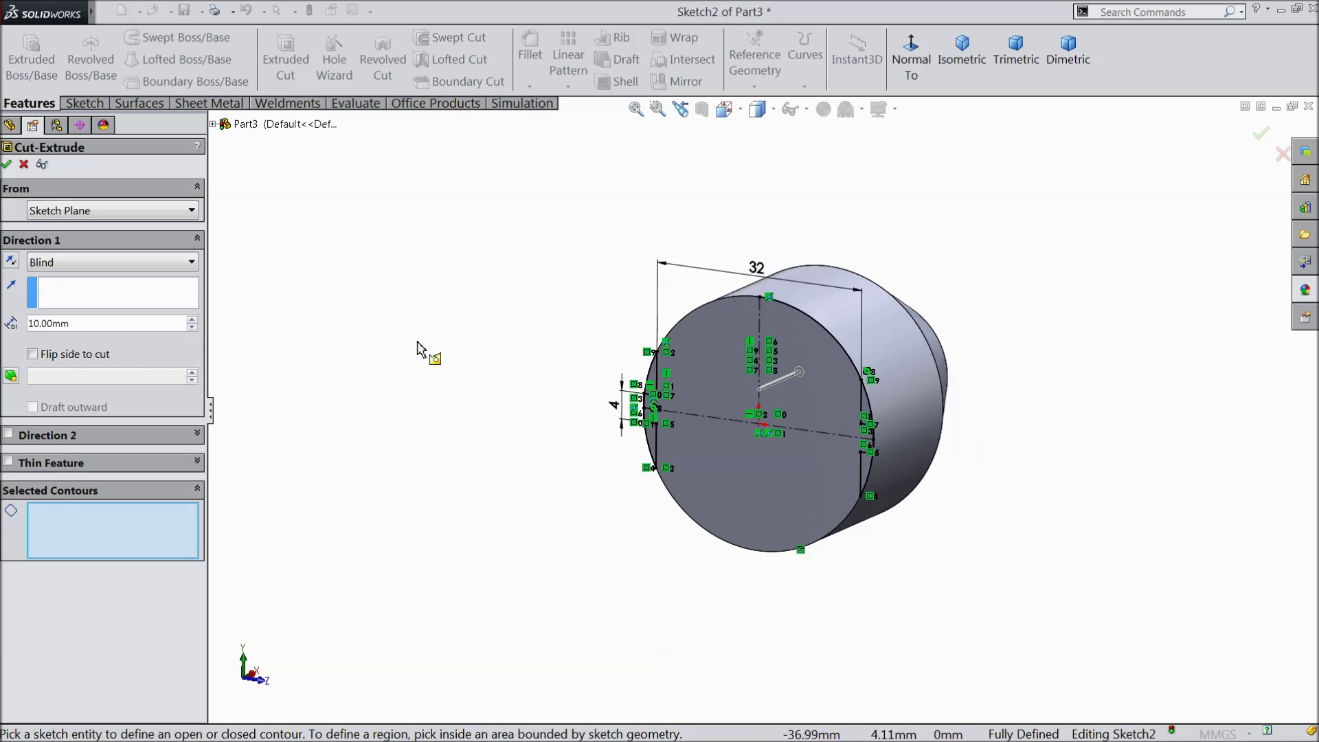
{"action": "left_click", "coordinate": [474, 353]}
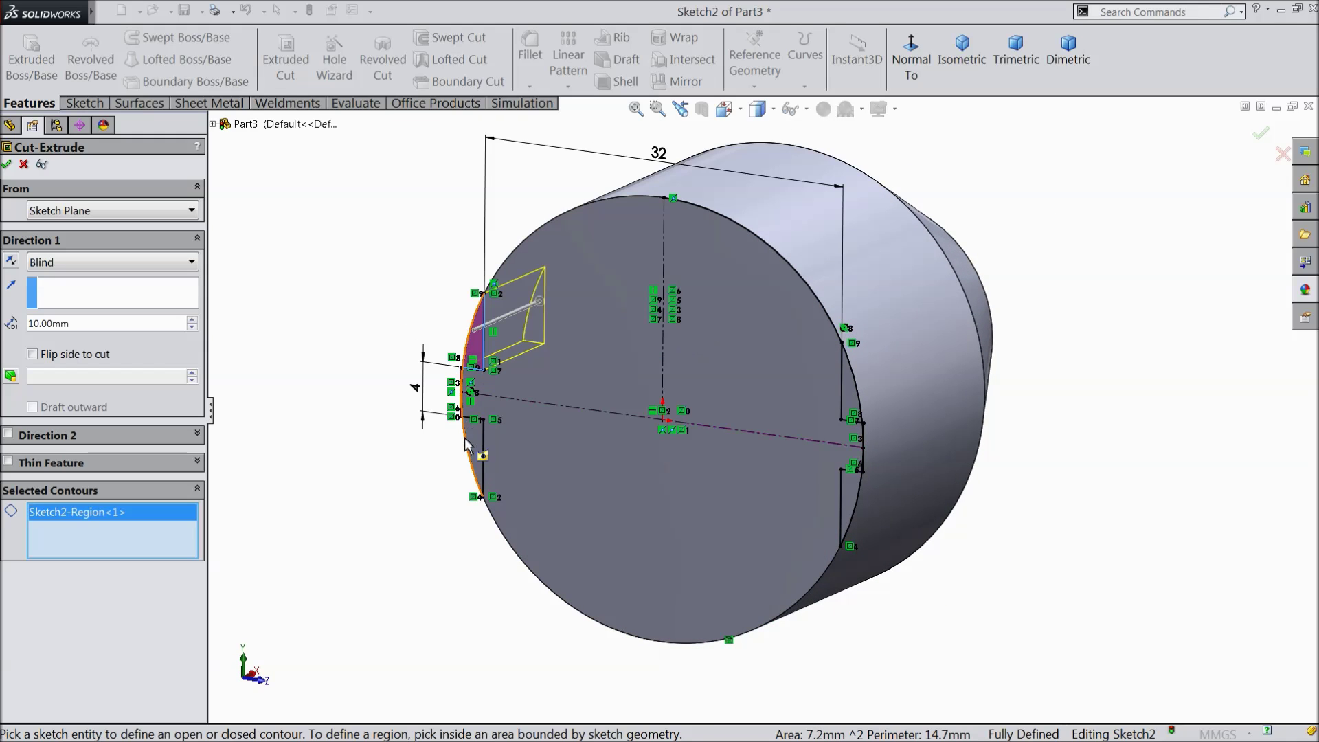
{"action": "left_click", "coordinate": [474, 443]}
{"action": "left_click", "coordinate": [851, 493]}
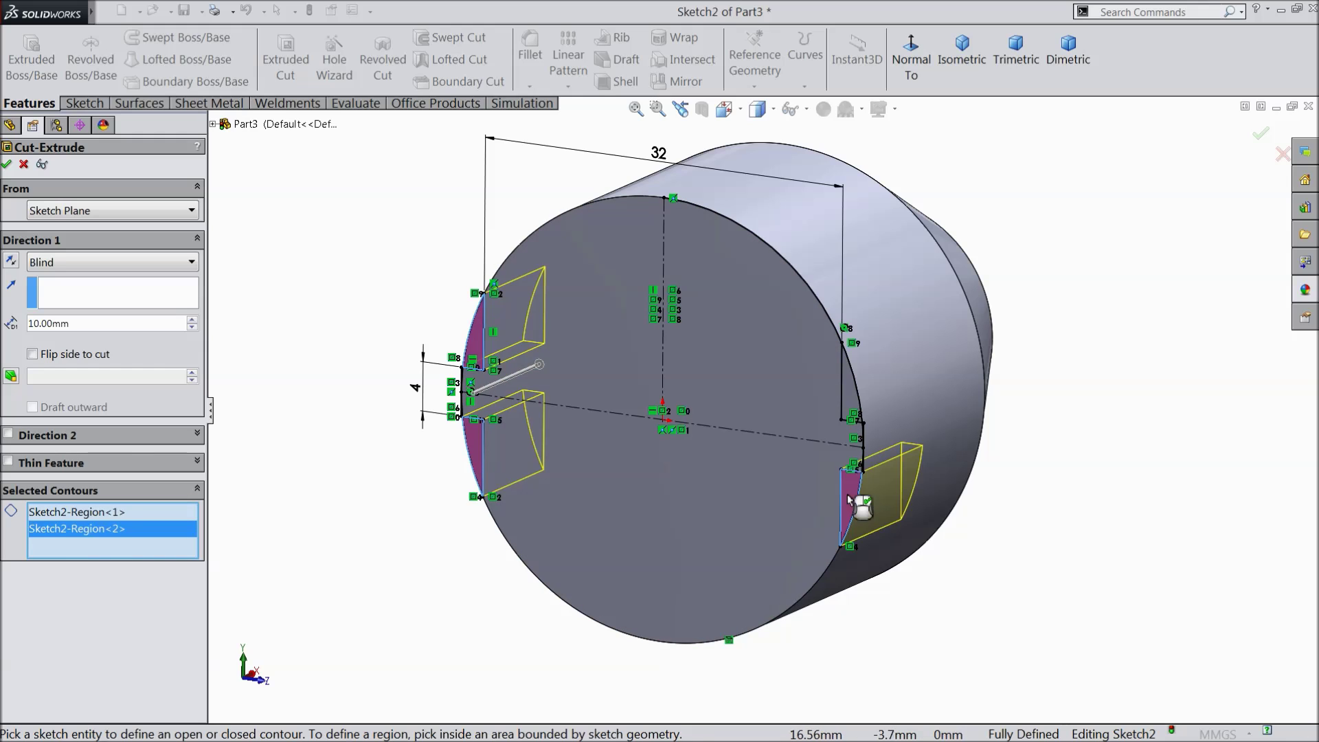
{"action": "left_click", "coordinate": [851, 410]}
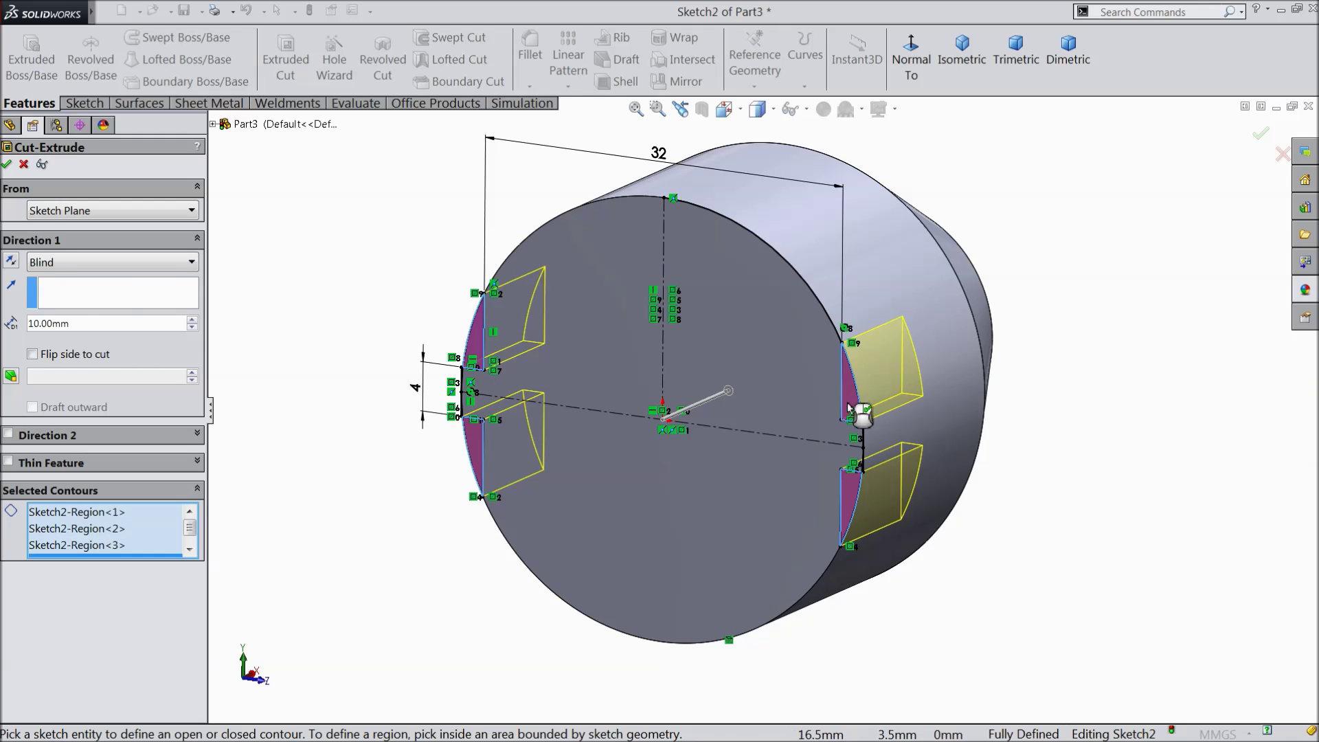
{"action": "left_click", "coordinate": [55, 262]}
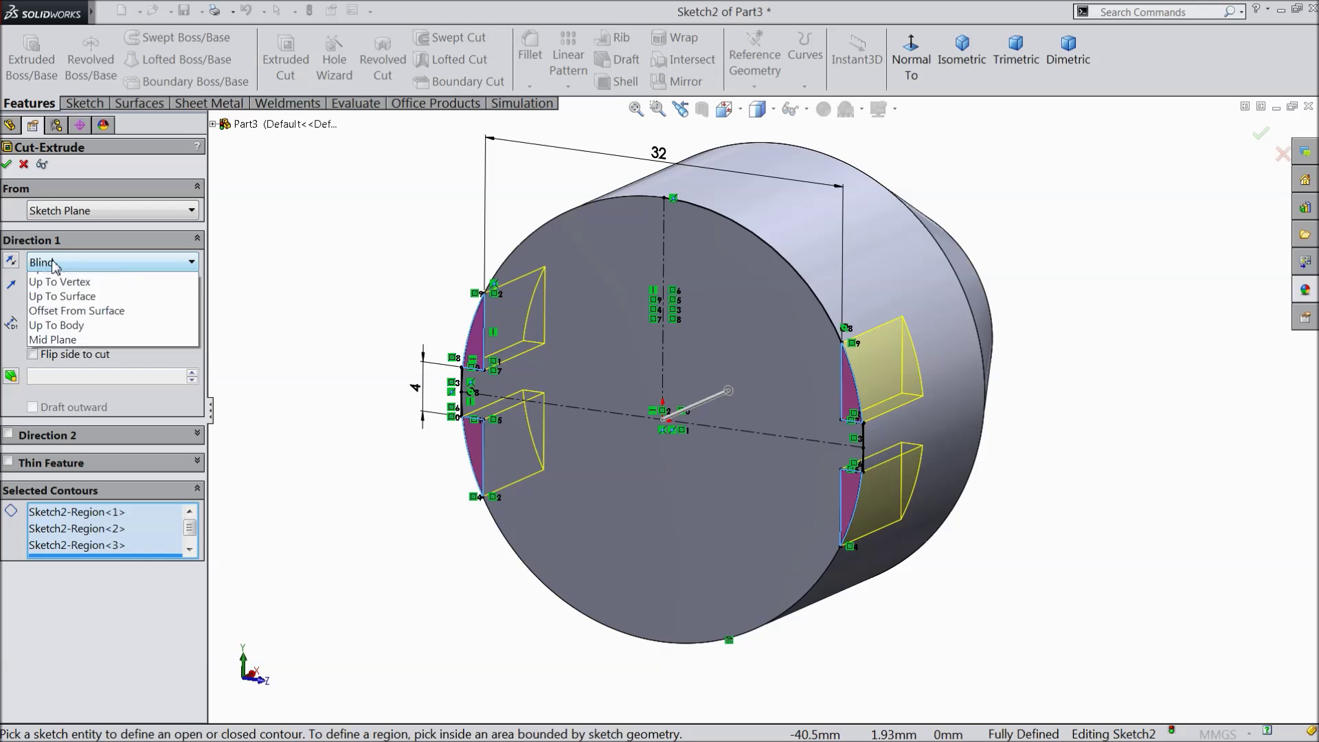
{"action": "left_click", "coordinate": [60, 292]}
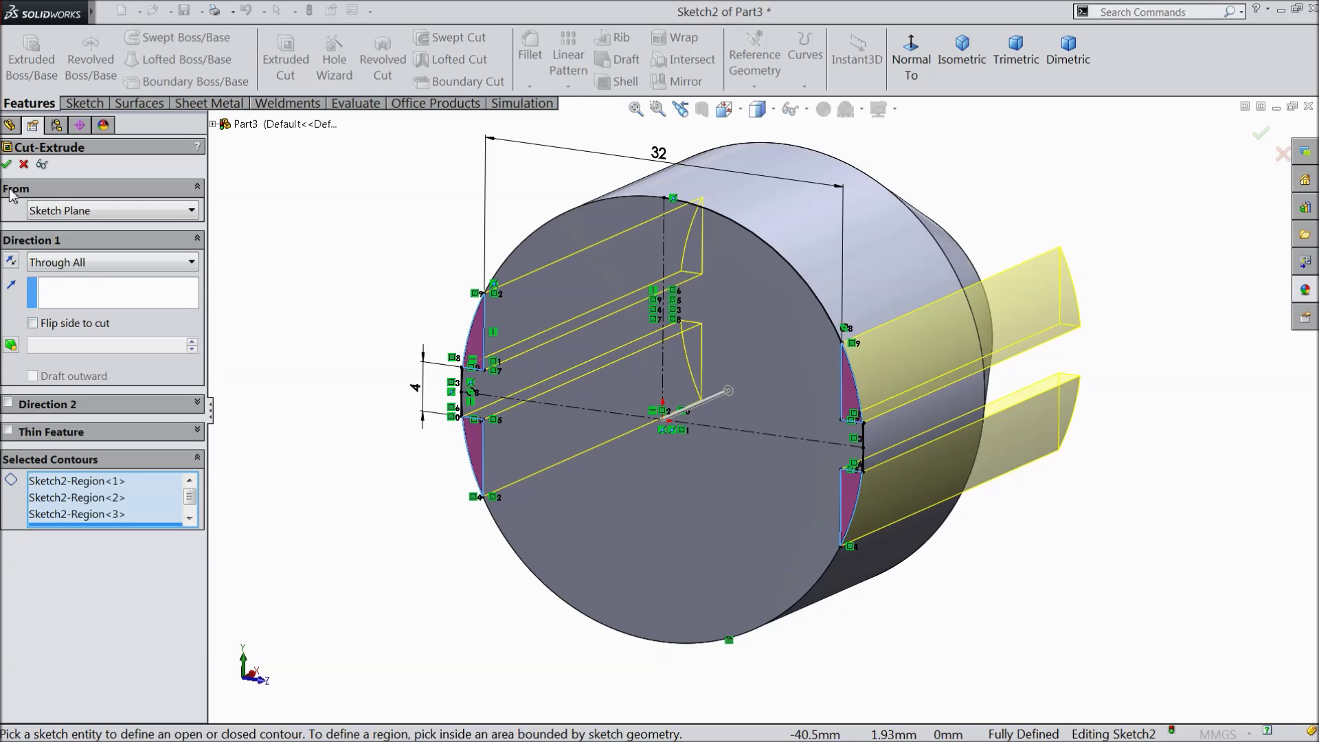
{"action": "left_click", "coordinate": [8, 164]}
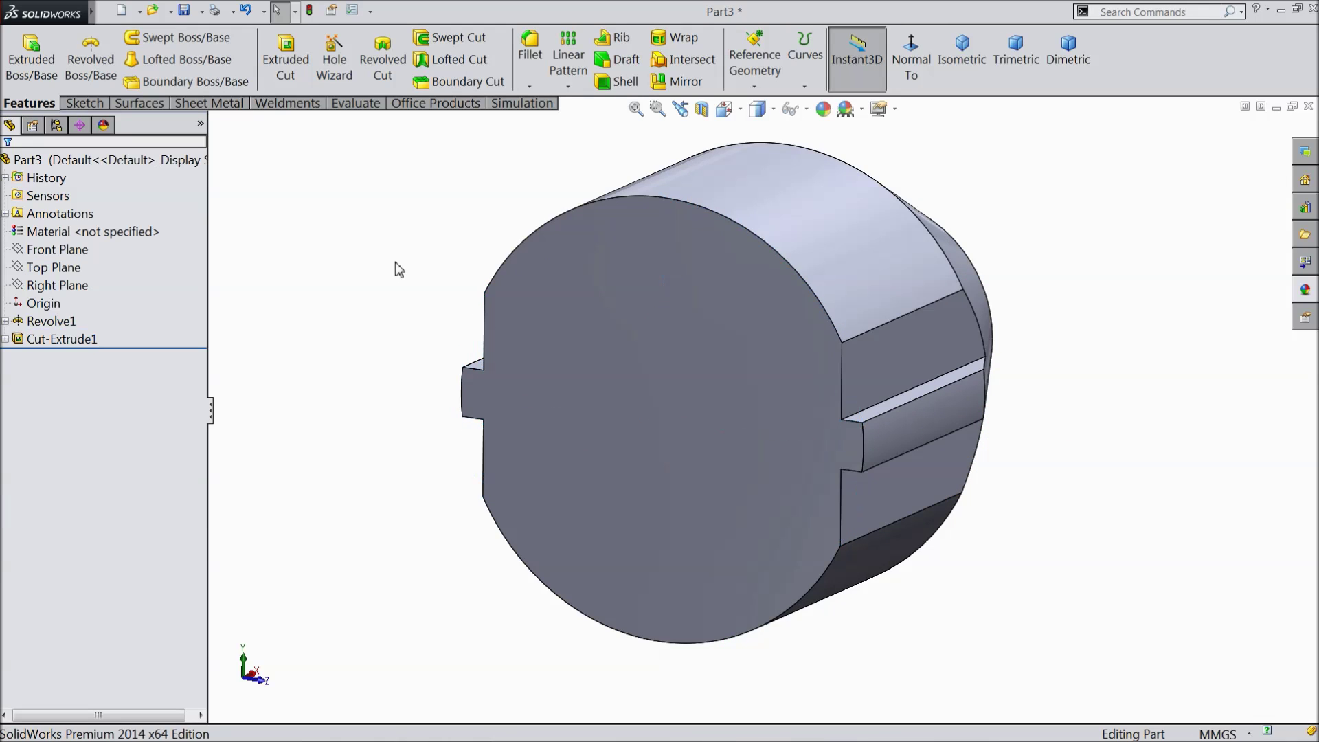
Start a sketch on the Top Plane and draw a horizontal centerline from the origin to the small end face
{"action": "middle_click_drag", "start_coordinate": [381, 304], "coordinate": [311, 277]}
{"action": "left_click", "coordinate": [54, 267]}
{"action": "left_click", "coordinate": [79, 245]}
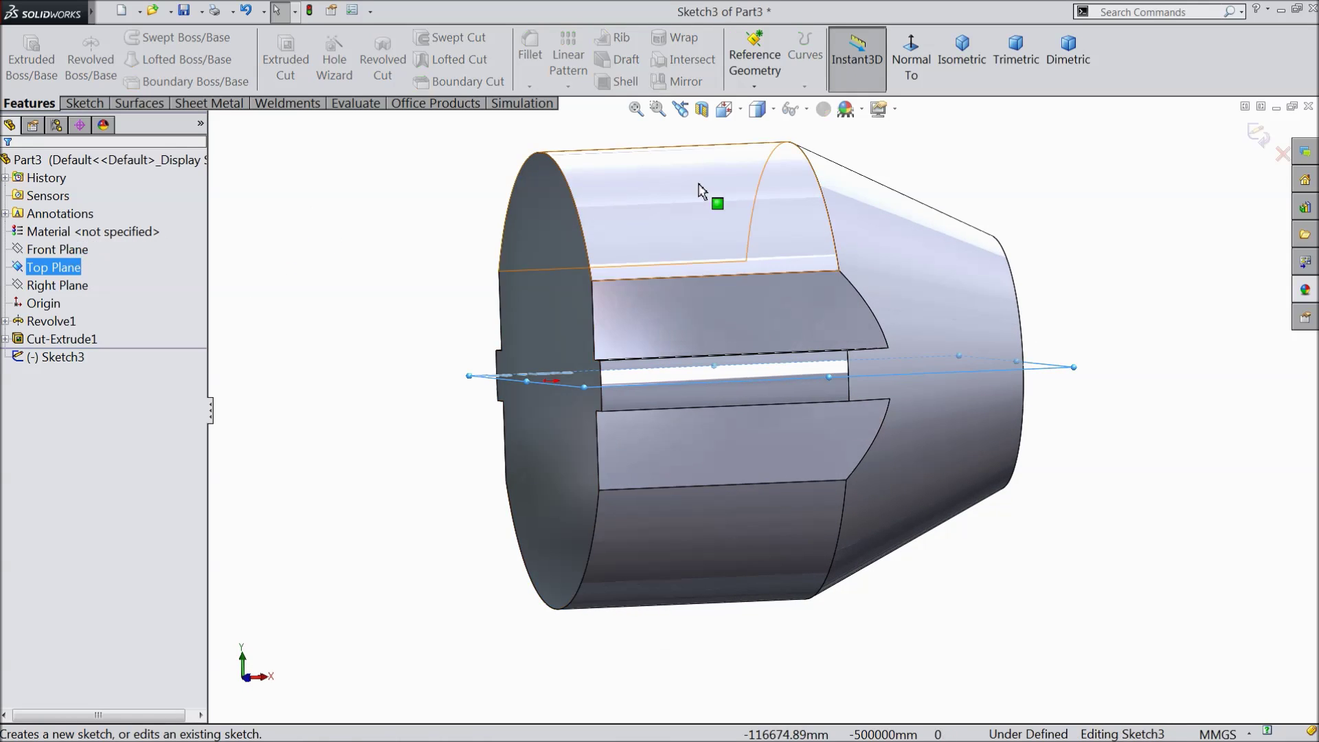
{"action": "left_click", "coordinate": [909, 62]}
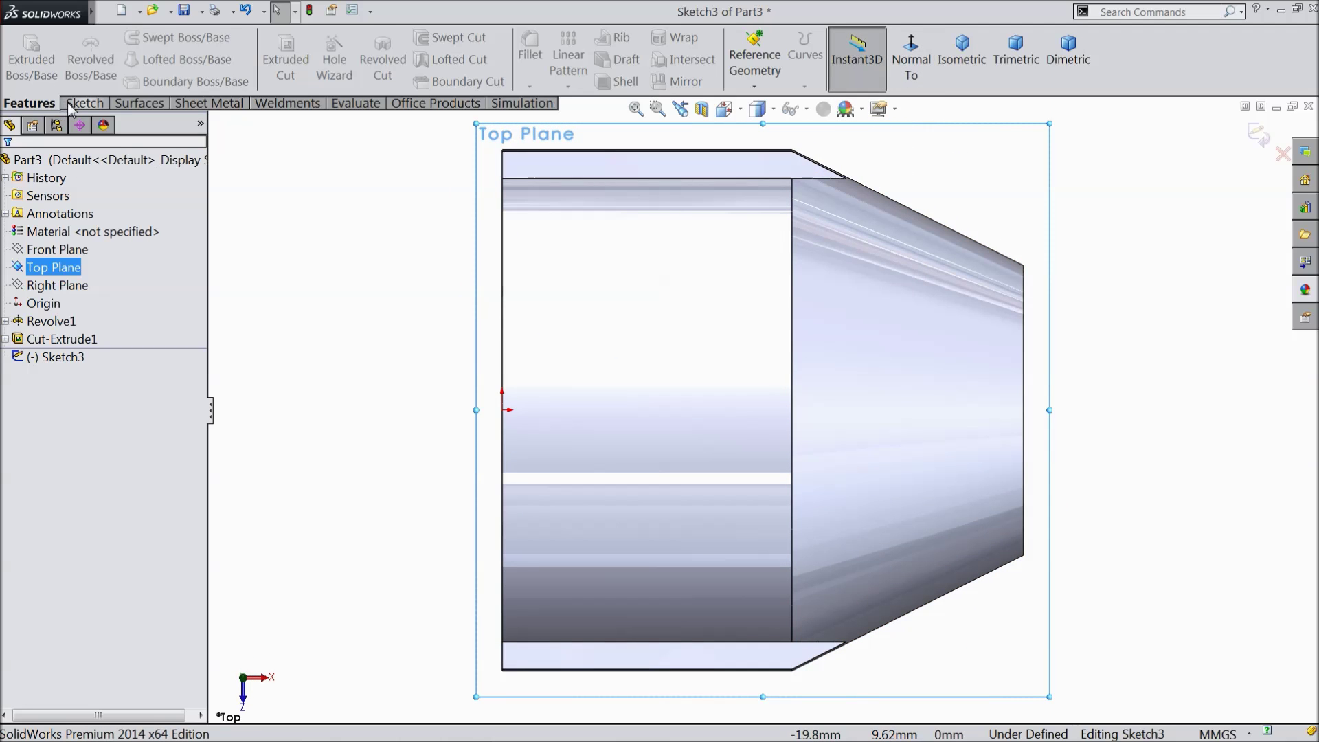
{"action": "left_click", "coordinate": [73, 105]}
{"action": "left_click", "coordinate": [133, 37]}
{"action": "left_click", "coordinate": [158, 81]}
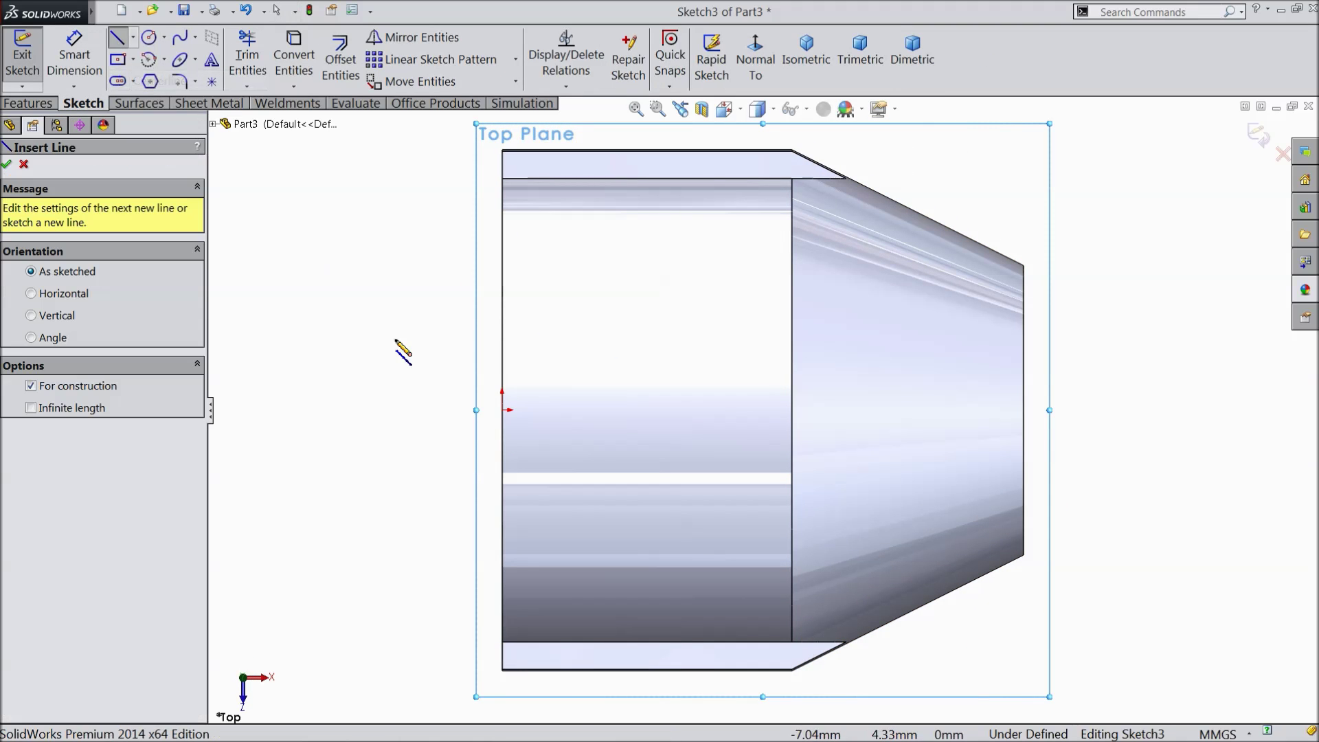
{"action": "left_click", "coordinate": [502, 410]}
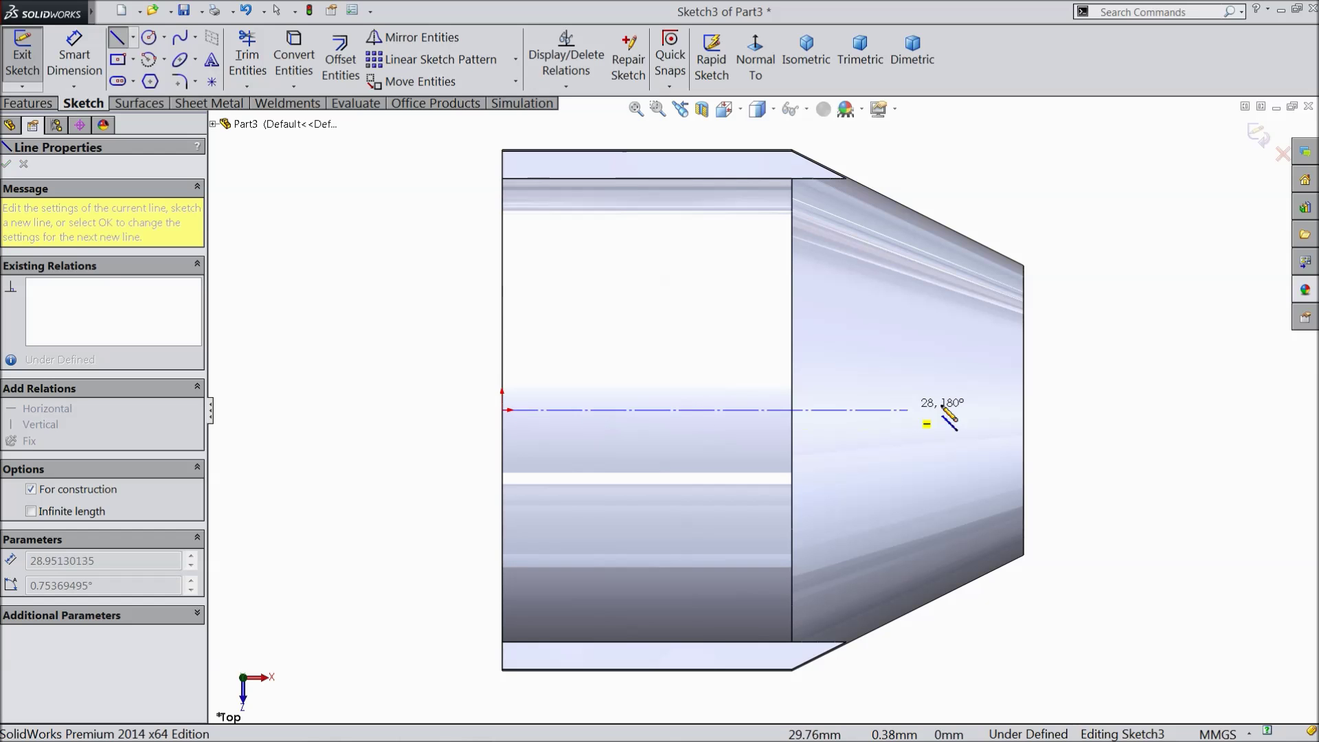
{"action": "left_click", "coordinate": [1023, 410]}
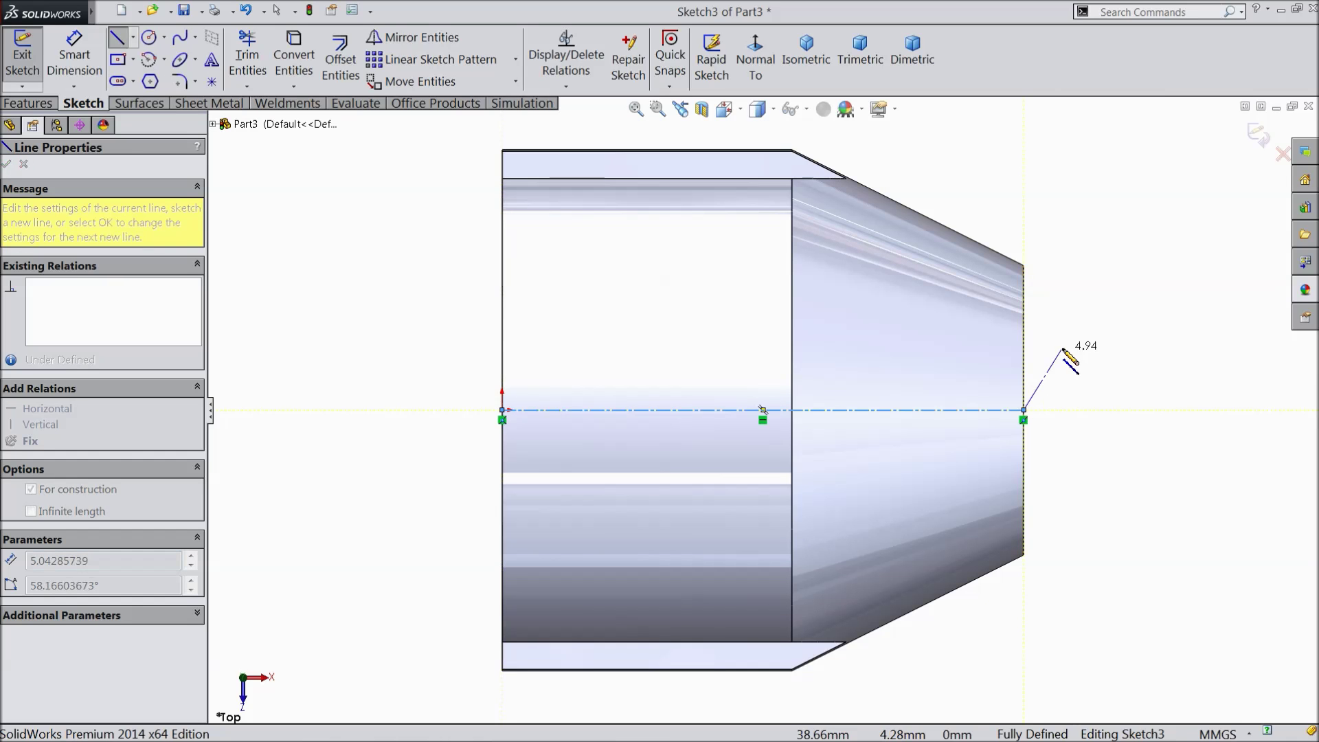
{"action": "right_click", "coordinate": [1035, 351]}
{"action": "left_click", "coordinate": [1072, 135]}
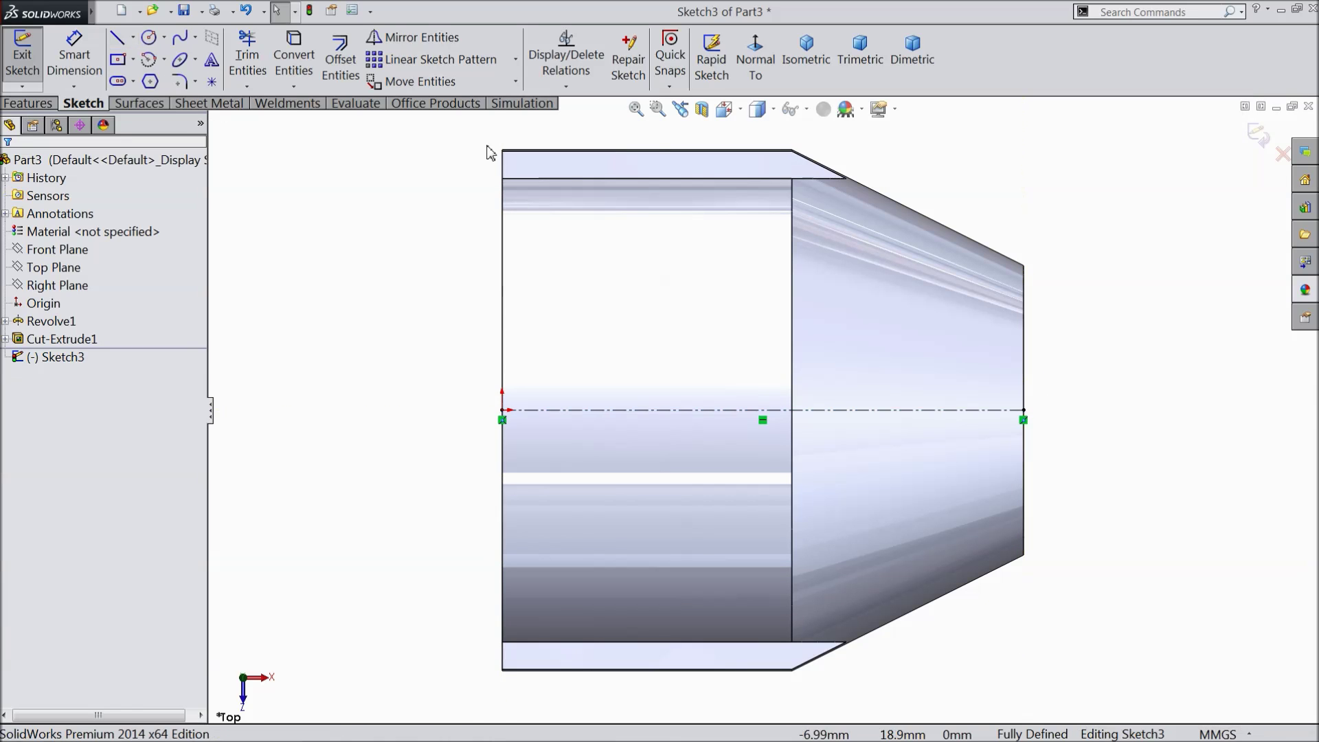
Draw a vertical line about 2.4 mm up from the centerline's end at the small face, continued by a tangent arc of about 6.65 mm radius
{"action": "left_click", "coordinate": [117, 37]}
{"action": "scroll", "coordinate": [922, 231], "scroll_direction": "down", "scroll_amount": 3}
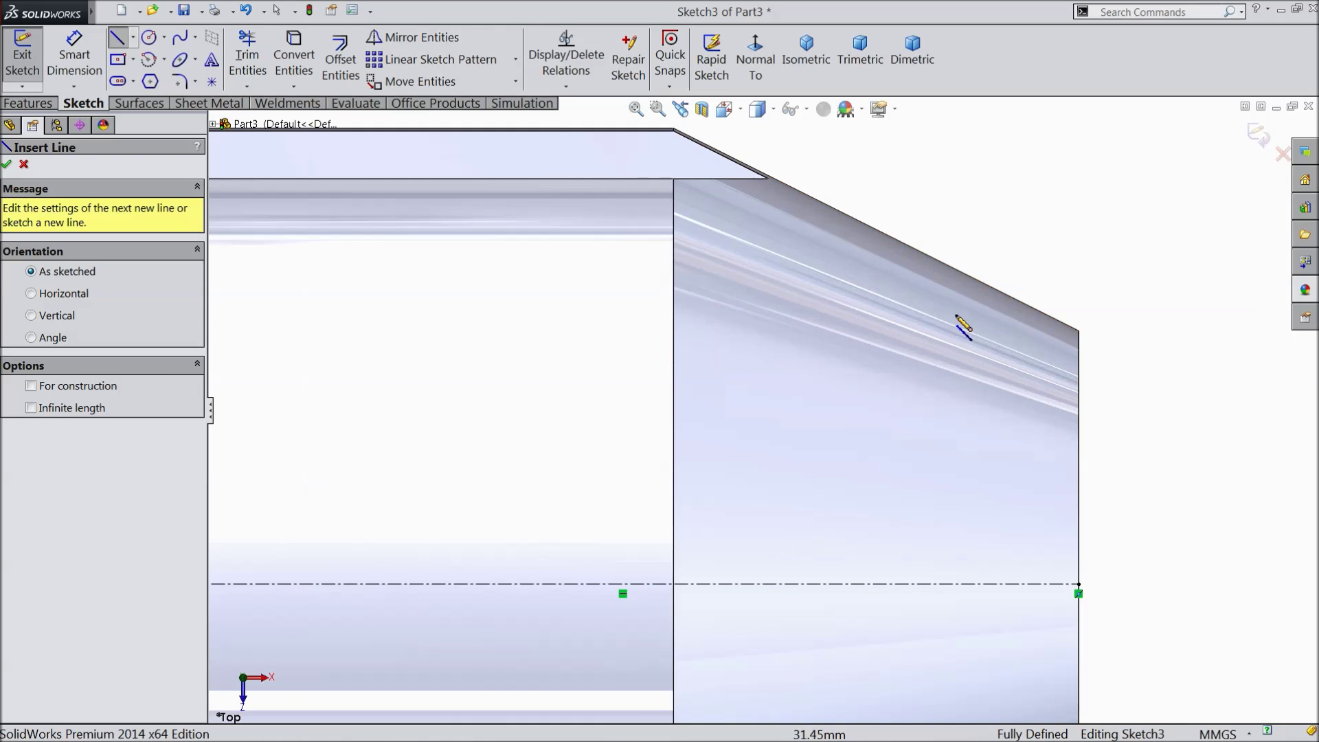
{"action": "left_click", "coordinate": [1077, 584]}
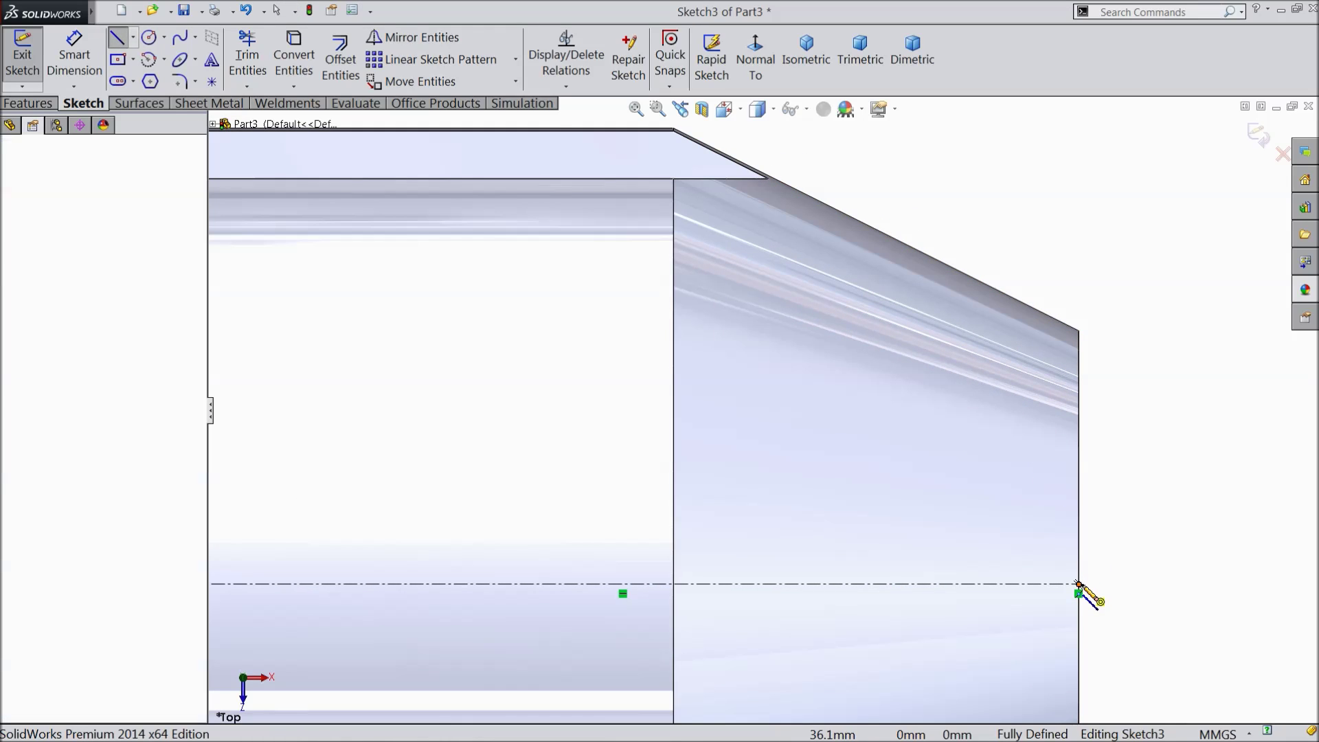
{"action": "left_click", "coordinate": [1080, 525]}
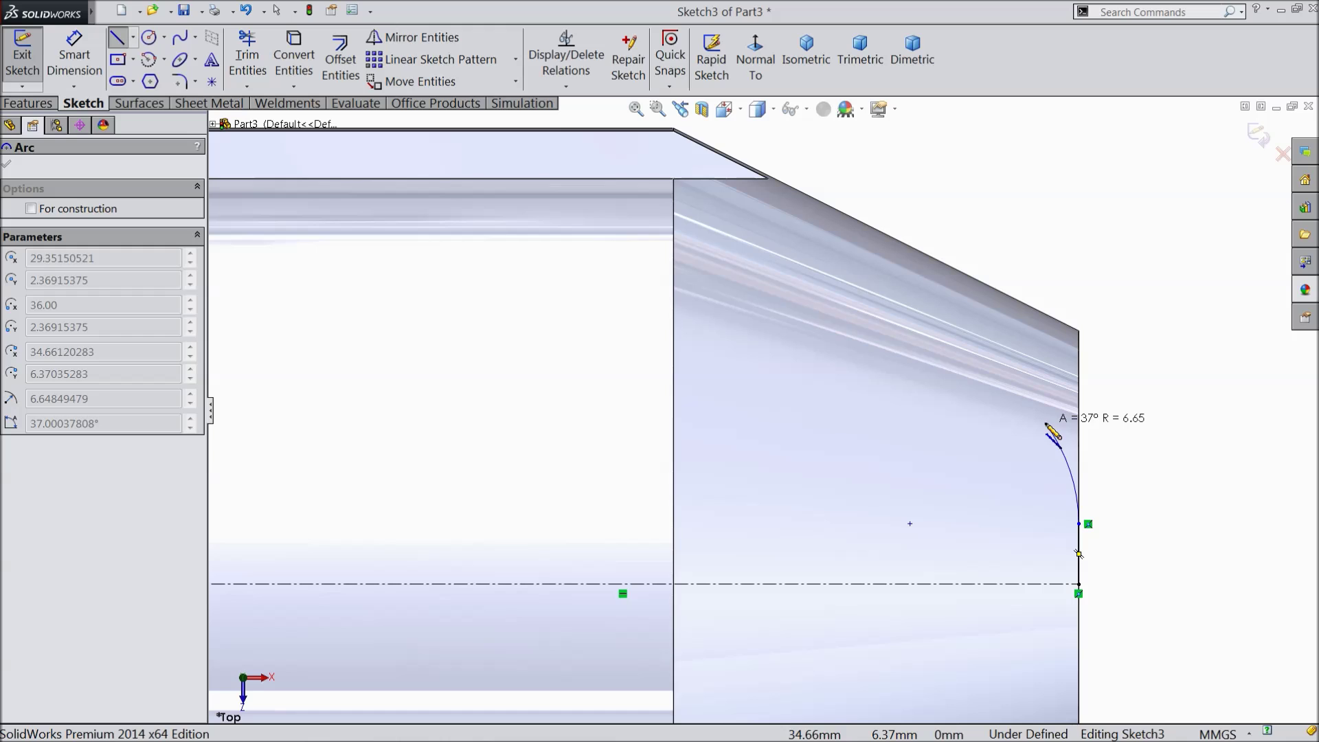
{"action": "left_click", "coordinate": [1045, 422]}
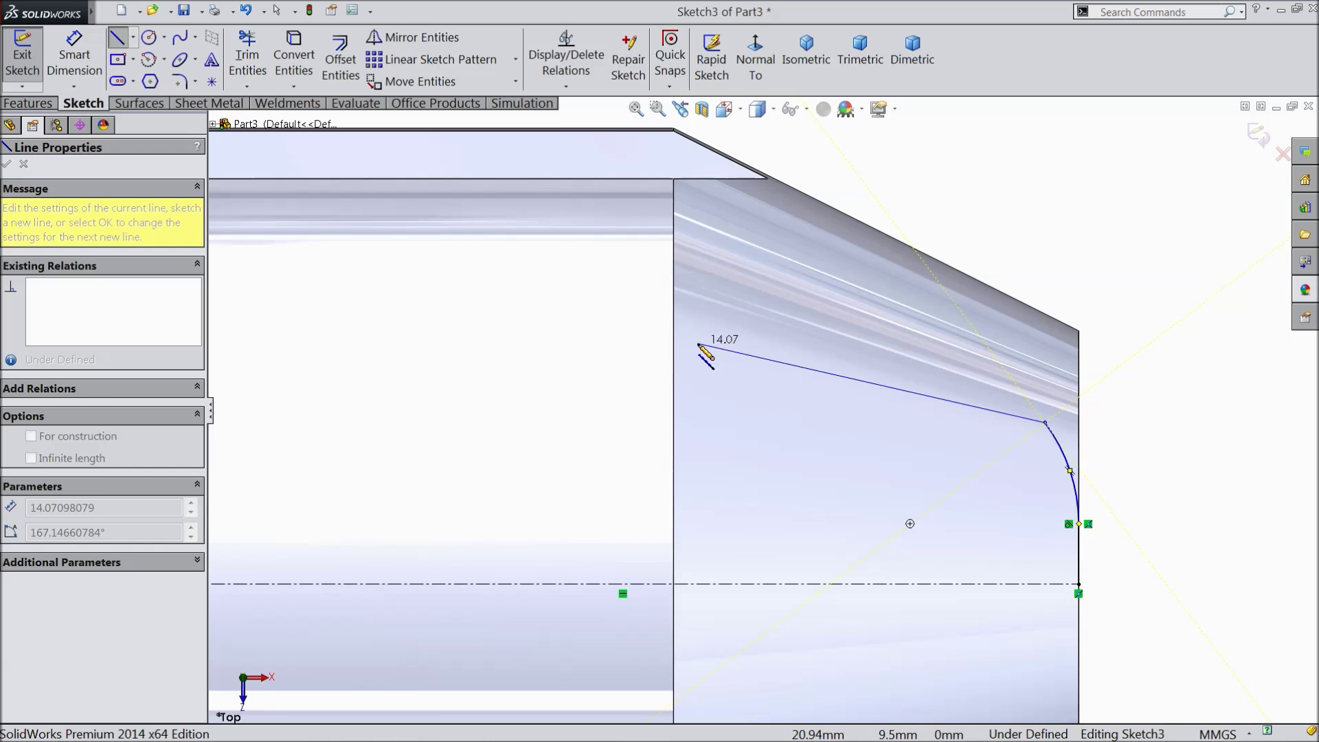
Close the profile with sloped lines about 14 mm and 9.9 mm long to the body's outer edge, a horizontal line, and a vertical line down to the arc's start
{"action": "left_click", "coordinate": [698, 344]}
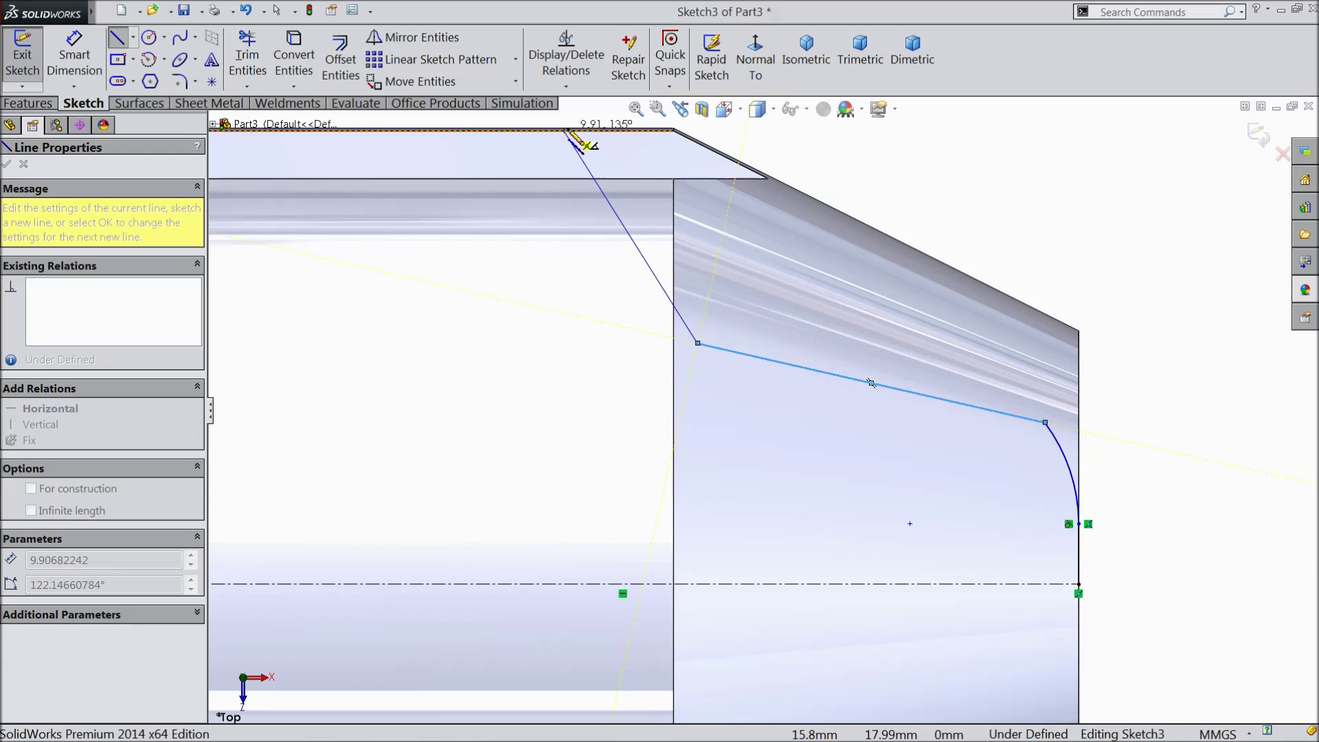
{"action": "left_click", "coordinate": [563, 128]}
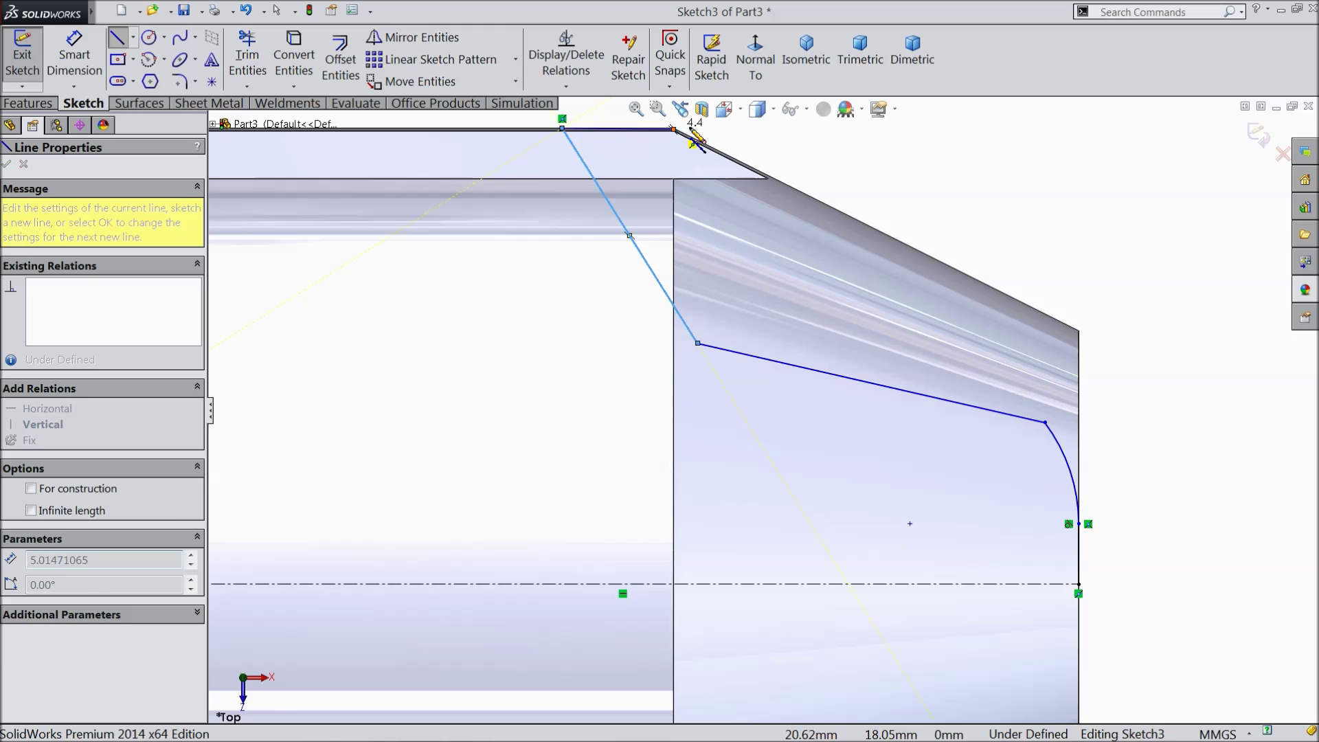
{"action": "left_click", "coordinate": [1079, 129]}
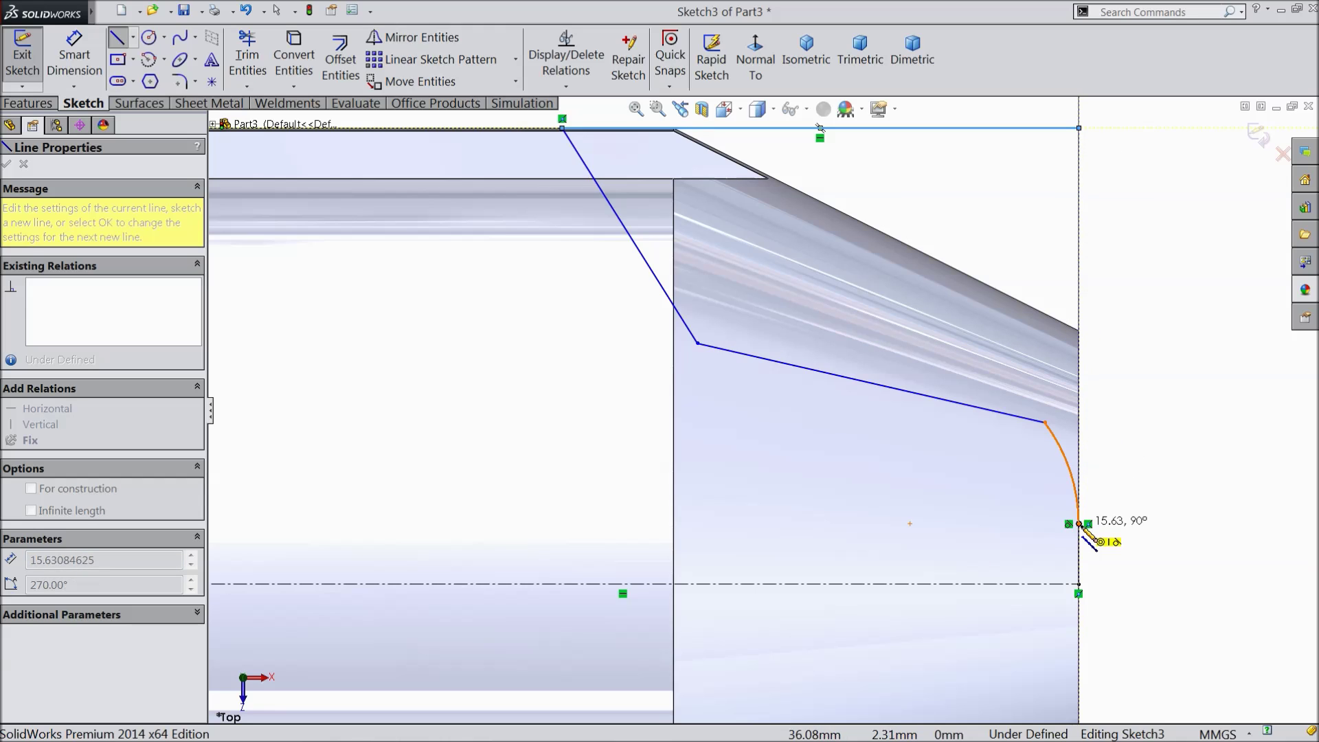
{"action": "left_click", "coordinate": [1080, 525]}
{"action": "right_click", "coordinate": [1161, 309]}
{"action": "left_click", "coordinate": [1171, 199]}
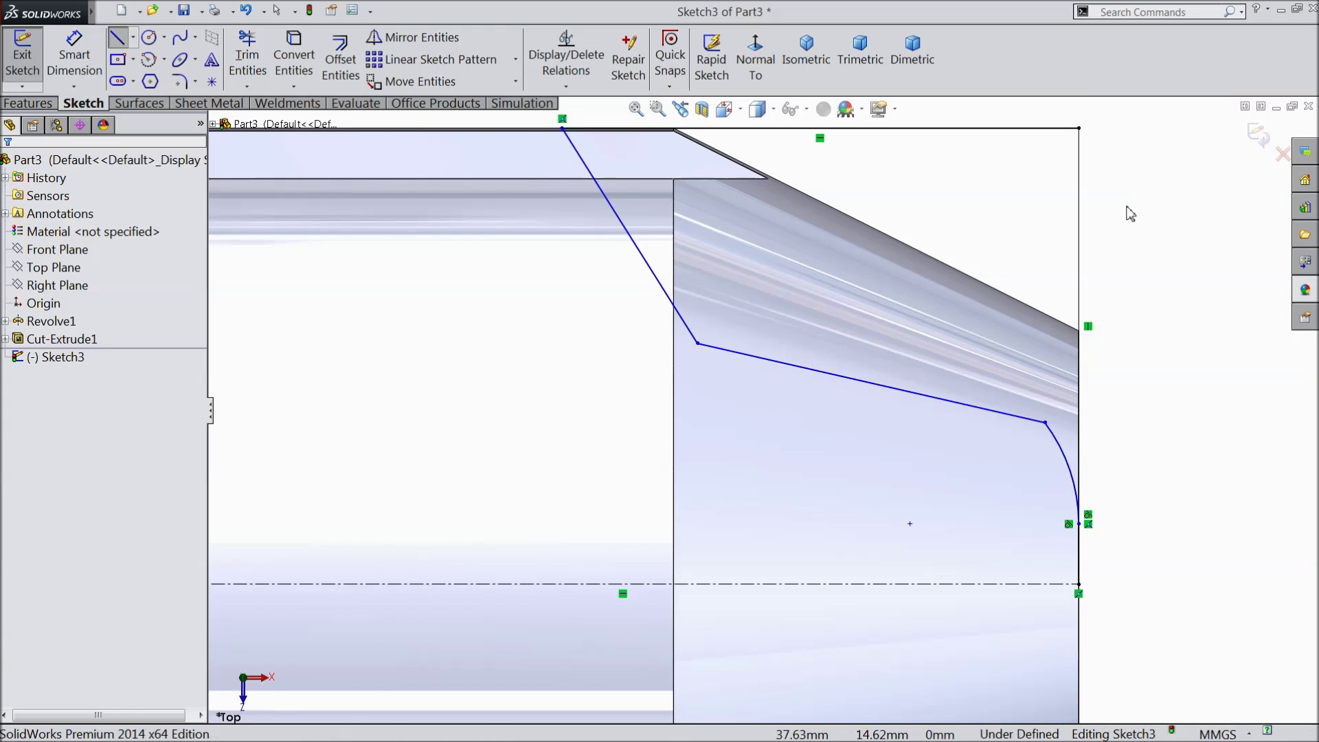
Dimension the short vertical line between the centerline and the arc's start to 2.5 mm
{"action": "scroll", "coordinate": [942, 298], "scroll_direction": "up", "scroll_amount": 3}
{"action": "scroll", "coordinate": [930, 442], "scroll_direction": "up", "scroll_amount": 2}
{"action": "scroll", "coordinate": [785, 508], "scroll_direction": "down", "scroll_amount": 2}
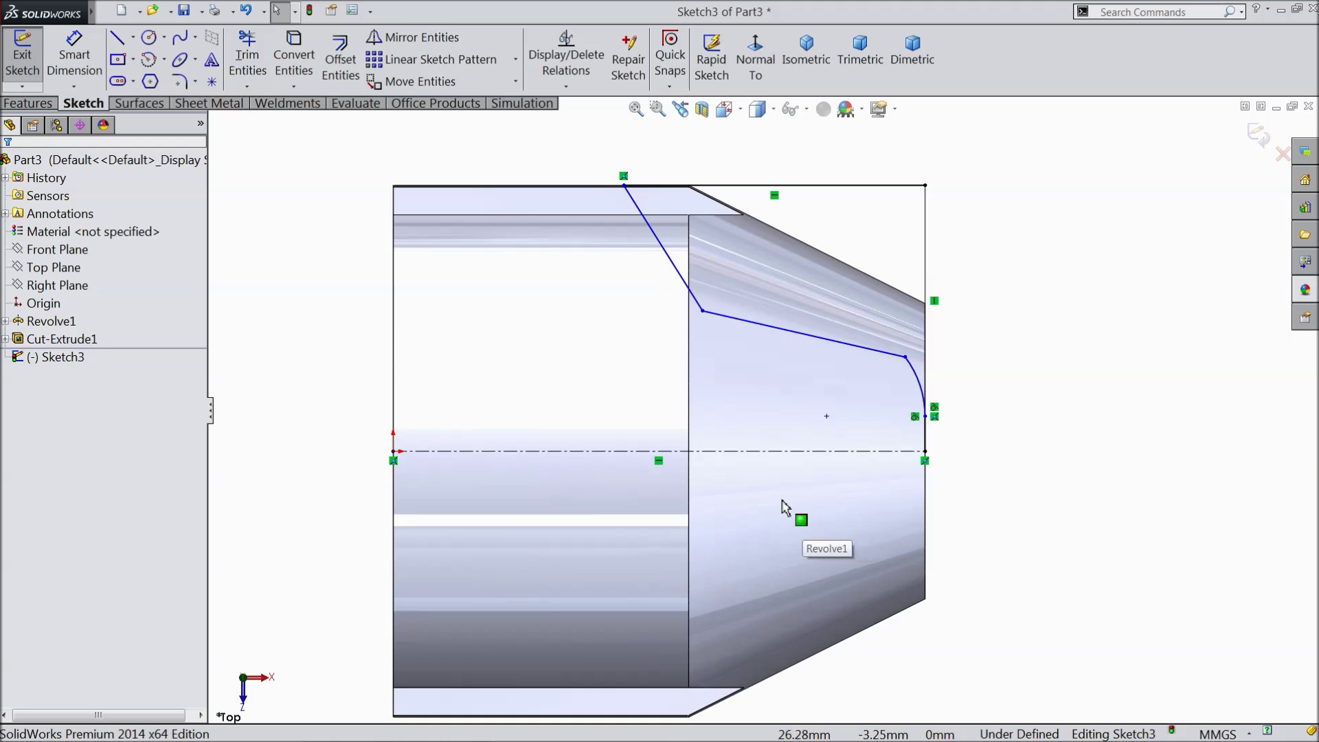
{"action": "left_click", "coordinate": [74, 55]}
{"action": "scroll", "coordinate": [877, 407], "scroll_direction": "down", "scroll_amount": 1}
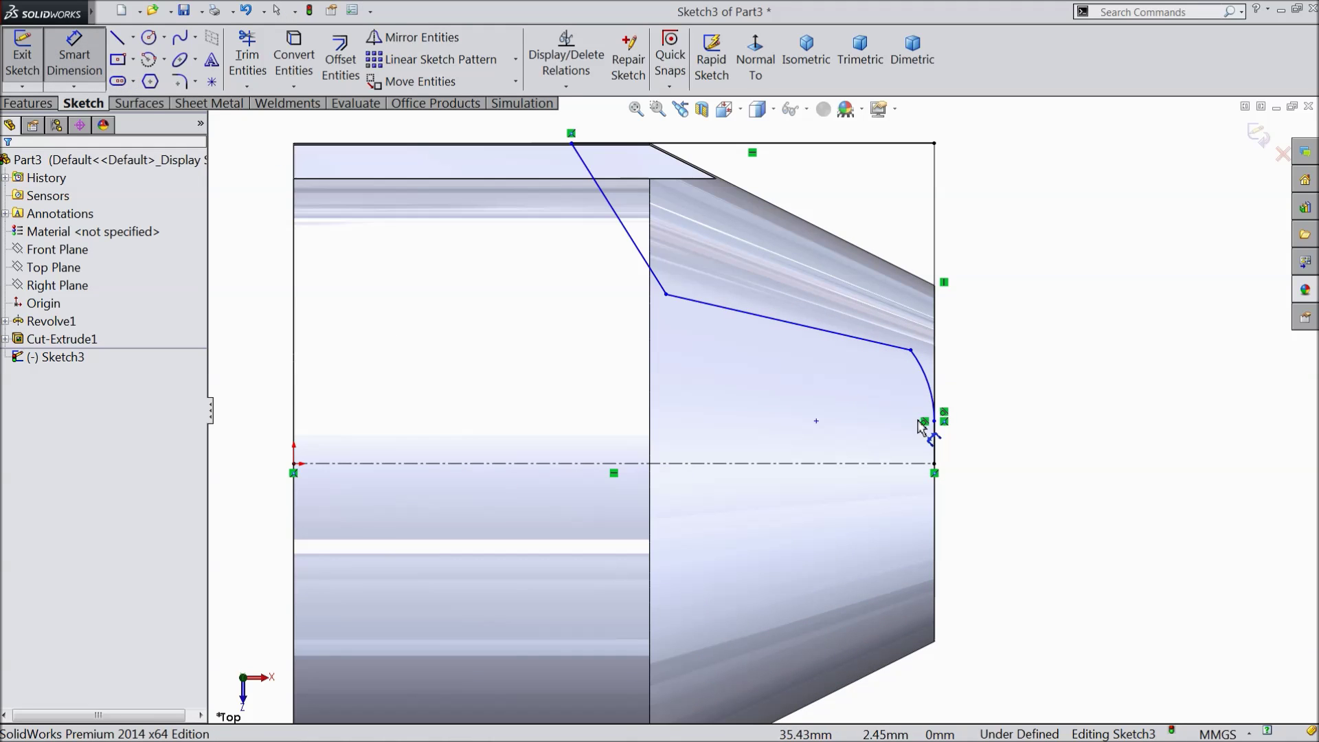
{"action": "left_click", "coordinate": [937, 446]}
{"action": "left_click", "coordinate": [975, 443]}
{"action": "type", "text": "2.5"}
{"action": "left_click", "coordinate": [901, 423]}
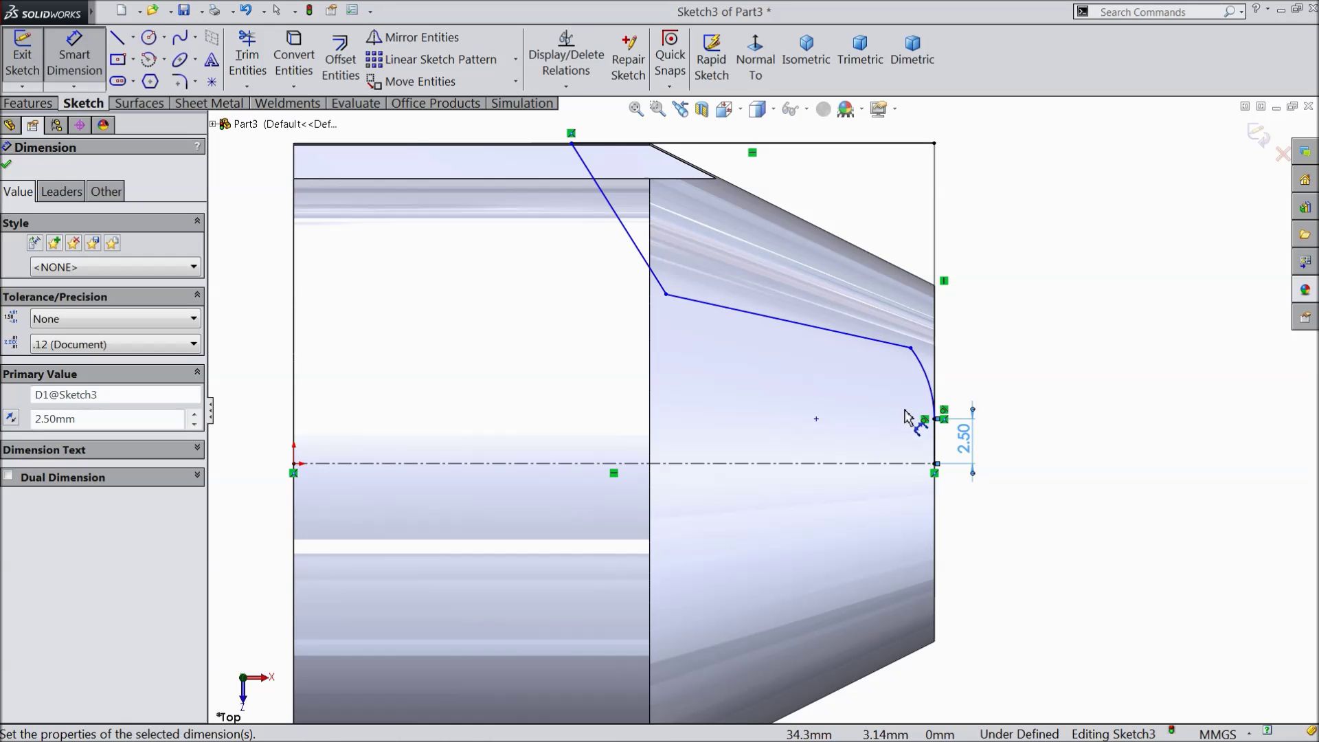
Dimension the height of the arc's upper endpoint above the centerline to 7 mm
{"action": "scroll", "coordinate": [912, 354], "scroll_direction": "down", "scroll_amount": 2}
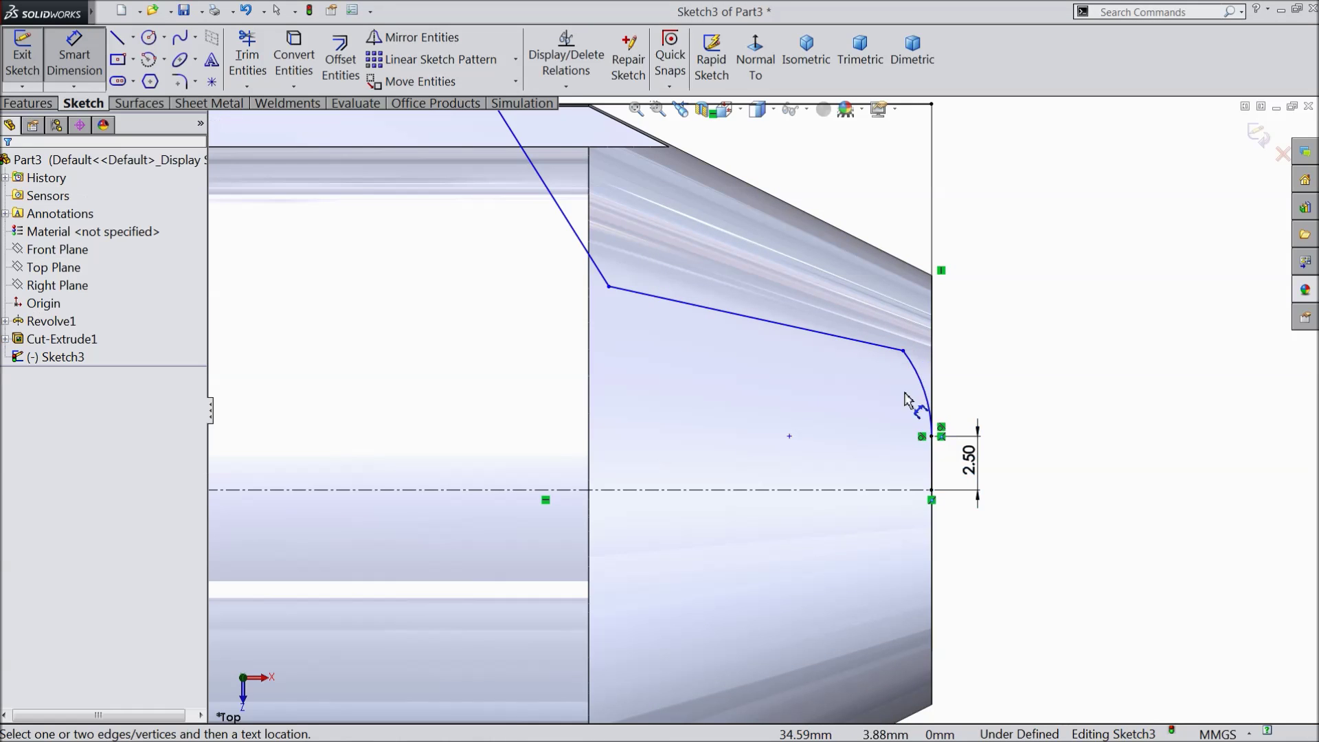
{"action": "left_click", "coordinate": [902, 353]}
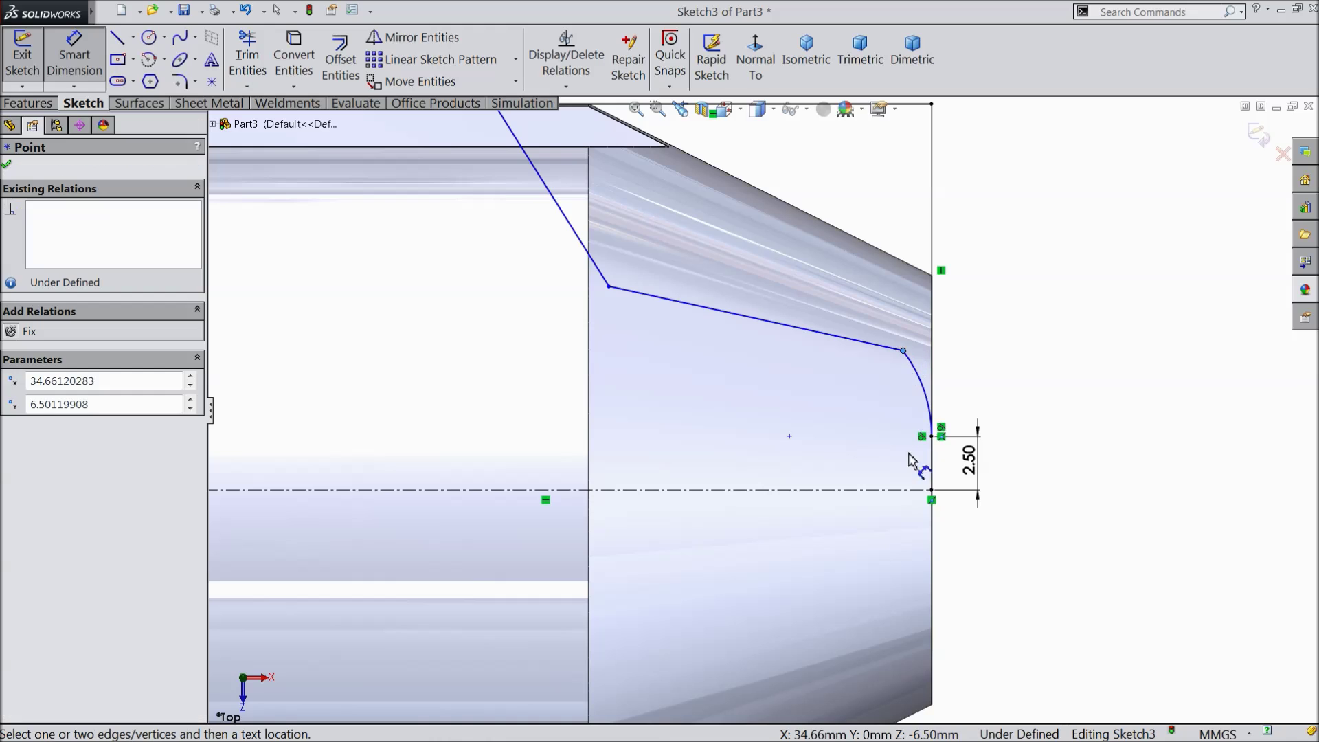
{"action": "left_click", "coordinate": [907, 490]}
{"action": "left_click", "coordinate": [1041, 423]}
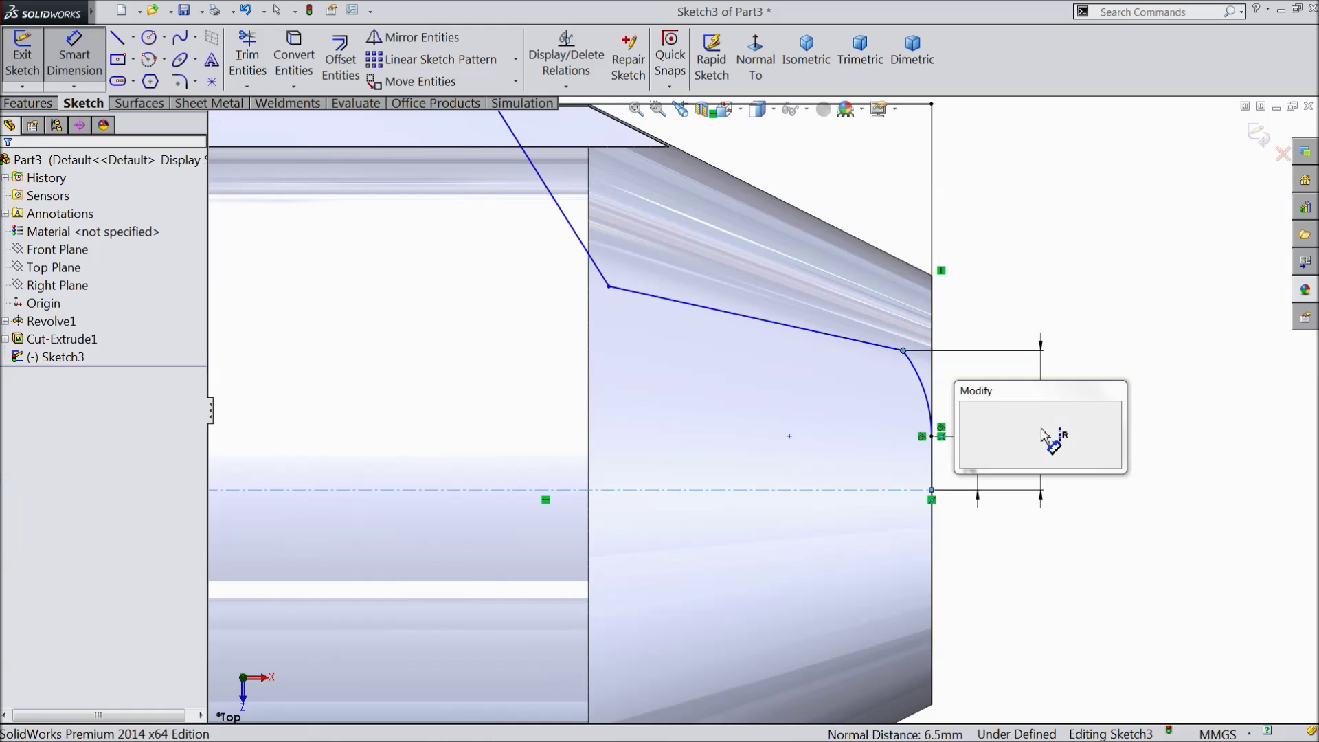
{"action": "type", "text": "7"}
{"action": "left_click", "coordinate": [967, 410]}
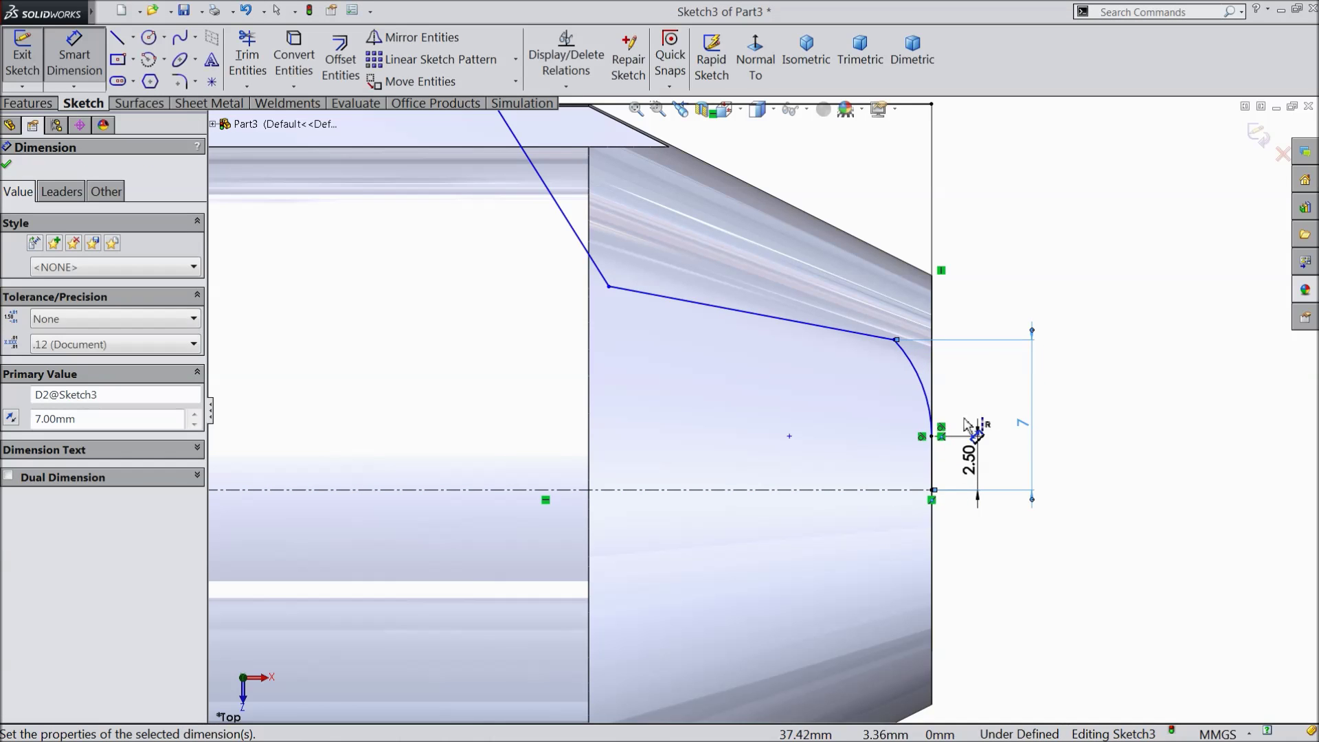
Dimension the horizontal distance between the arc's upper endpoint and the small end's vertical line to 1.2 mm
{"action": "left_click", "coordinate": [931, 459]}
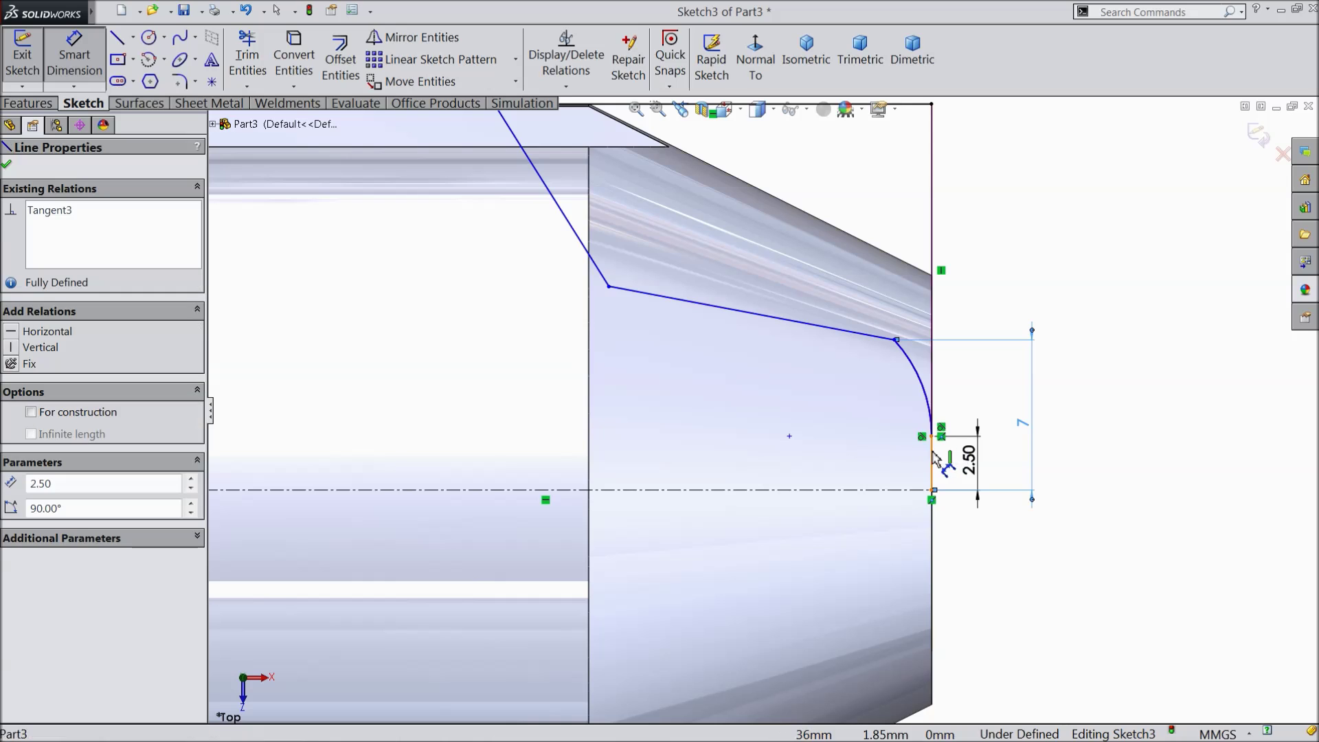
{"action": "left_click", "coordinate": [894, 339]}
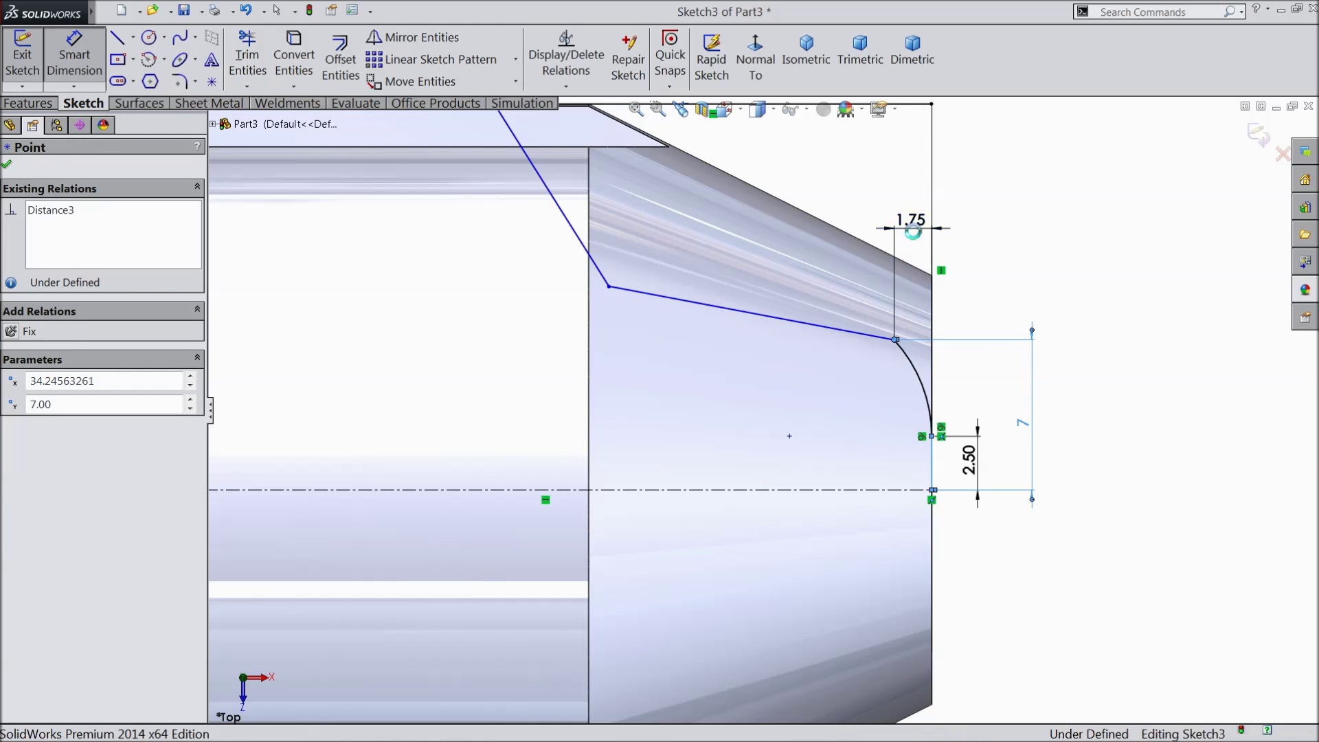
{"action": "left_click", "coordinate": [915, 229]}
{"action": "type", "text": "1.2"}
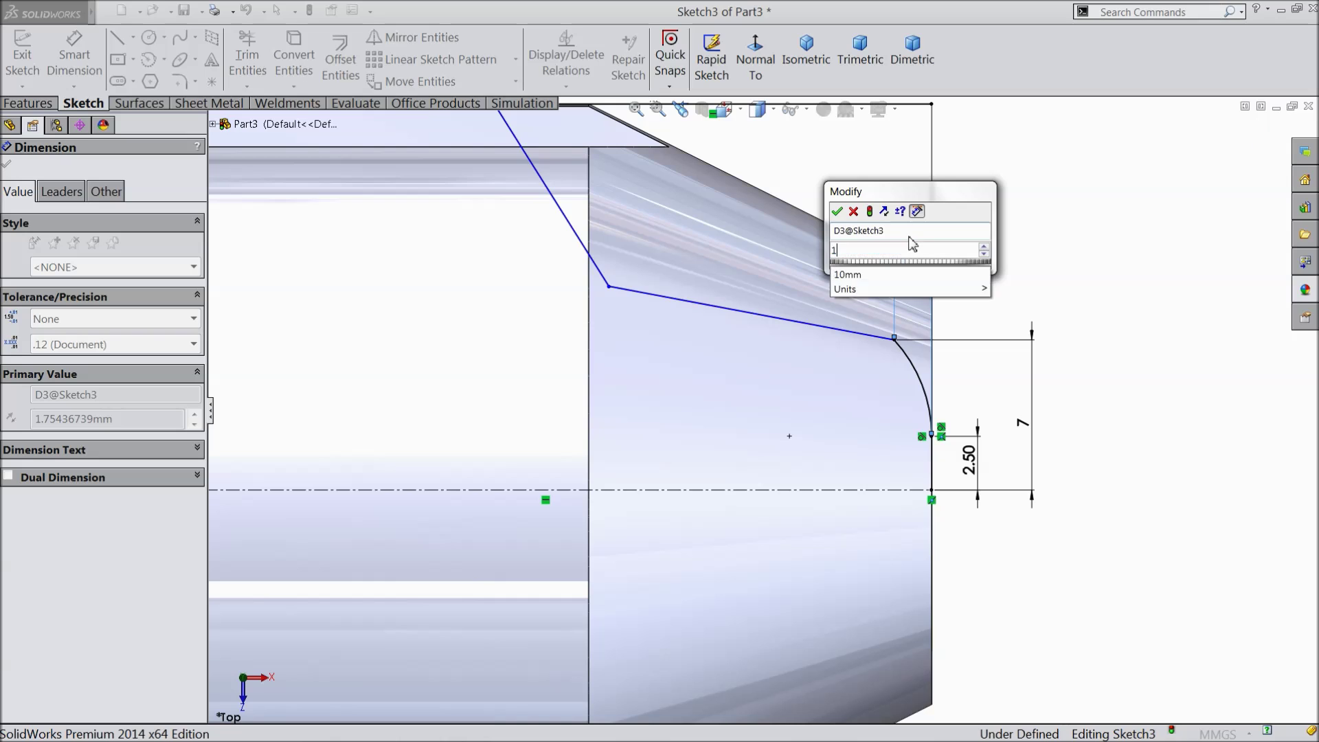
{"action": "left_click", "coordinate": [837, 211]}
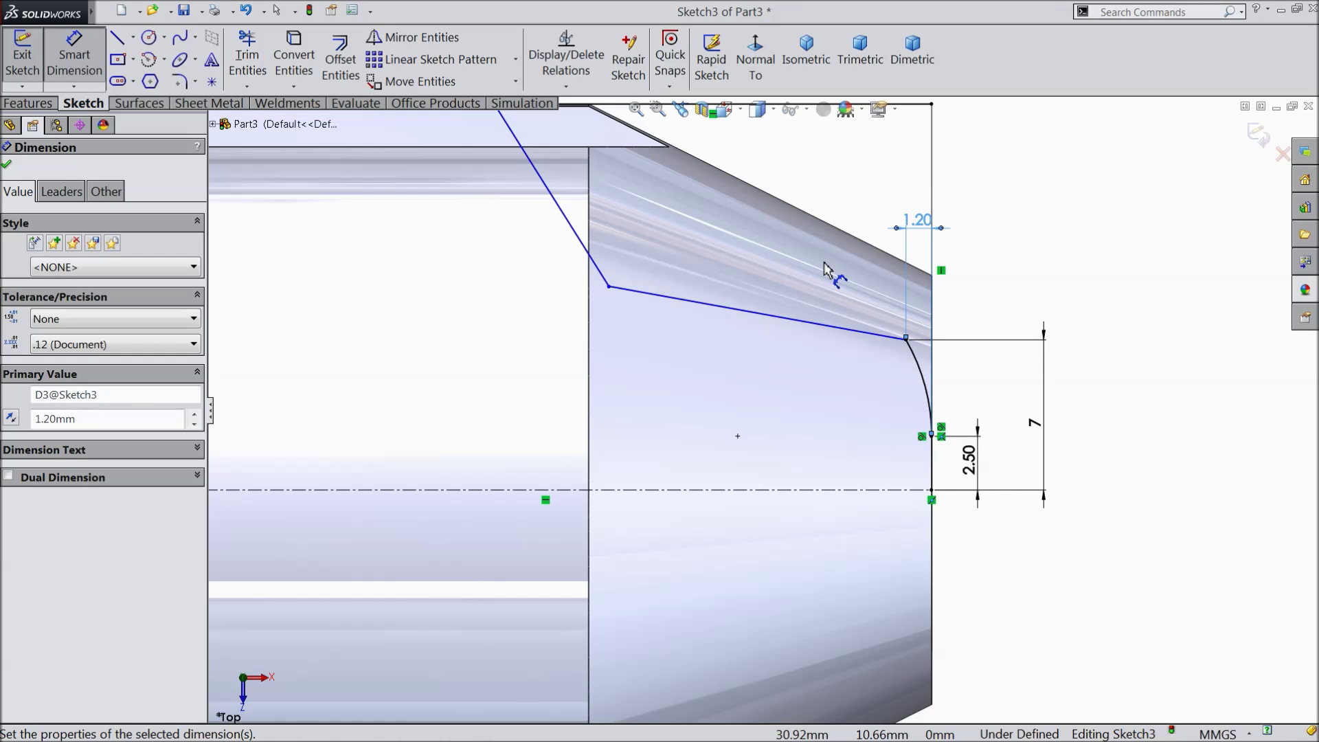
Dimension the height of the corner between the two sloped lines above the centerline to 9 mm
{"action": "scroll", "coordinate": [756, 385], "scroll_direction": "up", "scroll_amount": 2}
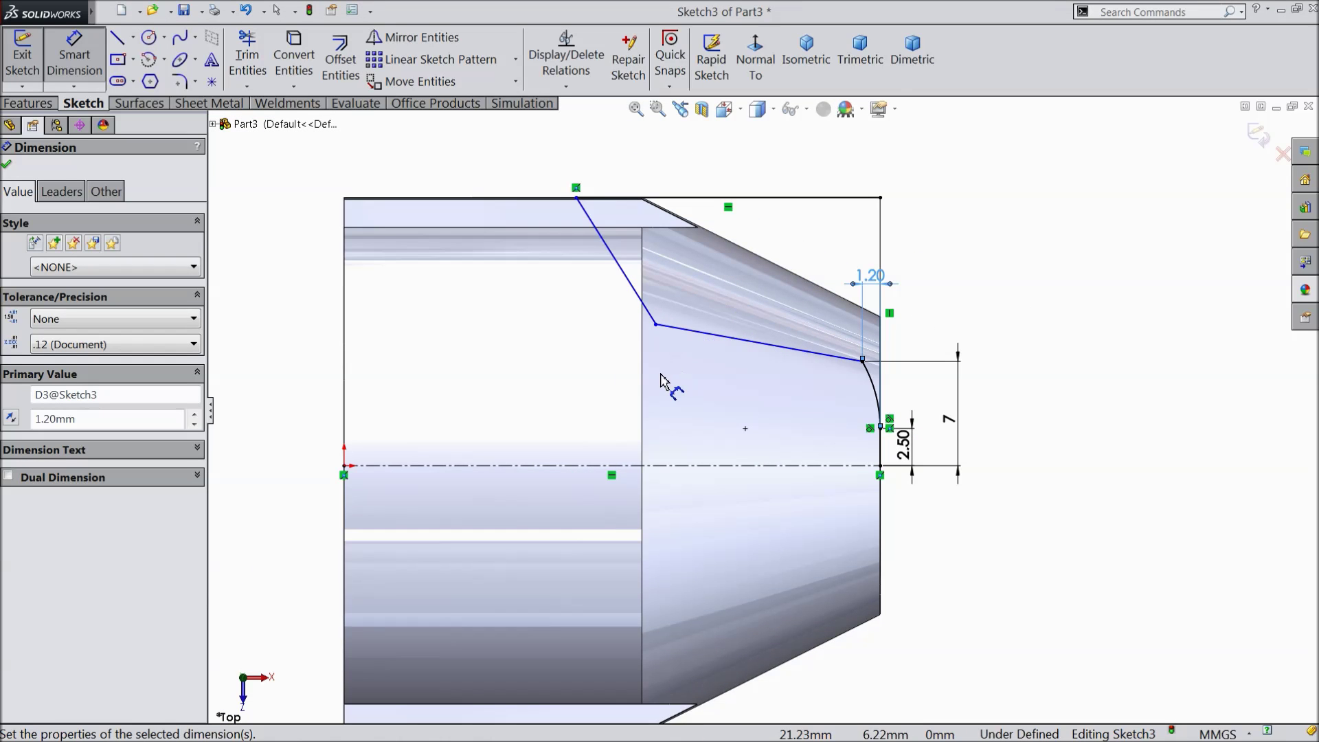
{"action": "left_click", "coordinate": [656, 324]}
{"action": "left_click", "coordinate": [672, 466]}
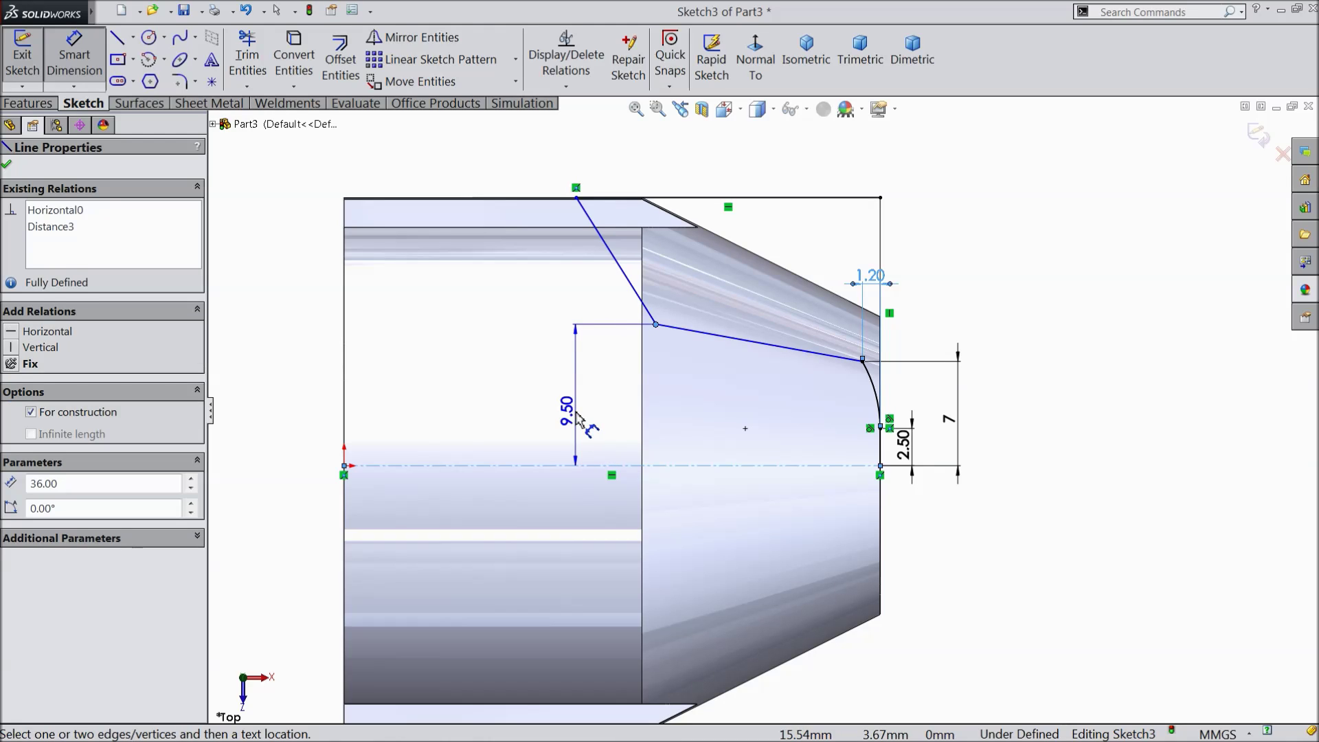
{"action": "left_click", "coordinate": [577, 417]}
{"action": "type", "text": "9"}
{"action": "left_click", "coordinate": [507, 393]}
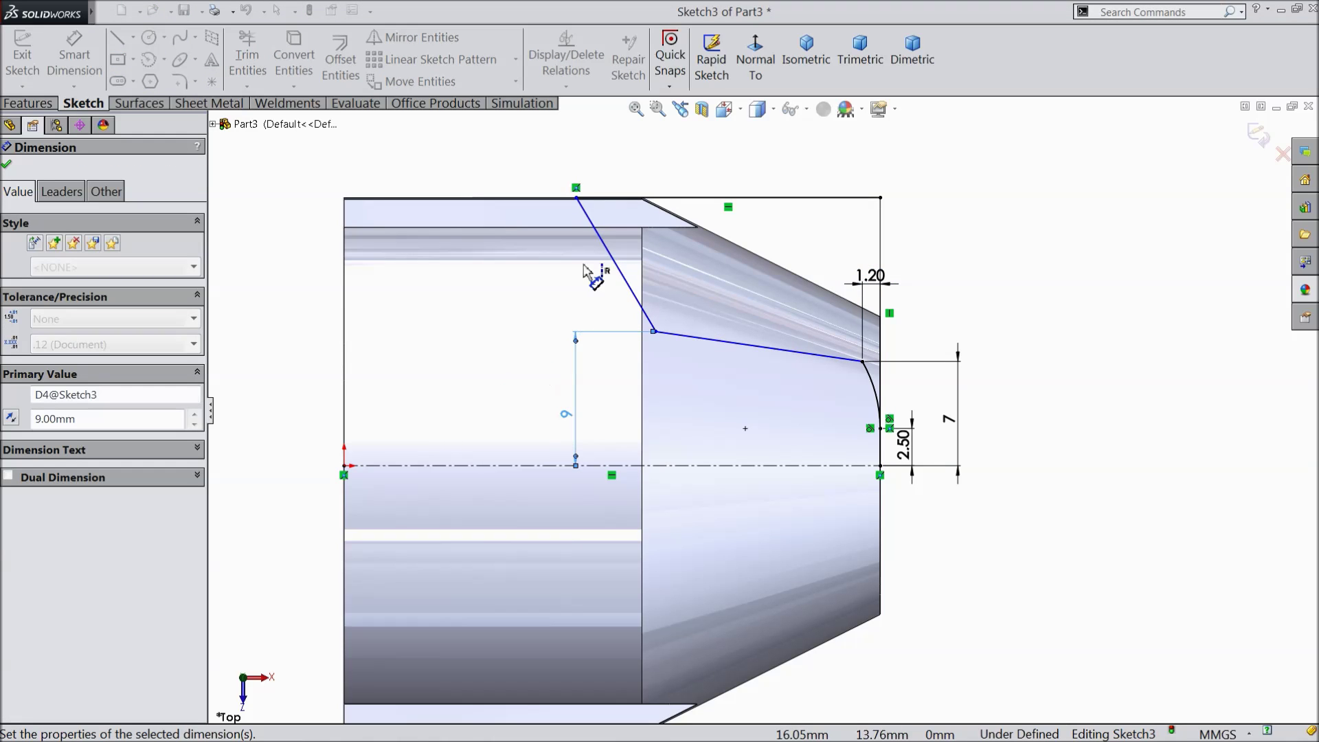
Dimension the horizontal distance from the body's large flat end to the steep line's outer endpoint to 18 mm
{"action": "left_click", "coordinate": [577, 199]}
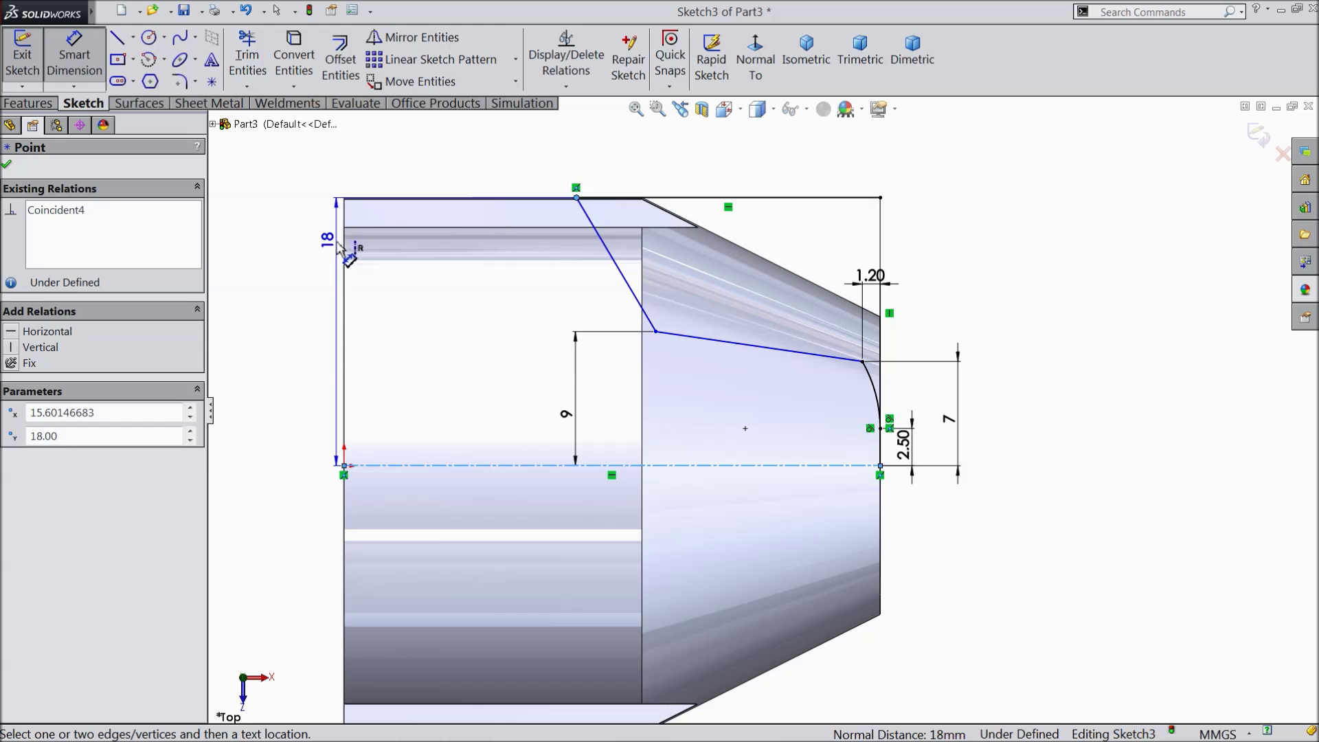
{"action": "left_click", "coordinate": [343, 248]}
{"action": "left_click", "coordinate": [459, 145]}
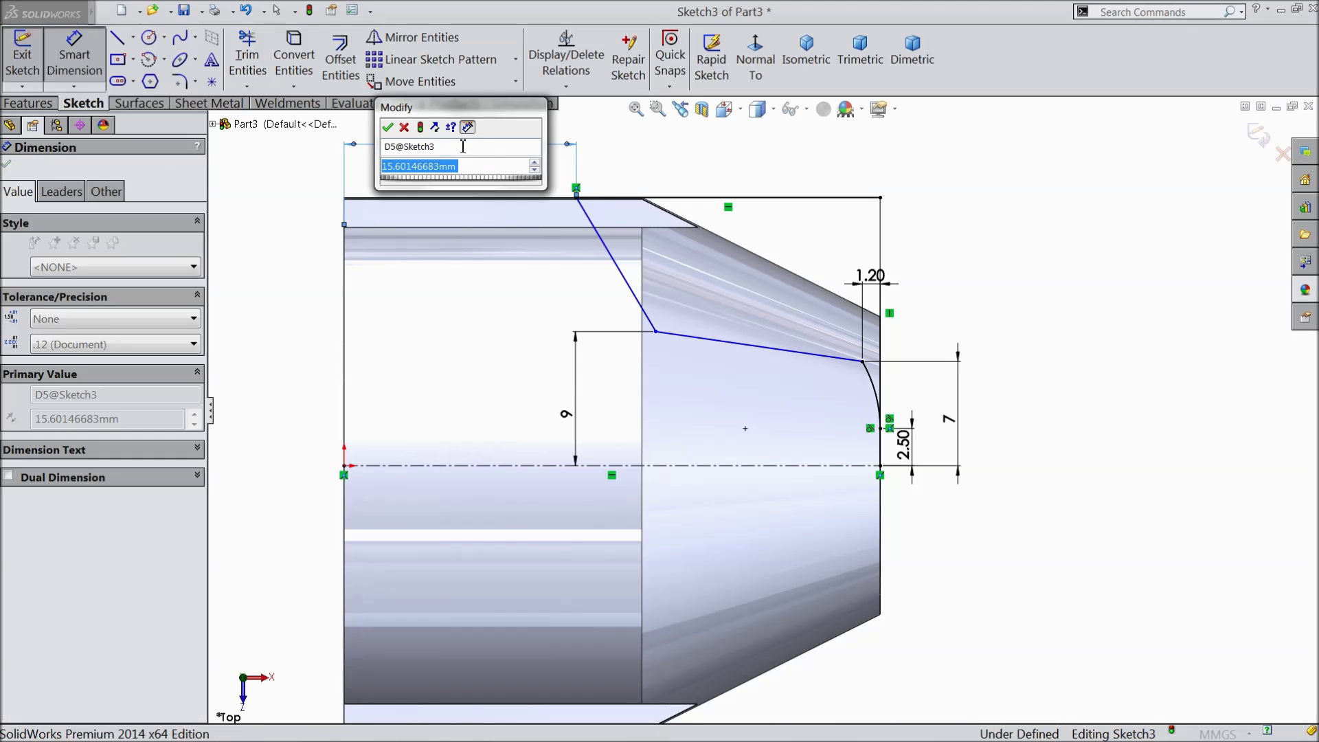
{"action": "type", "text": "18"}
{"action": "key", "text": "Return"}
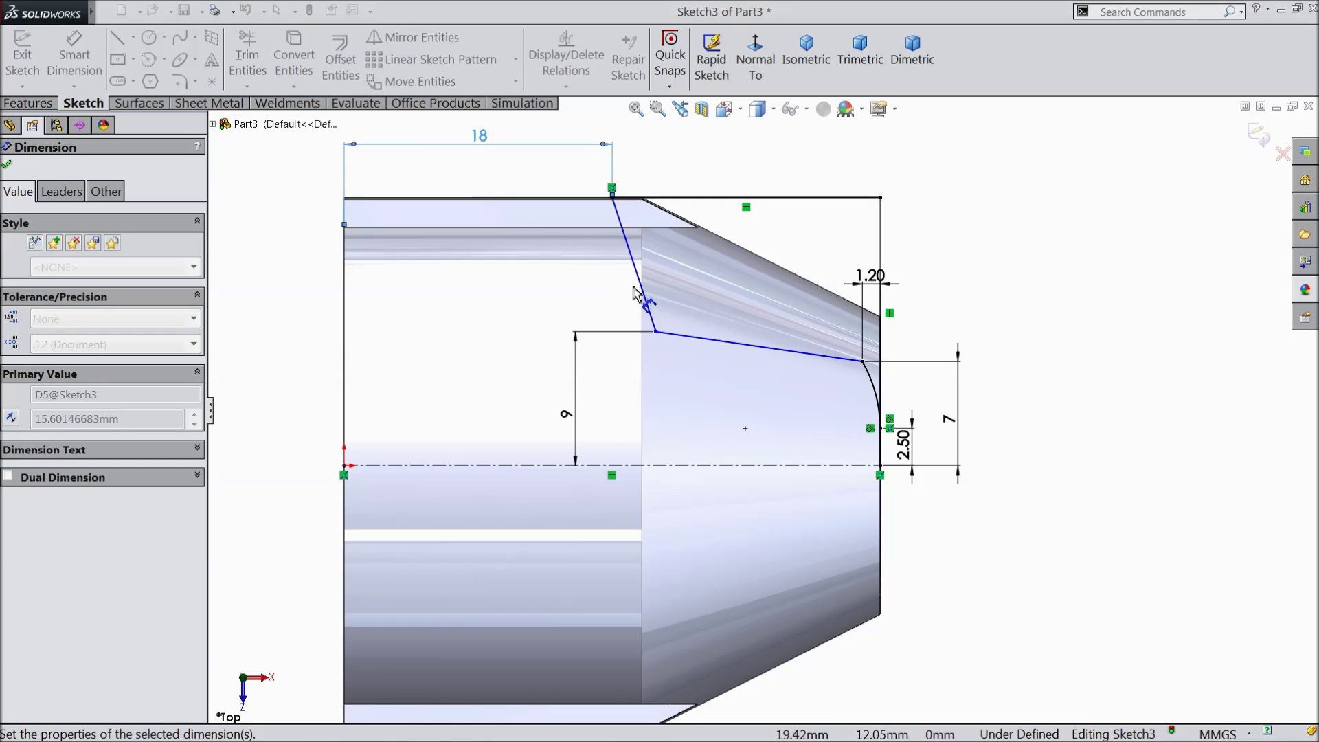
Dimension the horizontal distance from the large flat end to the corner between the two sloped lines to 23 mm
{"action": "left_click", "coordinate": [656, 332]}
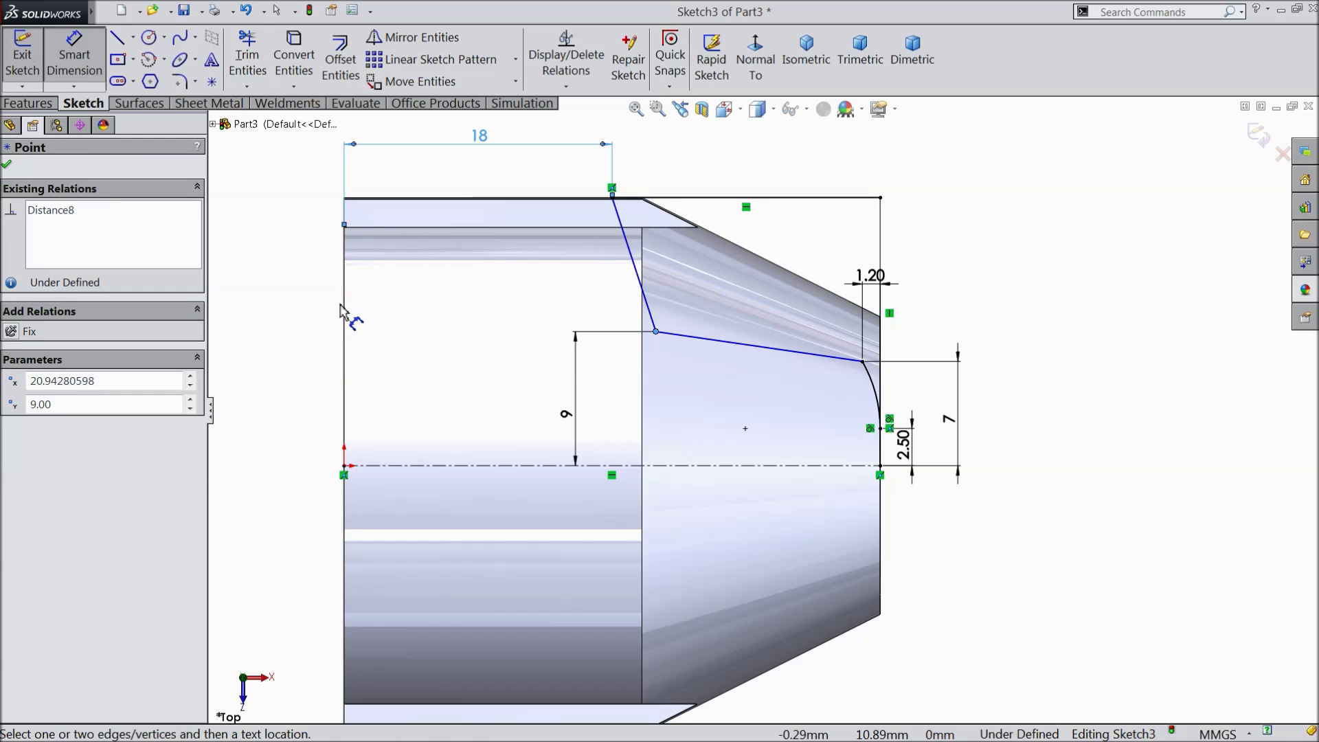
{"action": "left_click", "coordinate": [343, 310]}
{"action": "key", "text": "z"}
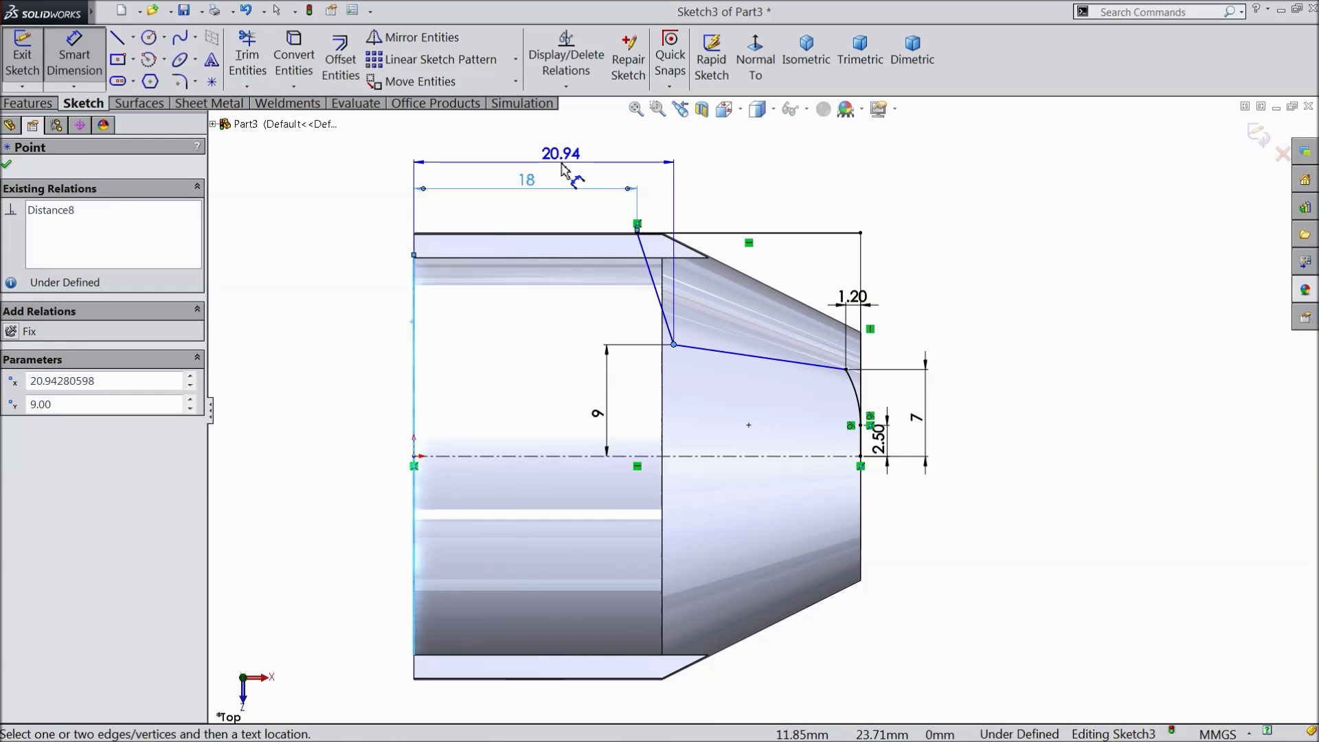
{"action": "left_click", "coordinate": [562, 170]}
{"action": "type", "text": "23"}
{"action": "key", "text": "Return"}
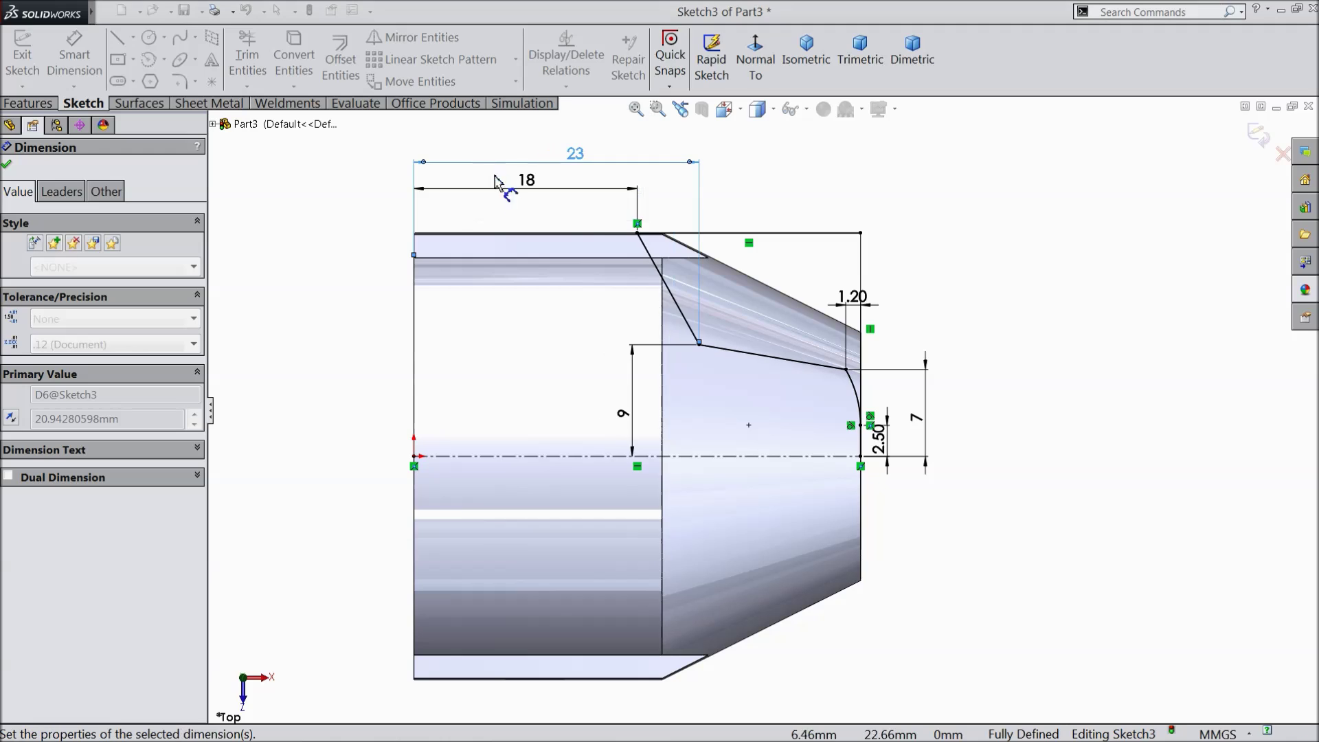
{"action": "left_click", "coordinate": [7, 166]}
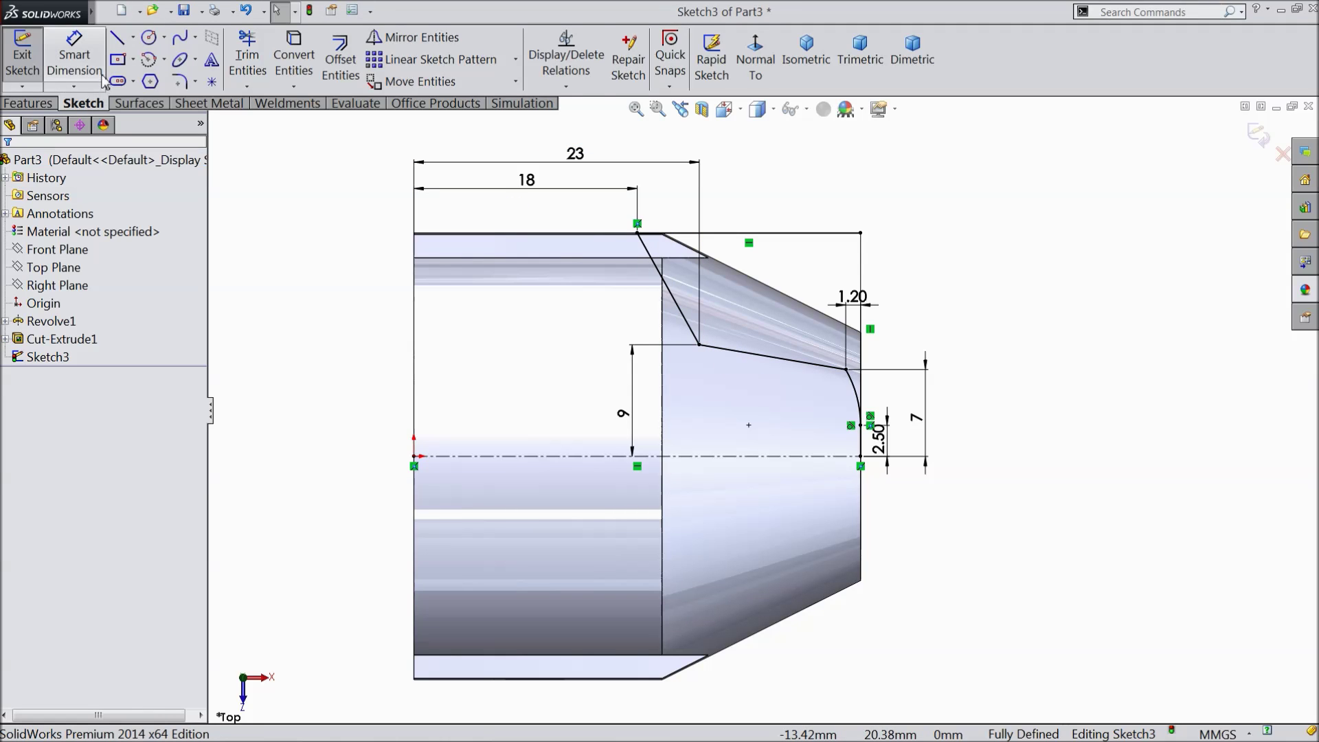
Mirror the profile's five solid lines and the arc about the horizontal centerline, keeping the originals
{"action": "left_click", "coordinate": [412, 37]}
{"action": "scroll", "coordinate": [801, 364], "scroll_direction": "down", "scroll_amount": 1}
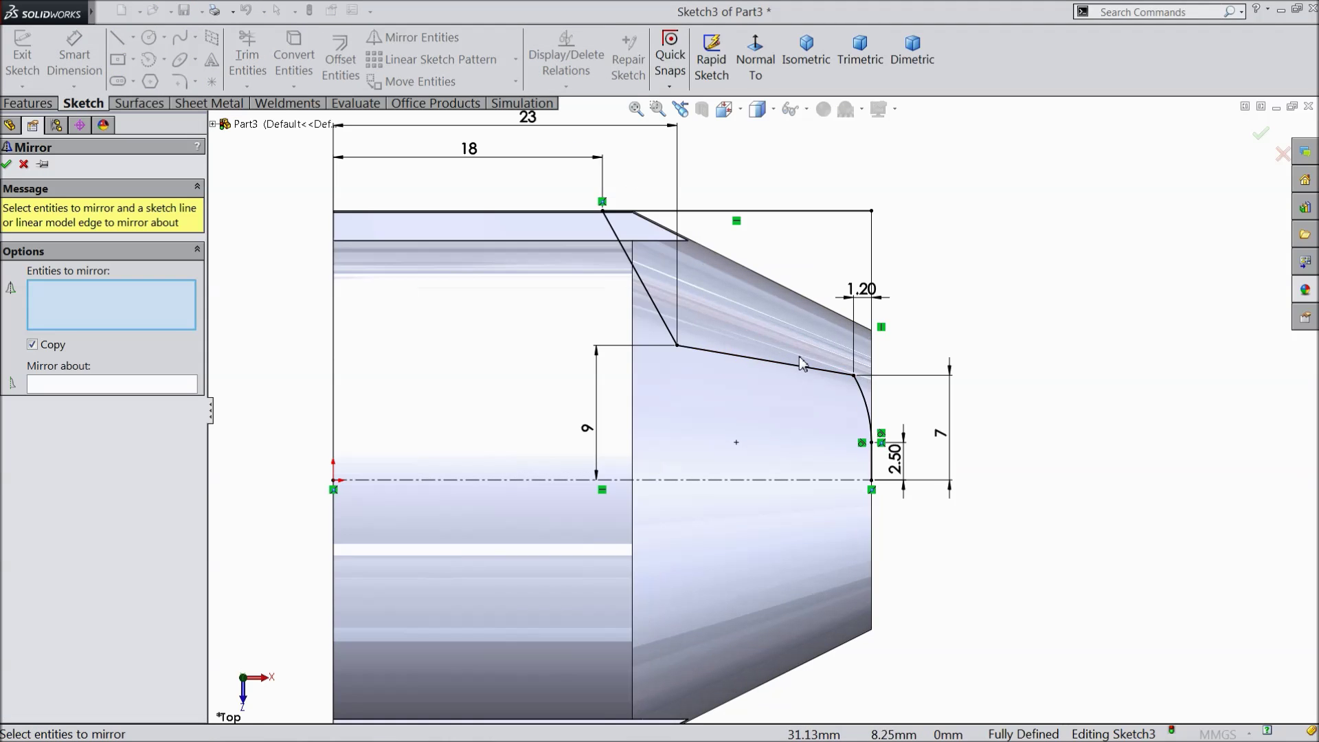
{"action": "left_click", "coordinate": [705, 211]}
{"action": "left_click", "coordinate": [656, 315]}
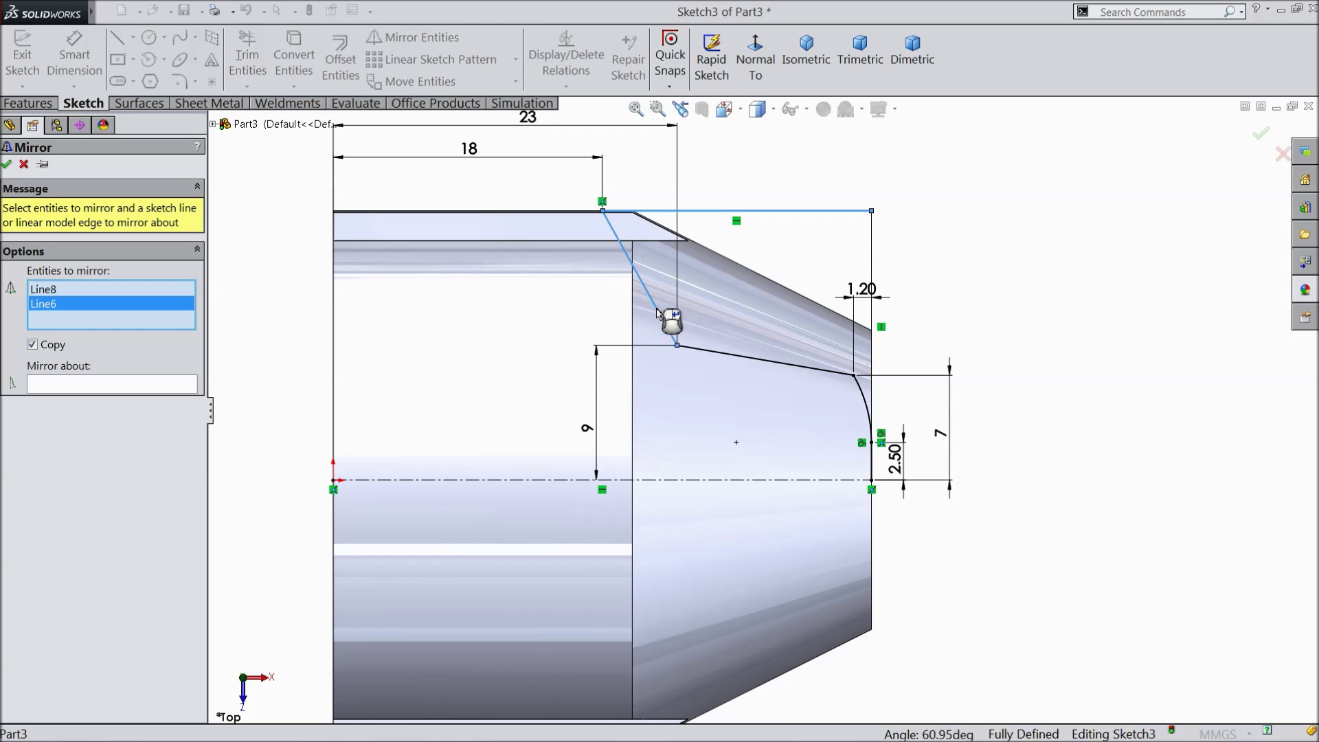
{"action": "left_click", "coordinate": [872, 354]}
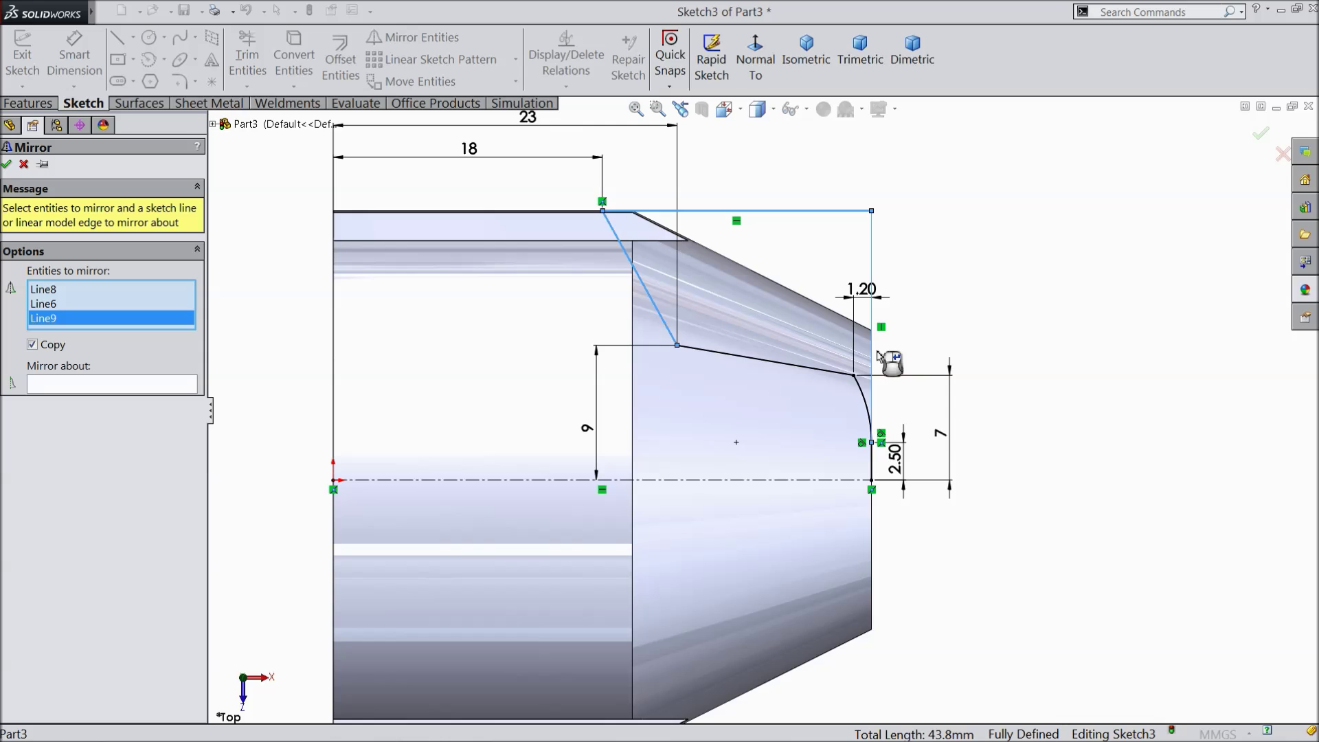
{"action": "left_click", "coordinate": [864, 396]}
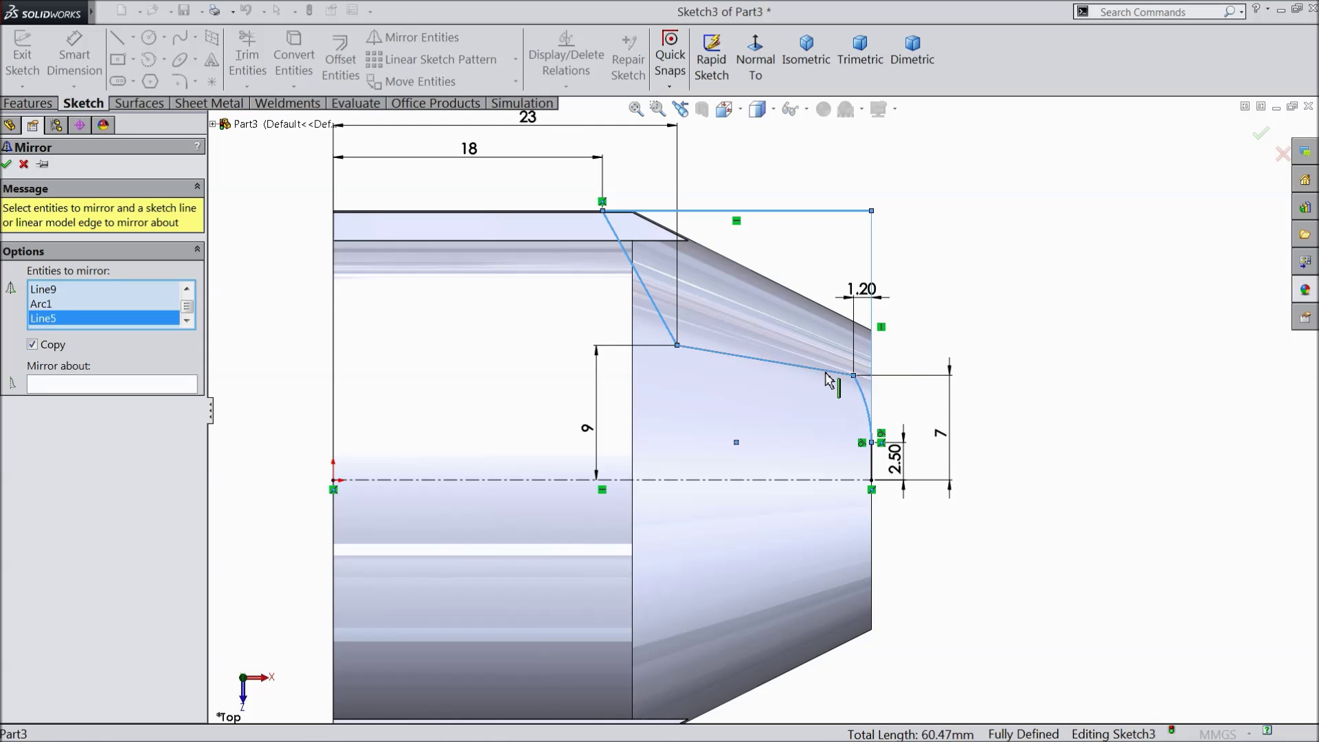
{"action": "left_click", "coordinate": [873, 468]}
{"action": "left_click", "coordinate": [152, 389]}
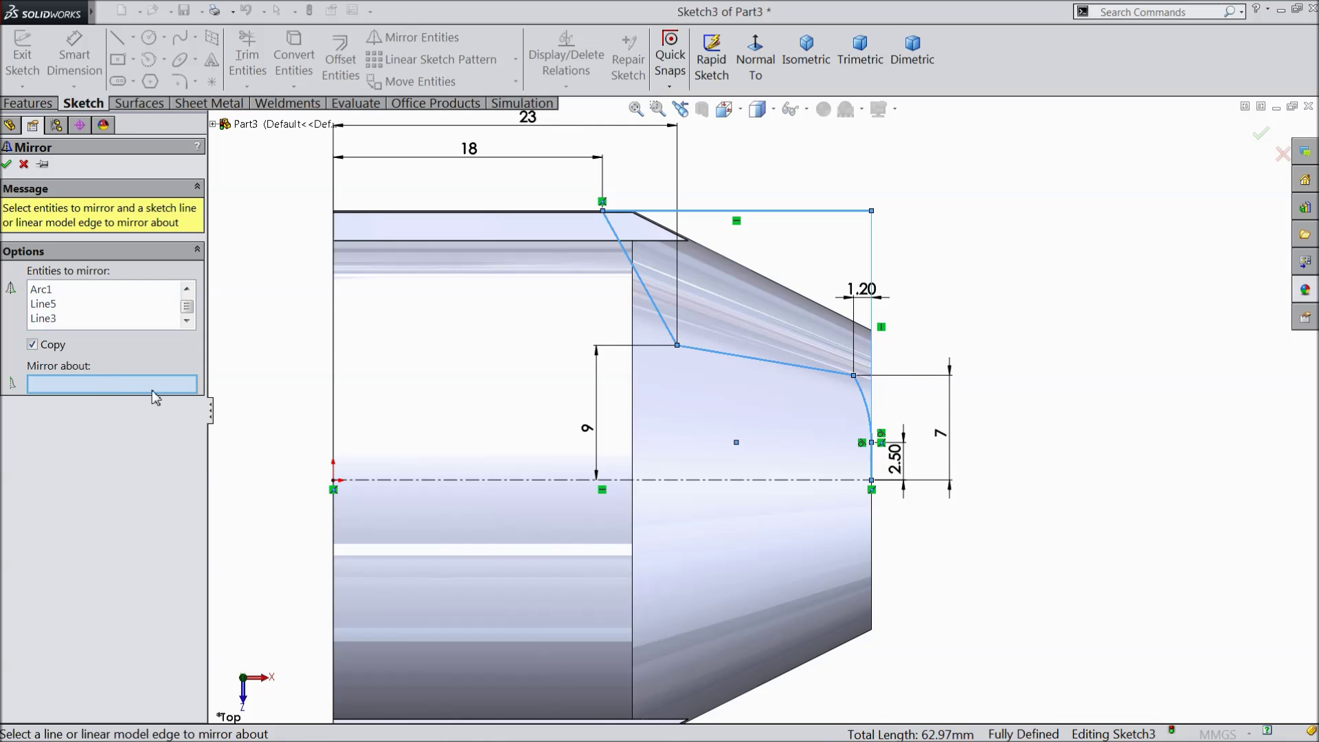
{"action": "left_click", "coordinate": [693, 480]}
{"action": "key", "text": "f"}
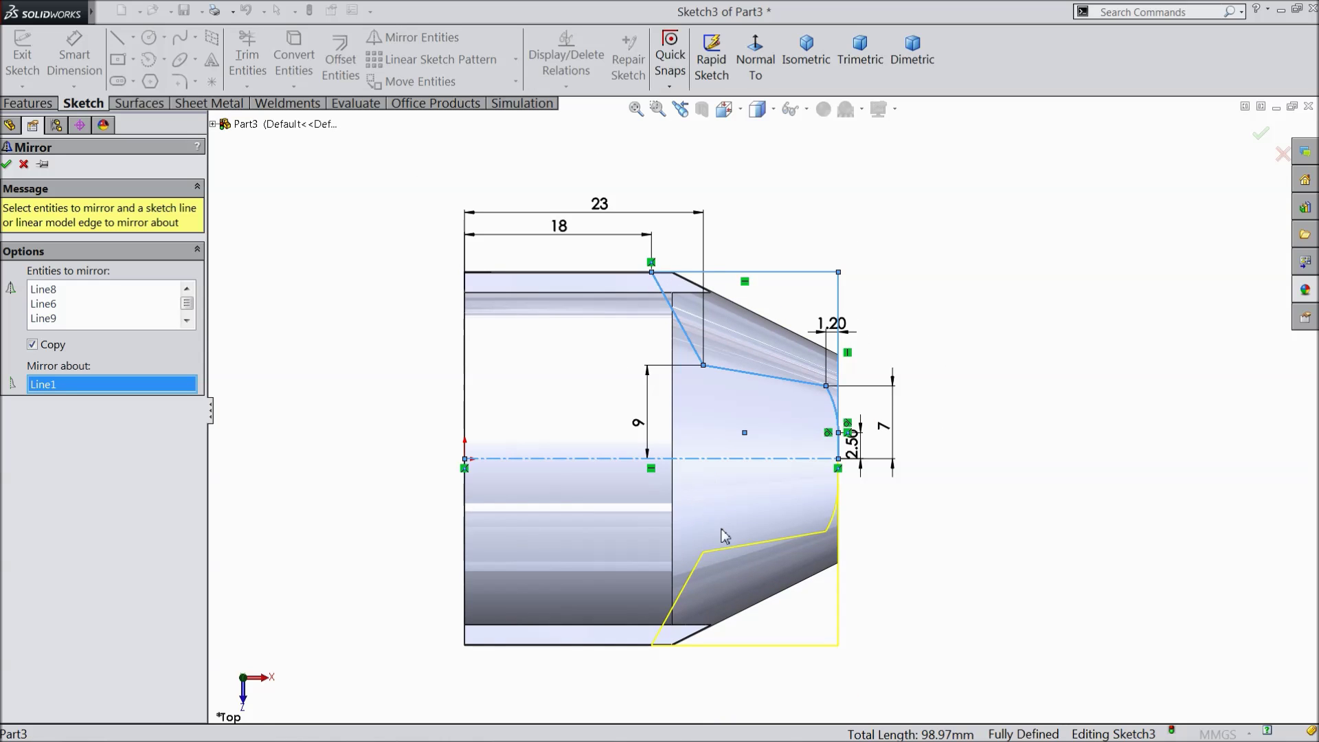
{"action": "left_click", "coordinate": [6, 164]}
Extrude-cut both mirrored closed contours using Through All - Both to shape the grip on the tapered end
{"action": "left_click", "coordinate": [28, 103]}
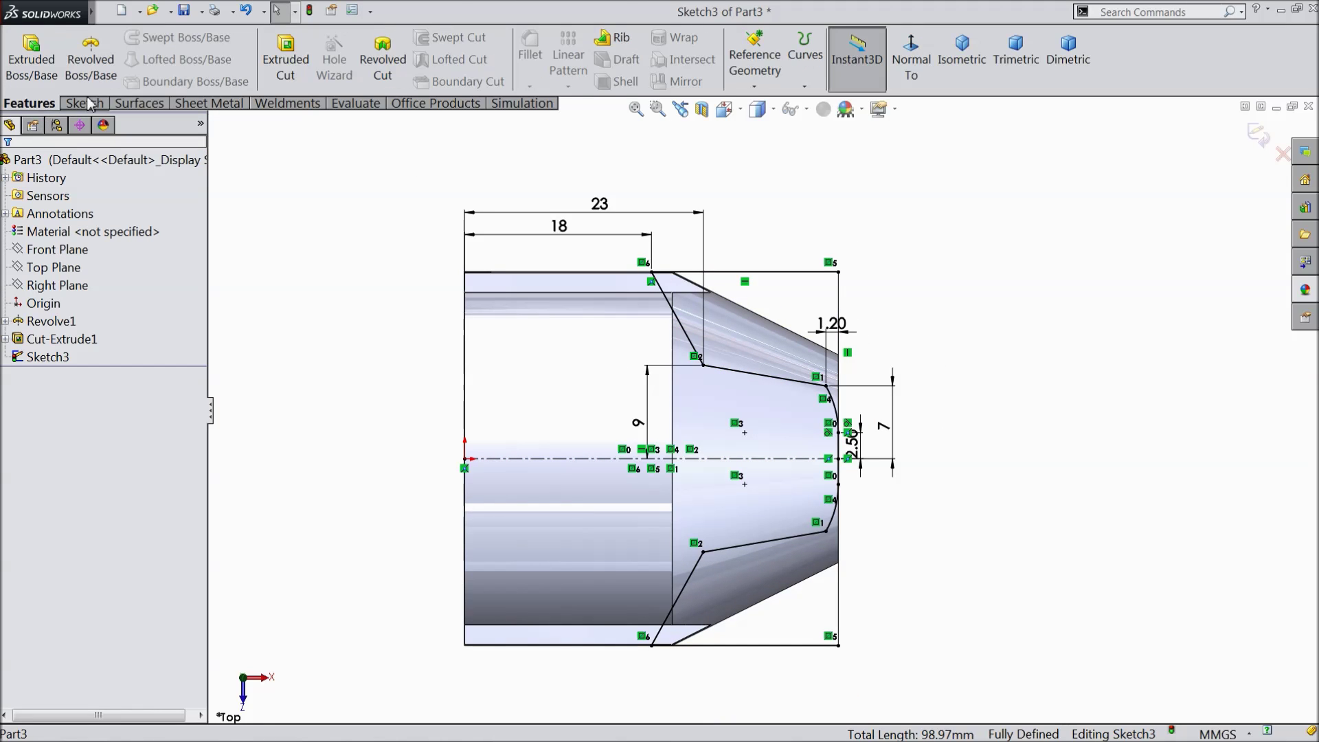
{"action": "left_click", "coordinate": [287, 69]}
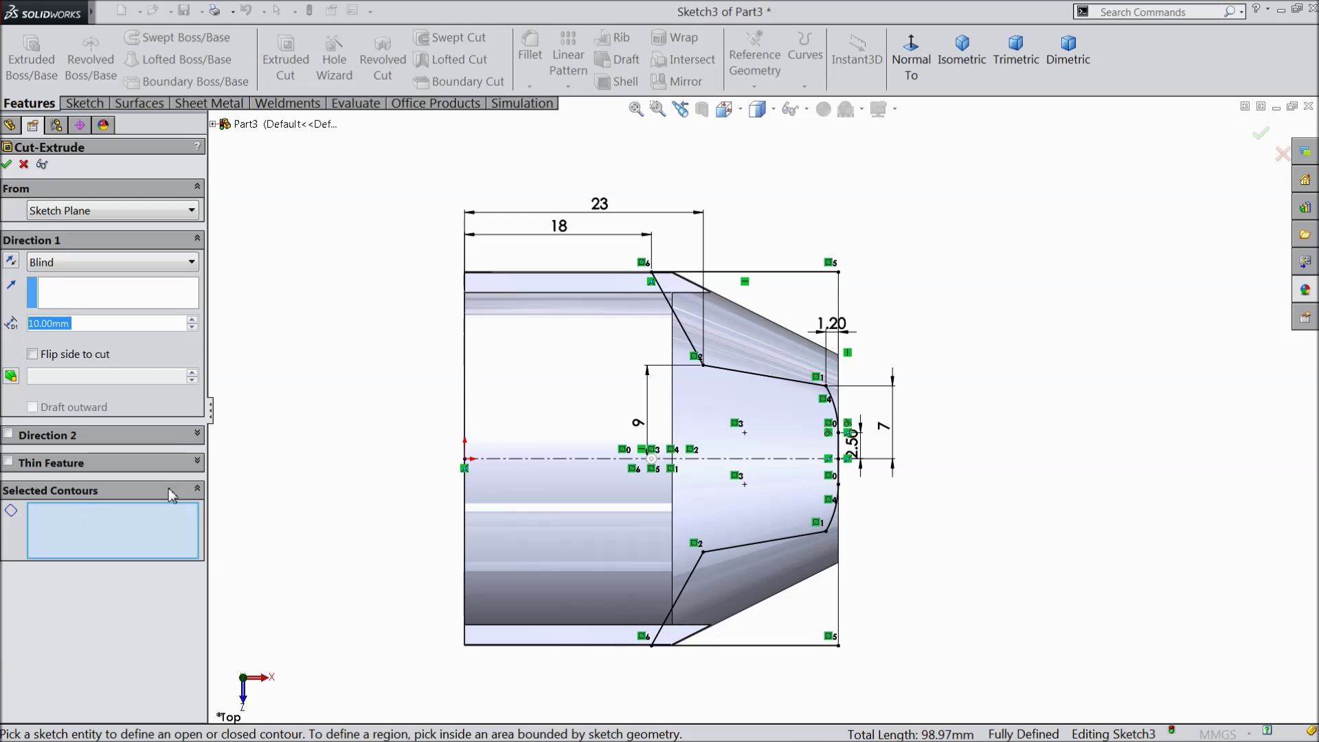
{"action": "left_click", "coordinate": [760, 318]}
{"action": "left_click", "coordinate": [755, 343]}
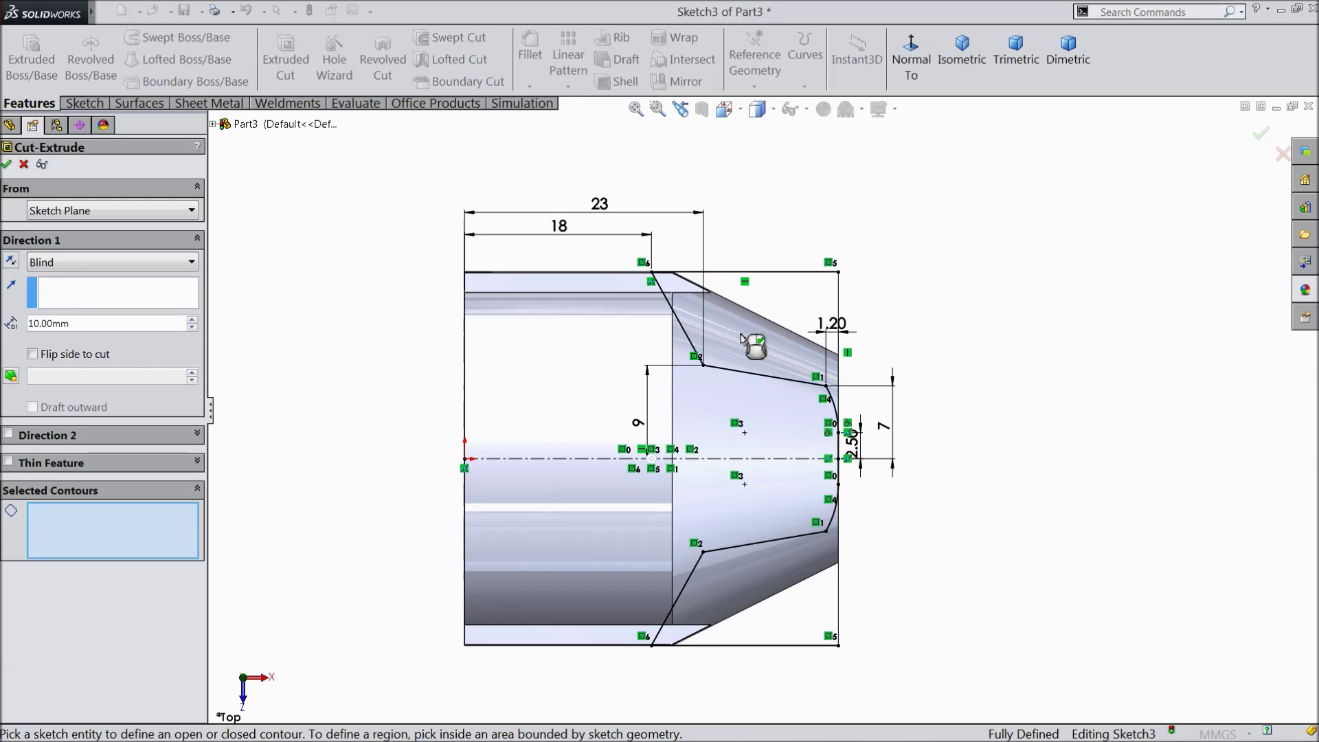
{"action": "middle_click_drag", "start_coordinate": [759, 374], "coordinate": [728, 439]}
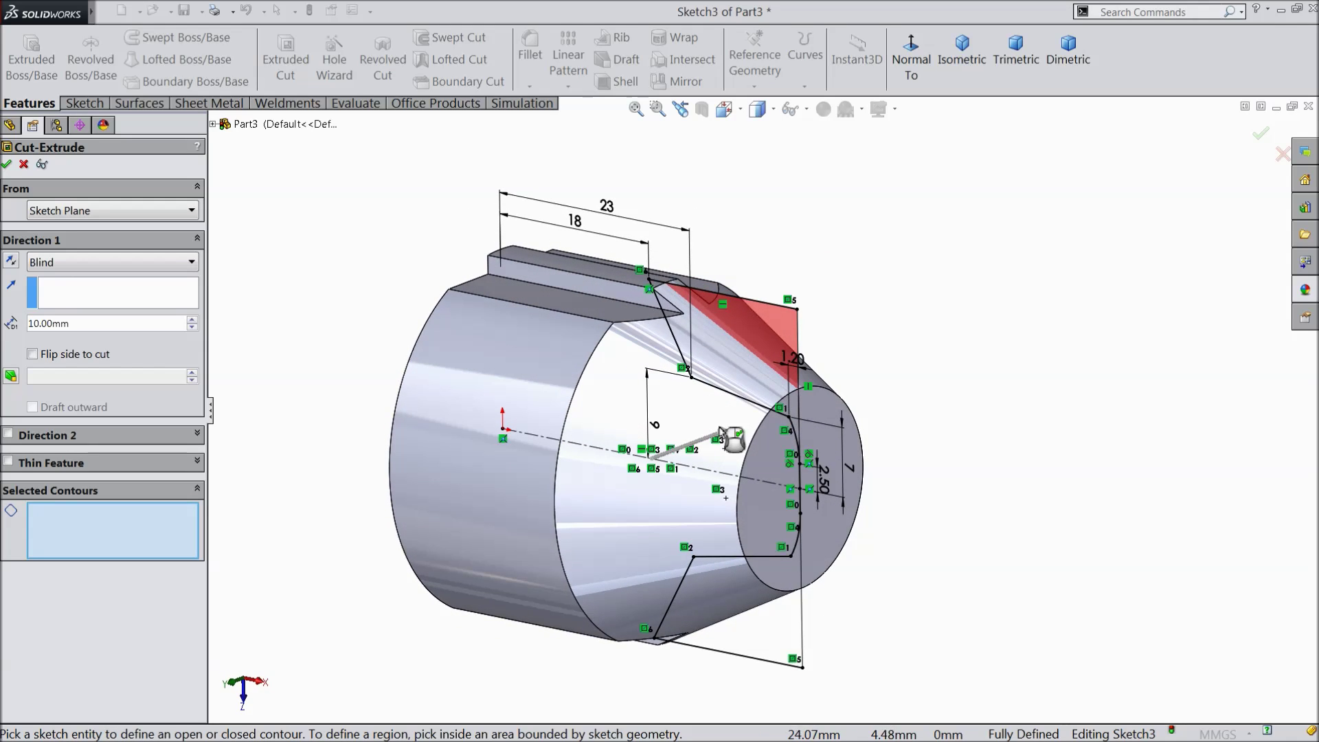
{"action": "left_click", "coordinate": [789, 430]}
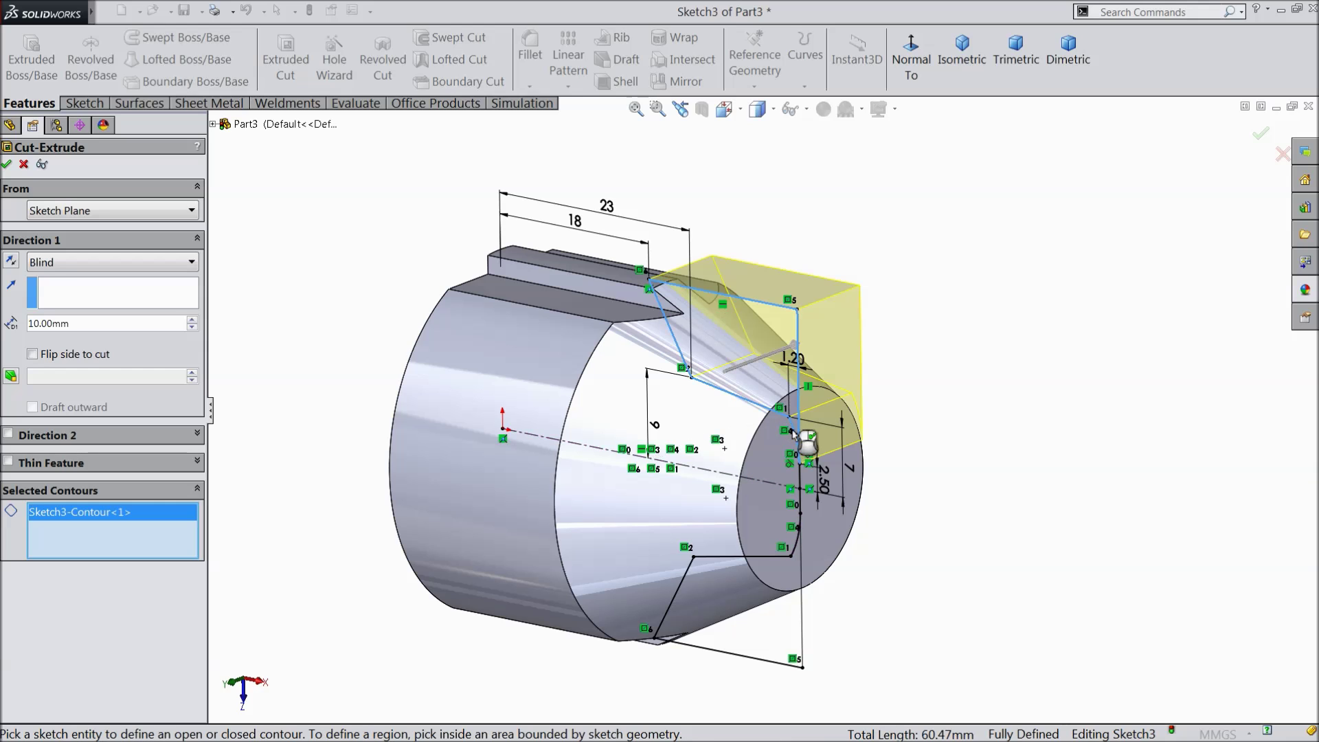
{"action": "left_click", "coordinate": [785, 562]}
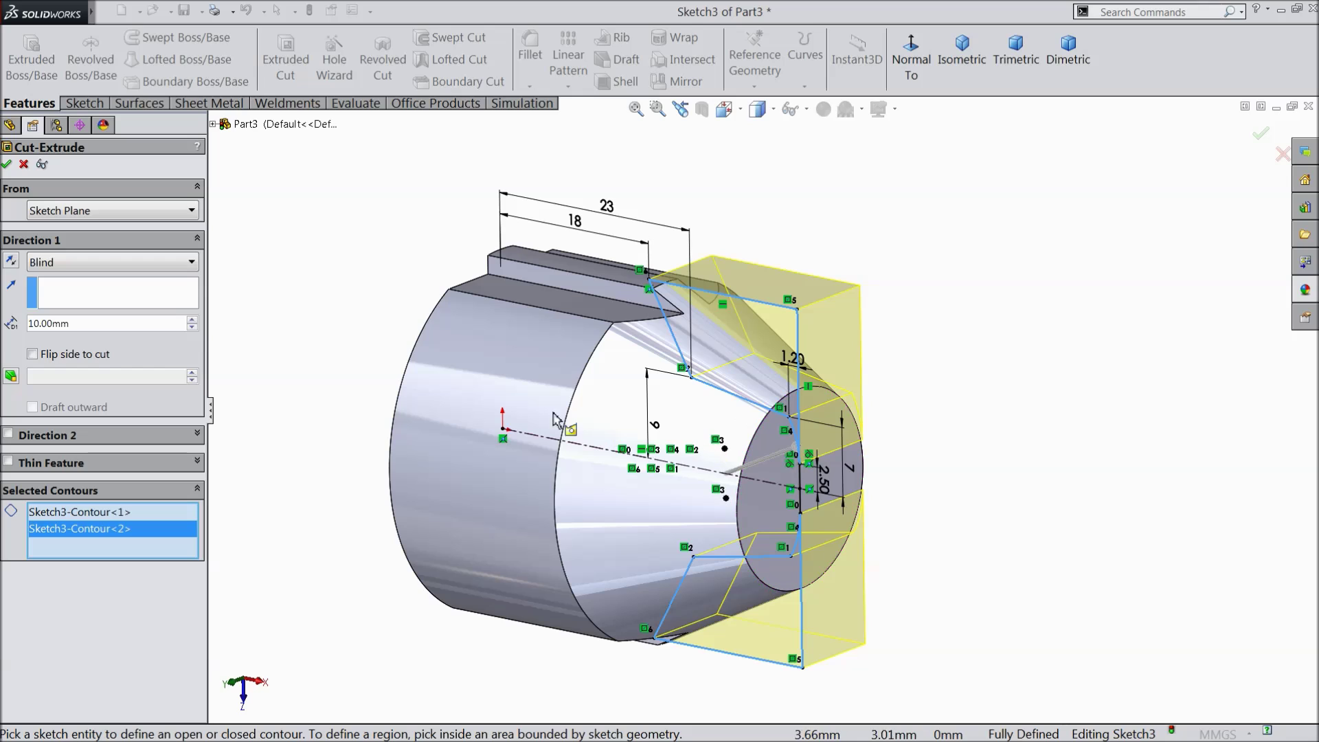
{"action": "left_click", "coordinate": [58, 265]}
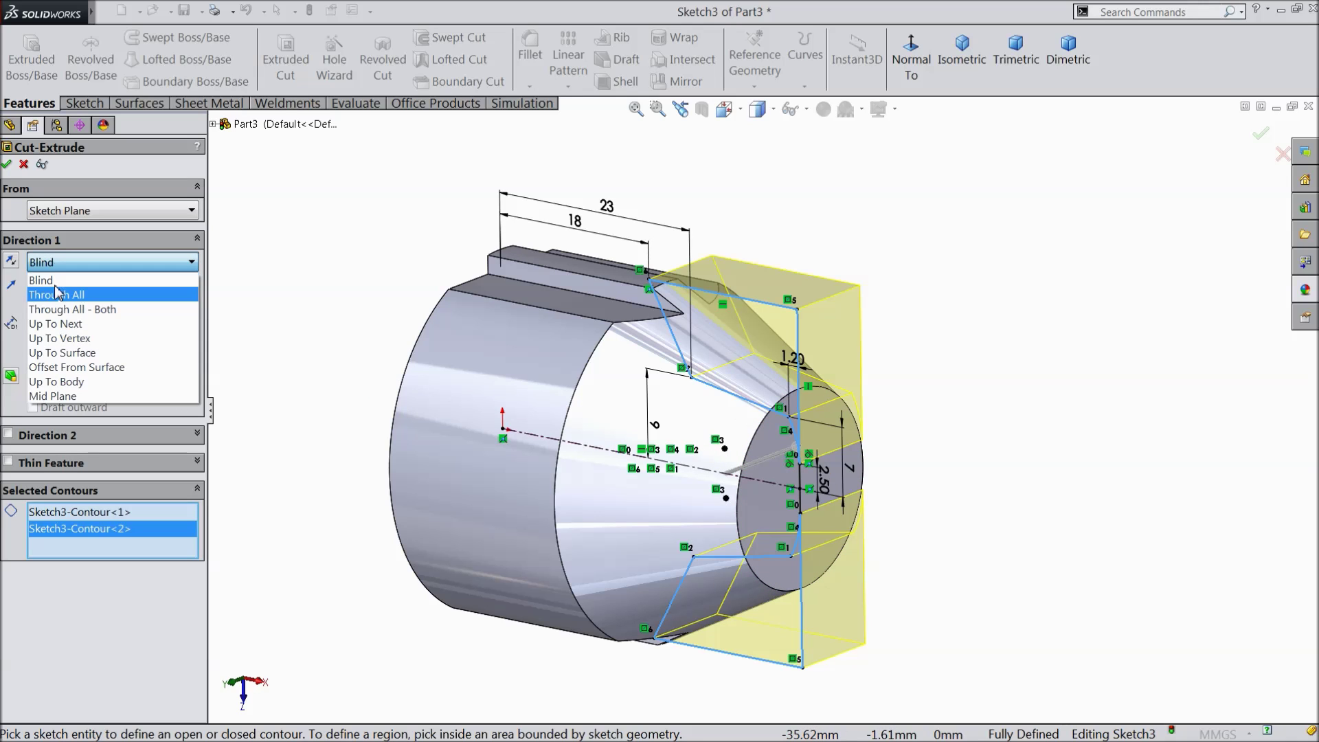
{"action": "left_click", "coordinate": [63, 310]}
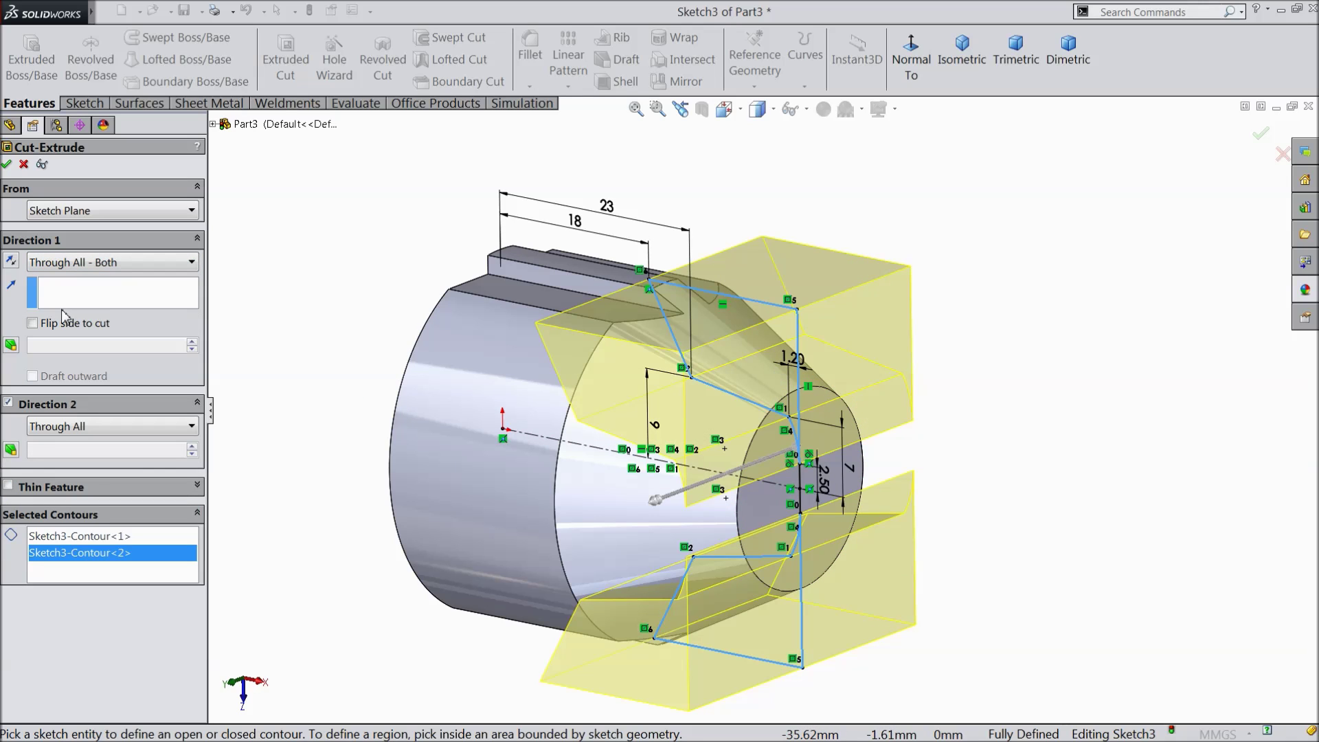
{"action": "left_click", "coordinate": [6, 165]}
Start a new sketch on the plug's large flat end face and view it face-on
{"action": "middle_click_drag", "start_coordinate": [391, 294], "coordinate": [345, 320]}
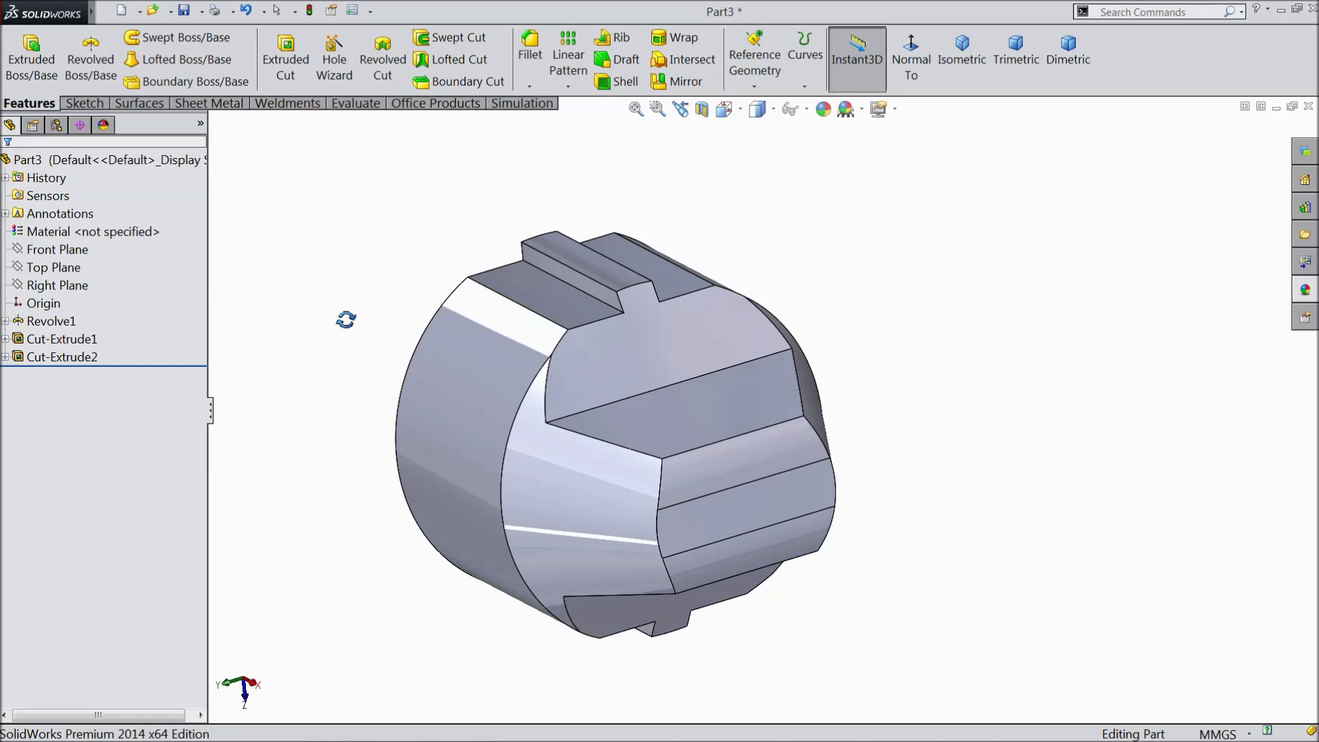
{"action": "middle_click_drag", "start_coordinate": [346, 320], "coordinate": [571, 341]}
{"action": "left_click", "coordinate": [596, 429]}
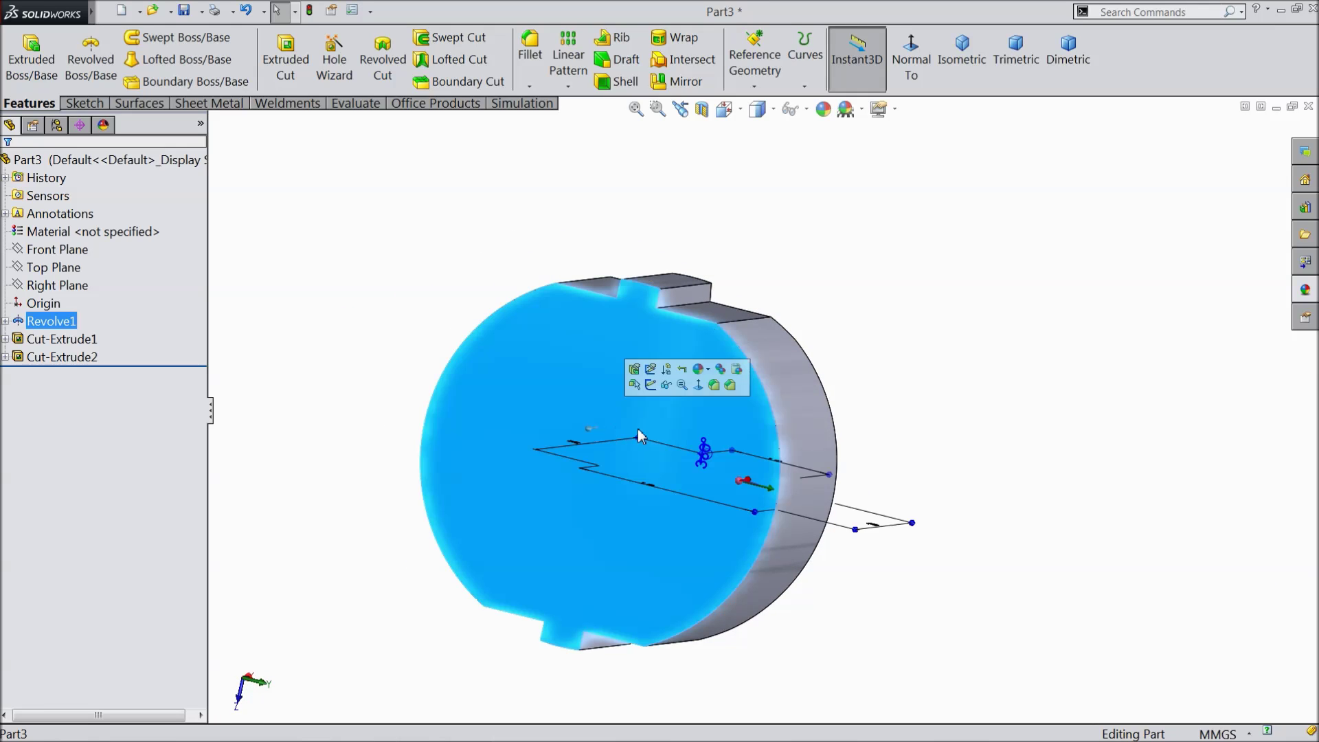
{"action": "left_click", "coordinate": [650, 384]}
{"action": "left_click", "coordinate": [912, 52]}
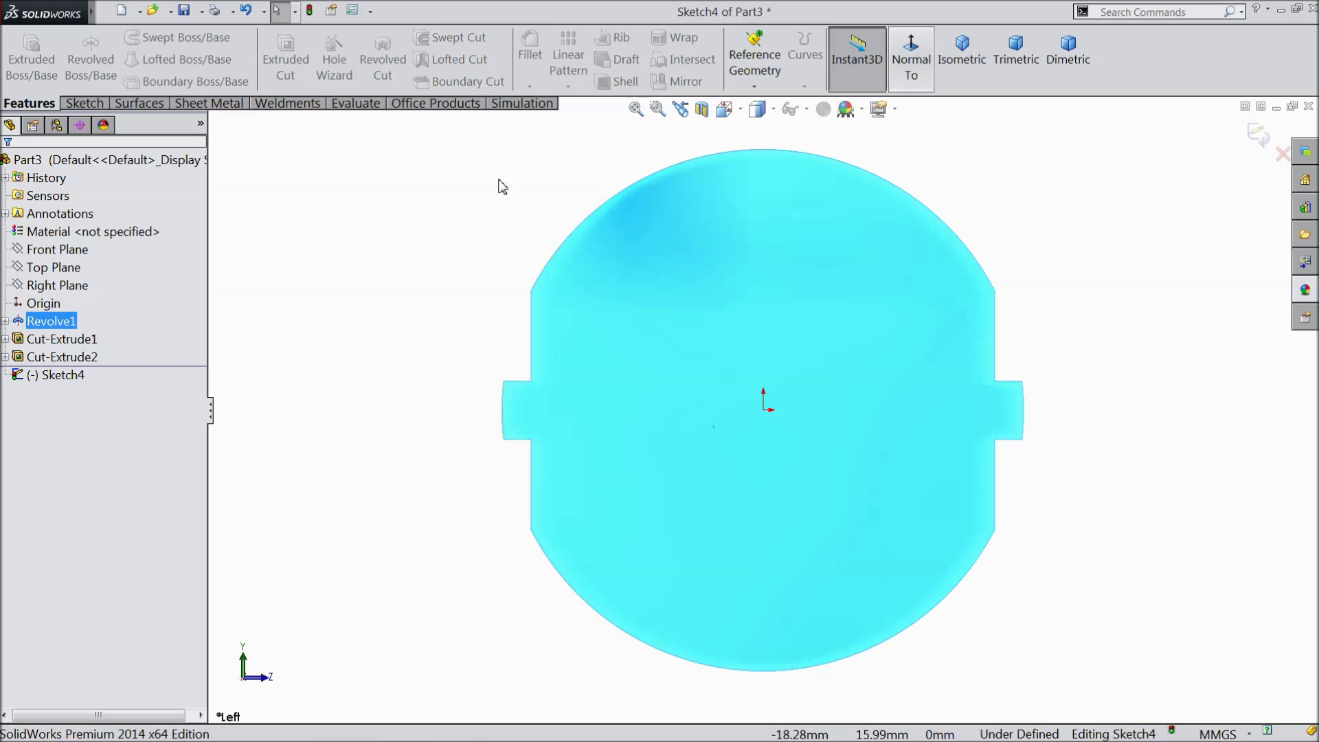
Sketch a horizontal centerline about 22.7 mm long across the end face, passing through the origin
{"action": "left_click", "coordinate": [106, 105]}
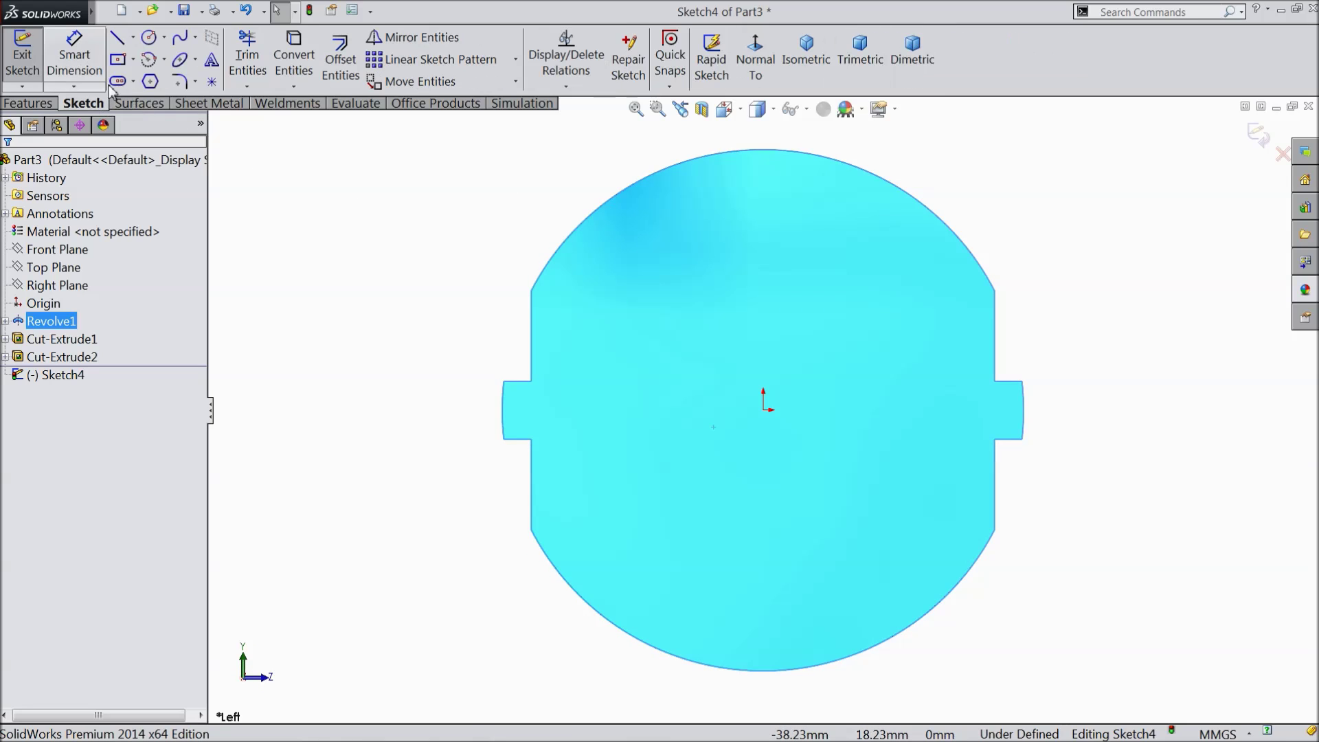
{"action": "left_click", "coordinate": [149, 37]}
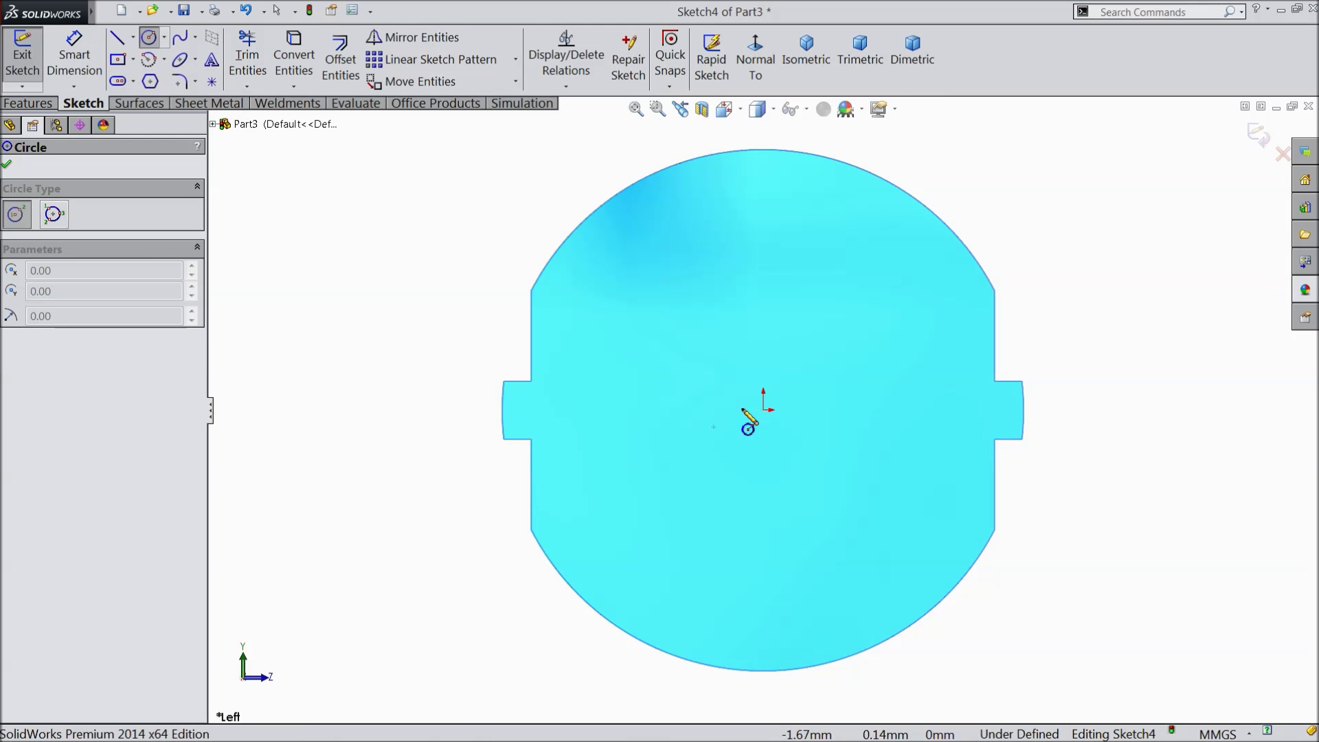
{"action": "left_click", "coordinate": [133, 37]}
{"action": "left_click", "coordinate": [158, 81]}
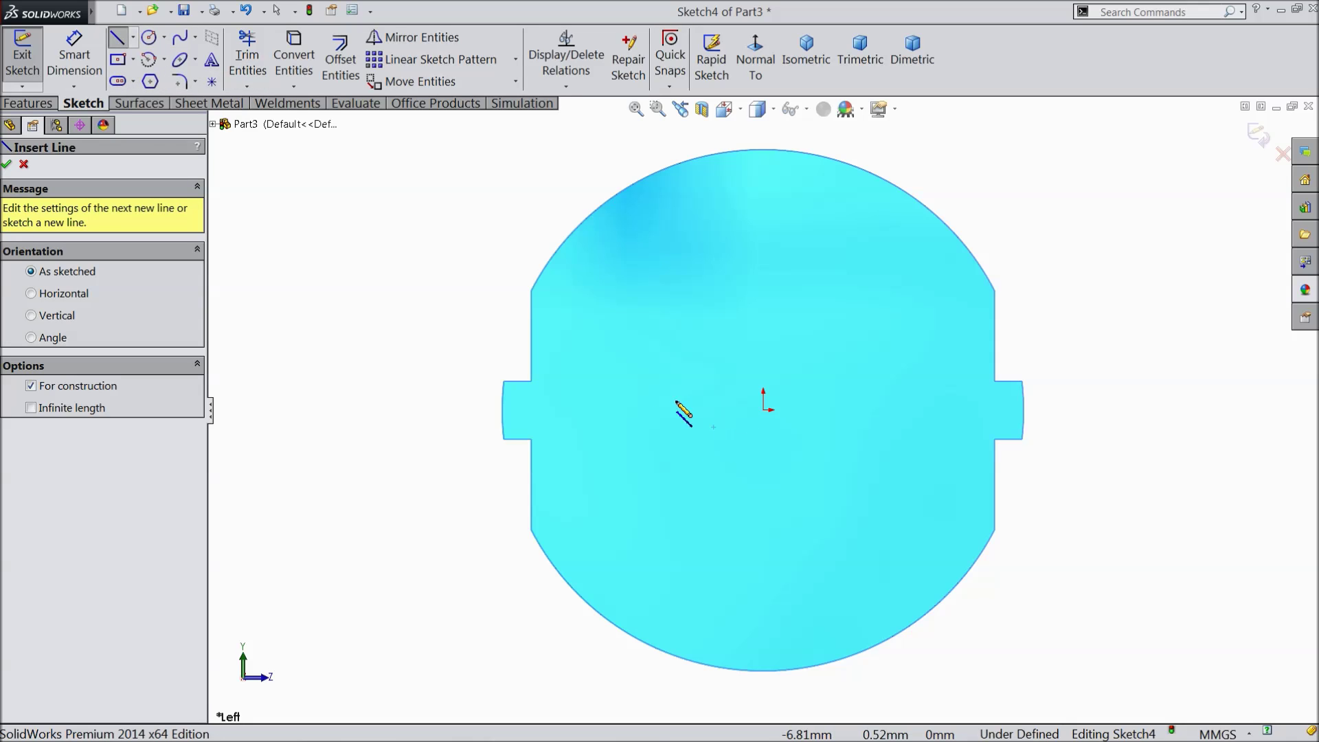
{"action": "mouse_move", "coordinate": [595, 410]}
{"action": "left_mouse_down"}
{"action": "mouse_move", "coordinate": [939, 416]}
{"action": "mouse_move", "coordinate": [925, 410]}
{"action": "left_mouse_up"}
{"action": "right_click", "coordinate": [927, 367]}
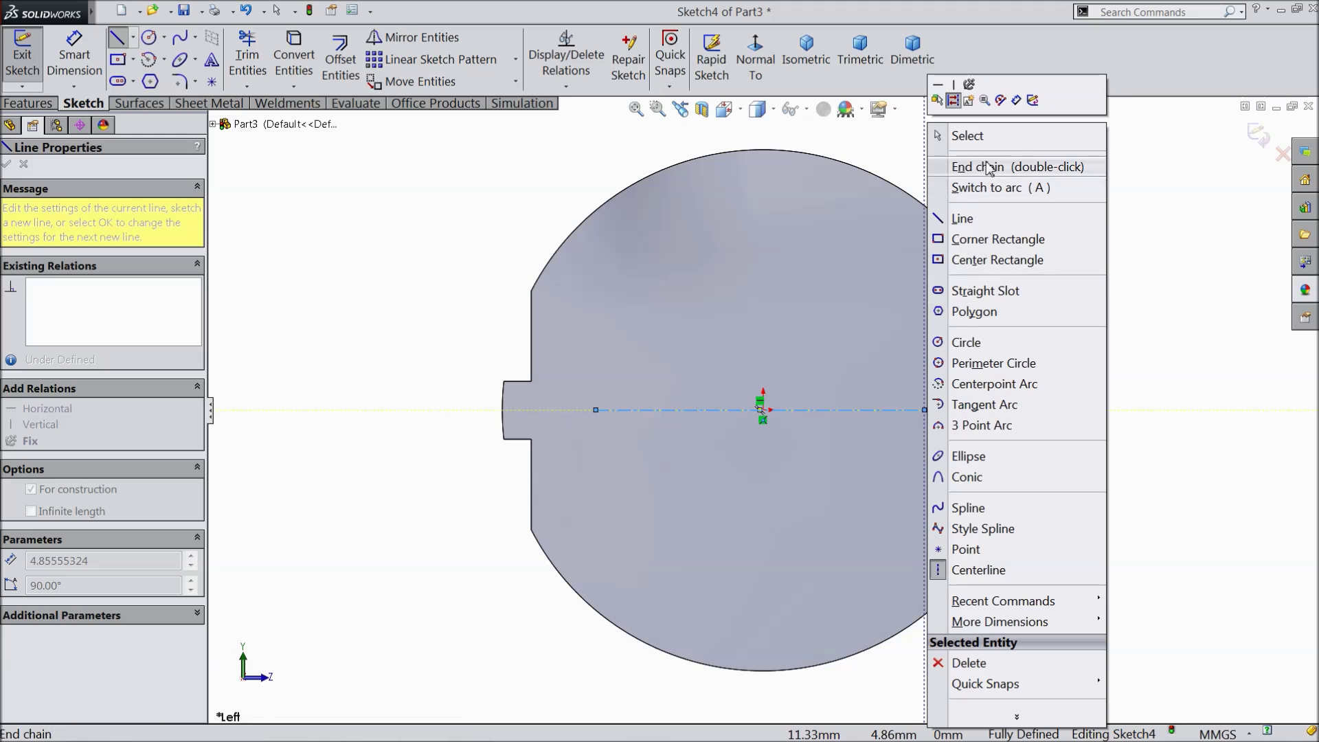
{"action": "left_click", "coordinate": [959, 135]}
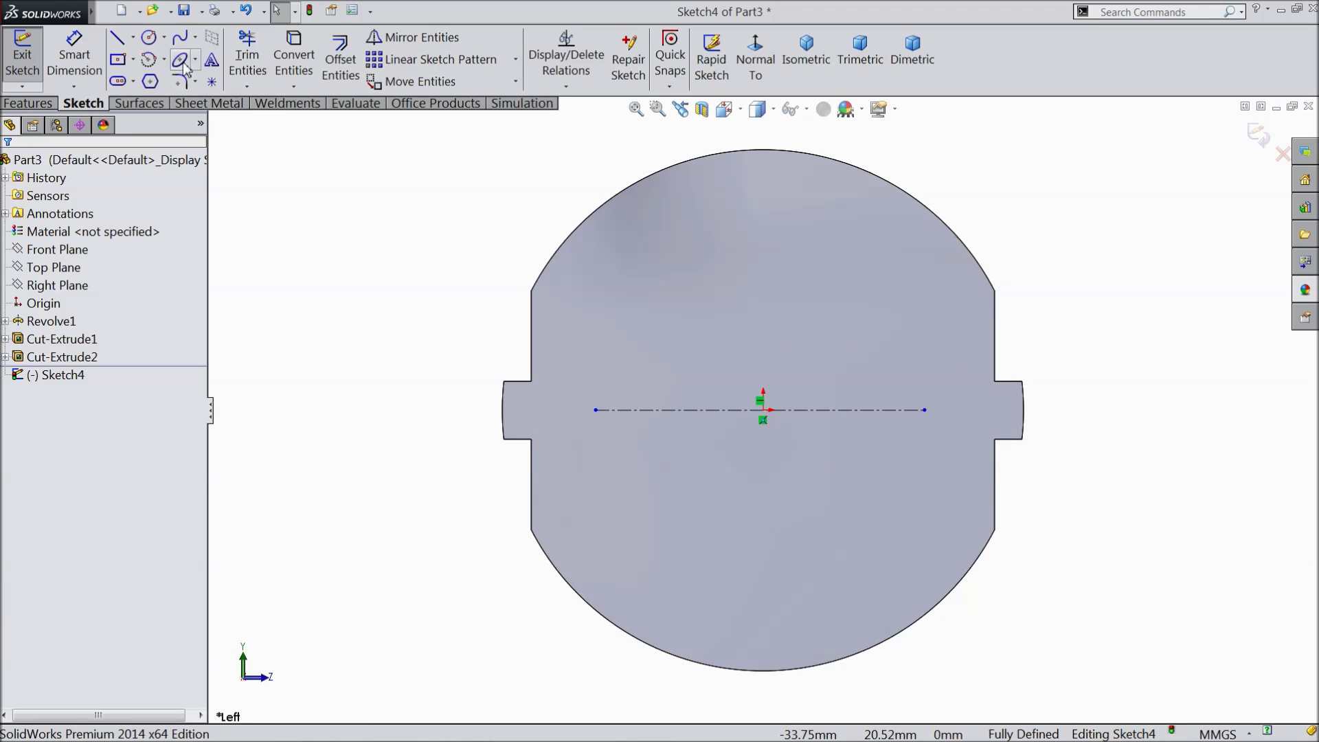
Sketch a circle at each end of the centerline, one about 5.4 mm and the other about 5 mm in diameter
{"action": "left_click", "coordinate": [148, 39]}
{"action": "left_click", "coordinate": [596, 411]}
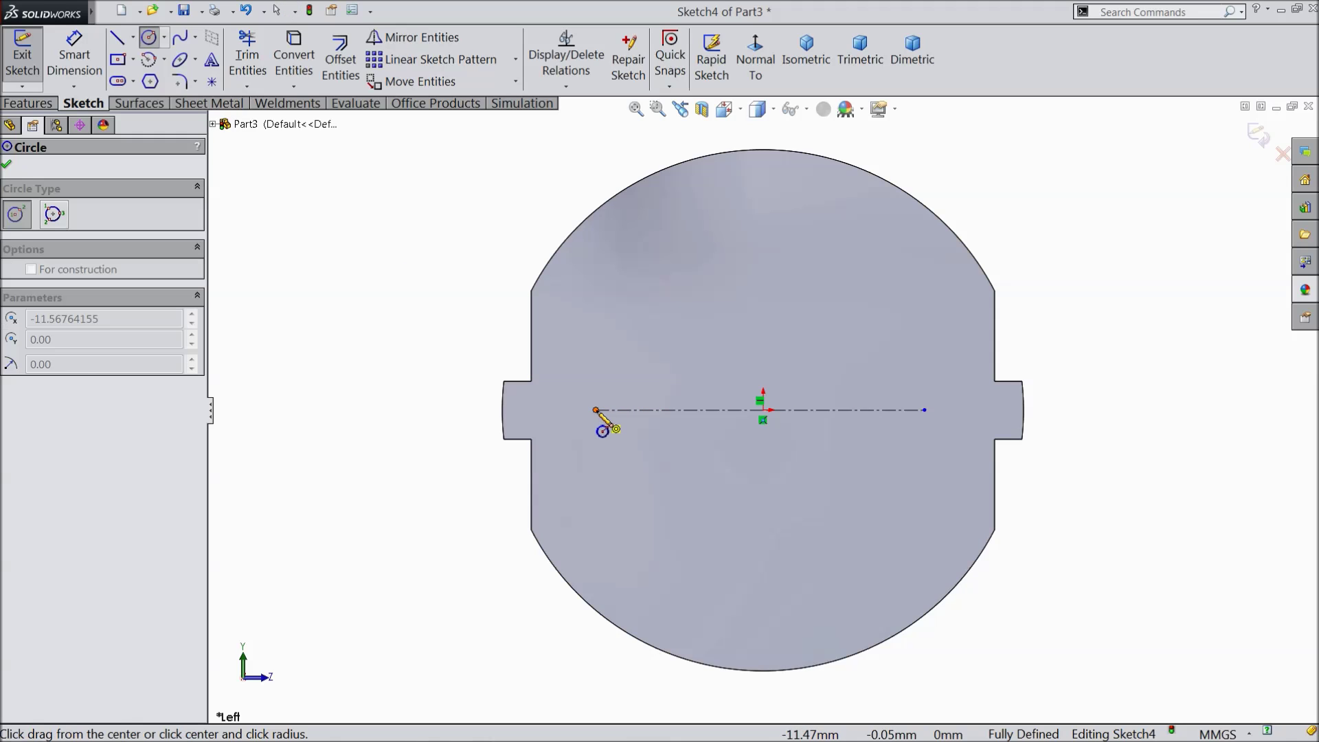
{"action": "left_click", "coordinate": [622, 382]}
{"action": "left_click", "coordinate": [925, 410]}
{"action": "left_click", "coordinate": [941, 379]}
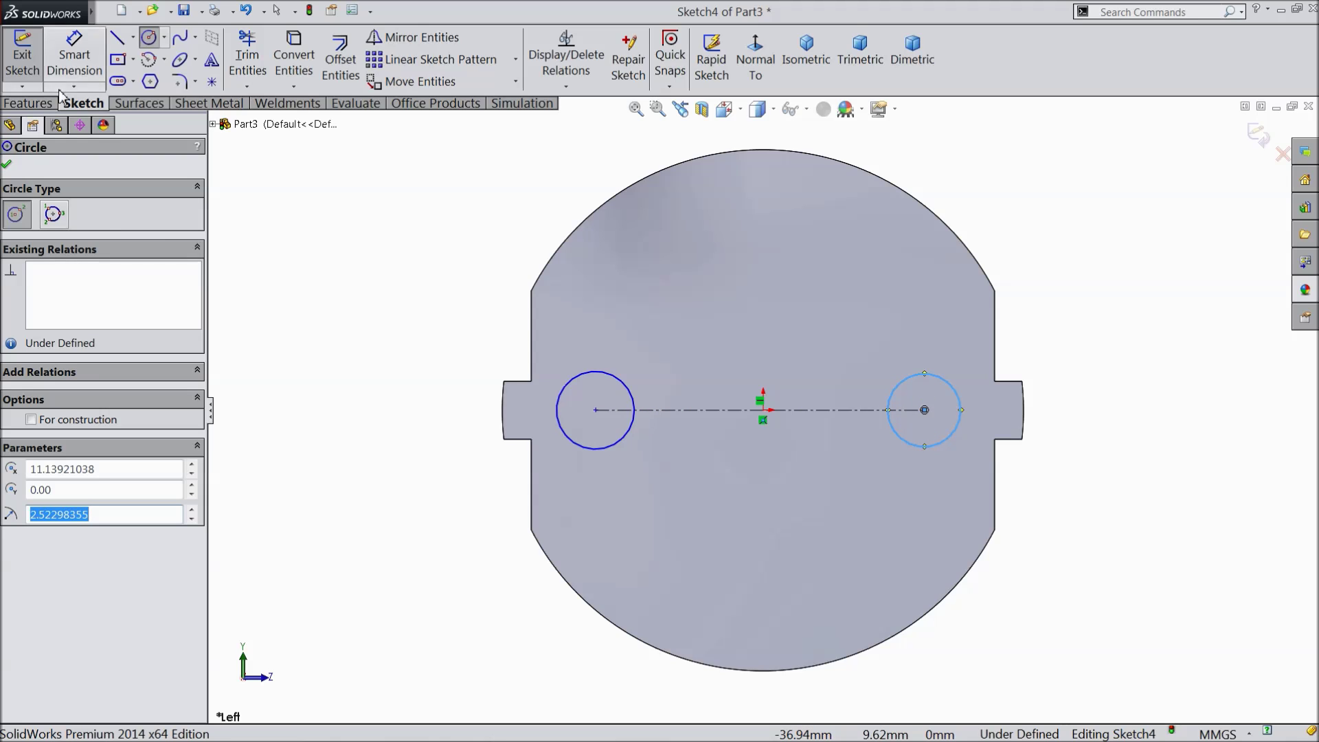
Dimension the distance between the two circle centers to 19 mm
{"action": "left_click", "coordinate": [74, 58]}
{"action": "left_click", "coordinate": [625, 435]}
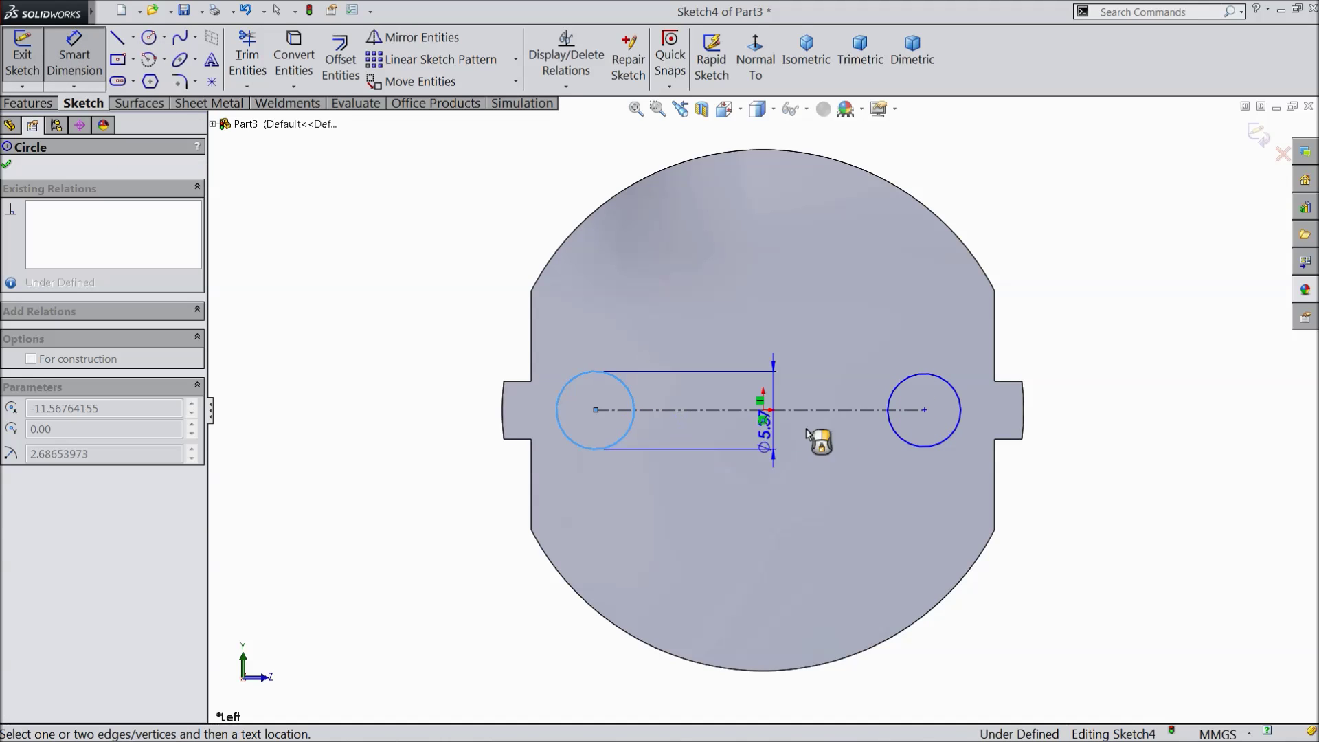
{"action": "left_click", "coordinate": [912, 448]}
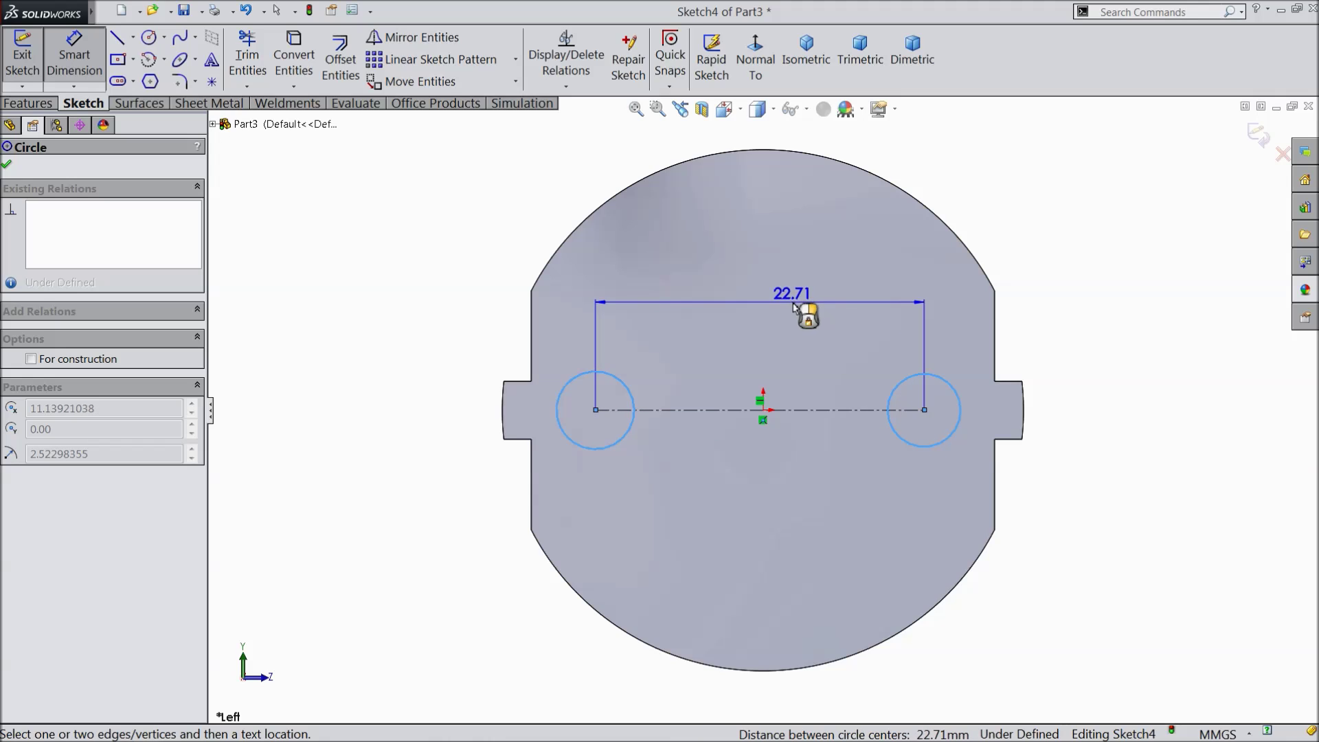
{"action": "left_click", "coordinate": [792, 303]}
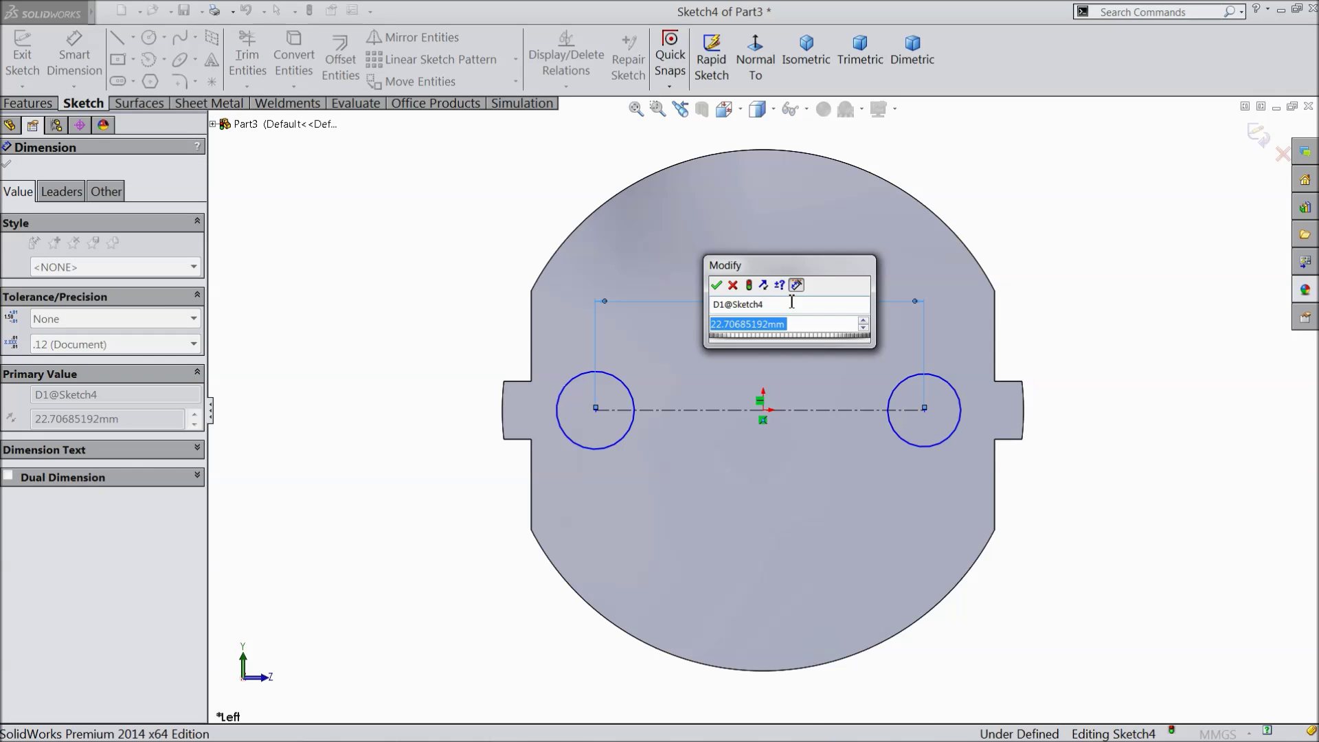
{"action": "type", "text": "19"}
{"action": "left_click", "coordinate": [716, 285]}
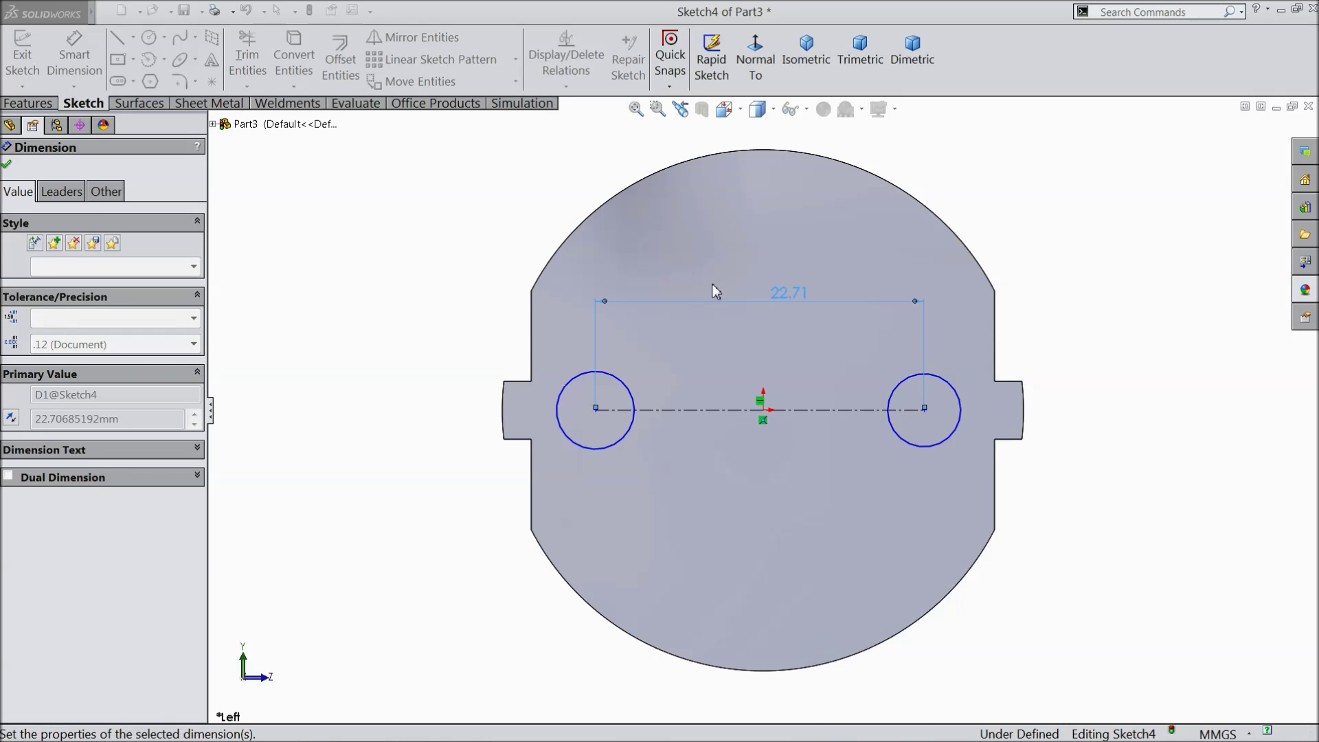
Dimension the diameter of the circle on the negative-Z side as 4.8 mm
{"action": "left_click", "coordinate": [626, 443]}
{"action": "left_click", "coordinate": [469, 501]}
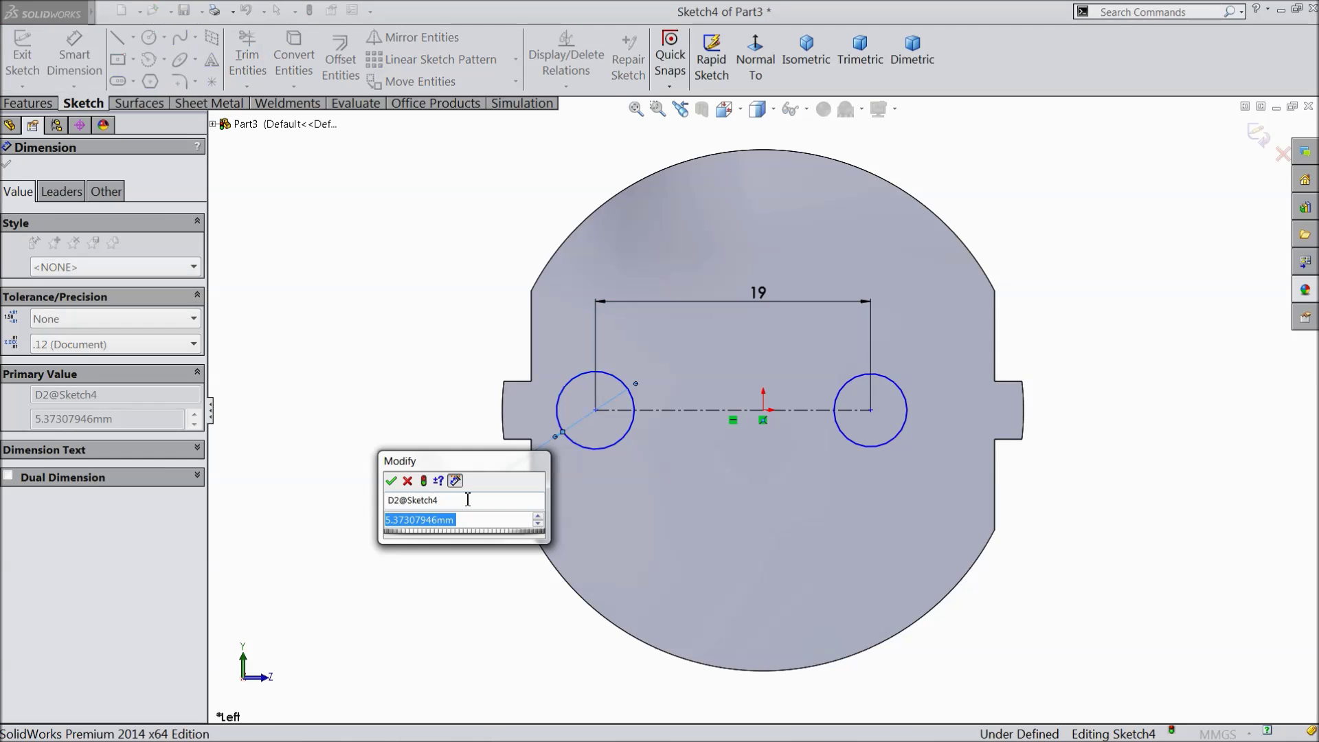
{"action": "type", "text": "4"}
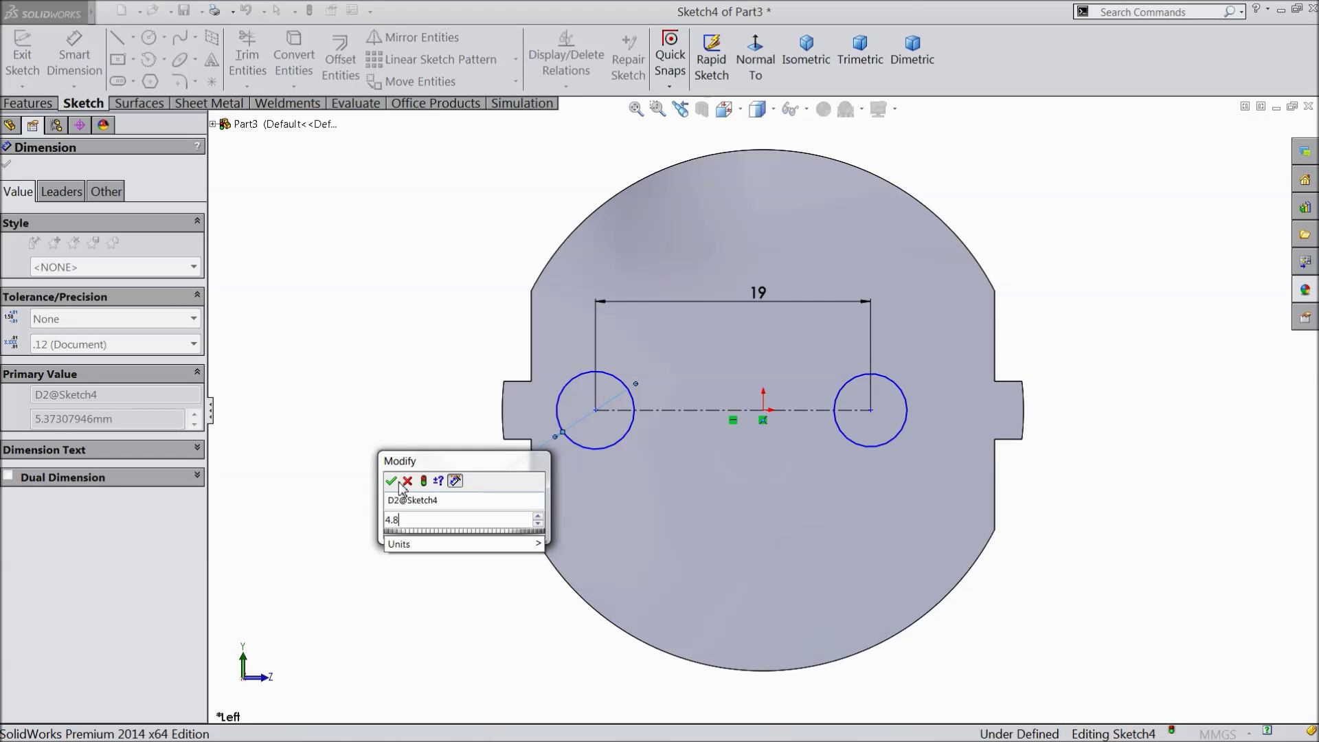
{"action": "type", "text": ".8"}
{"action": "key", "text": "Return"}
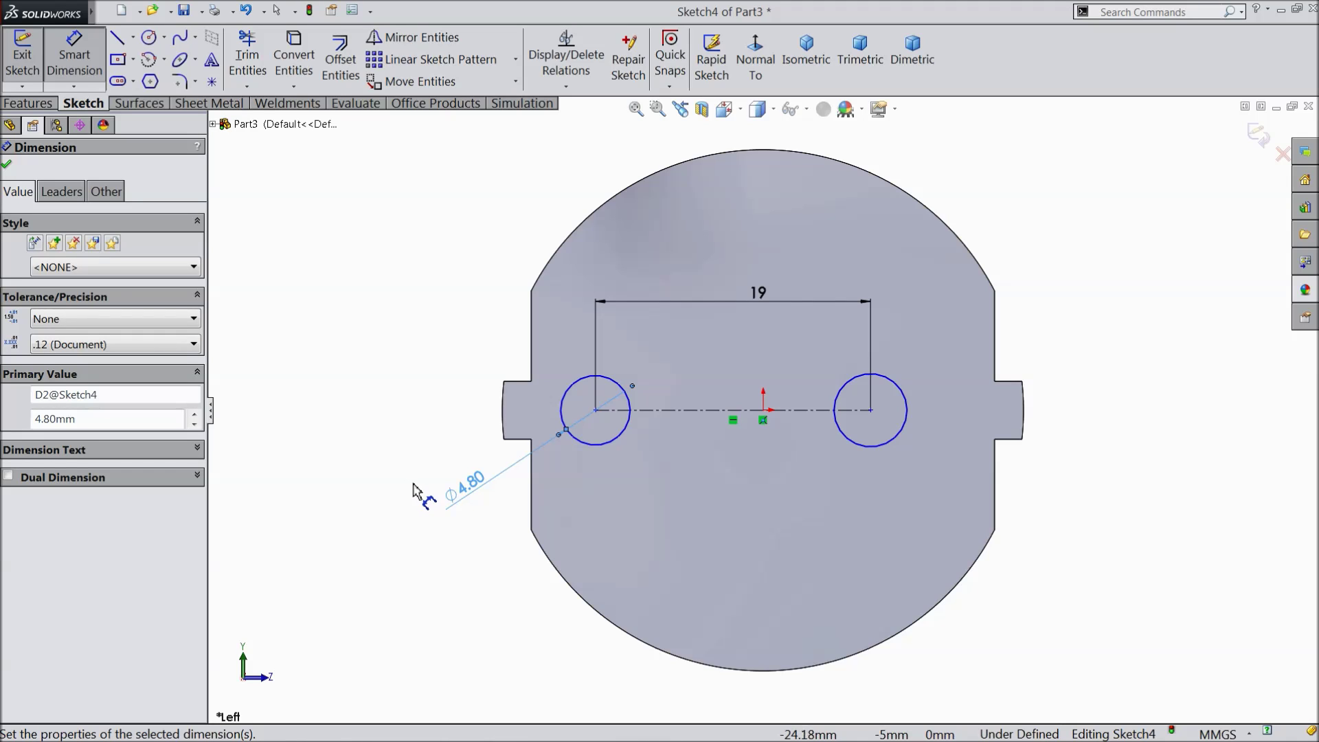
{"action": "key", "text": "Escape"}
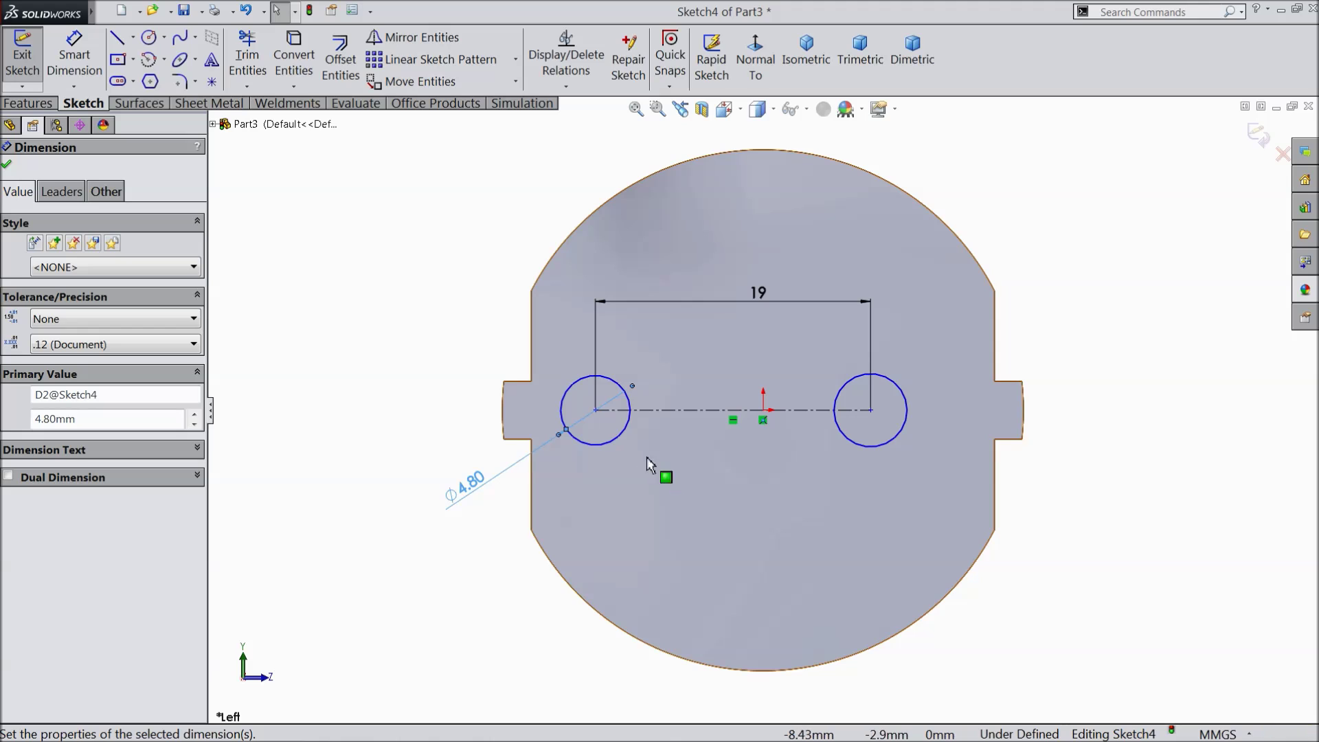
Add an Equal relation between the two pin circles
{"action": "left_click", "coordinate": [621, 435]}
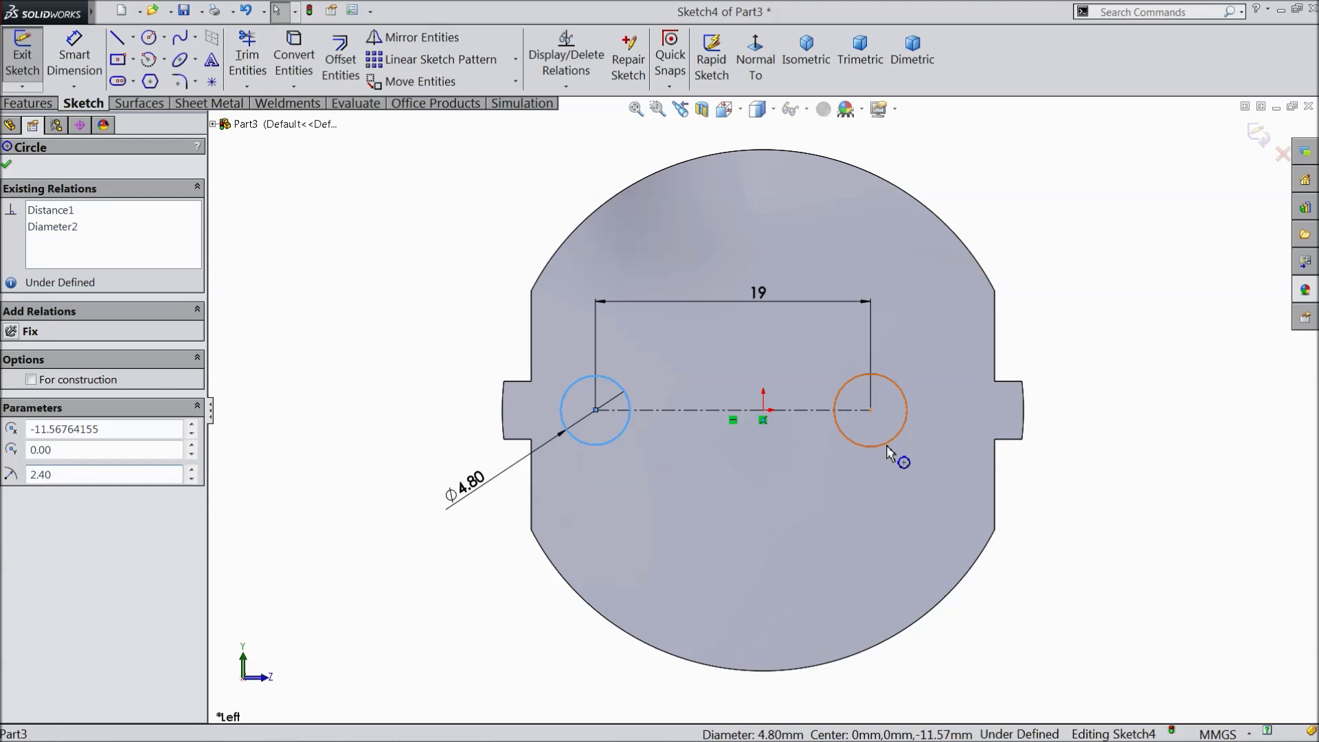
{"action": "left_click", "coordinate": [887, 446], "text": "ctrl"}
{"action": "left_click", "coordinate": [974, 397]}
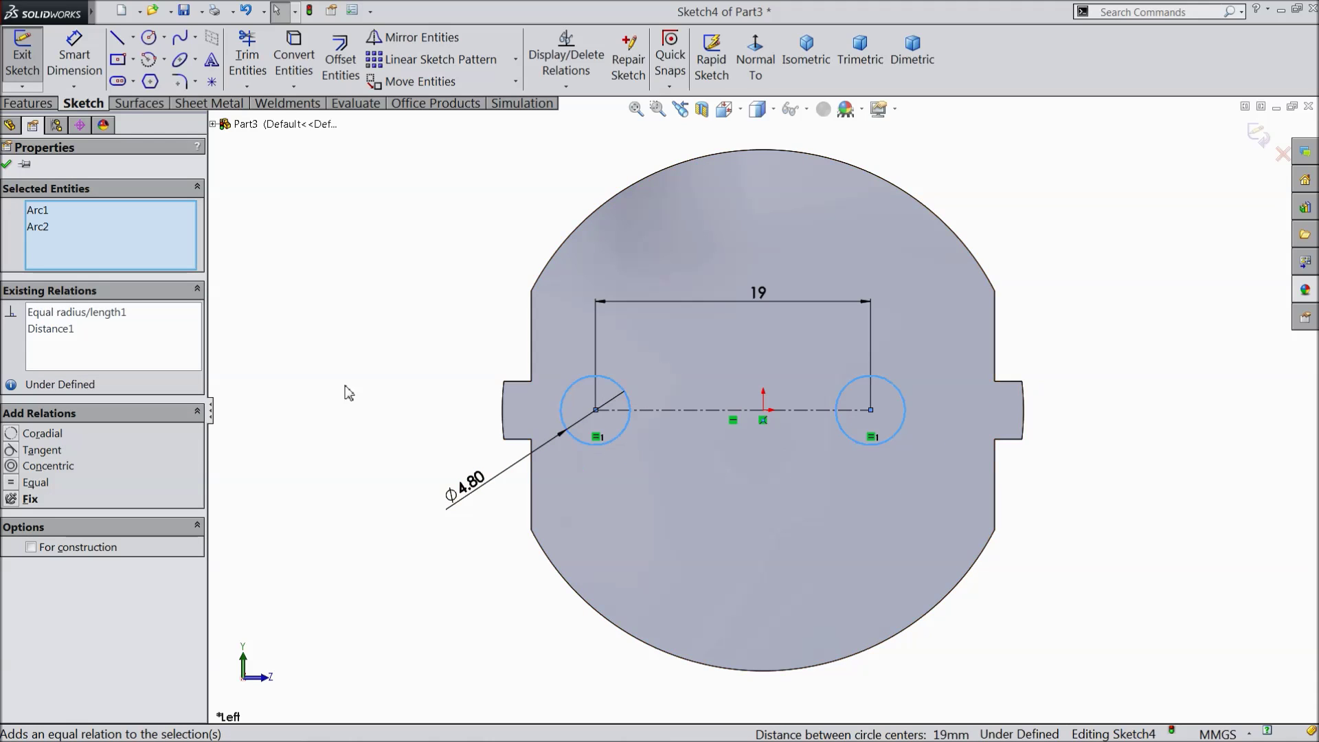
{"action": "left_click", "coordinate": [7, 165]}
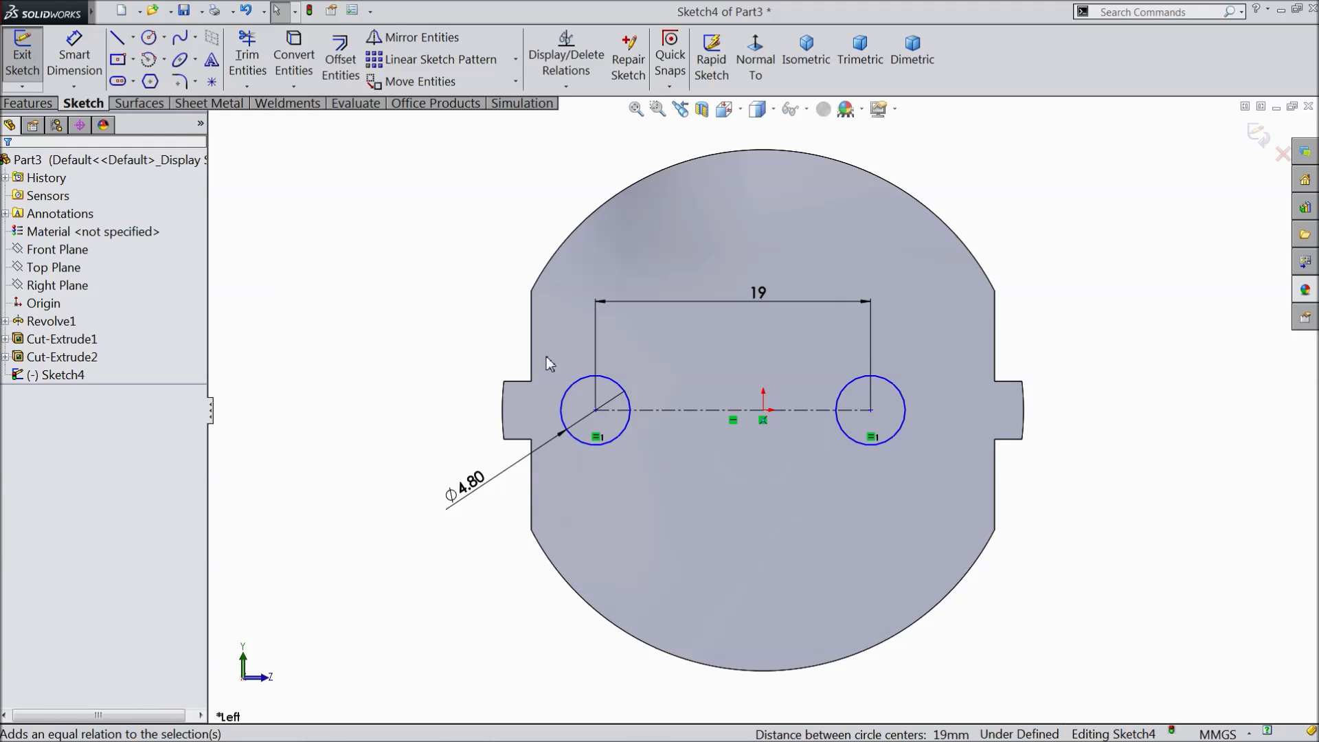
{"action": "left_click", "coordinate": [764, 412]}
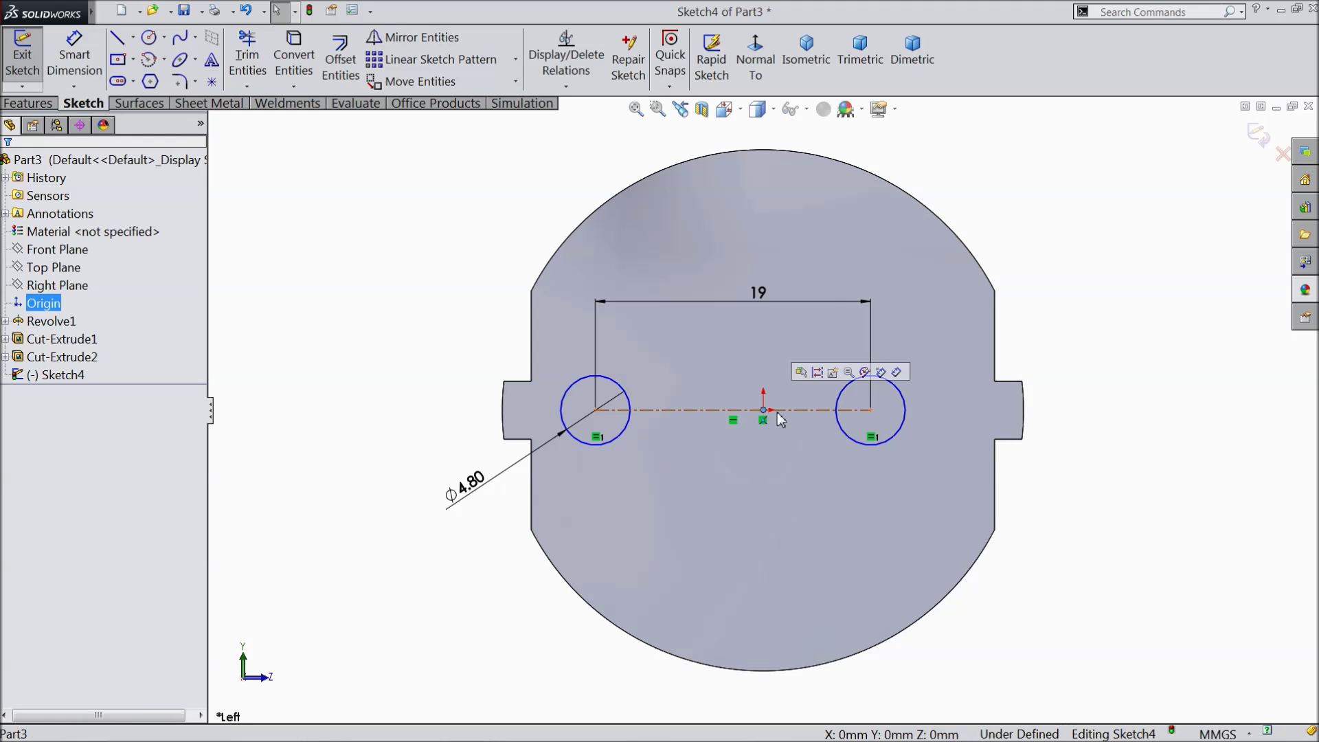
{"action": "left_click", "coordinate": [870, 410], "text": "ctrl"}
{"action": "left_click", "coordinate": [596, 410], "text": "ctrl"}
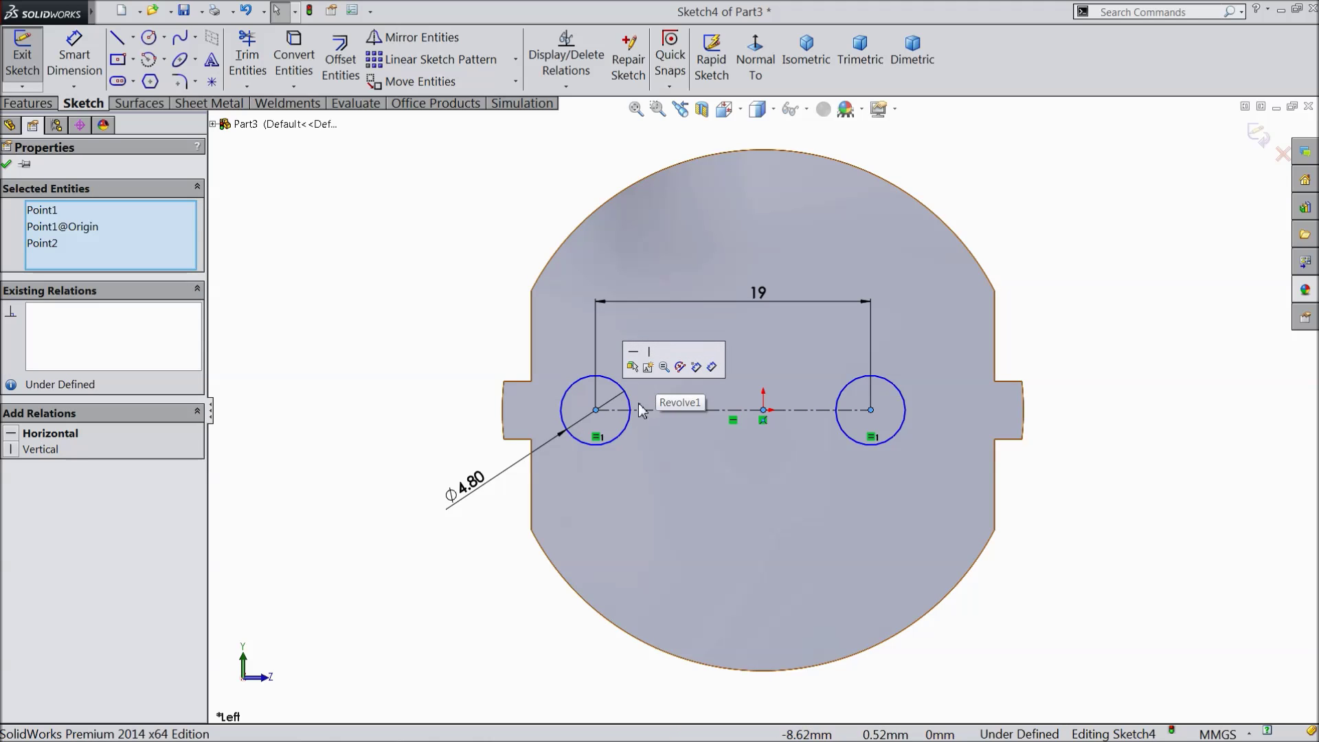
Dimension the distance from the center of the 4.8 mm circle to the origin as 9.5 mm
{"action": "left_click", "coordinate": [74, 59]}
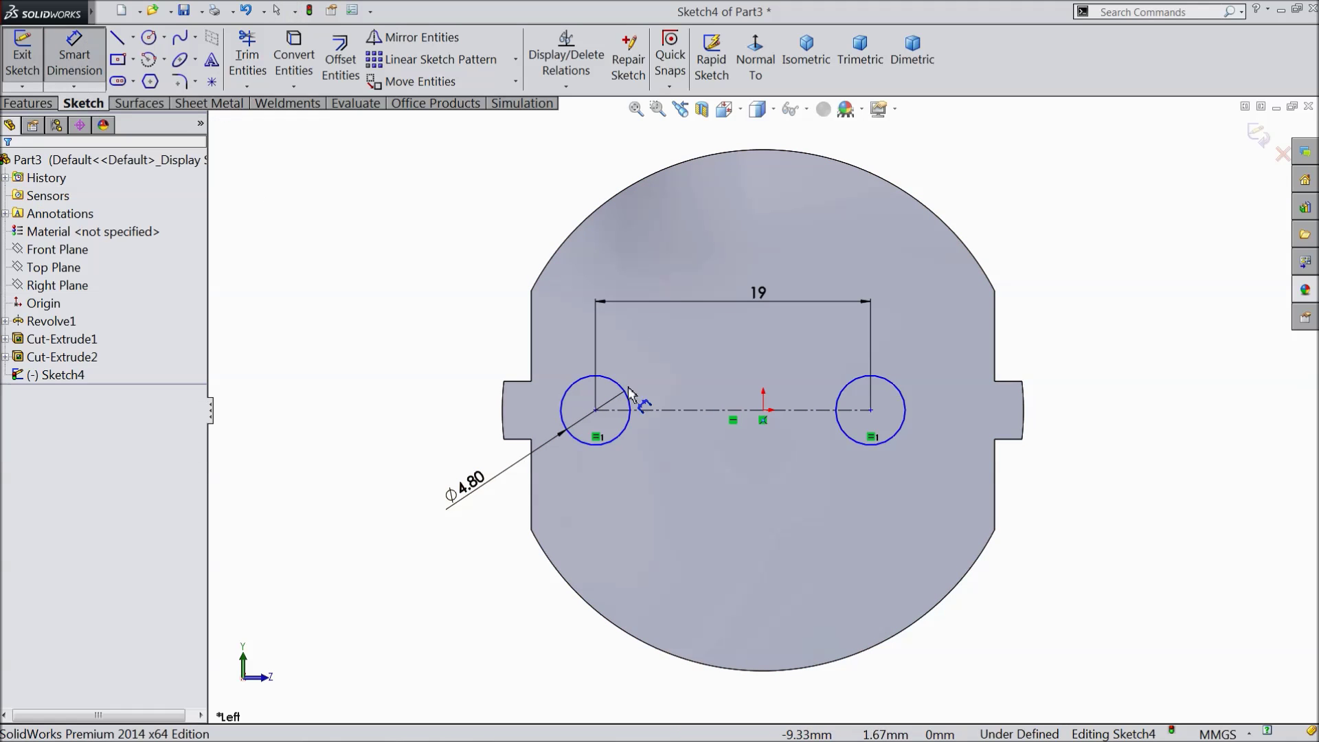
{"action": "left_click", "coordinate": [595, 410]}
{"action": "left_click", "coordinate": [763, 410]}
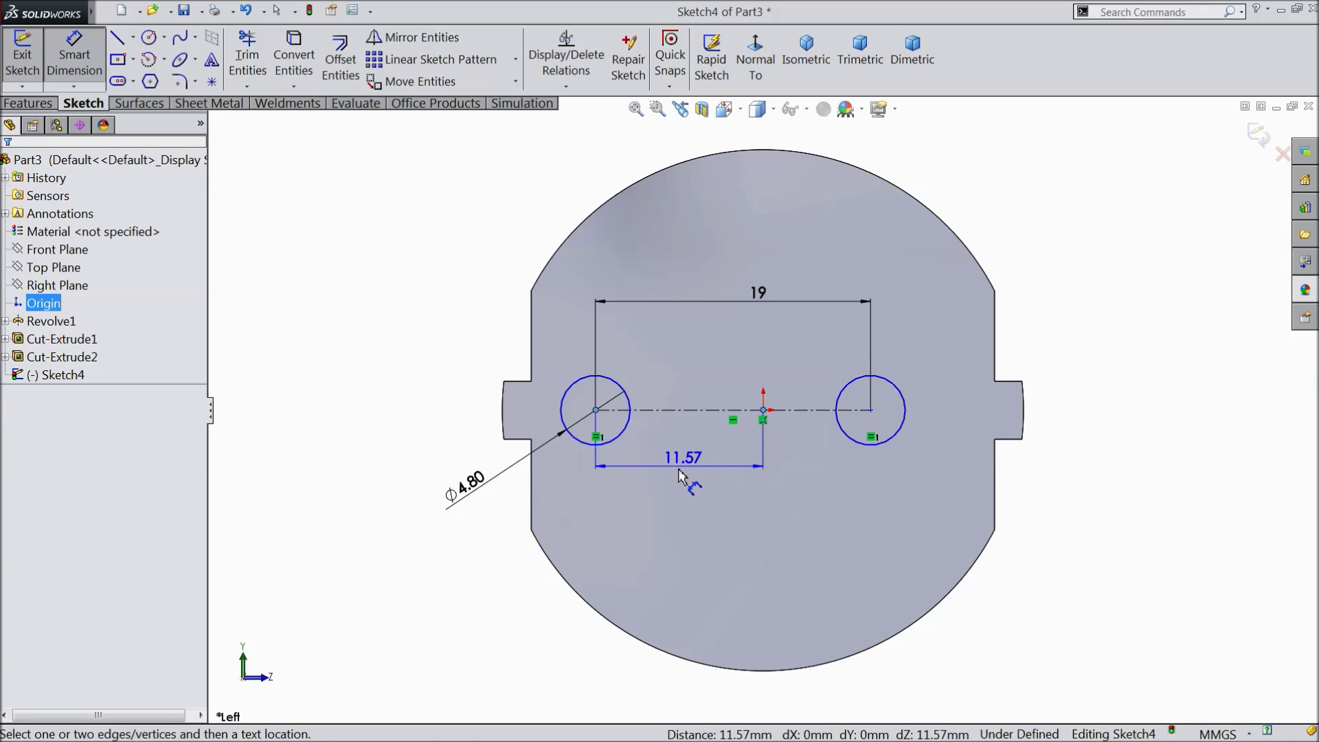
{"action": "left_click", "coordinate": [680, 474]}
{"action": "type", "text": "9."}
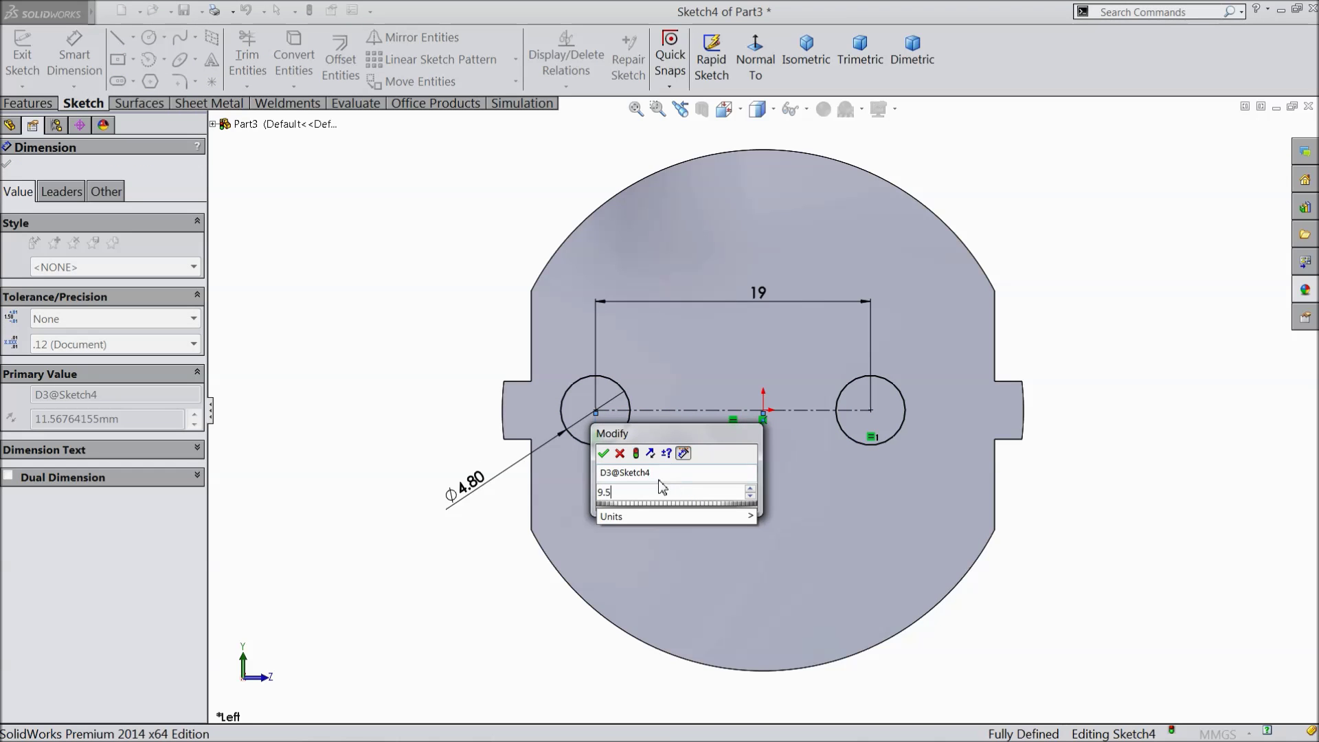
{"action": "type", "text": "5"}
{"action": "left_click", "coordinate": [603, 453]}
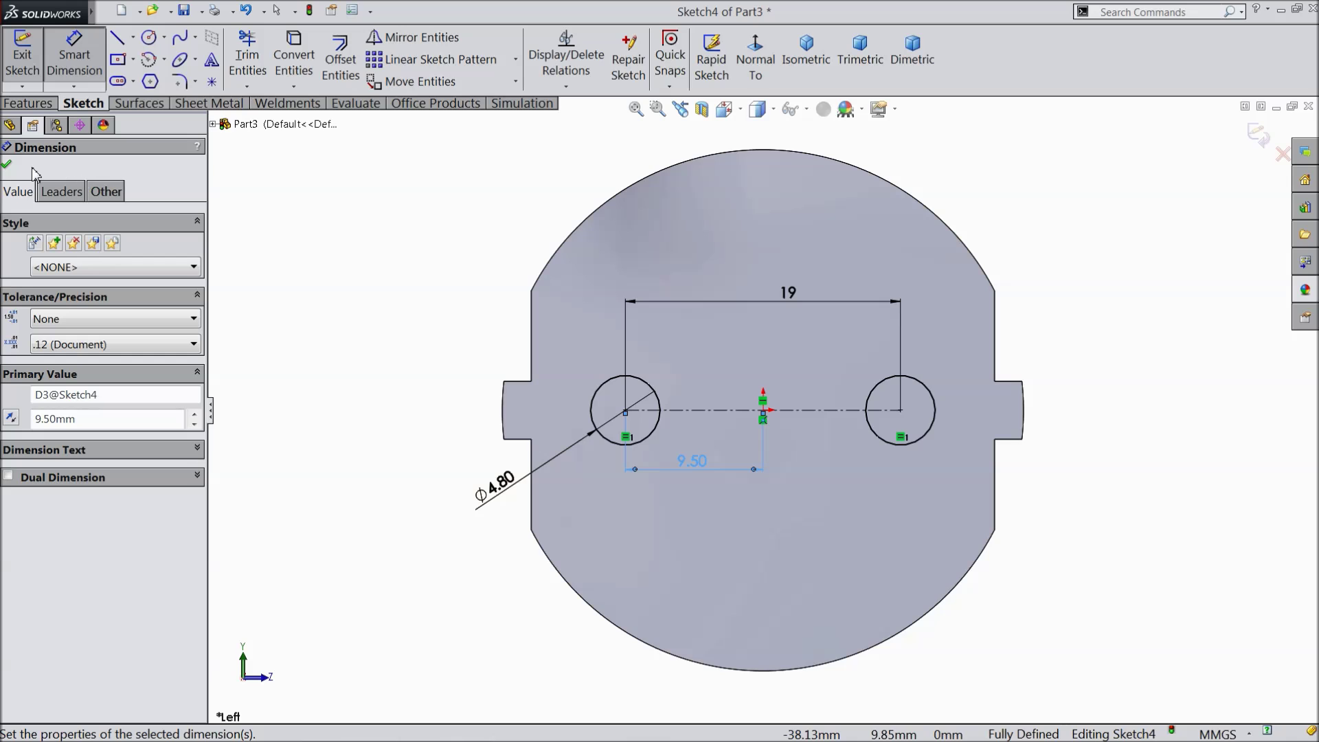
{"action": "left_click", "coordinate": [7, 166]}
Set up a blind boss extrusion of the two pin circles outward from the end face with a 20 mm depth
{"action": "left_click", "coordinate": [52, 101]}
{"action": "left_click", "coordinate": [40, 69]}
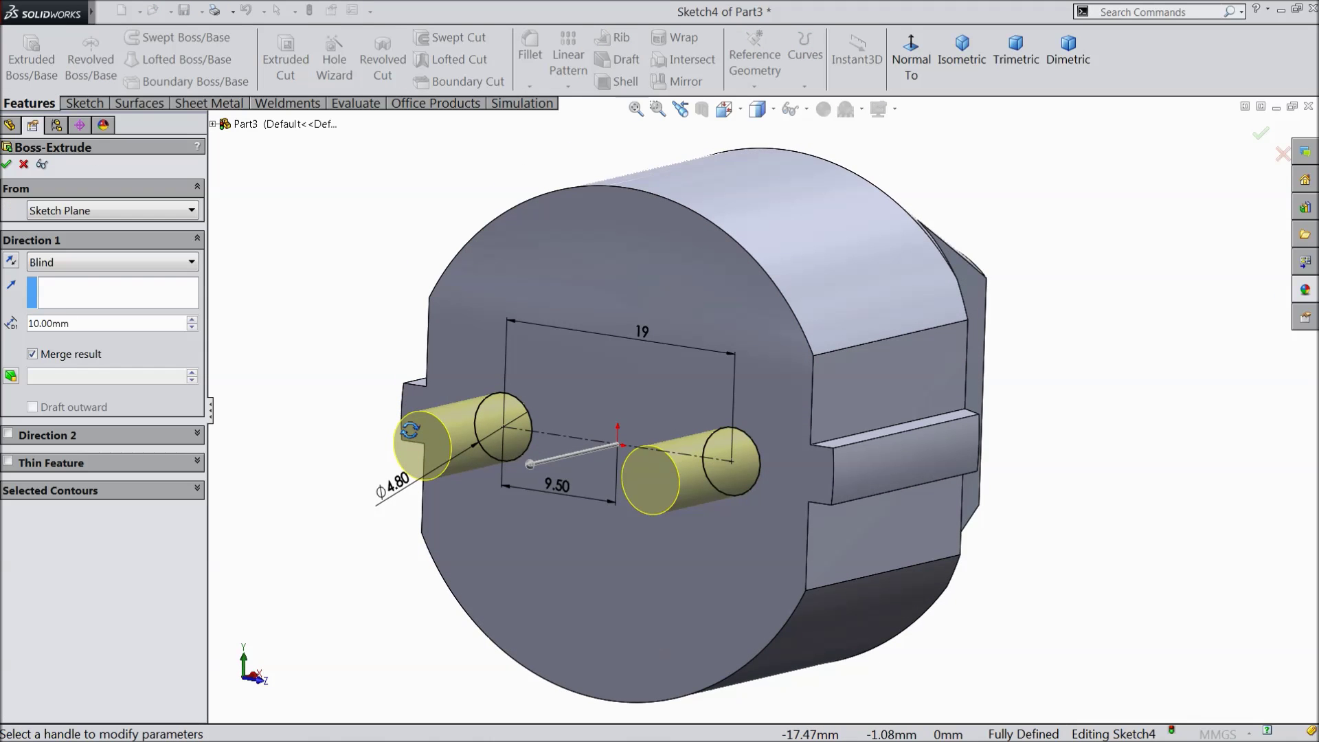
{"action": "scroll", "coordinate": [330, 362], "scroll_direction": "down", "scroll_amount": 3}
{"action": "middle_click_drag", "start_coordinate": [371, 357], "coordinate": [372, 389]}
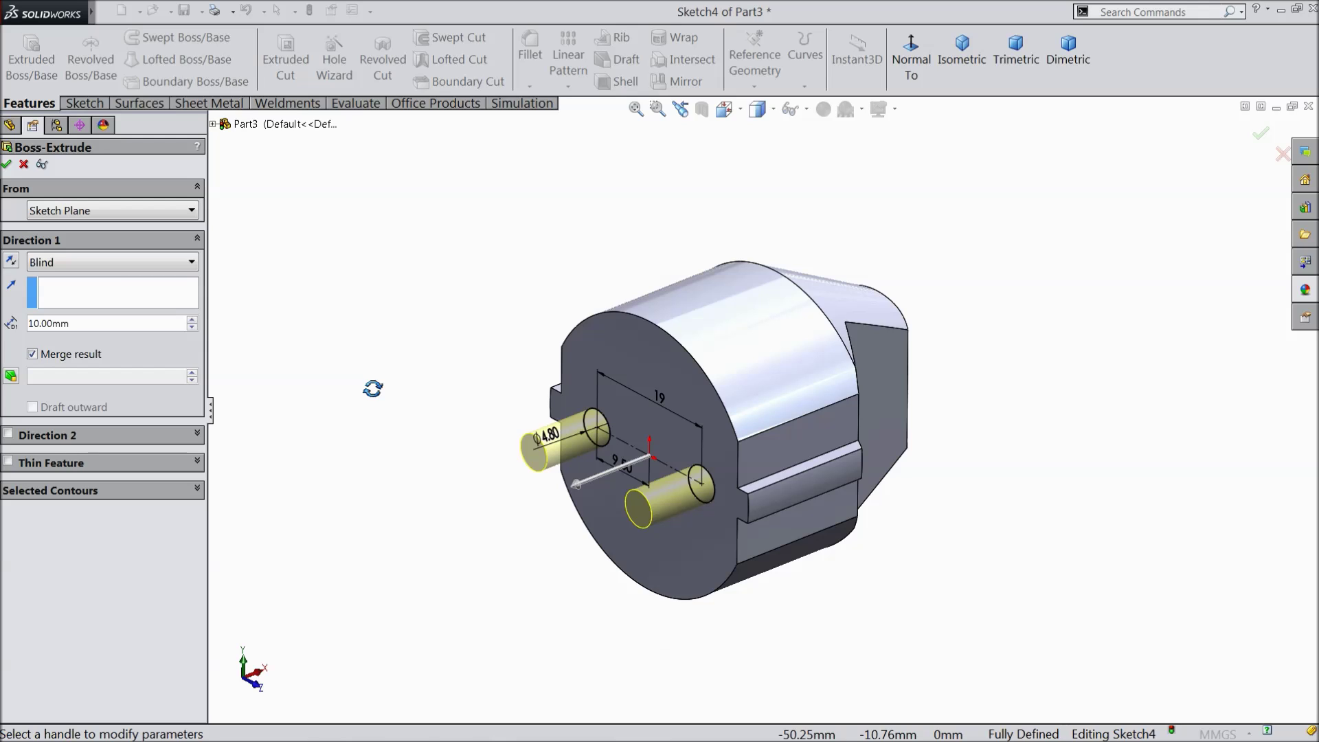
{"action": "middle_click_drag", "start_coordinate": [372, 389], "coordinate": [373, 394]}
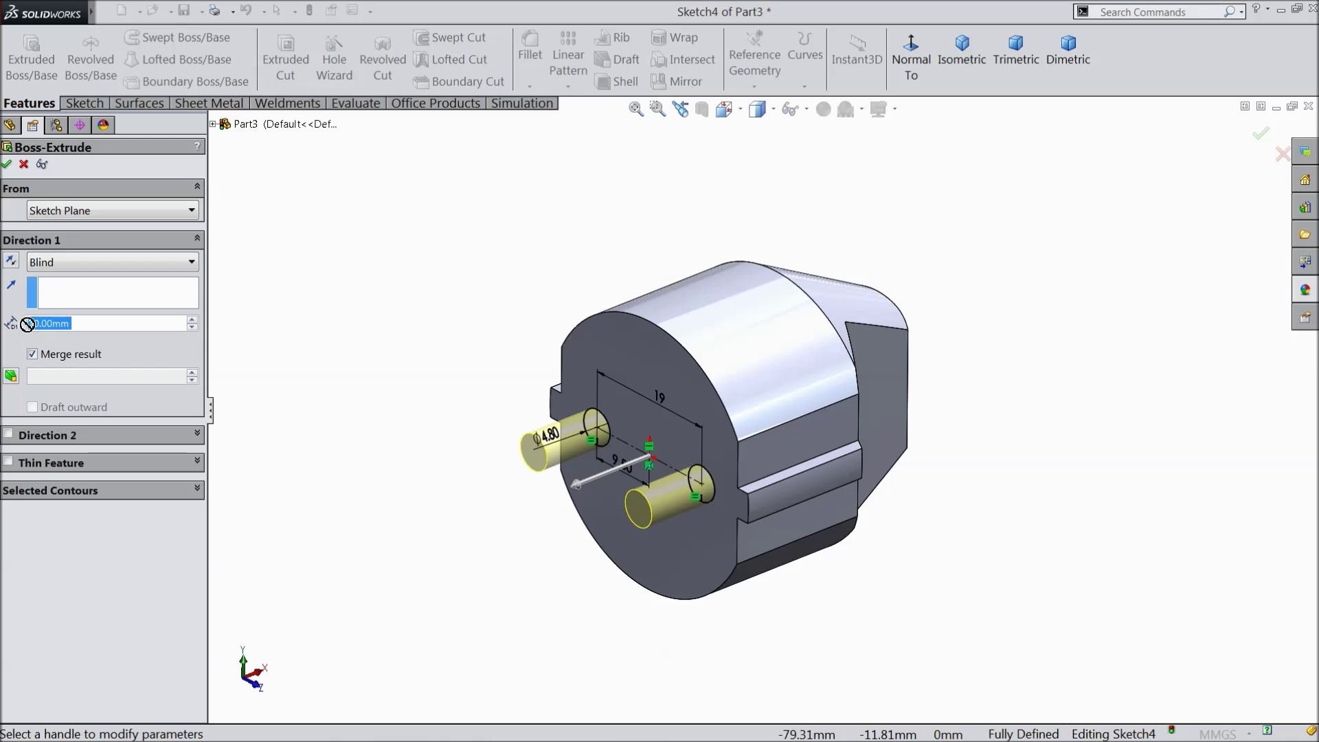
{"action": "type", "text": "20"}
{"action": "key", "text": "Return"}
{"action": "mouse_move", "coordinate": [378, 323]}
{"action": "middle_mouse_down"}
{"action": "mouse_move", "coordinate": [365, 473]}
{"action": "mouse_move", "coordinate": [383, 382]}
{"action": "middle_mouse_up"}
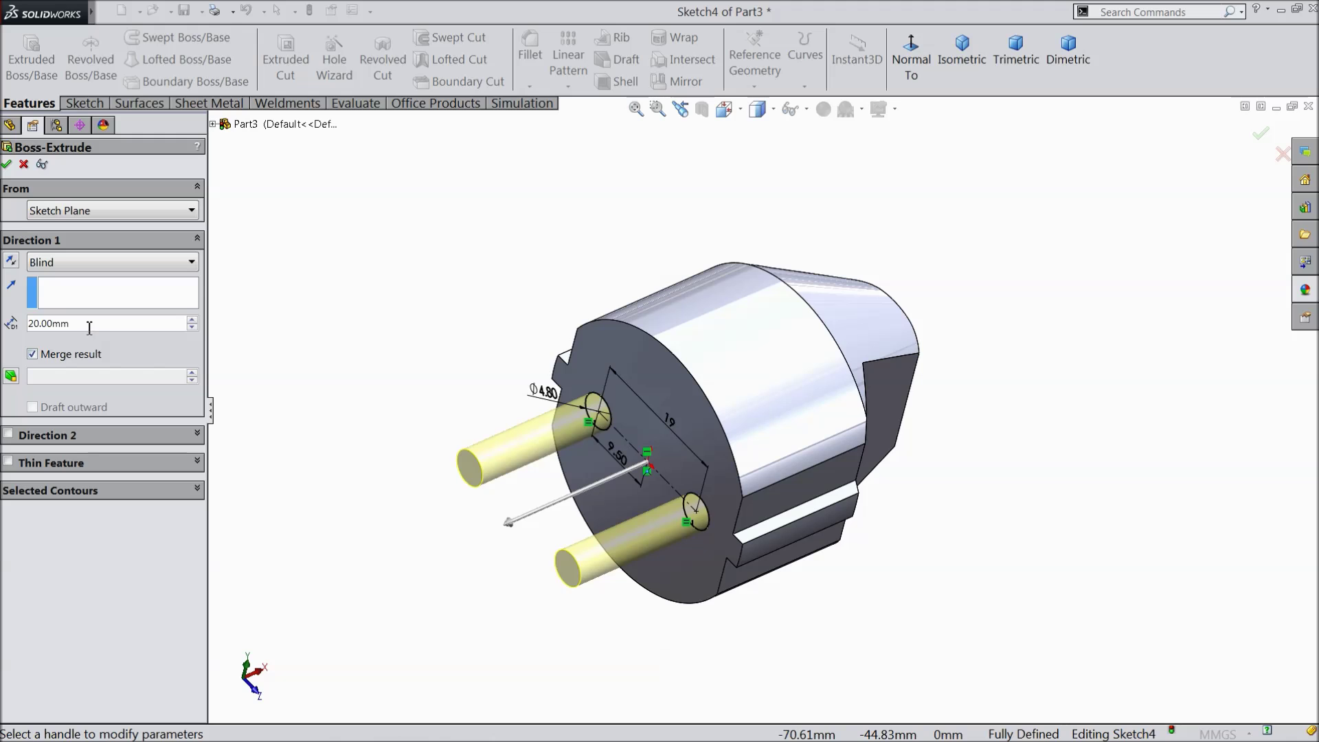
Set the pin extrusion depth to 15 mm and complete the boss
{"action": "type", "text": "15"}
{"action": "key", "text": "Return"}
{"action": "mouse_move", "coordinate": [332, 298]}
{"action": "middle_mouse_down"}
{"action": "mouse_move", "coordinate": [379, 336]}
{"action": "mouse_move", "coordinate": [353, 321]}
{"action": "middle_mouse_up"}
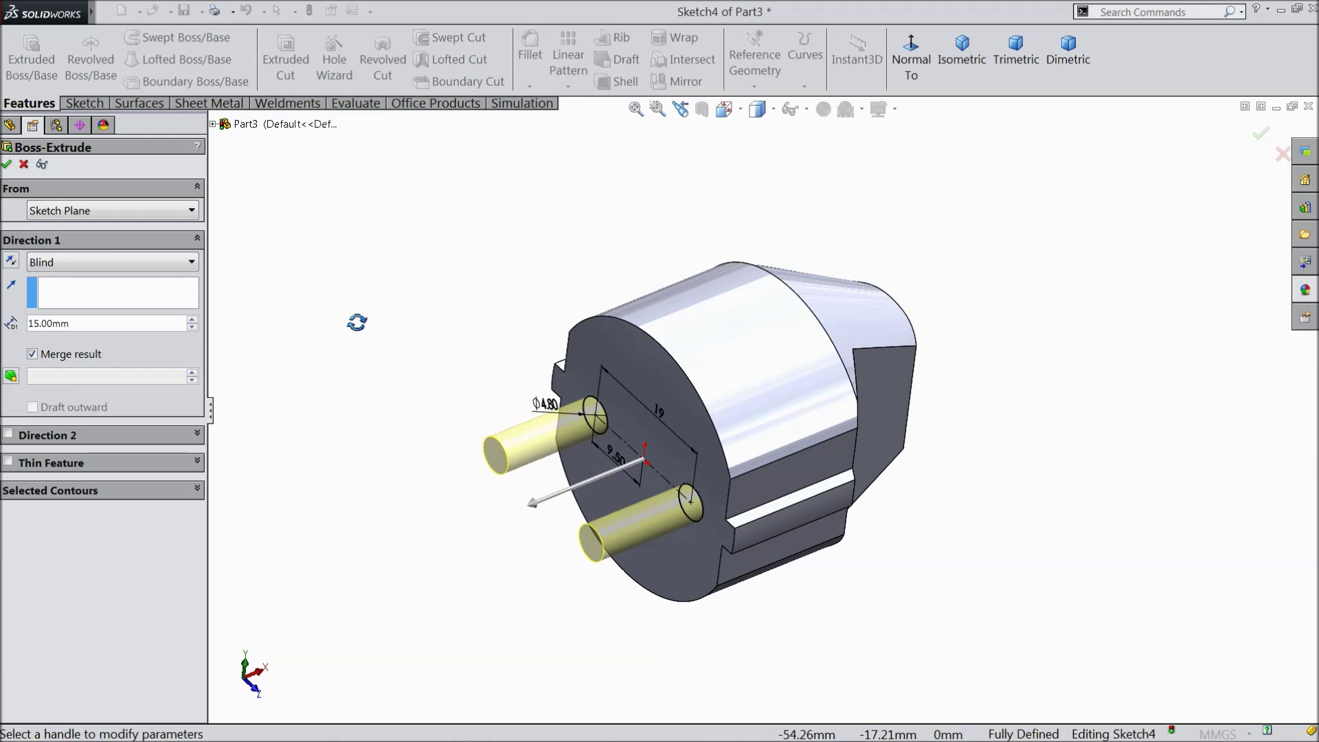
{"action": "left_click", "coordinate": [7, 165]}
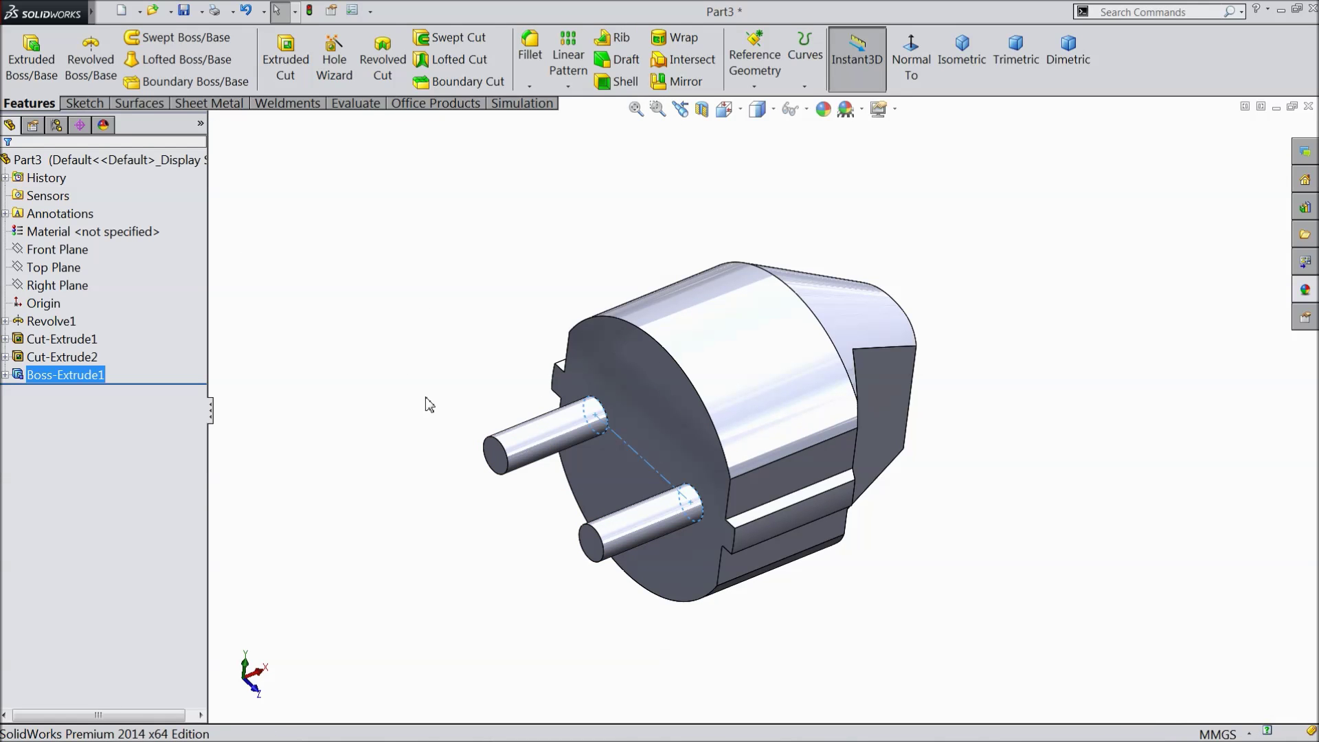
Apply the polished steel appearance to the extruded pins
{"action": "left_click", "coordinate": [1304, 289]}
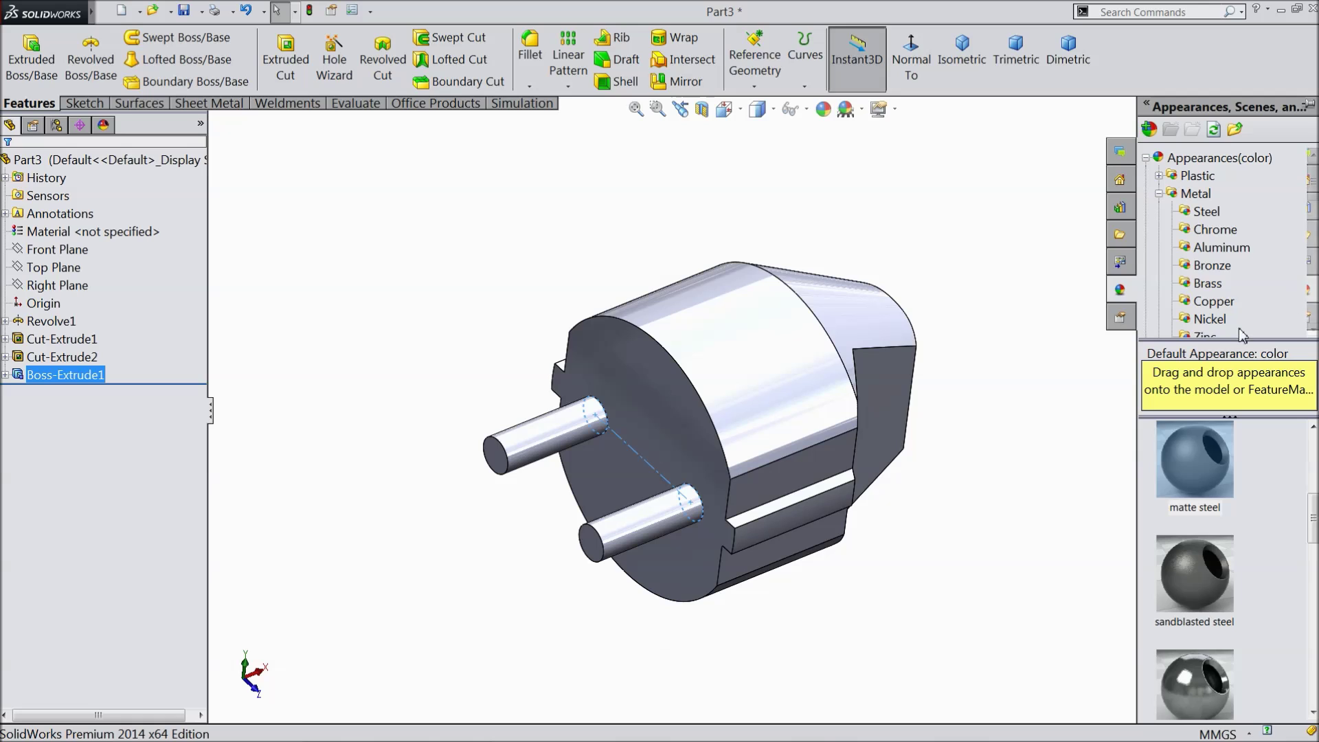
{"action": "left_click", "coordinate": [1204, 471]}
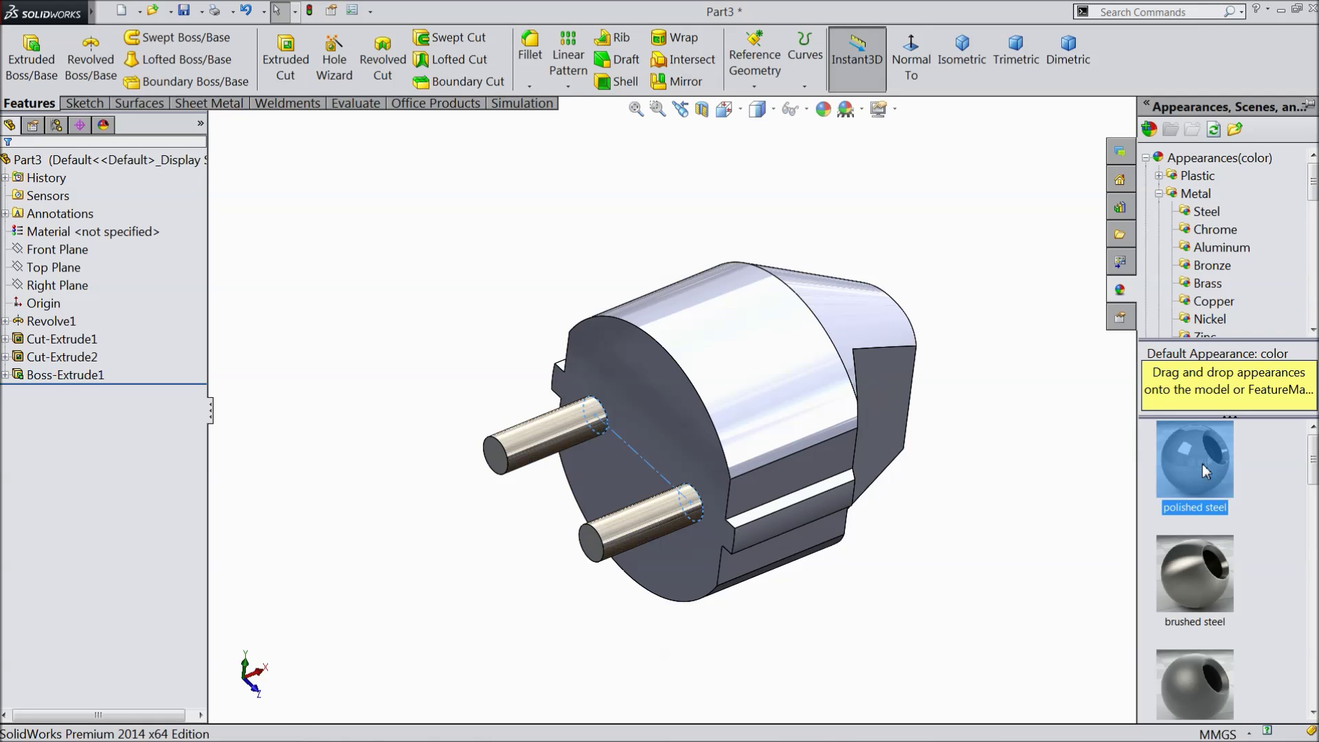
Round the end faces of both pins with a 2.35 mm constant-size fillet
{"action": "scroll", "coordinate": [634, 494], "scroll_direction": "down", "scroll_amount": 2}
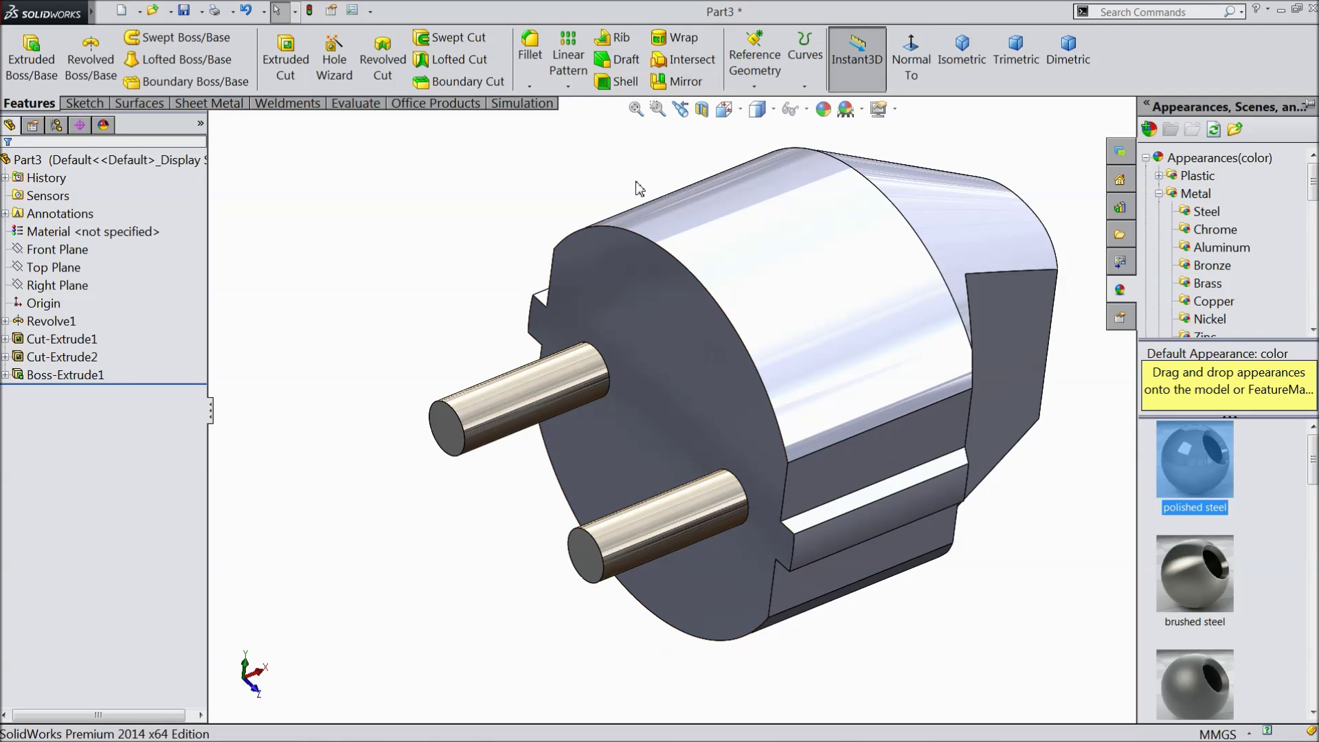
{"action": "left_click", "coordinate": [530, 46]}
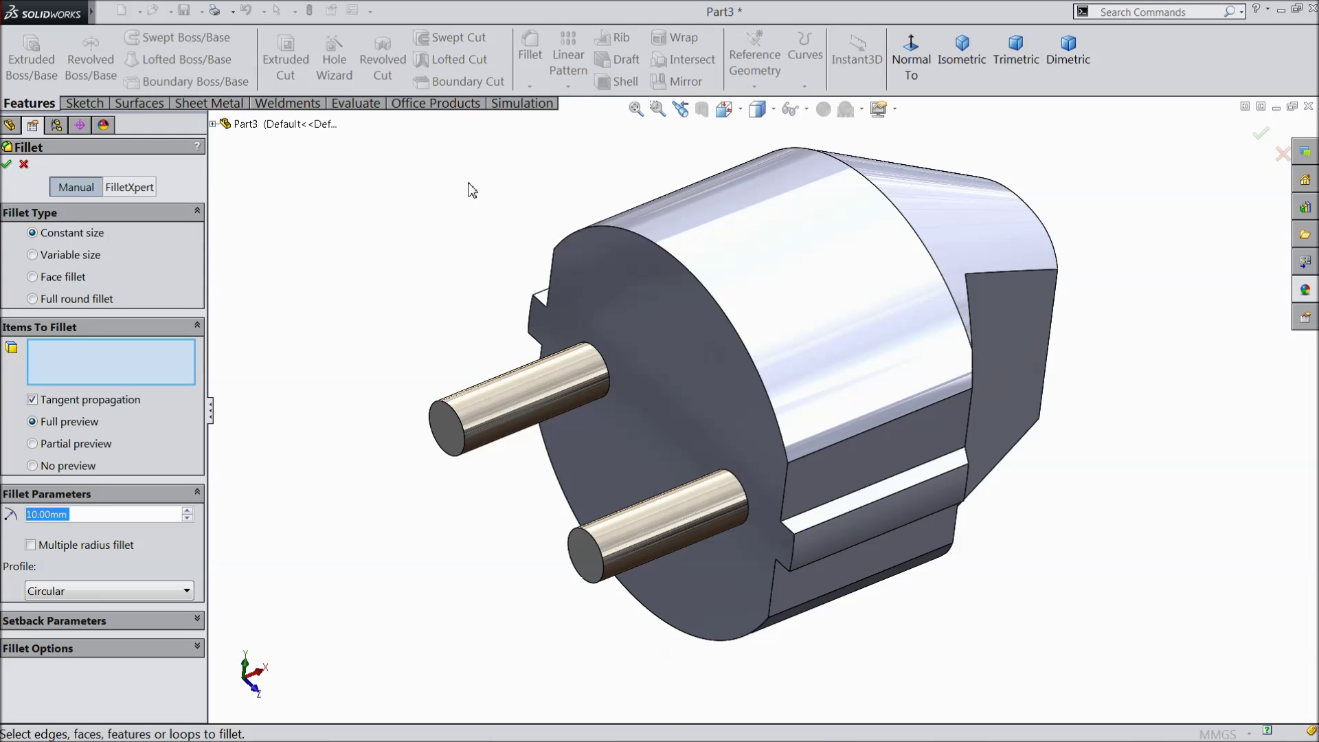
{"action": "type", "text": "2.35"}
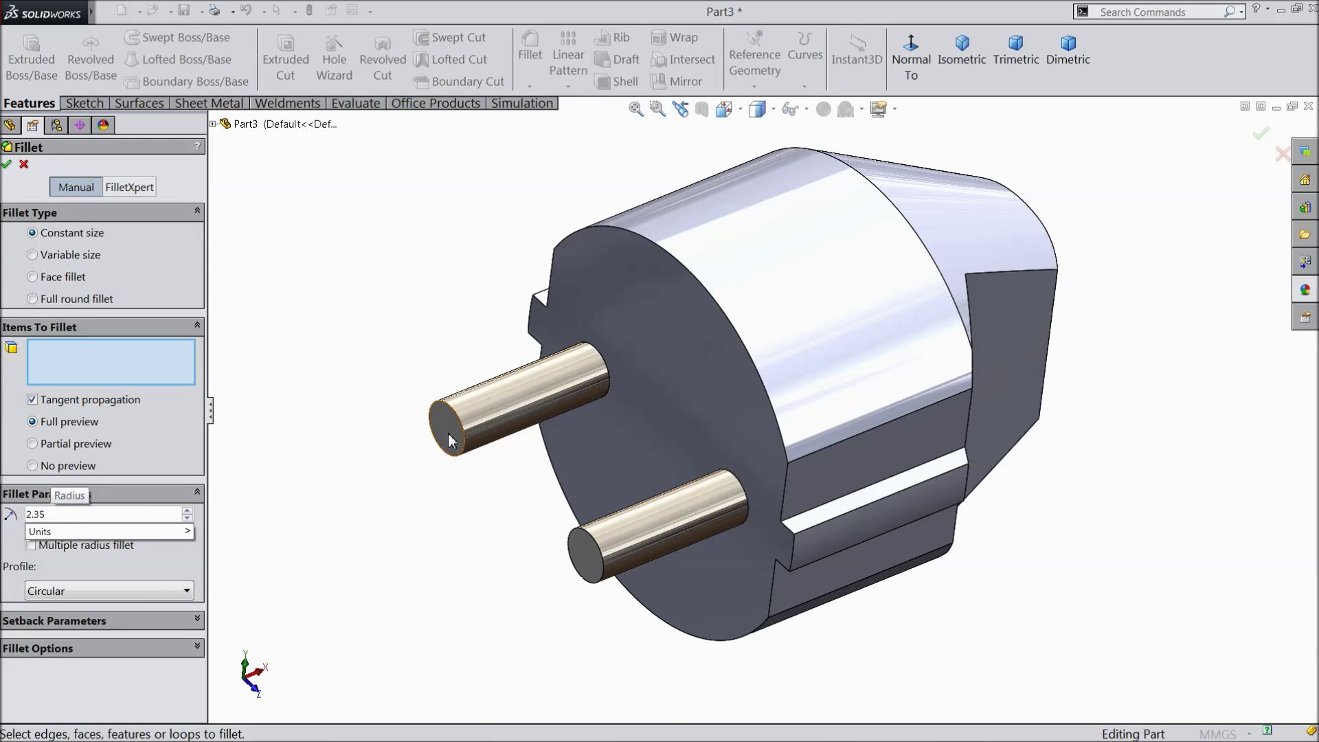
{"action": "left_click", "coordinate": [452, 441]}
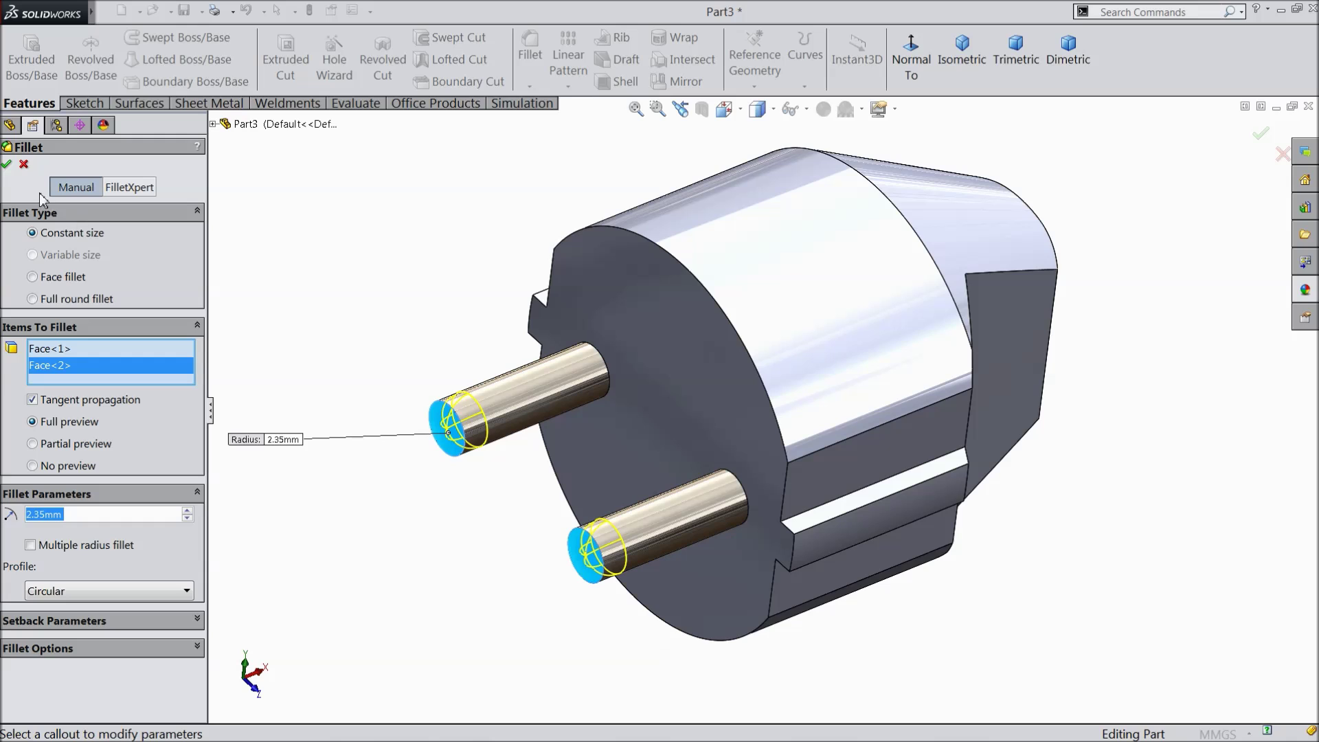
{"action": "left_click", "coordinate": [7, 165]}
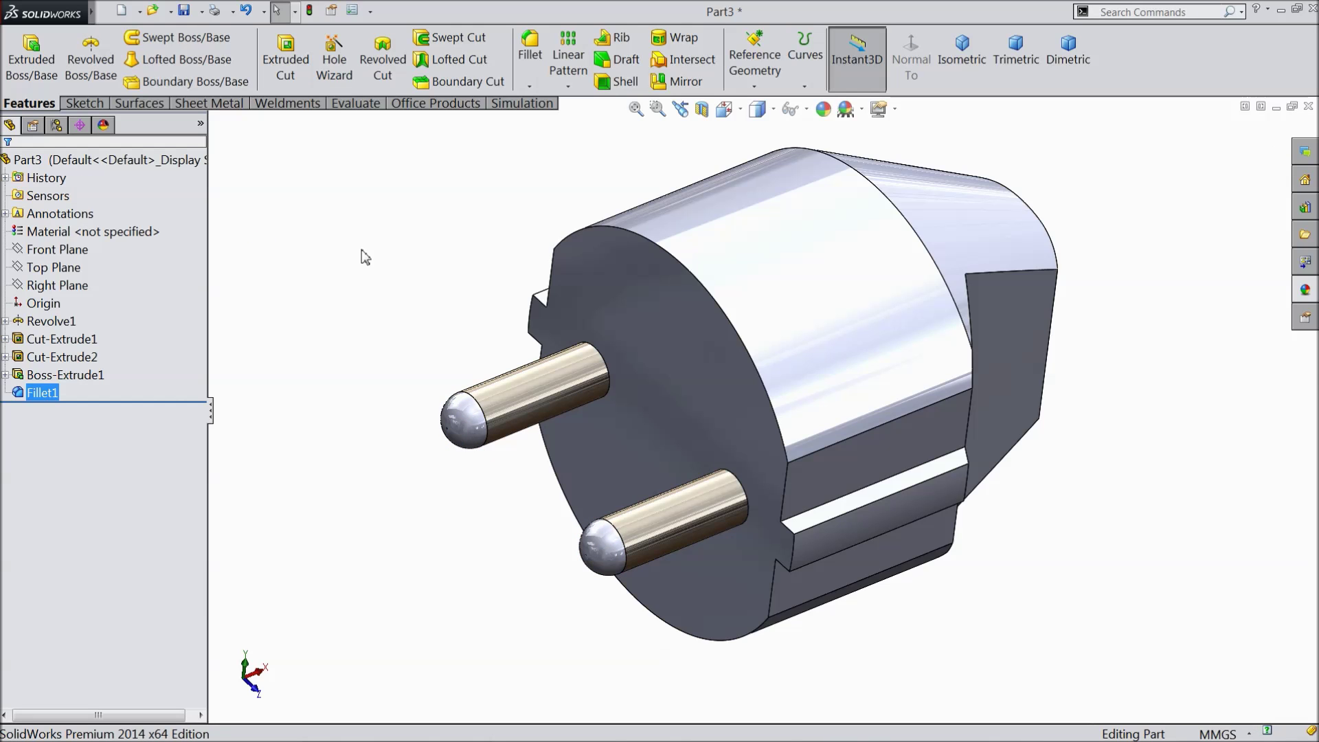
Apply the polished steel appearance to the rounded pin tips
{"action": "left_click", "coordinate": [1305, 290]}
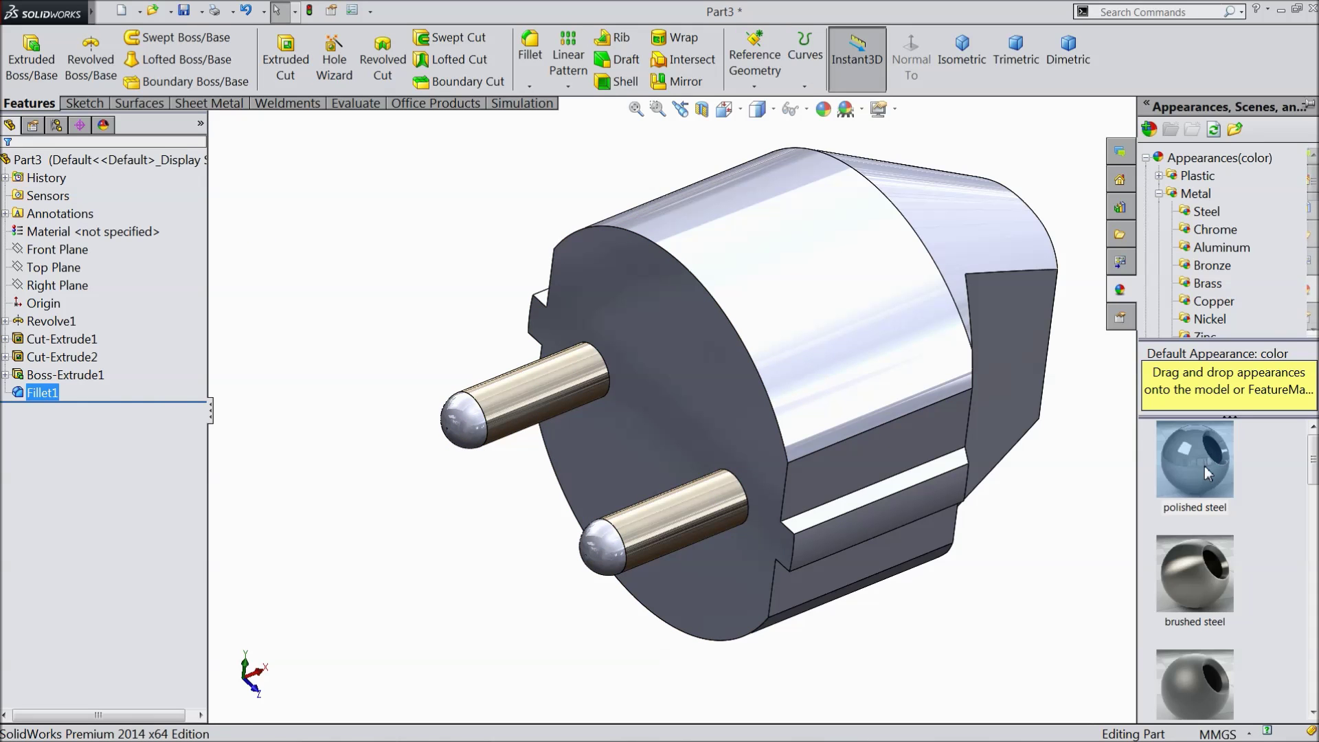
{"action": "left_click", "coordinate": [444, 265]}
Start a new sketch on the Top Plane and view it face-on
{"action": "mouse_move", "coordinate": [443, 265]}
{"action": "middle_mouse_down"}
{"action": "mouse_move", "coordinate": [465, 342]}
{"action": "mouse_move", "coordinate": [430, 282]}
{"action": "middle_mouse_up"}
{"action": "scroll", "coordinate": [433, 282], "scroll_direction": "up", "scroll_amount": 3}
{"action": "middle_click_drag", "start_coordinate": [477, 388], "coordinate": [444, 295]}
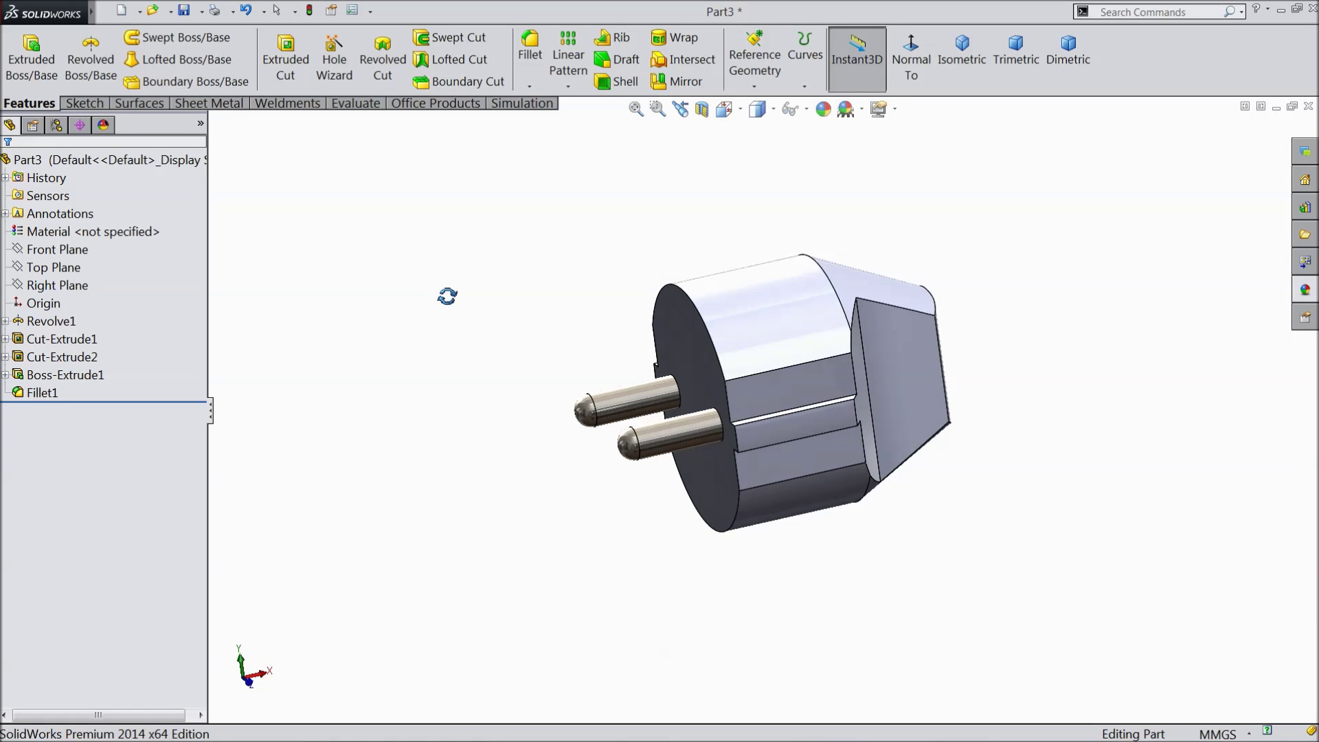
{"action": "left_click", "coordinate": [69, 269]}
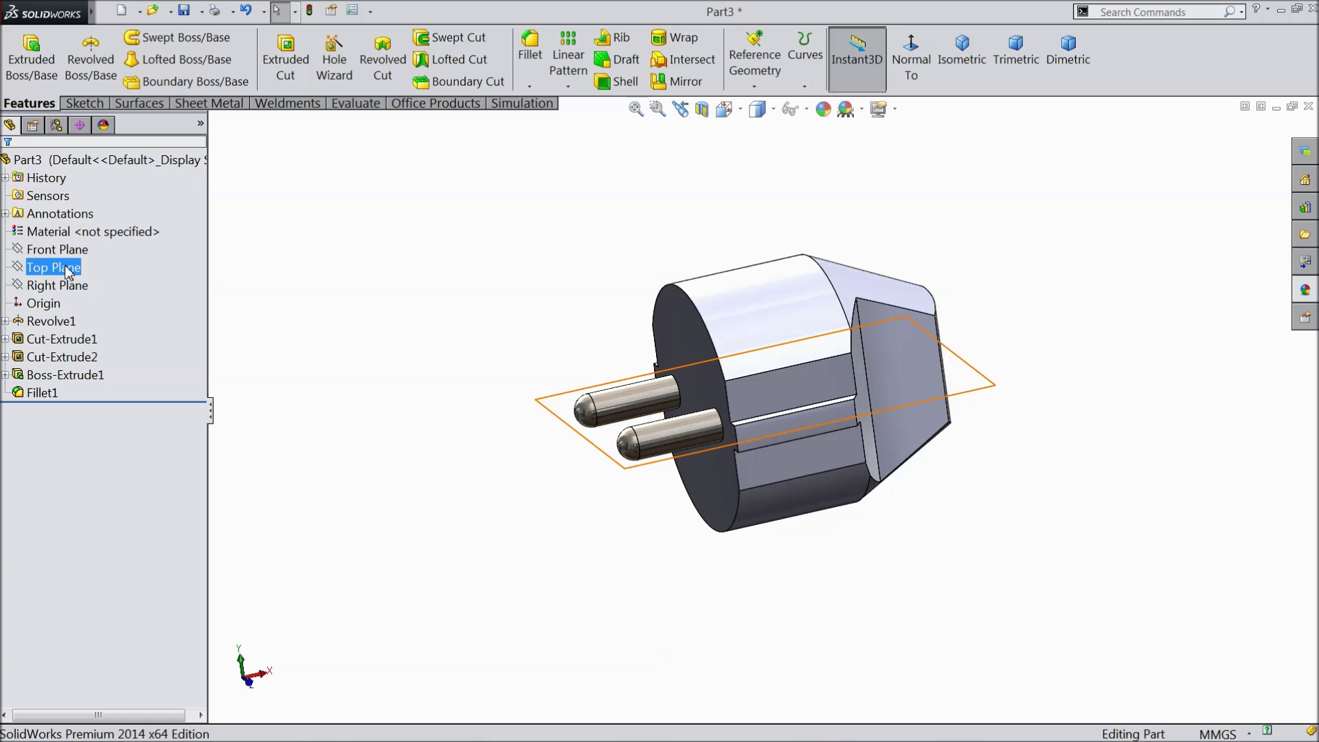
{"action": "left_click", "coordinate": [69, 249]}
{"action": "middle_click_drag", "start_coordinate": [410, 447], "coordinate": [240, 316]}
{"action": "left_click", "coordinate": [68, 269]}
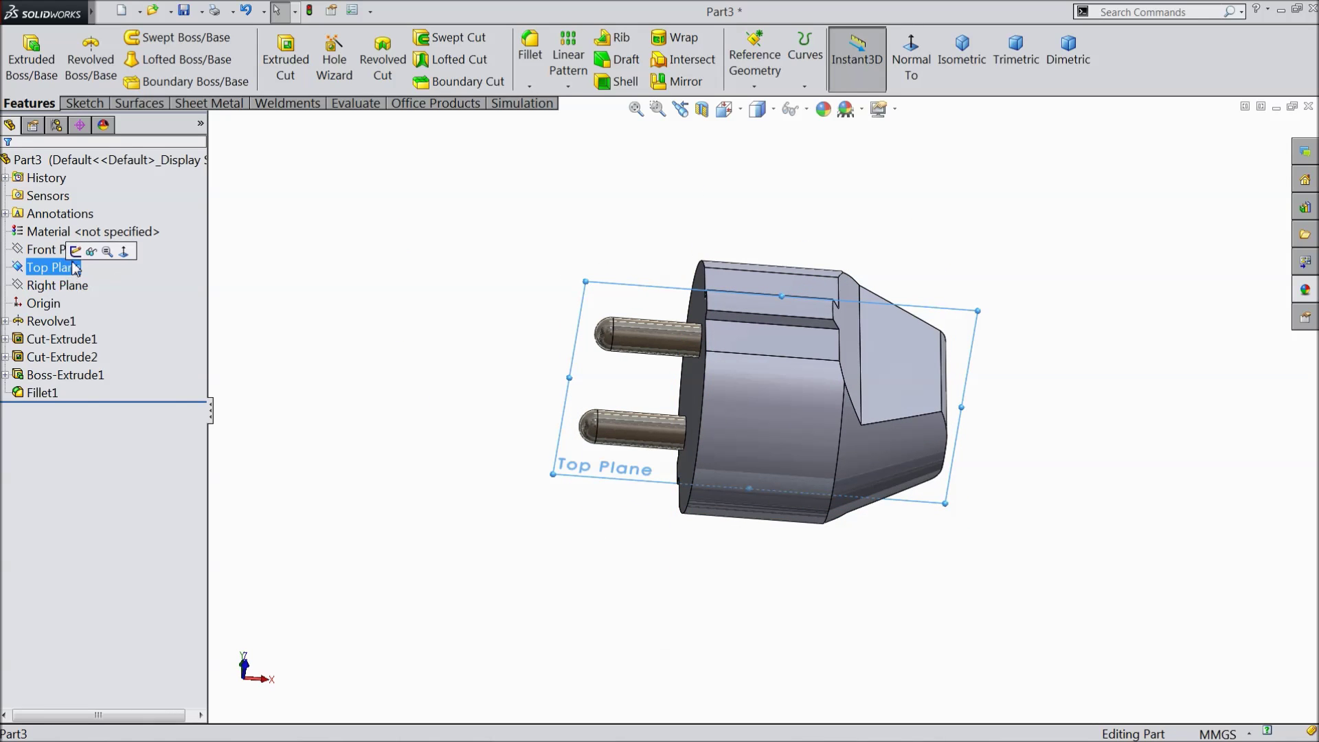
{"action": "left_click", "coordinate": [75, 251]}
{"action": "left_click", "coordinate": [911, 59]}
Sketch a closed four-line profile over the rear end of the plug's upper rib, with a slanted front edge about 2.2 mm long
{"action": "scroll", "coordinate": [948, 315], "scroll_direction": "up", "scroll_amount": 2}
{"action": "scroll", "coordinate": [948, 315], "scroll_direction": "down", "scroll_amount": 4}
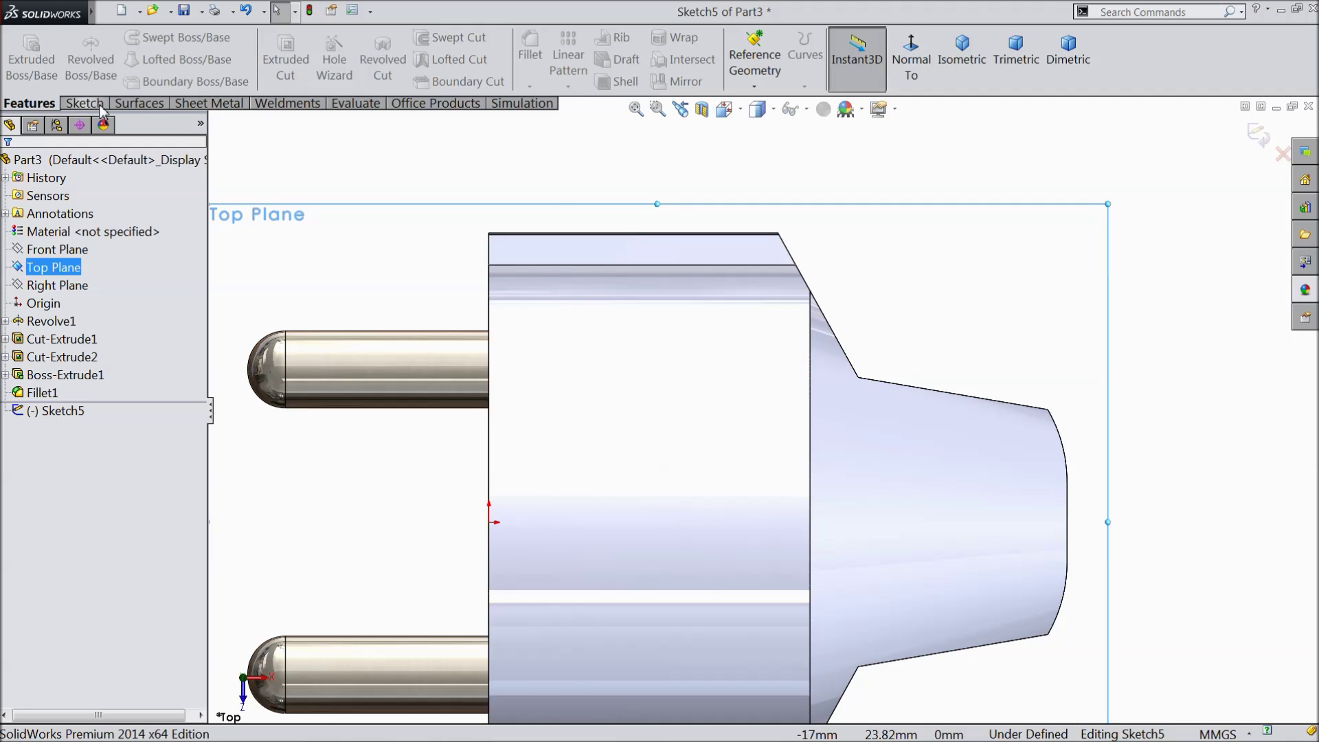
{"action": "left_click", "coordinate": [83, 103]}
{"action": "scroll", "coordinate": [887, 289], "scroll_direction": "down", "scroll_amount": 3}
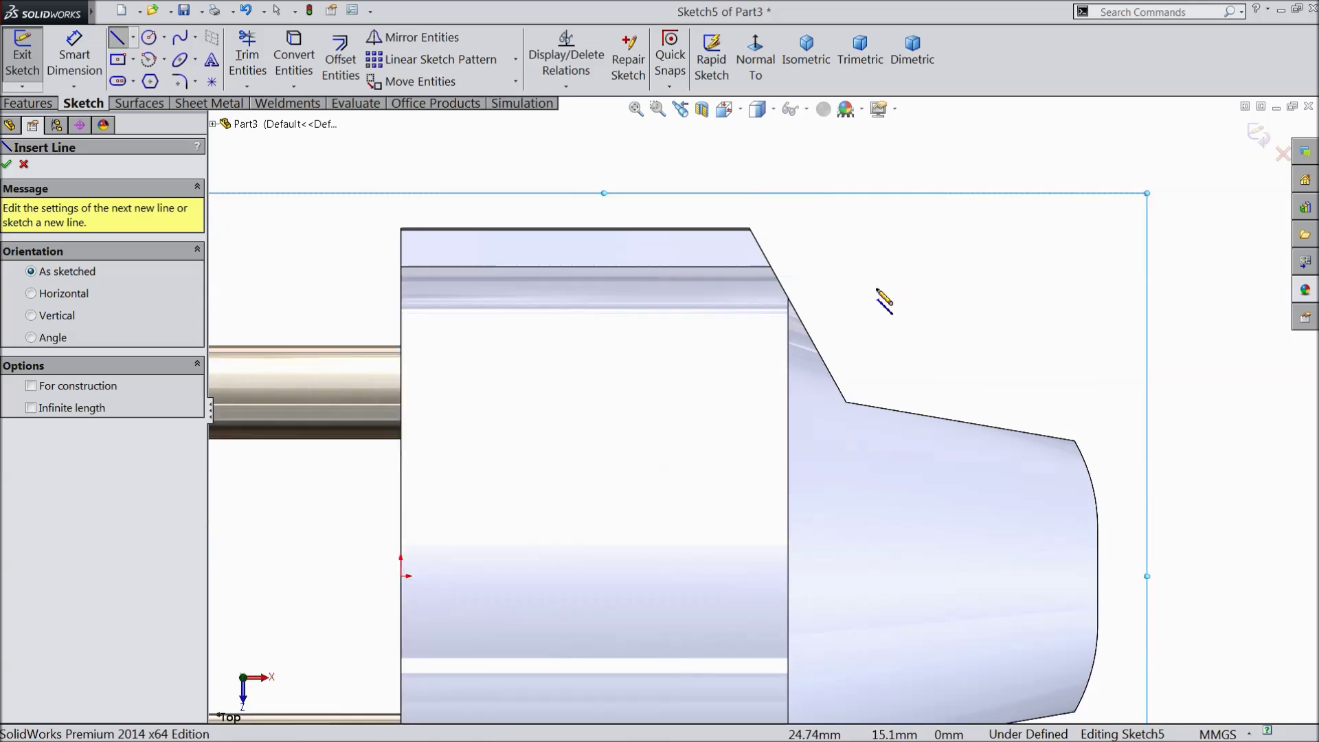
{"action": "left_click", "coordinate": [506, 222]}
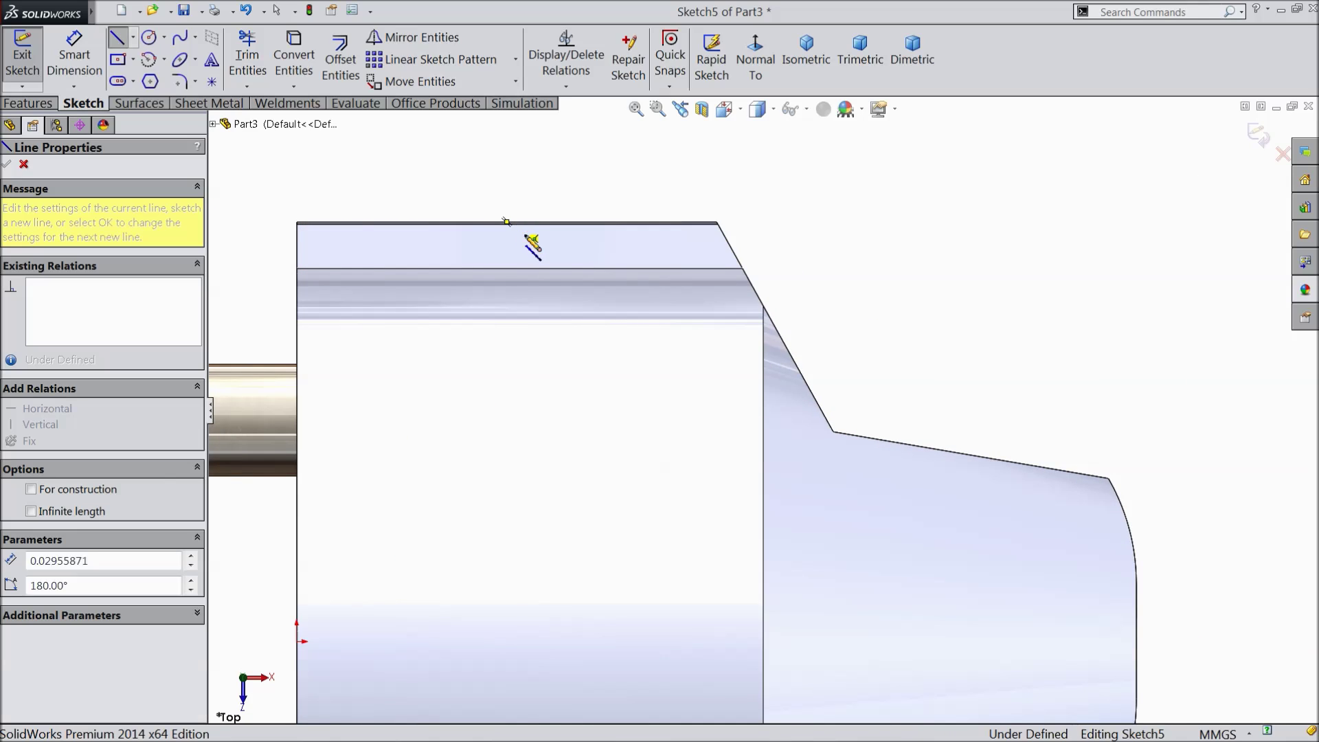
{"action": "left_click", "coordinate": [539, 268]}
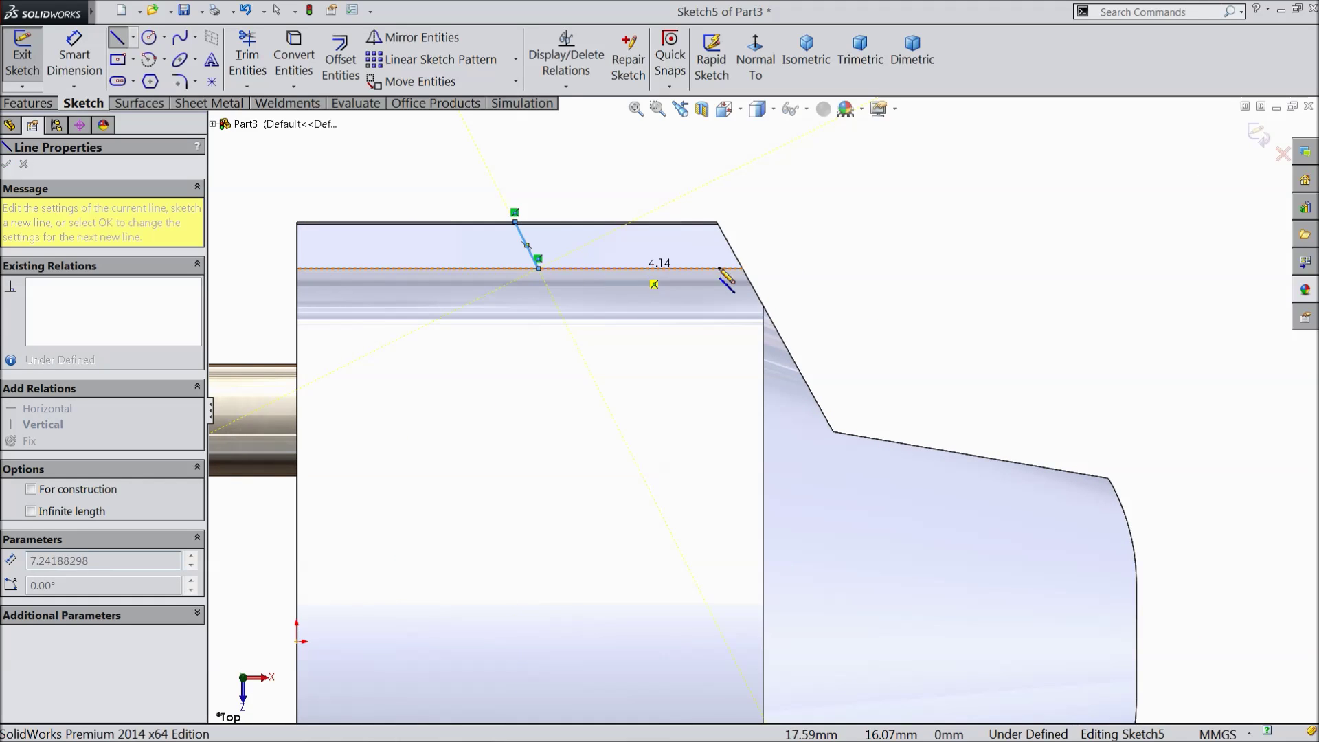
{"action": "left_click", "coordinate": [755, 268]}
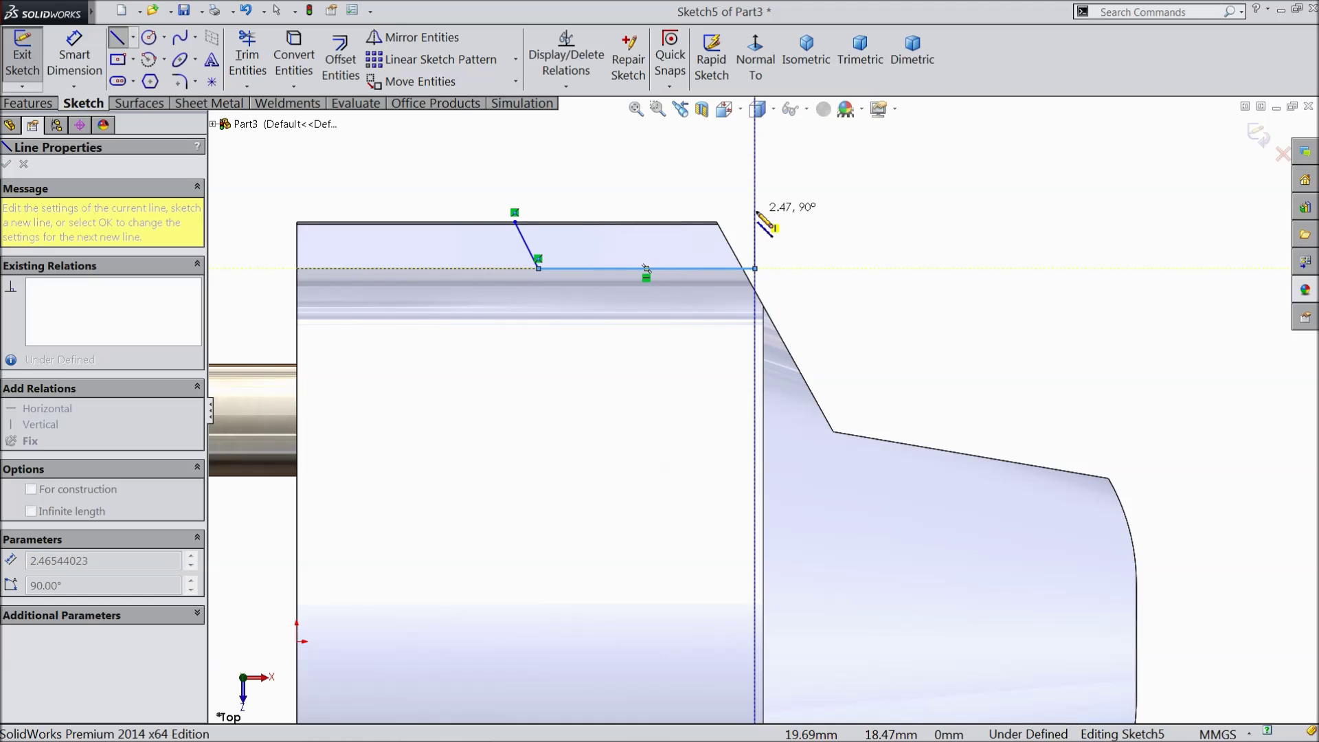
{"action": "left_click", "coordinate": [755, 222]}
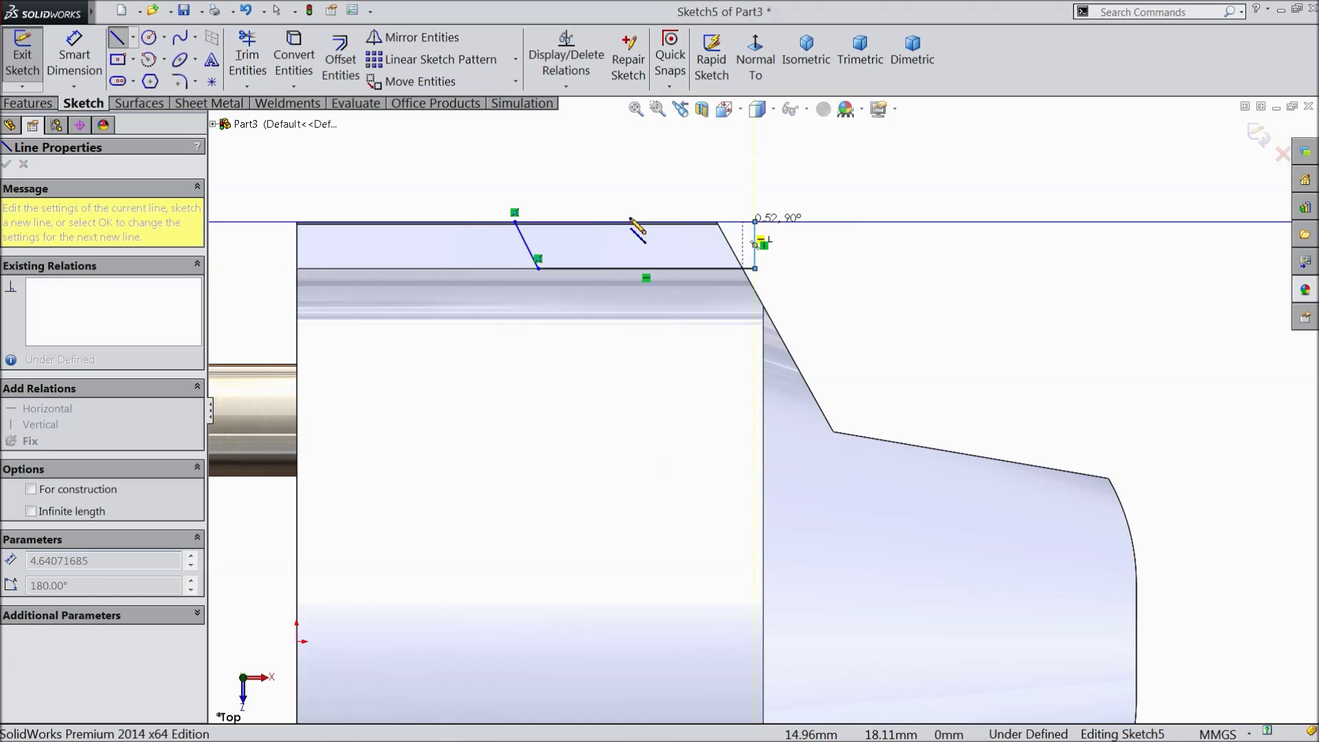
{"action": "left_click", "coordinate": [515, 222]}
{"action": "right_click", "coordinate": [529, 137]}
{"action": "left_click", "coordinate": [557, 187]}
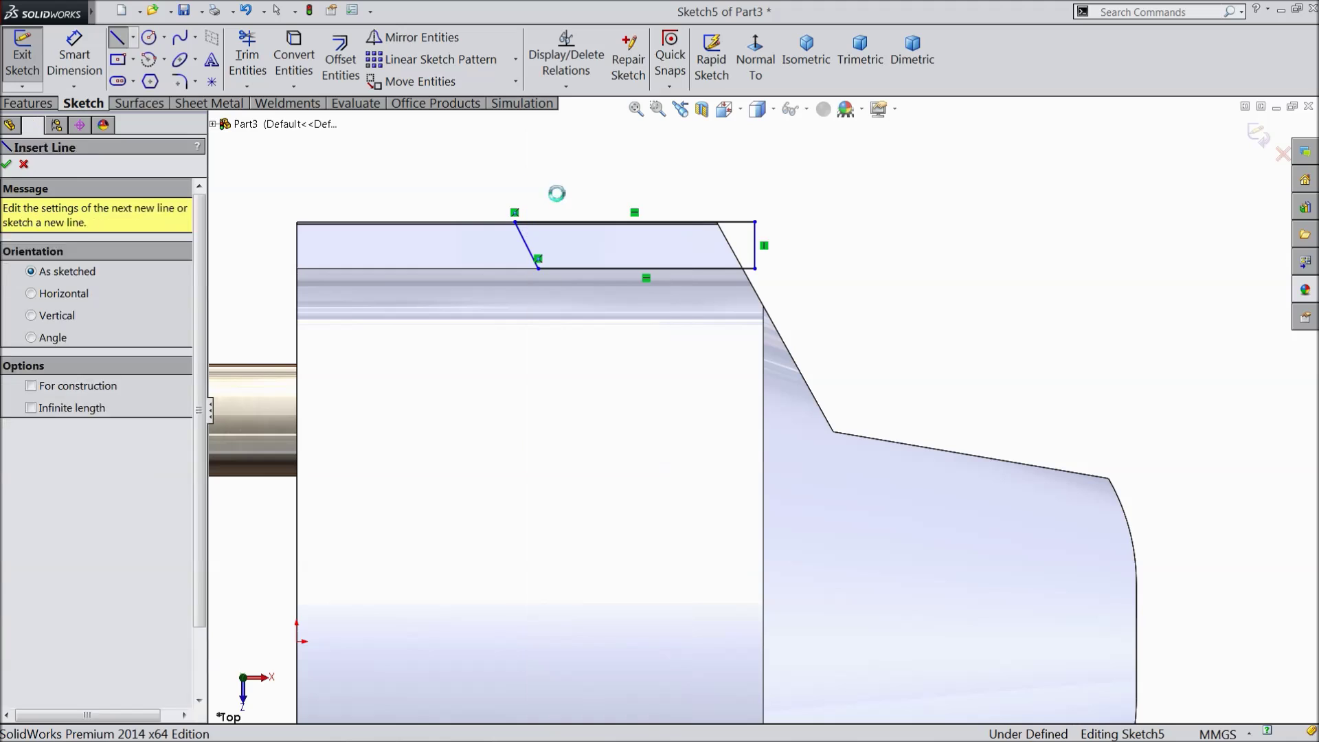
Dimension the angle between the profile's slanted edge and the rib's base line as 45 degrees
{"action": "left_click", "coordinate": [77, 51]}
{"action": "scroll", "coordinate": [542, 268], "scroll_direction": "down", "scroll_amount": 3}
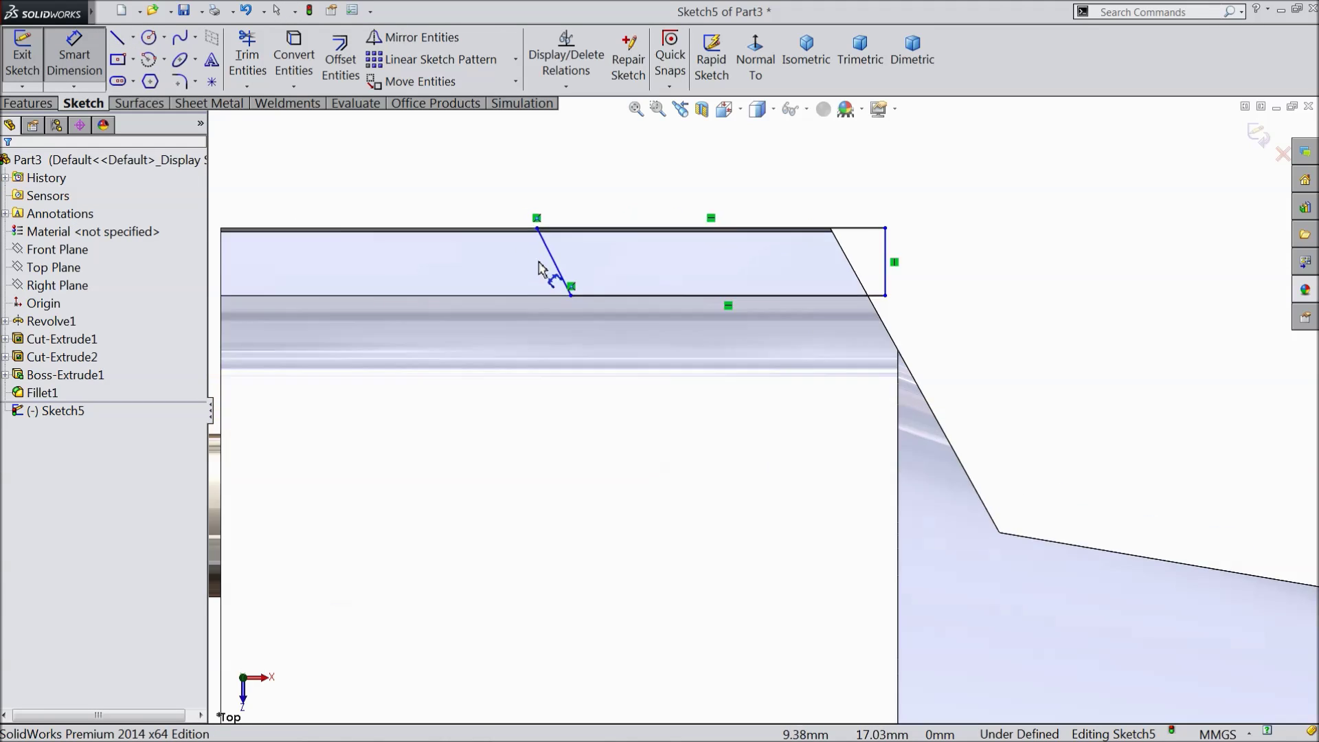
{"action": "left_click", "coordinate": [582, 292]}
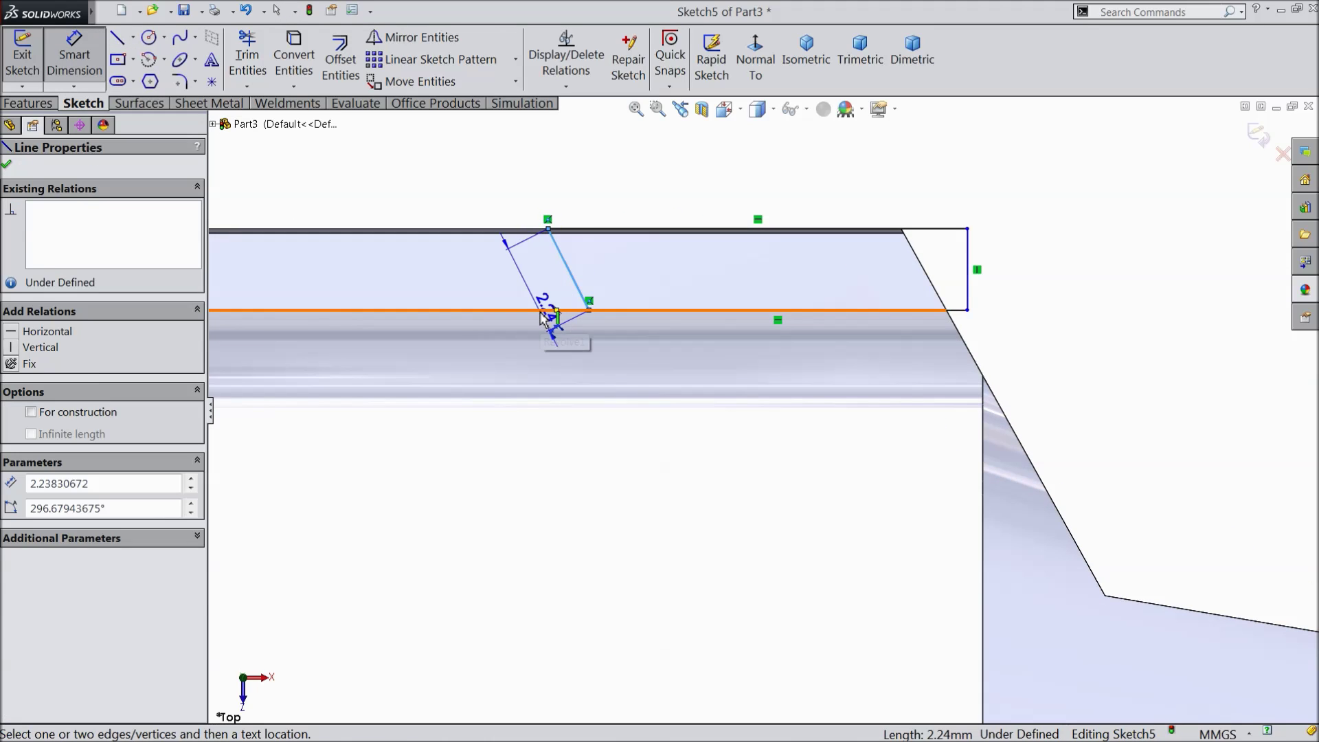
{"action": "left_click", "coordinate": [545, 317]}
{"action": "left_click", "coordinate": [539, 293]}
{"action": "type", "text": "4"}
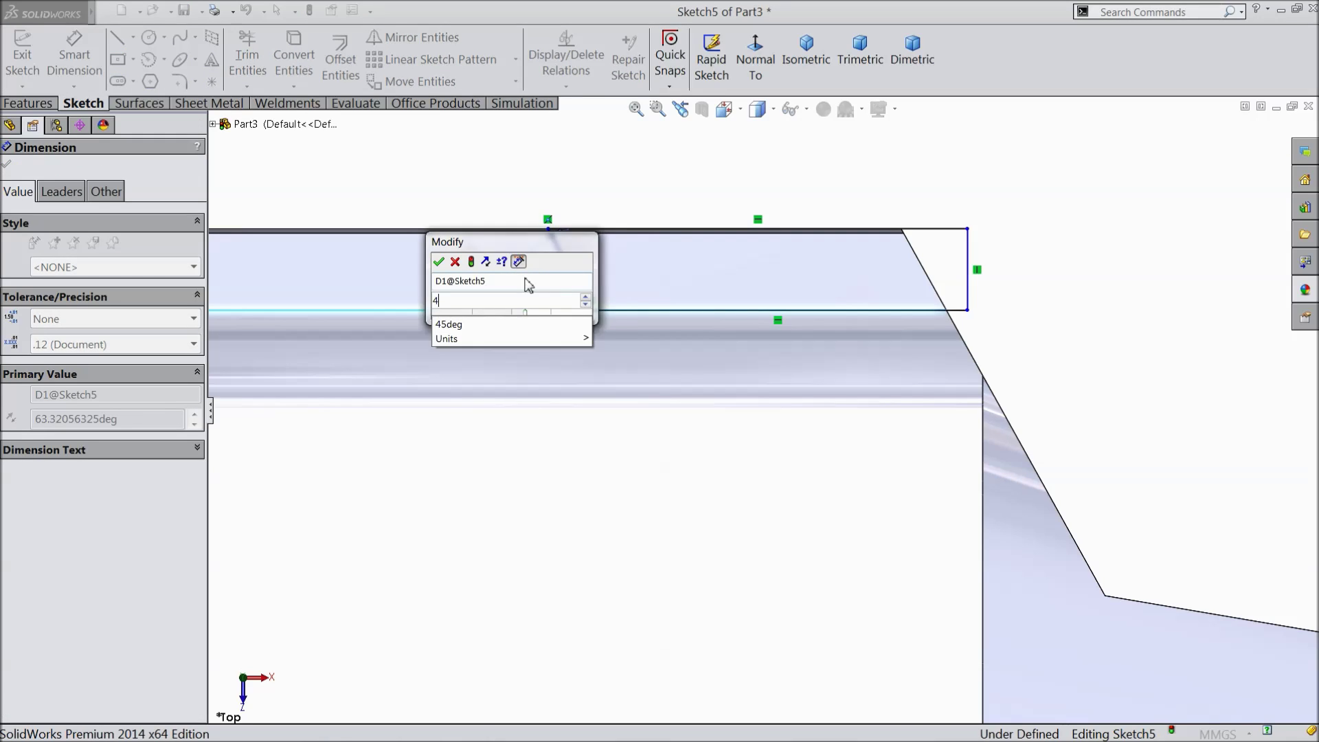
{"action": "type", "text": "5"}
{"action": "left_click", "coordinate": [438, 261]}
{"action": "scroll", "coordinate": [481, 274], "scroll_direction": "up", "scroll_amount": 2}
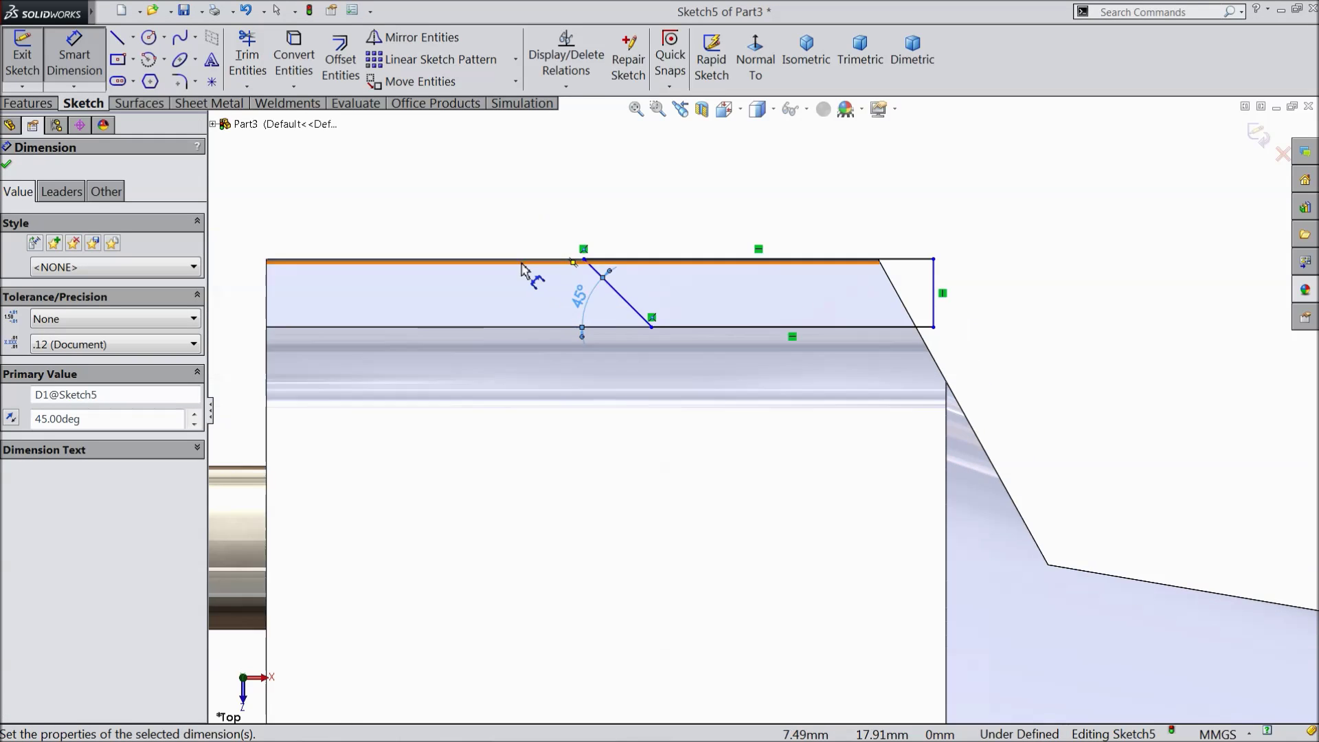
Dimension the distance from the plug's front face to the lower end of the slanted line as 10 mm
{"action": "left_click", "coordinate": [670, 342]}
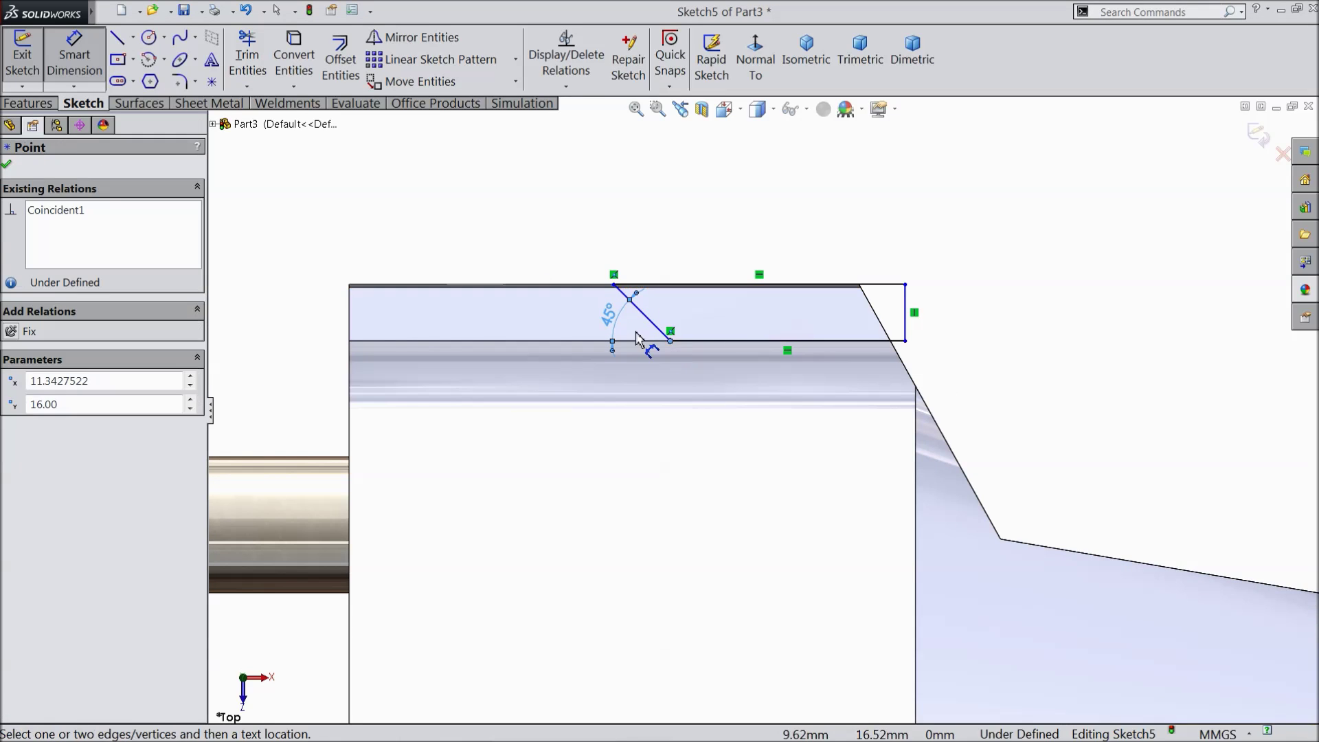
{"action": "left_click", "coordinate": [350, 322]}
{"action": "left_click", "coordinate": [442, 218]}
{"action": "type", "text": "10"}
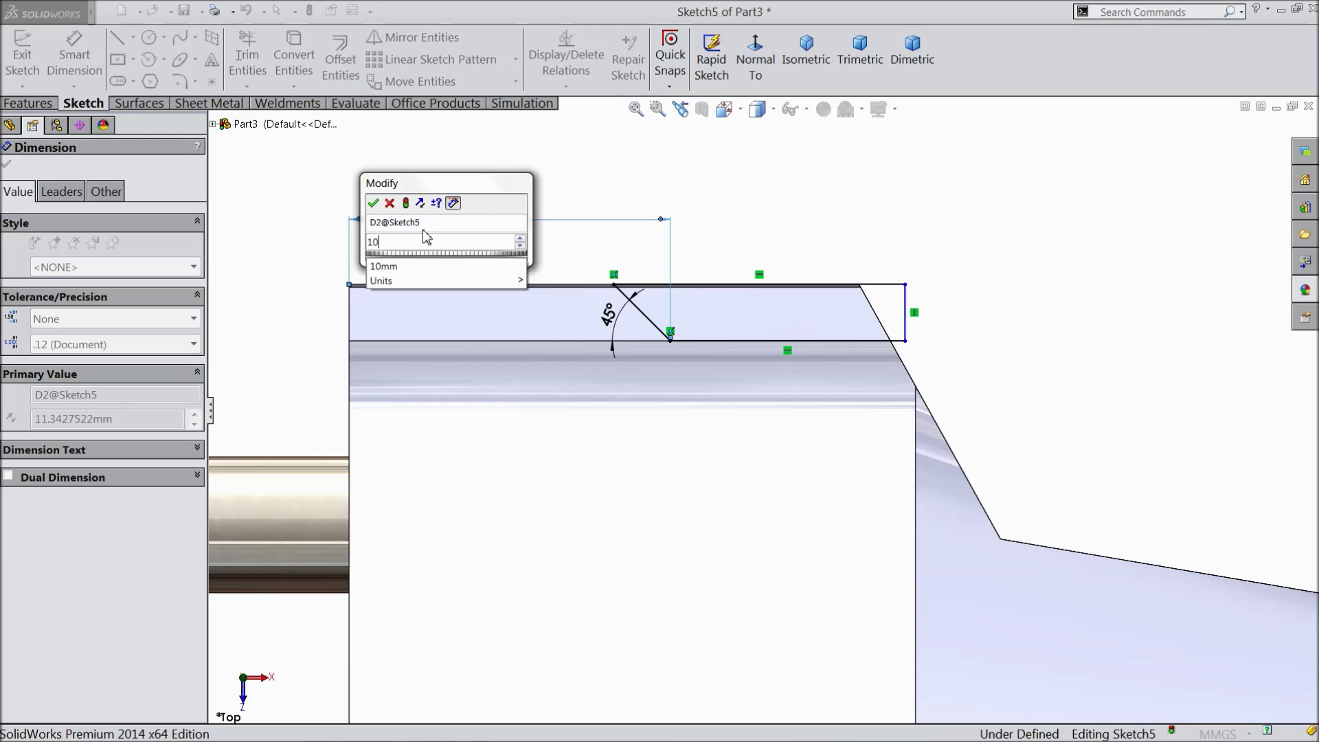
{"action": "left_click", "coordinate": [372, 204]}
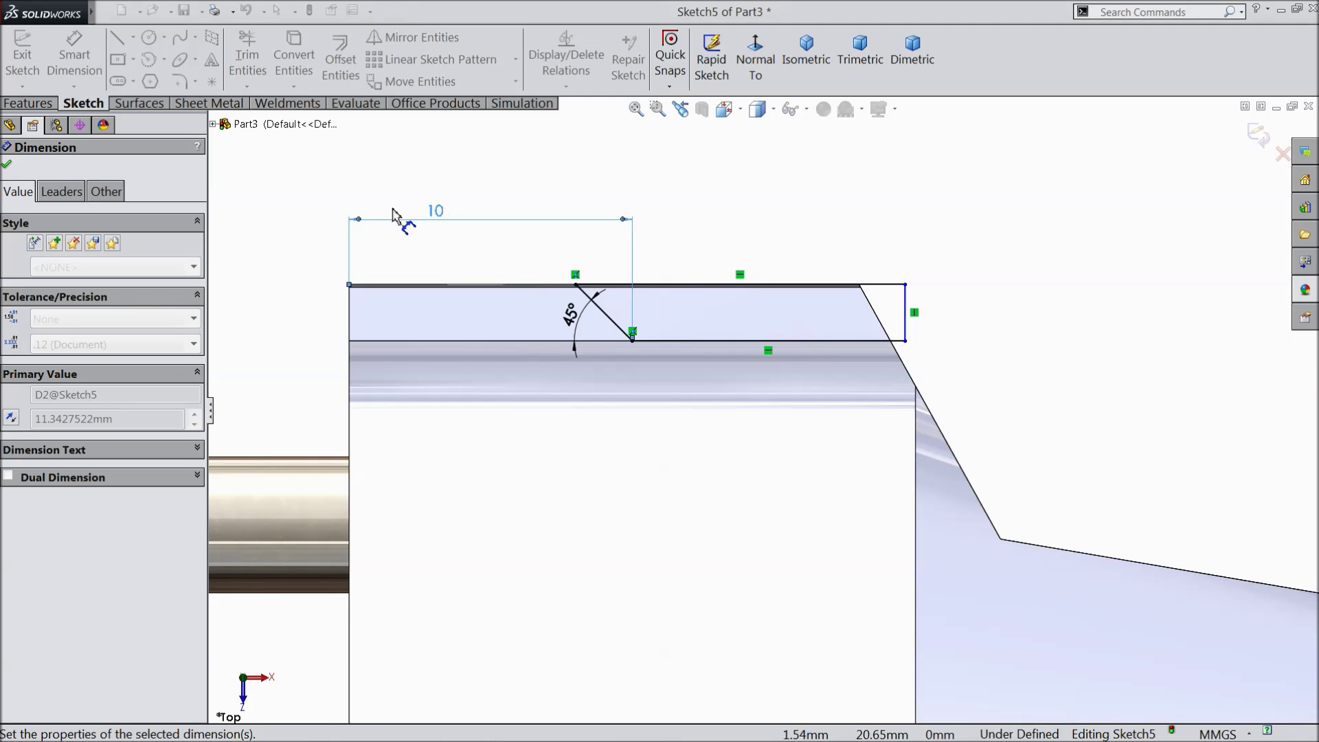
{"action": "left_click", "coordinate": [8, 165]}
{"action": "left_click", "coordinate": [412, 37]}
{"action": "left_click_drag", "start_coordinate": [945, 230], "coordinate": [493, 371]}
{"action": "left_click", "coordinate": [109, 384]}
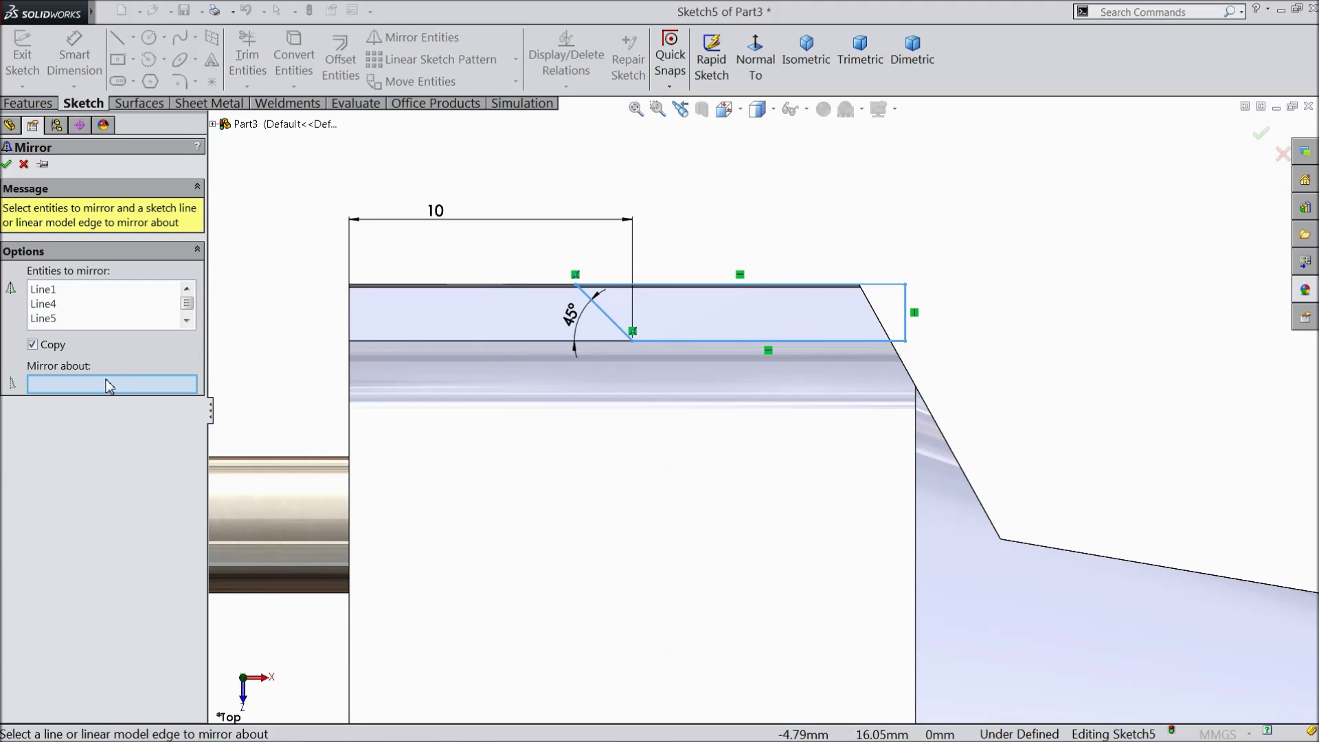
{"action": "scroll", "coordinate": [733, 389], "scroll_direction": "up", "scroll_amount": 5}
{"action": "scroll", "coordinate": [754, 524], "scroll_direction": "down", "scroll_amount": 3}
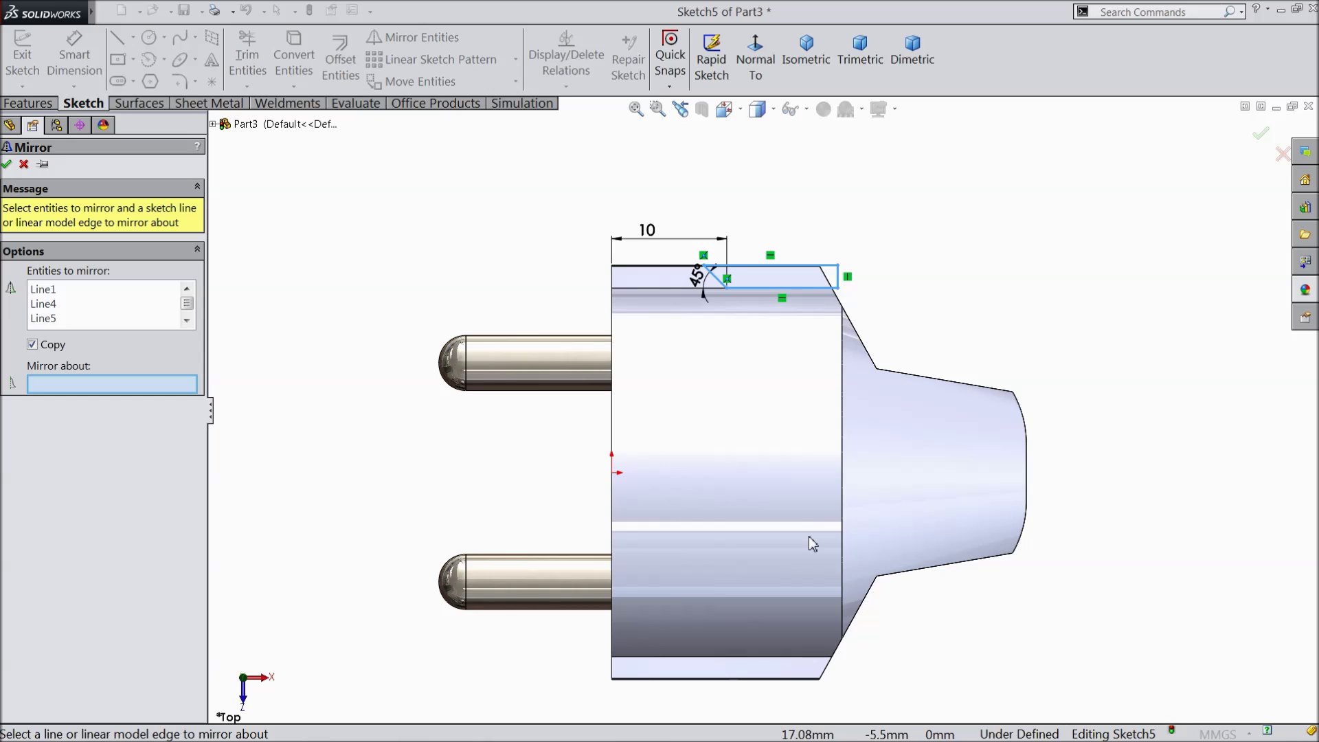
{"action": "left_click", "coordinate": [24, 163]}
Draw a horizontal centerline from the origin along the plug's axis, ending in the tapered rear section
{"action": "left_click", "coordinate": [133, 37]}
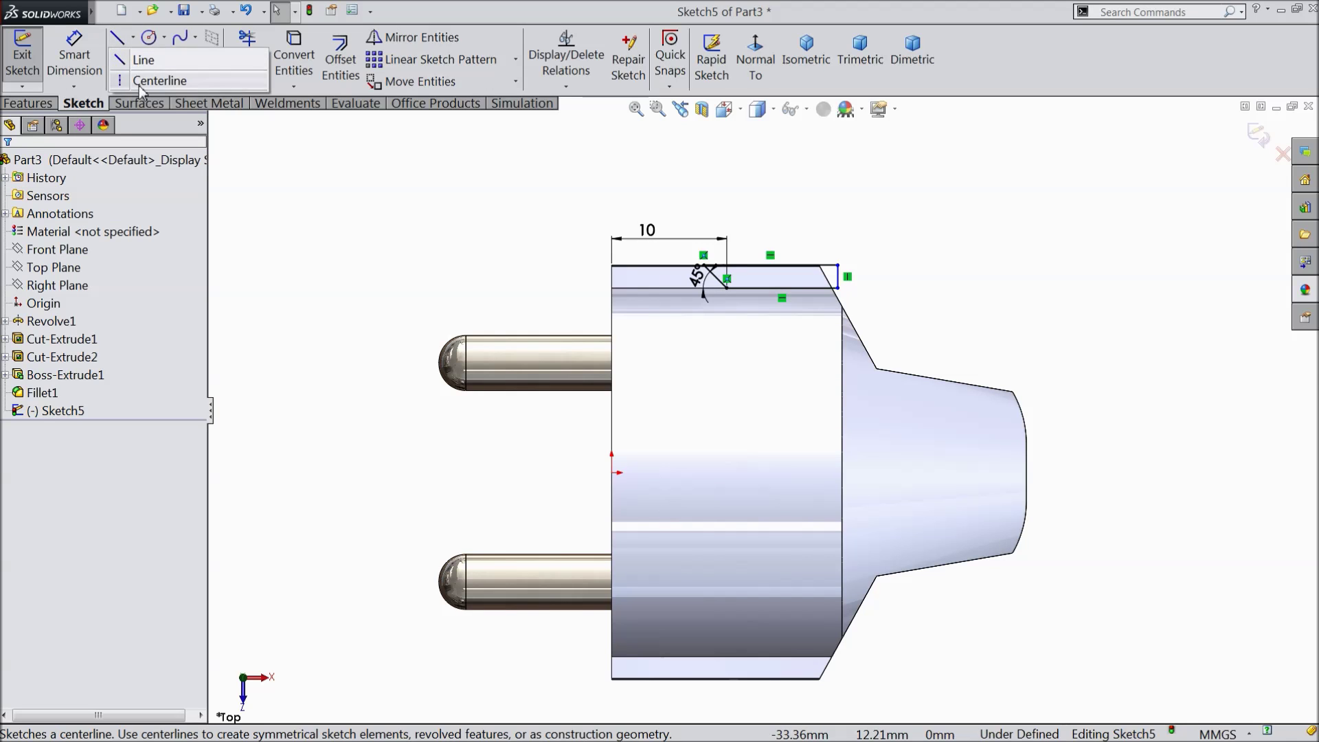
{"action": "left_click", "coordinate": [140, 80]}
{"action": "left_click", "coordinate": [611, 472]}
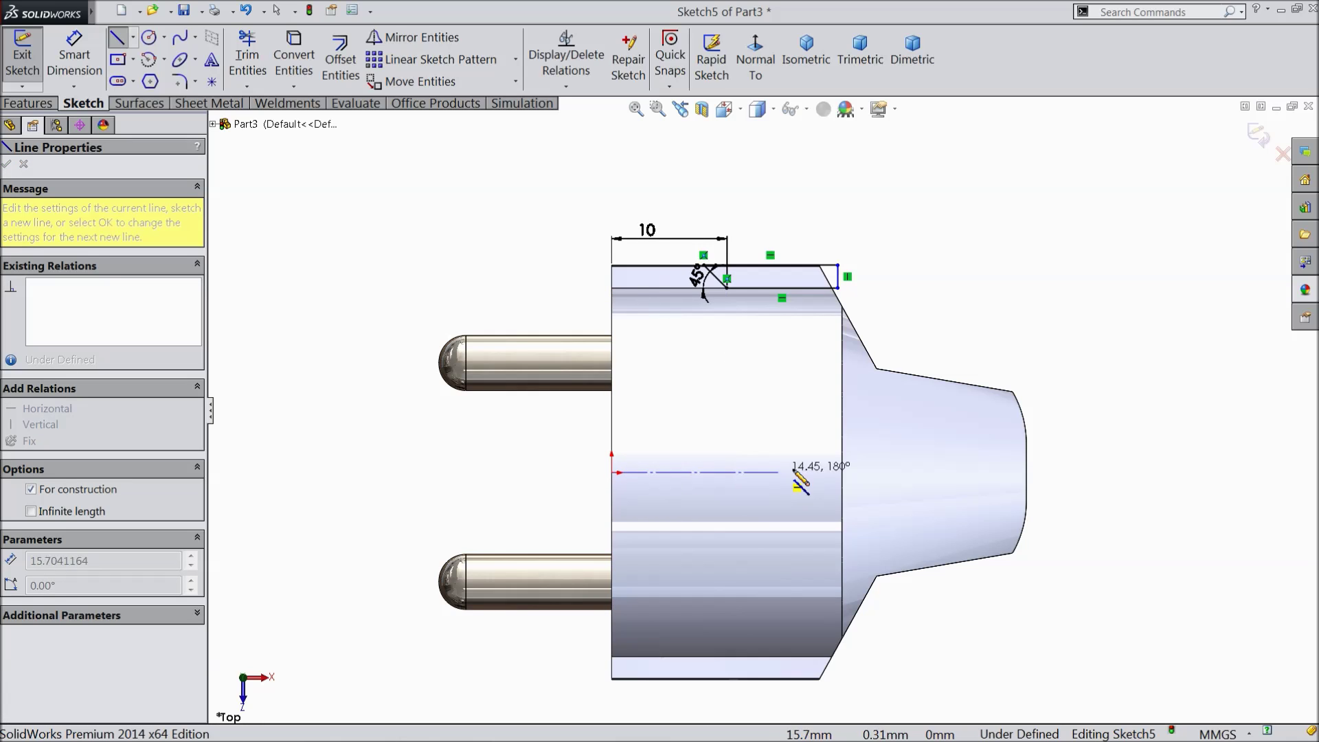
{"action": "left_click", "coordinate": [882, 472]}
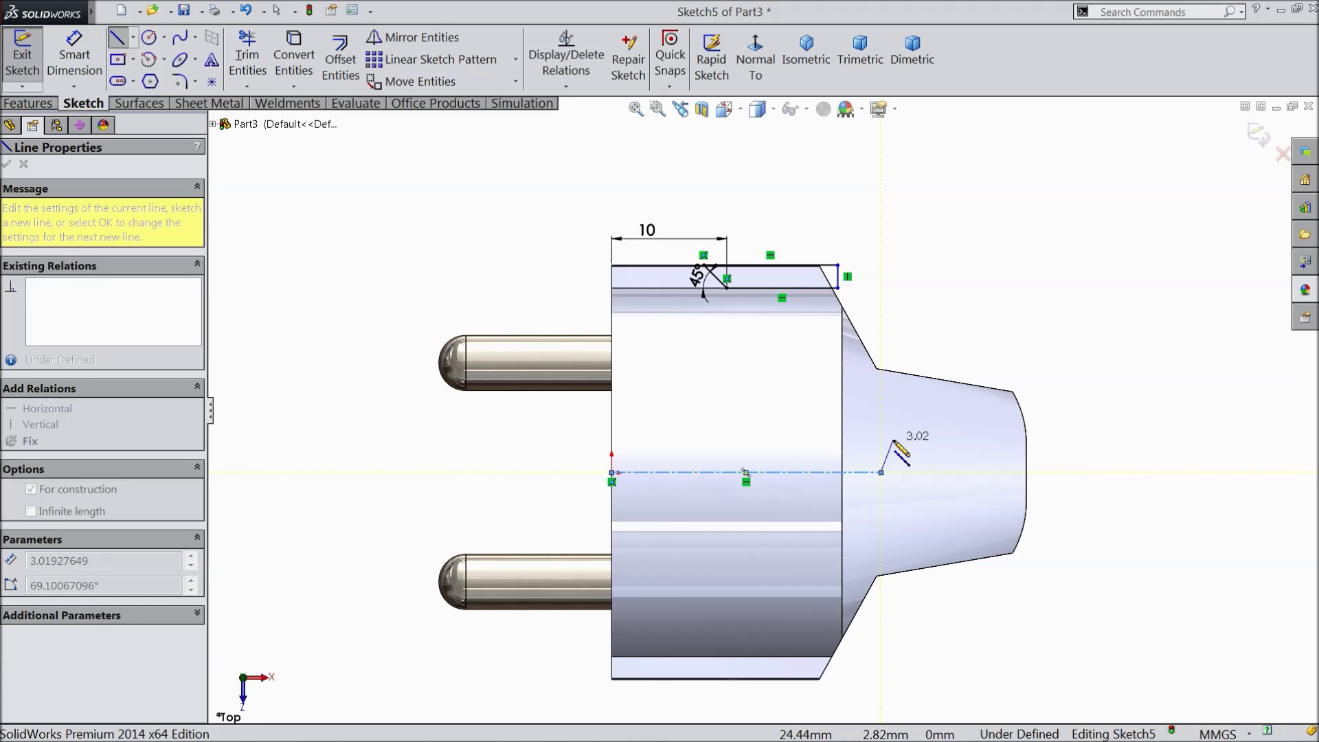
{"action": "right_click", "coordinate": [882, 473]}
{"action": "left_click", "coordinate": [924, 133]}
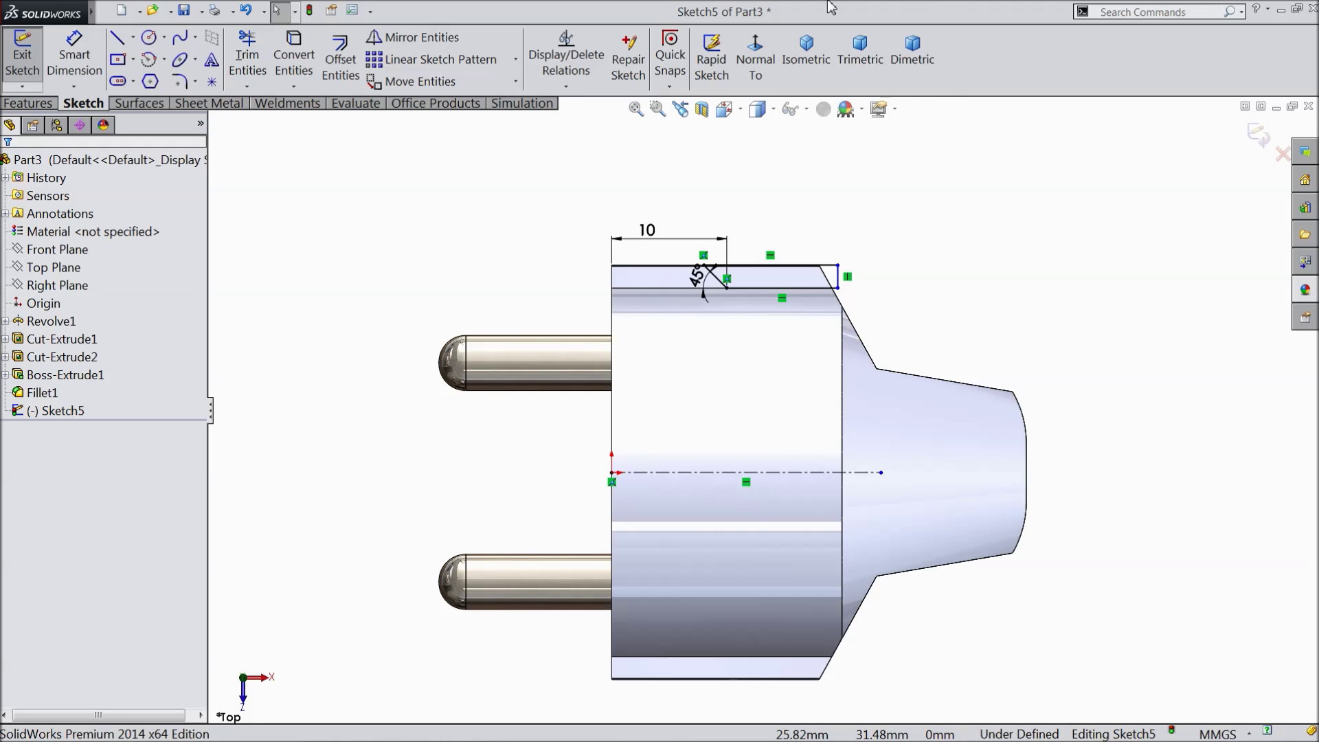
Mirror the four-line profile about the horizontal centerline onto the opposite rib, keeping the original
{"action": "left_click", "coordinate": [410, 40]}
{"action": "left_click_drag", "start_coordinate": [885, 235], "coordinate": [694, 306]}
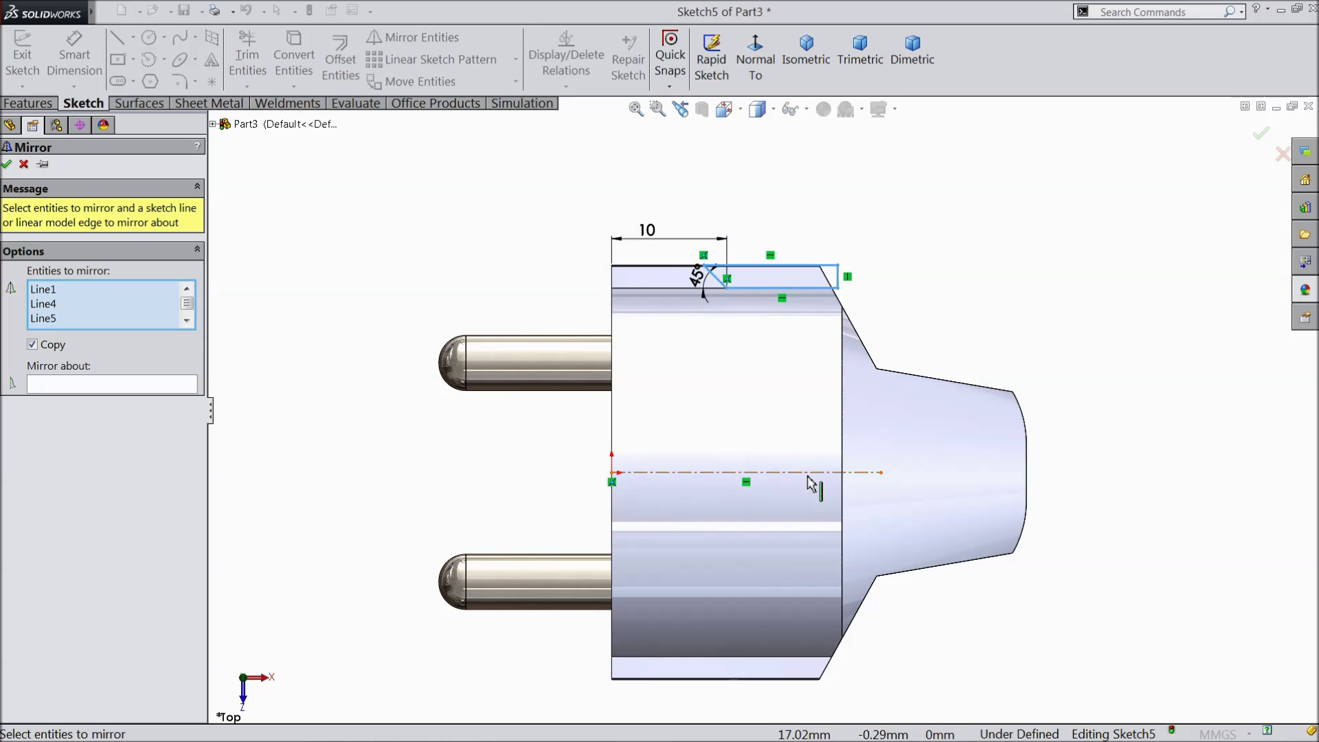
{"action": "scroll", "coordinate": [773, 492], "scroll_direction": "down", "scroll_amount": 3}
{"action": "left_click", "coordinate": [134, 385]}
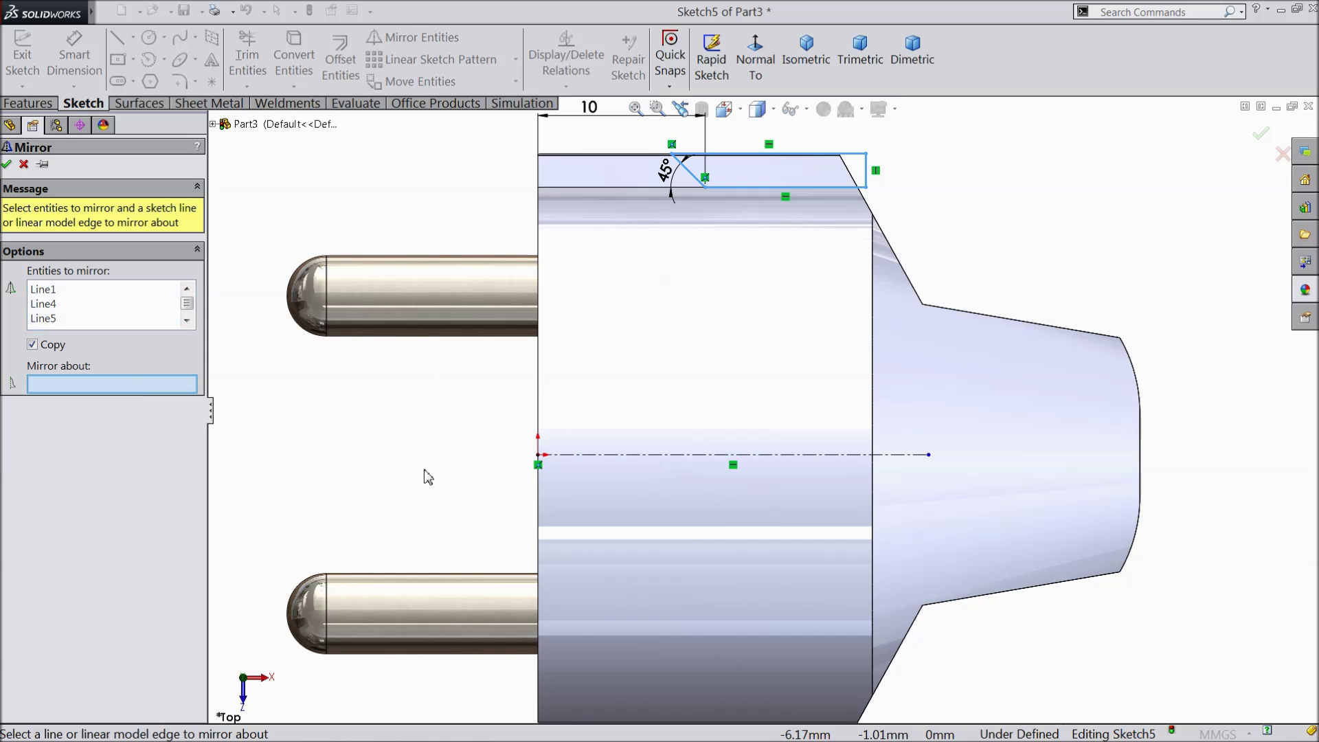
{"action": "left_click", "coordinate": [639, 455]}
{"action": "scroll", "coordinate": [754, 559], "scroll_direction": "up", "scroll_amount": 3}
{"action": "scroll", "coordinate": [772, 623], "scroll_direction": "down", "scroll_amount": 5}
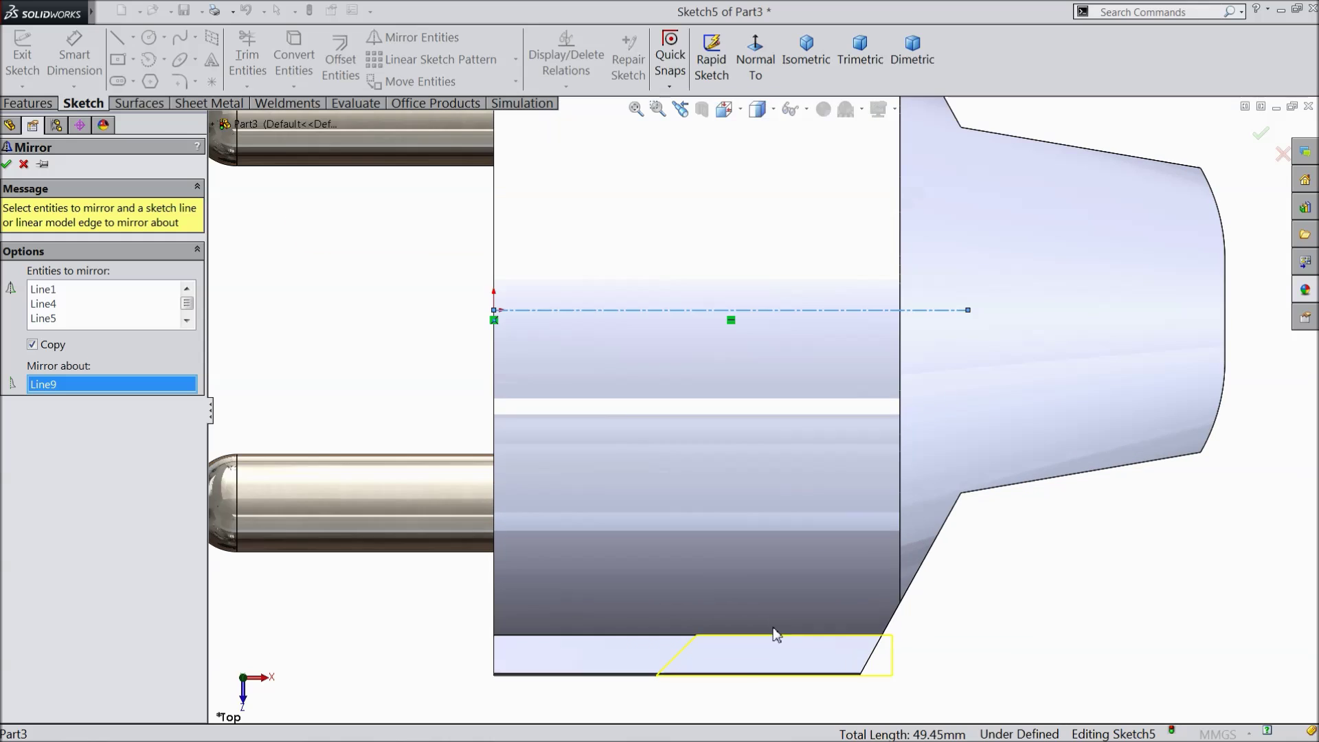
{"action": "scroll", "coordinate": [700, 570], "scroll_direction": "up", "scroll_amount": 3}
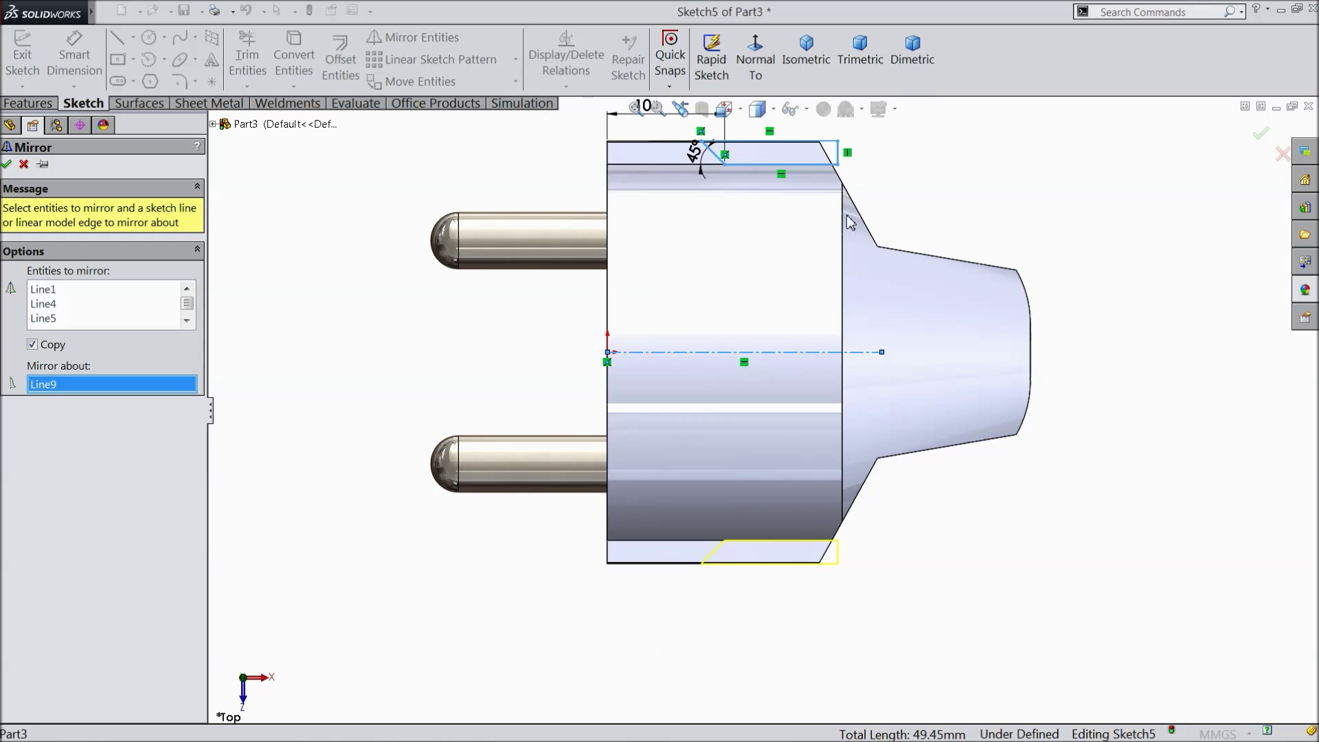
{"action": "left_click", "coordinate": [7, 165]}
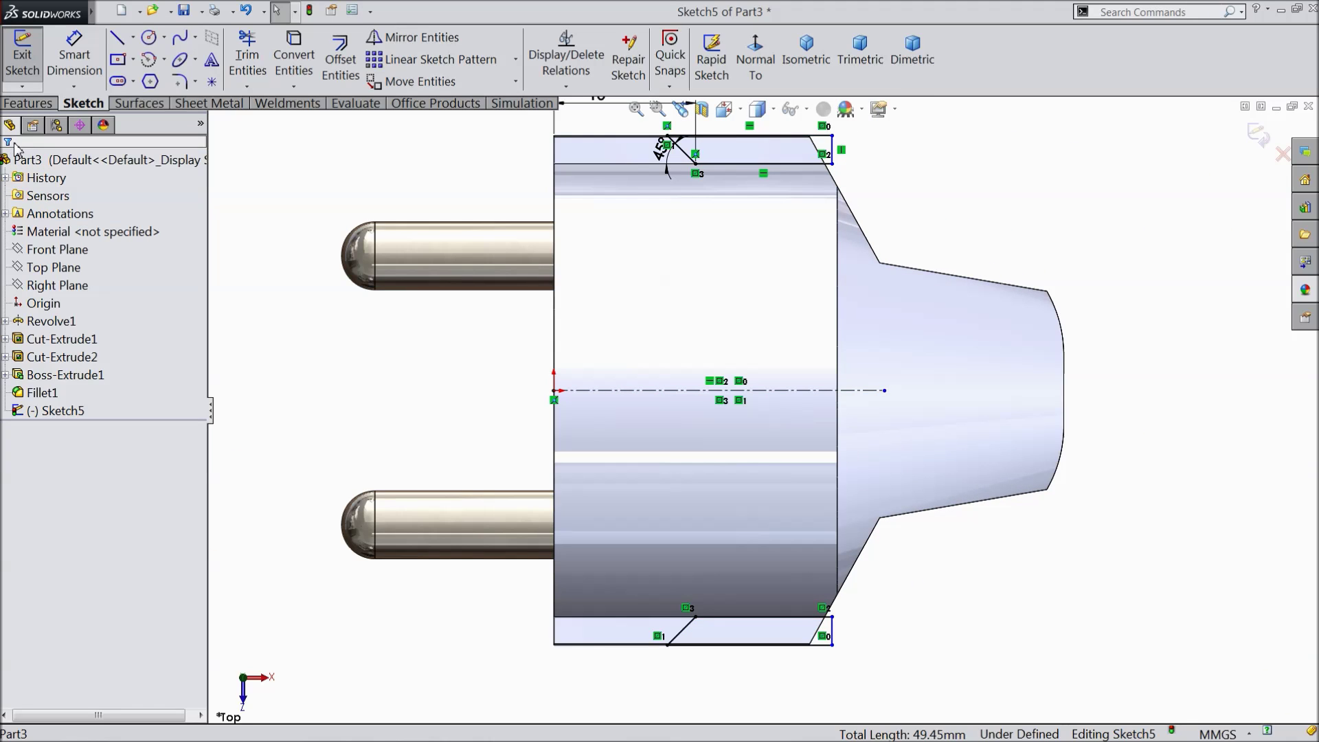
Cut-extrude both rib profiles in two directions, each with the Up To Next end condition
{"action": "left_click", "coordinate": [31, 103]}
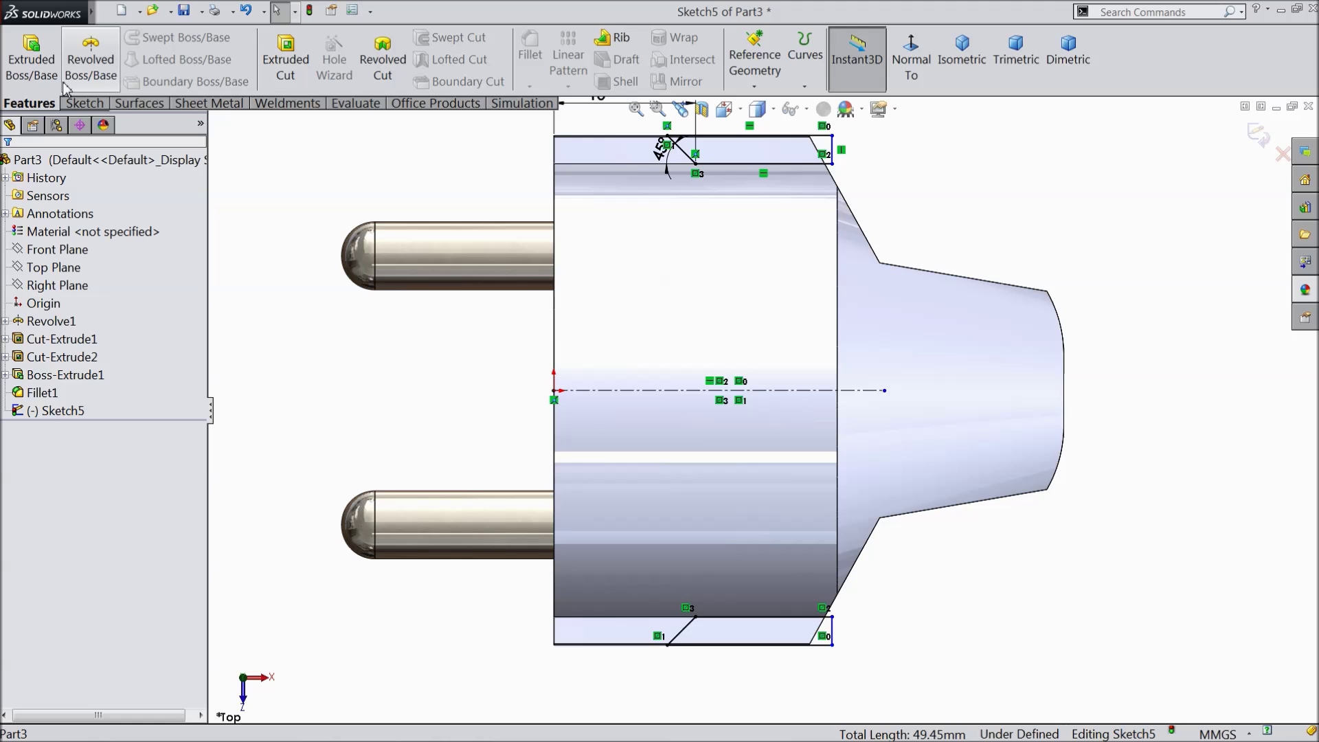
{"action": "left_click", "coordinate": [285, 58]}
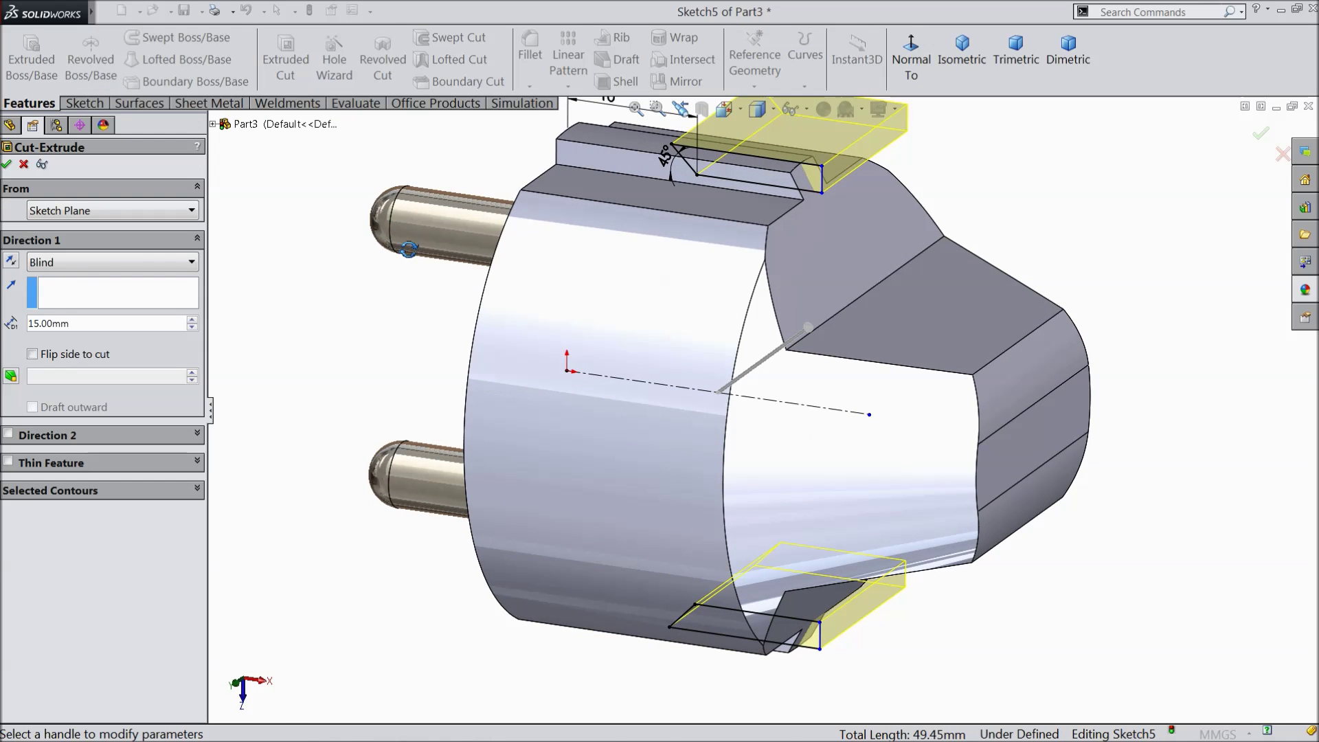
{"action": "left_click", "coordinate": [51, 262]}
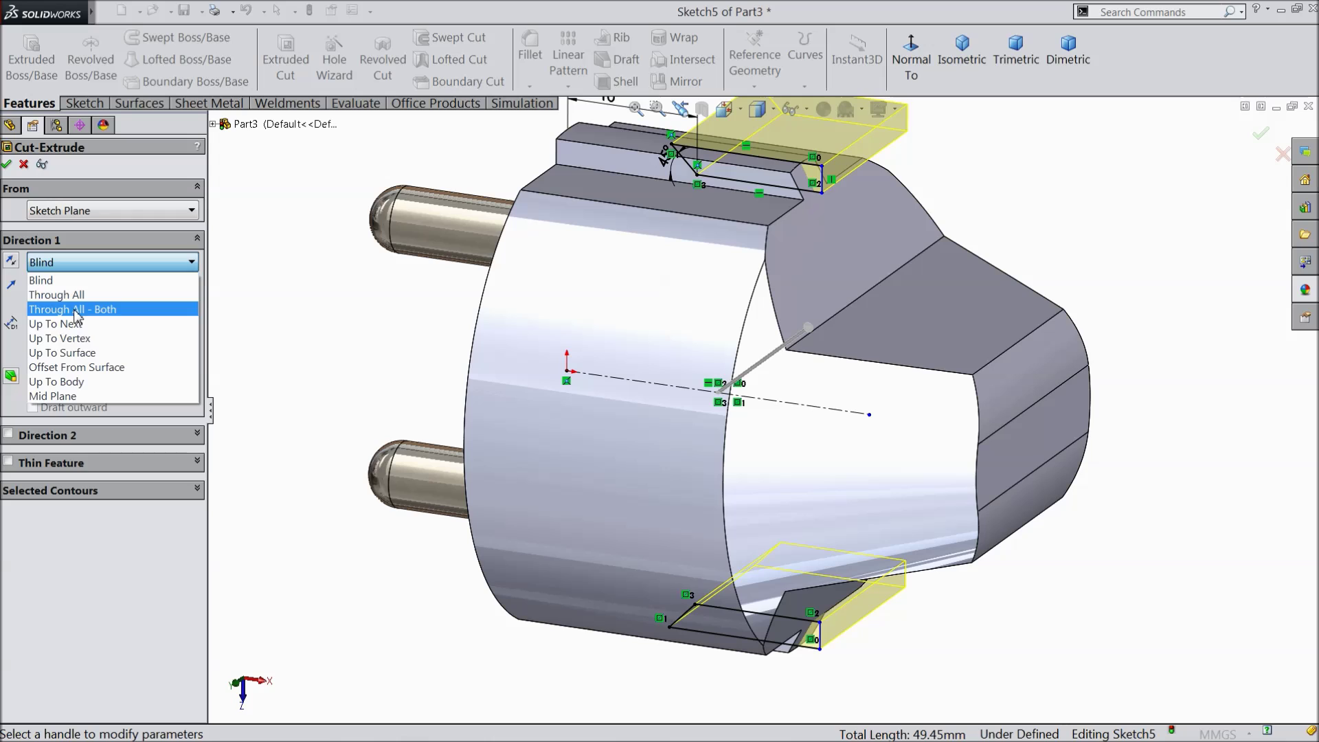
{"action": "left_click", "coordinate": [78, 329]}
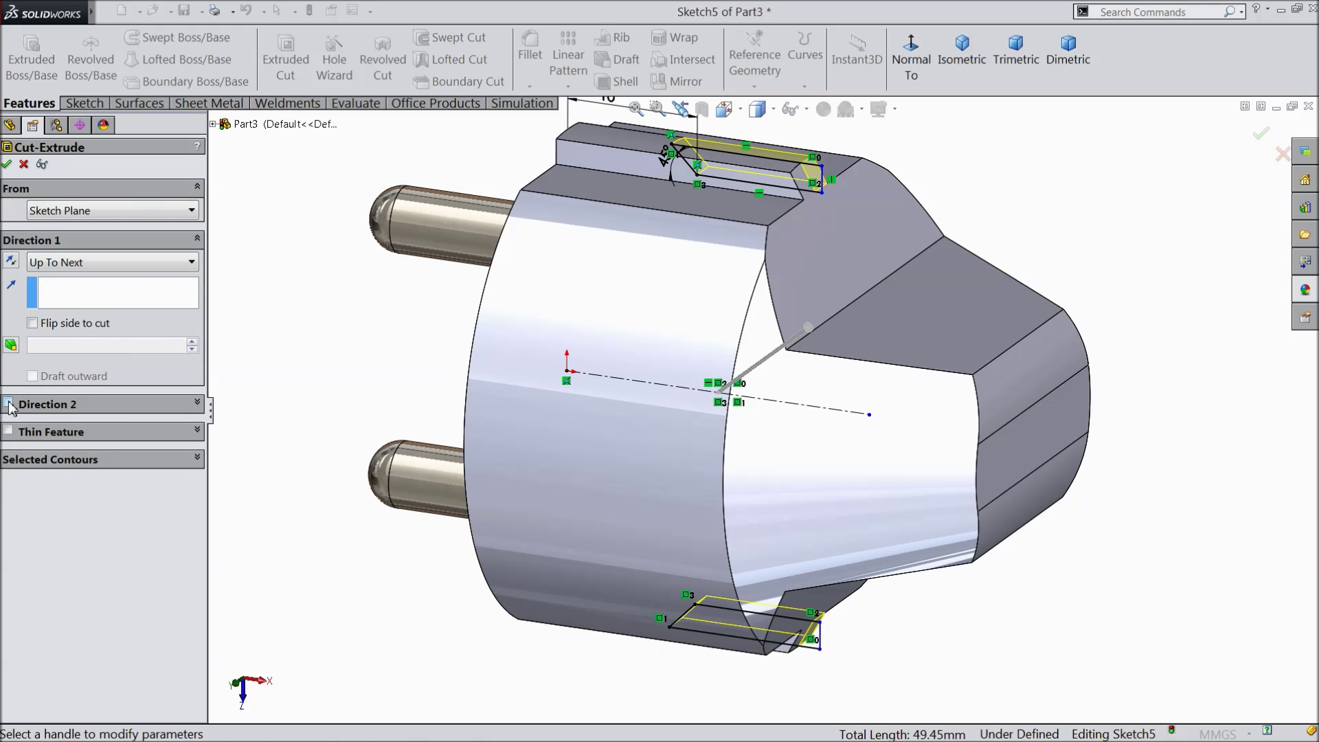
{"action": "left_click", "coordinate": [8, 404]}
{"action": "left_click", "coordinate": [51, 427]}
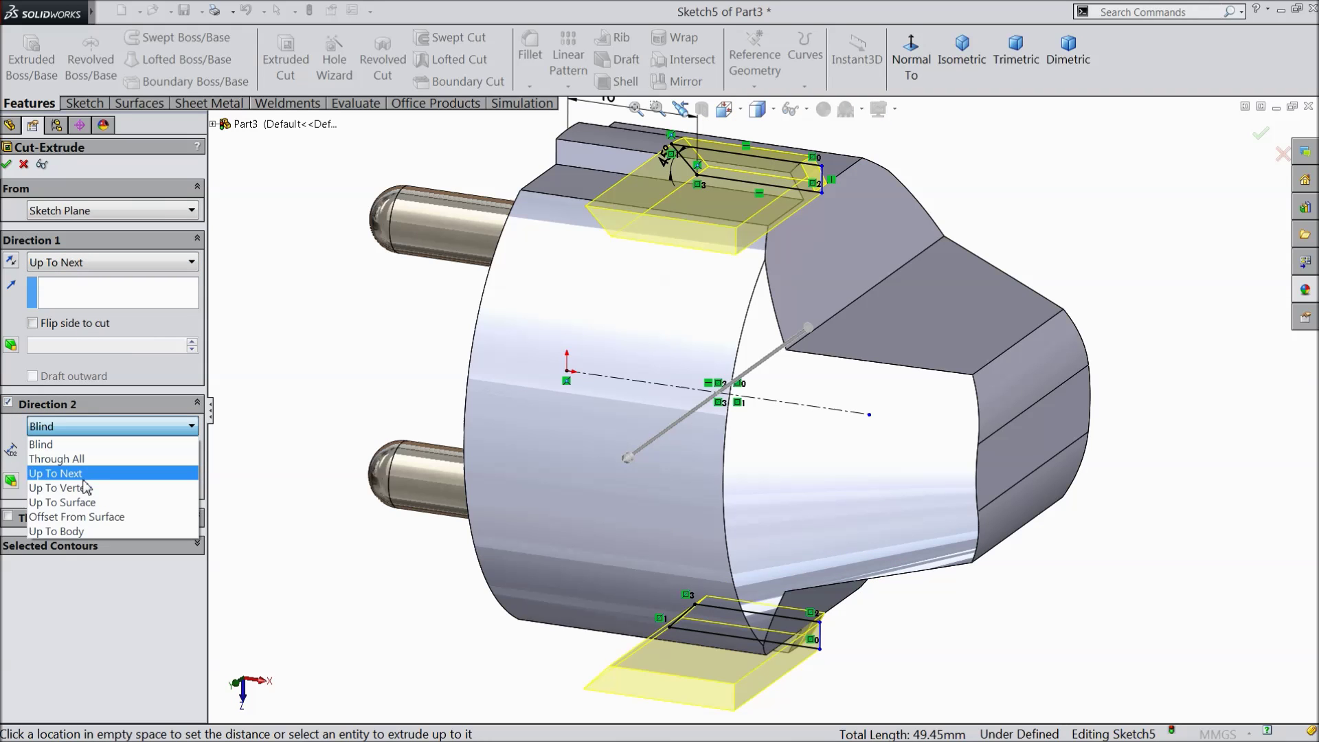
{"action": "left_click", "coordinate": [83, 476]}
{"action": "mouse_move", "coordinate": [548, 396]}
{"action": "middle_mouse_down"}
{"action": "mouse_move", "coordinate": [524, 373]}
{"action": "mouse_move", "coordinate": [539, 382]}
{"action": "middle_mouse_up"}
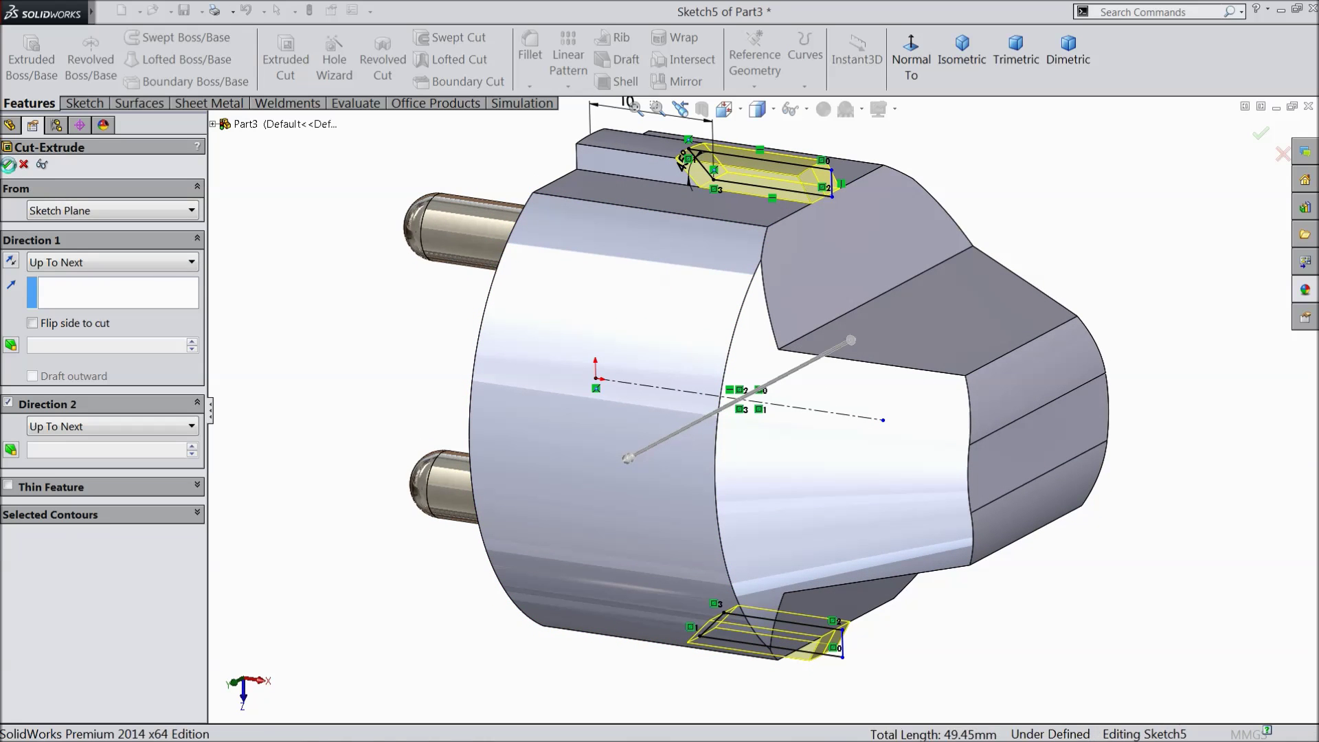
{"action": "left_click", "coordinate": [8, 165]}
Start another sketch on the Top Plane and view it face-on
{"action": "mouse_move", "coordinate": [382, 321]}
{"action": "middle_mouse_down"}
{"action": "mouse_move", "coordinate": [365, 368]}
{"action": "mouse_move", "coordinate": [330, 357]}
{"action": "mouse_move", "coordinate": [380, 315]}
{"action": "mouse_move", "coordinate": [388, 336]}
{"action": "middle_mouse_up"}
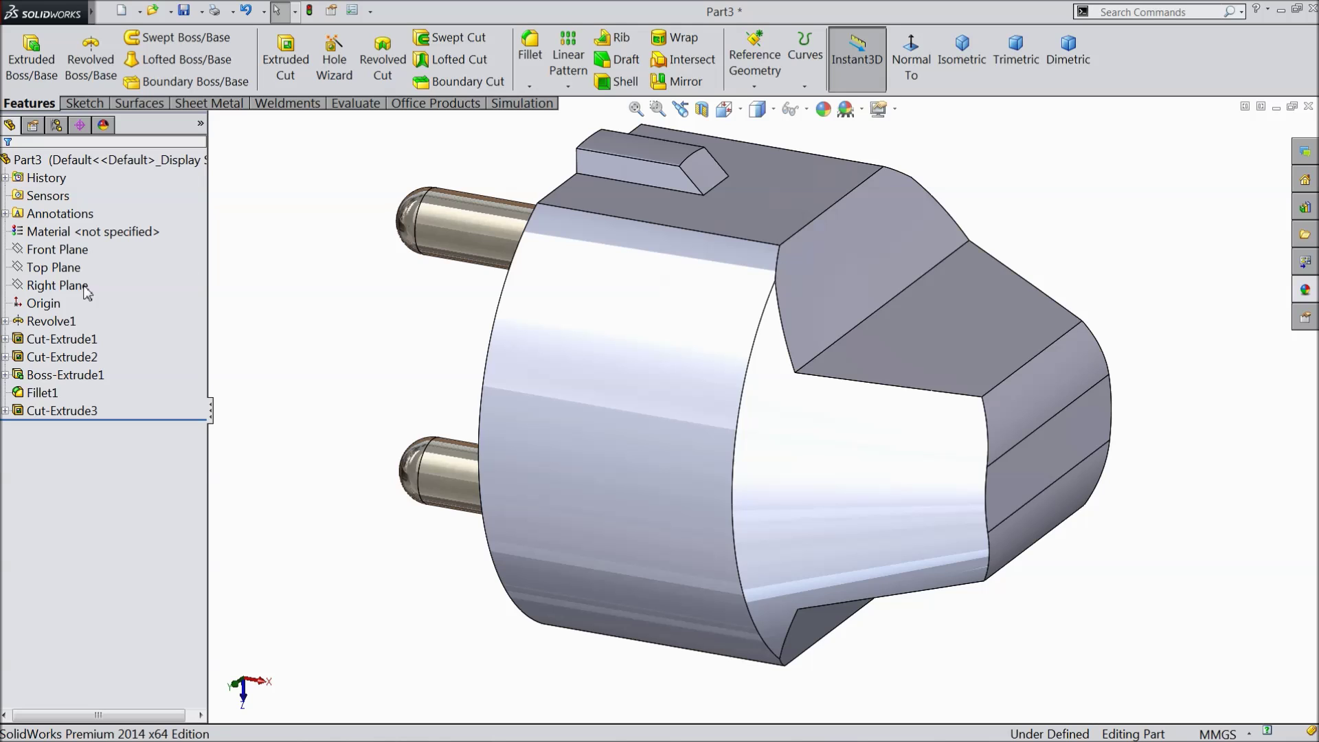
{"action": "left_click", "coordinate": [75, 271]}
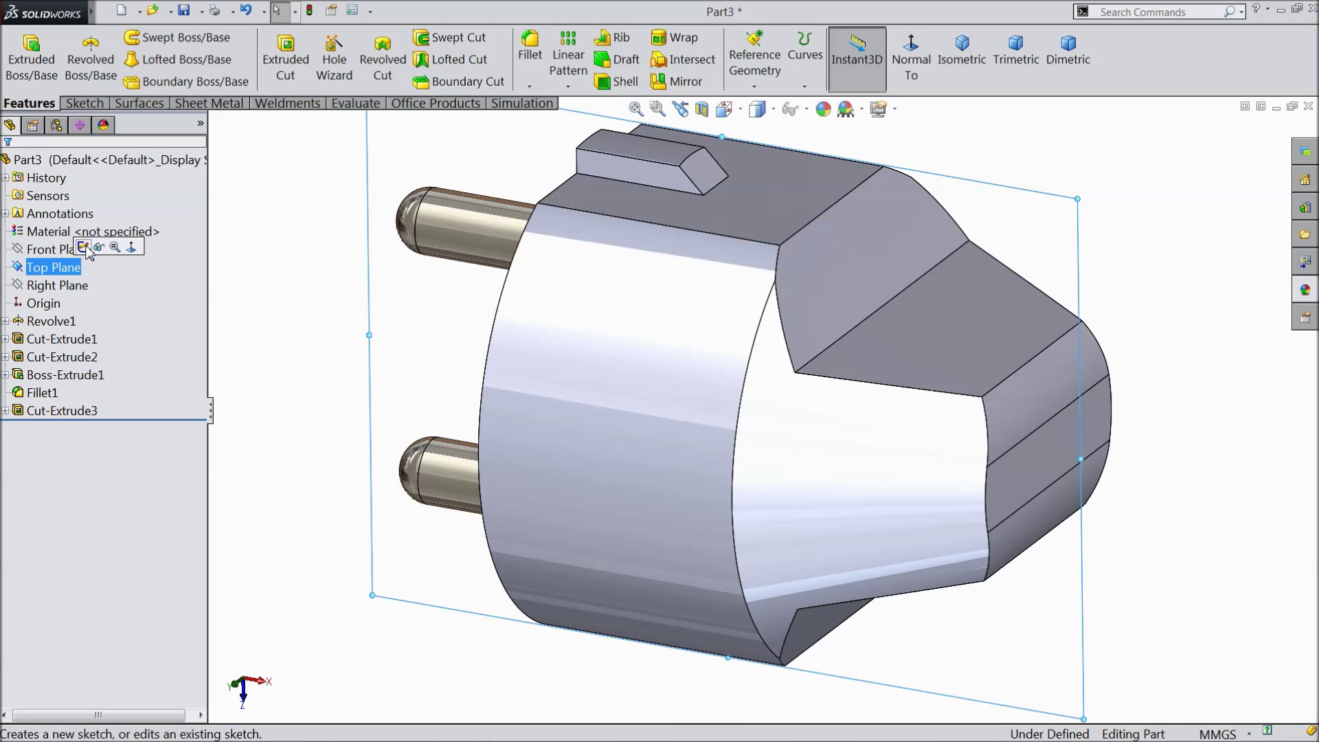
{"action": "left_click", "coordinate": [90, 252]}
{"action": "left_click", "coordinate": [911, 60]}
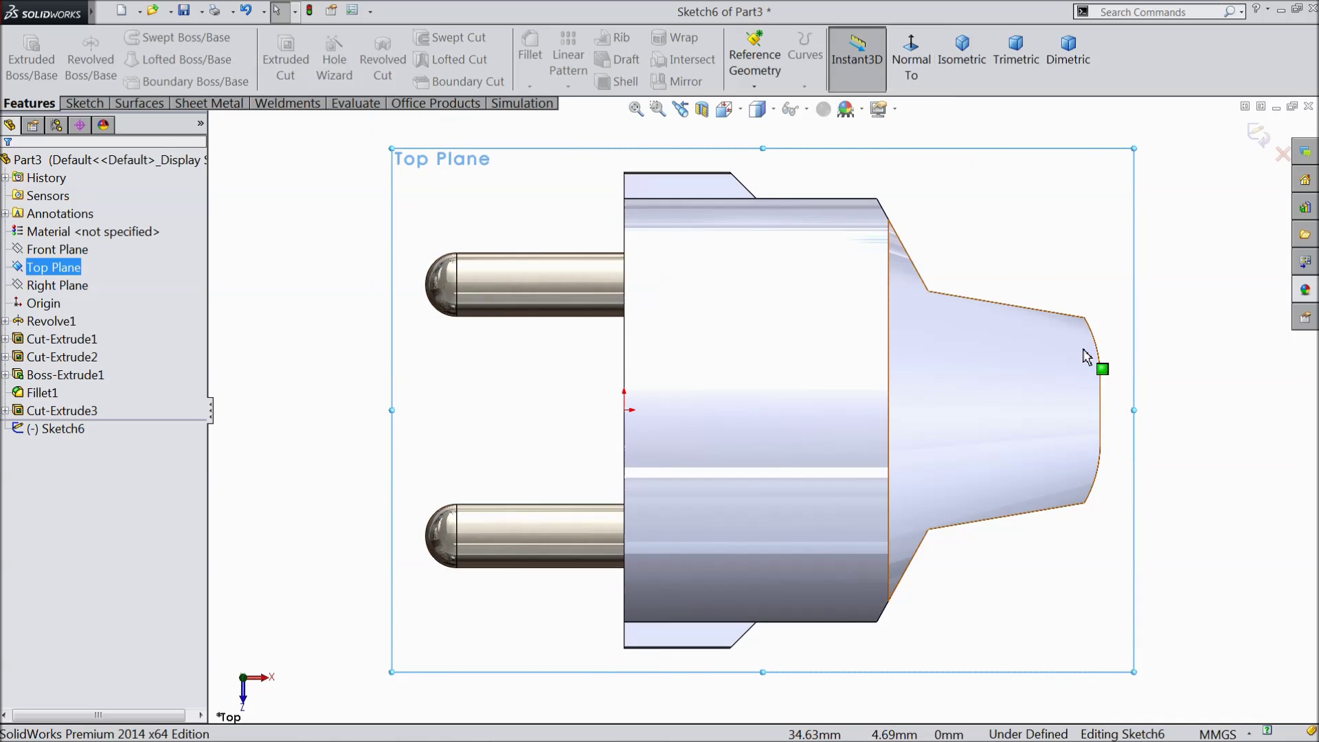
{"action": "scroll", "coordinate": [1093, 512], "scroll_direction": "down", "scroll_amount": 2}
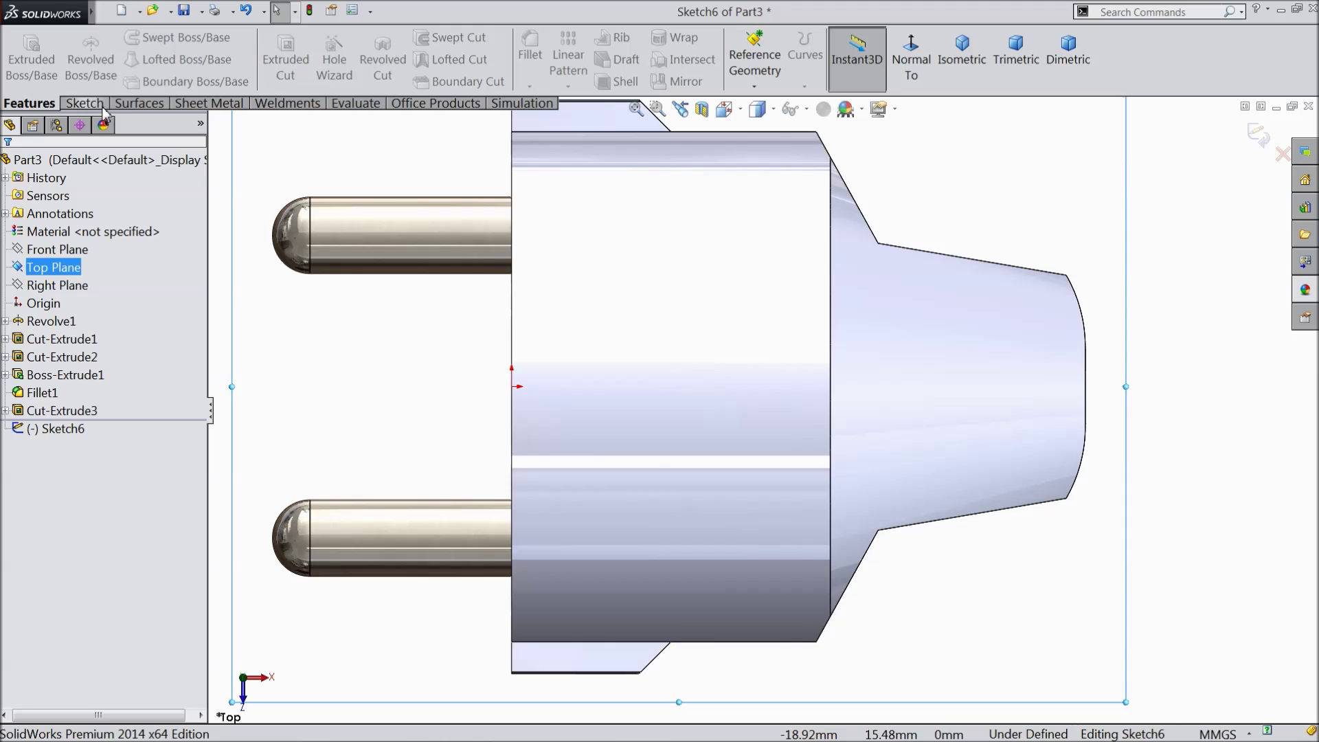
Convert the tapered rear section's five outline edges, both slanted sides, both arcs and the end edge, into sketch entities
{"action": "left_click", "coordinate": [1006, 274]}
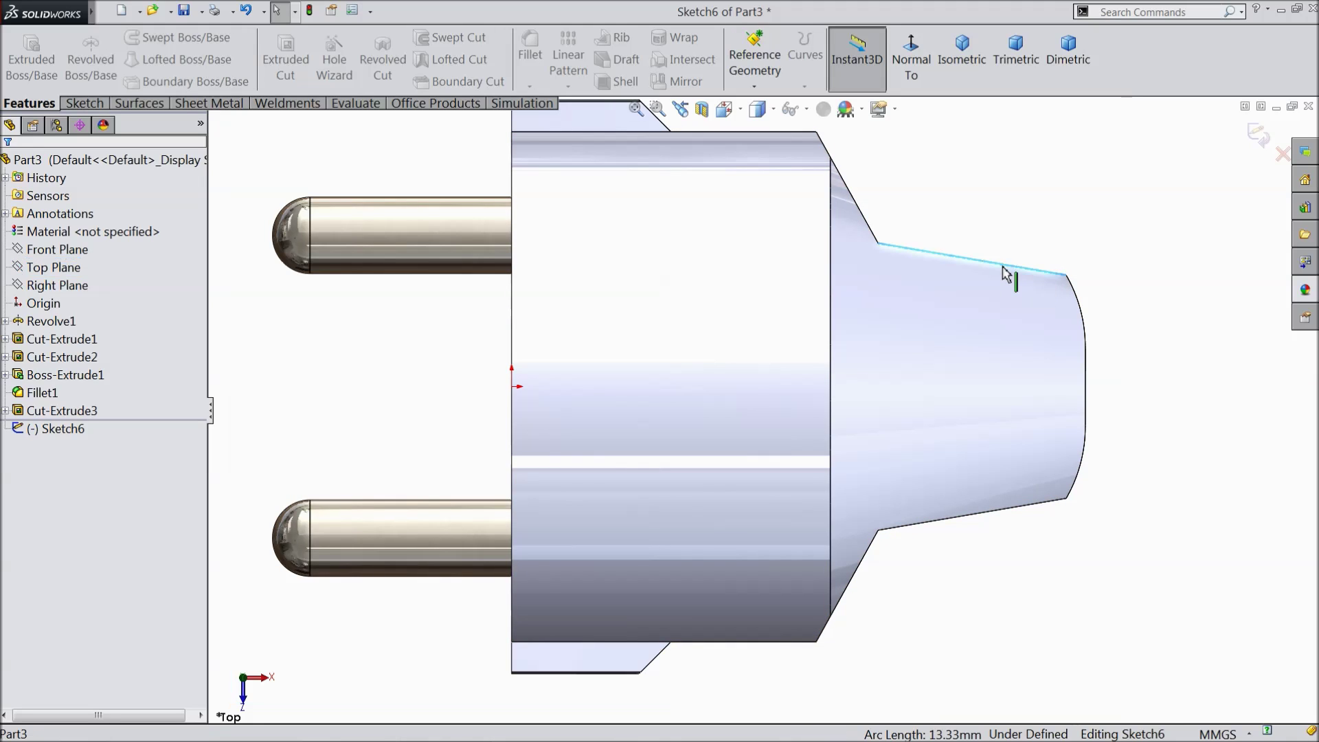
{"action": "left_click", "coordinate": [1081, 316], "text": "ctrl"}
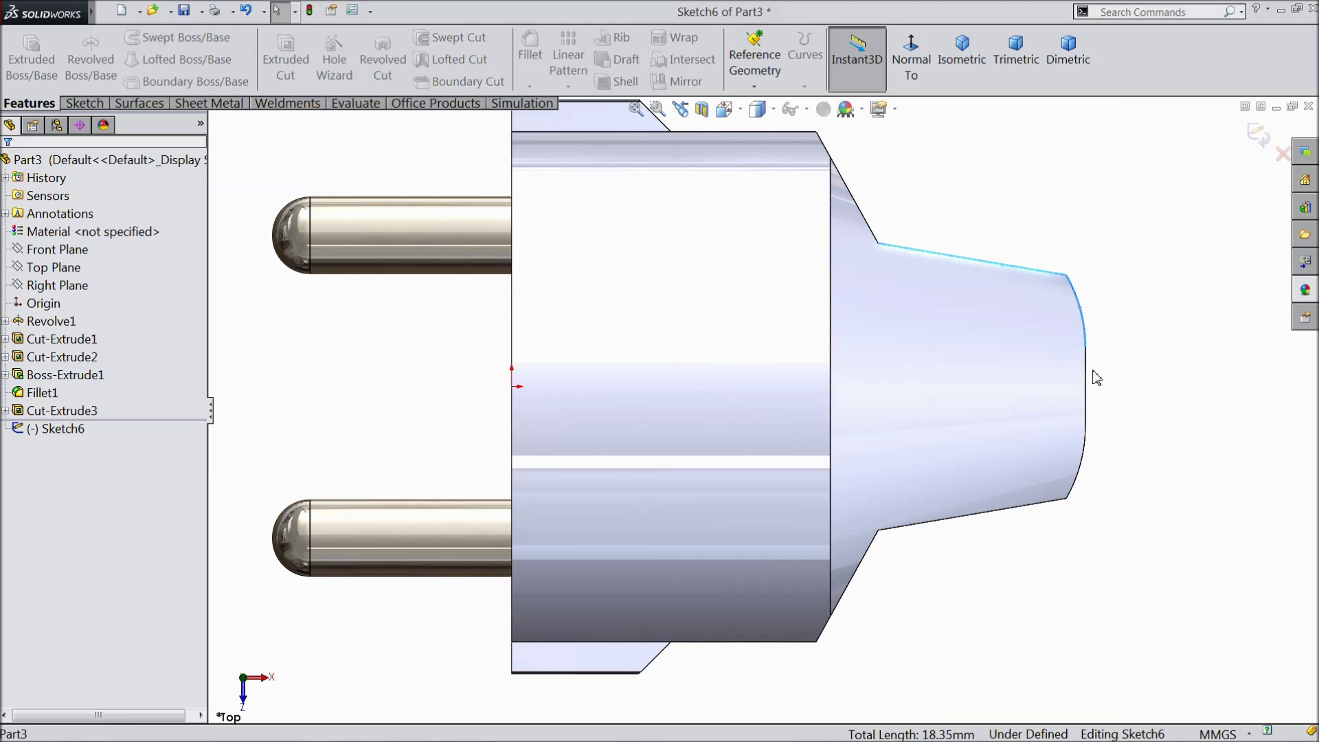
{"action": "left_click", "coordinate": [1084, 467], "text": "ctrl"}
{"action": "left_click", "coordinate": [1051, 503], "text": "ctrl"}
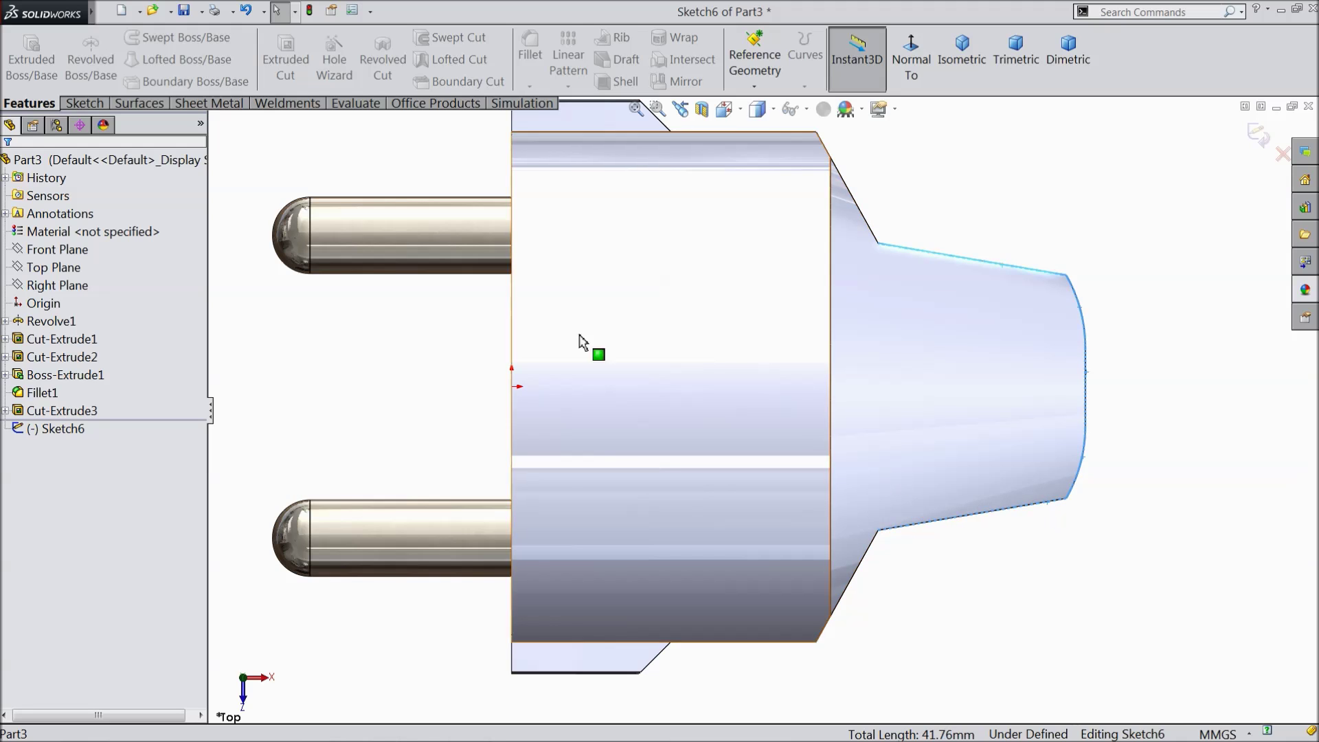
{"action": "left_click", "coordinate": [102, 105]}
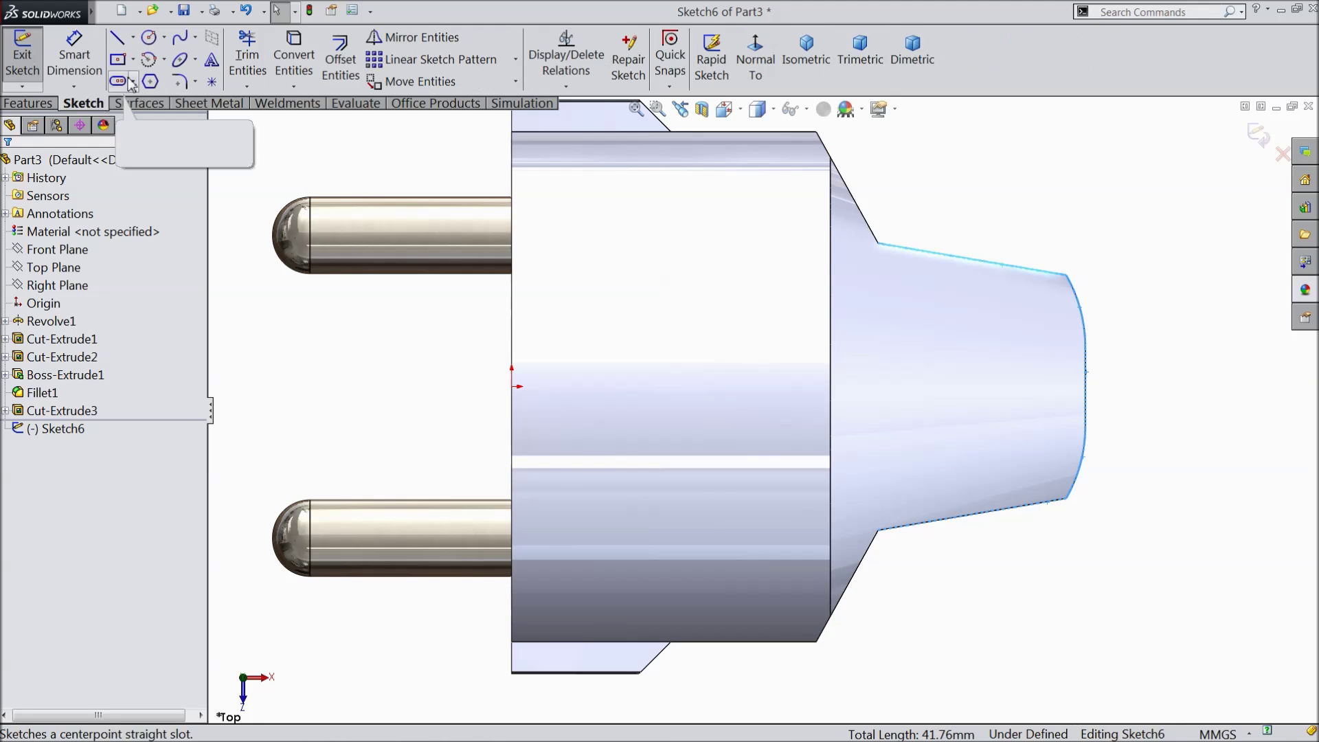
{"action": "left_click", "coordinate": [295, 53]}
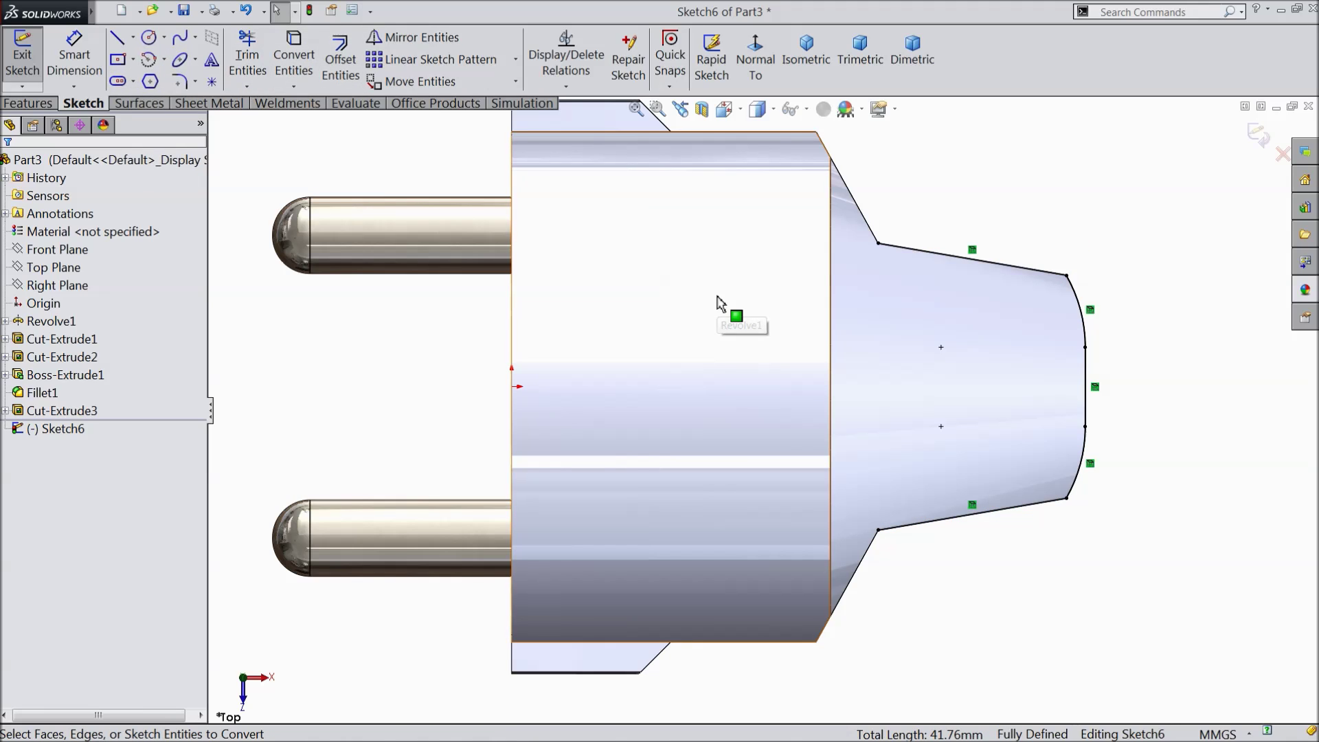
Close the profile with three lines: extend the upper slanted edge to the body's rear face, follow that face, and return to the lower slanted edge
{"action": "left_click", "coordinate": [118, 41]}
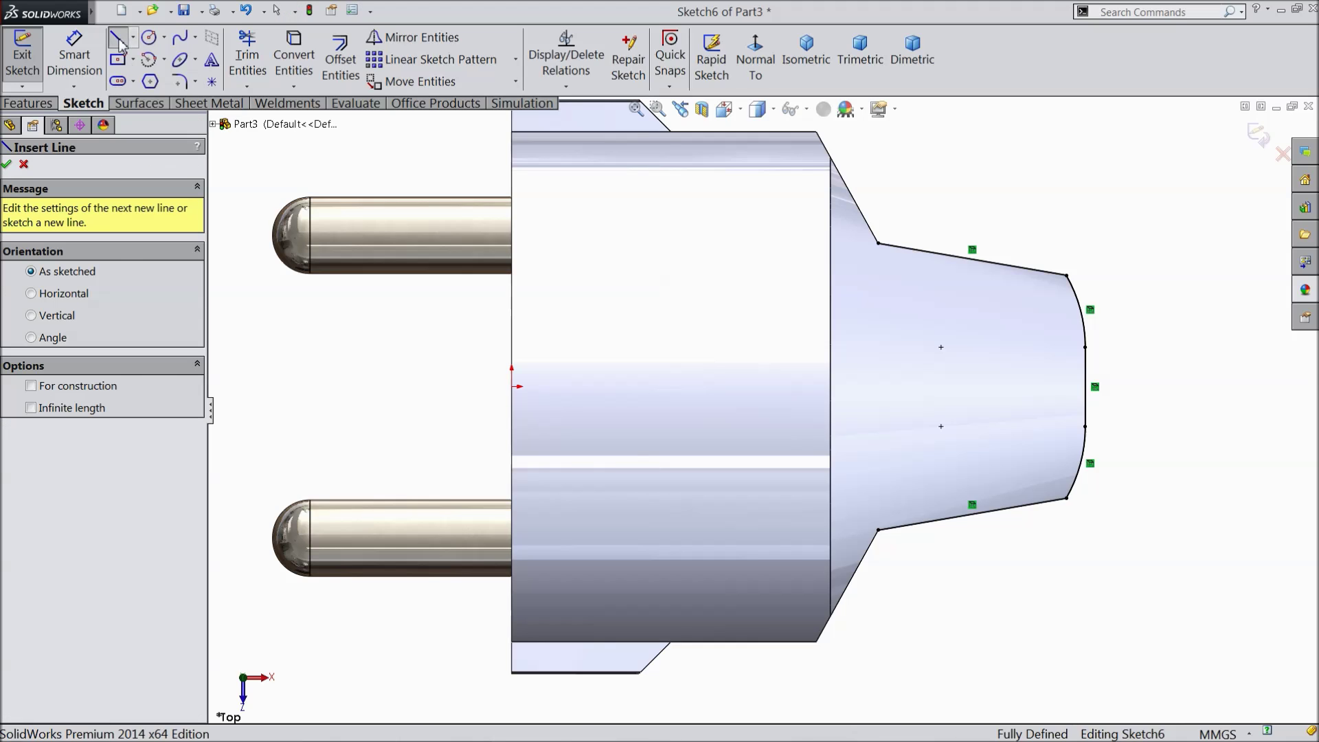
{"action": "left_click", "coordinate": [879, 244]}
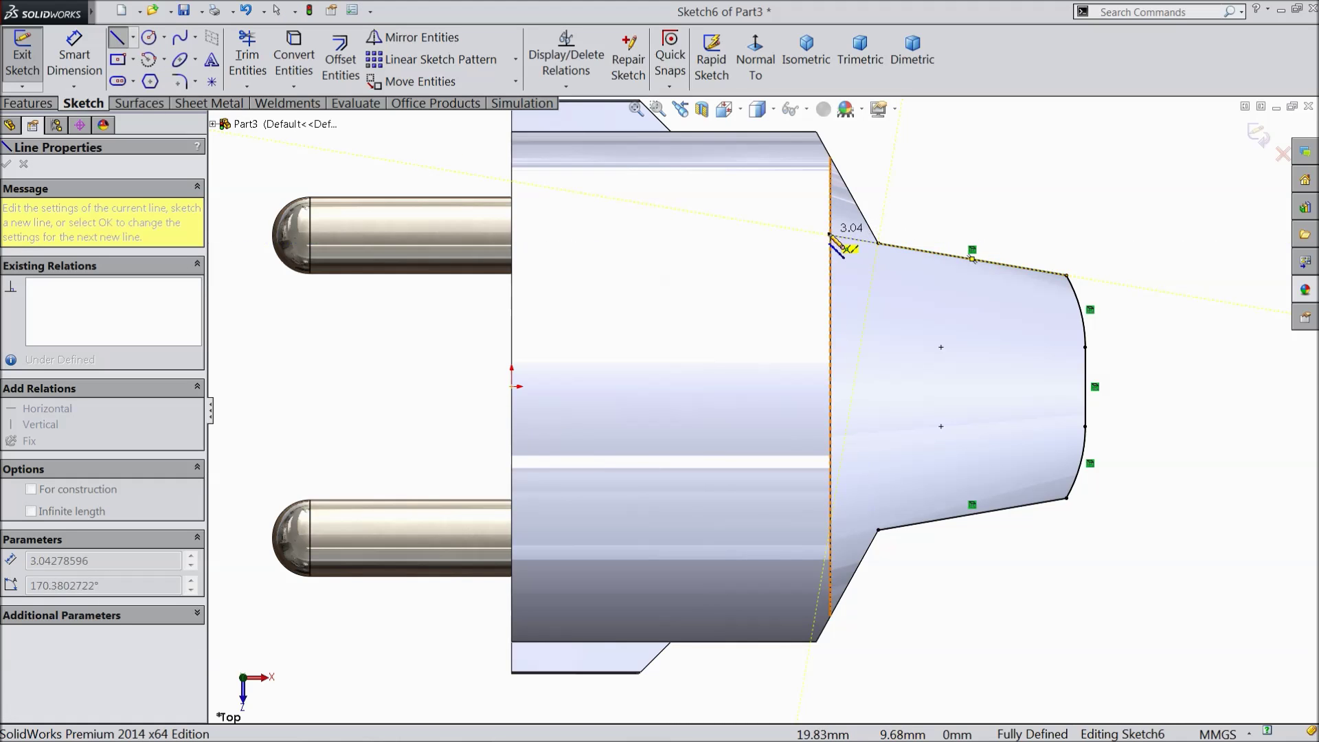
{"action": "left_click", "coordinate": [831, 236]}
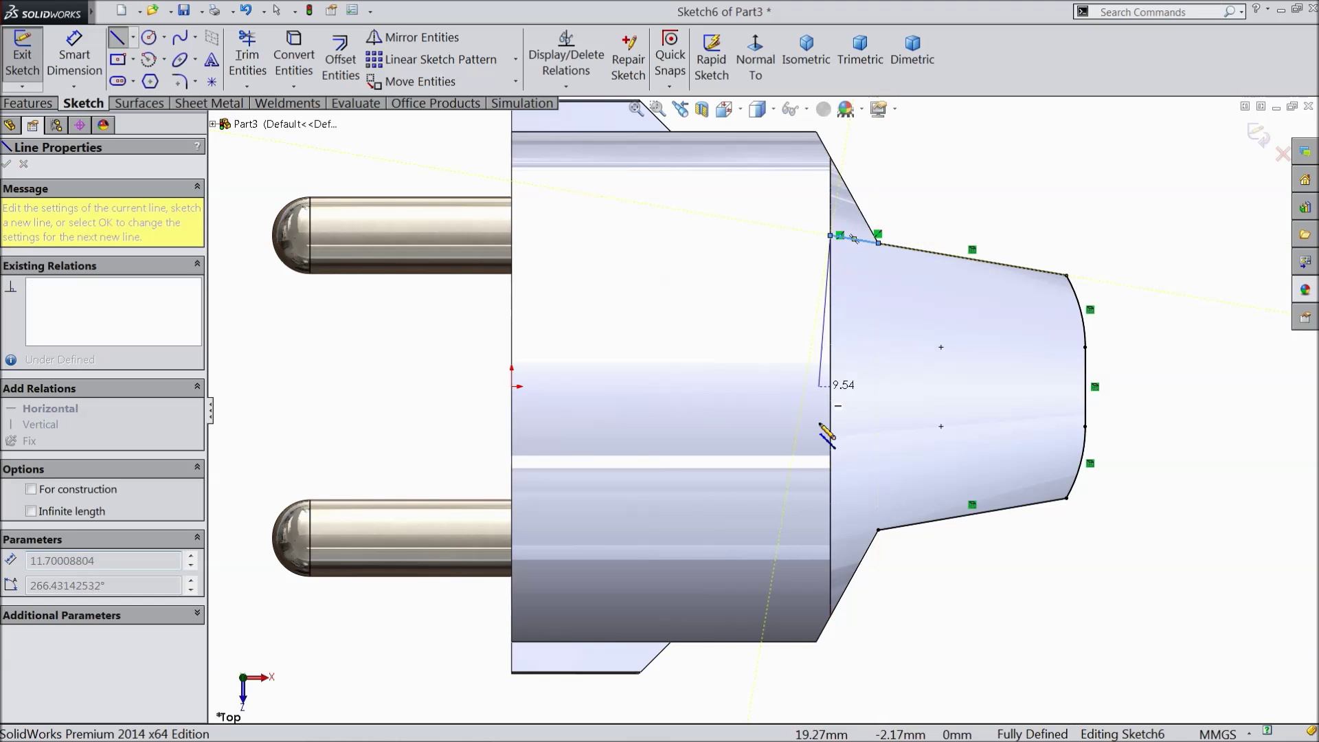
{"action": "left_click", "coordinate": [831, 543]}
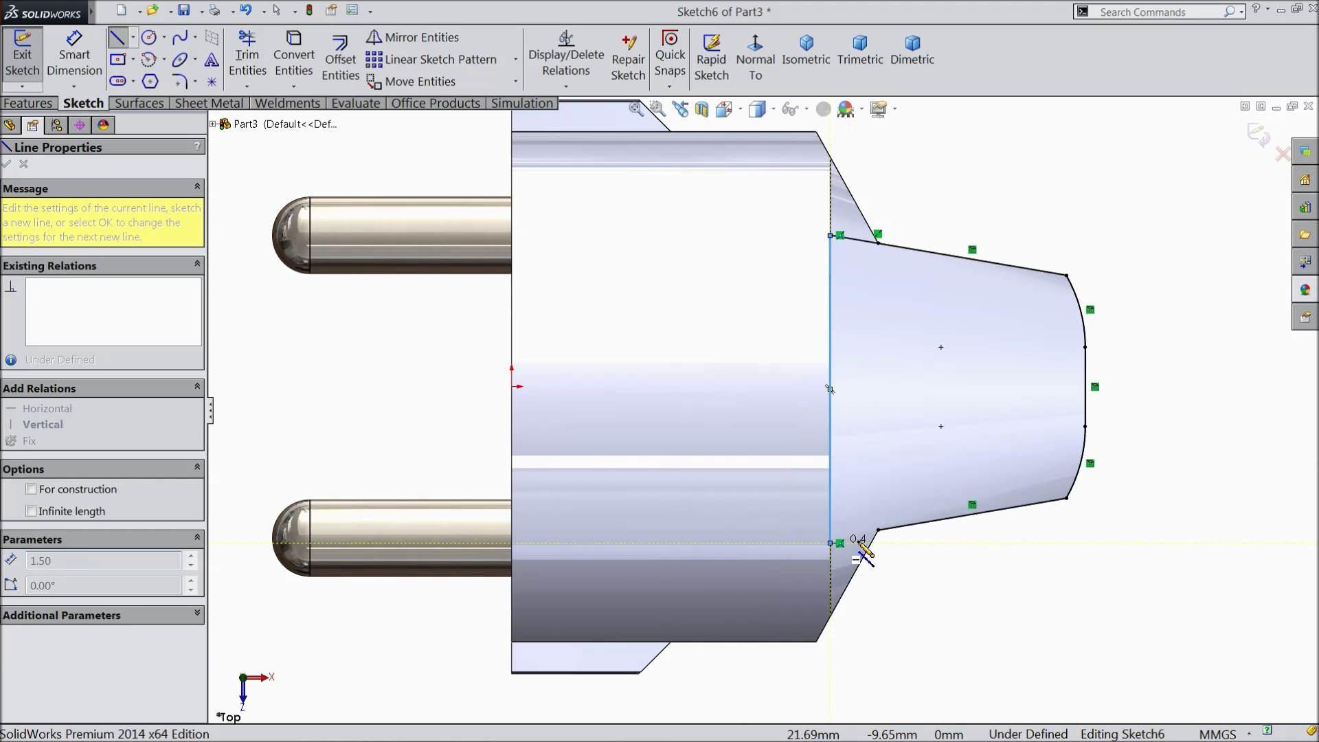
{"action": "left_click", "coordinate": [879, 529]}
{"action": "right_click", "coordinate": [879, 530]}
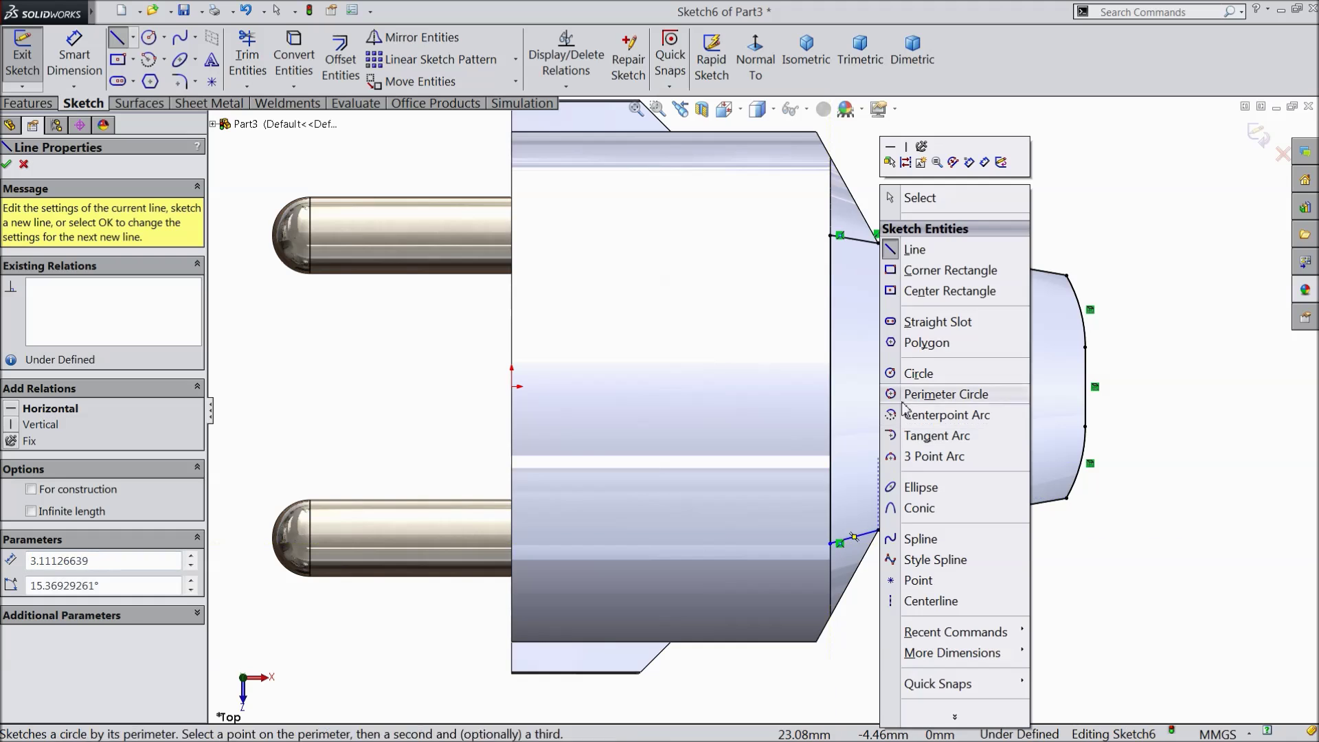
{"action": "left_click", "coordinate": [921, 198]}
Make the short lower closing line collinear with the converted lower slanted edge
{"action": "scroll", "coordinate": [893, 540], "scroll_direction": "down", "scroll_amount": 3}
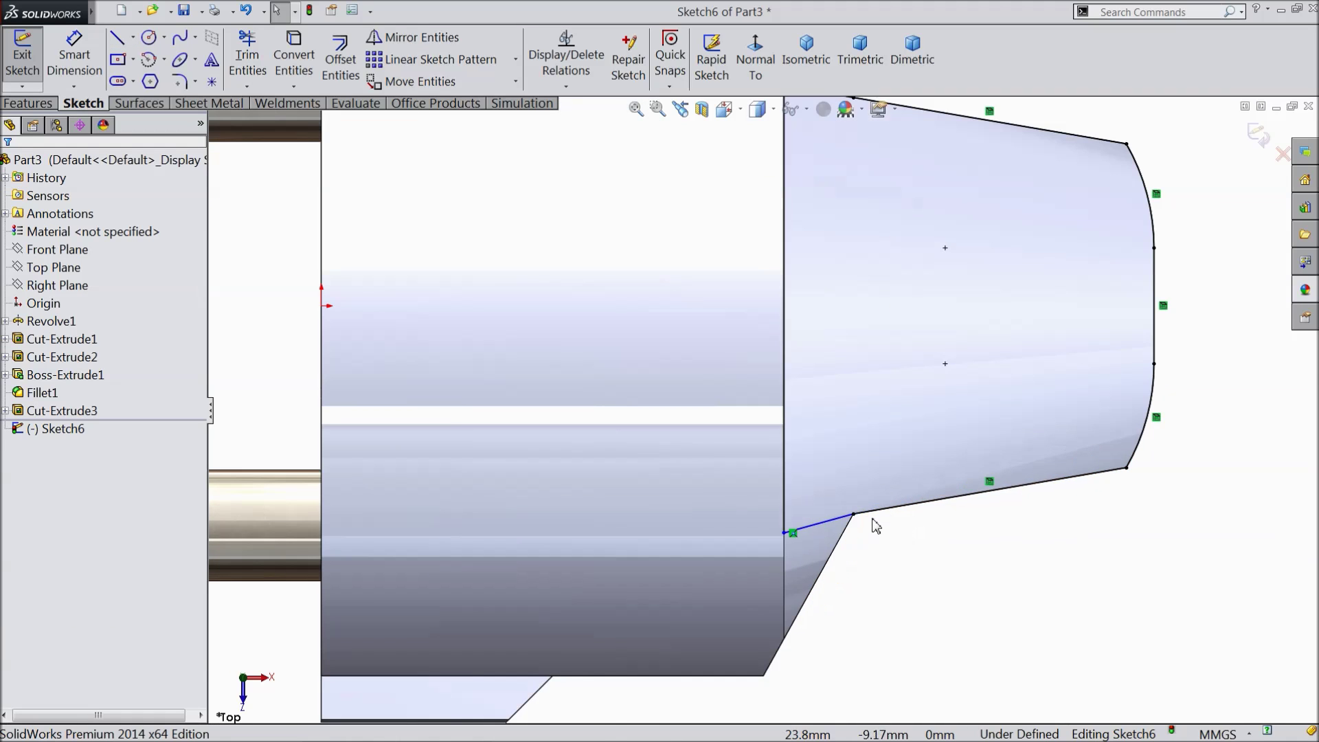
{"action": "left_click", "coordinate": [816, 527]}
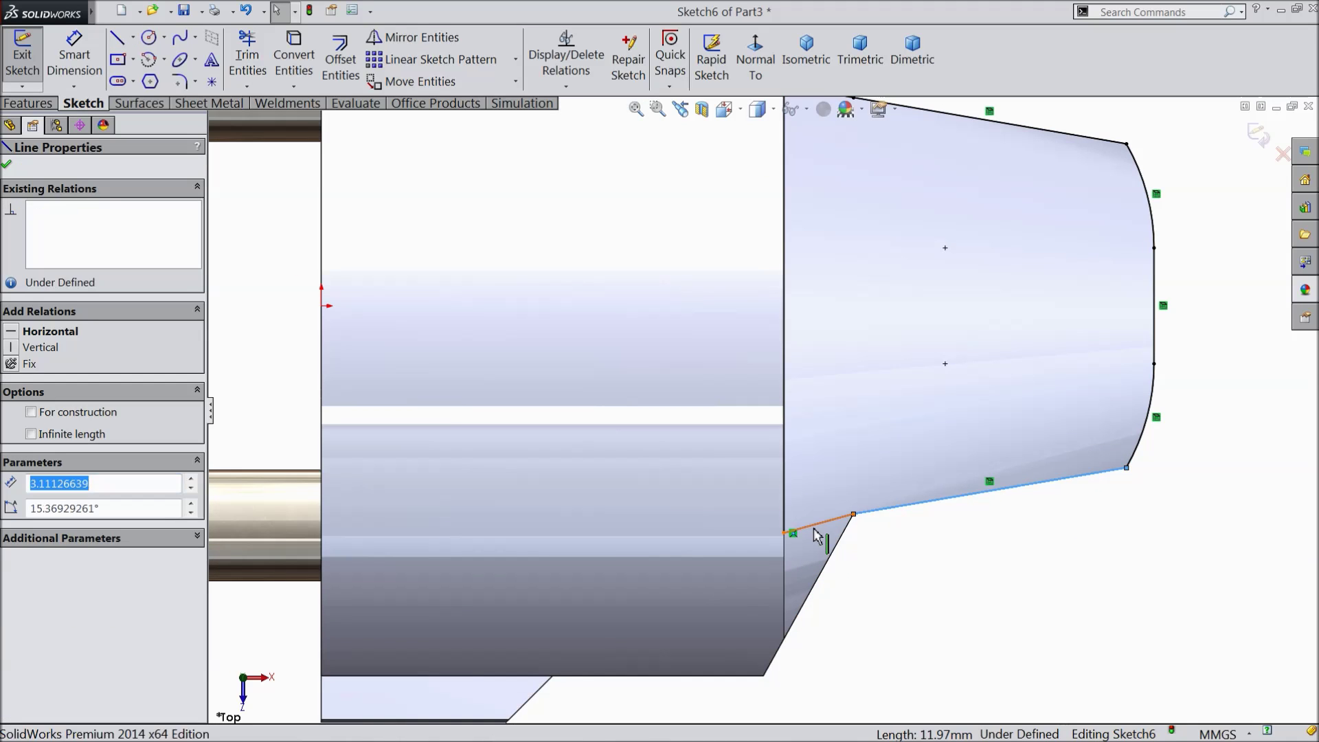
{"action": "left_click", "coordinate": [816, 526], "text": "ctrl"}
{"action": "left_click", "coordinate": [880, 473]}
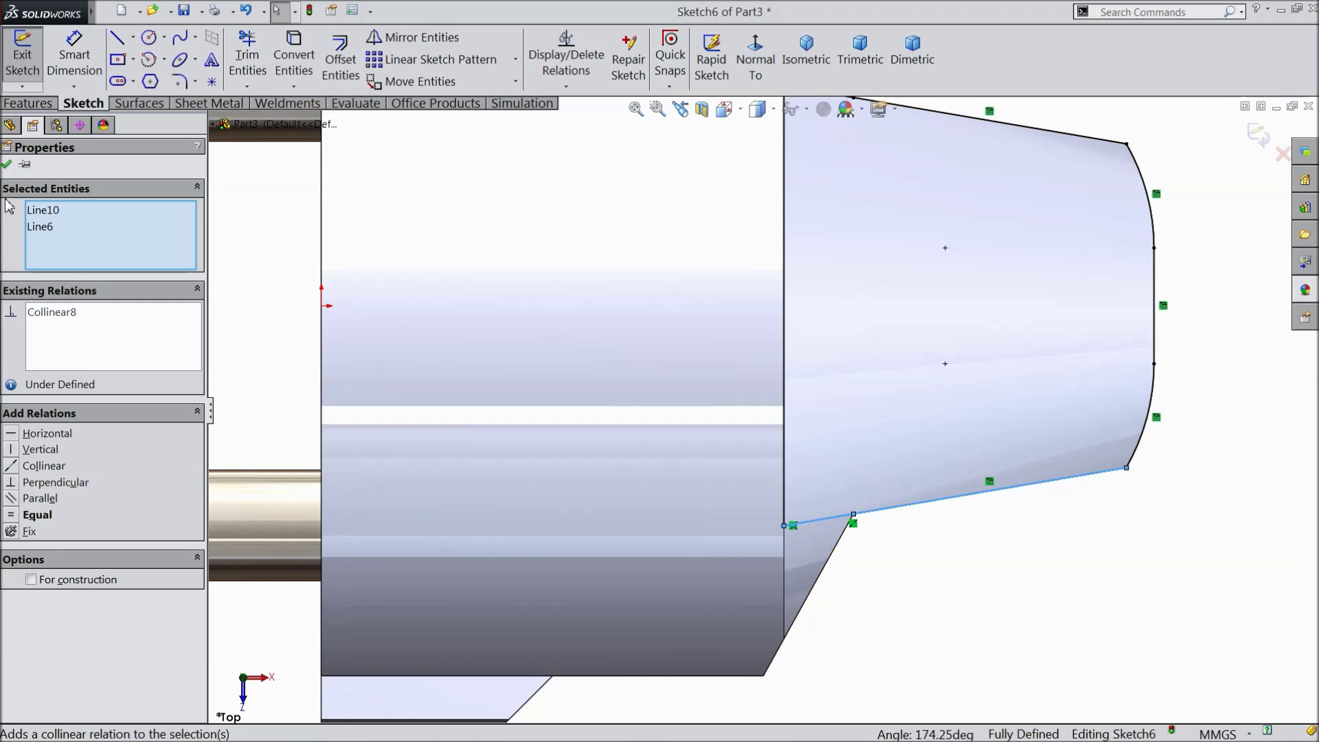
{"action": "left_click", "coordinate": [6, 165]}
Extrude the closed profile as a boss with a Blind depth of 23 mm, merged with the plug body
{"action": "scroll", "coordinate": [584, 268], "scroll_direction": "up", "scroll_amount": 3}
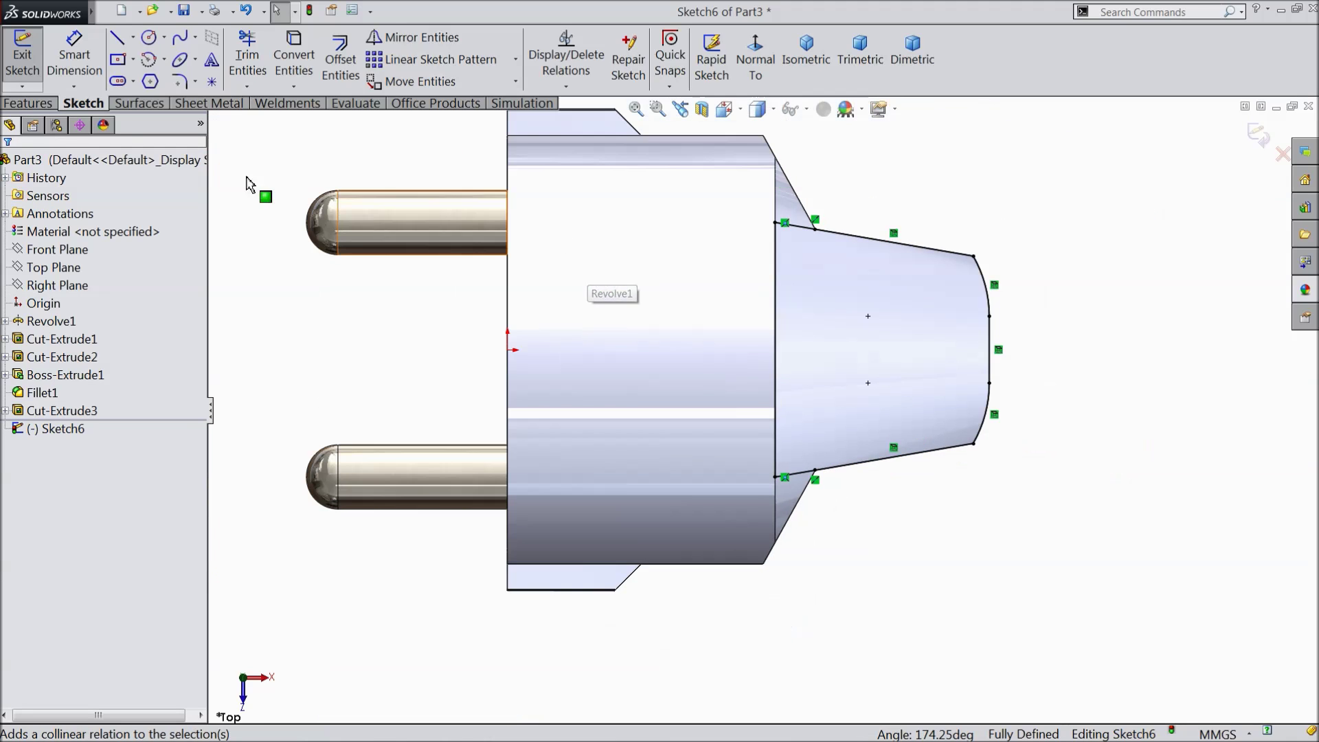
{"action": "left_click", "coordinate": [29, 104]}
{"action": "left_click", "coordinate": [31, 58]}
{"action": "middle_click_drag", "start_coordinate": [569, 235], "coordinate": [518, 295]}
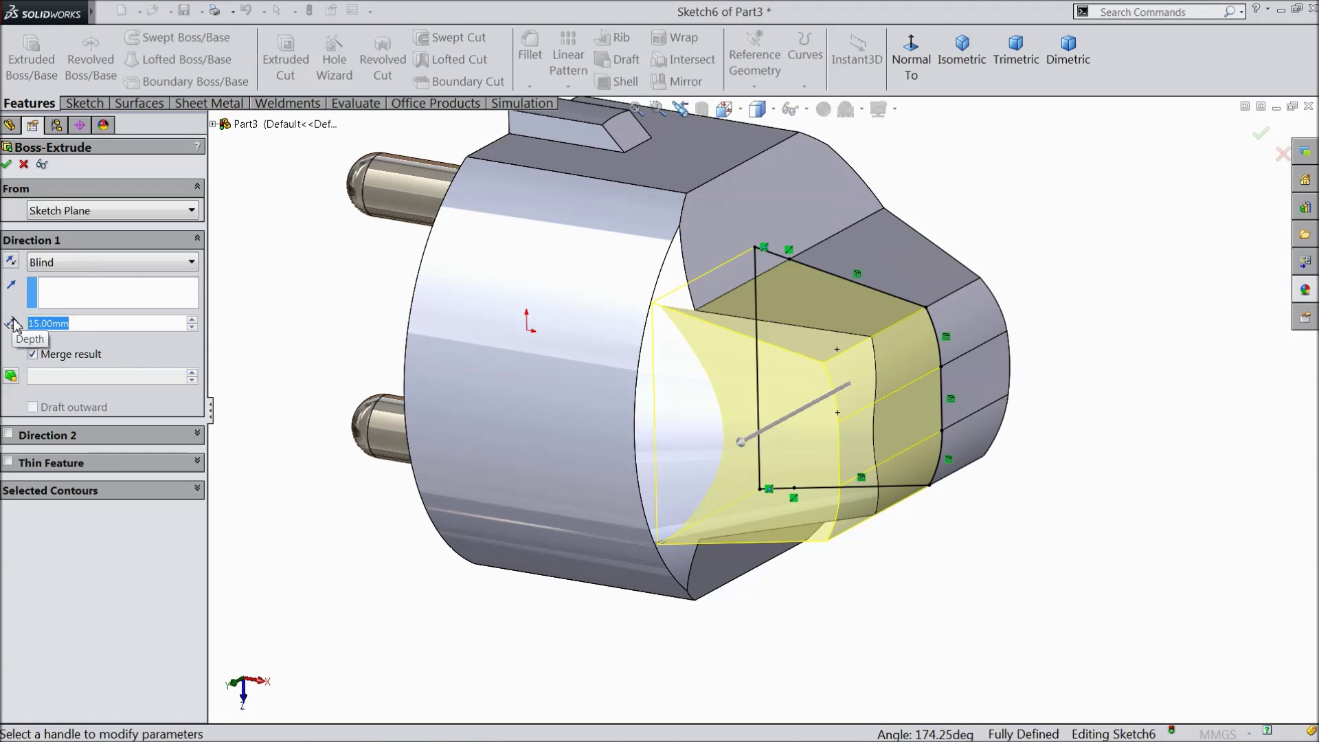
{"action": "type", "text": "23"}
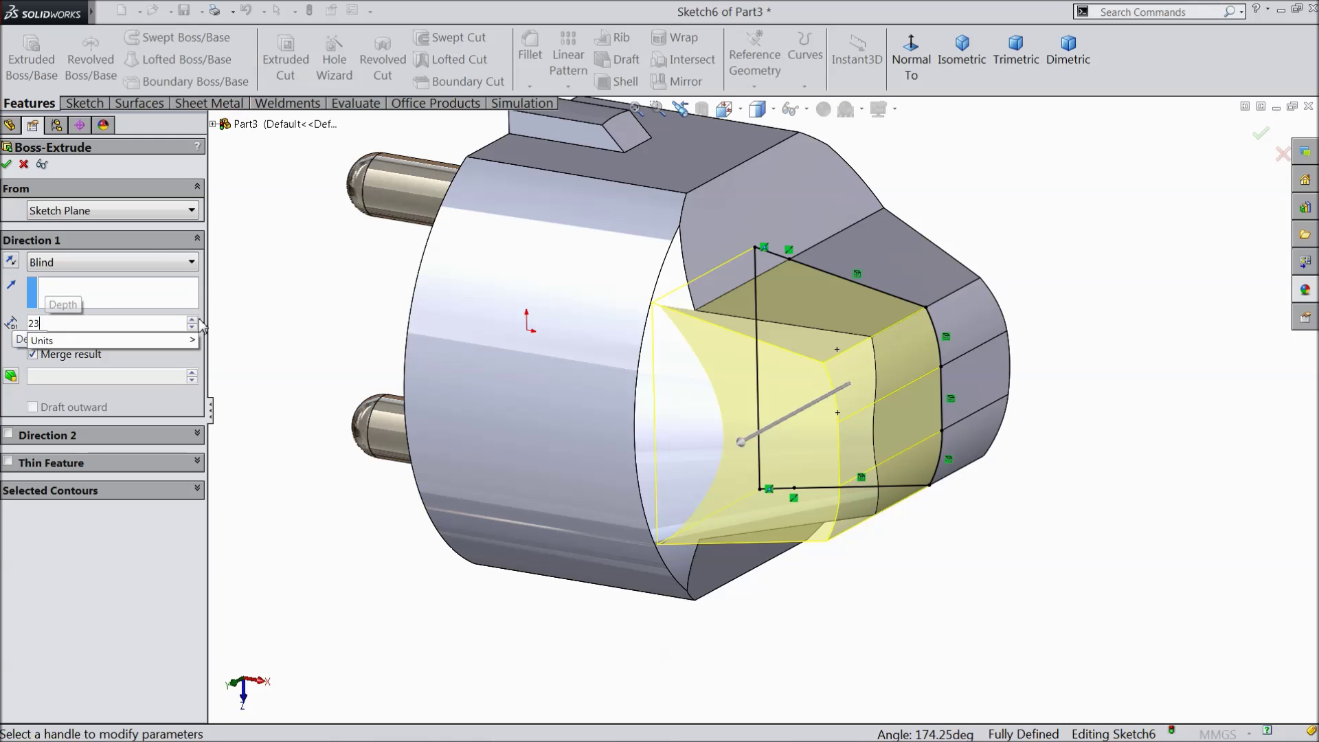
{"action": "key", "text": "Return"}
{"action": "middle_click_drag", "start_coordinate": [322, 317], "coordinate": [323, 333]}
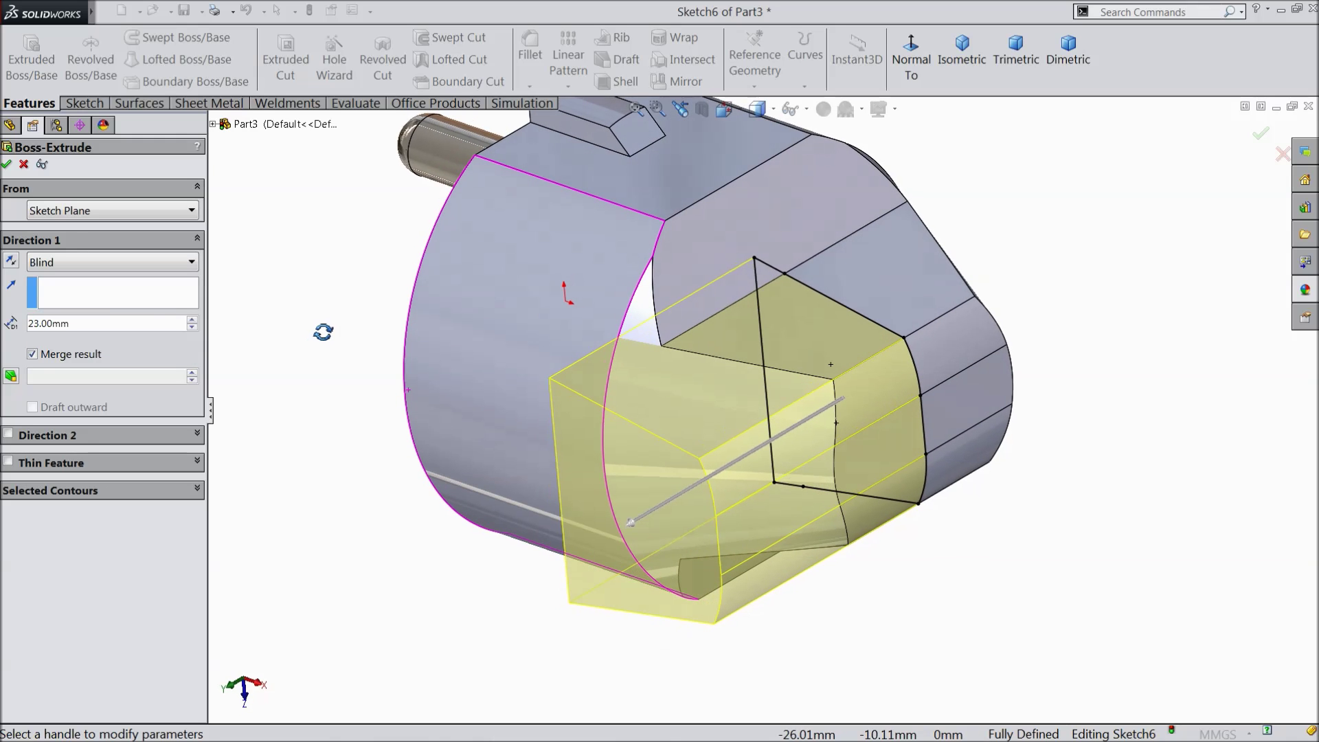
{"action": "left_click", "coordinate": [7, 165]}
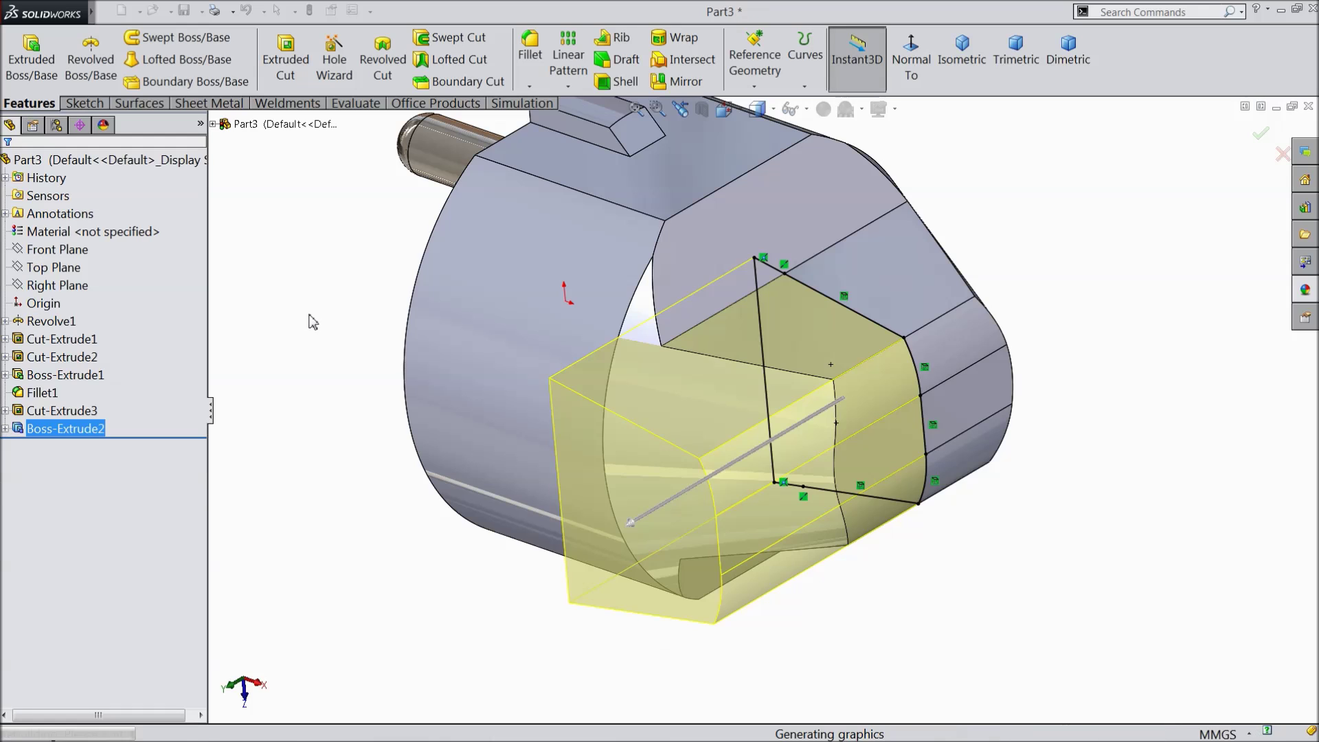
{"action": "middle_click_drag", "start_coordinate": [310, 316], "coordinate": [419, 292]}
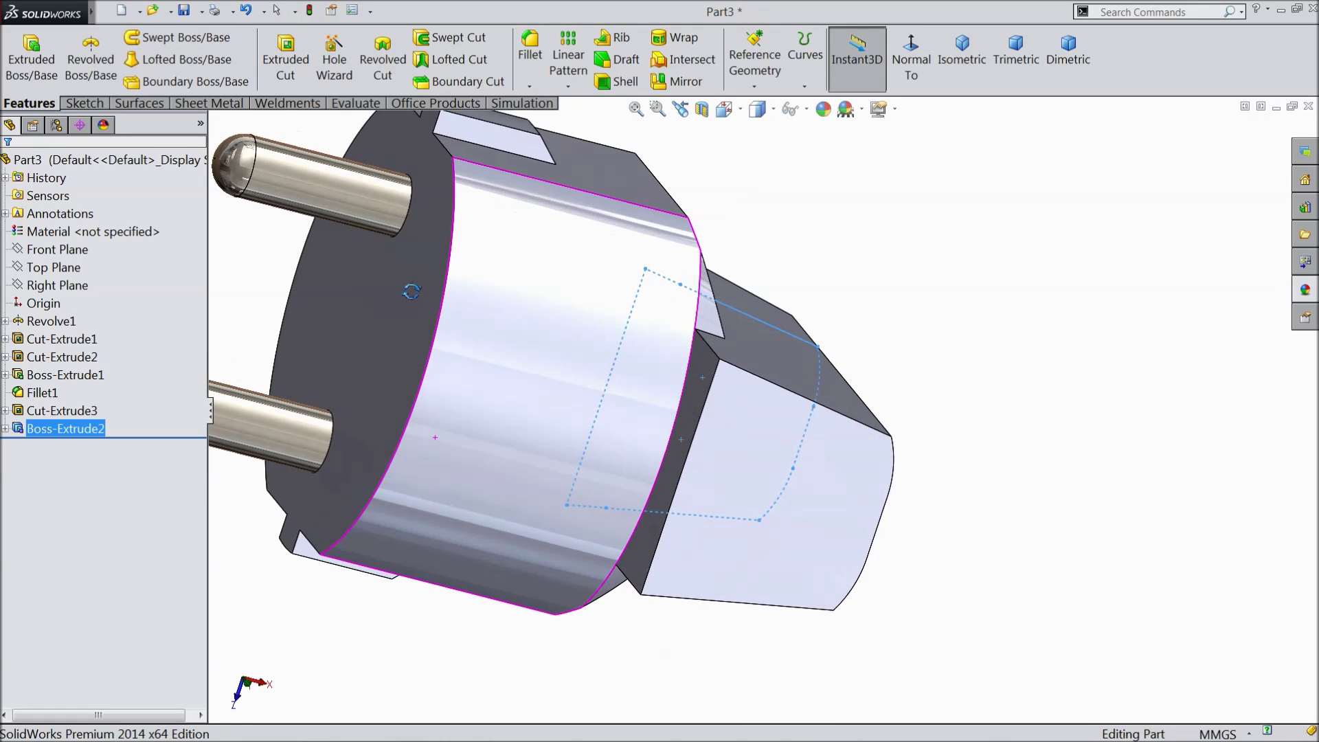
Fillet the curved edge where the new rear block meets the round plug body with a 4 mm radius
{"action": "left_click", "coordinate": [536, 60]}
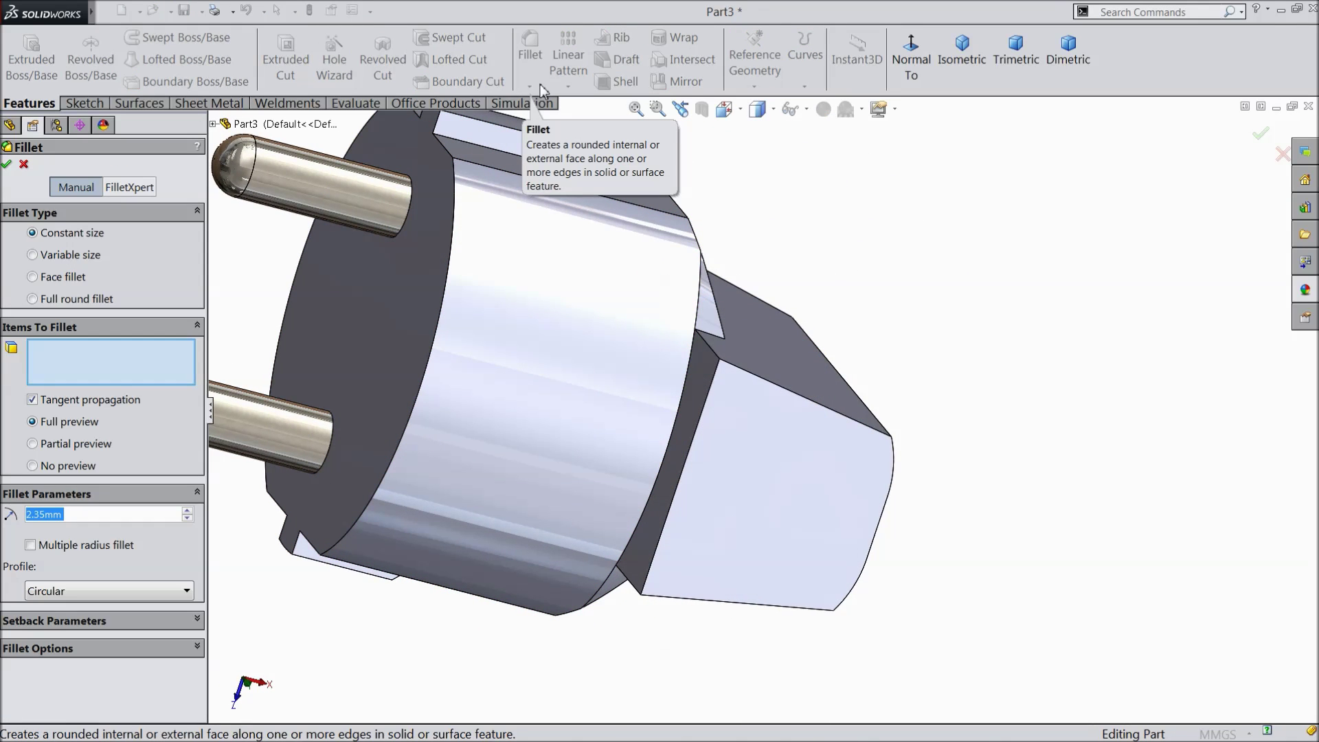
{"action": "type", "text": "4"}
{"action": "left_click", "coordinate": [680, 420]}
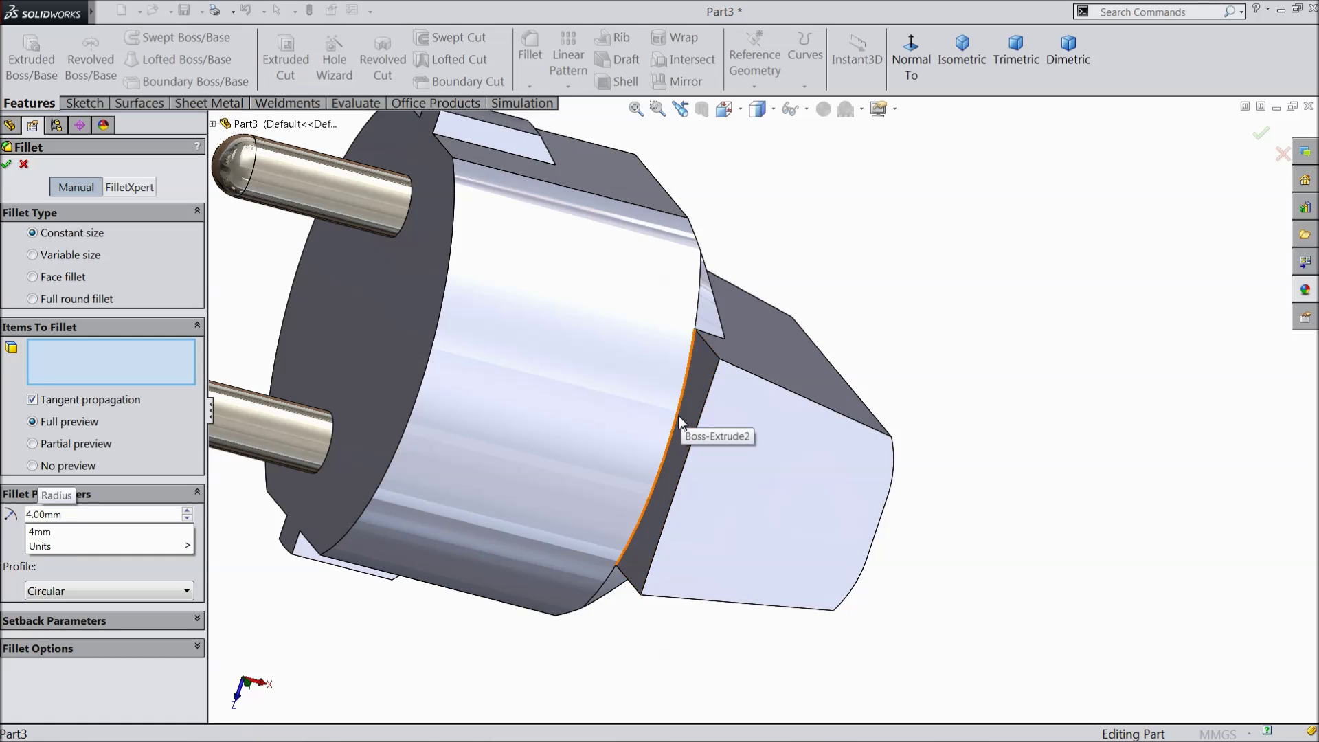
{"action": "left_click", "coordinate": [6, 165]}
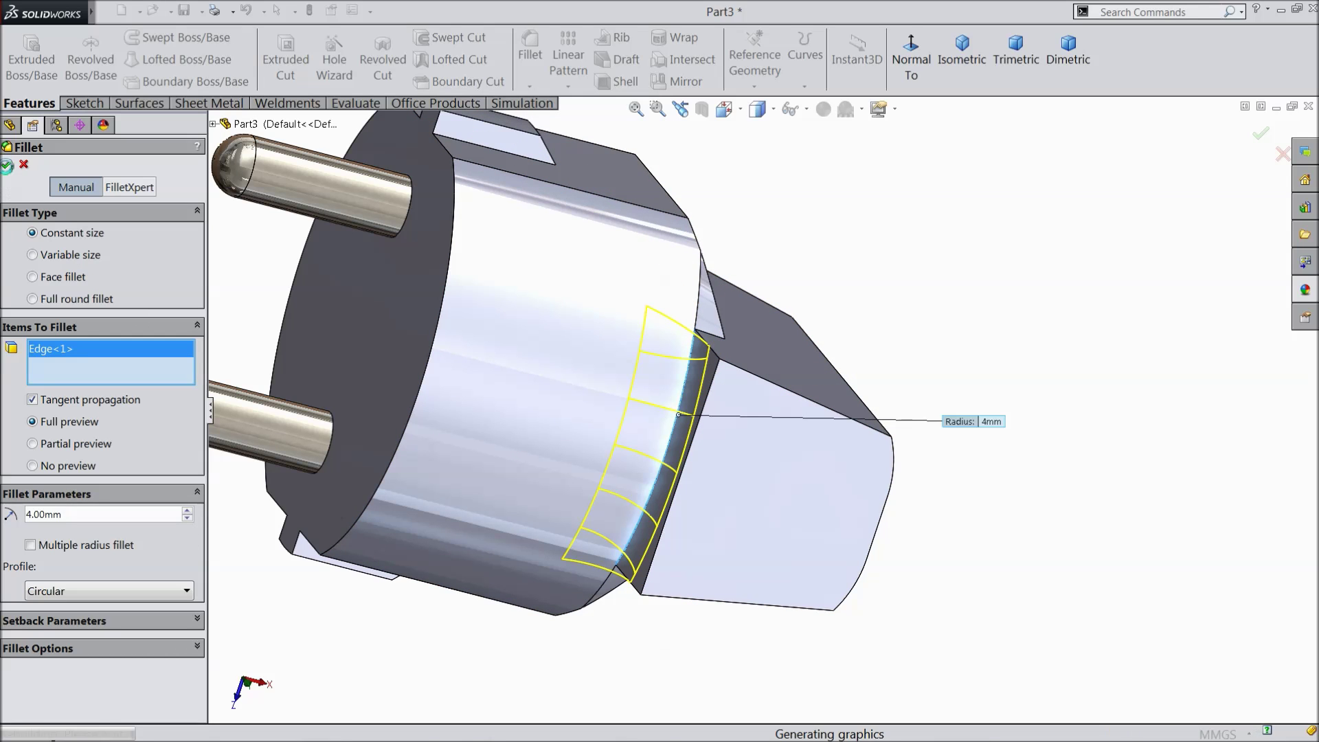
{"action": "key", "text": "f"}
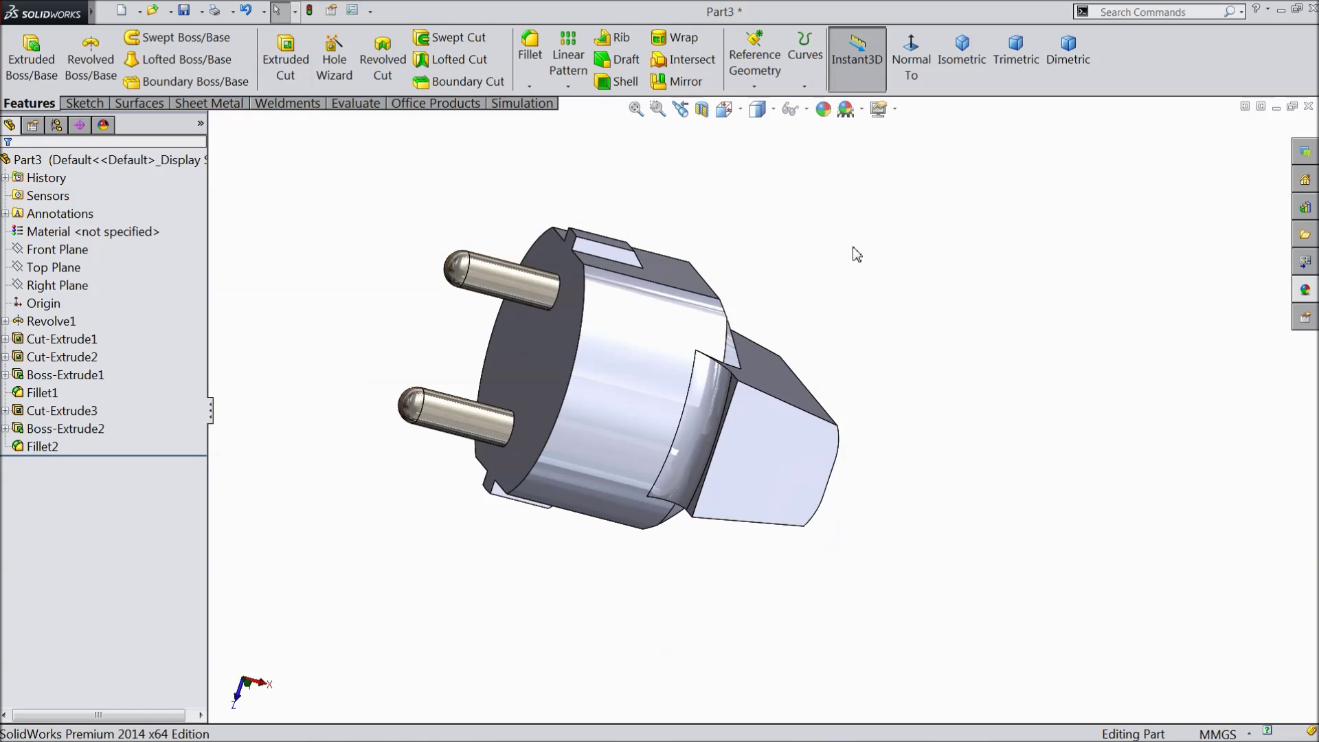
{"action": "middle_click_drag", "start_coordinate": [859, 261], "coordinate": [898, 307]}
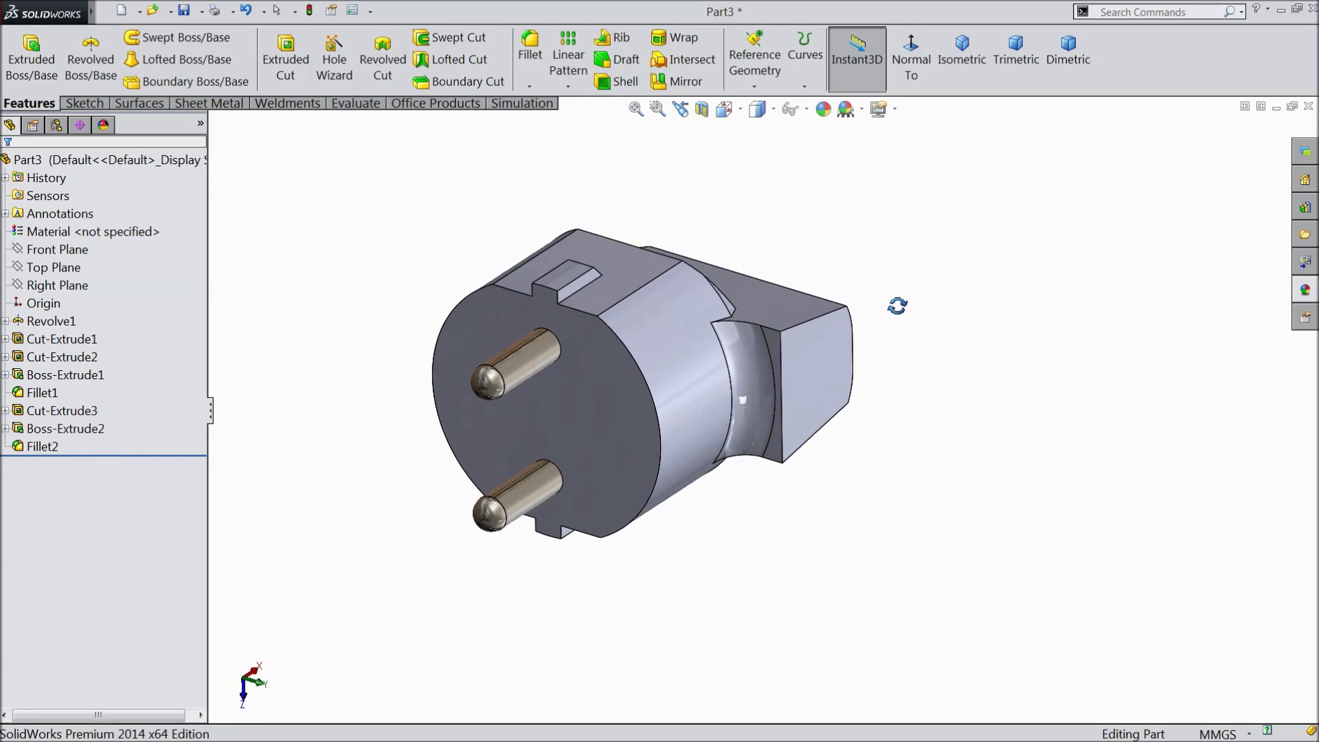
Edit the extrusion of the two steel pins and set its depth to 19 mm
{"action": "scroll", "coordinate": [773, 360], "scroll_direction": "down", "scroll_amount": 3}
{"action": "left_click", "coordinate": [65, 375]}
{"action": "middle_click_drag", "start_coordinate": [303, 417], "coordinate": [310, 429]}
{"action": "left_click", "coordinate": [50, 411], "text": "ctrl"}
{"action": "left_click", "coordinate": [50, 411], "text": "ctrl"}
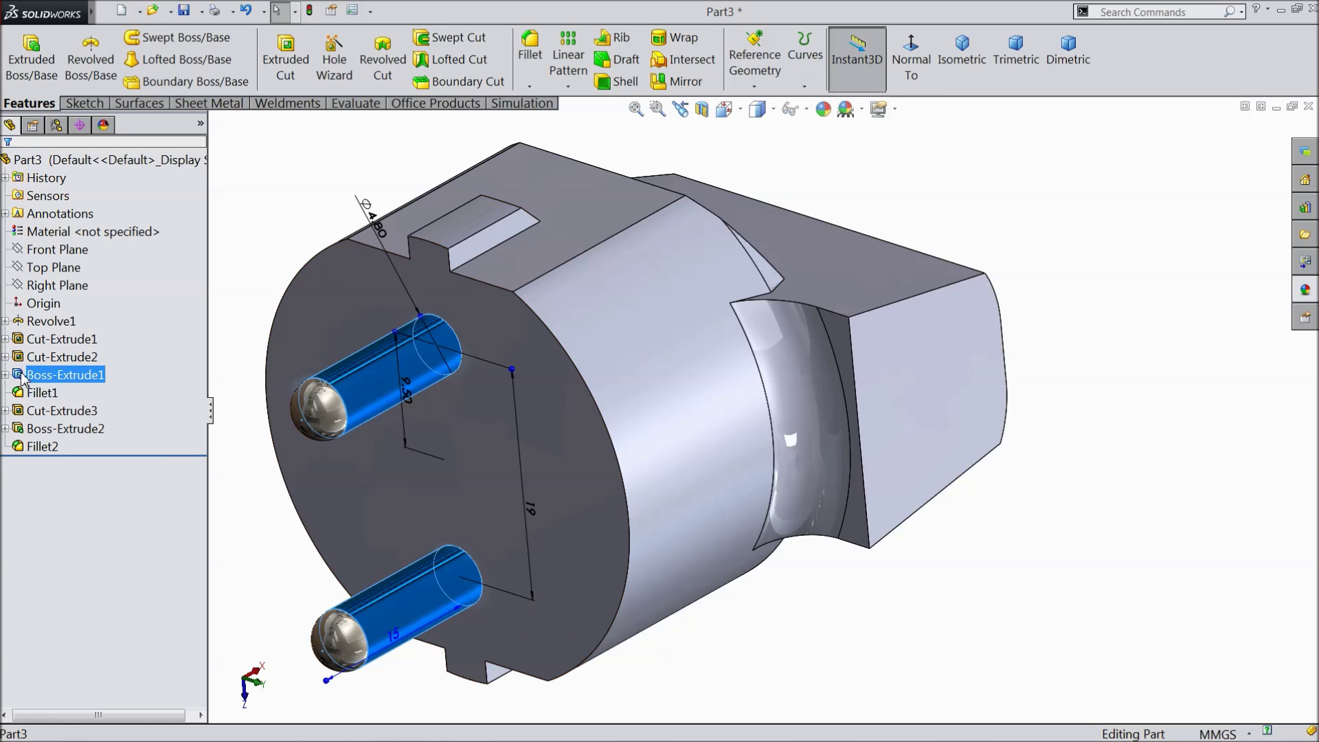
{"action": "left_click", "coordinate": [33, 376]}
{"action": "left_click", "coordinate": [36, 342]}
{"action": "double_click", "coordinate": [43, 323]}
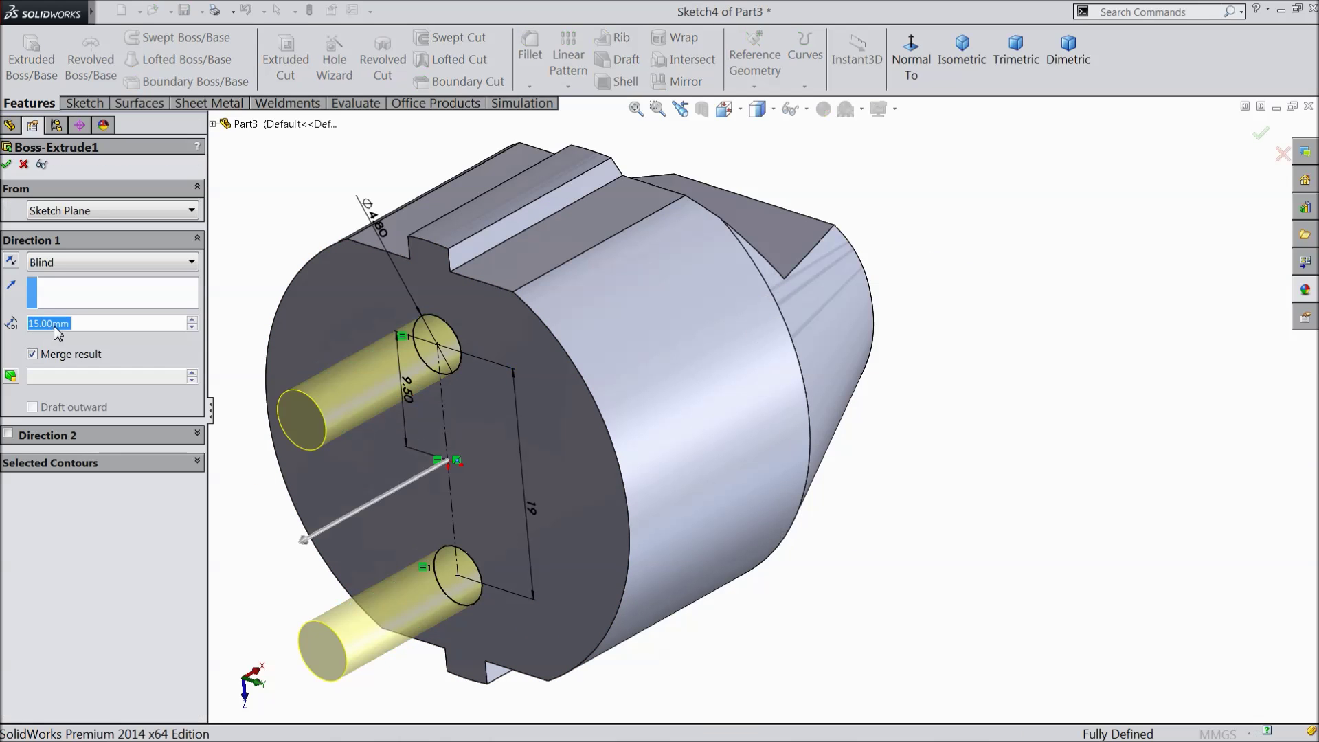
{"action": "type", "text": "19"}
{"action": "key", "text": "Return"}
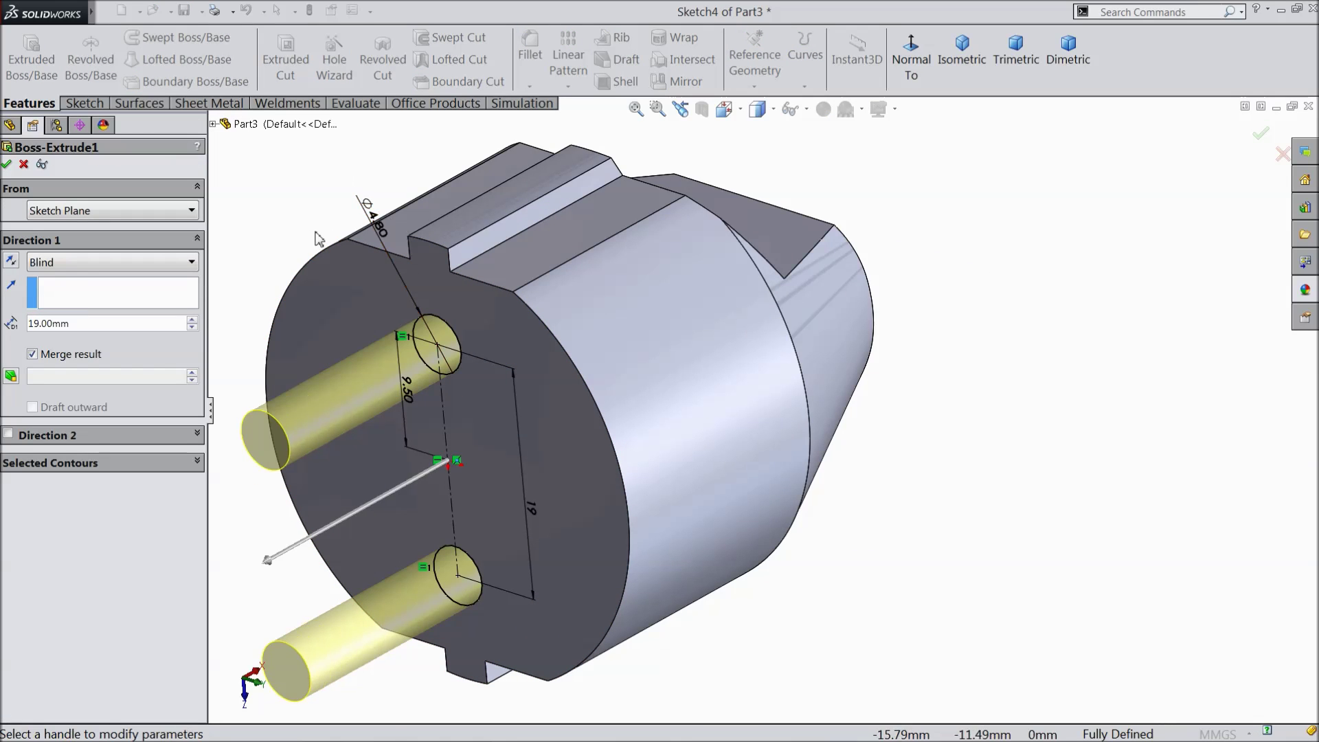
{"action": "left_click", "coordinate": [5, 165]}
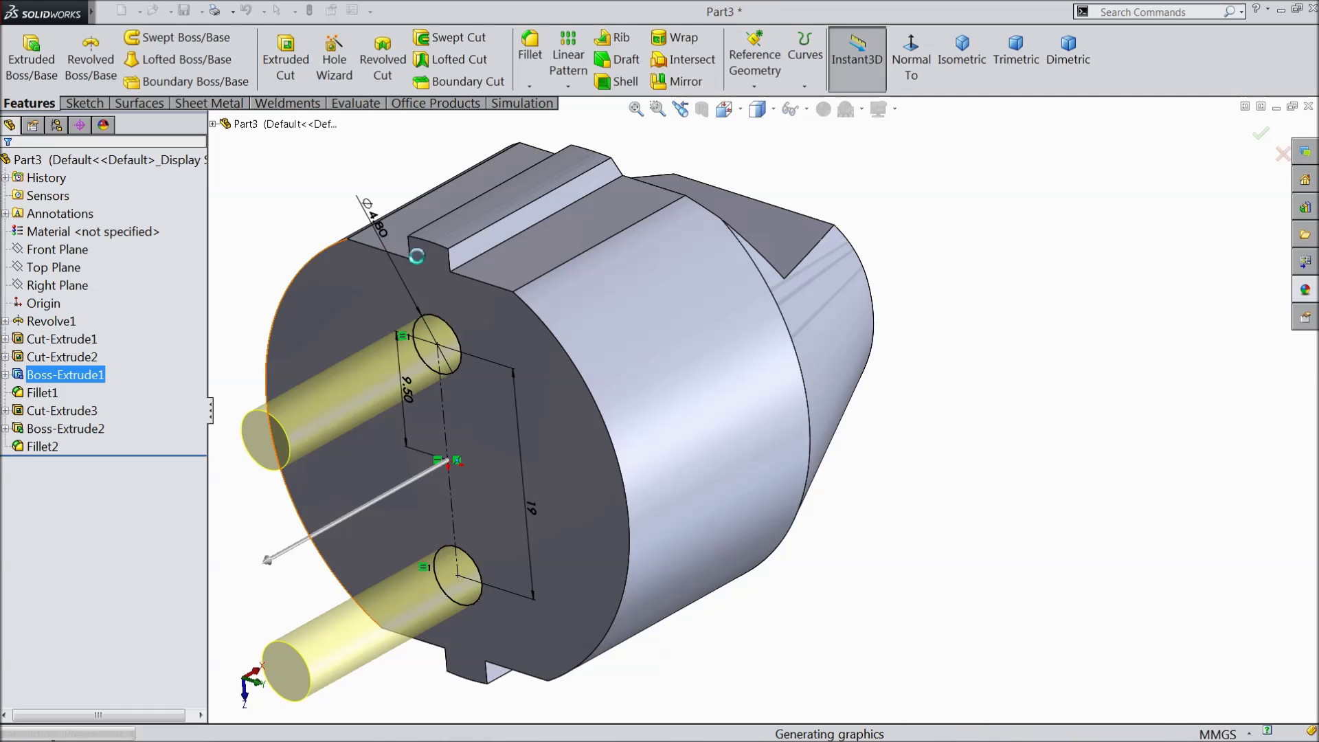
{"action": "middle_click_drag", "start_coordinate": [469, 300], "coordinate": [433, 341]}
Fillet the two opposite edges where the concave transition meets the rear block's sides with a 4 mm radius
{"action": "left_click", "coordinate": [530, 49]}
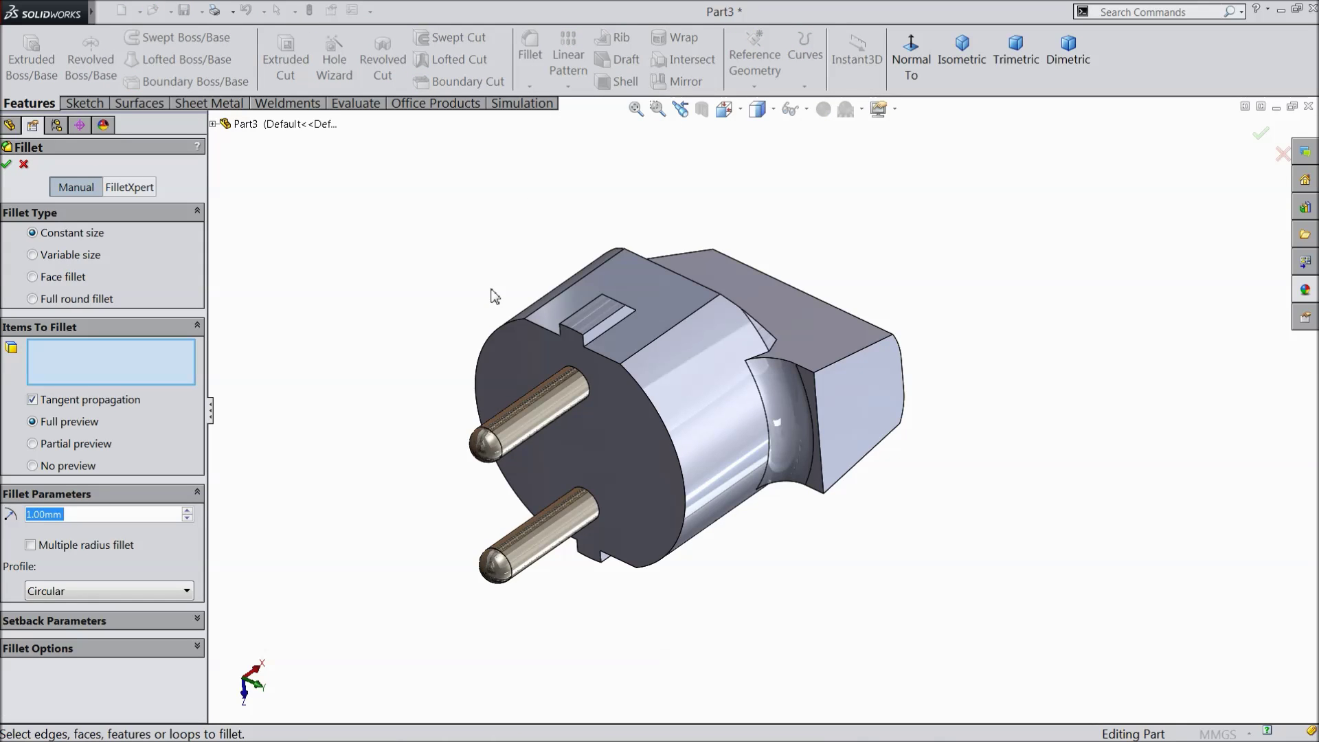
{"action": "type", "text": "4"}
{"action": "key", "text": "Return"}
{"action": "scroll", "coordinate": [776, 360], "scroll_direction": "down", "scroll_amount": 4}
{"action": "left_click", "coordinate": [787, 333]}
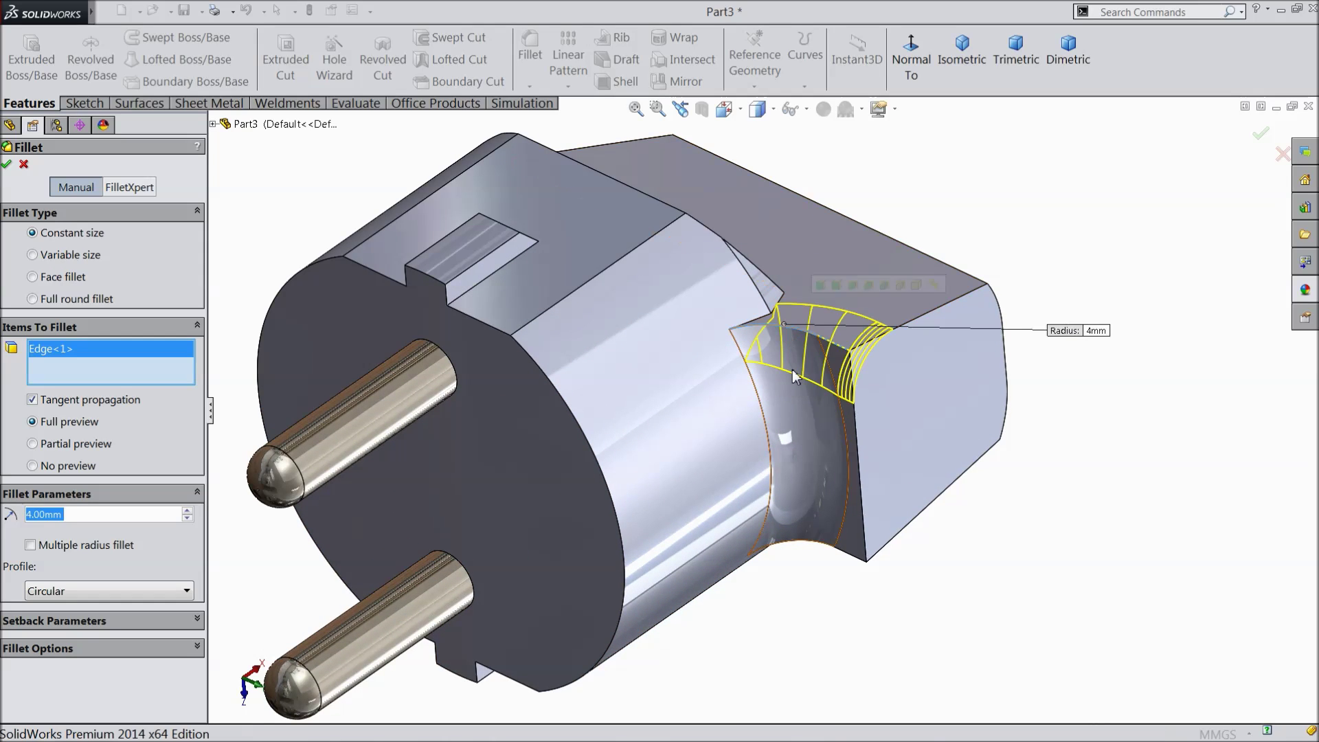
{"action": "middle_click_drag", "start_coordinate": [814, 562], "coordinate": [812, 484]}
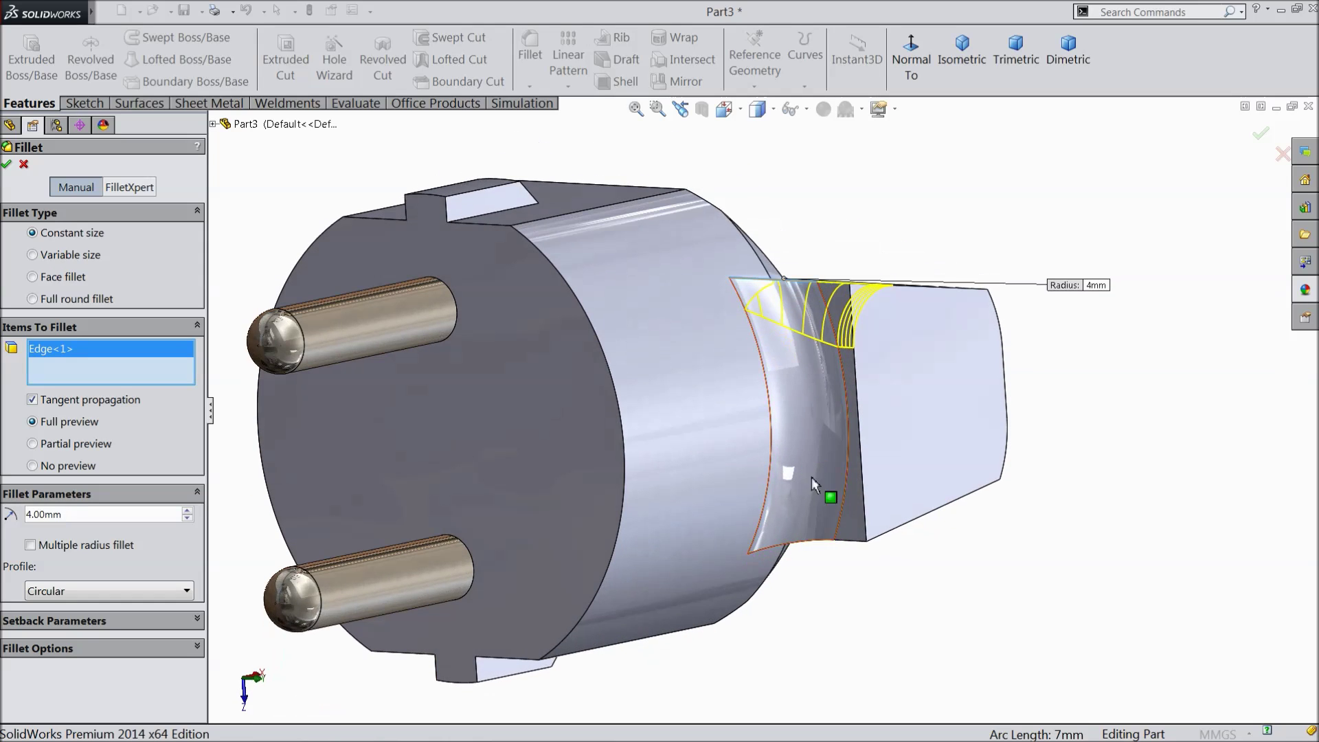
{"action": "left_click", "coordinate": [803, 539]}
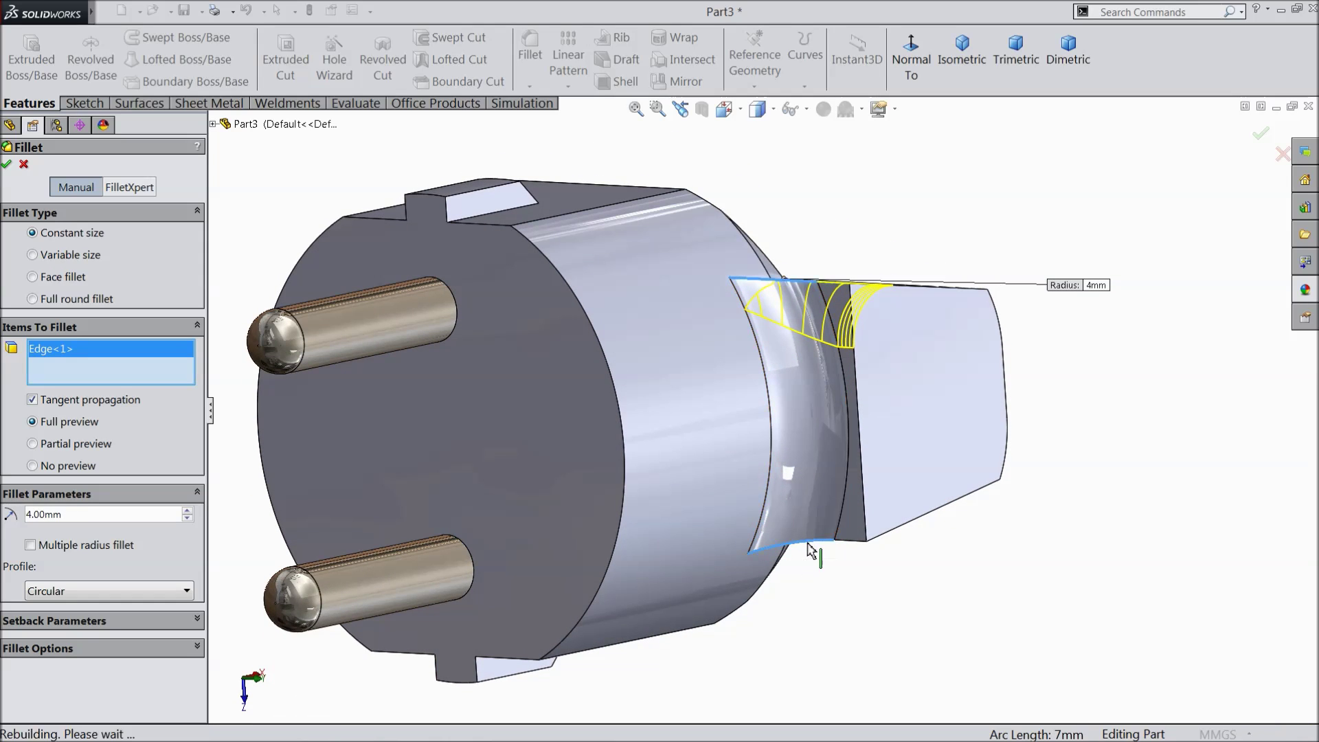
{"action": "left_click", "coordinate": [7, 165]}
{"action": "middle_click_drag", "start_coordinate": [561, 258], "coordinate": [553, 385]}
{"action": "middle_click_drag", "start_coordinate": [553, 385], "coordinate": [624, 223]}
Chamfer the two opposite edges where the sloped rear surface meets the flat side shoulders, using Distance distance values of 1 mm and 2 mm
{"action": "left_click", "coordinate": [529, 86]}
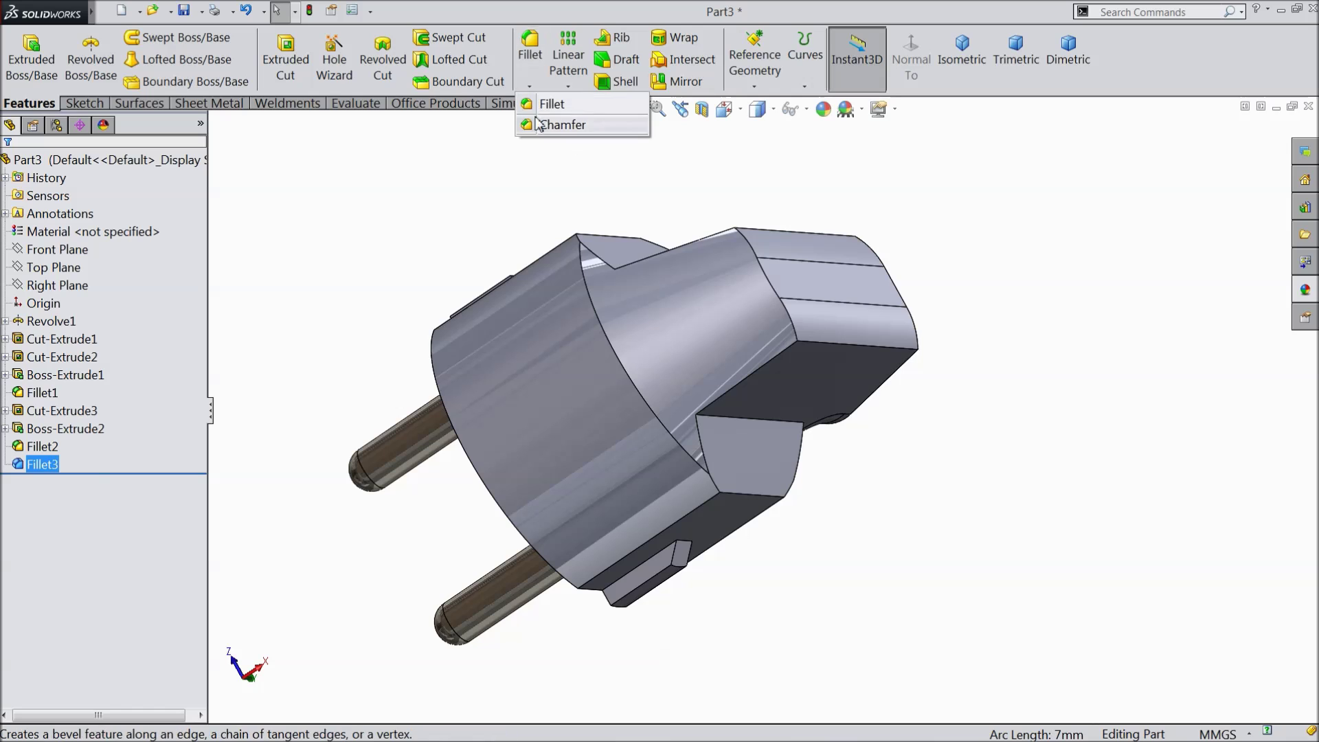
{"action": "left_click", "coordinate": [558, 123]}
{"action": "scroll", "coordinate": [661, 323], "scroll_direction": "down", "scroll_amount": 3}
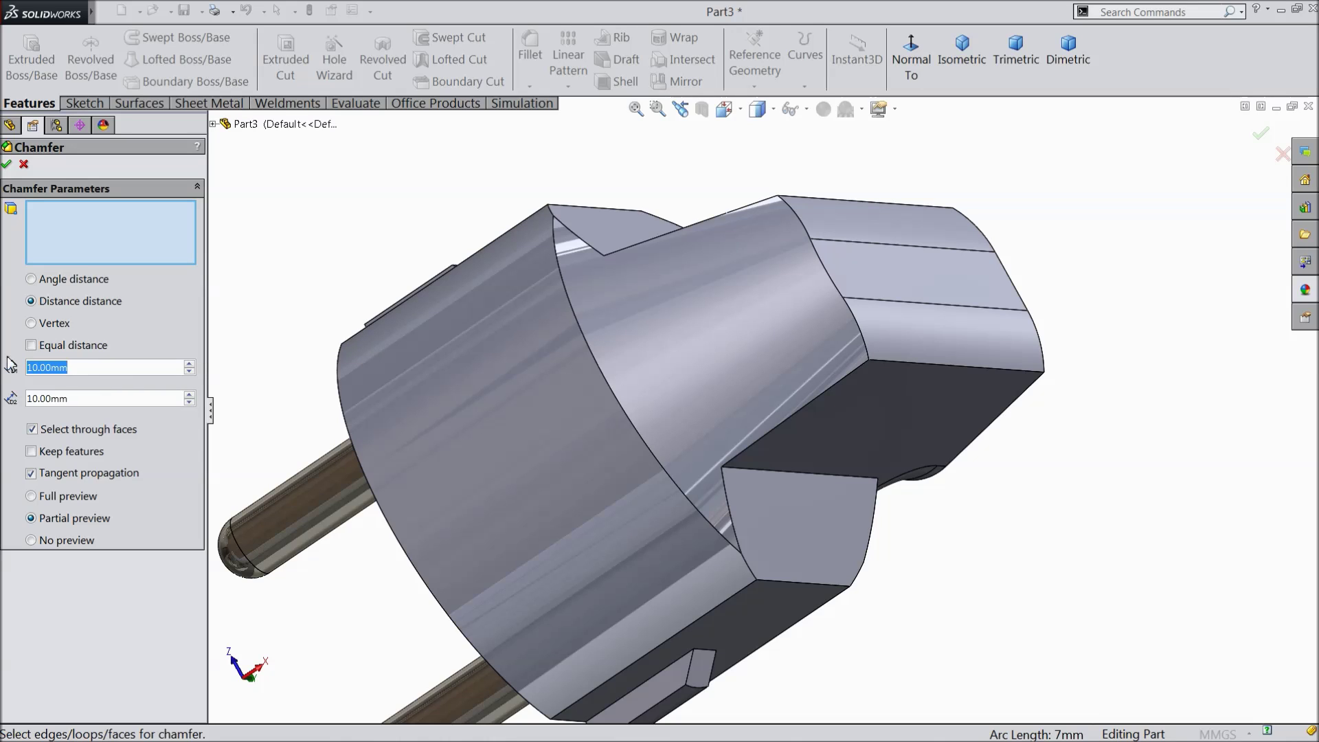
{"action": "type", "text": "1"}
{"action": "key", "text": "Return"}
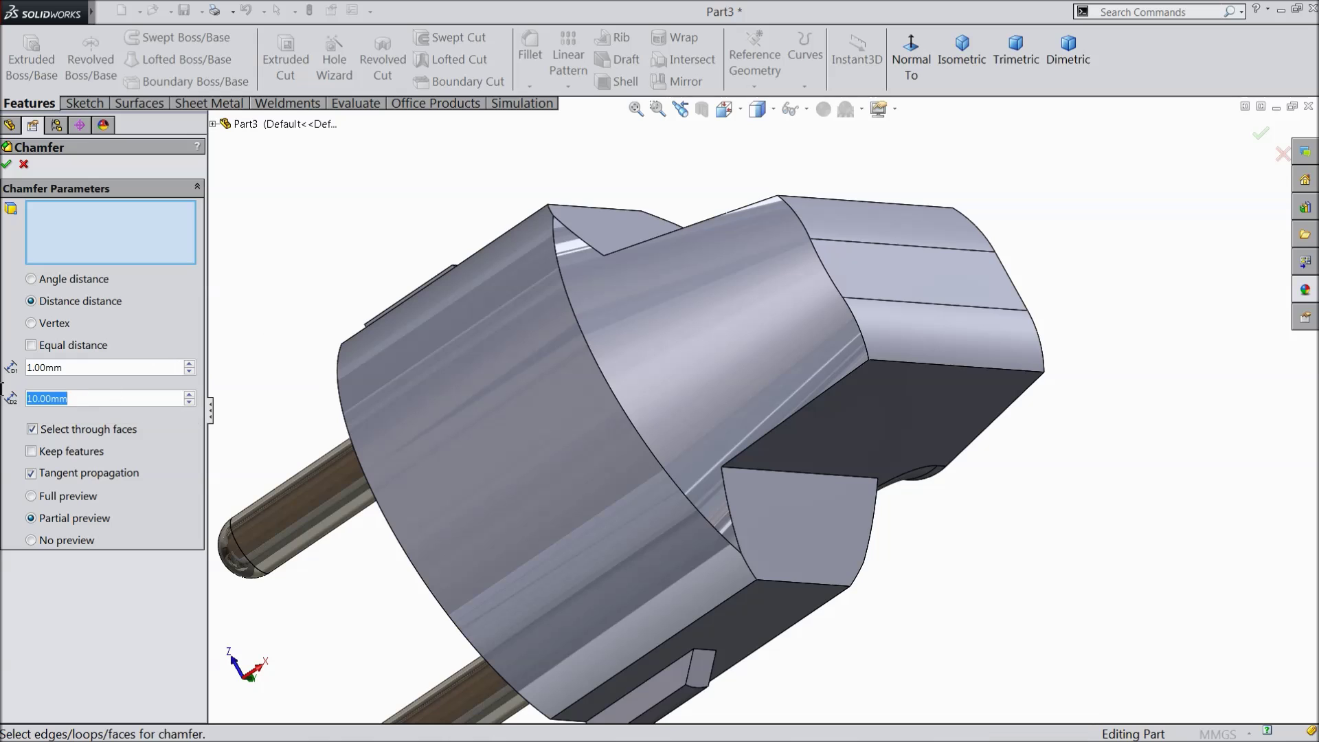
{"action": "type", "text": "2"}
{"action": "key", "text": "Return"}
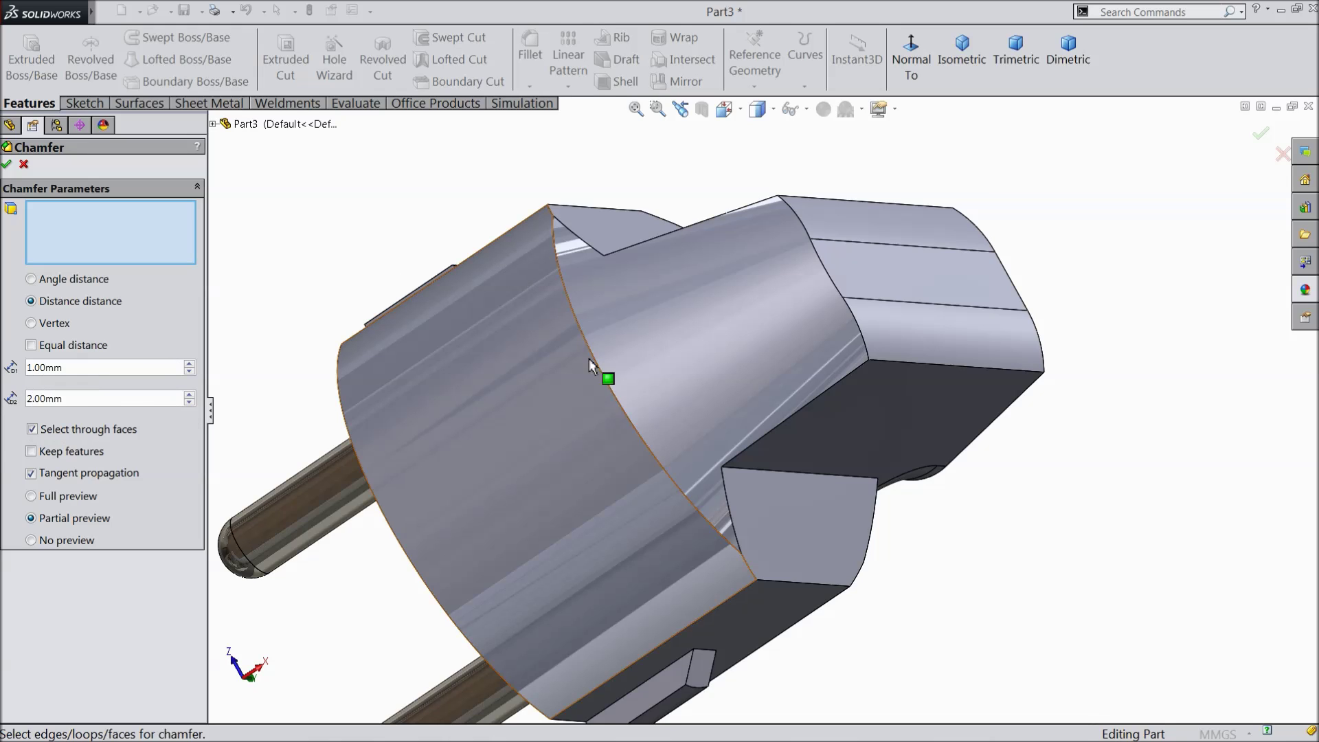
{"action": "left_click", "coordinate": [729, 510]}
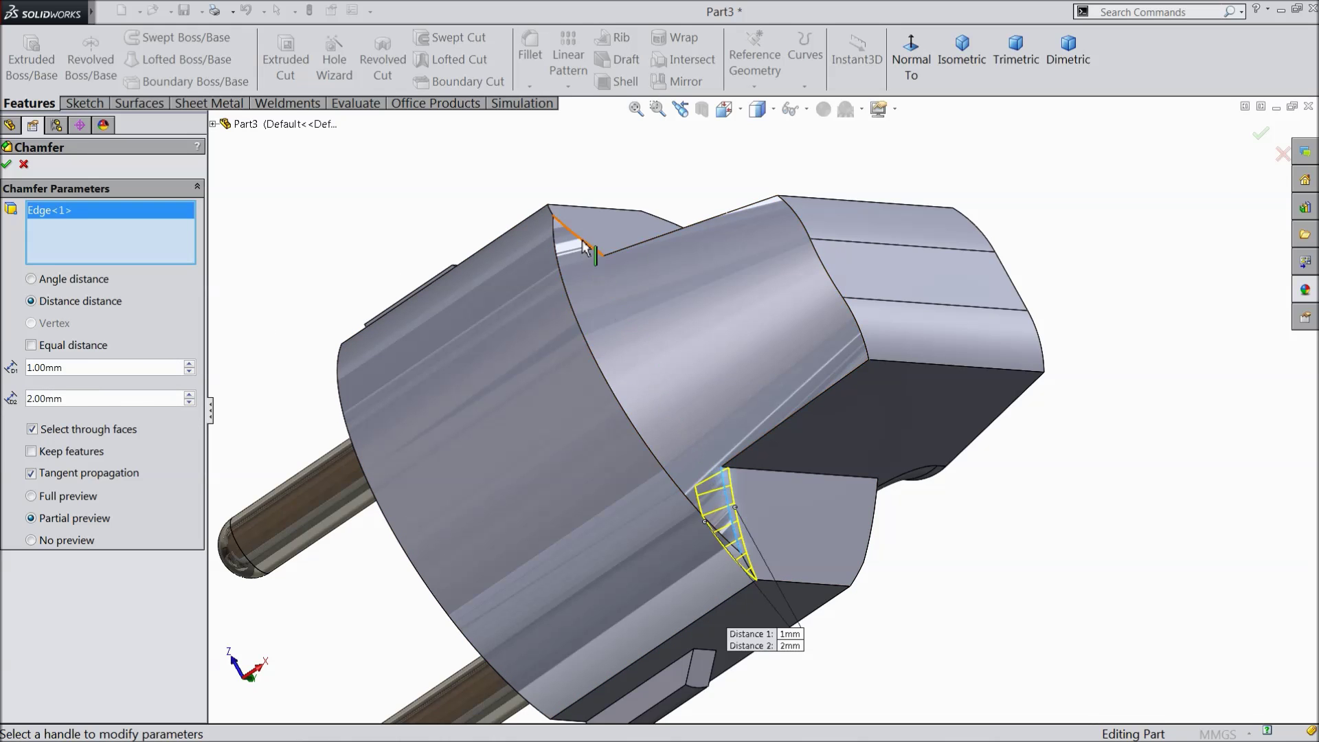
{"action": "left_click", "coordinate": [493, 242]}
{"action": "middle_click_drag", "start_coordinate": [492, 241], "coordinate": [472, 289]}
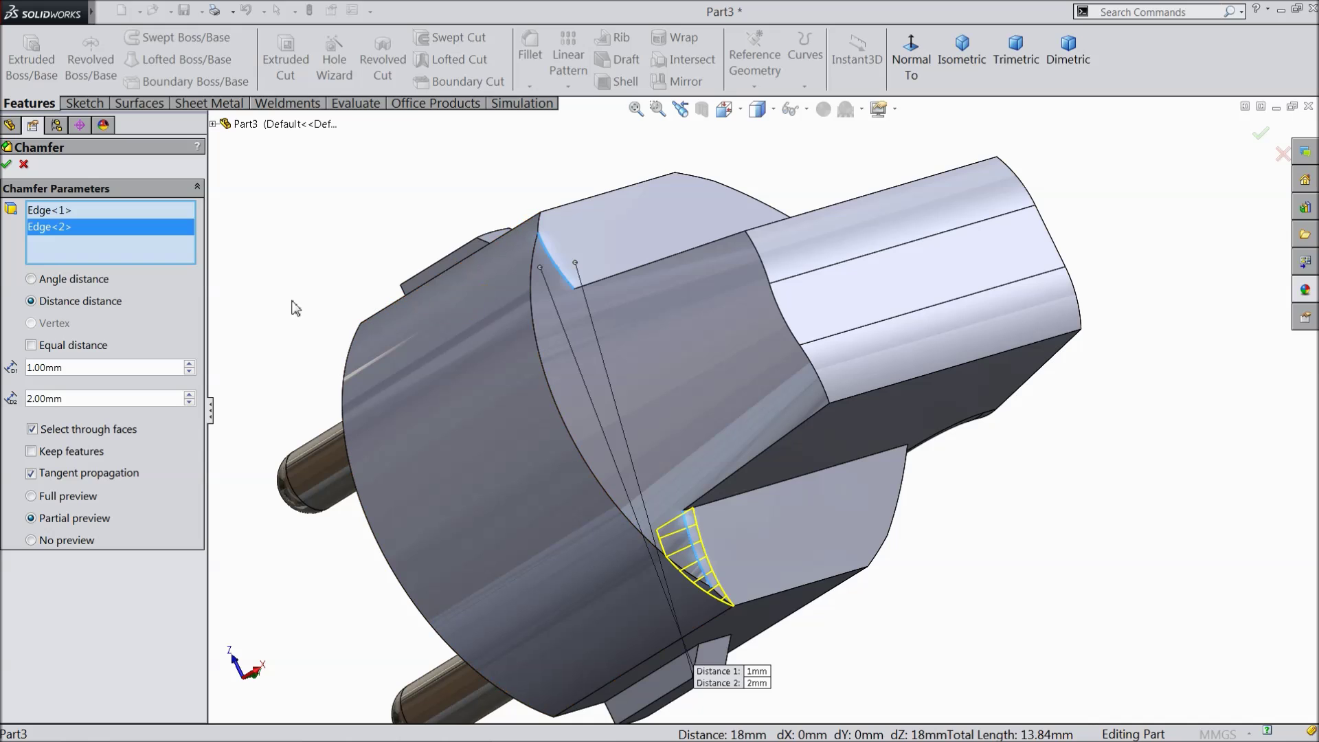
{"action": "left_click", "coordinate": [7, 165]}
Chamfer the curved shoulder edge beside the concave fillet on one side of the body, using Distance distance values of 1 mm and 3 mm
{"action": "middle_click_drag", "start_coordinate": [368, 366], "coordinate": [535, 133]}
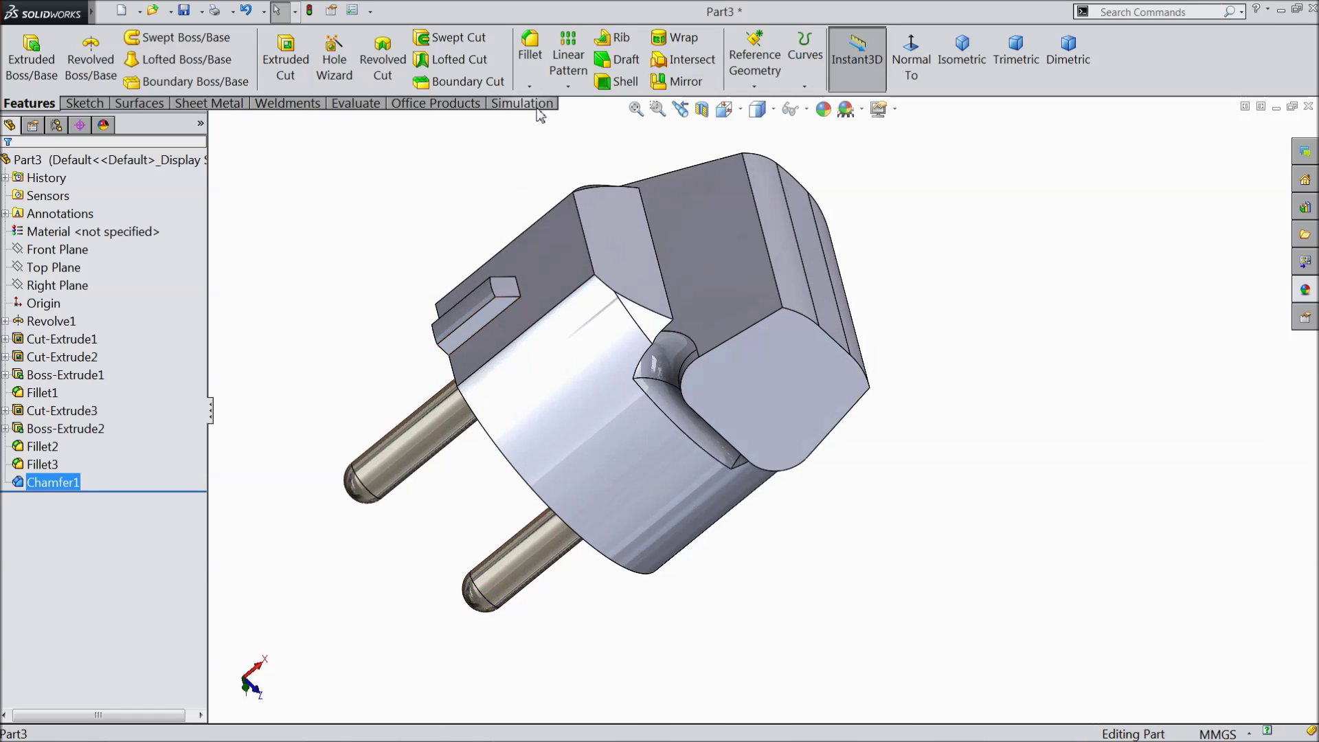
{"action": "left_click", "coordinate": [530, 86]}
{"action": "left_click", "coordinate": [546, 124]}
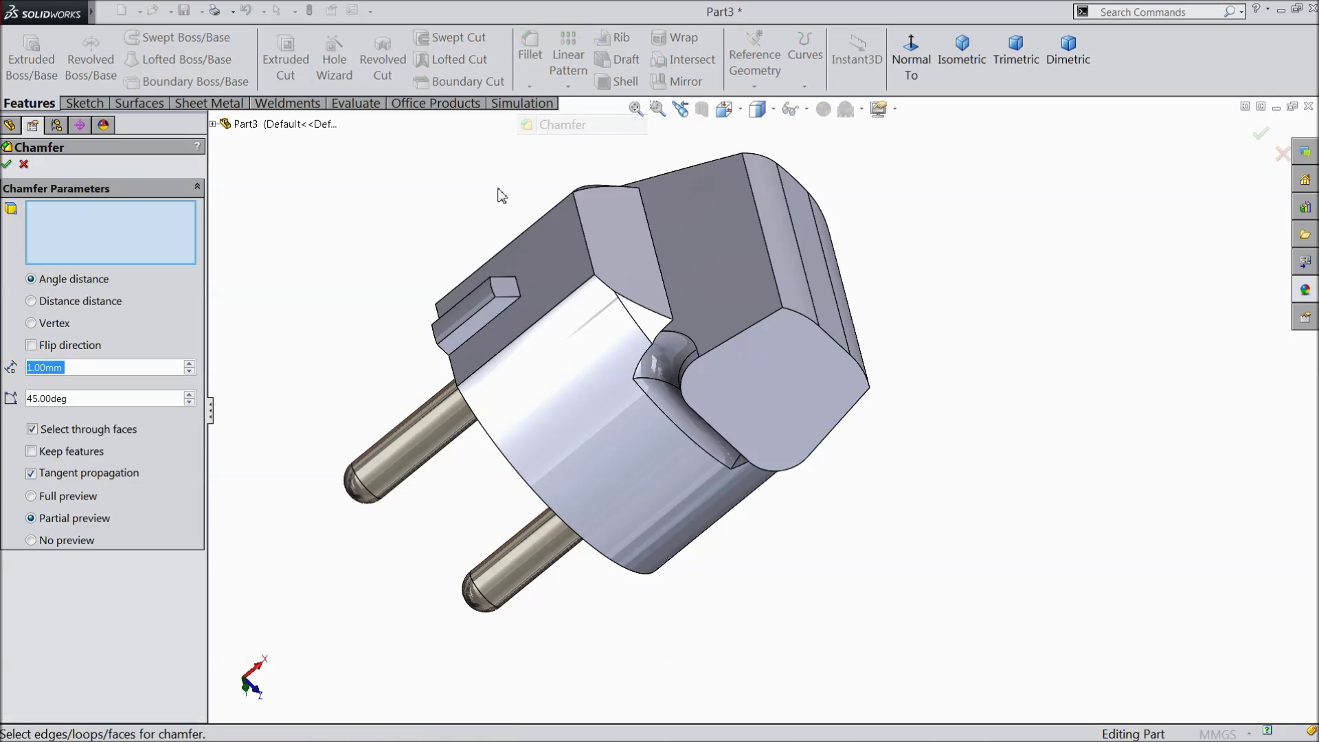
{"action": "left_click", "coordinate": [69, 303]}
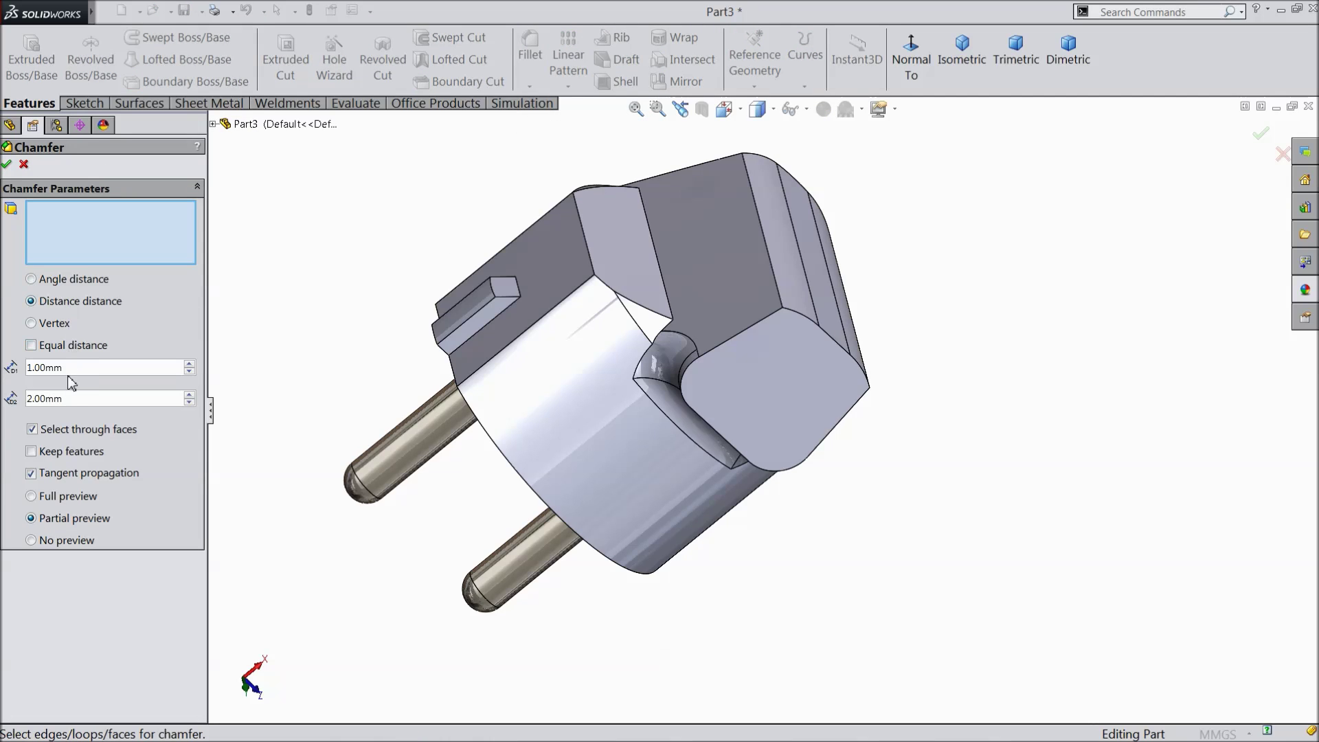
{"action": "type", "text": "3"}
{"action": "key", "text": "Return"}
{"action": "scroll", "coordinate": [682, 315], "scroll_direction": "down", "scroll_amount": 5}
{"action": "left_click", "coordinate": [649, 336]}
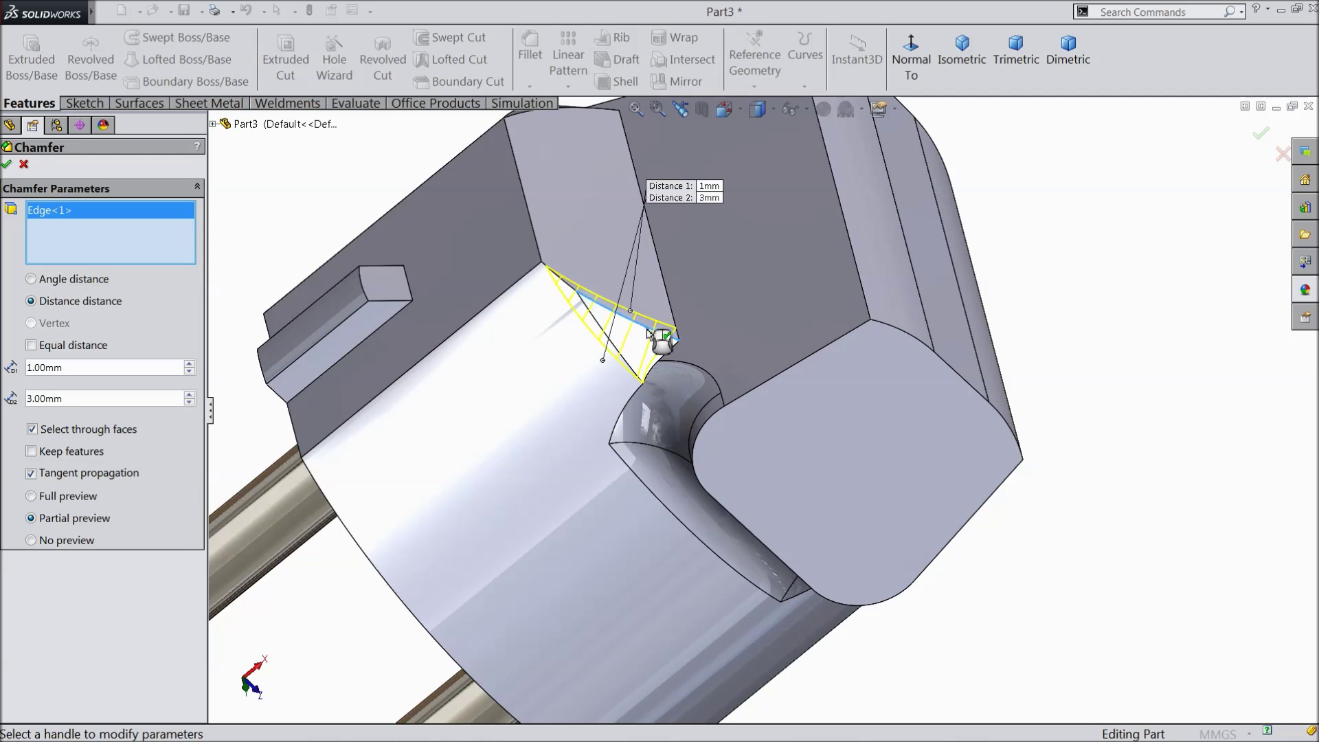
{"action": "left_click", "coordinate": [7, 165]}
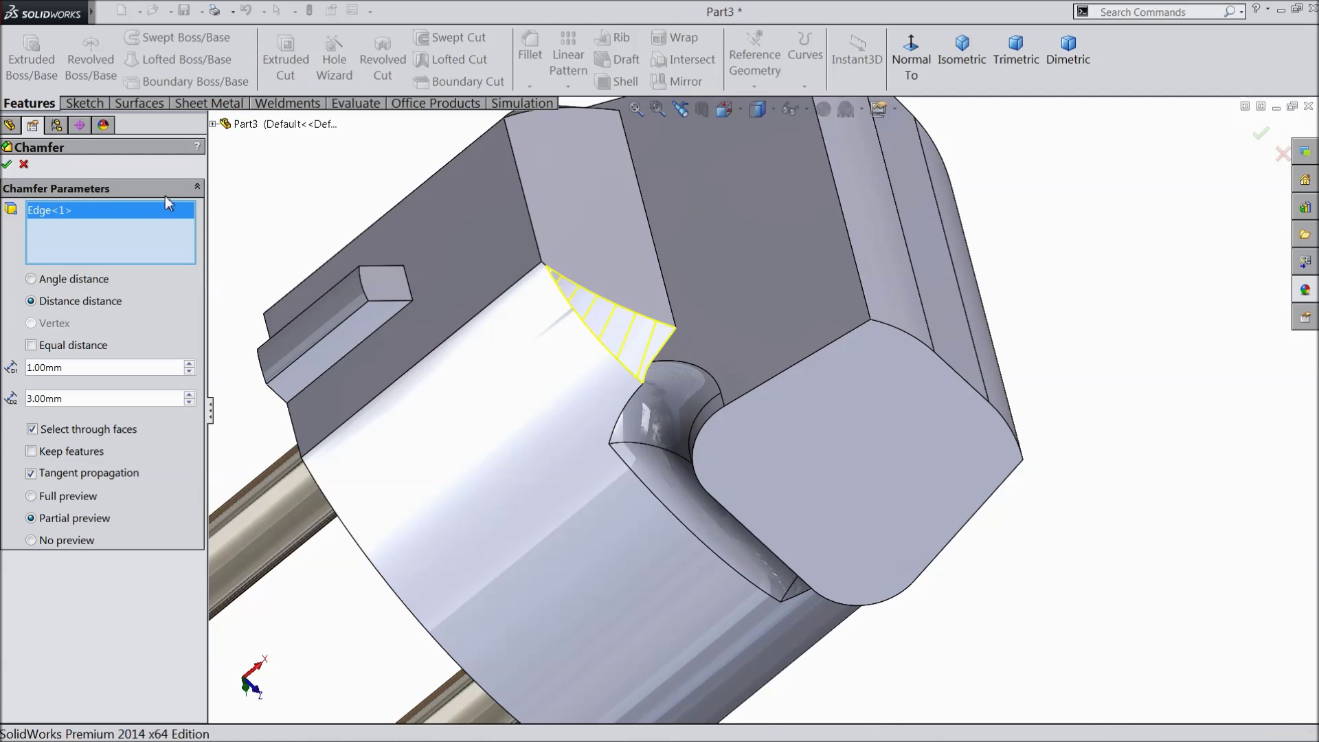
Chamfer the matching shoulder edge on the opposite side of the concave fillet, using Distance distance values of 3 mm and 1 mm
{"action": "left_click", "coordinate": [531, 88]}
{"action": "left_click", "coordinate": [538, 129]}
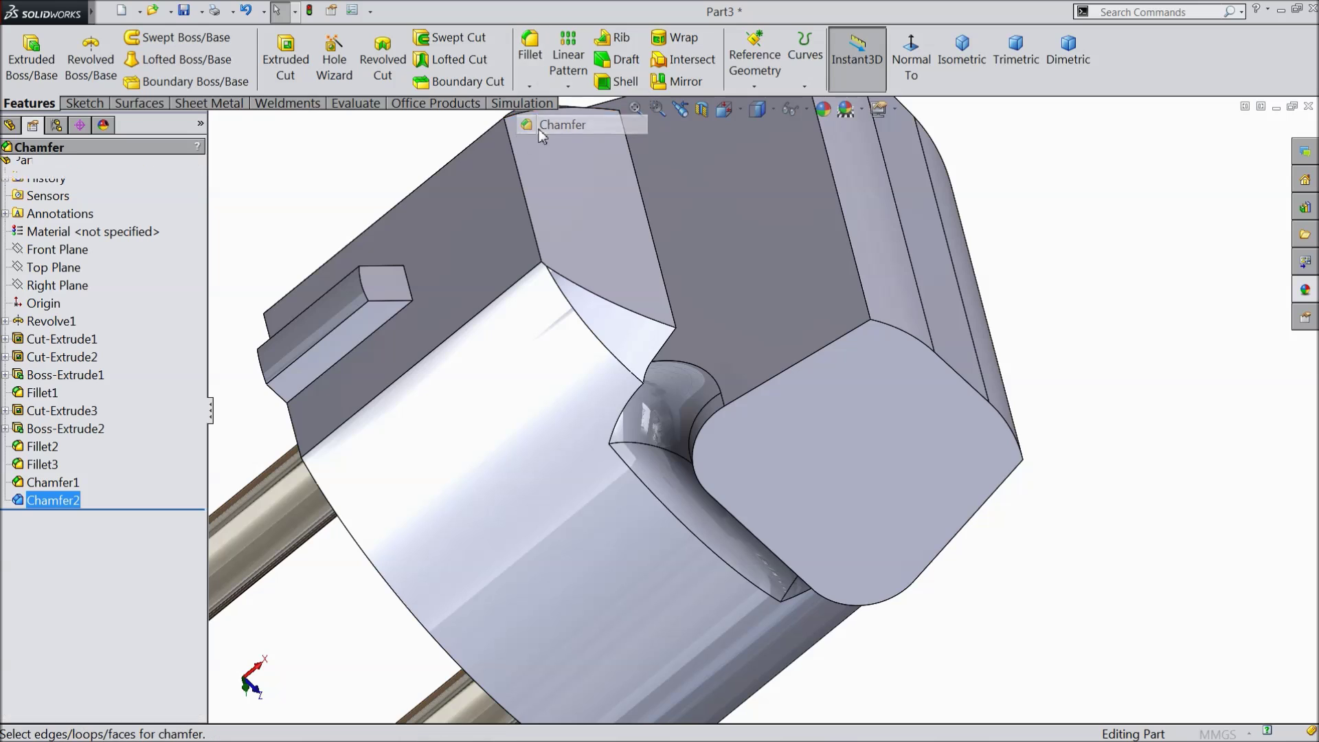
{"action": "left_click", "coordinate": [63, 303]}
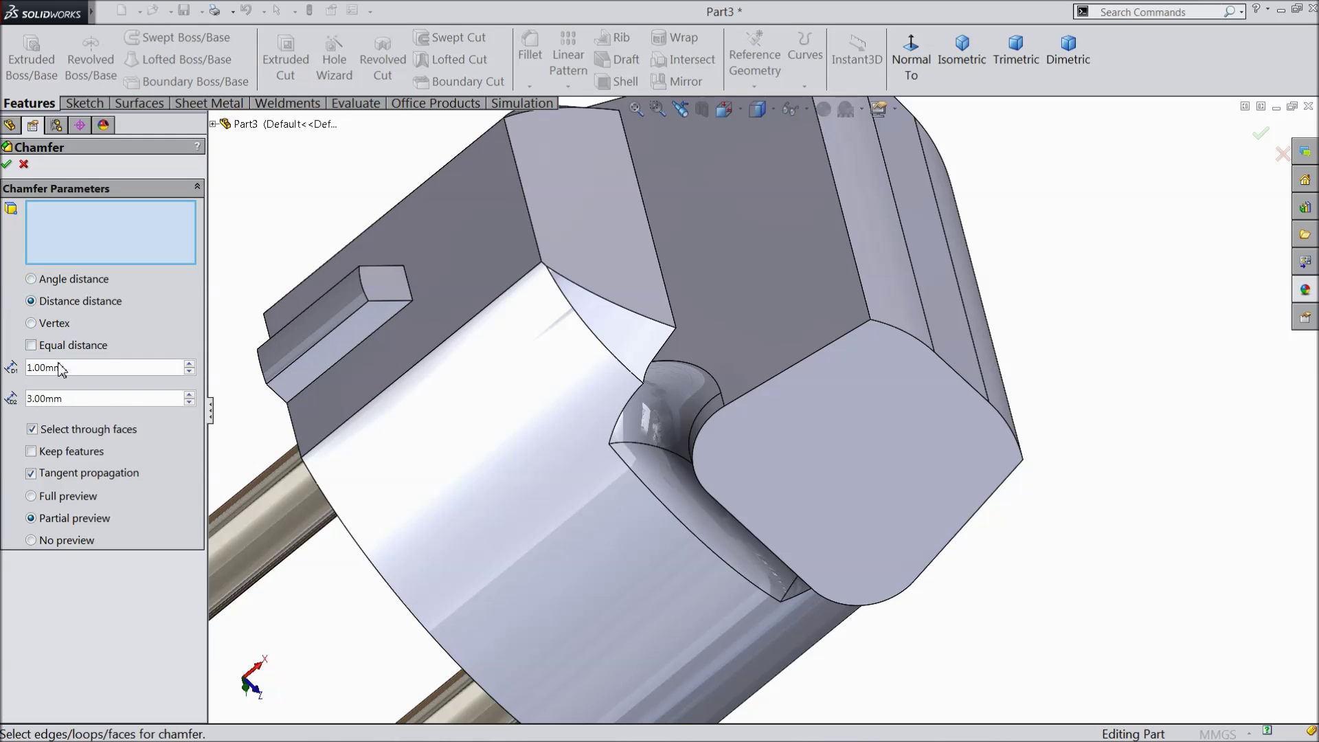
{"action": "type", "text": "3"}
{"action": "key", "text": "Return"}
{"action": "left_click", "coordinate": [69, 400]}
{"action": "type", "text": "1"}
{"action": "key", "text": "Return"}
{"action": "middle_click_drag", "start_coordinate": [290, 316], "coordinate": [343, 337]}
{"action": "scroll", "coordinate": [756, 412], "scroll_direction": "down", "scroll_amount": 4}
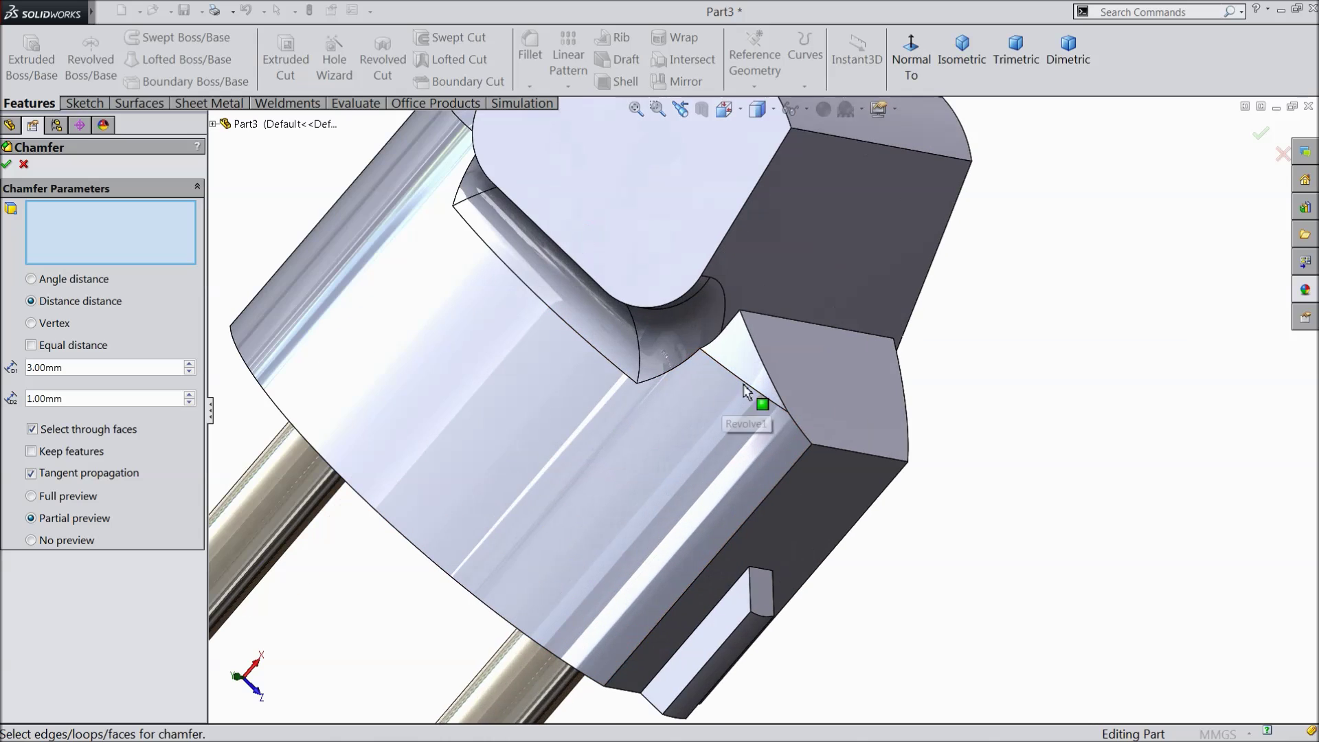
{"action": "left_click", "coordinate": [768, 378]}
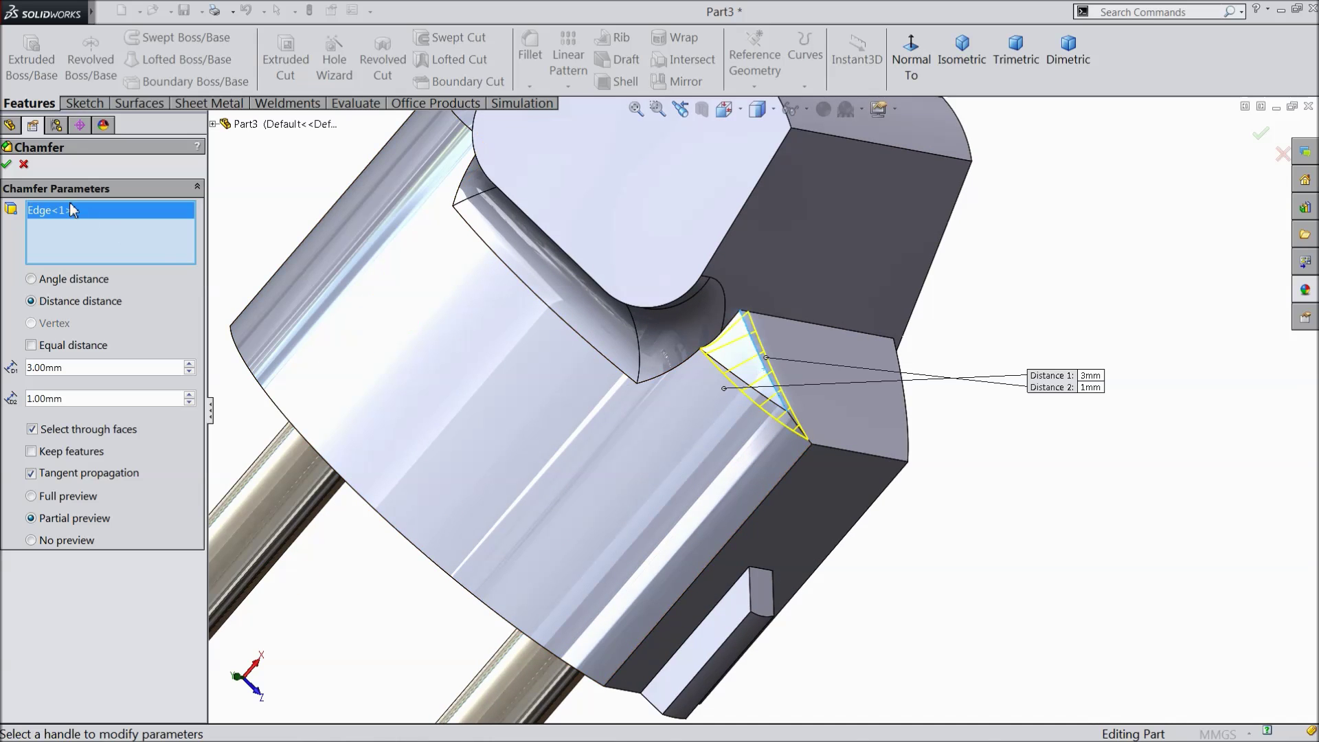
{"action": "left_click", "coordinate": [7, 164]}
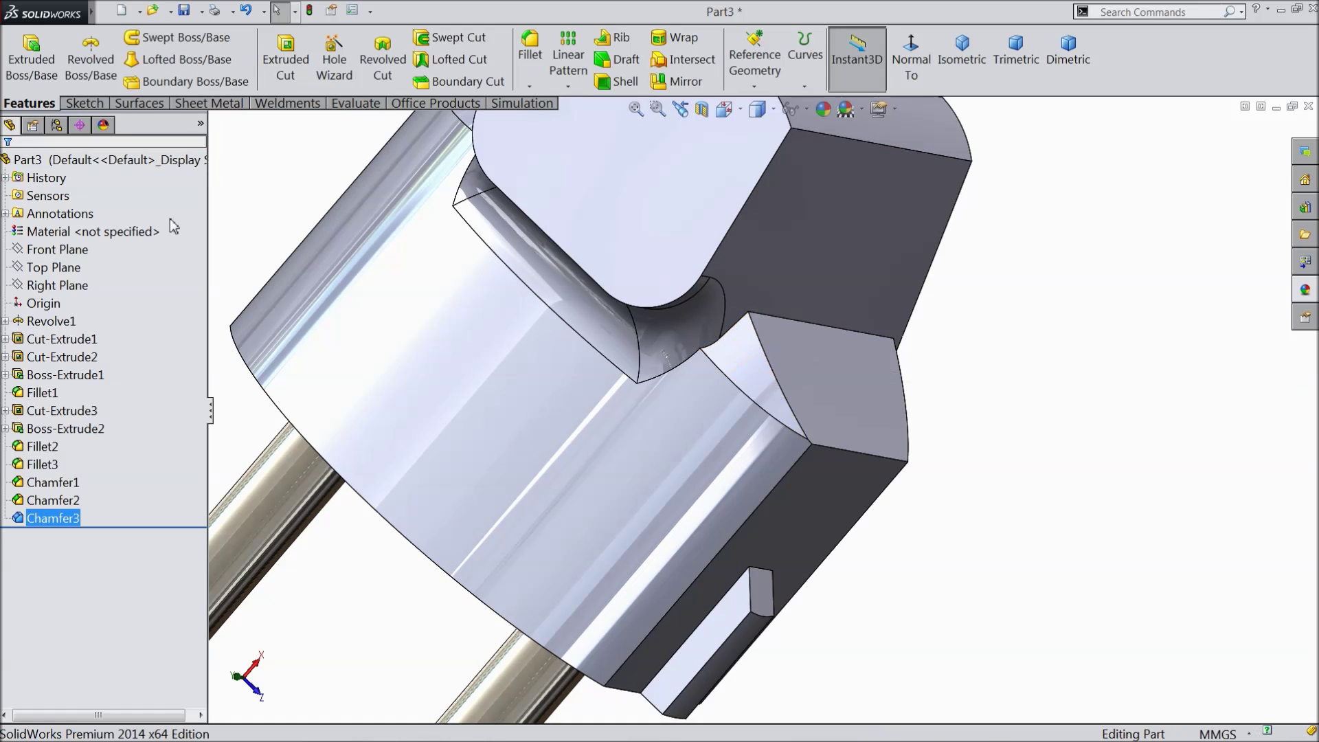
Fillet the tangent edge chain around the rear block's rounded end face with a 1 mm radius
{"action": "scroll", "coordinate": [424, 324], "scroll_direction": "up", "scroll_amount": 3}
{"action": "mouse_move", "coordinate": [424, 324]}
{"action": "middle_mouse_down"}
{"action": "mouse_move", "coordinate": [414, 312]}
{"action": "mouse_move", "coordinate": [450, 357]}
{"action": "mouse_move", "coordinate": [445, 318]}
{"action": "middle_mouse_up"}
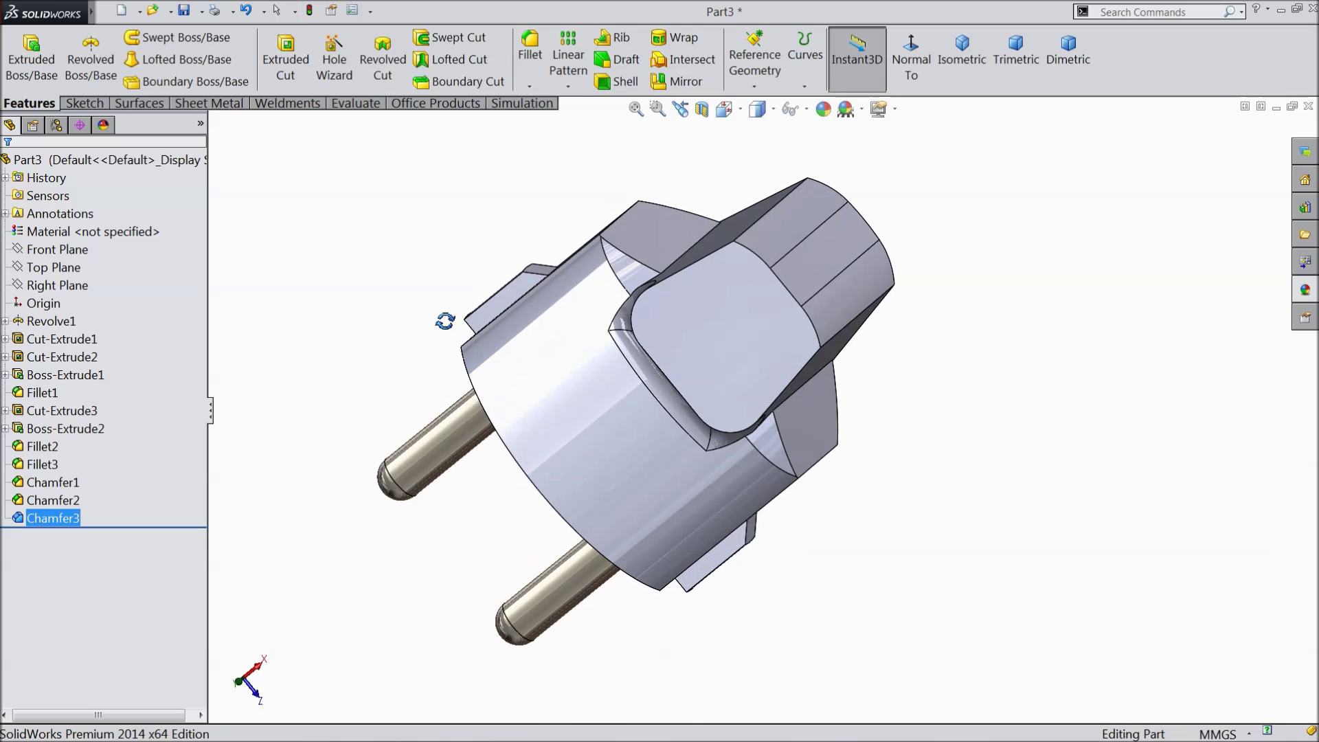
{"action": "left_click", "coordinate": [529, 55]}
{"action": "type", "text": "1"}
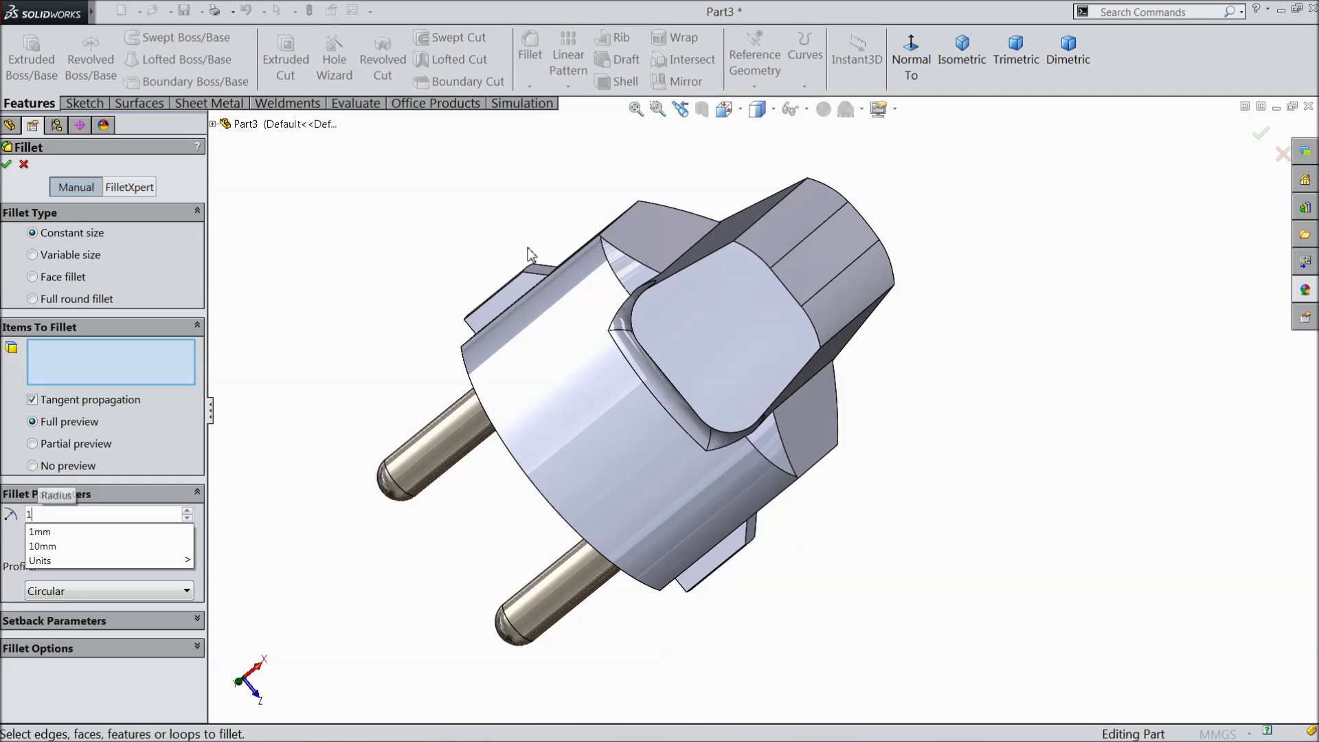
{"action": "key", "text": "Return"}
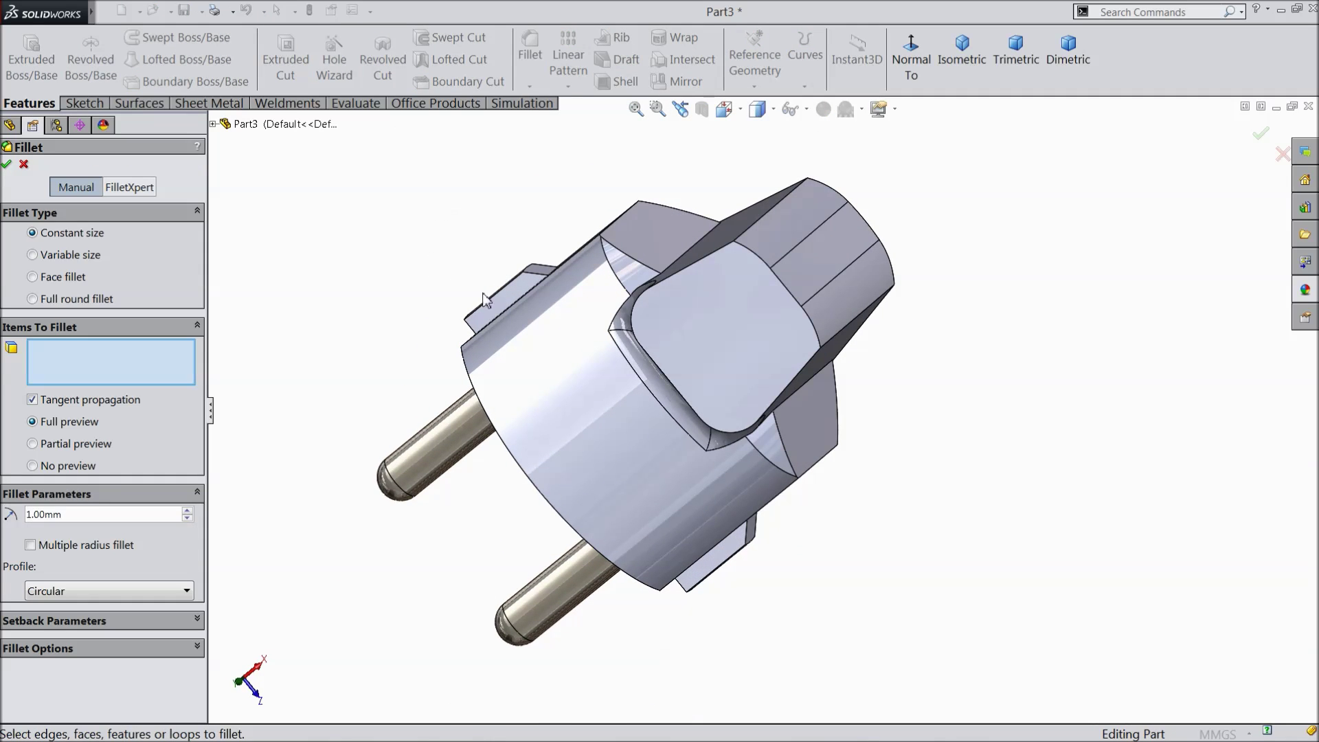
{"action": "left_click", "coordinate": [668, 385]}
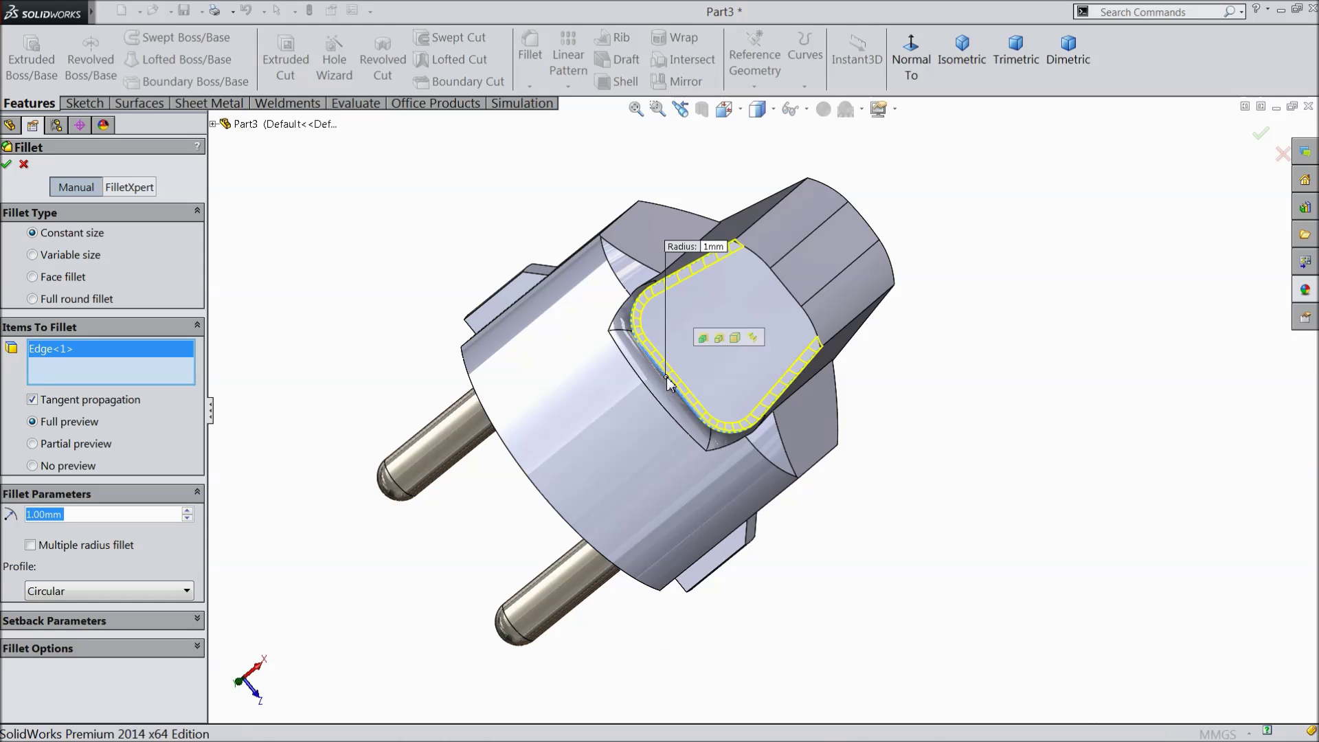
{"action": "left_click", "coordinate": [7, 165]}
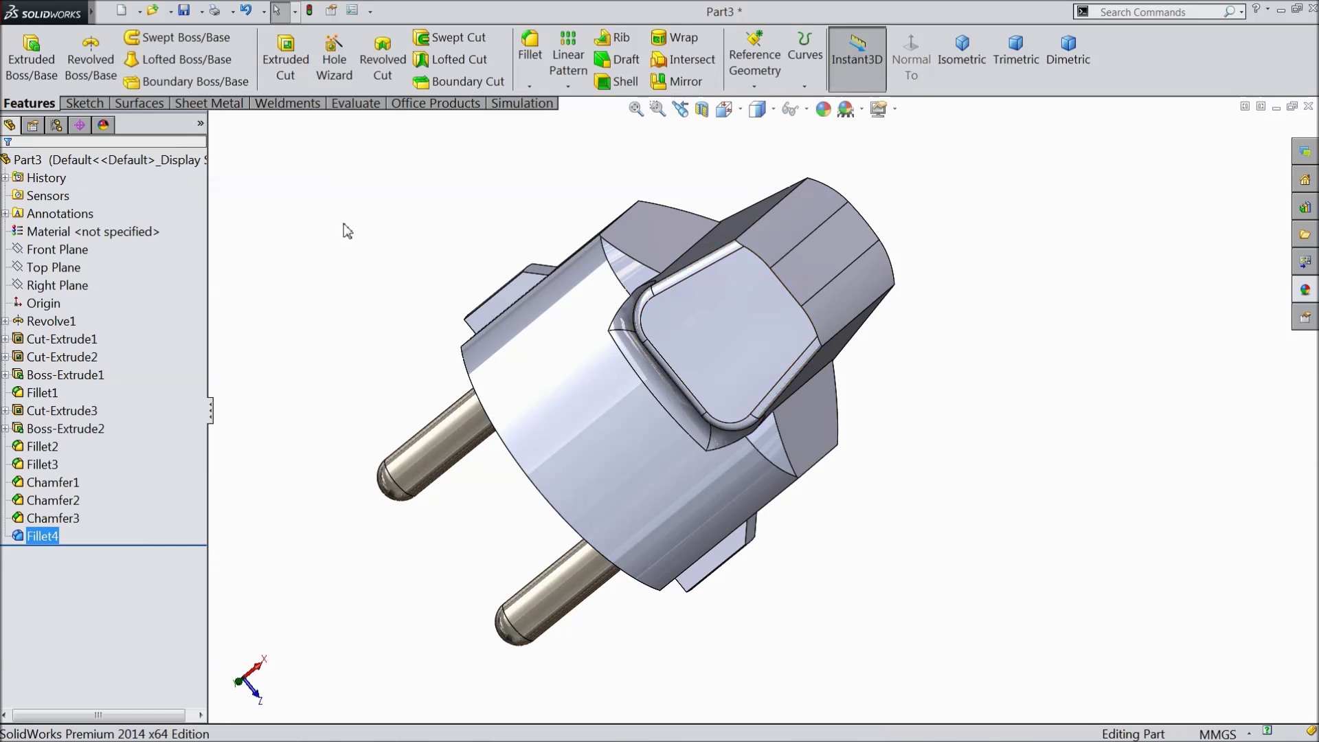
{"action": "middle_click_drag", "start_coordinate": [347, 251], "coordinate": [450, 402]}
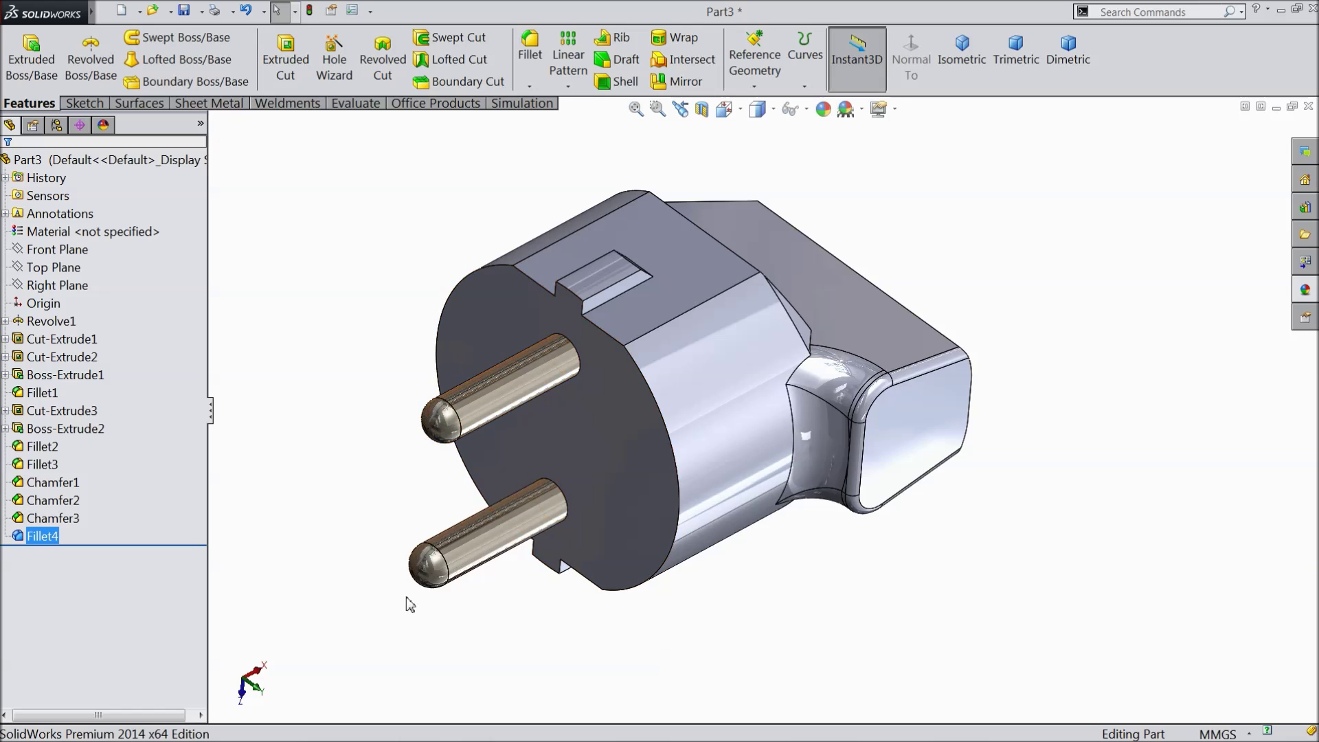
{"action": "middle_click_drag", "start_coordinate": [952, 201], "coordinate": [897, 368]}
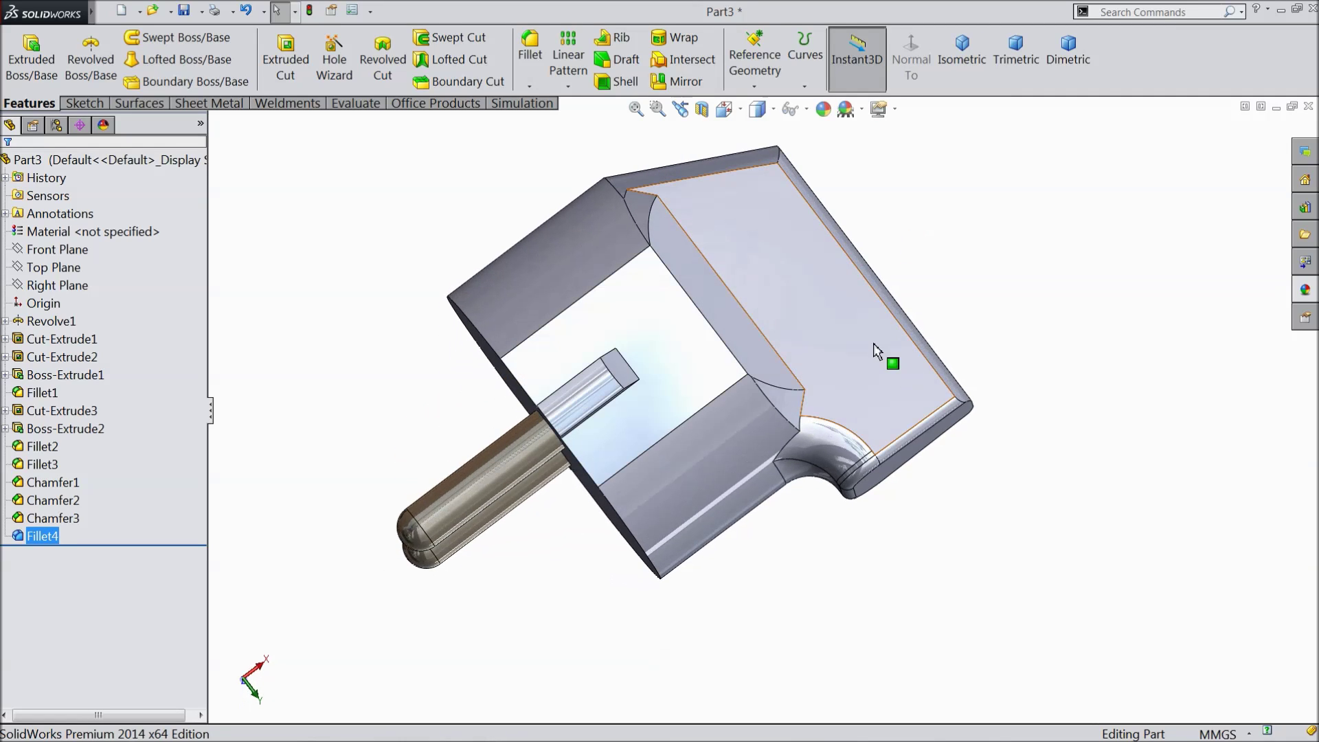
{"action": "left_click", "coordinate": [844, 324]}
{"action": "left_click", "coordinate": [897, 284]}
{"action": "left_click", "coordinate": [910, 58]}
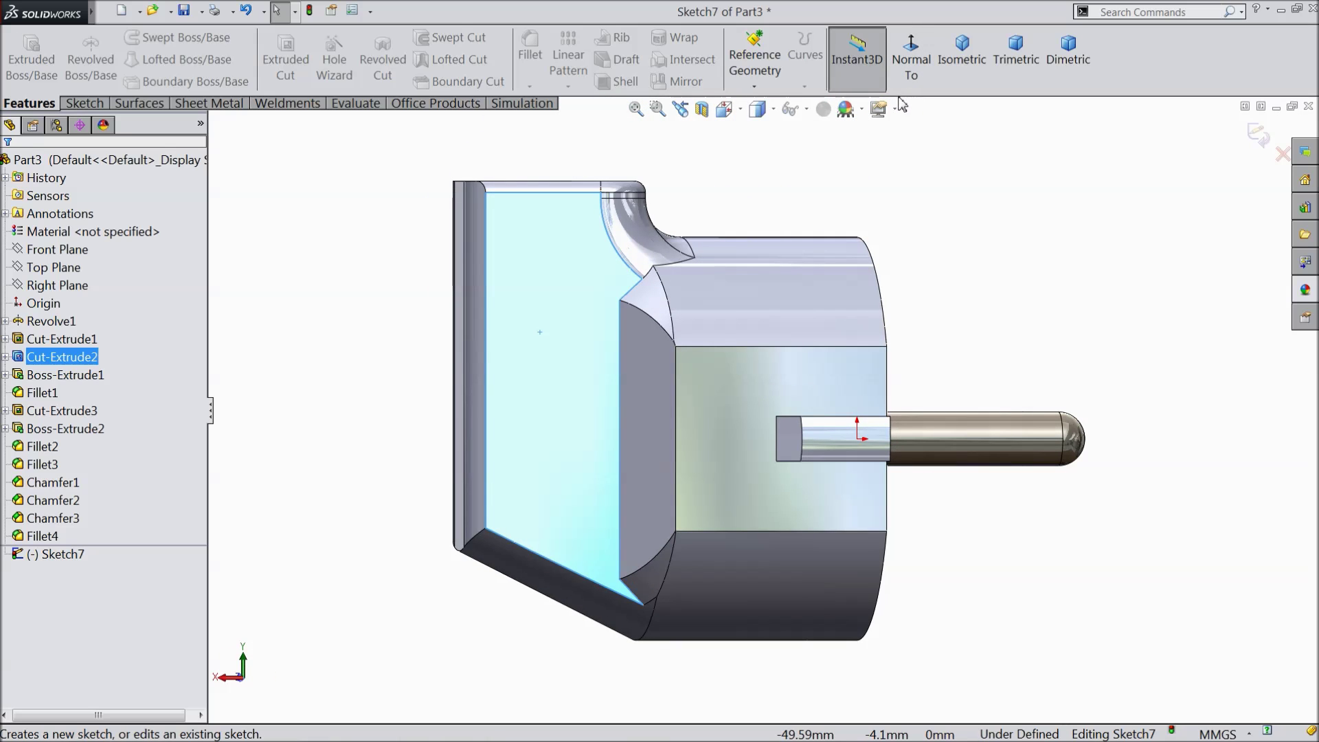
{"action": "left_click", "coordinate": [1258, 134]}
Start a sketch on the rear block's large flat side face and orient the view normal to it
{"action": "mouse_move", "coordinate": [995, 188]}
{"action": "middle_mouse_down"}
{"action": "mouse_move", "coordinate": [887, 357]}
{"action": "mouse_move", "coordinate": [709, 451]}
{"action": "mouse_move", "coordinate": [895, 441]}
{"action": "mouse_move", "coordinate": [921, 267]}
{"action": "middle_mouse_up"}
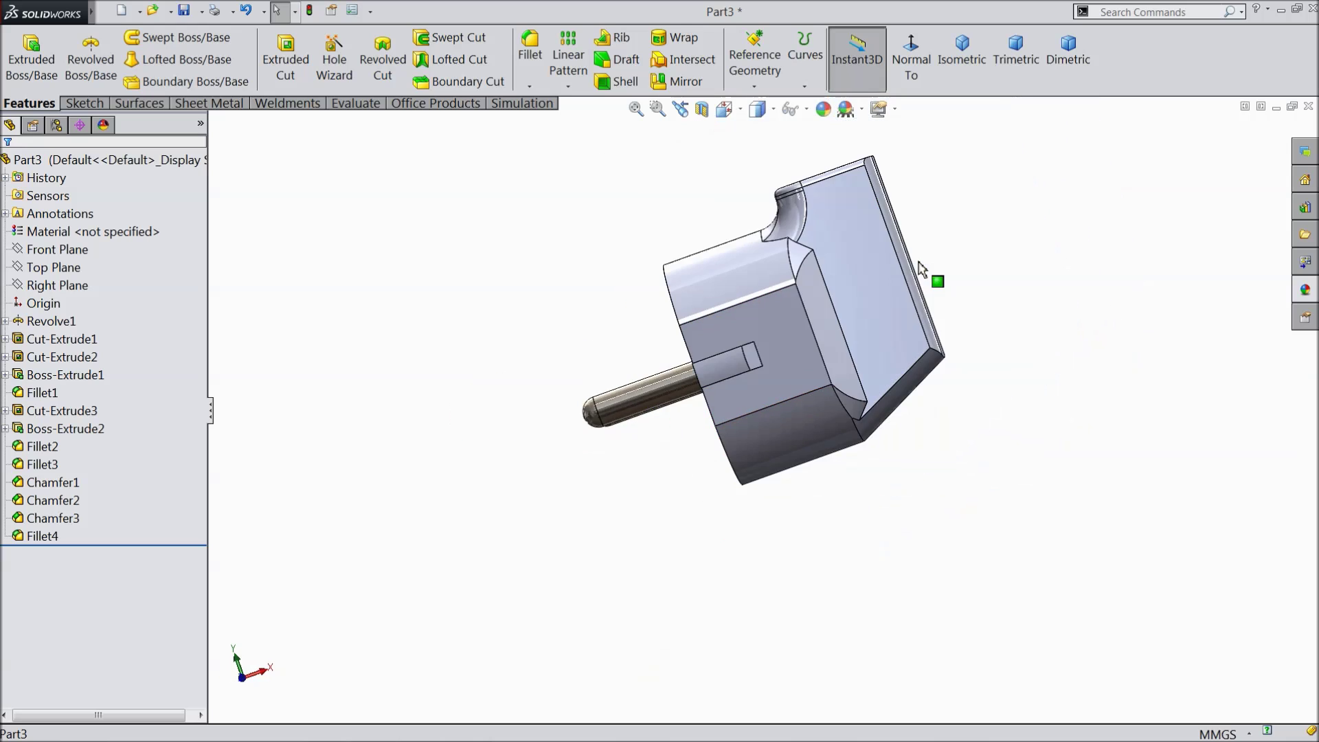
{"action": "scroll", "coordinate": [921, 268], "scroll_direction": "down", "scroll_amount": 2}
{"action": "left_click", "coordinate": [827, 285]}
{"action": "left_click", "coordinate": [882, 247]}
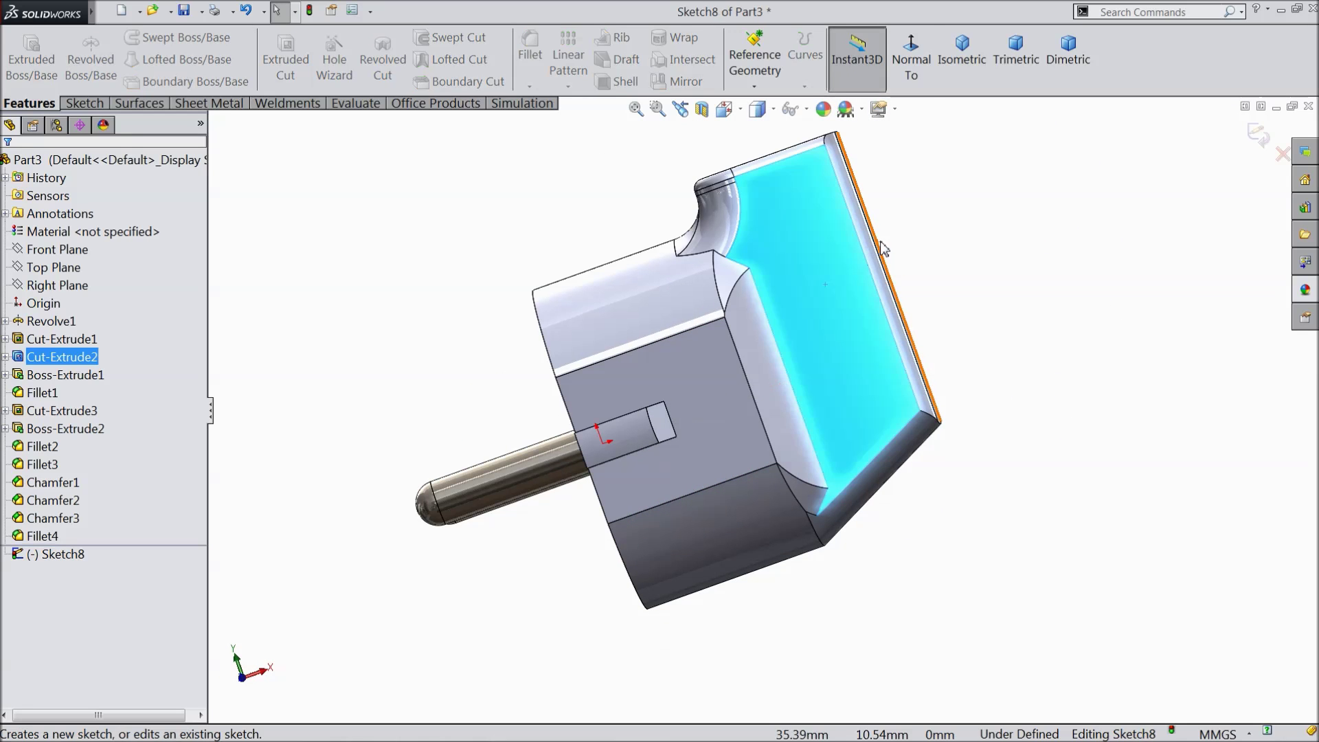
{"action": "left_click", "coordinate": [911, 55]}
{"action": "scroll", "coordinate": [1096, 407], "scroll_direction": "down", "scroll_amount": 3}
{"action": "scroll", "coordinate": [1064, 398], "scroll_direction": "up", "scroll_amount": 3}
Sketch a vertical straight slot about 20.4 mm between centres and 3.4 mm wide near the side face's rear edge
{"action": "left_click", "coordinate": [84, 103]}
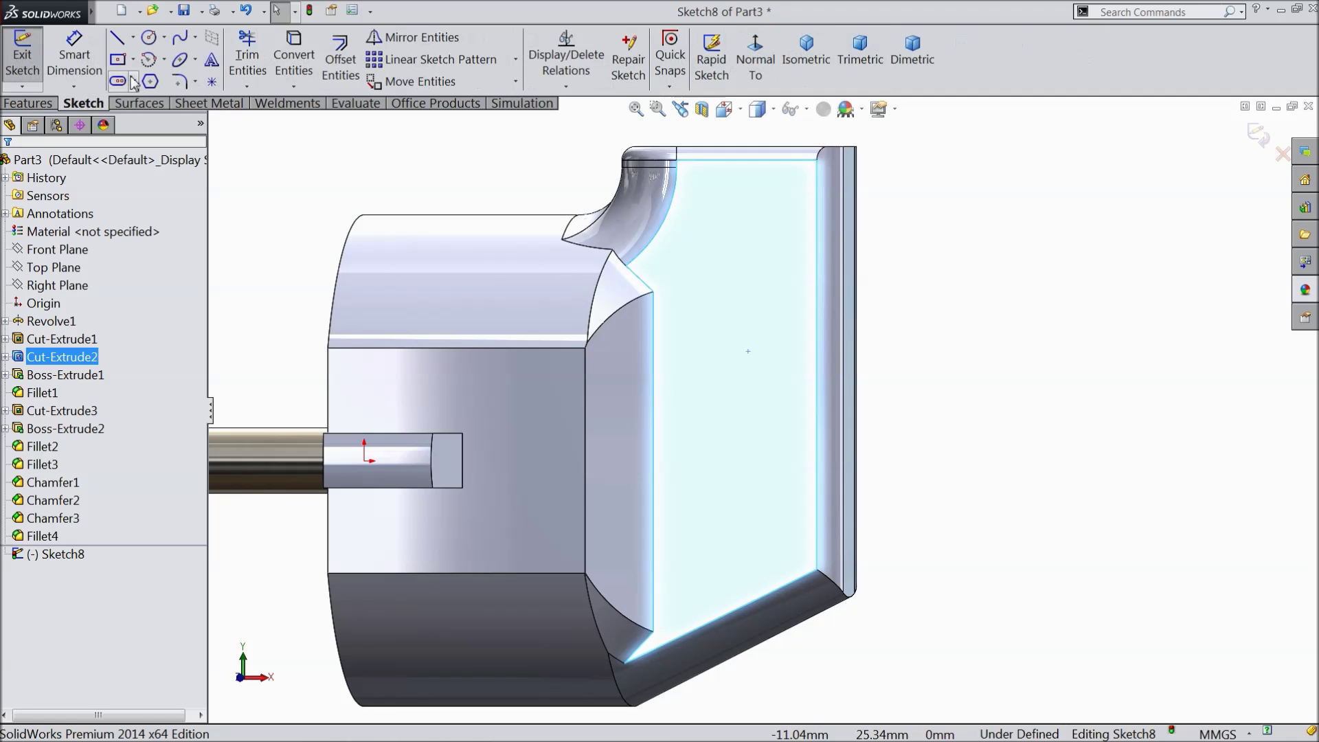
{"action": "left_click", "coordinate": [133, 81]}
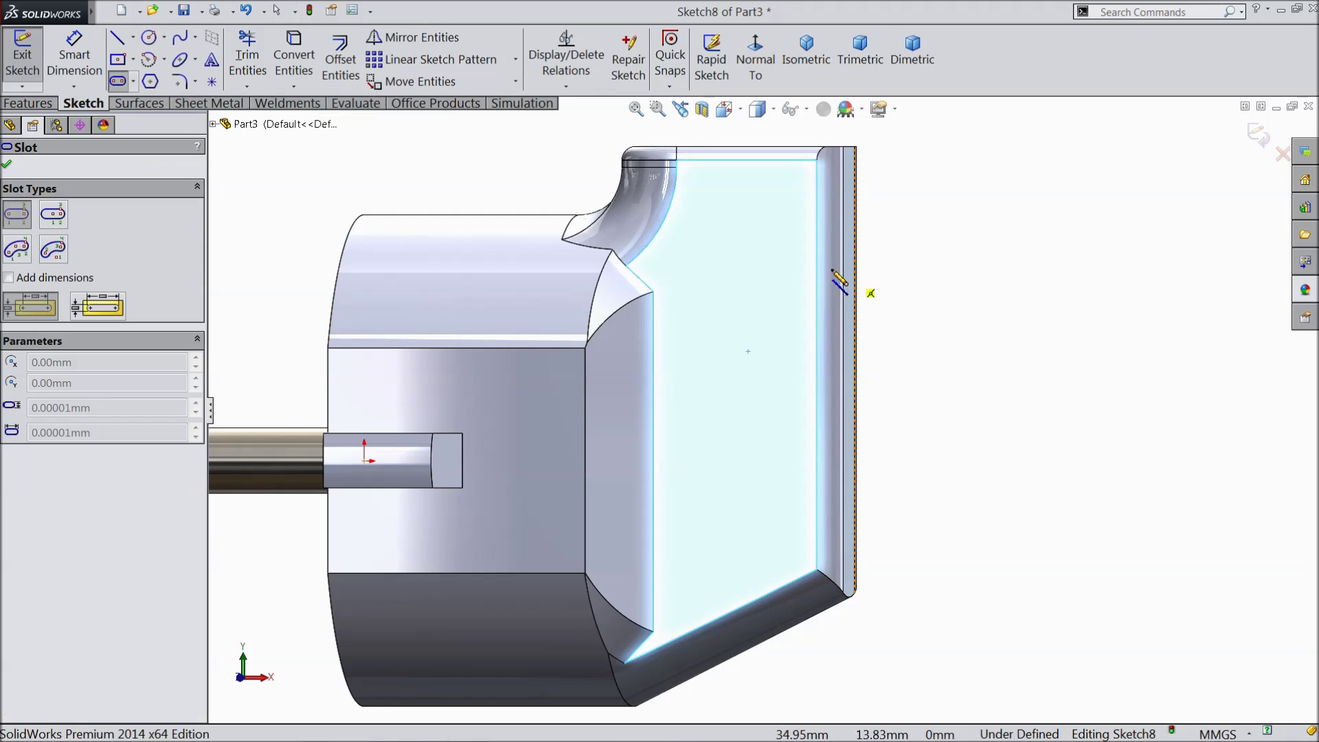
{"action": "left_click", "coordinate": [788, 238]}
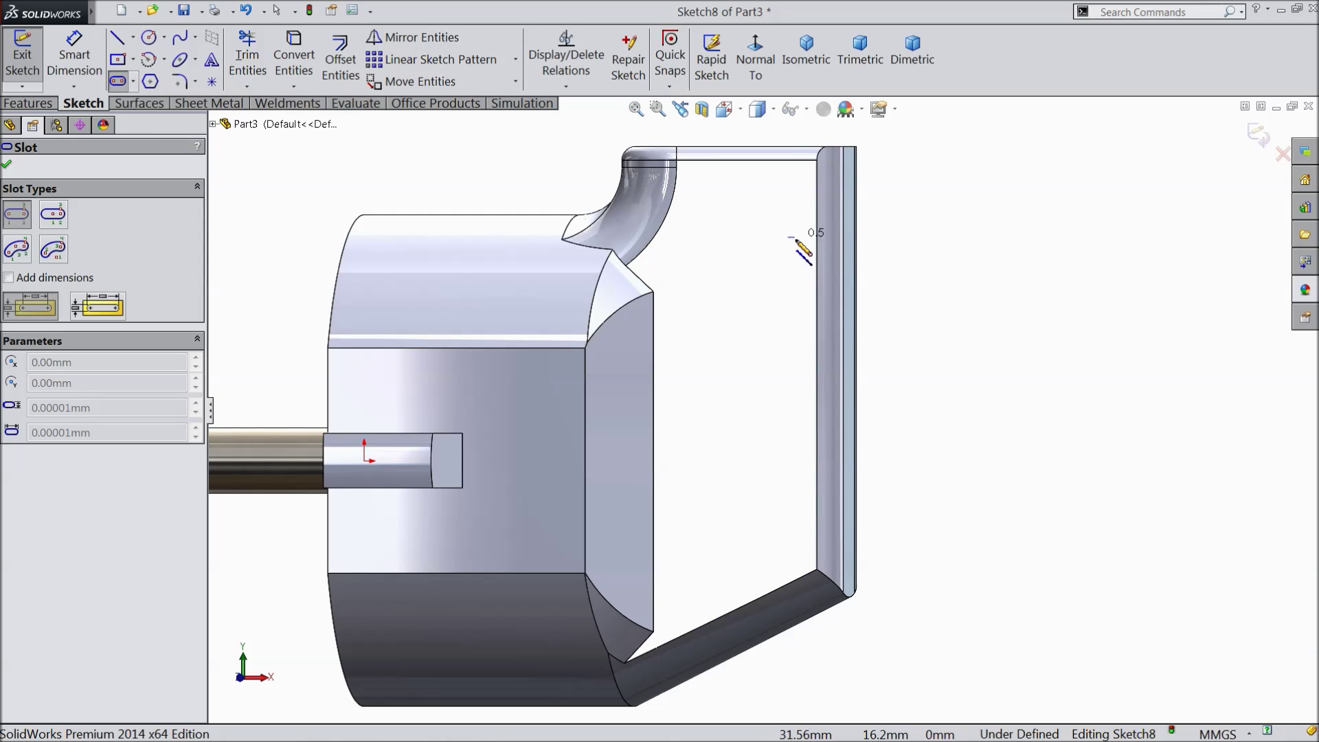
{"action": "left_click", "coordinate": [788, 516]}
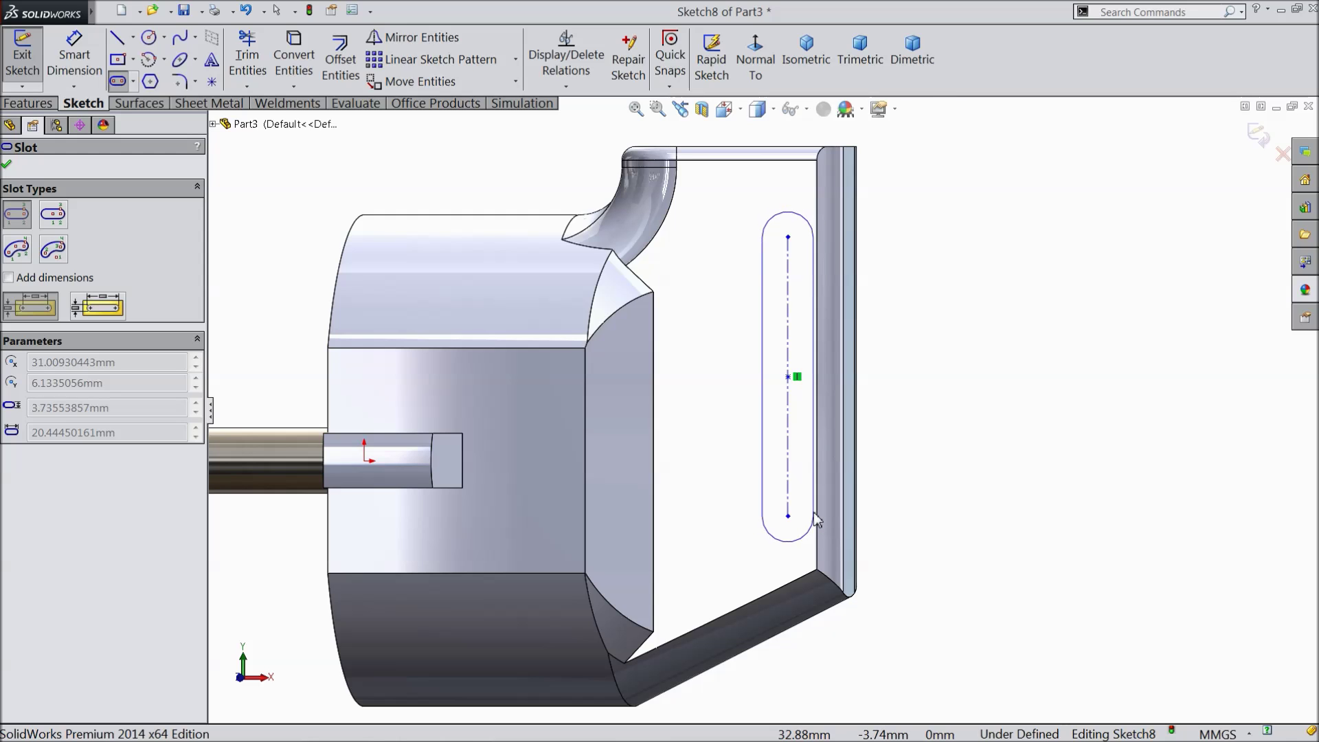
{"action": "left_click", "coordinate": [815, 518]}
{"action": "right_click", "coordinate": [882, 430]}
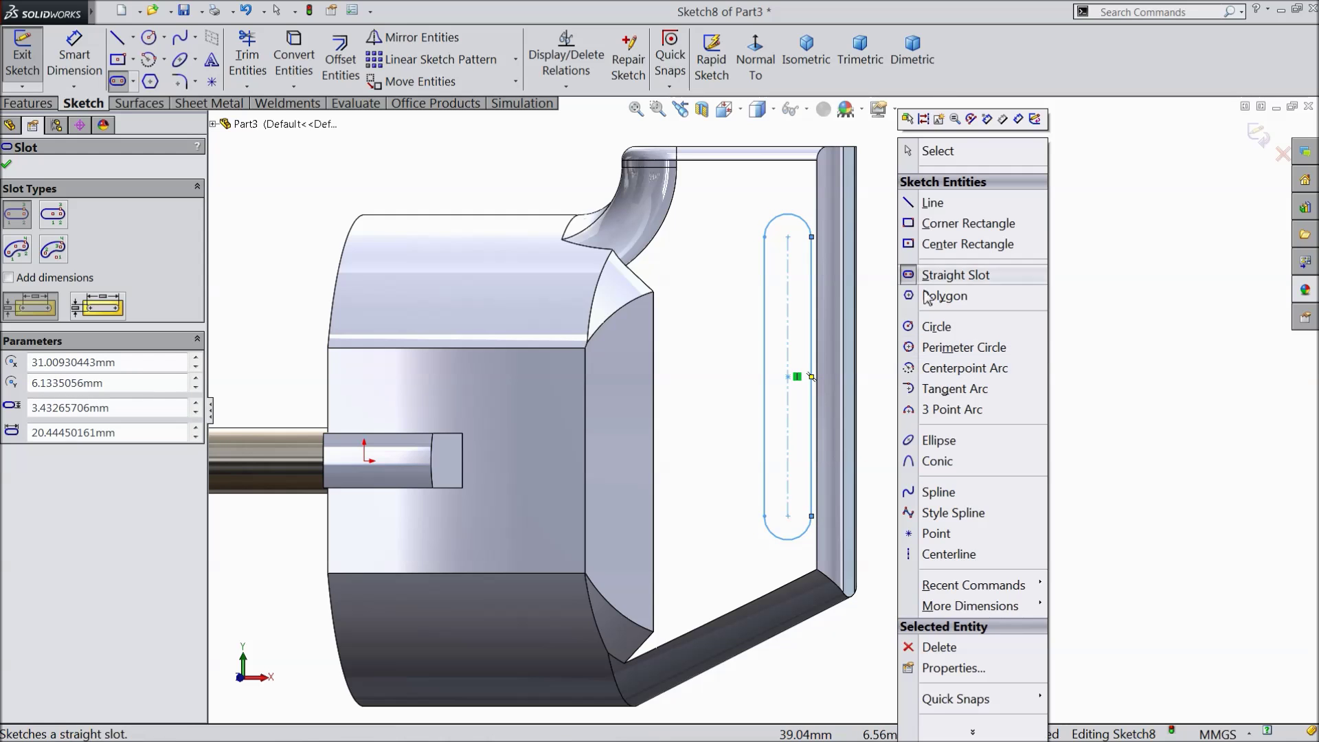
{"action": "left_click", "coordinate": [927, 150]}
Make the slot's outer straight line collinear with the adjacent rear edge of the side face
{"action": "scroll", "coordinate": [810, 539], "scroll_direction": "down", "scroll_amount": 4}
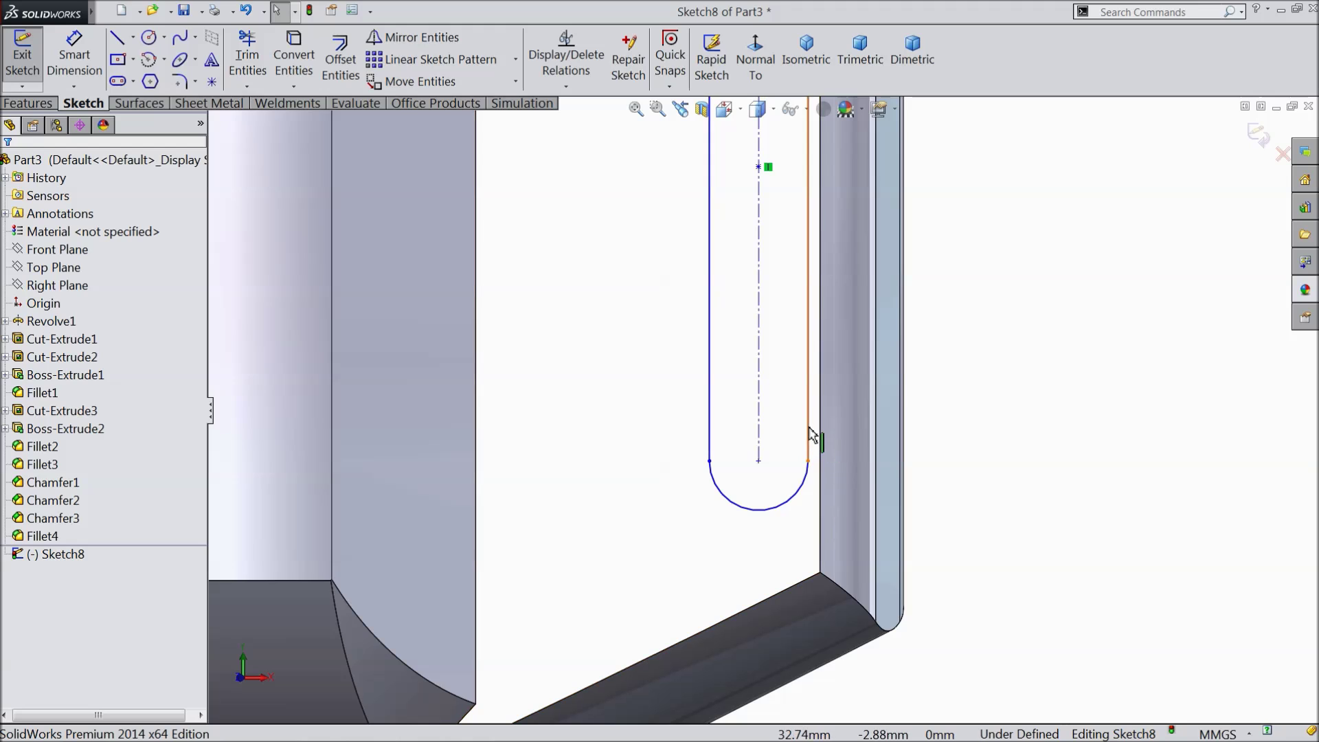
{"action": "left_click", "coordinate": [811, 433]}
{"action": "left_click", "coordinate": [822, 437], "text": "ctrl"}
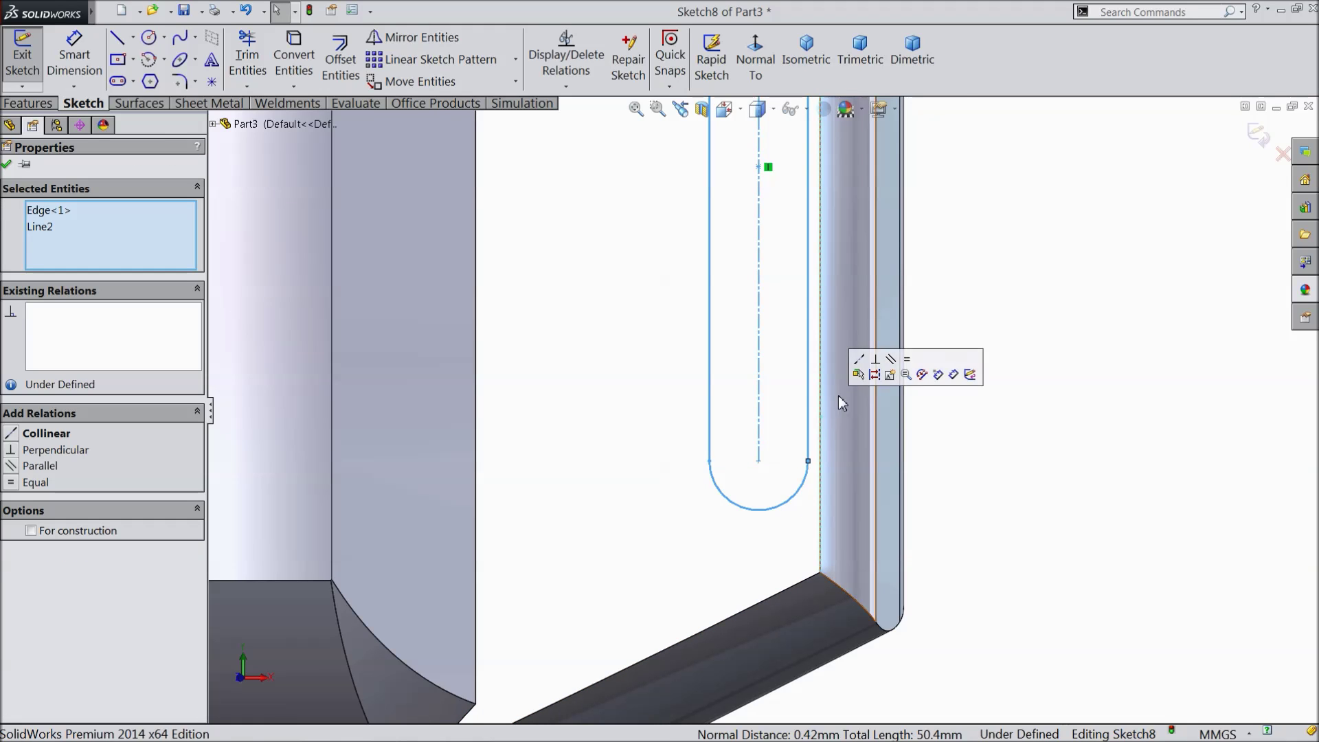
{"action": "left_click", "coordinate": [860, 360]}
{"action": "scroll", "coordinate": [771, 289], "scroll_direction": "up", "scroll_amount": 6}
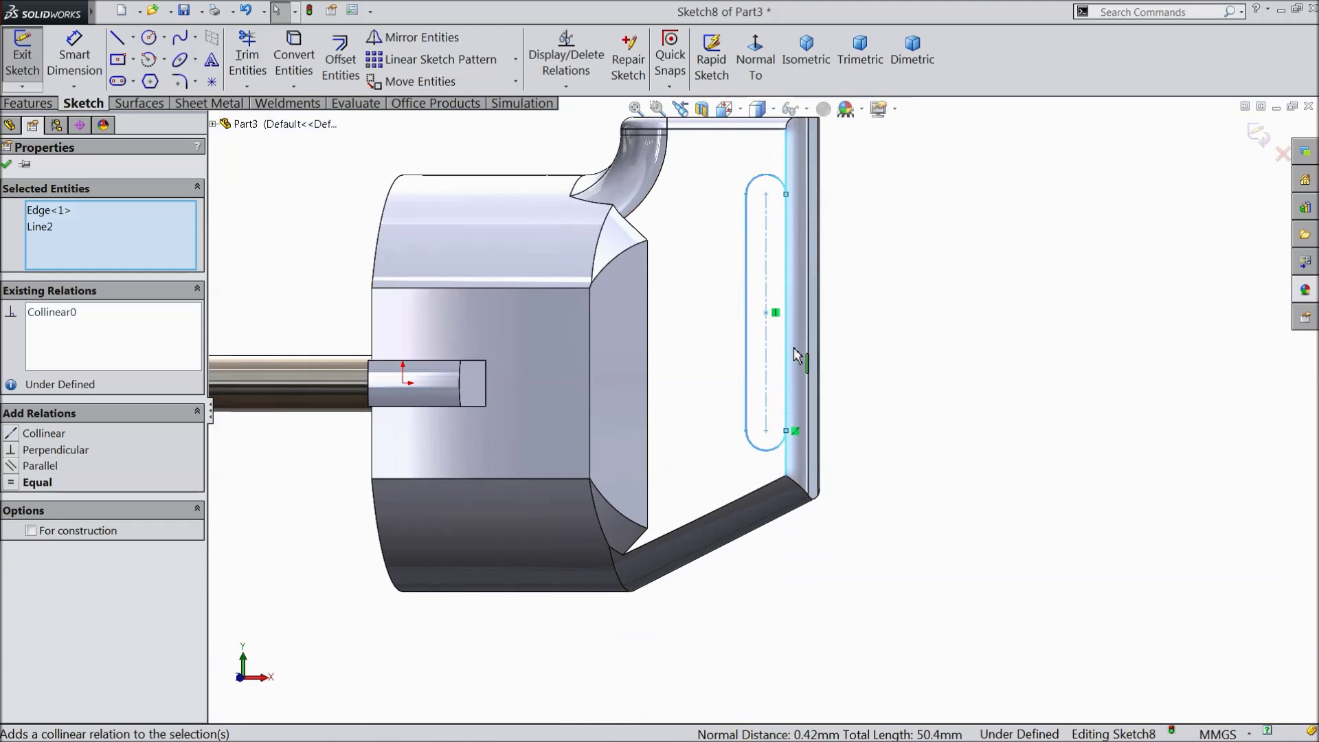
{"action": "scroll", "coordinate": [770, 287], "scroll_direction": "down", "scroll_amount": 3}
{"action": "scroll", "coordinate": [763, 286], "scroll_direction": "up", "scroll_amount": 2}
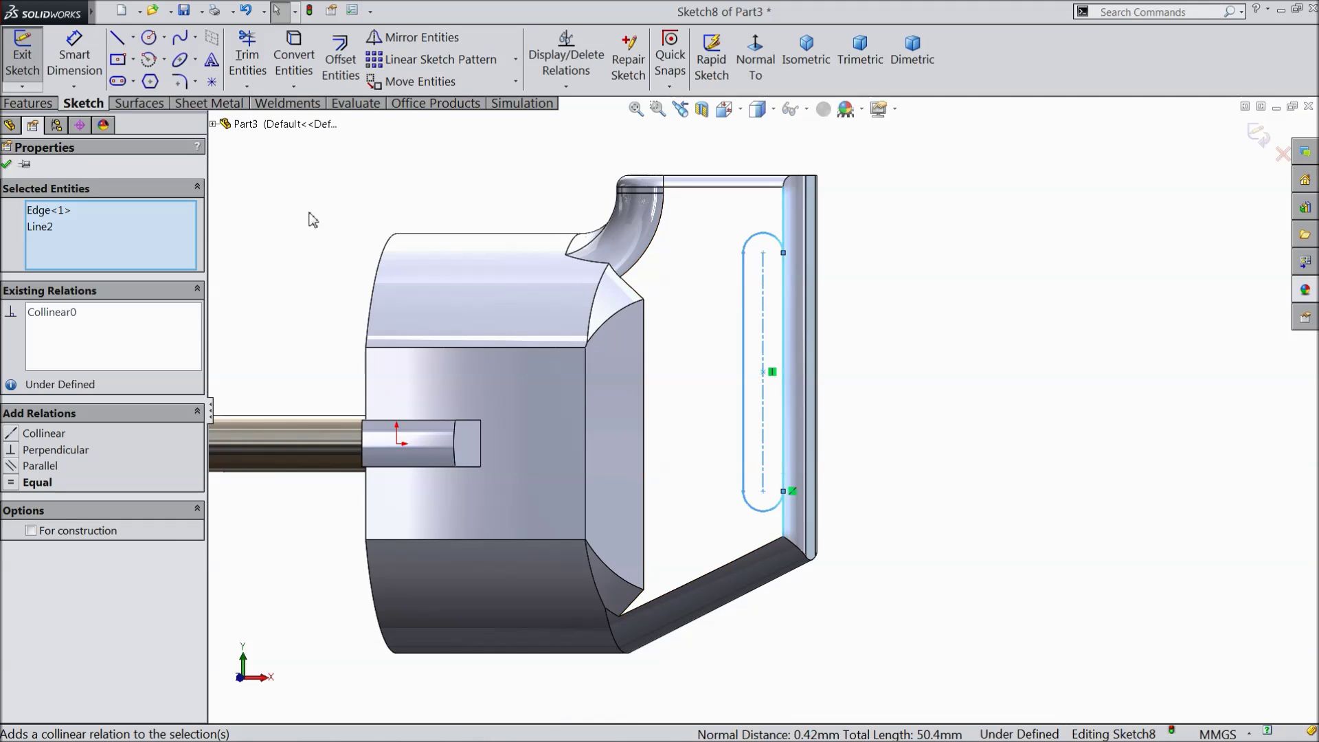
Dimension the distance between the slot's two end centres and set it to 22 mm
{"action": "left_click", "coordinate": [58, 62]}
{"action": "left_click", "coordinate": [763, 255]}
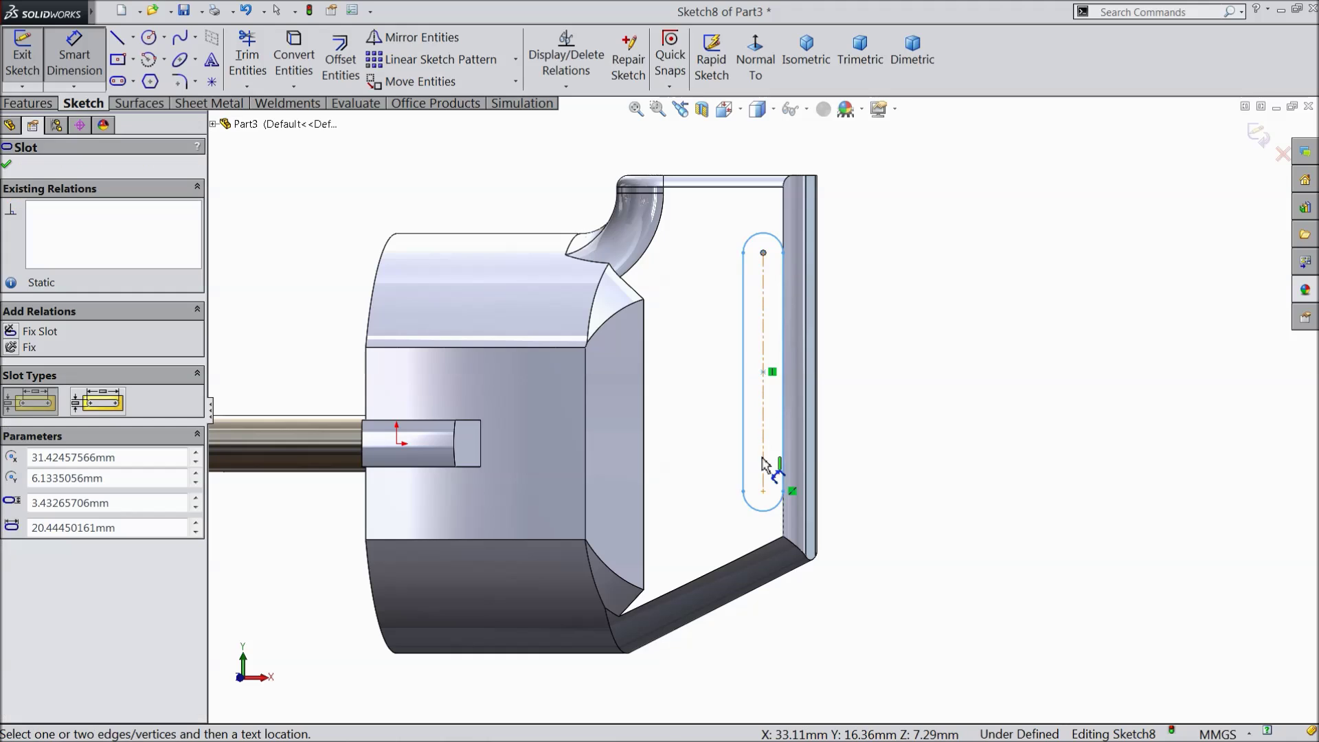
{"action": "left_click", "coordinate": [764, 493]}
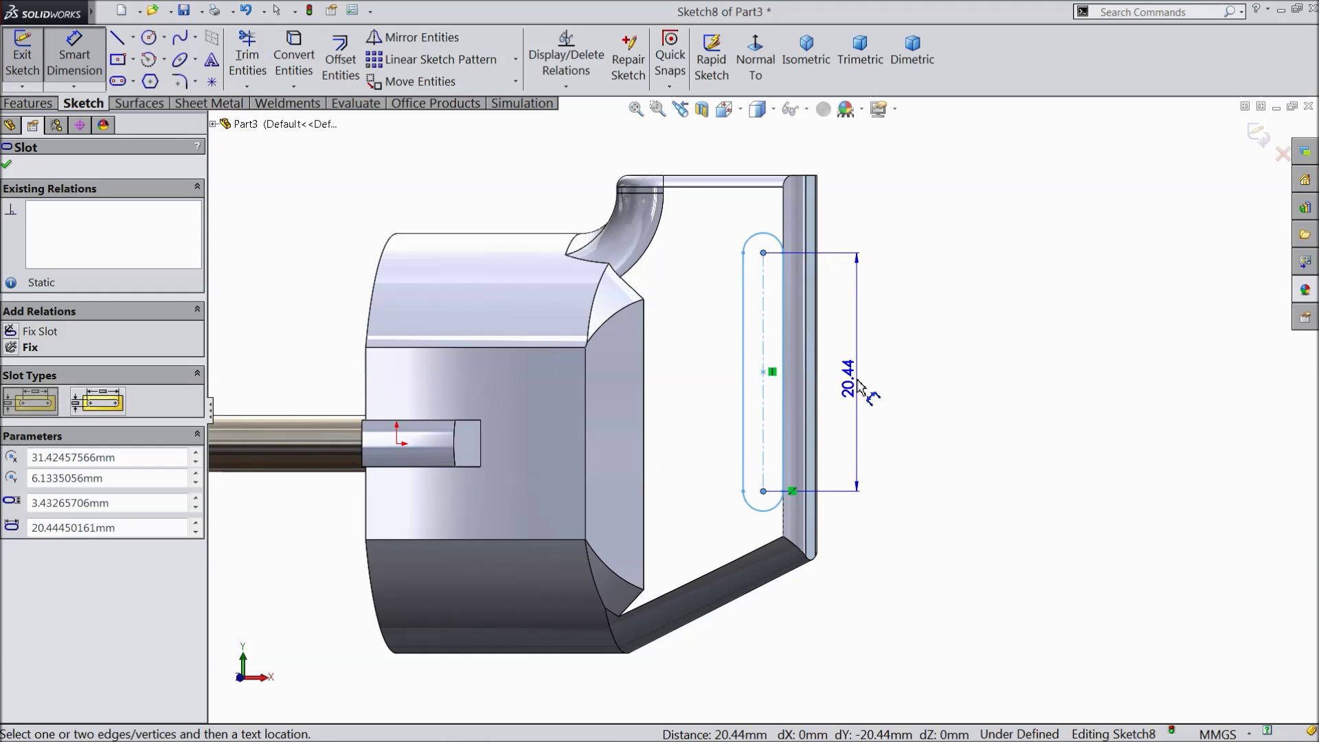
{"action": "left_click", "coordinate": [859, 385]}
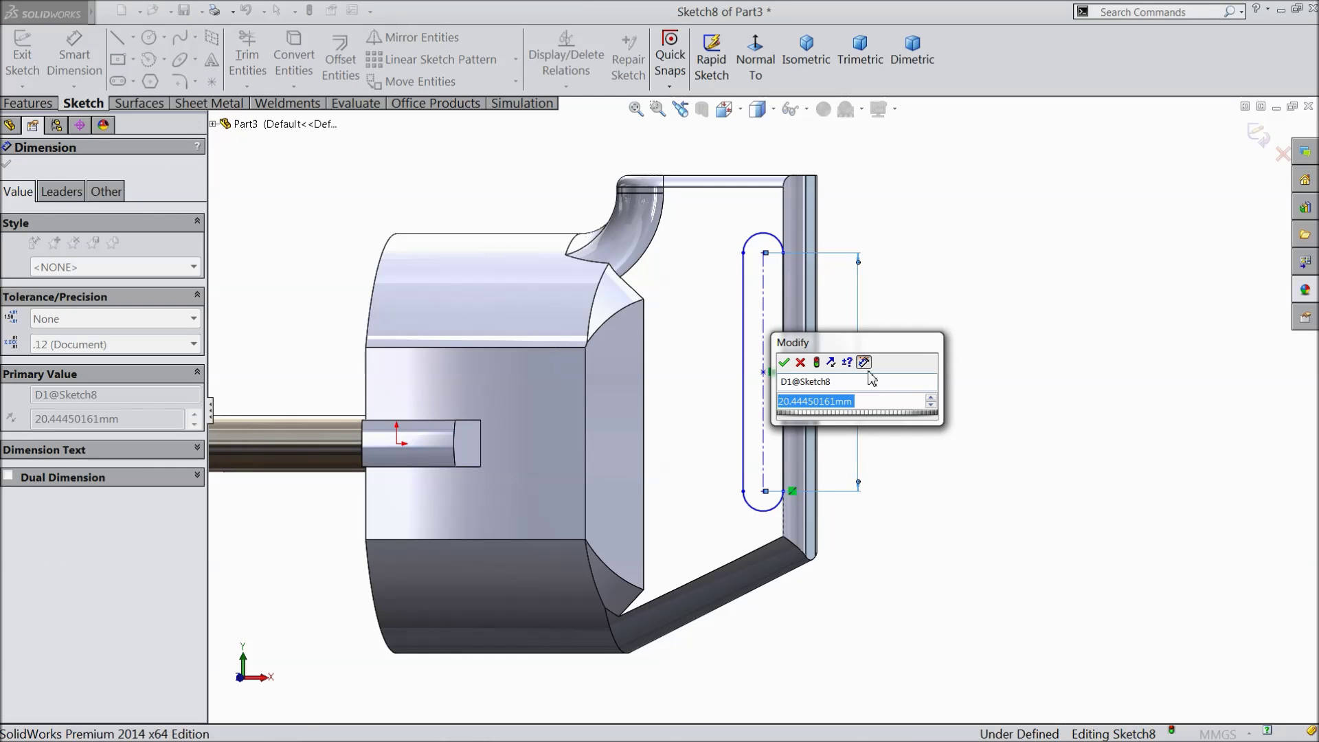
{"action": "type", "text": "22"}
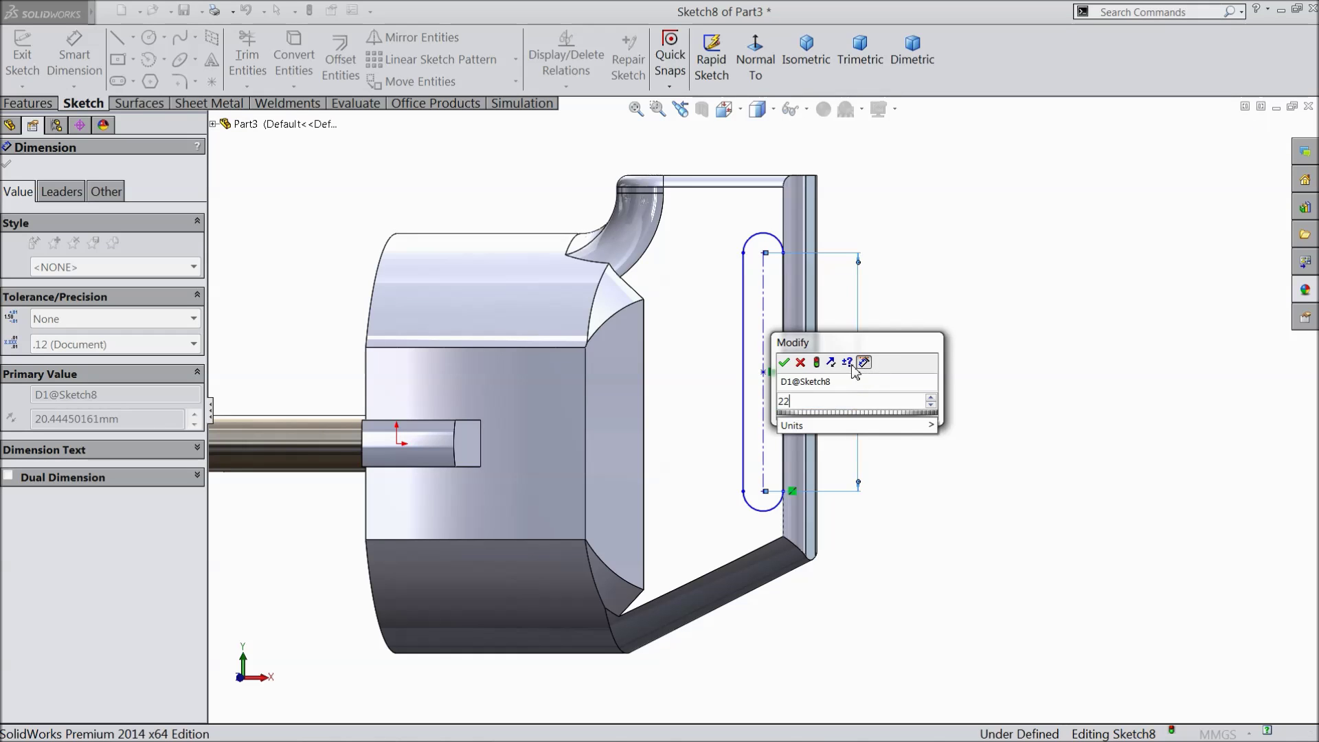
{"action": "left_click", "coordinate": [785, 362]}
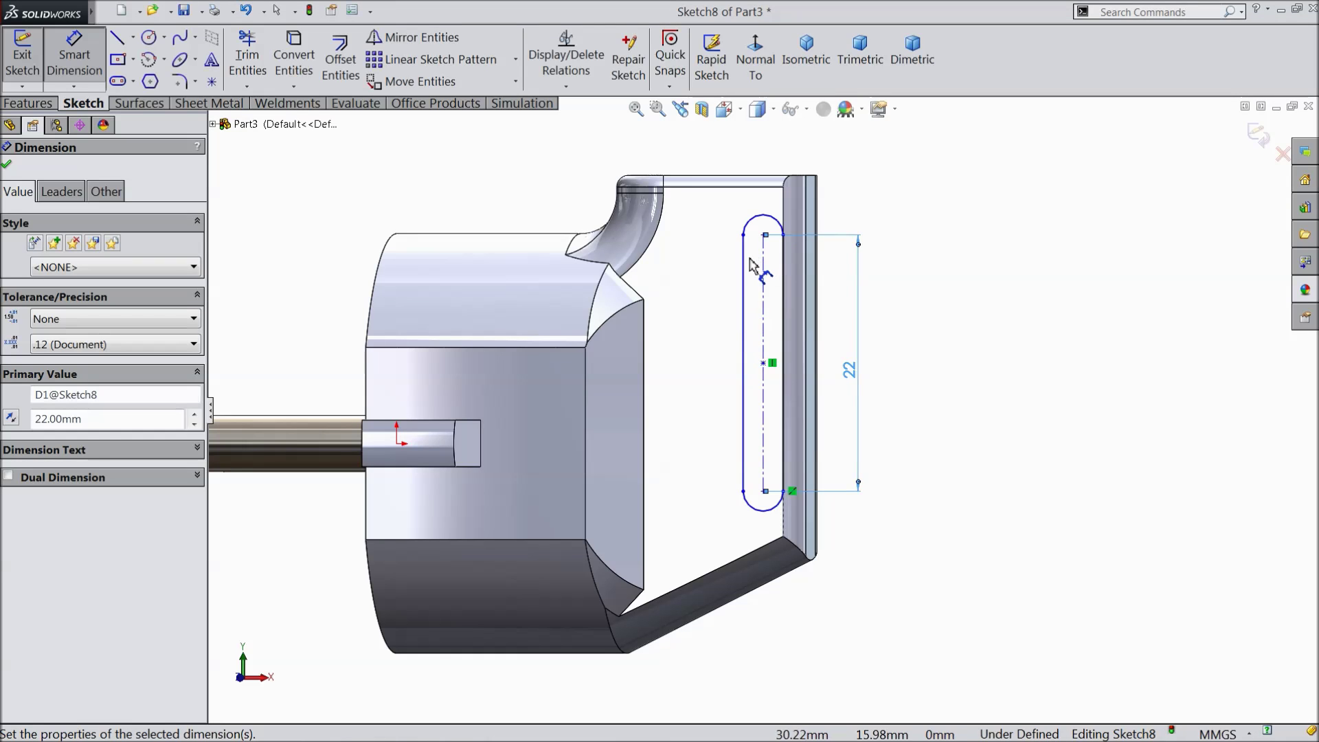
Dimension the slot's width between its straight sides and set it to 4 mm
{"action": "left_click", "coordinate": [744, 261]}
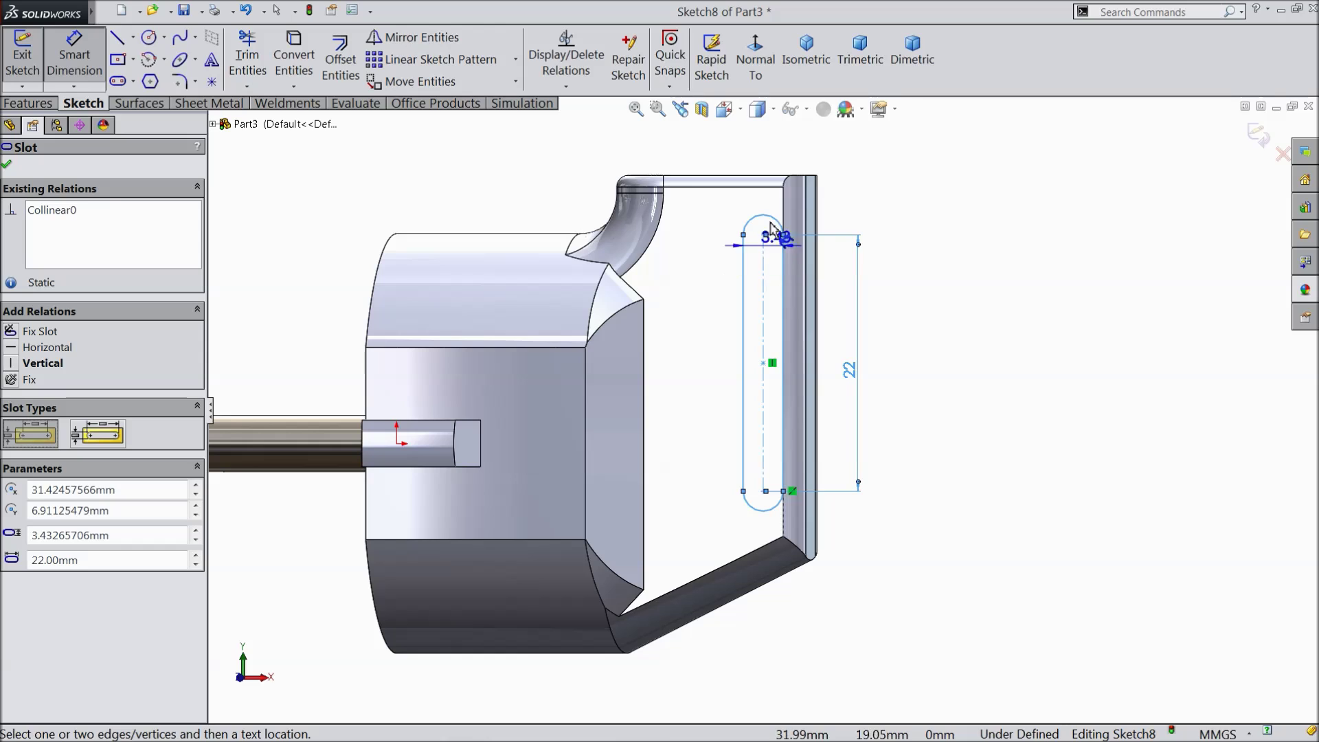
{"action": "left_click", "coordinate": [767, 149]}
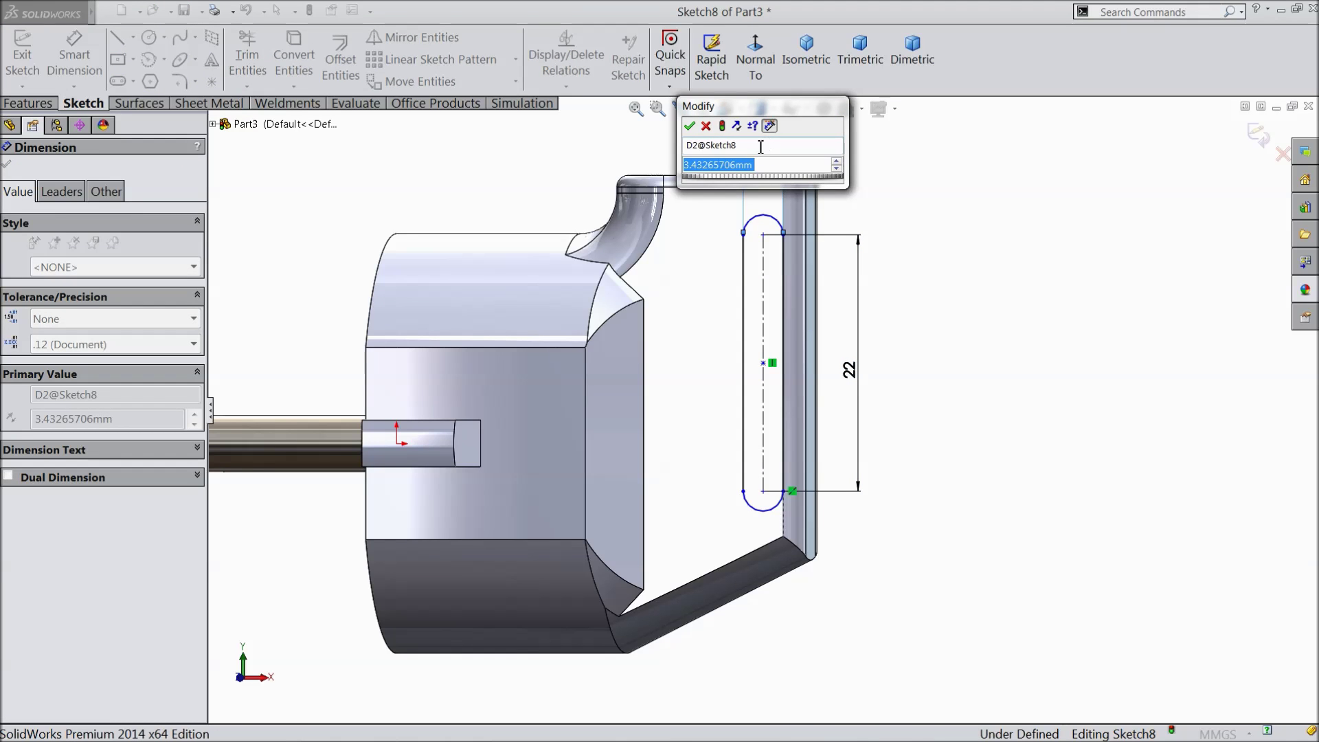
{"action": "type", "text": "4"}
{"action": "left_click", "coordinate": [690, 125]}
Dimension the slot's upper centre point from the rear block's top edge and set the distance to 2 mm
{"action": "scroll", "coordinate": [770, 226], "scroll_direction": "down", "scroll_amount": 5}
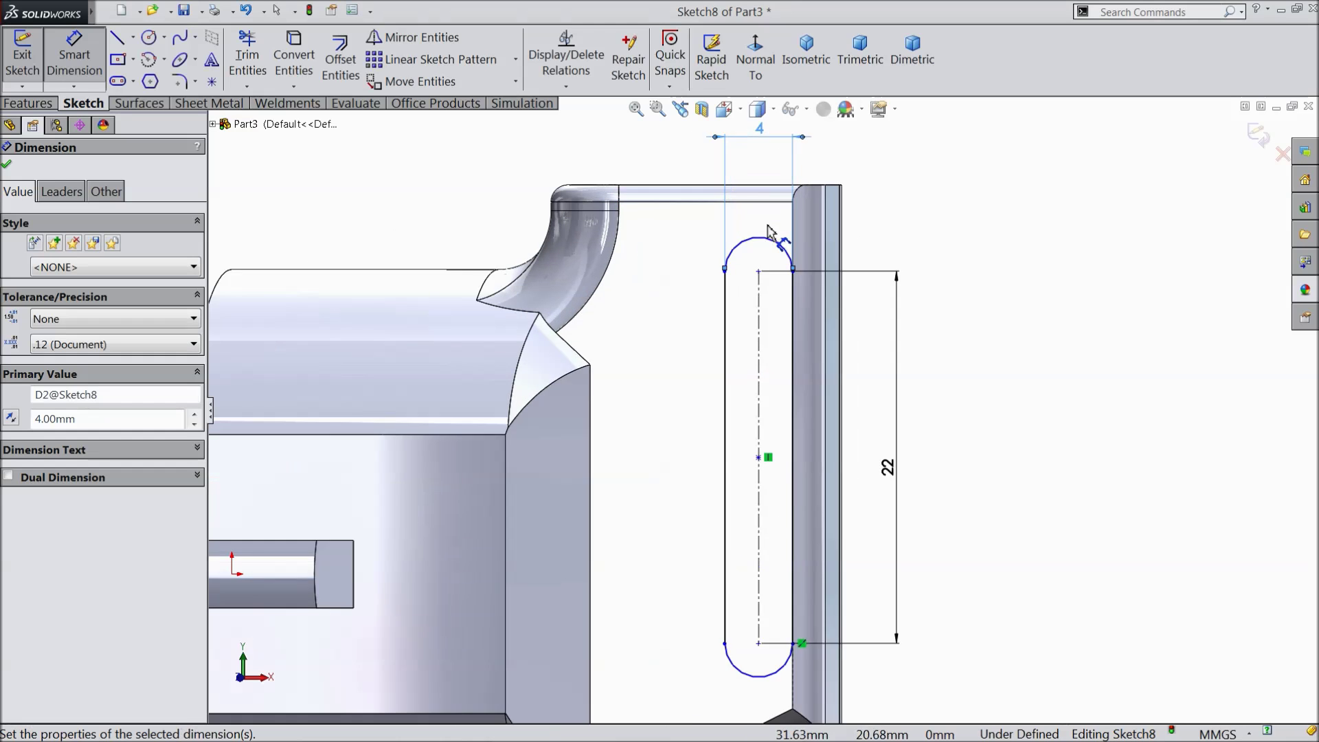
{"action": "left_click", "coordinate": [756, 289]}
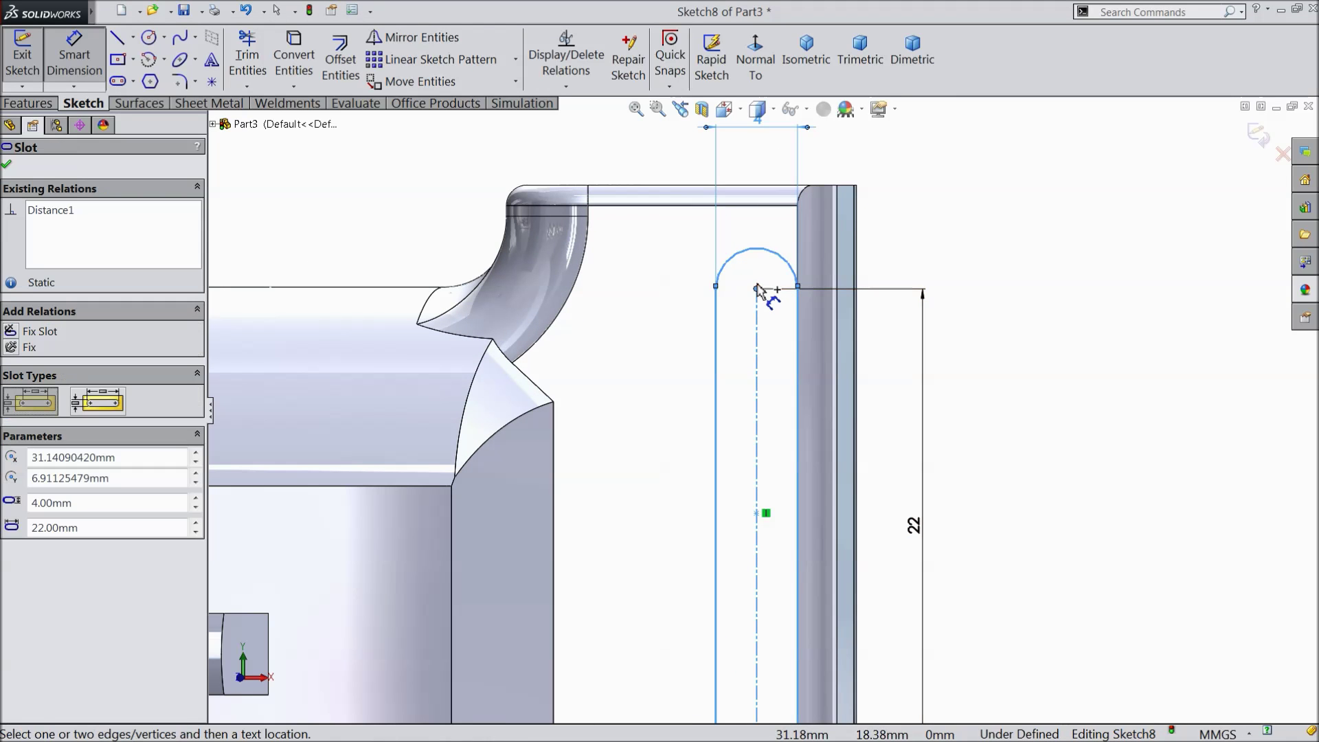
{"action": "left_click", "coordinate": [767, 186]}
{"action": "left_click", "coordinate": [893, 230]}
{"action": "type", "text": "2"}
{"action": "left_click", "coordinate": [823, 210]}
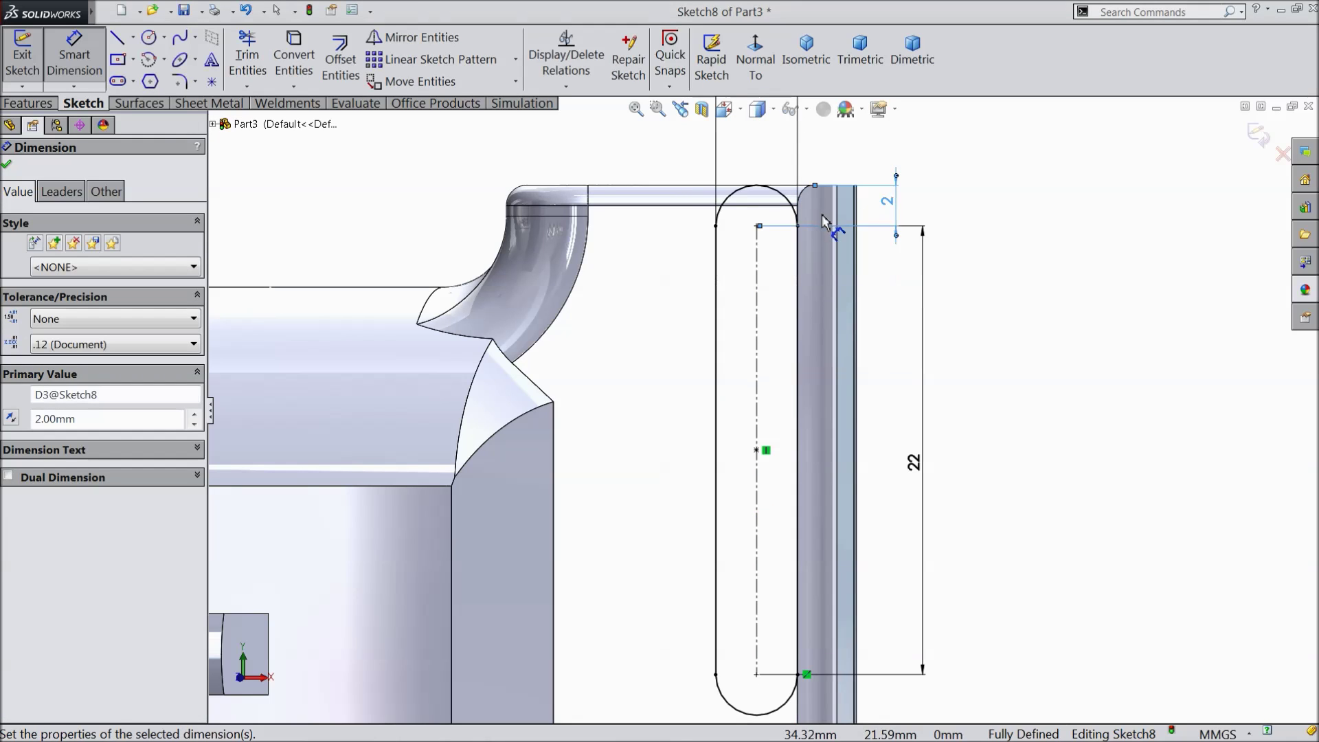
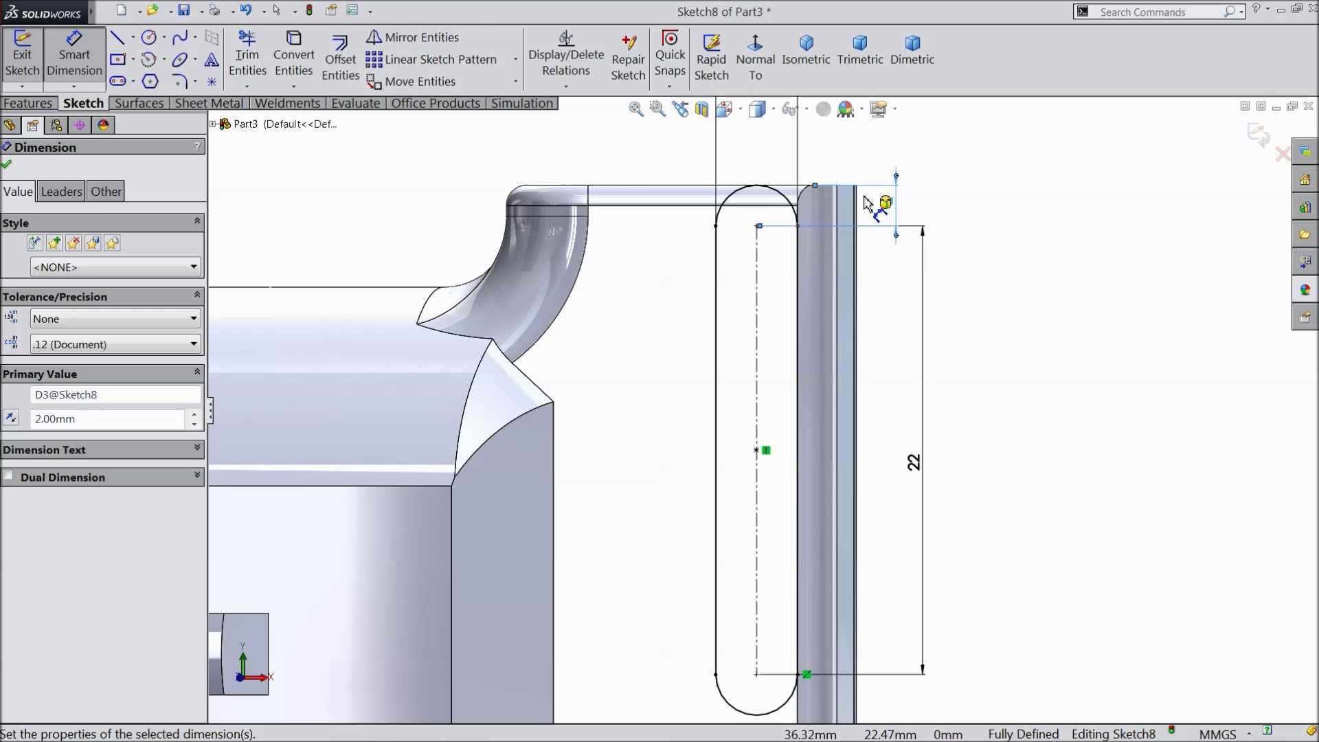
Set the distance from the slot's upper centre to the block's top edge to 4 mm
{"action": "double_click", "coordinate": [885, 210]}
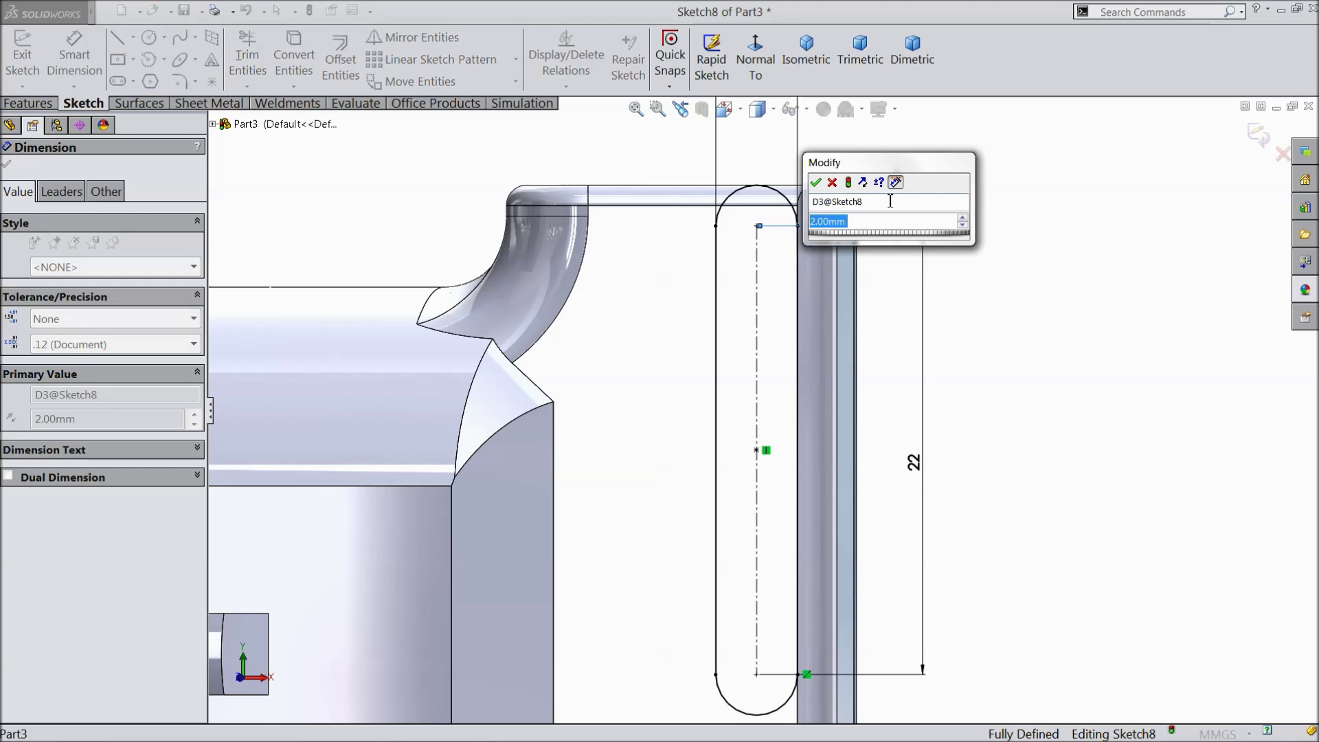
{"action": "type", "text": "4"}
{"action": "key", "text": "Return"}
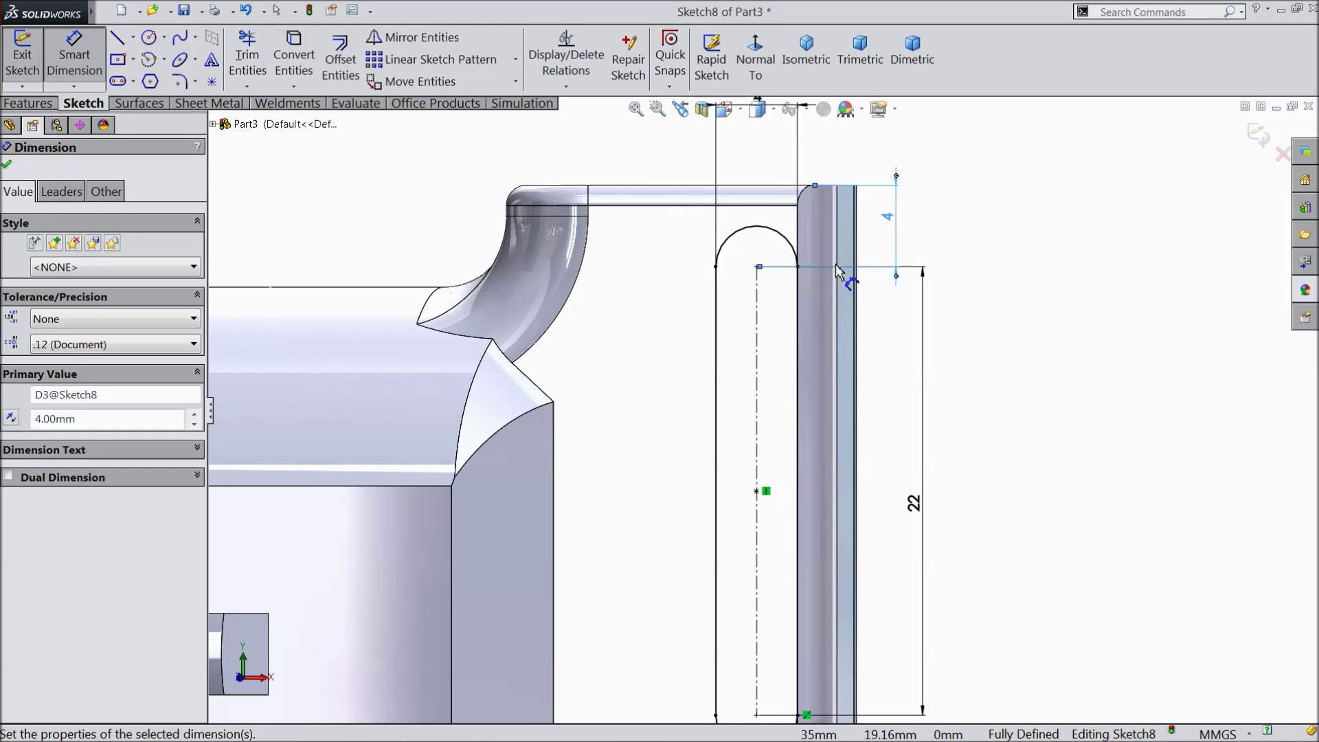
{"action": "scroll", "coordinate": [838, 268], "scroll_direction": "up", "scroll_amount": 3}
{"action": "scroll", "coordinate": [775, 497], "scroll_direction": "up", "scroll_amount": 2}
{"action": "scroll", "coordinate": [775, 498], "scroll_direction": "down", "scroll_amount": 2}
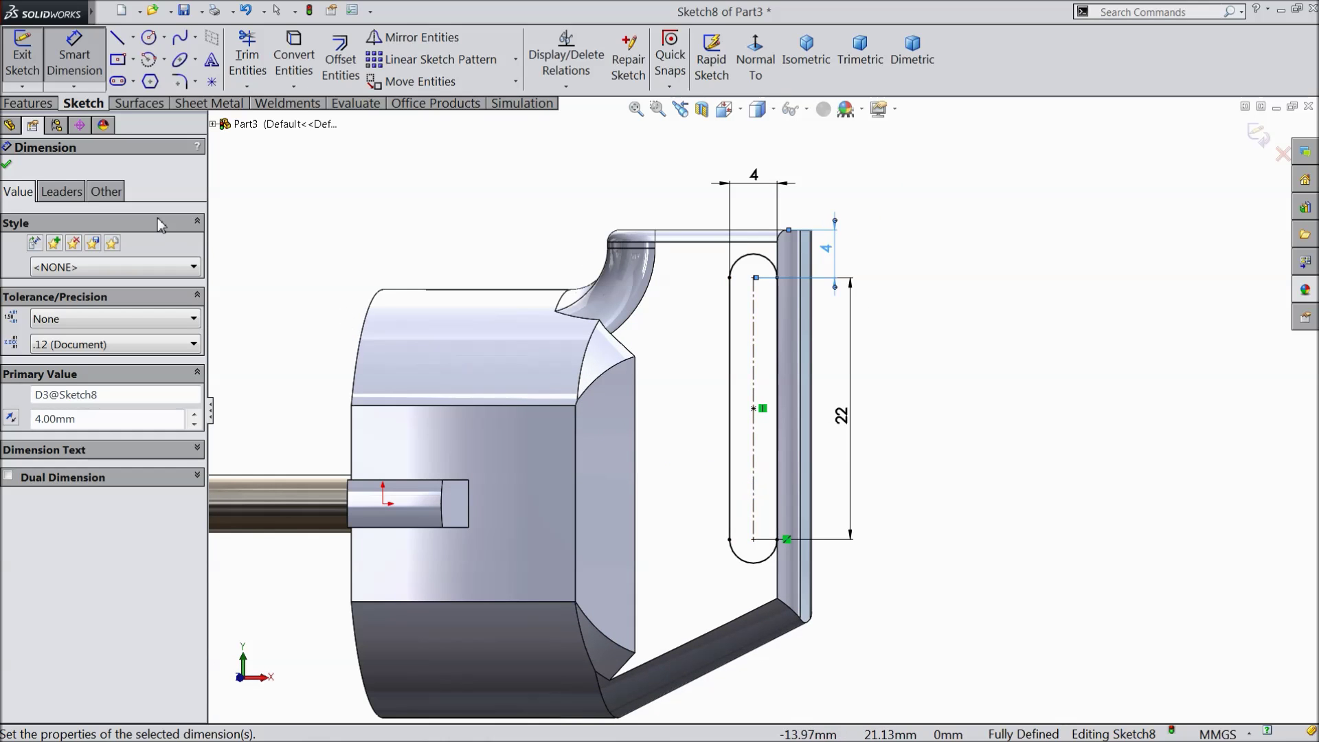
{"action": "left_click", "coordinate": [8, 165]}
Extrude the slot profile as a boss 3 mm blind outward from the side face, merged with the body
{"action": "left_click", "coordinate": [33, 106]}
{"action": "left_click", "coordinate": [36, 69]}
{"action": "type", "text": "3"}
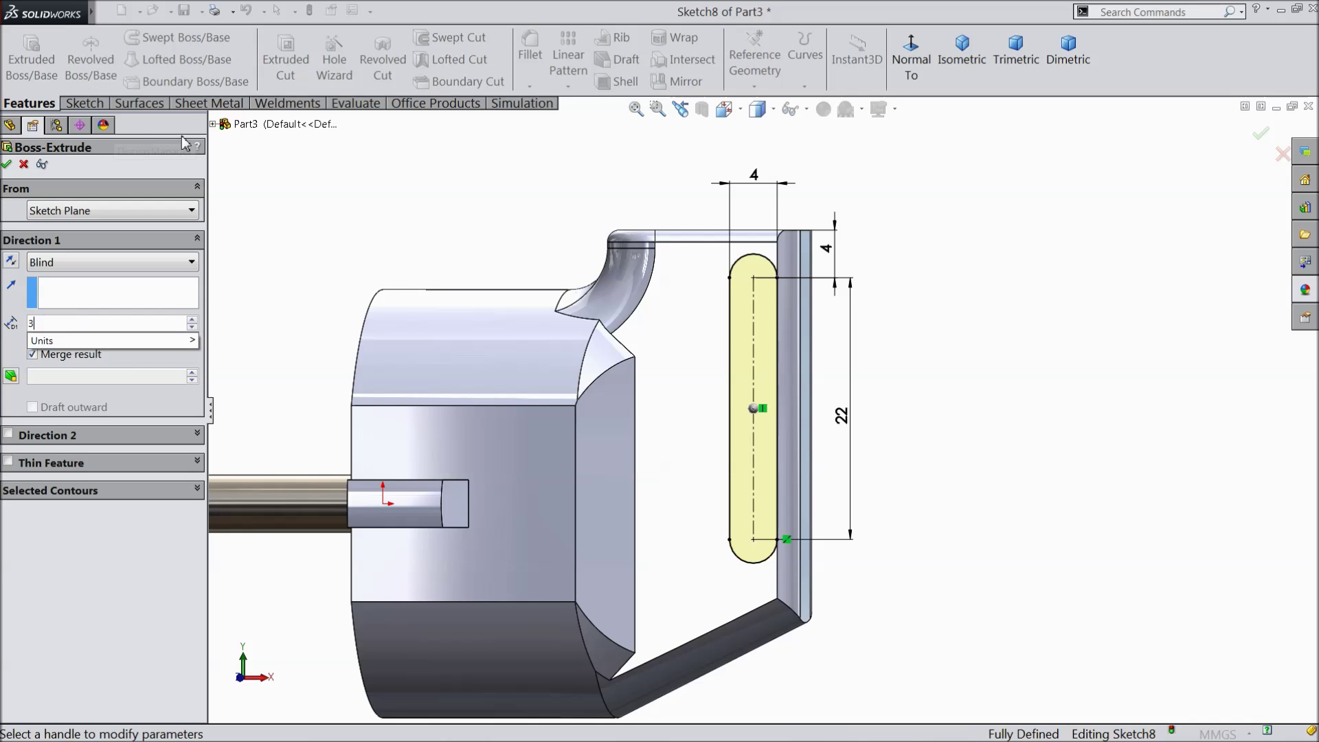
{"action": "key", "text": "Return"}
{"action": "middle_click_drag", "start_coordinate": [463, 206], "coordinate": [415, 227]}
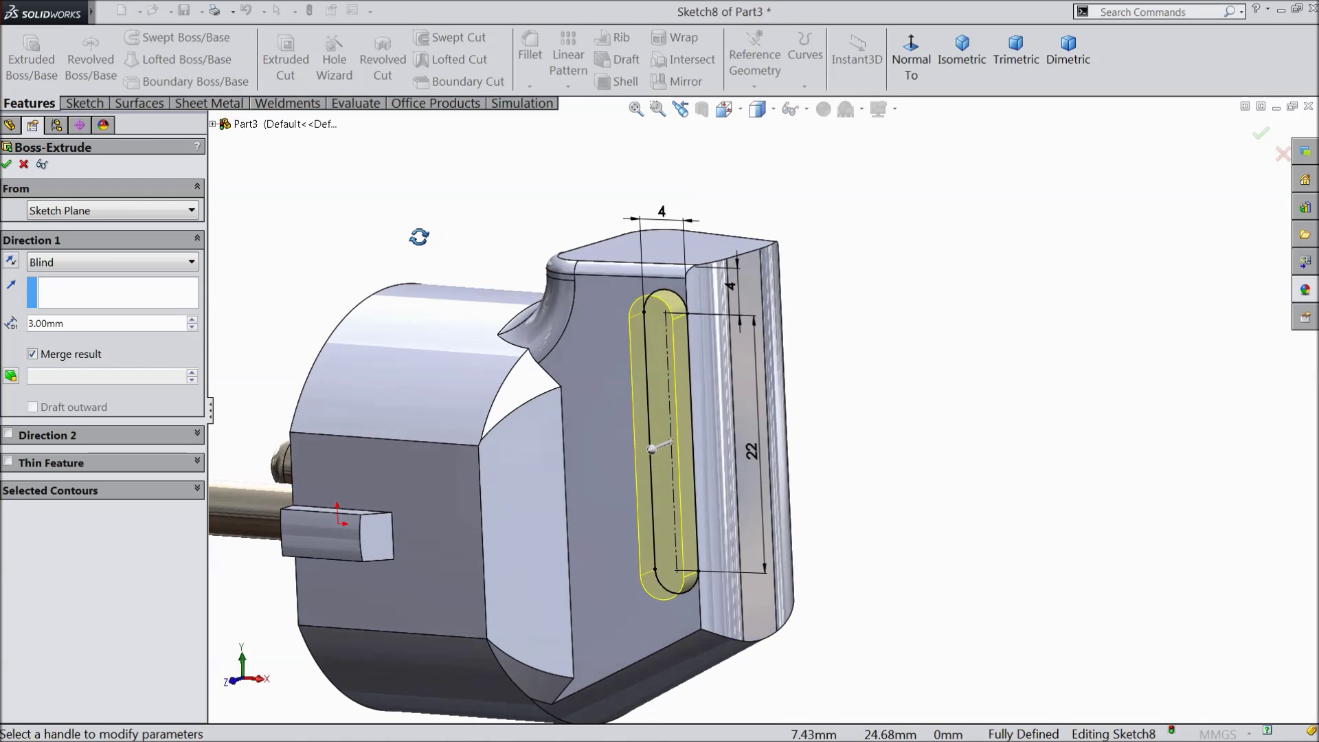
{"action": "left_click", "coordinate": [5, 165]}
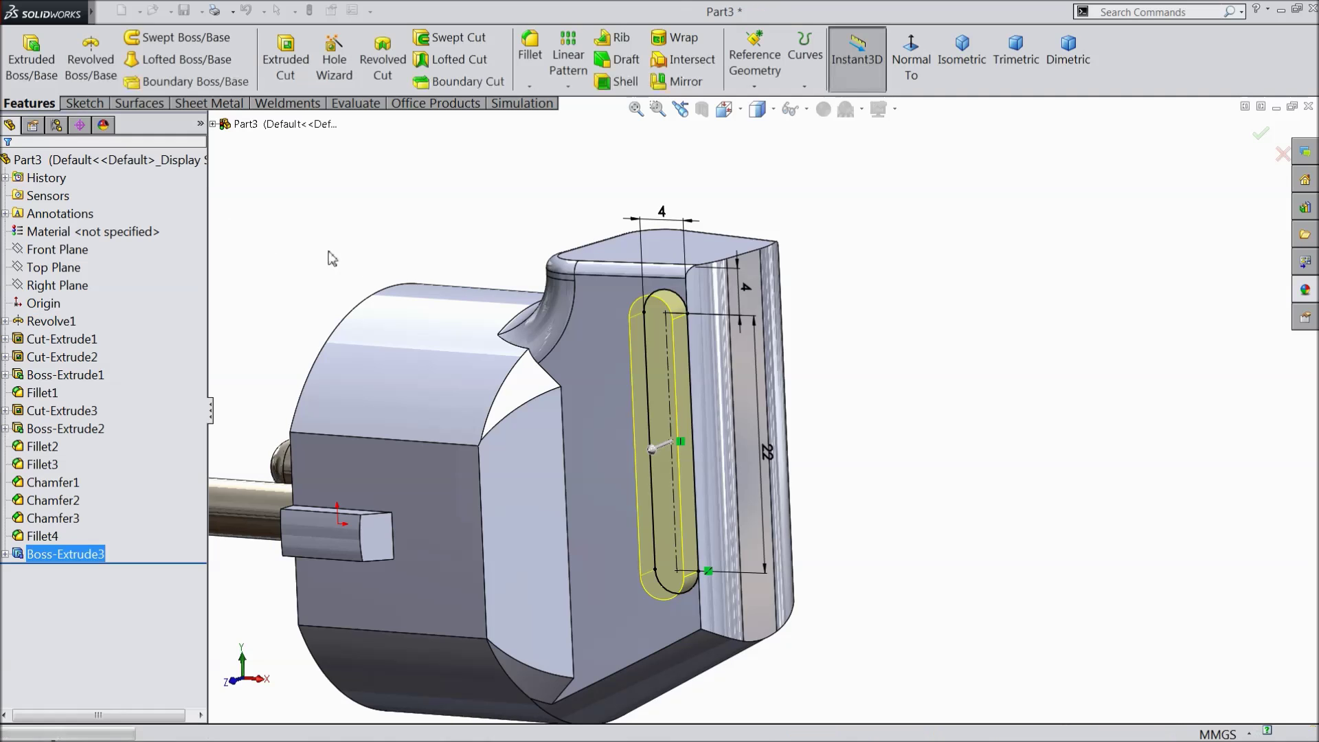
{"action": "left_click", "coordinate": [492, 218]}
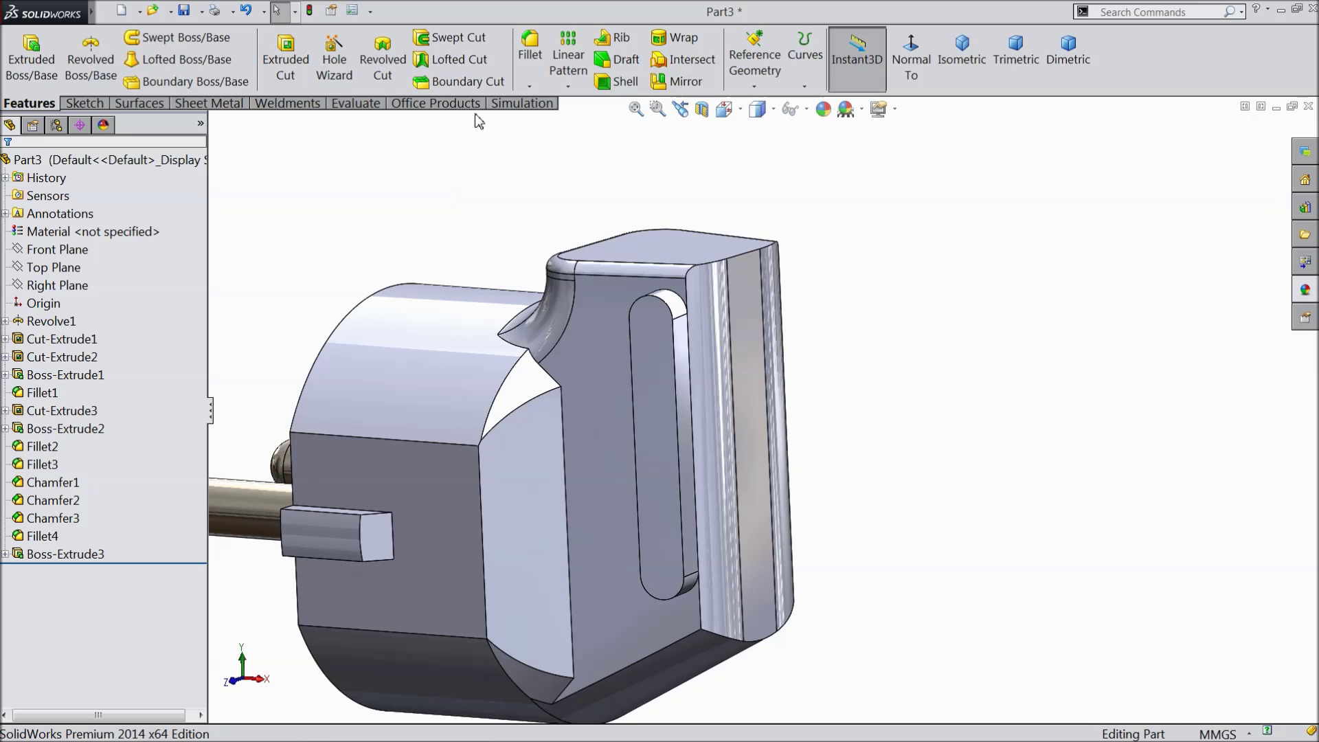
Mirror the extruded slot boss about the Front Plane onto the block's opposite side
{"action": "left_click", "coordinate": [57, 249]}
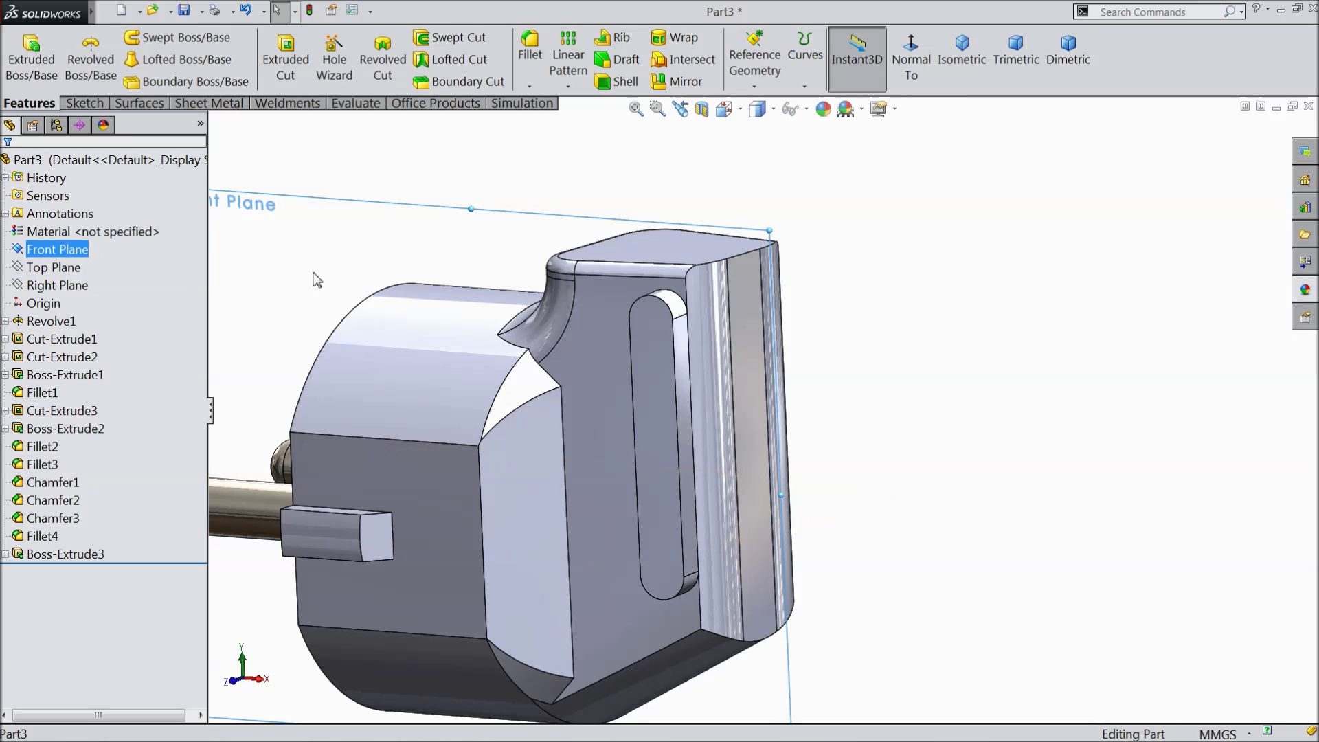
{"action": "left_click", "coordinate": [677, 81]}
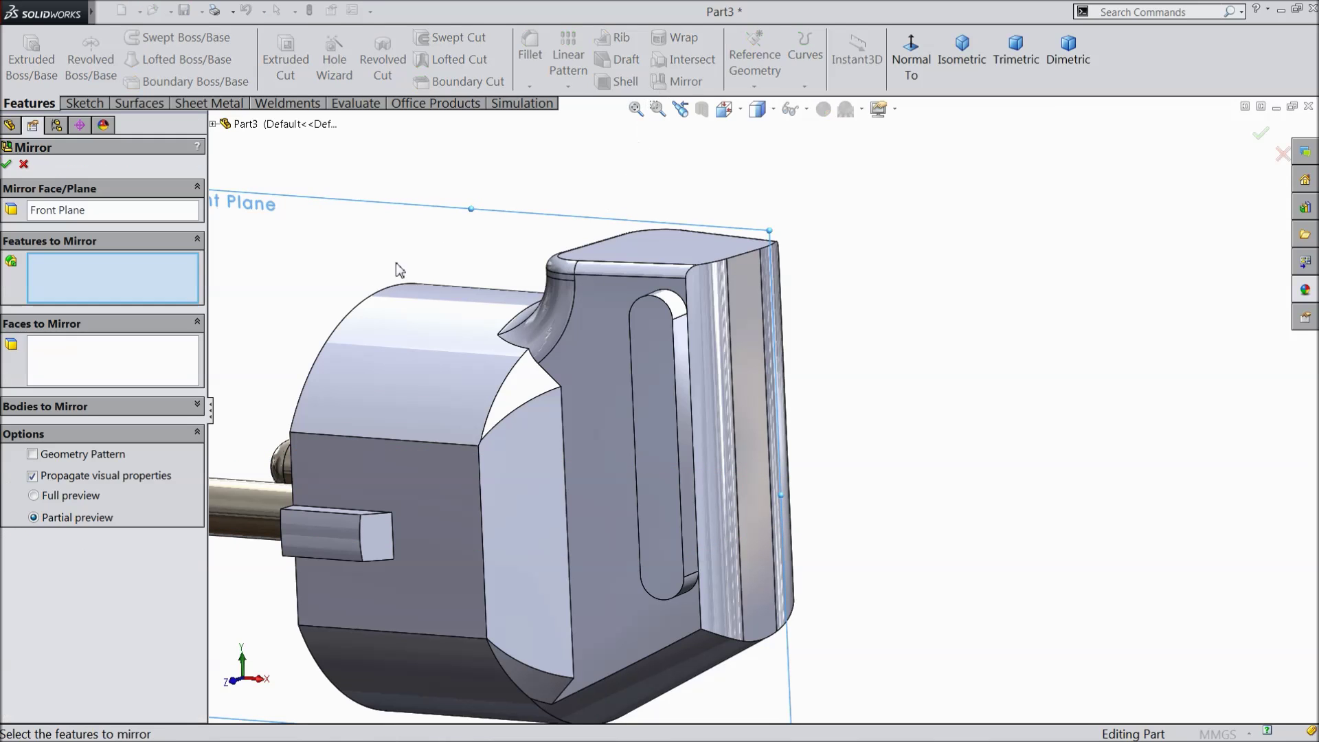
{"action": "left_click", "coordinate": [695, 350]}
{"action": "middle_click_drag", "start_coordinate": [718, 354], "coordinate": [641, 365]}
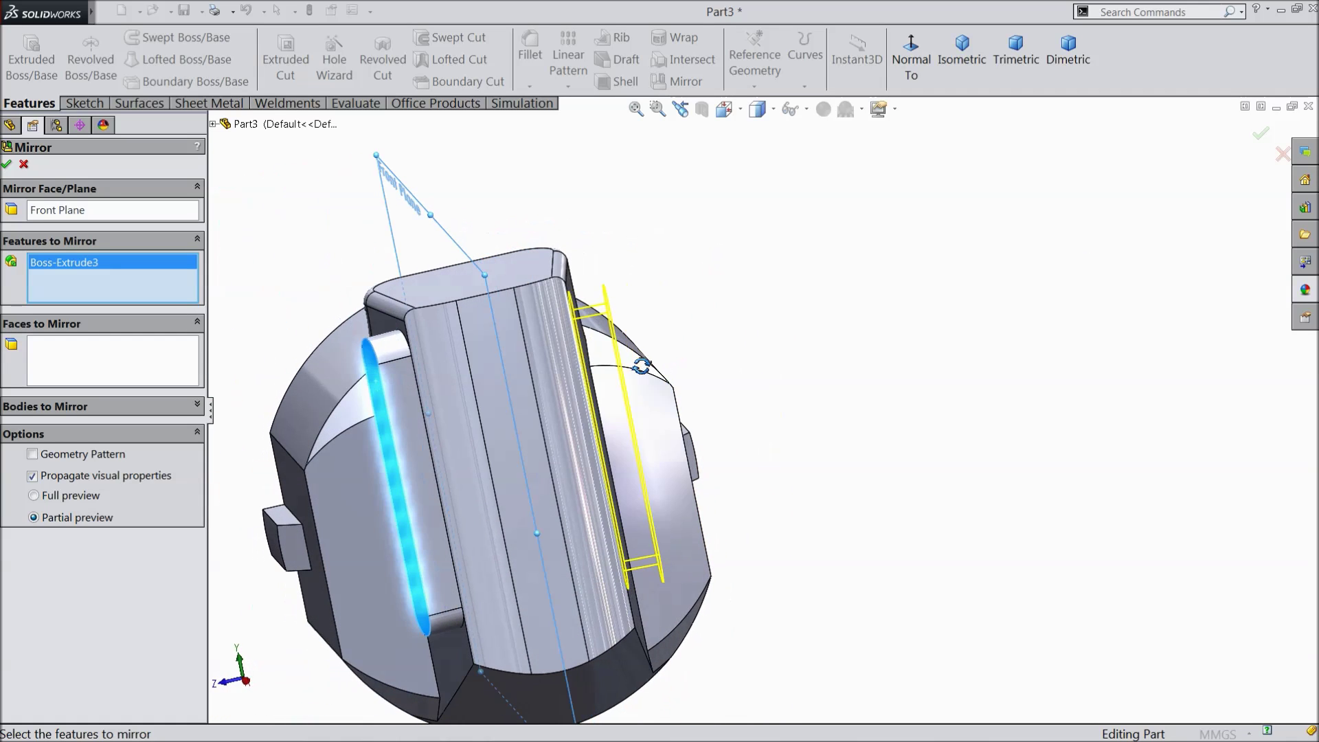
{"action": "left_click", "coordinate": [7, 164]}
Fillet the outer edge loops of both slot bosses with a 2 mm constant radius
{"action": "middle_click_drag", "start_coordinate": [550, 330], "coordinate": [688, 237]}
{"action": "left_click", "coordinate": [533, 81]}
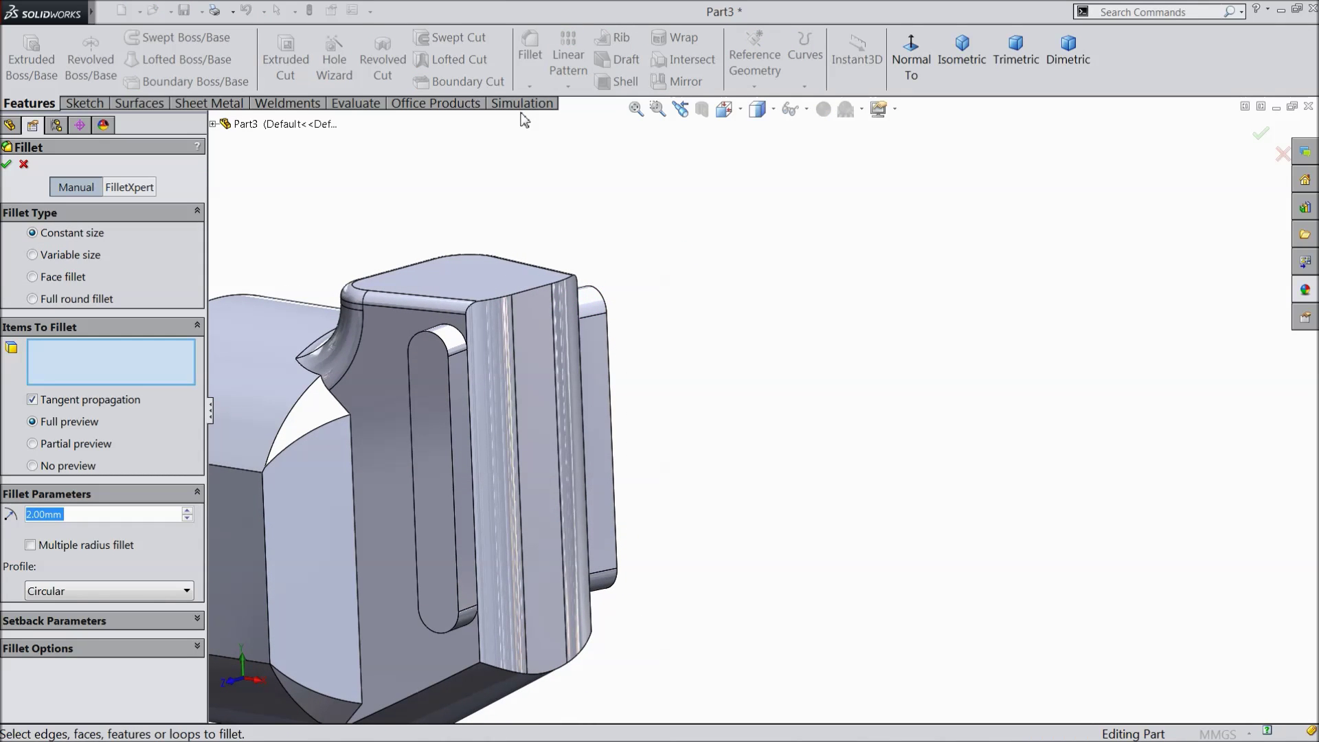
{"action": "left_click", "coordinate": [443, 345]}
{"action": "middle_click_drag", "start_coordinate": [669, 383], "coordinate": [542, 405]}
{"action": "scroll", "coordinate": [610, 283], "scroll_direction": "down", "scroll_amount": 3}
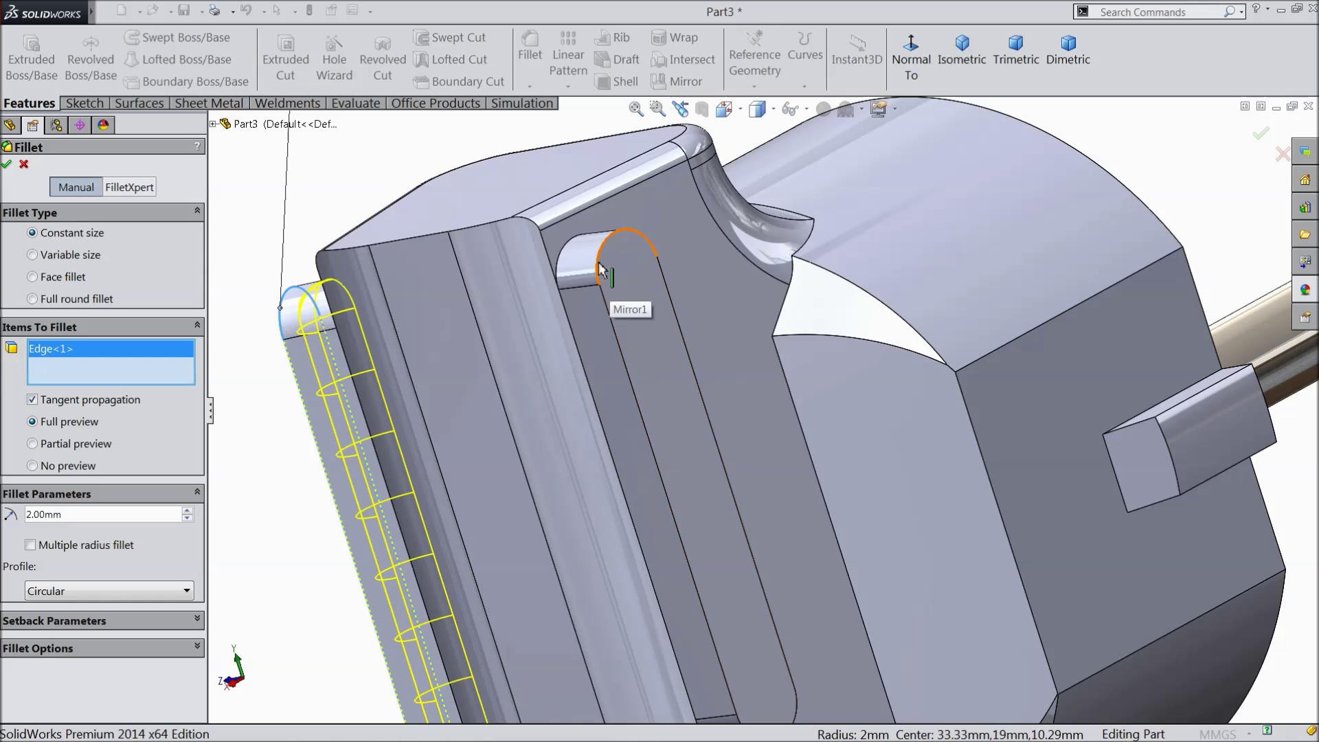
{"action": "left_click", "coordinate": [610, 278]}
{"action": "left_click", "coordinate": [8, 165]}
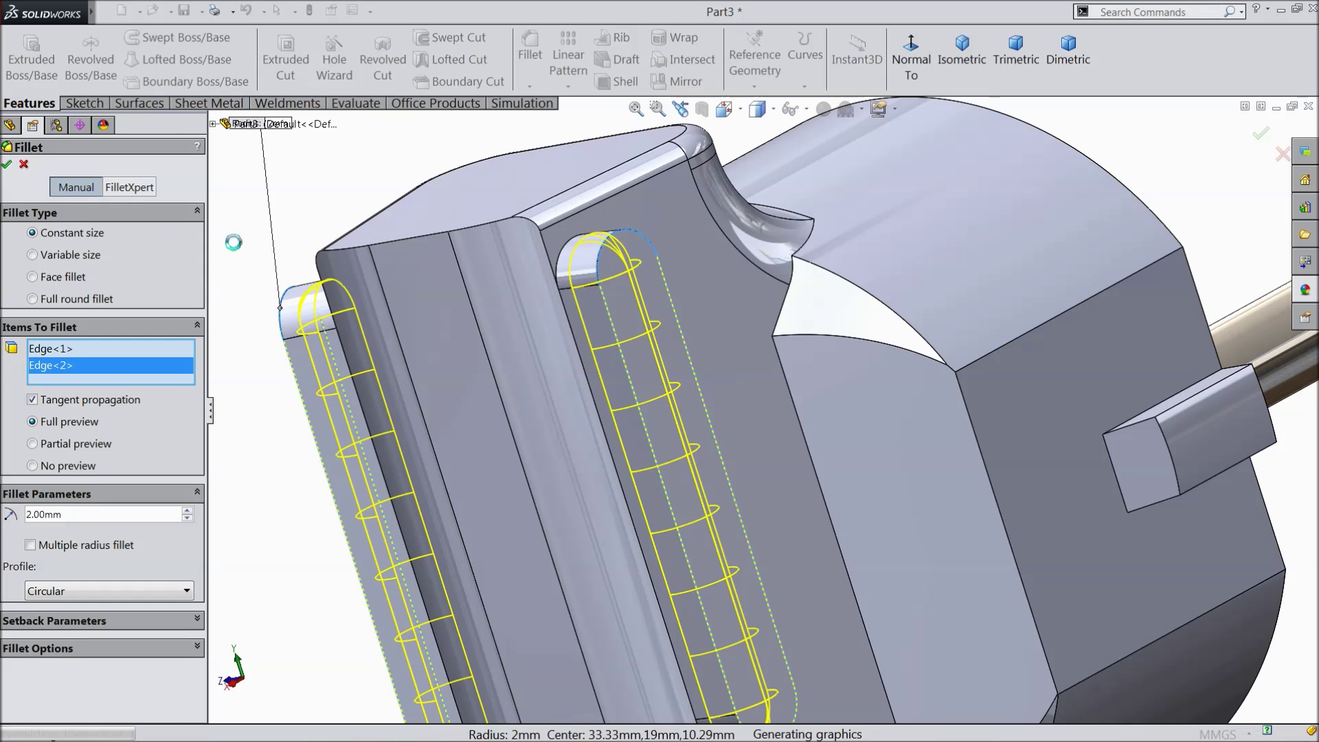
Start a sketch on the rear block's large flat side face and orient the view normal to that face
{"action": "scroll", "coordinate": [472, 315], "scroll_direction": "up", "scroll_amount": 3}
{"action": "mouse_move", "coordinate": [547, 394]}
{"action": "middle_mouse_down"}
{"action": "mouse_move", "coordinate": [653, 374]}
{"action": "mouse_move", "coordinate": [648, 415]}
{"action": "mouse_move", "coordinate": [522, 496]}
{"action": "mouse_move", "coordinate": [673, 410]}
{"action": "middle_mouse_up"}
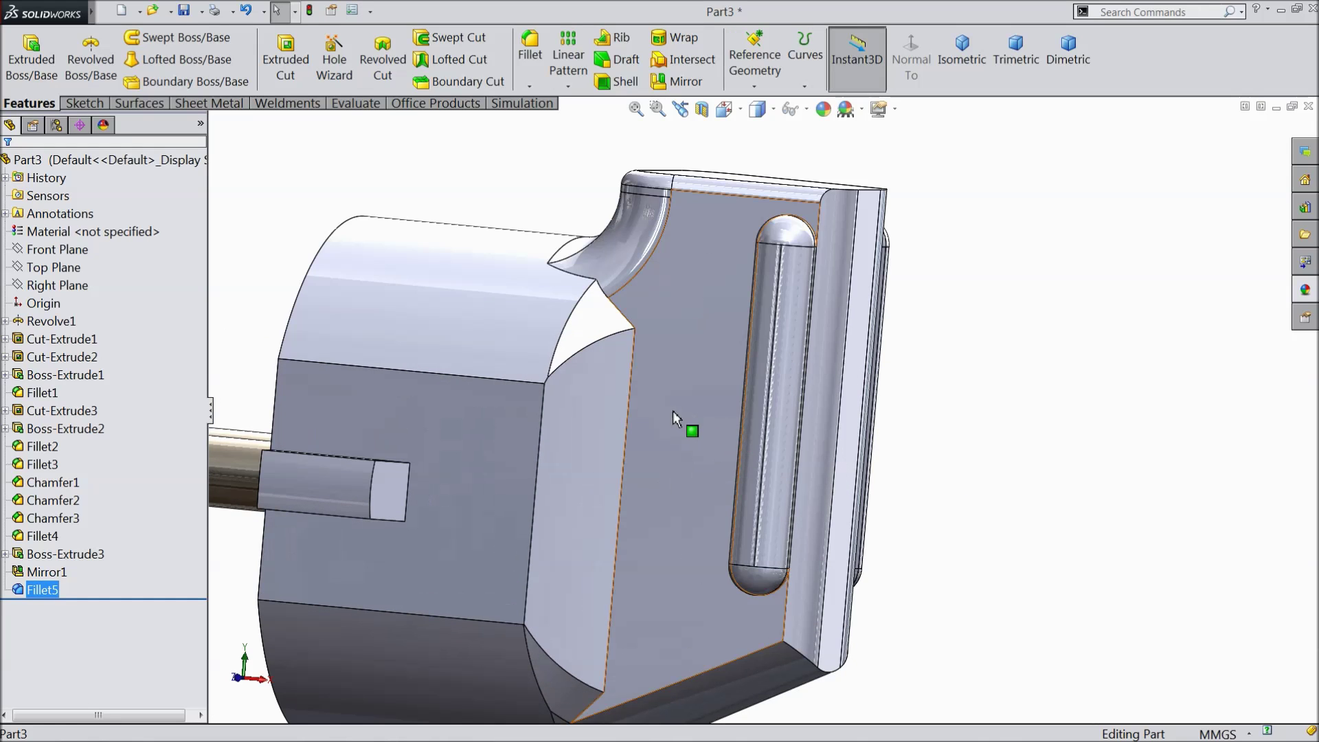
{"action": "left_click", "coordinate": [673, 410]}
{"action": "left_click", "coordinate": [735, 378]}
{"action": "left_click", "coordinate": [910, 61]}
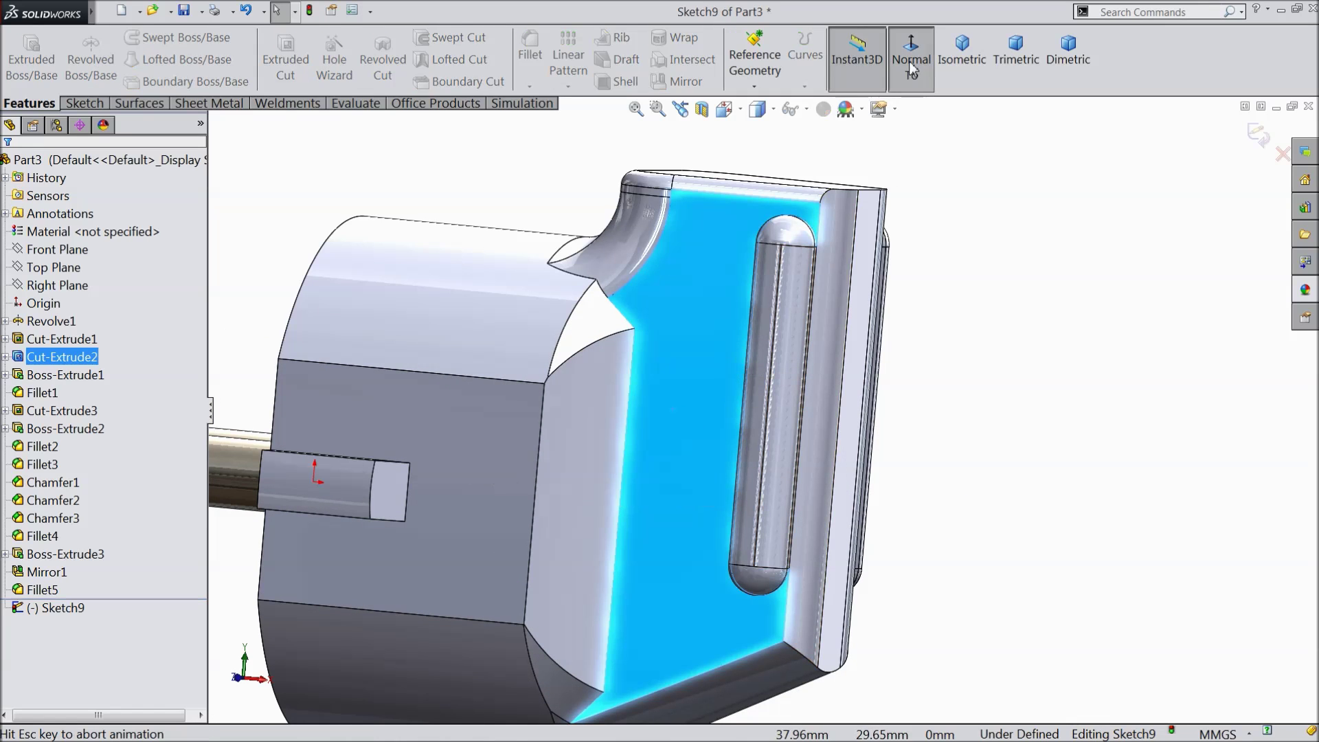
Sketch a vertical straight slot about 20.4 mm between centres and 1.5 mm wide, between the chamfered body and the rounded grip boss
{"action": "left_click", "coordinate": [83, 103]}
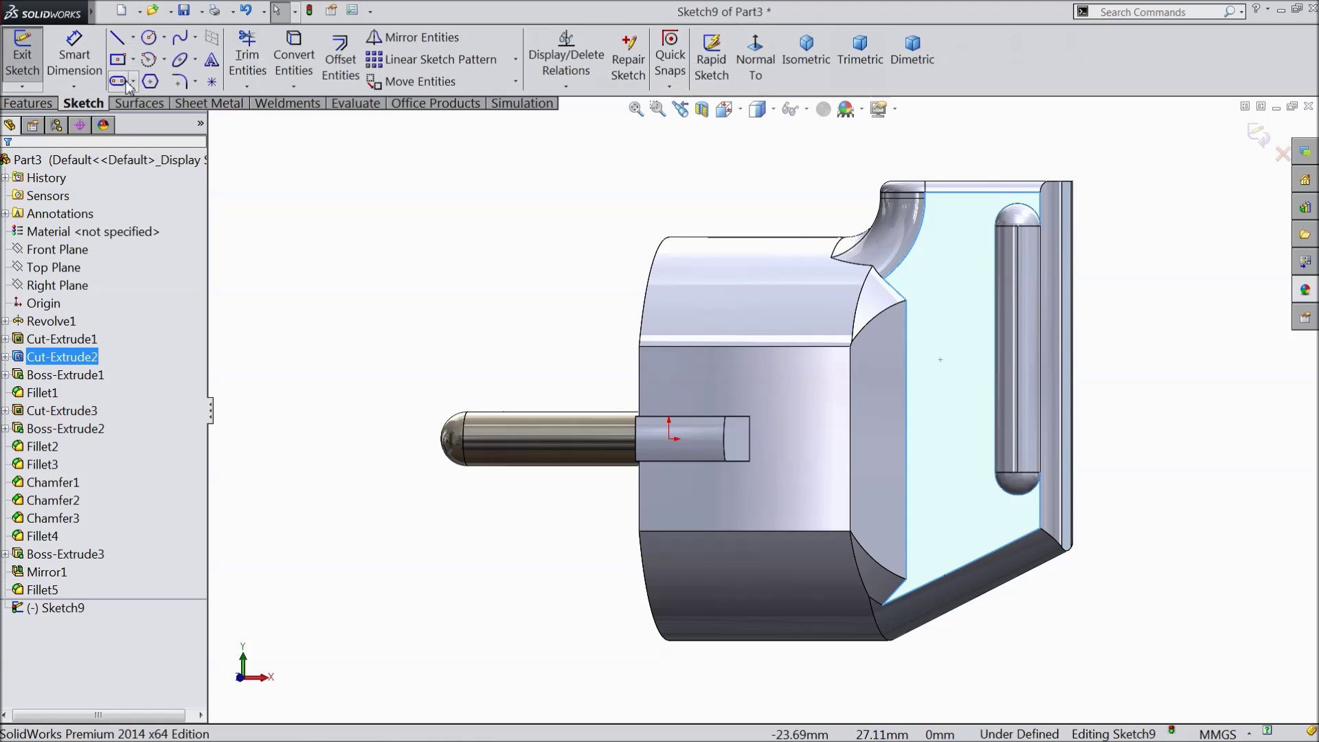
{"action": "left_click", "coordinate": [133, 83]}
{"action": "left_click", "coordinate": [146, 103]}
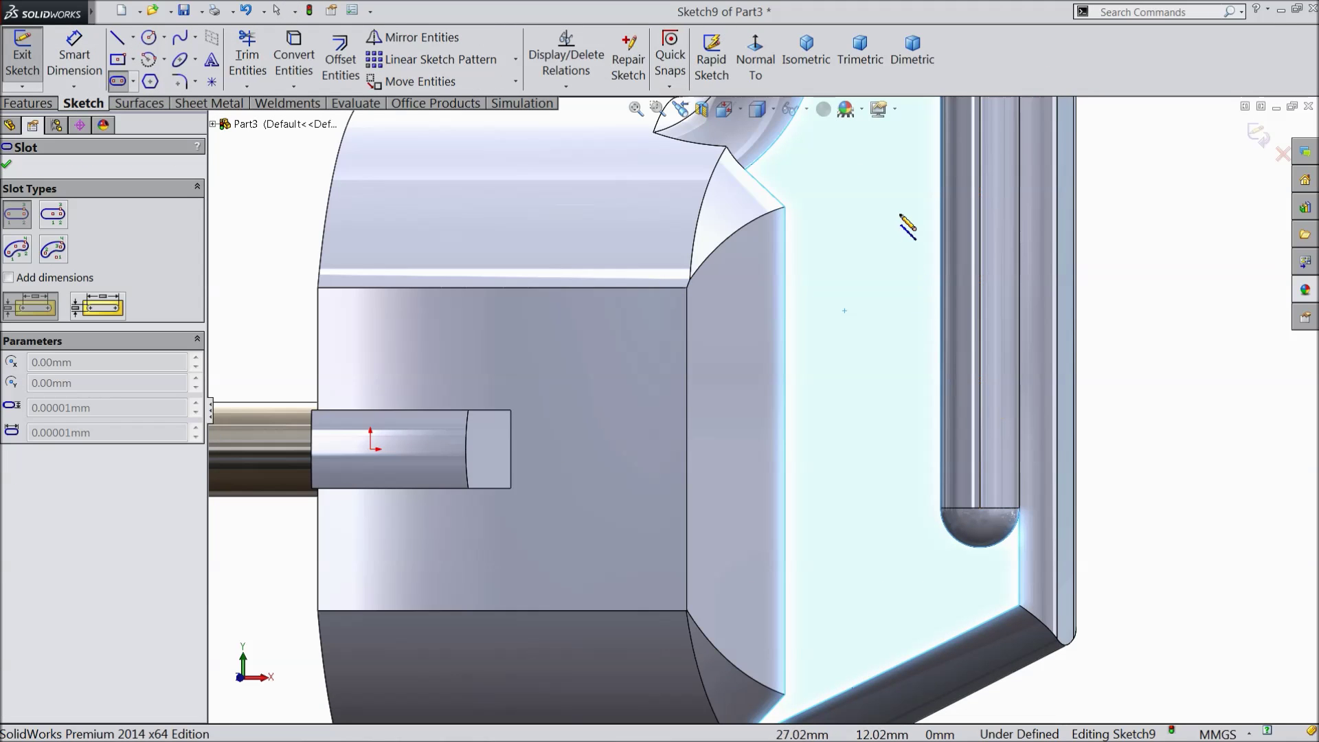
{"action": "left_click", "coordinate": [903, 214]}
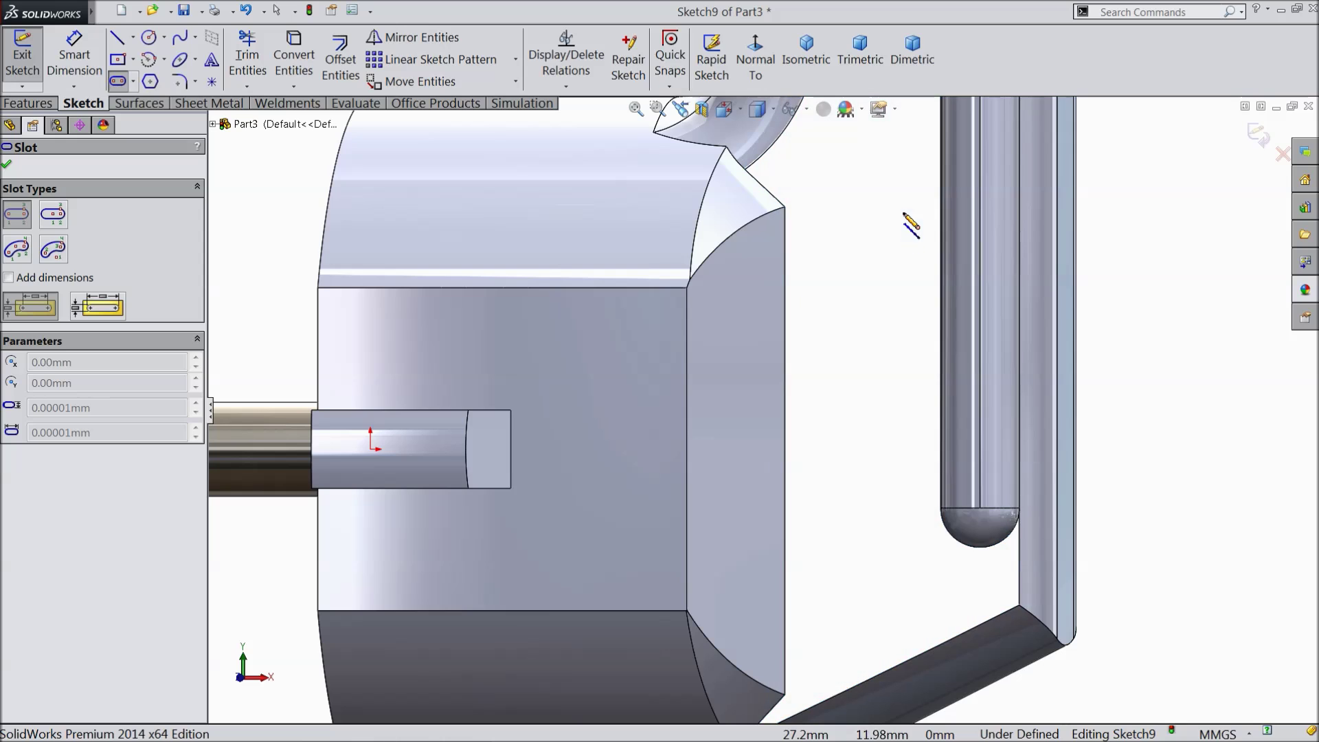
{"action": "left_click", "coordinate": [902, 612]}
{"action": "left_click", "coordinate": [918, 413]}
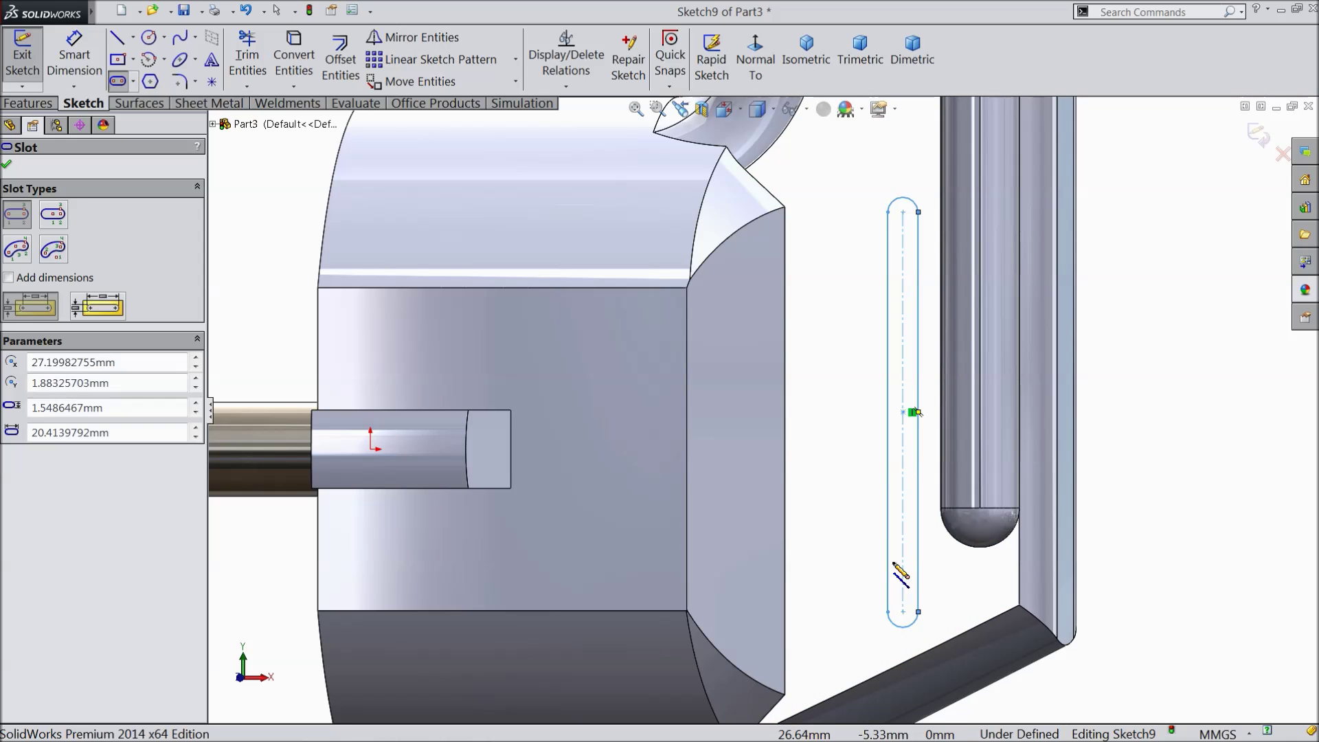
{"action": "right_click", "coordinate": [846, 385]}
{"action": "left_click", "coordinate": [882, 147]}
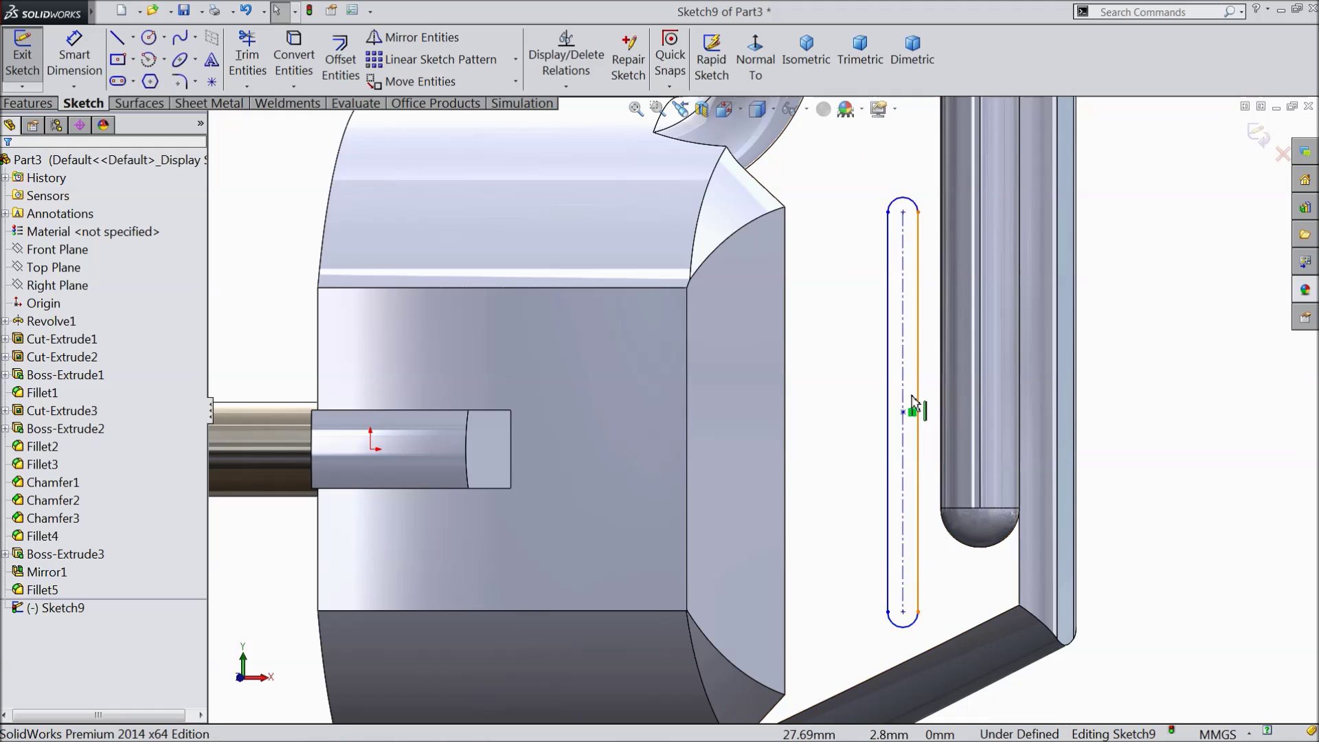
{"action": "left_click", "coordinate": [906, 397]}
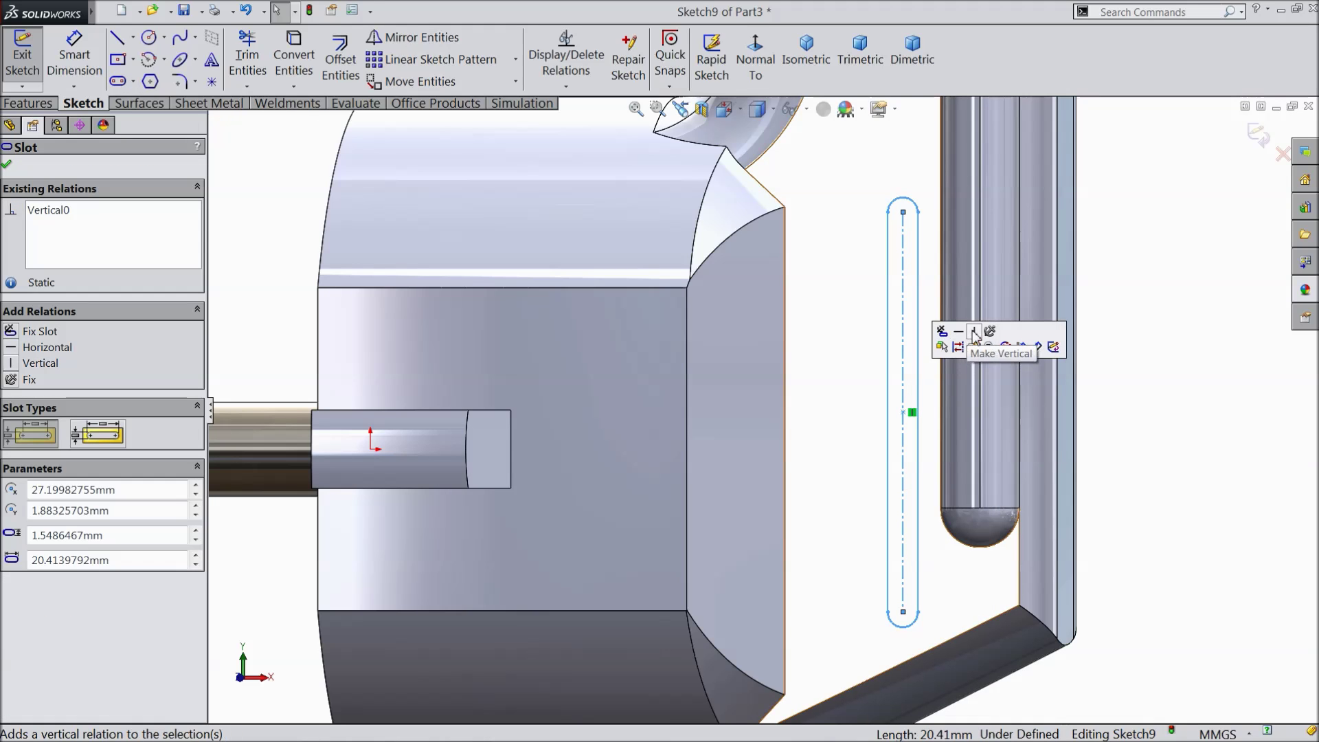
{"action": "left_click", "coordinate": [10, 167]}
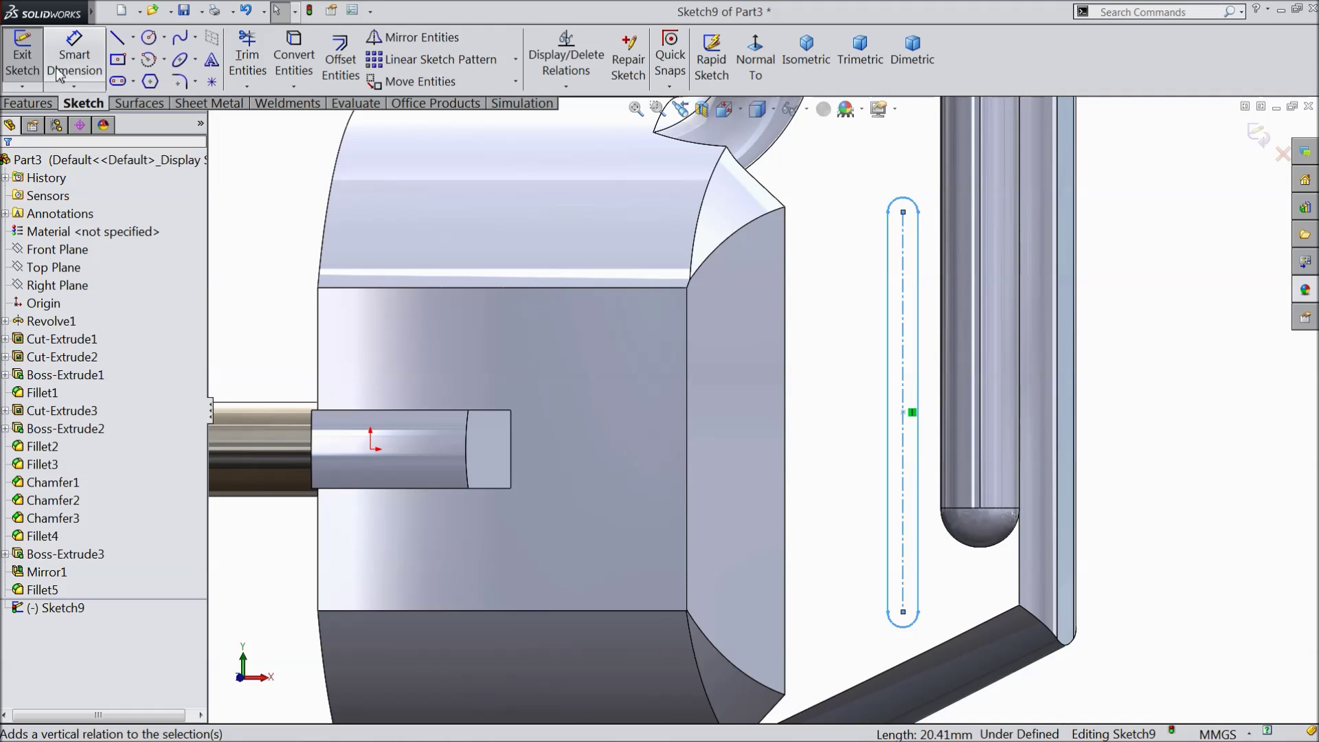
Dimension the new vertical slot's centre-to-centre length as 21 mm
{"action": "left_click", "coordinate": [74, 55]}
{"action": "left_click", "coordinate": [905, 294]}
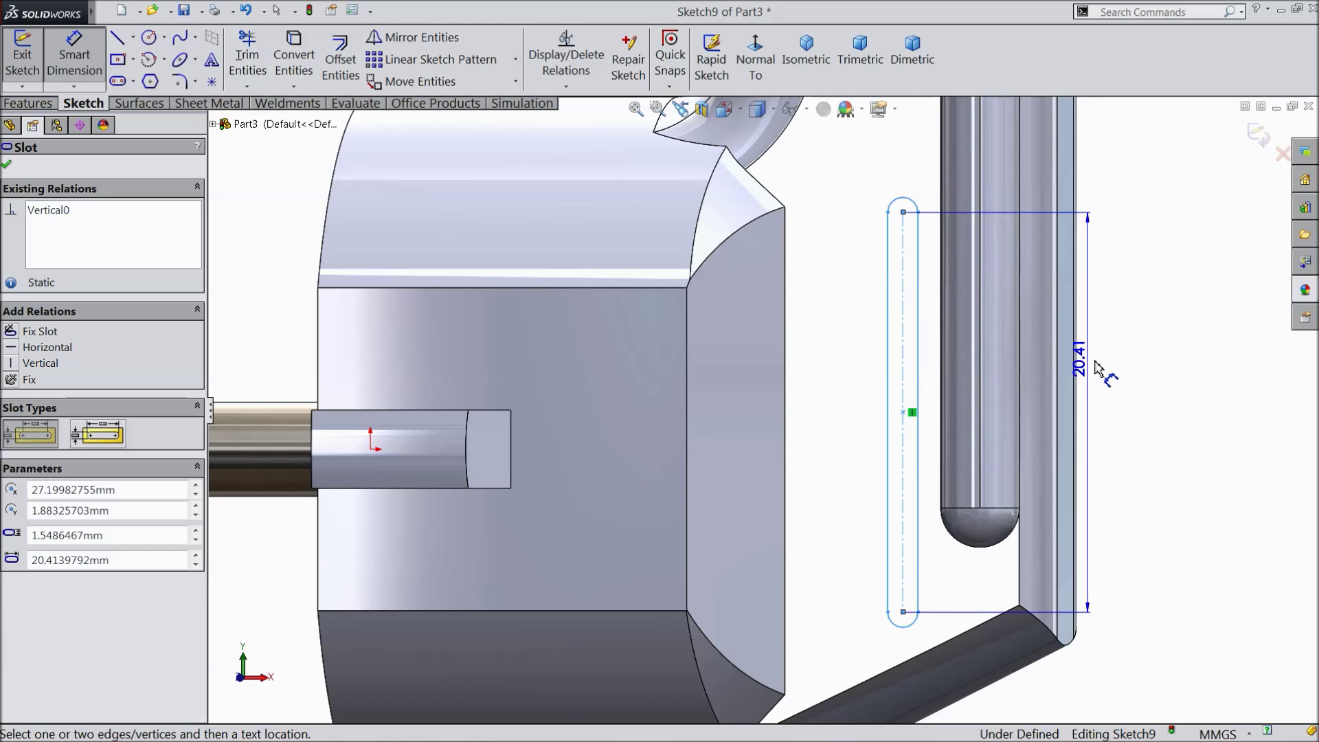
{"action": "left_click", "coordinate": [1130, 370]}
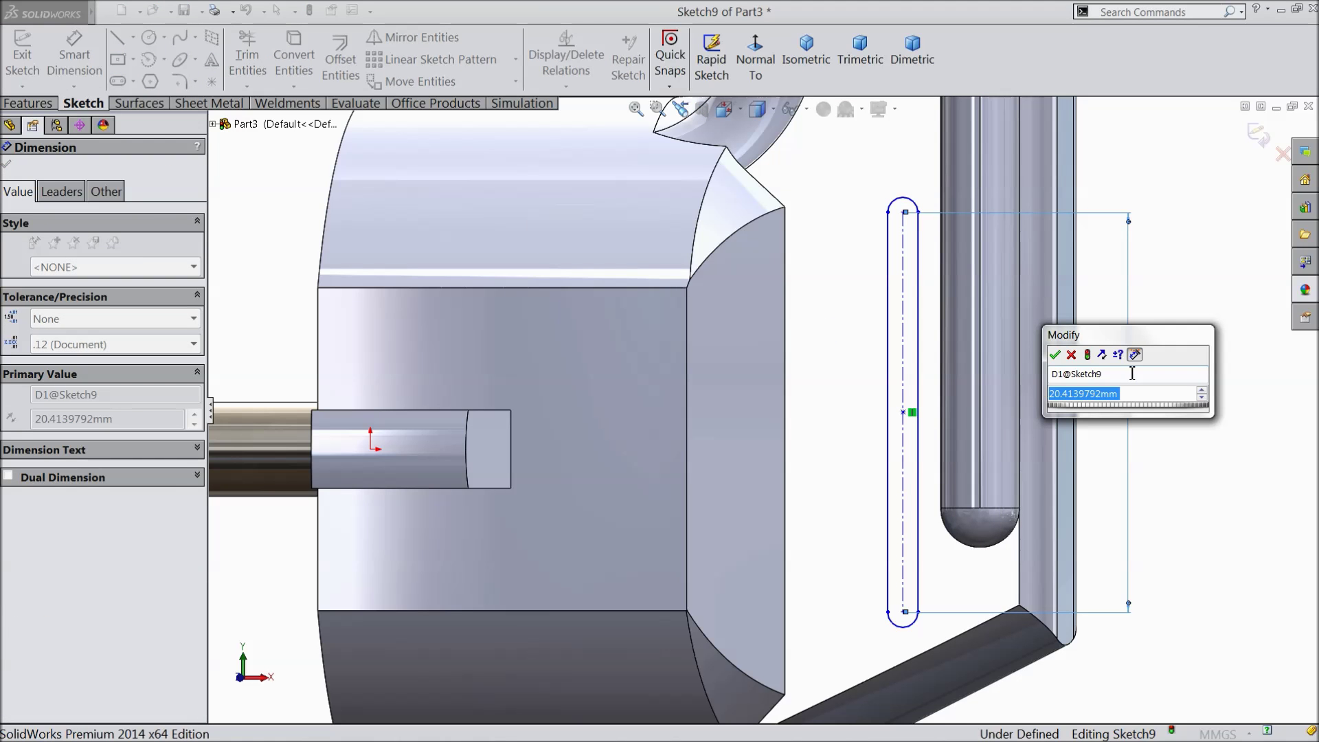
{"action": "type", "text": "21"}
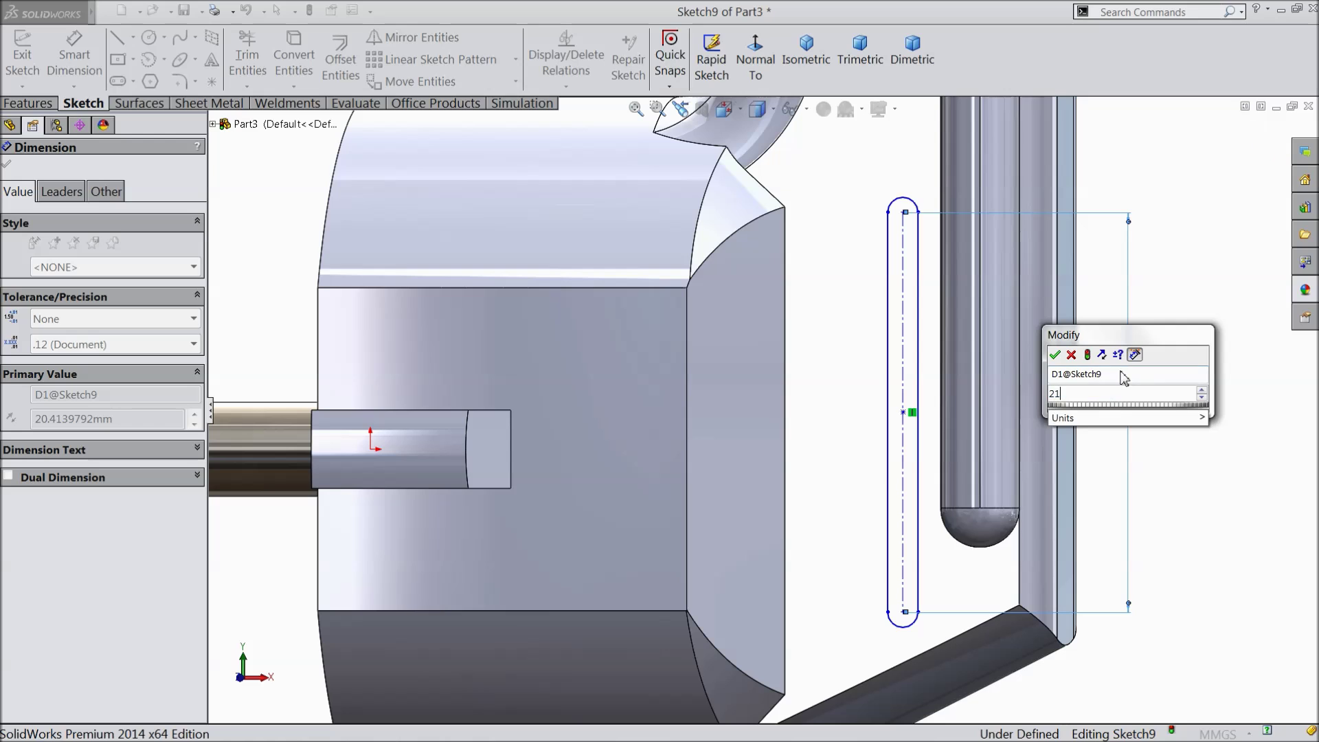
{"action": "left_click", "coordinate": [1055, 355]}
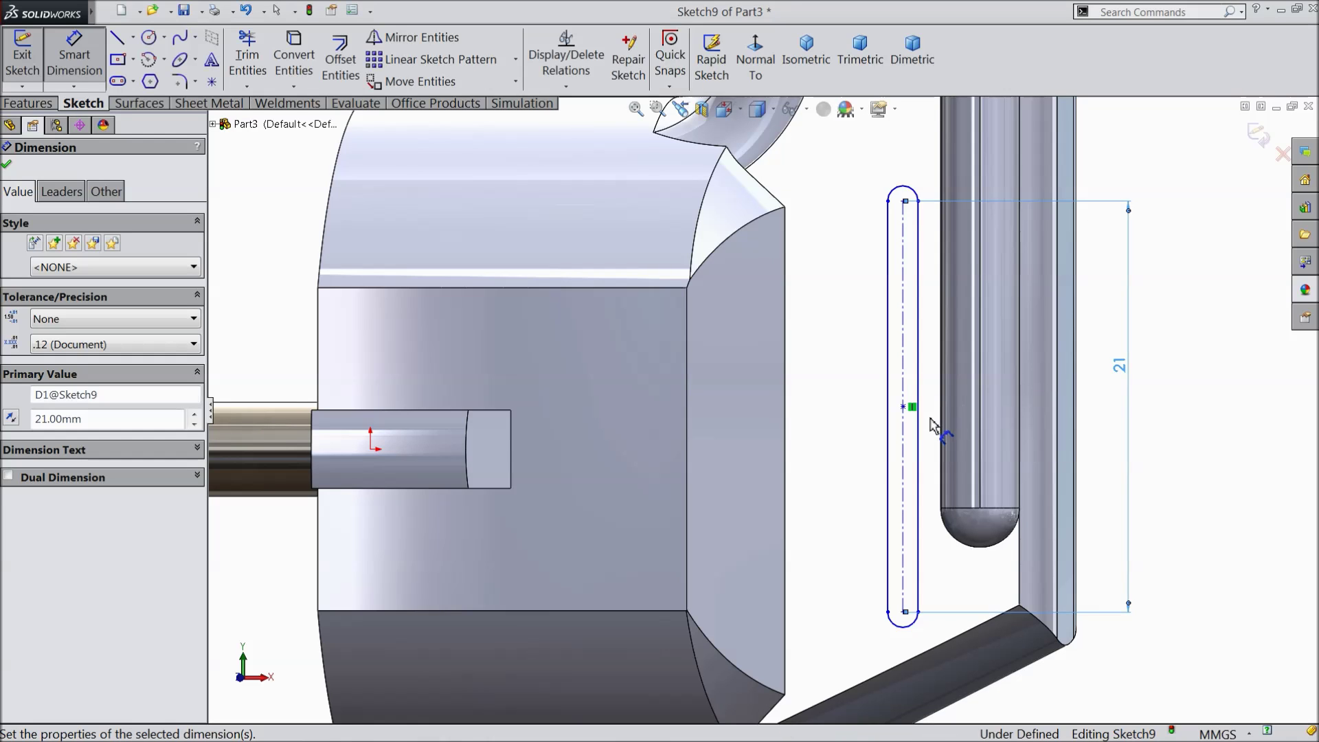
Dimension the slot's width between its two straight sides as 0.6 mm
{"action": "scroll", "coordinate": [937, 427], "scroll_direction": "up", "scroll_amount": 3}
{"action": "scroll", "coordinate": [929, 543], "scroll_direction": "down", "scroll_amount": 6}
{"action": "left_click", "coordinate": [759, 440]}
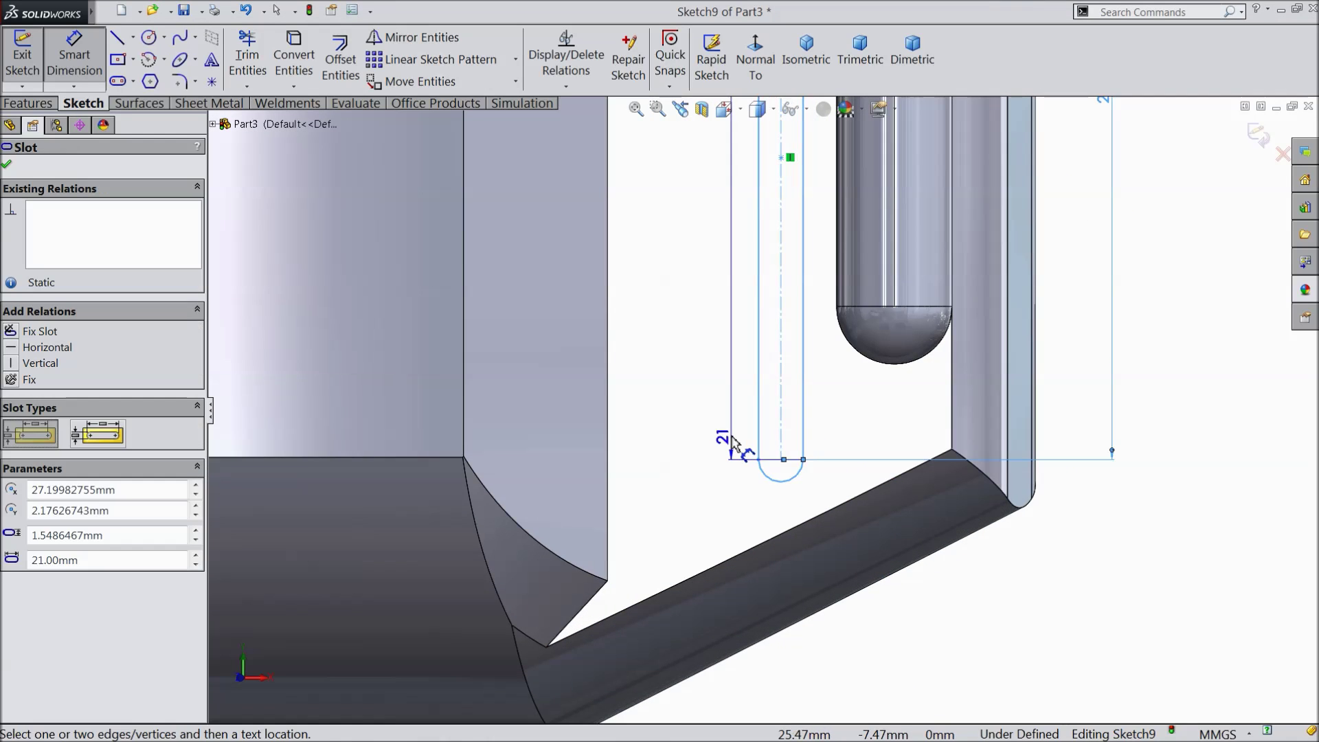
{"action": "left_click", "coordinate": [802, 443]}
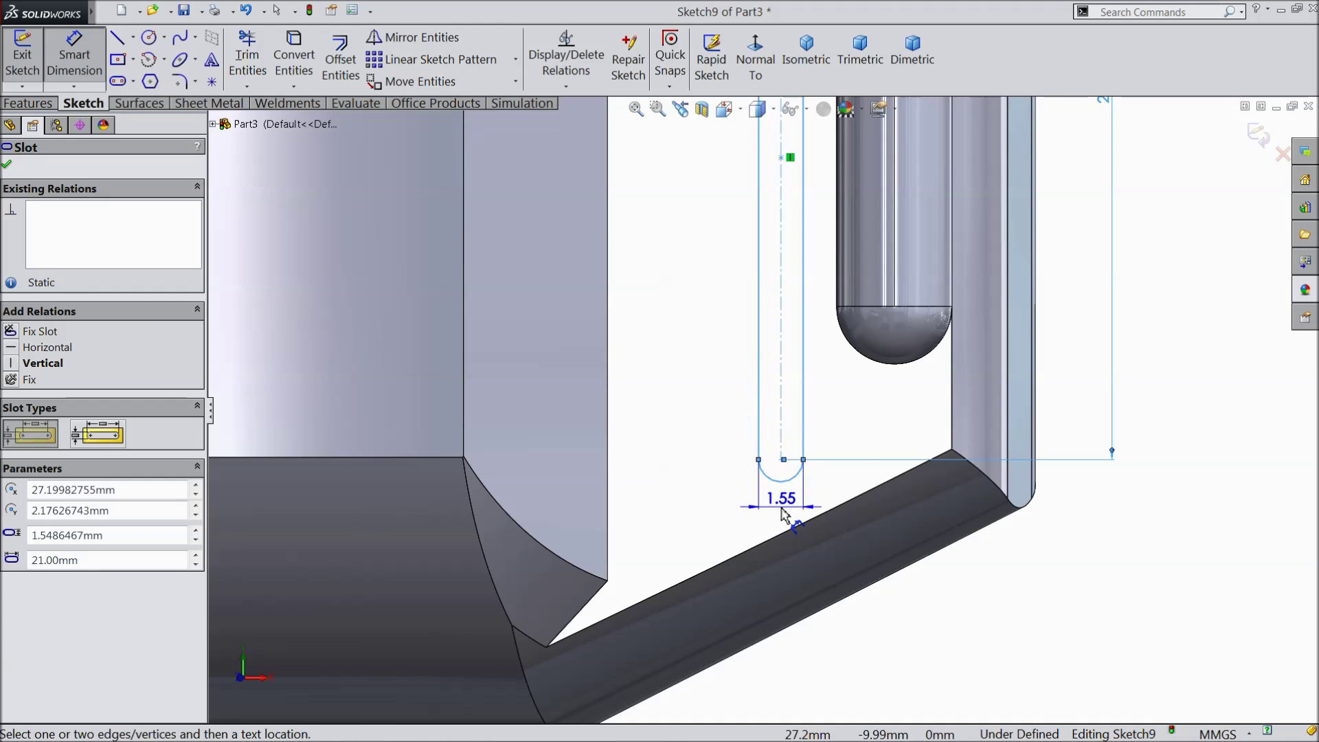
{"action": "left_click", "coordinate": [784, 498]}
{"action": "type", "text": "0.6"}
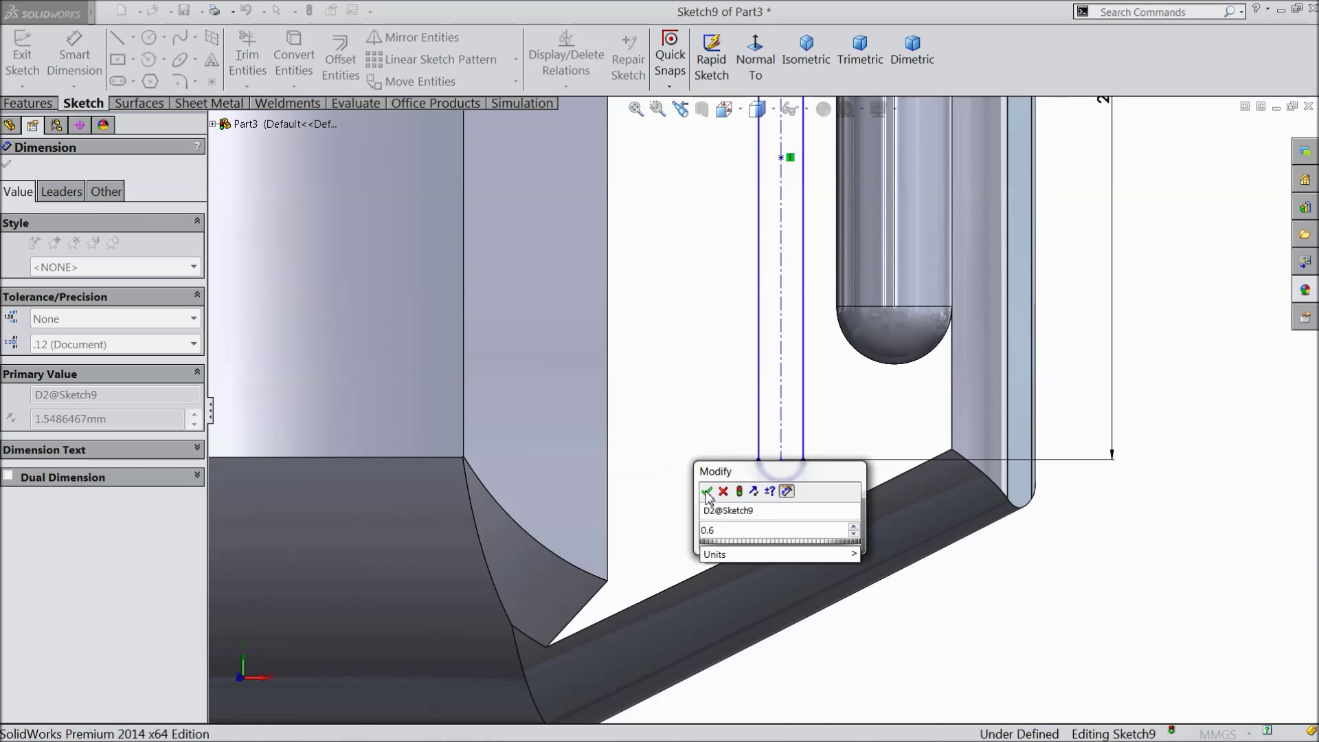
{"action": "left_click", "coordinate": [707, 492]}
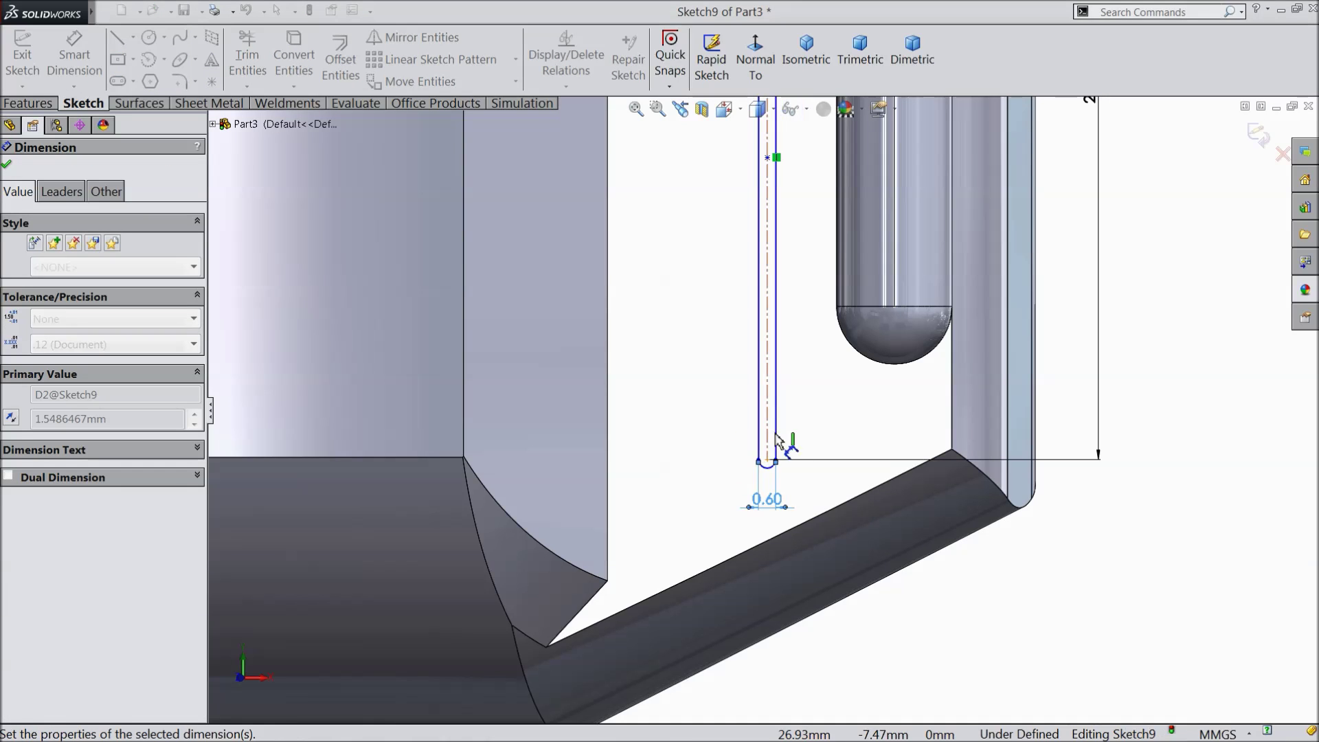
Dimension the gap between the slot's nearer straight side and the rounded grip boss's edge as 0.3 mm
{"action": "left_click", "coordinate": [837, 286]}
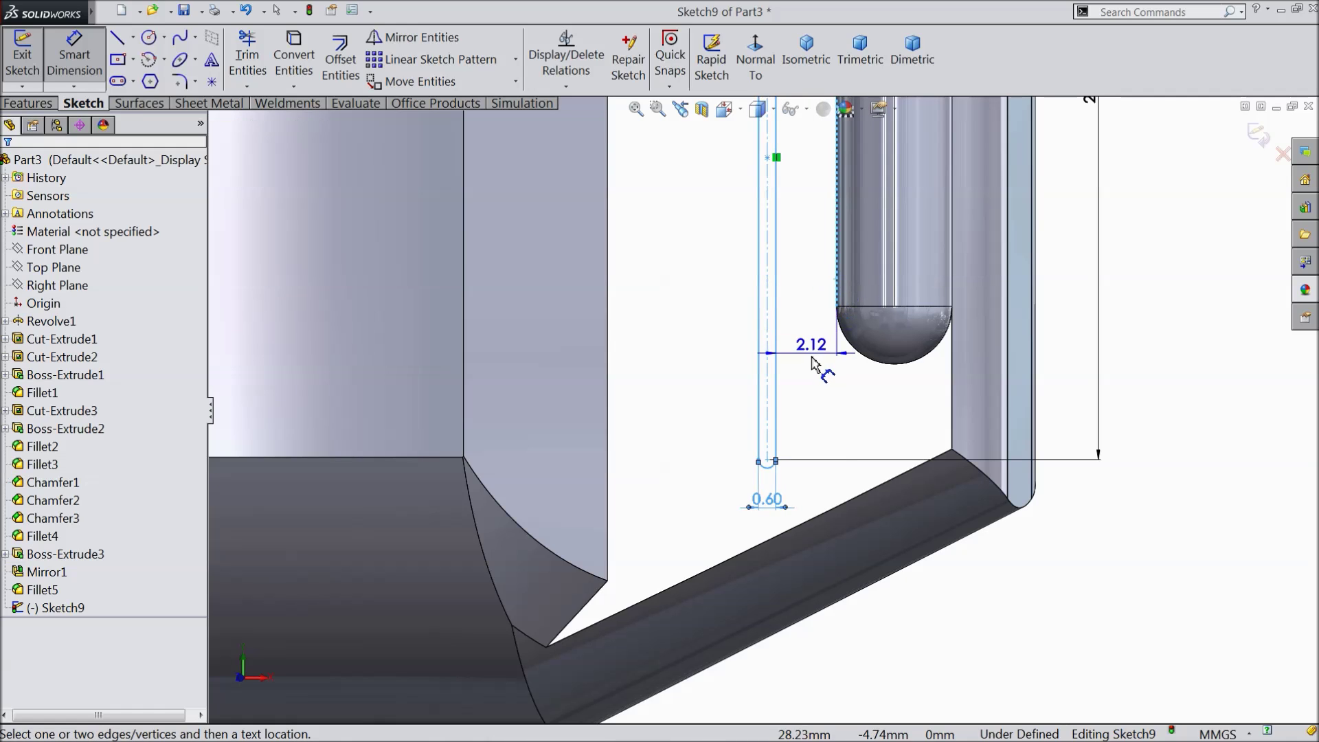
{"action": "left_click", "coordinate": [813, 371]}
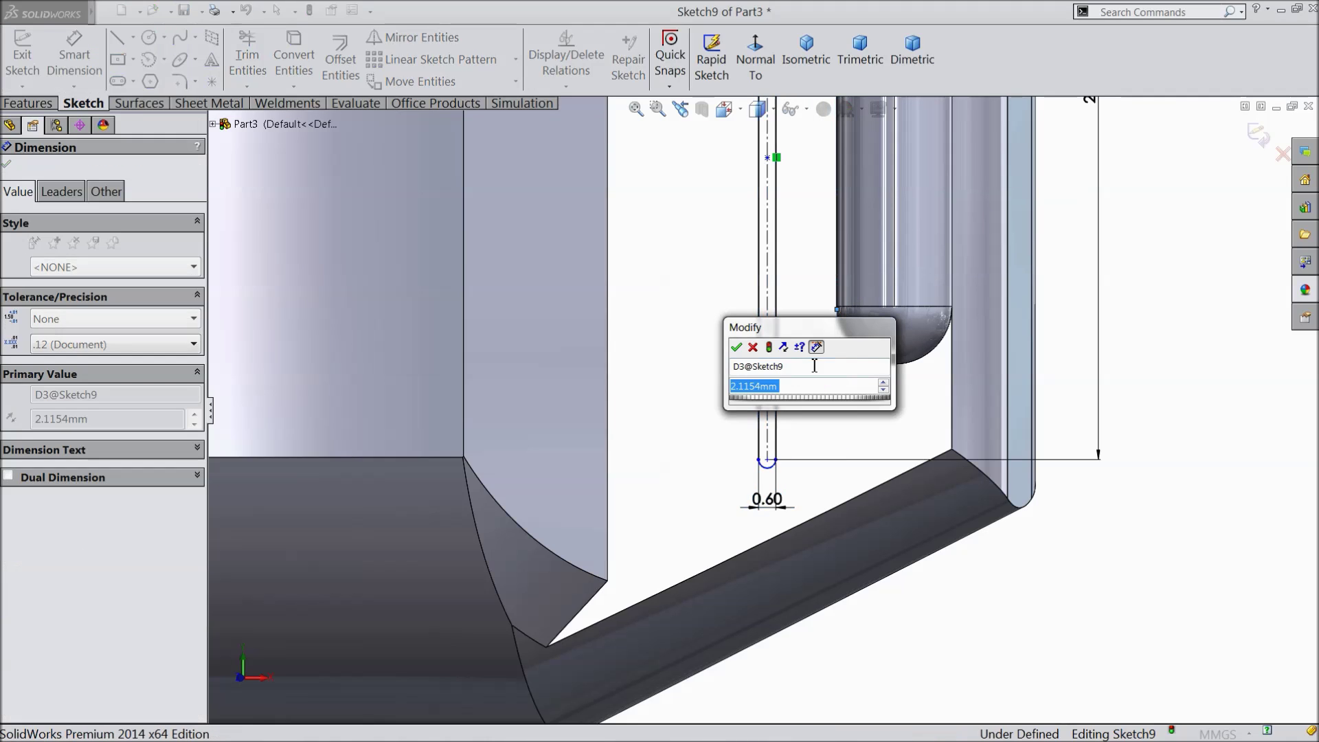
{"action": "left_click", "coordinate": [743, 352]}
Dimension the vertical distance from the slot's upper arc centre to the midpoint of the block's upper edge as 9 mm
{"action": "scroll", "coordinate": [790, 348], "scroll_direction": "up", "scroll_amount": 5}
{"action": "scroll", "coordinate": [777, 236], "scroll_direction": "down", "scroll_amount": 1}
{"action": "scroll", "coordinate": [776, 236], "scroll_direction": "down", "scroll_amount": 3}
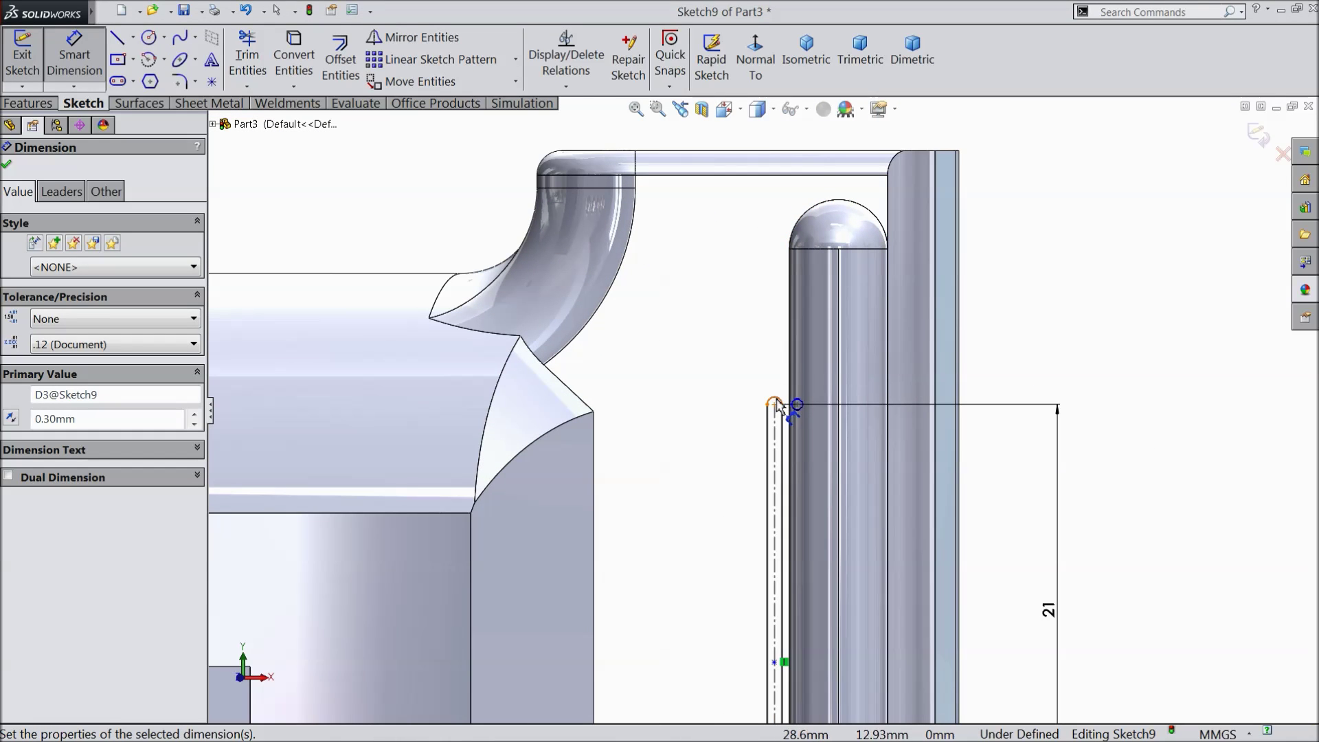
{"action": "left_click", "coordinate": [133, 38]}
{"action": "left_click", "coordinate": [159, 87]}
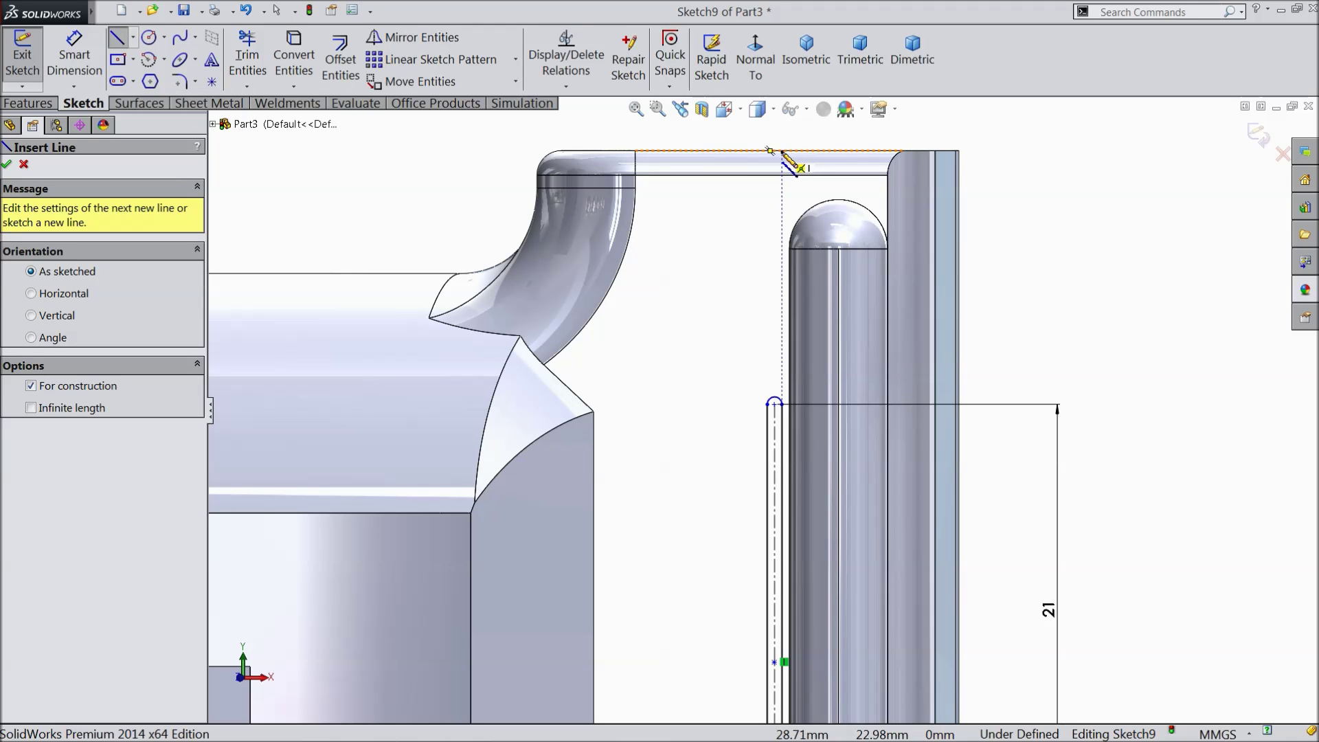
{"action": "left_click", "coordinate": [75, 55]}
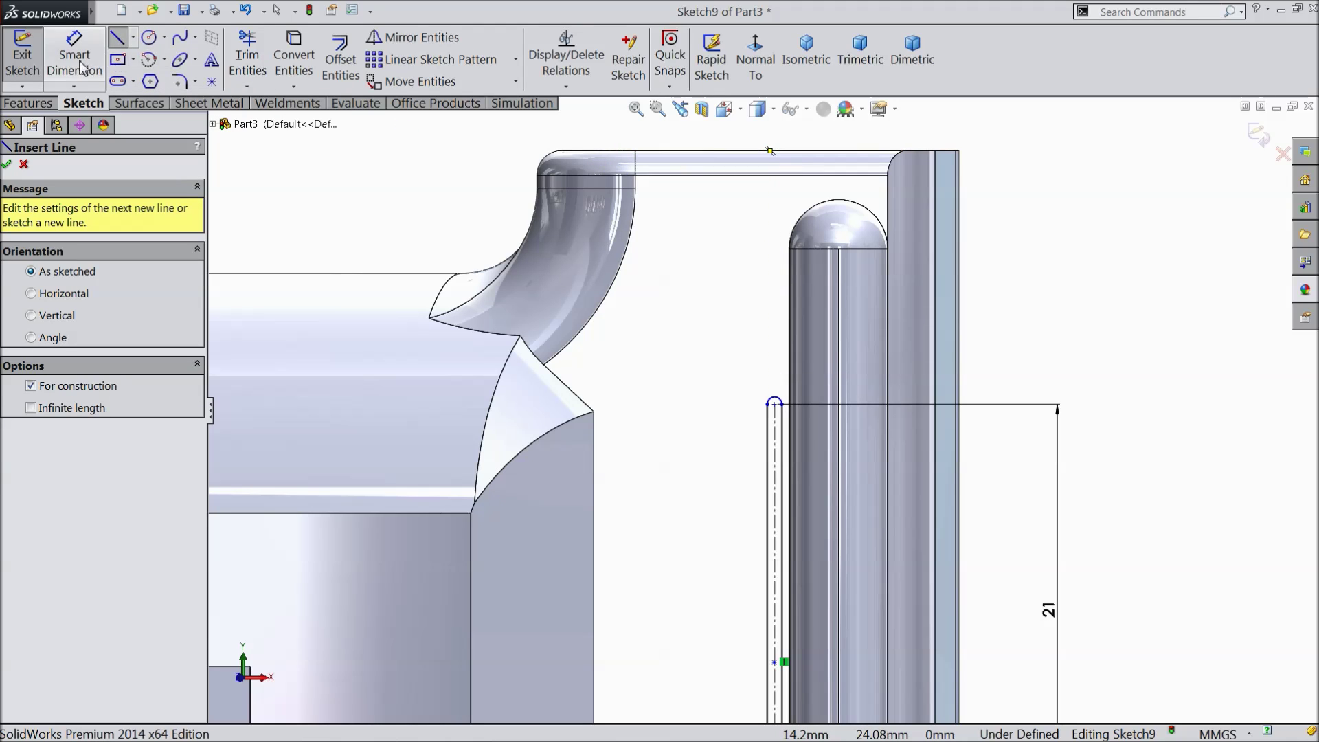
{"action": "left_click", "coordinate": [775, 406]}
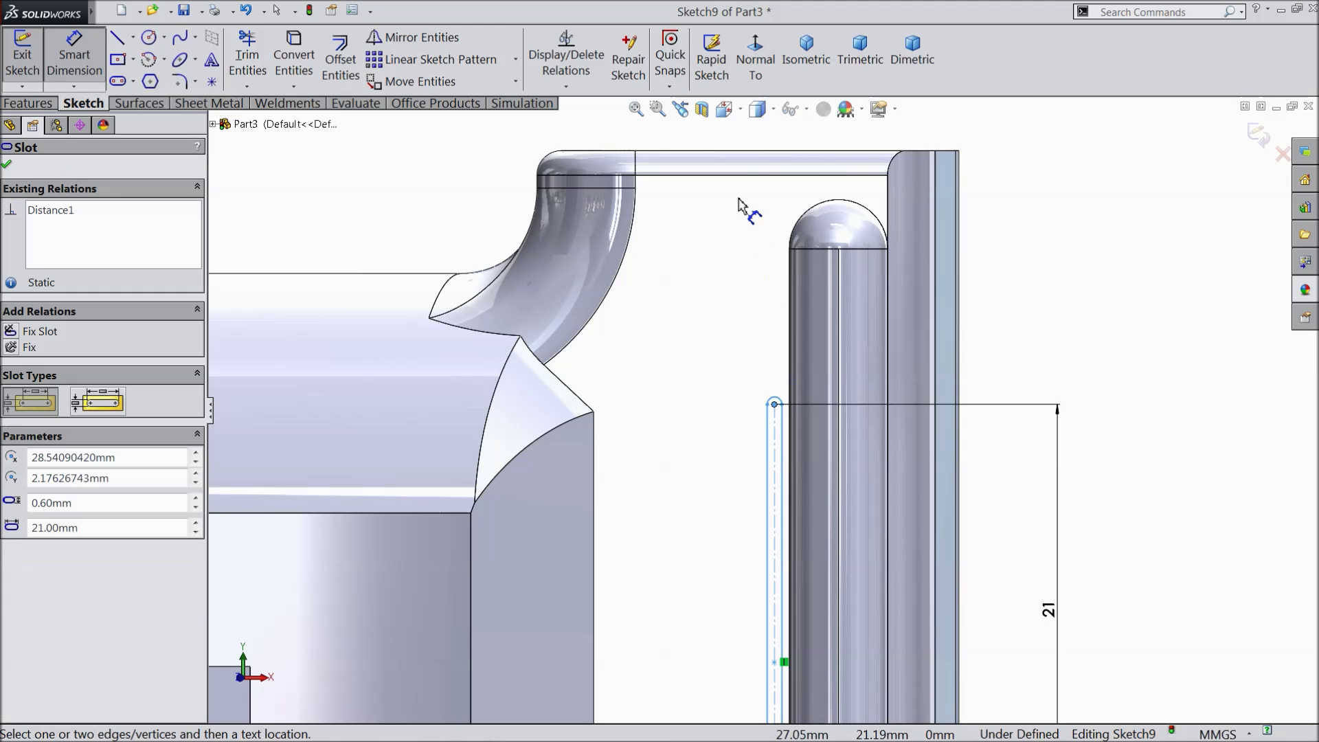
{"action": "left_click", "coordinate": [770, 152]}
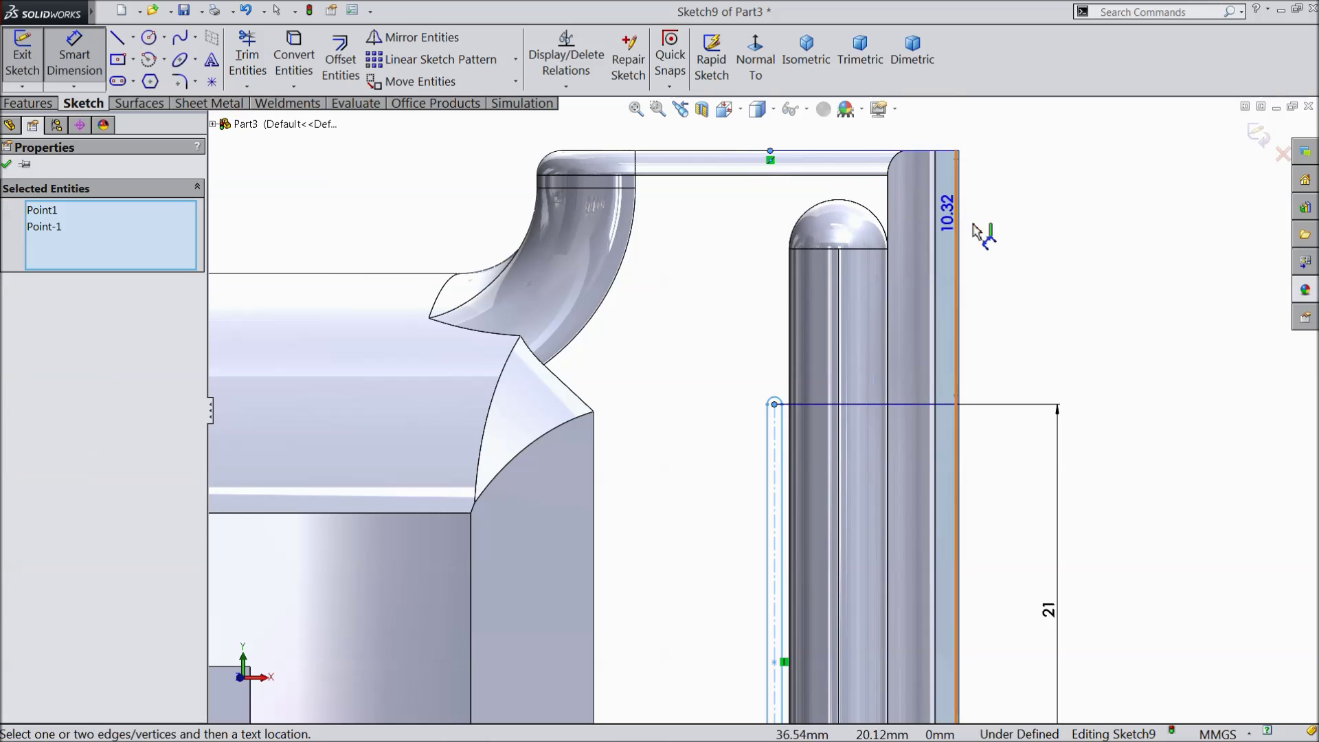
{"action": "left_click", "coordinate": [1025, 242]}
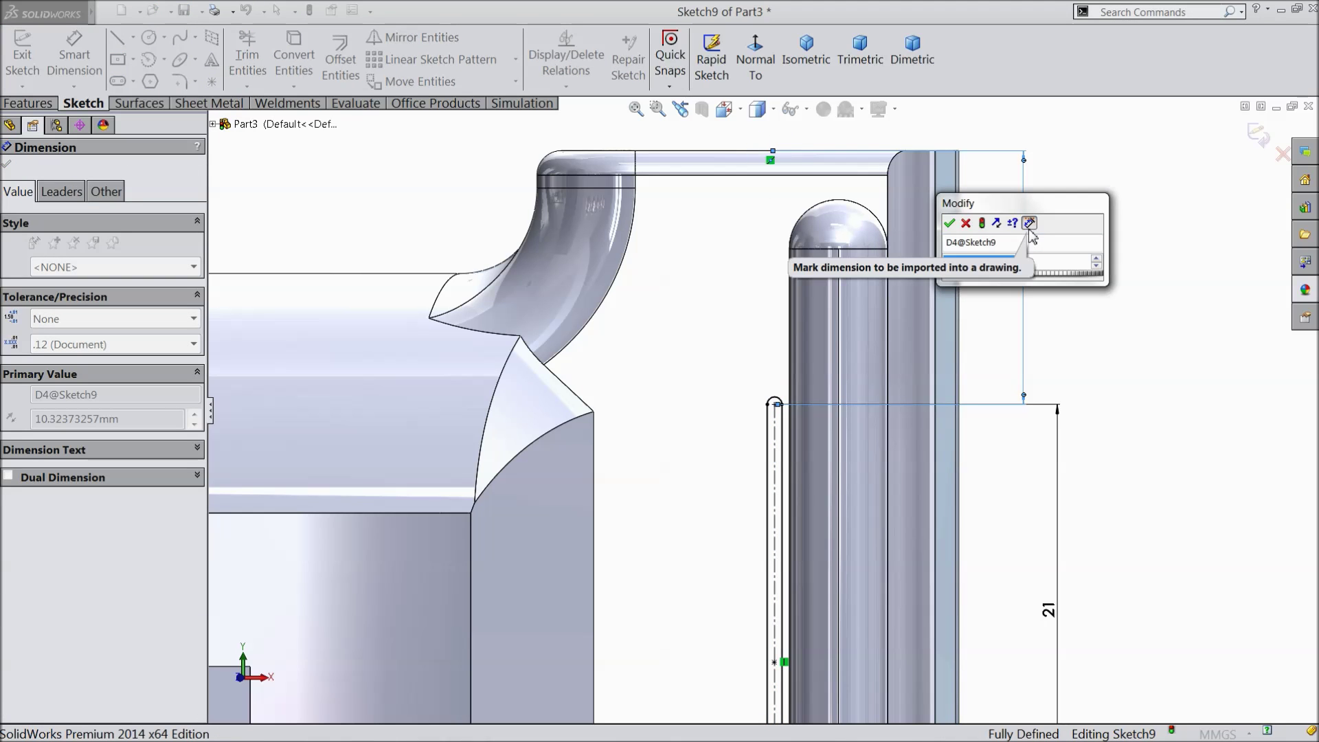
{"action": "type", "text": "9"}
{"action": "left_click", "coordinate": [949, 223]}
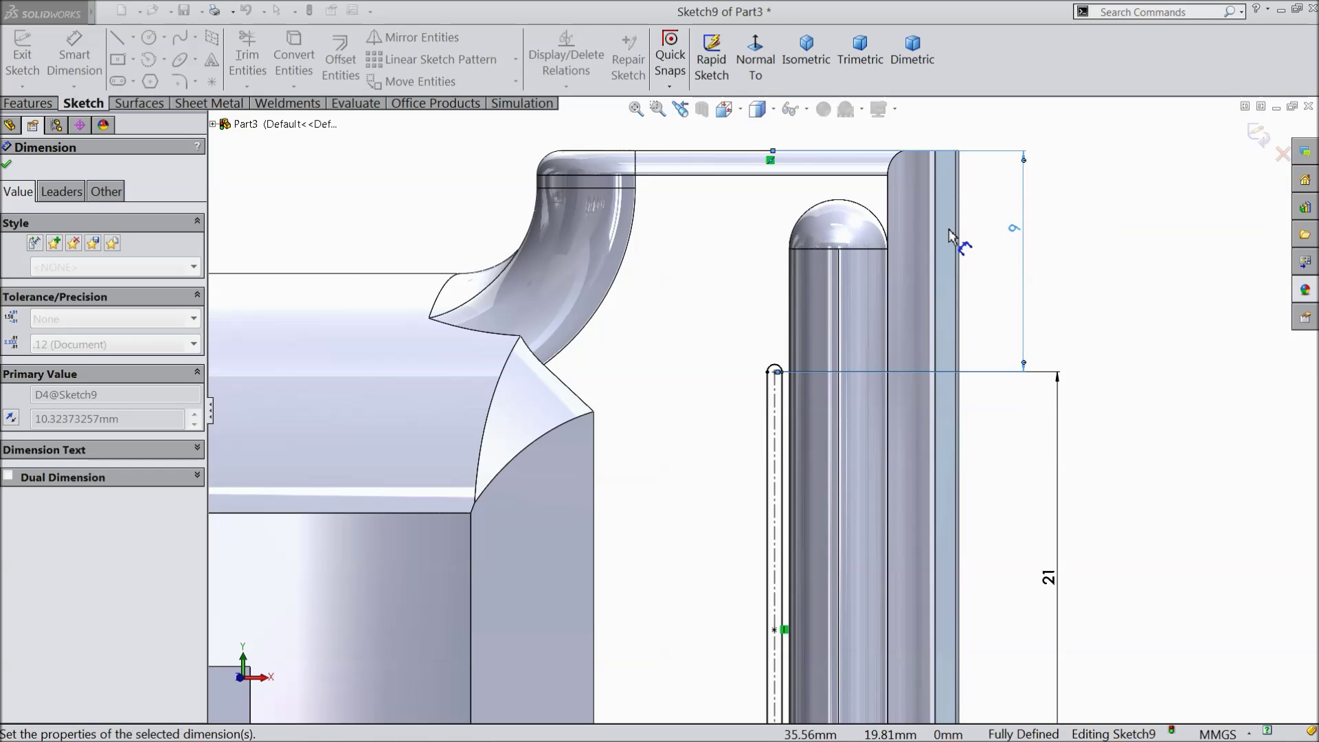
{"action": "key", "text": "f"}
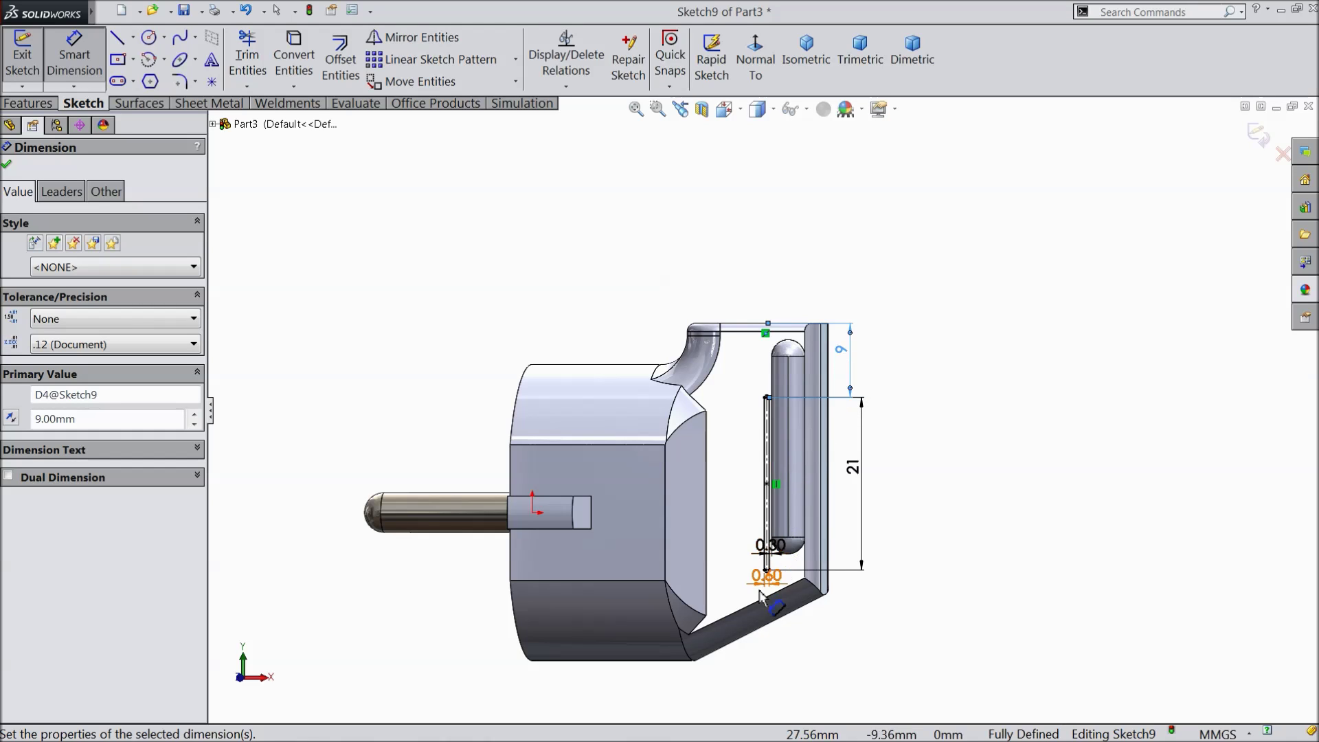
{"action": "scroll", "coordinate": [767, 576], "scroll_direction": "down", "scroll_amount": 1}
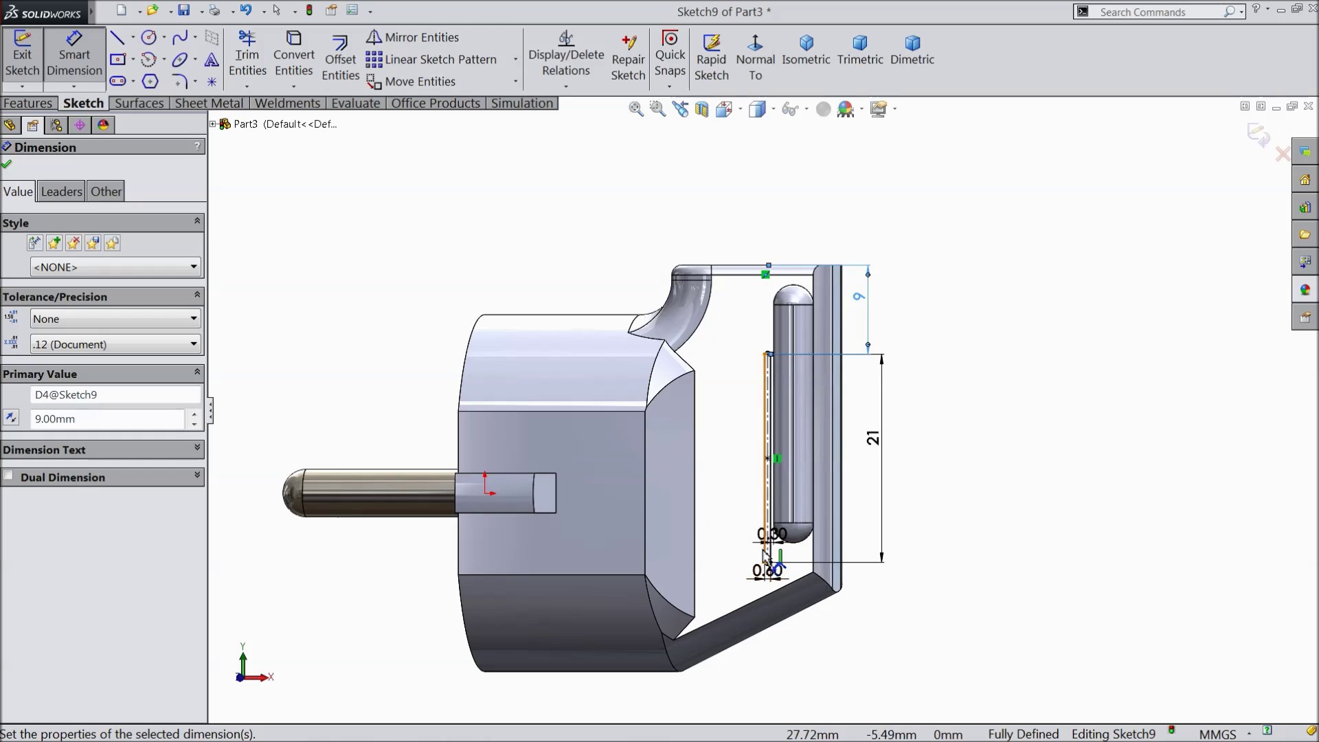
{"action": "left_click", "coordinate": [8, 165]}
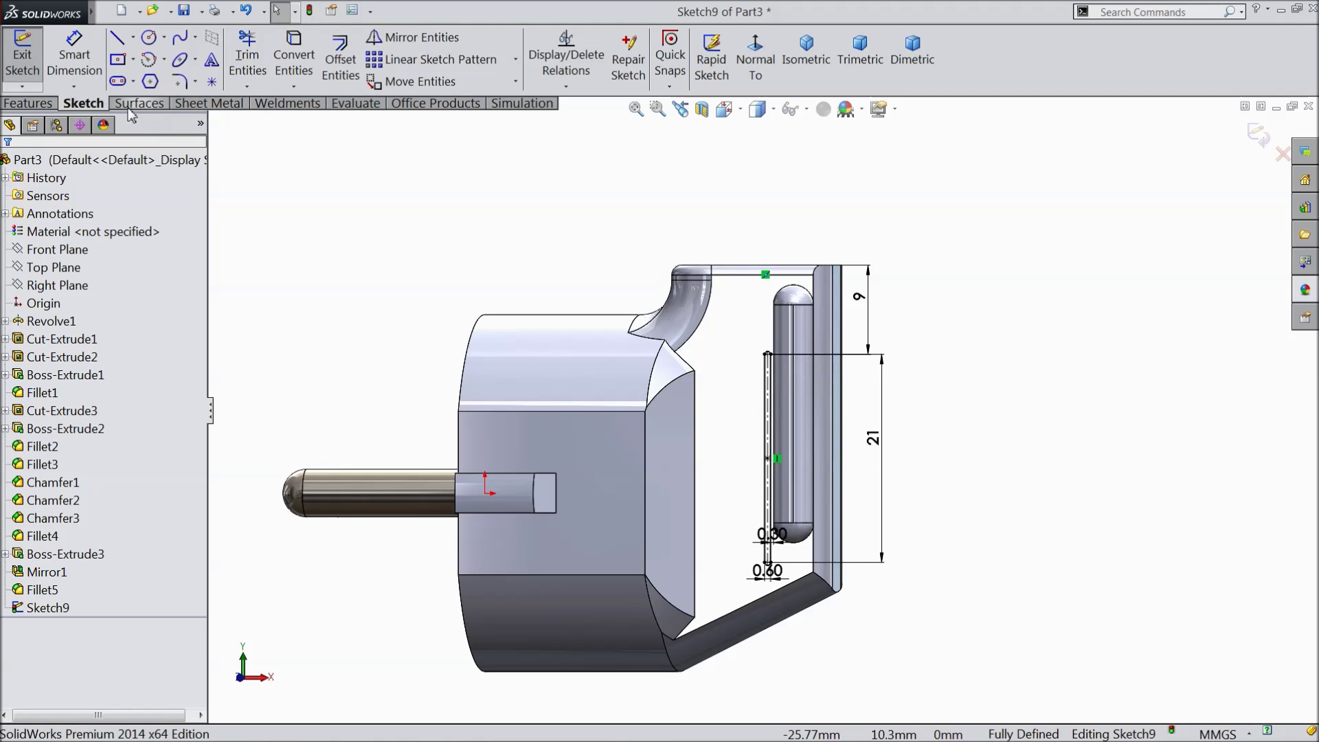
Extrude the narrow slot sketch as a boss with a blind depth of 0.5 mm, merged with the body
{"action": "left_click", "coordinate": [28, 103]}
{"action": "left_click", "coordinate": [31, 59]}
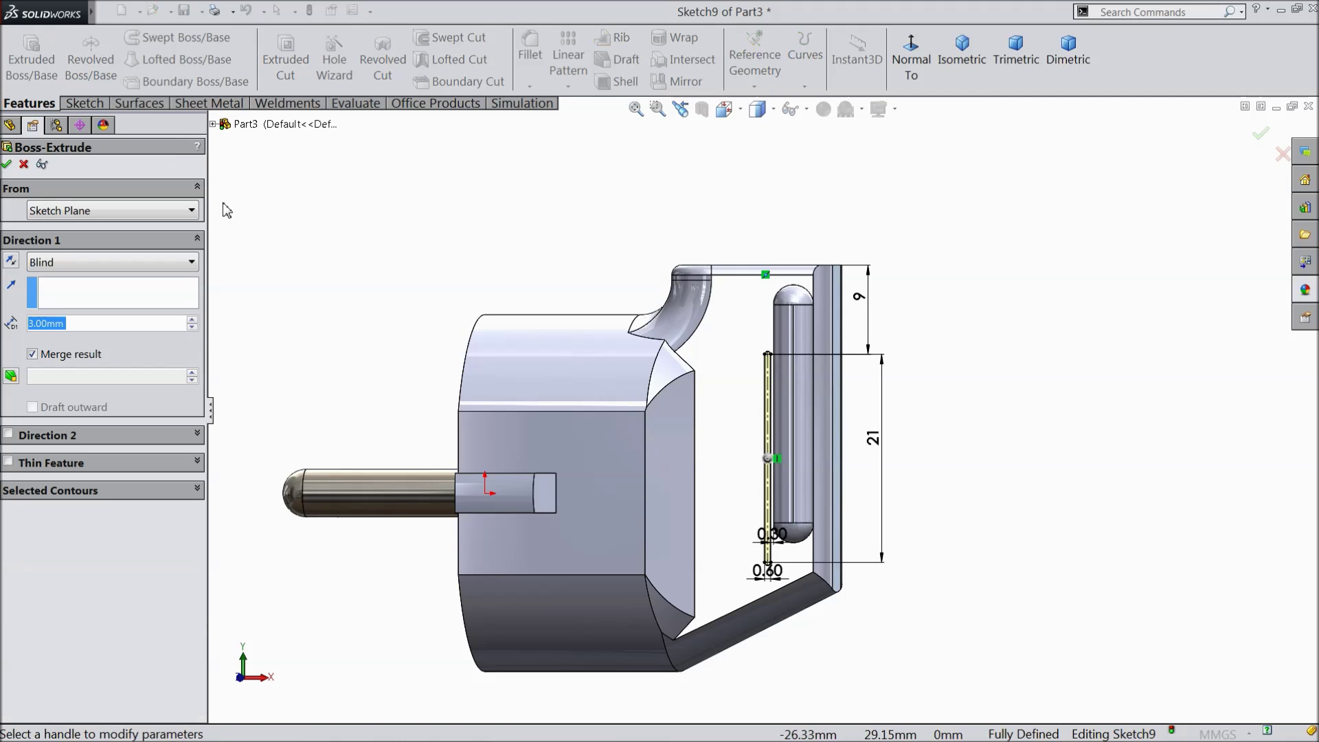
{"action": "type", "text": "0.5"}
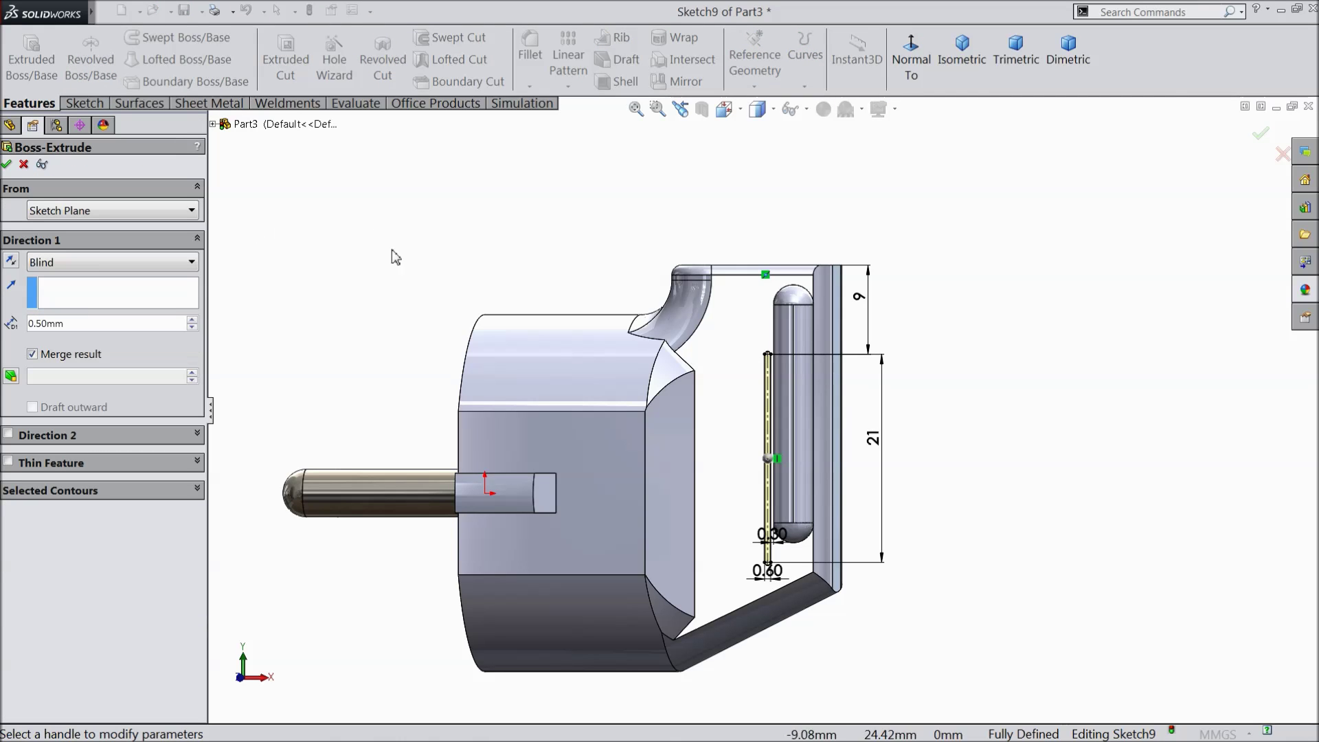
{"action": "middle_click_drag", "start_coordinate": [412, 263], "coordinate": [393, 283]}
{"action": "scroll", "coordinate": [733, 474], "scroll_direction": "down", "scroll_amount": 2}
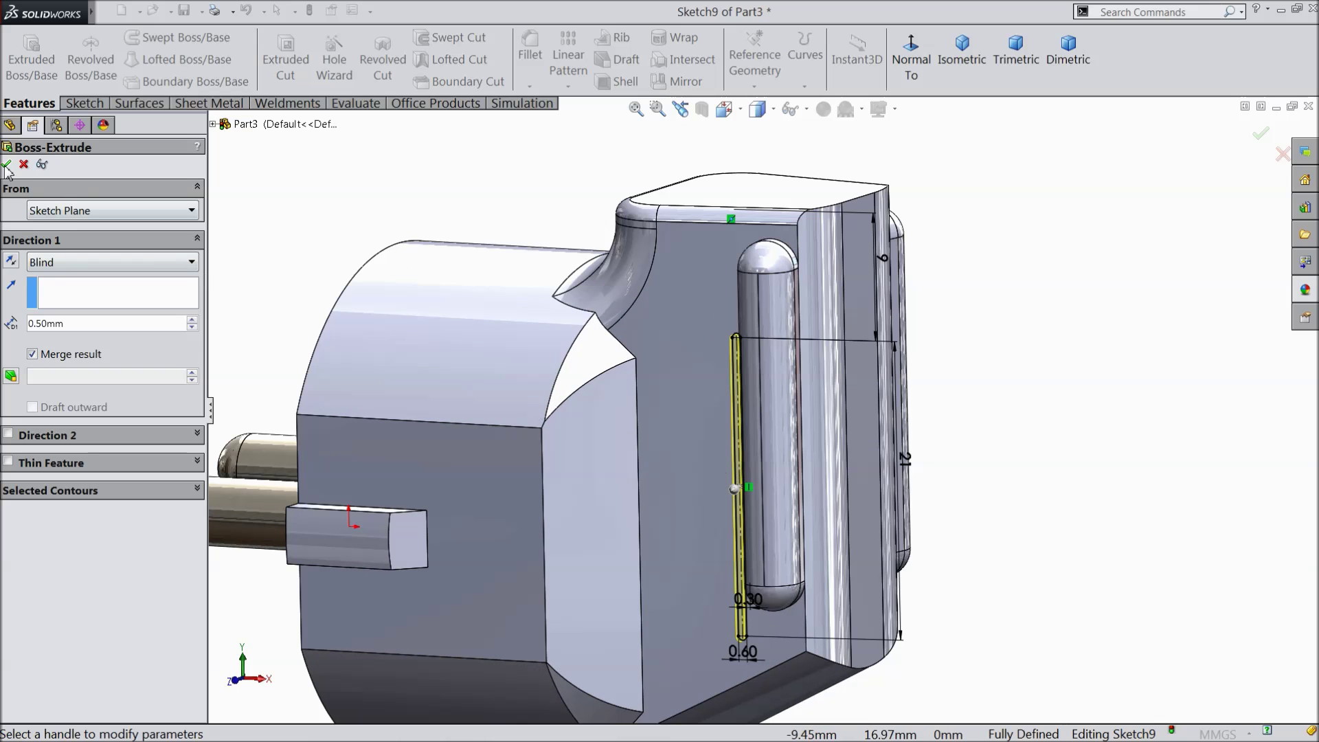
{"action": "key", "text": "Return"}
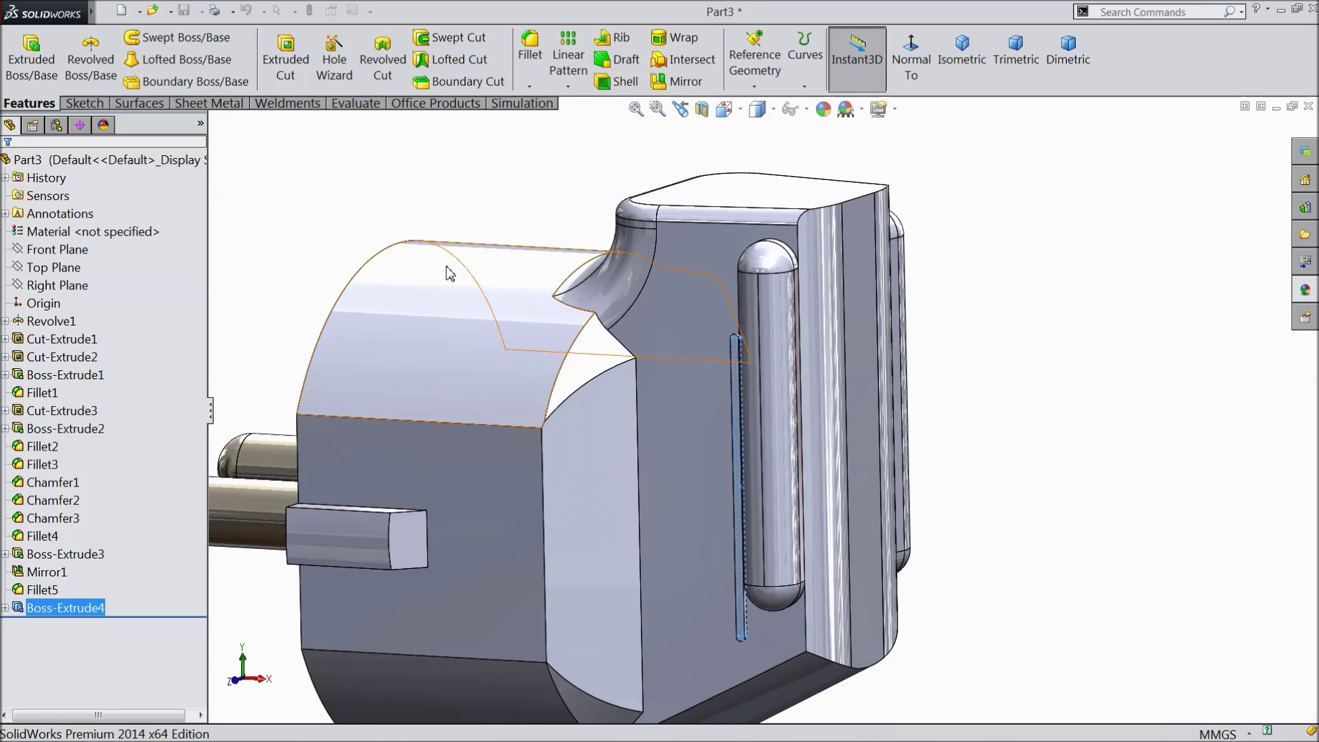
Create a linear pattern of the thin rib along the block's upper edge towards the plug body, with 1 mm spacing and 7 instances
{"action": "scroll", "coordinate": [741, 532], "scroll_direction": "down", "scroll_amount": 2}
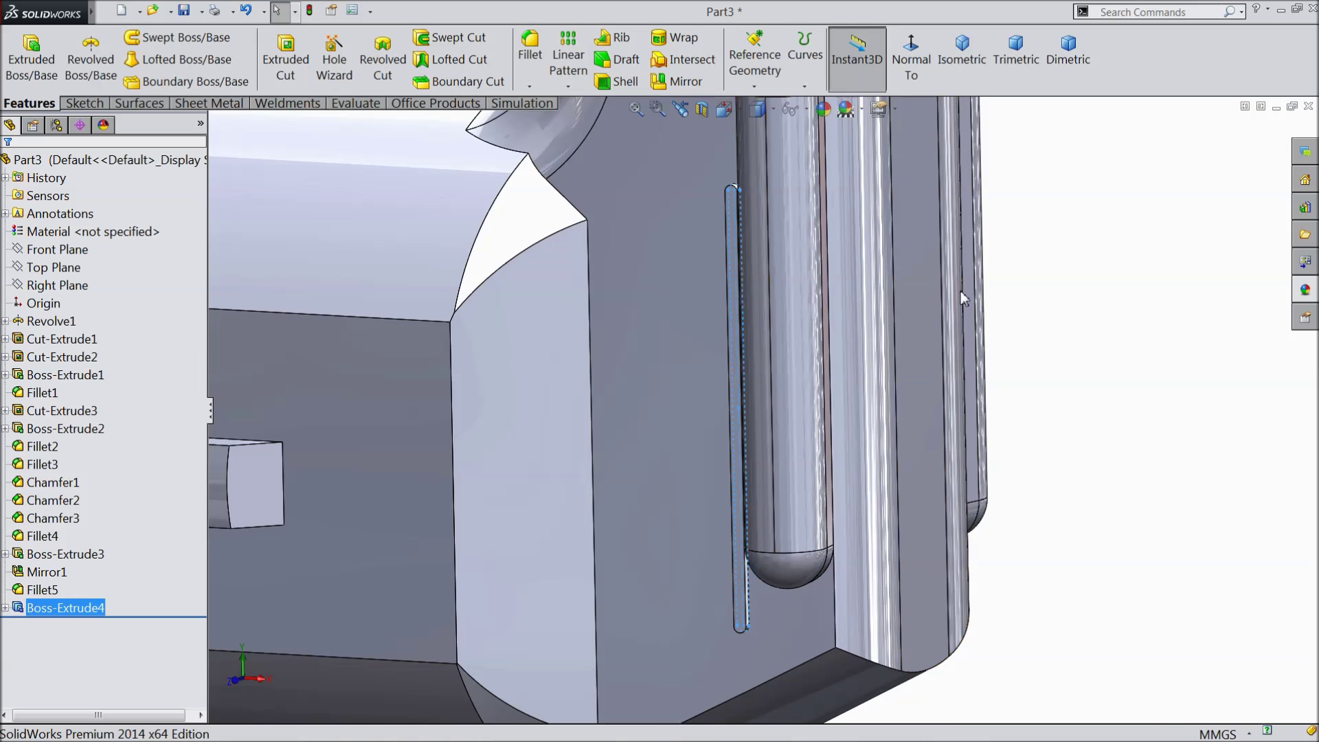
{"action": "left_click", "coordinate": [562, 86]}
{"action": "scroll", "coordinate": [703, 229], "scroll_direction": "up", "scroll_amount": 5}
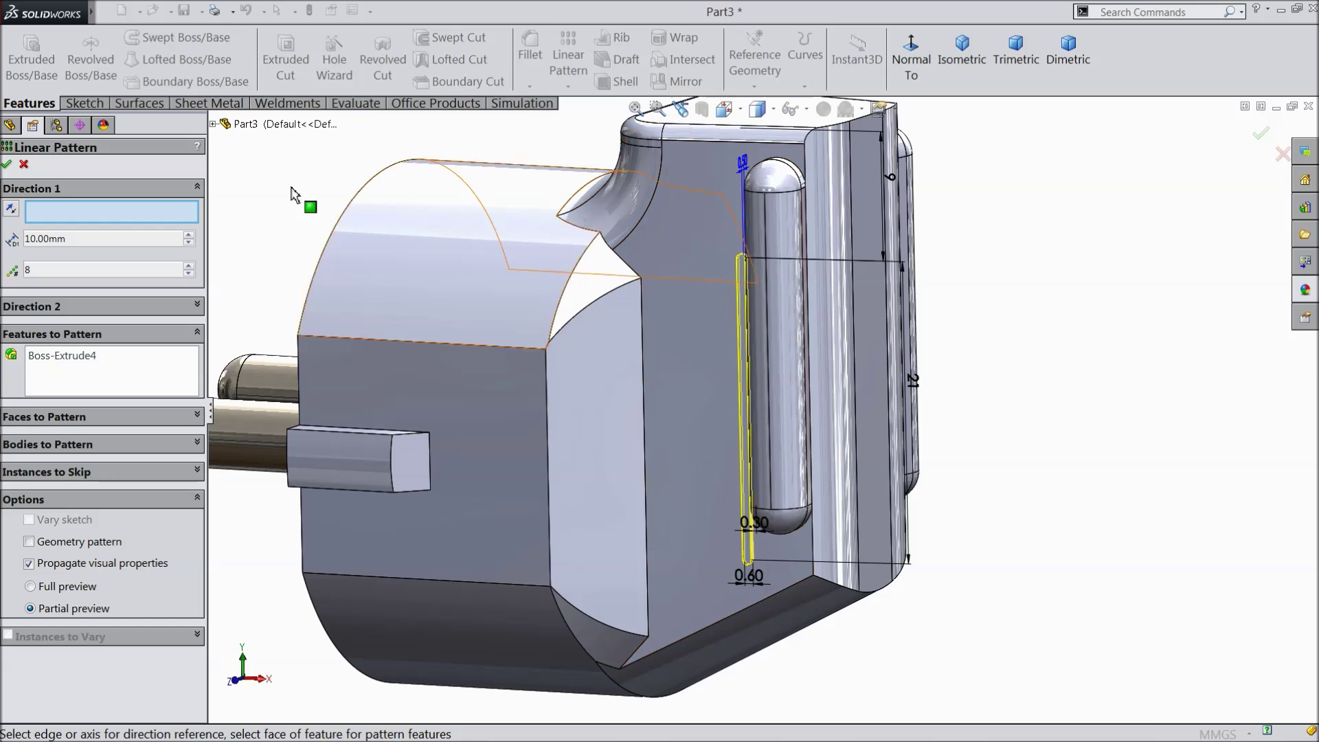
{"action": "left_click", "coordinate": [710, 142]}
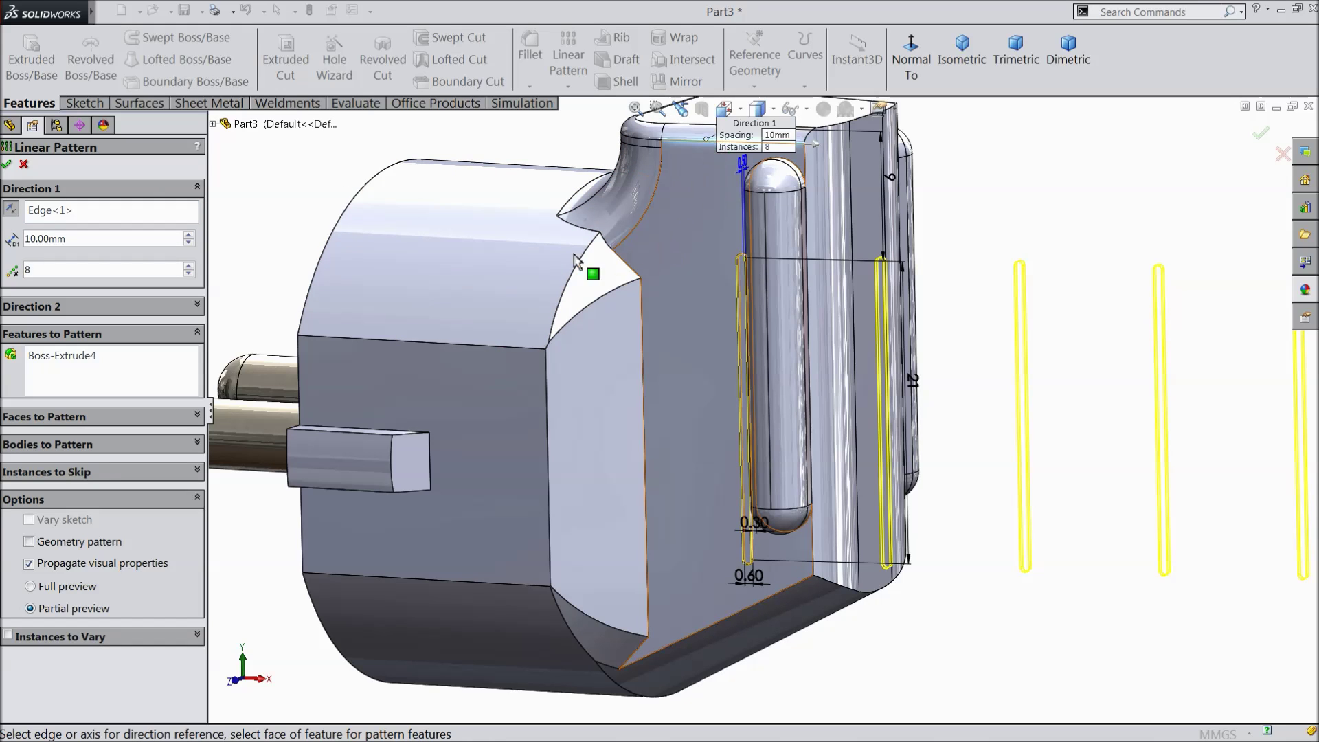
{"action": "left_click", "coordinate": [11, 211]}
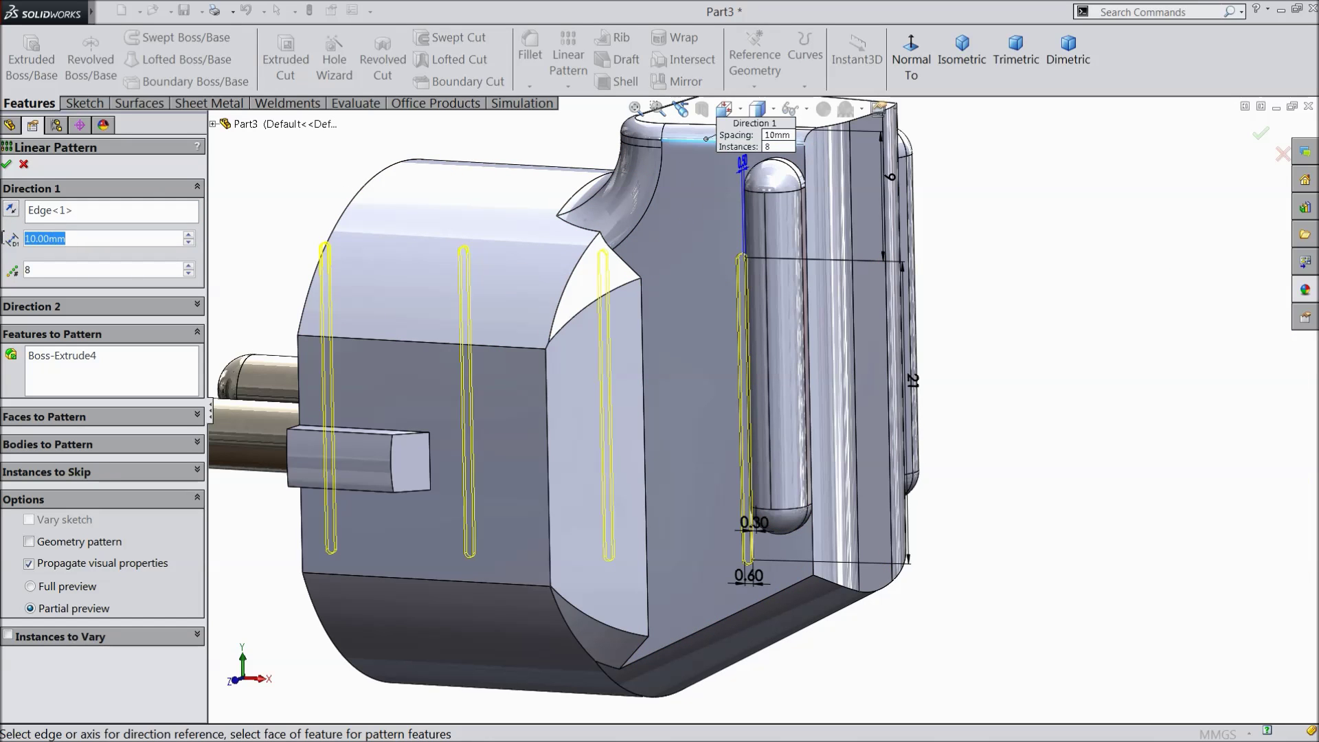
{"action": "type", "text": "1"}
{"action": "key", "text": "Return"}
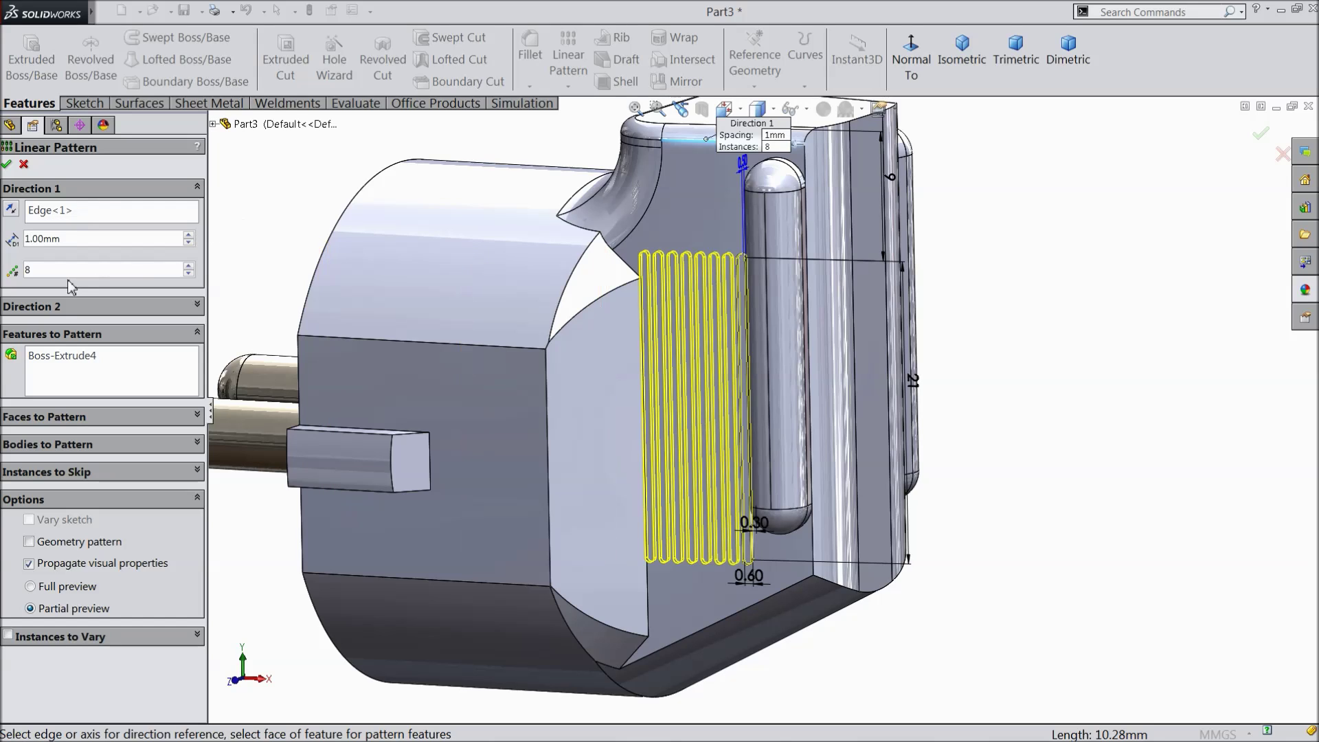
{"action": "left_click", "coordinate": [34, 266]}
{"action": "type", "text": "7"}
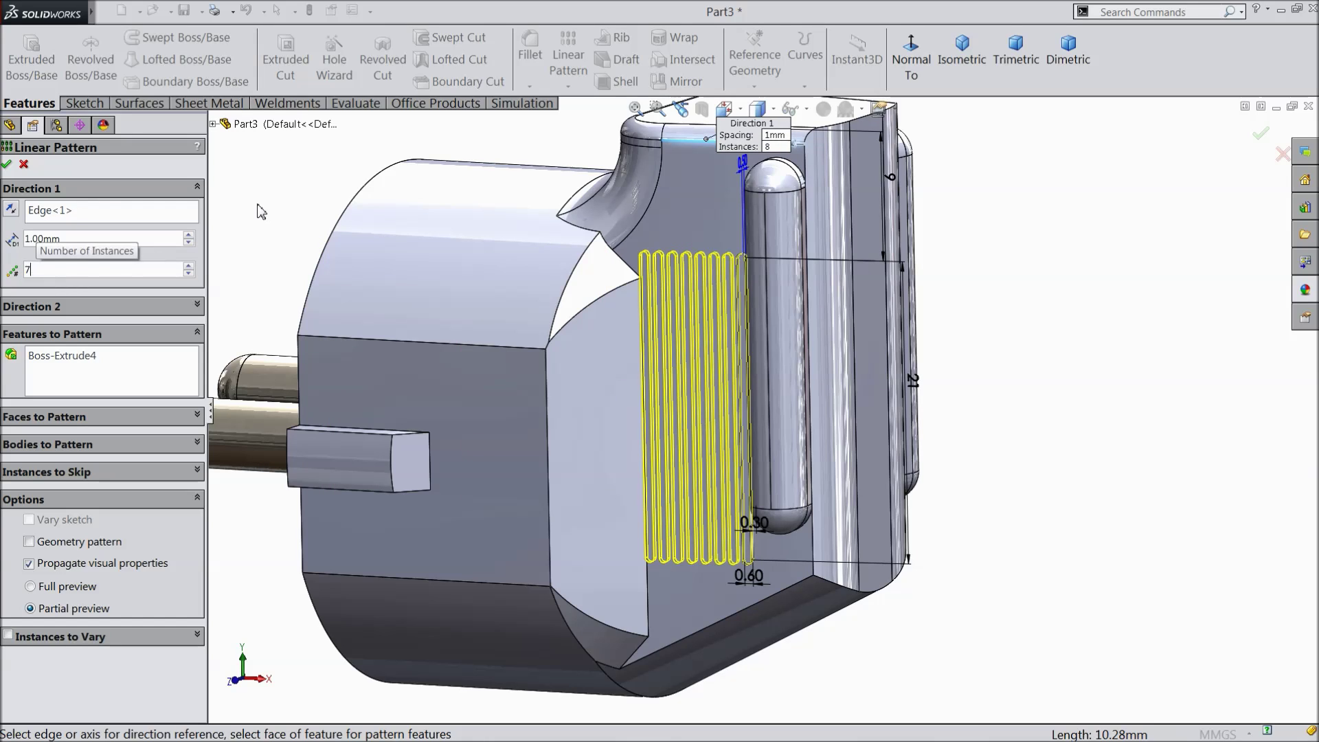
{"action": "key", "text": "Return"}
{"action": "left_click", "coordinate": [5, 167]}
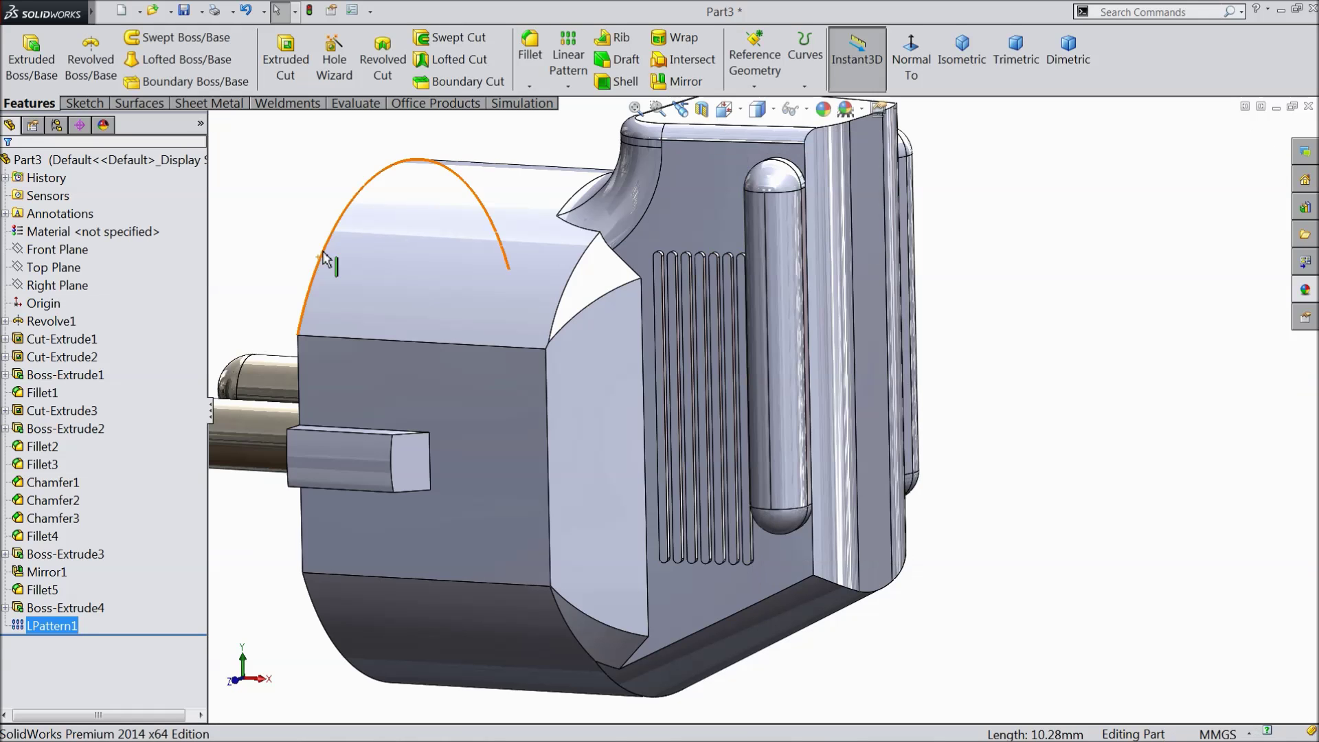
Start a sketch on the outer face of the middle patterned rib and orient the view normal to it
{"action": "left_click", "coordinate": [692, 223]}
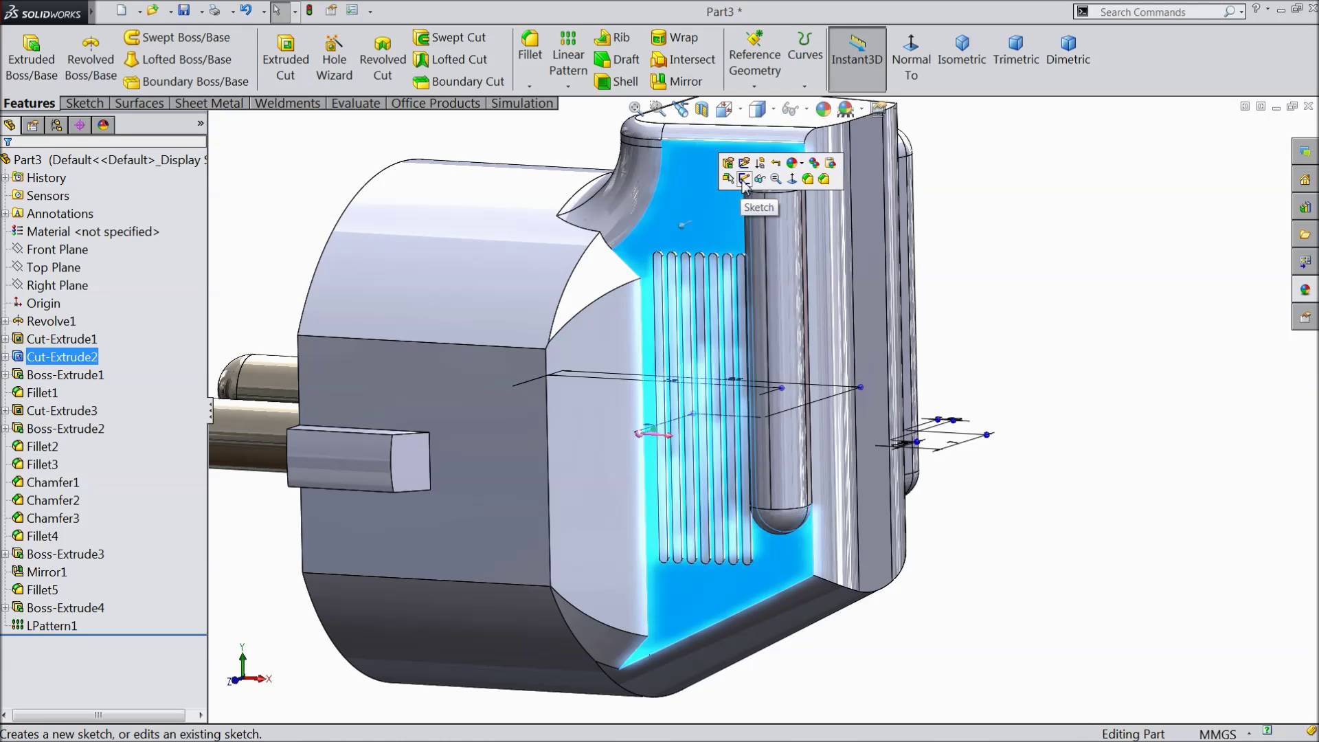
{"action": "scroll", "coordinate": [698, 285], "scroll_direction": "up", "scroll_amount": 4}
{"action": "left_click", "coordinate": [714, 292]}
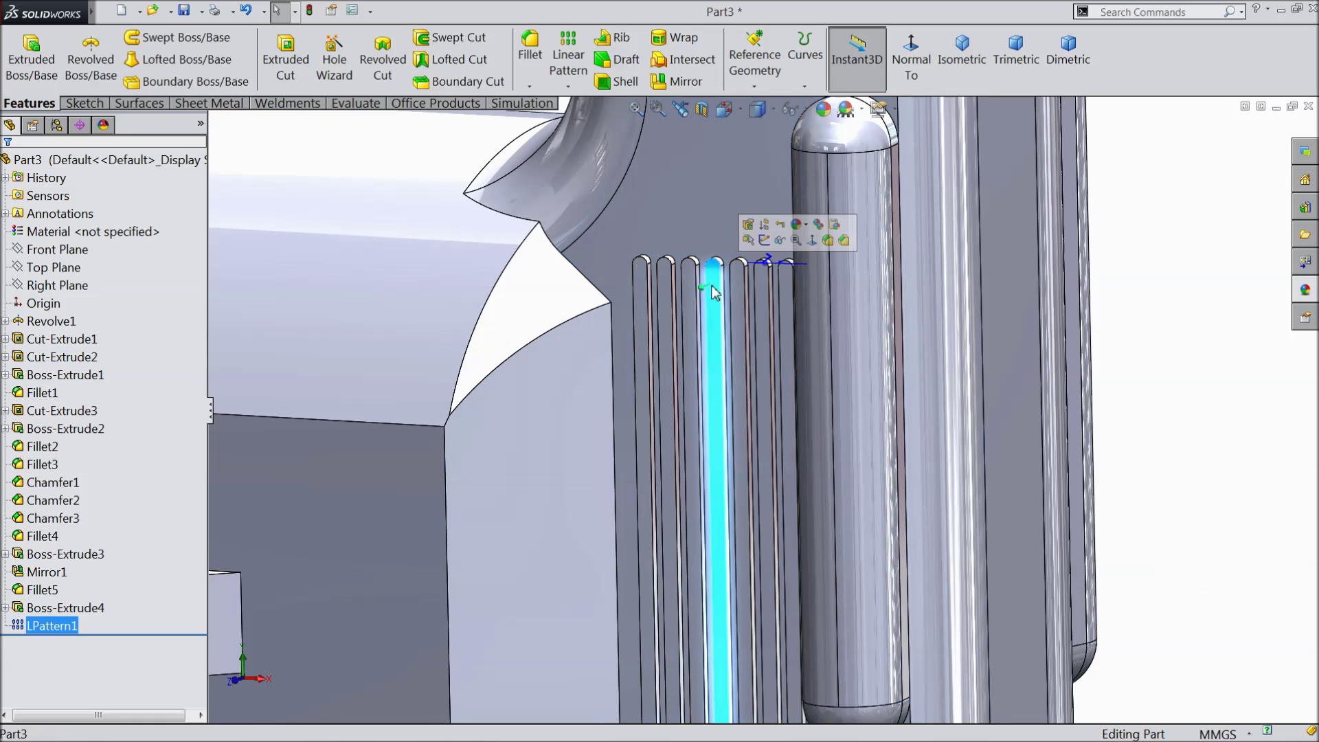
{"action": "left_click", "coordinate": [779, 240]}
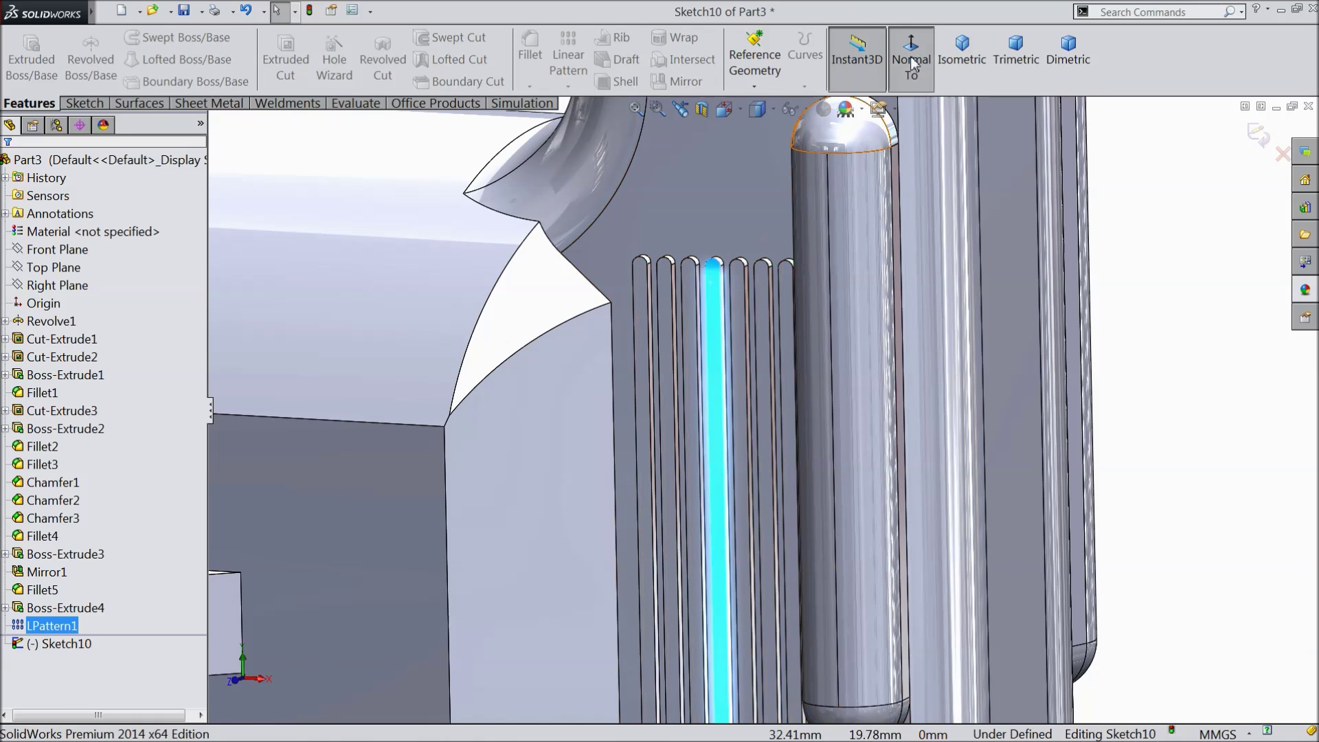
{"action": "left_click", "coordinate": [911, 63]}
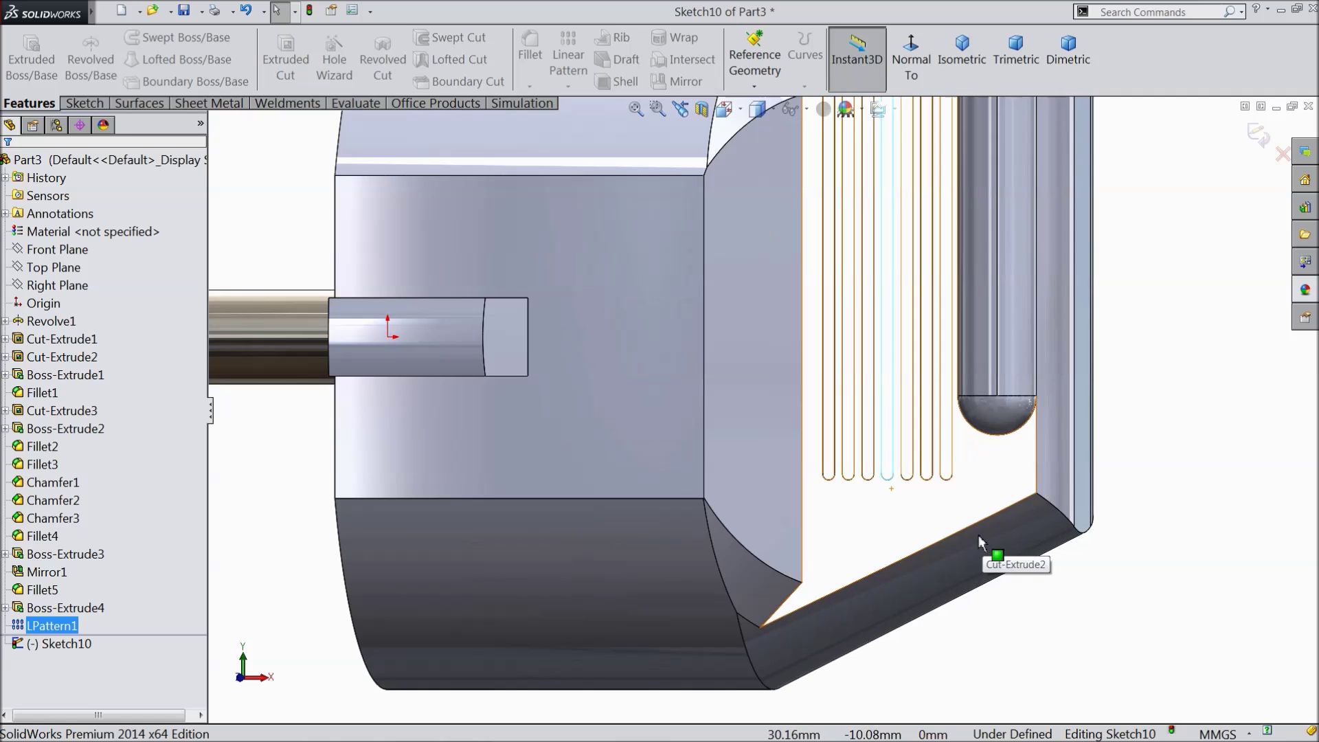
Sketch a closed triangle over the ribs' lower ends, about 6.5 mm wide and 3.7 mm high, its upright side along the rib edge nearest the grip boss
{"action": "scroll", "coordinate": [978, 534], "scroll_direction": "up", "scroll_amount": 2}
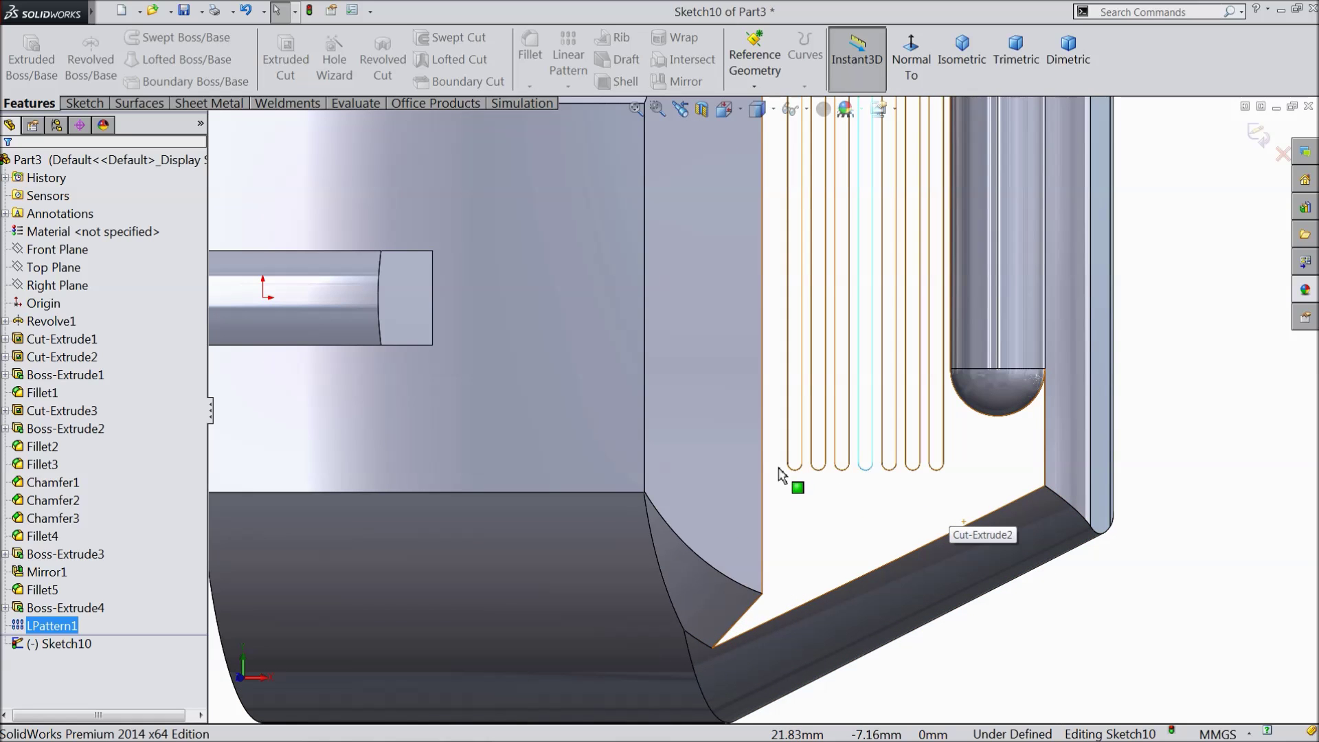
{"action": "left_click", "coordinate": [88, 103]}
{"action": "left_click", "coordinate": [118, 41]}
{"action": "scroll", "coordinate": [910, 514], "scroll_direction": "up", "scroll_amount": 2}
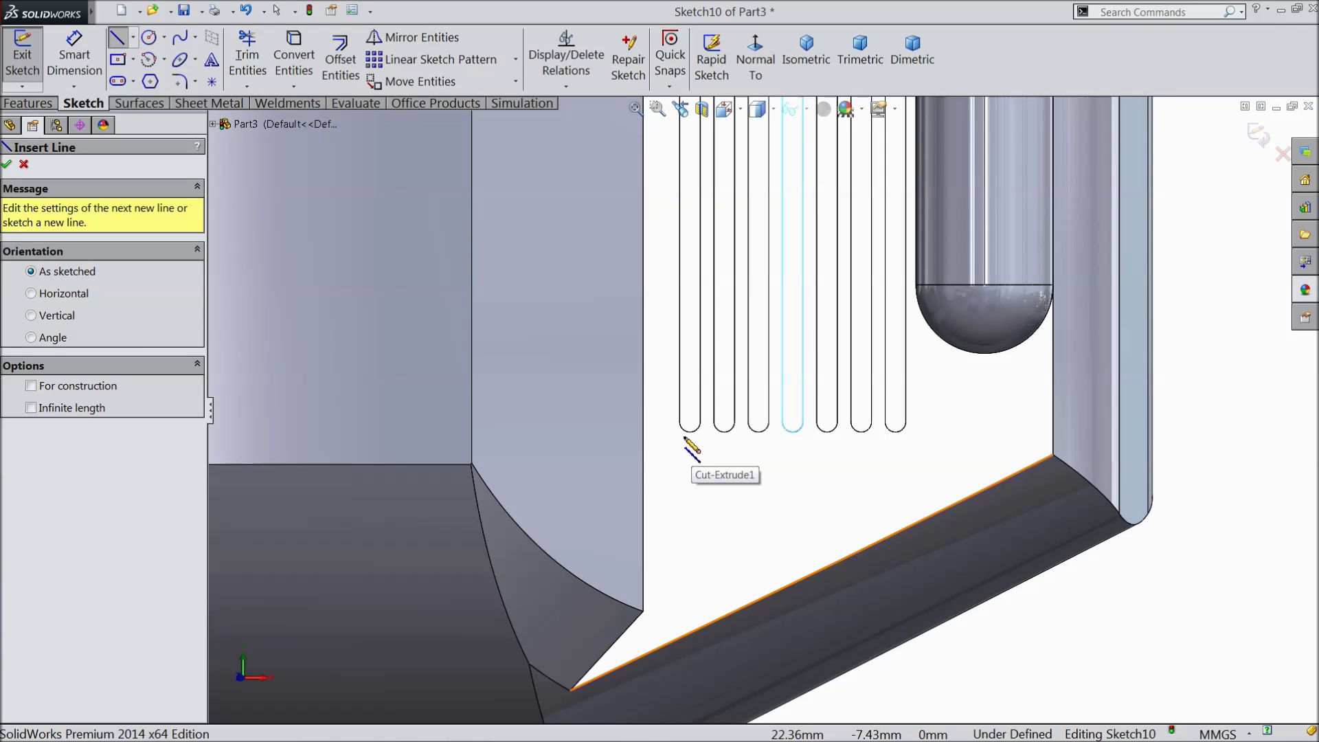
{"action": "left_click", "coordinate": [683, 434]}
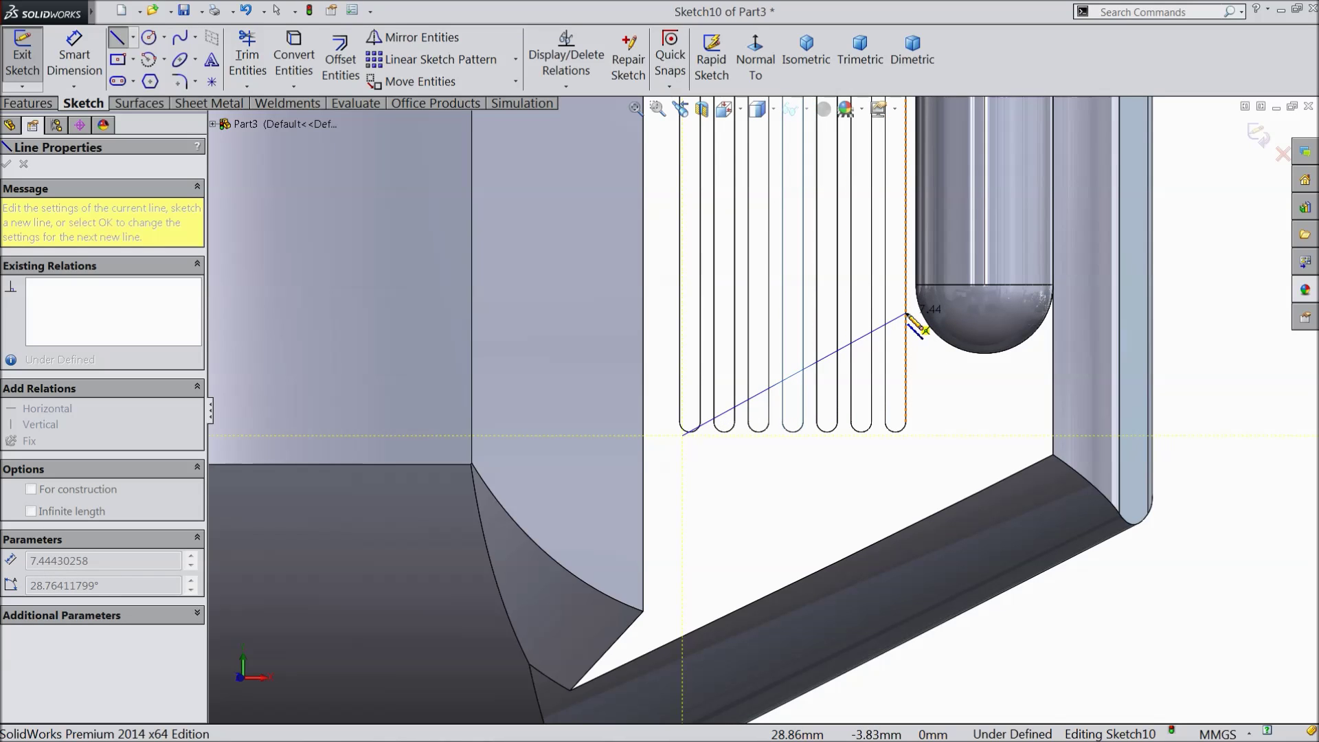
{"action": "left_click", "coordinate": [905, 314]}
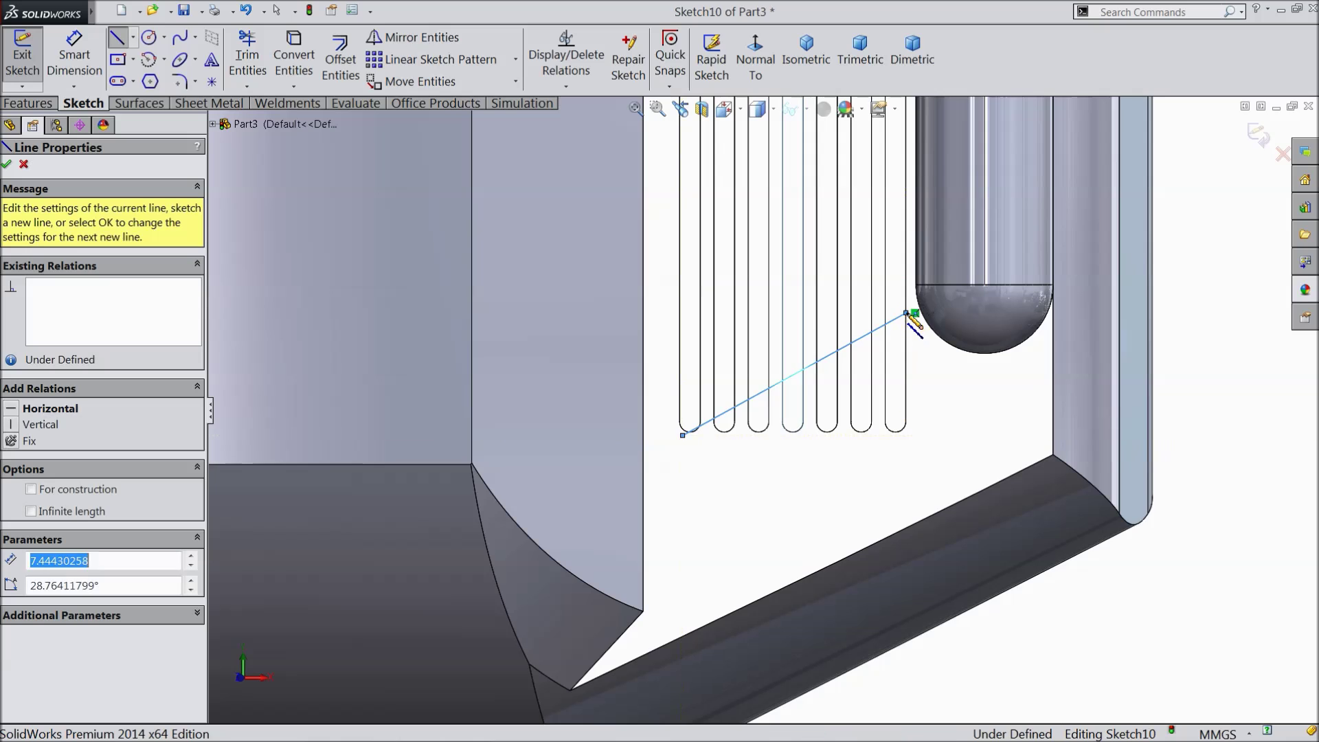
{"action": "left_click", "coordinate": [905, 440]}
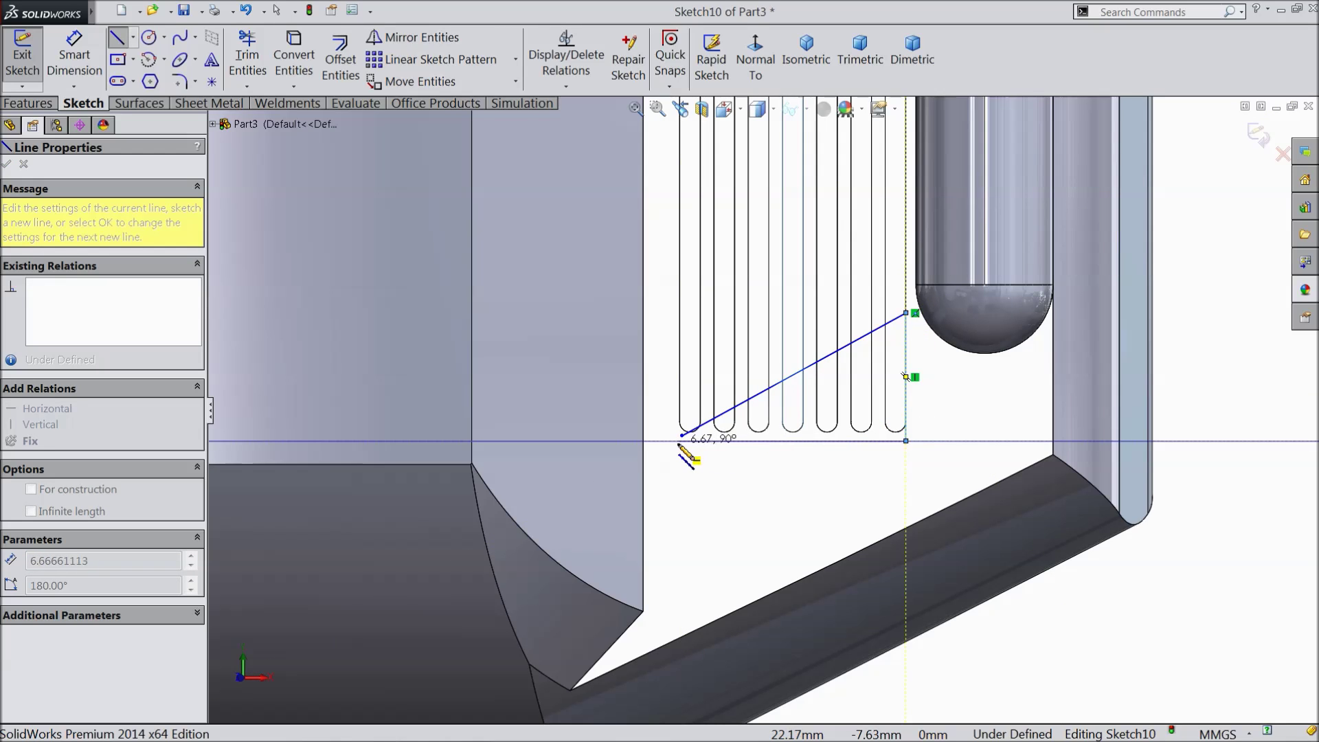
{"action": "left_click", "coordinate": [683, 434]}
{"action": "right_click", "coordinate": [683, 435]}
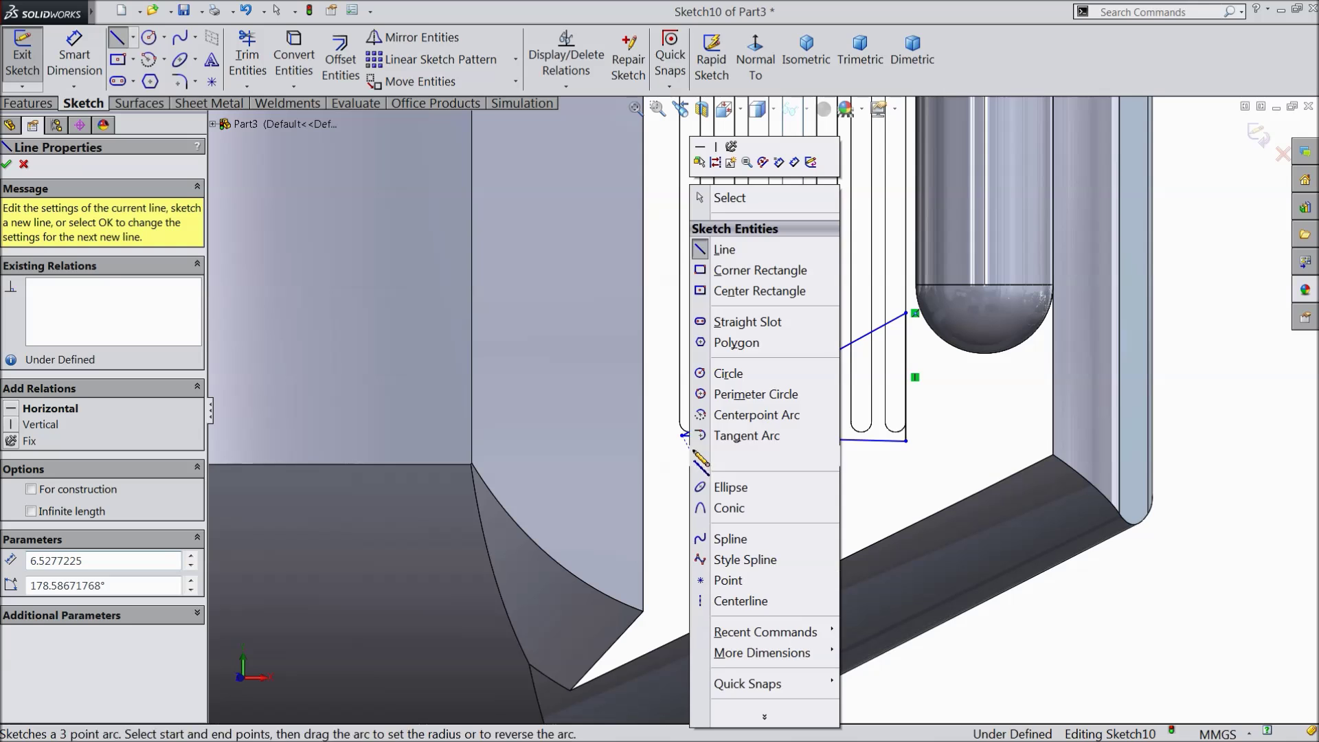
{"action": "left_click", "coordinate": [721, 194]}
Add a horizontal relation to the triangle's base line below the rib ends
{"action": "scroll", "coordinate": [829, 451], "scroll_direction": "down", "scroll_amount": 3}
{"action": "scroll", "coordinate": [829, 451], "scroll_direction": "down", "scroll_amount": 1}
{"action": "left_click", "coordinate": [796, 431]}
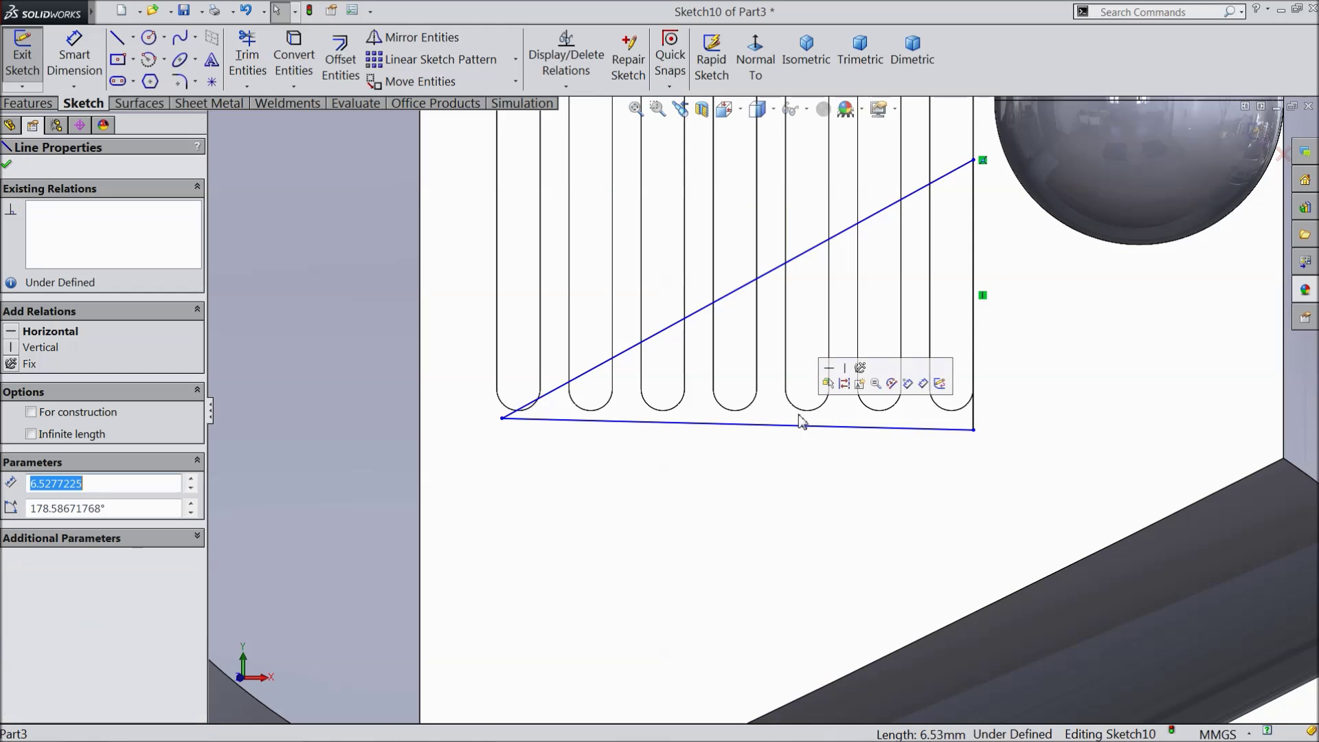
{"action": "left_click", "coordinate": [839, 383]}
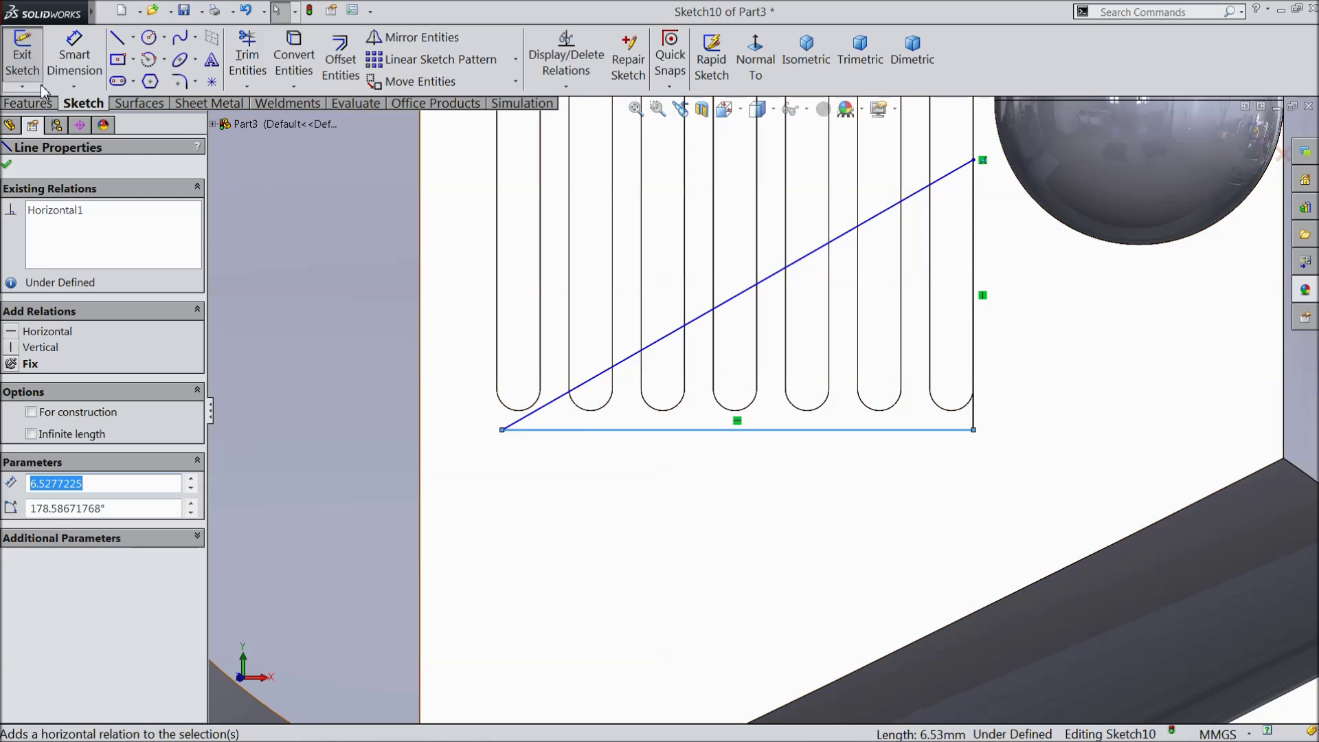
Dimension the triangle's vertical side as 4 mm
{"action": "left_click", "coordinate": [74, 55]}
{"action": "left_click", "coordinate": [975, 310]}
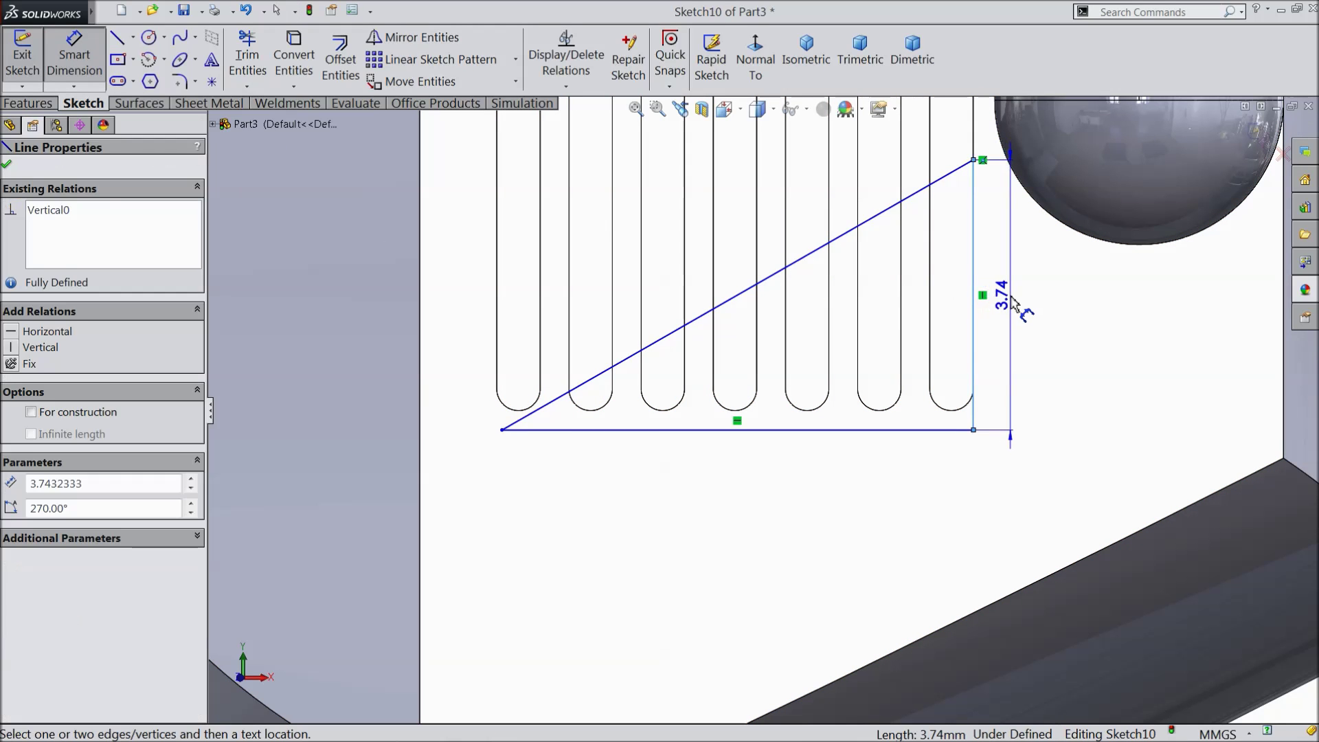
{"action": "left_click", "coordinate": [1003, 294]}
{"action": "type", "text": "4"}
{"action": "left_click", "coordinate": [935, 278]}
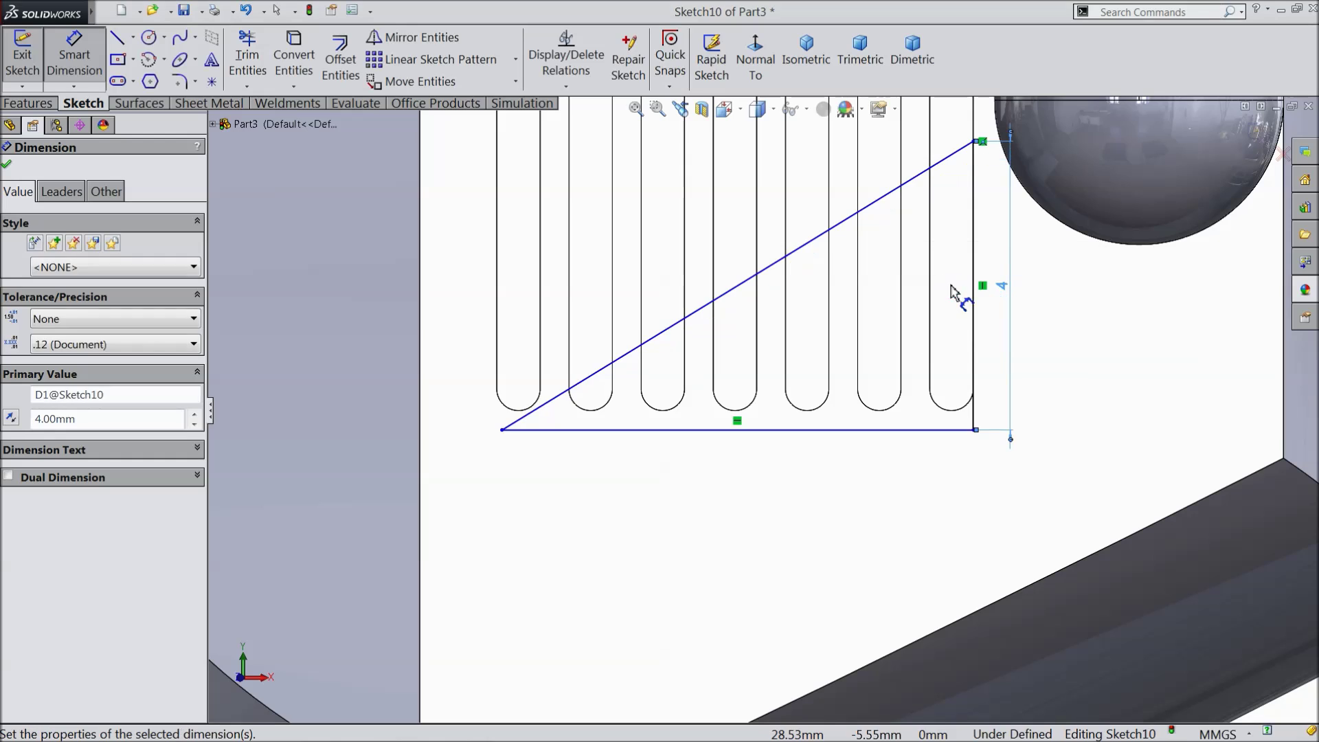
{"action": "left_click", "coordinate": [74, 55]}
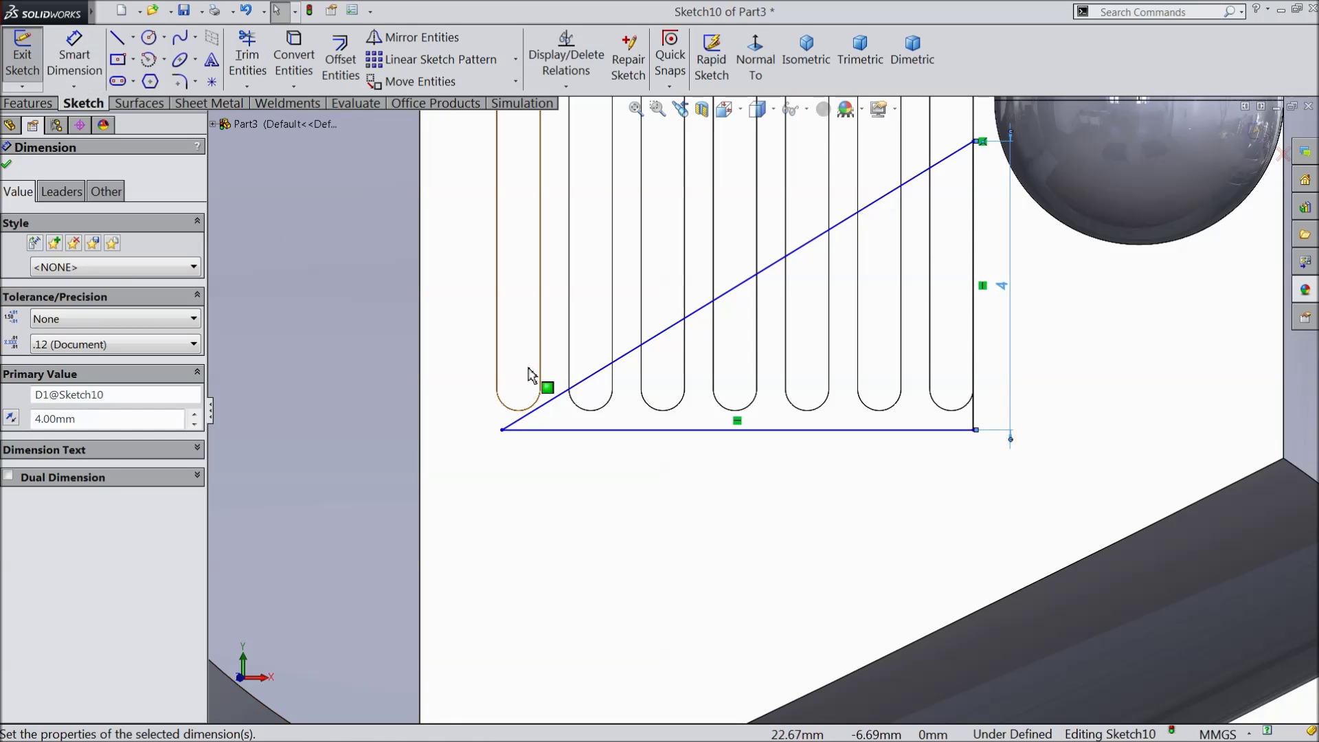
Make the triangle's sloping line tangent to the rounded end of the rib farthest from the grip boss
{"action": "left_click", "coordinate": [533, 412]}
{"action": "left_click", "coordinate": [535, 407], "text": "ctrl"}
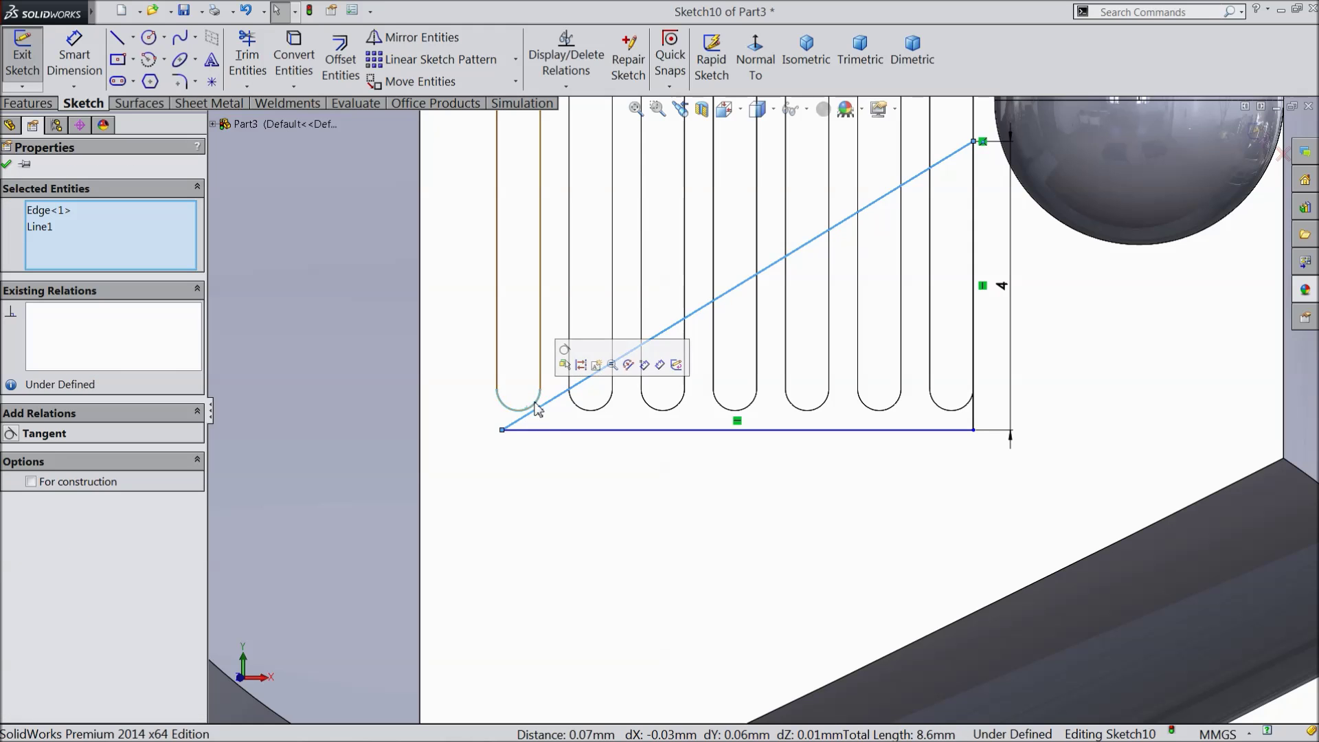
{"action": "left_click", "coordinate": [564, 365]}
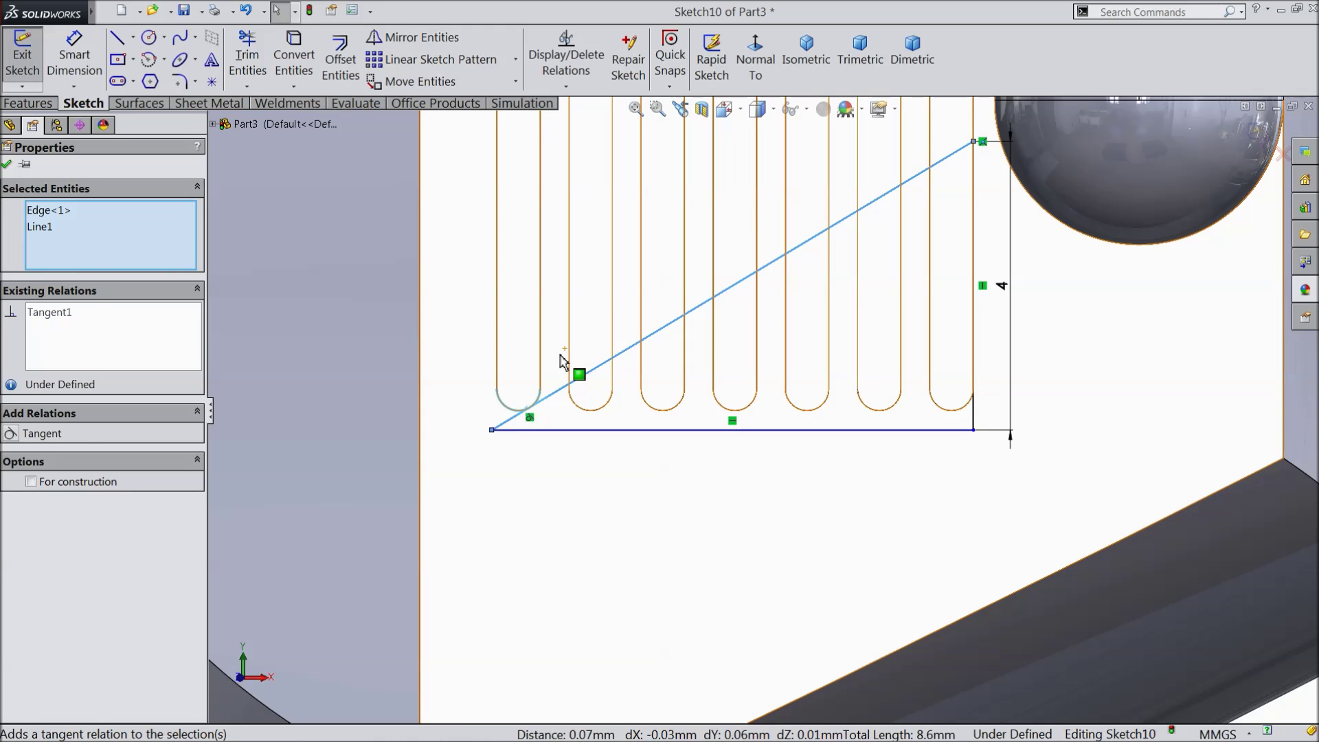
{"action": "left_click", "coordinate": [7, 165]}
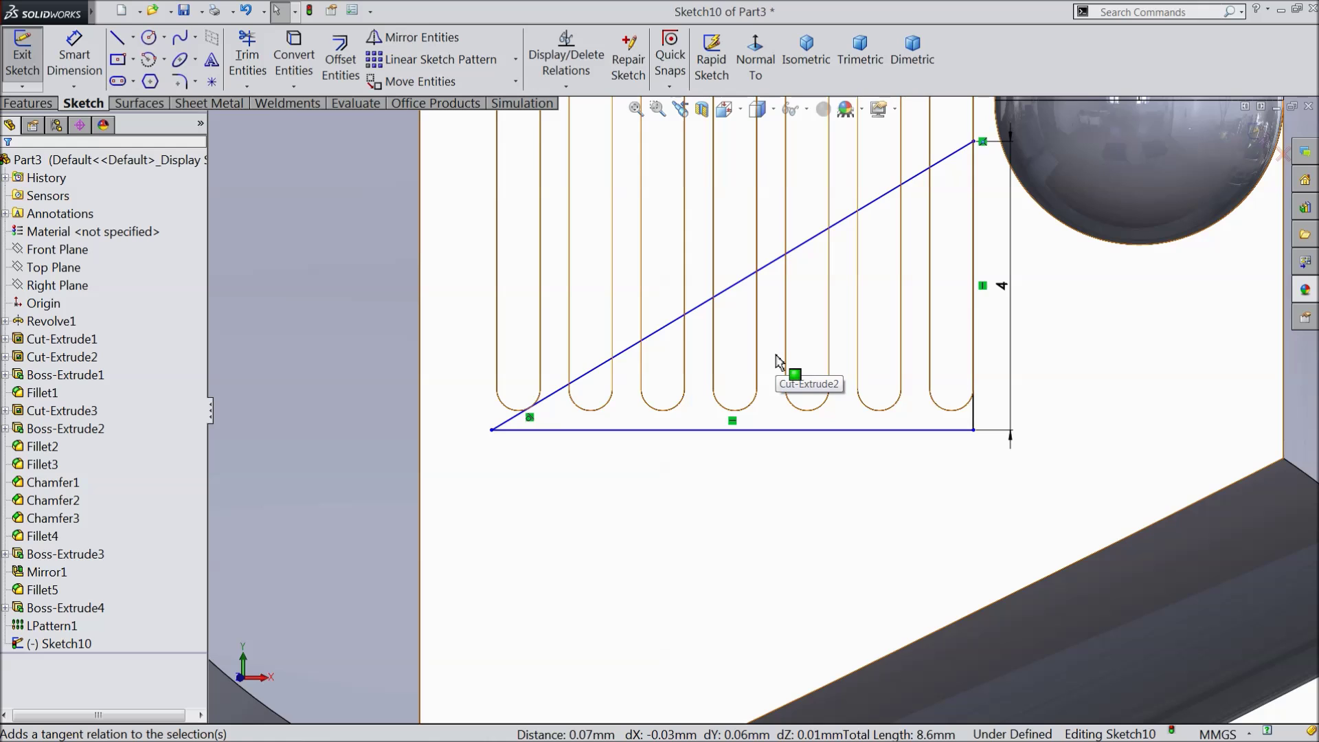
Dimension the vertical distance between the rounded end of the rib nearest the grip boss and the triangle's base line
{"action": "left_click", "coordinate": [75, 55]}
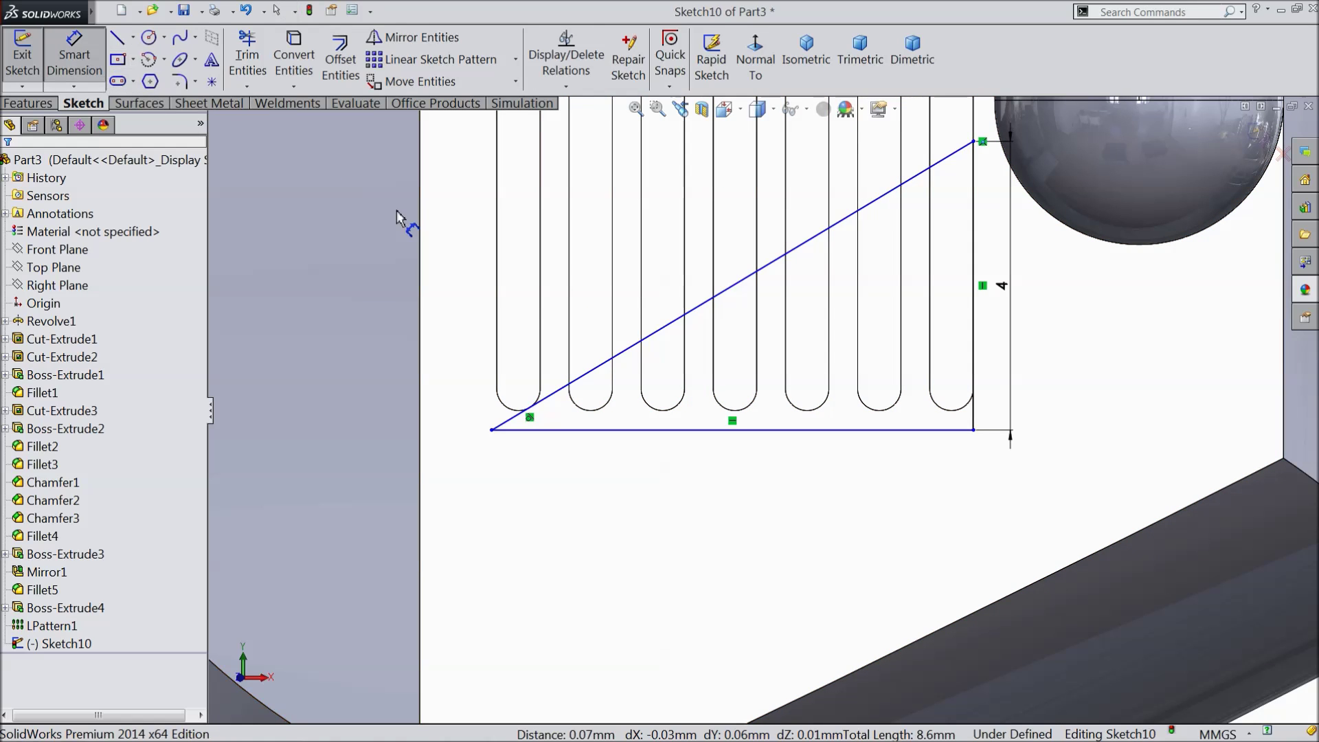
{"action": "scroll", "coordinate": [1017, 443], "scroll_direction": "down", "scroll_amount": 2}
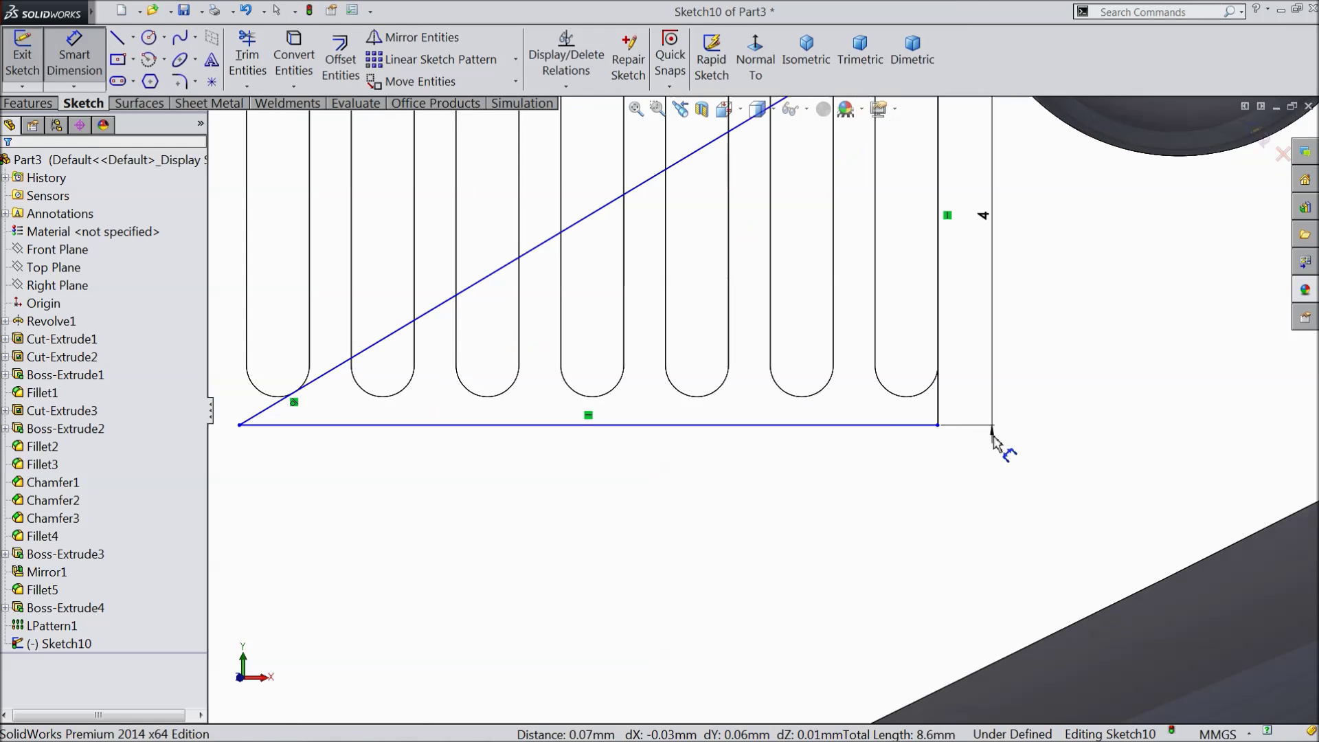
{"action": "left_click", "coordinate": [907, 399]}
{"action": "left_click", "coordinate": [917, 425]}
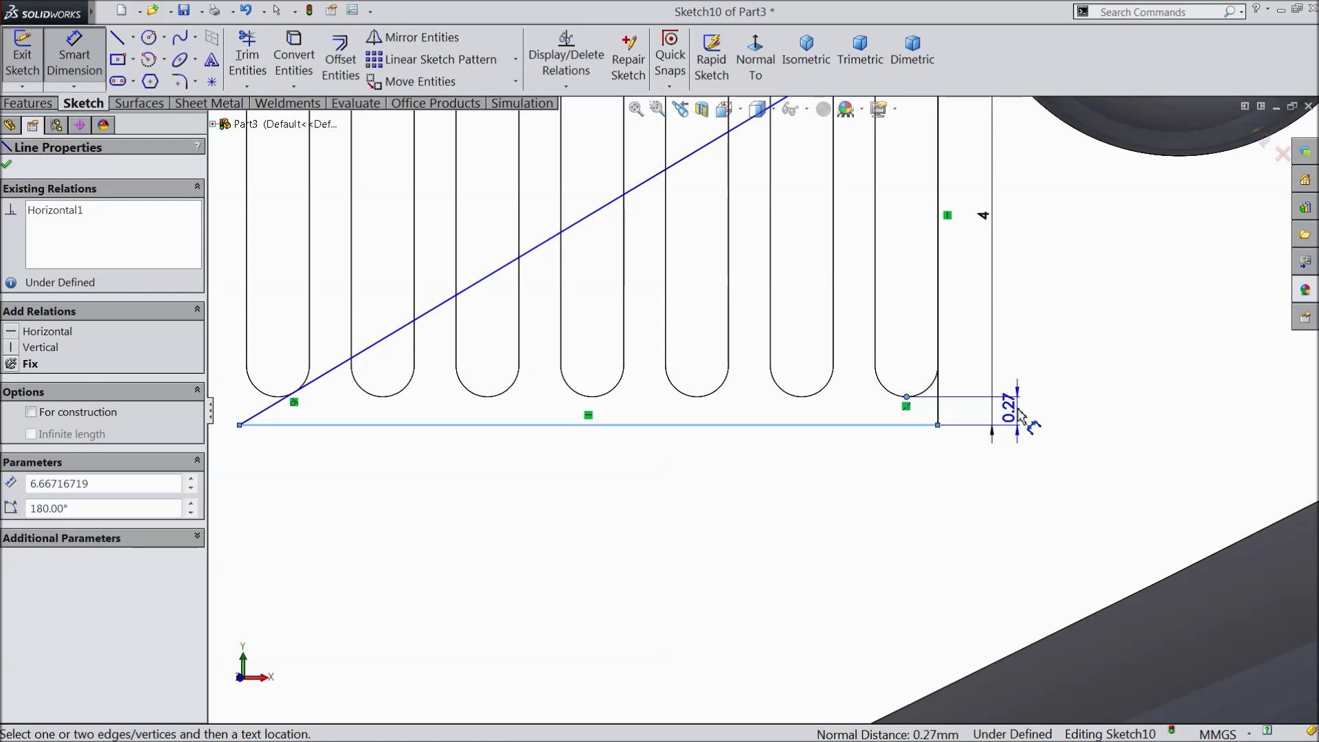
Dimension the gap between the ribs' lower ends and the lower triangle's base line to 0.1 mm
{"action": "left_click", "coordinate": [1018, 414]}
{"action": "type", "text": "0"}
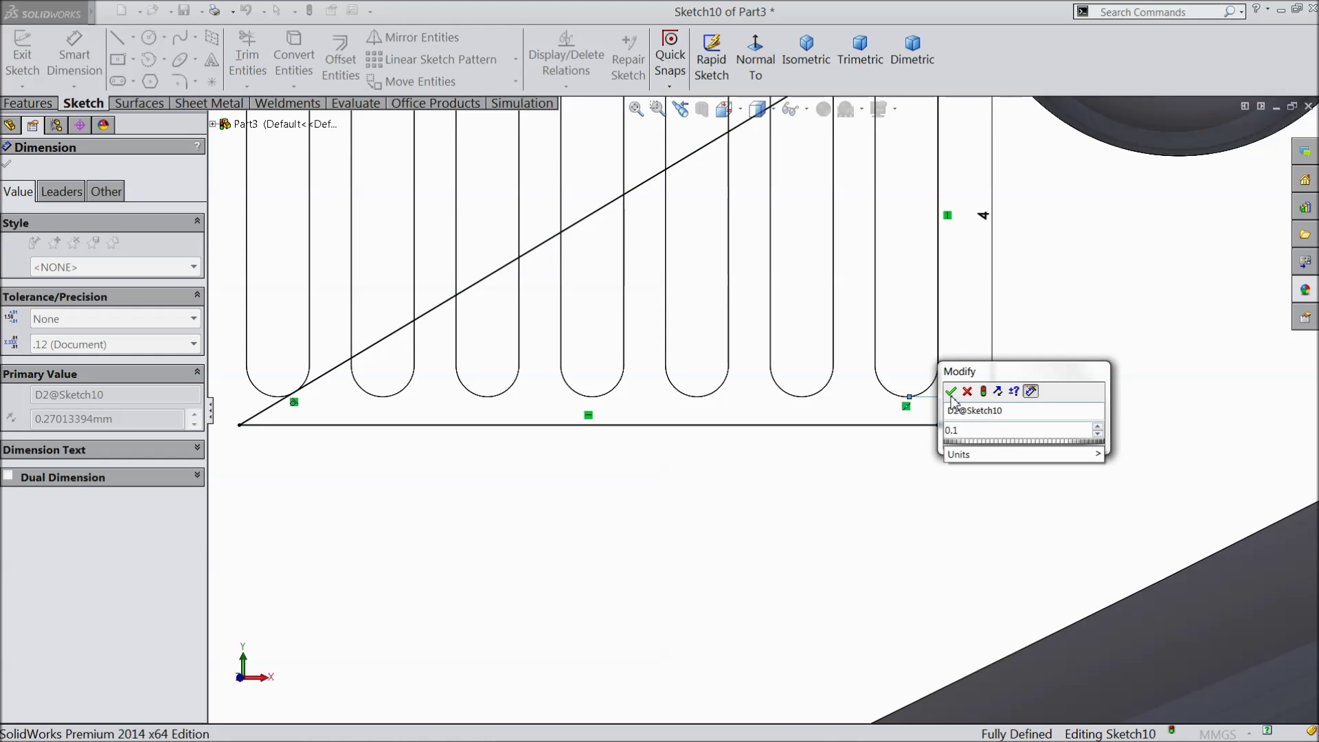
{"action": "type", "text": ".1"}
{"action": "left_click", "coordinate": [951, 393]}
{"action": "scroll", "coordinate": [673, 353], "scroll_direction": "up", "scroll_amount": 5}
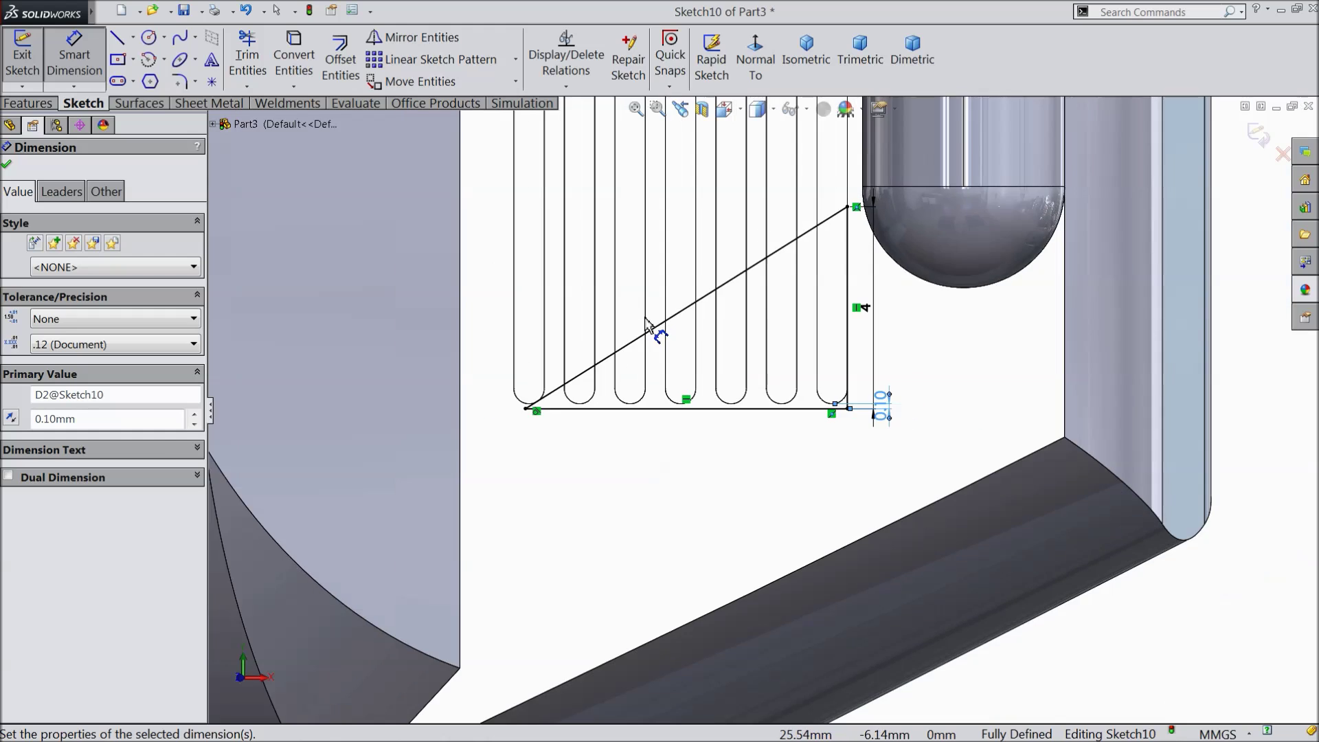
{"action": "left_click", "coordinate": [7, 163]}
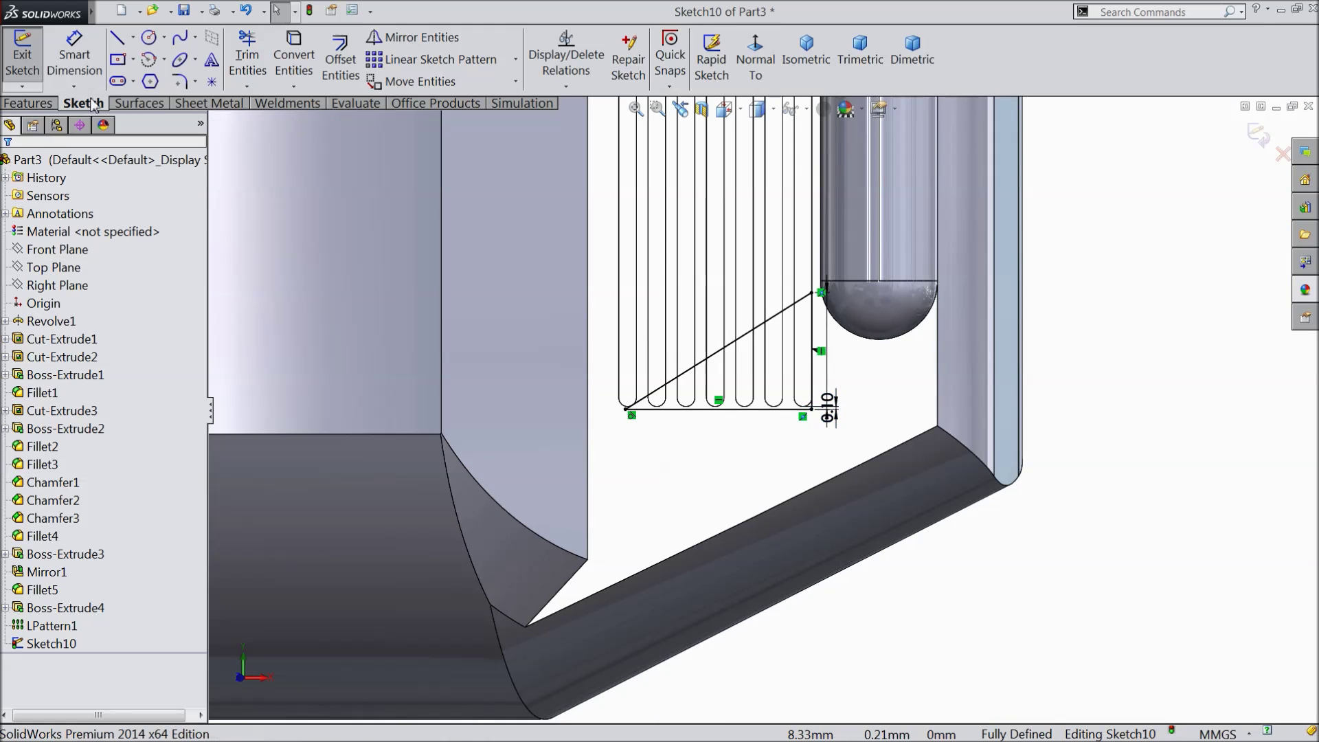
Sketch a closed right triangle over the ribs' upper ends, about 6.34 mm wide and 4.35 mm high, with its vertical side on the outermost rib edge
{"action": "left_click", "coordinate": [117, 40]}
{"action": "scroll", "coordinate": [772, 258], "scroll_direction": "up", "scroll_amount": 4}
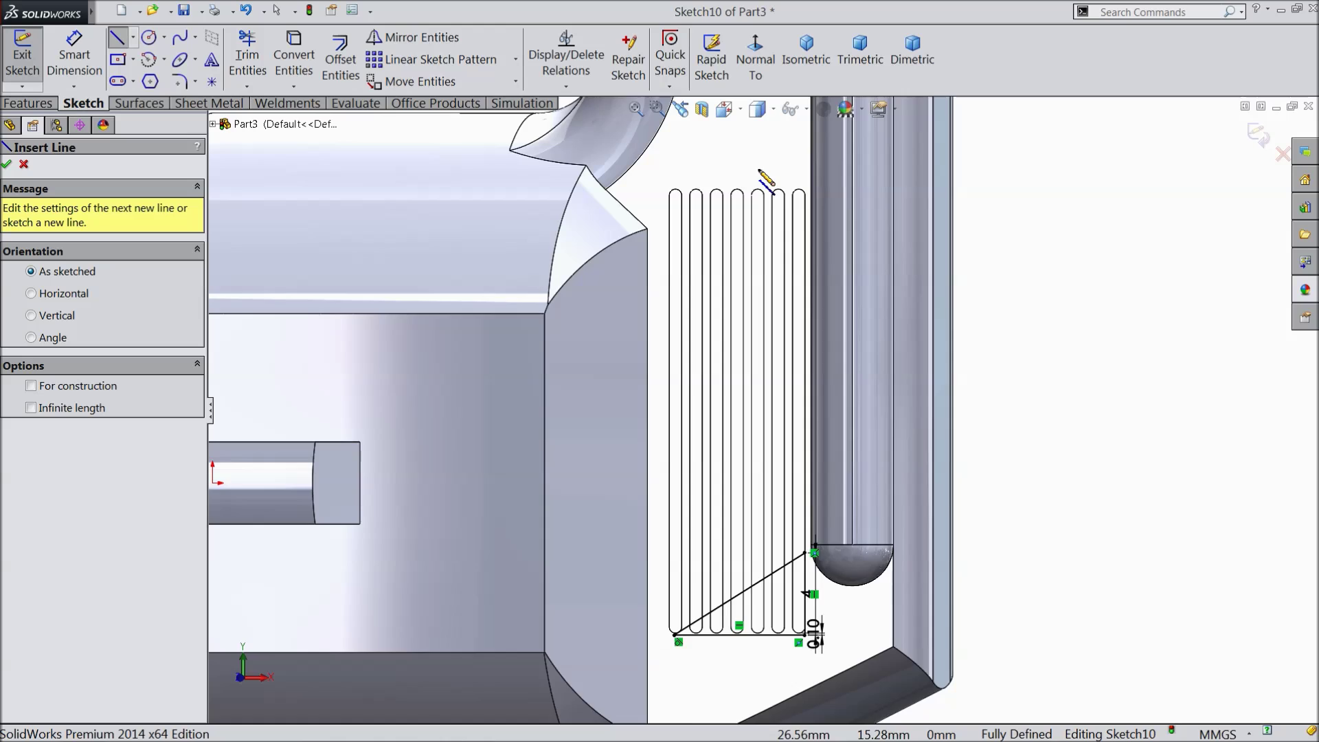
{"action": "scroll", "coordinate": [759, 172], "scroll_direction": "down", "scroll_amount": 3}
{"action": "middle_click_drag", "start_coordinate": [604, 234], "coordinate": [627, 241], "text": "ctrl"}
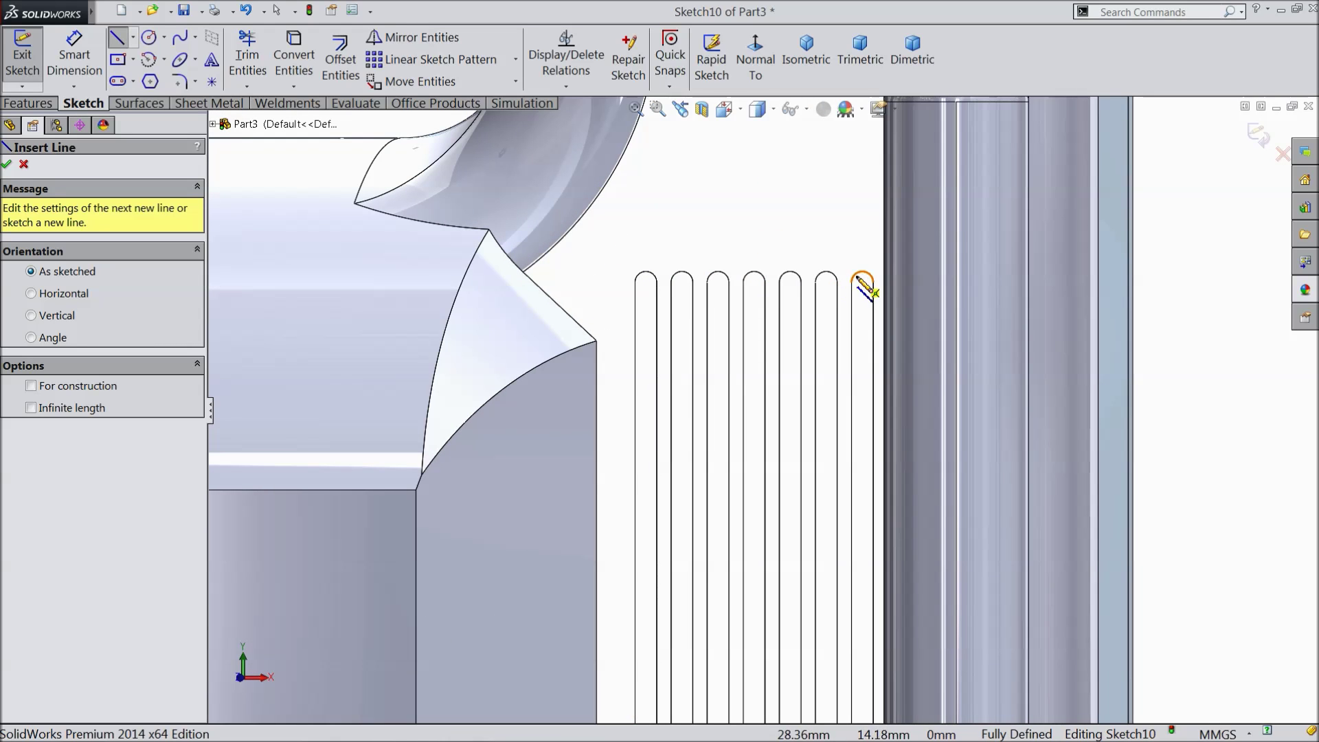
{"action": "scroll", "coordinate": [862, 289], "scroll_direction": "up", "scroll_amount": 5}
{"action": "scroll", "coordinate": [833, 328], "scroll_direction": "down", "scroll_amount": 6}
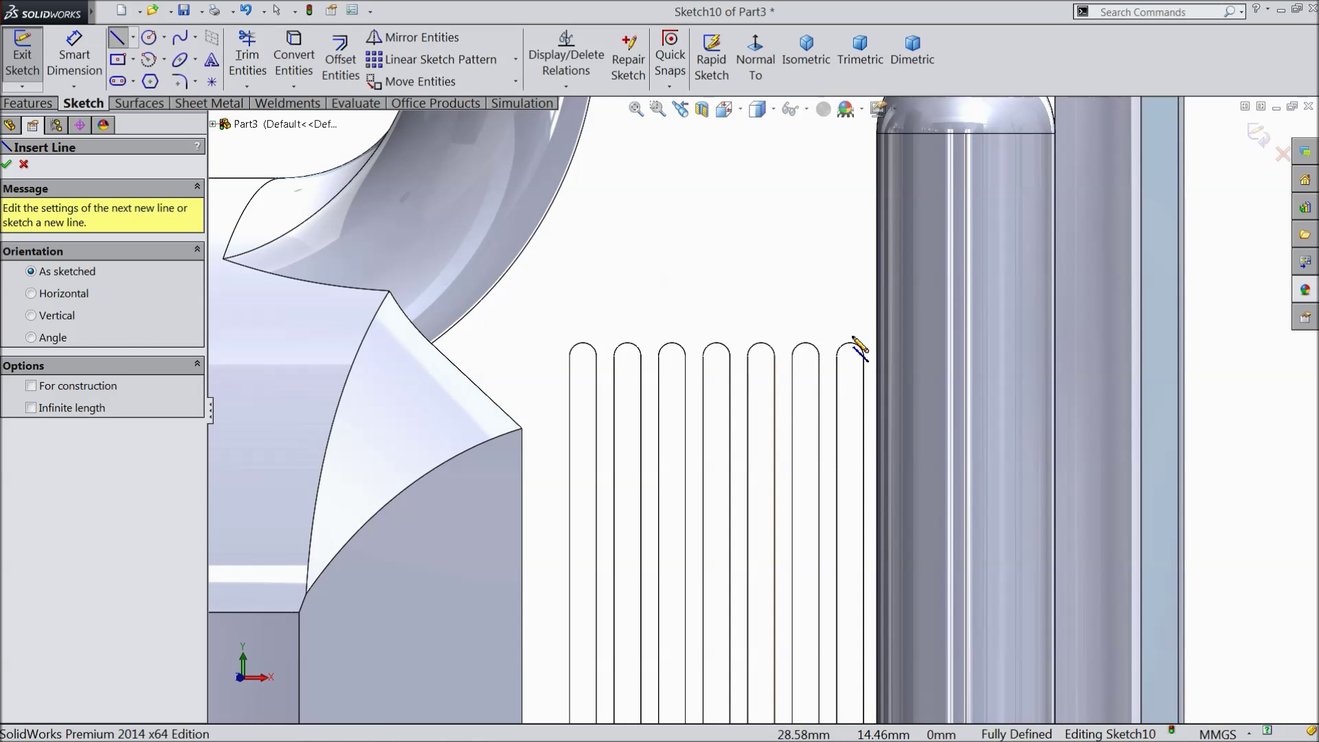
{"action": "left_click", "coordinate": [851, 337]}
{"action": "left_click", "coordinate": [570, 529]}
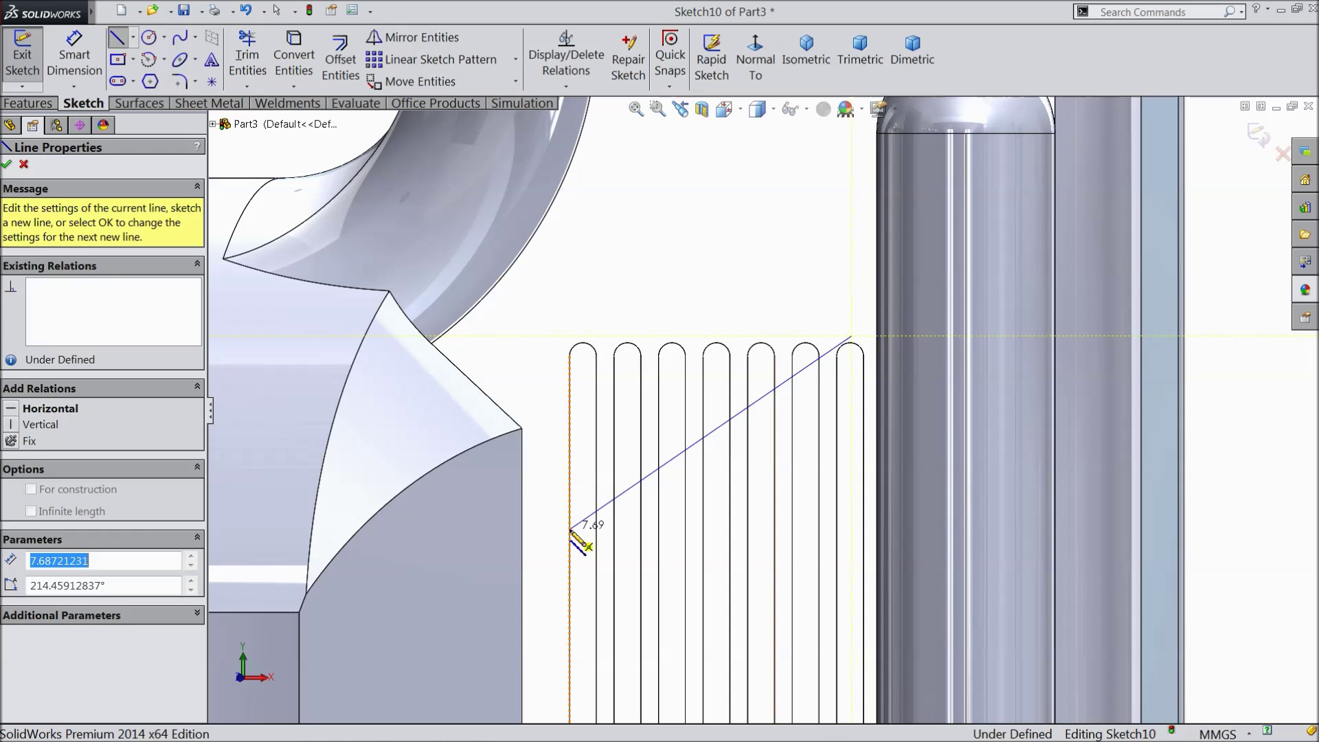
{"action": "left_click", "coordinate": [571, 336]}
{"action": "left_click", "coordinate": [852, 337]}
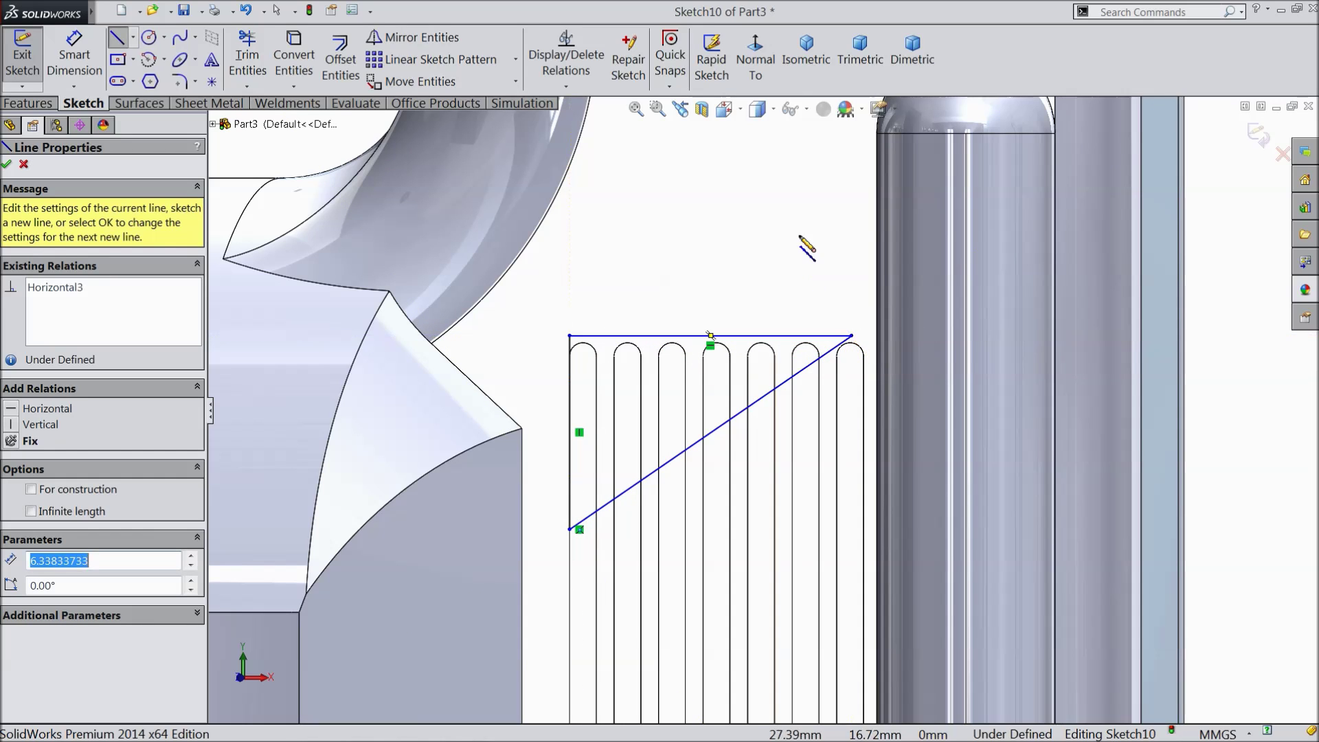
{"action": "right_click", "coordinate": [802, 200]}
{"action": "left_click", "coordinate": [834, 213]}
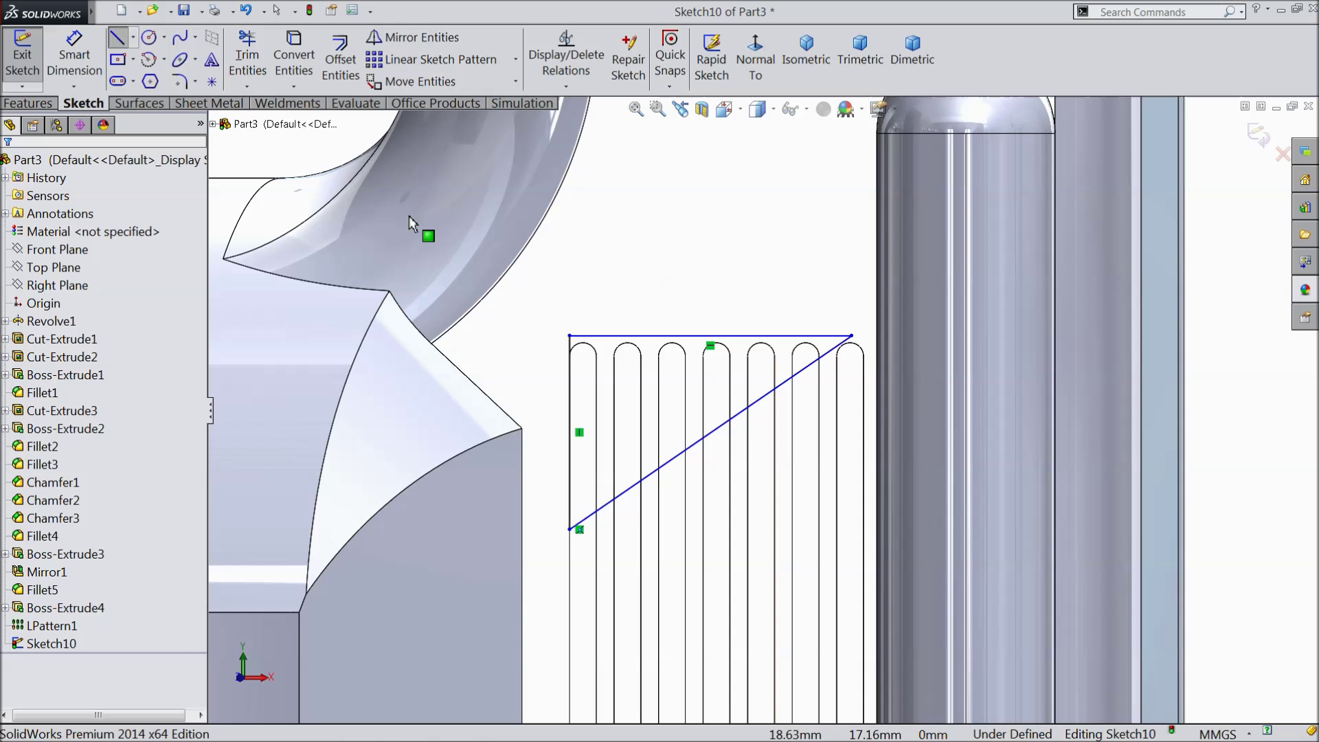
Dimension the upper triangle's vertical side to 4 mm
{"action": "left_click", "coordinate": [74, 55]}
{"action": "left_click", "coordinate": [571, 412]}
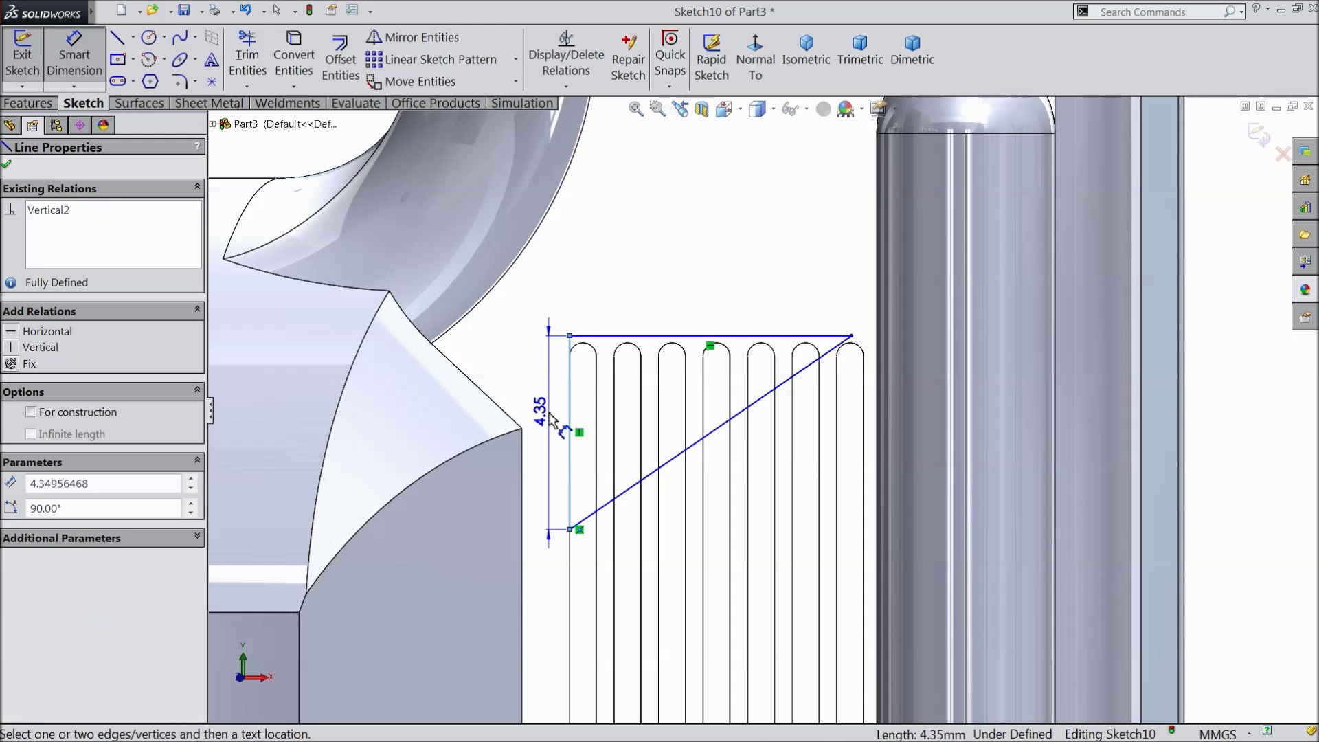
{"action": "left_click", "coordinate": [546, 412]}
{"action": "type", "text": "4"}
{"action": "key", "text": "Return"}
{"action": "scroll", "coordinate": [601, 374], "scroll_direction": "down", "scroll_amount": 5}
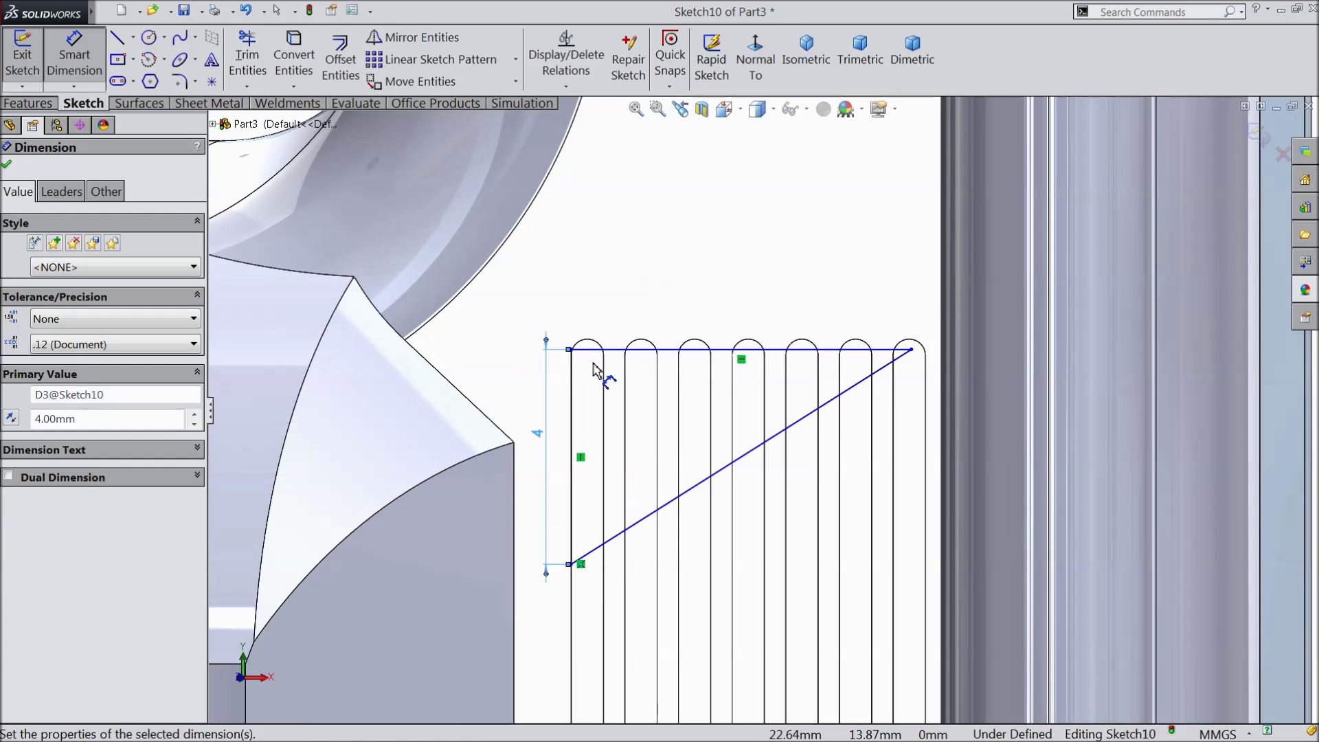
{"action": "left_click", "coordinate": [10, 167]}
{"action": "key", "text": "Escape"}
Move the upper triangle's horizontal line above the rib ends and dimension its gap to the first rib's arc midpoint as 0.1 mm
{"action": "scroll", "coordinate": [694, 364], "scroll_direction": "down", "scroll_amount": 3}
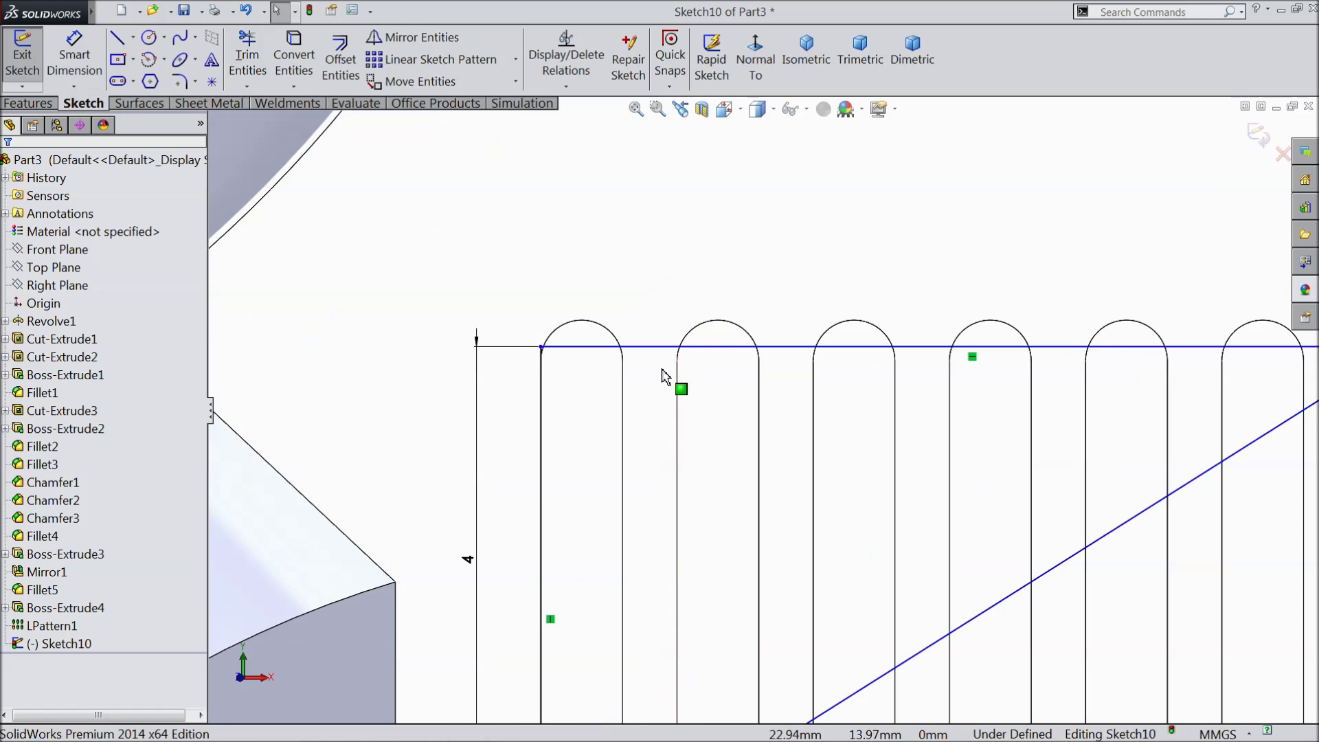
{"action": "left_click_drag", "start_coordinate": [541, 347], "coordinate": [541, 301]}
{"action": "left_click", "coordinate": [74, 54]}
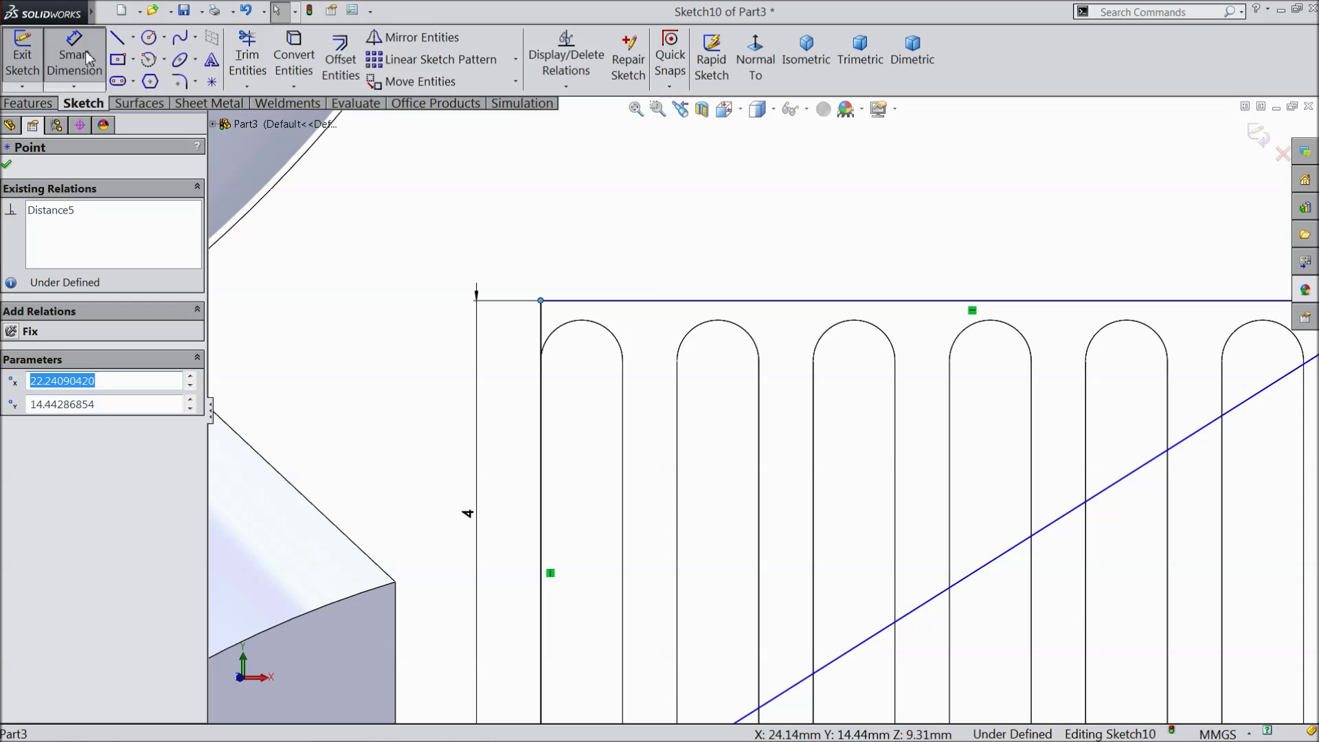
{"action": "scroll", "coordinate": [596, 333], "scroll_direction": "down", "scroll_amount": 2}
{"action": "left_click", "coordinate": [596, 328]}
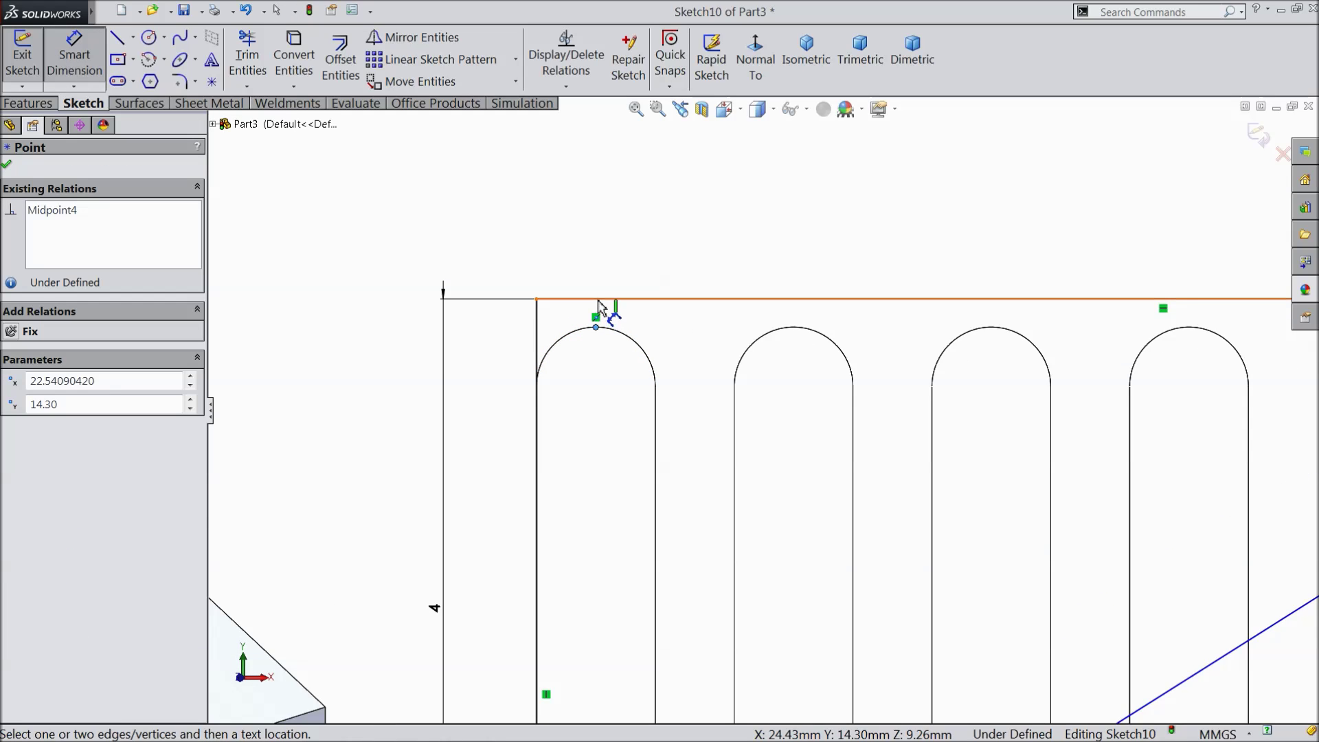
{"action": "left_click", "coordinate": [608, 301]}
{"action": "left_click", "coordinate": [600, 260]}
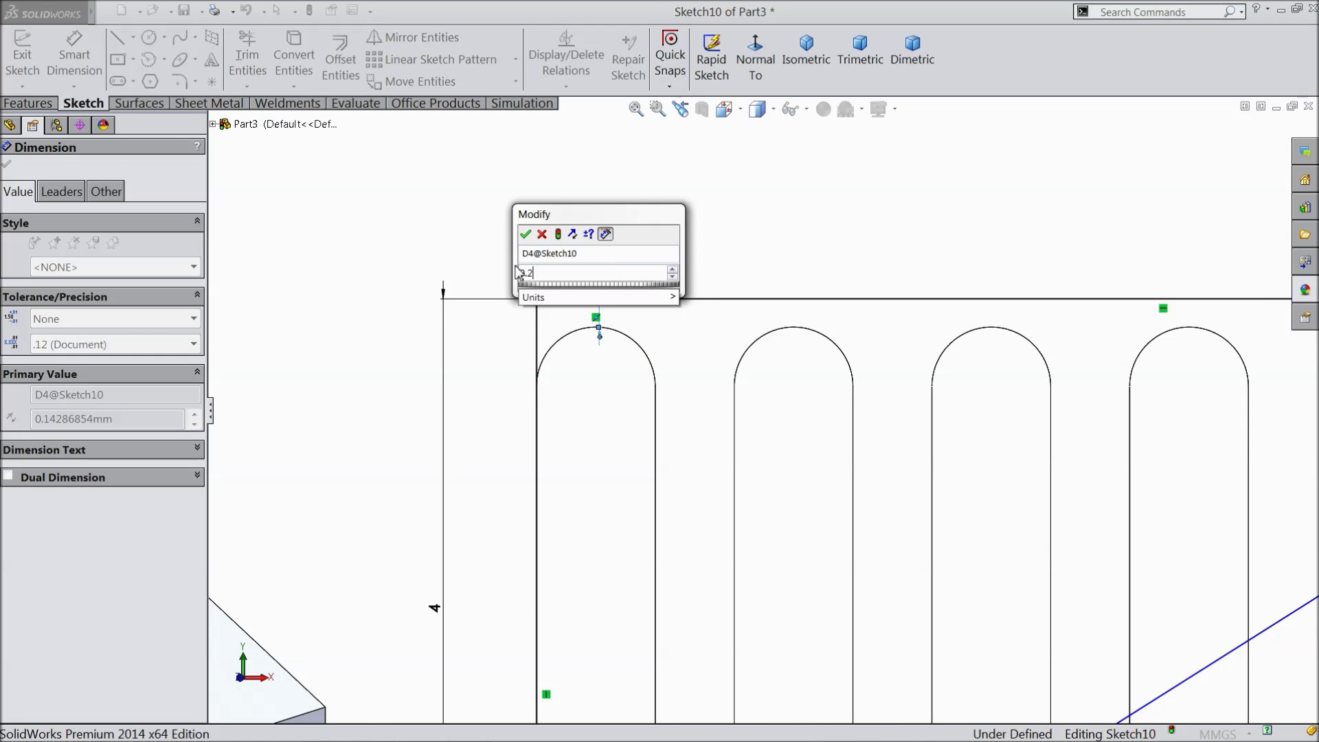
{"action": "type", "text": "0.2"}
{"action": "key", "text": "BackSpace"}
{"action": "type", "text": "1"}
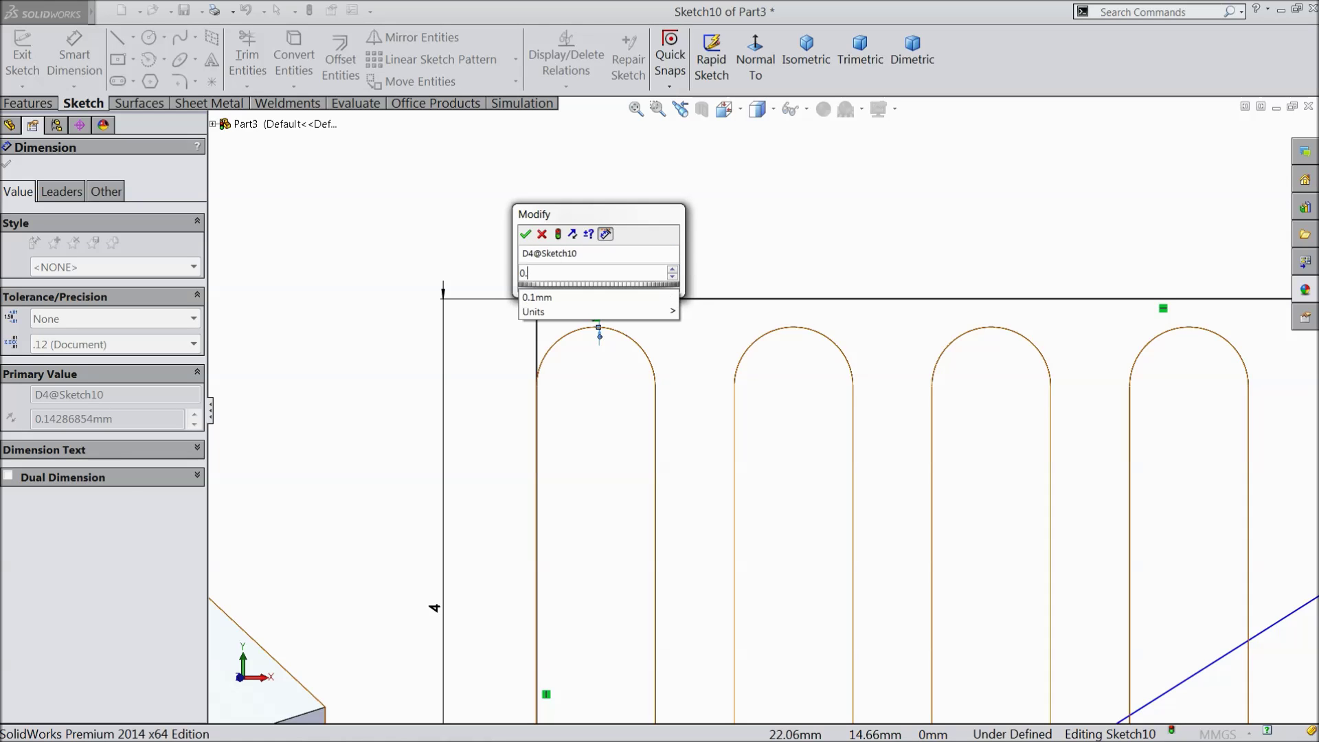
{"action": "key", "text": "Return"}
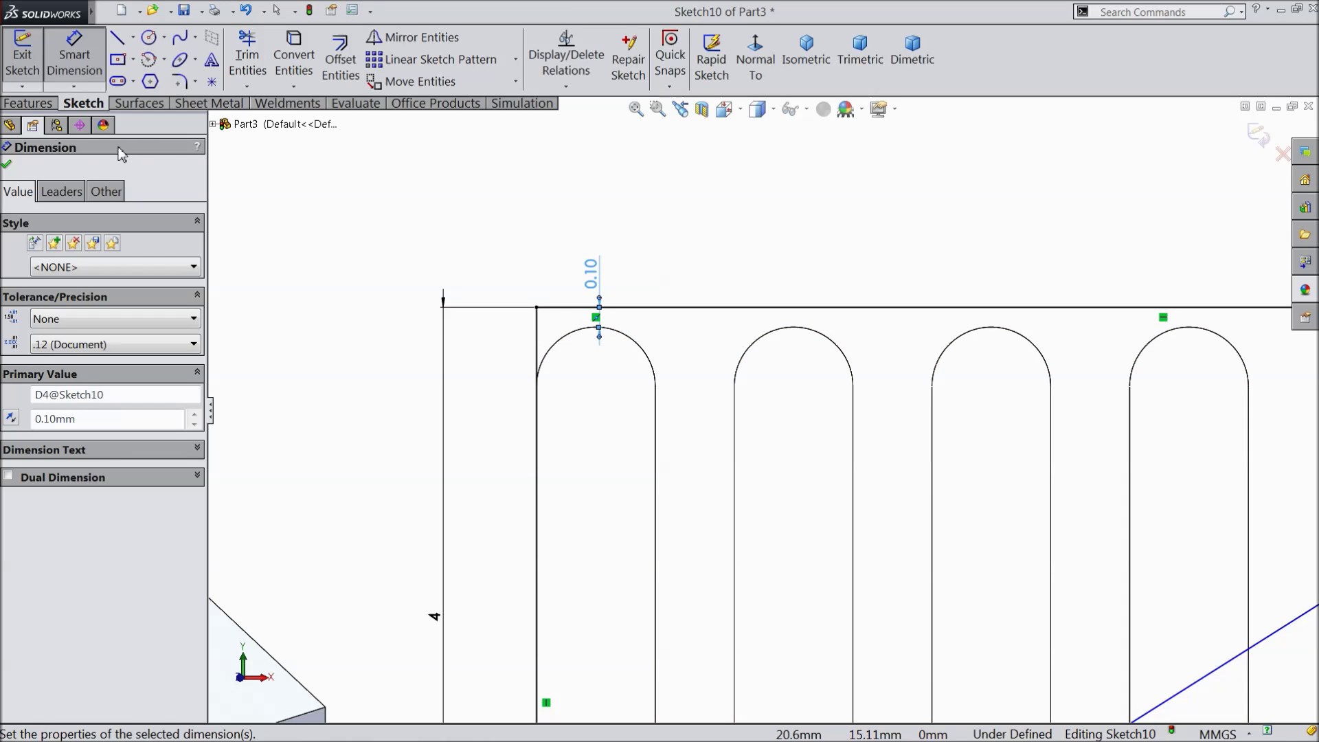
{"action": "left_click", "coordinate": [7, 164]}
Make the upper triangle's slanted line tangent to the rounded upper end of the last rib
{"action": "scroll", "coordinate": [1028, 465], "scroll_direction": "up", "scroll_amount": 4}
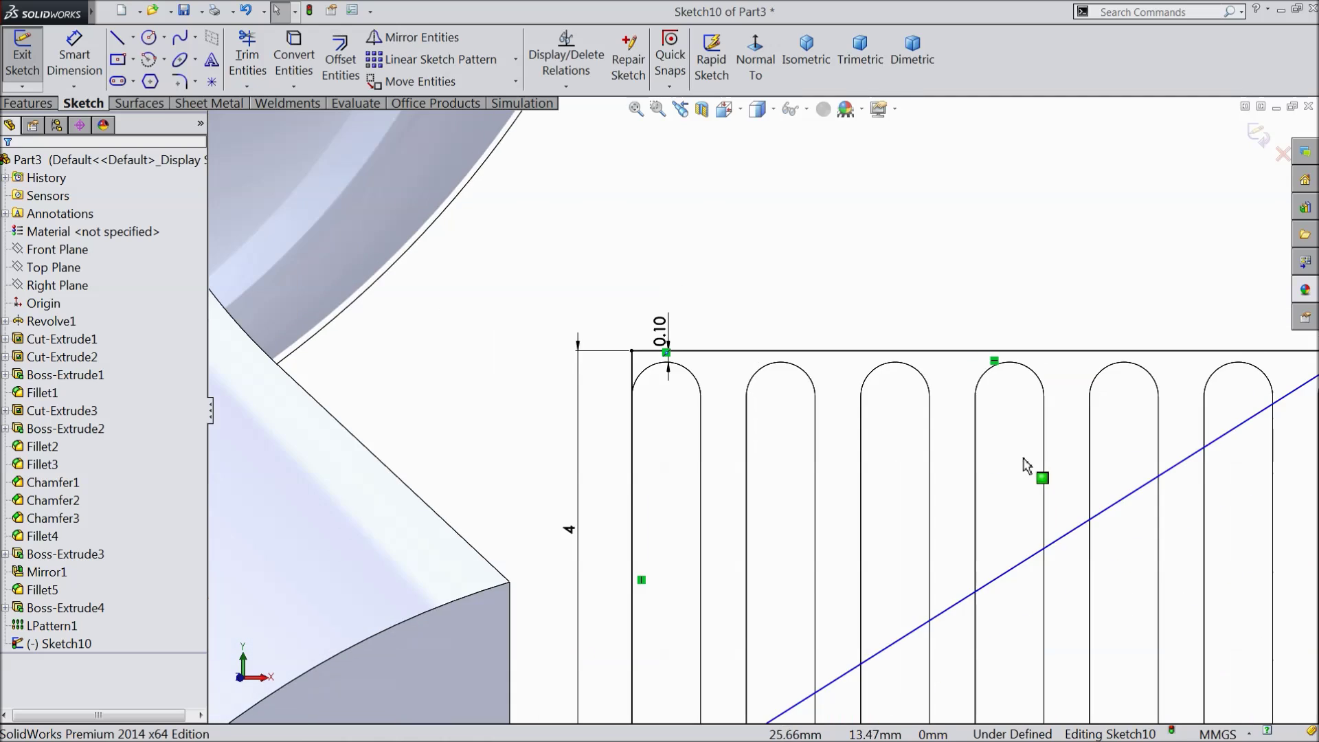
{"action": "scroll", "coordinate": [1128, 435], "scroll_direction": "down", "scroll_amount": 4}
{"action": "scroll", "coordinate": [962, 385], "scroll_direction": "down", "scroll_amount": 1}
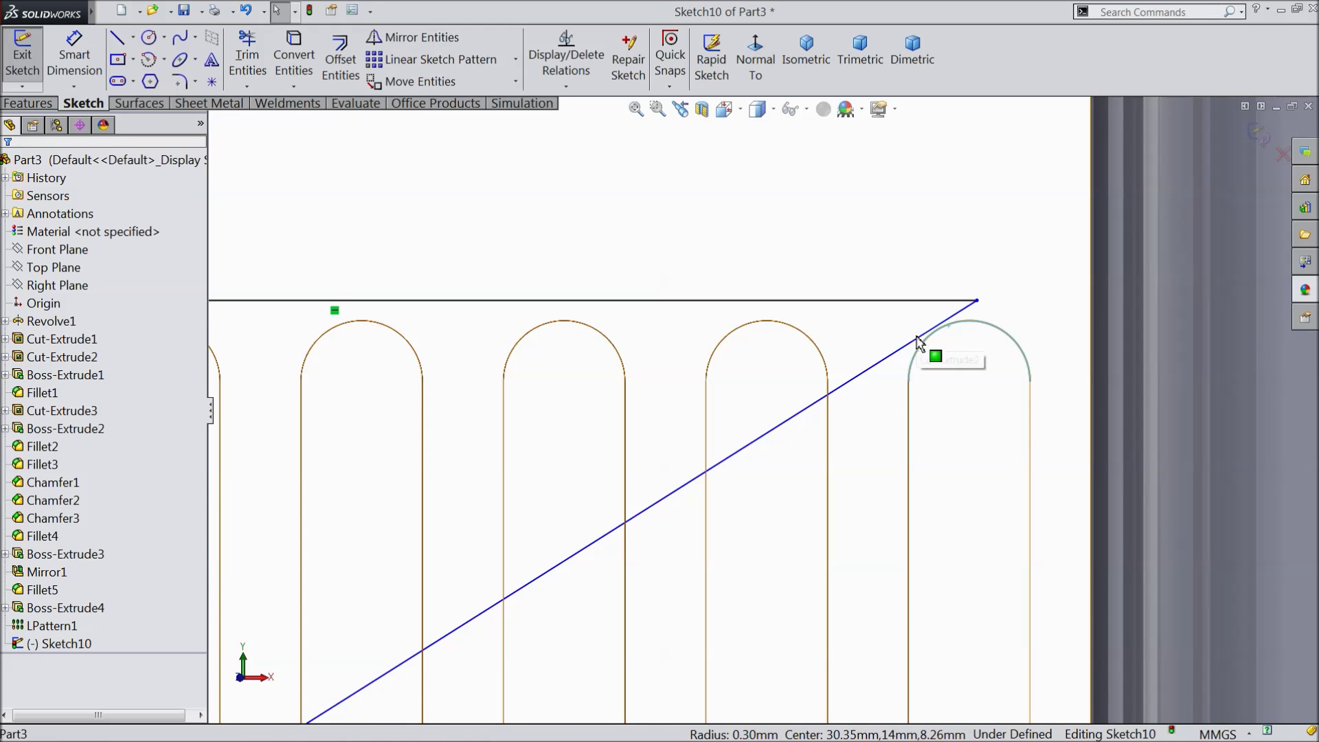
{"action": "left_click", "coordinate": [923, 337], "text": "ctrl"}
{"action": "left_click", "coordinate": [960, 287]}
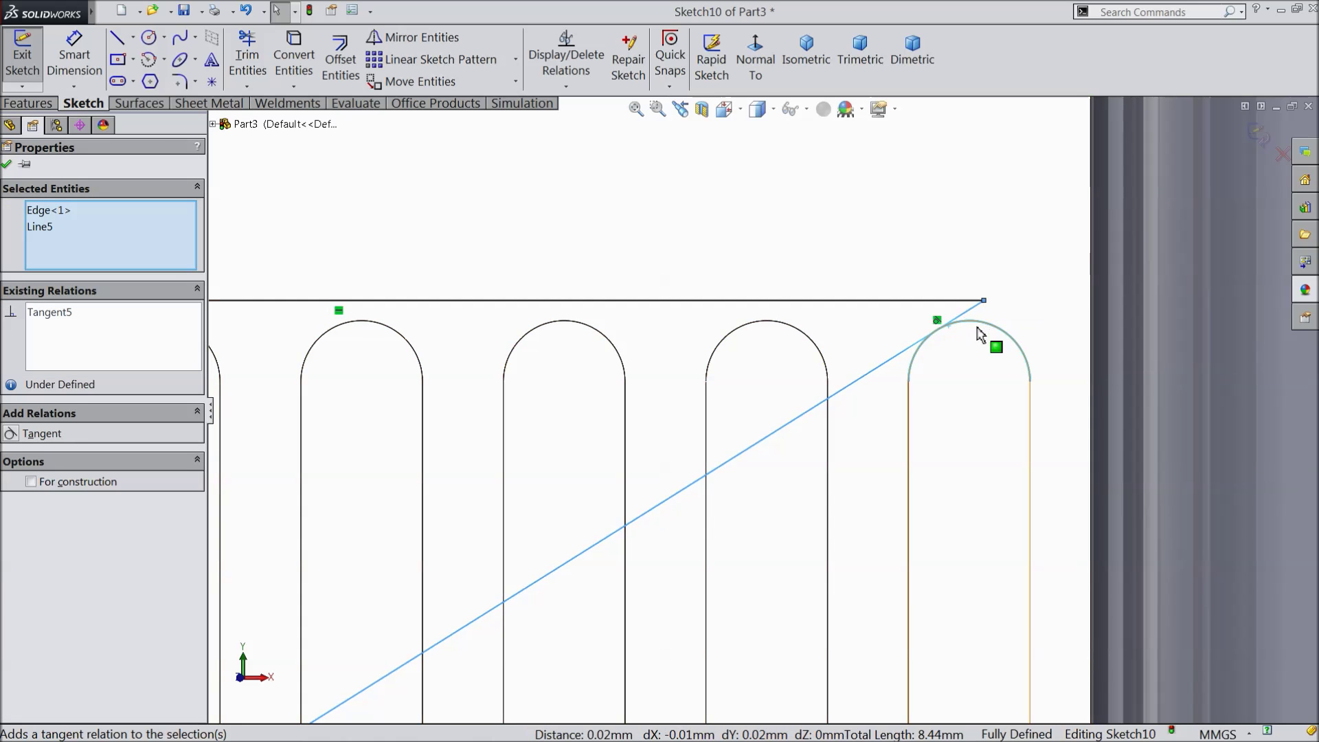
{"action": "left_click", "coordinate": [6, 164]}
{"action": "scroll", "coordinate": [662, 303], "scroll_direction": "up", "scroll_amount": 6}
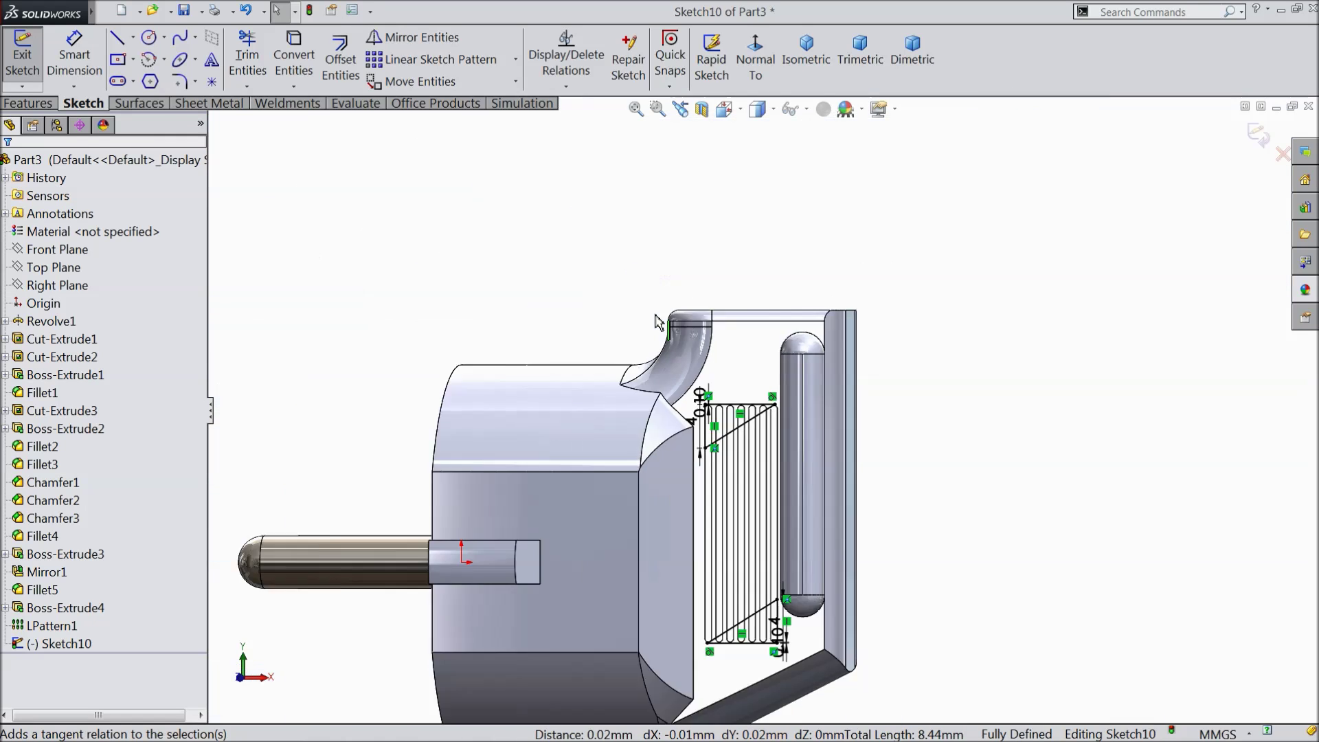
Cut away the rib ends inside both triangles with a blind Extruded Cut 0.50 mm deep
{"action": "left_click", "coordinate": [28, 103]}
{"action": "scroll", "coordinate": [783, 687], "scroll_direction": "down", "scroll_amount": 3}
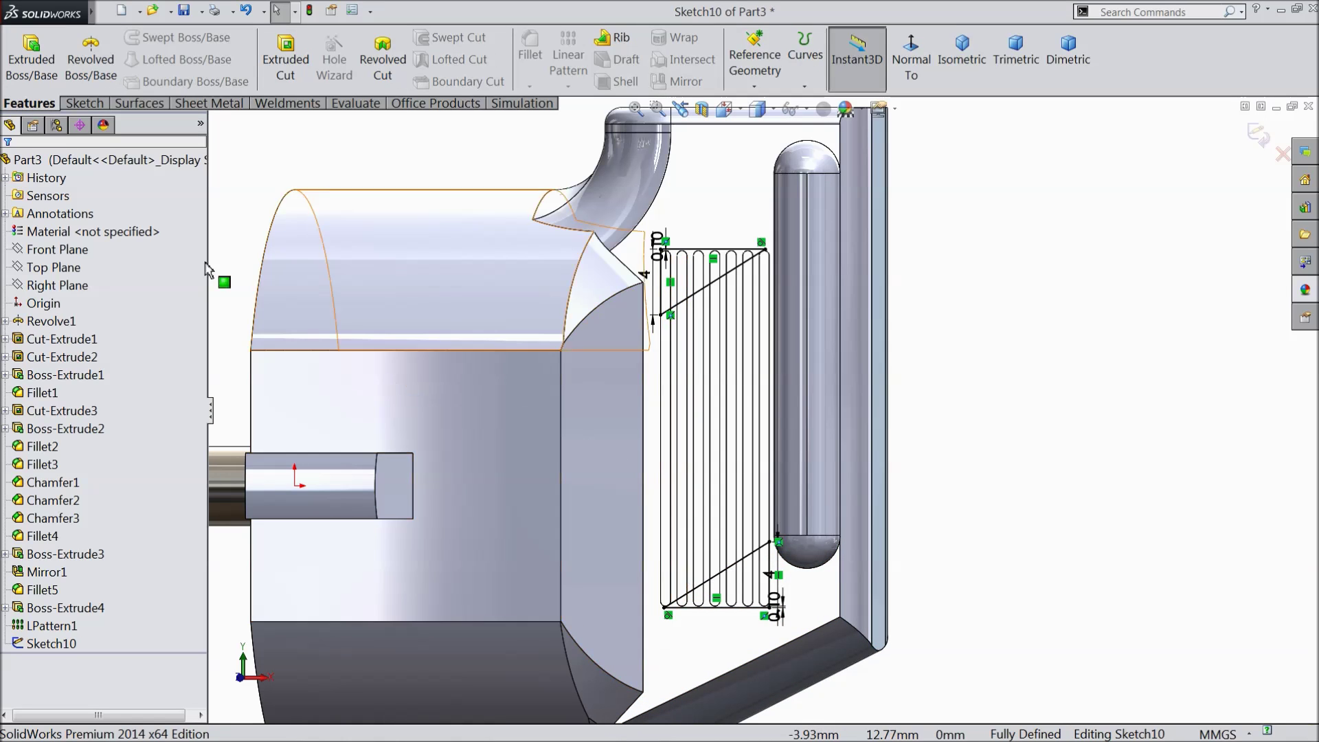
{"action": "left_click", "coordinate": [268, 57]}
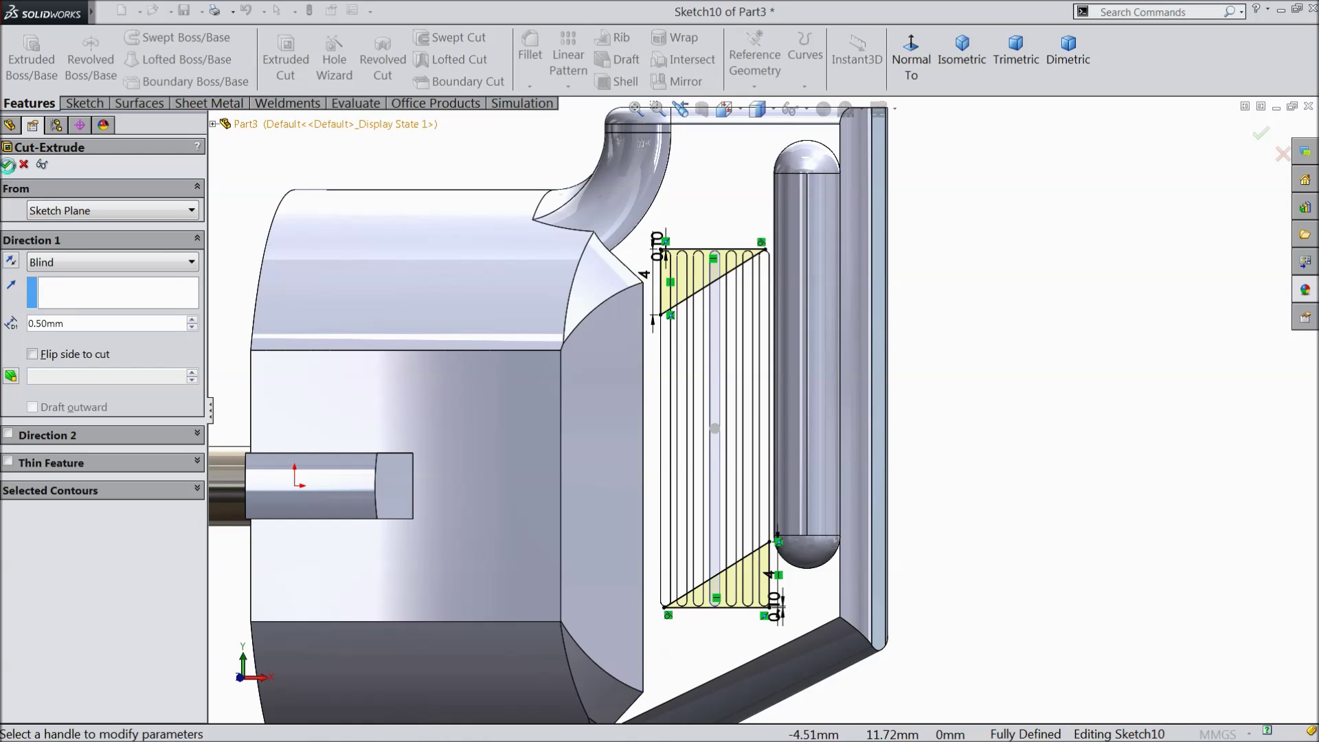
{"action": "key", "text": "Return"}
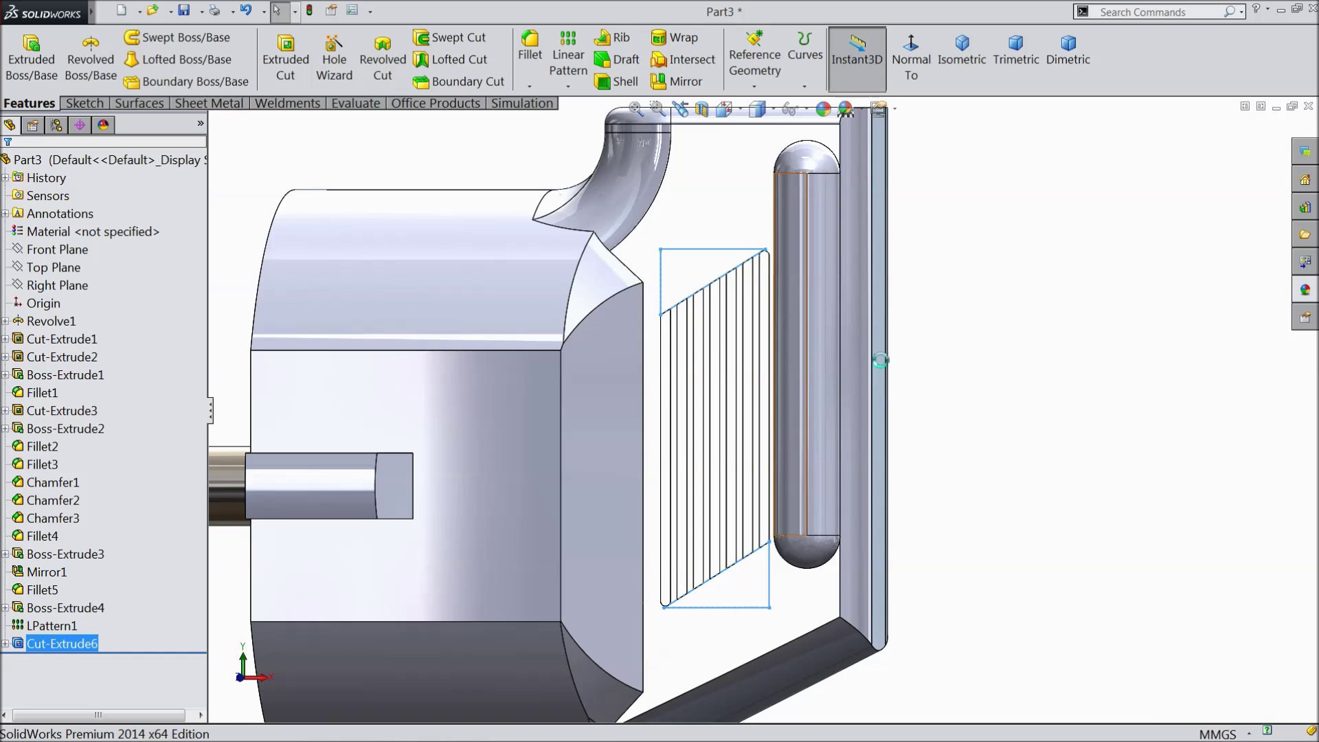
{"action": "left_click", "coordinate": [983, 315]}
Mirror Boss-Extrude4, LPattern1 and Cut-Extrude6 about the Front Plane to repeat the trimmed ribs on the opposite side
{"action": "mouse_move", "coordinate": [983, 314]}
{"action": "middle_mouse_down"}
{"action": "mouse_move", "coordinate": [969, 282]}
{"action": "mouse_move", "coordinate": [969, 311]}
{"action": "middle_mouse_up"}
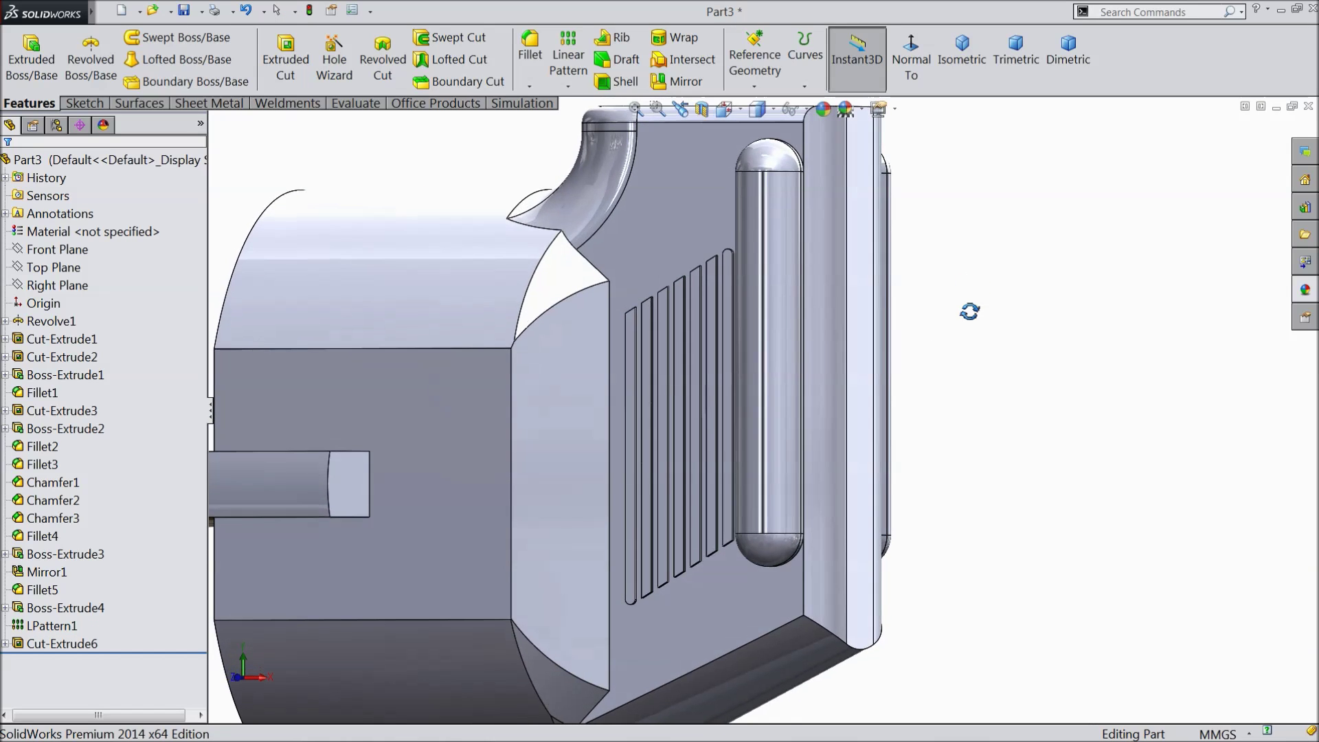
{"action": "left_click", "coordinate": [58, 249]}
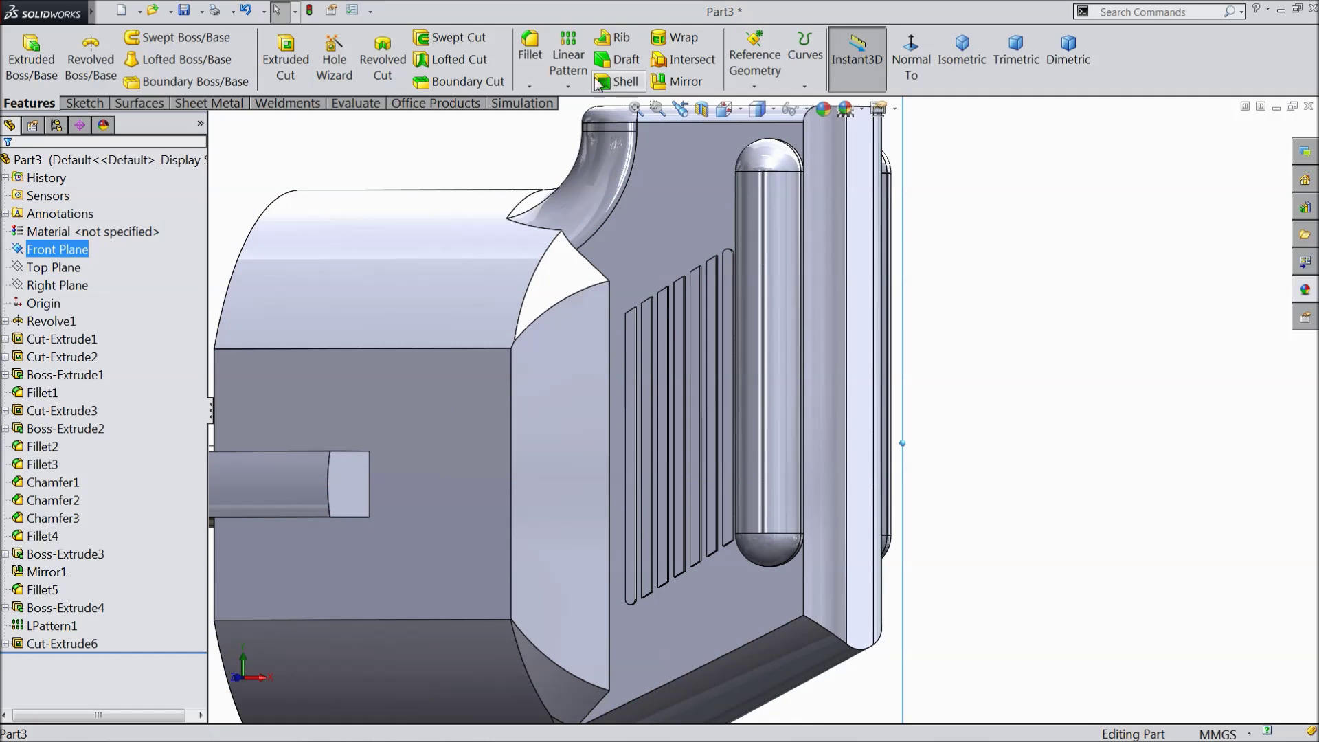
{"action": "left_click", "coordinate": [675, 83]}
{"action": "key", "text": "ctrl+8"}
{"action": "middle_click_drag", "start_coordinate": [624, 268], "coordinate": [768, 461]}
{"action": "scroll", "coordinate": [768, 462], "scroll_direction": "down", "scroll_amount": 3}
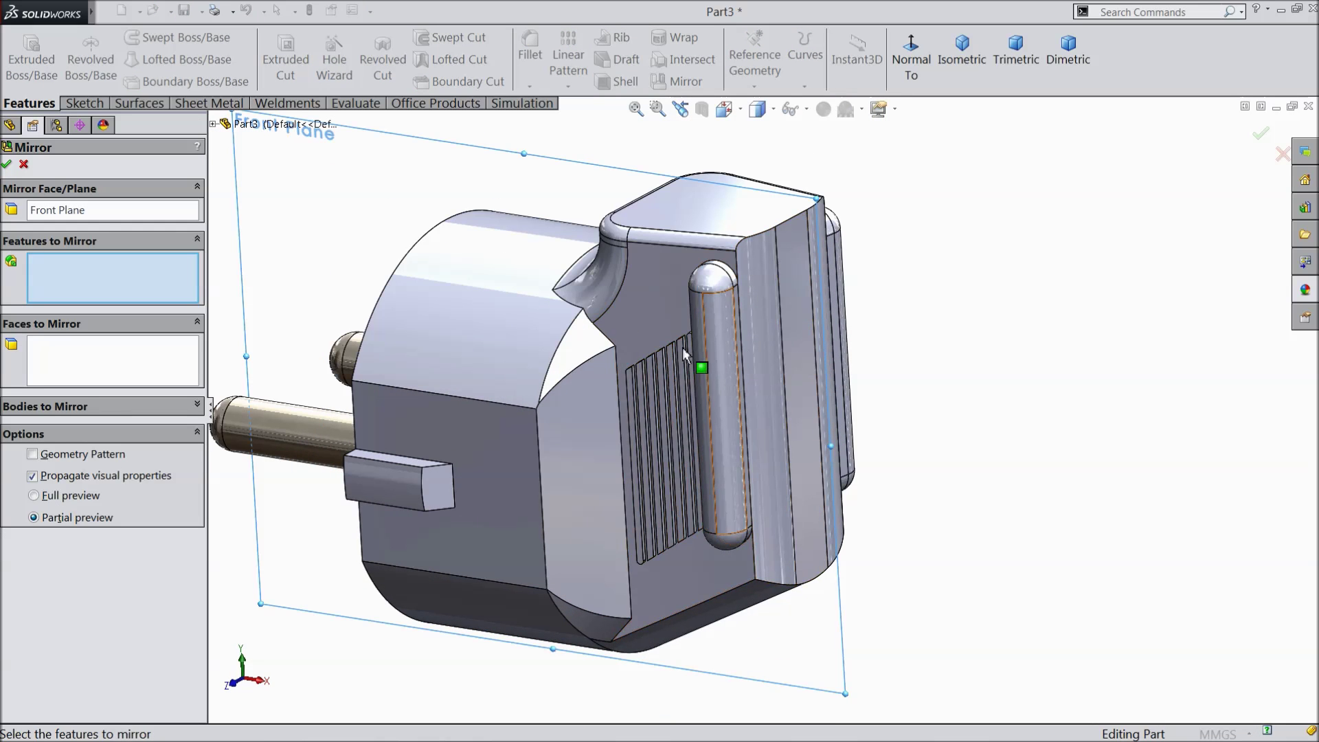
{"action": "left_click", "coordinate": [213, 125]}
{"action": "left_click", "coordinate": [281, 575]}
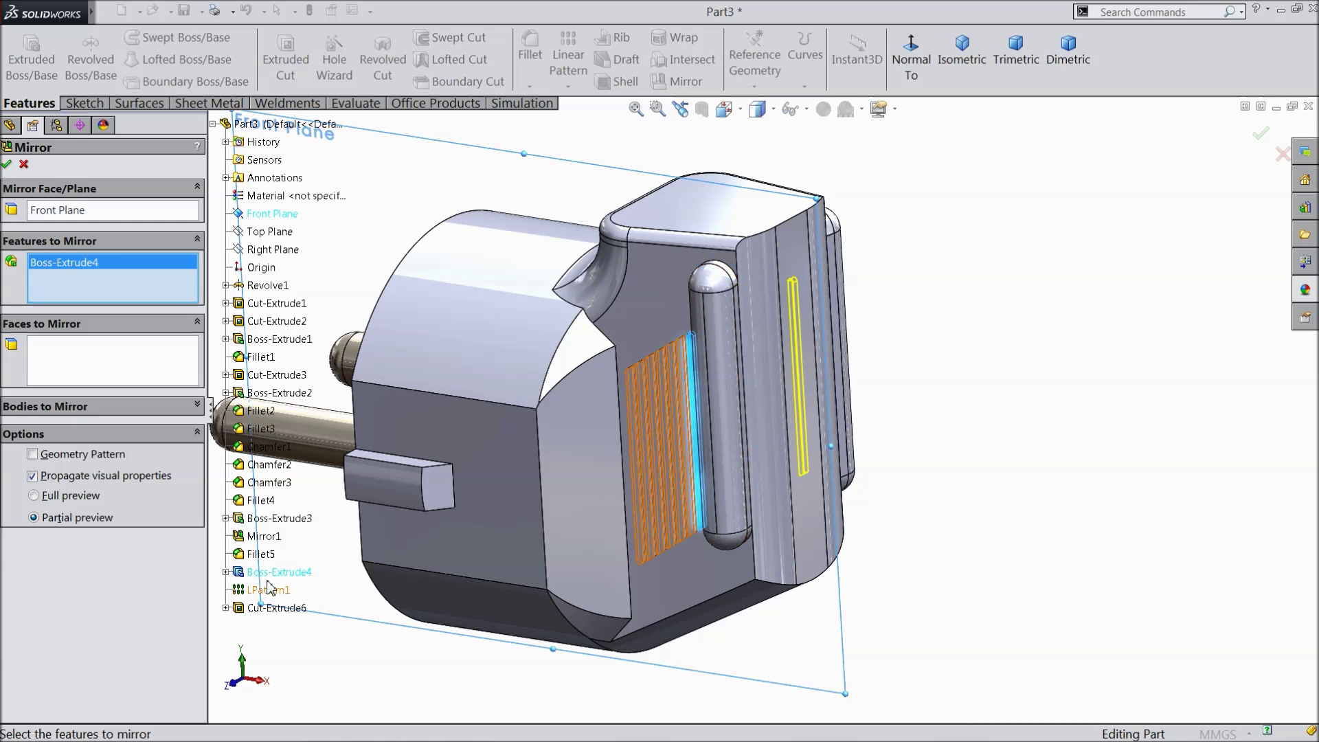
{"action": "scroll", "coordinate": [710, 482], "scroll_direction": "down", "scroll_amount": 3}
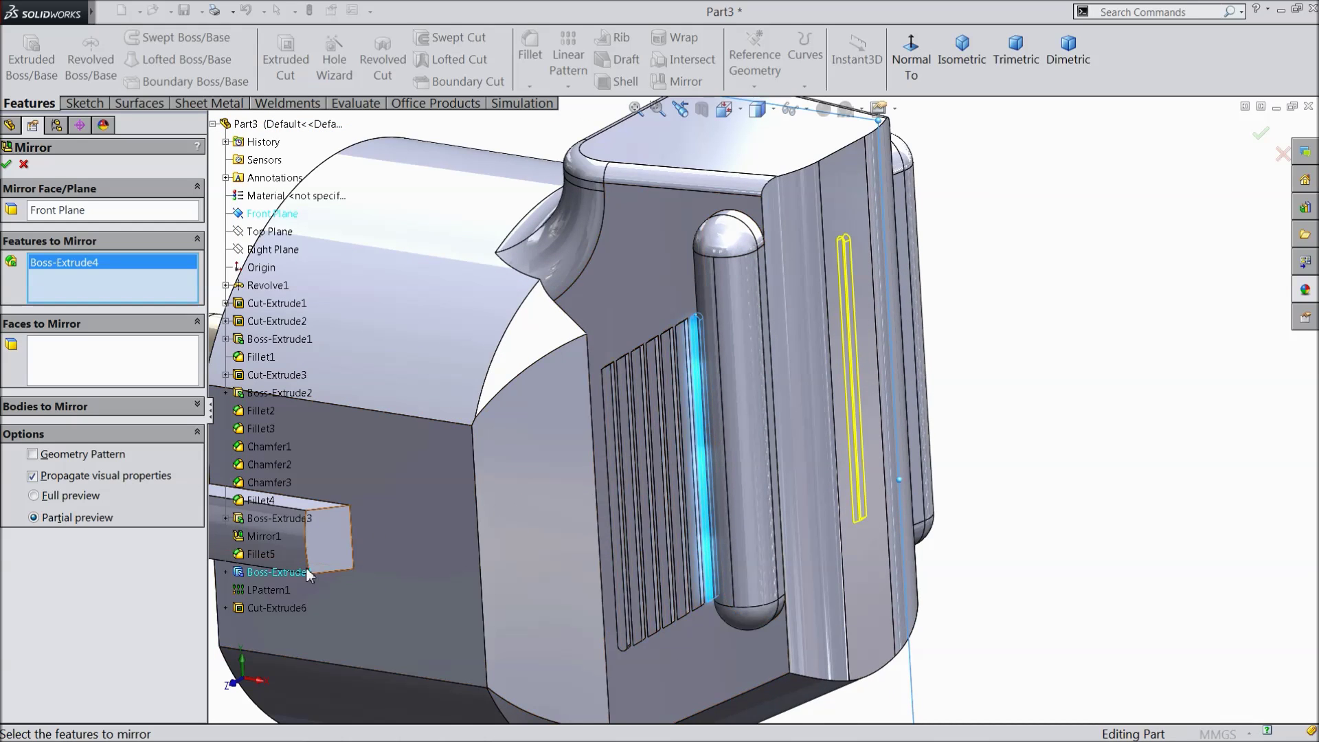
{"action": "left_click", "coordinate": [271, 590]}
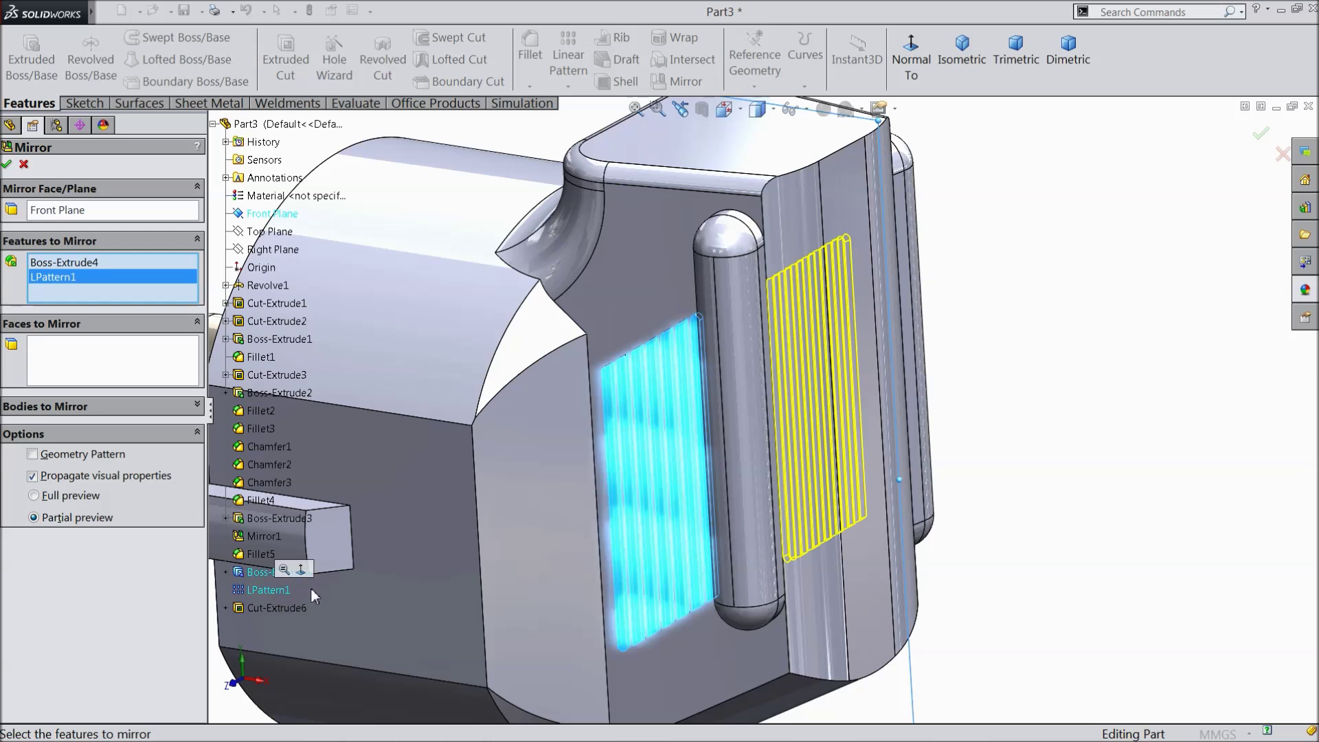
{"action": "left_click", "coordinate": [282, 609]}
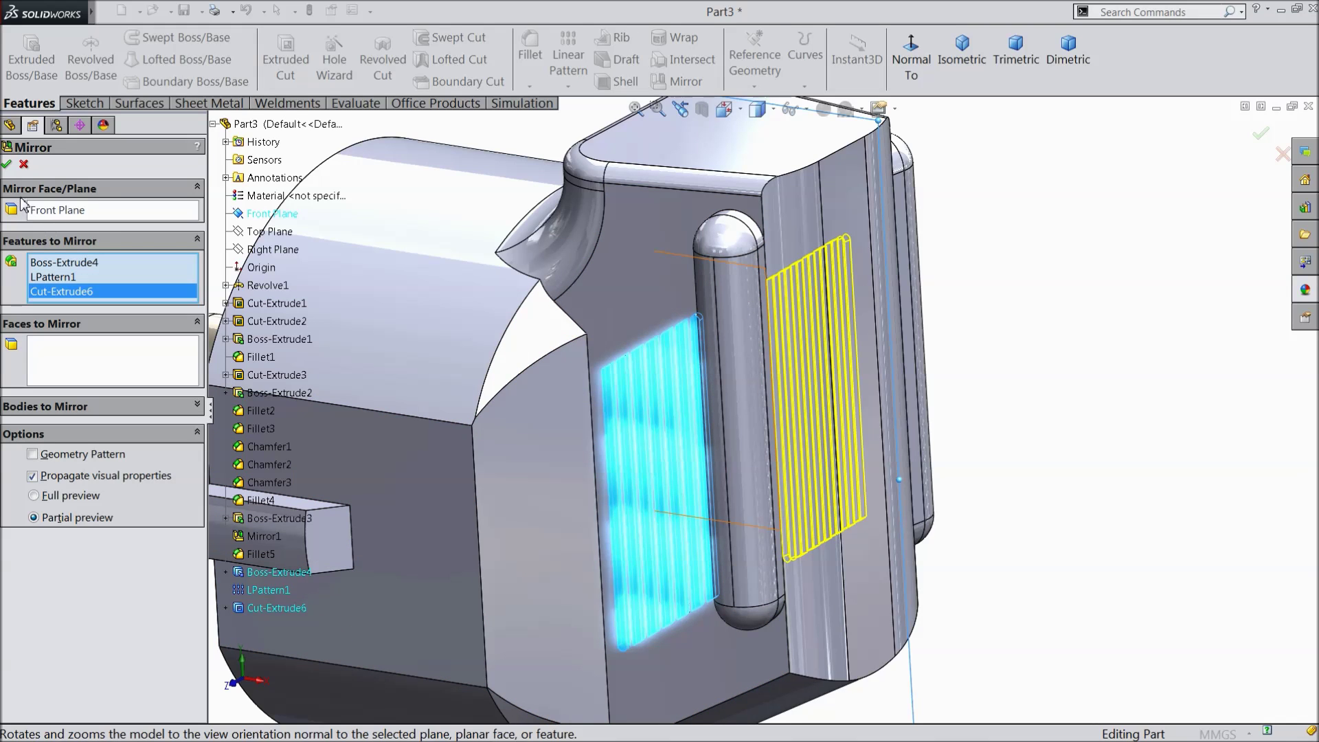
{"action": "left_click", "coordinate": [8, 165]}
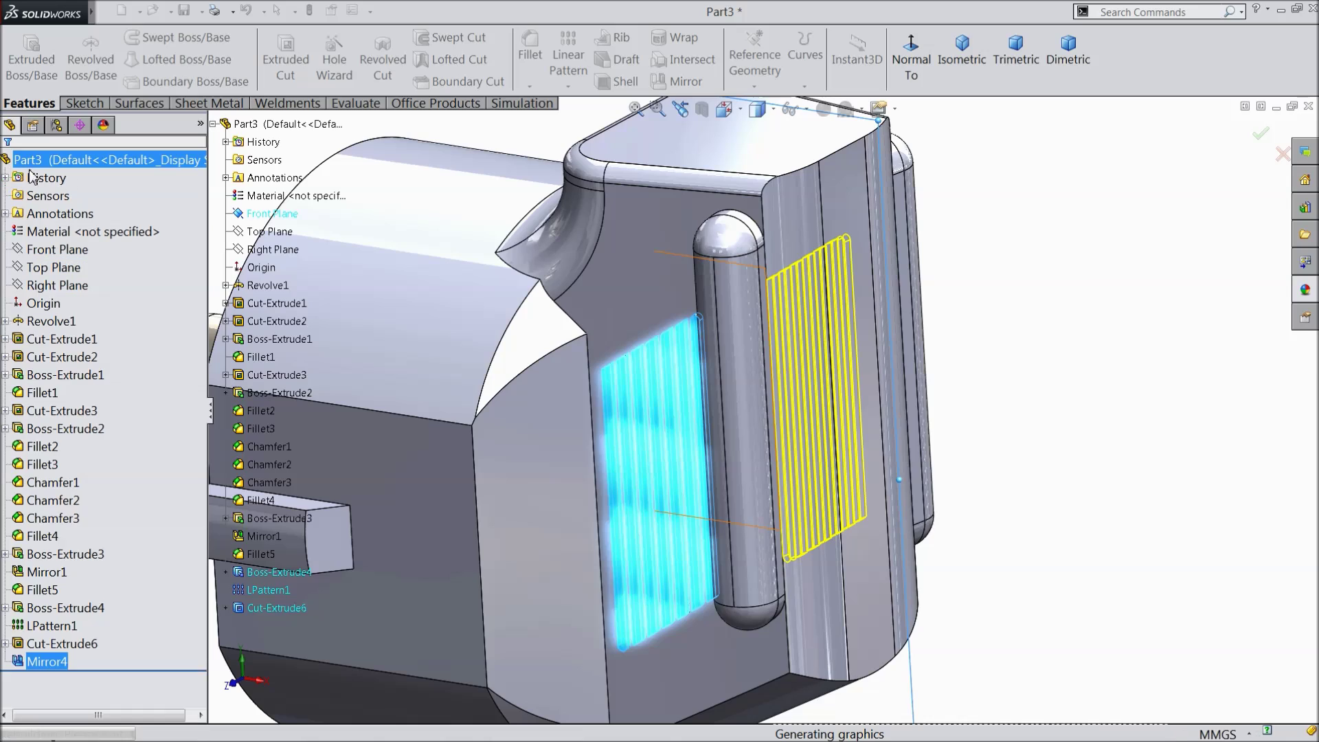
{"action": "scroll", "coordinate": [982, 309], "scroll_direction": "up", "scroll_amount": 3}
{"action": "middle_click_drag", "start_coordinate": [989, 306], "coordinate": [1000, 344]}
{"action": "scroll", "coordinate": [686, 431], "scroll_direction": "up", "scroll_amount": 4}
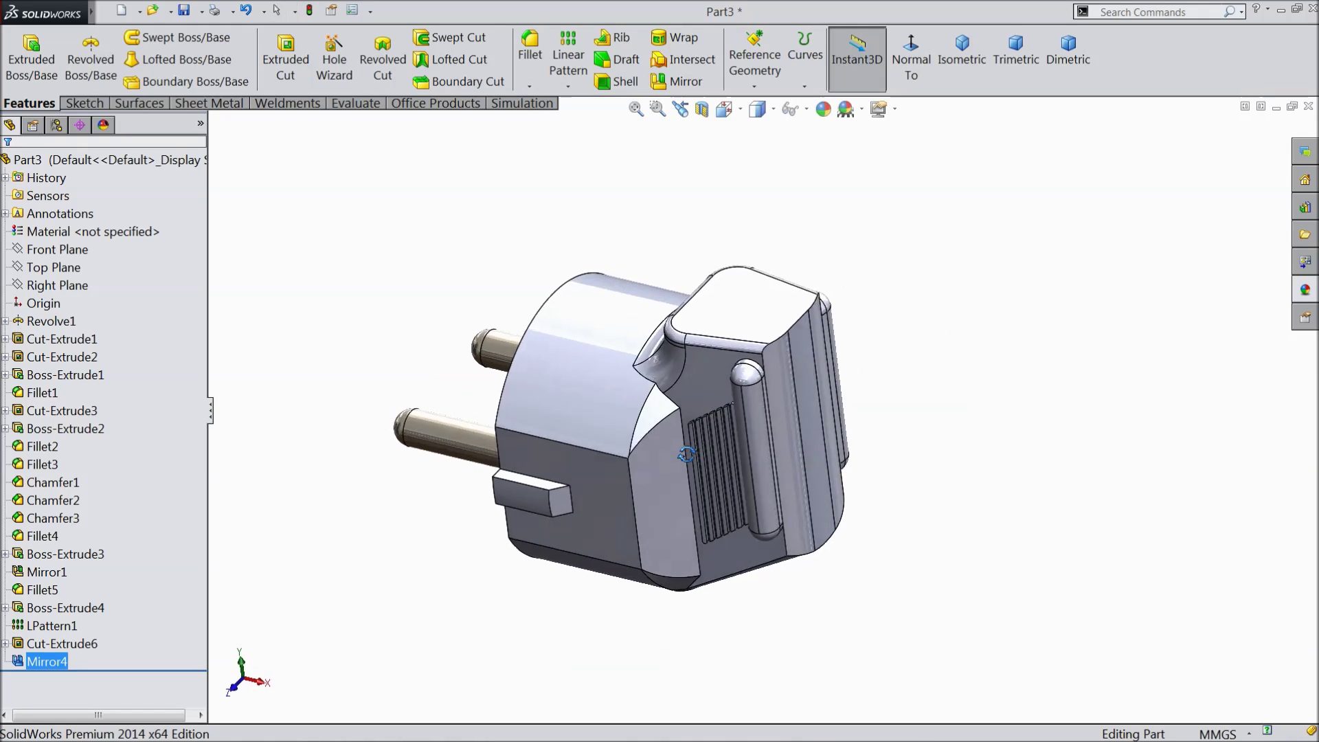
{"action": "scroll", "coordinate": [648, 488], "scroll_direction": "down", "scroll_amount": 1}
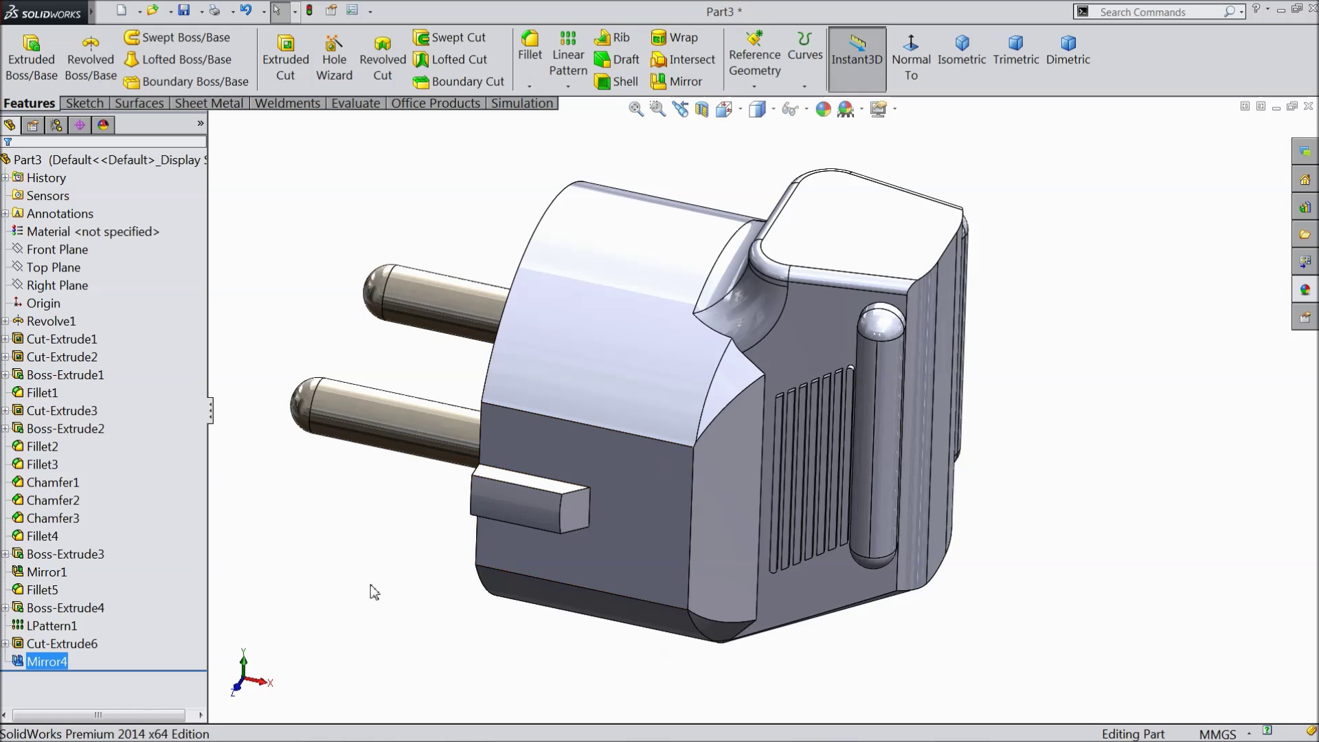
{"action": "scroll", "coordinate": [835, 549], "scroll_direction": "down", "scroll_amount": 5}
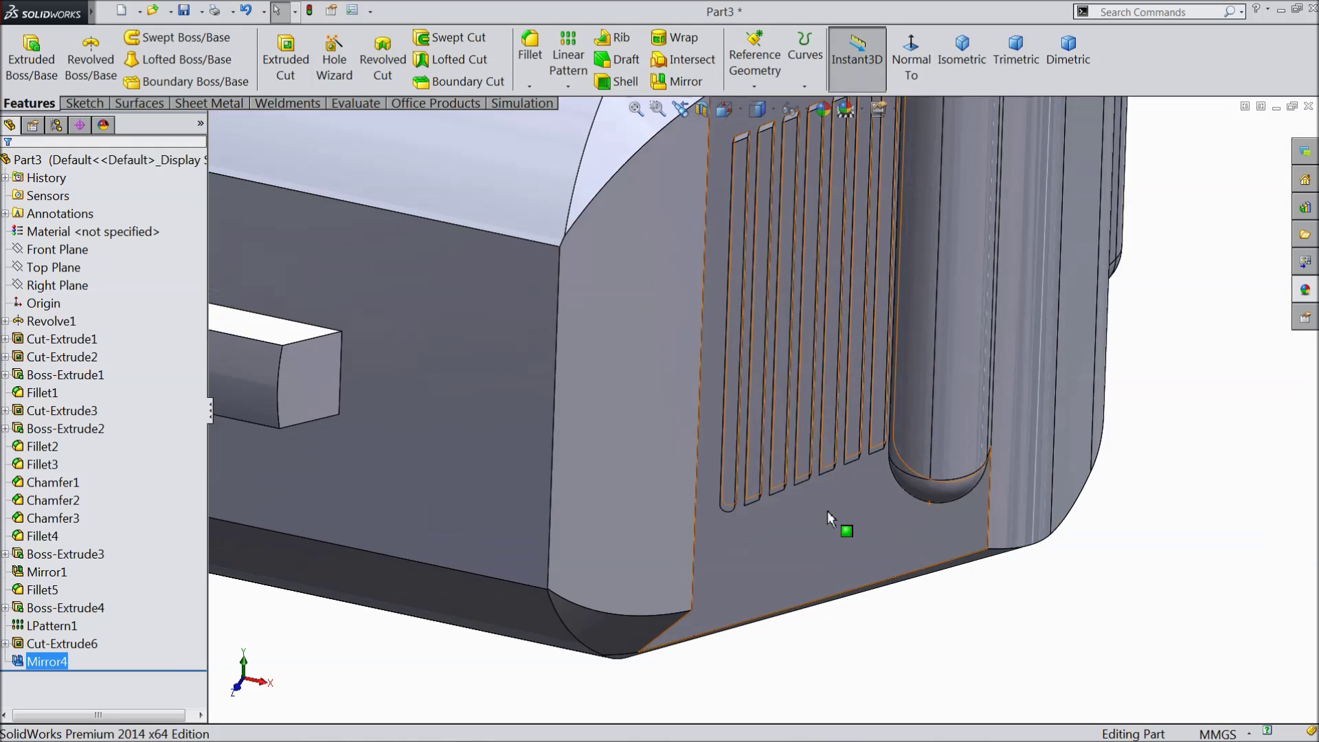
Set up a 0.30 mm constant-size fillet on both corner edges of one trimmed rib's lower end
{"action": "left_click", "coordinate": [530, 54]}
{"action": "scroll", "coordinate": [810, 441], "scroll_direction": "down", "scroll_amount": 2}
{"action": "middle_click_drag", "start_coordinate": [823, 538], "coordinate": [827, 327]}
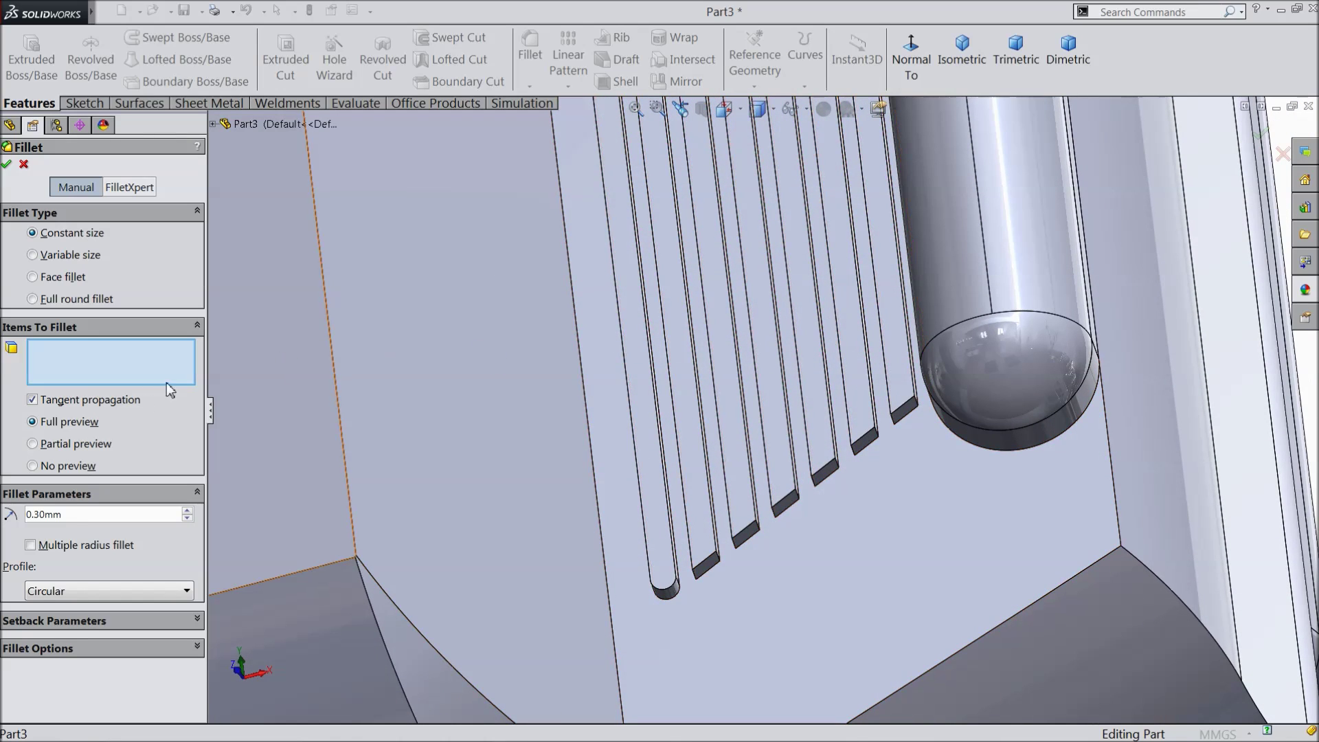
{"action": "scroll", "coordinate": [694, 530], "scroll_direction": "down", "scroll_amount": 2}
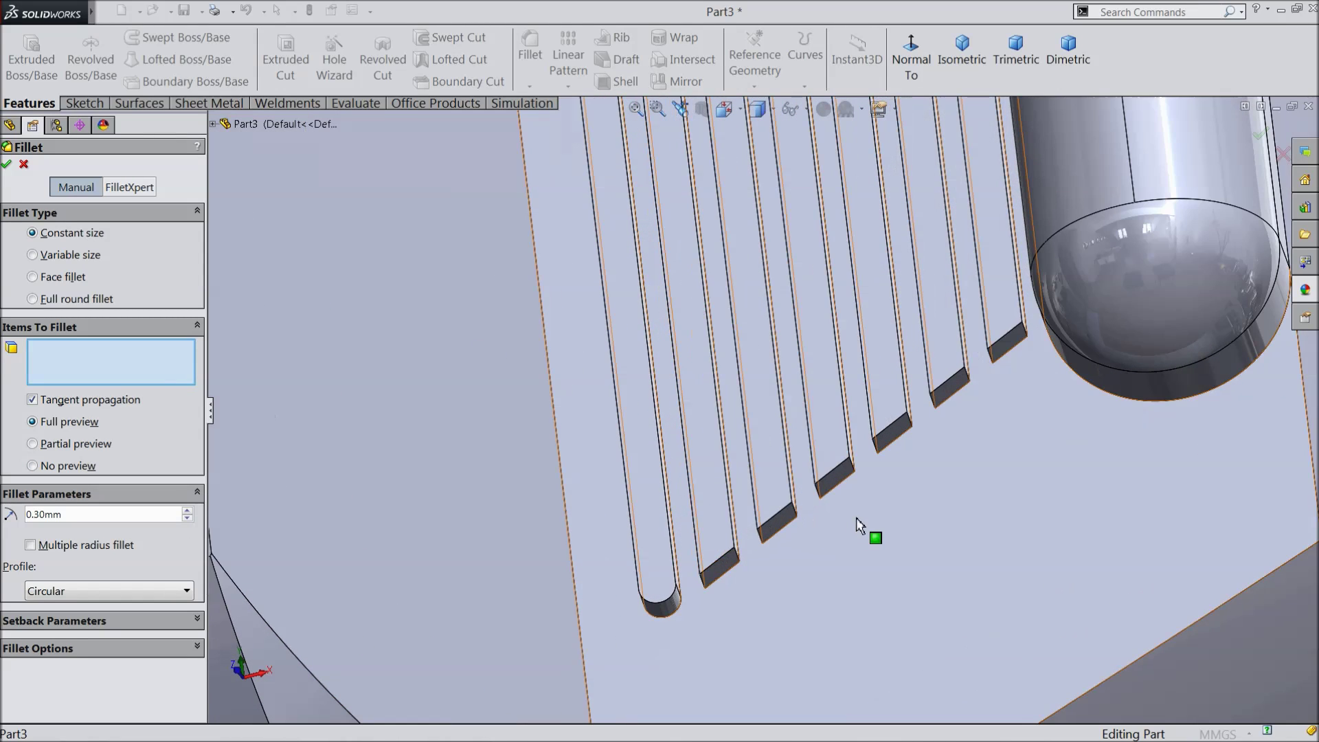
{"action": "scroll", "coordinate": [917, 455], "scroll_direction": "down", "scroll_amount": 3}
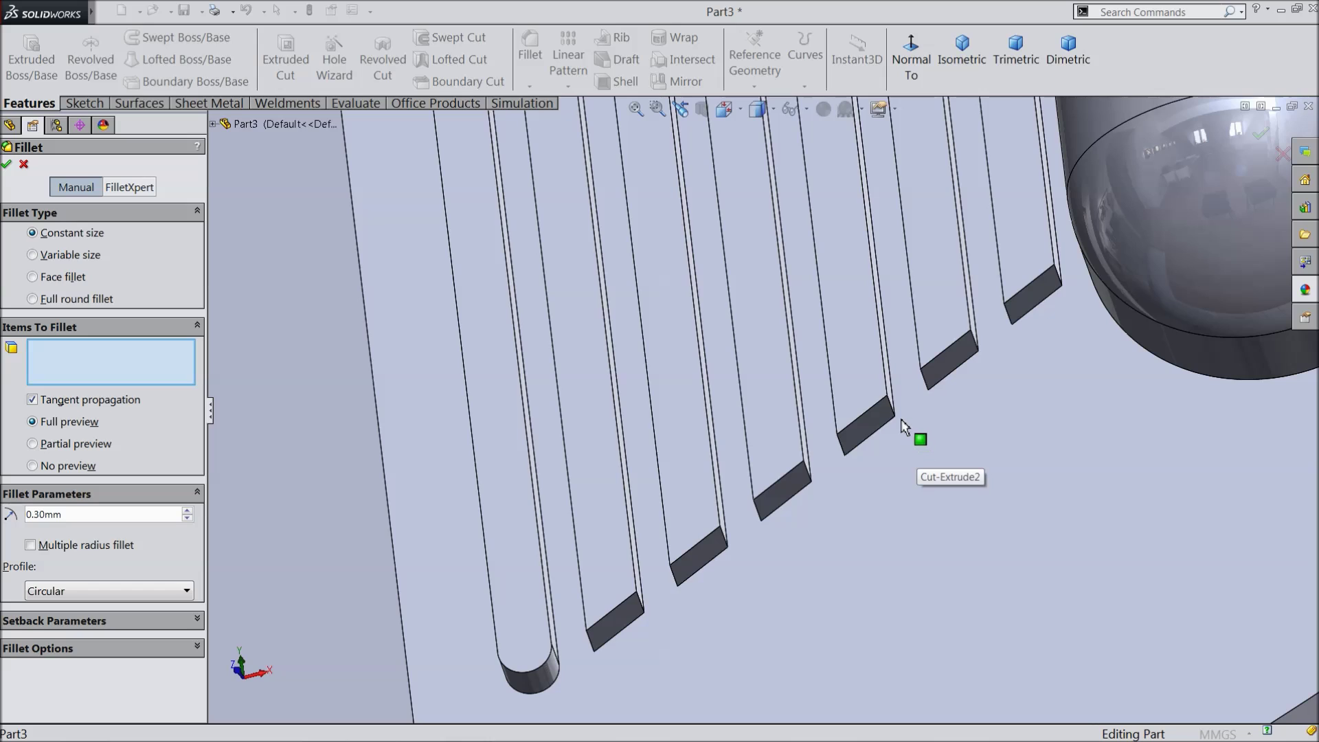
{"action": "left_click", "coordinate": [891, 407]}
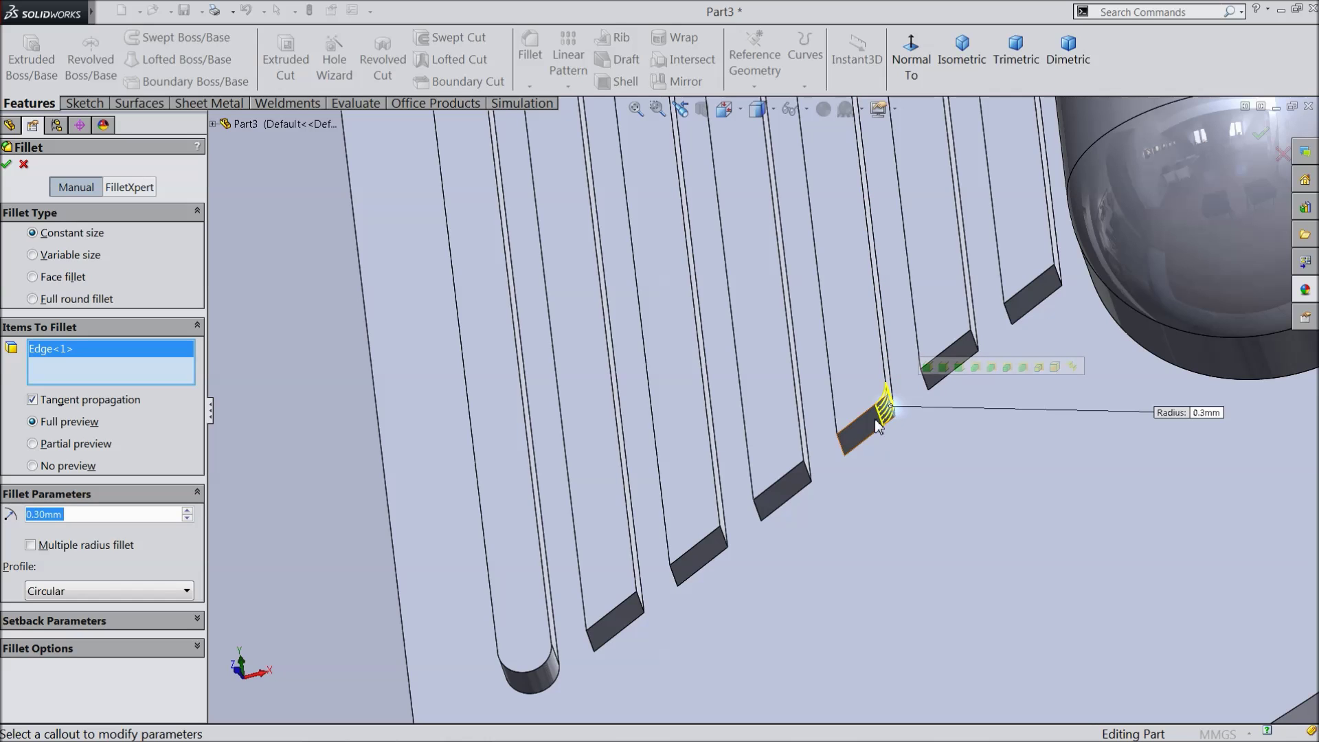
{"action": "left_click", "coordinate": [843, 448]}
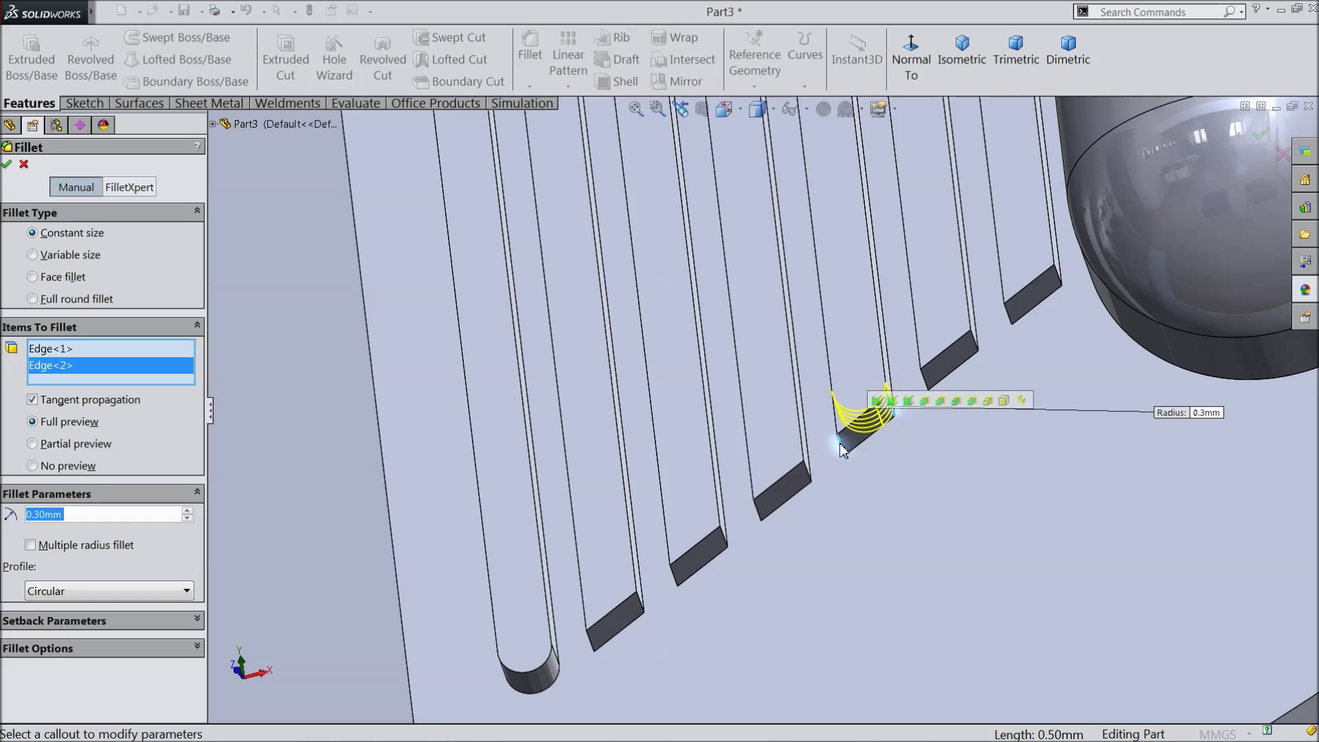
{"action": "left_click", "coordinate": [950, 366]}
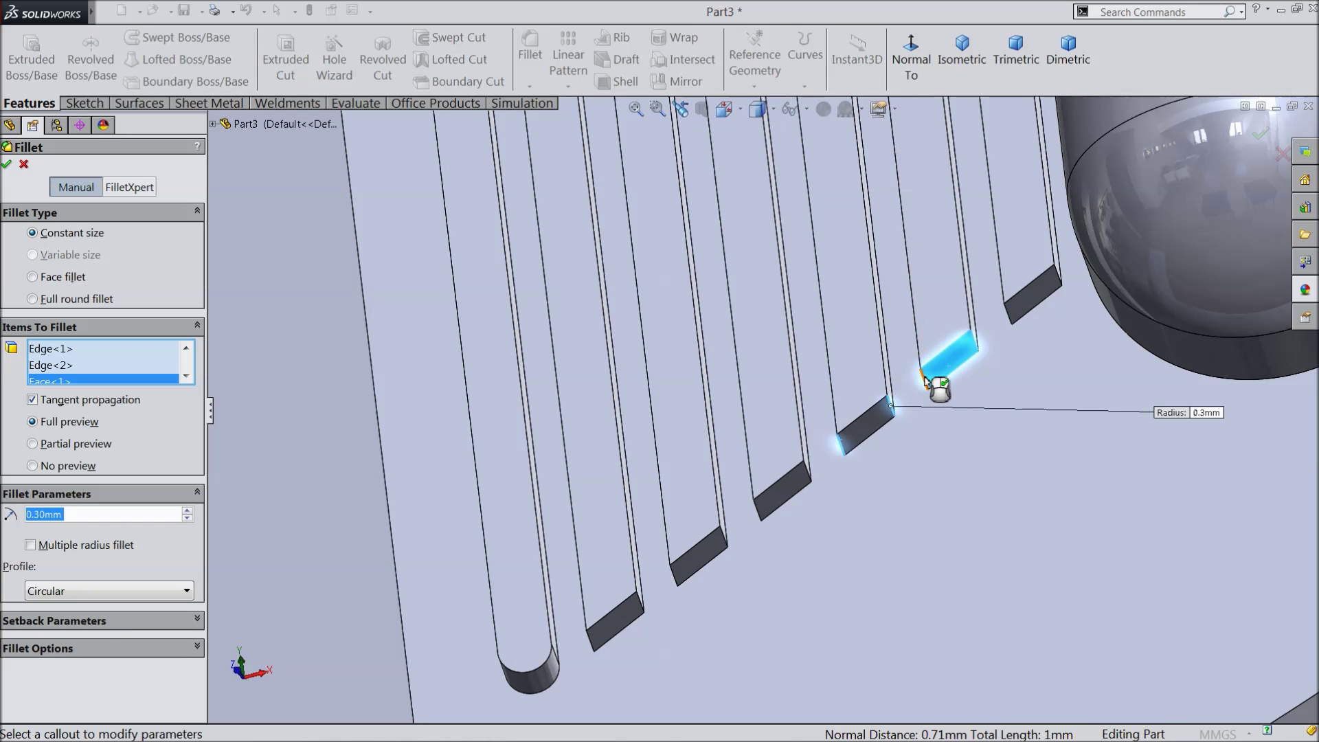
{"action": "right_click", "coordinate": [83, 379]}
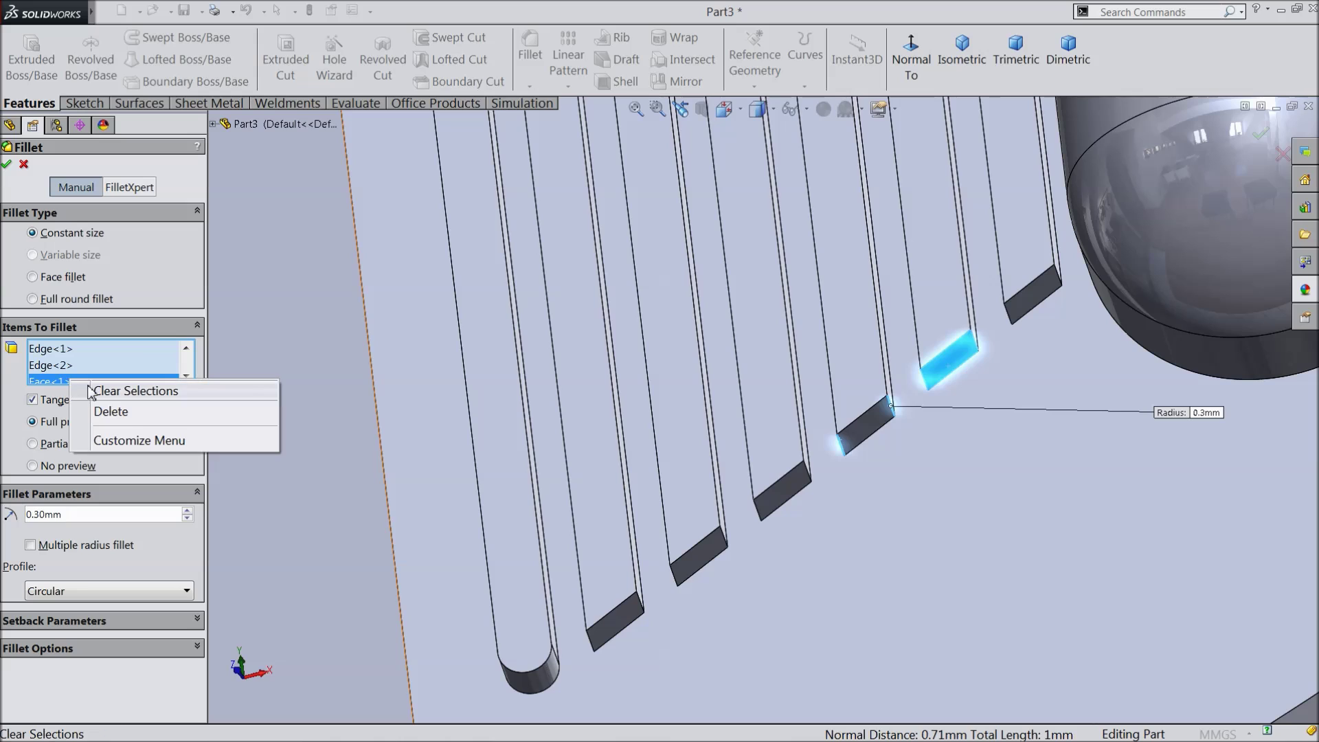
{"action": "left_click", "coordinate": [111, 412]}
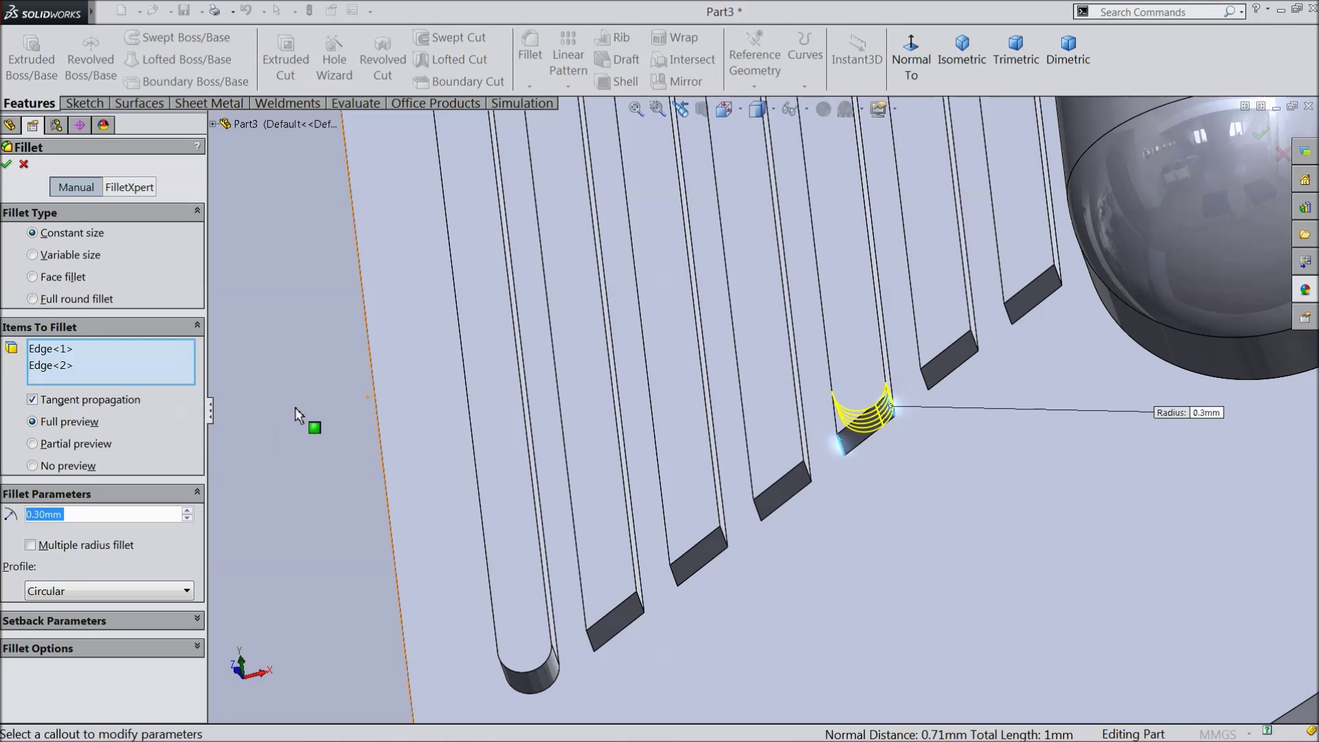
Add the corner edges at both ends of the other trimmed ribs on this side and complete the 0.30 mm fillet
{"action": "left_click", "coordinate": [925, 379]}
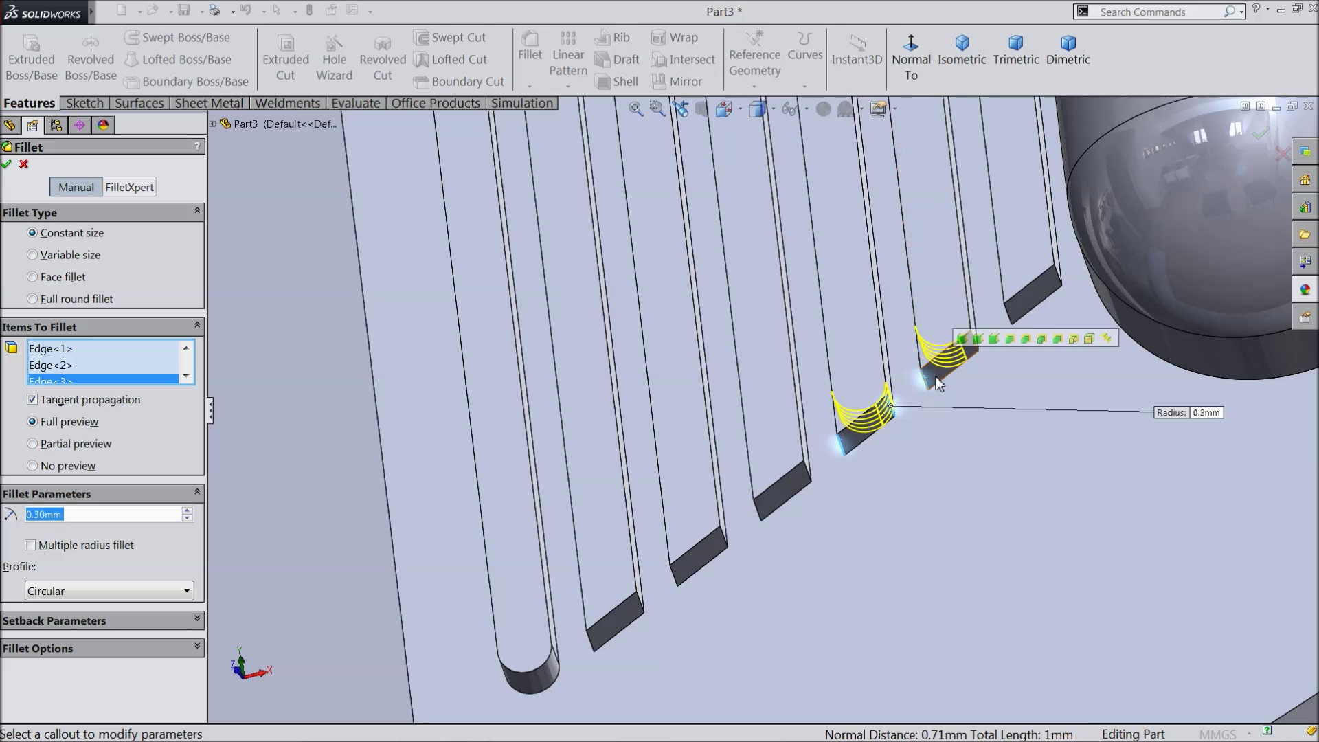
{"action": "left_click", "coordinate": [978, 338]}
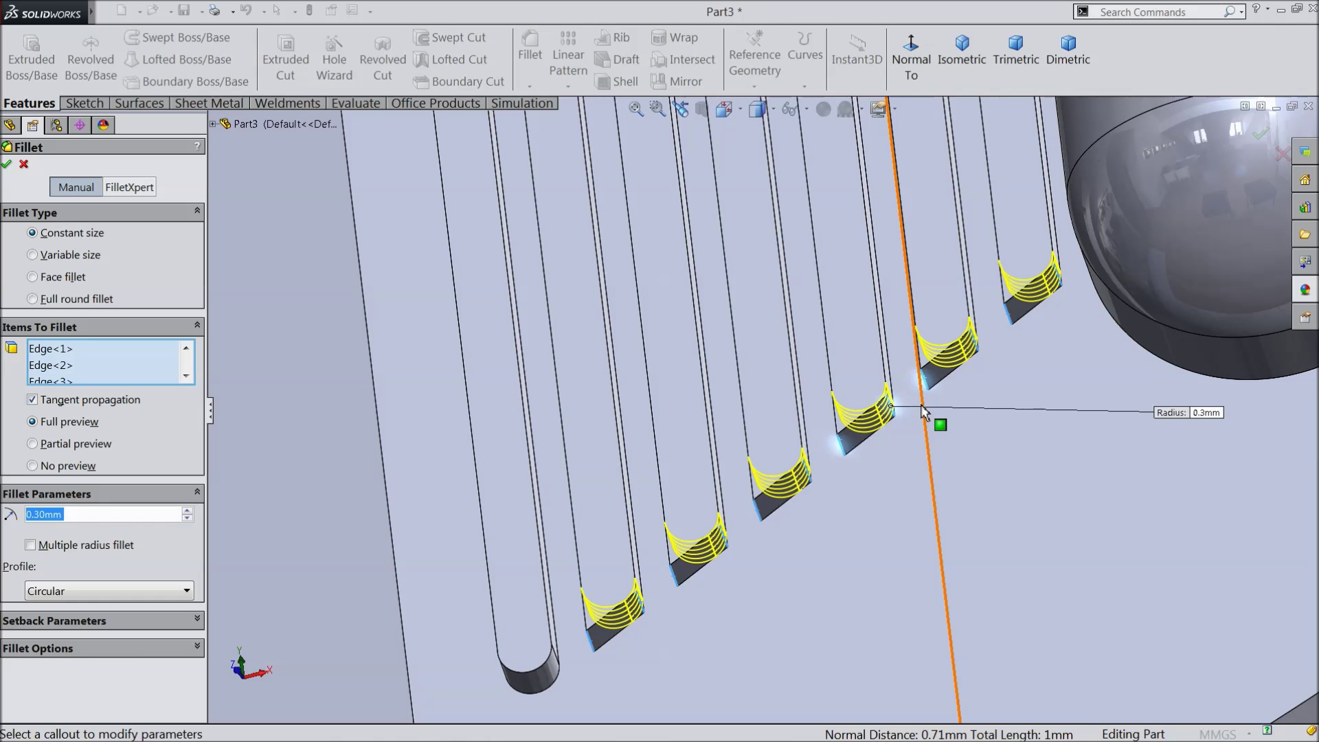
{"action": "scroll", "coordinate": [924, 411], "scroll_direction": "up", "scroll_amount": 6}
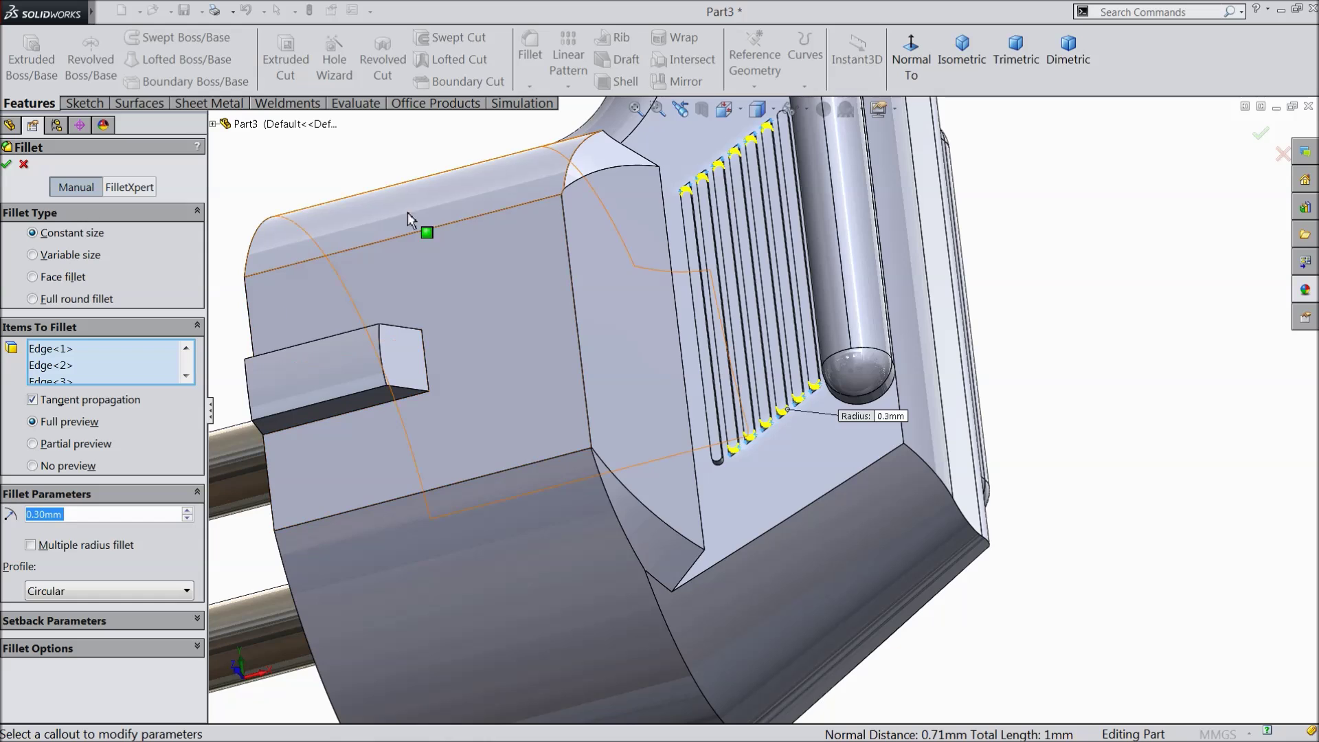
{"action": "scroll", "coordinate": [661, 269], "scroll_direction": "up", "scroll_amount": 3}
{"action": "scroll", "coordinate": [790, 309], "scroll_direction": "down", "scroll_amount": 6}
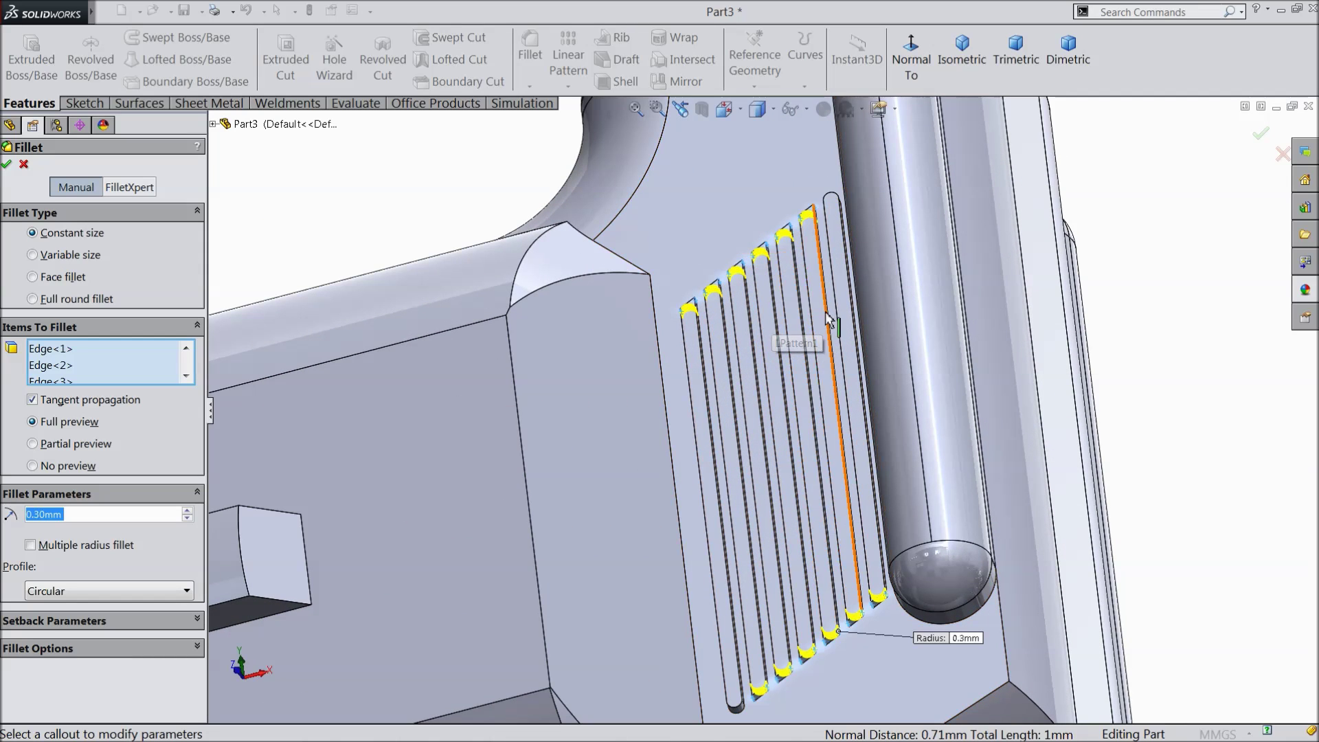
{"action": "left_click", "coordinate": [7, 165]}
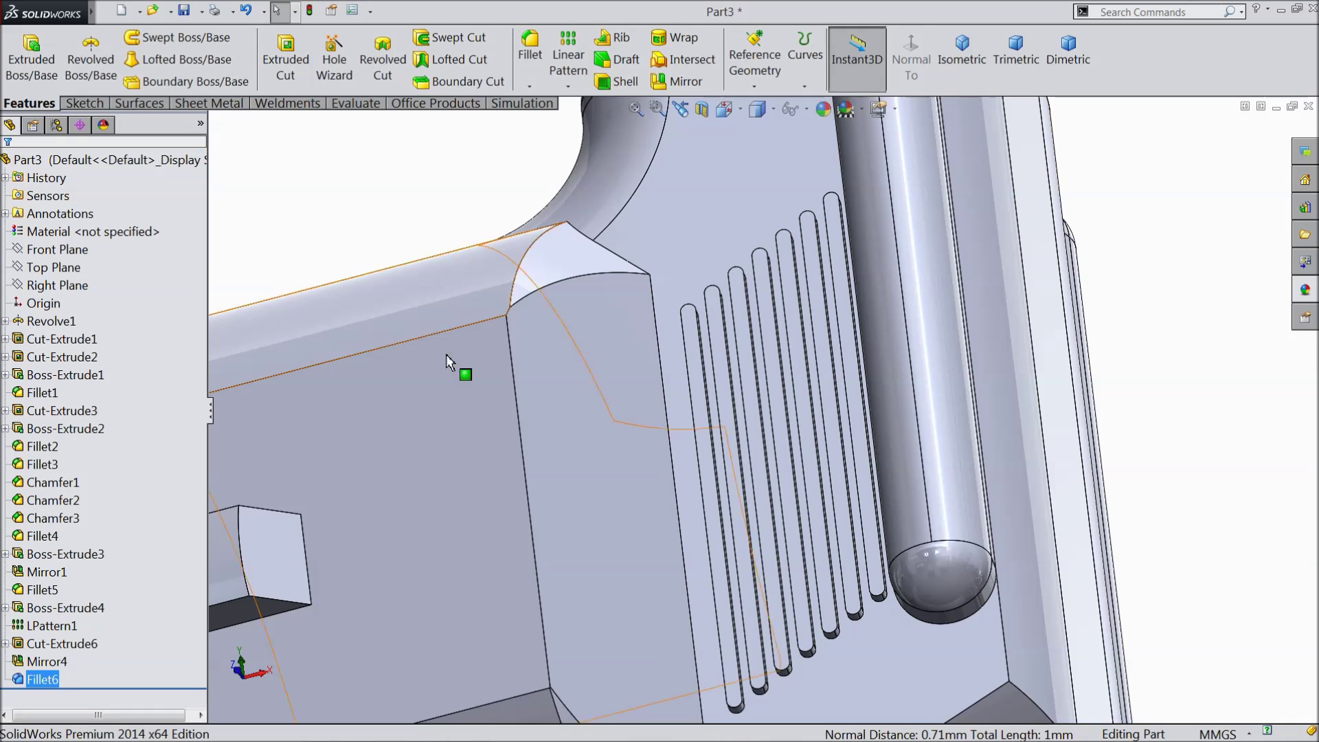
Fillet the corner edges of all trimmed rib ends on the opposite side of the body with a 0.30 mm radius
{"action": "scroll", "coordinate": [661, 454], "scroll_direction": "up", "scroll_amount": 5}
{"action": "middle_click_drag", "start_coordinate": [661, 455], "coordinate": [592, 247]}
{"action": "scroll", "coordinate": [783, 349], "scroll_direction": "down", "scroll_amount": 5}
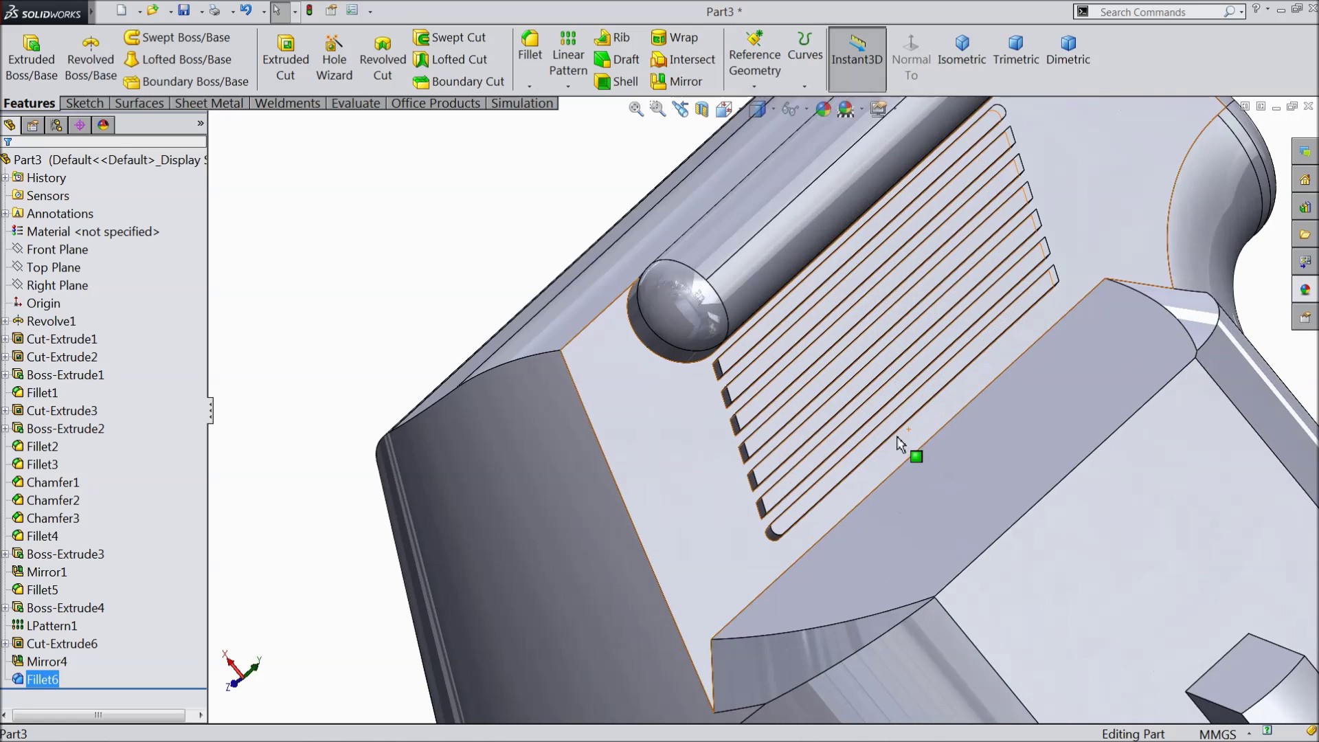
{"action": "left_click", "coordinate": [532, 69]}
{"action": "scroll", "coordinate": [707, 522], "scroll_direction": "down", "scroll_amount": 3}
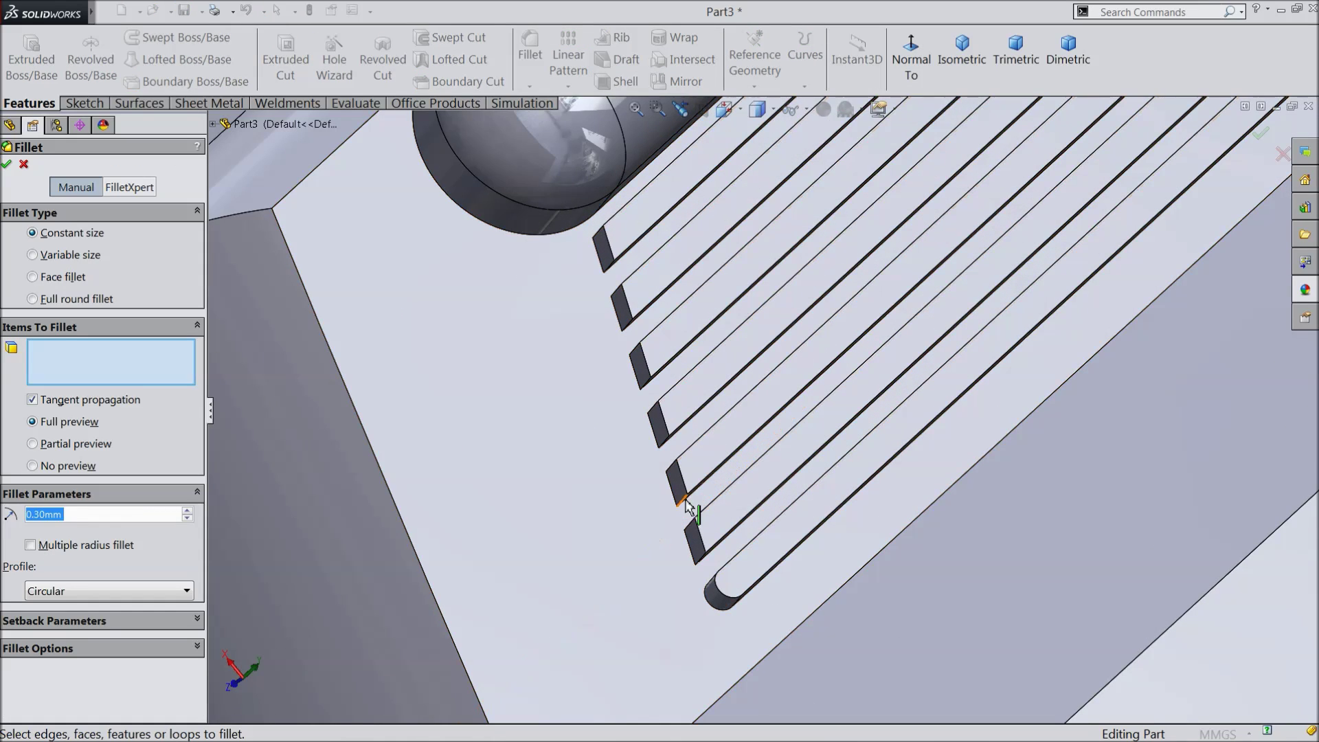
{"action": "left_click", "coordinate": [684, 501]}
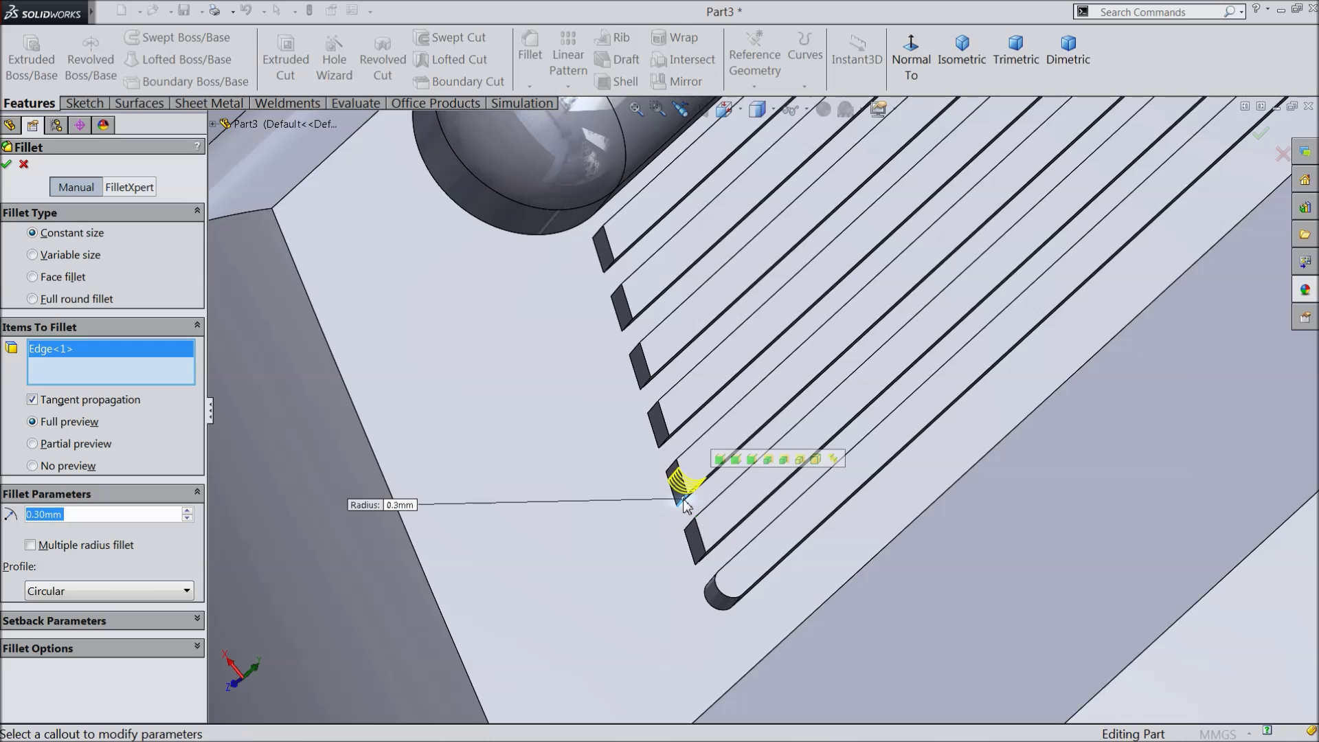
{"action": "left_click", "coordinate": [736, 460]}
{"action": "middle_click_drag", "start_coordinate": [762, 441], "coordinate": [924, 303]}
{"action": "scroll", "coordinate": [924, 303], "scroll_direction": "down", "scroll_amount": 3}
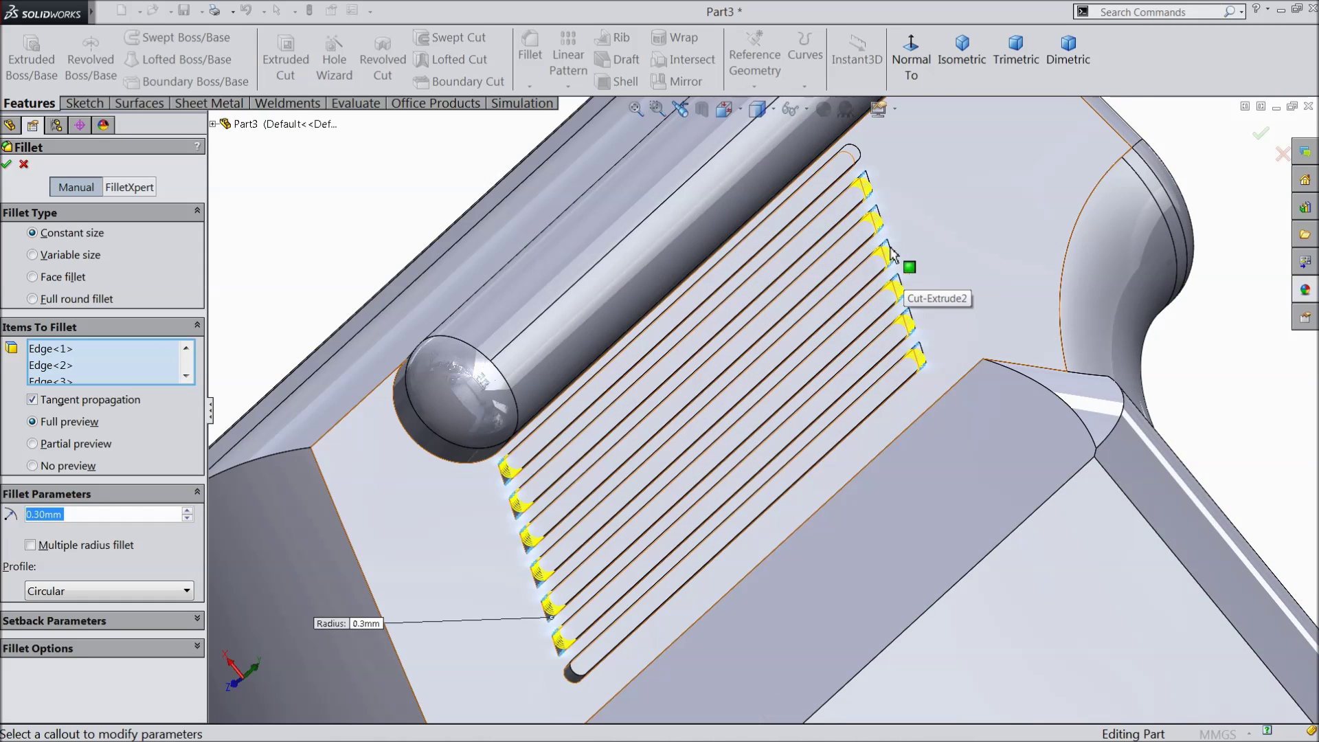
{"action": "left_click", "coordinate": [8, 165]}
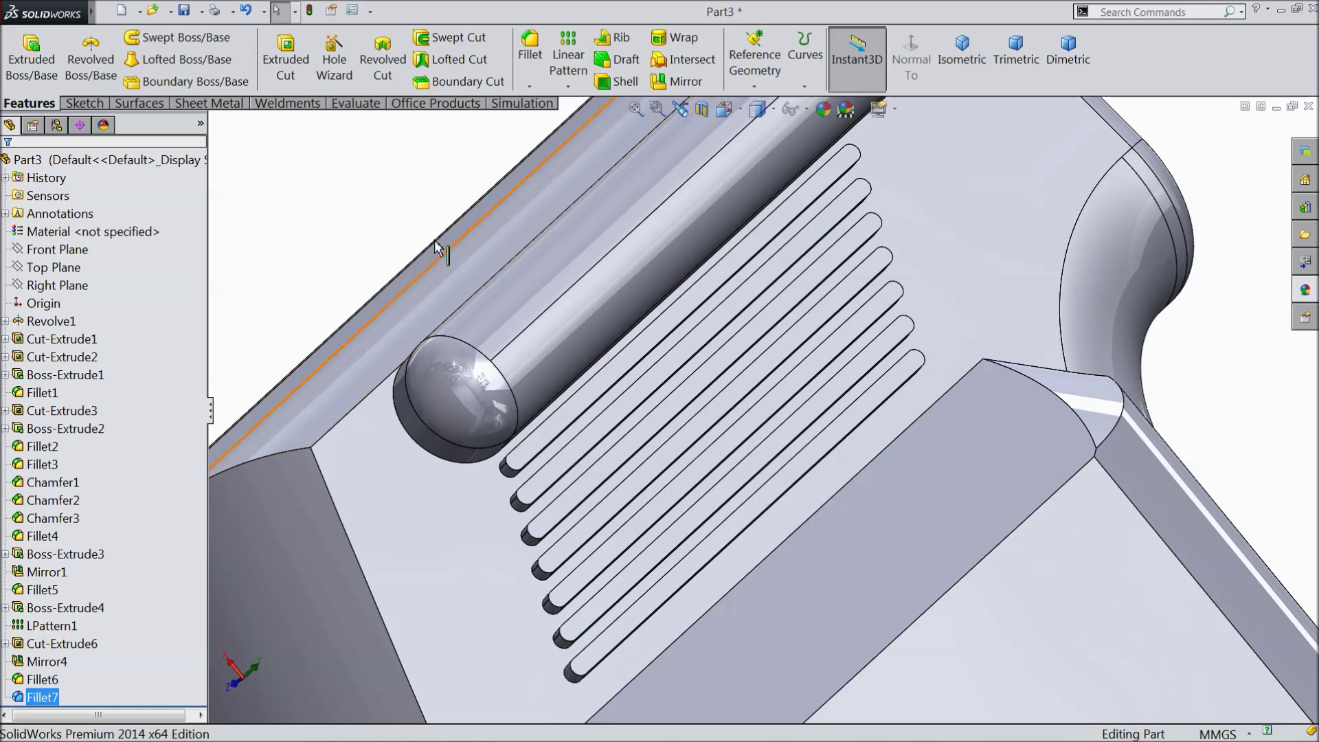
Round the top edges of all seven ribs on this side with a 0.30 mm constant-size fillet
{"action": "left_click", "coordinate": [526, 67]}
{"action": "scroll", "coordinate": [694, 588], "scroll_direction": "down", "scroll_amount": 2}
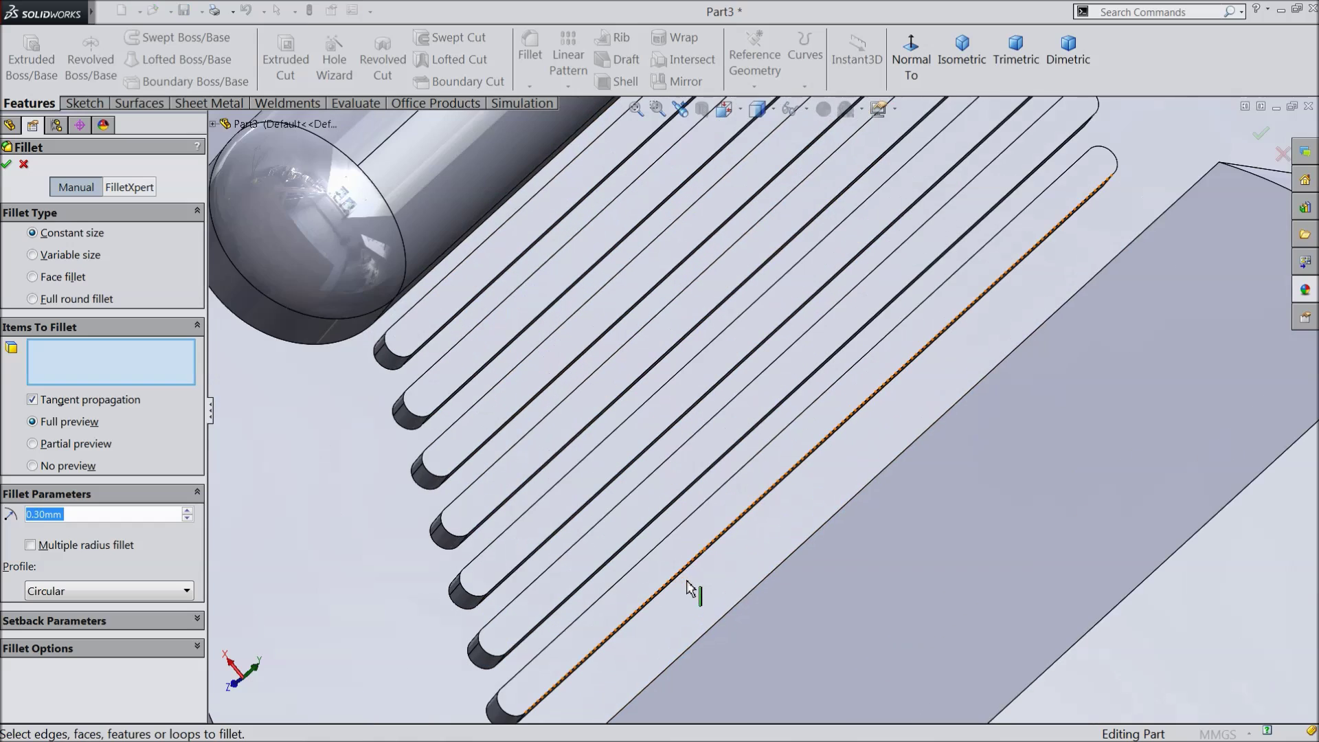
{"action": "scroll", "coordinate": [568, 684], "scroll_direction": "down", "scroll_amount": 3}
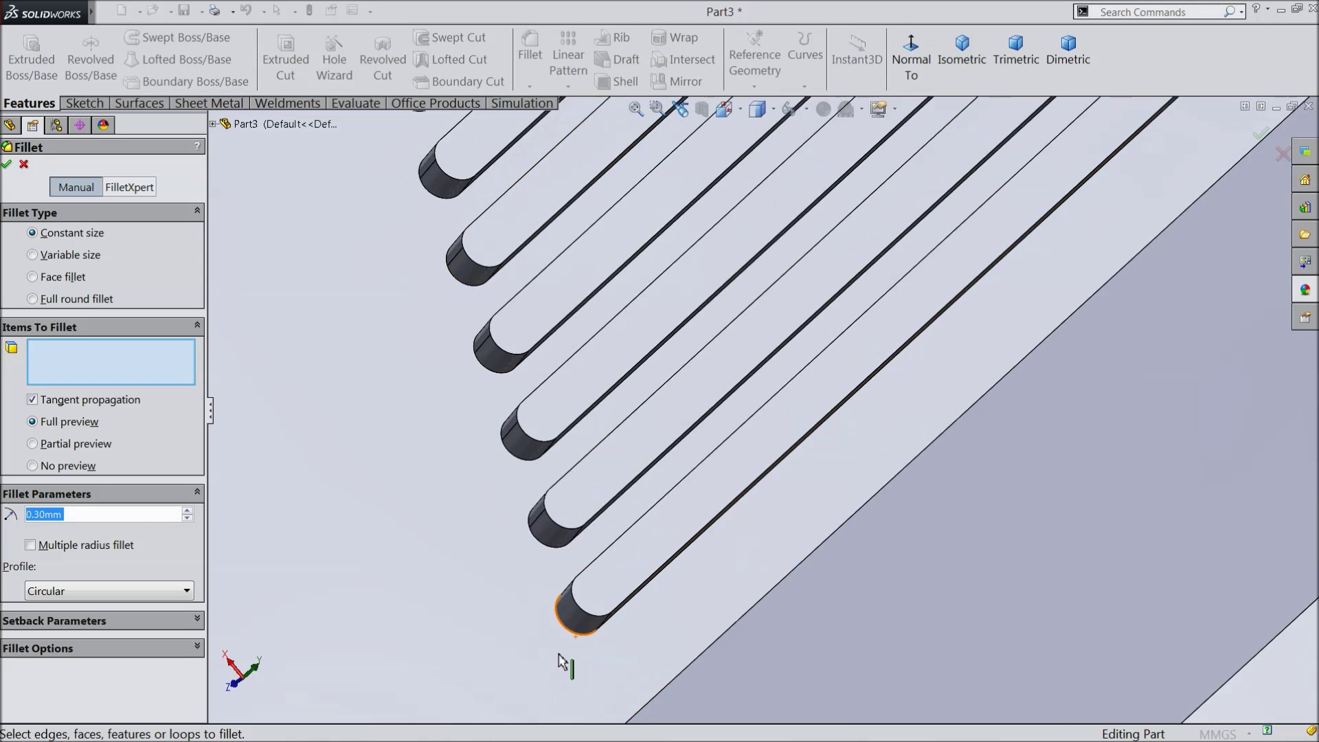
{"action": "left_click", "coordinate": [596, 622]}
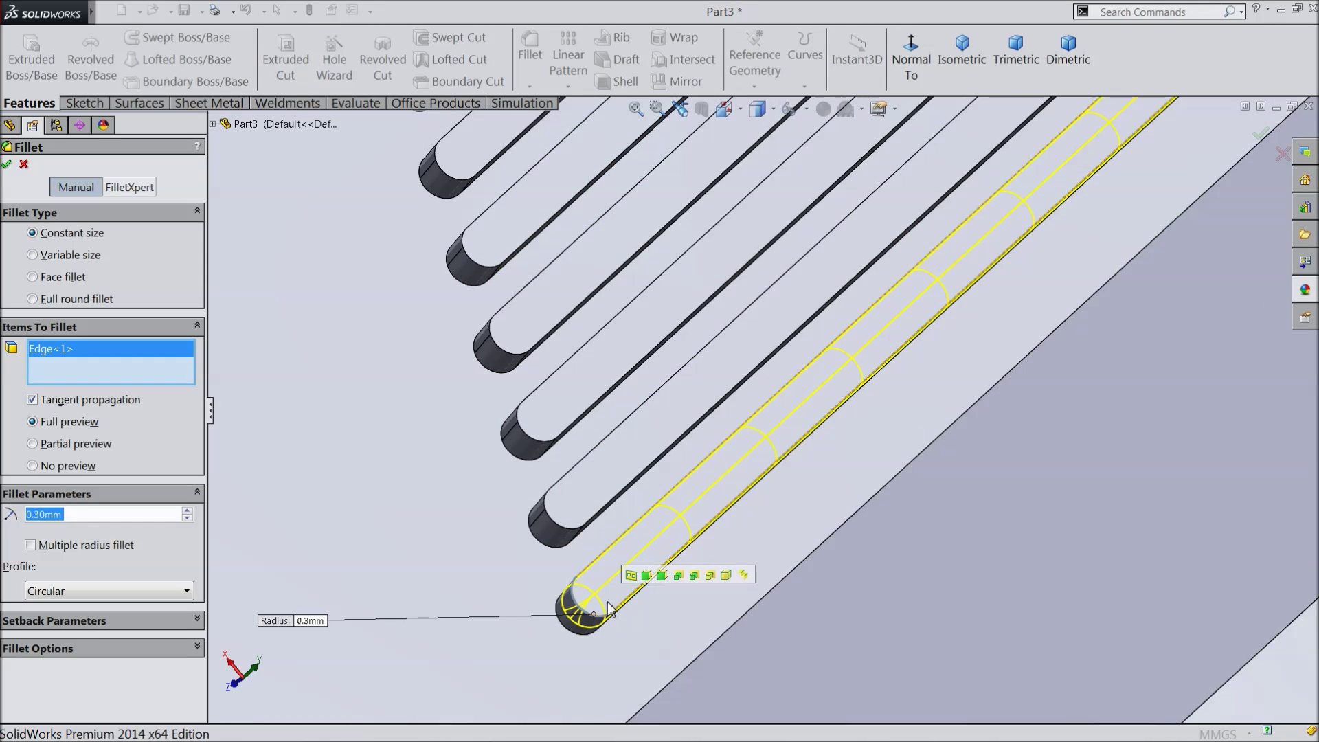
{"action": "left_click", "coordinate": [680, 576]}
{"action": "middle_click_drag", "start_coordinate": [684, 577], "coordinate": [783, 323]}
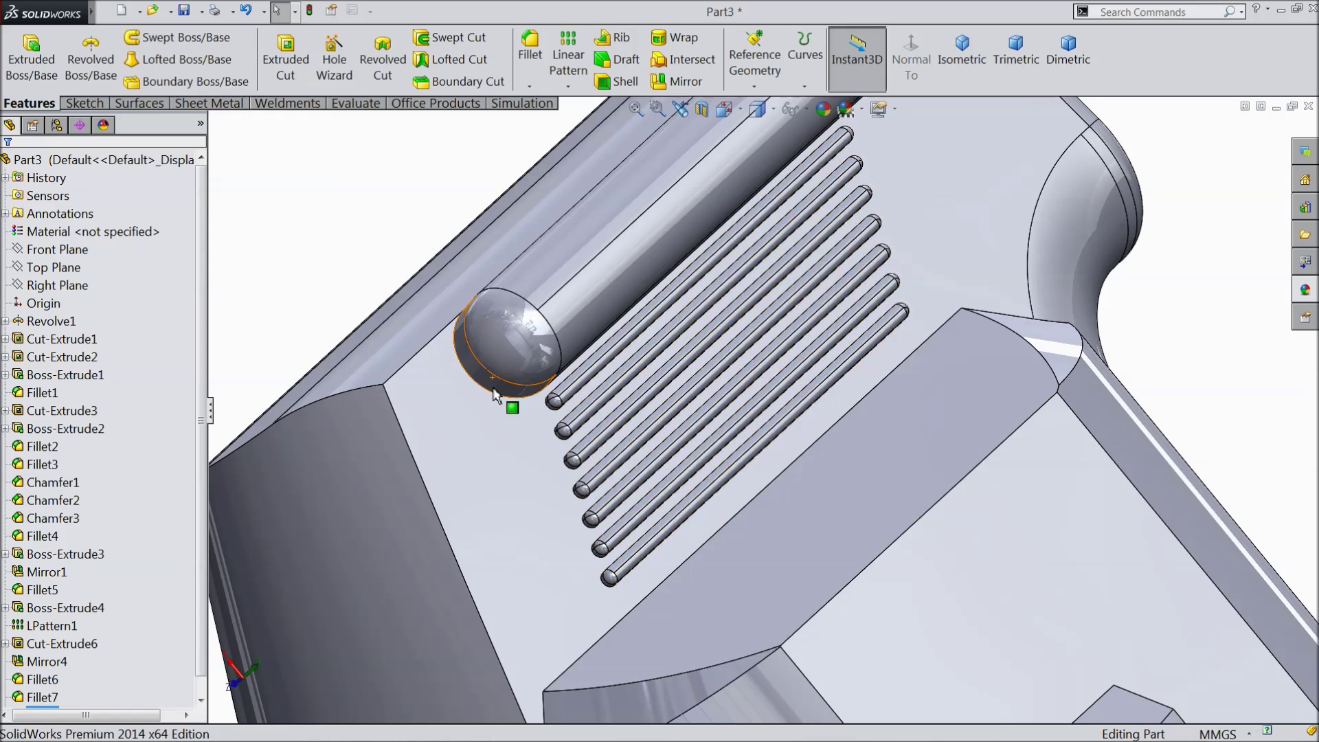
Set up a 0.30 mm fillet on the other side's rib top edges, extending the selection from the outermost rib to its matching ribs
{"action": "scroll", "coordinate": [502, 405], "scroll_direction": "up", "scroll_amount": 5}
{"action": "middle_click_drag", "start_coordinate": [530, 448], "coordinate": [827, 412]}
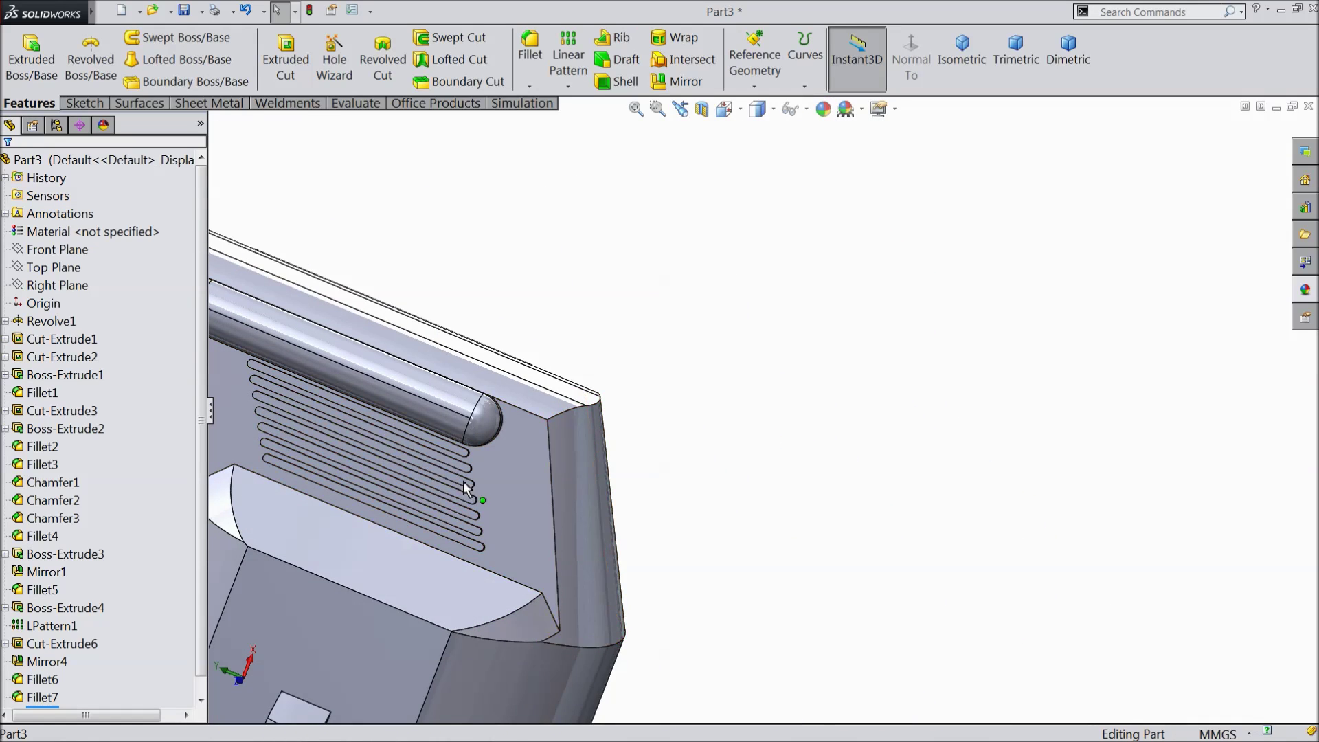
{"action": "scroll", "coordinate": [436, 481], "scroll_direction": "down", "scroll_amount": 5}
{"action": "left_click", "coordinate": [529, 54]}
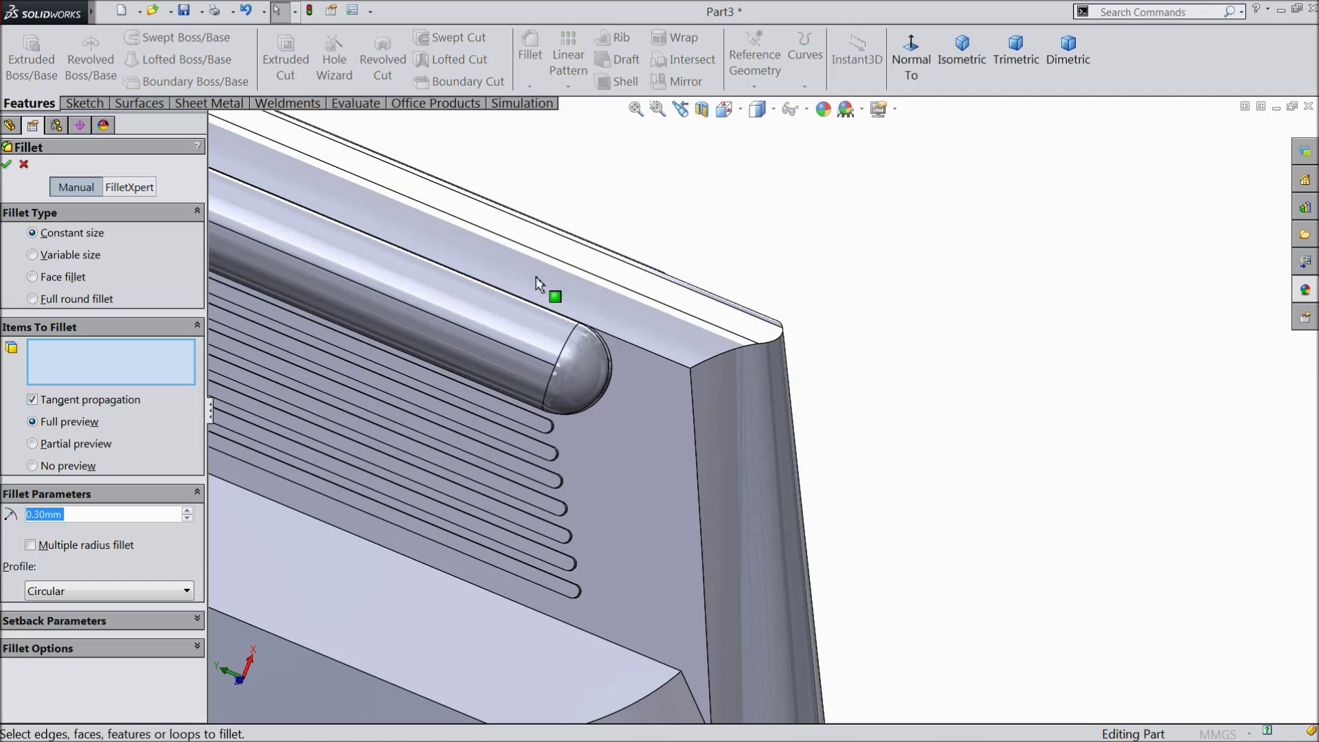
{"action": "scroll", "coordinate": [450, 524], "scroll_direction": "down", "scroll_amount": 5}
{"action": "scroll", "coordinate": [713, 614], "scroll_direction": "up", "scroll_amount": 3}
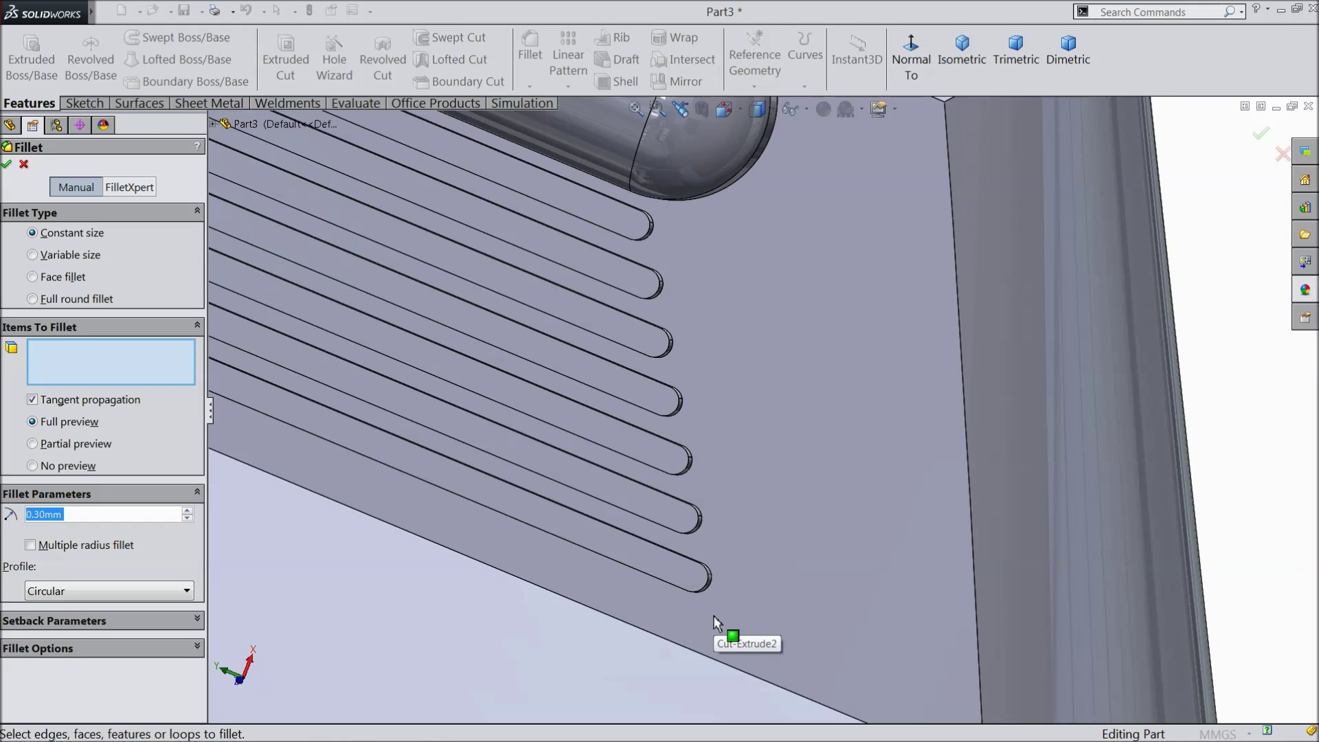
{"action": "scroll", "coordinate": [717, 598], "scroll_direction": "down", "scroll_amount": 3}
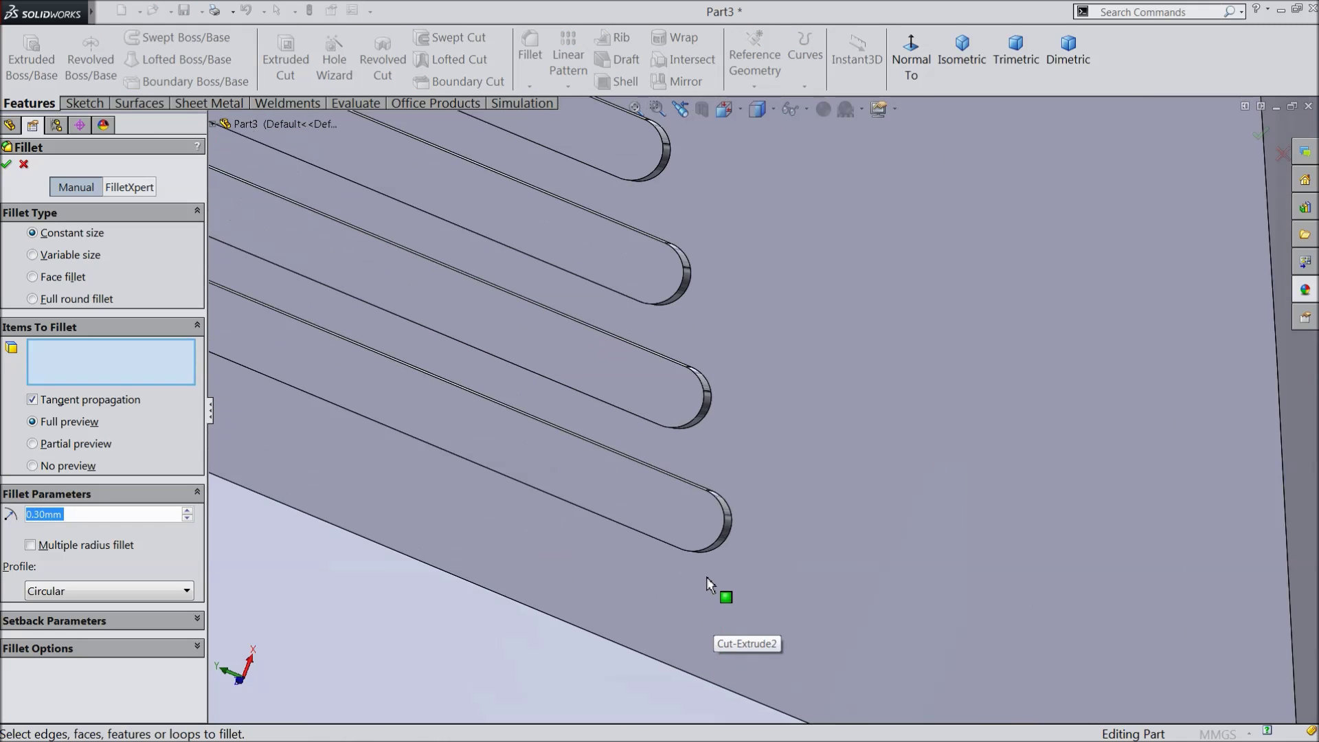
{"action": "left_click", "coordinate": [724, 522]}
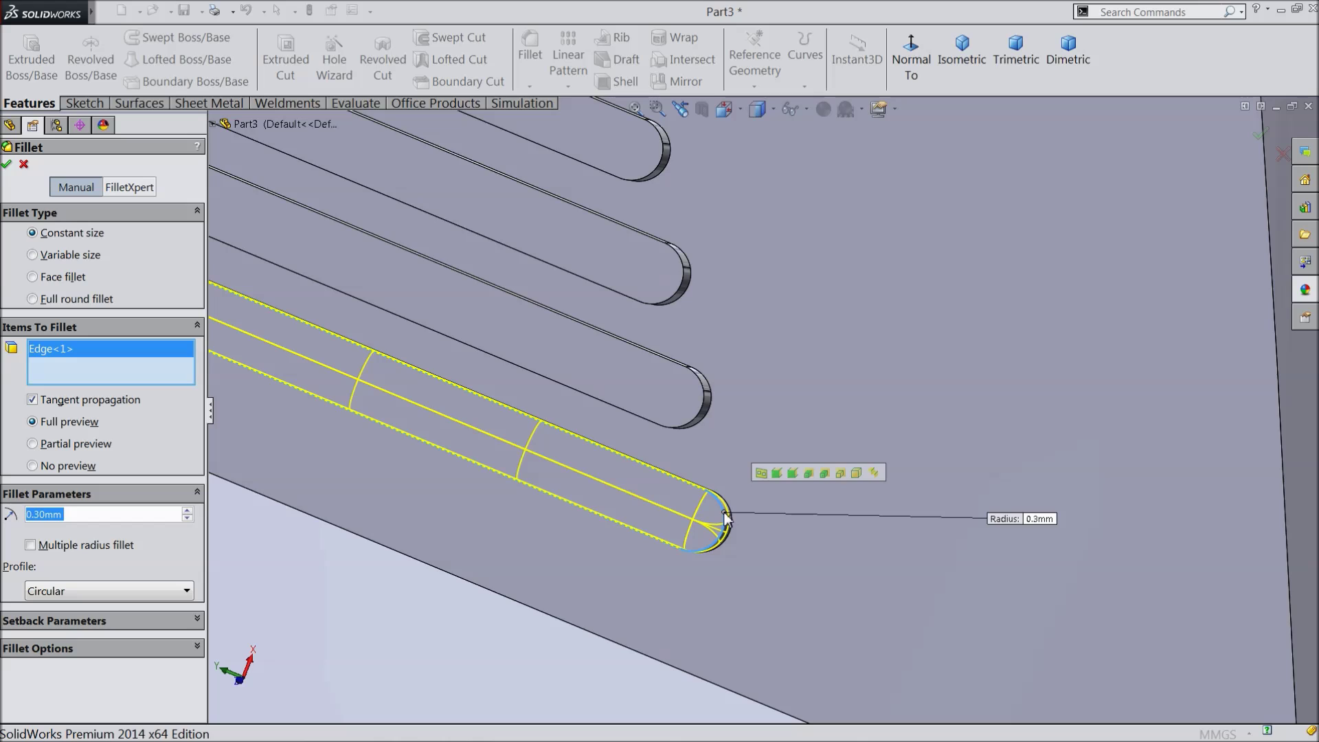
{"action": "left_click", "coordinate": [809, 474]}
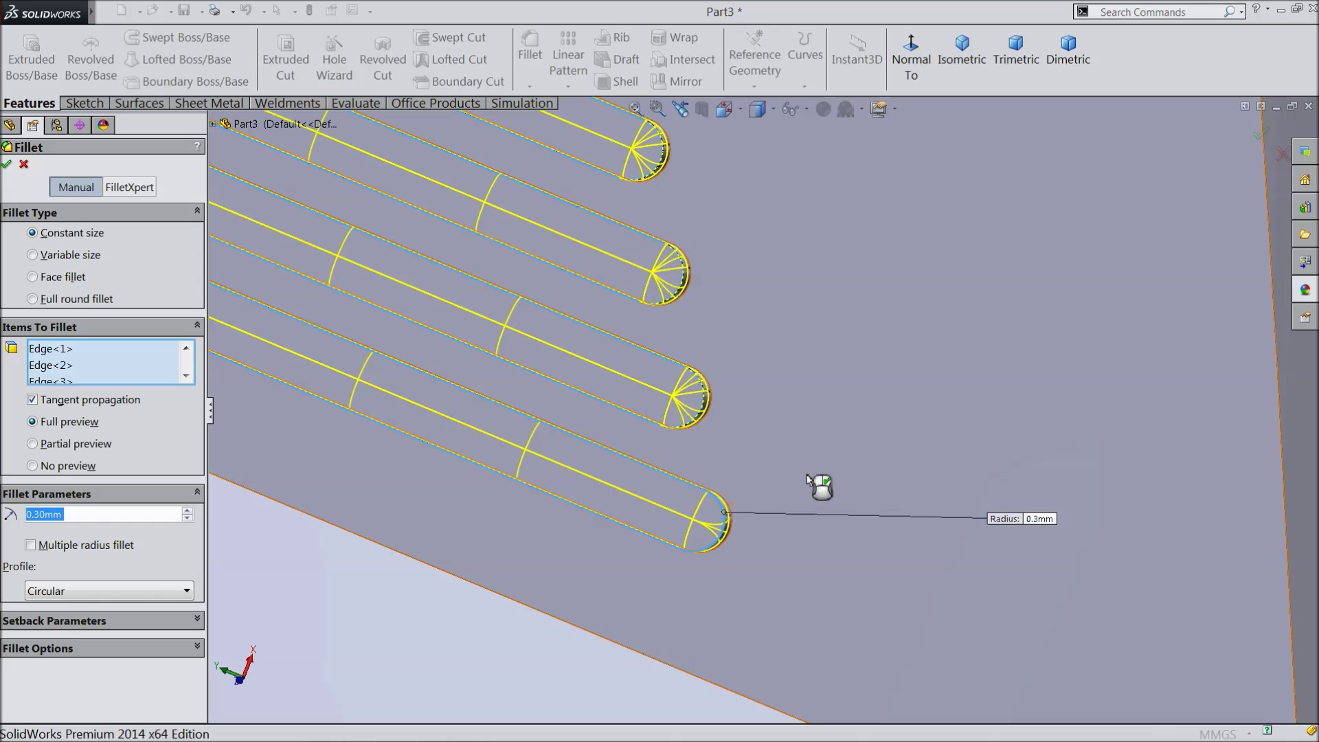
Add the top edge of the rib beside the round grip bar to the selection and complete the 0.30 mm fillet
{"action": "scroll", "coordinate": [670, 458], "scroll_direction": "up", "scroll_amount": 5}
{"action": "scroll", "coordinate": [624, 382], "scroll_direction": "down", "scroll_amount": 2}
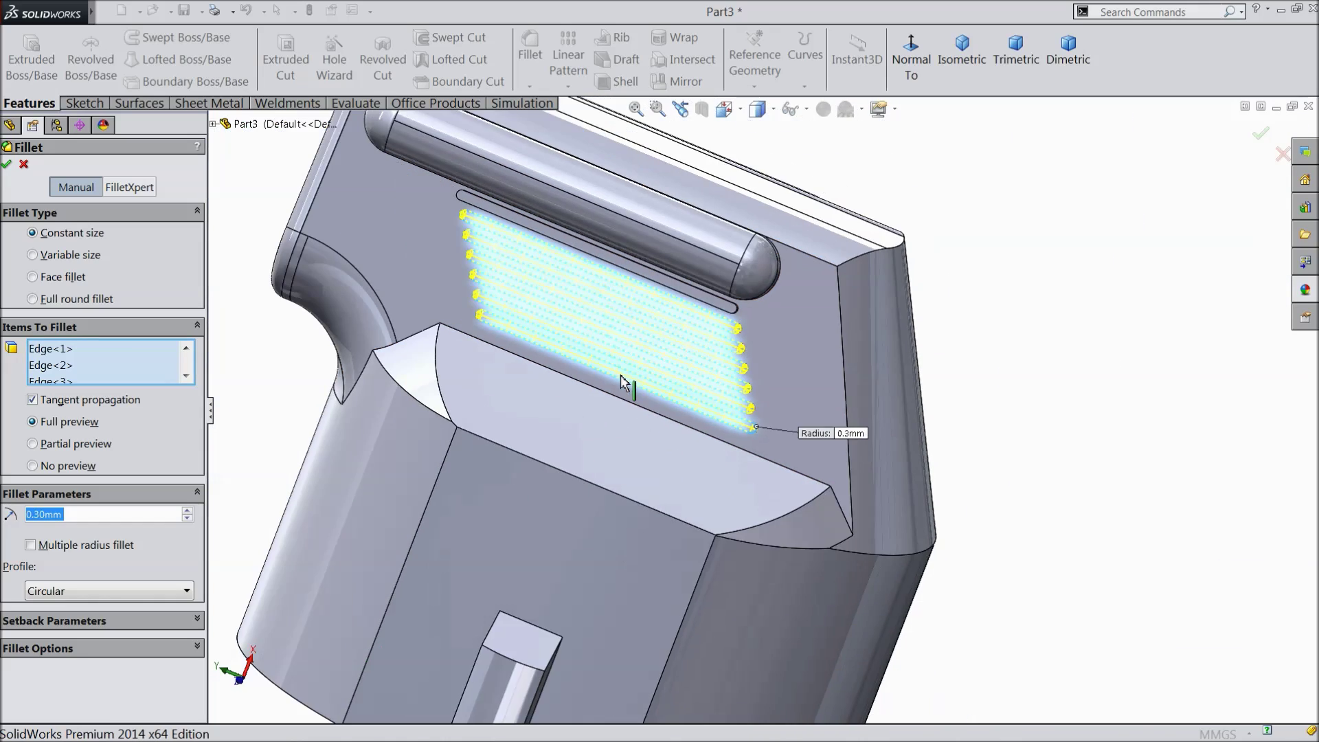
{"action": "scroll", "coordinate": [607, 289], "scroll_direction": "down", "scroll_amount": 2}
{"action": "scroll", "coordinate": [828, 337], "scroll_direction": "down", "scroll_amount": 5}
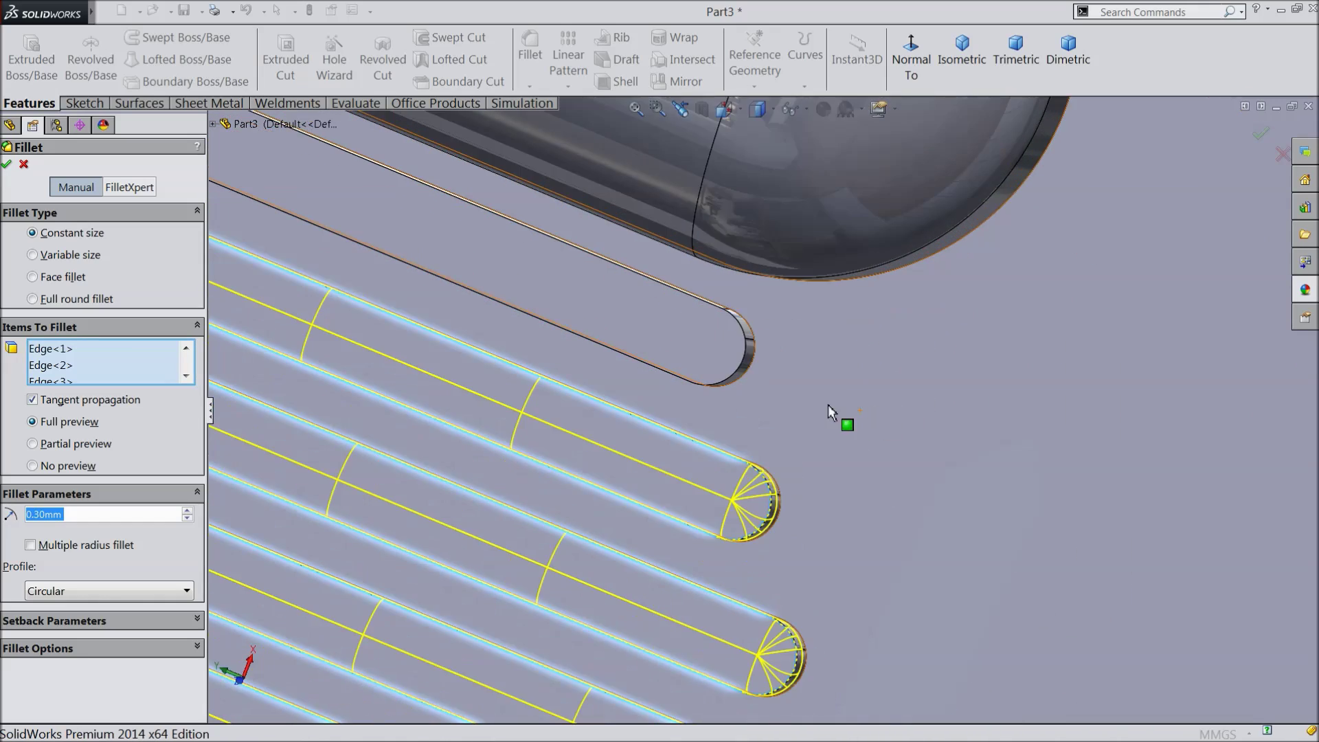
{"action": "left_click", "coordinate": [735, 368]}
{"action": "scroll", "coordinate": [734, 384], "scroll_direction": "up", "scroll_amount": 10}
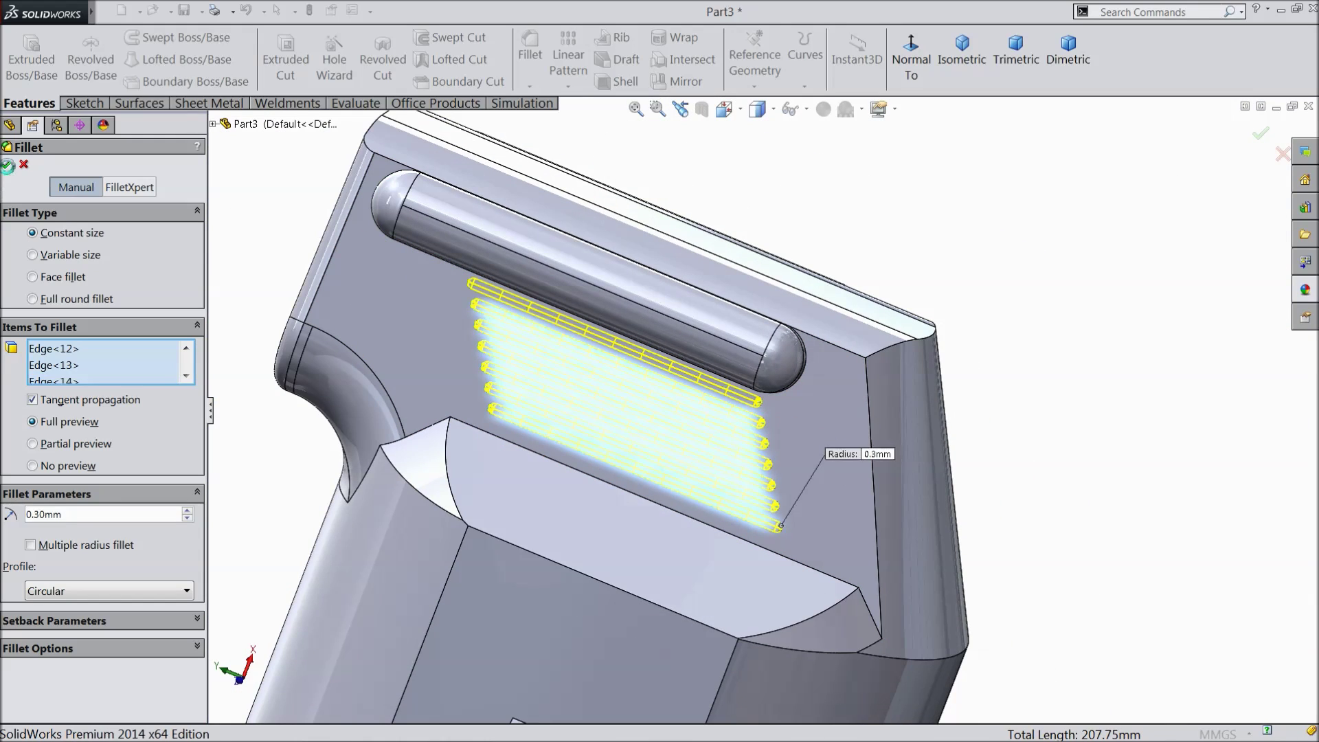
{"action": "left_click", "coordinate": [8, 165]}
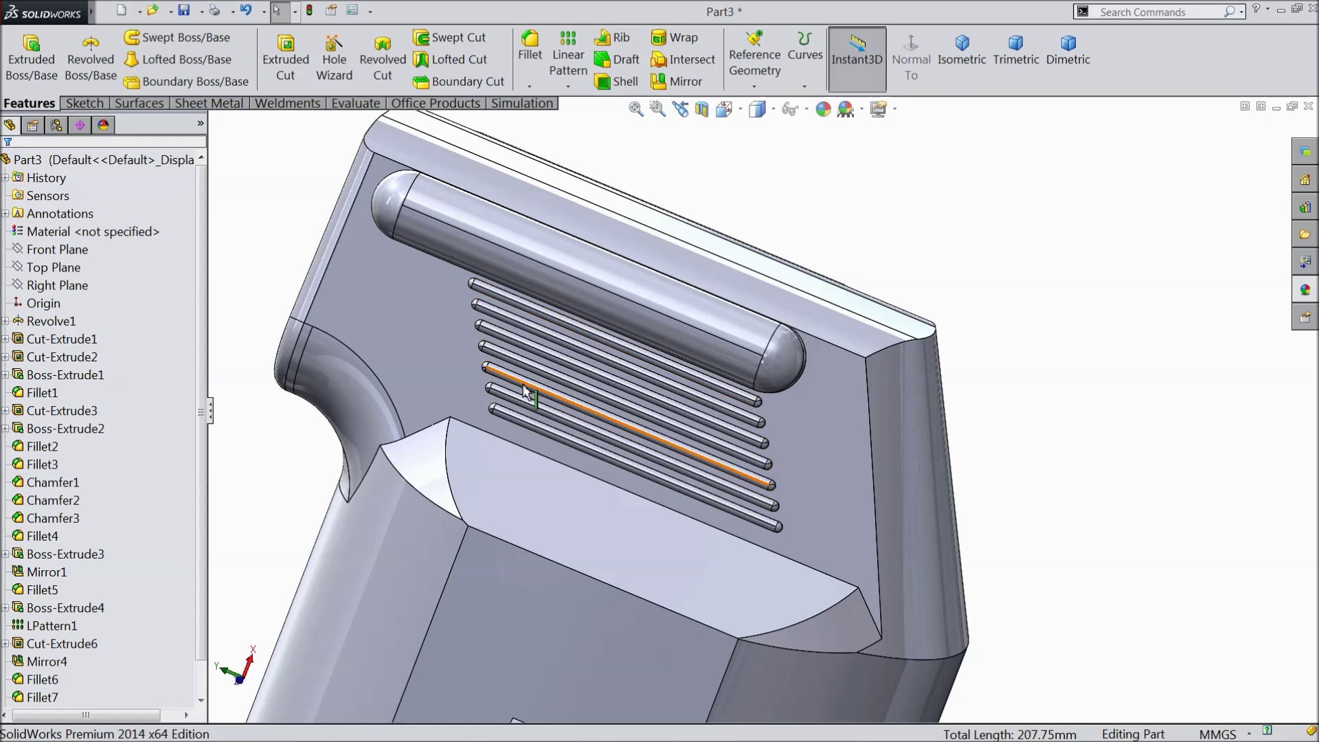
Start a new sketch on the body's flat end face and view it straight on
{"action": "scroll", "coordinate": [573, 362], "scroll_direction": "up", "scroll_amount": 4}
{"action": "middle_click_drag", "start_coordinate": [574, 362], "coordinate": [571, 309]}
{"action": "left_click", "coordinate": [545, 271]}
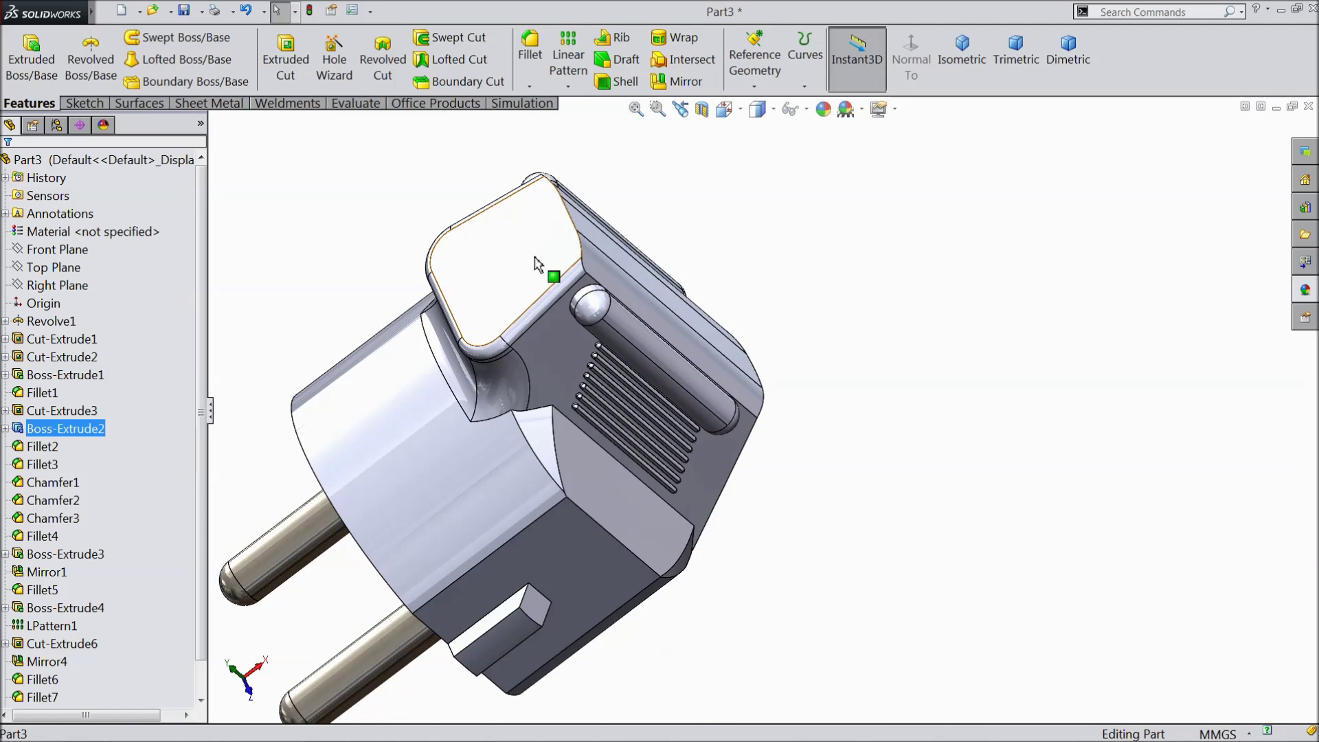
{"action": "left_click", "coordinate": [587, 213]}
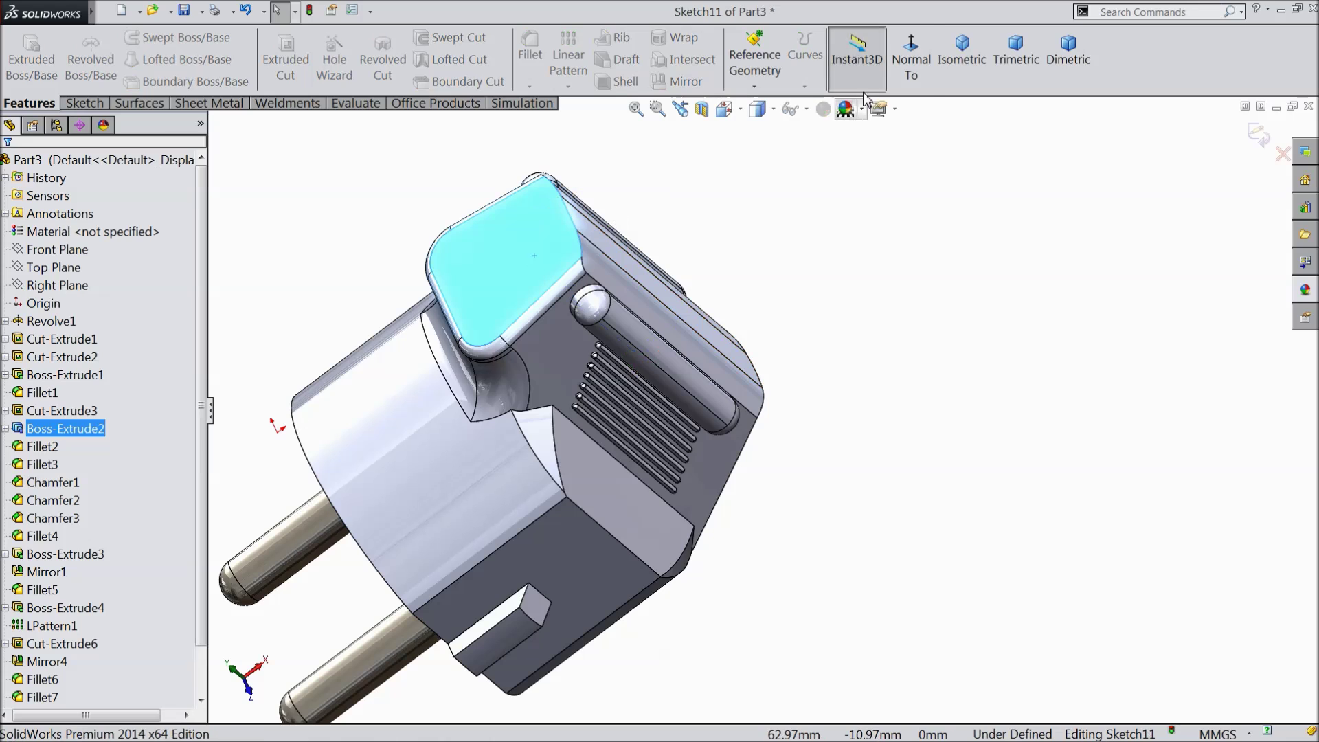
{"action": "left_click", "coordinate": [911, 59]}
Draw a horizontal construction centerline across the end face, joining the midpoints of its two opposite straight edges
{"action": "left_click", "coordinate": [85, 103]}
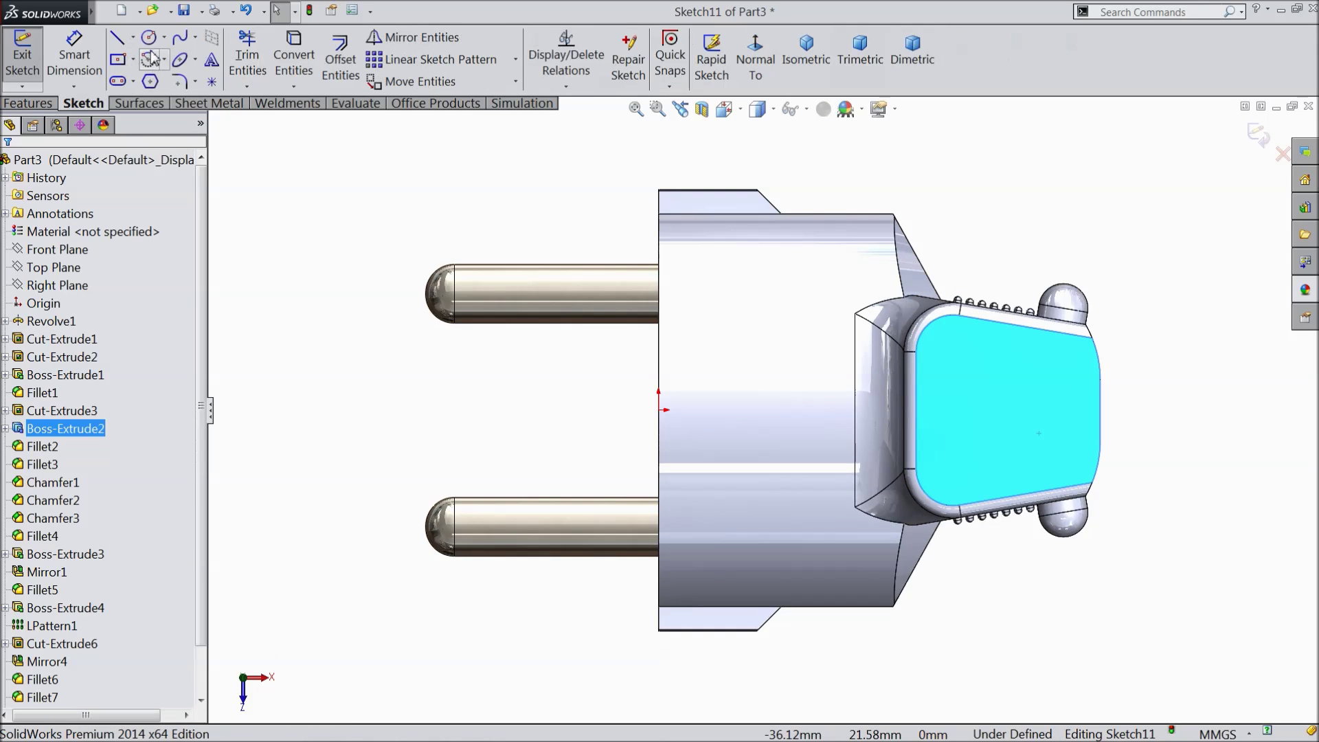
{"action": "left_click", "coordinate": [133, 38]}
{"action": "left_click", "coordinate": [145, 76]}
{"action": "scroll", "coordinate": [1050, 455], "scroll_direction": "down", "scroll_amount": 5}
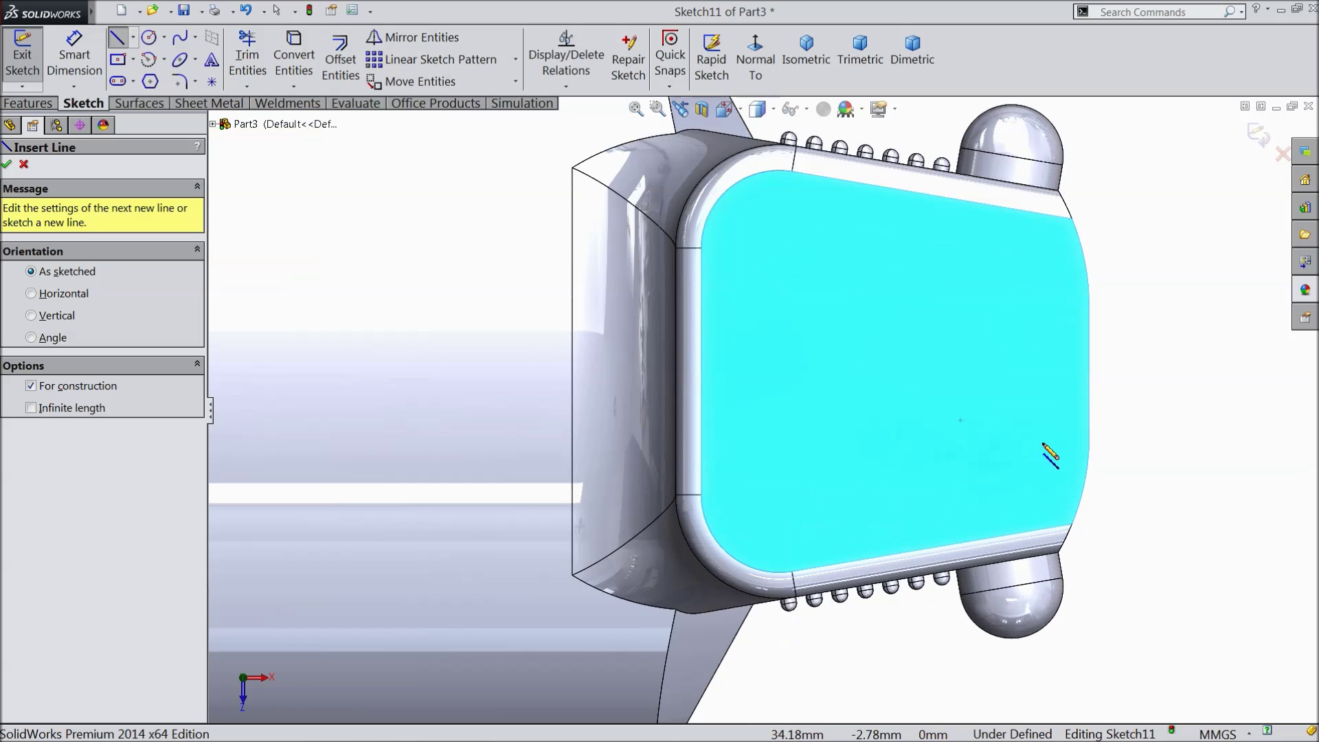
{"action": "left_click", "coordinate": [1089, 370]}
{"action": "left_click", "coordinate": [701, 371]}
{"action": "right_click", "coordinate": [739, 124]}
{"action": "left_click", "coordinate": [763, 136]}
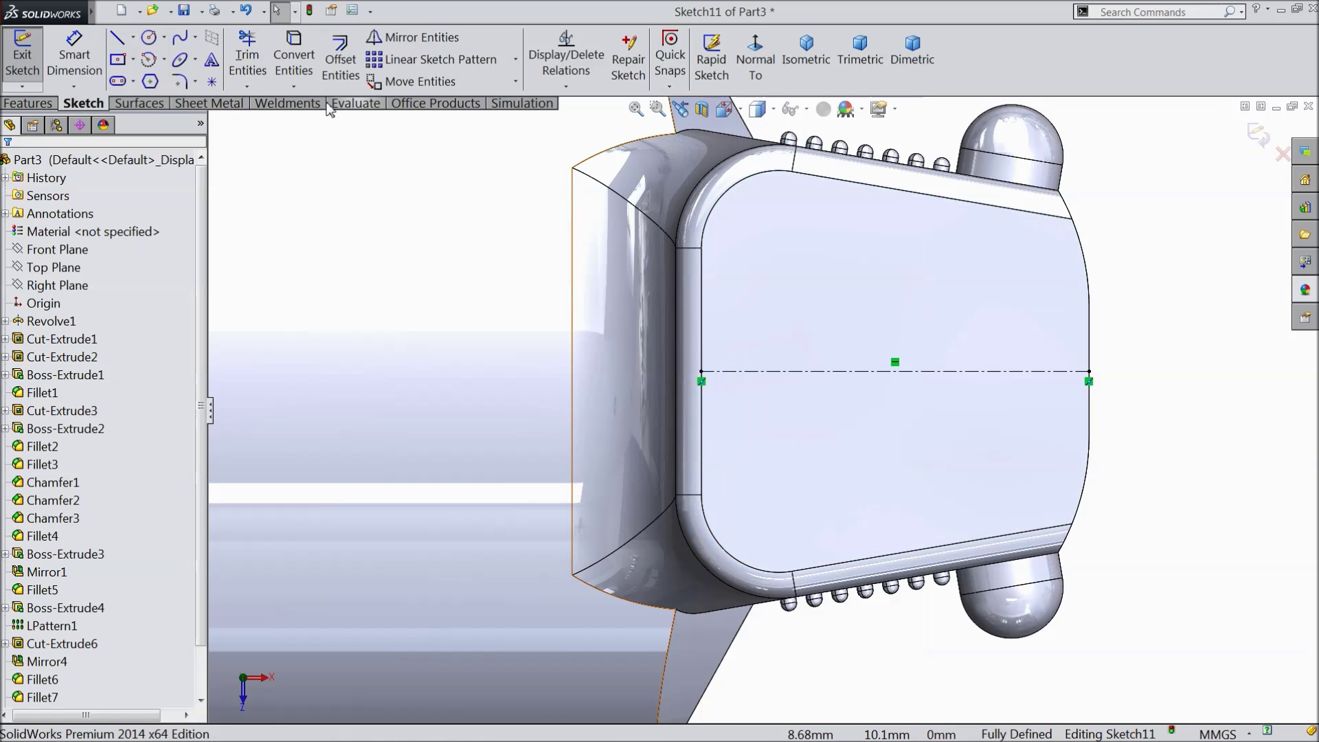
Sketch a circle centred on the centerline's midpoint and set its diameter to 14 mm
{"action": "left_click", "coordinate": [148, 37]}
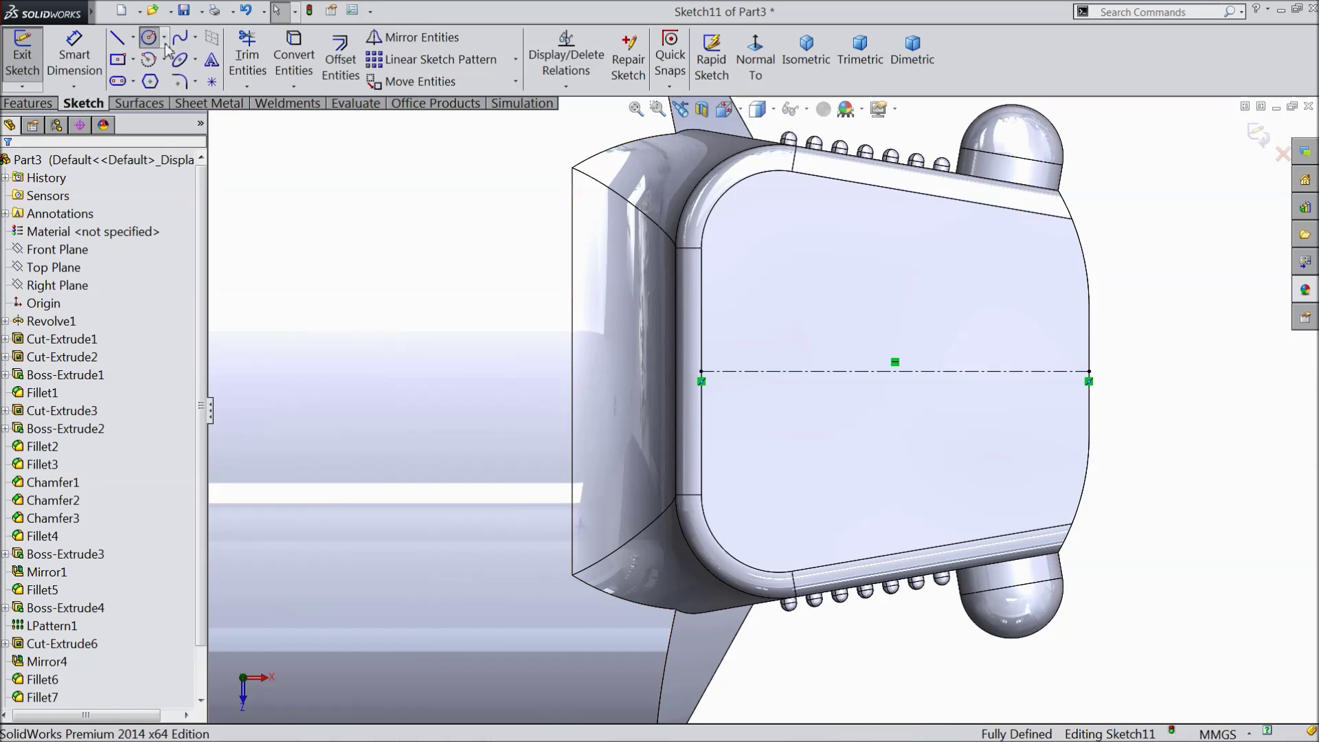
{"action": "left_click", "coordinate": [895, 371]}
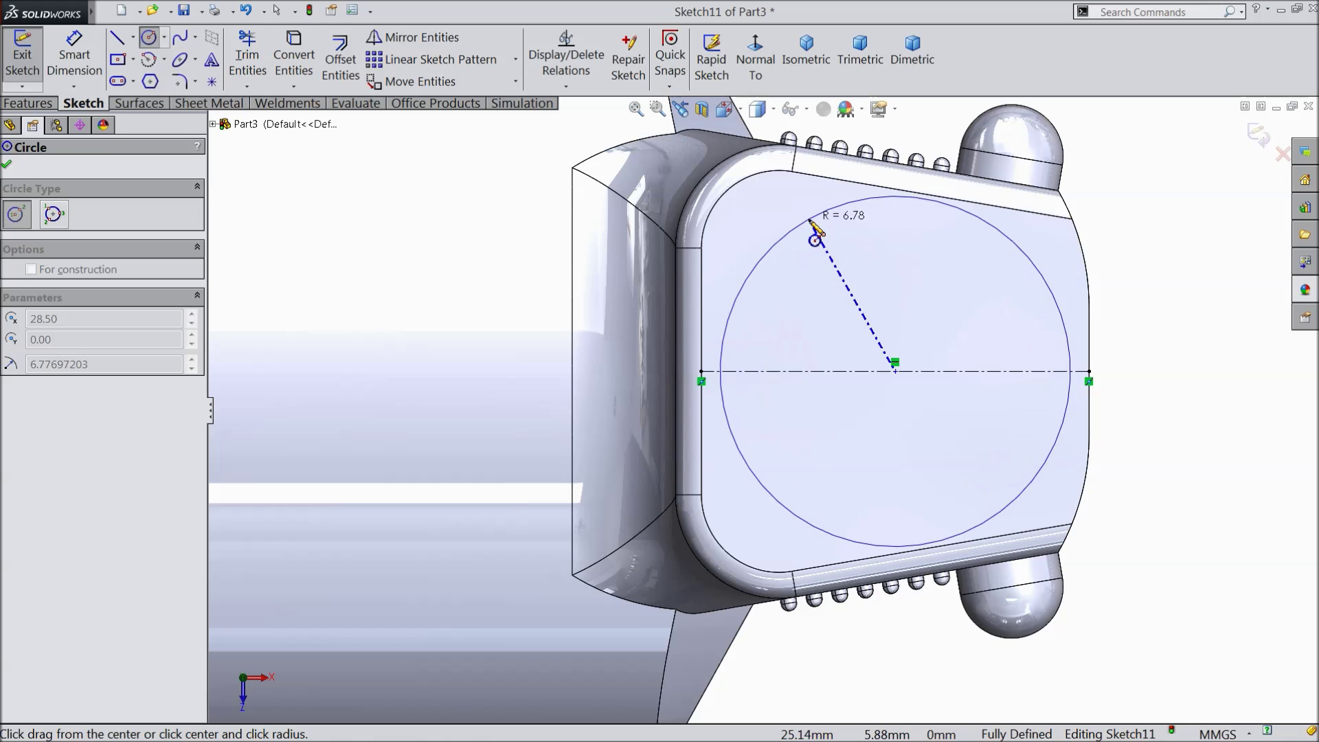
{"action": "left_click", "coordinate": [818, 215]}
{"action": "left_click", "coordinate": [74, 55]}
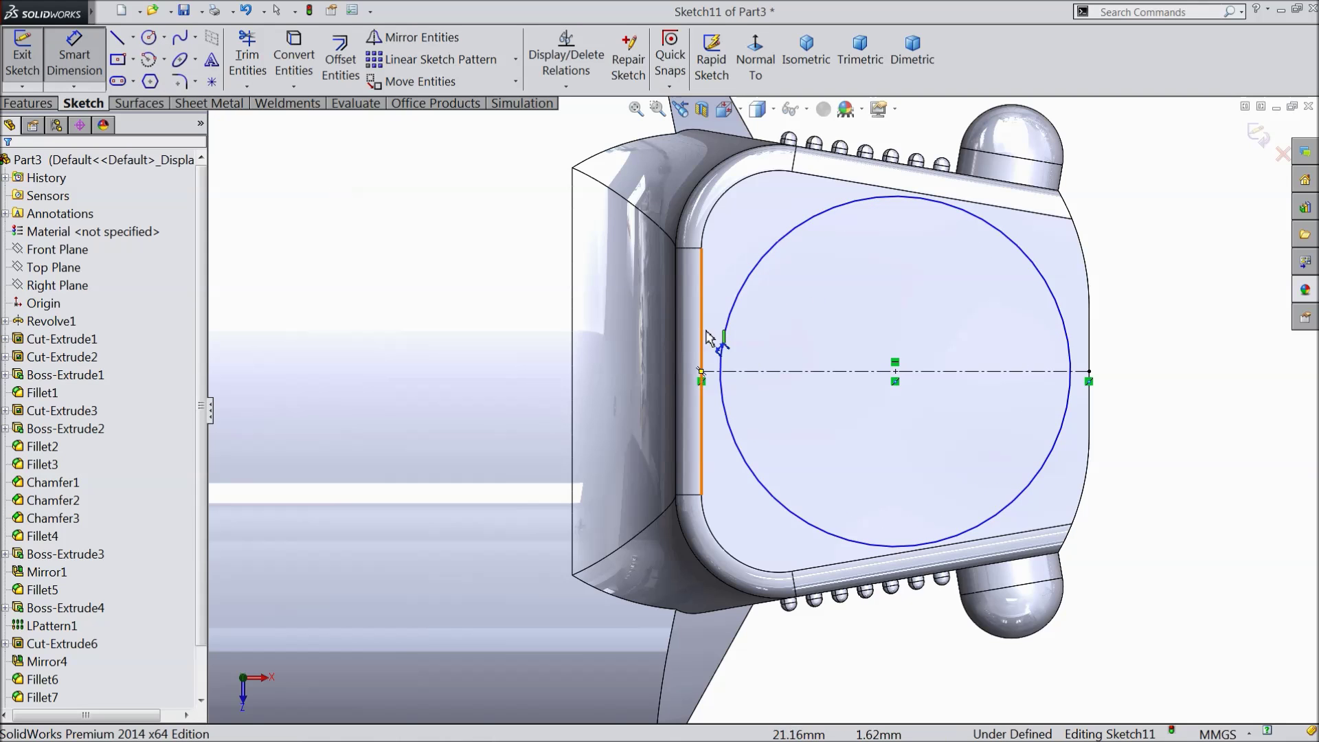
{"action": "left_click", "coordinate": [723, 343]}
{"action": "left_click", "coordinate": [1202, 369]}
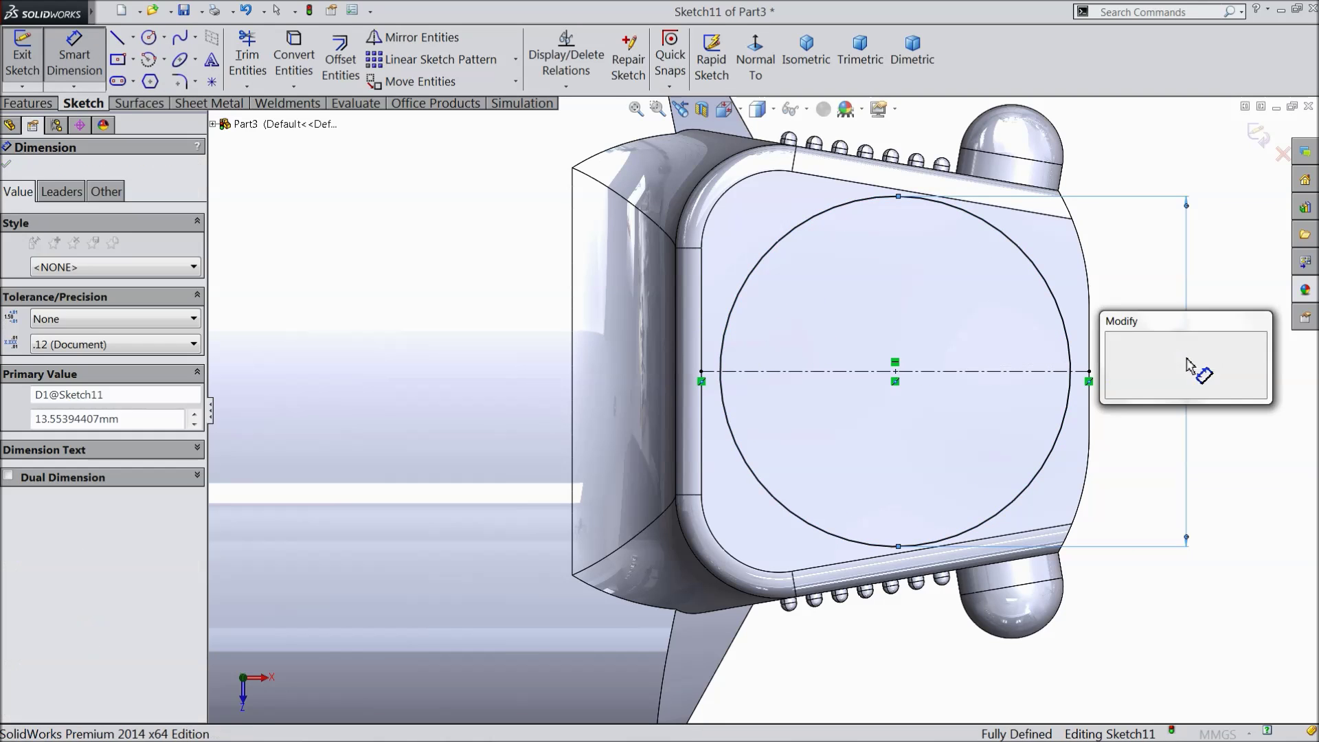
{"action": "type", "text": "14"}
{"action": "left_click", "coordinate": [1113, 342]}
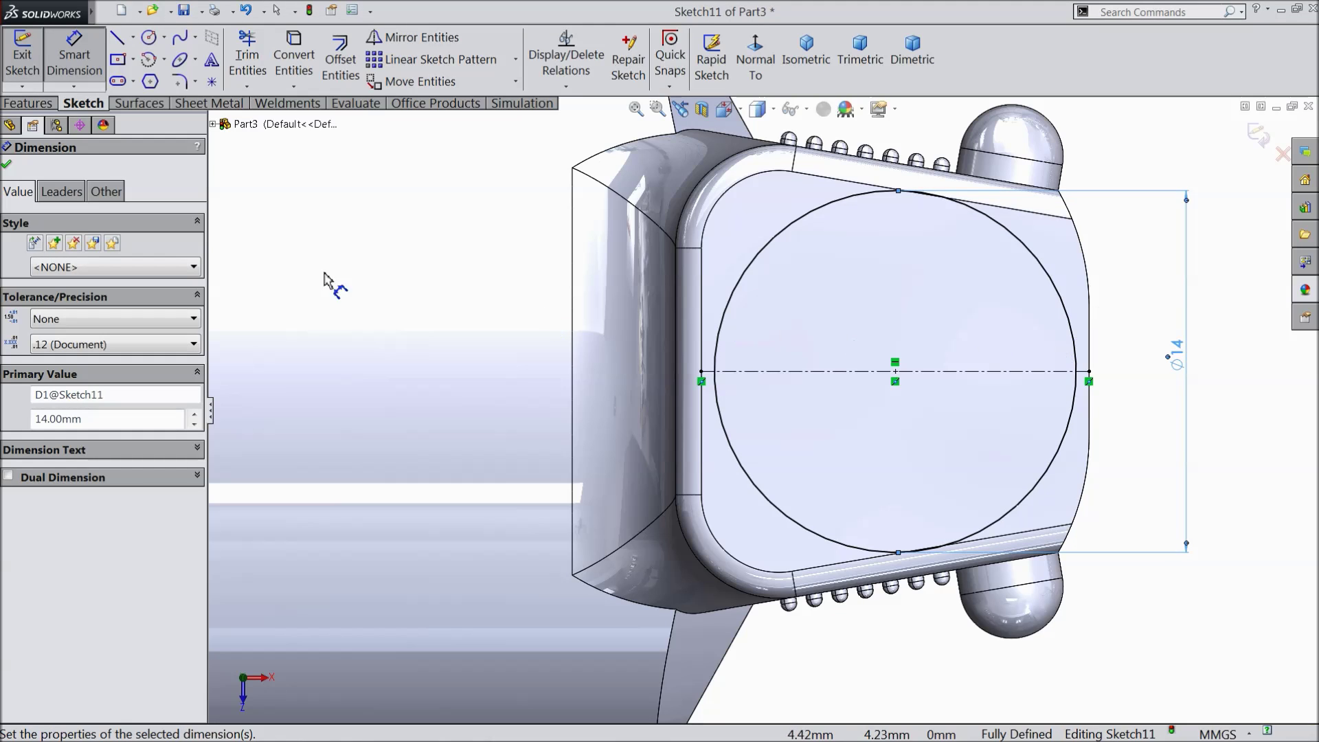
{"action": "left_click", "coordinate": [8, 164]}
Extrude the circle outward from the end face to a blind depth of 24 mm with a 2.5° inward draft
{"action": "left_click", "coordinate": [27, 103]}
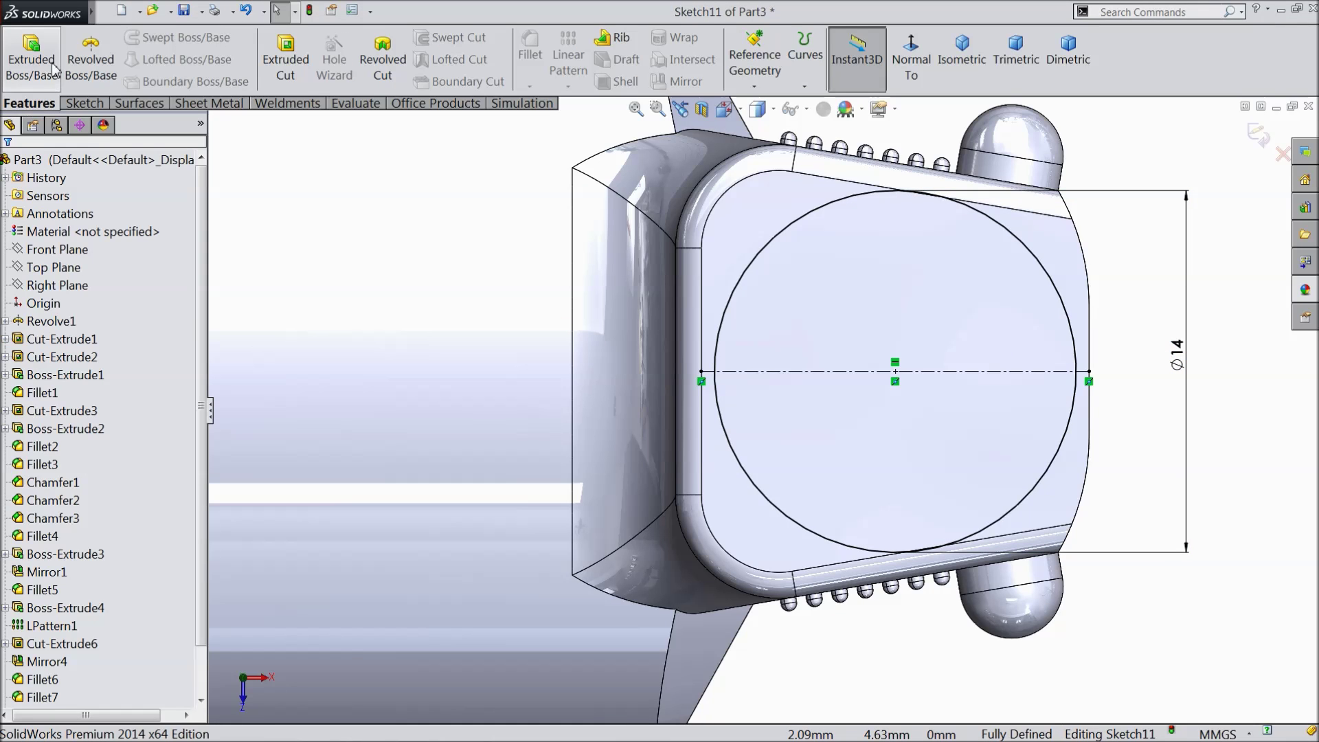
{"action": "left_click", "coordinate": [40, 60]}
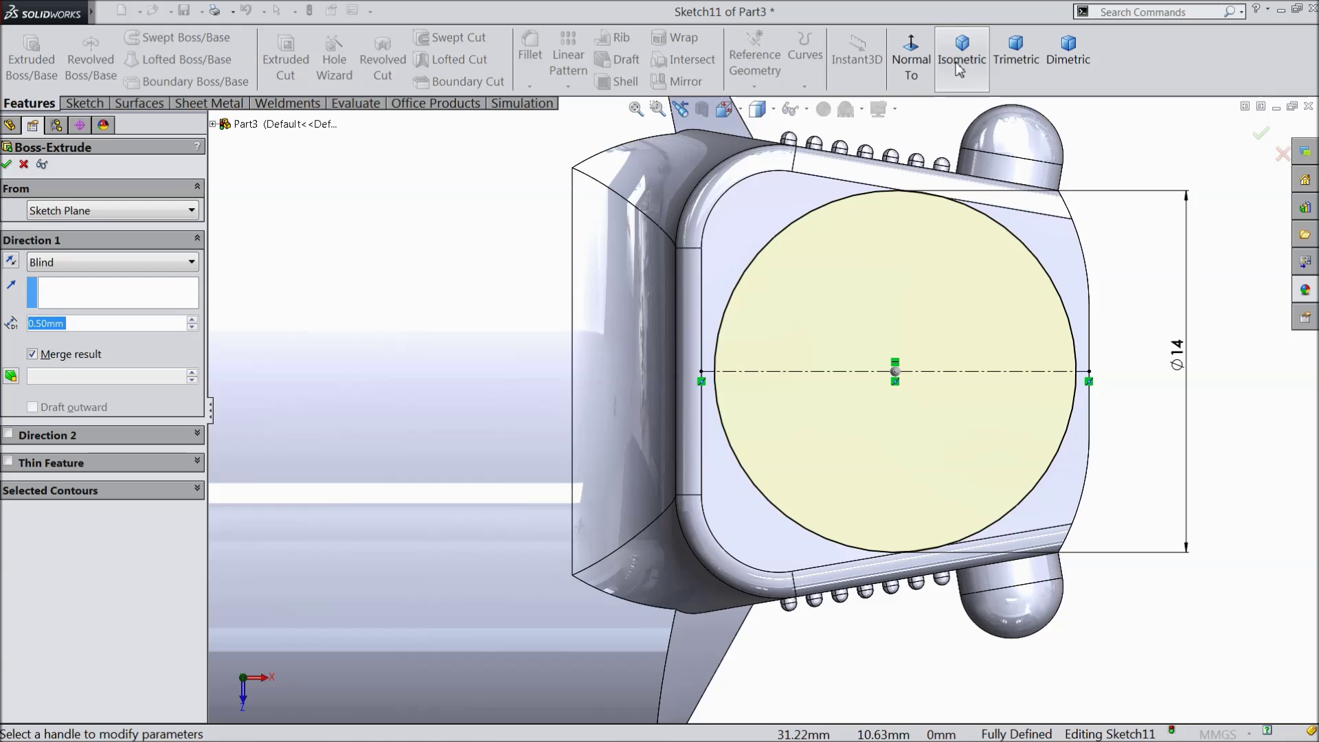
{"action": "left_click", "coordinate": [960, 62]}
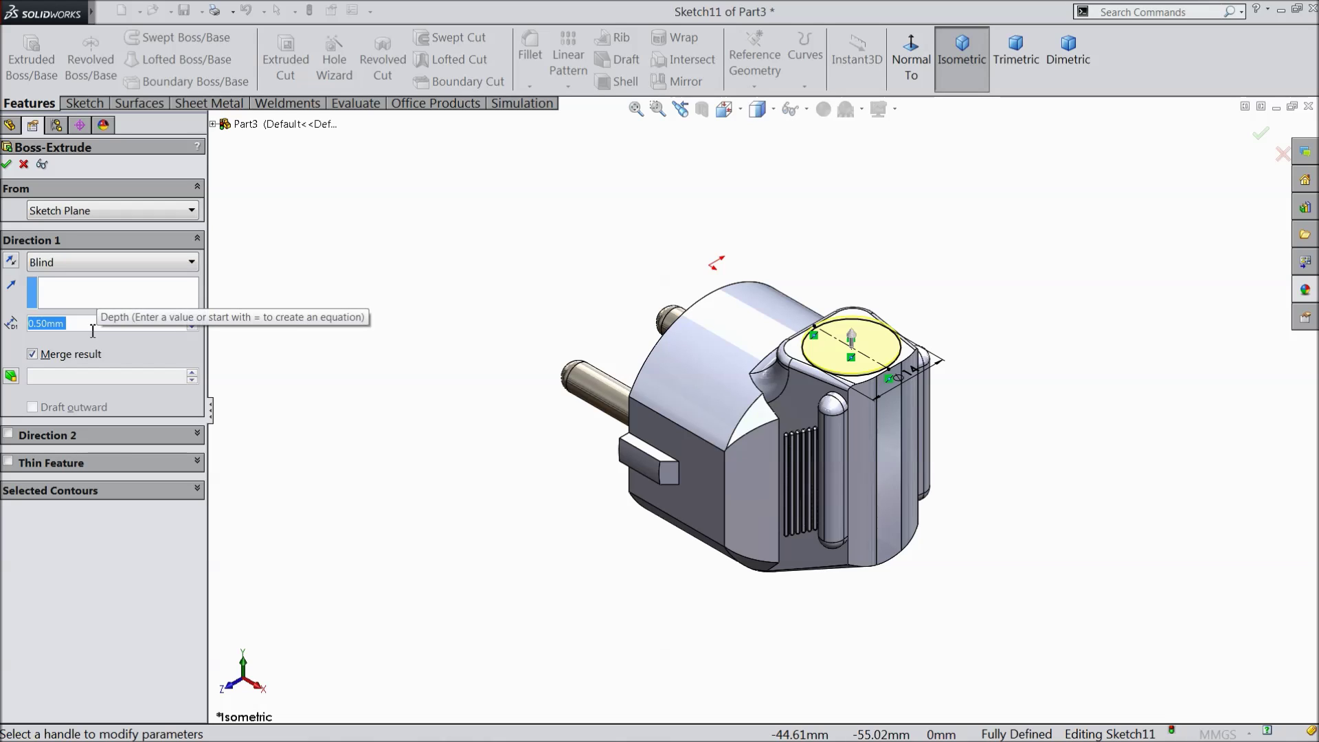
{"action": "type", "text": "24"}
{"action": "key", "text": "Return"}
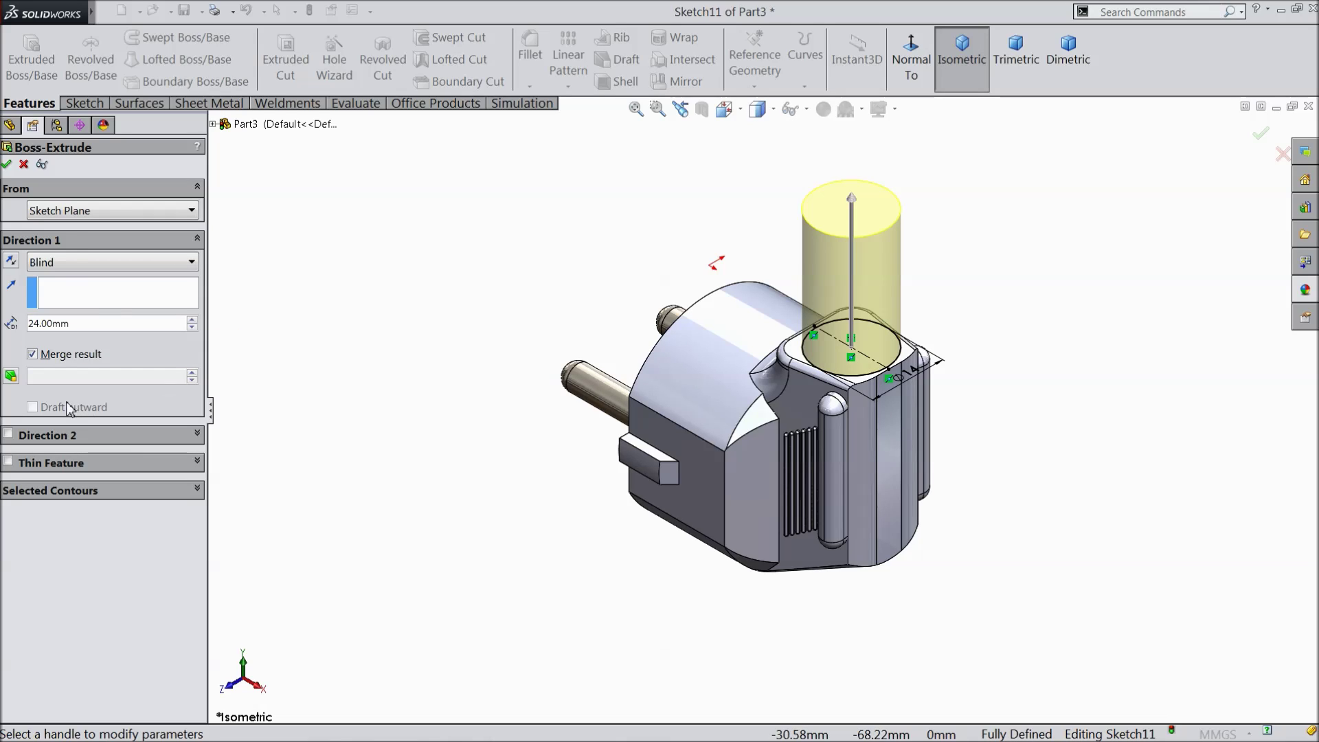
{"action": "left_click", "coordinate": [15, 380]}
{"action": "type", "text": "2.5"}
{"action": "key", "text": "Return"}
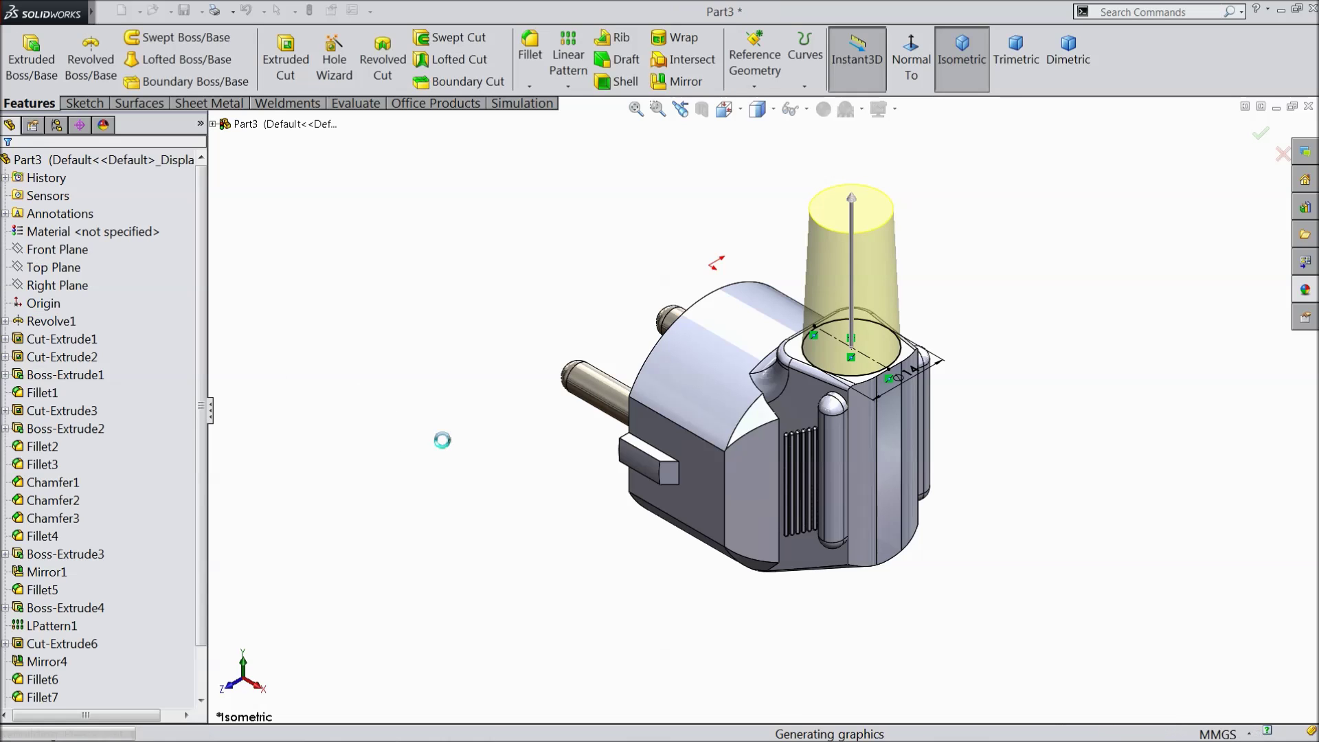
Start a new sketch on the Front Plane and view it straight on
{"action": "mouse_move", "coordinate": [445, 445]}
{"action": "middle_mouse_down"}
{"action": "mouse_move", "coordinate": [489, 368]}
{"action": "mouse_move", "coordinate": [462, 433]}
{"action": "mouse_move", "coordinate": [453, 426]}
{"action": "middle_mouse_up"}
{"action": "left_click", "coordinate": [68, 339]}
{"action": "left_click", "coordinate": [57, 249]}
{"action": "left_click", "coordinate": [60, 268]}
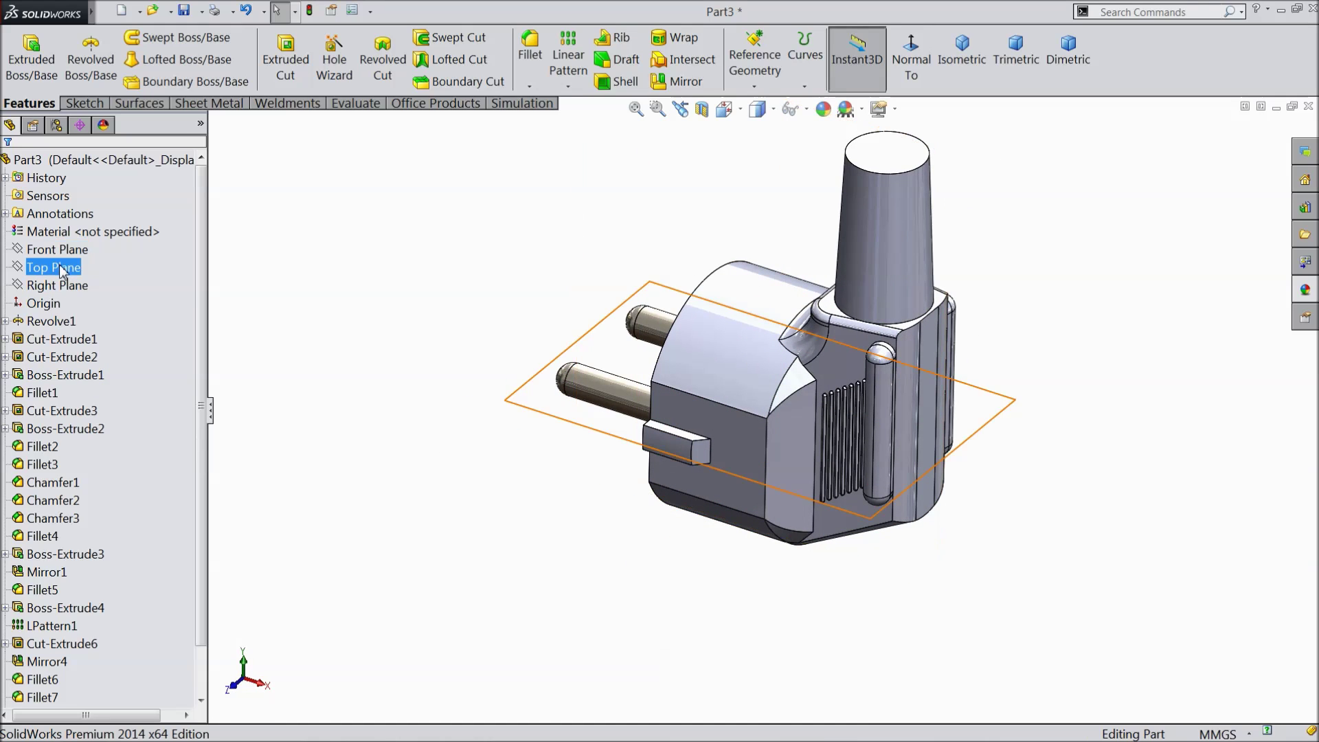
{"action": "left_click", "coordinate": [63, 286]}
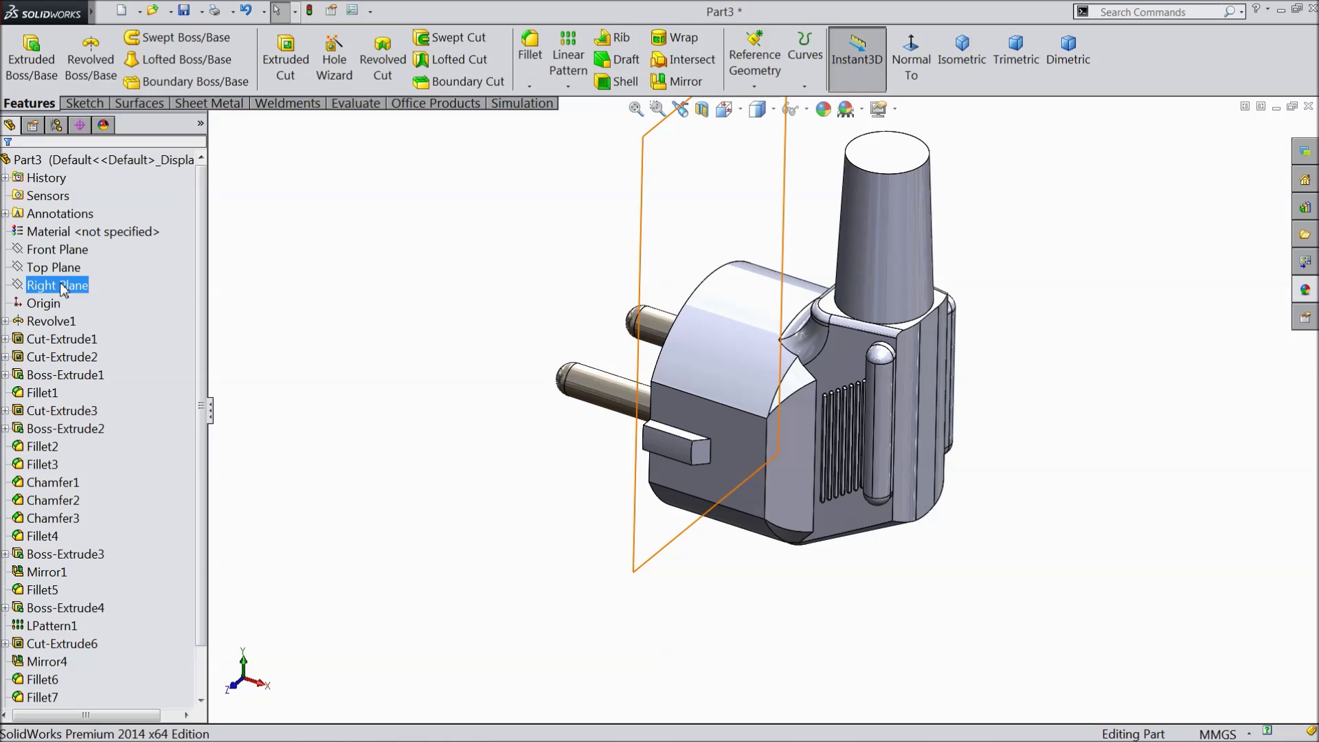
{"action": "left_click", "coordinate": [59, 249]}
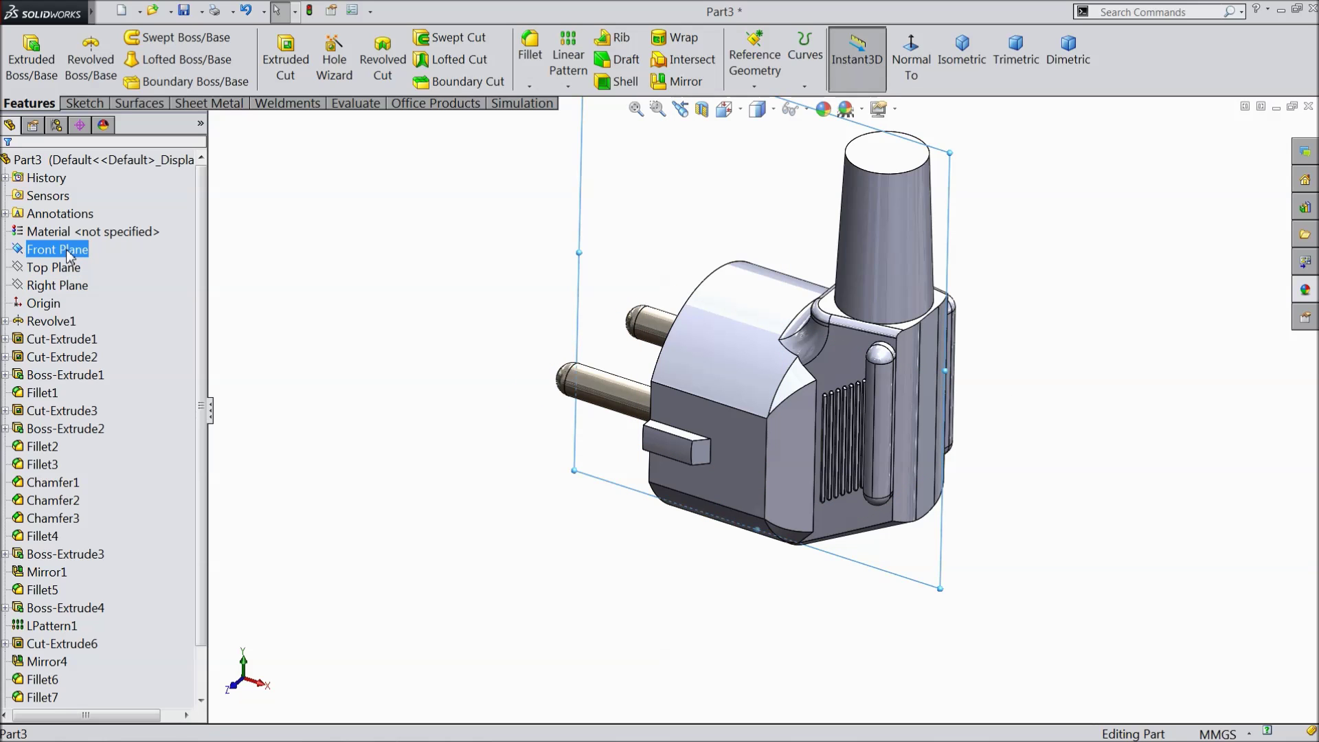
{"action": "left_click", "coordinate": [76, 232]}
{"action": "left_click", "coordinate": [908, 68]}
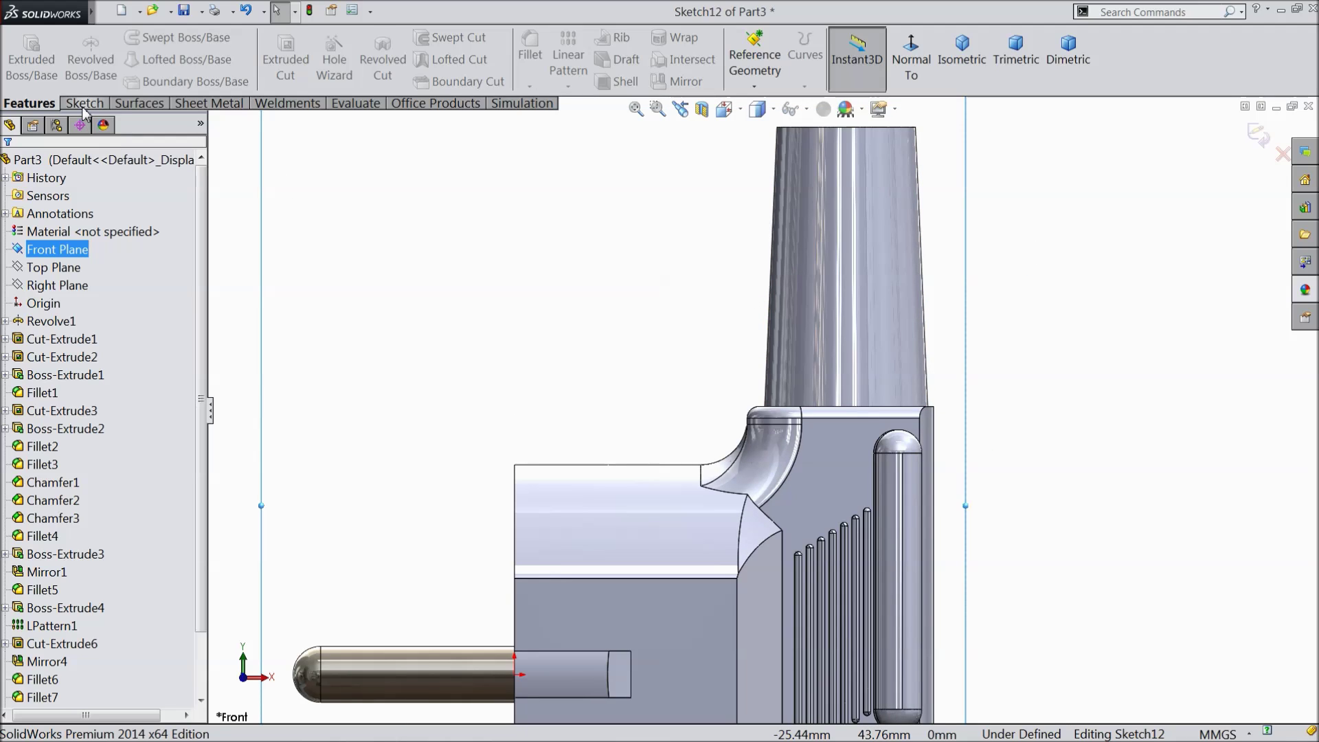
Draw a vertical construction centerline along the tapered boss's axis, from its free end down to its base
{"action": "left_click", "coordinate": [83, 103]}
{"action": "left_click", "coordinate": [133, 38]}
{"action": "left_click", "coordinate": [156, 76]}
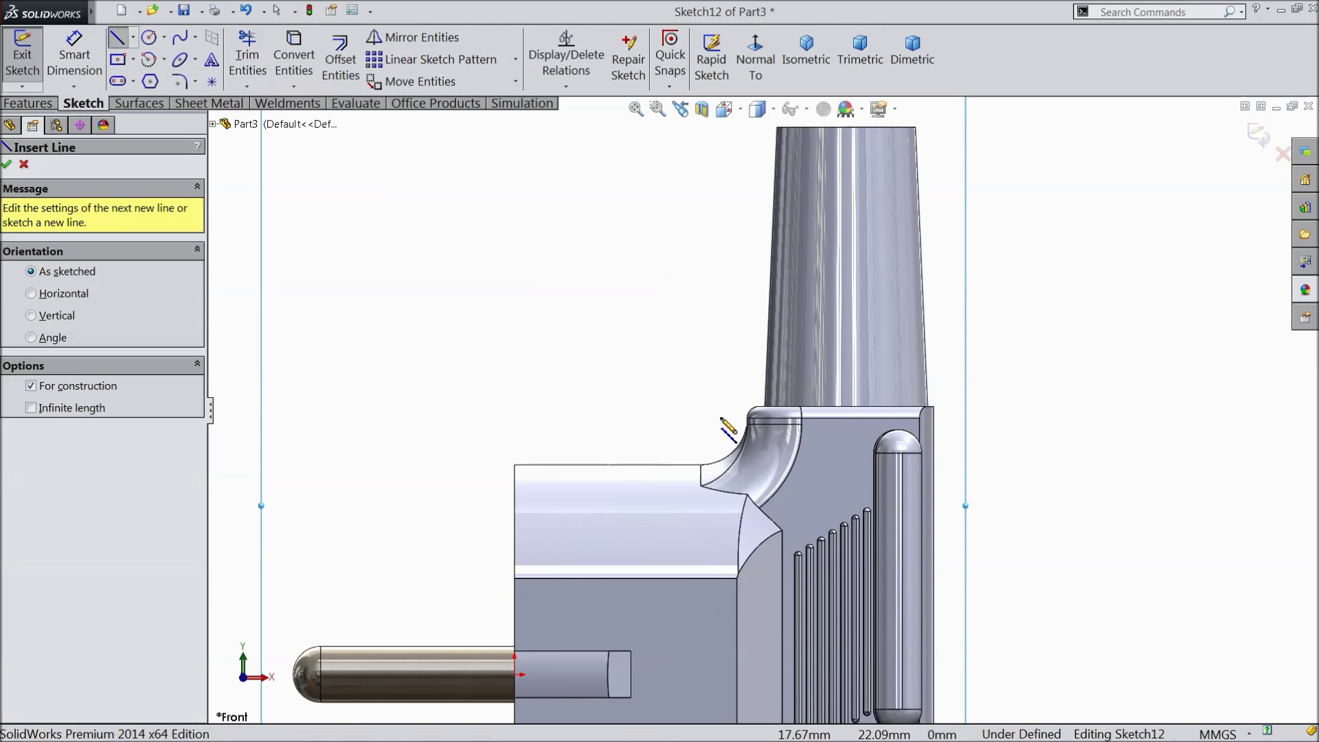
{"action": "left_click", "coordinate": [830, 173]}
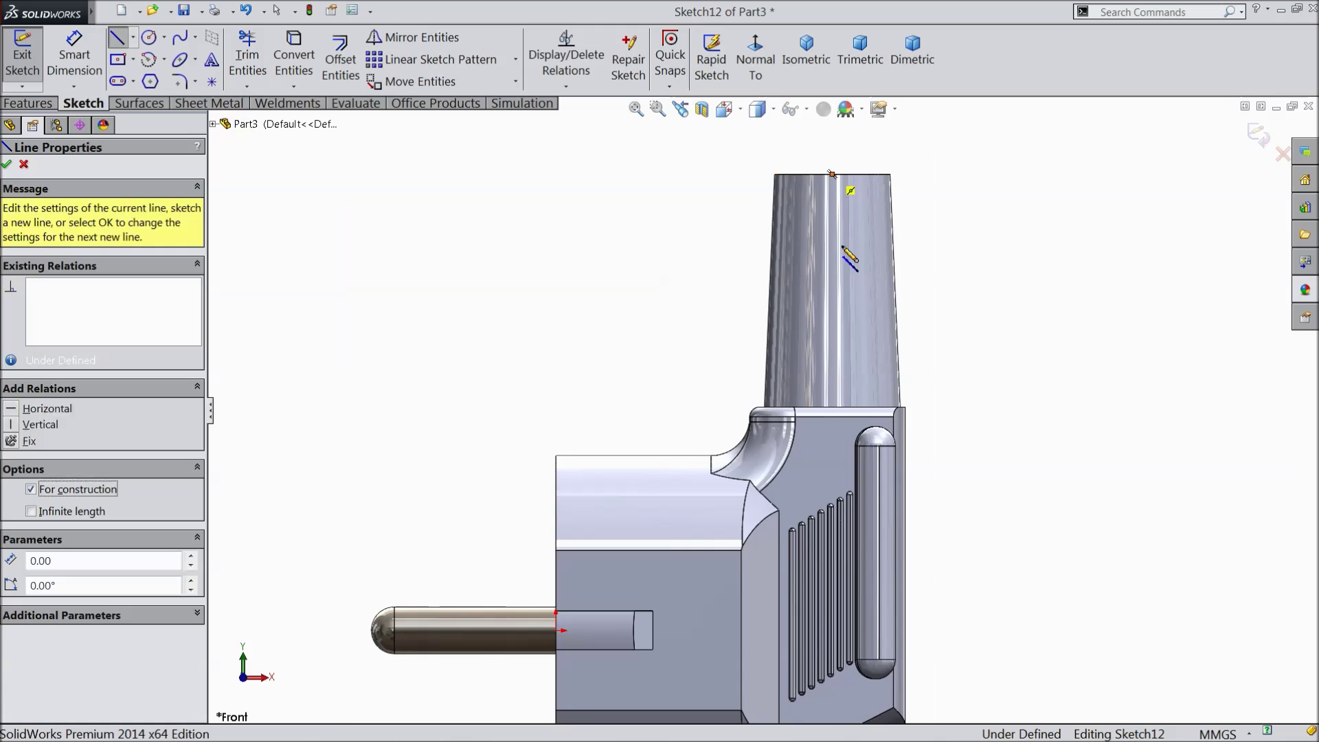
{"action": "left_click", "coordinate": [833, 409]}
{"action": "right_click", "coordinate": [676, 358]}
{"action": "left_click", "coordinate": [708, 133]}
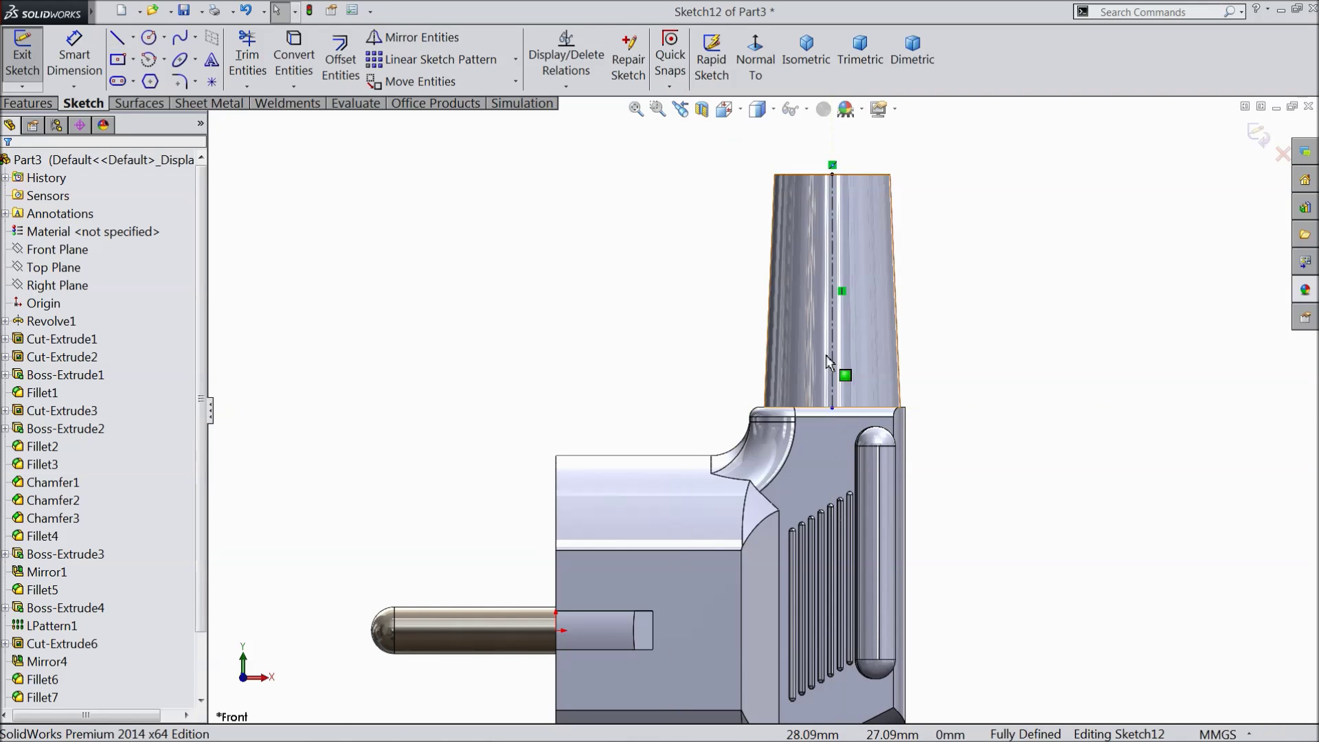
Sketch a center rectangle about 18 by 3 mm on the centerline, spanning the tapered boss near its base
{"action": "scroll", "coordinate": [826, 354], "scroll_direction": "down", "scroll_amount": 3}
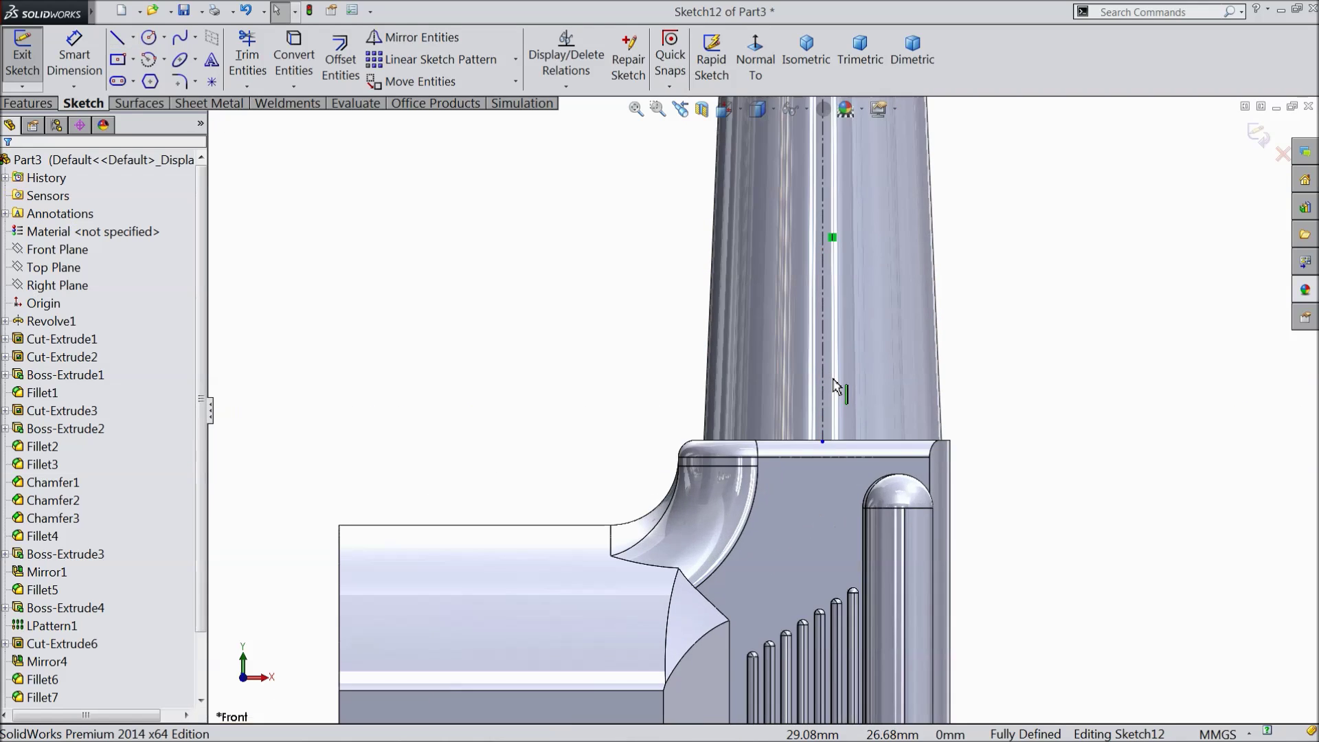
{"action": "left_click", "coordinate": [119, 59]}
{"action": "scroll", "coordinate": [845, 375], "scroll_direction": "down", "scroll_amount": 3}
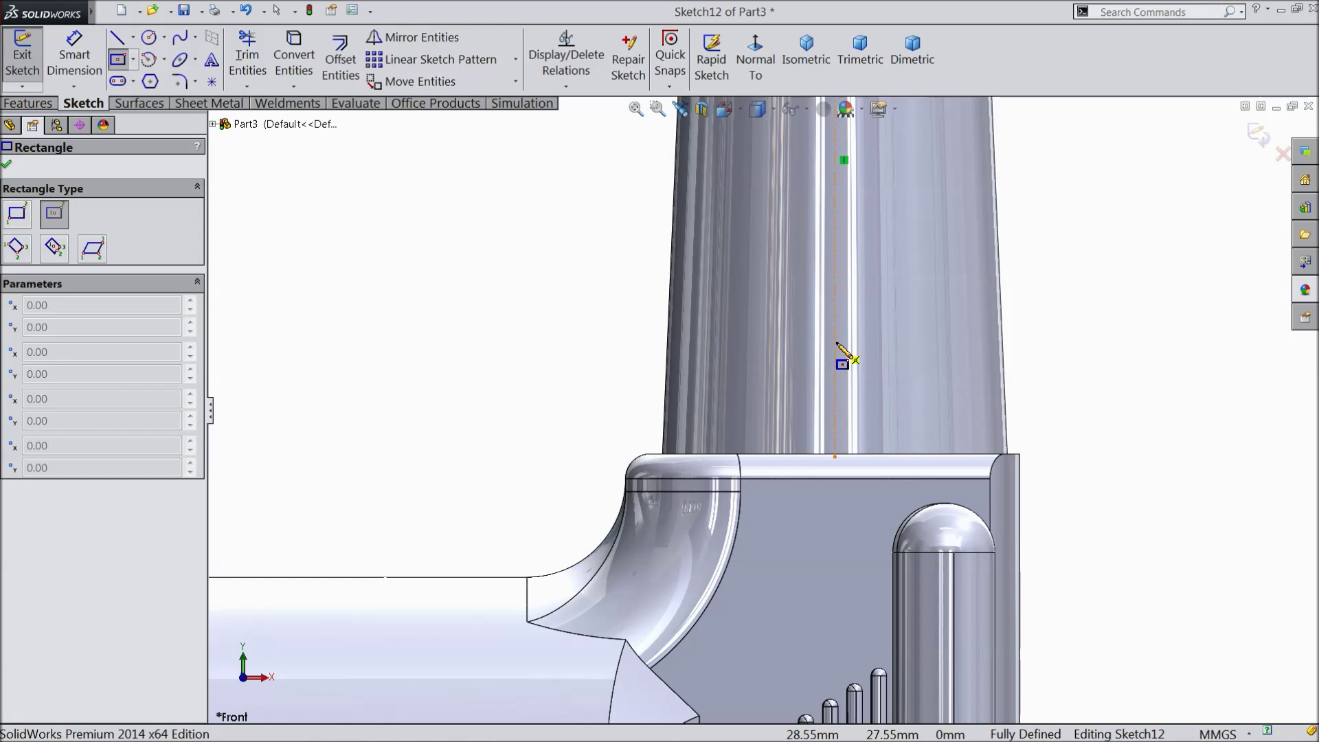
{"action": "left_click", "coordinate": [835, 341]}
{"action": "left_click", "coordinate": [613, 304]}
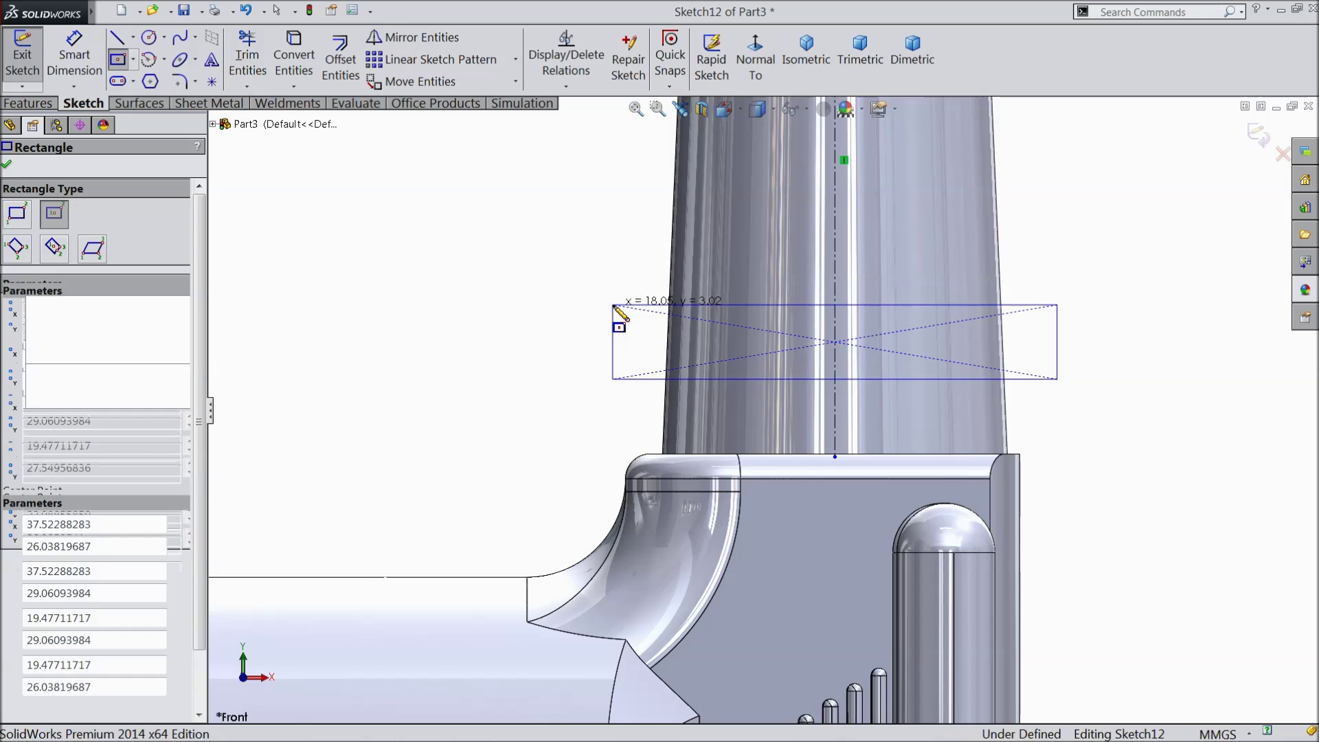
Dimension the rectangle to 15 mm wide and 1.8 mm high
{"action": "left_click", "coordinate": [74, 55]}
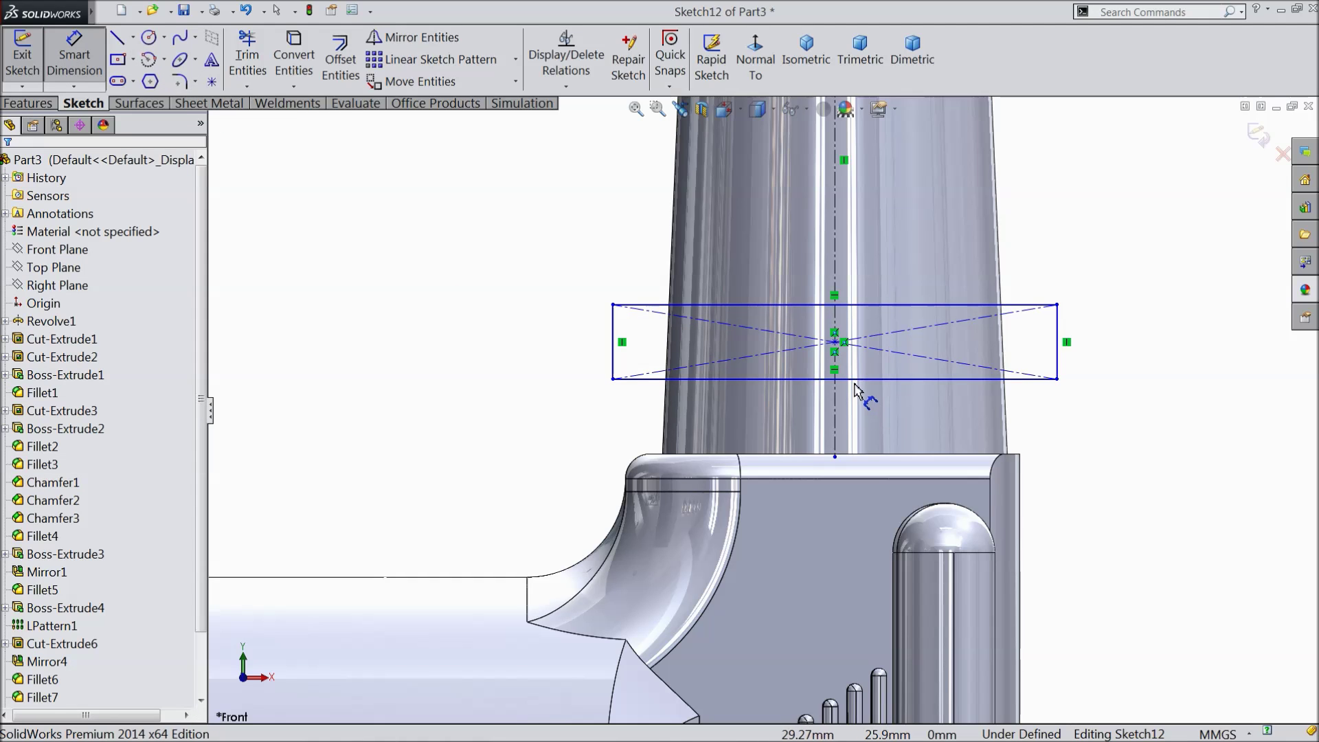
{"action": "left_click", "coordinate": [854, 379]}
{"action": "left_click", "coordinate": [863, 514]}
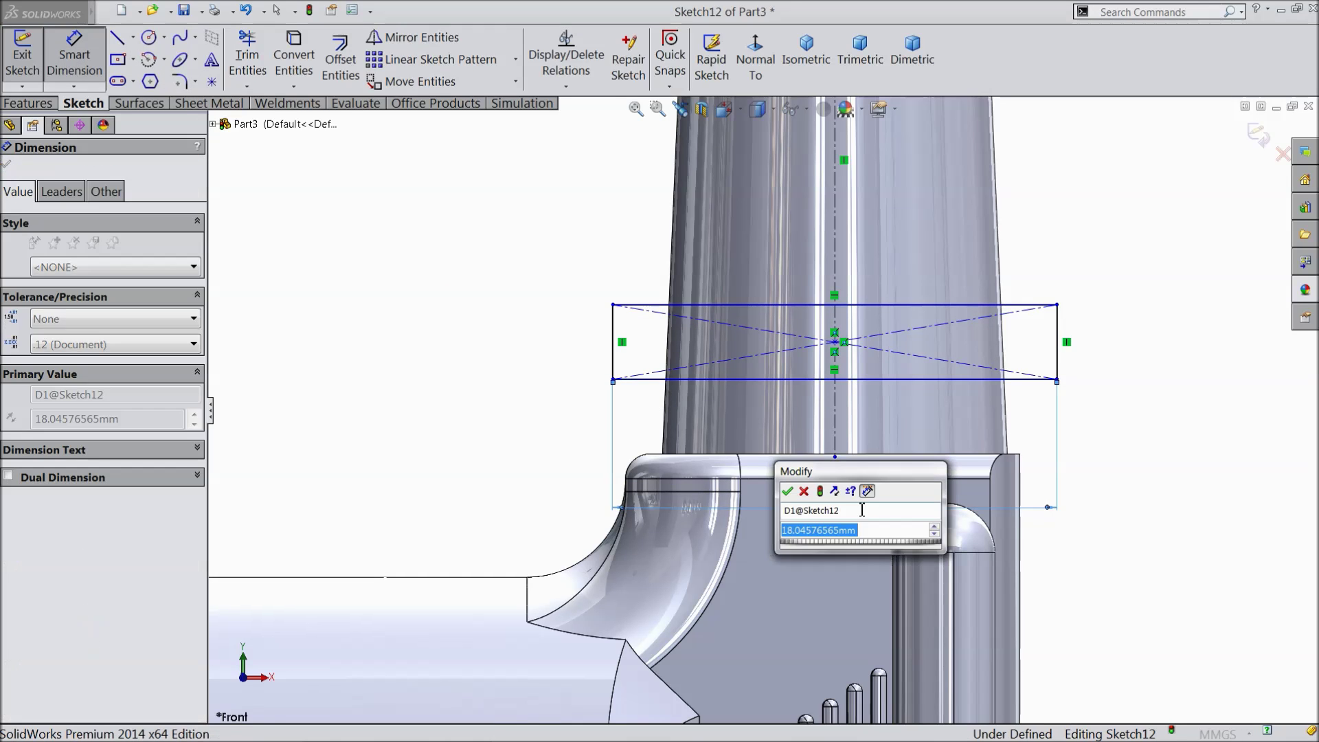
{"action": "type", "text": "15"}
{"action": "key", "text": "Return"}
{"action": "left_click", "coordinate": [1023, 344]}
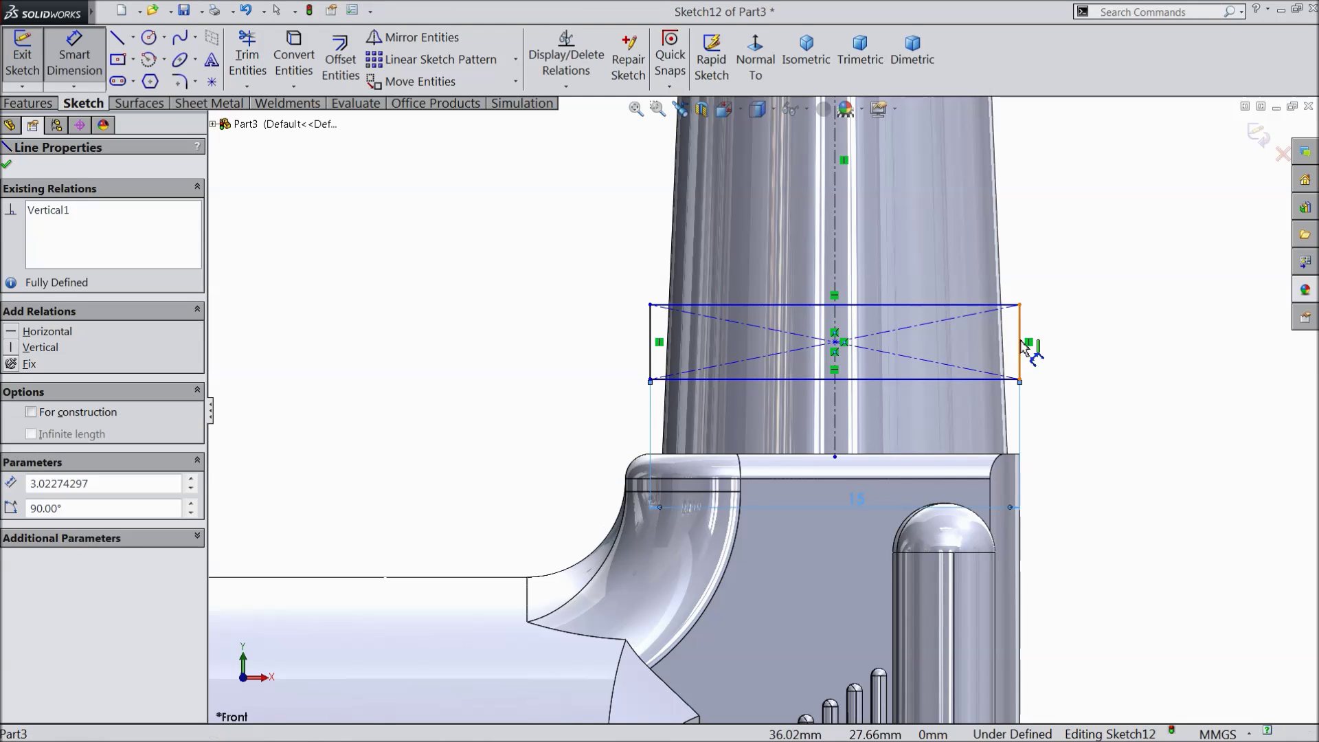
{"action": "left_click", "coordinate": [1094, 349]}
{"action": "type", "text": "1.8"}
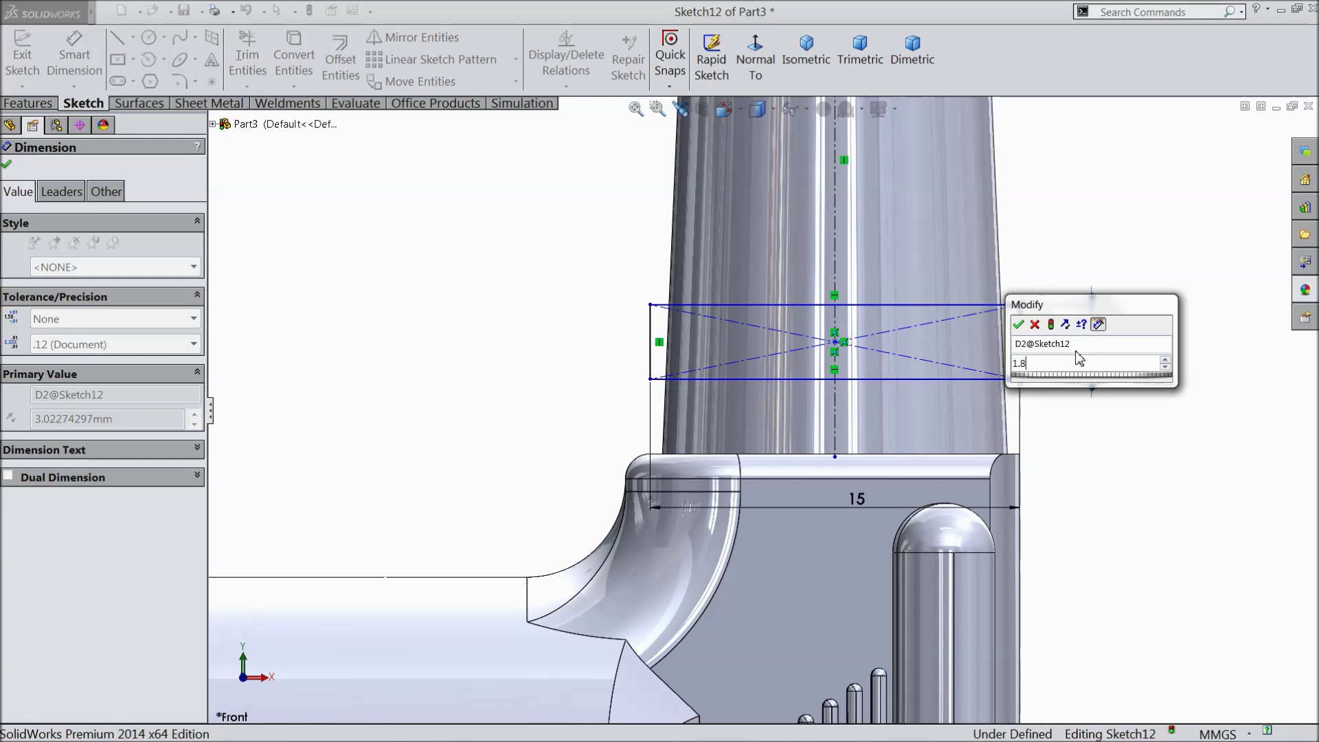
{"action": "key", "text": "Return"}
{"action": "left_click", "coordinate": [900, 456]}
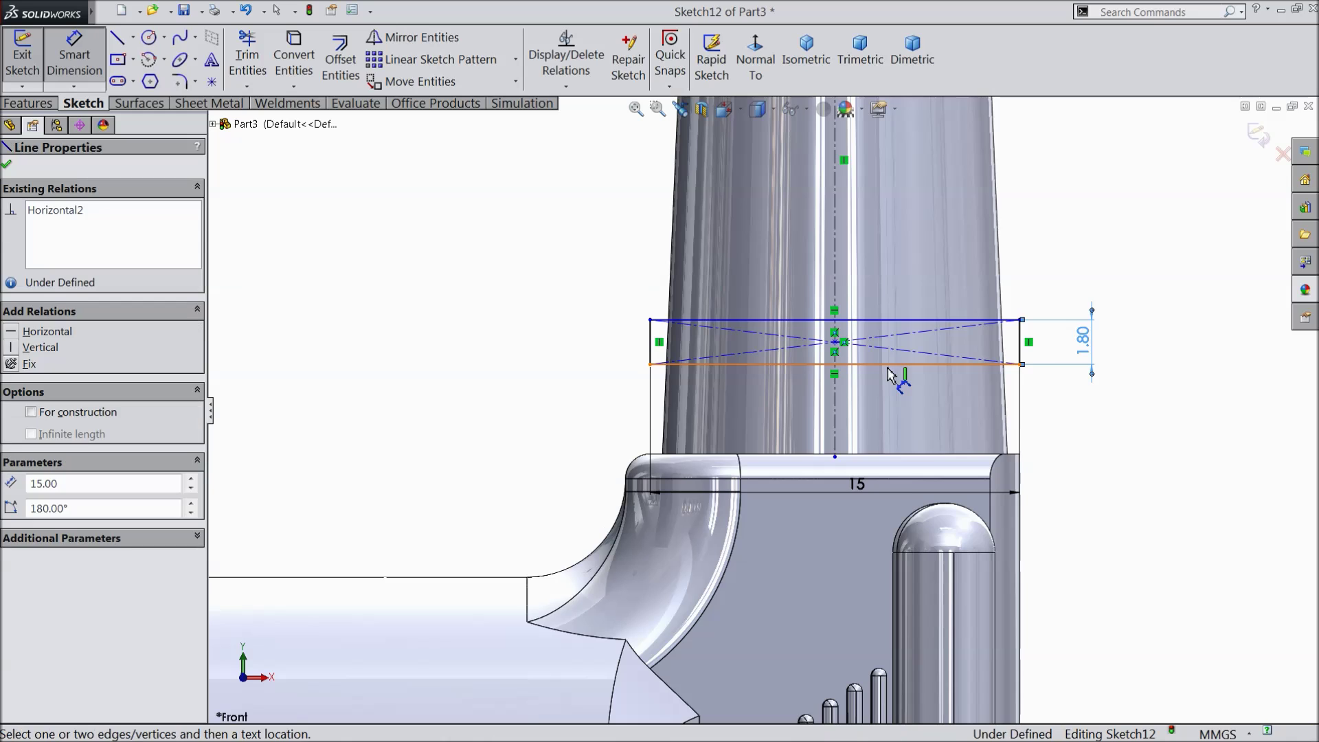
{"action": "left_click", "coordinate": [898, 450]}
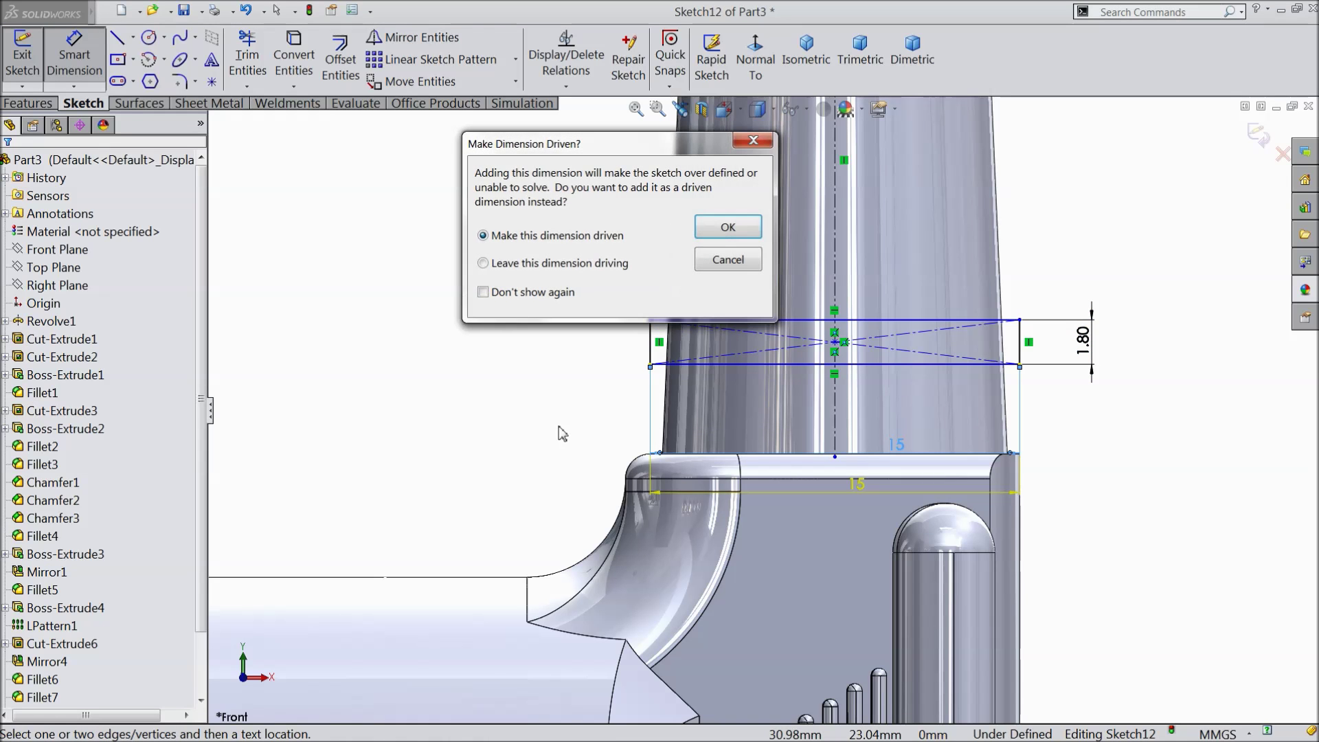
{"action": "left_click", "coordinate": [723, 234]}
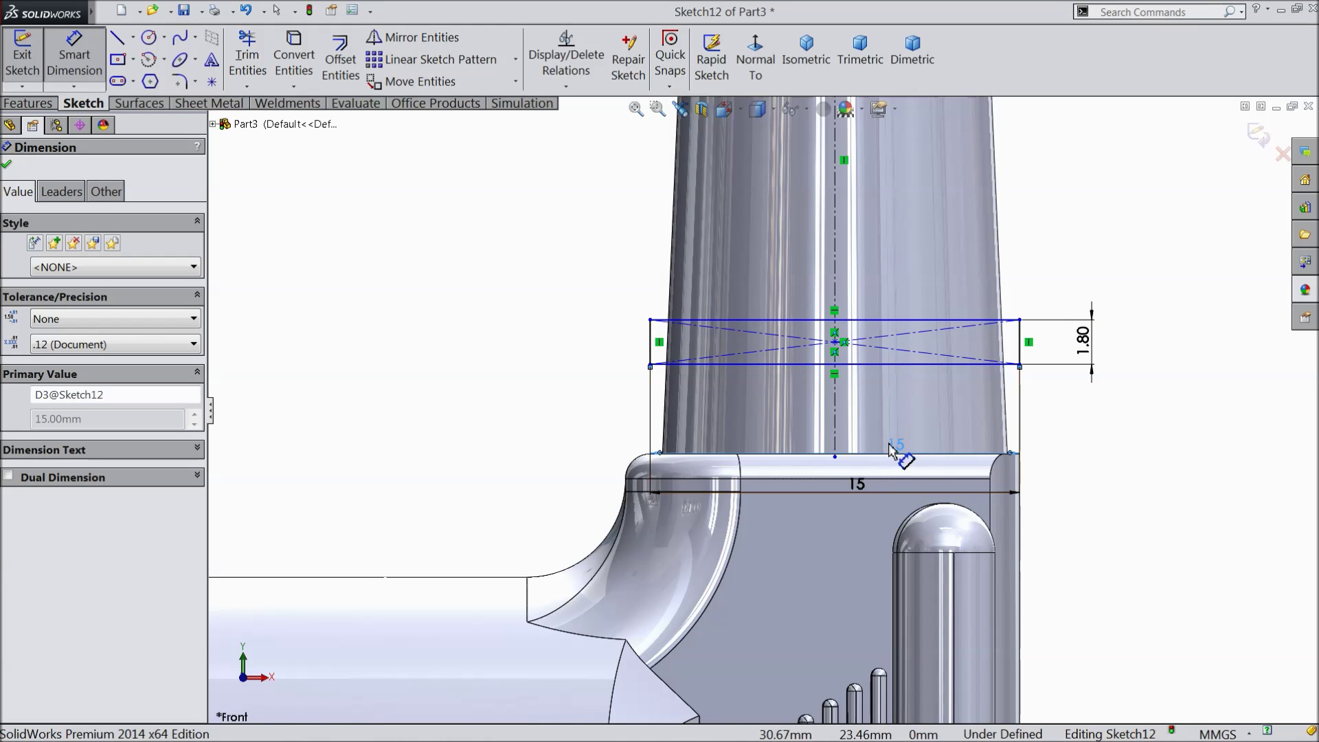
Set the distance between the rectangle's lower edge and the body's end face to 3 mm
{"action": "left_click", "coordinate": [976, 364]}
{"action": "left_click", "coordinate": [1014, 457]}
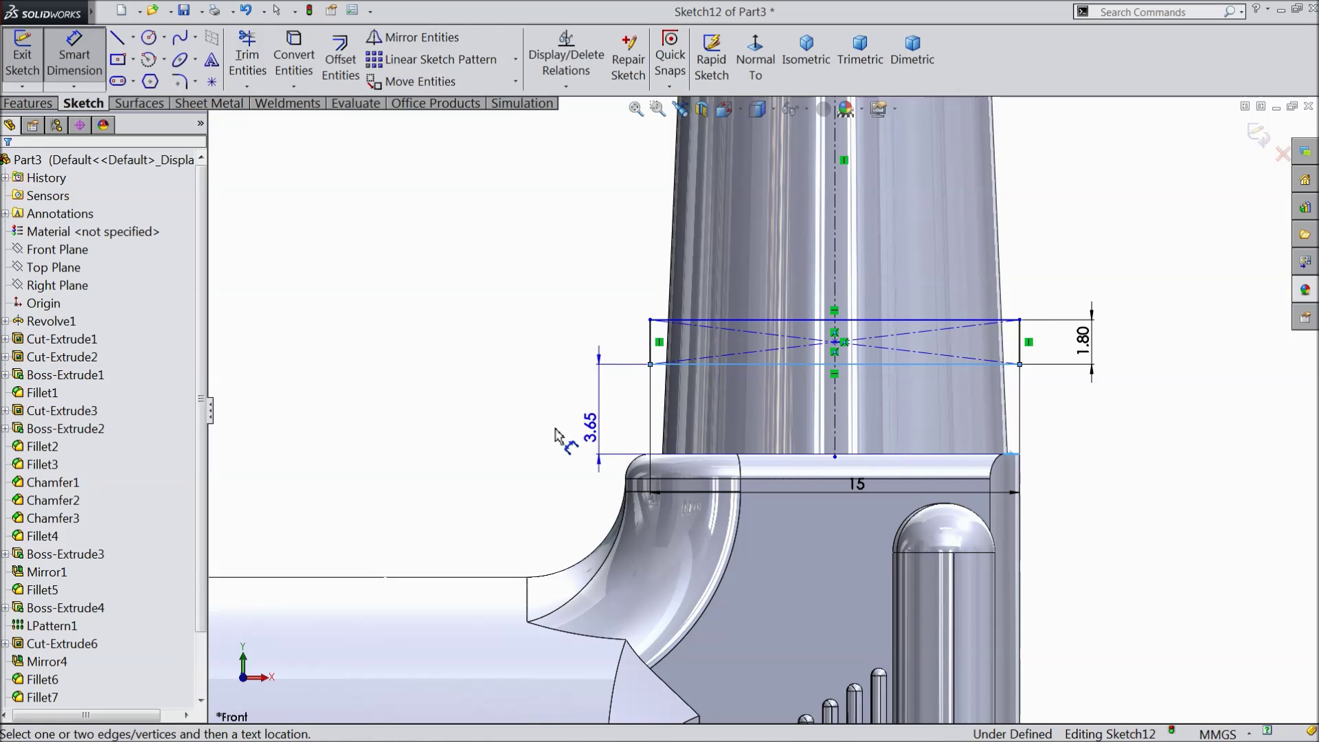
{"action": "left_click", "coordinate": [525, 432]}
{"action": "type", "text": "3"}
{"action": "key", "text": "Return"}
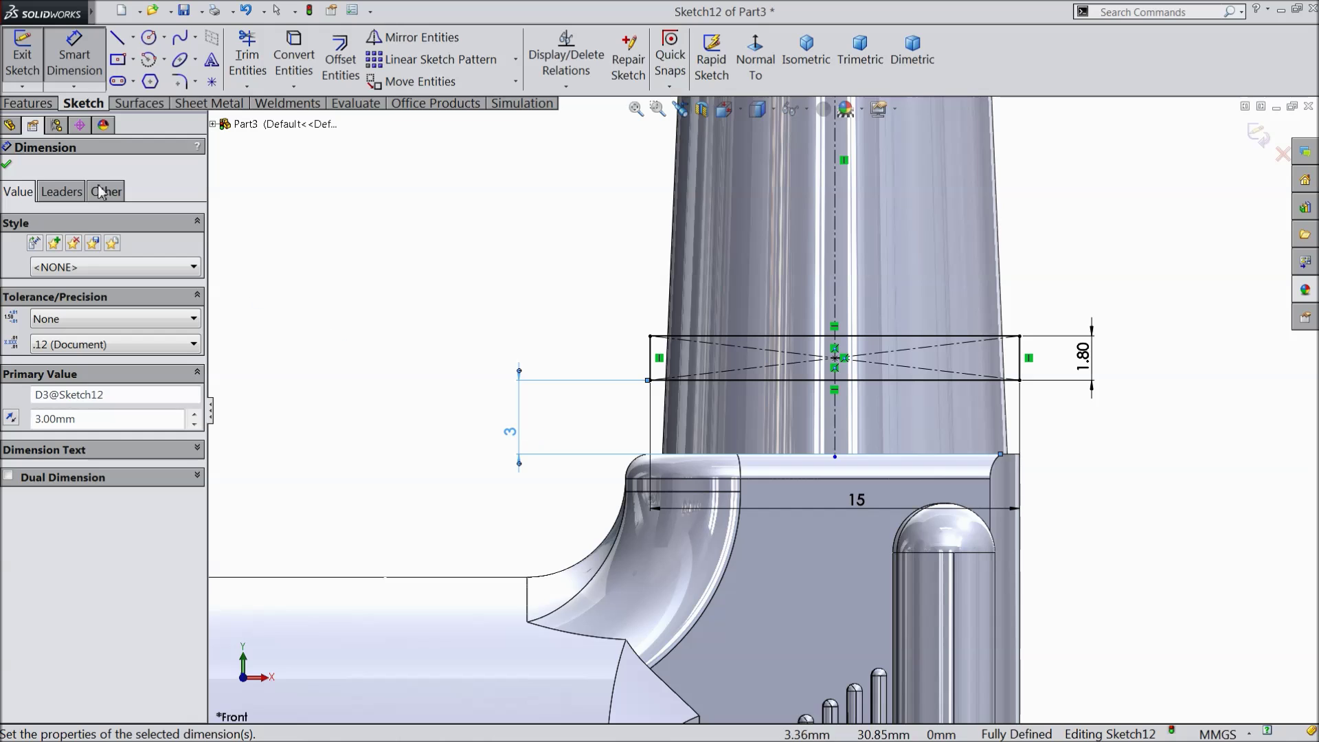
{"action": "left_click", "coordinate": [8, 166]}
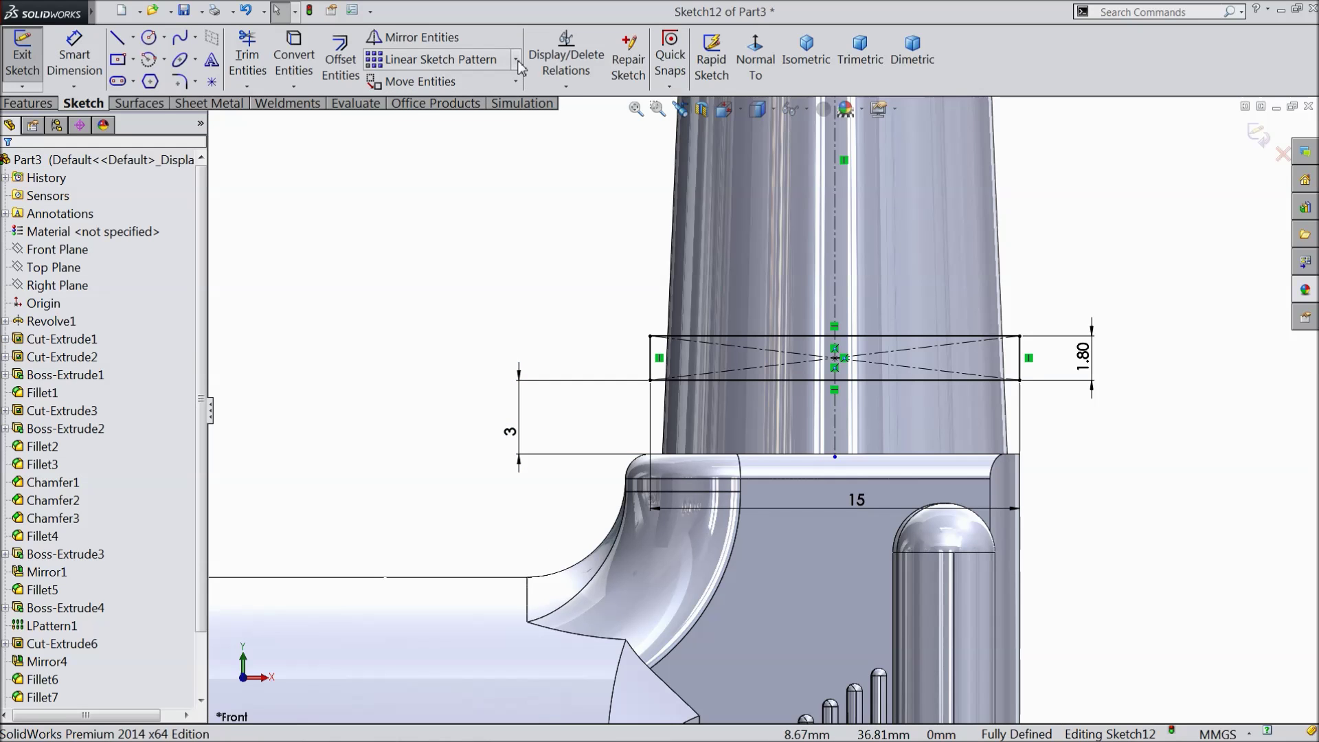
Start a linear sketch pattern with the groove rectangle's four sides as the entities to pattern
{"action": "left_click", "coordinate": [440, 60]}
{"action": "scroll", "coordinate": [754, 417], "scroll_direction": "up", "scroll_amount": 2}
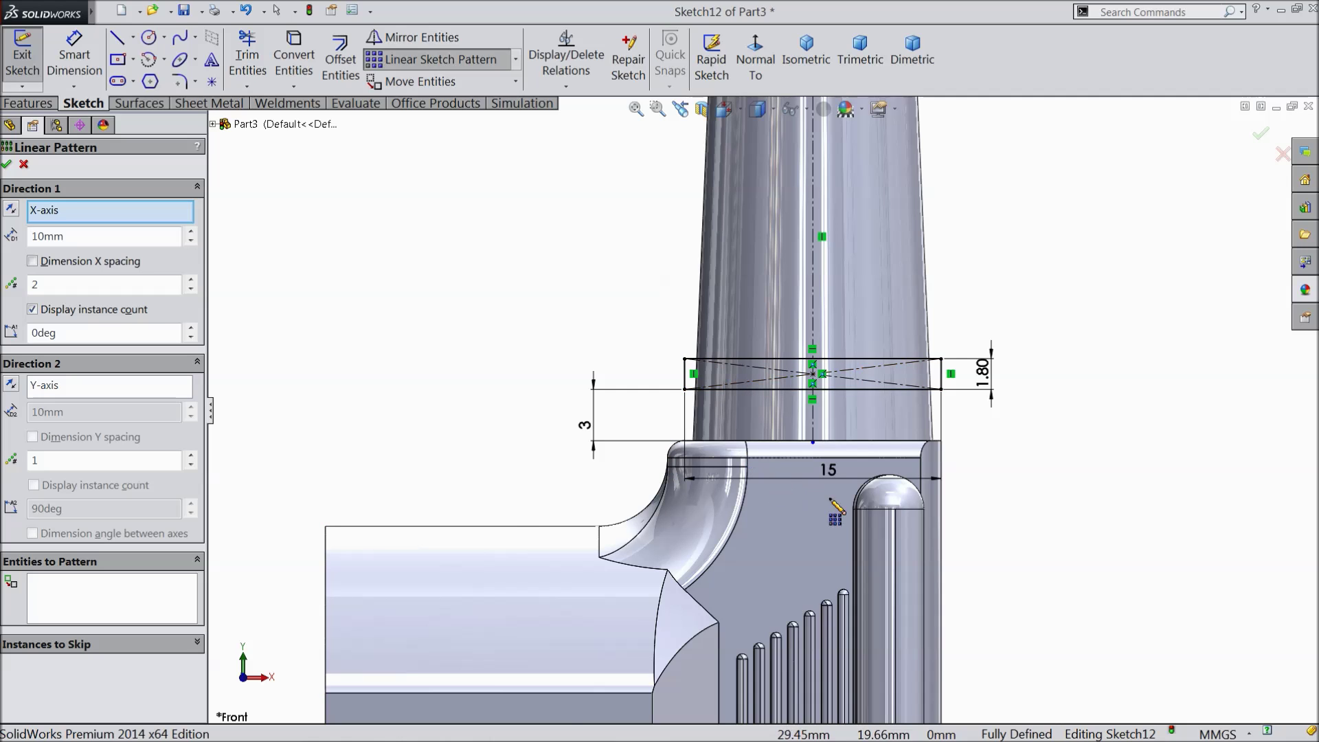
{"action": "scroll", "coordinate": [997, 524], "scroll_direction": "down", "scroll_amount": 2}
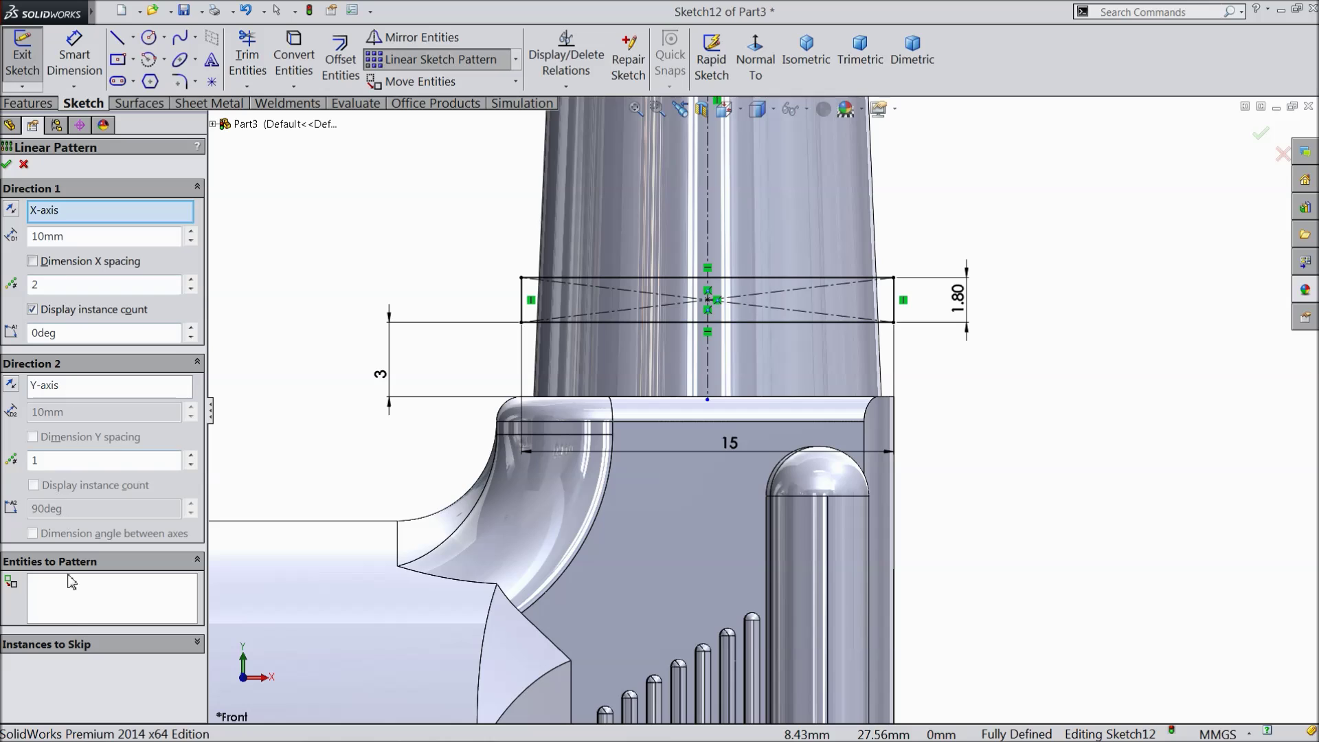
{"action": "left_click", "coordinate": [590, 322]}
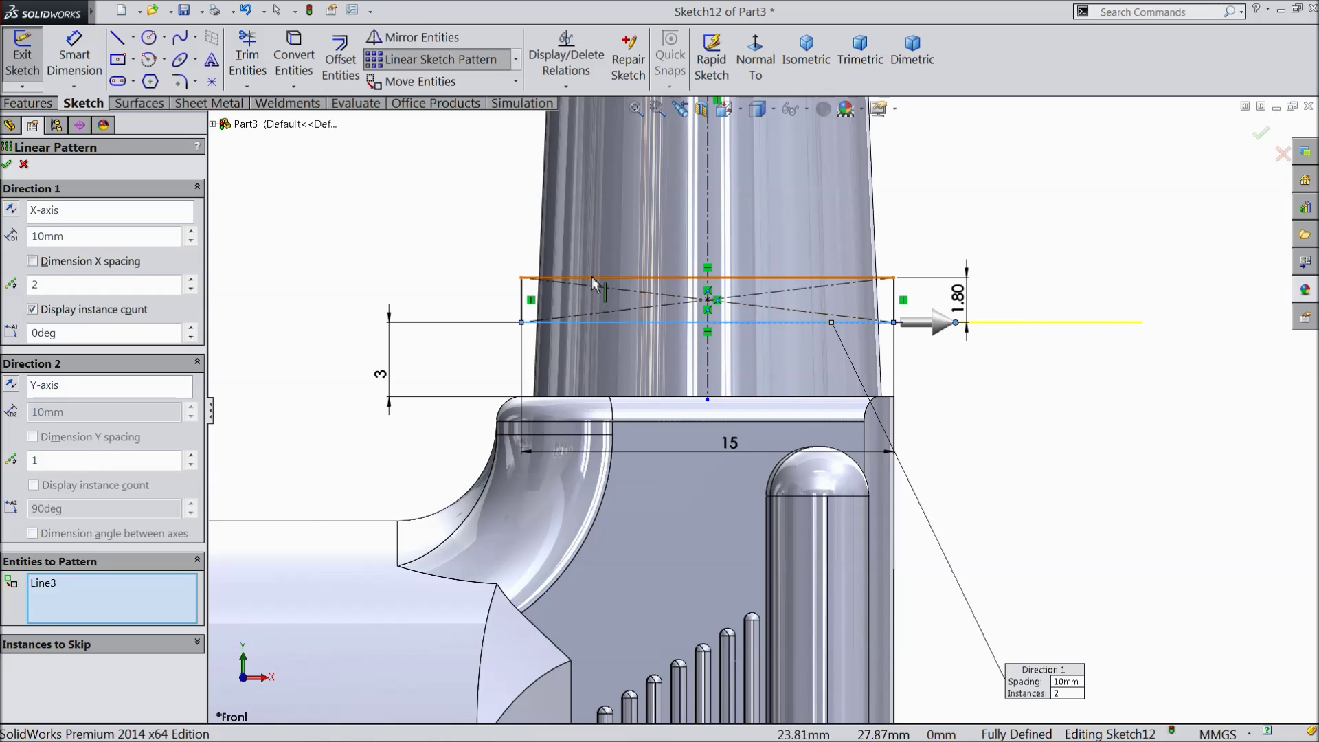
{"action": "left_click", "coordinate": [594, 278]}
{"action": "left_click", "coordinate": [523, 304]}
{"action": "left_click", "coordinate": [895, 296]}
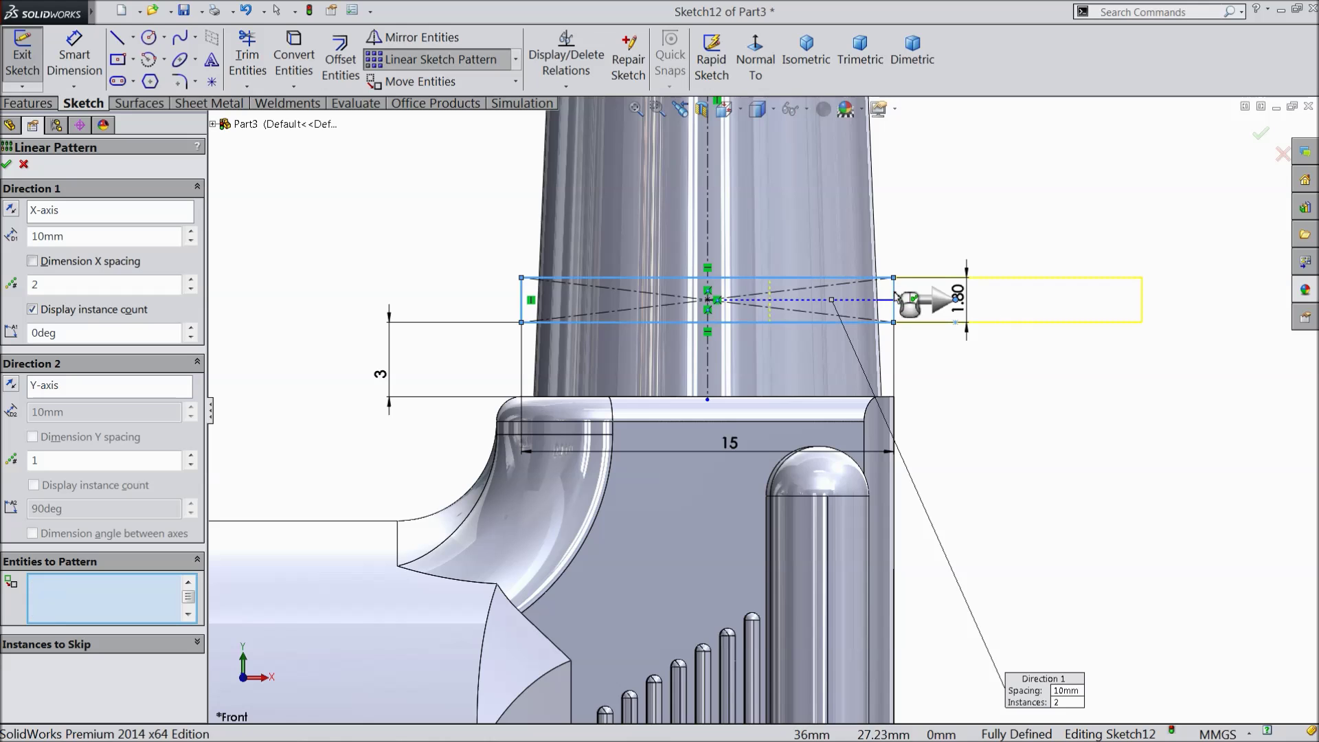
{"action": "scroll", "coordinate": [790, 371], "scroll_direction": "up", "scroll_amount": 3}
{"action": "scroll", "coordinate": [813, 348], "scroll_direction": "down", "scroll_amount": 2}
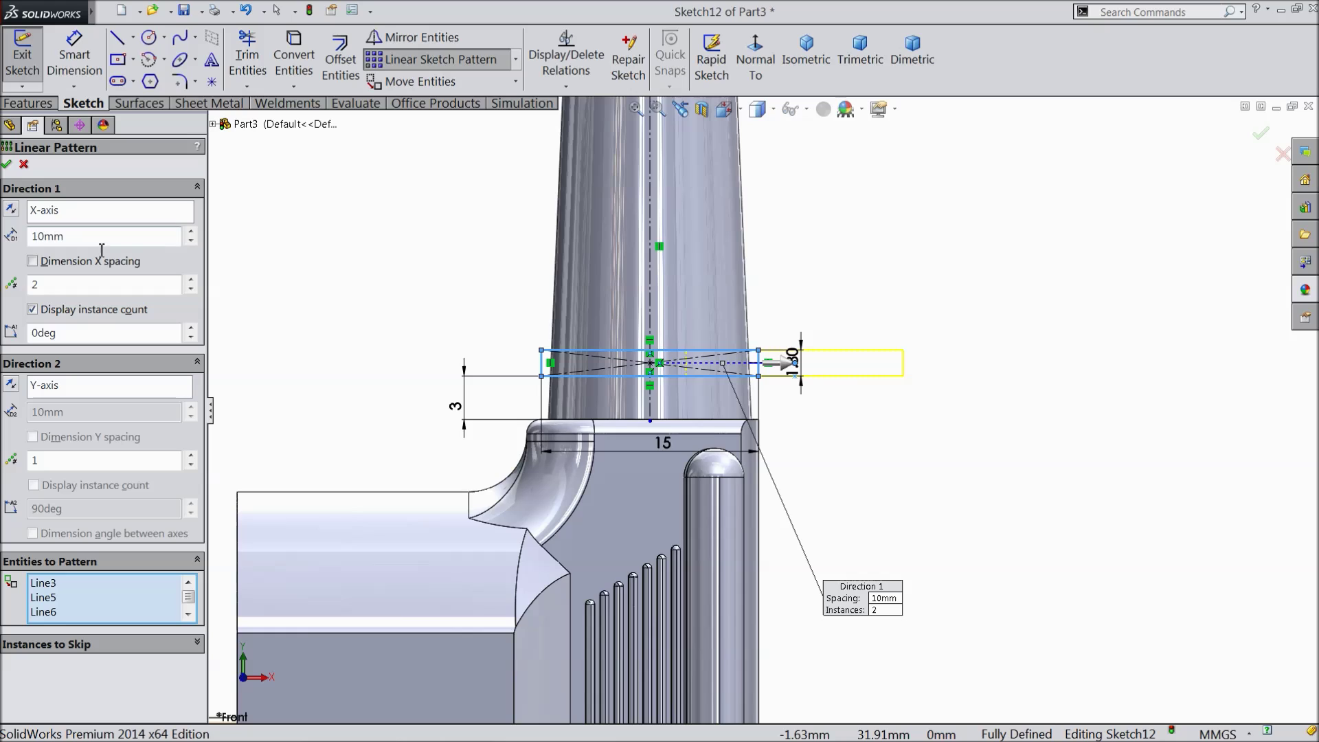
Set the pattern direction along the plug body's vertical outer edge with two instances, reversed so the copies run up the tapered boss
{"action": "left_click", "coordinate": [190, 289]}
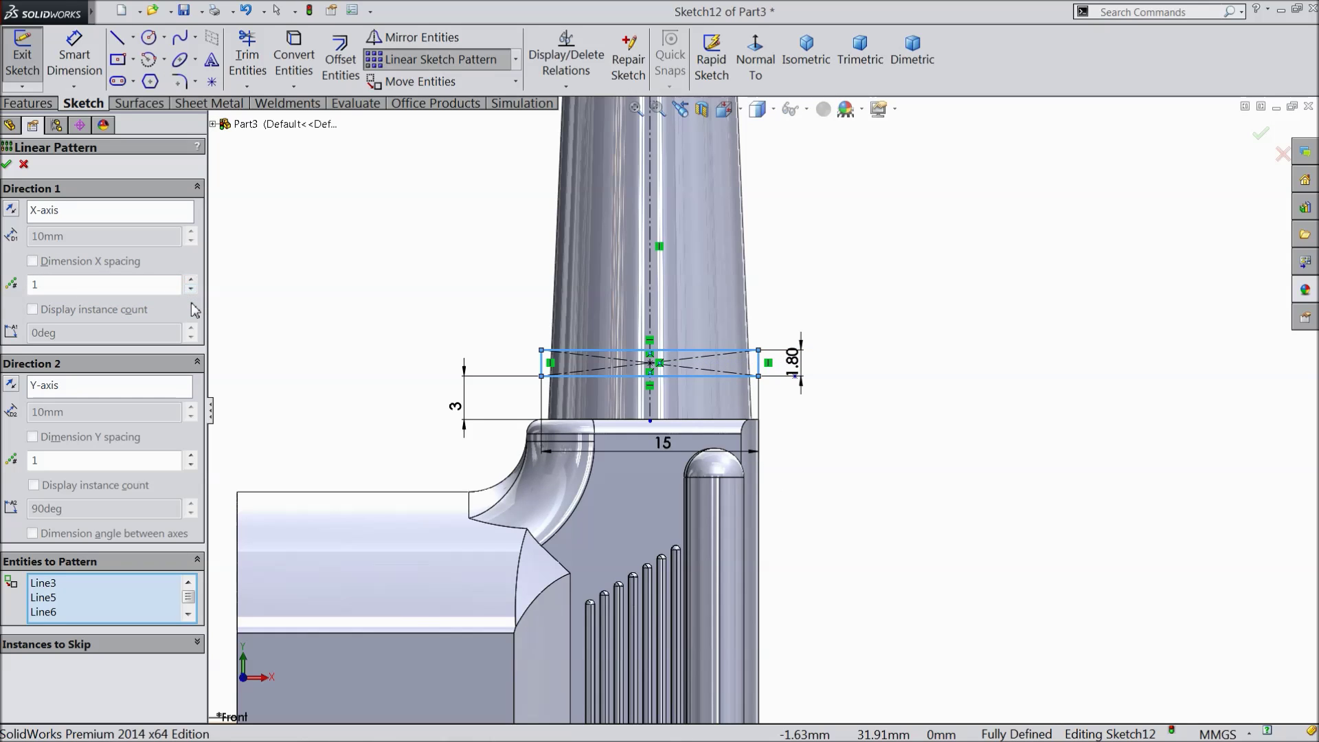
{"action": "left_click", "coordinate": [118, 216]}
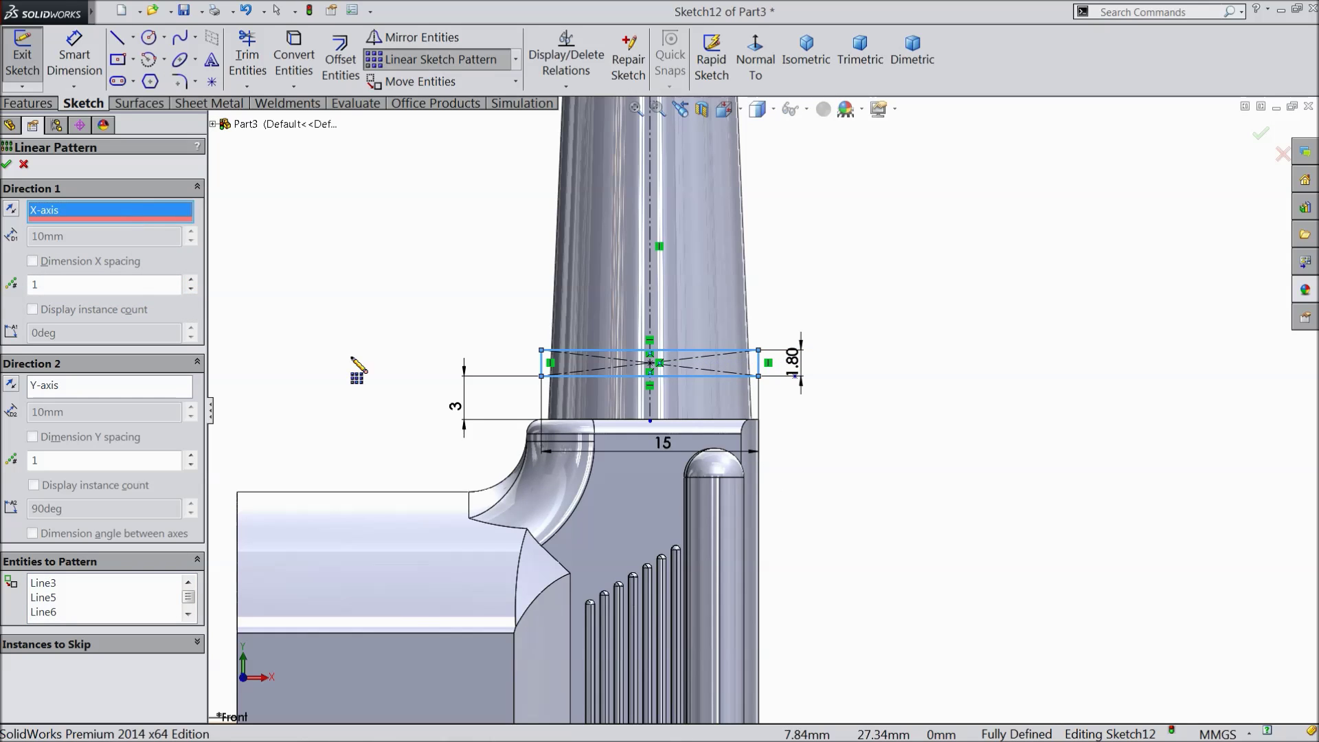
{"action": "left_click", "coordinate": [758, 443]}
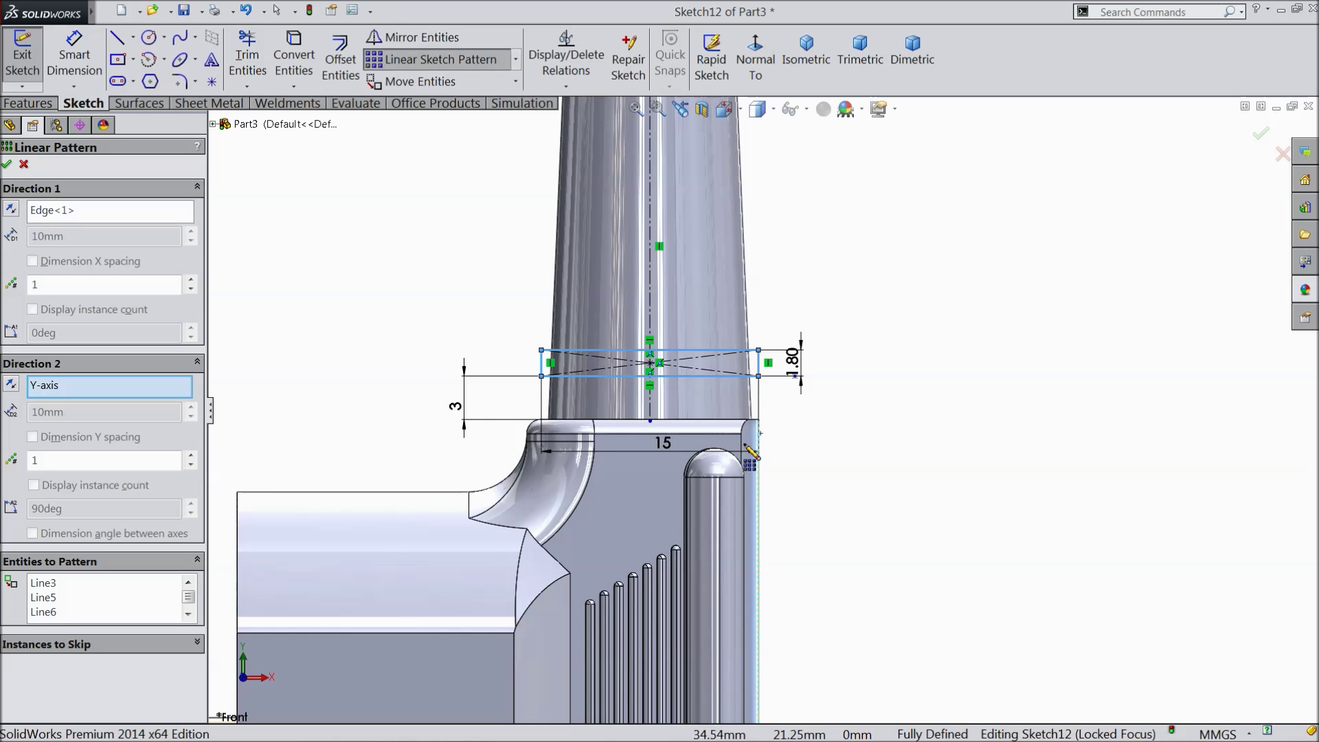
{"action": "left_click", "coordinate": [189, 280]}
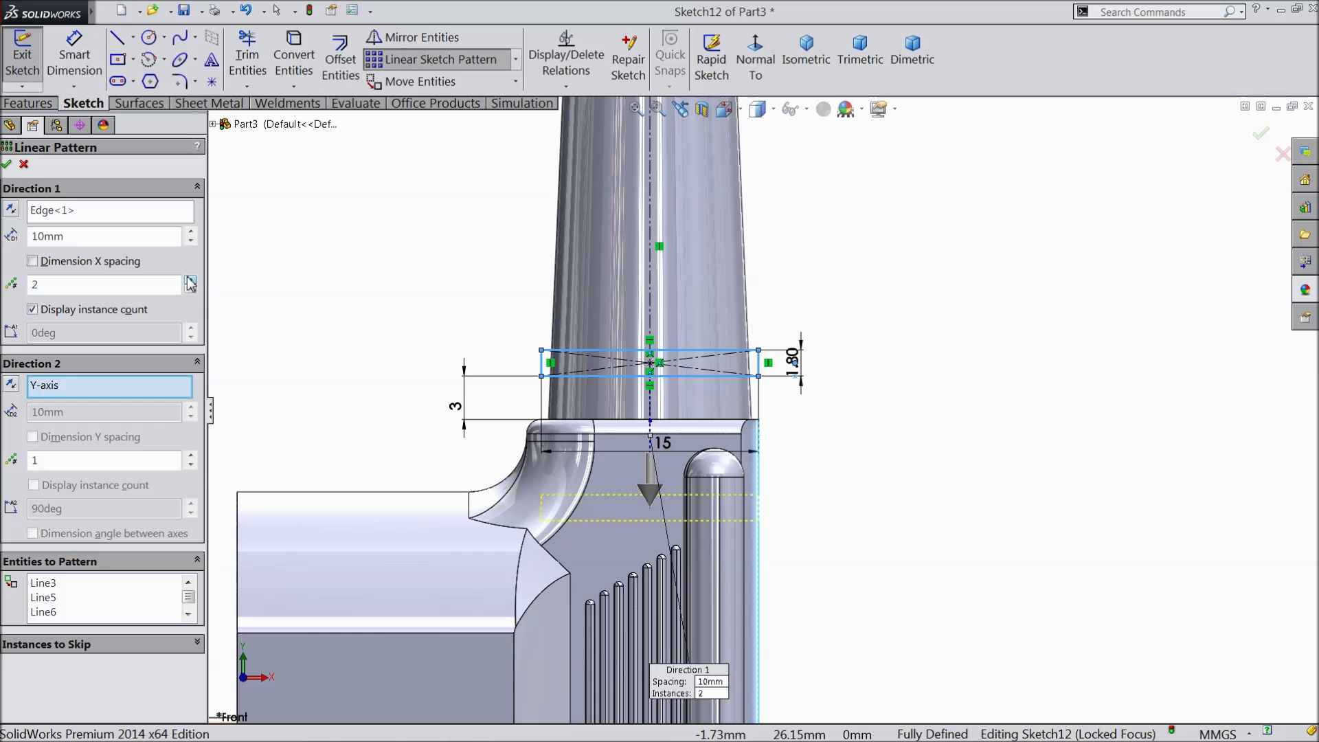
{"action": "left_click", "coordinate": [13, 211]}
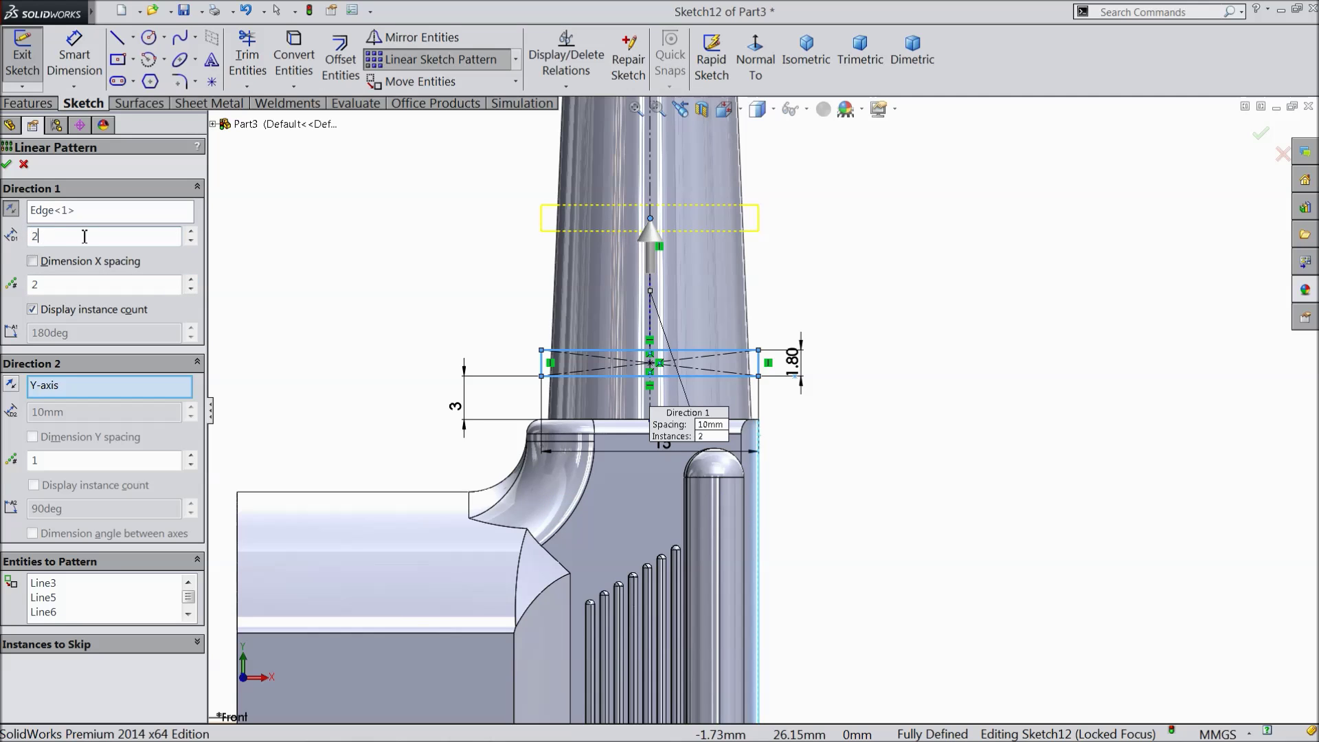
Try pattern spacings of 2 mm and 2.9 mm
{"action": "key", "text": "Return"}
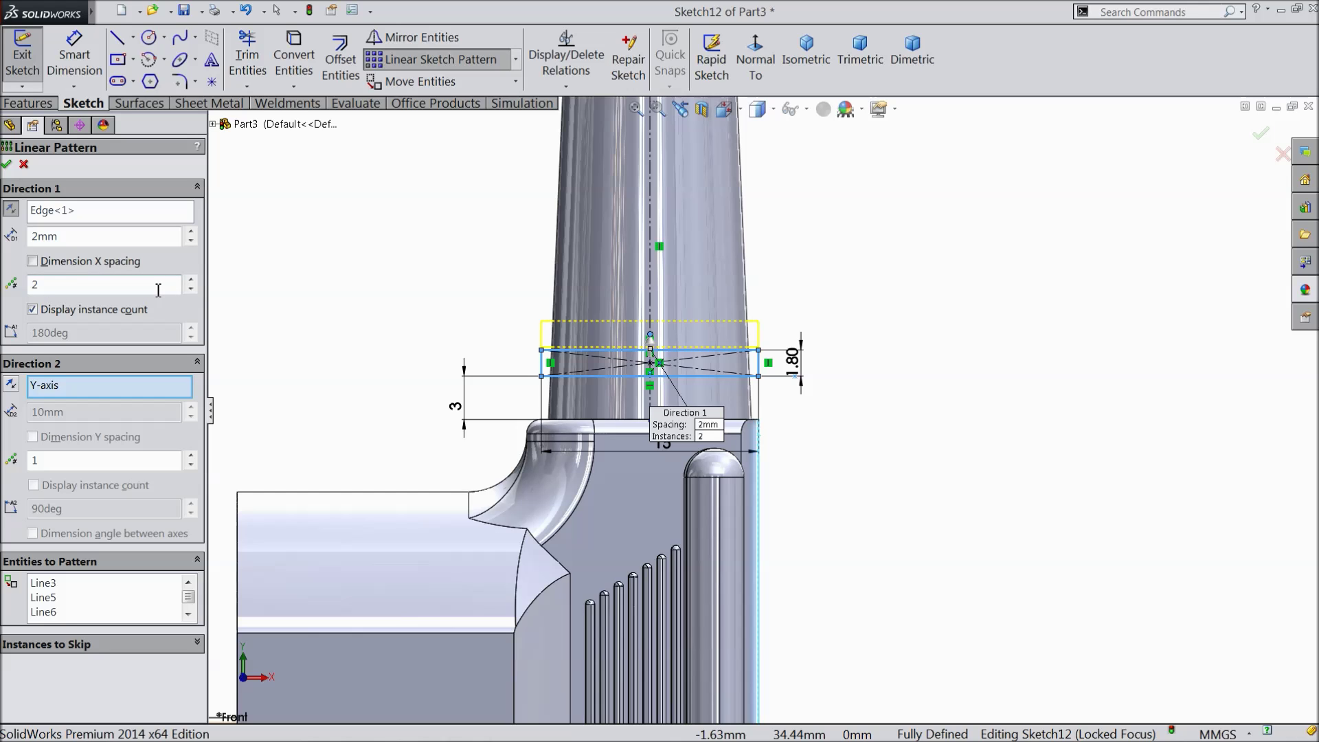
{"action": "scroll", "coordinate": [680, 357], "scroll_direction": "up", "scroll_amount": 4}
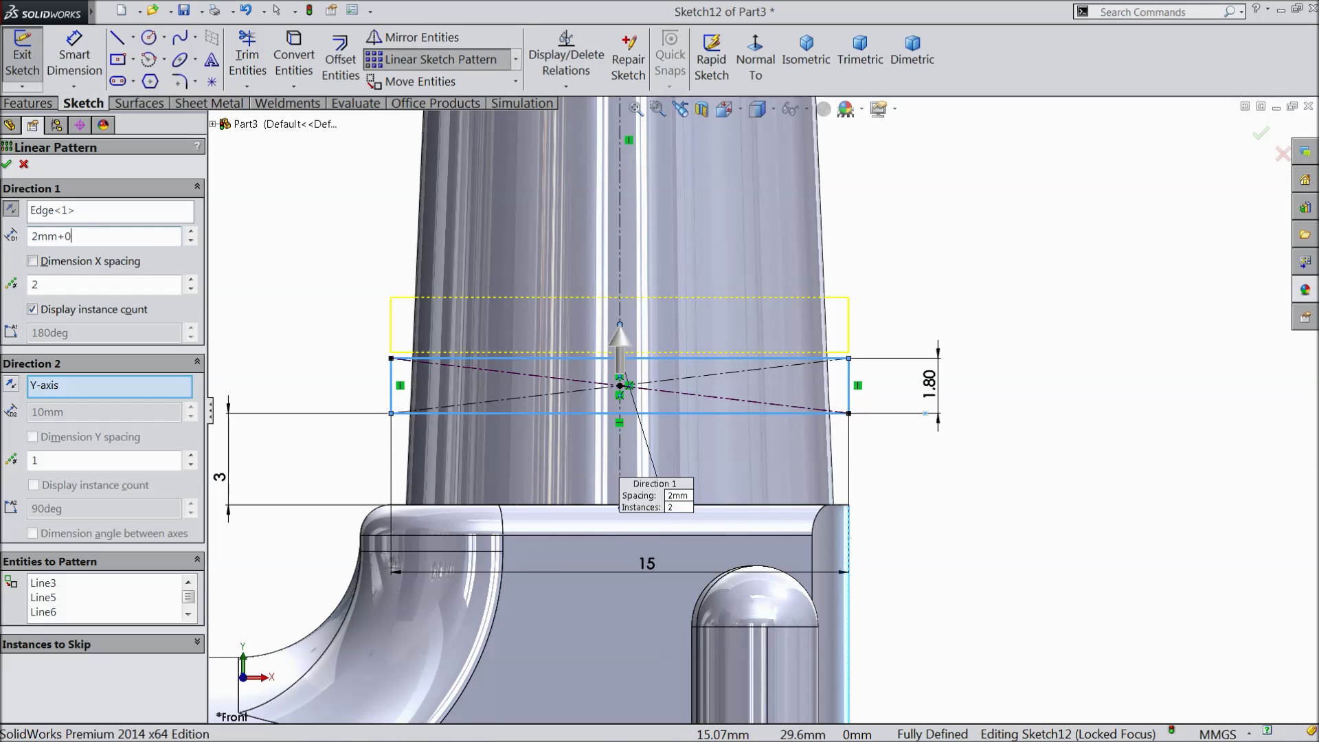
{"action": "key", "text": "Return"}
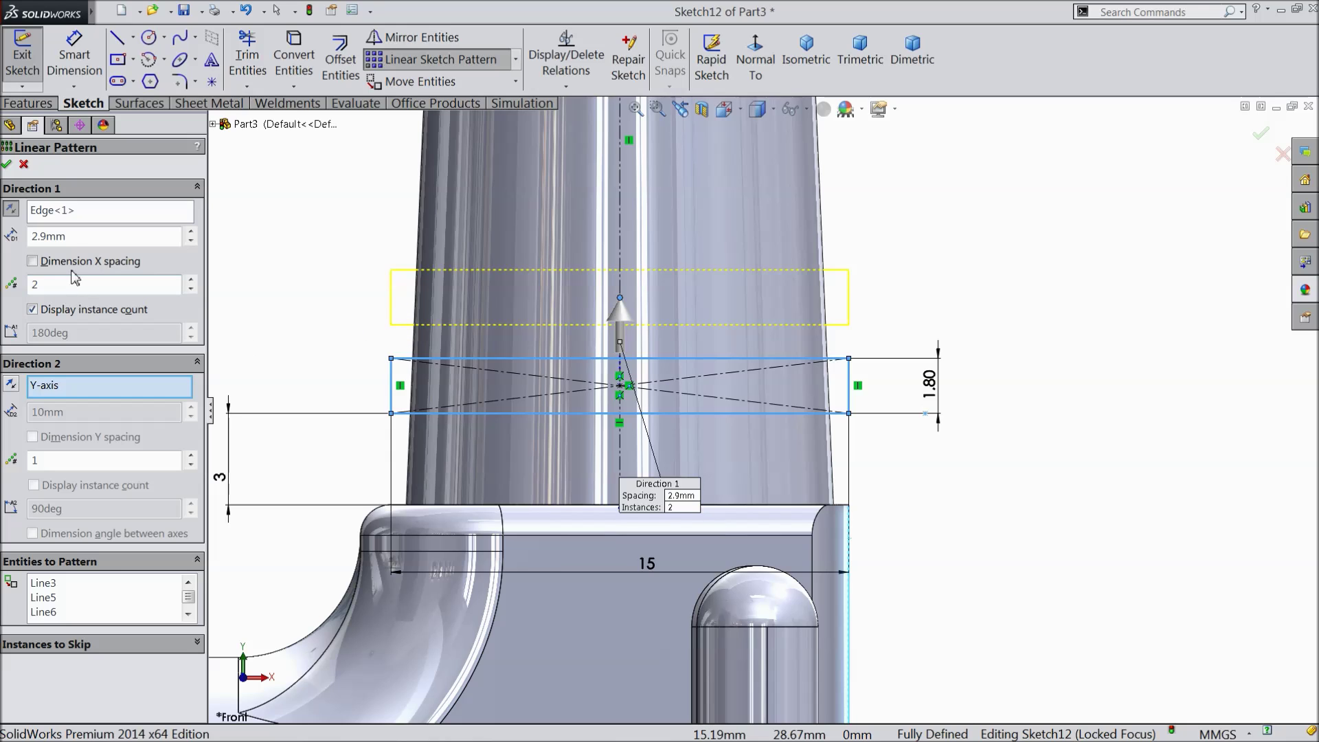
Set the pattern to 4 mm spacing with five instances and apply it along the tapered boss
{"action": "type", "text": "4"}
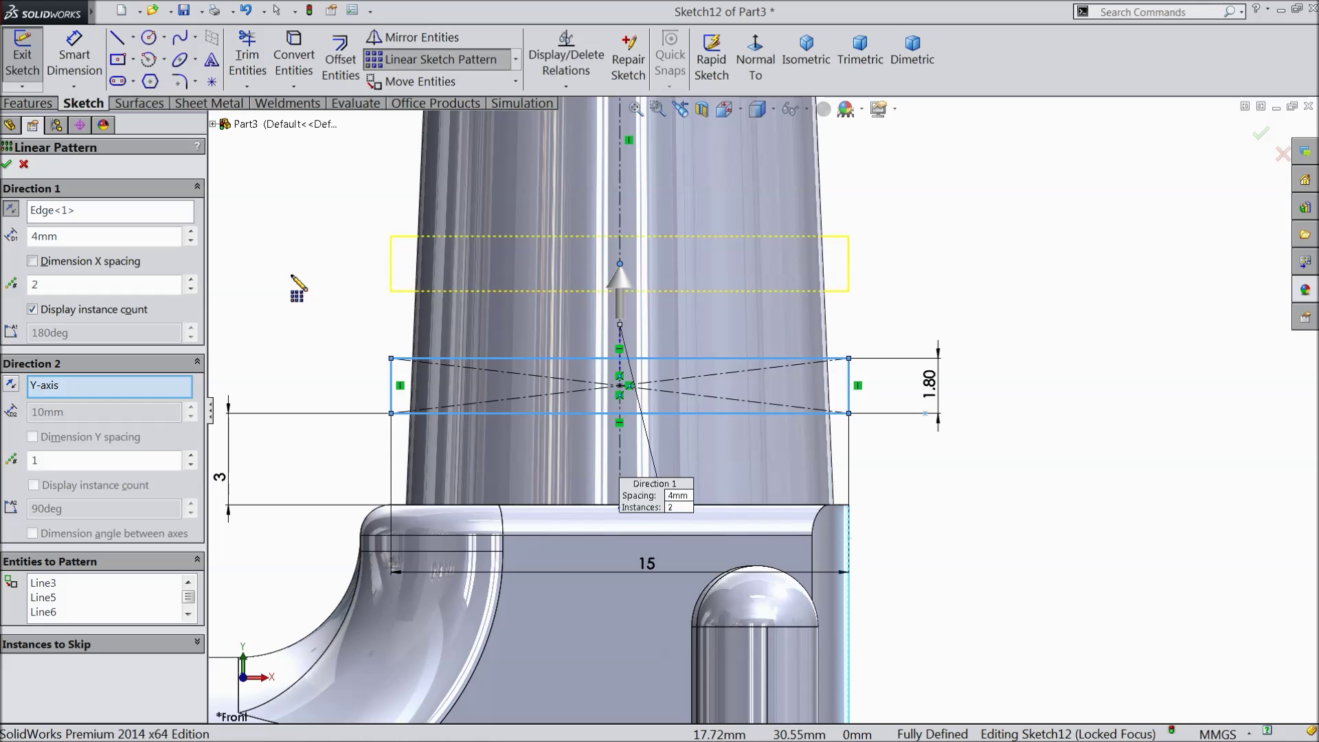
{"action": "scroll", "coordinate": [296, 287], "scroll_direction": "up", "scroll_amount": 3}
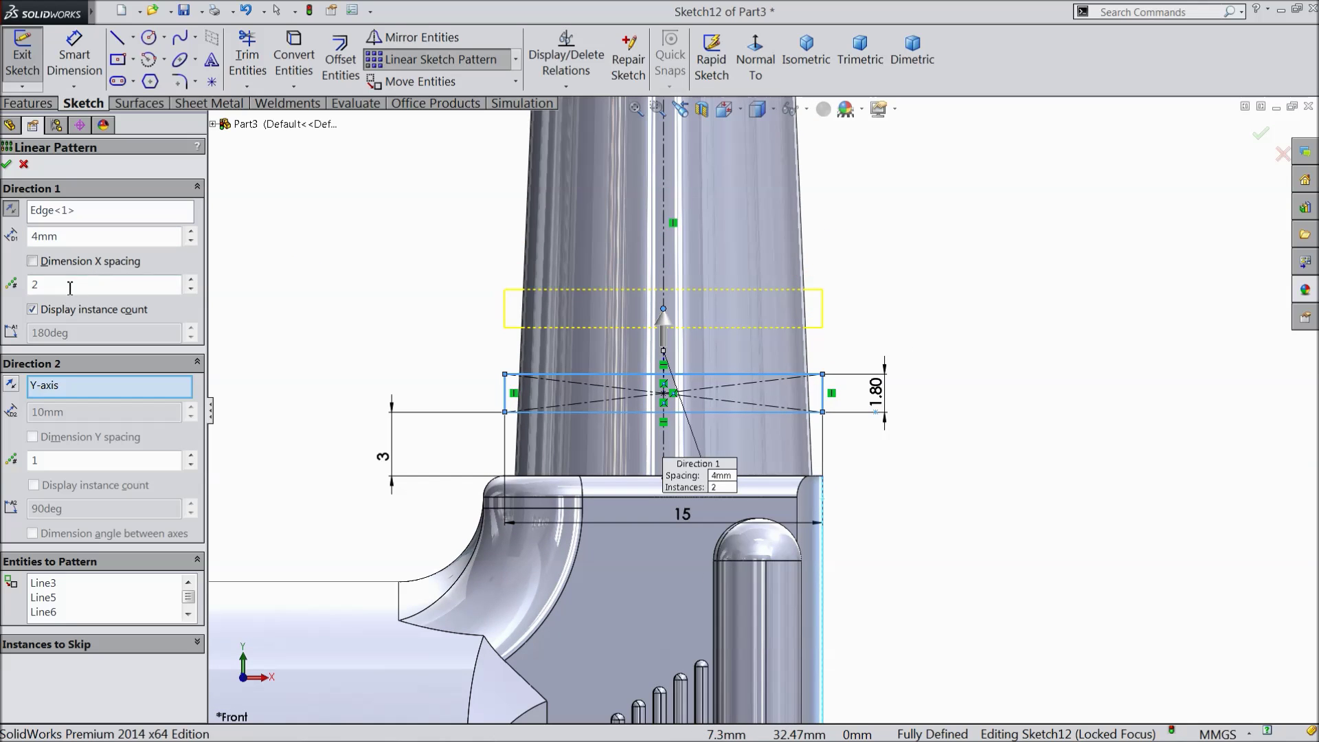
{"action": "left_click", "coordinate": [190, 280]}
{"action": "left_click", "coordinate": [190, 281]}
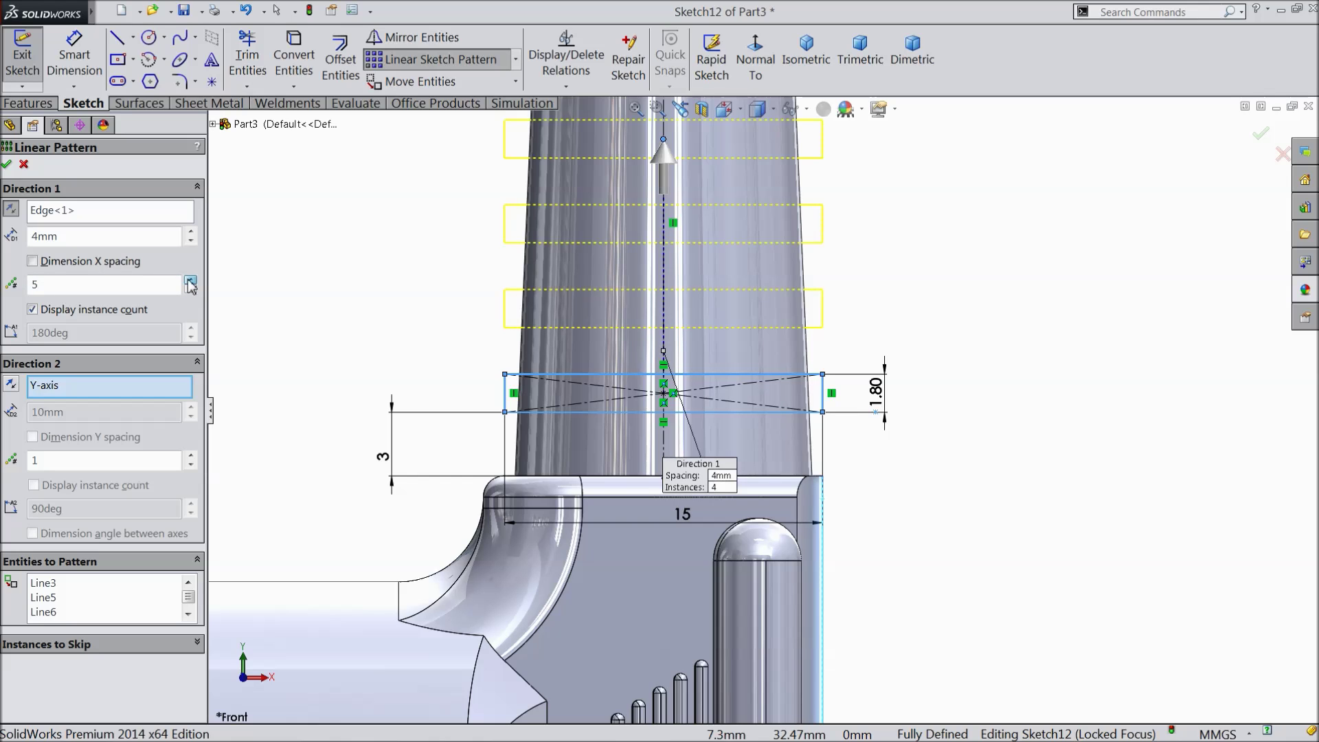
{"action": "scroll", "coordinate": [459, 284], "scroll_direction": "up", "scroll_amount": 3}
{"action": "scroll", "coordinate": [817, 240], "scroll_direction": "down", "scroll_amount": 1}
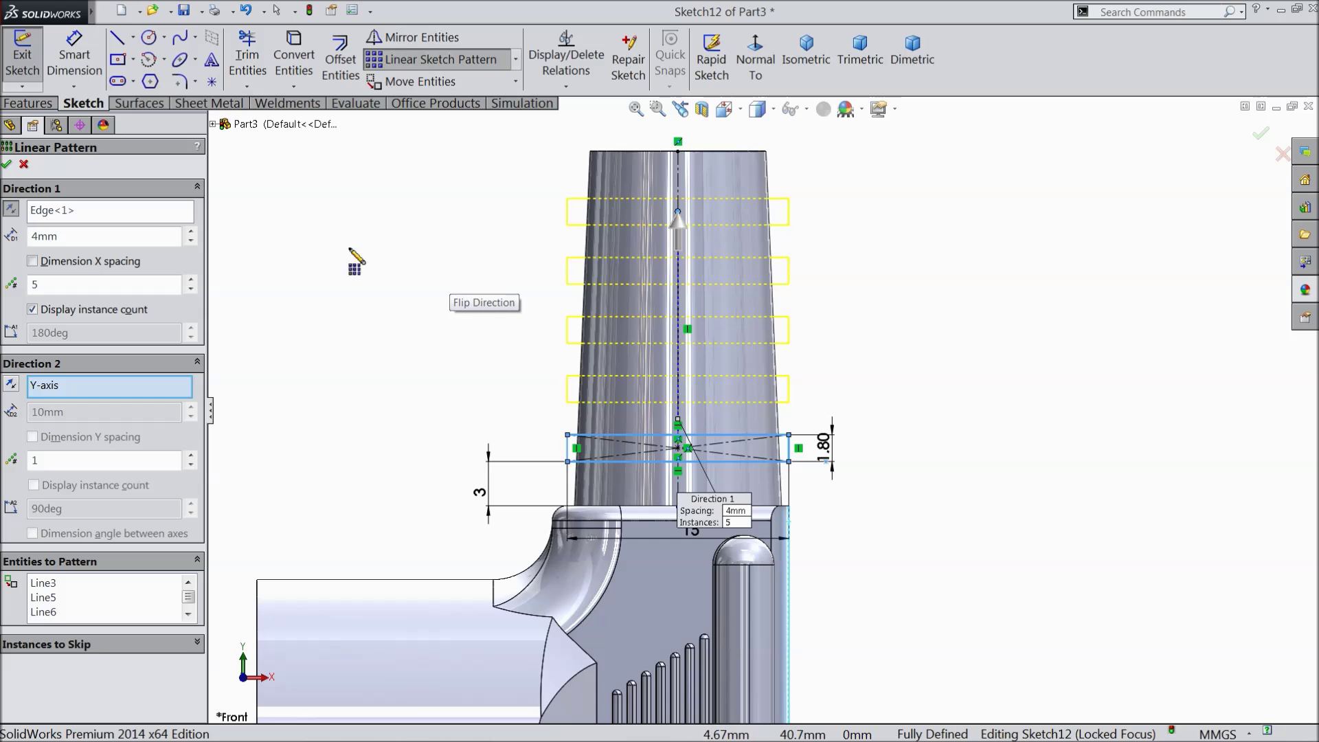
{"action": "left_click", "coordinate": [9, 165]}
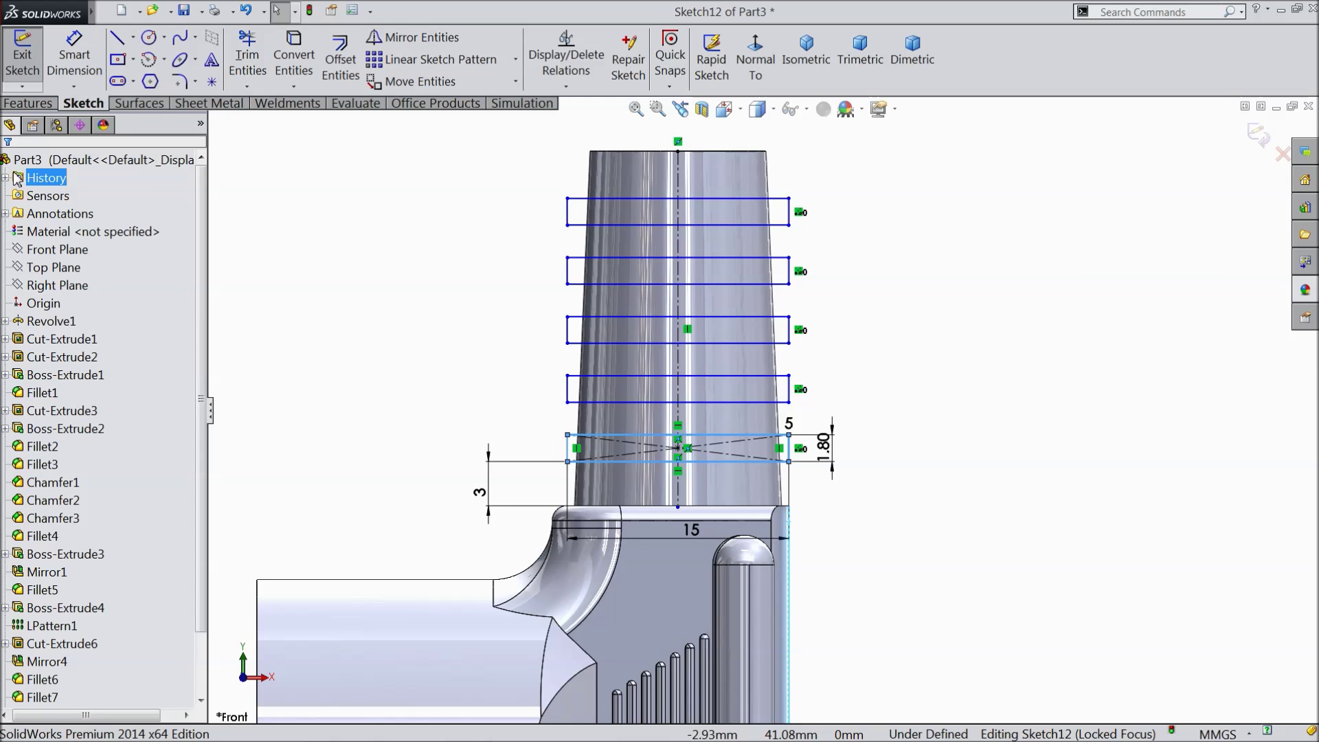
Cut the five rectangles Through All in both directions across the tapered boss, keeping all resulting bodies
{"action": "left_click", "coordinate": [31, 103]}
{"action": "left_click", "coordinate": [286, 68]}
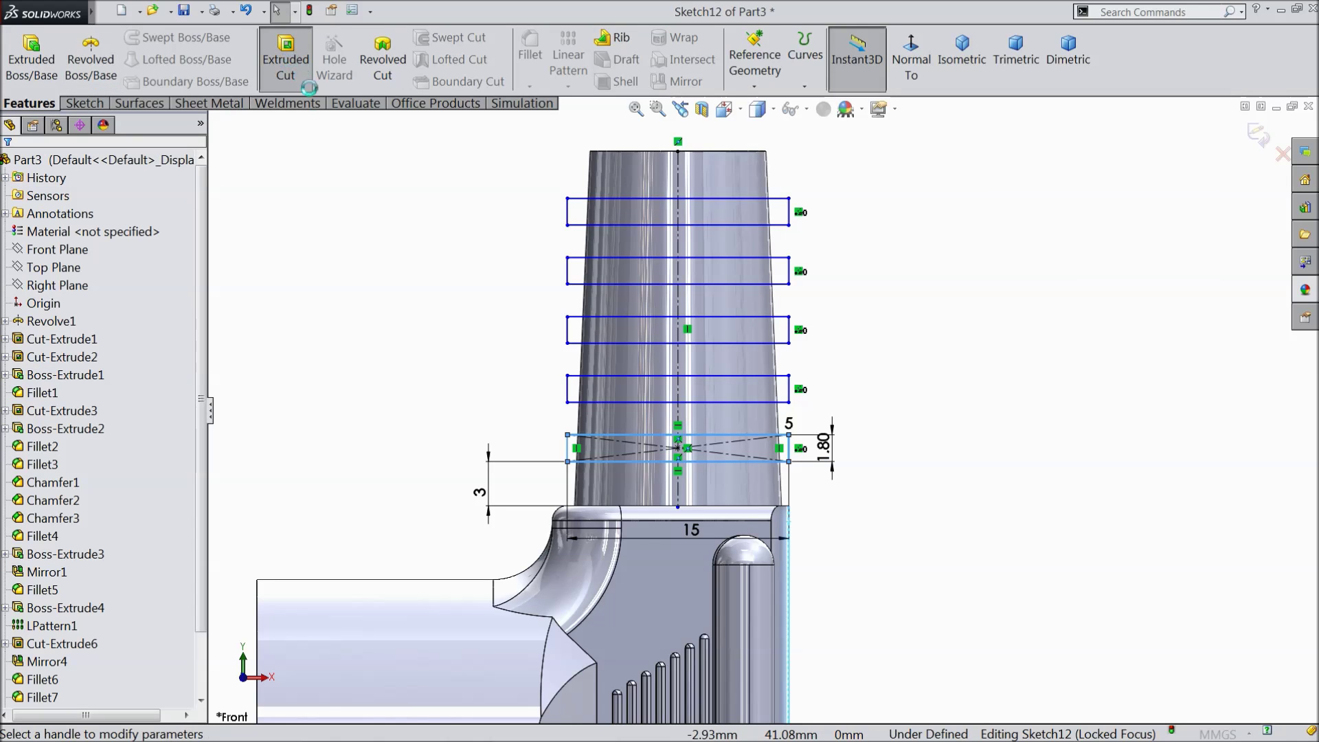
{"action": "left_click", "coordinate": [76, 263]}
{"action": "left_click", "coordinate": [76, 295]}
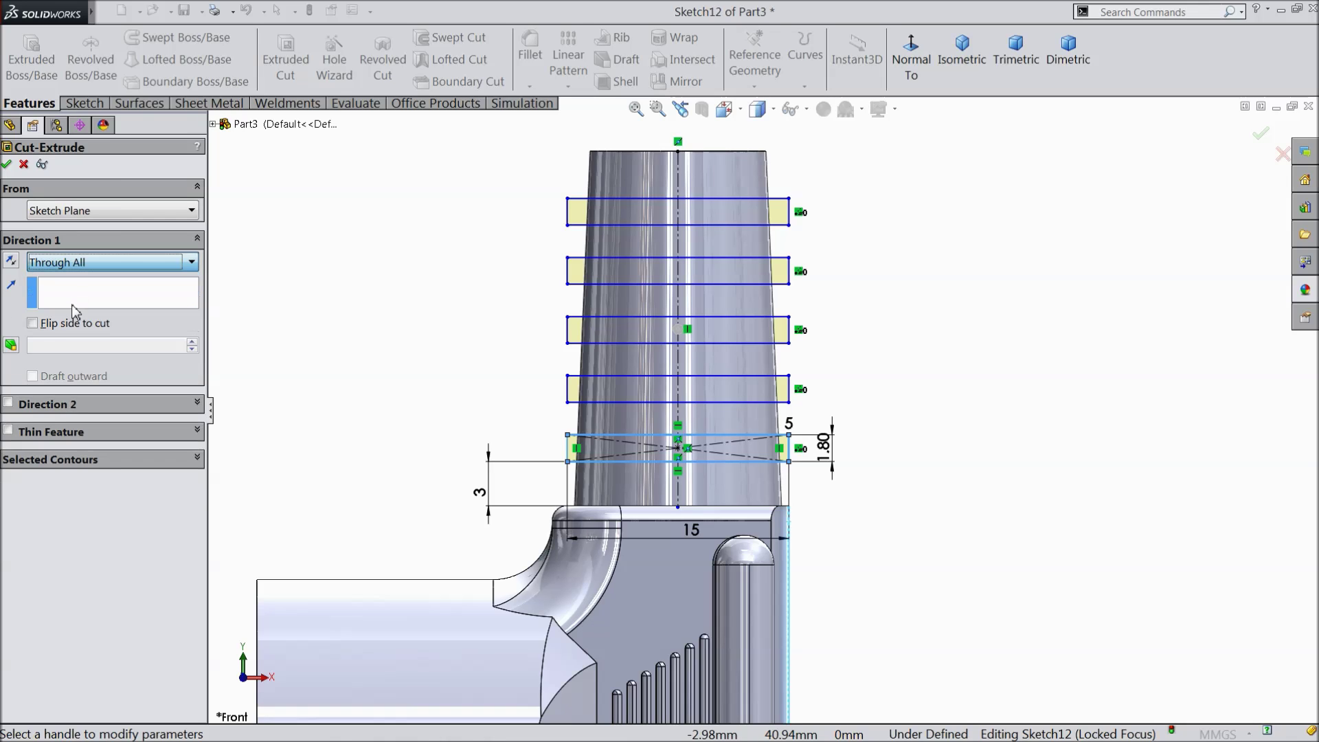
{"action": "left_click", "coordinate": [8, 404]}
{"action": "middle_click_drag", "start_coordinate": [287, 415], "coordinate": [337, 440]}
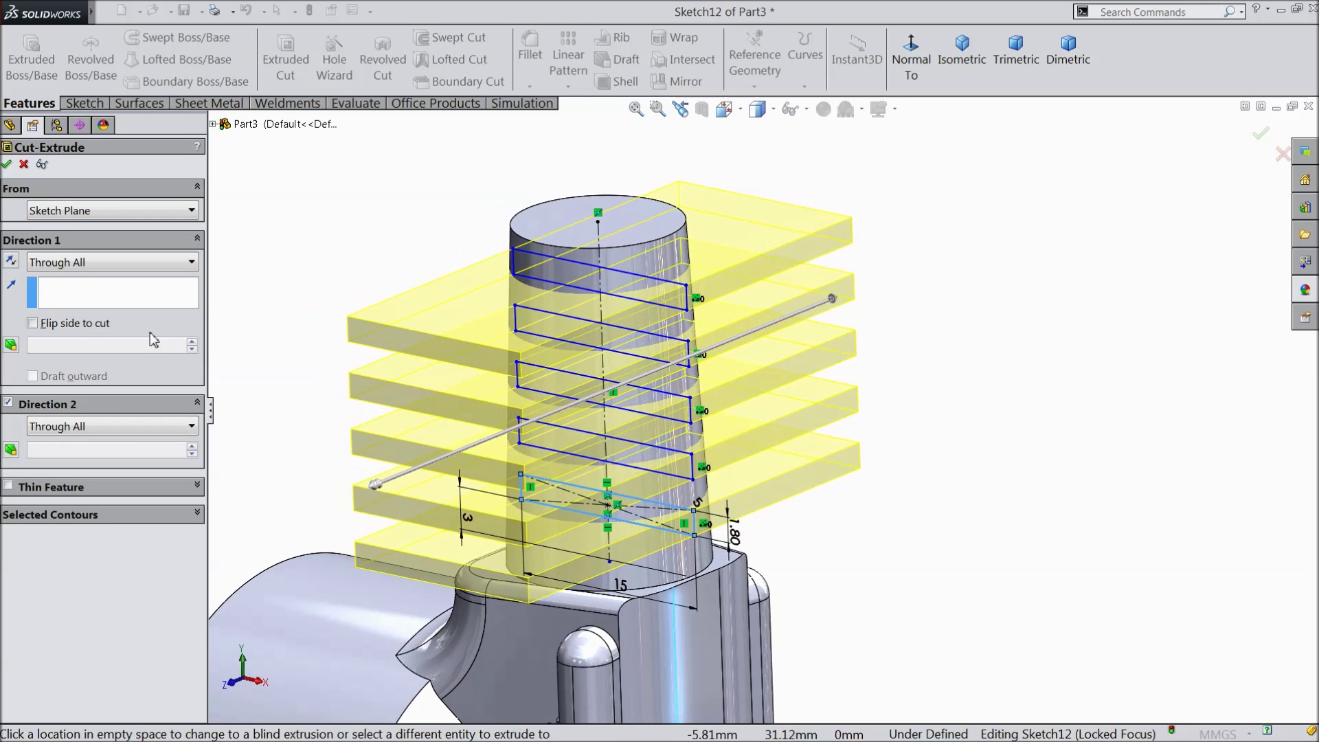
{"action": "left_click", "coordinate": [7, 165]}
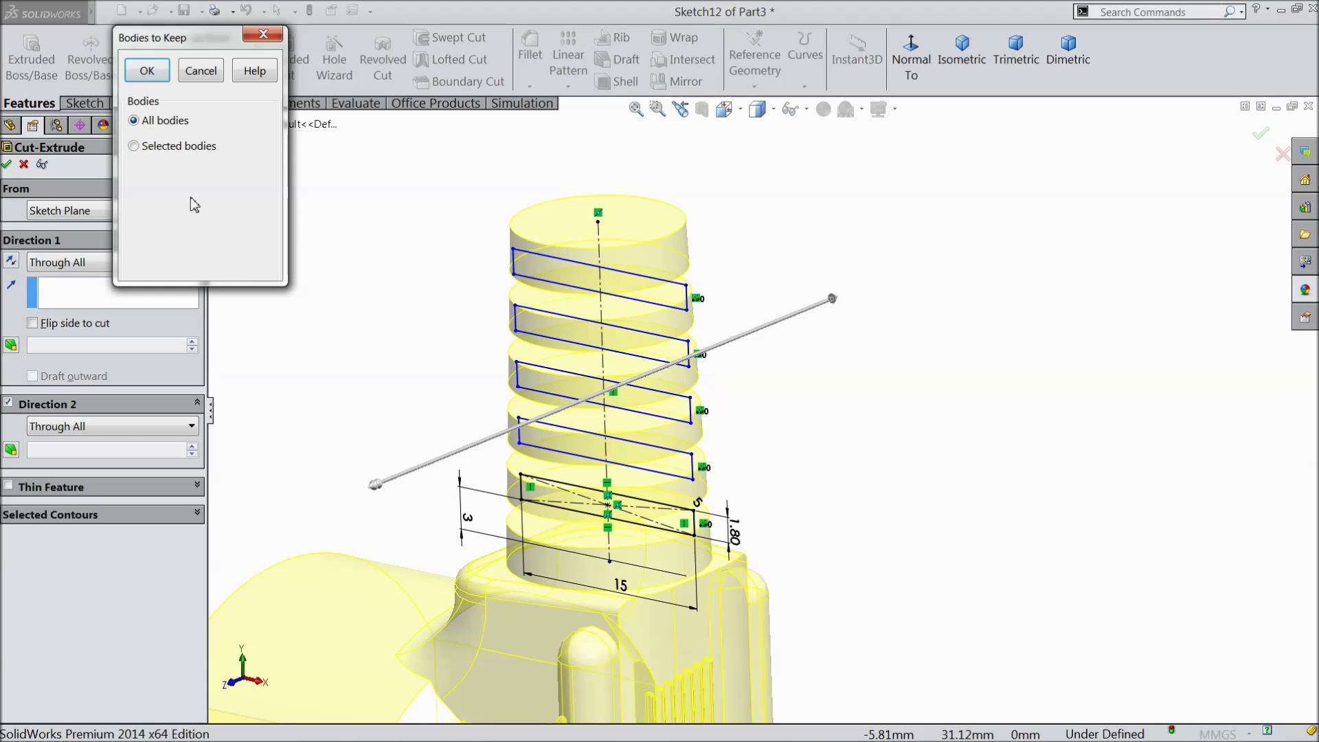
{"action": "left_click", "coordinate": [147, 71]}
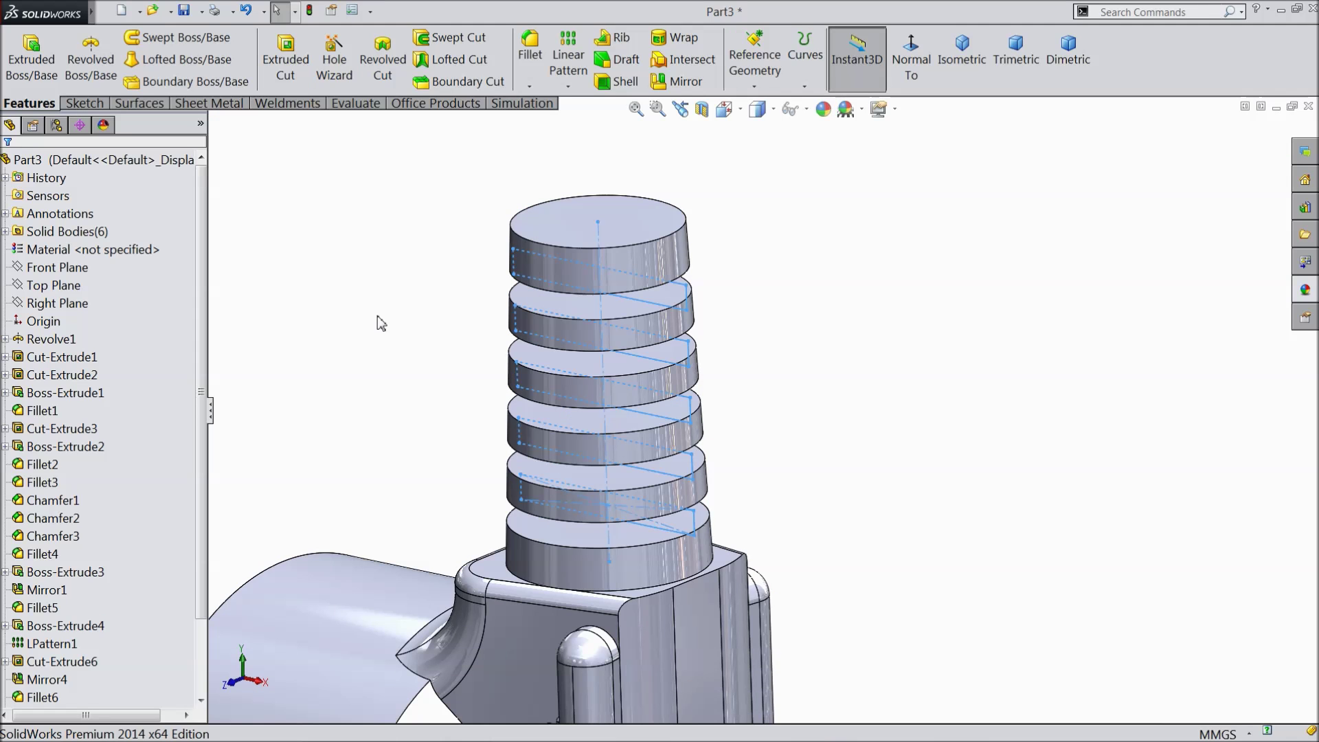
In a new Front Plane sketch, draw a vertical construction centerline about 24 mm long from the sleeve's free end down to its base
{"action": "middle_click_drag", "start_coordinate": [404, 367], "coordinate": [303, 315]}
{"action": "left_click", "coordinate": [69, 267]}
{"action": "left_click", "coordinate": [91, 253]}
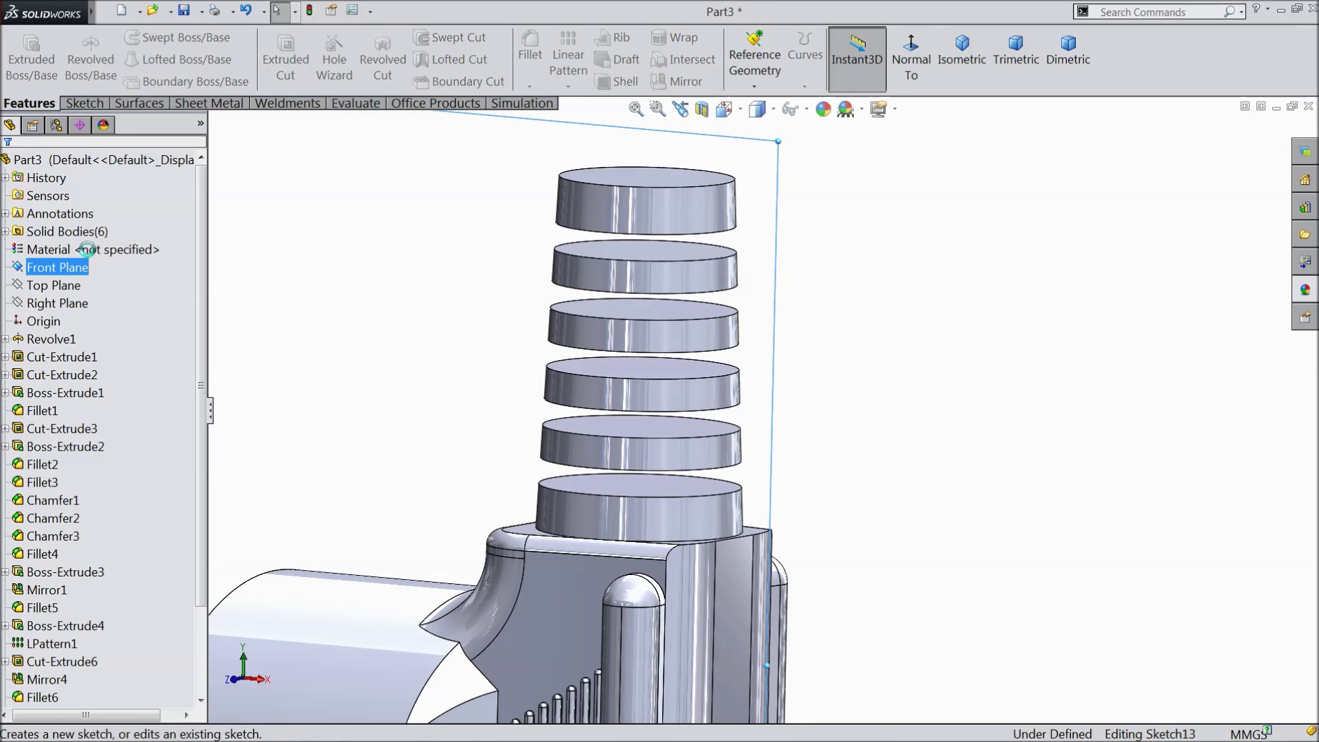
{"action": "left_click", "coordinate": [901, 71]}
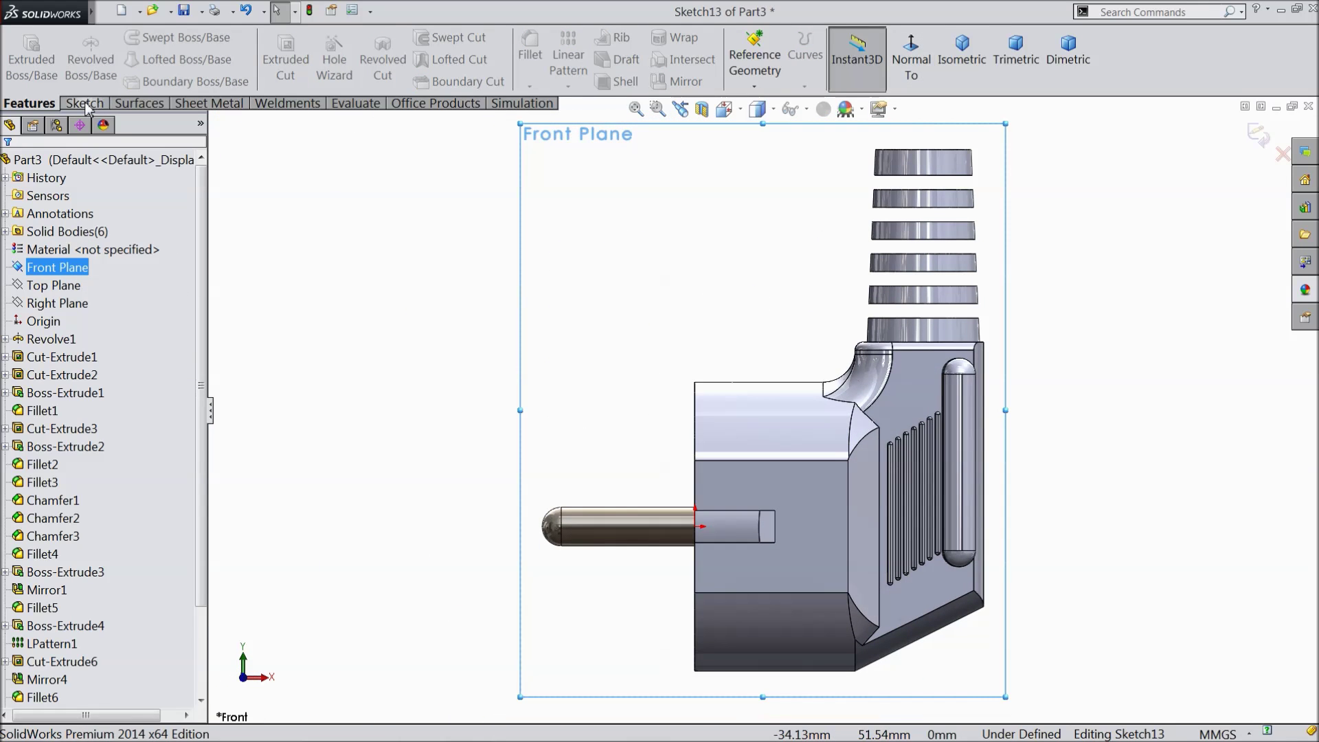
{"action": "left_click", "coordinate": [84, 103]}
{"action": "left_click", "coordinate": [132, 37]}
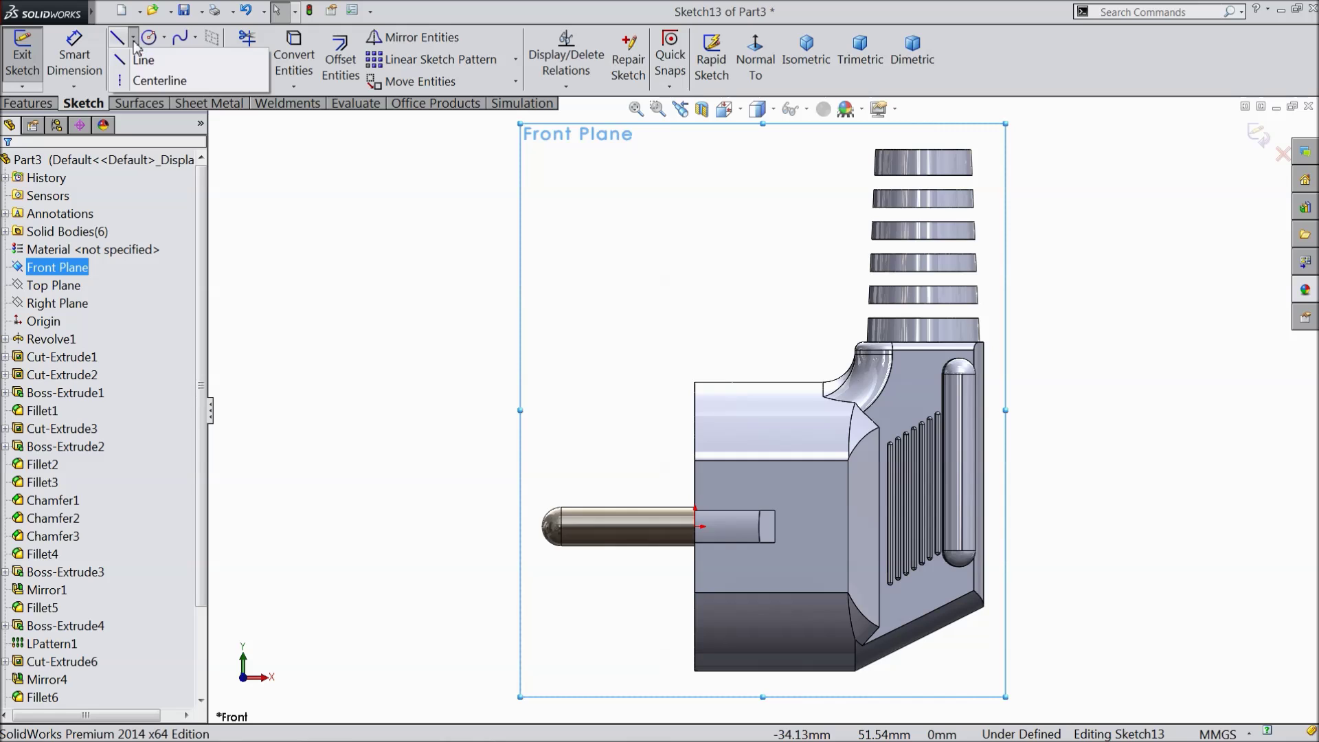
{"action": "left_click", "coordinate": [152, 81]}
{"action": "scroll", "coordinate": [1034, 209], "scroll_direction": "down", "scroll_amount": 2}
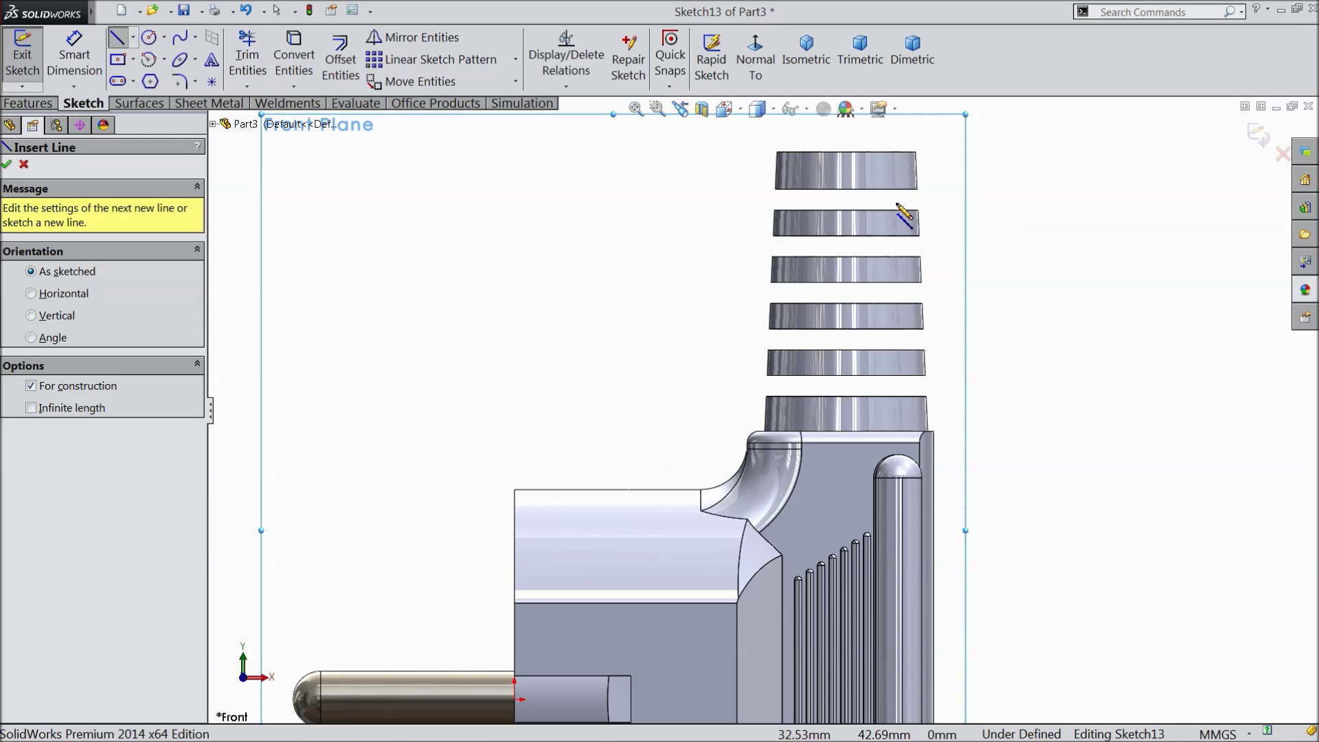
{"action": "left_click", "coordinate": [846, 152]}
{"action": "left_click", "coordinate": [847, 432]}
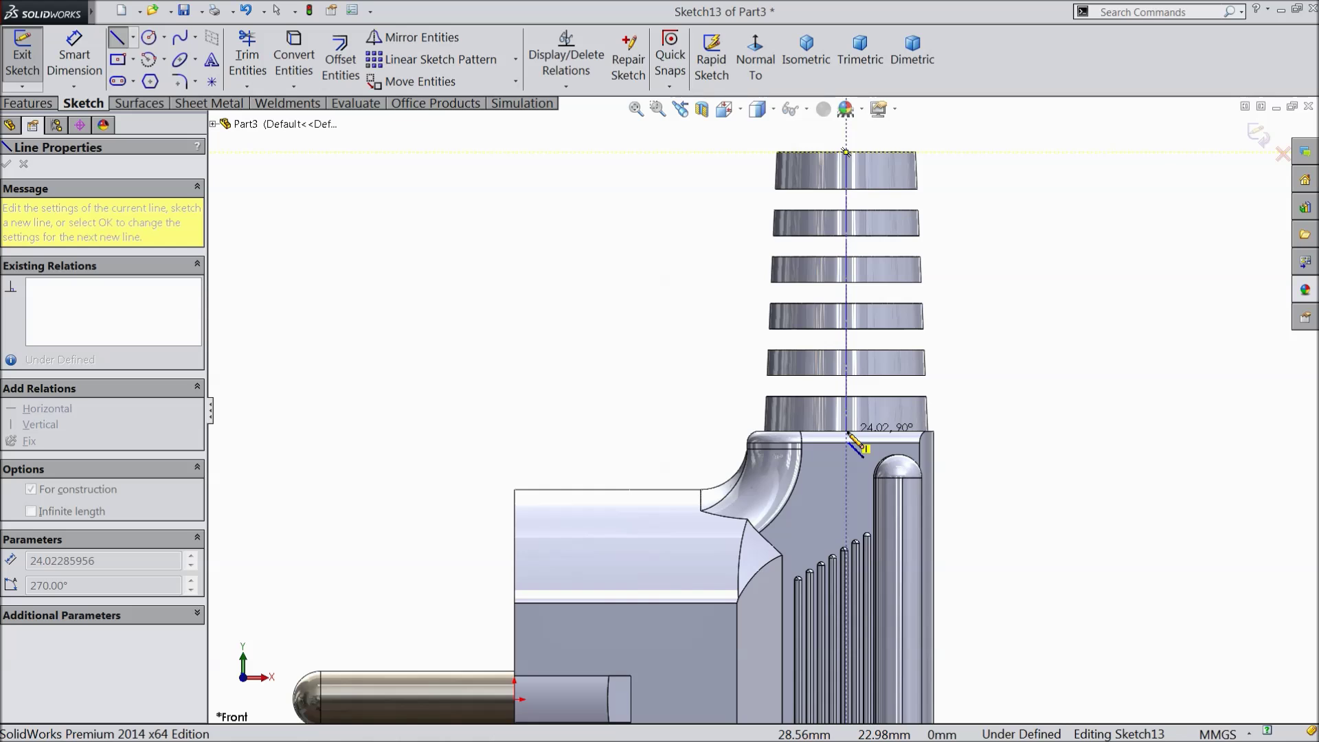
{"action": "right_click", "coordinate": [636, 234]}
{"action": "left_click", "coordinate": [678, 140]}
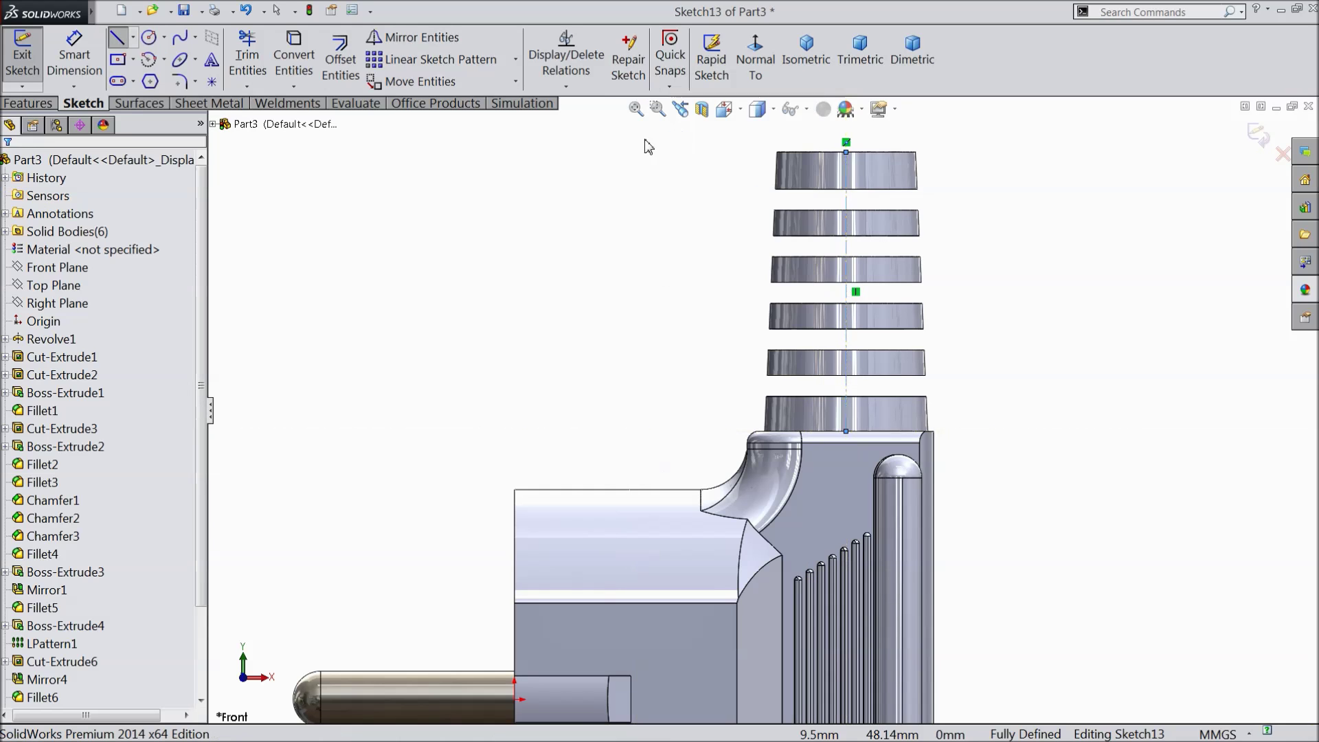
Draw a closed tapered four-line outline about 17.8 mm tall, inset from the discs, from the end disc's lower edge to the base disc's upper edge
{"action": "left_click", "coordinate": [118, 37]}
{"action": "scroll", "coordinate": [885, 364], "scroll_direction": "up", "scroll_amount": 4}
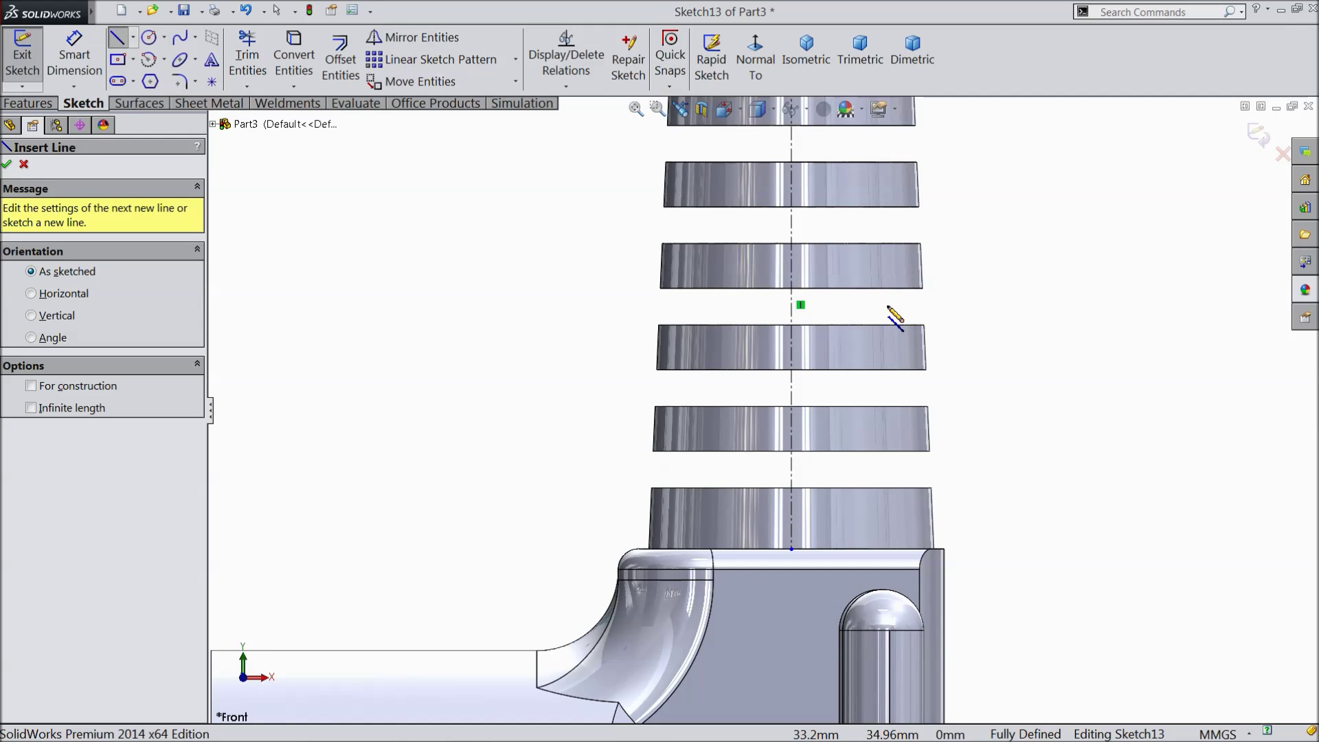
{"action": "scroll", "coordinate": [721, 201], "scroll_direction": "up", "scroll_amount": 3}
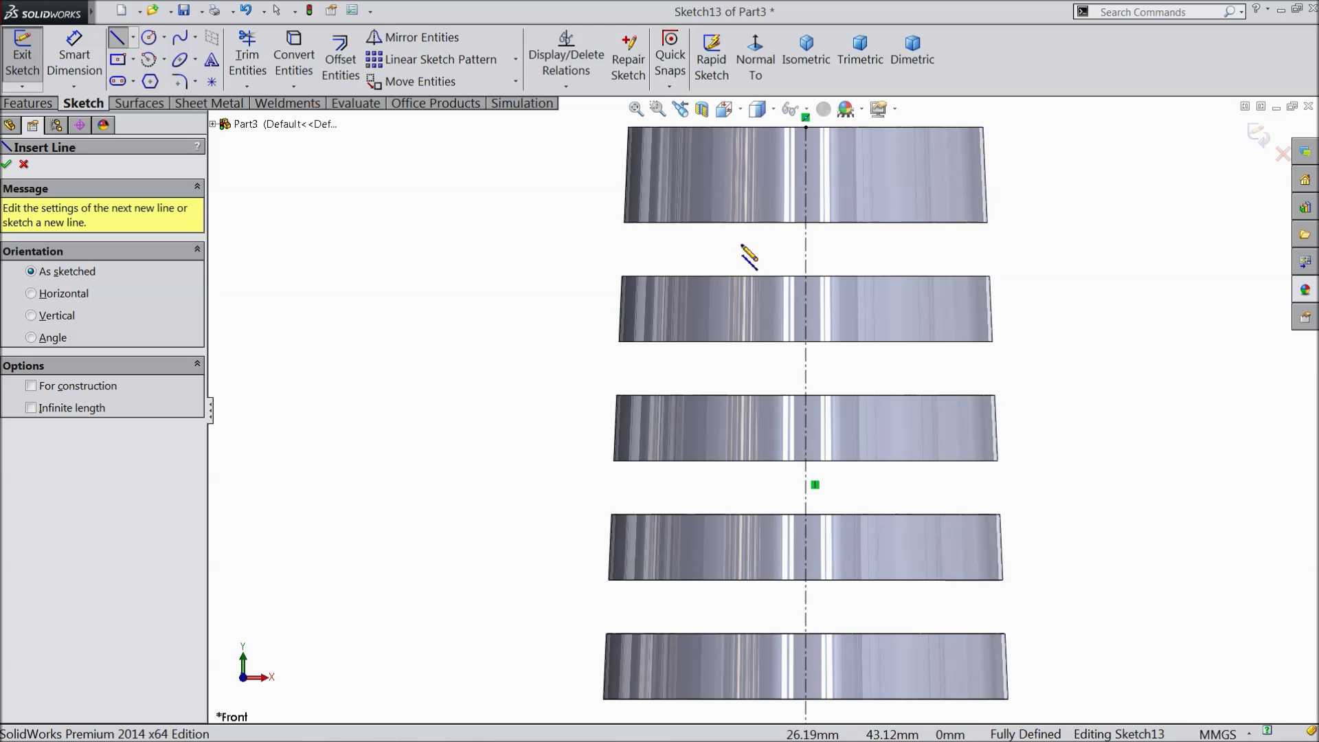
{"action": "left_click", "coordinate": [664, 223]}
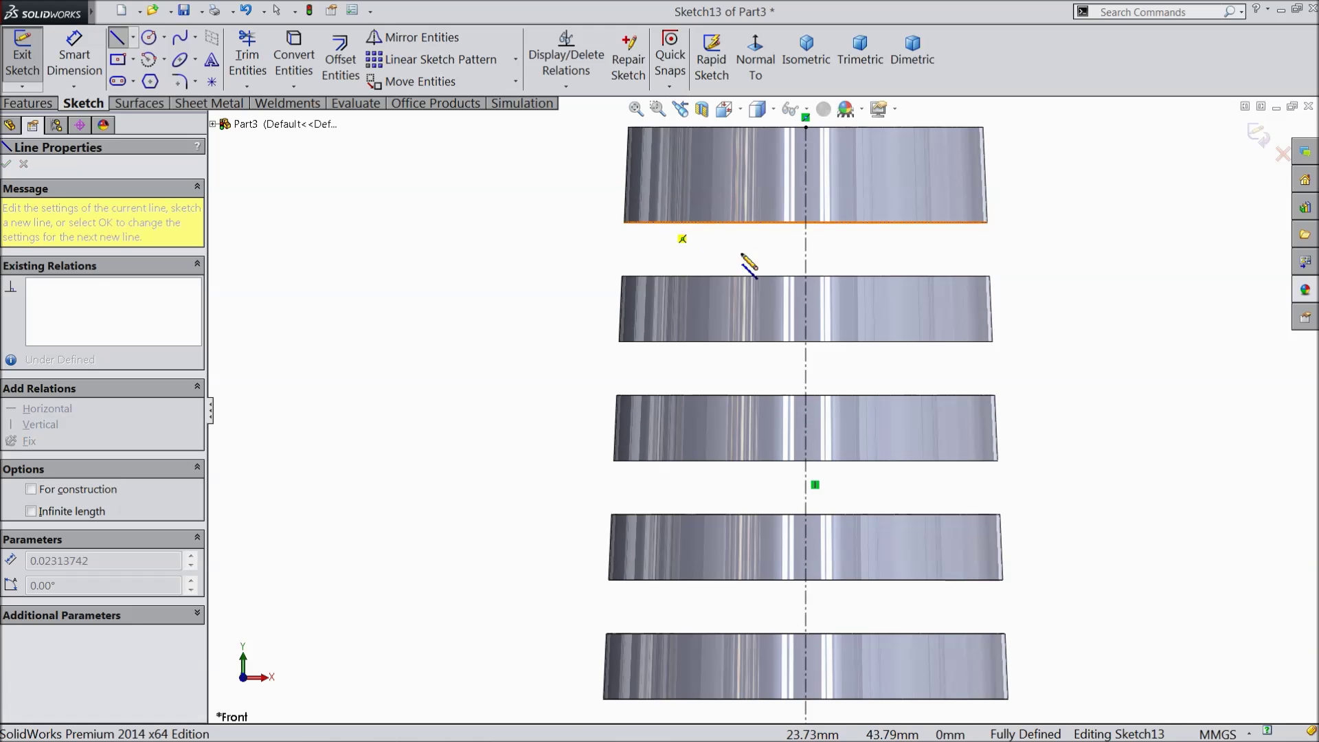
{"action": "left_click", "coordinate": [948, 223]}
{"action": "scroll", "coordinate": [937, 315], "scroll_direction": "down", "scroll_amount": 4}
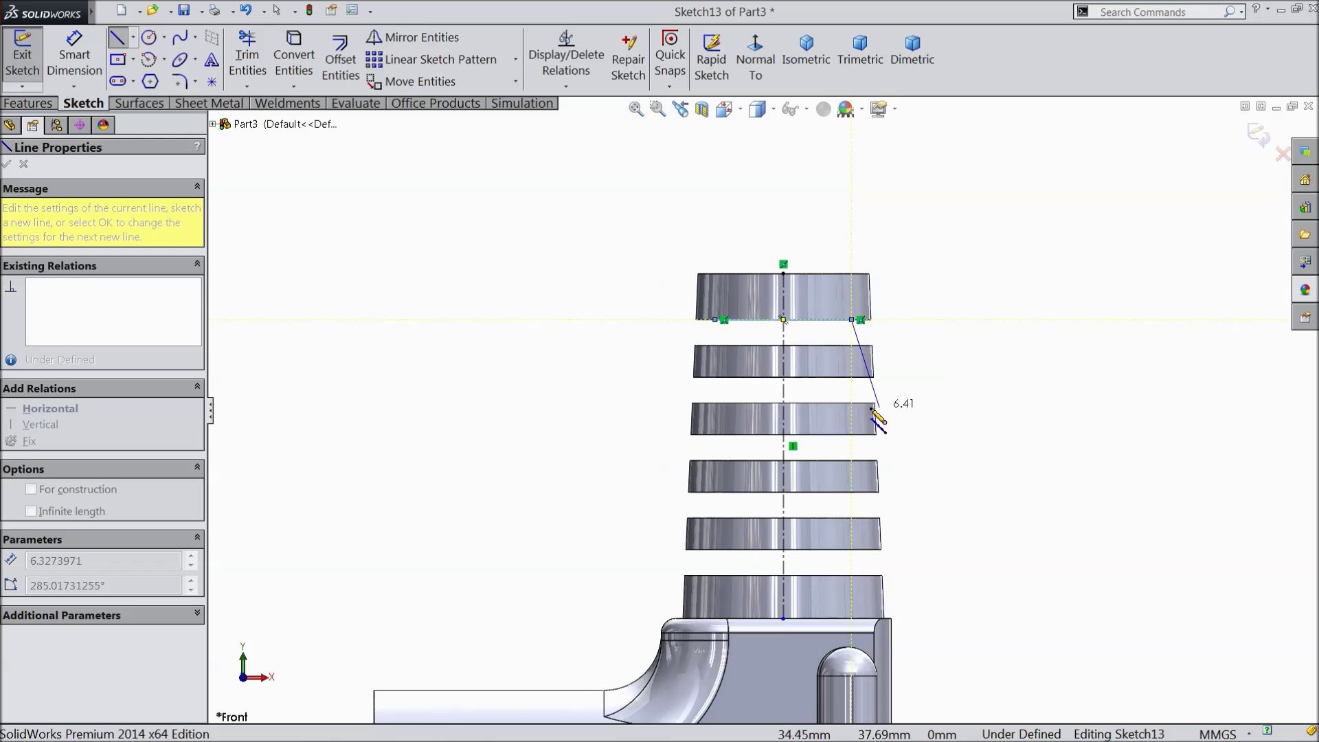
{"action": "scroll", "coordinate": [795, 545], "scroll_direction": "up", "scroll_amount": 4}
{"action": "left_click", "coordinate": [871, 485]}
{"action": "left_click", "coordinate": [633, 485]}
{"action": "scroll", "coordinate": [671, 435], "scroll_direction": "up", "scroll_amount": 2}
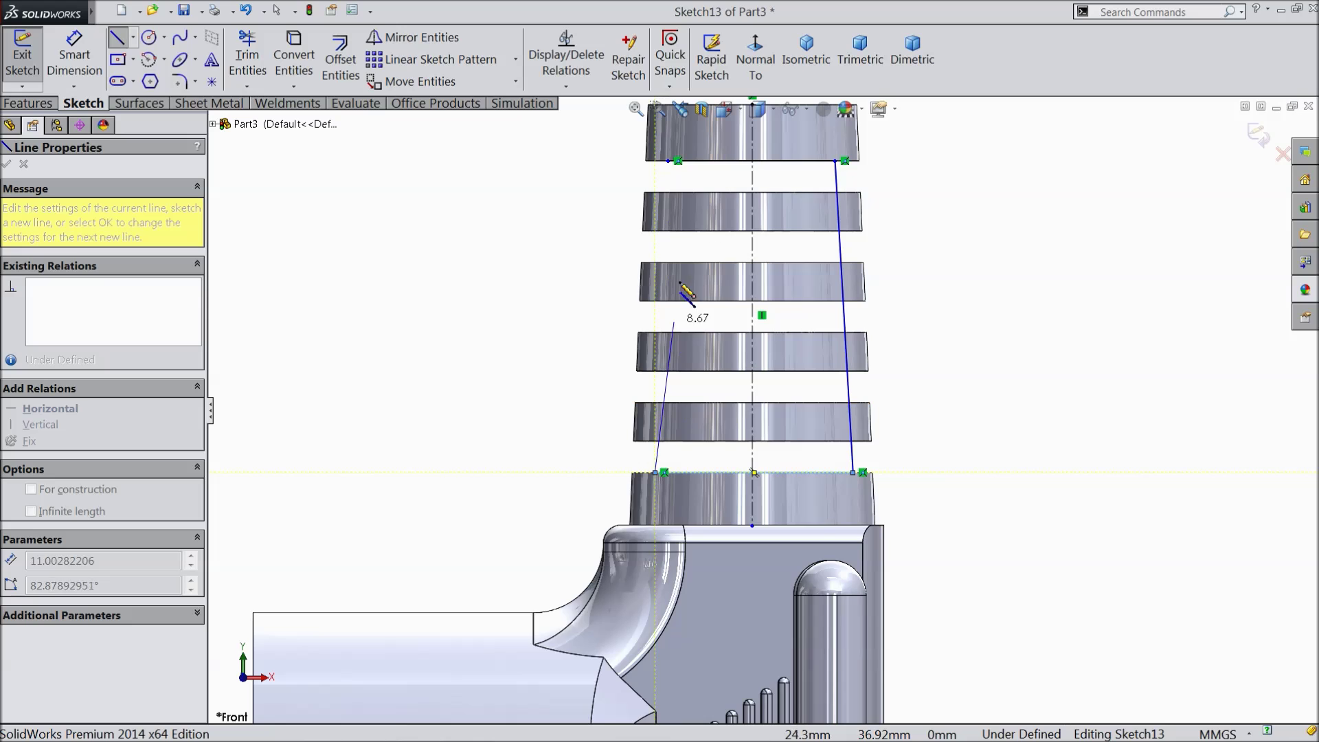
{"action": "left_click", "coordinate": [668, 161]}
{"action": "right_click", "coordinate": [524, 213]}
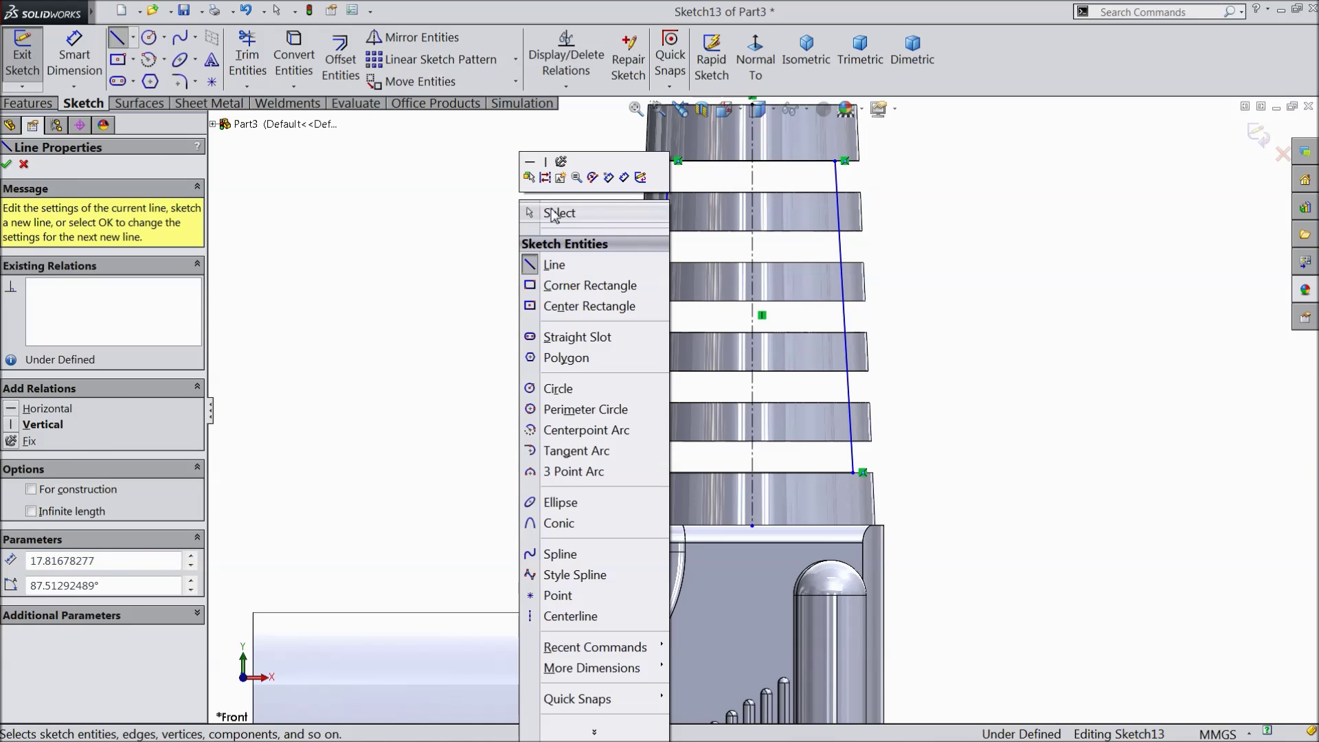
Dimension the angle between the two slanted sides of the tapered outline and set it to 5 degrees
{"action": "left_click", "coordinate": [558, 213]}
{"action": "left_click", "coordinate": [74, 55]}
{"action": "scroll", "coordinate": [800, 388], "scroll_direction": "down", "scroll_amount": 3}
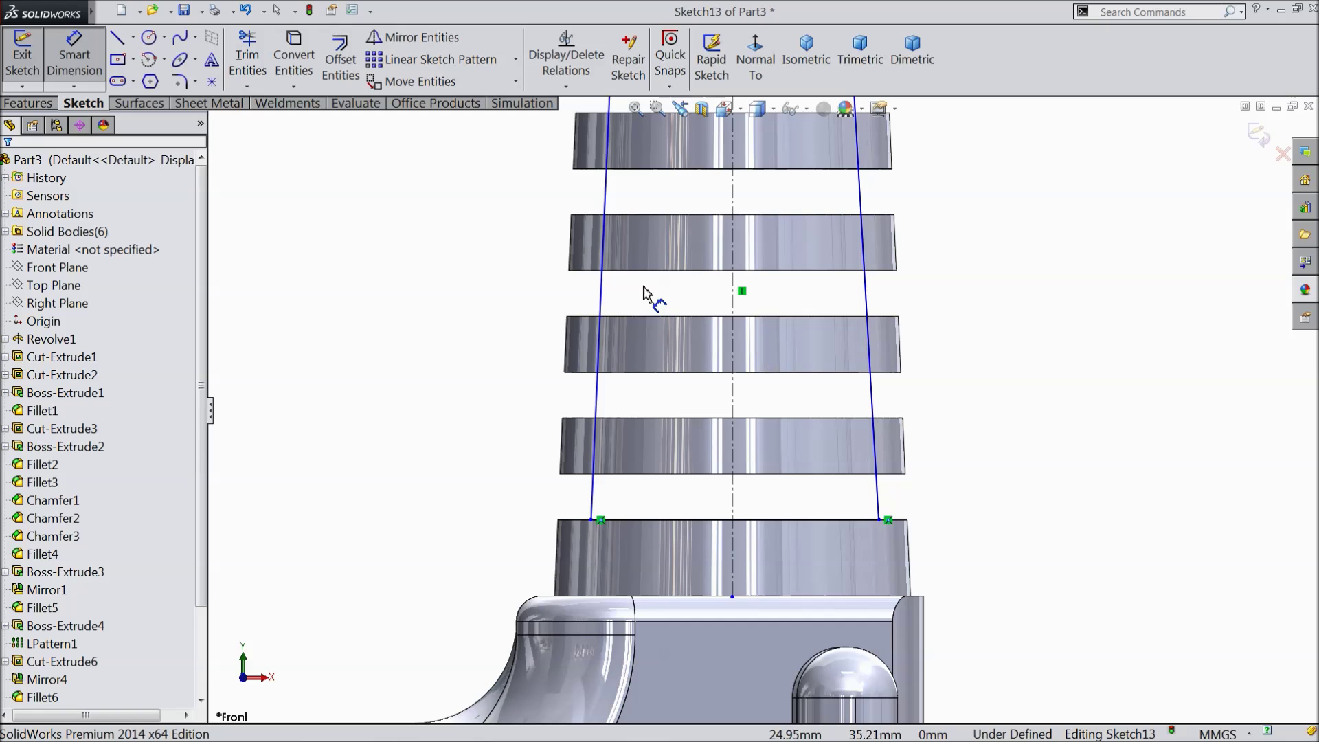
{"action": "left_click", "coordinate": [605, 292]}
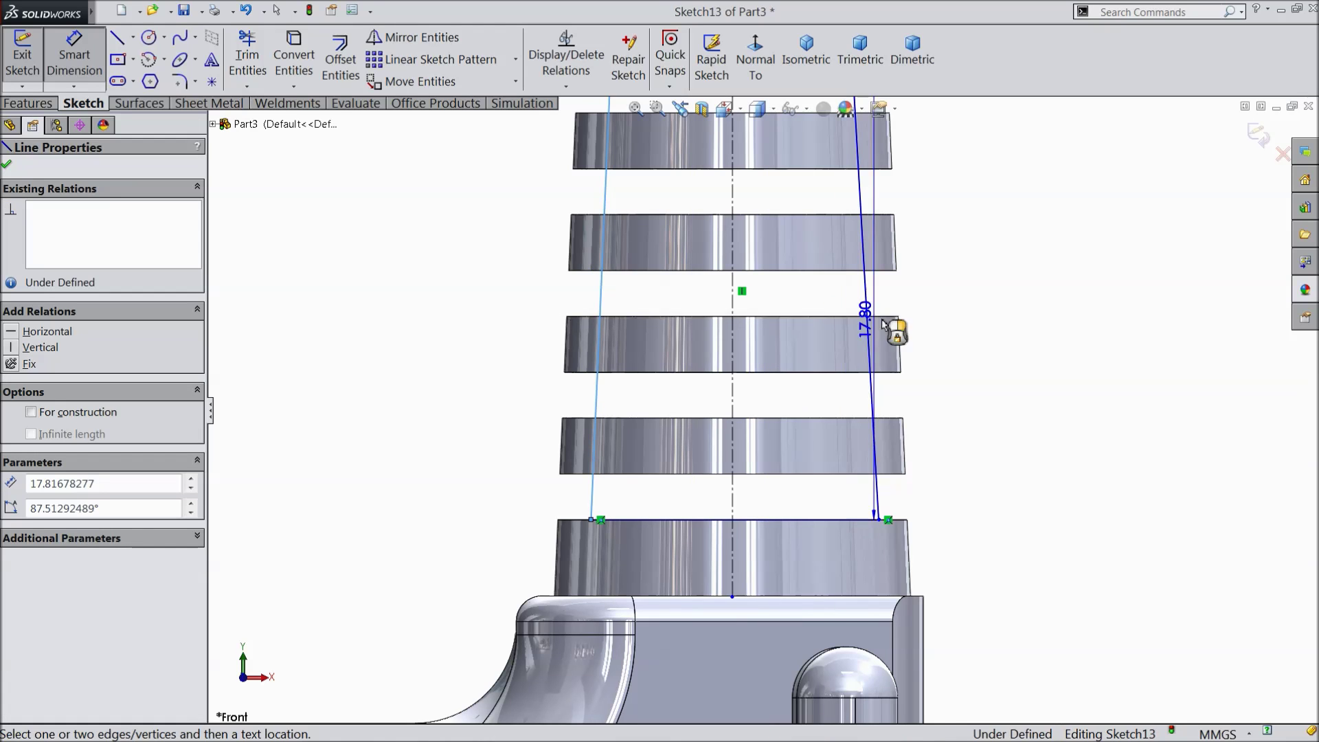
{"action": "left_click", "coordinate": [867, 302]}
{"action": "left_click", "coordinate": [797, 303]}
{"action": "type", "text": "8"}
{"action": "key", "text": "BackSpace"}
{"action": "type", "text": "5"}
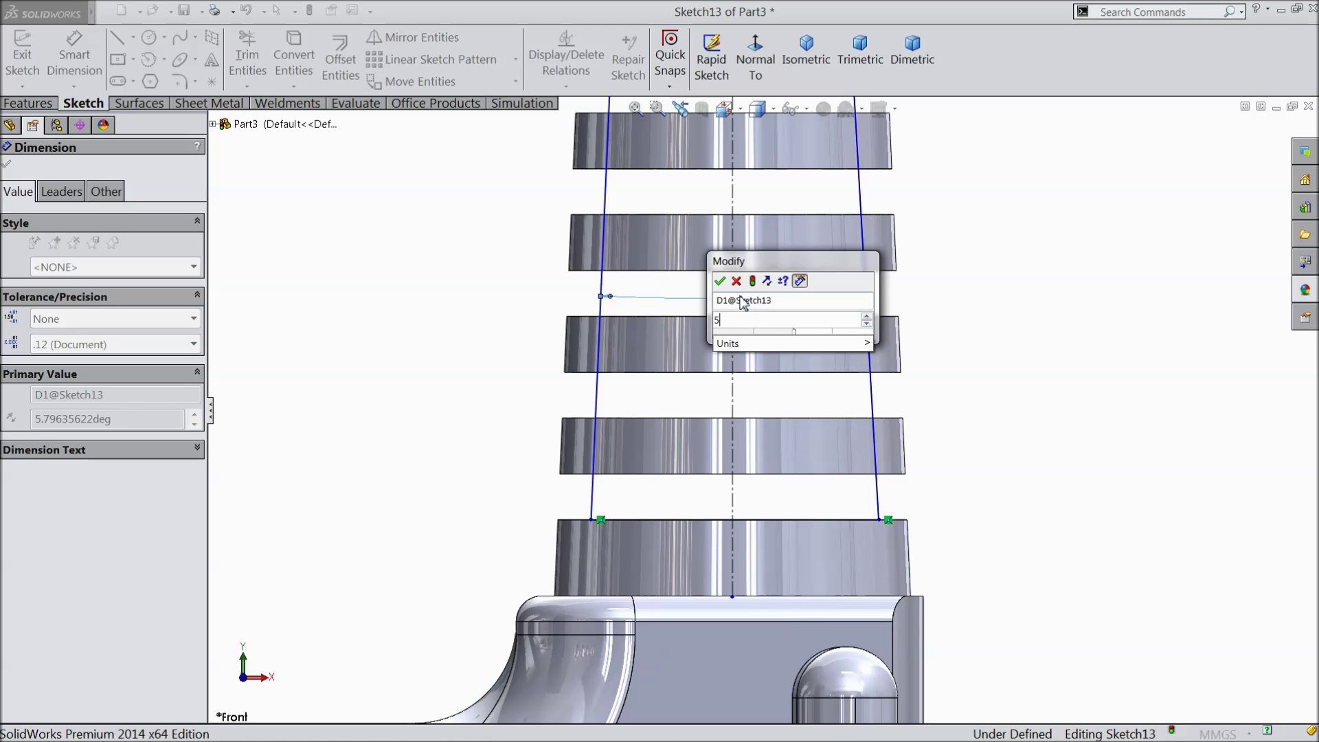
{"action": "left_click", "coordinate": [721, 283]}
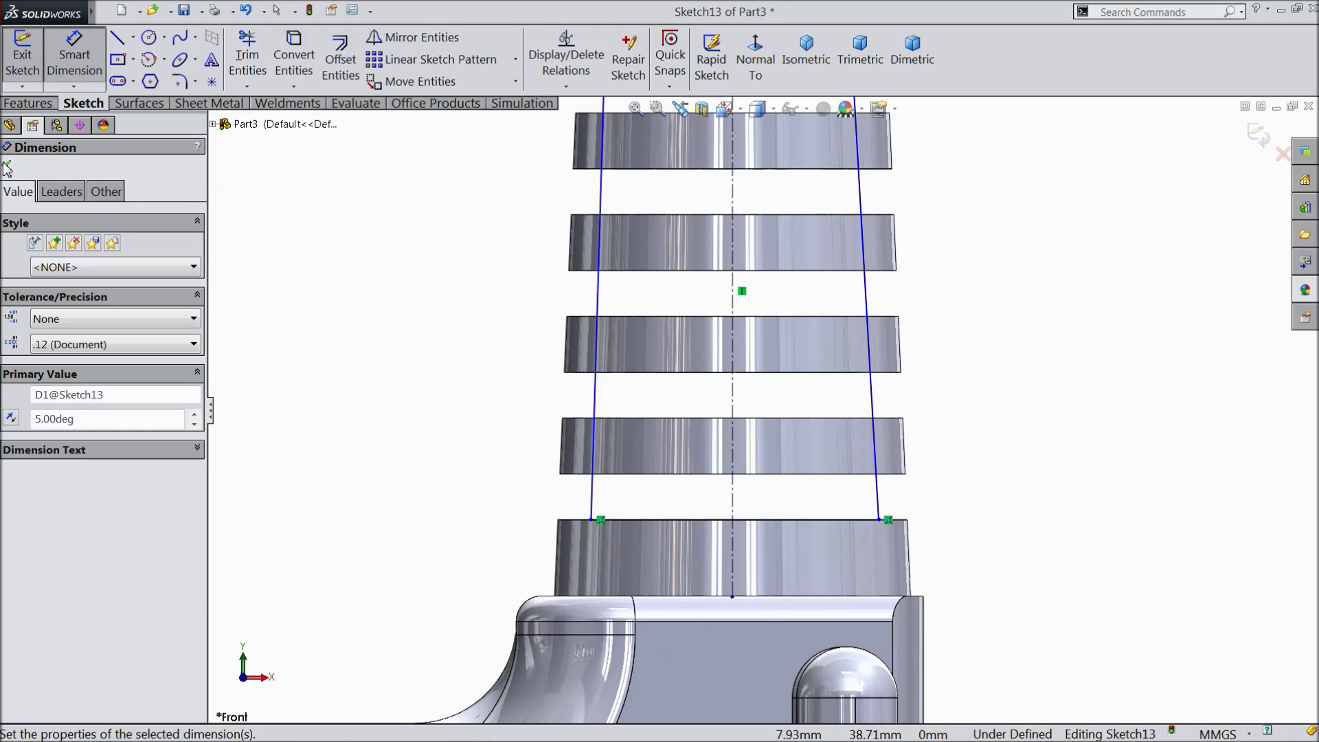
{"action": "left_click", "coordinate": [7, 167]}
Make the outline's two slanted sides symmetric about the vertical construction centerline
{"action": "scroll", "coordinate": [731, 282], "scroll_direction": "up", "scroll_amount": 3}
{"action": "scroll", "coordinate": [793, 302], "scroll_direction": "down", "scroll_amount": 2}
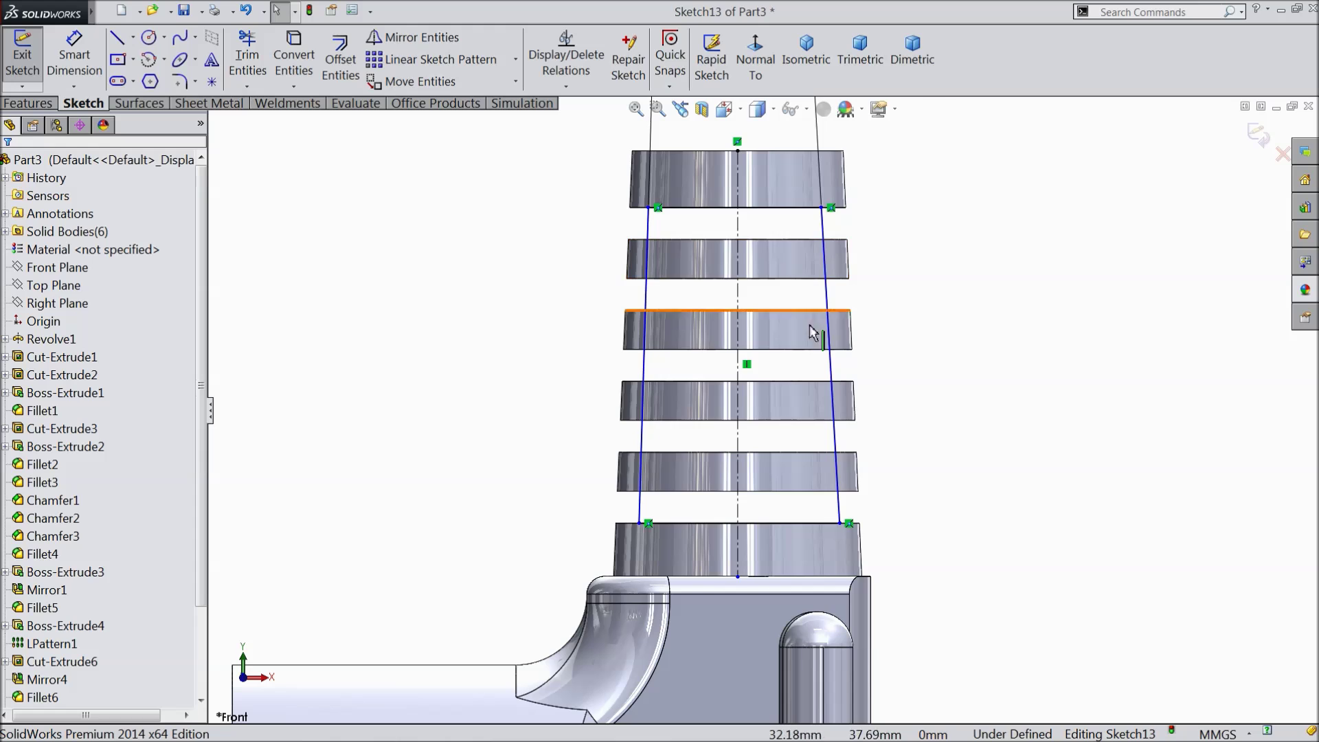
{"action": "scroll", "coordinate": [763, 288], "scroll_direction": "down", "scroll_amount": 1}
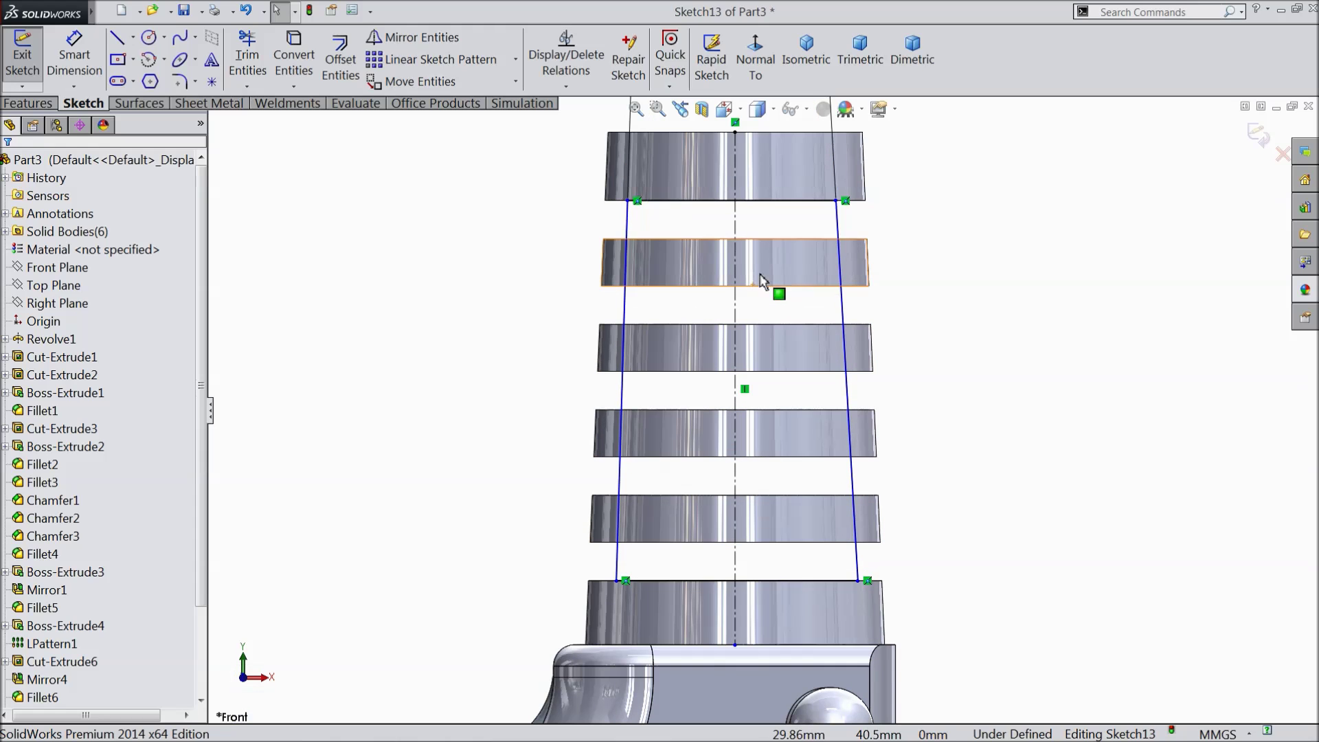
{"action": "left_click", "coordinate": [844, 234]}
{"action": "left_click", "coordinate": [735, 230], "text": "ctrl"}
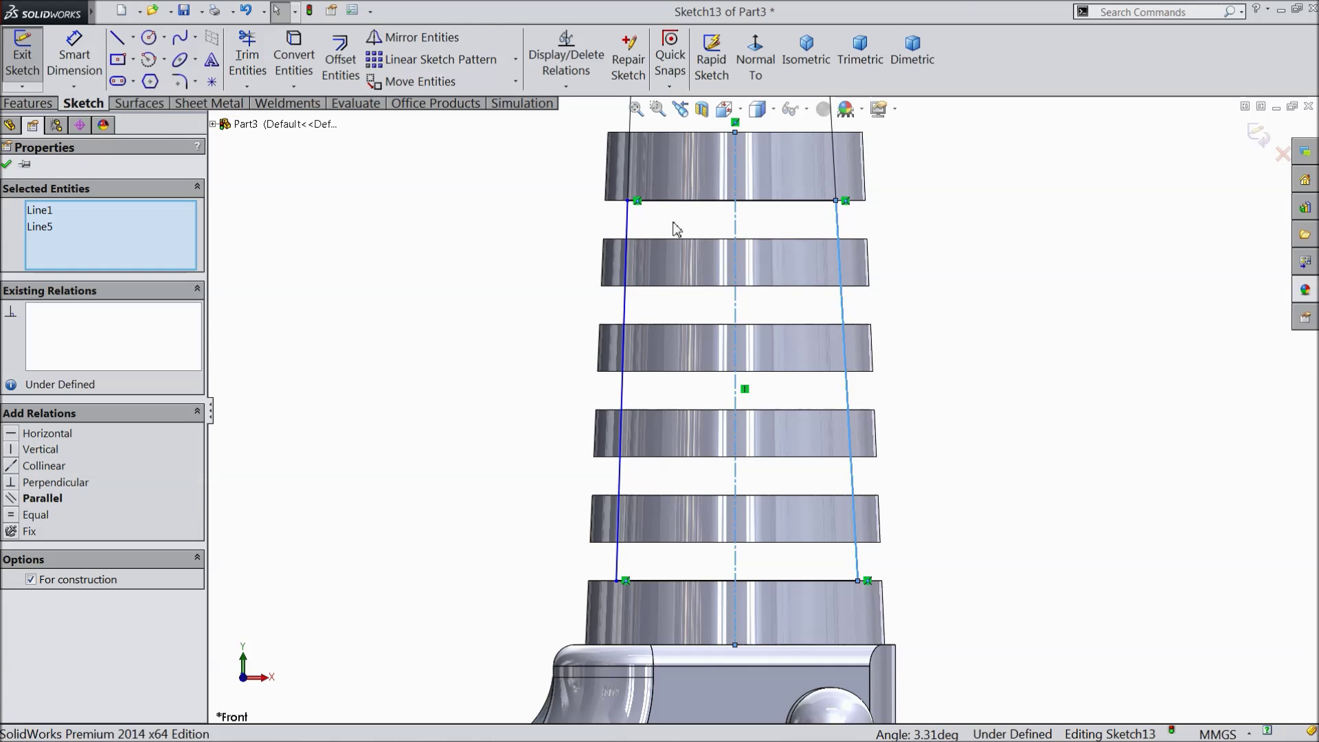
{"action": "left_click", "coordinate": [626, 230], "text": "ctrl"}
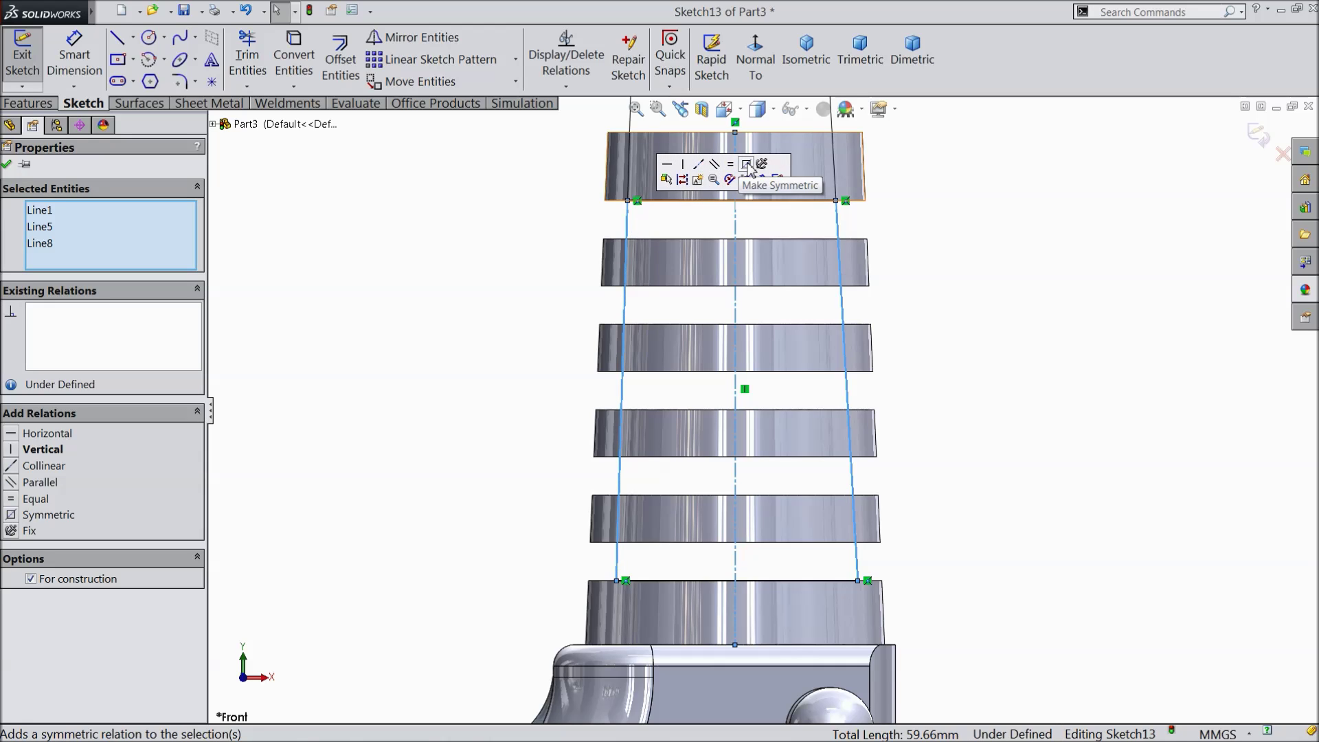
{"action": "left_click", "coordinate": [749, 167]}
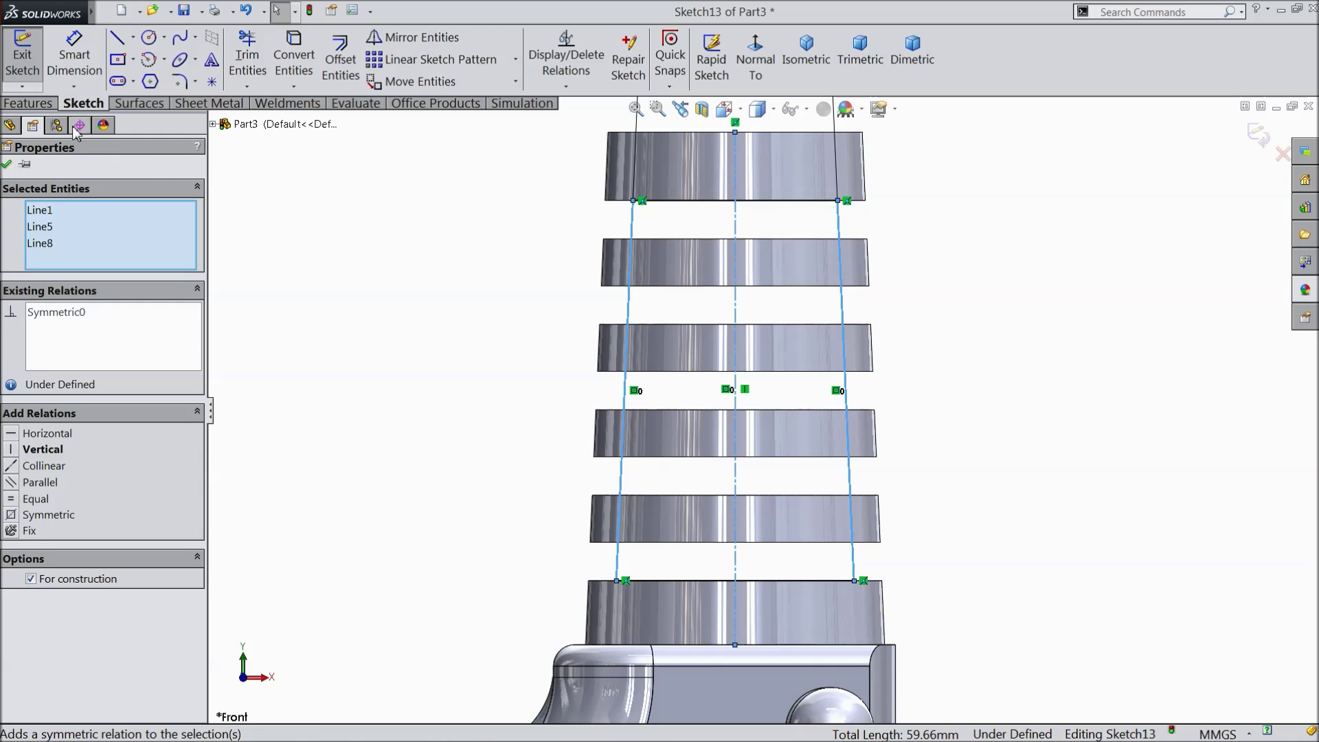
{"action": "left_click", "coordinate": [9, 165]}
{"action": "scroll", "coordinate": [615, 280], "scroll_direction": "up", "scroll_amount": 2}
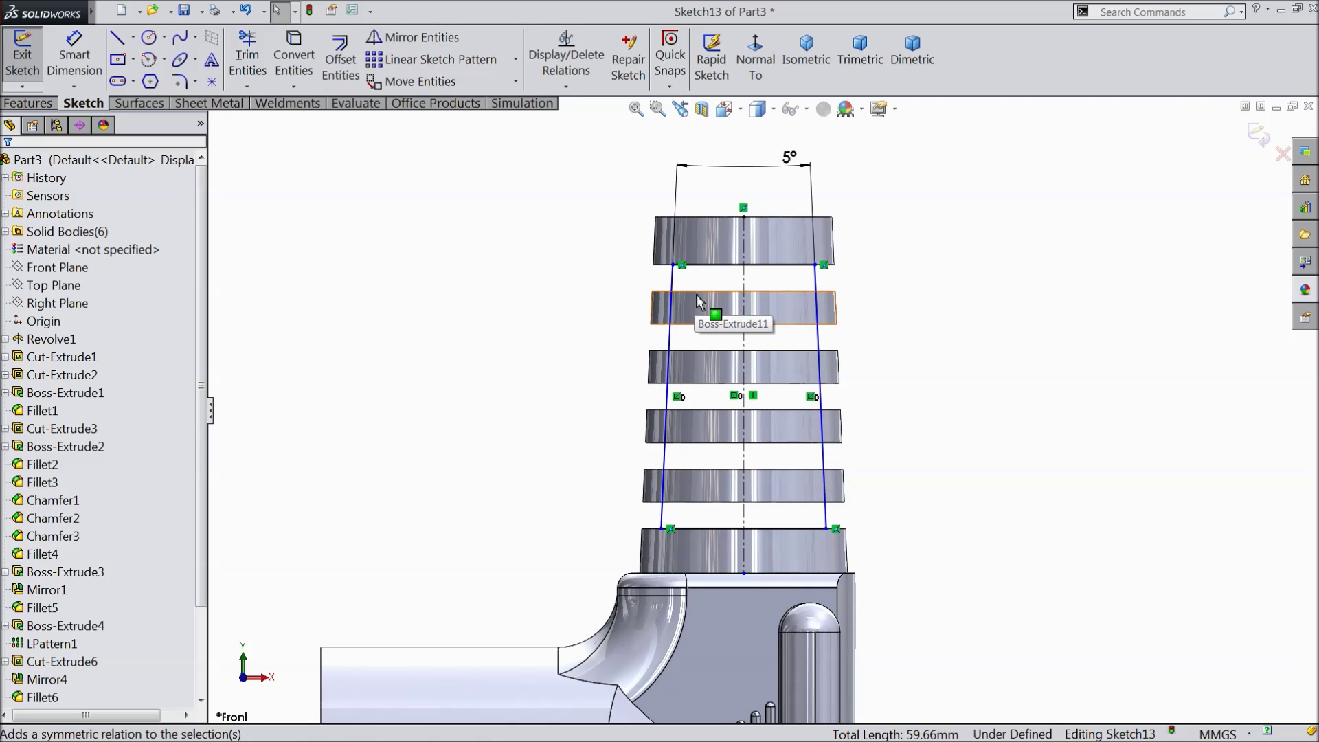
Dimension the outline's short edge under the end disc and set its width to 11 mm
{"action": "left_click", "coordinate": [74, 55]}
{"action": "scroll", "coordinate": [783, 296], "scroll_direction": "down", "scroll_amount": 2}
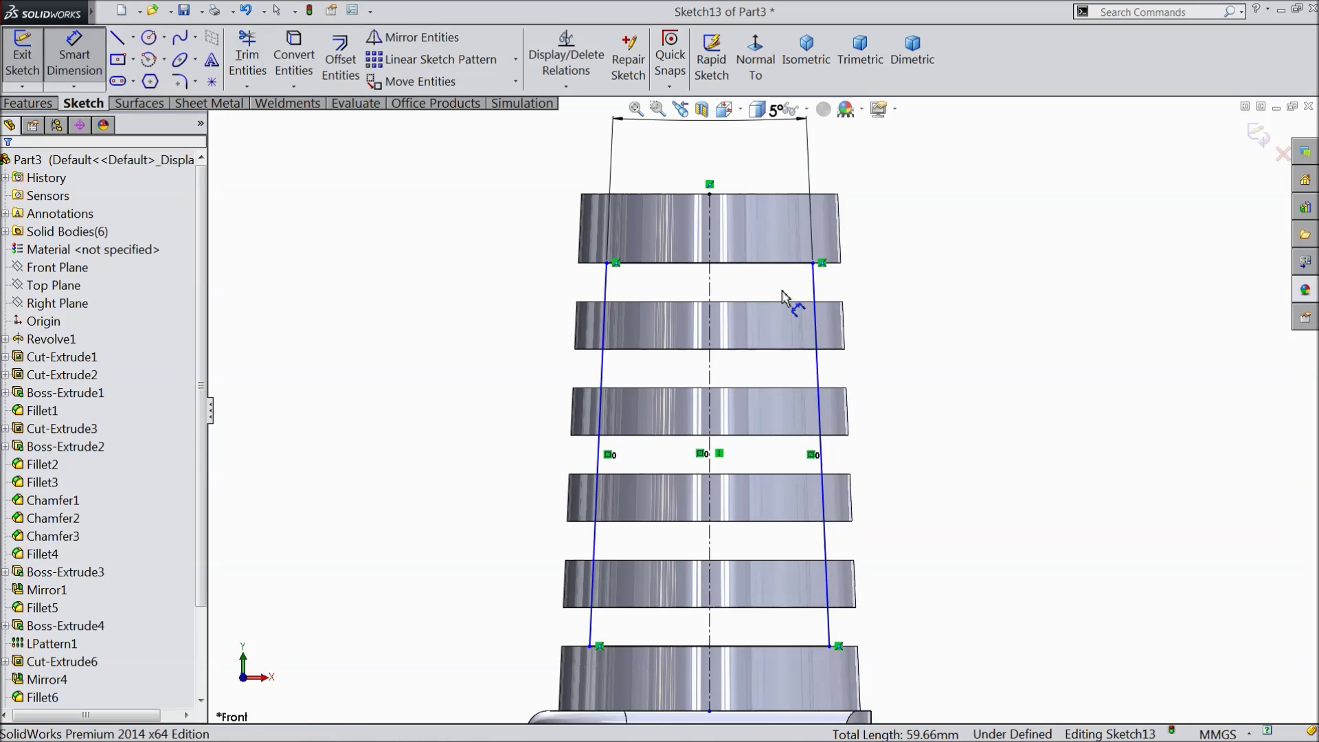
{"action": "left_click", "coordinate": [735, 264]}
{"action": "left_click", "coordinate": [730, 172]}
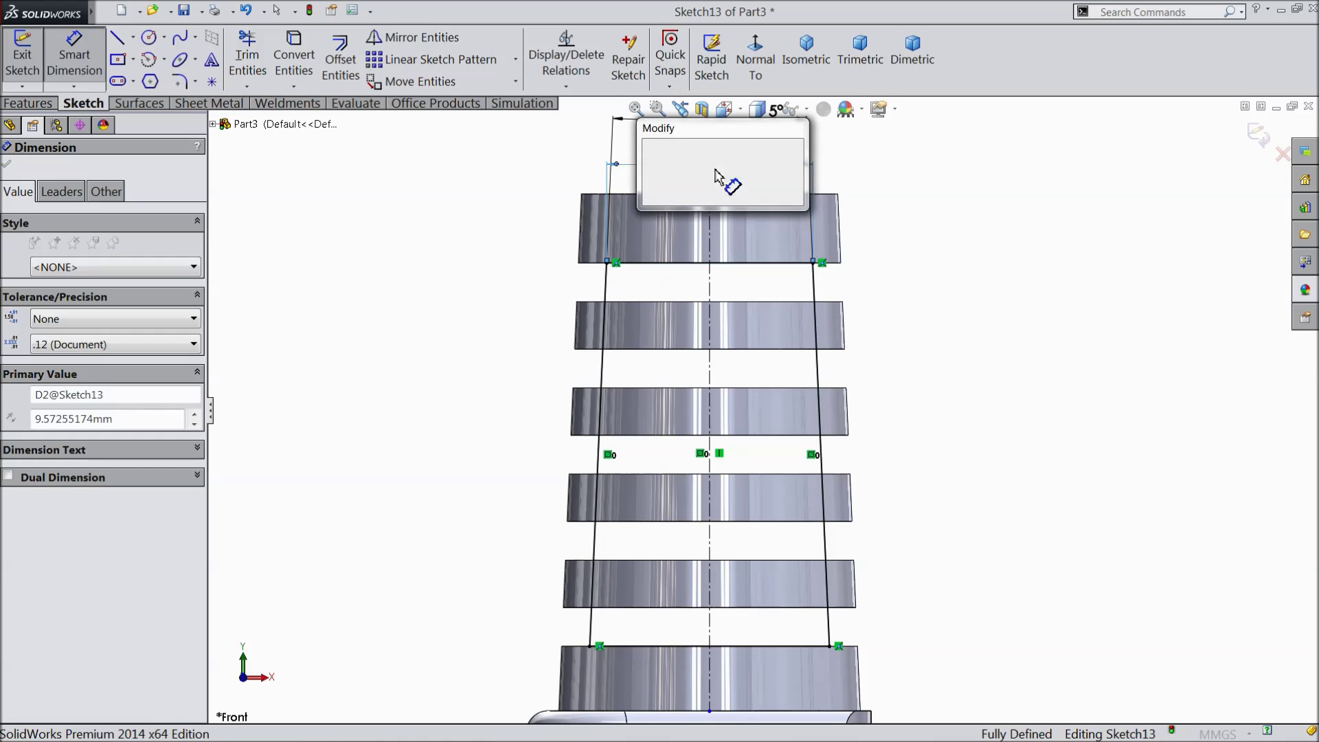
{"action": "type", "text": "11"}
{"action": "key", "text": "Return"}
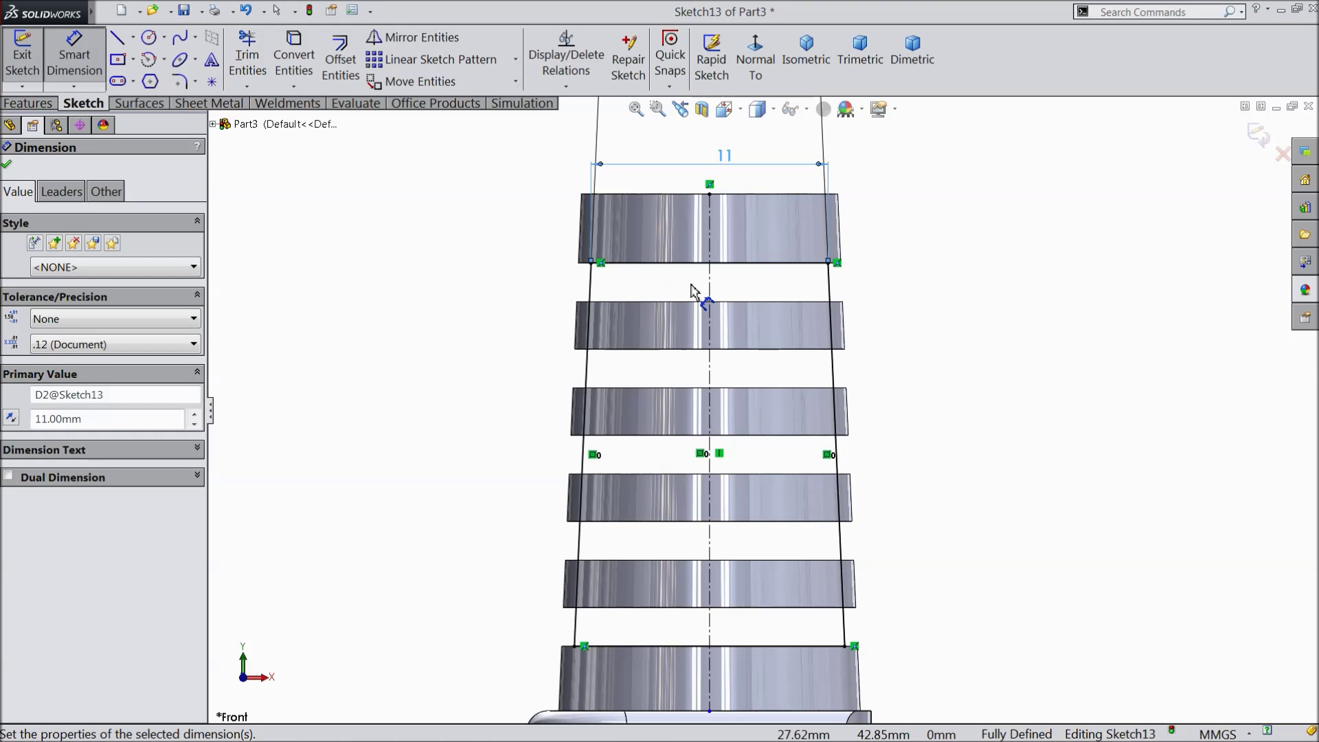
{"action": "scroll", "coordinate": [692, 296], "scroll_direction": "up", "scroll_amount": 1}
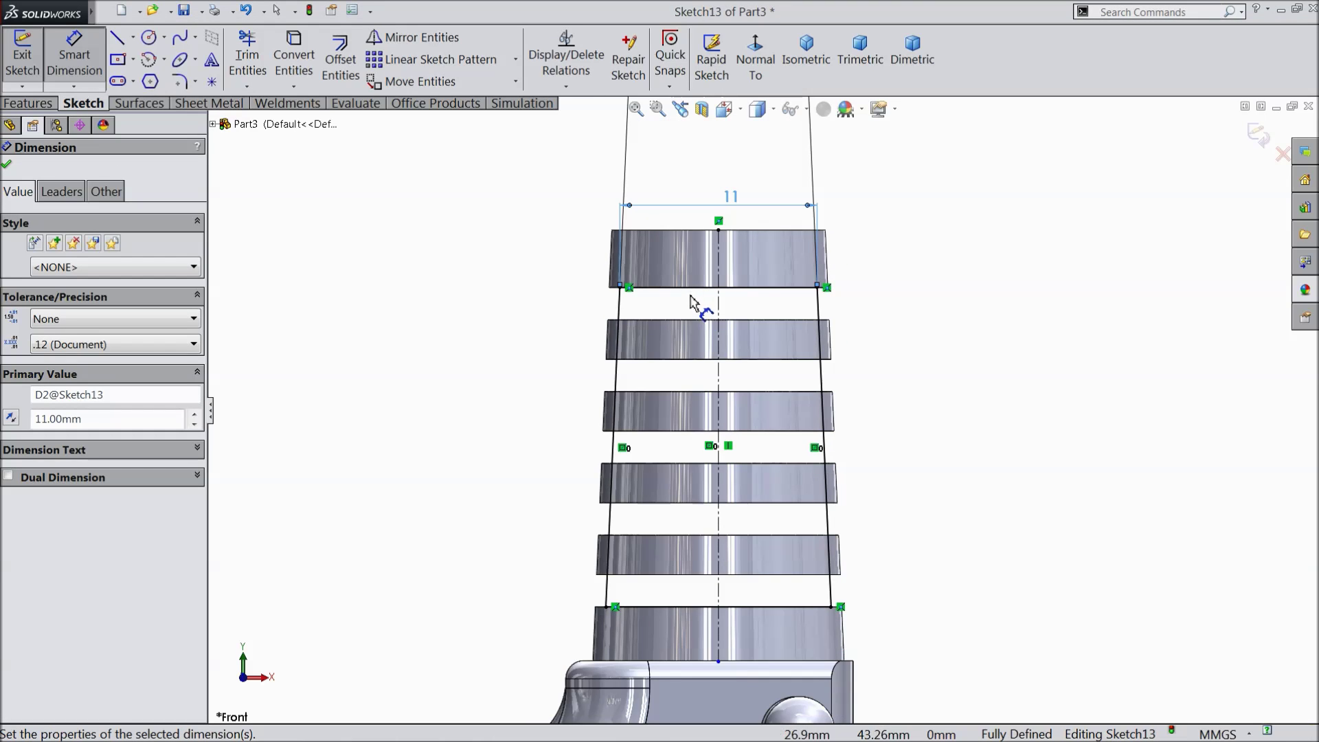
{"action": "left_click", "coordinate": [6, 163]}
Extrude the tapered outline as a Mid Plane boss 2 mm thick, merged with the discs
{"action": "left_click", "coordinate": [28, 103]}
{"action": "left_click", "coordinate": [32, 57]}
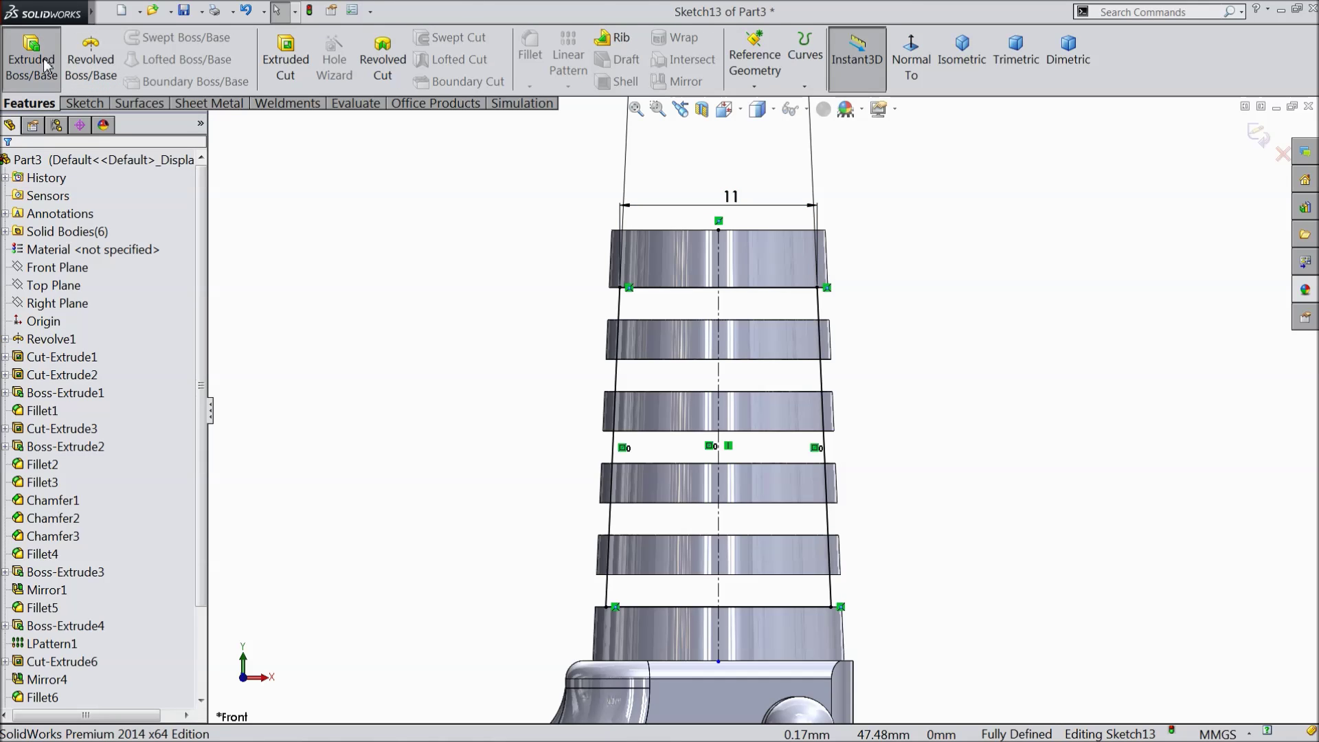
{"action": "middle_click_drag", "start_coordinate": [478, 336], "coordinate": [472, 377]}
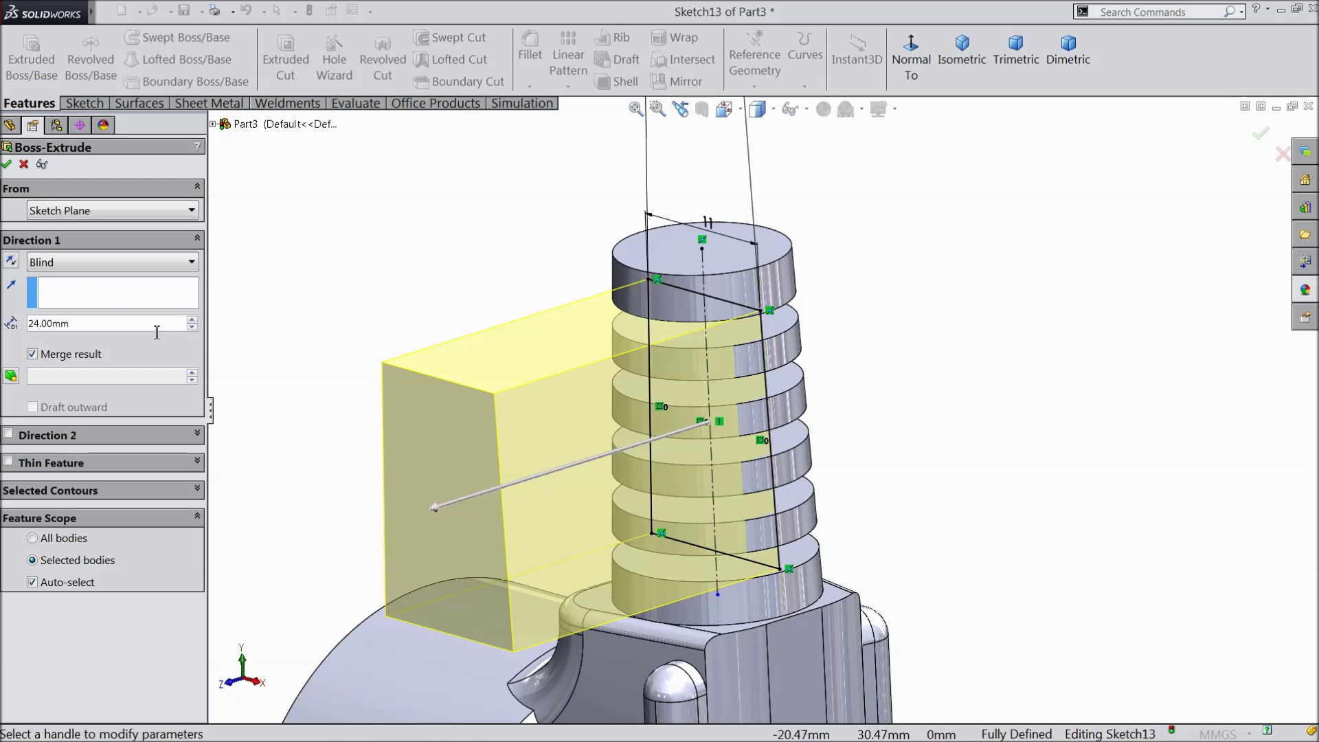
{"action": "left_click", "coordinate": [70, 263]}
{"action": "left_click", "coordinate": [56, 369]}
{"action": "left_click", "coordinate": [71, 323]}
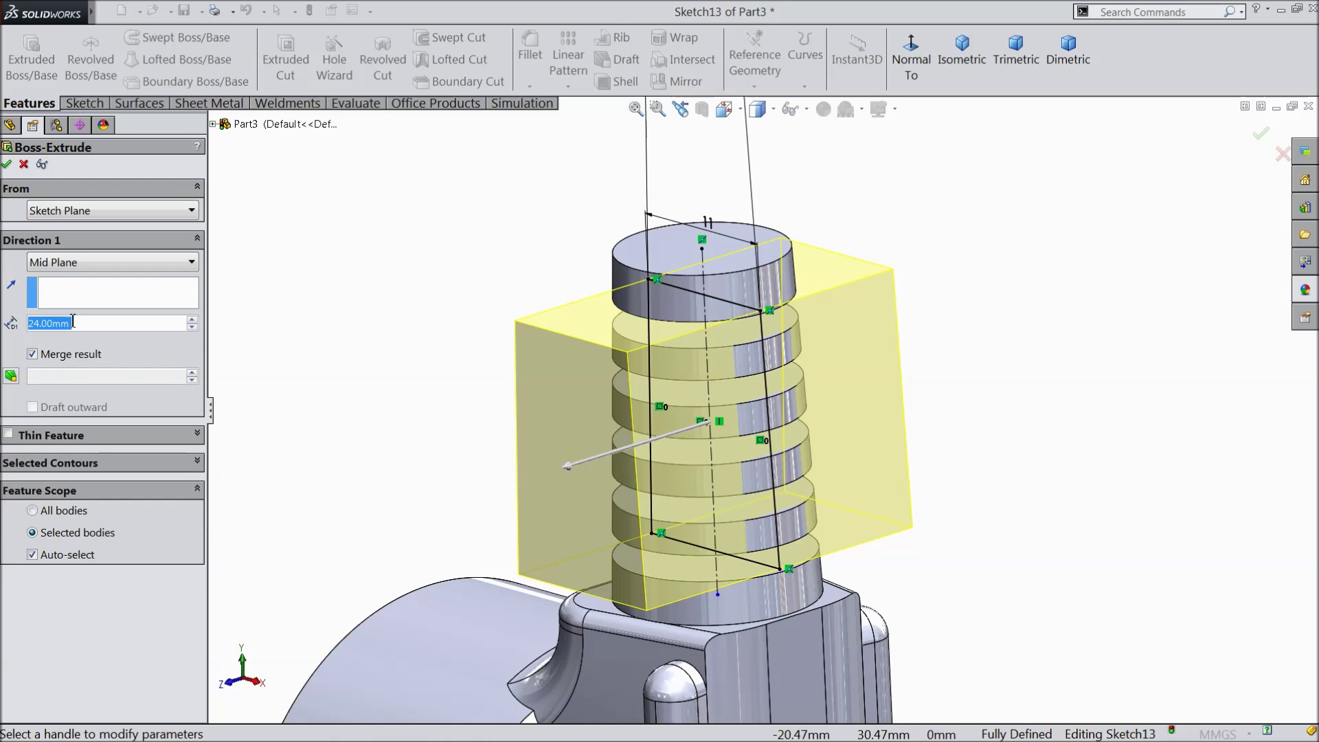
{"action": "type", "text": "2"}
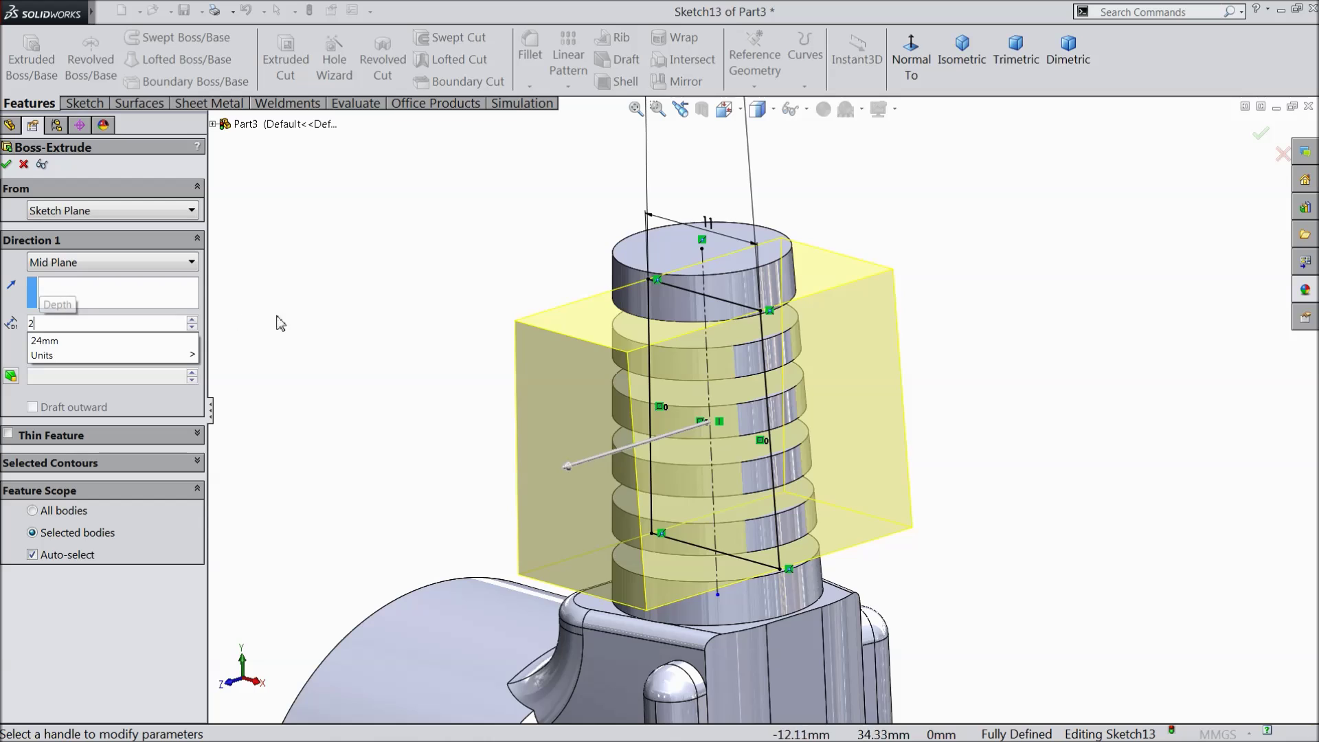
{"action": "key", "text": "Return"}
{"action": "mouse_move", "coordinate": [421, 309]}
{"action": "middle_mouse_down"}
{"action": "mouse_move", "coordinate": [388, 286]}
{"action": "mouse_move", "coordinate": [362, 295]}
{"action": "mouse_move", "coordinate": [413, 315]}
{"action": "middle_mouse_up"}
{"action": "left_click", "coordinate": [7, 165]}
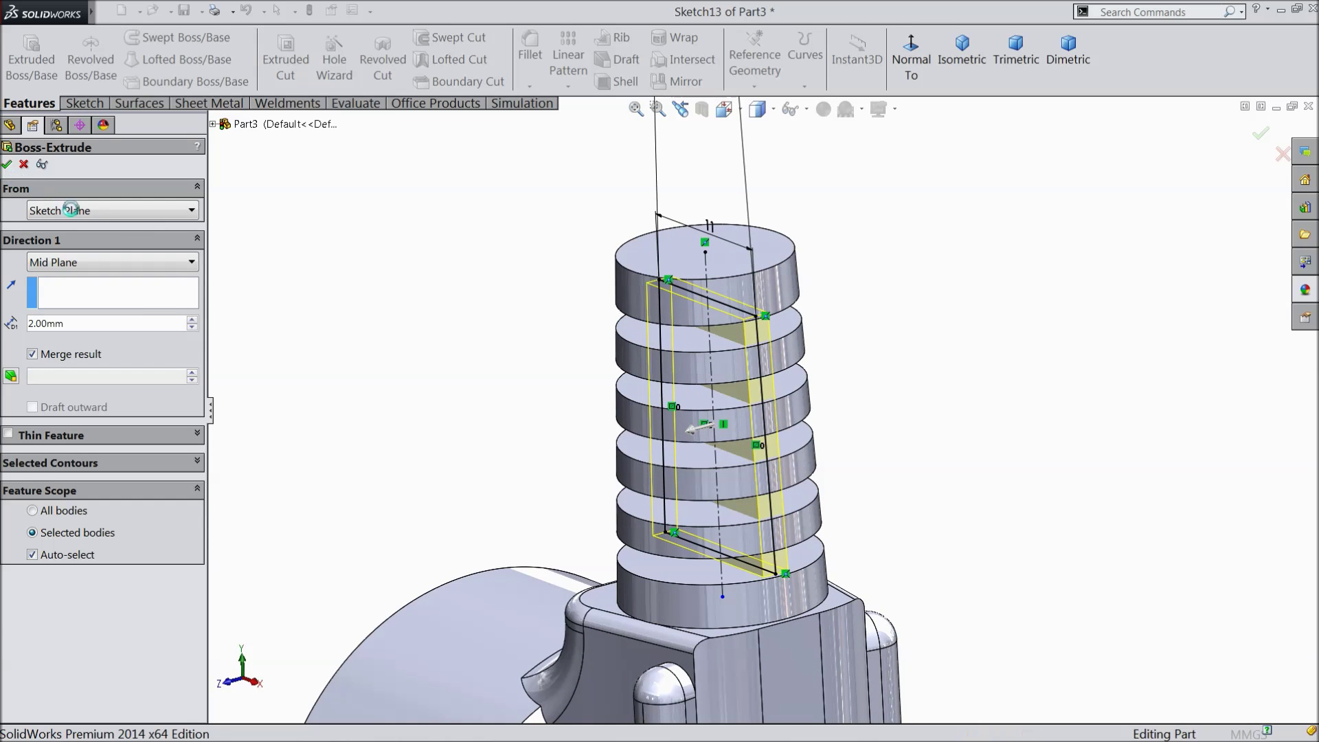
Sketch a point at the centre of the sleeve's circular end face and exit the sketch
{"action": "middle_click_drag", "start_coordinate": [420, 391], "coordinate": [744, 569]}
{"action": "scroll", "coordinate": [459, 420], "scroll_direction": "down", "scroll_amount": 5}
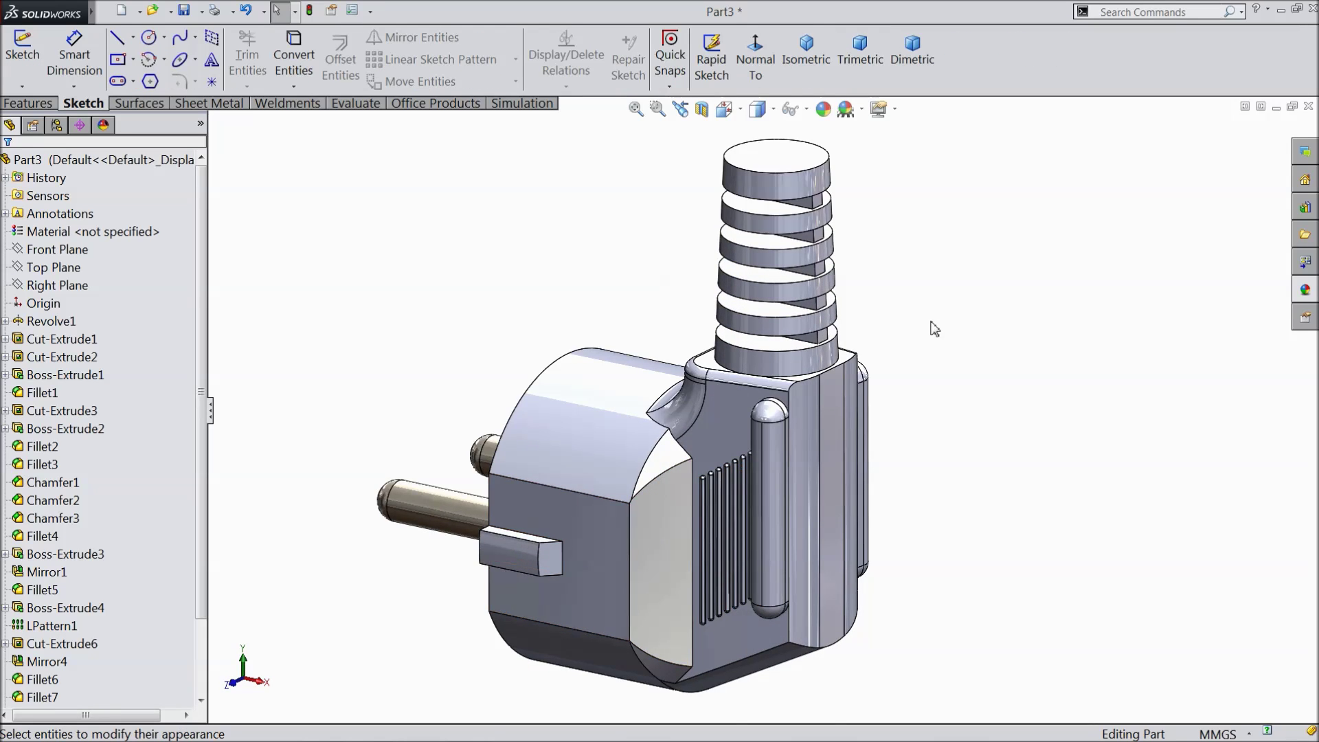
{"action": "scroll", "coordinate": [756, 199], "scroll_direction": "up", "scroll_amount": 5}
{"action": "left_click", "coordinate": [748, 199]}
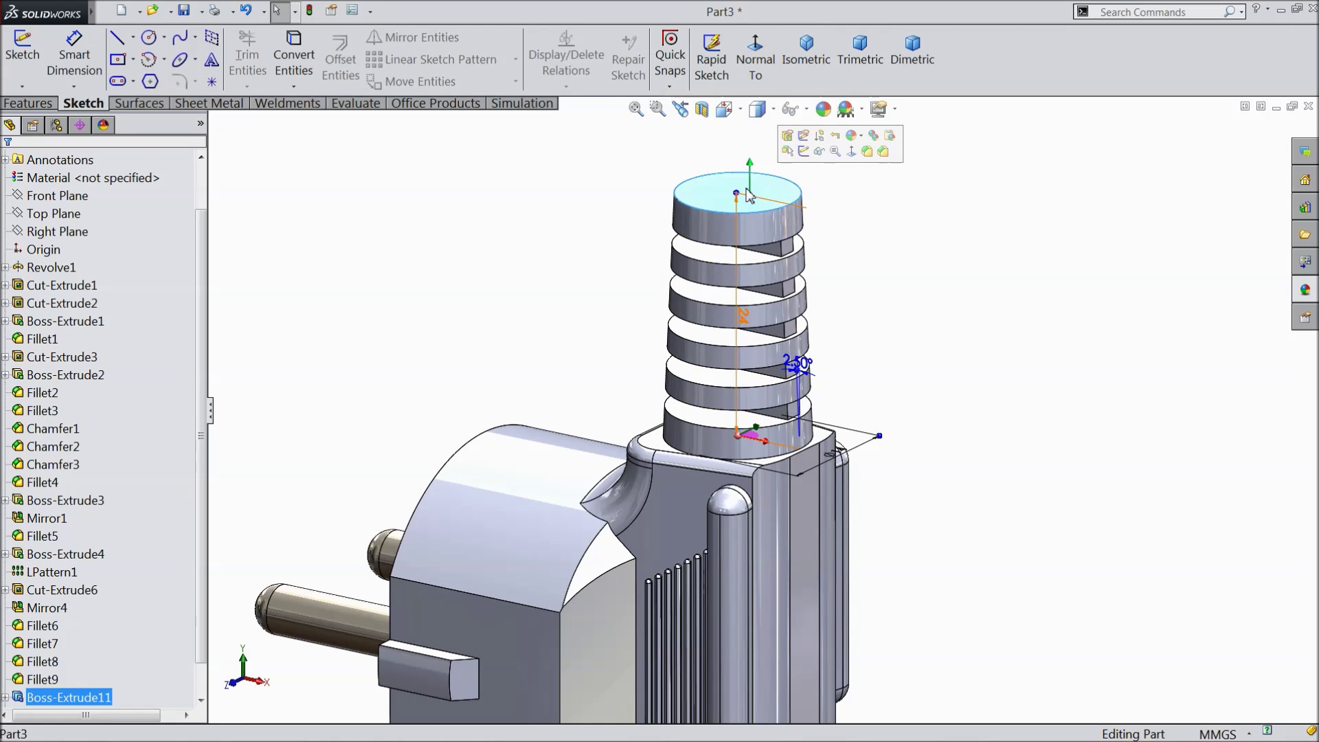
{"action": "left_click", "coordinate": [803, 136]}
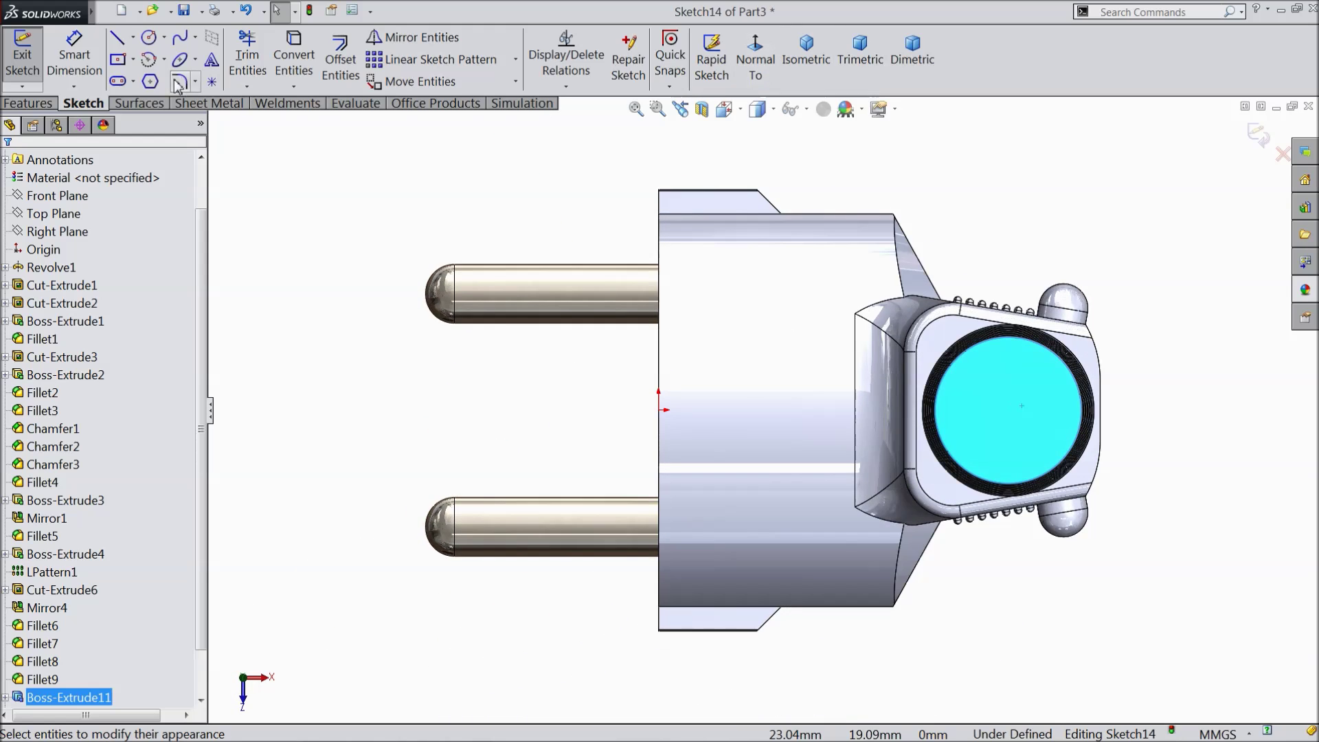
{"action": "left_click", "coordinate": [212, 83]}
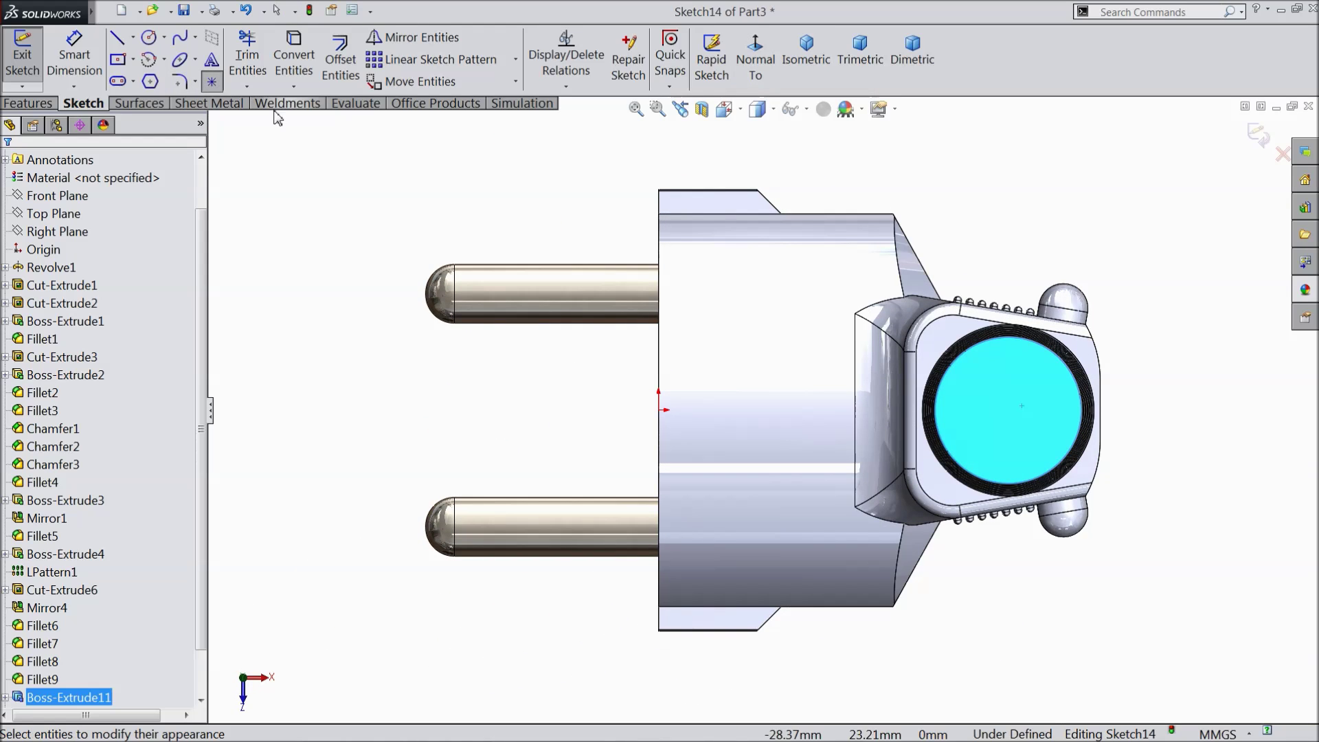
{"action": "scroll", "coordinate": [1090, 421], "scroll_direction": "down", "scroll_amount": 4}
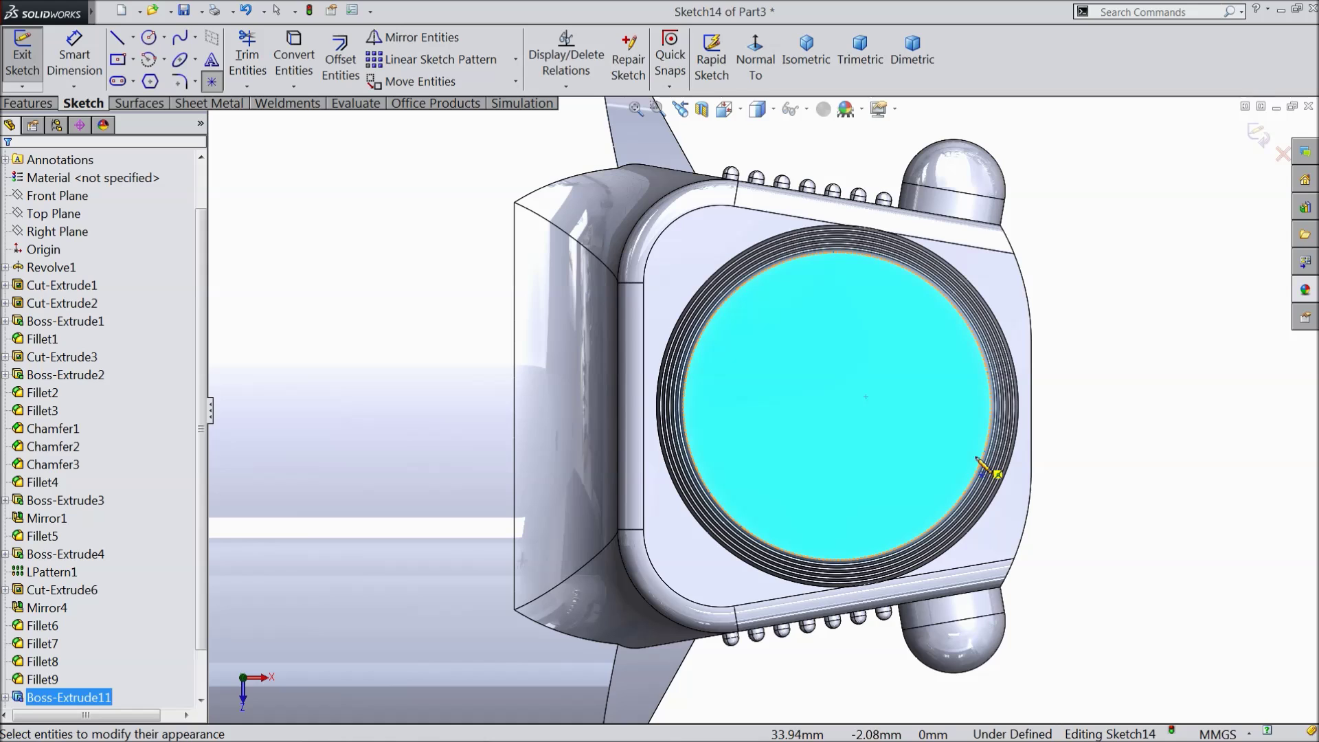
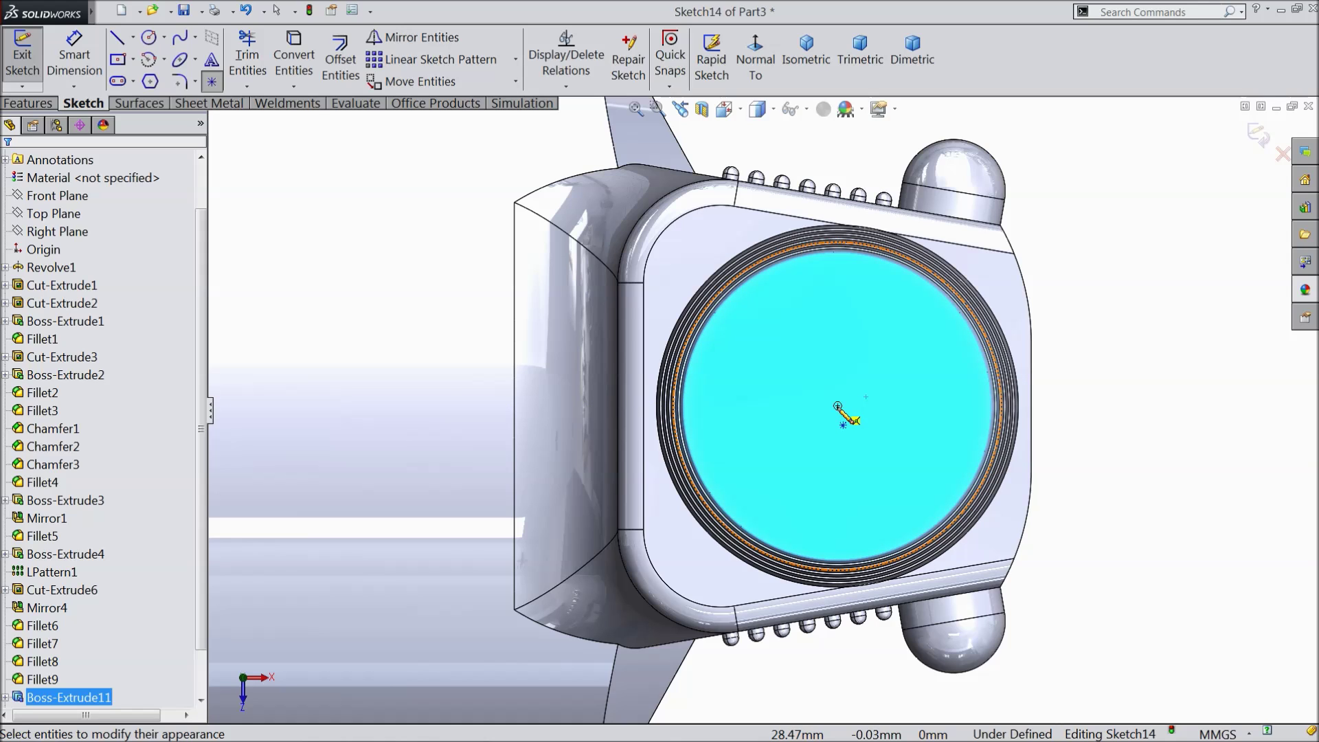
{"action": "left_click", "coordinate": [839, 406]}
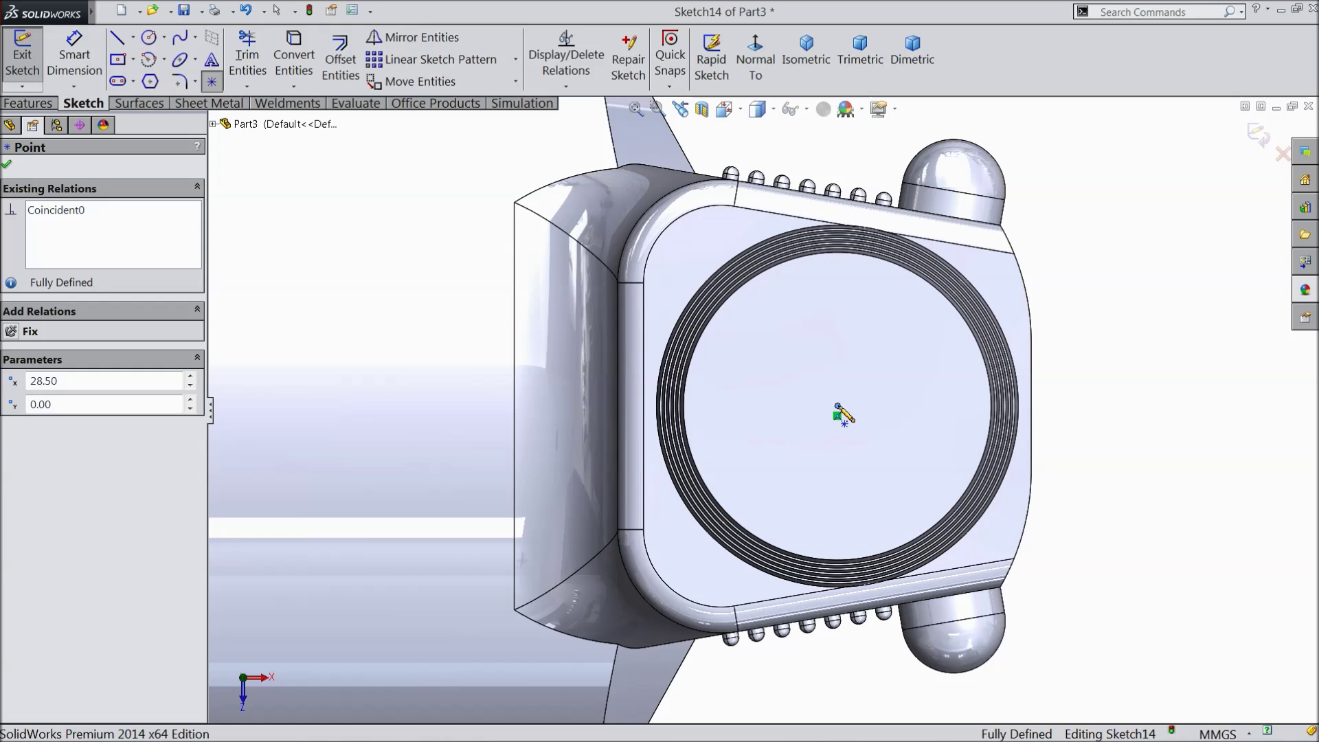
{"action": "left_click", "coordinate": [1259, 136]}
Create a reference plane parallel to the plug's flat pin-side face and passing through the sketch point on the sleeve's end
{"action": "scroll", "coordinate": [1147, 435], "scroll_direction": "up", "scroll_amount": 2}
{"action": "mouse_move", "coordinate": [1148, 435]}
{"action": "middle_mouse_down"}
{"action": "mouse_move", "coordinate": [1069, 424]}
{"action": "mouse_move", "coordinate": [1092, 332]}
{"action": "middle_mouse_up"}
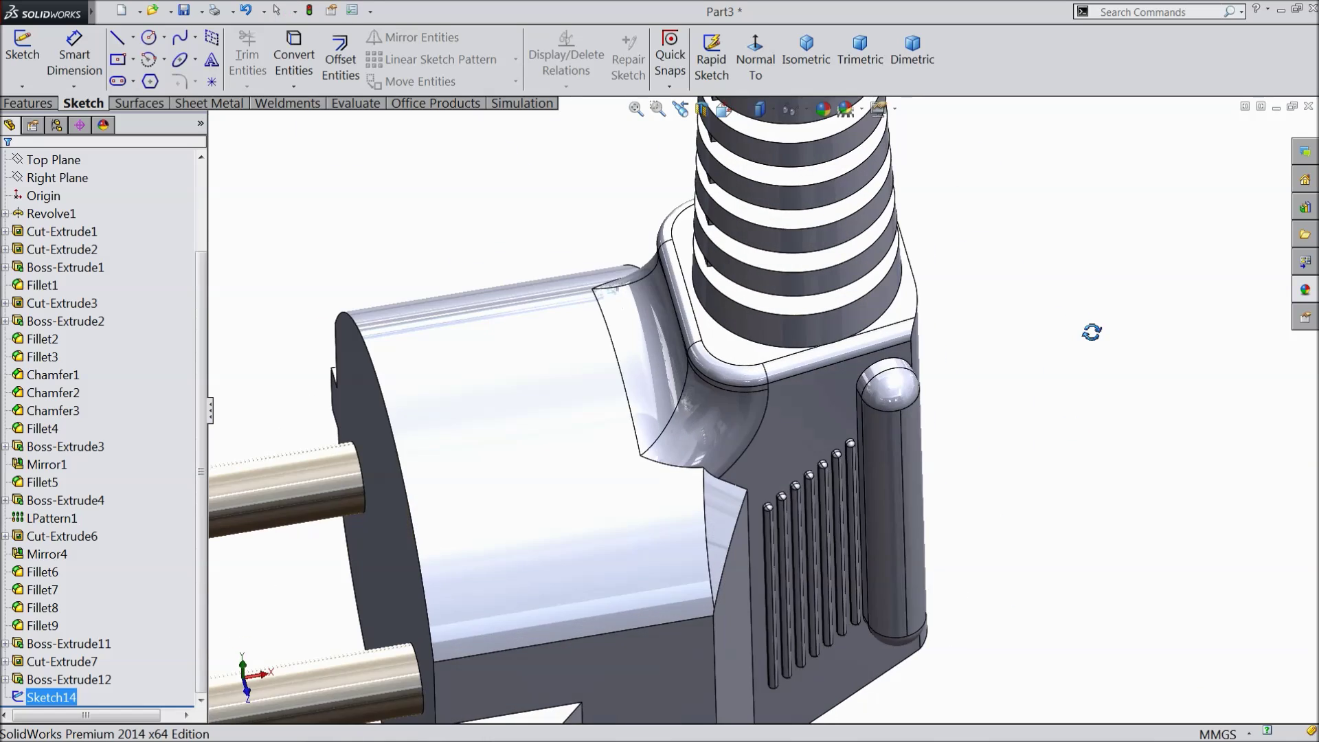
{"action": "scroll", "coordinate": [991, 358], "scroll_direction": "up", "scroll_amount": 2}
{"action": "scroll", "coordinate": [814, 241], "scroll_direction": "down", "scroll_amount": 3}
{"action": "middle_click_drag", "start_coordinate": [814, 240], "coordinate": [889, 432]}
{"action": "scroll", "coordinate": [795, 201], "scroll_direction": "up", "scroll_amount": 2}
{"action": "scroll", "coordinate": [795, 201], "scroll_direction": "down", "scroll_amount": 2}
{"action": "scroll", "coordinate": [795, 201], "scroll_direction": "up", "scroll_amount": 3}
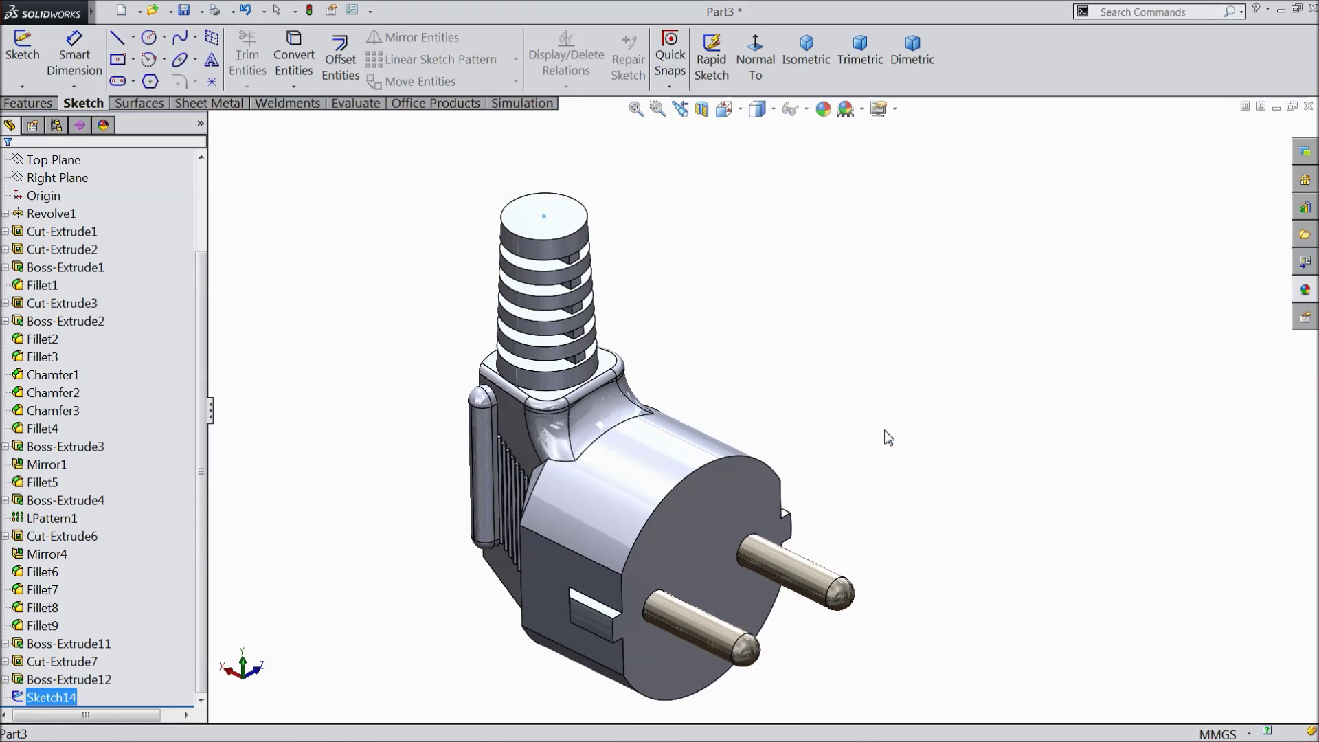
{"action": "left_click", "coordinate": [28, 103]}
{"action": "left_click", "coordinate": [754, 69]}
{"action": "left_click", "coordinate": [761, 104]}
{"action": "left_click", "coordinate": [732, 522]}
{"action": "middle_click_drag", "start_coordinate": [686, 538], "coordinate": [605, 354], "text": "ctrl"}
{"action": "left_click", "coordinate": [636, 251]}
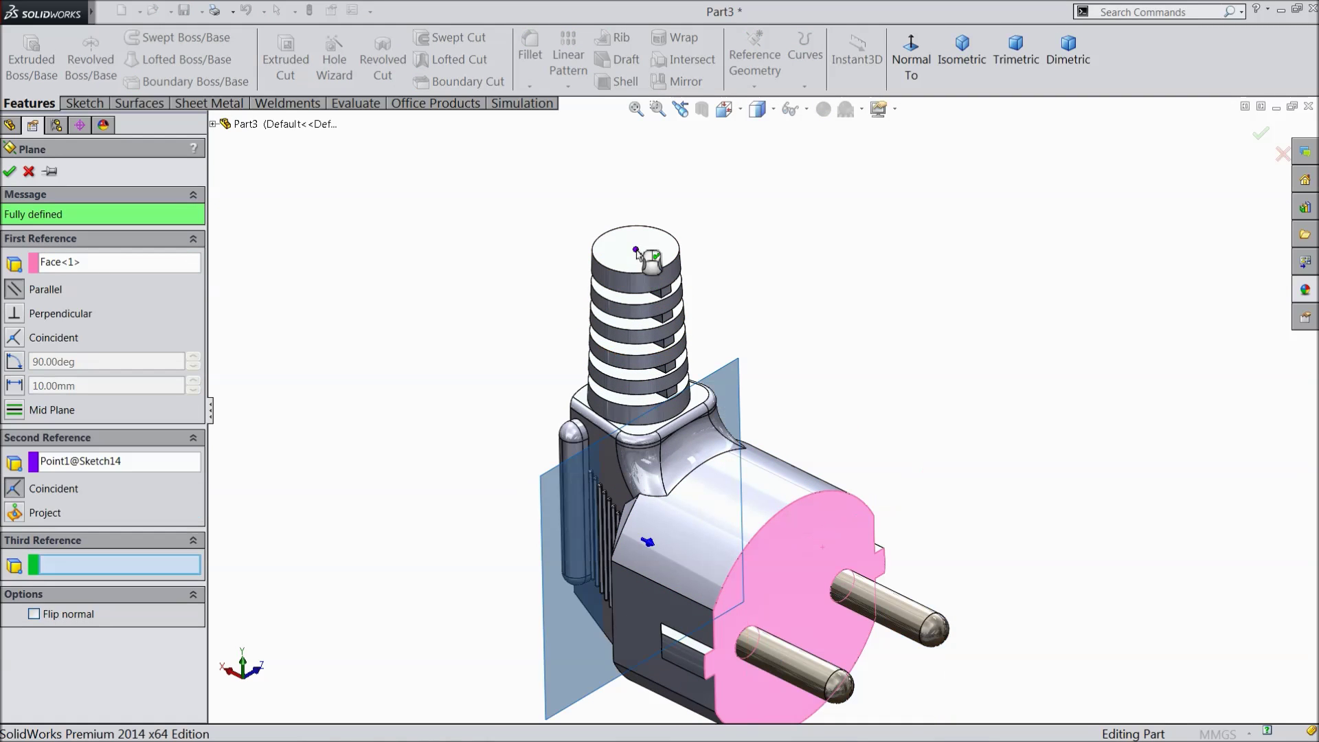
{"action": "middle_click_drag", "start_coordinate": [486, 408], "coordinate": [517, 409]}
{"action": "scroll", "coordinate": [806, 501], "scroll_direction": "up", "scroll_amount": 2}
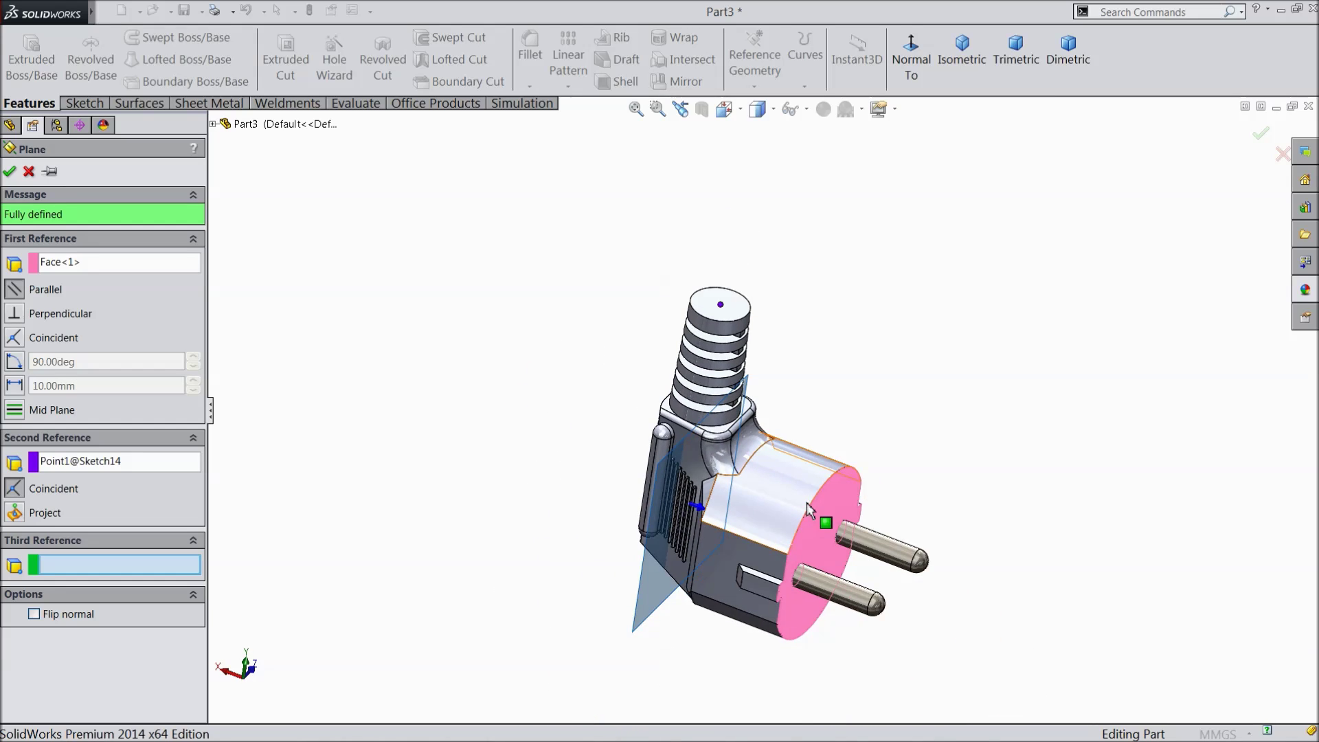
{"action": "scroll", "coordinate": [699, 456], "scroll_direction": "down", "scroll_amount": 3}
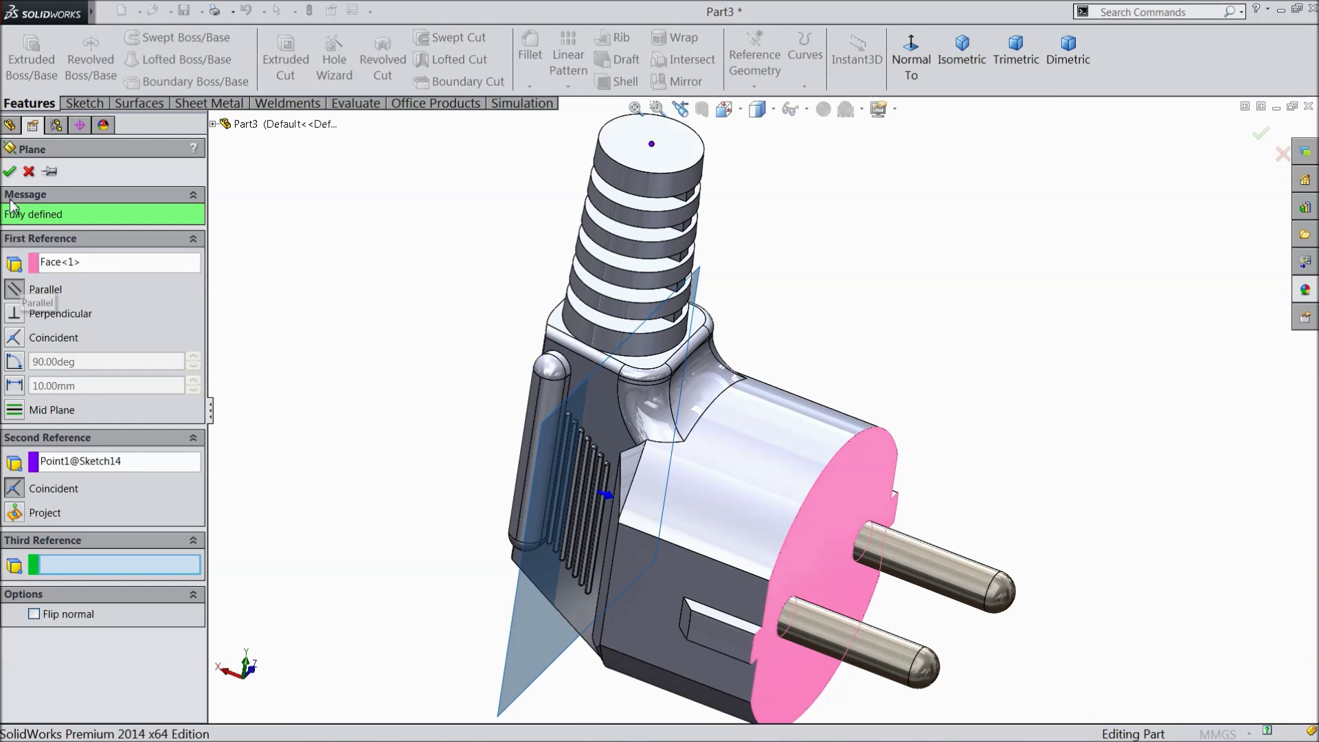
{"action": "left_click", "coordinate": [10, 172]}
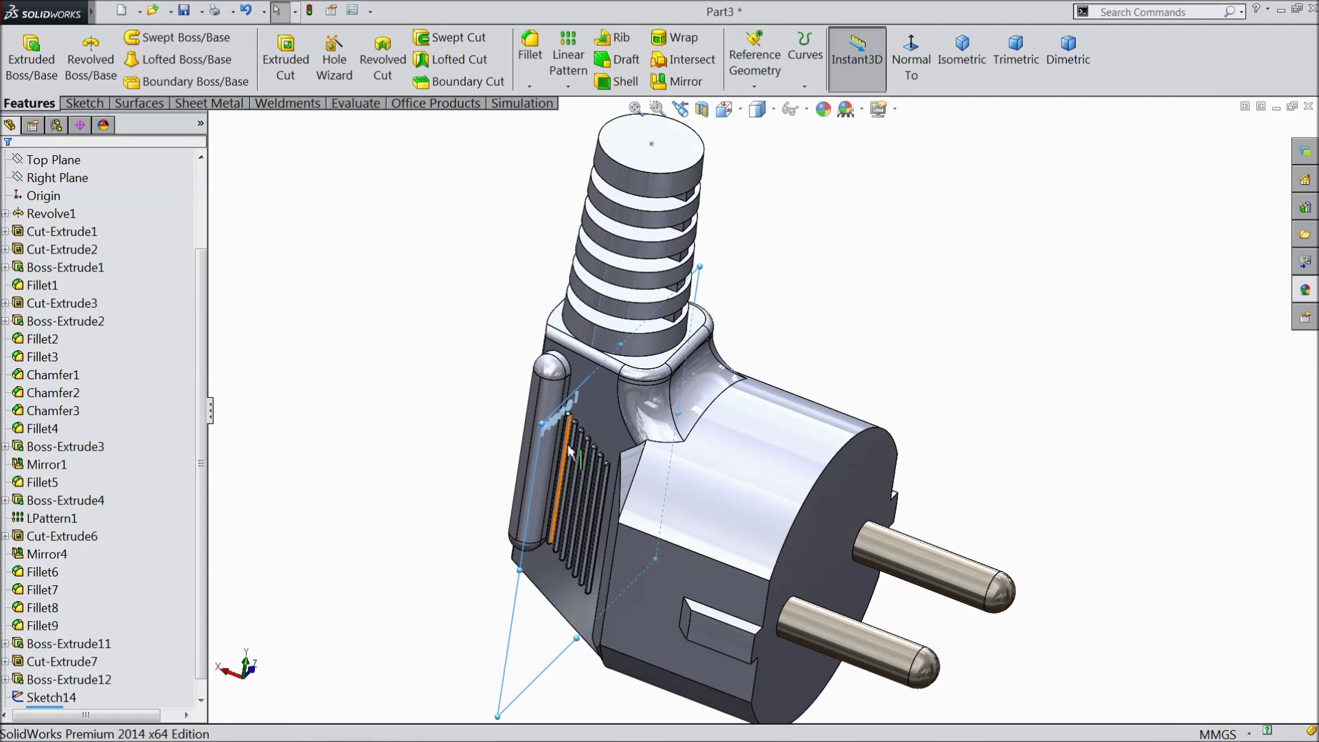
Start a sketch on the new reference plane and draw a vertical centerline from the end disc's lower edge to the base disc's upper edge
{"action": "left_click", "coordinate": [83, 104]}
{"action": "left_click", "coordinate": [24, 55]}
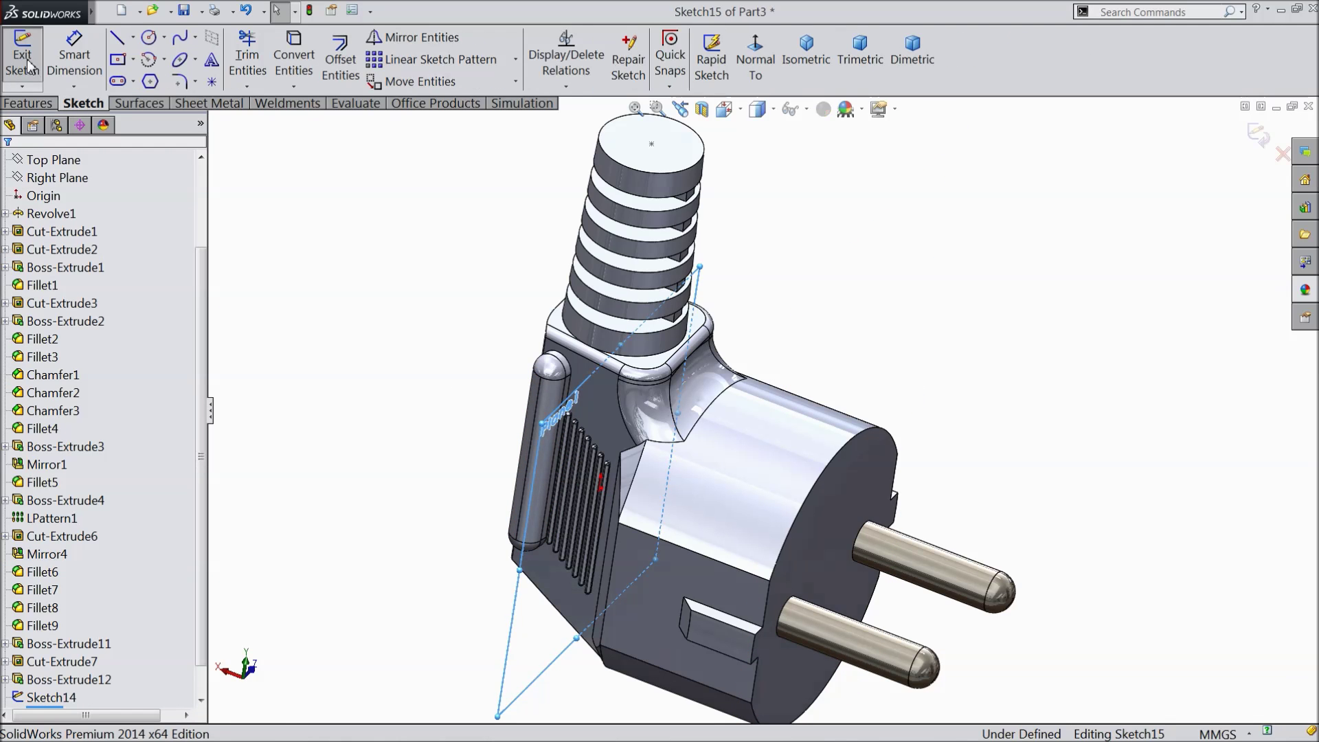
{"action": "left_click", "coordinate": [752, 88]}
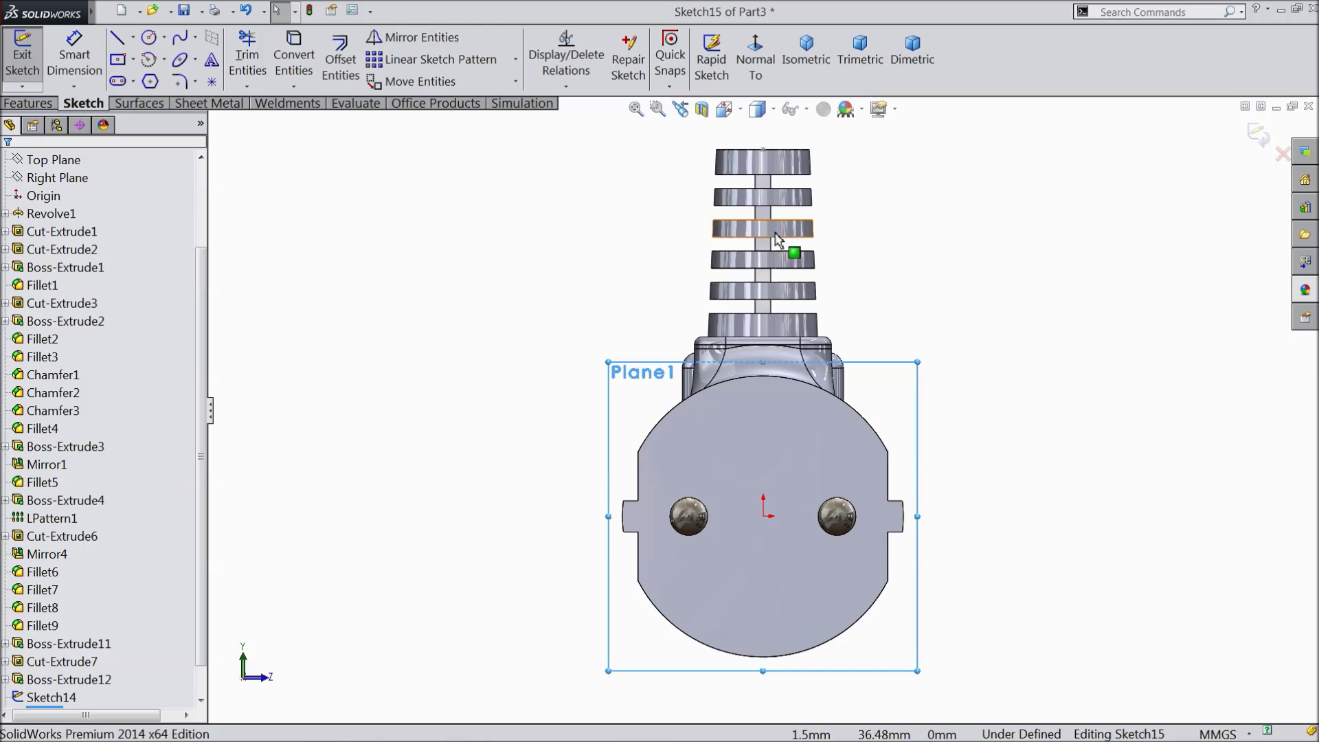
{"action": "left_click", "coordinate": [132, 38]}
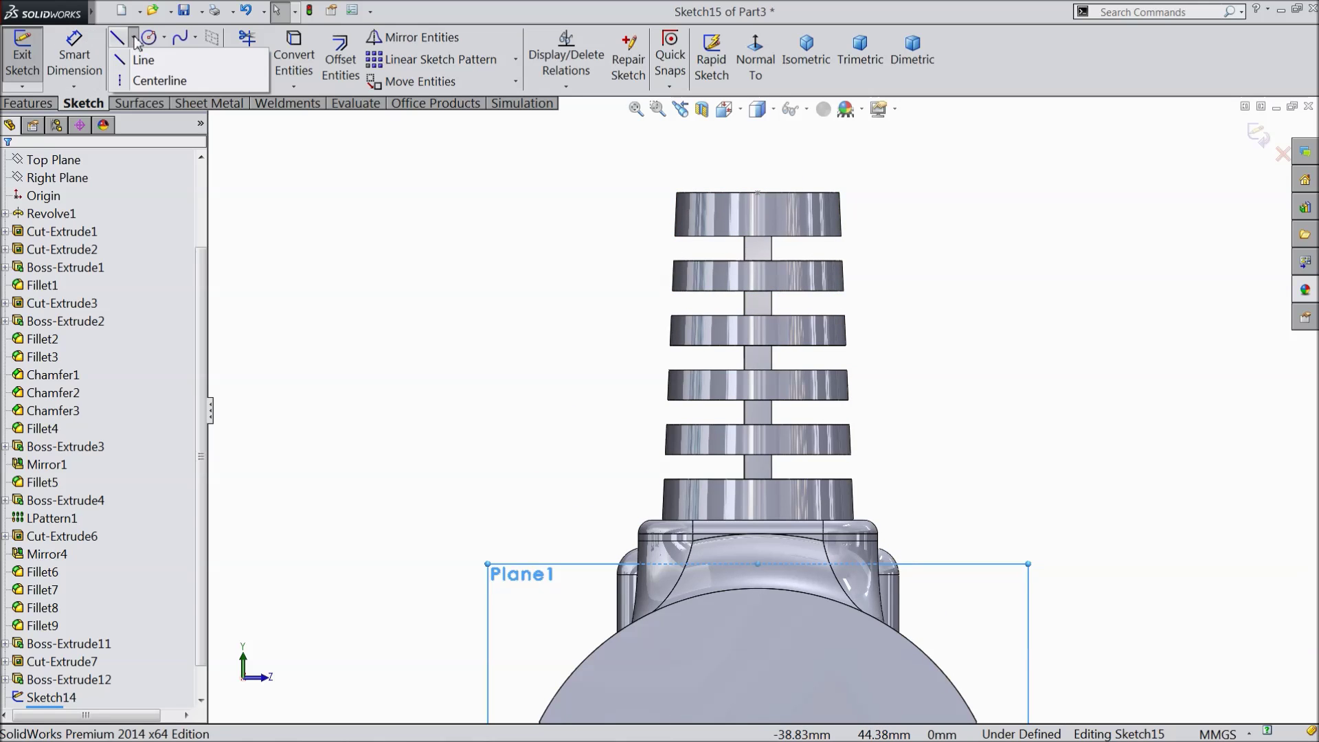
{"action": "left_click", "coordinate": [141, 77]}
{"action": "scroll", "coordinate": [833, 333], "scroll_direction": "down", "scroll_amount": 2}
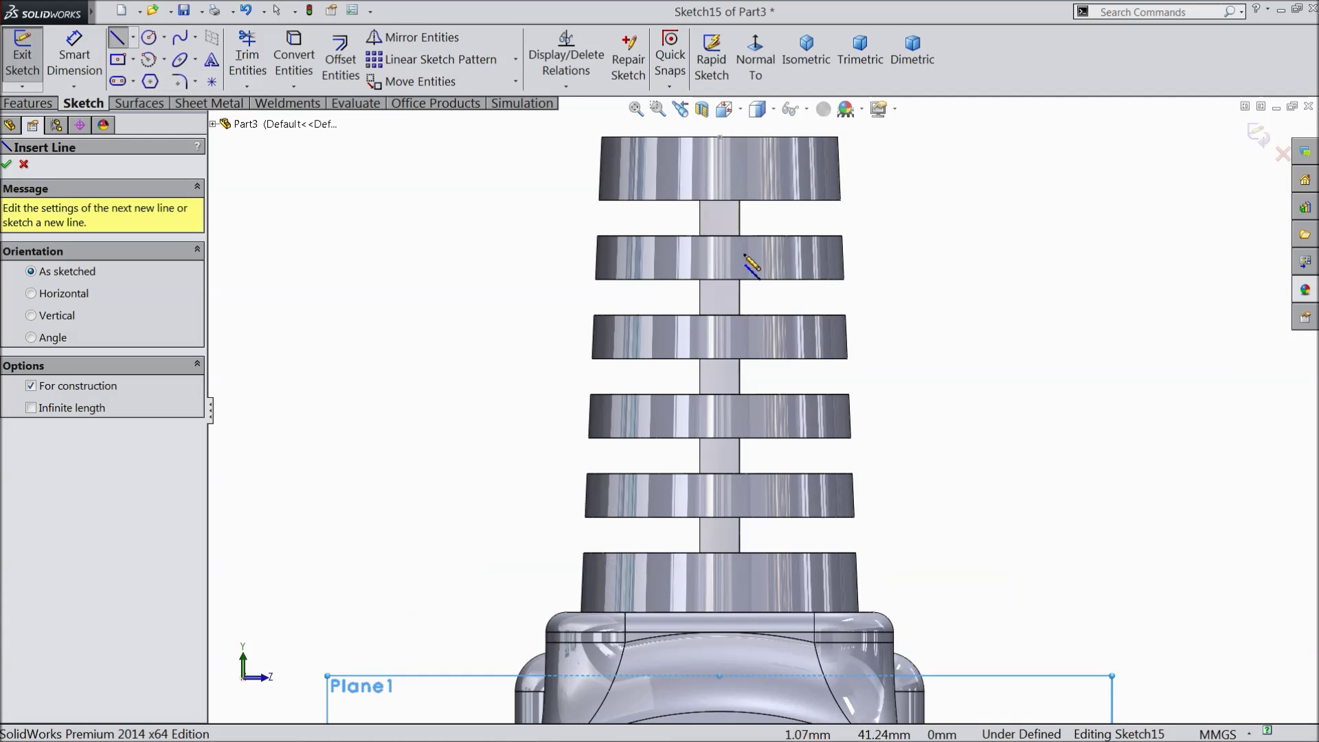
{"action": "left_click", "coordinate": [718, 200]}
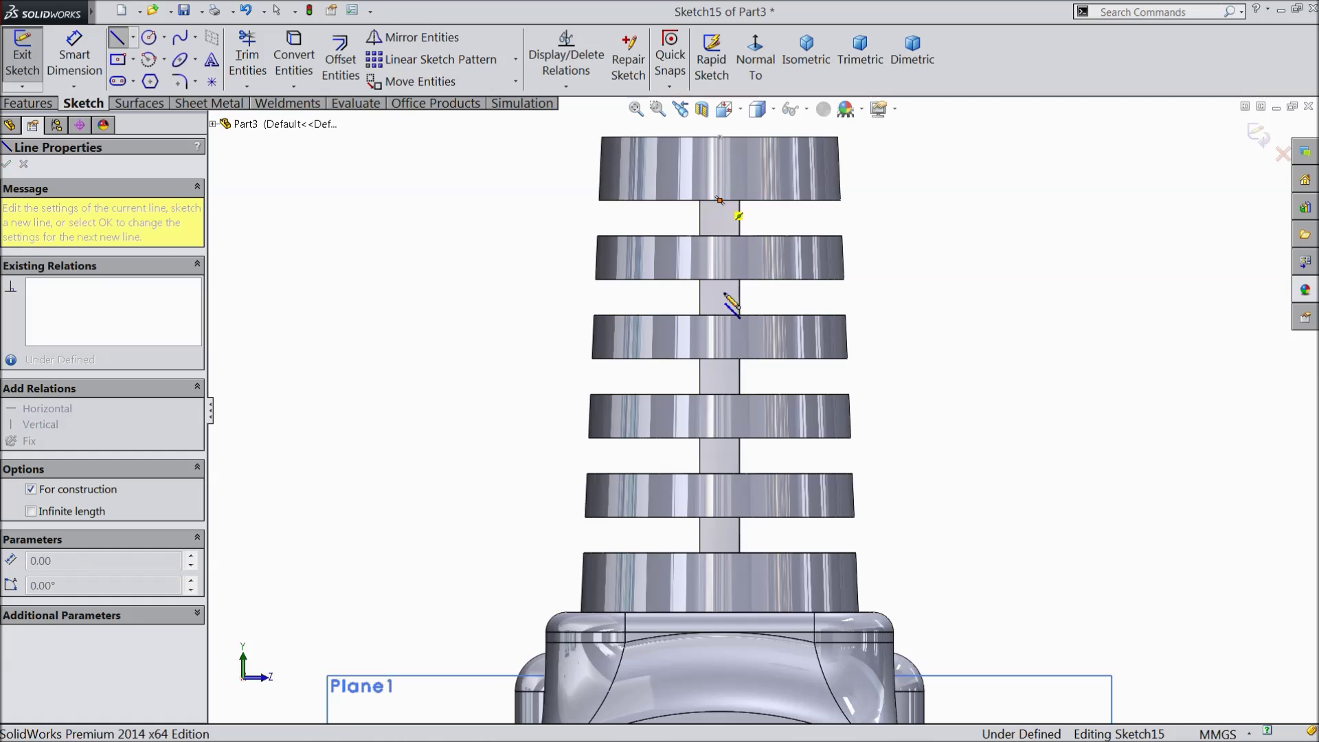
{"action": "left_click", "coordinate": [719, 552]}
Sketch a closed tapered outline around the centerline between the end disc and base disc, with slanted sides about 17.8 mm long
{"action": "right_click", "coordinate": [470, 327]}
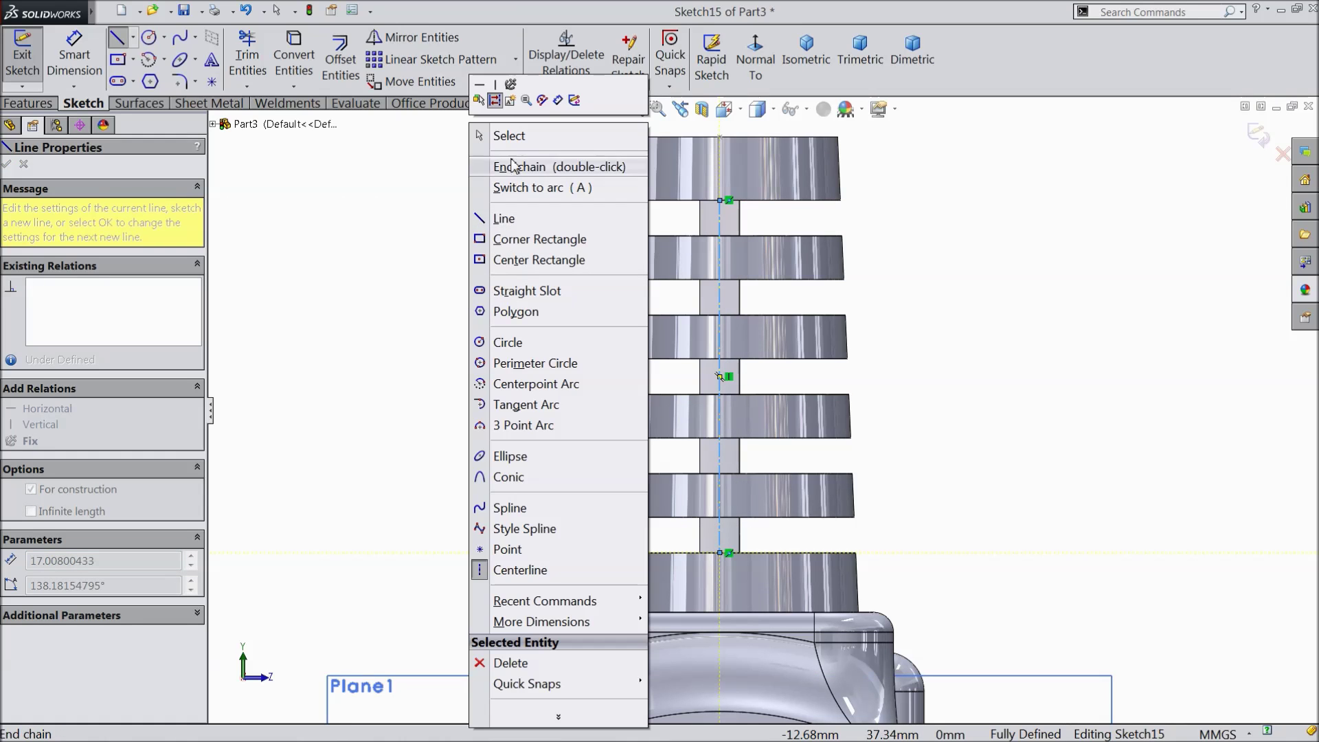
{"action": "left_click", "coordinate": [502, 219]}
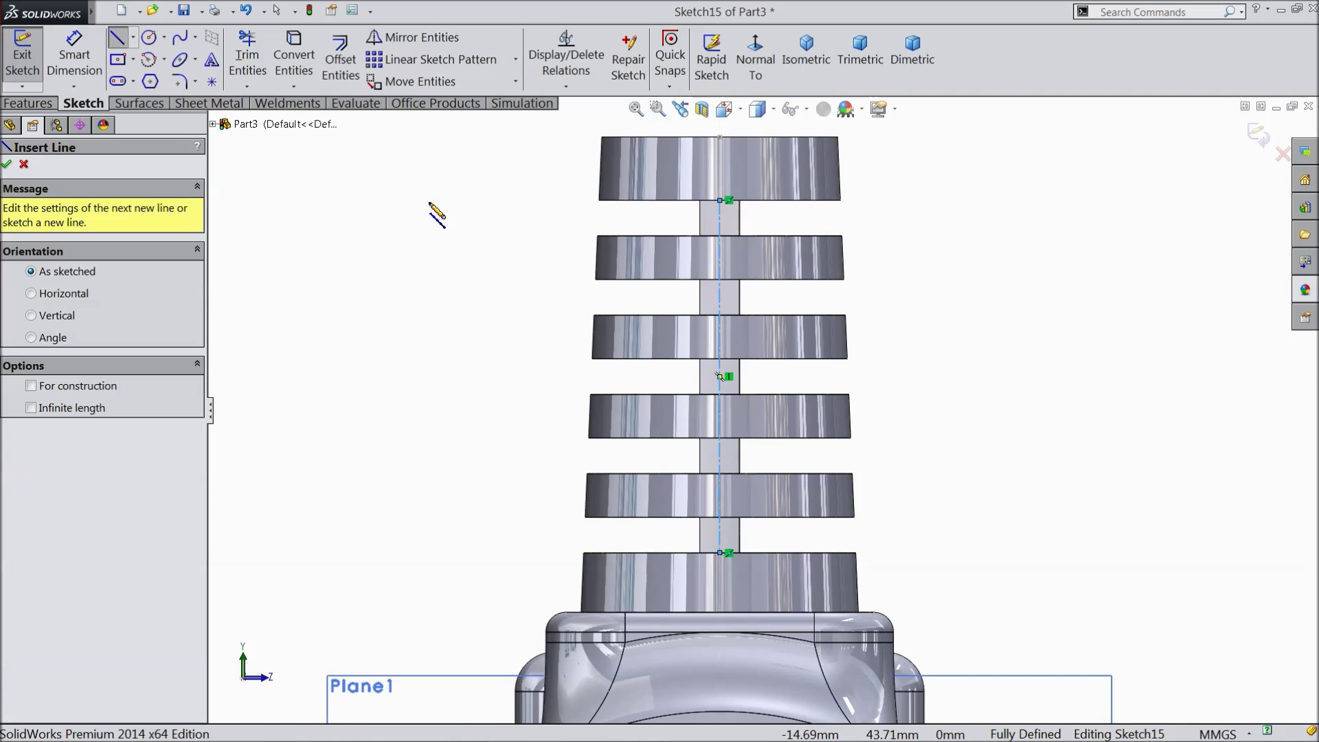
{"action": "left_click", "coordinate": [630, 200]}
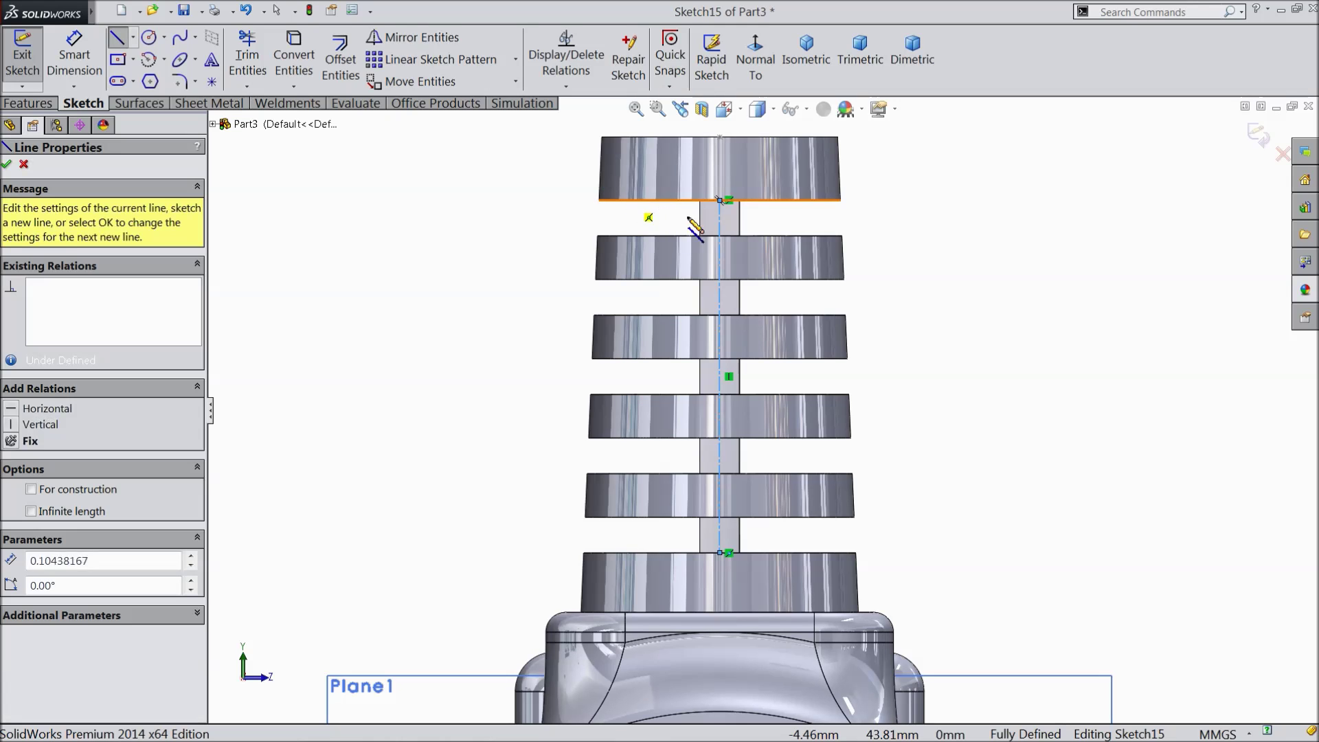
{"action": "left_click", "coordinate": [813, 200]}
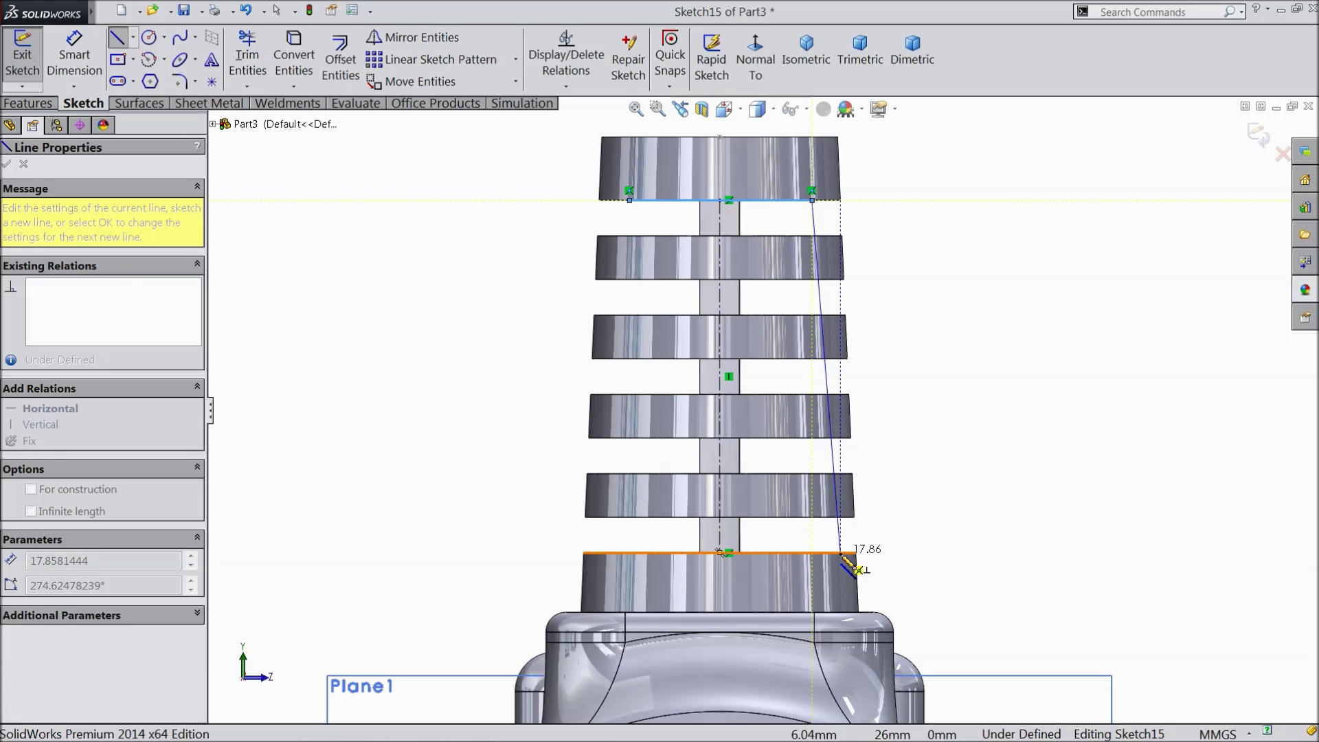
{"action": "left_click", "coordinate": [839, 552]}
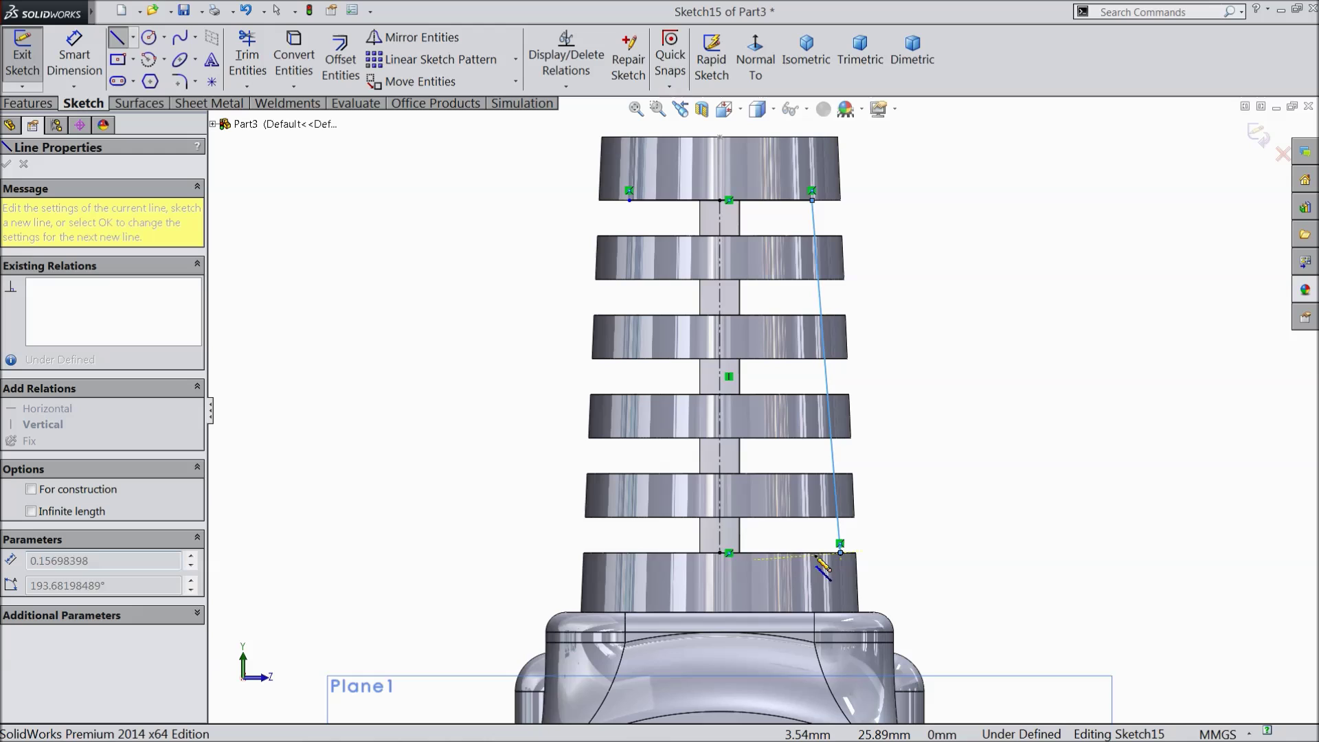
{"action": "left_click", "coordinate": [612, 552]}
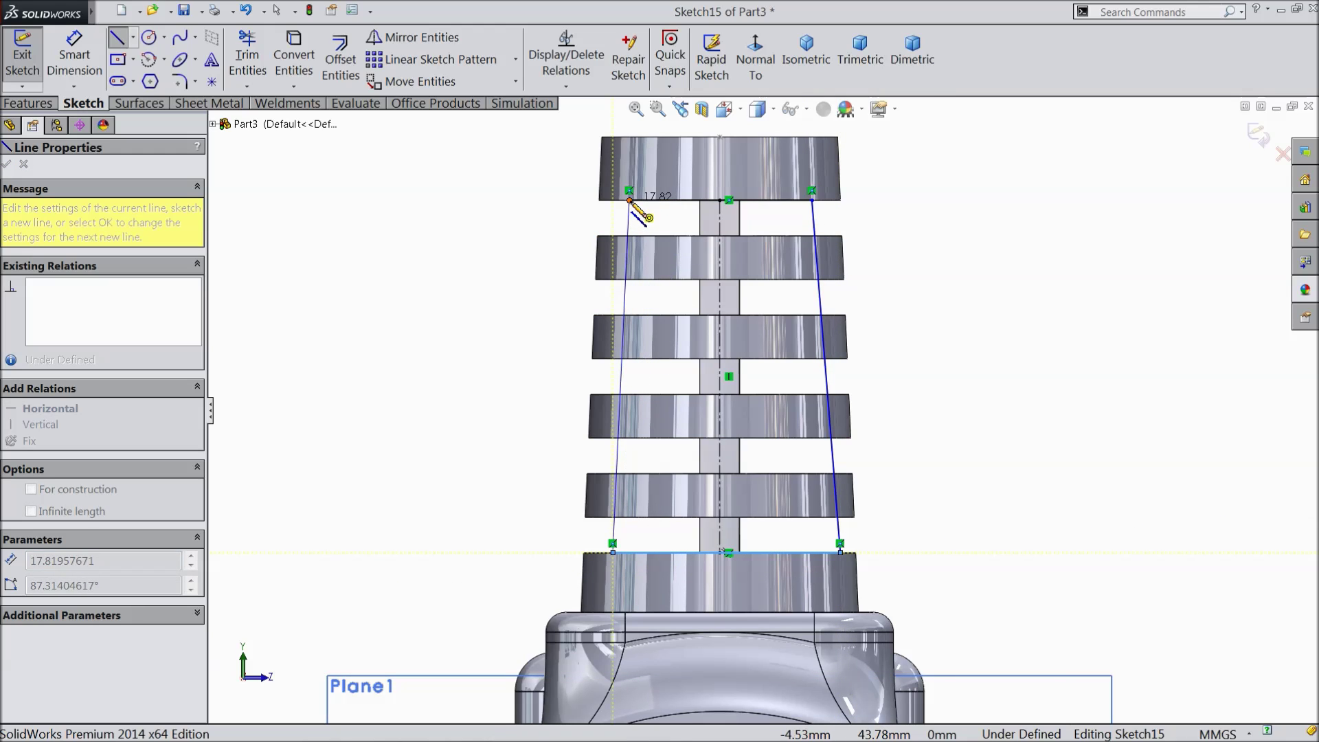
{"action": "left_click", "coordinate": [630, 199]}
{"action": "right_click", "coordinate": [479, 201]}
{"action": "left_click", "coordinate": [517, 214]}
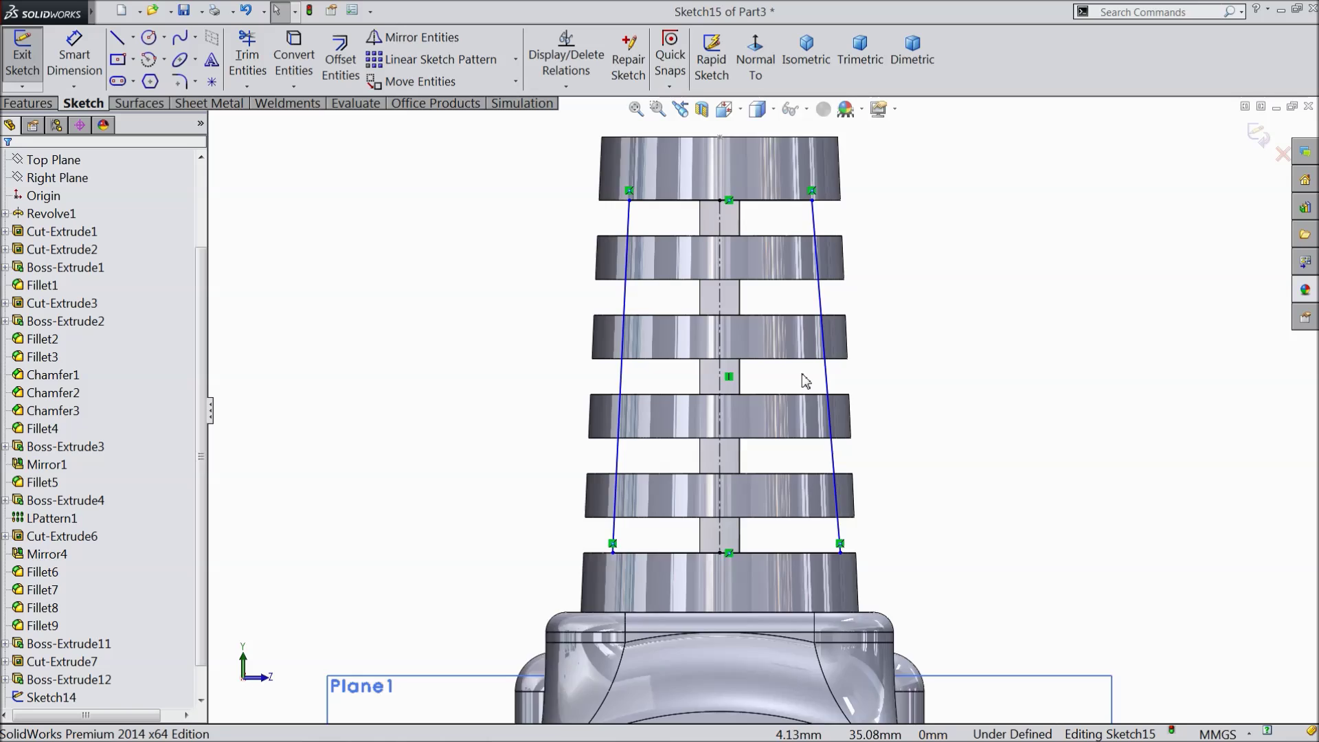
Dimension the angle between the outline's two slanted sides and set it to 5 degrees
{"action": "scroll", "coordinate": [803, 383], "scroll_direction": "down", "scroll_amount": 1}
{"action": "left_click", "coordinate": [74, 55]}
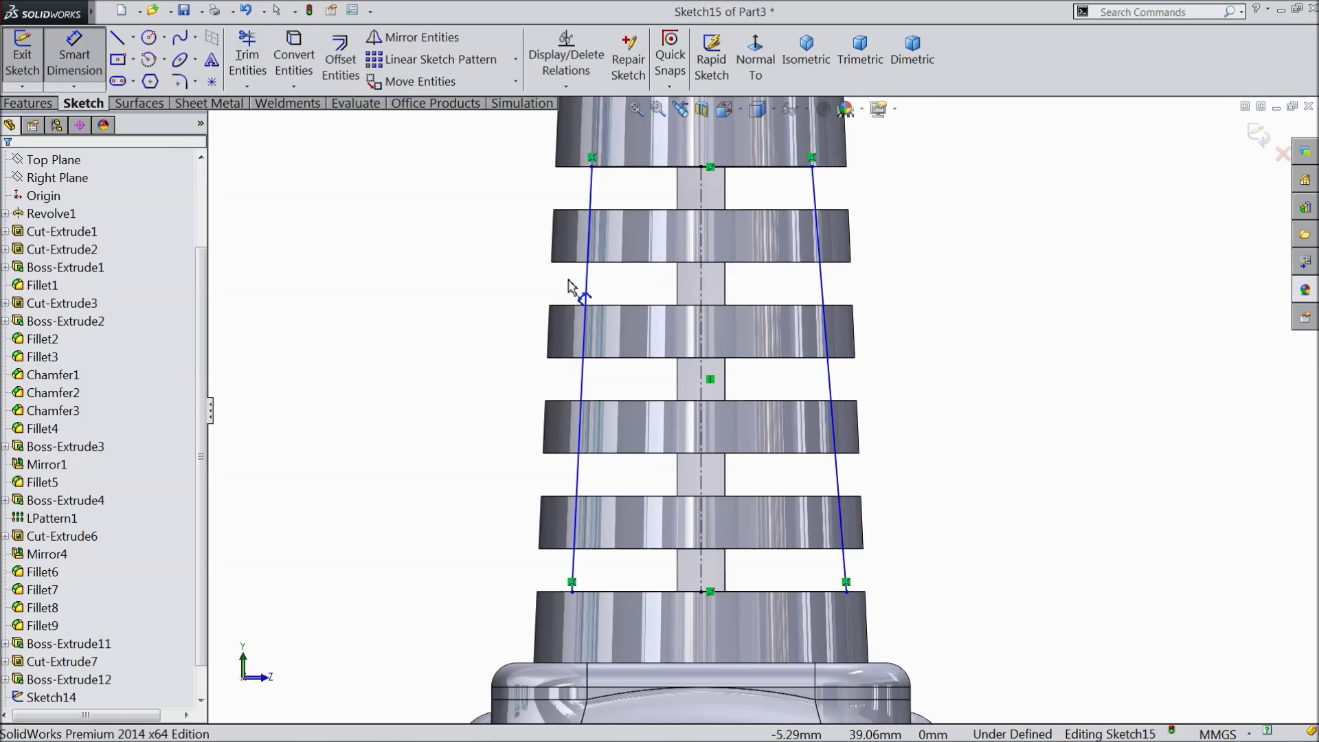
{"action": "left_click", "coordinate": [588, 288]}
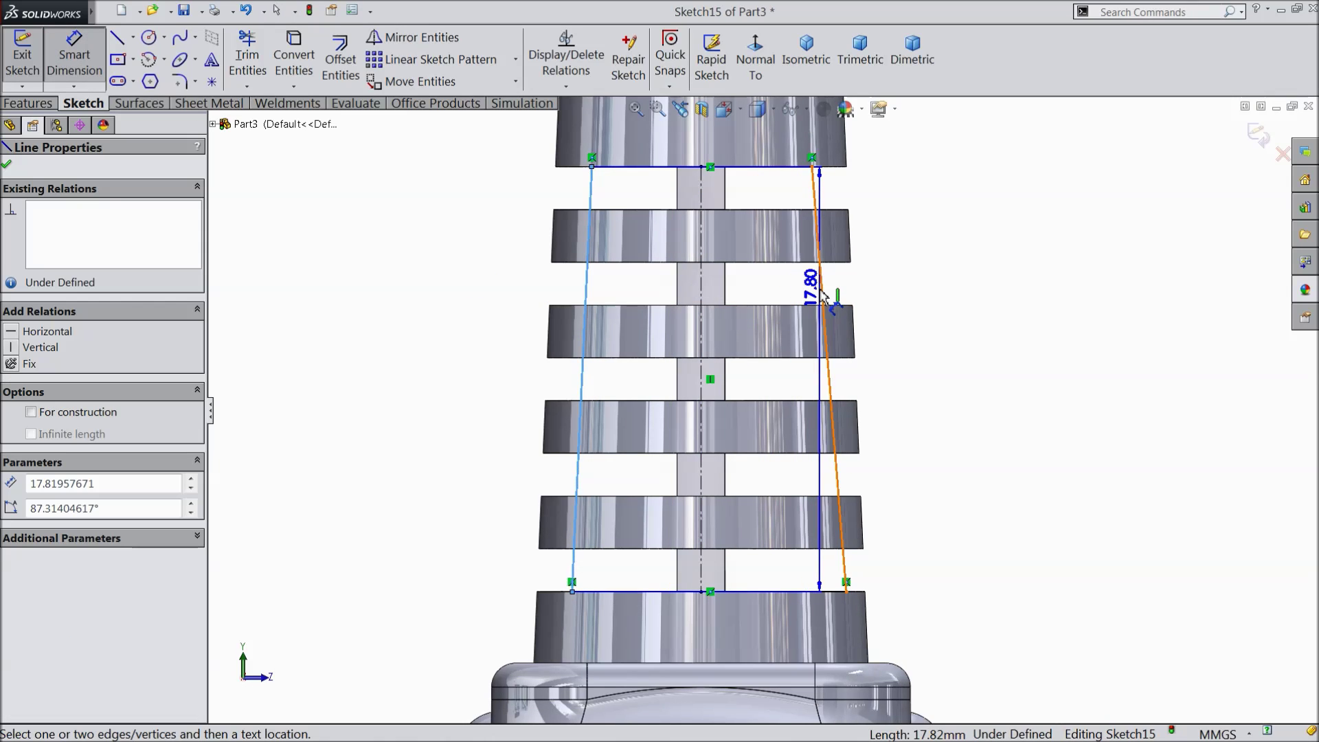
{"action": "left_click", "coordinate": [821, 294]}
{"action": "left_click", "coordinate": [759, 291]}
{"action": "type", "text": "5"}
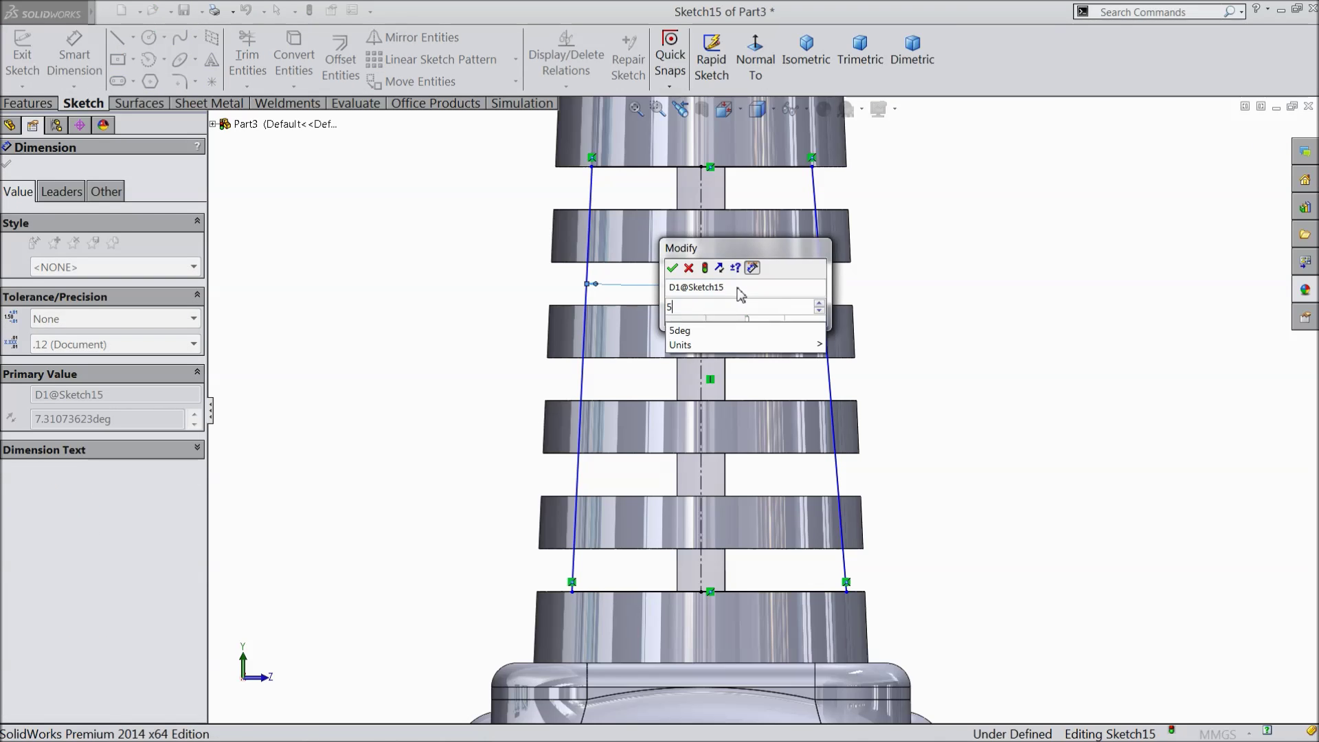
{"action": "key", "text": "Return"}
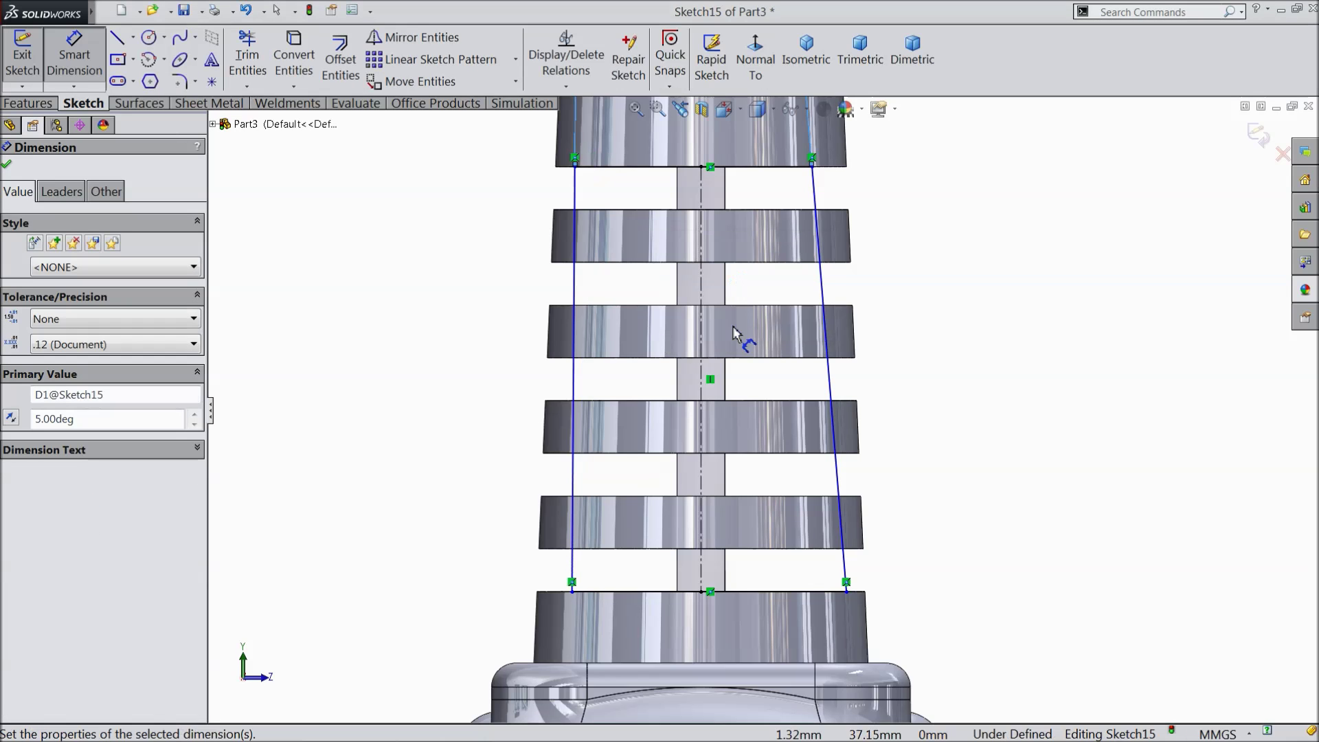
{"action": "left_click", "coordinate": [7, 166]}
Shift the outline's lower corner slightly outward and make the two slanted sides symmetric about the centerline
{"action": "left_click", "coordinate": [572, 592]}
{"action": "left_click_drag", "start_coordinate": [562, 595], "coordinate": [564, 594]}
{"action": "left_click", "coordinate": [442, 265]}
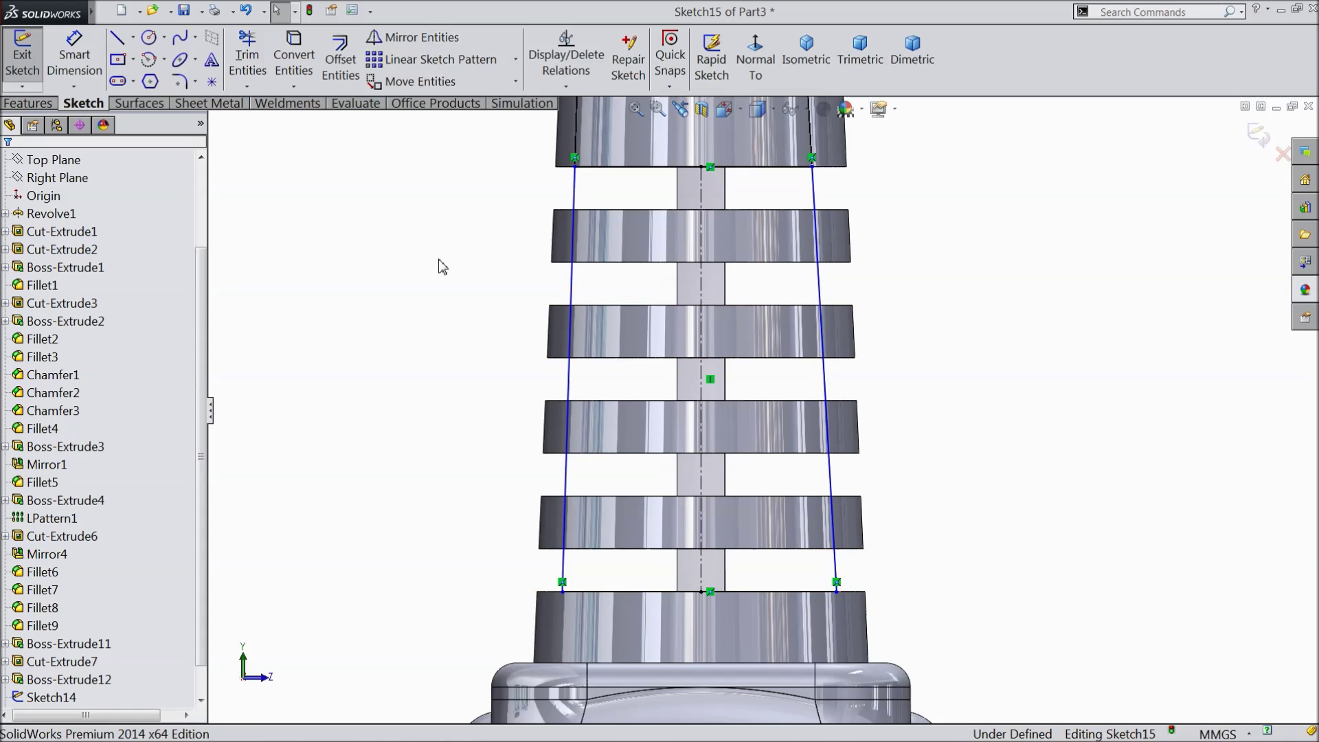
{"action": "left_click", "coordinate": [701, 194]}
{"action": "left_click", "coordinate": [816, 200], "text": "ctrl"}
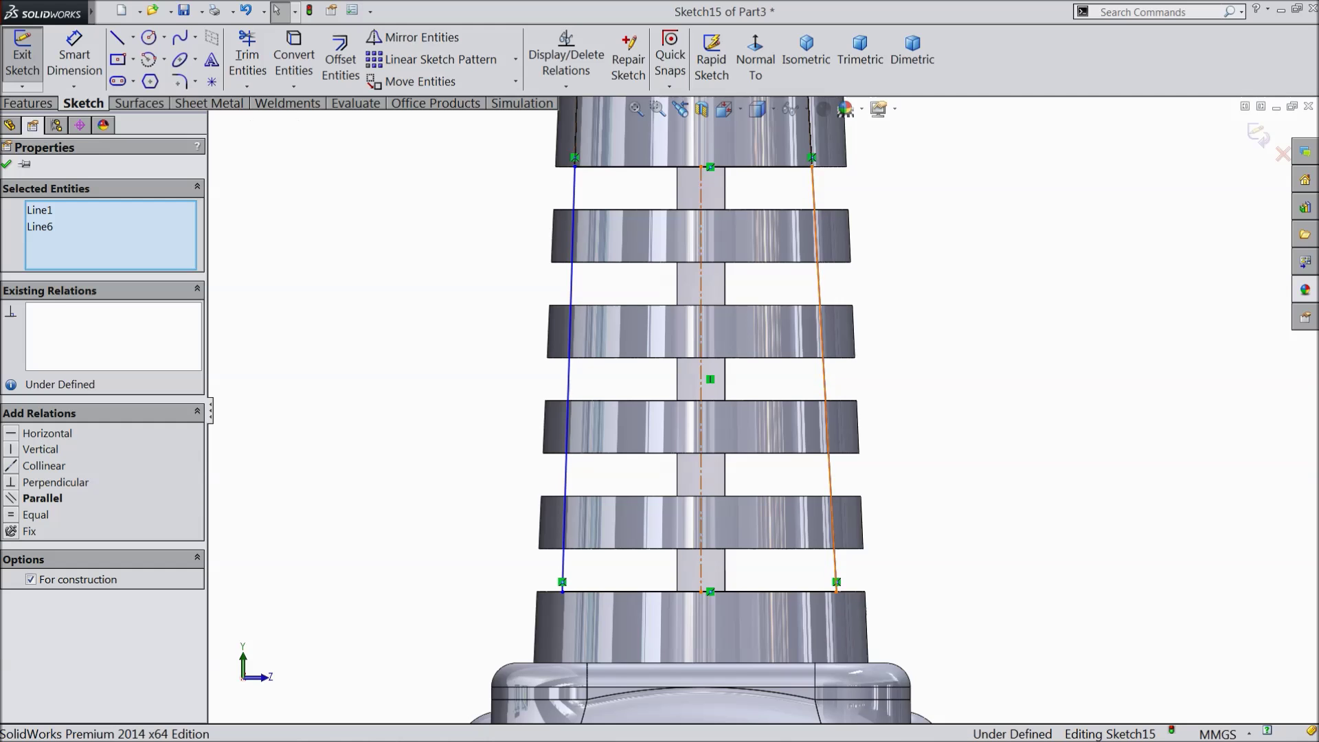
{"action": "left_click", "coordinate": [575, 188], "text": "ctrl"}
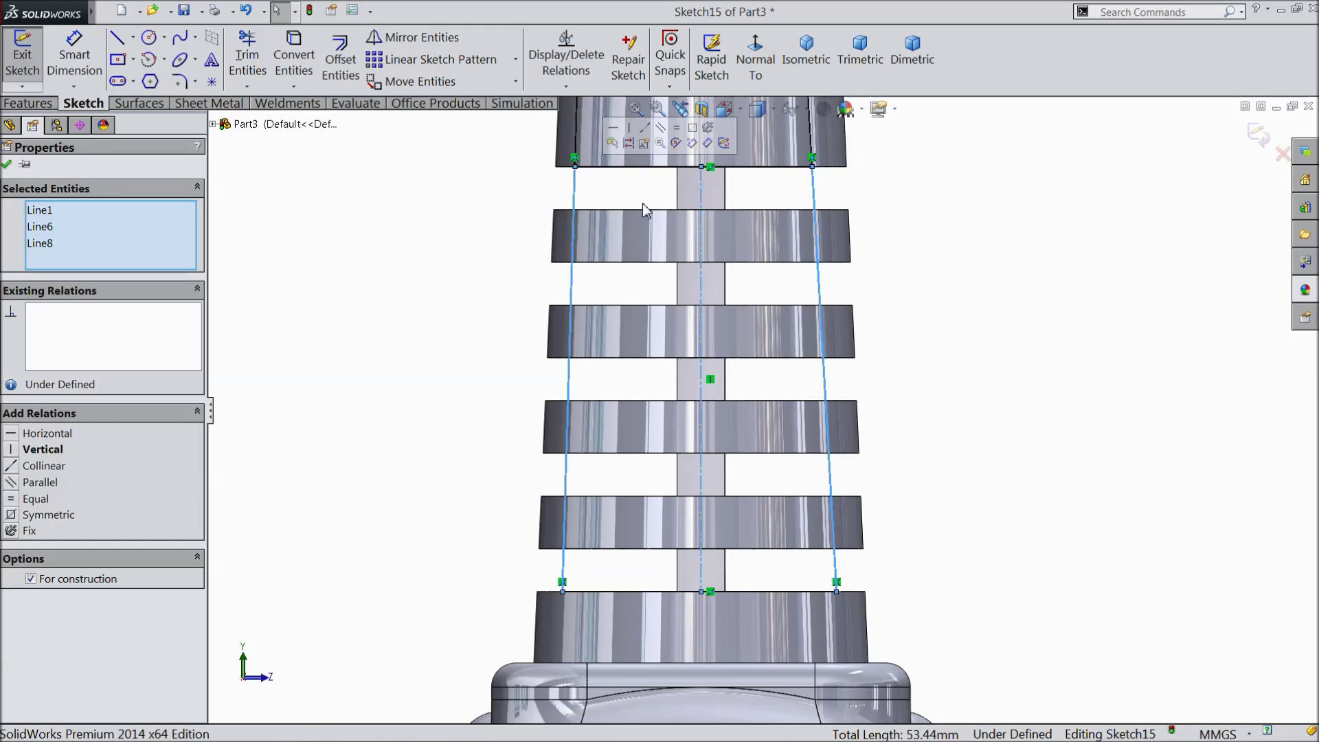
{"action": "left_click", "coordinate": [695, 132]}
{"action": "left_click", "coordinate": [6, 164]}
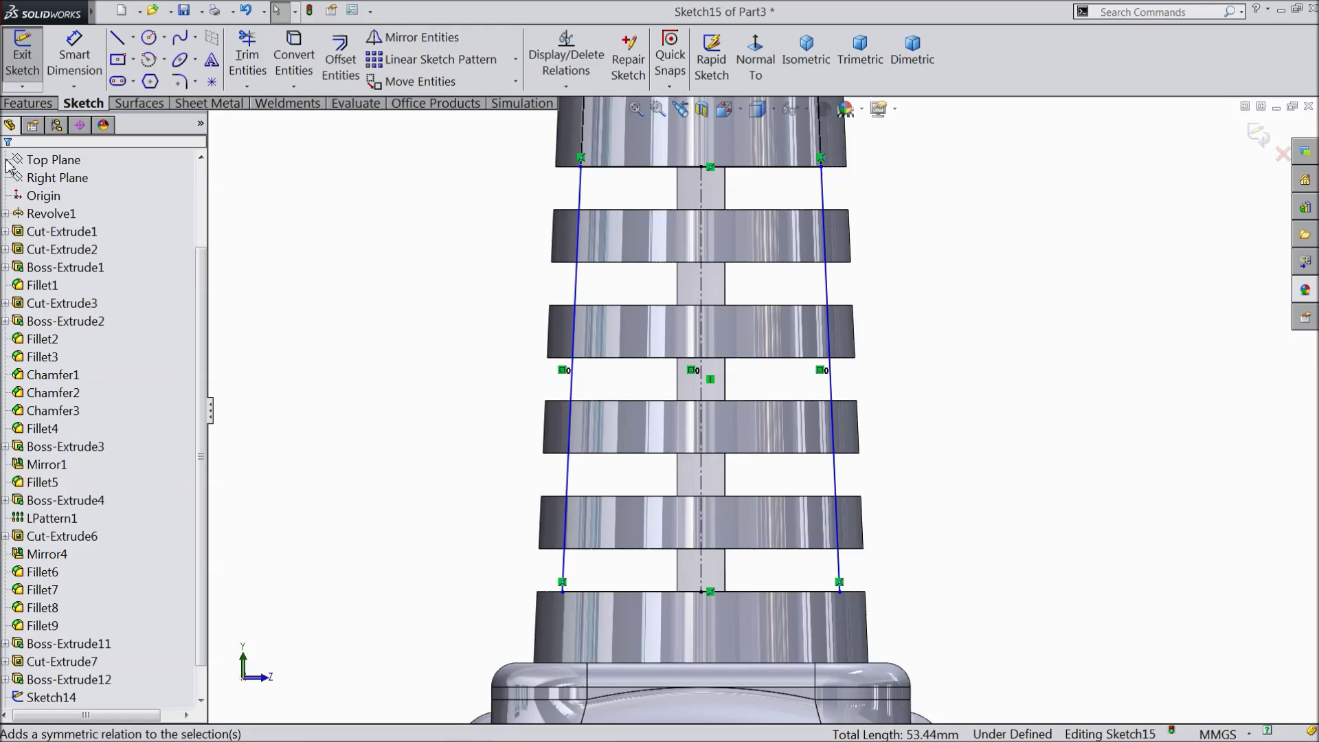
Dimension the outline's short edge under the end disc and set it to 11 mm to fully define the sketch
{"action": "left_click", "coordinate": [74, 62]}
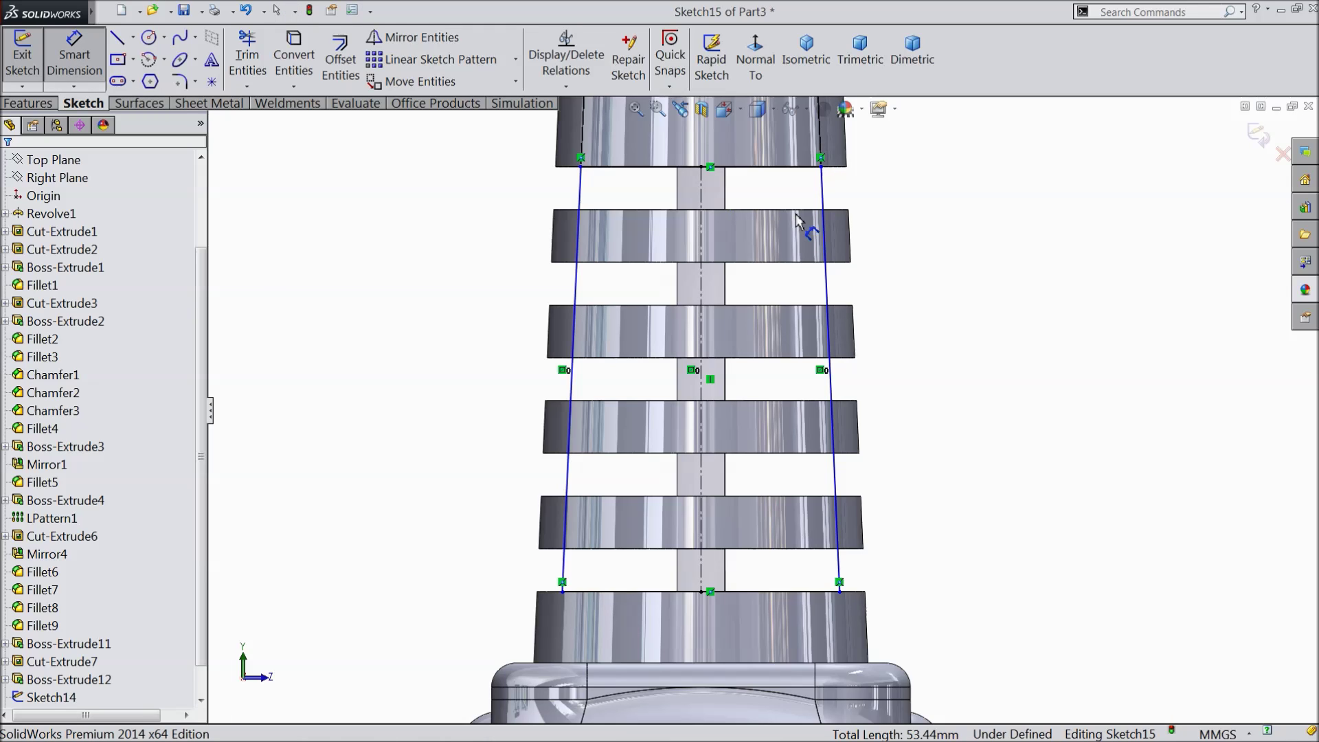
{"action": "scroll", "coordinate": [765, 417], "scroll_direction": "up", "scroll_amount": 1}
{"action": "left_click", "coordinate": [752, 207]}
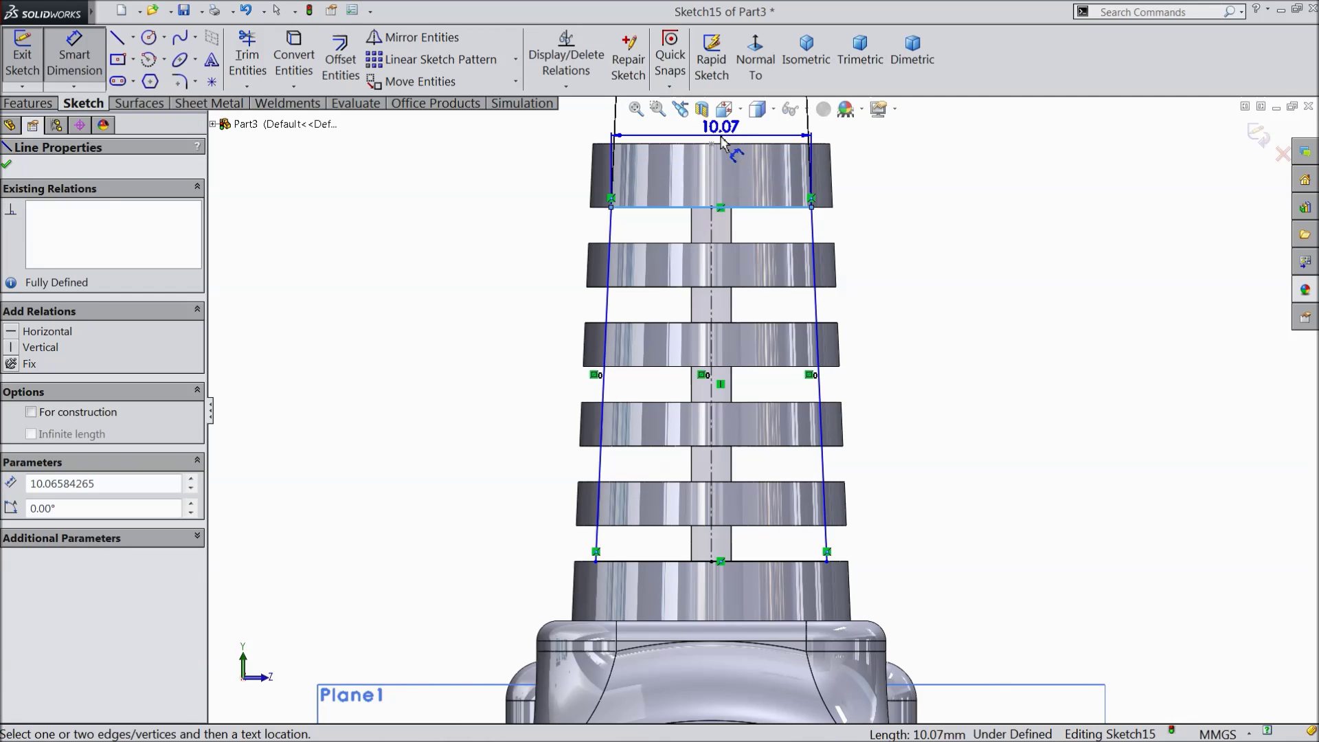
{"action": "left_click", "coordinate": [721, 141]}
{"action": "left_click", "coordinate": [651, 120]}
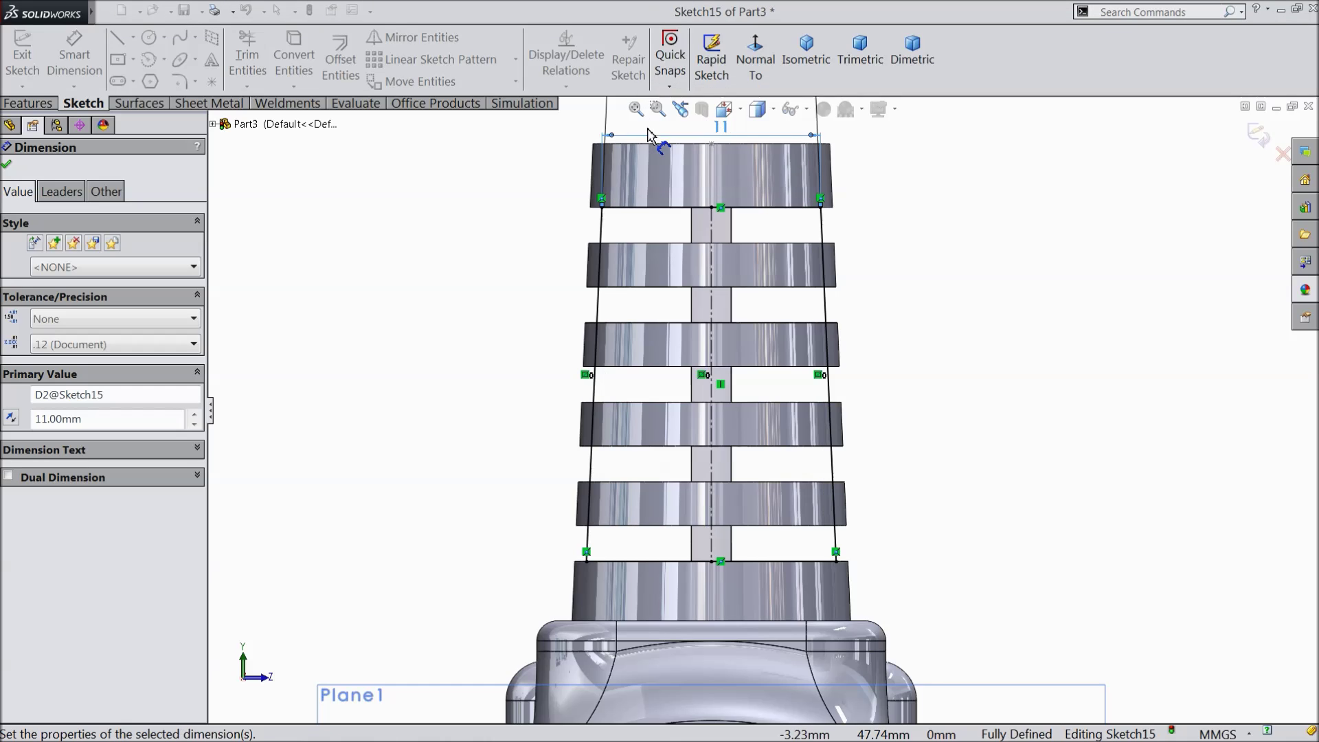
{"action": "left_click", "coordinate": [6, 166]}
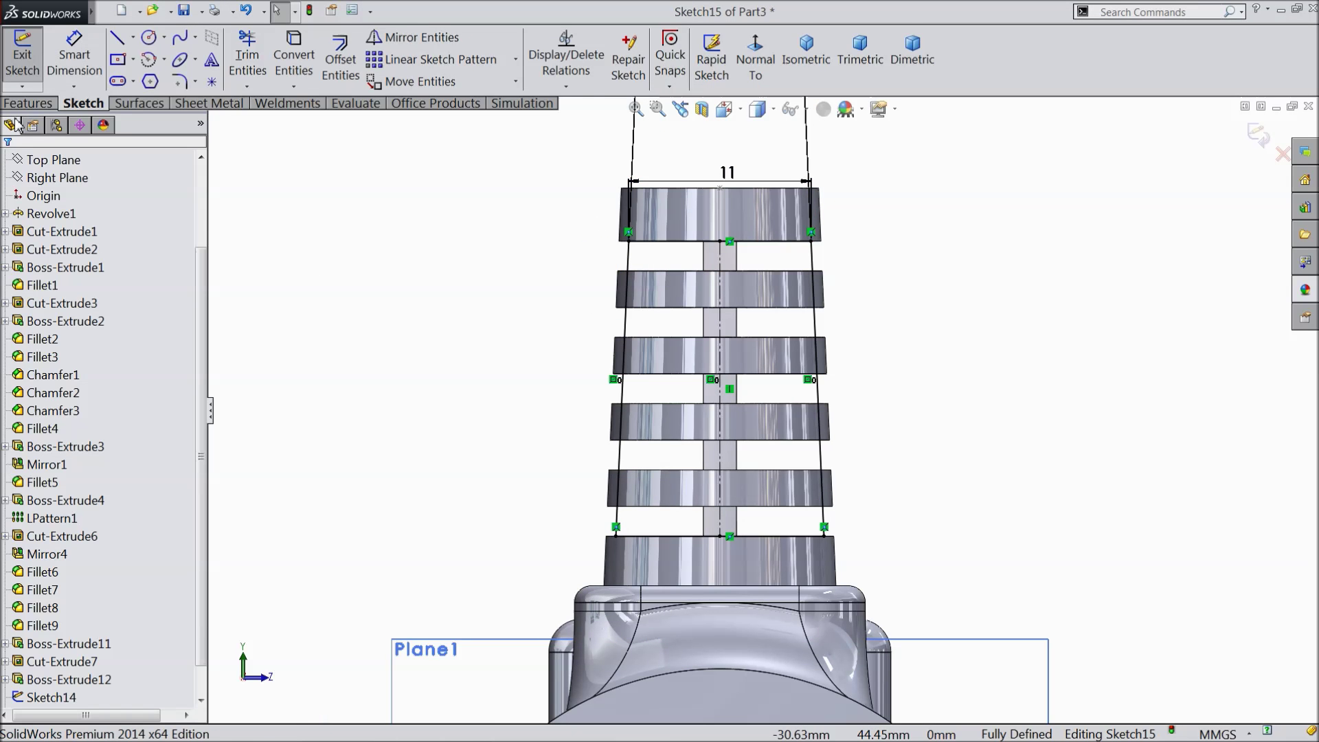
Extrude the second tapered outline as a Mid Plane boss 2 mm thick, merged with the discs
{"action": "left_click", "coordinate": [27, 103]}
{"action": "left_click", "coordinate": [31, 58]}
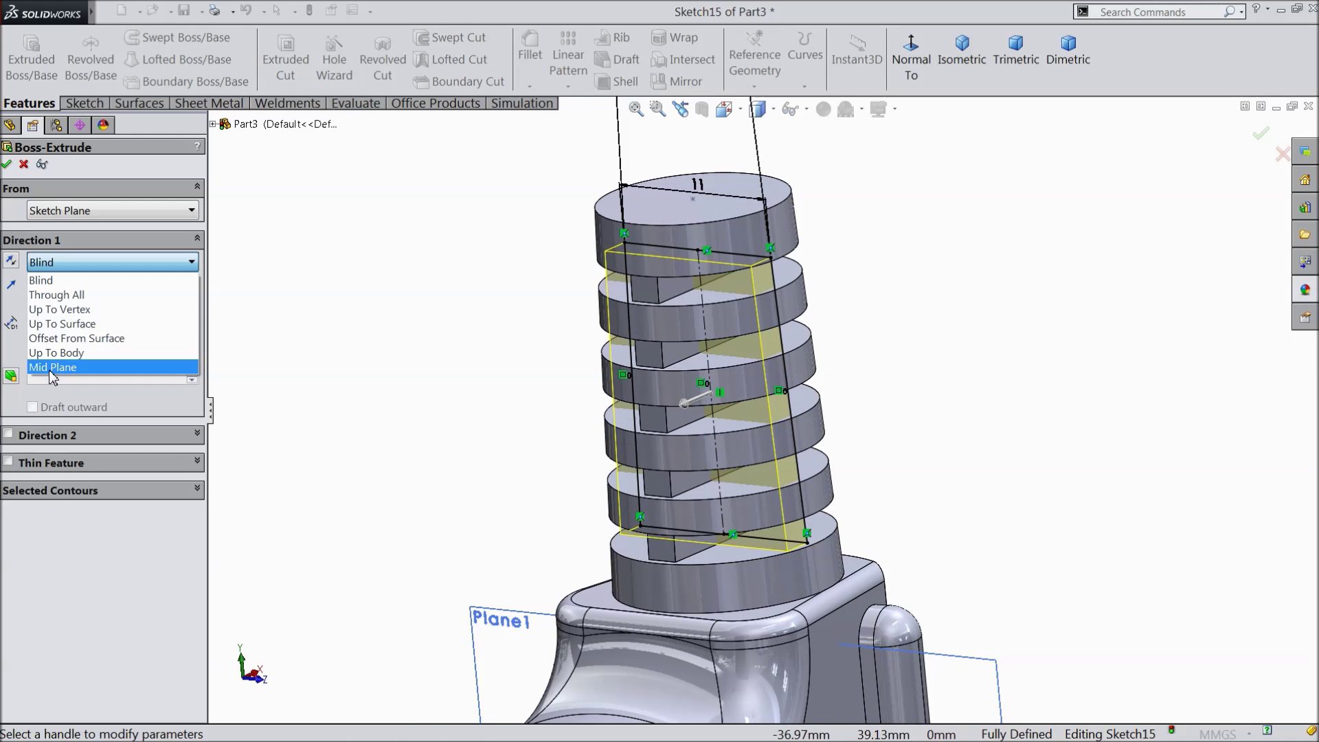
{"action": "left_click", "coordinate": [46, 368]}
{"action": "mouse_move", "coordinate": [453, 368]}
{"action": "middle_mouse_down"}
{"action": "mouse_move", "coordinate": [421, 353]}
{"action": "mouse_move", "coordinate": [433, 315]}
{"action": "mouse_move", "coordinate": [450, 327]}
{"action": "mouse_move", "coordinate": [378, 342]}
{"action": "mouse_move", "coordinate": [365, 330]}
{"action": "mouse_move", "coordinate": [383, 333]}
{"action": "mouse_move", "coordinate": [411, 387]}
{"action": "mouse_move", "coordinate": [430, 385]}
{"action": "mouse_move", "coordinate": [421, 369]}
{"action": "middle_mouse_up"}
{"action": "scroll", "coordinate": [727, 430], "scroll_direction": "down", "scroll_amount": 2}
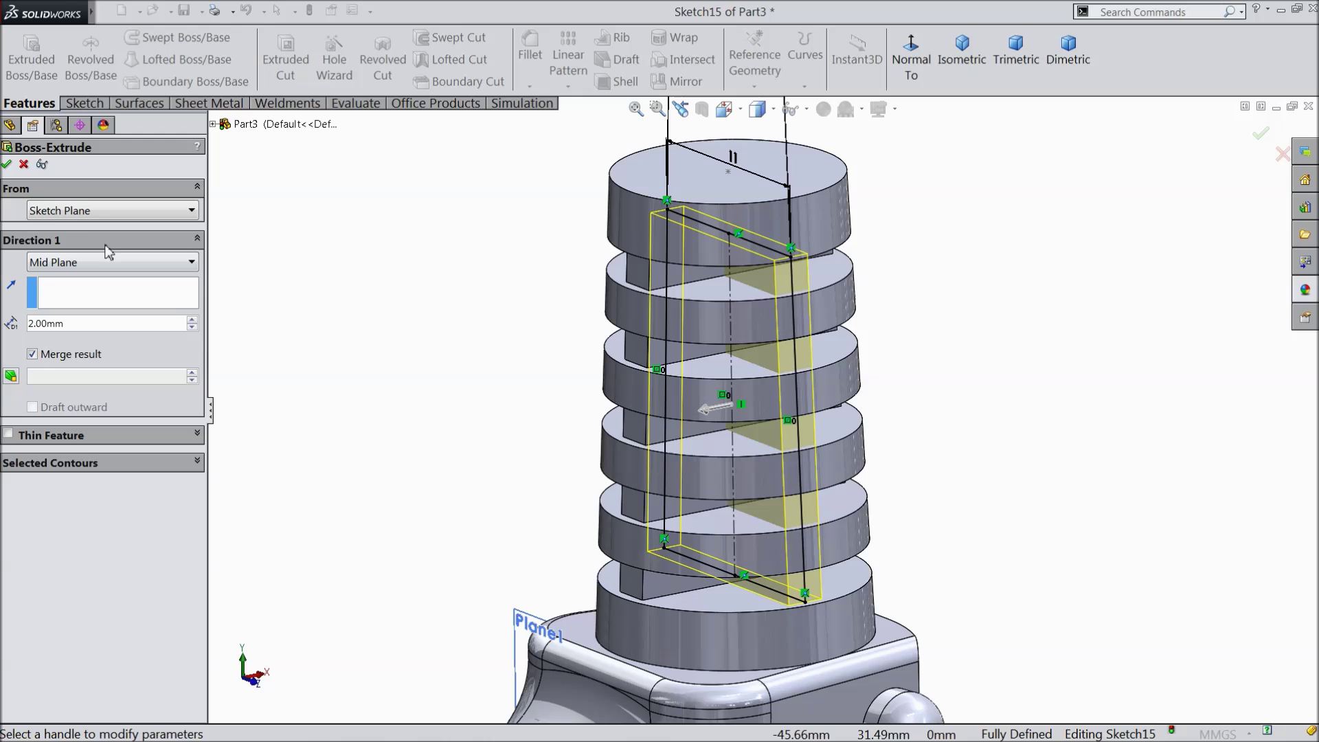
{"action": "left_click", "coordinate": [8, 163]}
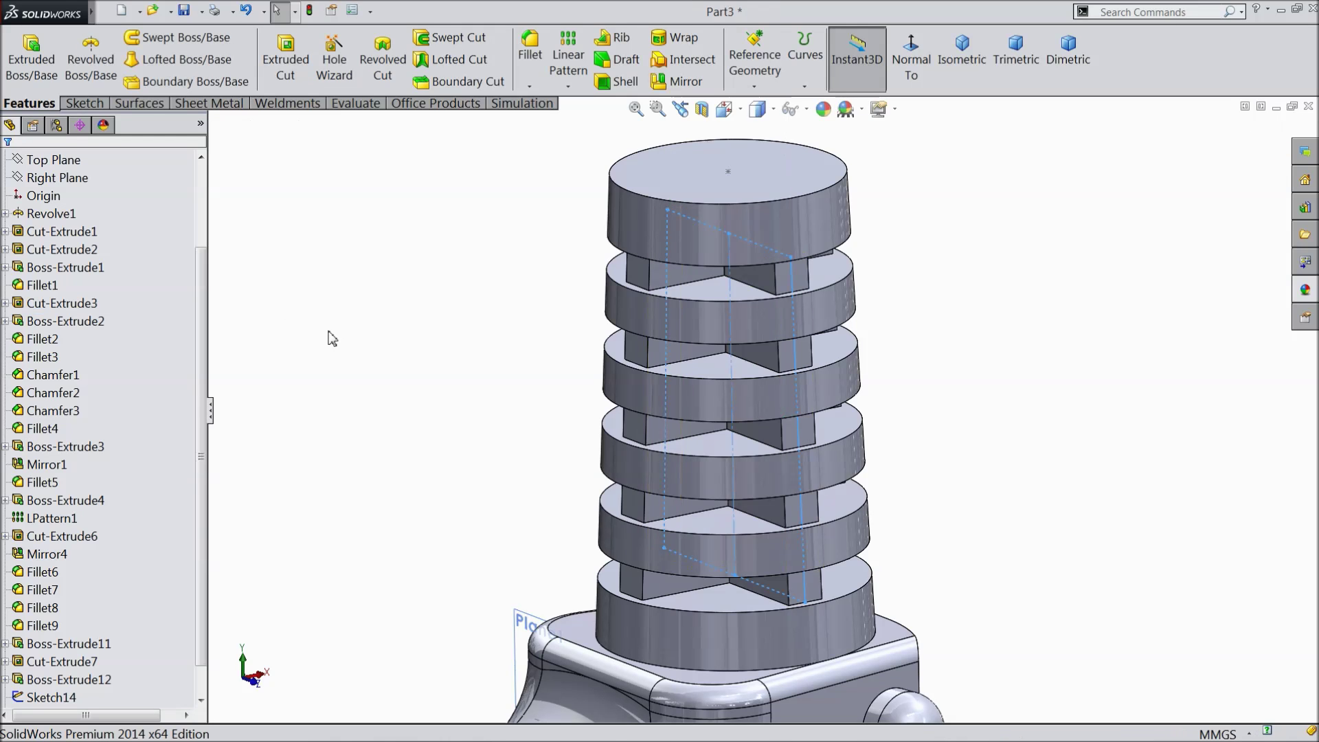
Start a sketch on the sleeve's circular end face and draw a circle about 8 mm in diameter centred on the existing sketch point
{"action": "middle_click_drag", "start_coordinate": [334, 339], "coordinate": [459, 410]}
{"action": "middle_click_drag", "start_coordinate": [535, 428], "coordinate": [554, 513]}
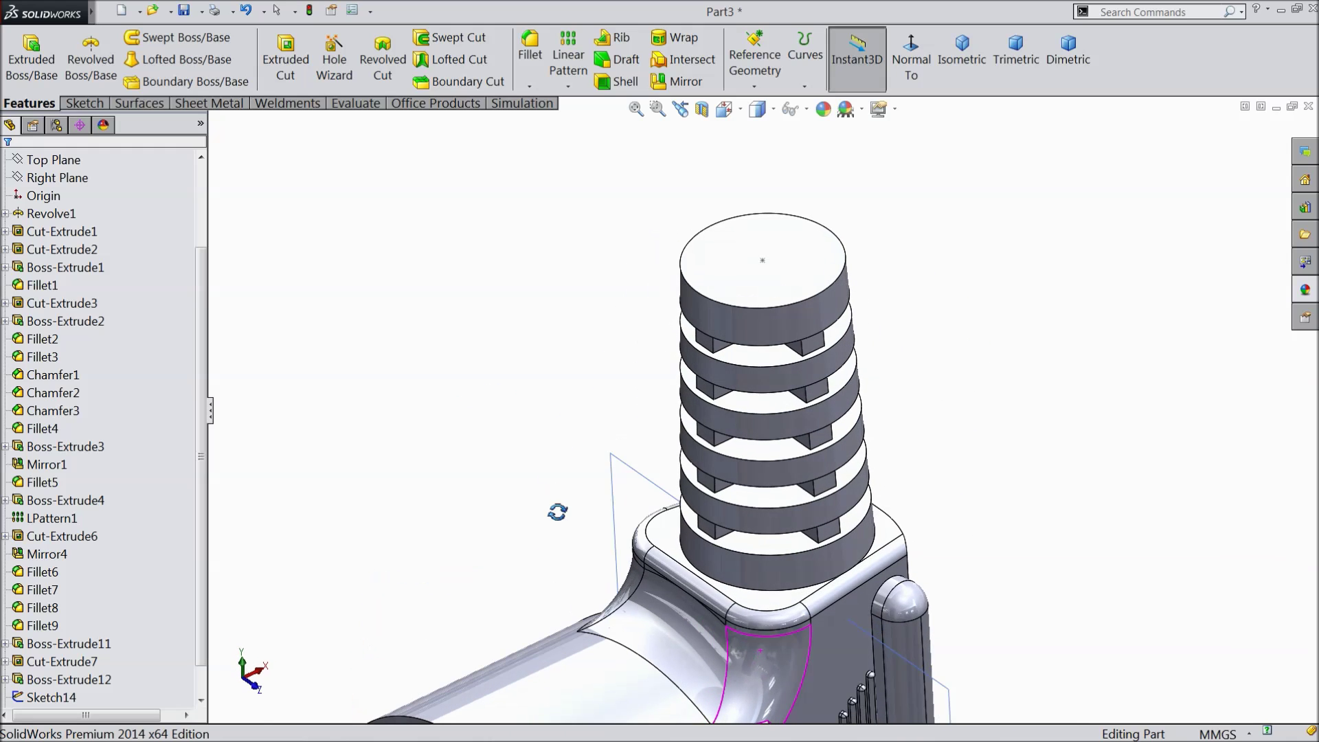
{"action": "left_click", "coordinate": [749, 276]}
{"action": "left_click", "coordinate": [793, 220]}
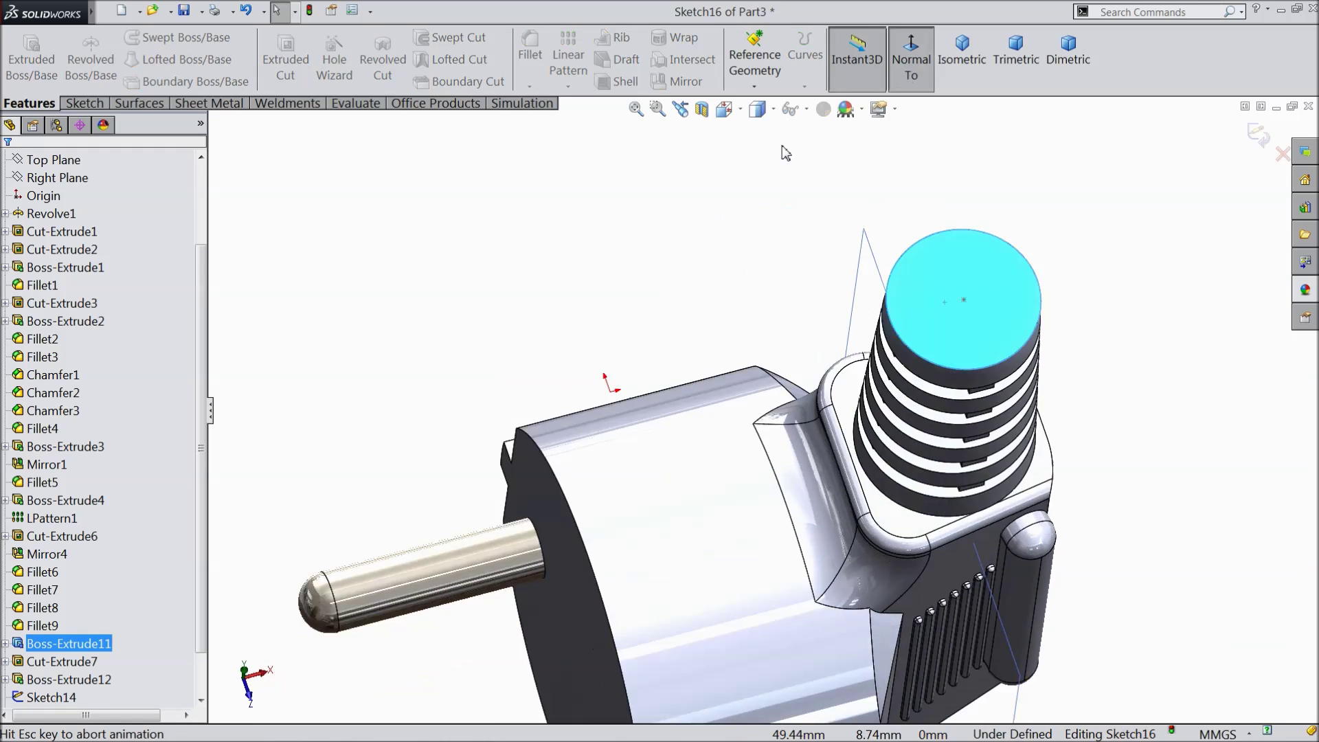
{"action": "left_click", "coordinate": [84, 103]}
{"action": "left_click", "coordinate": [148, 37]}
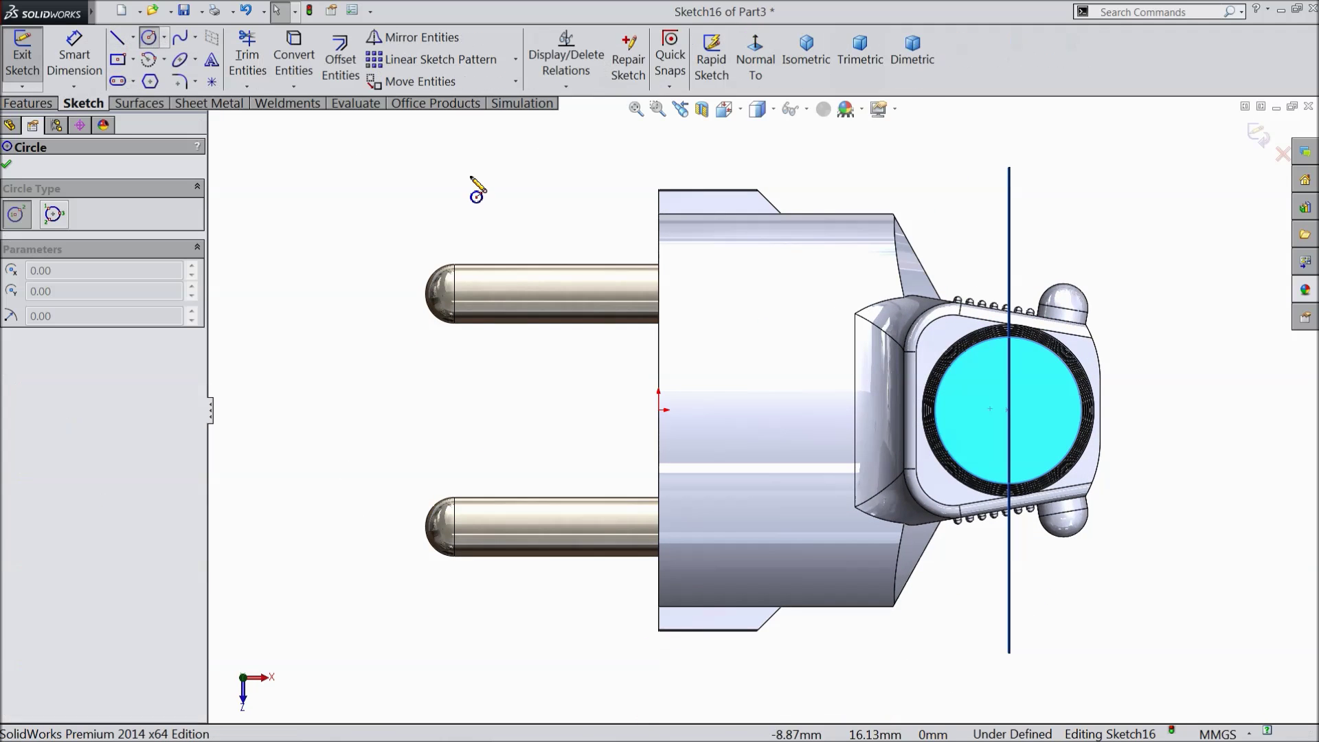
{"action": "scroll", "coordinate": [928, 415], "scroll_direction": "down", "scroll_amount": 3}
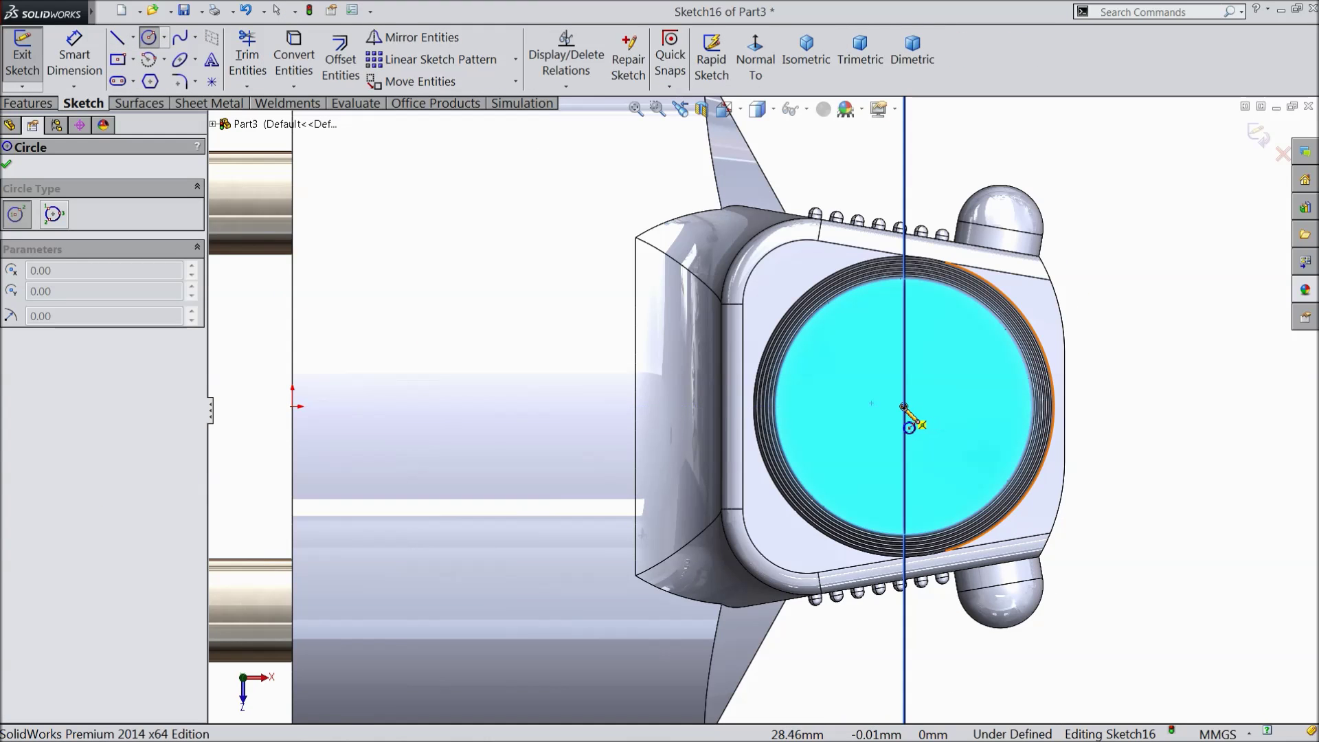
{"action": "left_click", "coordinate": [904, 407]}
{"action": "left_click", "coordinate": [862, 331]}
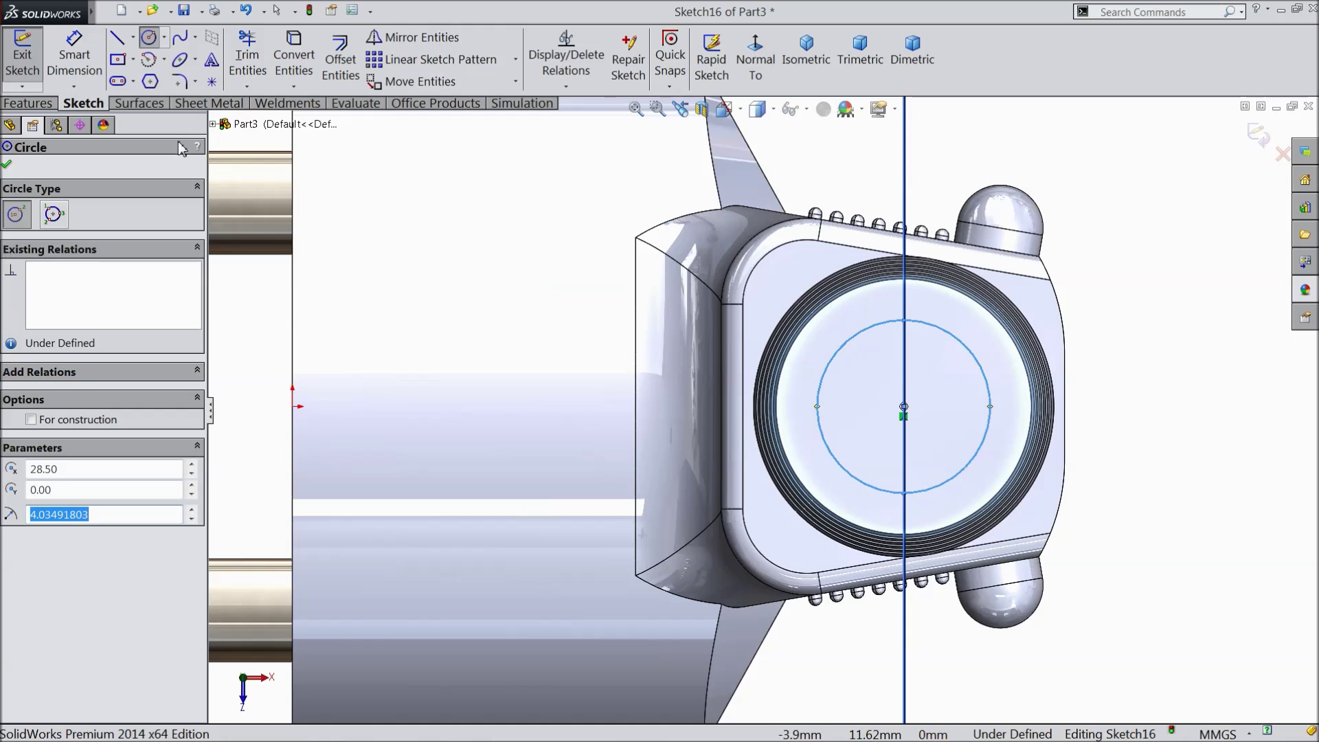
Dimension the diameter of the circle on the sleeve's end face and set it to 6.2 mm
{"action": "left_click", "coordinate": [74, 55]}
{"action": "left_click", "coordinate": [923, 331]}
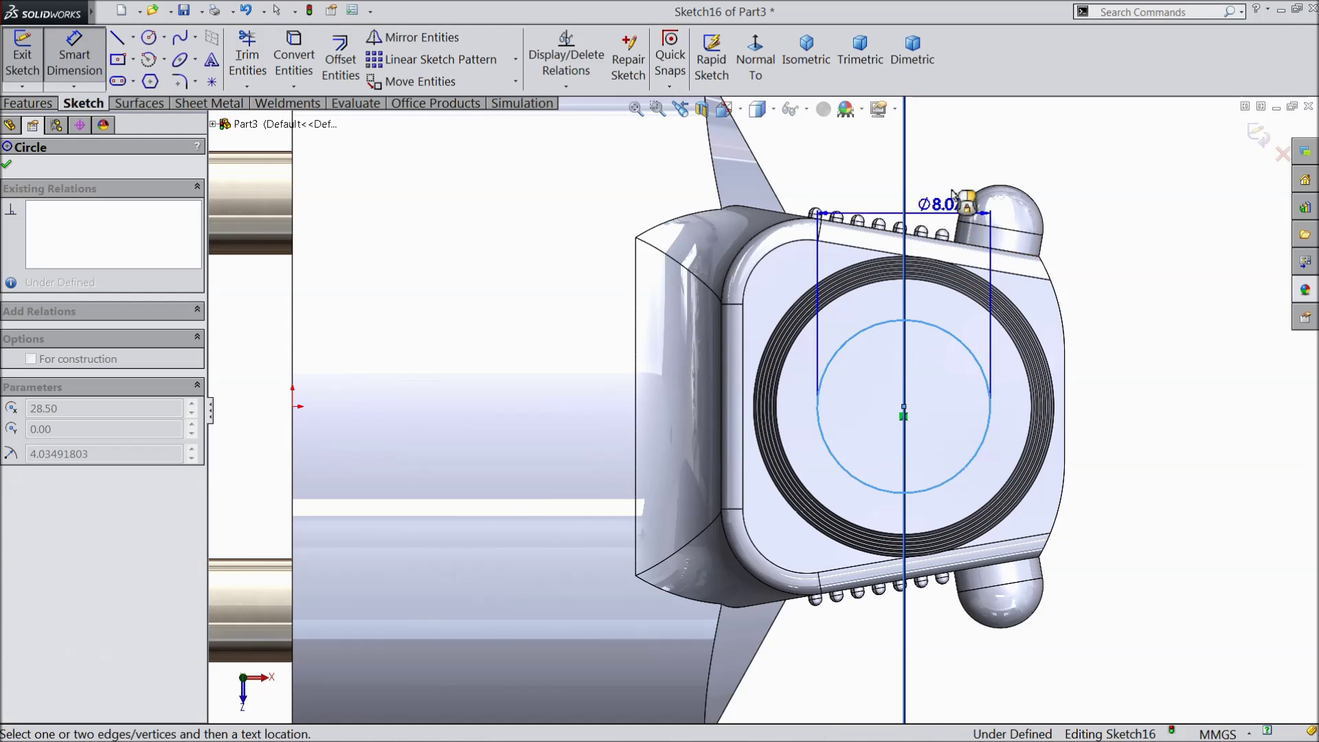
{"action": "left_click", "coordinate": [971, 146]}
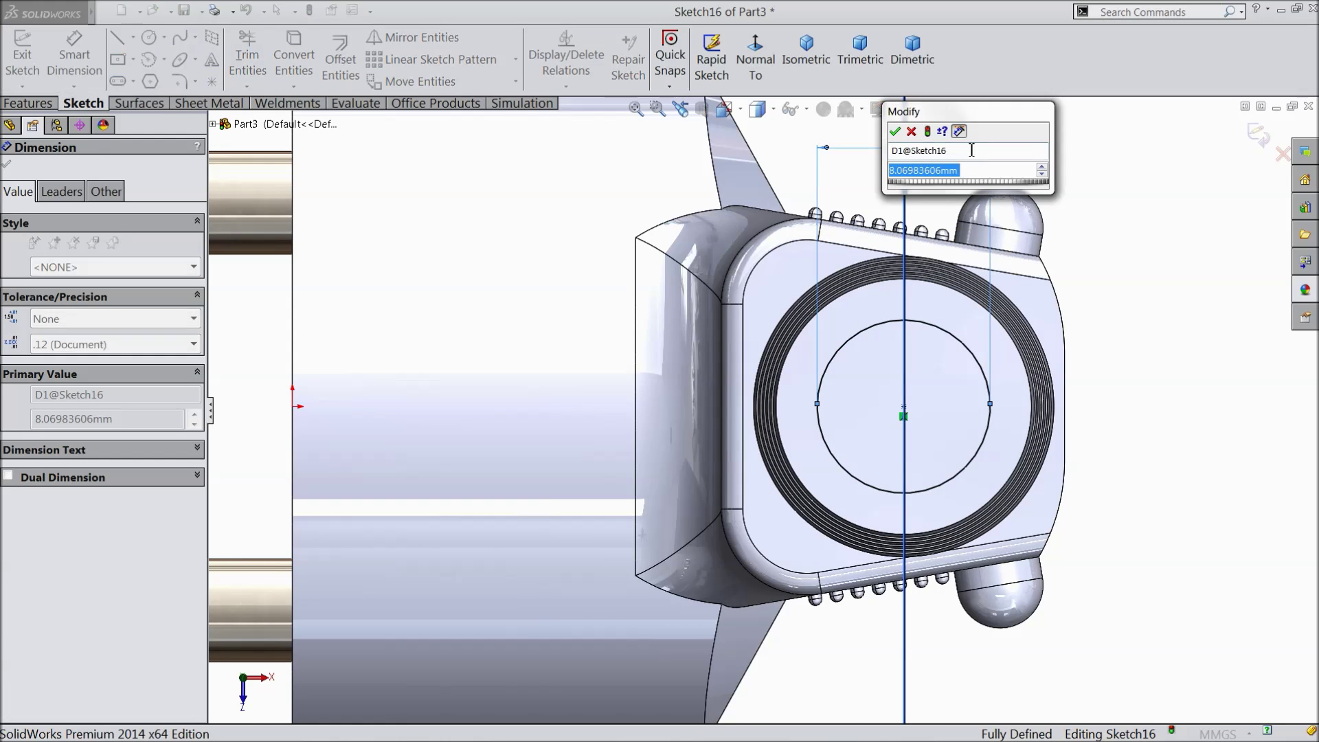
{"action": "type", "text": "6.2"}
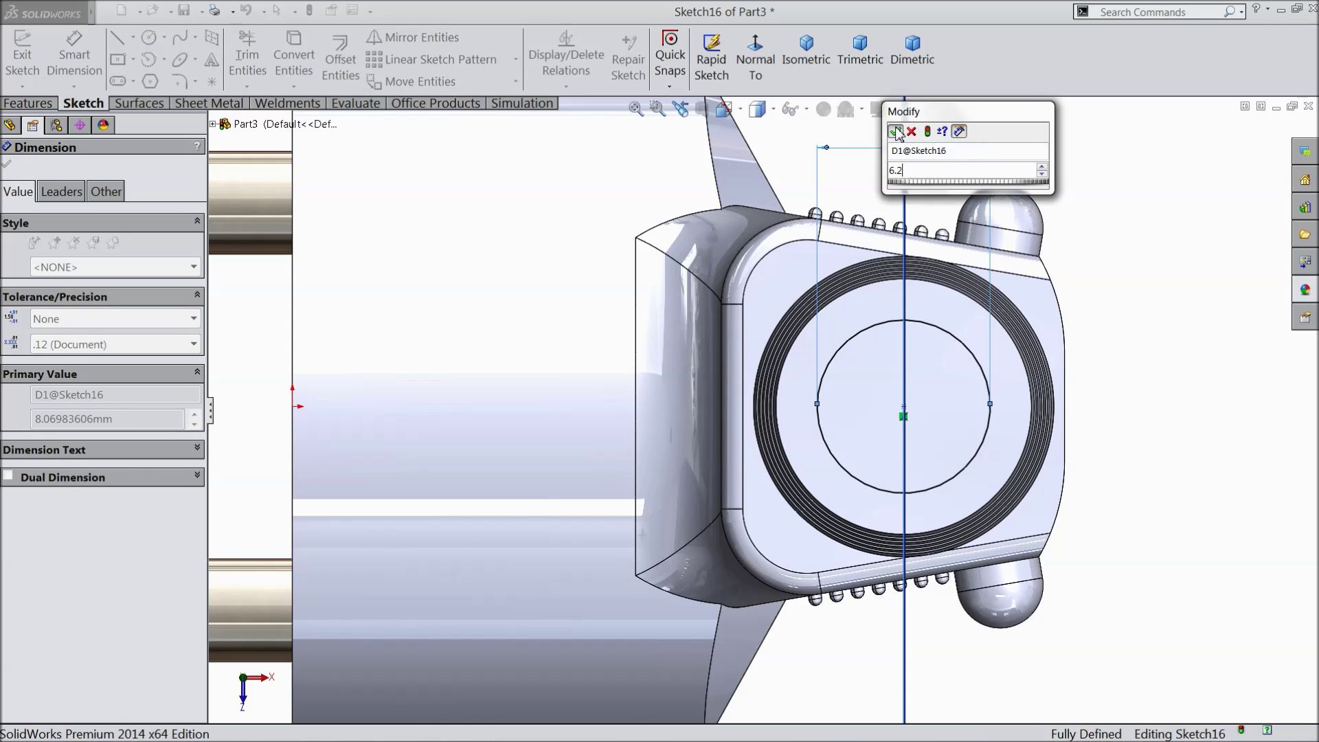
{"action": "left_click", "coordinate": [895, 131]}
{"action": "left_click", "coordinate": [75, 59]}
Cut-extrude the 6.2 mm circle with Up To Surface, ending at the plug body's flat face around the sleeve's base
{"action": "left_click", "coordinate": [28, 103]}
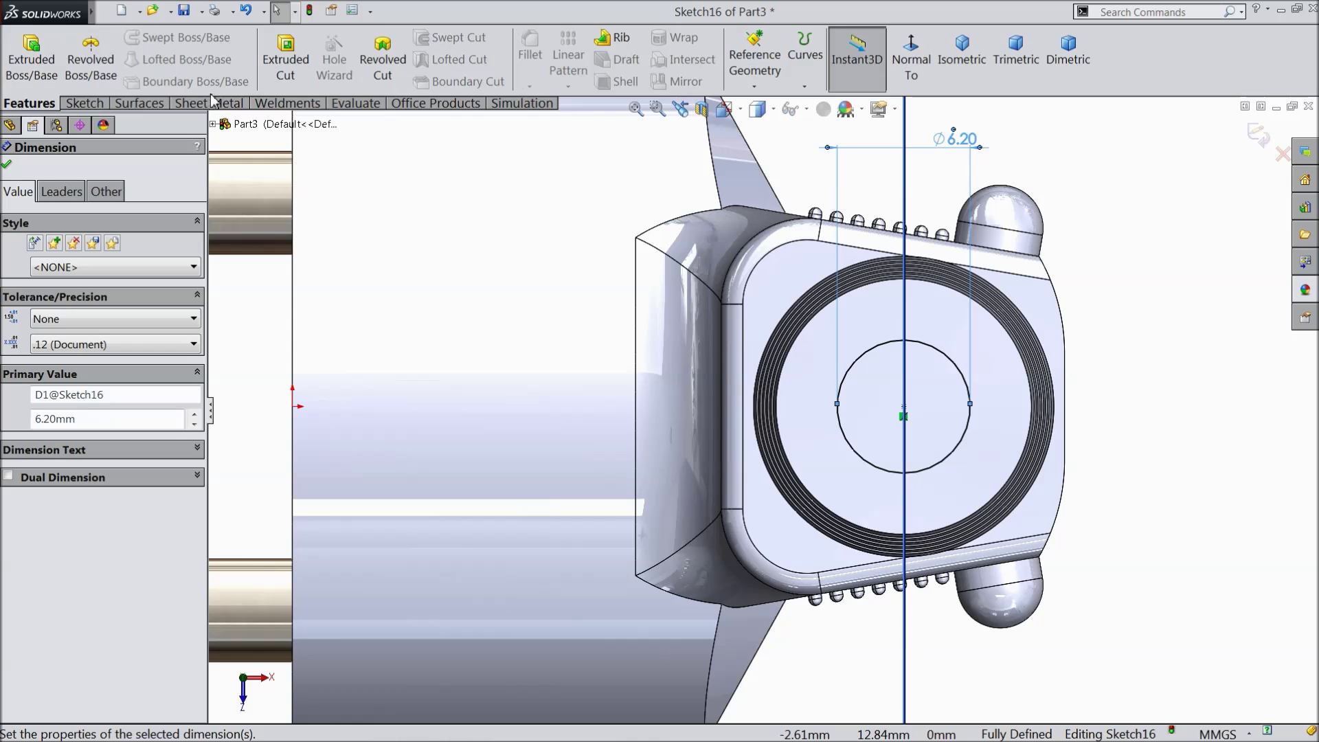
{"action": "left_click", "coordinate": [283, 62]}
{"action": "left_click", "coordinate": [77, 264]}
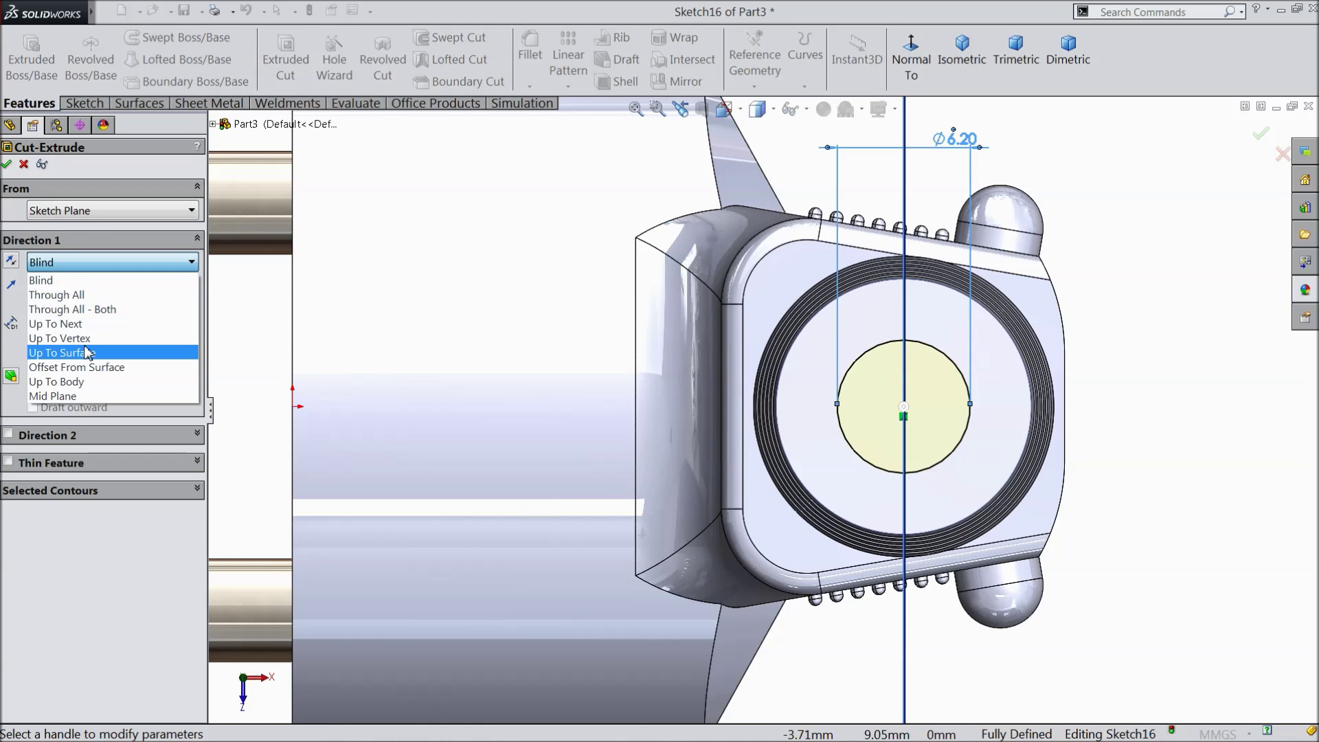
{"action": "left_click", "coordinate": [88, 355]}
{"action": "left_click", "coordinate": [788, 539]}
{"action": "scroll", "coordinate": [831, 546], "scroll_direction": "up", "scroll_amount": 5}
{"action": "middle_click_drag", "start_coordinate": [839, 545], "coordinate": [790, 421]}
{"action": "scroll", "coordinate": [776, 409], "scroll_direction": "down", "scroll_amount": 5}
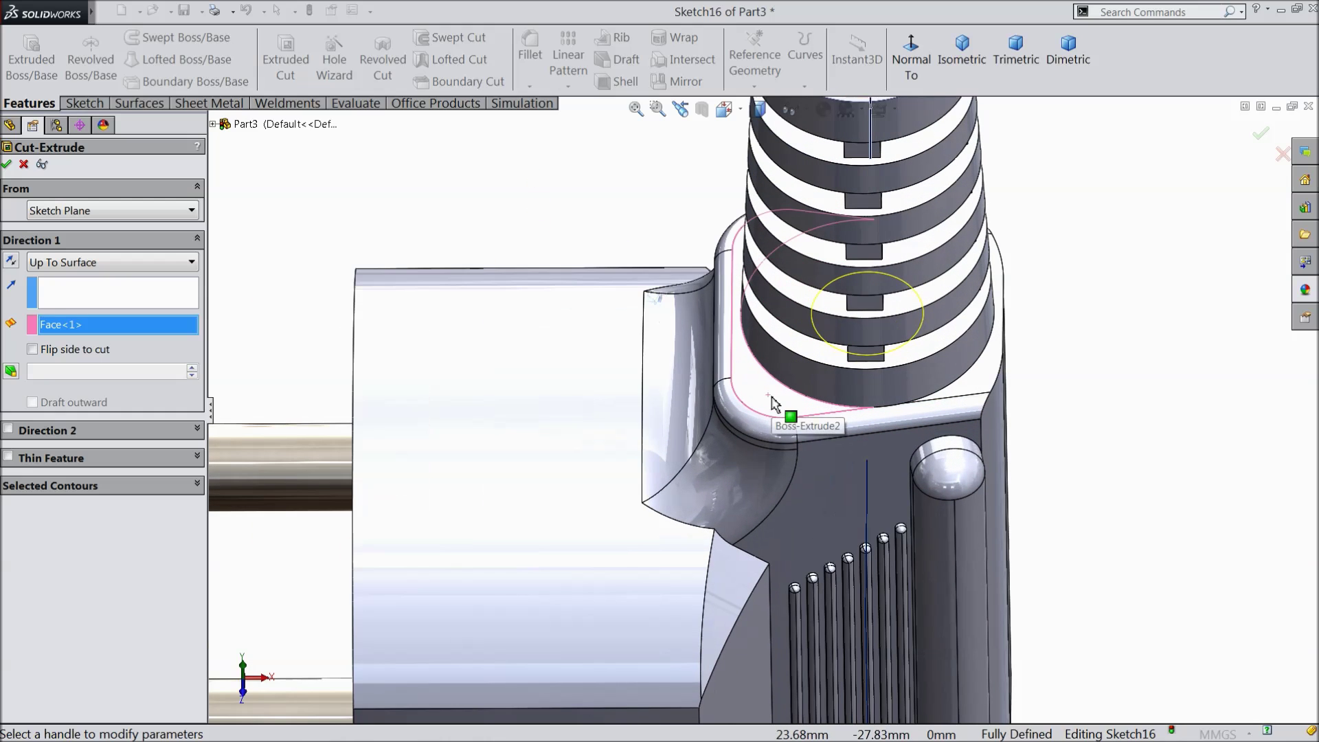
{"action": "left_click", "coordinate": [6, 164]}
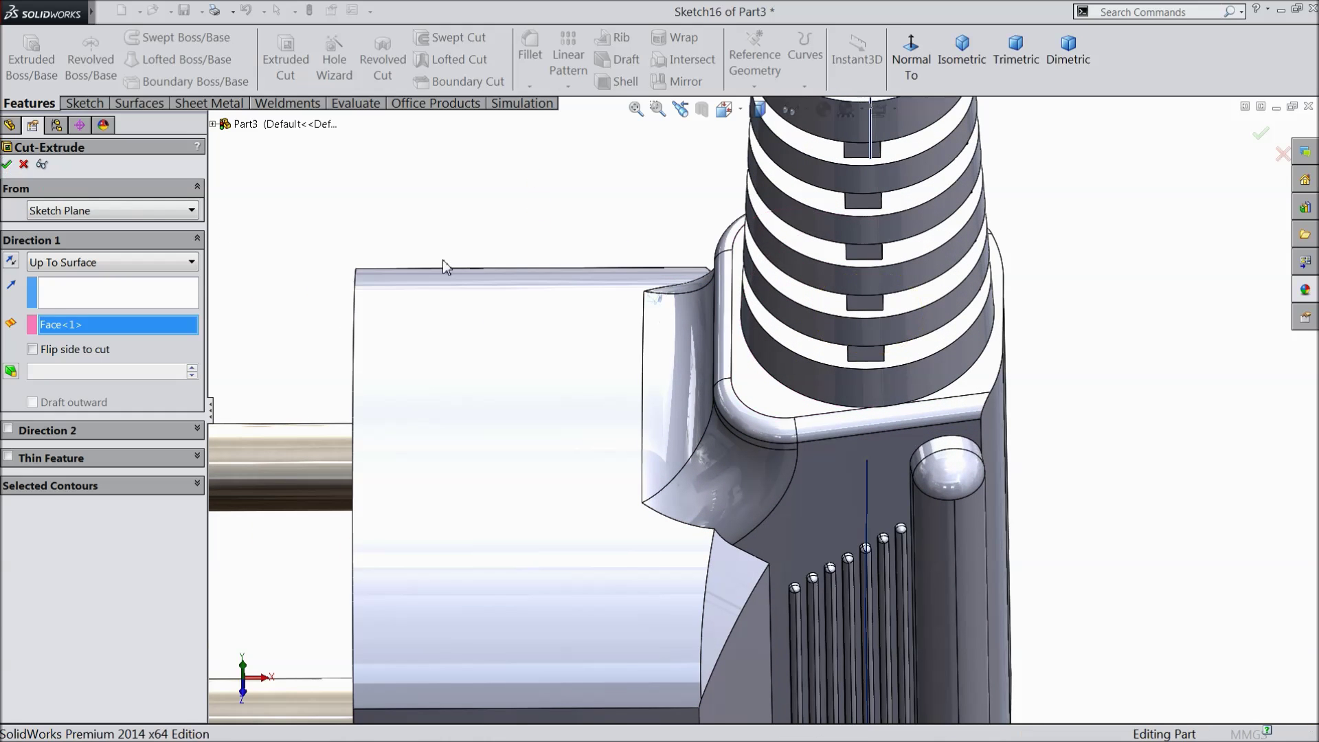
Hide the reference plane Plane1 and the leftover sketch Sketch14
{"action": "scroll", "coordinate": [711, 292], "scroll_direction": "up", "scroll_amount": 3}
{"action": "middle_click_drag", "start_coordinate": [694, 283], "coordinate": [671, 341]}
{"action": "left_click", "coordinate": [844, 249]}
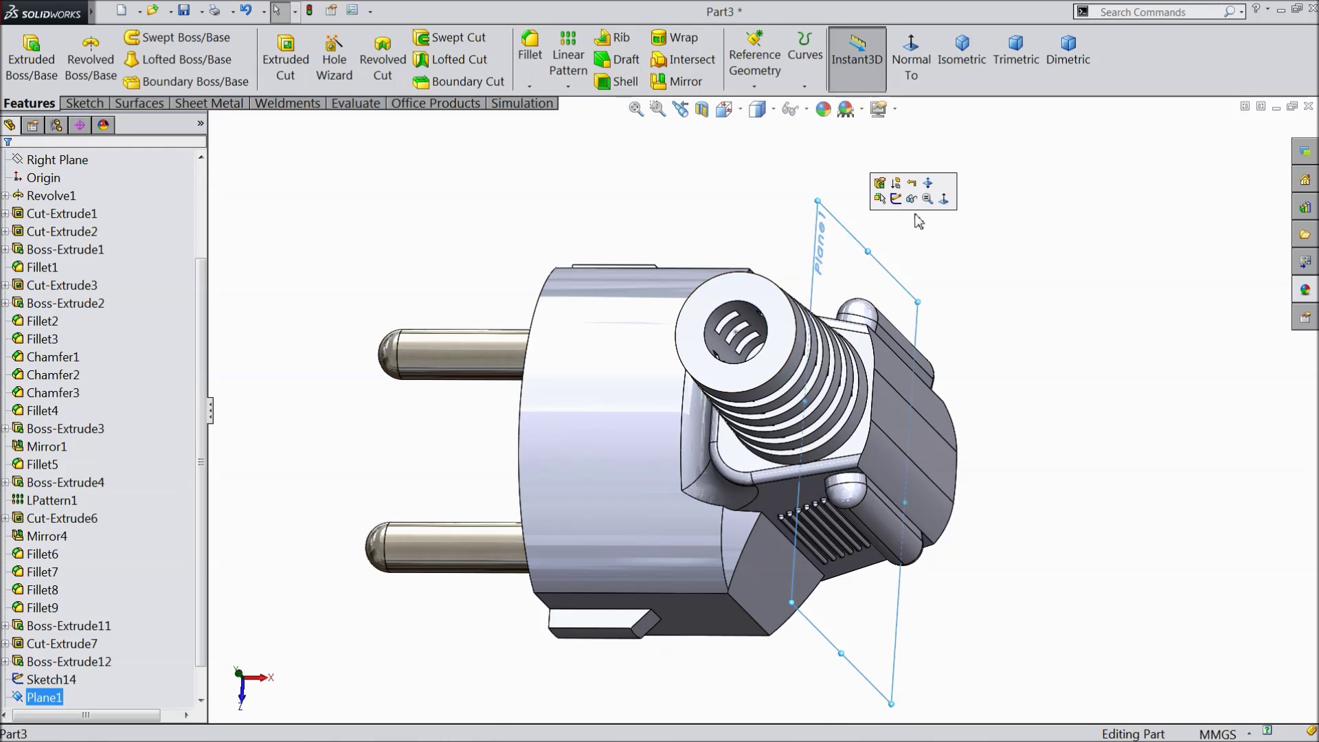
{"action": "left_click", "coordinate": [912, 199]}
{"action": "scroll", "coordinate": [737, 336], "scroll_direction": "down", "scroll_amount": 5}
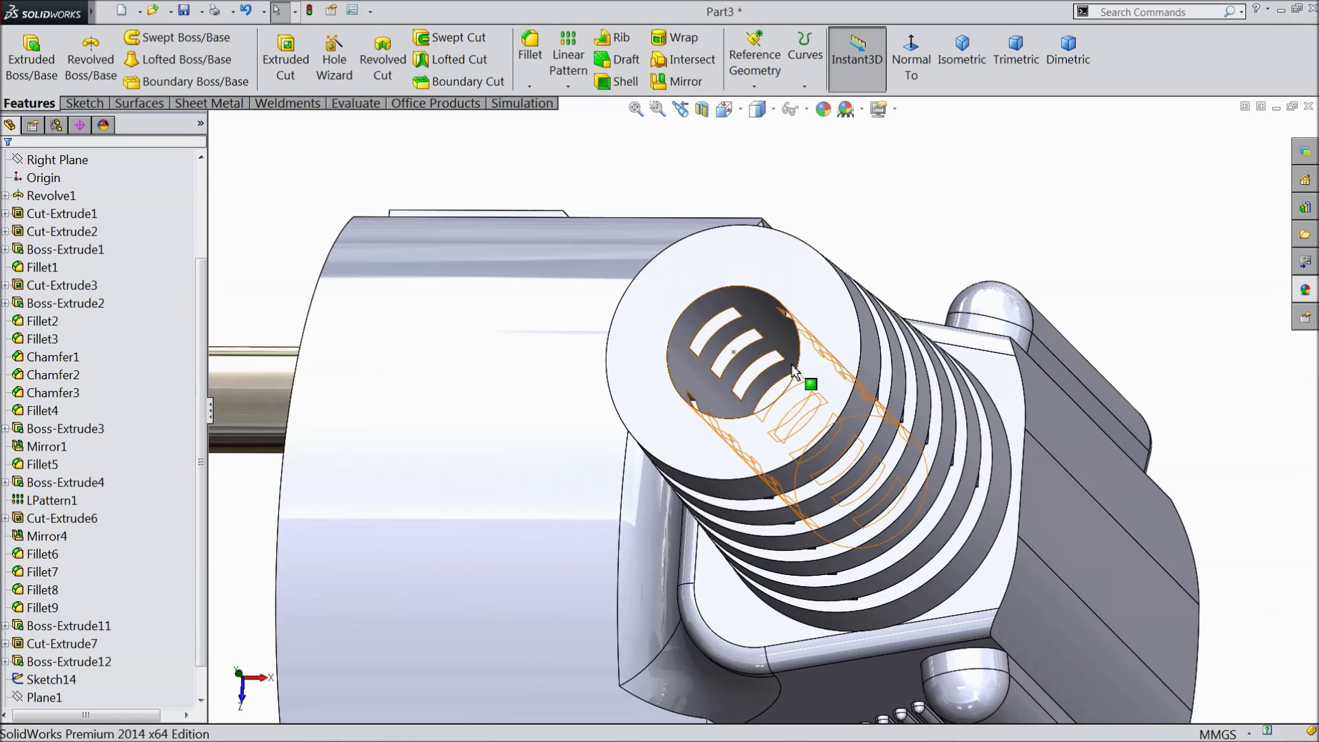
{"action": "left_click", "coordinate": [62, 644]}
{"action": "left_click", "coordinate": [33, 678]}
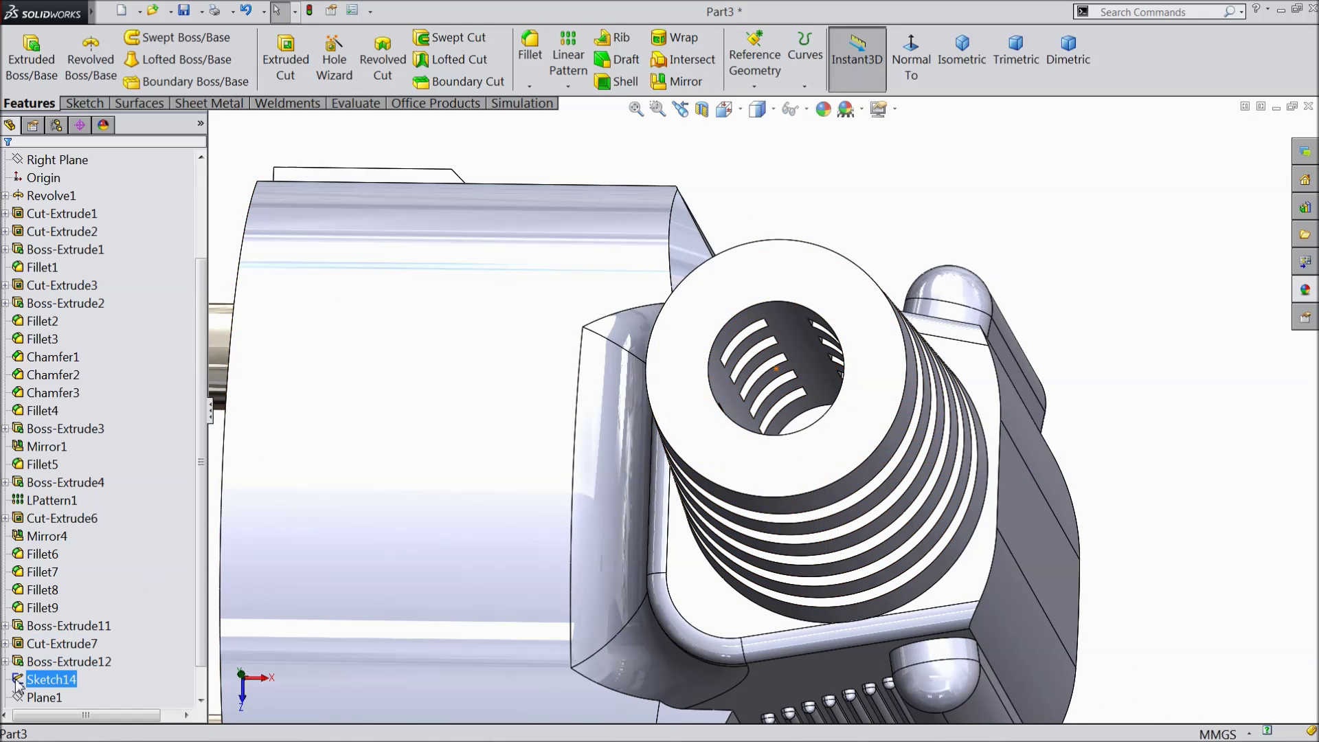
{"action": "left_click", "coordinate": [24, 657]}
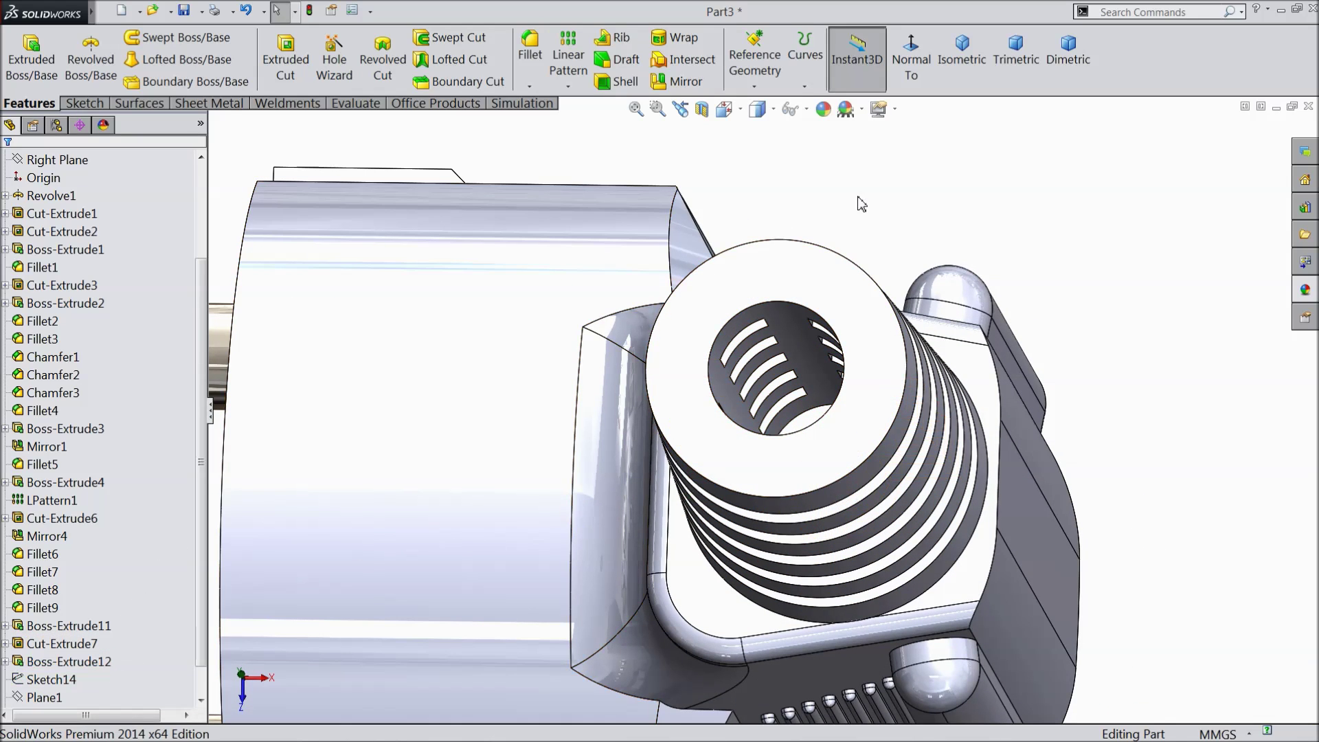
Start a sketch on the plug's flat front face around the pins and view it normal to the screen
{"action": "middle_click_drag", "start_coordinate": [876, 233], "coordinate": [900, 302]}
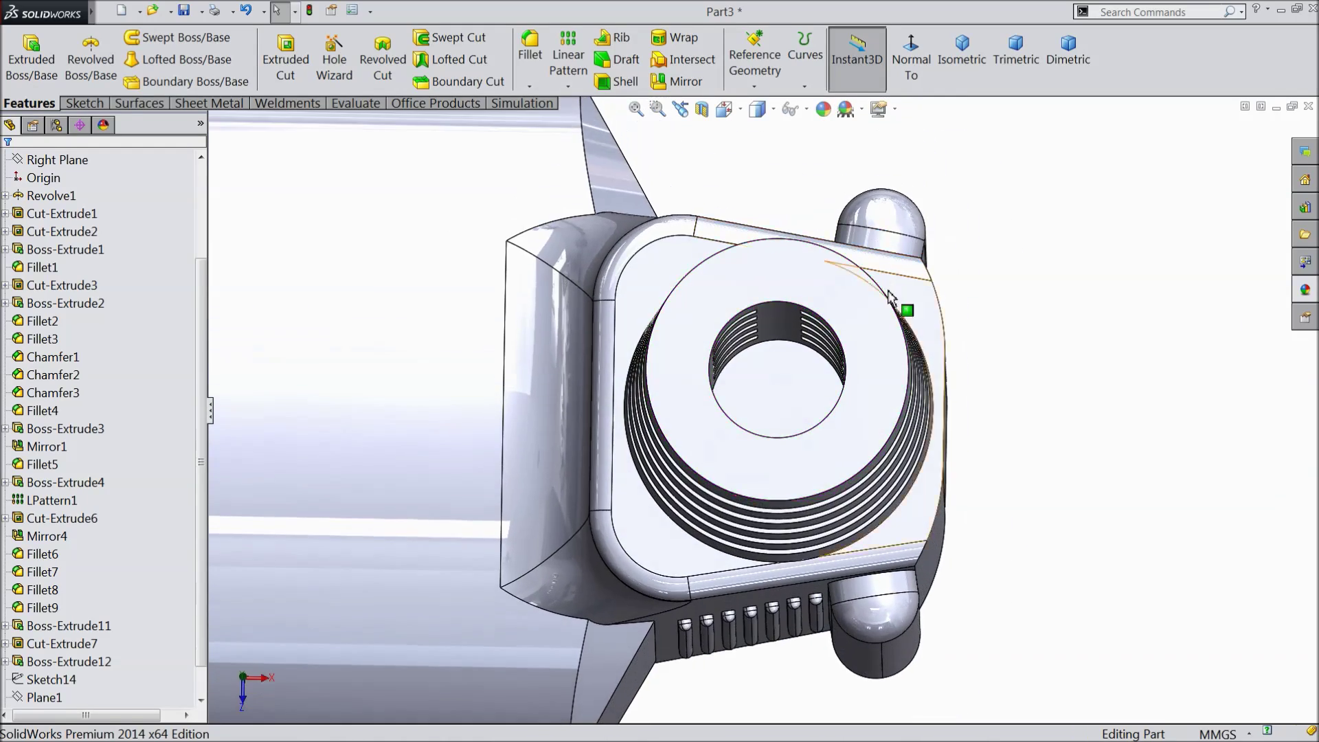
{"action": "scroll", "coordinate": [832, 457], "scroll_direction": "up", "scroll_amount": 5}
{"action": "middle_click_drag", "start_coordinate": [832, 458], "coordinate": [869, 211]}
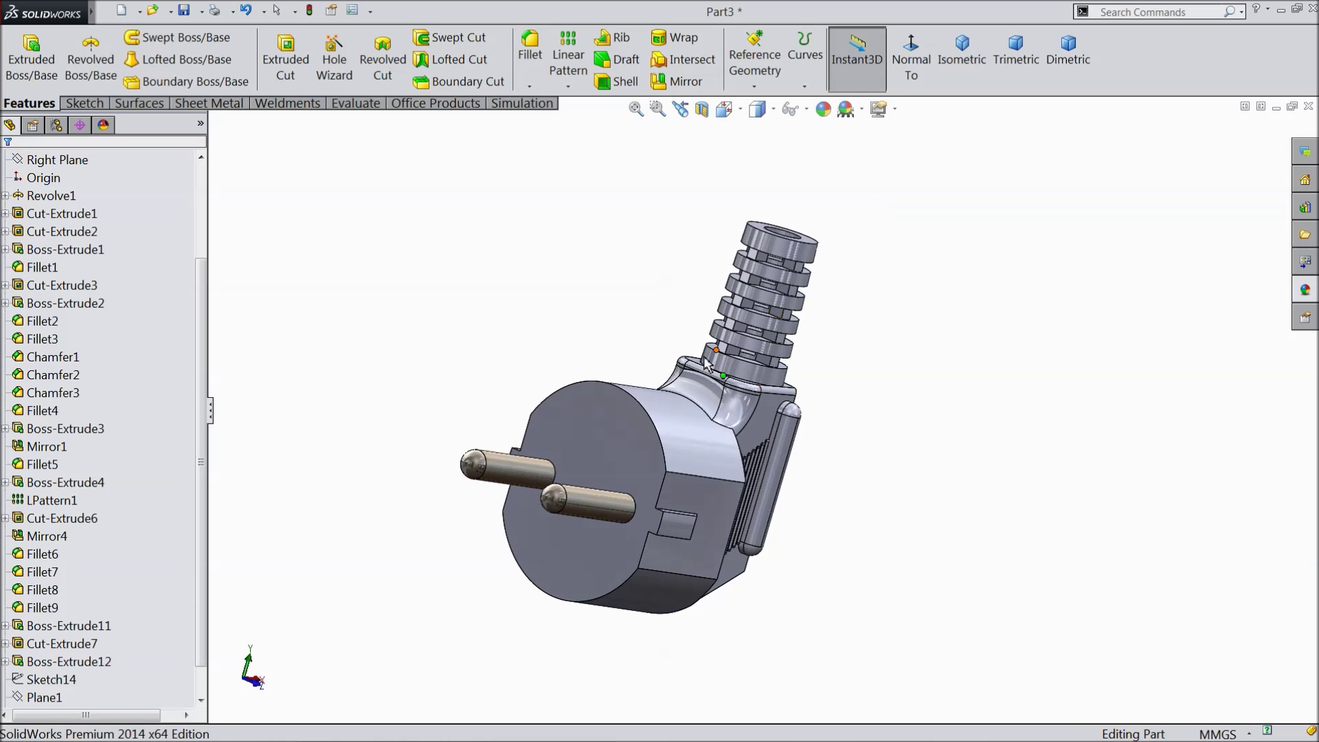
{"action": "left_click", "coordinate": [601, 451]}
{"action": "left_click", "coordinate": [659, 410]}
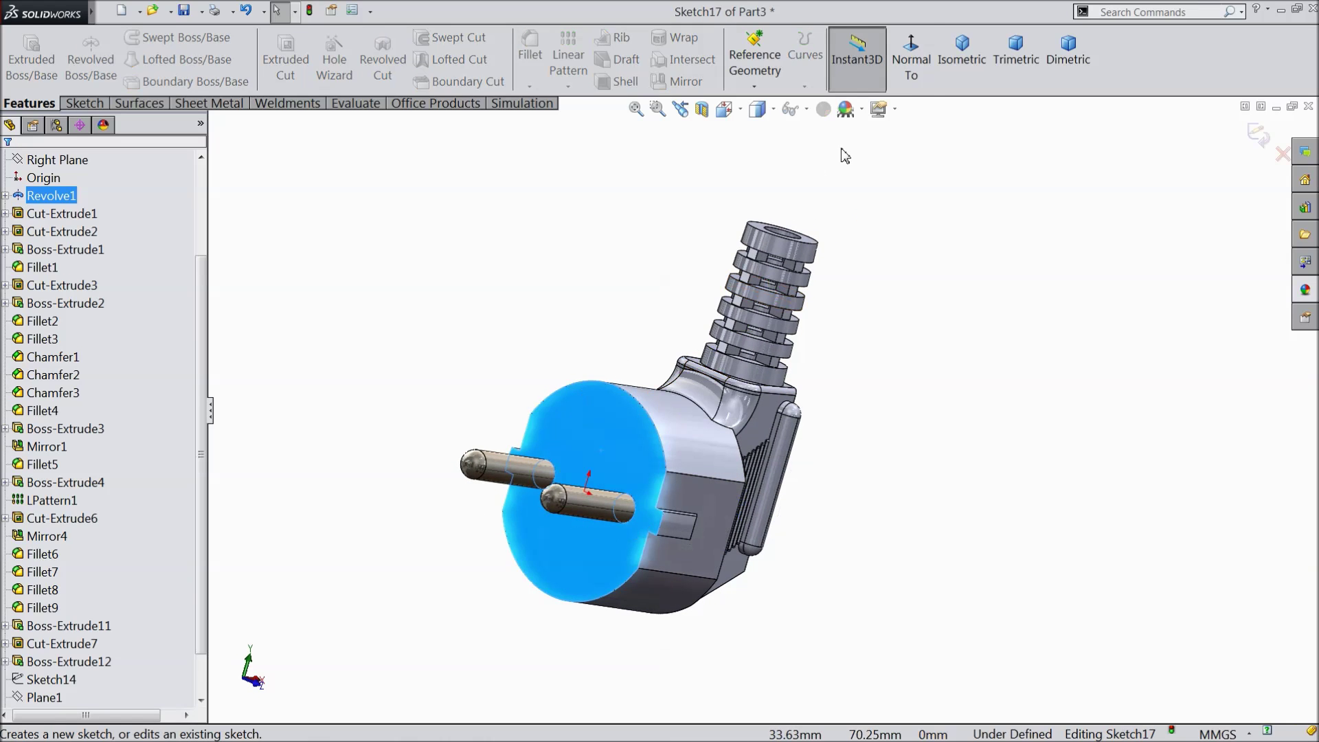
{"action": "left_click", "coordinate": [915, 68]}
{"action": "scroll", "coordinate": [784, 584], "scroll_direction": "down", "scroll_amount": 3}
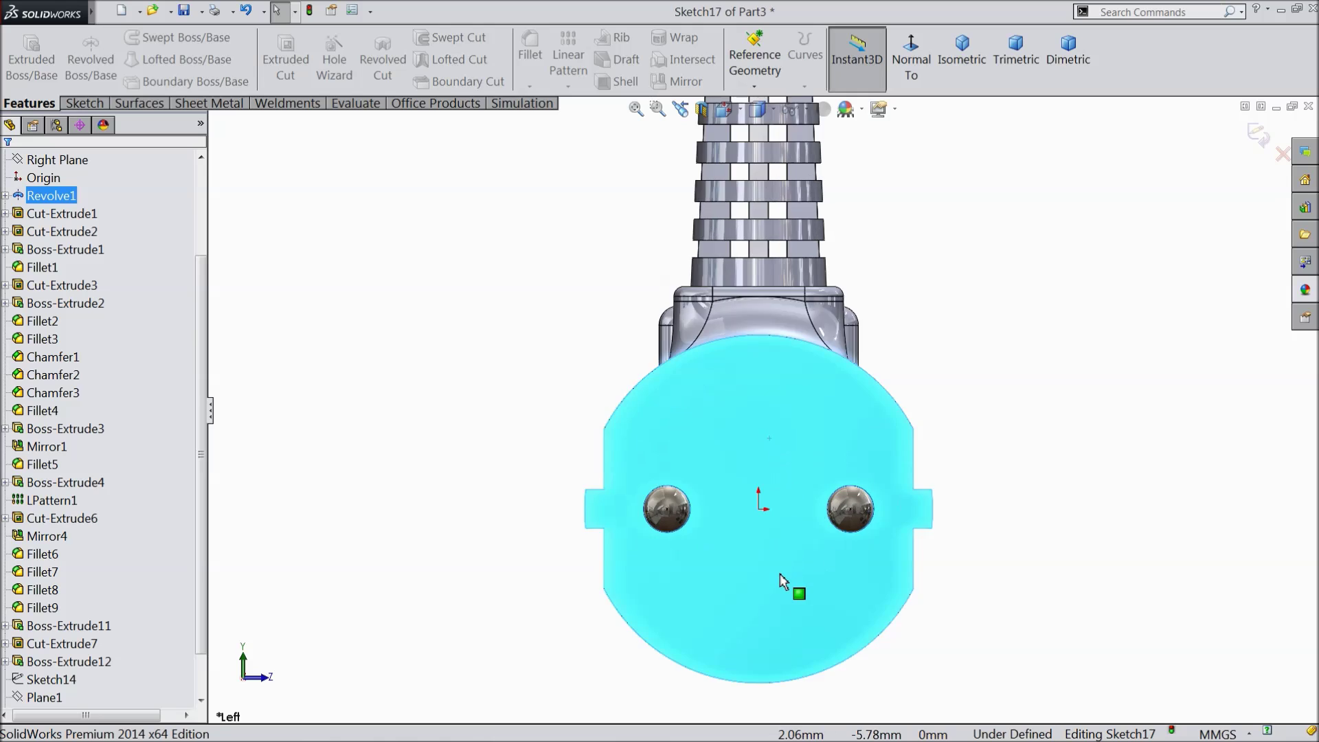
Draw an 18 mm horizontal centerline from the side lug's edge to the origin and a vertical one from the origin to the face's upper edge
{"action": "left_click", "coordinate": [83, 103]}
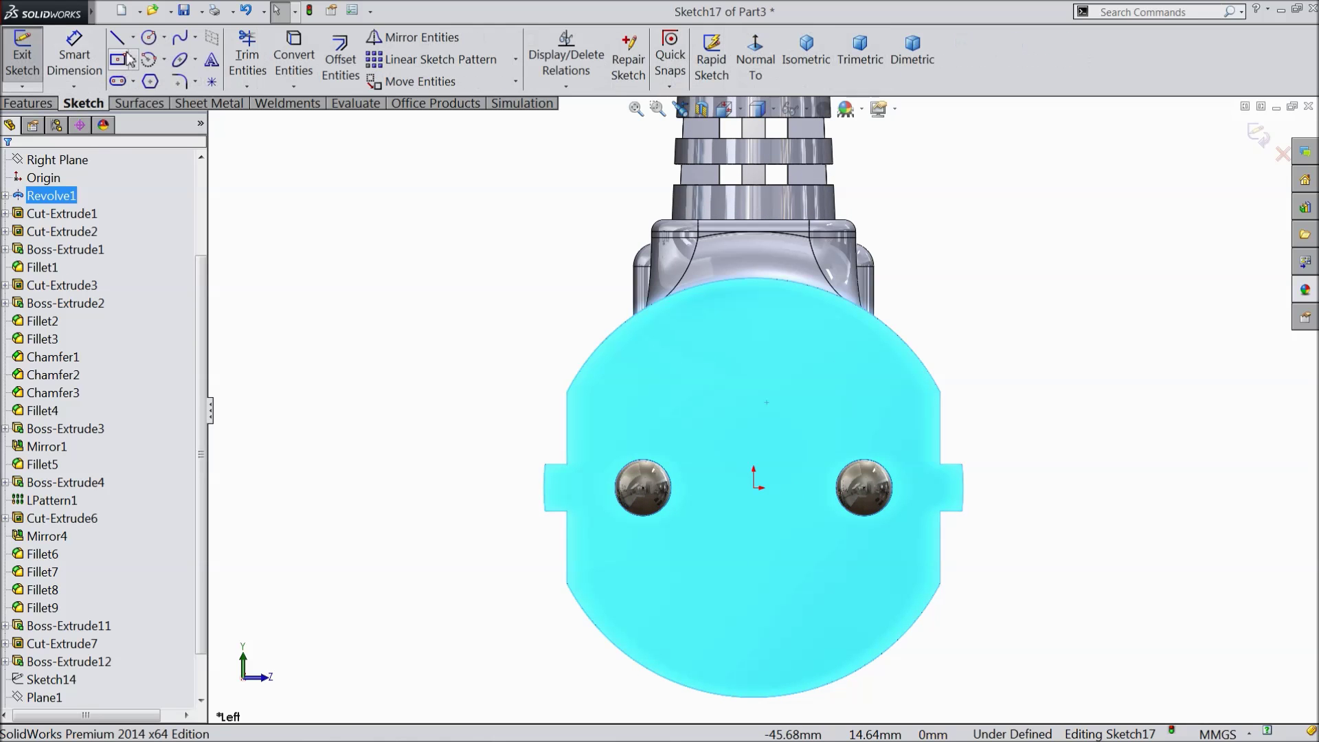
{"action": "left_click", "coordinate": [132, 37]}
{"action": "left_click", "coordinate": [158, 80]}
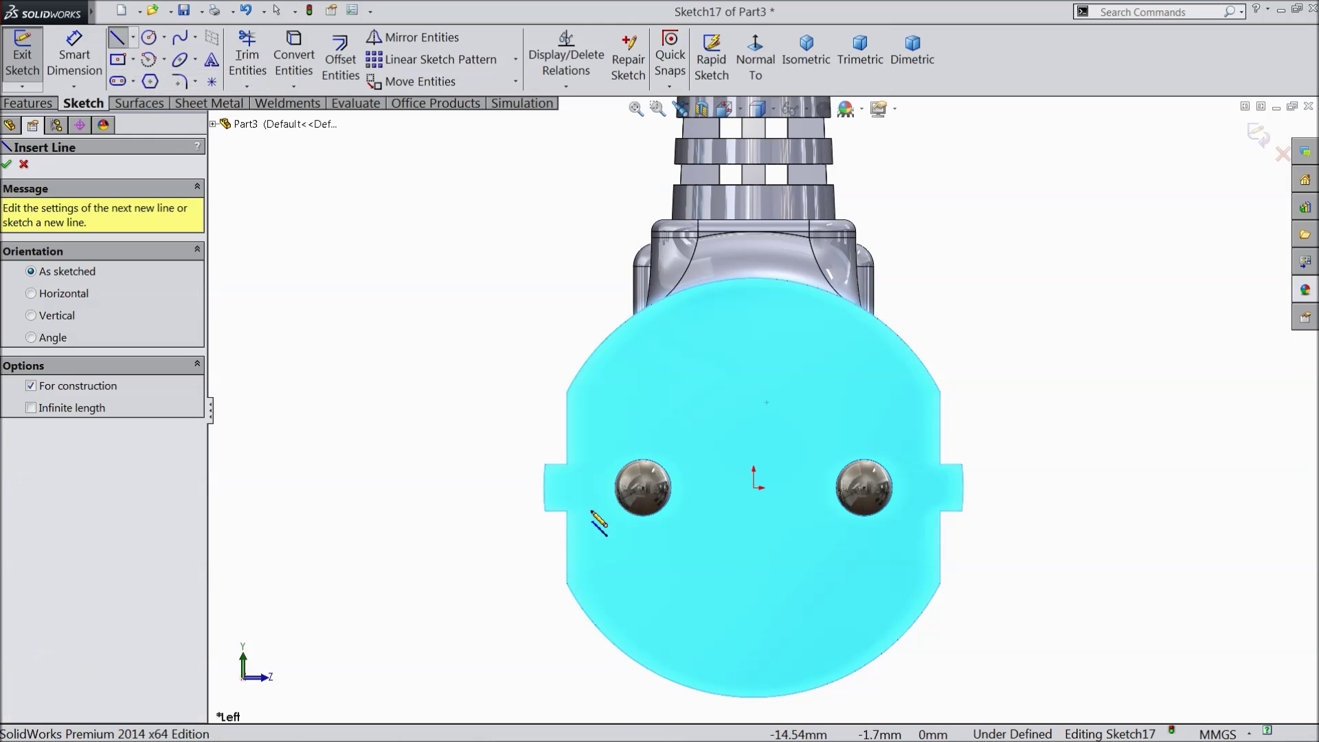
{"action": "left_click", "coordinate": [544, 487]}
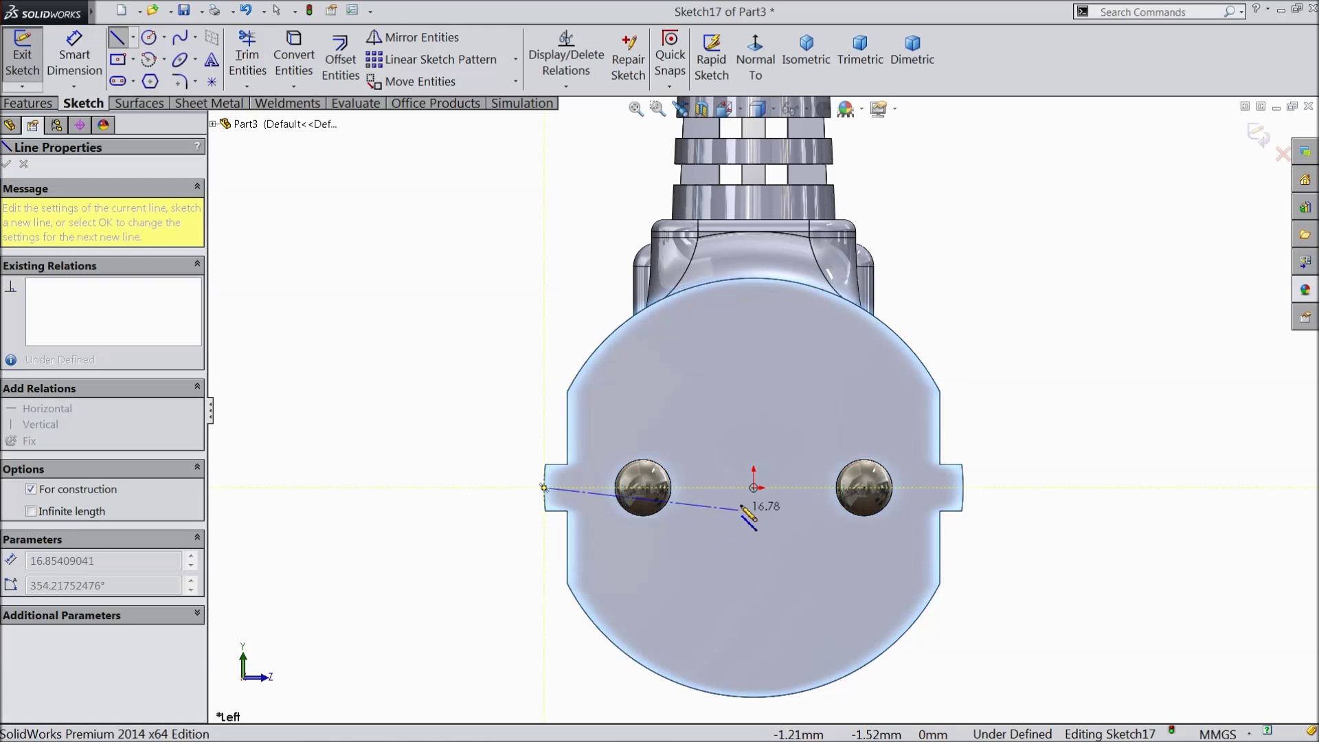
{"action": "left_click", "coordinate": [753, 488]}
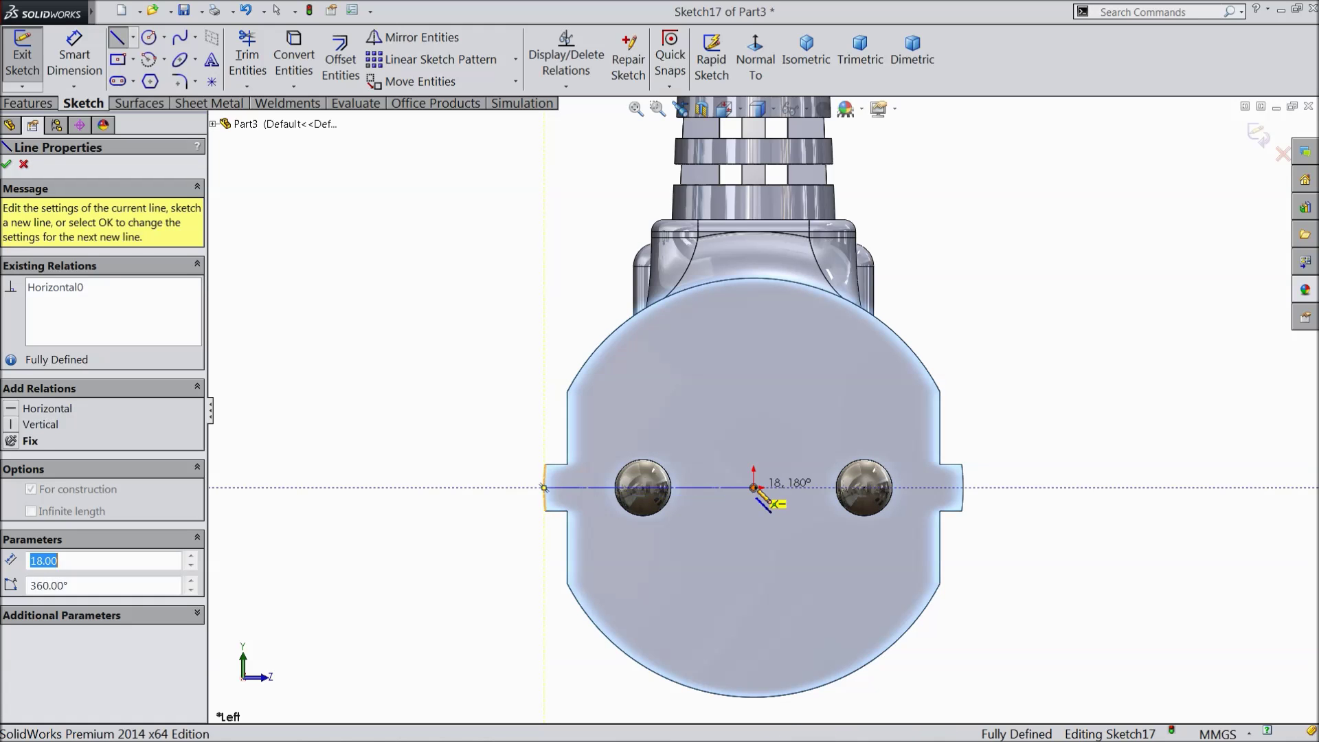
{"action": "left_click", "coordinate": [753, 278]}
{"action": "right_click", "coordinate": [544, 192]}
{"action": "left_click", "coordinate": [525, 135]}
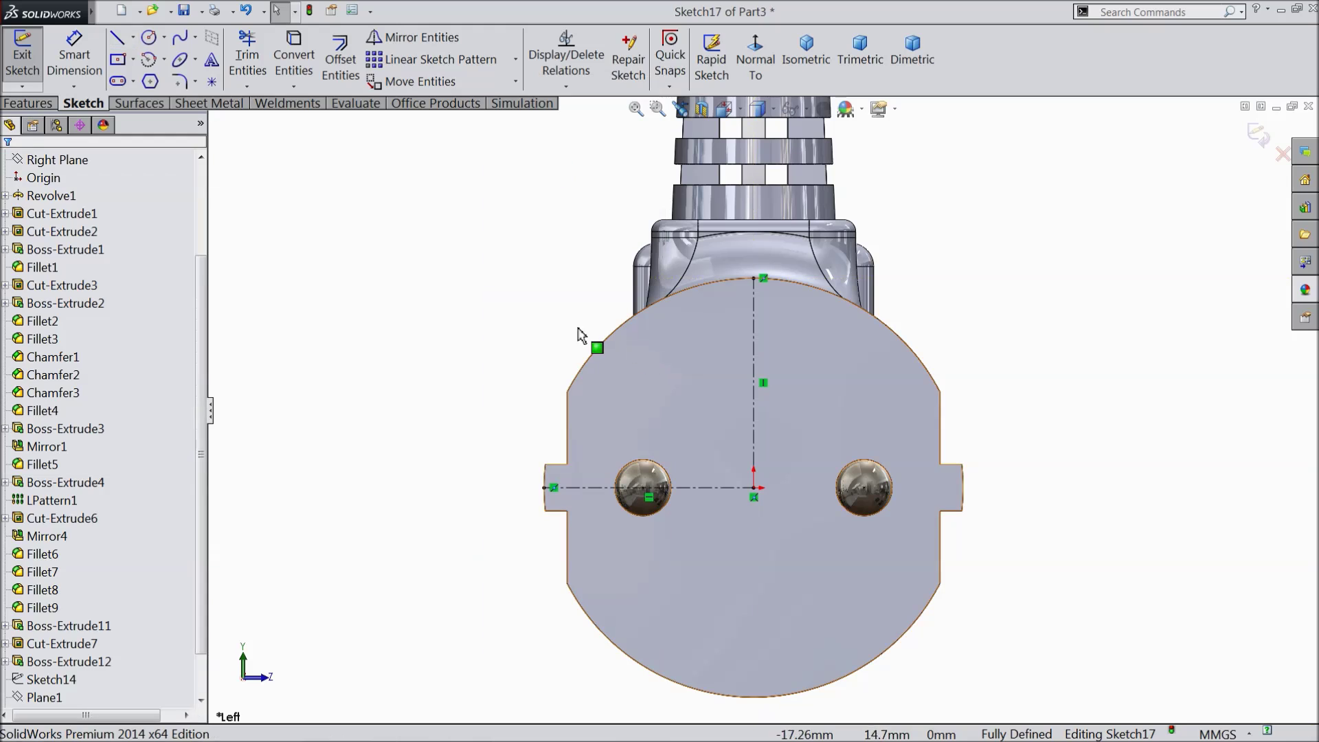
Draw a center rectangle about 5 mm wide and 4.8 mm high, centred on the vertical centerline's upper end
{"action": "left_click", "coordinate": [118, 61]}
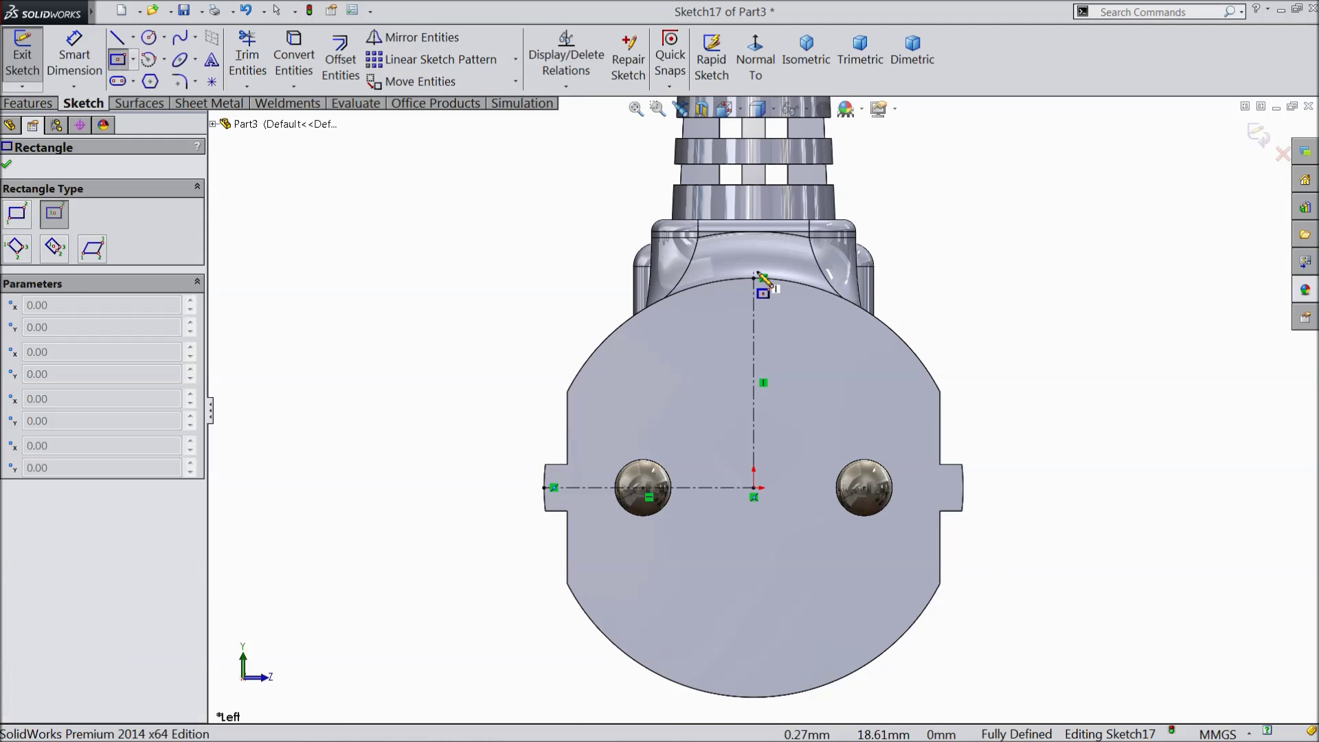
{"action": "scroll", "coordinate": [759, 275], "scroll_direction": "down", "scroll_amount": 5}
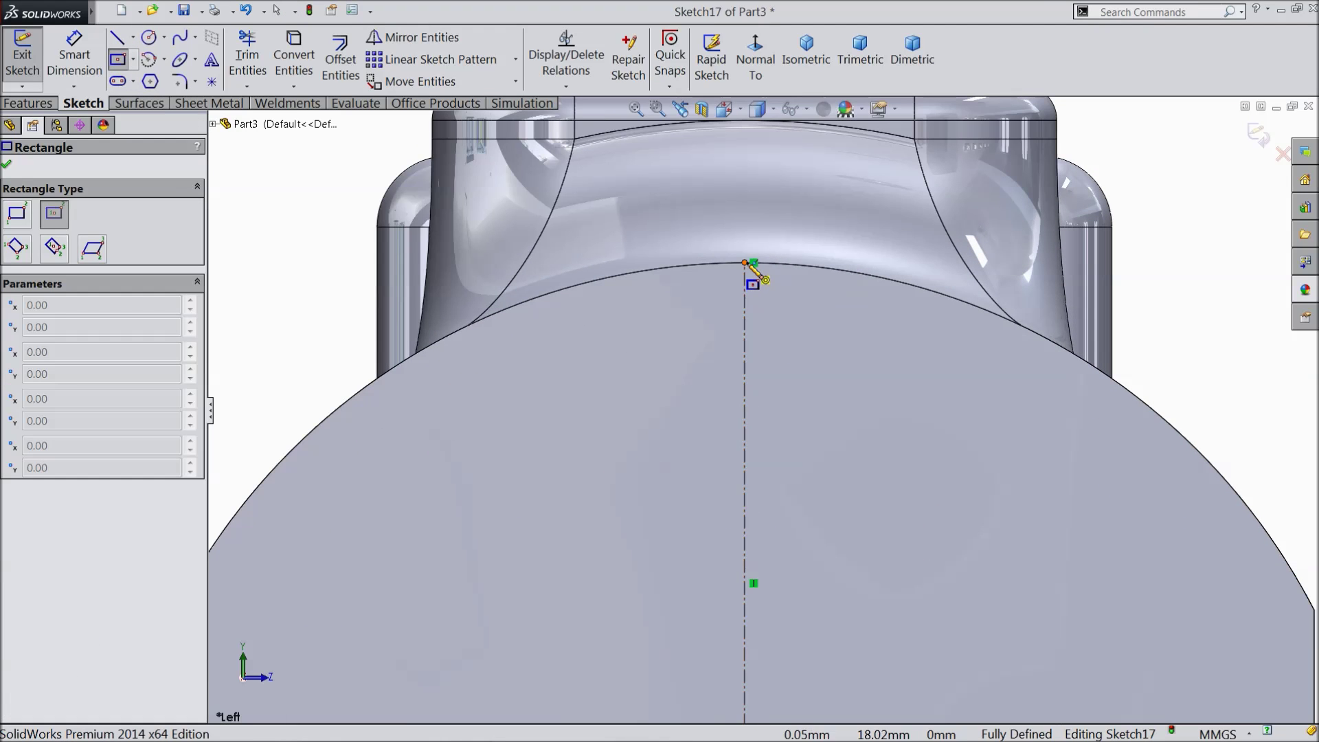
{"action": "left_click", "coordinate": [746, 263]}
{"action": "left_click", "coordinate": [656, 177]}
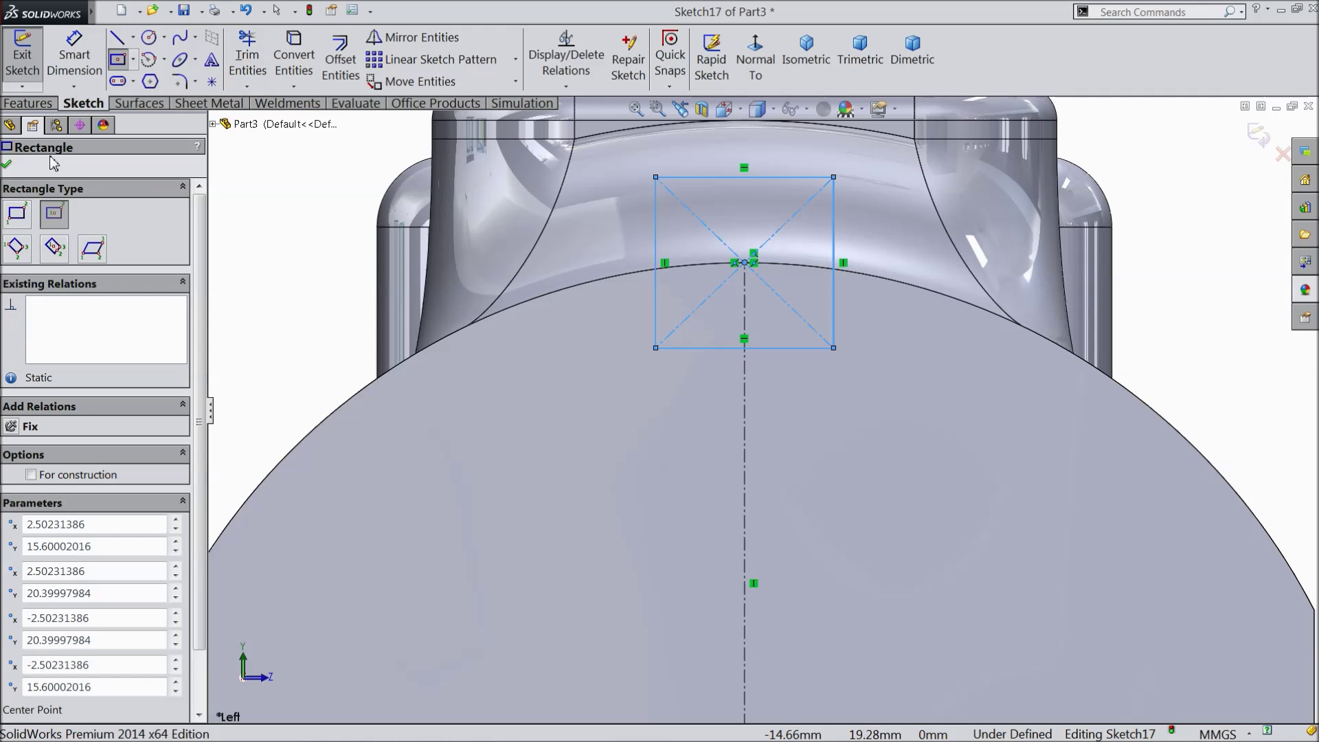
{"action": "left_click", "coordinate": [118, 60]}
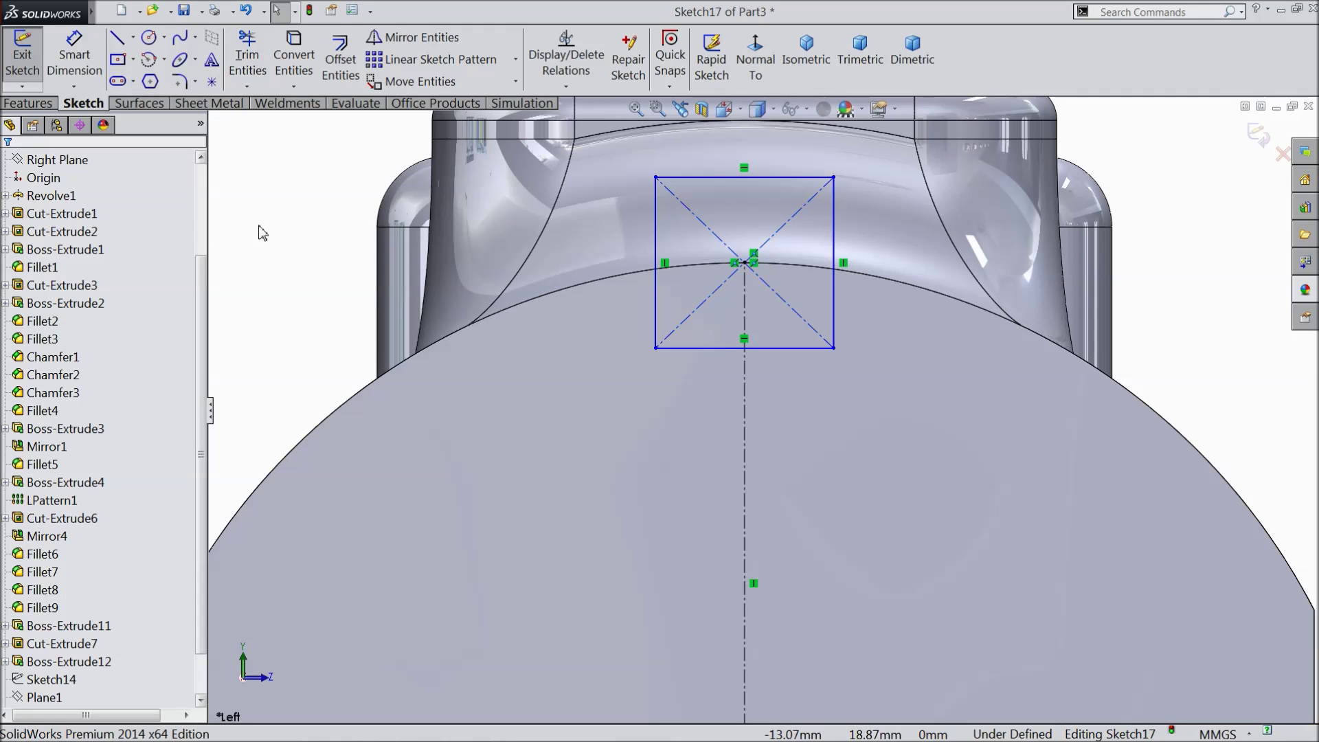
Make the rectangle's upper and side edges equal in length so it forms a square
{"action": "left_click", "coordinate": [730, 180]}
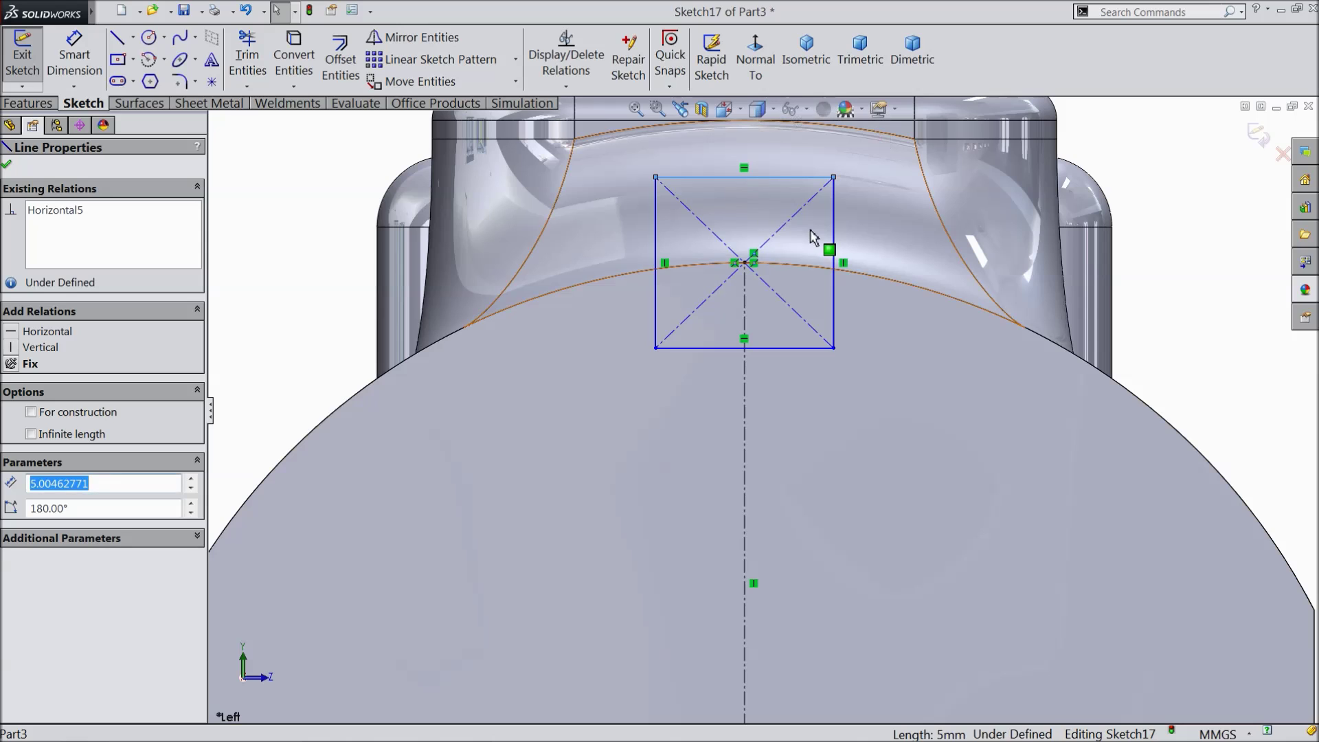
{"action": "left_click", "coordinate": [833, 242], "text": "ctrl"}
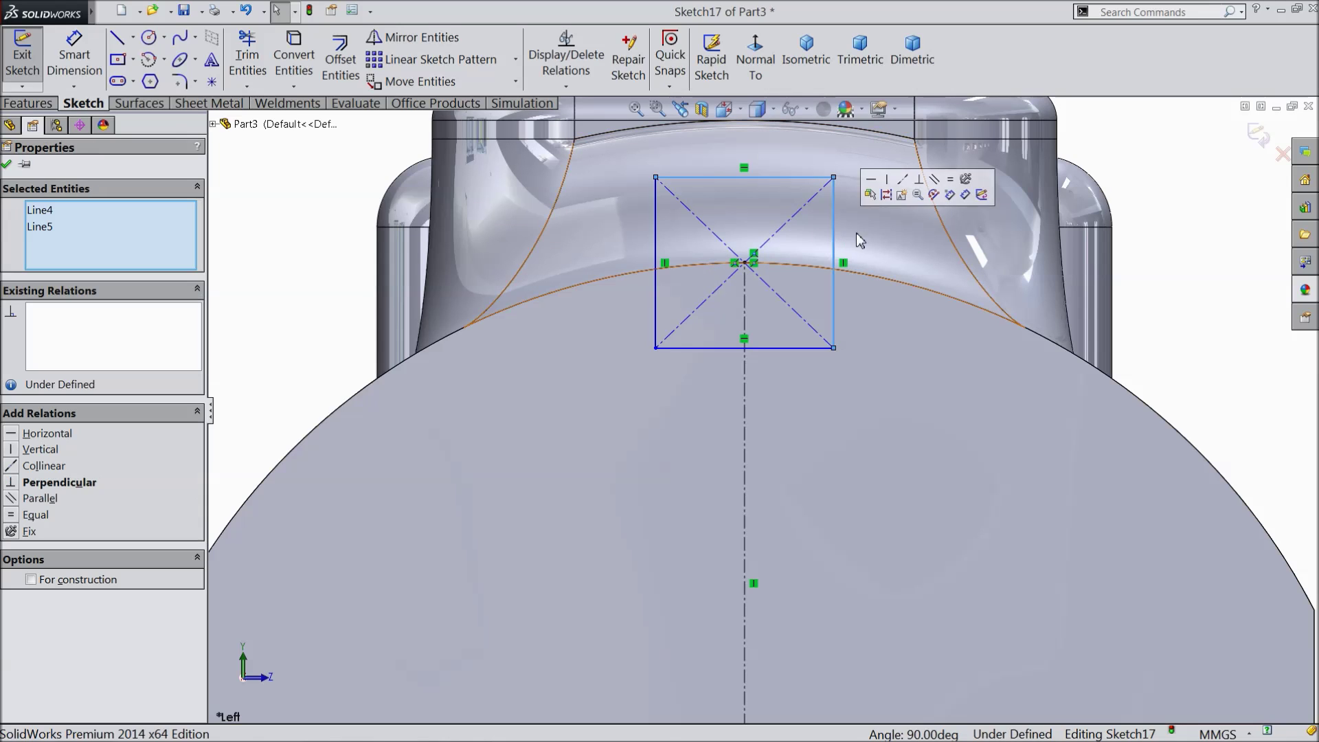
{"action": "left_click", "coordinate": [951, 181]}
Dimension the square's upper edge and set it to 3.5 mm
{"action": "left_click", "coordinate": [75, 55]}
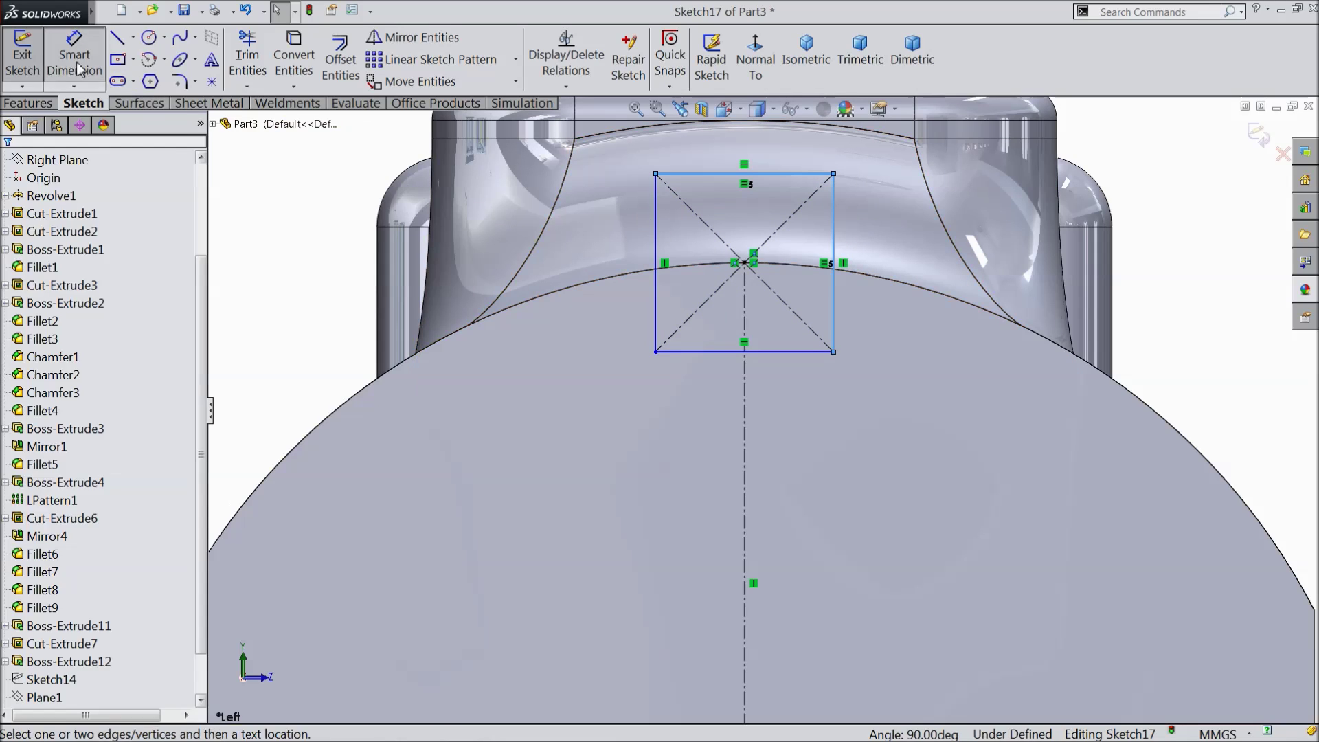
{"action": "left_click", "coordinate": [728, 175]}
{"action": "left_click", "coordinate": [743, 160]}
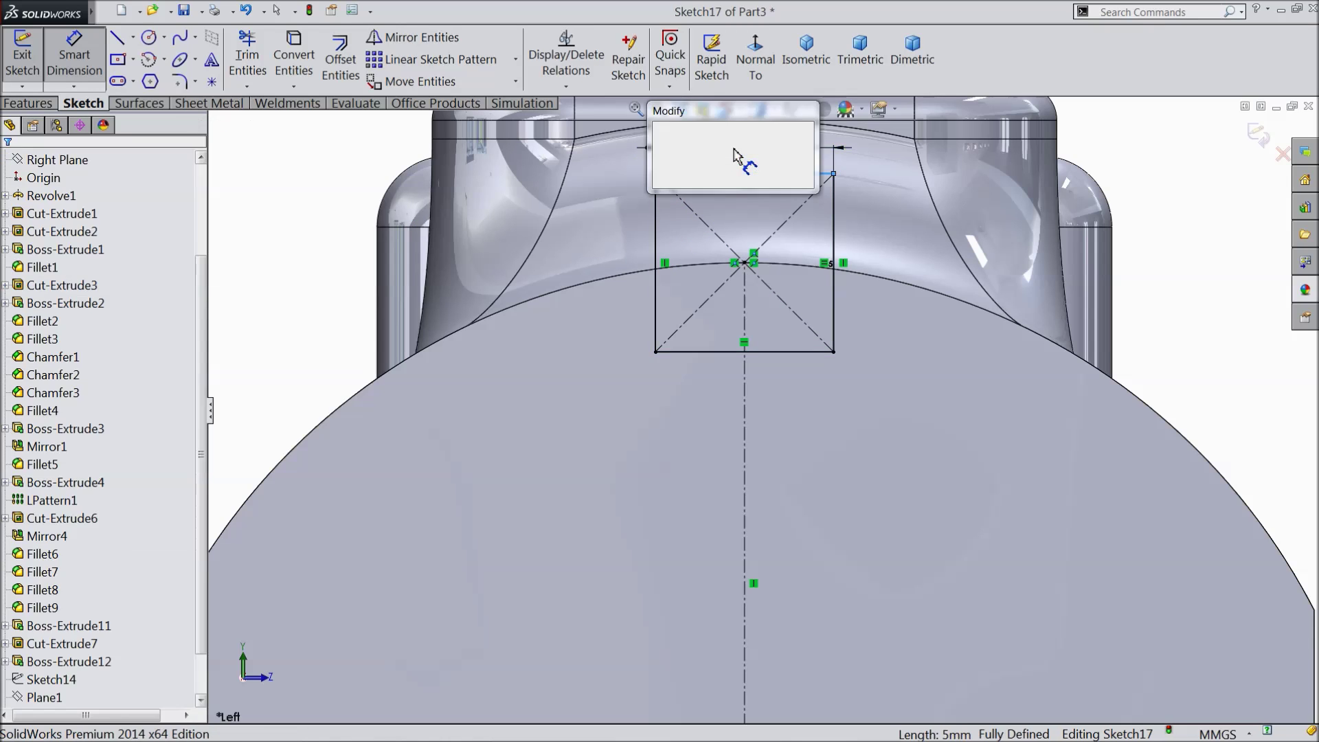
{"action": "type", "text": "3.5"}
{"action": "left_click", "coordinate": [659, 130]}
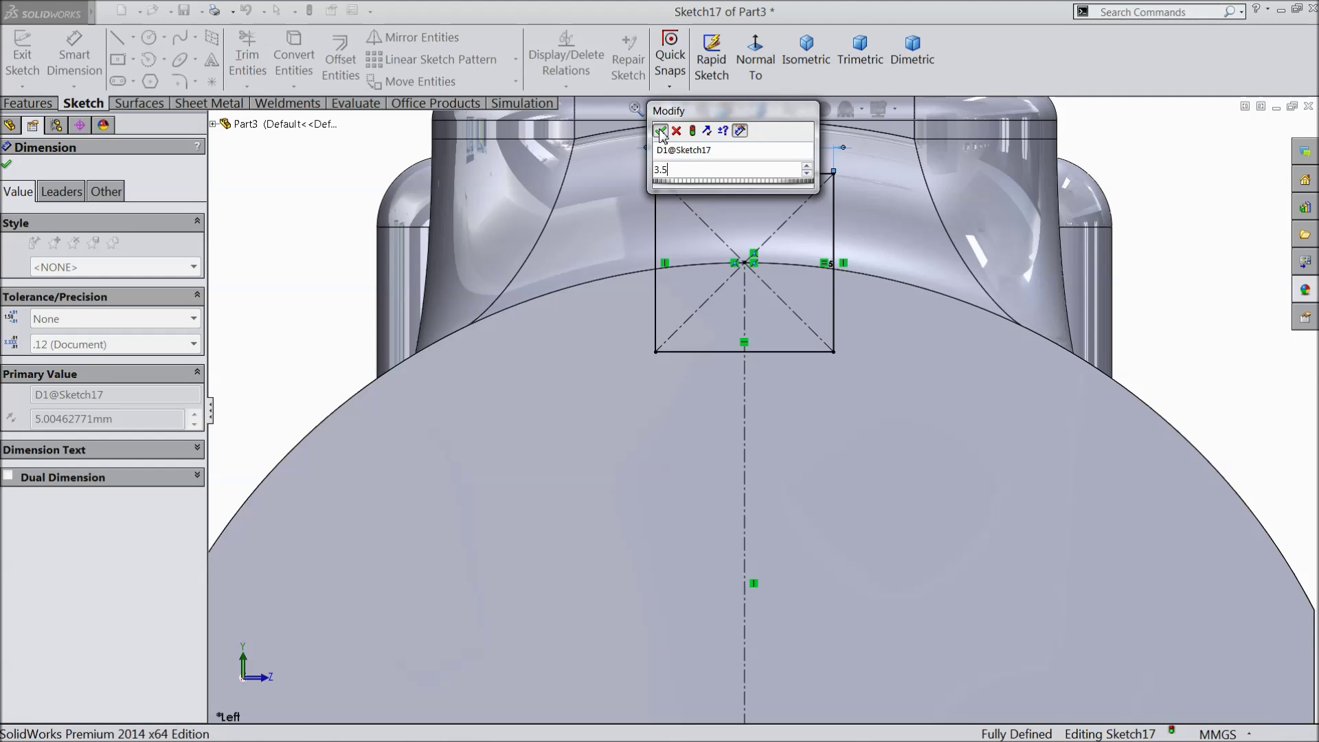
{"action": "left_click", "coordinate": [8, 165]}
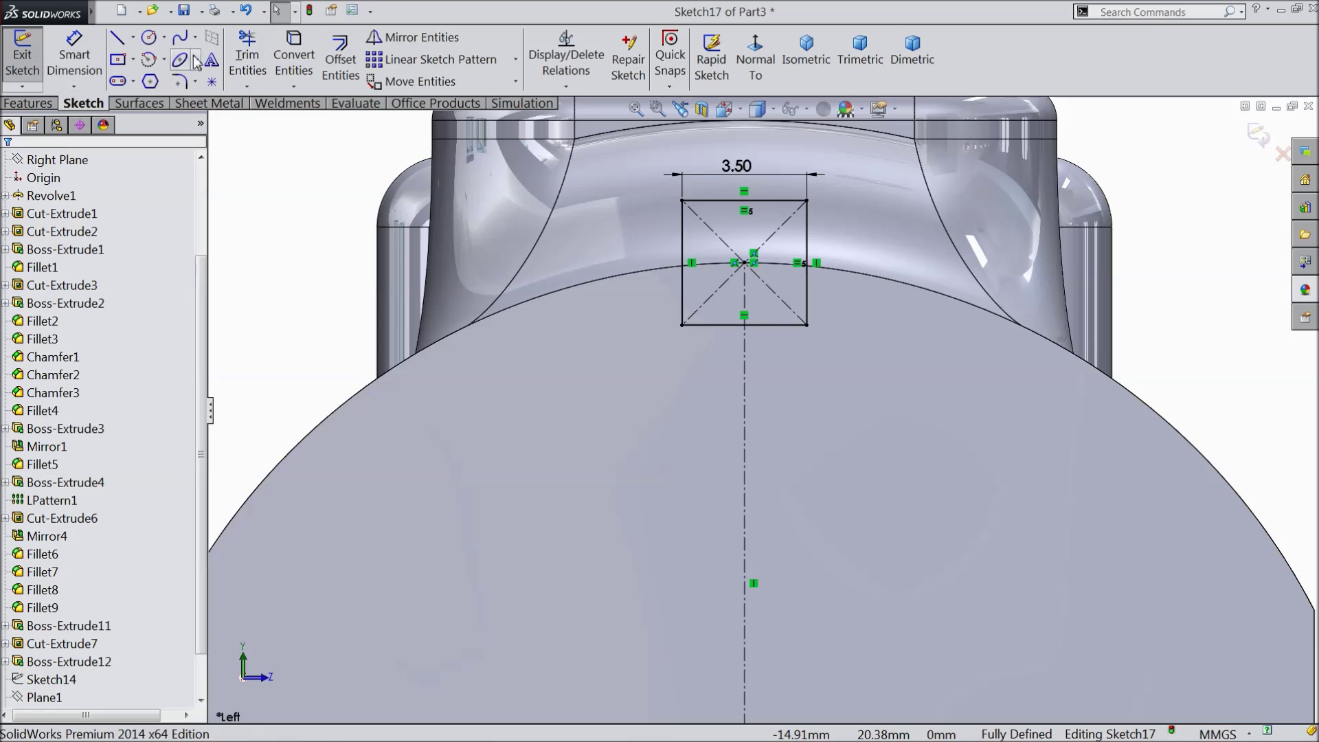
Mirror the four edges of the 3.5 mm square about the horizontal centerline to copy it to the face's lower edge
{"action": "left_click", "coordinate": [416, 37]}
{"action": "left_click", "coordinate": [755, 201]}
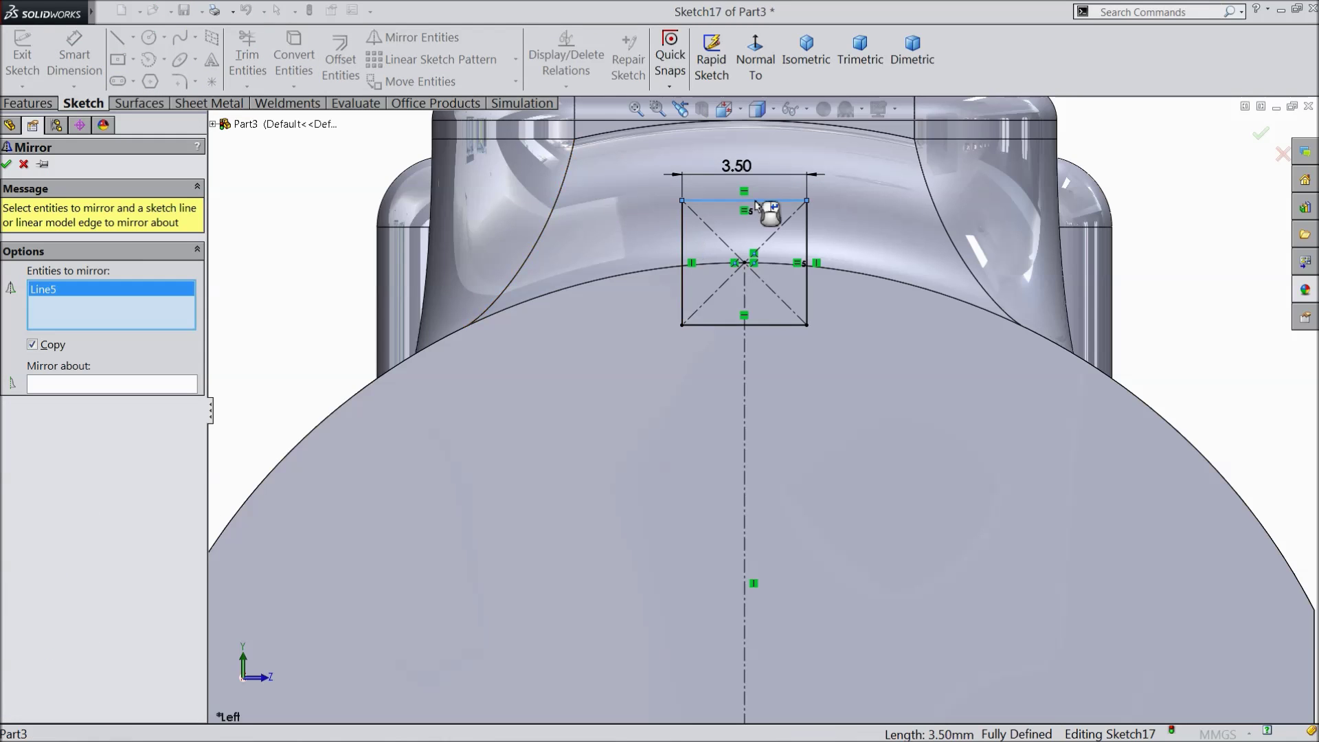
{"action": "left_click", "coordinate": [808, 237]}
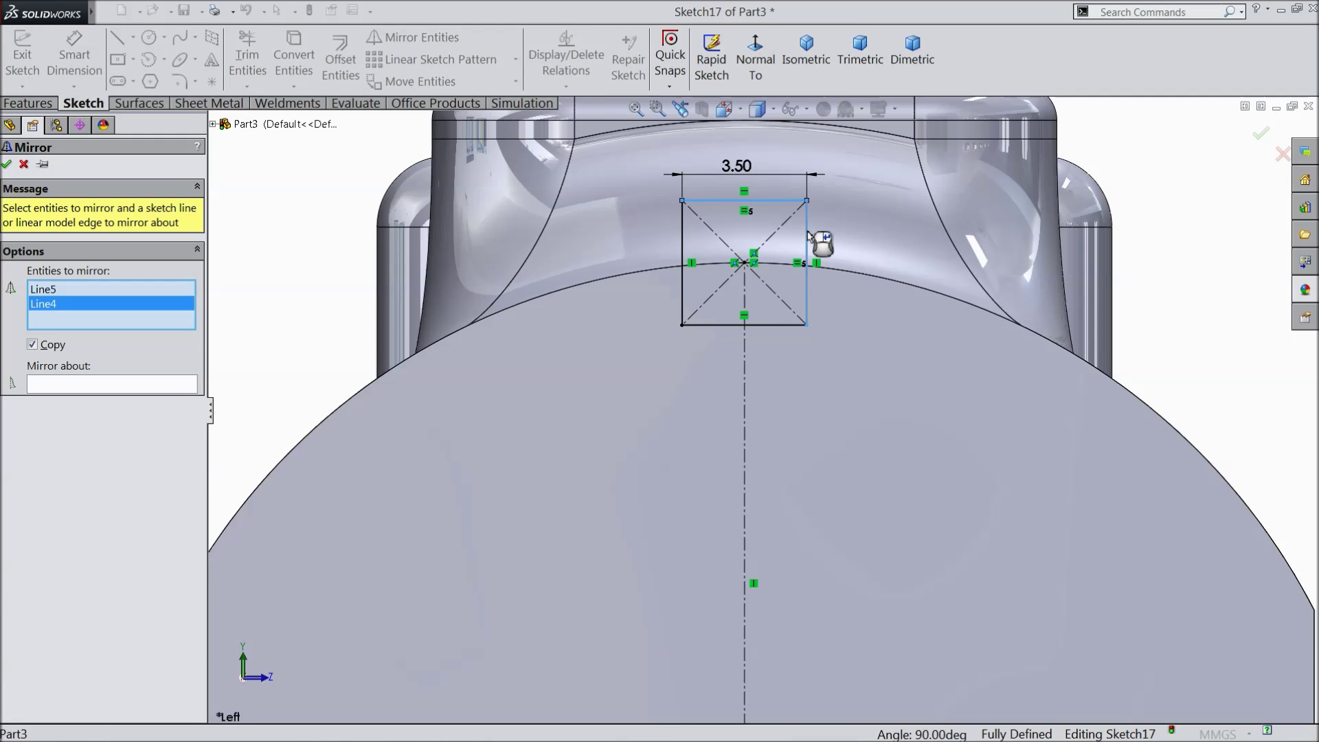
{"action": "left_click", "coordinate": [776, 325]}
{"action": "left_click", "coordinate": [683, 289]}
{"action": "scroll", "coordinate": [762, 412], "scroll_direction": "up", "scroll_amount": 4}
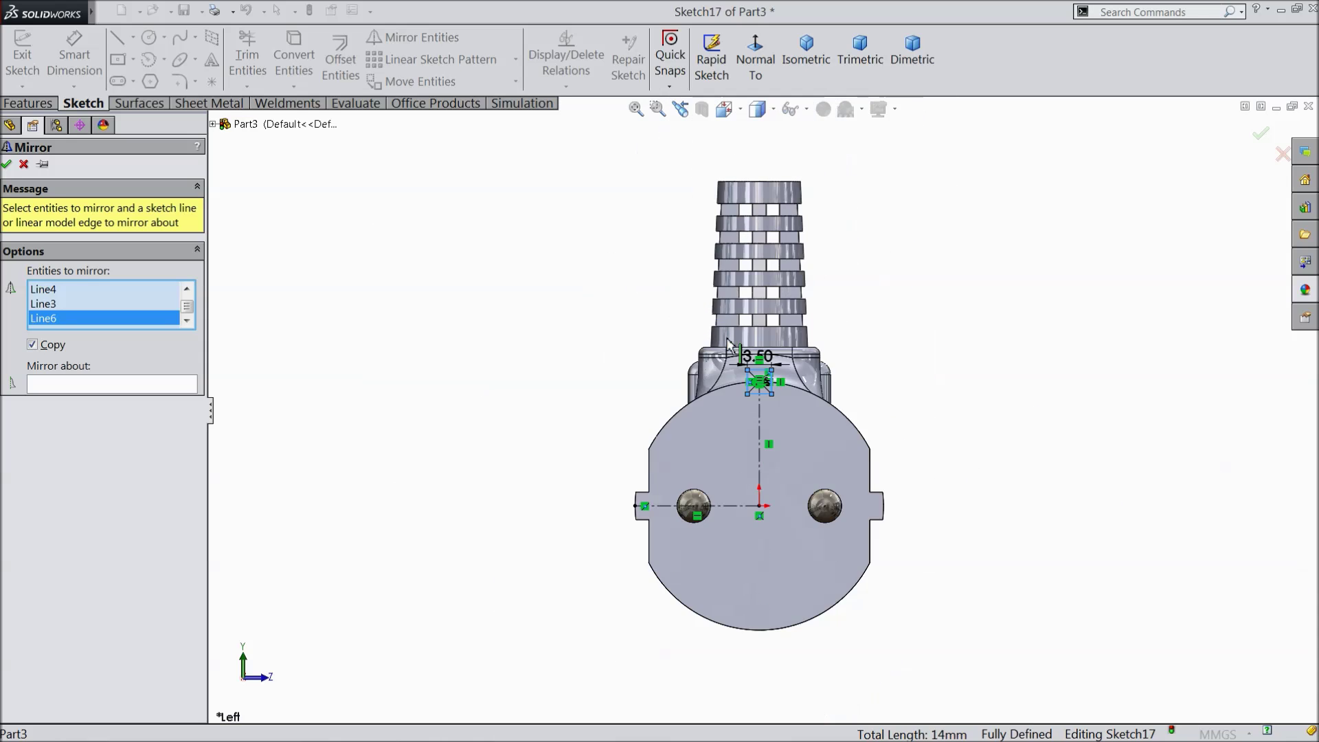
{"action": "left_click", "coordinate": [93, 387]}
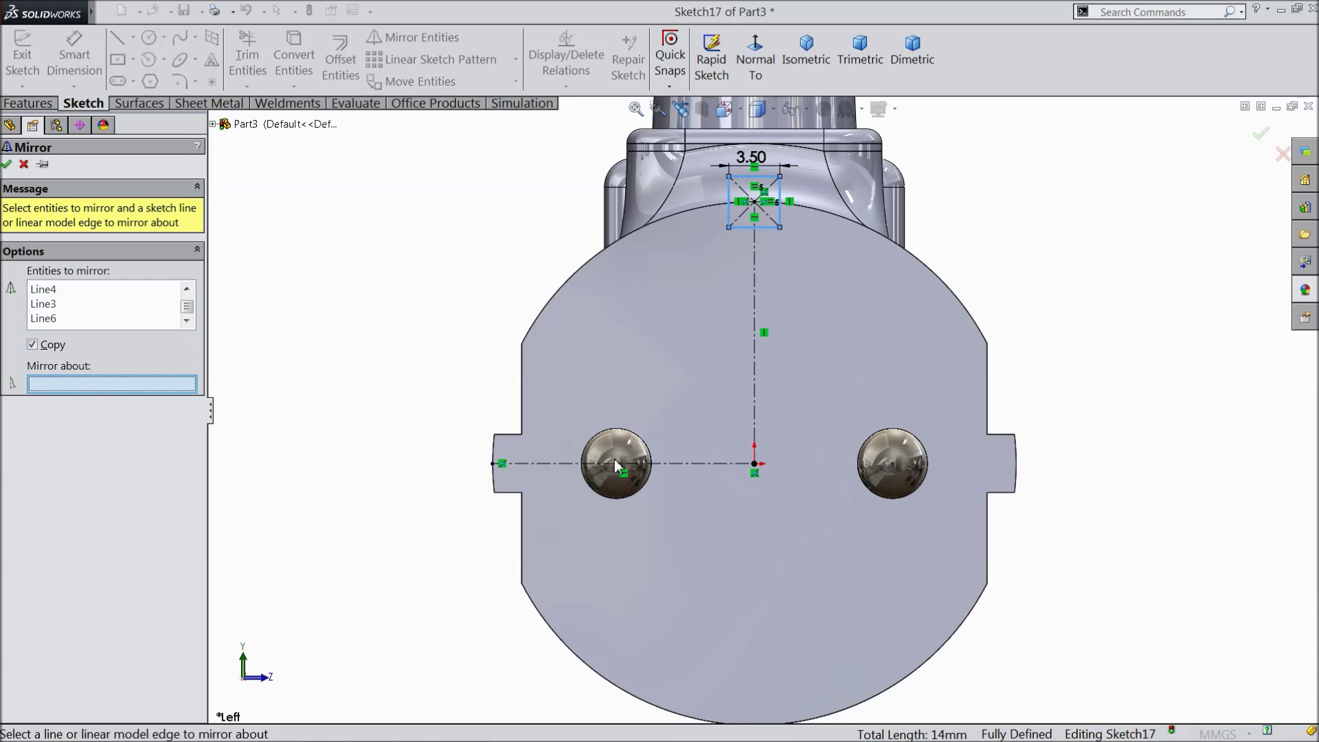
{"action": "left_click", "coordinate": [687, 472]}
{"action": "scroll", "coordinate": [687, 472], "scroll_direction": "up", "scroll_amount": 3}
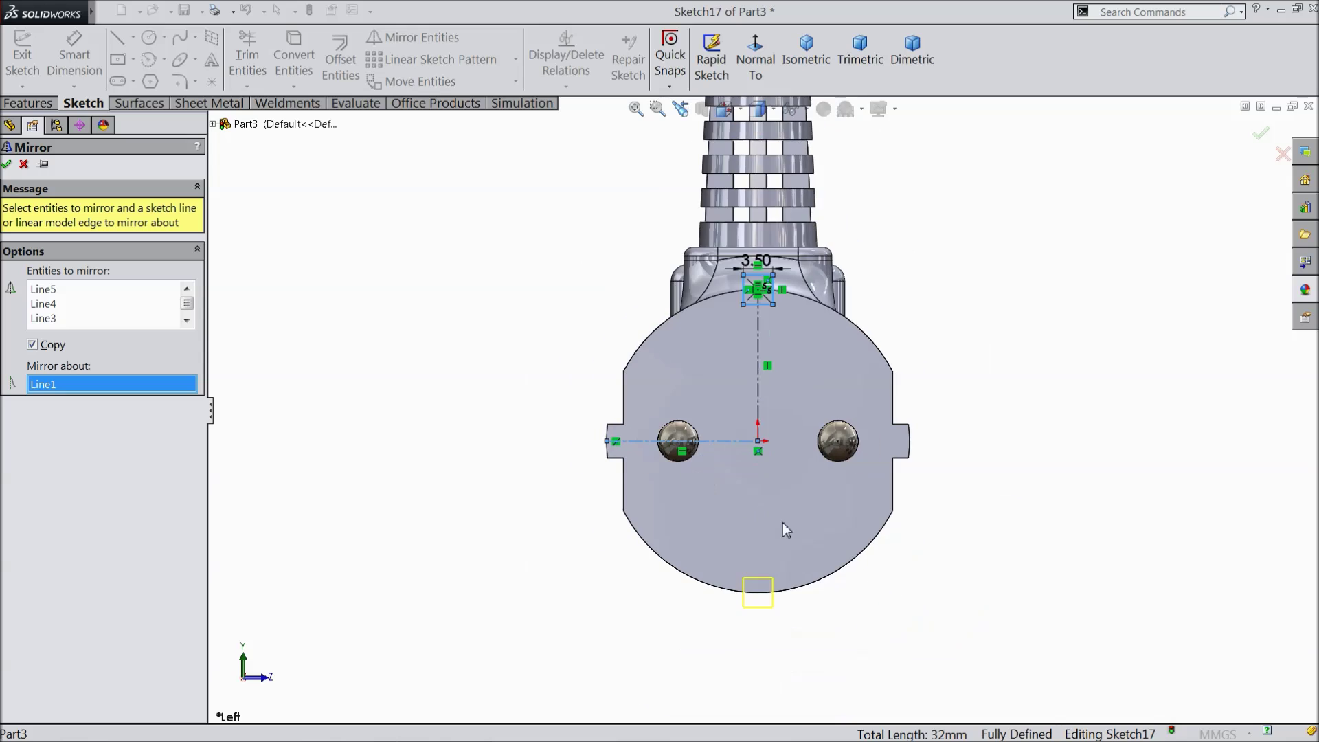
{"action": "left_click", "coordinate": [6, 164]}
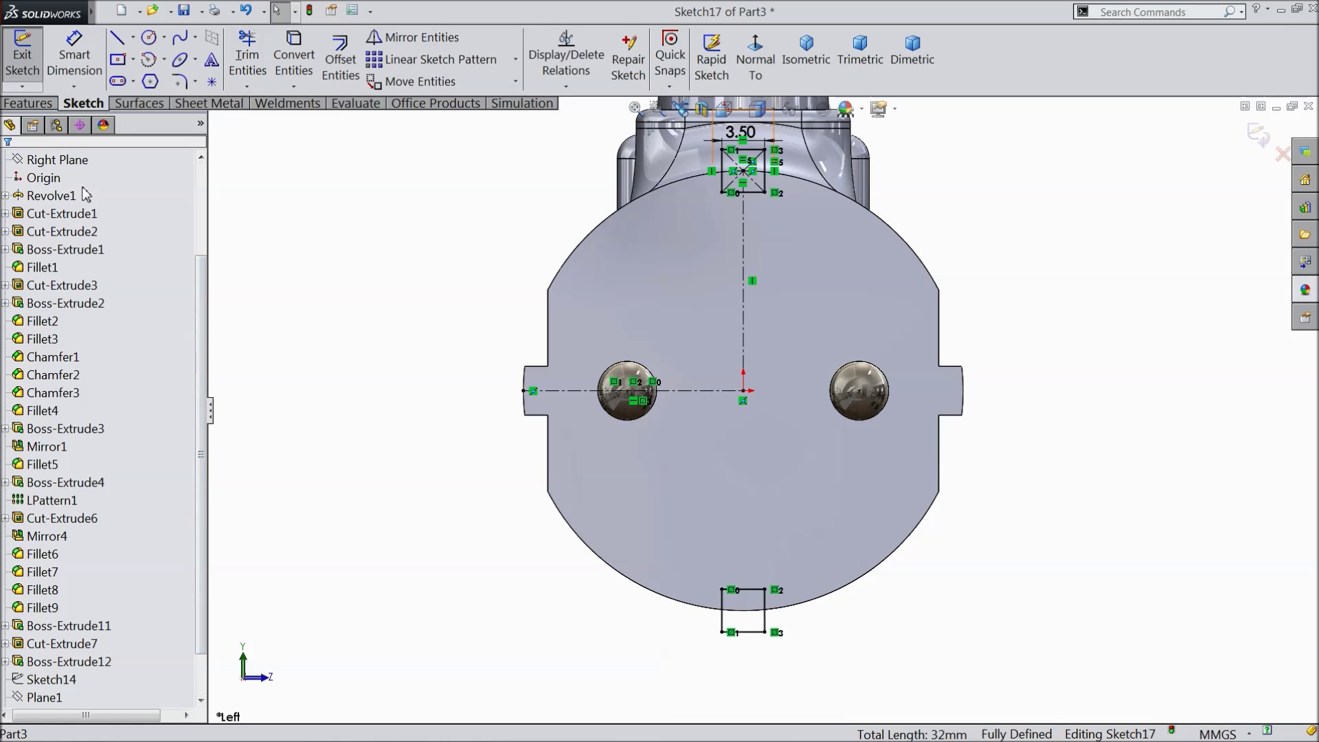
Cut both squares blind 17 mm deep into the plug body with Extruded Cut
{"action": "left_click", "coordinate": [28, 104]}
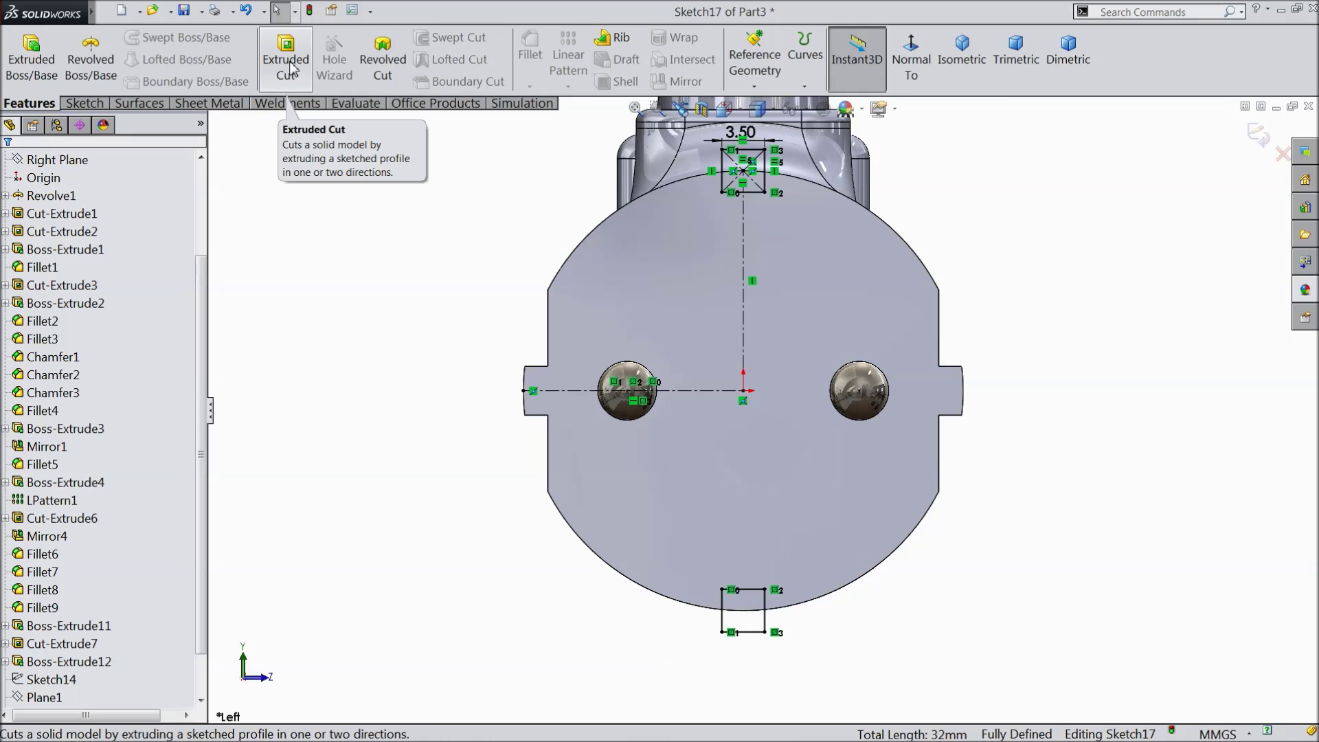
{"action": "left_click", "coordinate": [289, 69]}
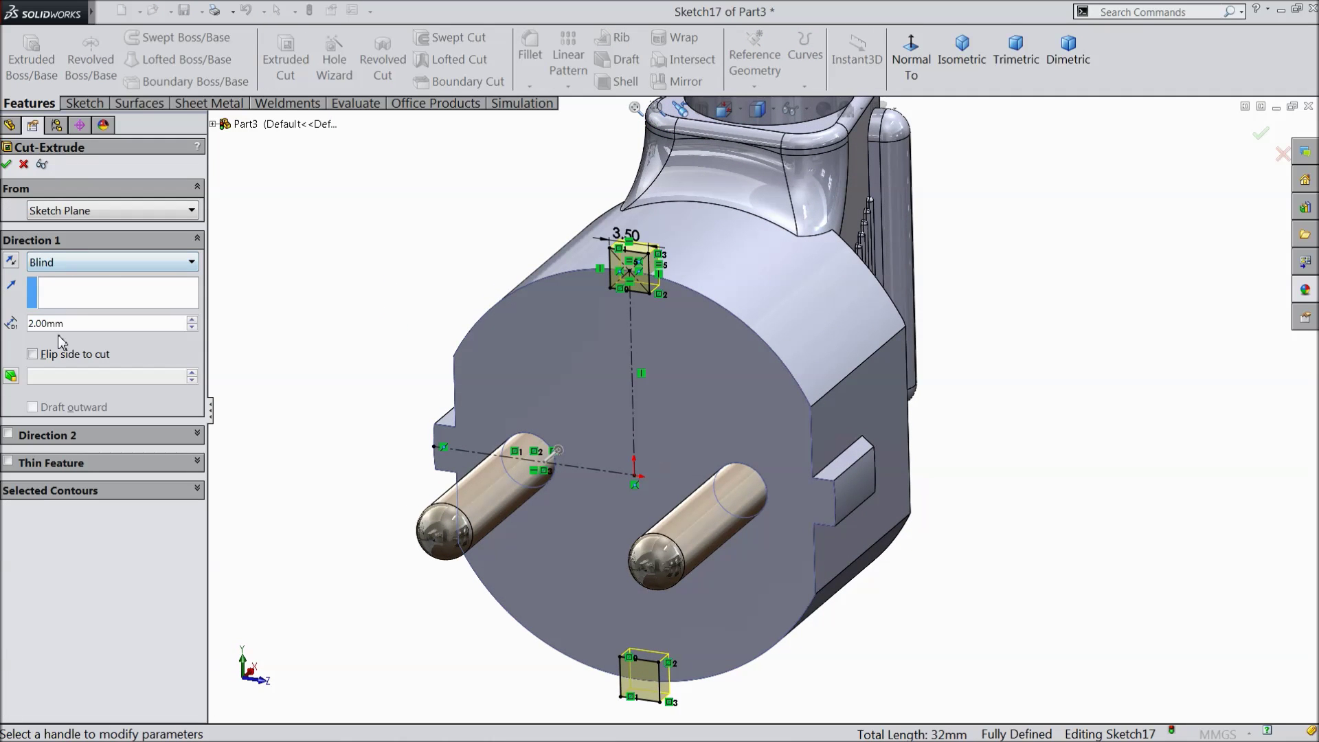
{"action": "type", "text": "17"}
{"action": "key", "text": "Return"}
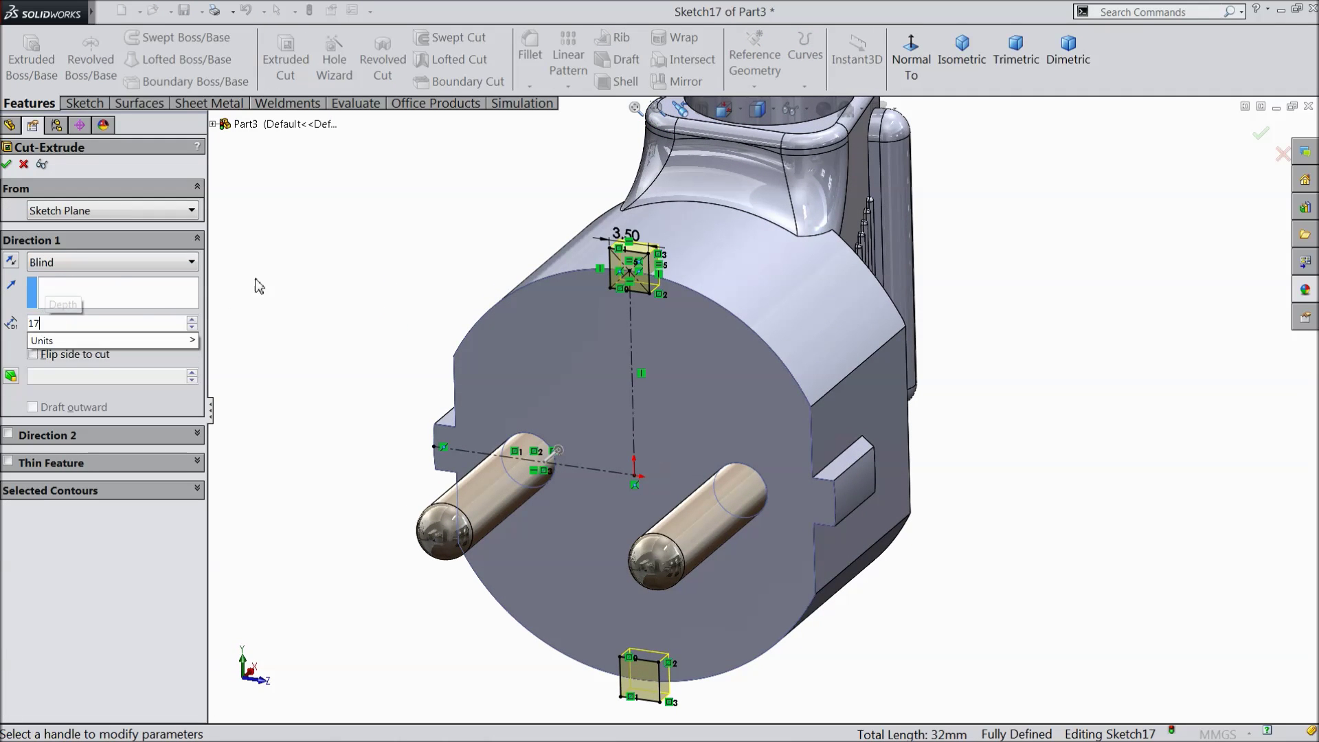
{"action": "left_click", "coordinate": [9, 165]}
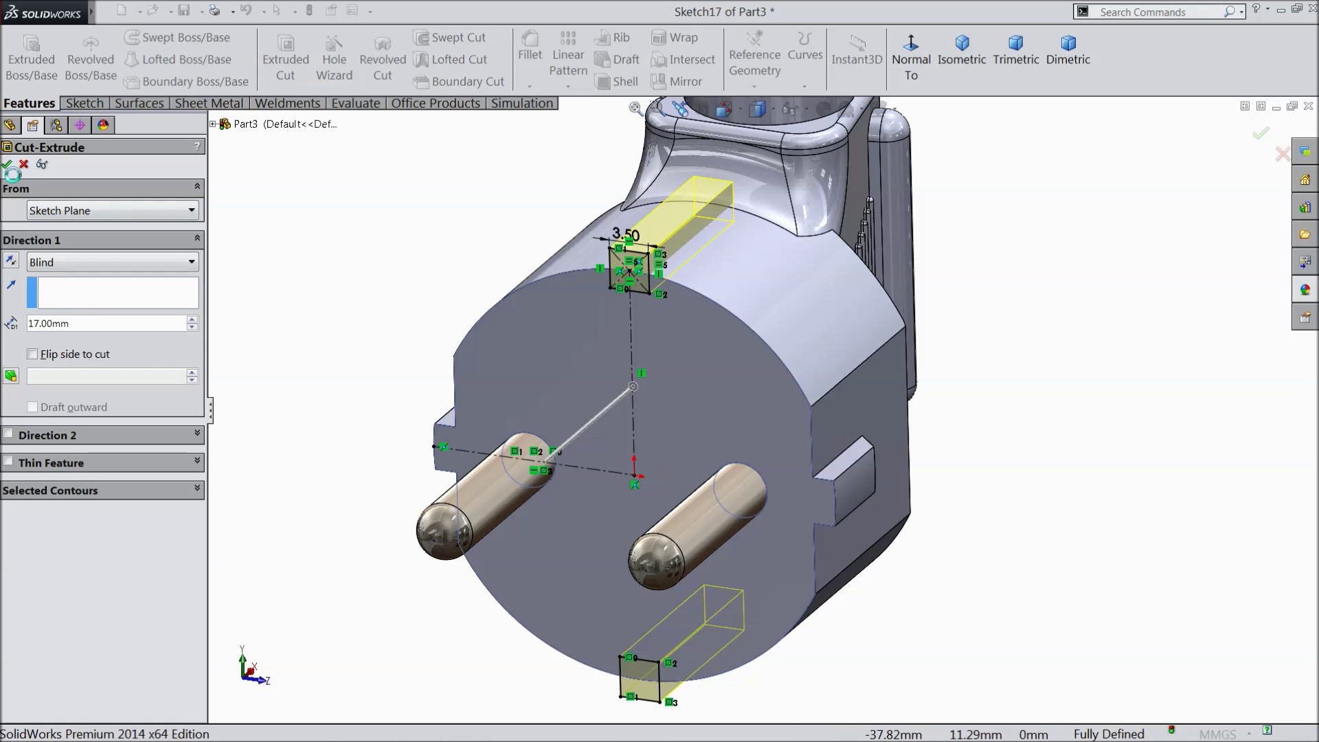
Chamfer the upper slot's floor edge at the front face by distance-distance, with distance 1 at 3.5 mm and distance 2 at 1 mm
{"action": "middle_click_drag", "start_coordinate": [337, 319], "coordinate": [335, 364]}
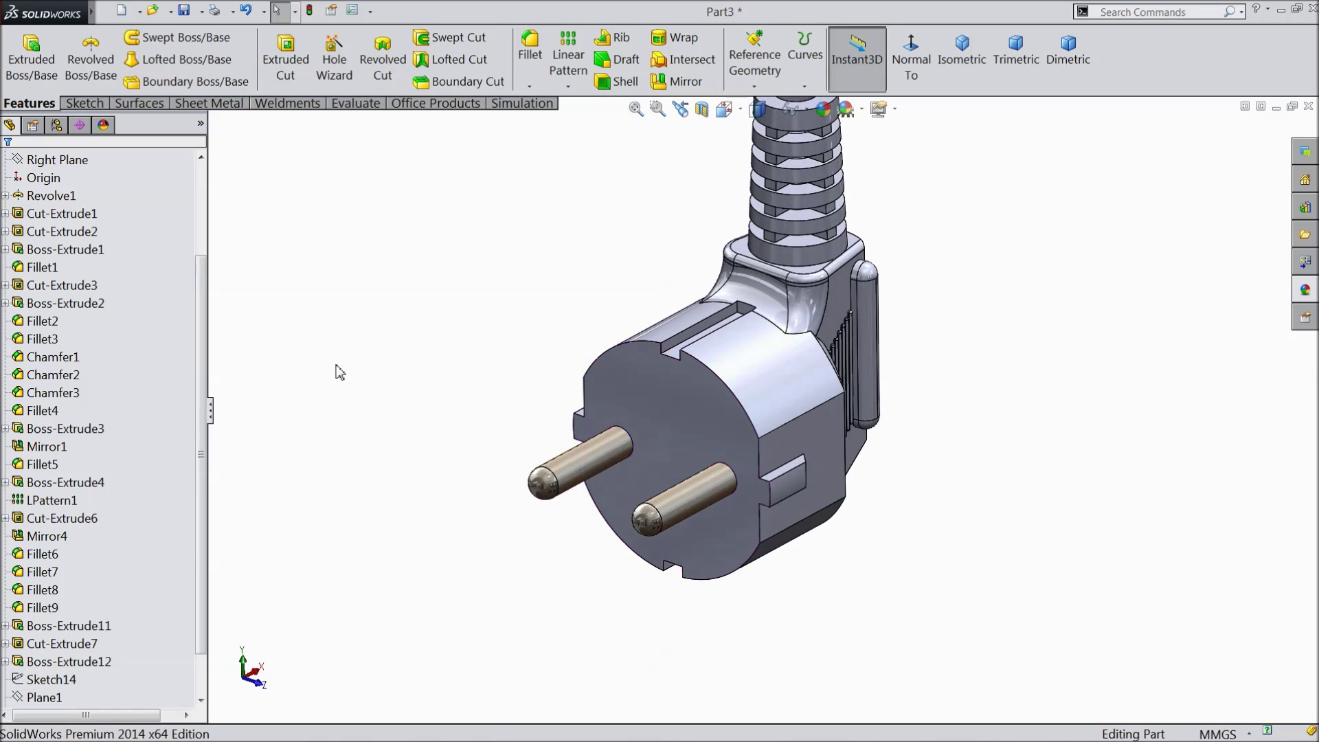
{"action": "scroll", "coordinate": [335, 364], "scroll_direction": "up", "scroll_amount": 3}
{"action": "scroll", "coordinate": [841, 331], "scroll_direction": "down", "scroll_amount": 4}
{"action": "mouse_move", "coordinate": [760, 428]}
{"action": "middle_mouse_down"}
{"action": "mouse_move", "coordinate": [724, 424]}
{"action": "mouse_move", "coordinate": [754, 430]}
{"action": "middle_mouse_up"}
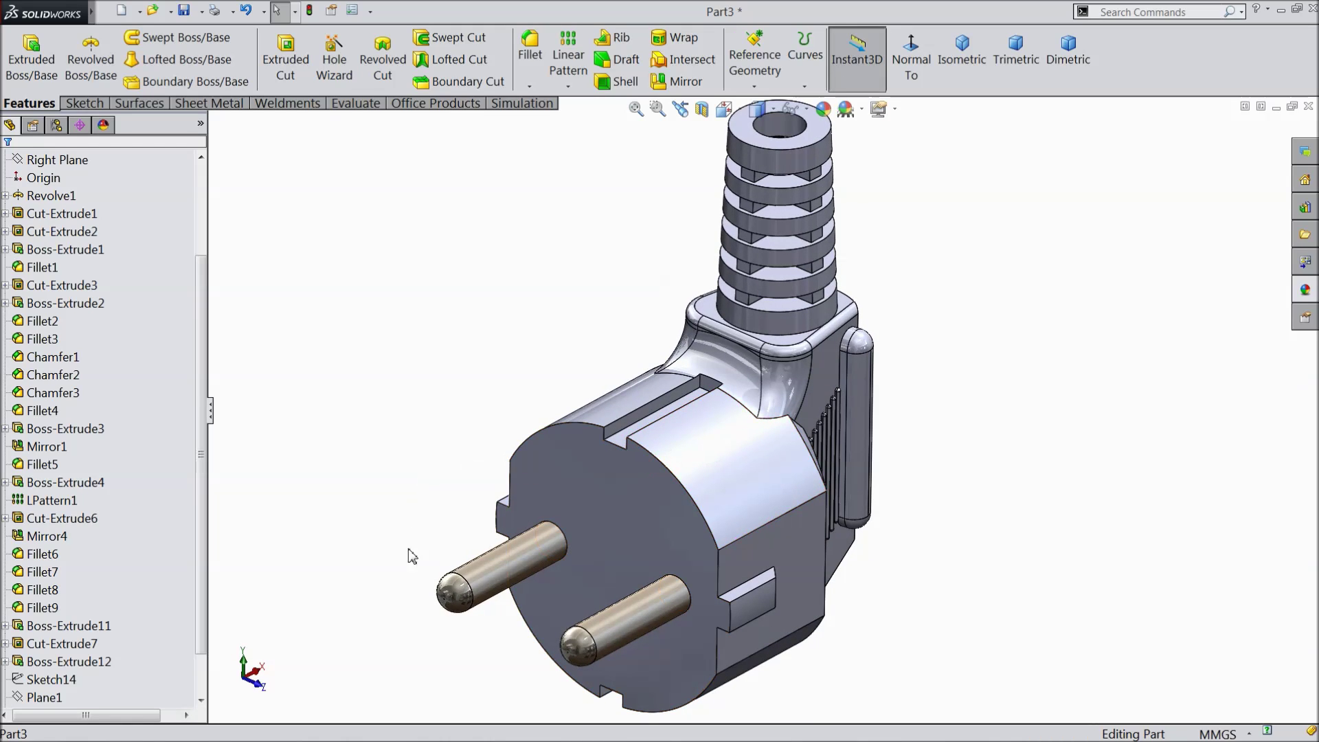
{"action": "left_click", "coordinate": [529, 86]}
{"action": "left_click", "coordinate": [536, 126]}
{"action": "scroll", "coordinate": [613, 521], "scroll_direction": "up", "scroll_amount": 4}
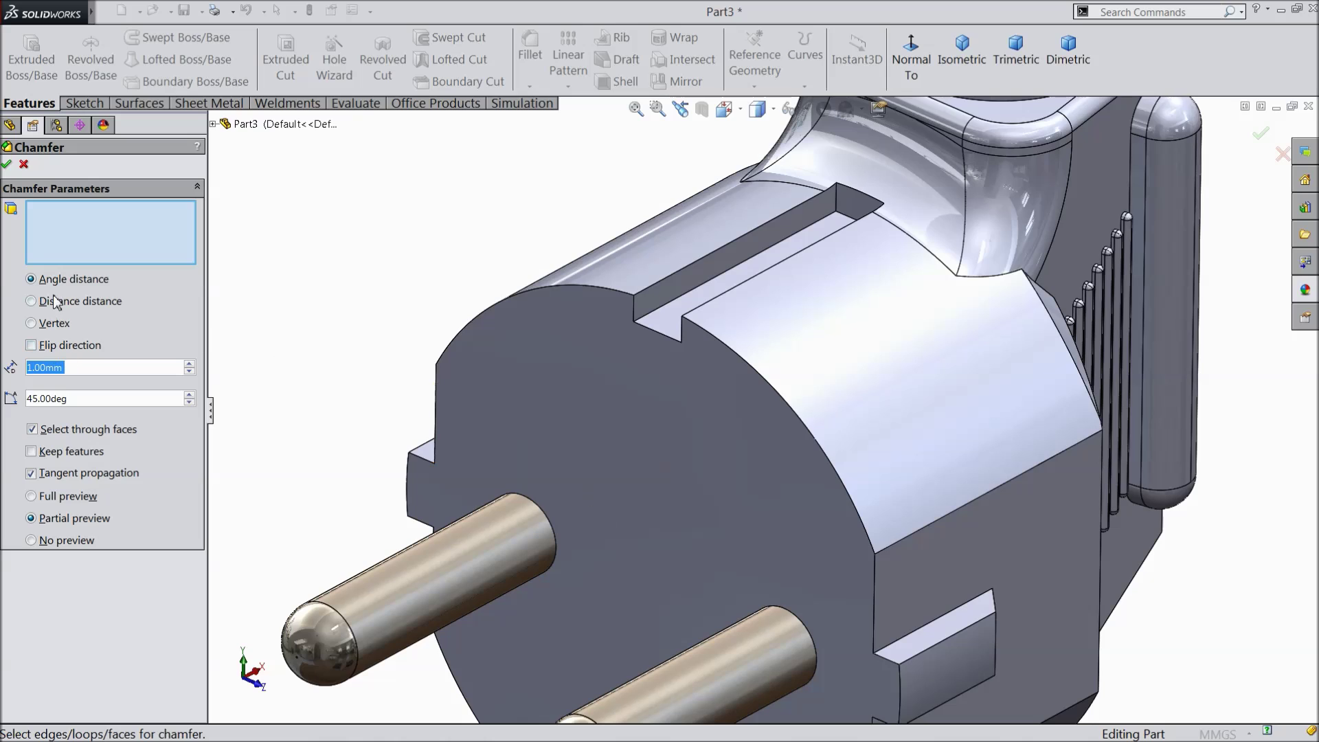
{"action": "left_click", "coordinate": [53, 309]}
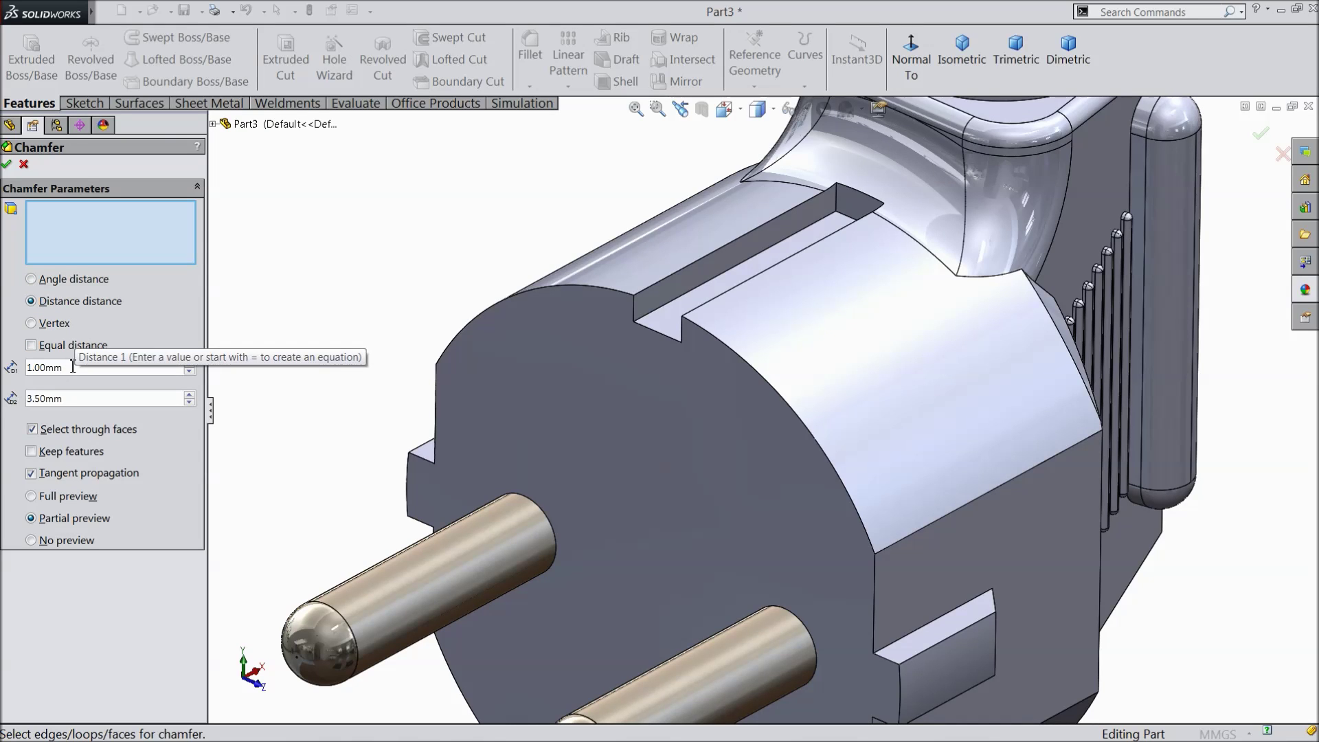
{"action": "left_click_drag", "start_coordinate": [75, 372], "coordinate": [27, 354]}
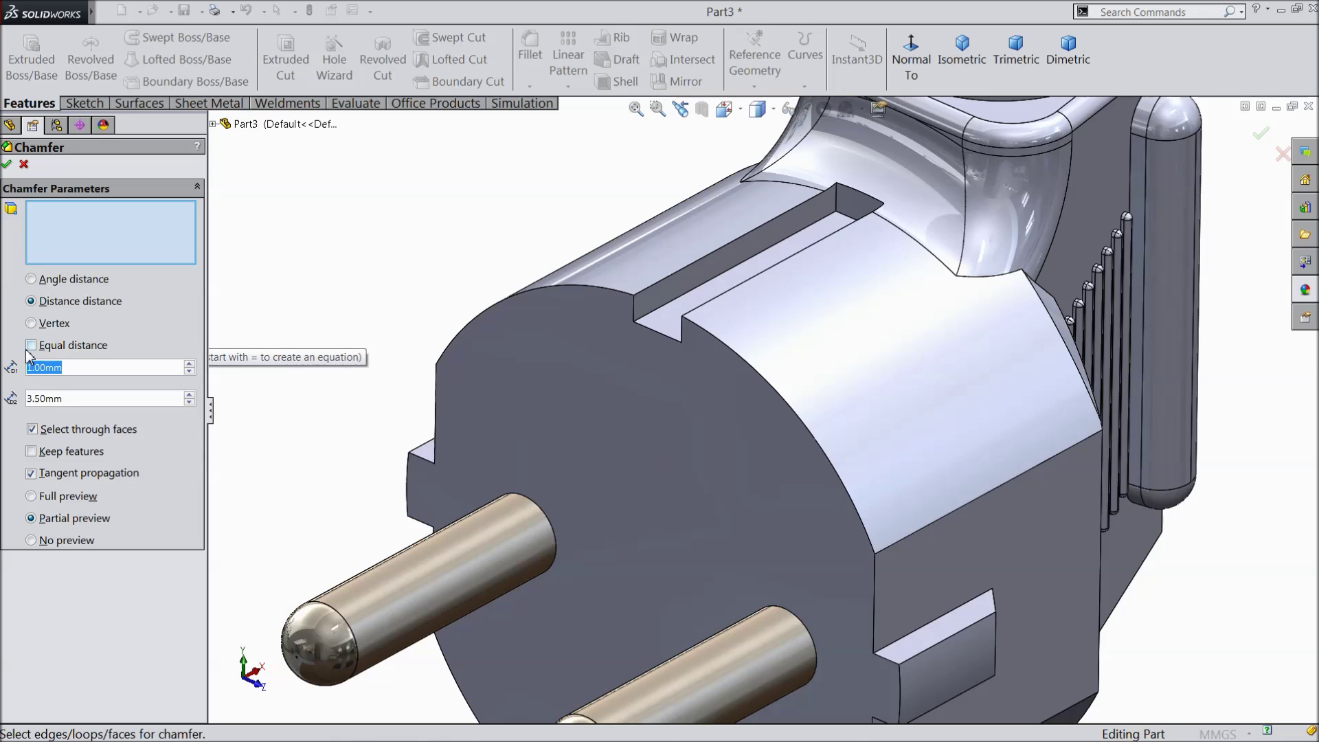
{"action": "type", "text": "3.5"}
{"action": "key", "text": "Return"}
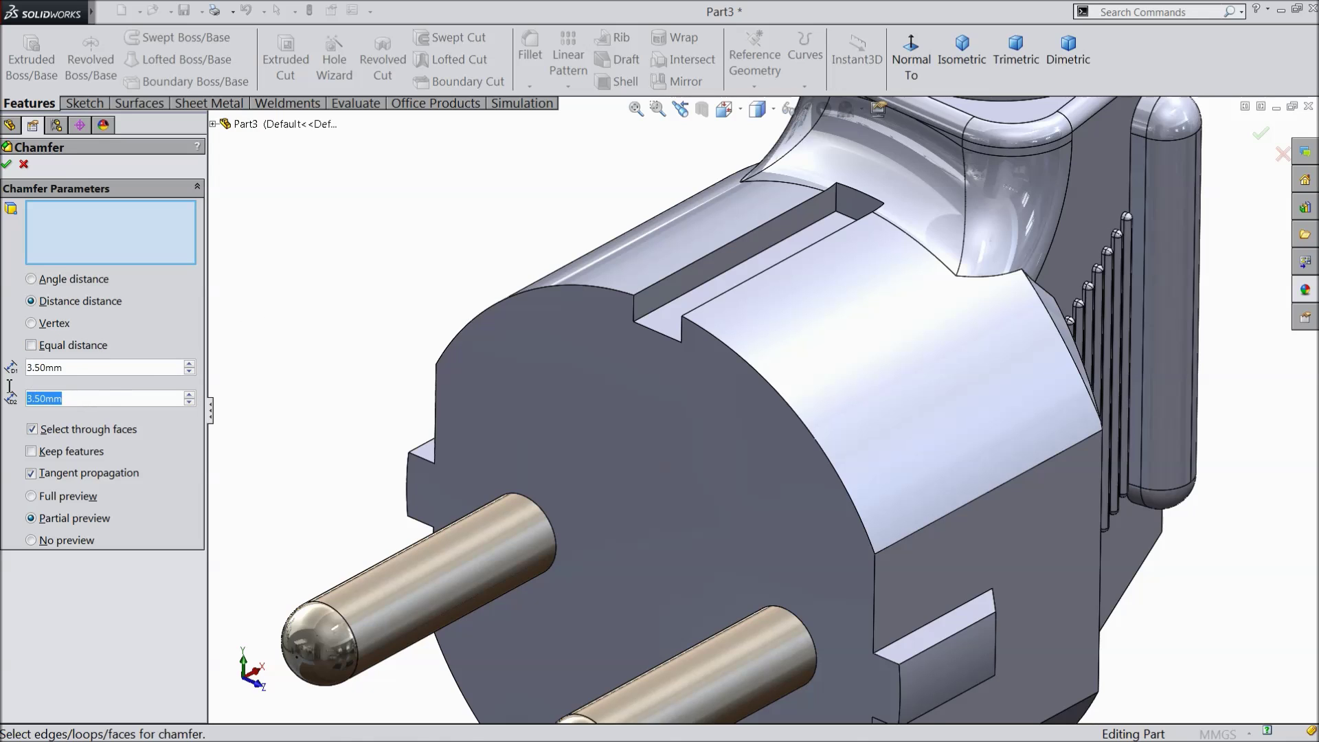
{"action": "type", "text": "1"}
{"action": "key", "text": "Return"}
{"action": "left_click", "coordinate": [649, 328]}
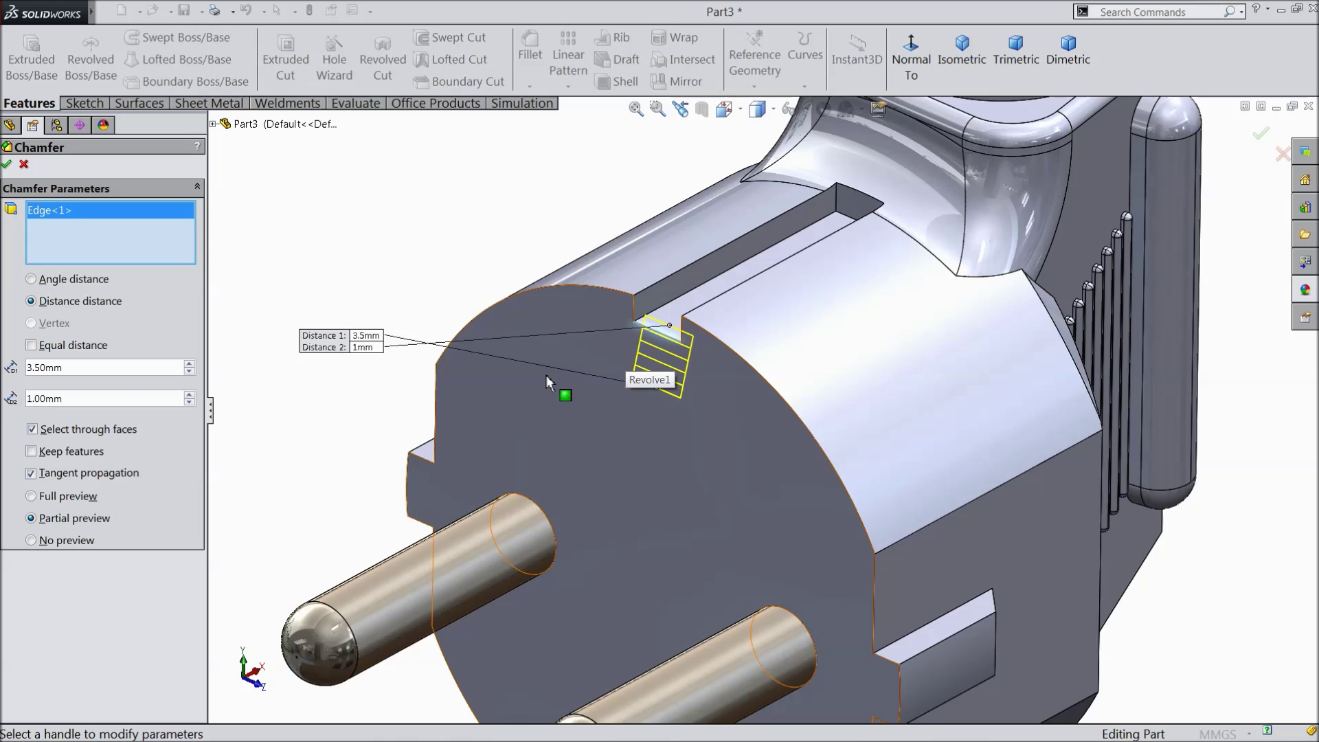
{"action": "left_click", "coordinate": [8, 166]}
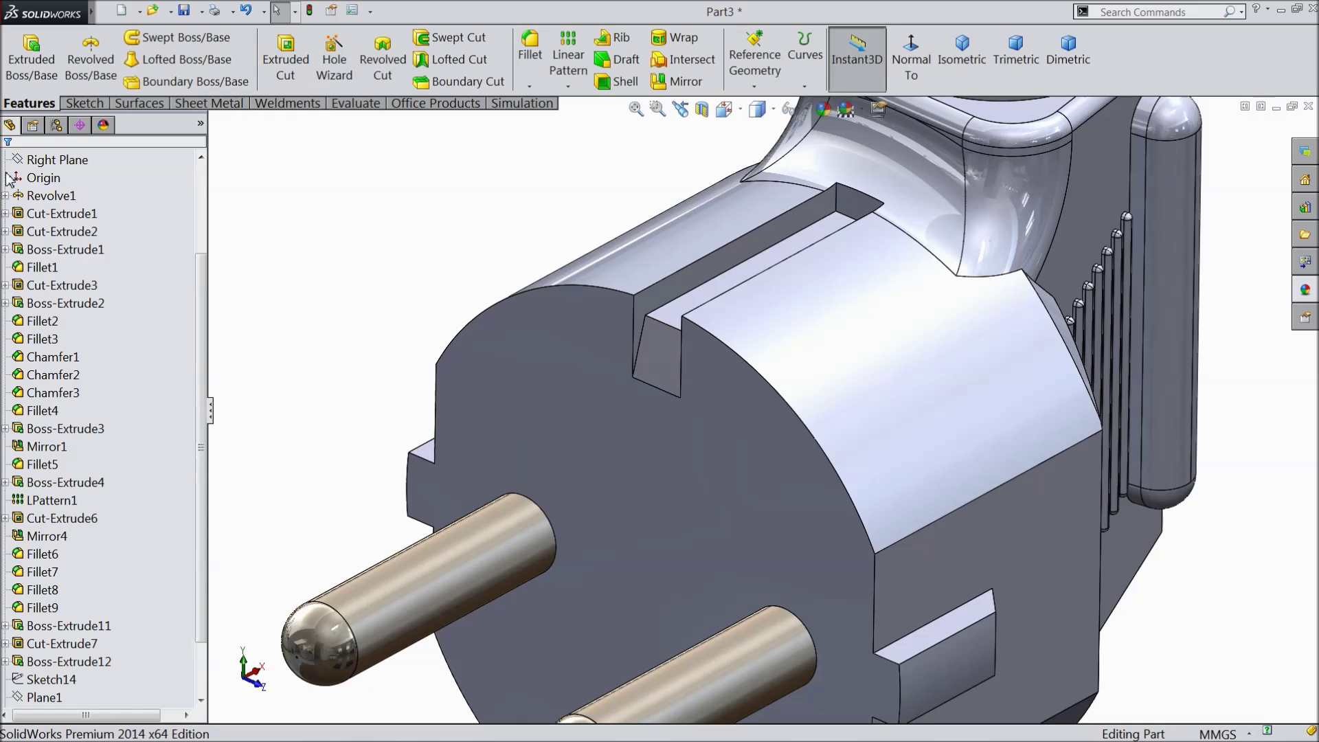
Edit the upper slot's chamfer, setting distance 1 to 1 mm and distance 2 to 3.5 mm
{"action": "middle_click_drag", "start_coordinate": [560, 371], "coordinate": [522, 357]}
{"action": "left_click_drag", "start_coordinate": [200, 472], "coordinate": [200, 522]}
{"action": "left_click", "coordinate": [52, 695]}
{"action": "double_click", "coordinate": [41, 679]}
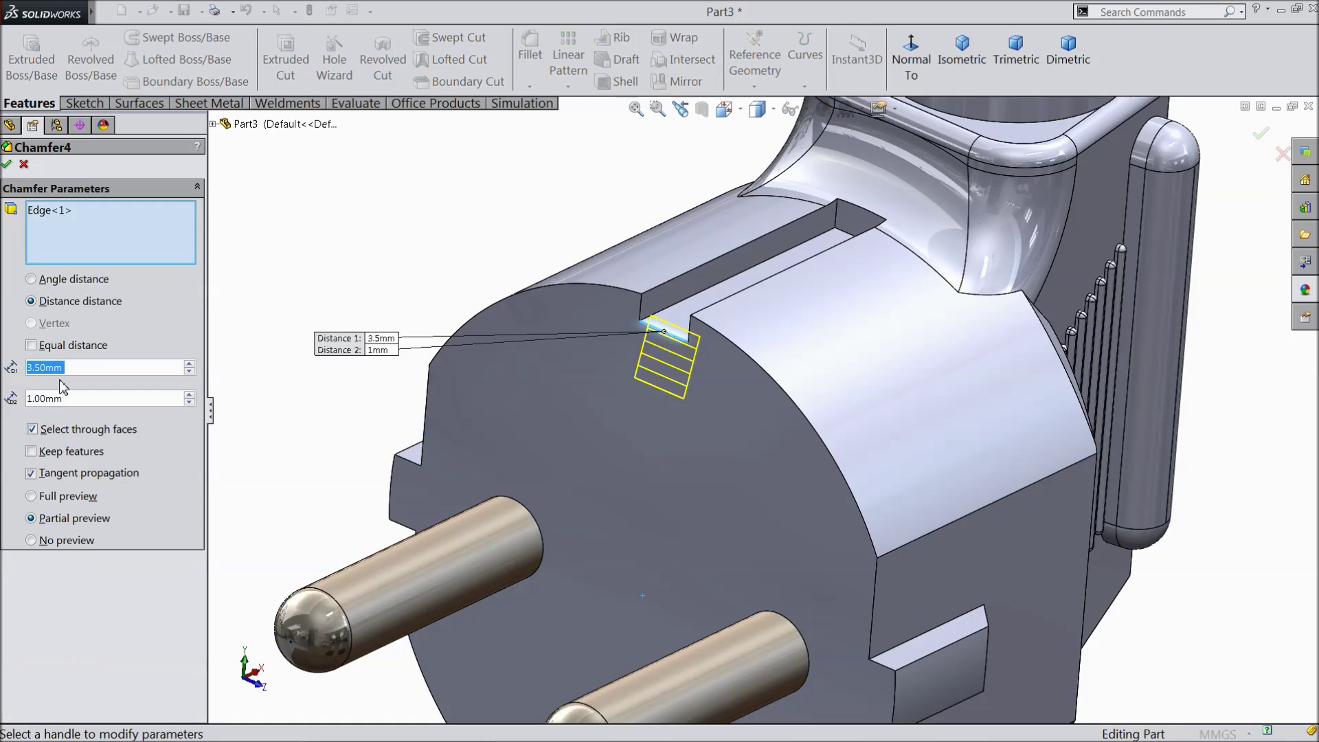
{"action": "type", "text": "1"}
{"action": "key", "text": "Return"}
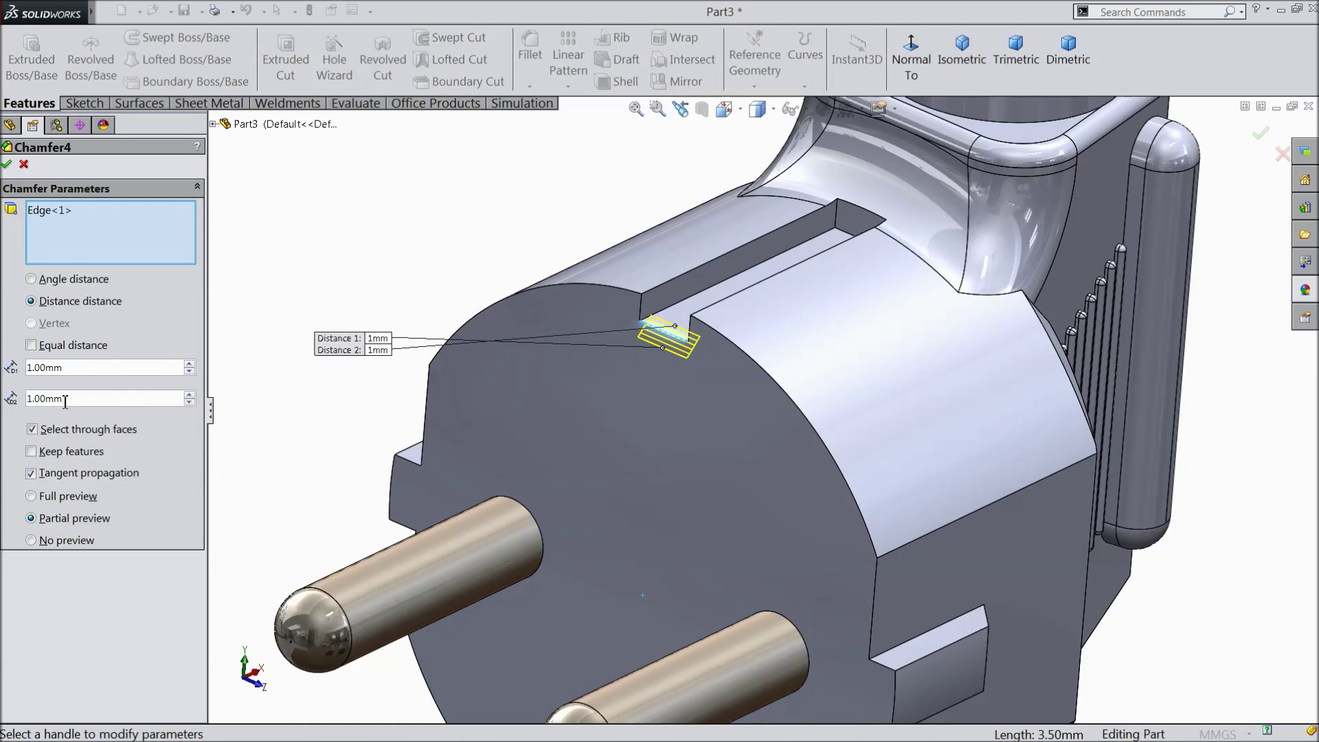
{"action": "type", "text": "3.5m"}
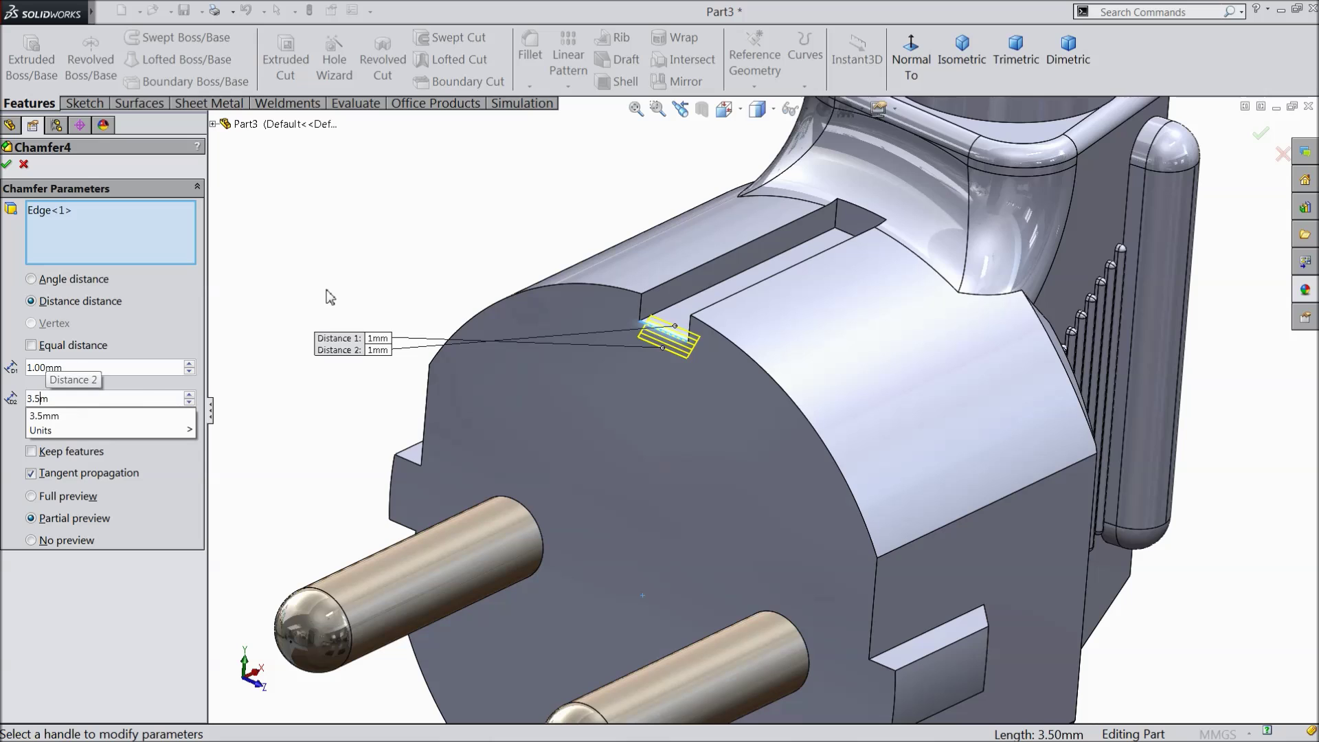
{"action": "key", "text": "Return"}
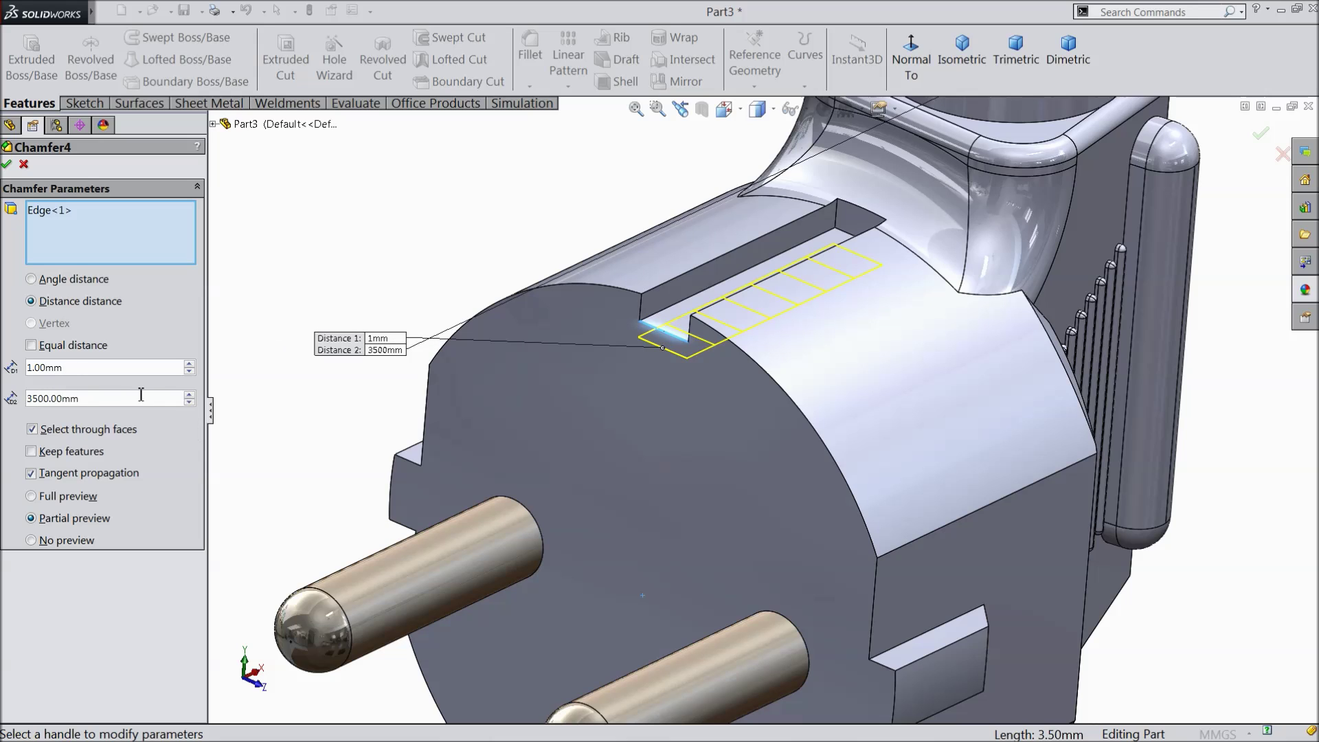
{"action": "type", "text": "3.5"}
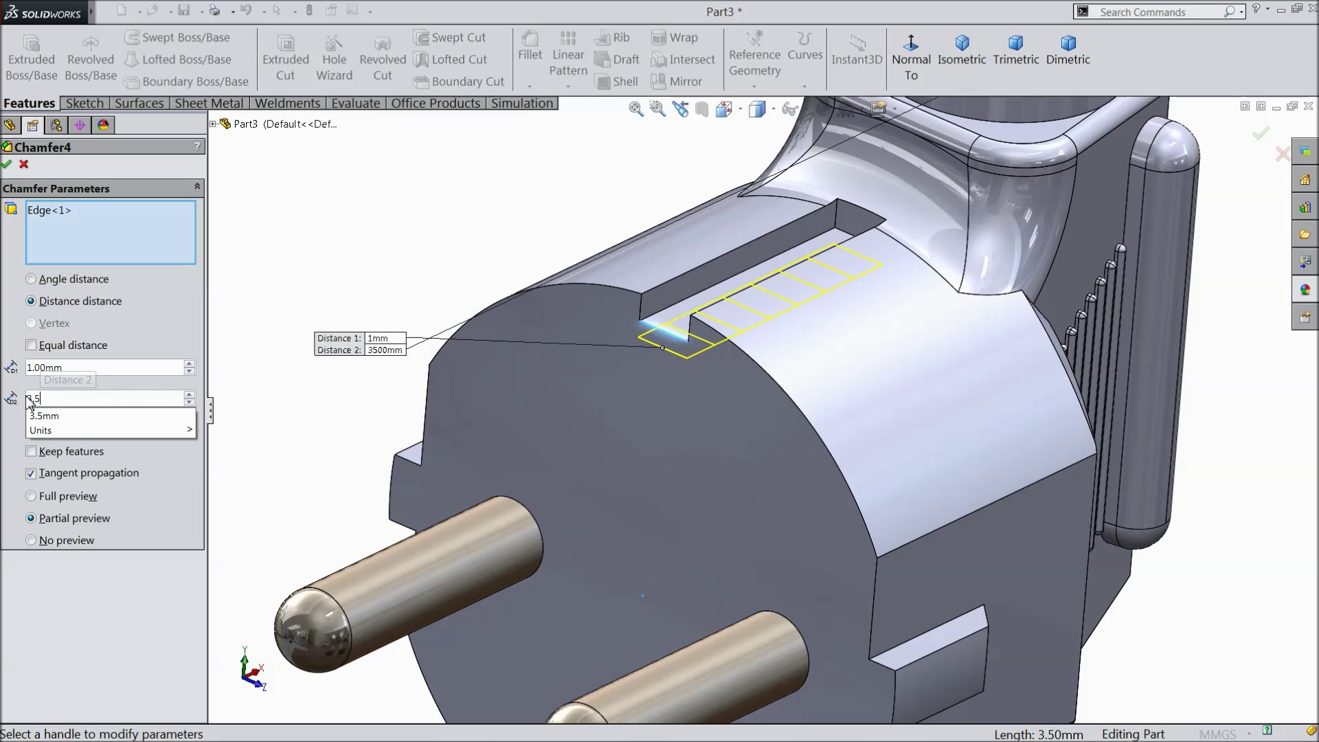
{"action": "key", "text": "Return"}
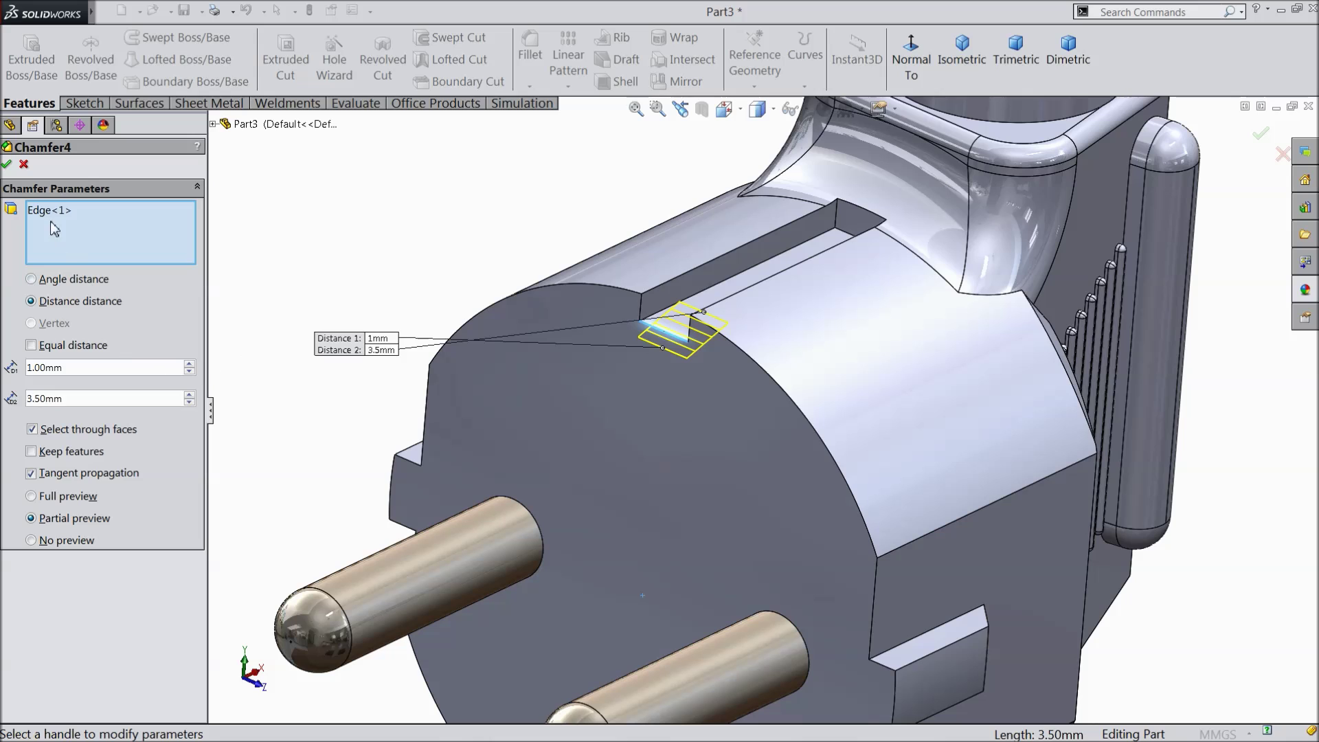
{"action": "left_click", "coordinate": [7, 164]}
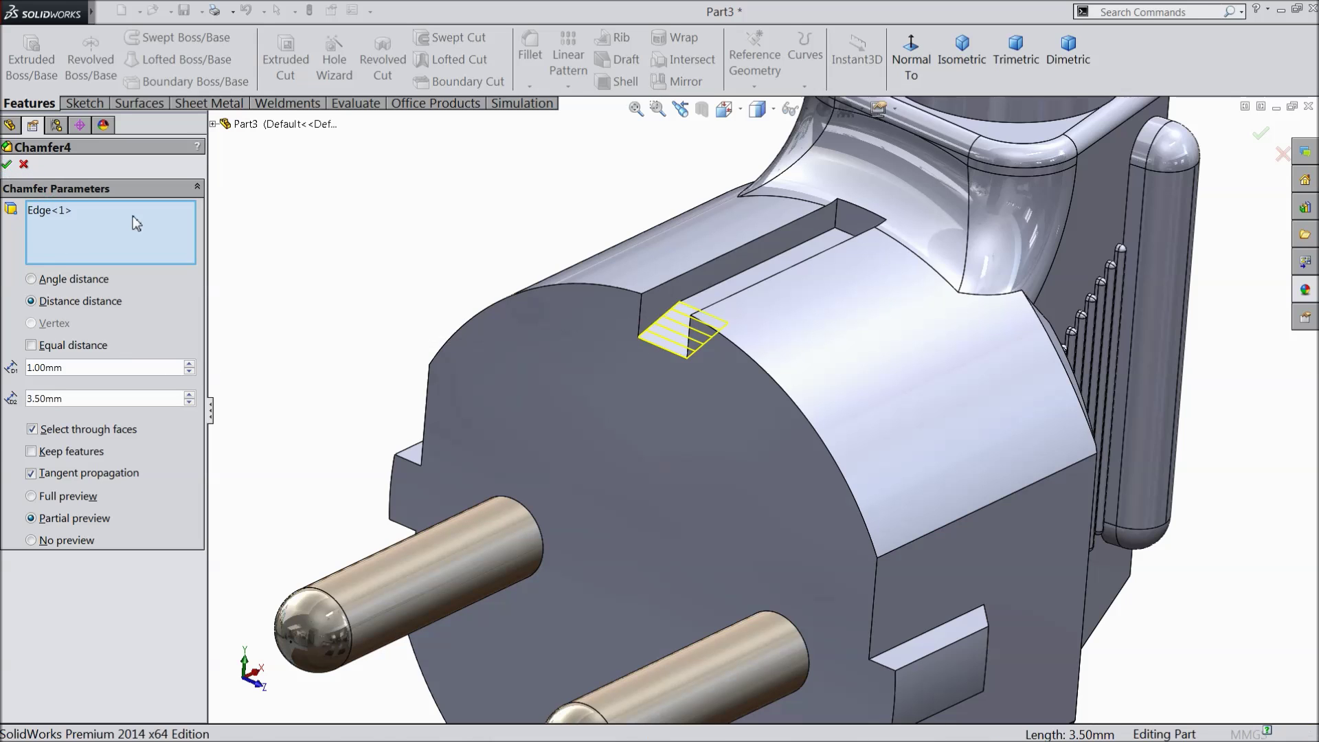
Set up a distance-distance chamfer of 3.5 mm by 1 mm on the lower slot's floor edge at the front face
{"action": "key", "text": "f"}
{"action": "scroll", "coordinate": [695, 577], "scroll_direction": "down", "scroll_amount": 3}
{"action": "middle_click_drag", "start_coordinate": [694, 577], "coordinate": [695, 357]}
{"action": "scroll", "coordinate": [674, 539], "scroll_direction": "down", "scroll_amount": 8}
{"action": "left_click", "coordinate": [530, 48]}
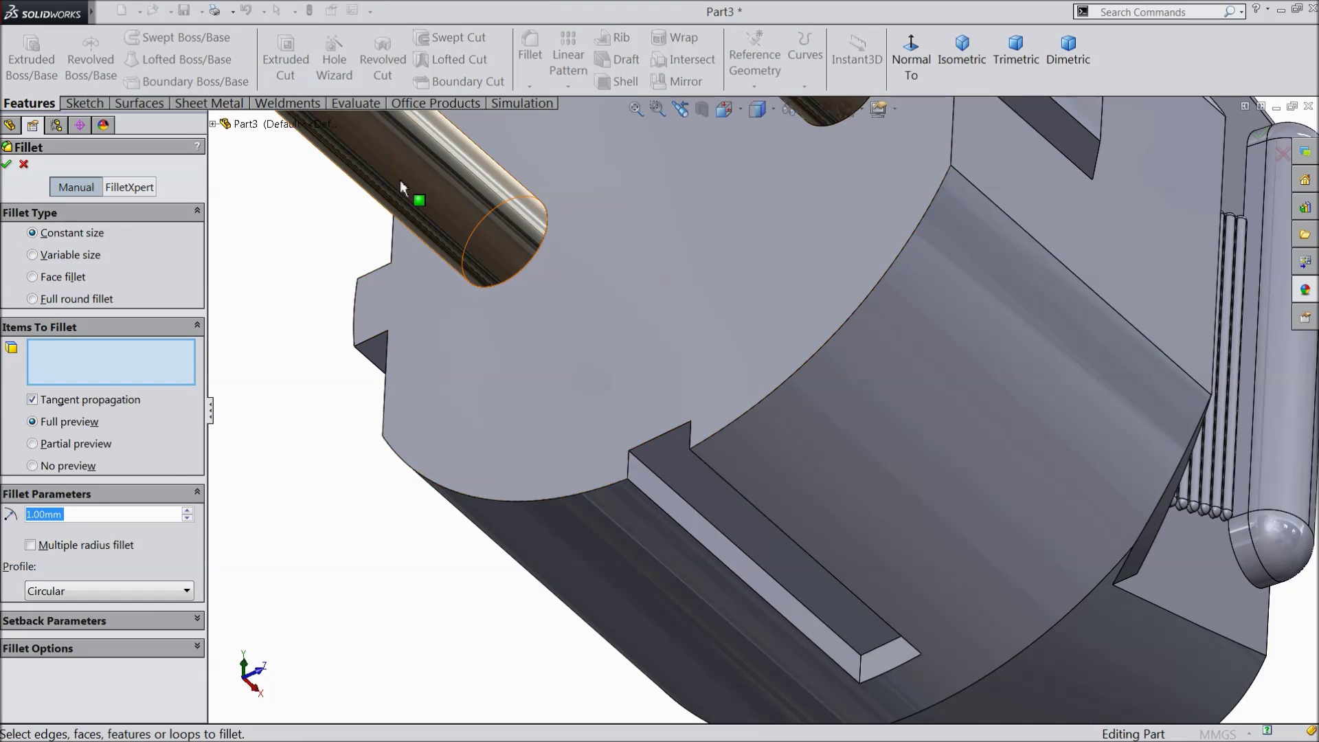
{"action": "left_click", "coordinate": [23, 164]}
{"action": "left_click", "coordinate": [529, 87]}
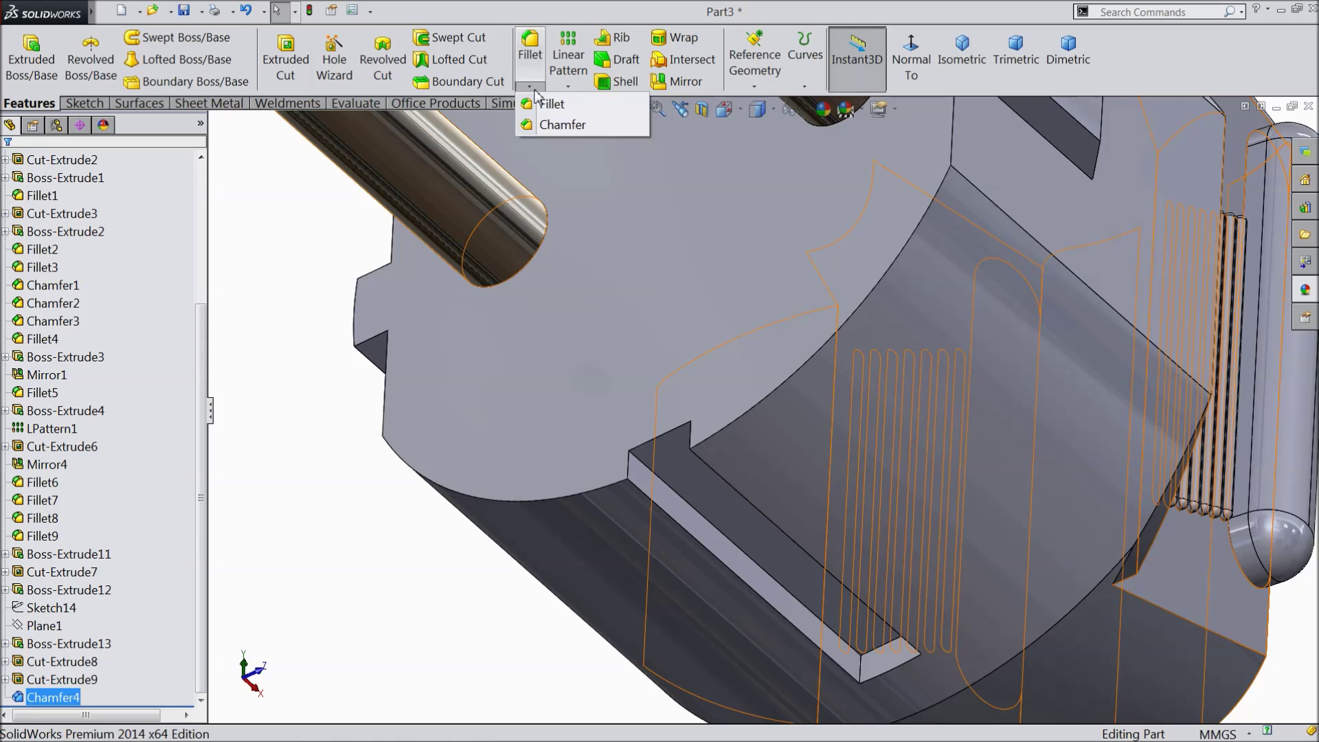
{"action": "left_click", "coordinate": [553, 126]}
{"action": "left_click", "coordinate": [52, 304]}
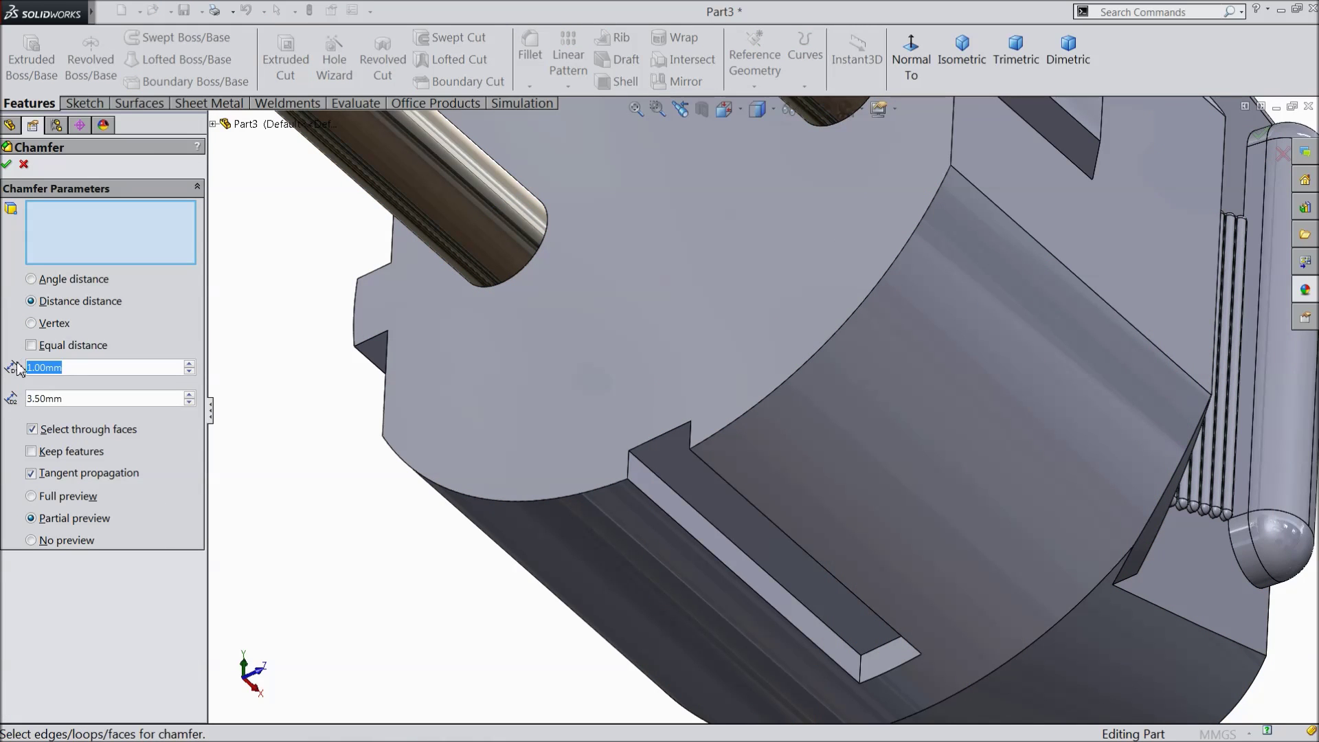
{"action": "type", "text": "3.5"}
{"action": "key", "text": "Return"}
{"action": "type", "text": "1"}
{"action": "key", "text": "Return"}
{"action": "left_click", "coordinate": [654, 444]}
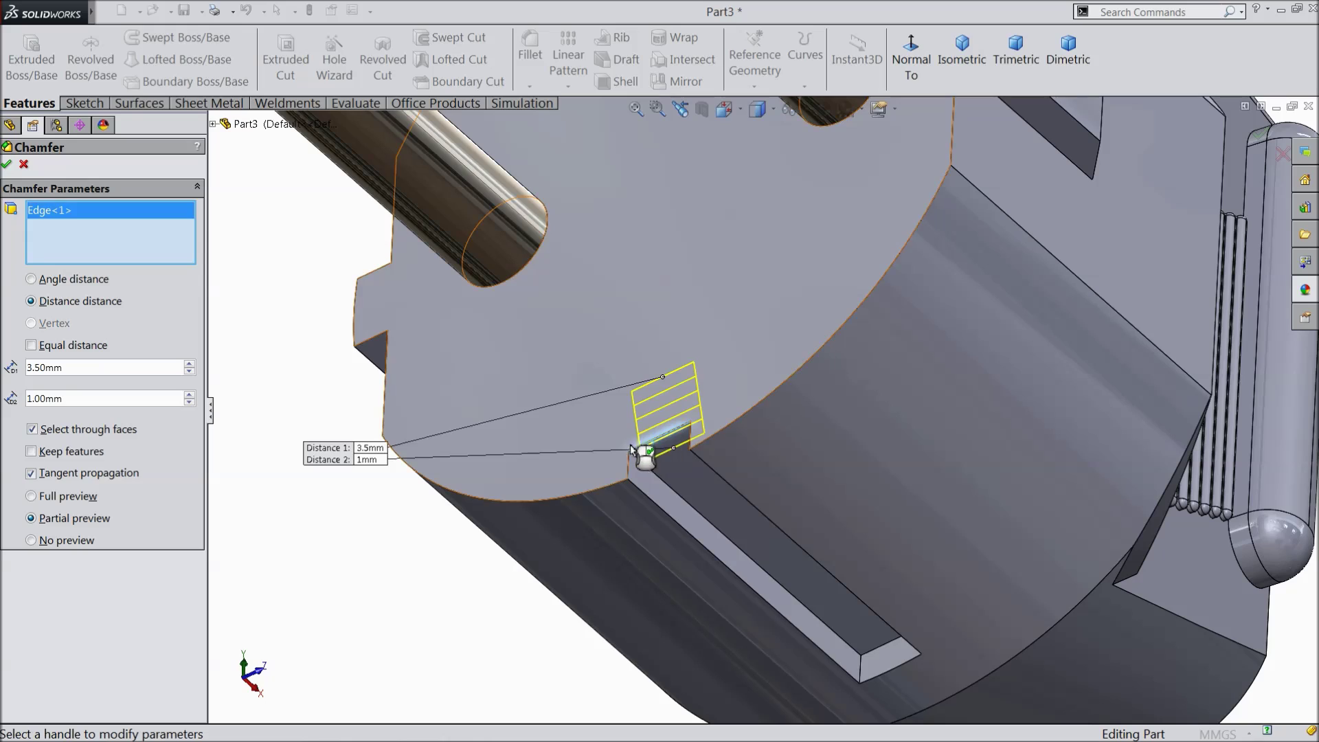
Set the lower slot chamfer's distance 1 to 1 mm and distance 2 to 3.5 mm, and create it
{"action": "middle_click_drag", "start_coordinate": [604, 459], "coordinate": [554, 412]}
{"action": "scroll", "coordinate": [554, 410], "scroll_direction": "down", "scroll_amount": 3}
{"action": "scroll", "coordinate": [554, 410], "scroll_direction": "down", "scroll_amount": 2}
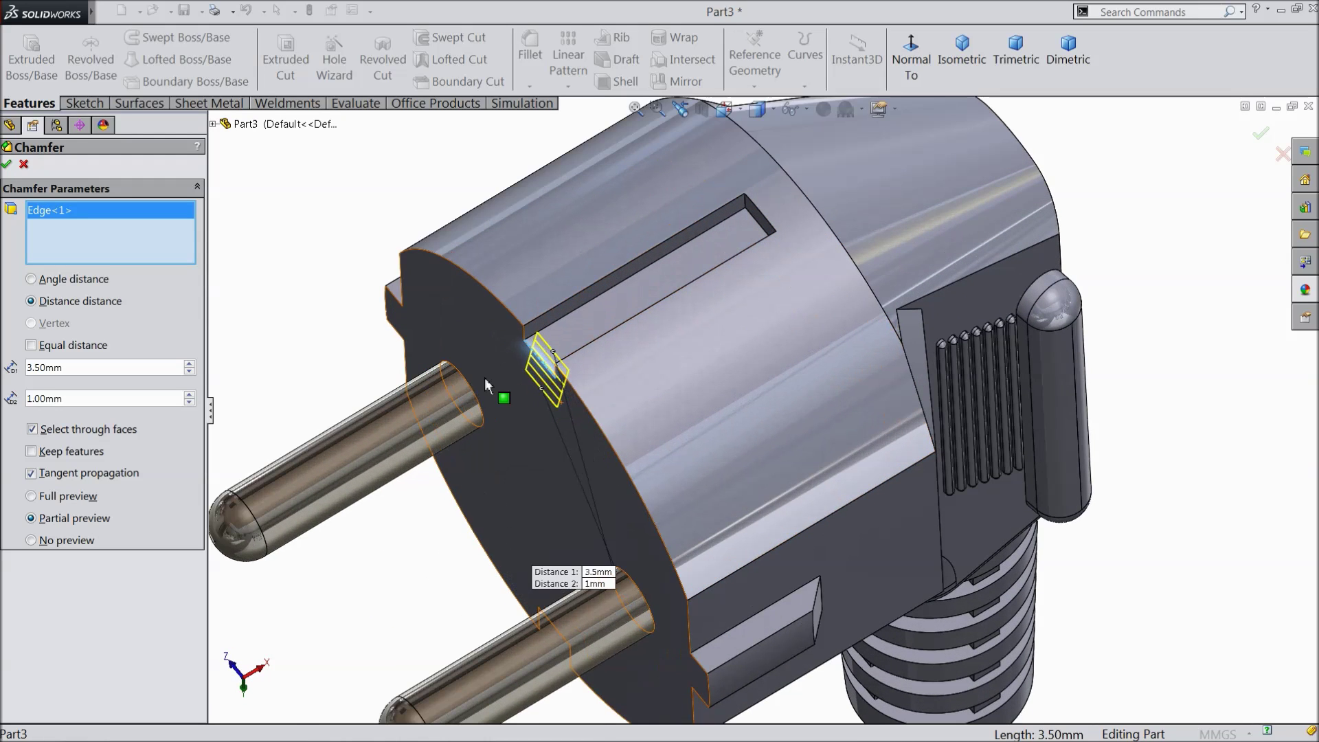
{"action": "type", "text": "1"}
{"action": "key", "text": "Return"}
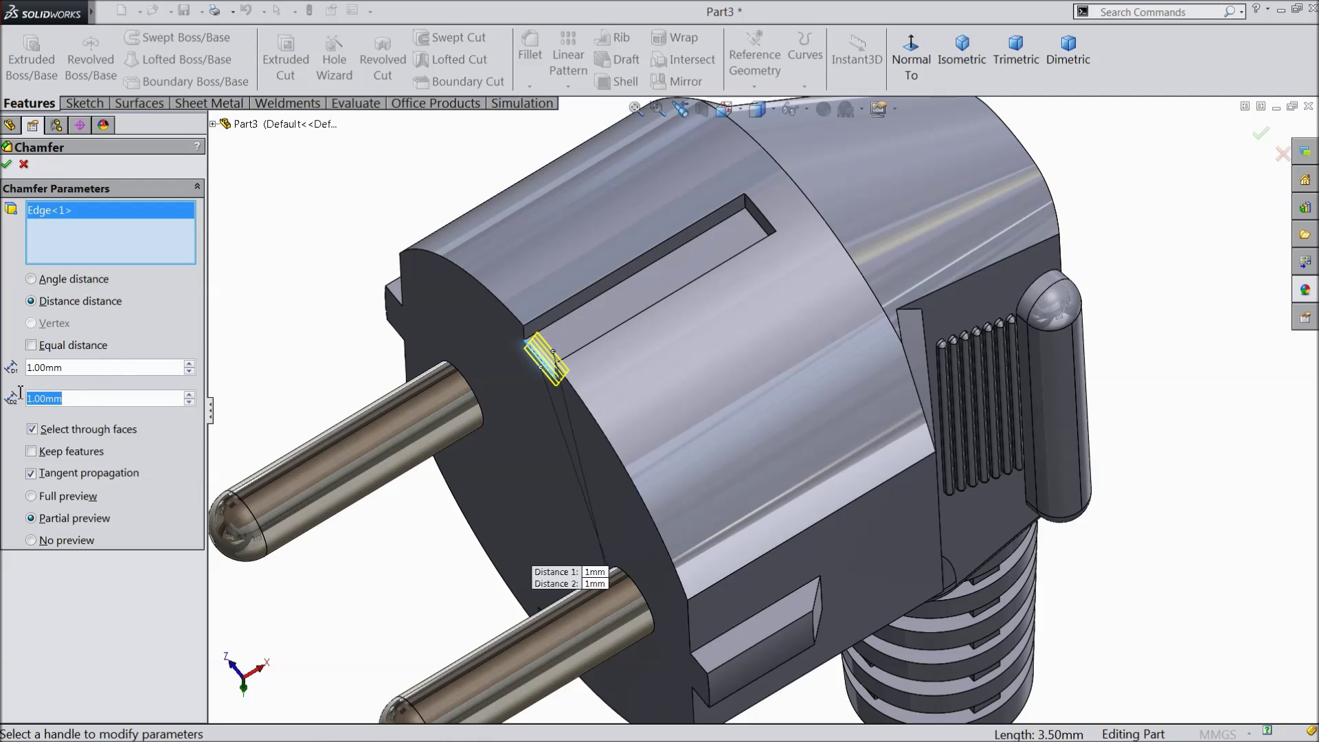
{"action": "type", "text": "3.5"}
{"action": "key", "text": "Return"}
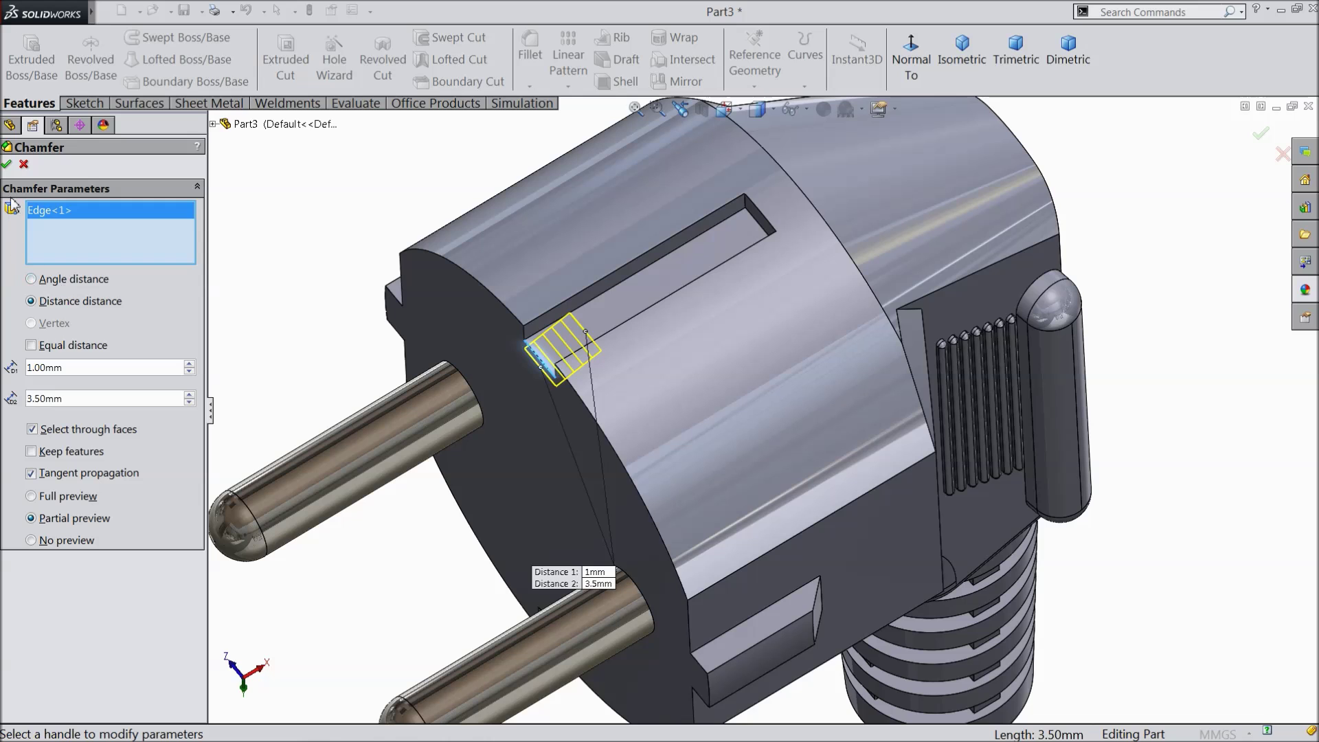
{"action": "left_click", "coordinate": [9, 164]}
Start a new sketch on the plug's front face and view it face-on
{"action": "middle_click_drag", "start_coordinate": [333, 359], "coordinate": [557, 427]}
{"action": "scroll", "coordinate": [595, 447], "scroll_direction": "up", "scroll_amount": 3}
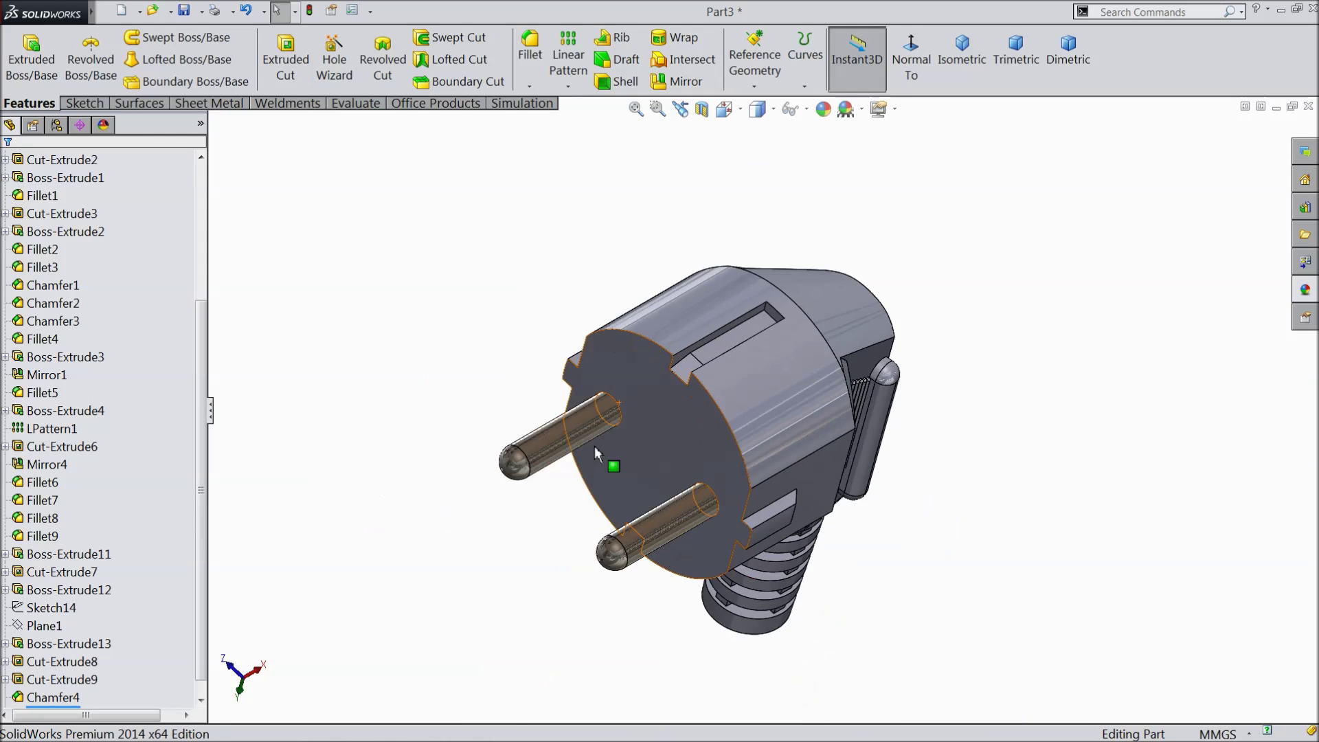
{"action": "mouse_move", "coordinate": [622, 371]}
{"action": "middle_mouse_down"}
{"action": "mouse_move", "coordinate": [659, 318]}
{"action": "mouse_move", "coordinate": [641, 365]}
{"action": "mouse_move", "coordinate": [632, 353]}
{"action": "mouse_move", "coordinate": [630, 394]}
{"action": "mouse_move", "coordinate": [653, 485]}
{"action": "mouse_move", "coordinate": [683, 364]}
{"action": "mouse_move", "coordinate": [751, 518]}
{"action": "mouse_move", "coordinate": [685, 570]}
{"action": "mouse_move", "coordinate": [790, 521]}
{"action": "mouse_move", "coordinate": [540, 384]}
{"action": "middle_mouse_up"}
{"action": "left_click", "coordinate": [540, 384]}
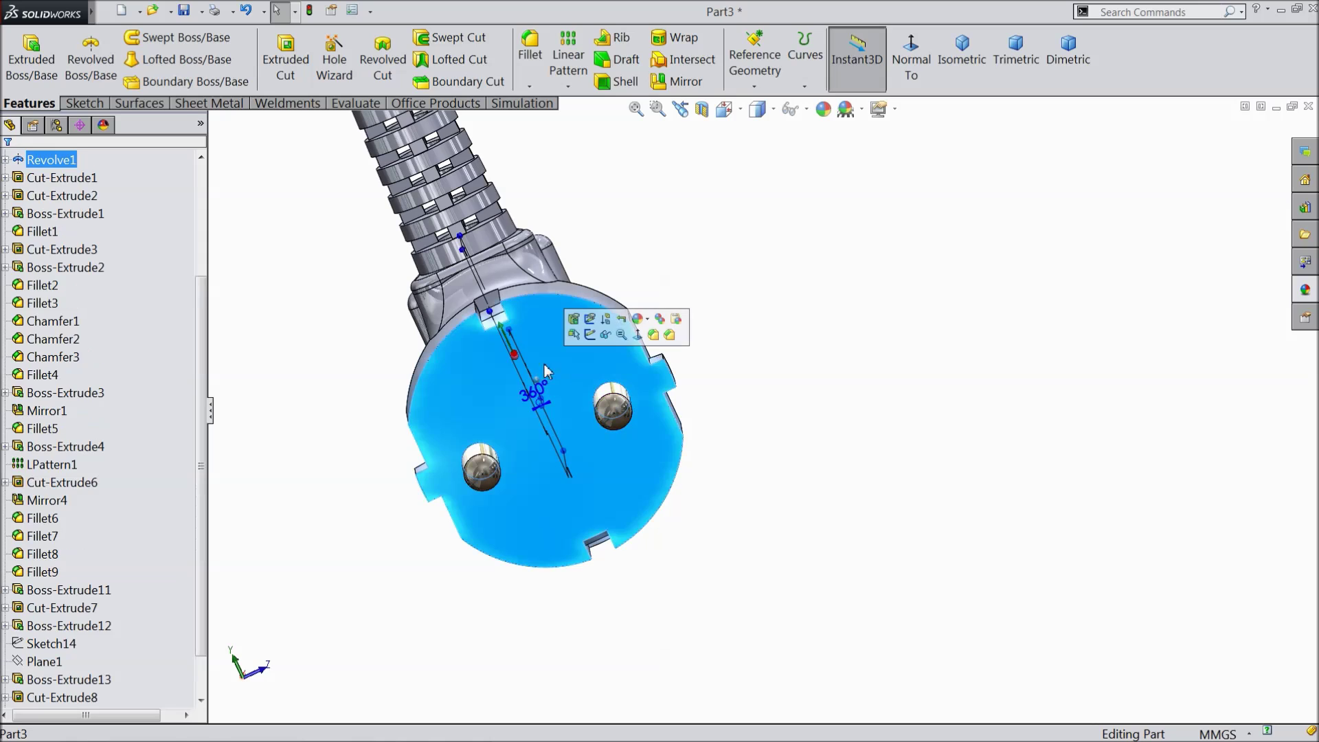
{"action": "left_click", "coordinate": [590, 335]}
{"action": "left_click", "coordinate": [913, 61]}
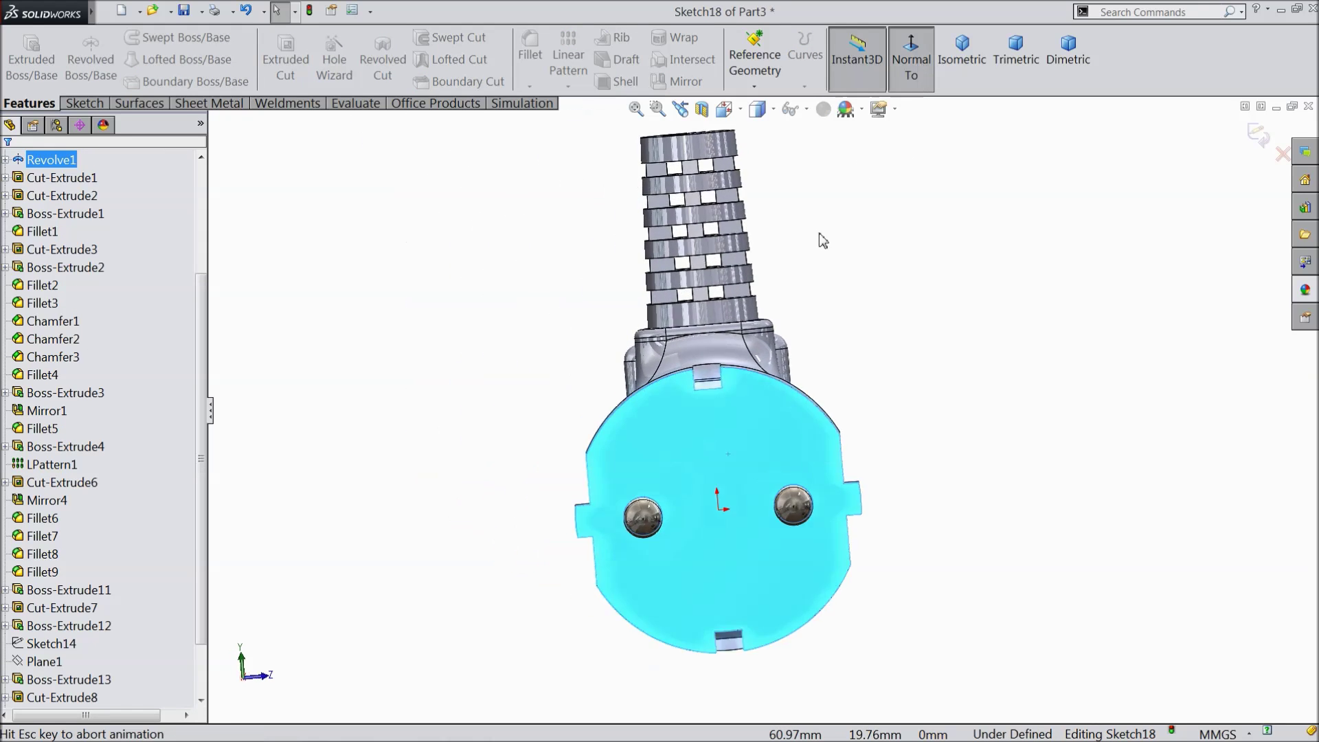
Draw a vertical construction centerline from the midpoint of the upper slot's inner edge to the origin
{"action": "scroll", "coordinate": [845, 428], "scroll_direction": "down", "scroll_amount": 3}
{"action": "left_click", "coordinate": [84, 103]}
{"action": "left_click", "coordinate": [133, 38]}
{"action": "left_click", "coordinate": [159, 81]}
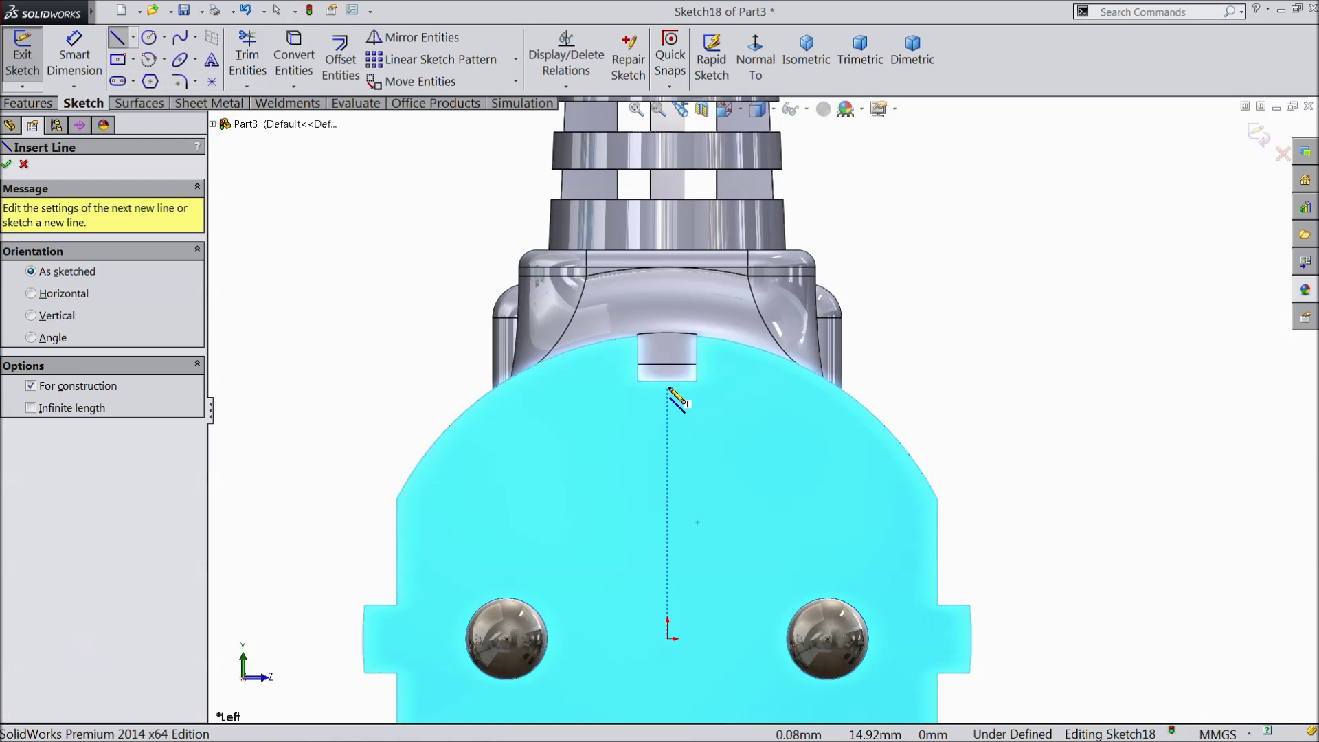
{"action": "left_click", "coordinate": [667, 380]}
{"action": "left_click", "coordinate": [667, 639]}
{"action": "right_click", "coordinate": [635, 511]}
{"action": "left_click", "coordinate": [671, 135]}
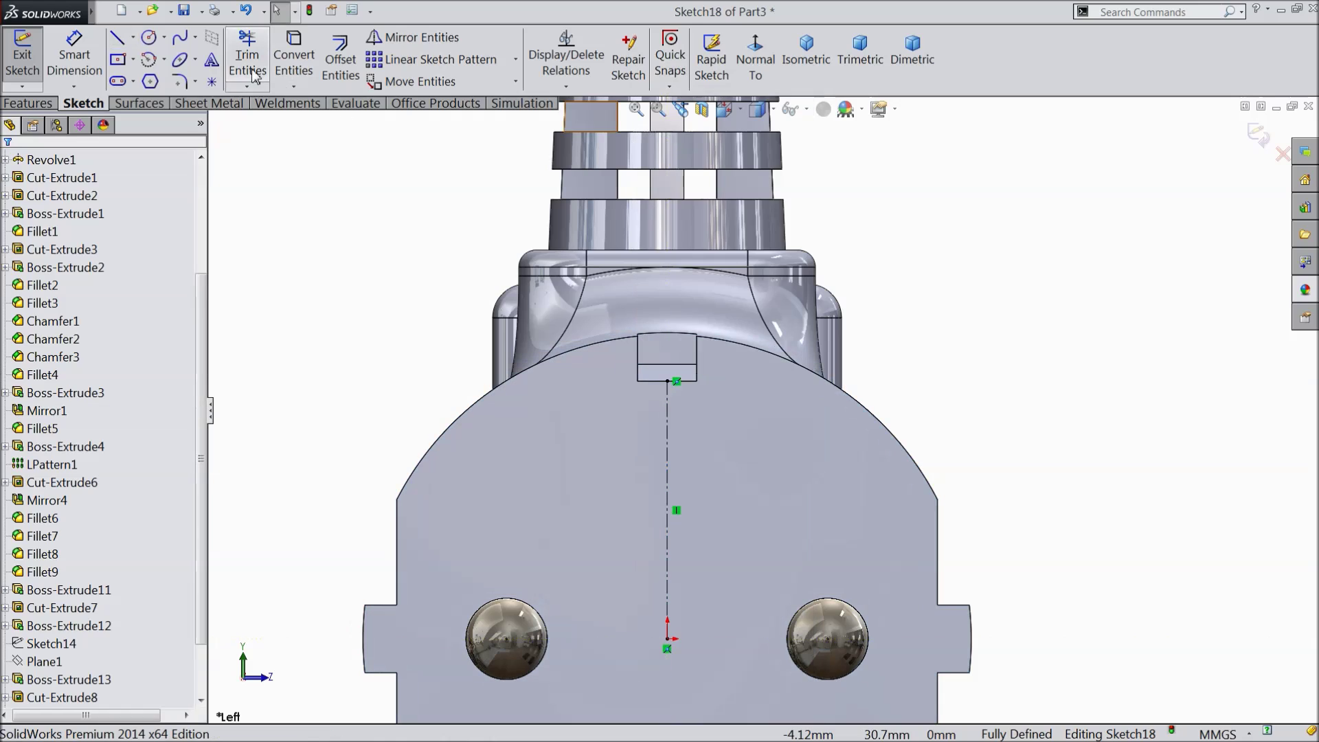
Sketch a center rectangle about 8.6 by 5 mm, centred on the centerline, with its upper edge level with the upper slot's floor edge
{"action": "left_click", "coordinate": [118, 59]}
{"action": "scroll", "coordinate": [677, 440], "scroll_direction": "down", "scroll_amount": 4}
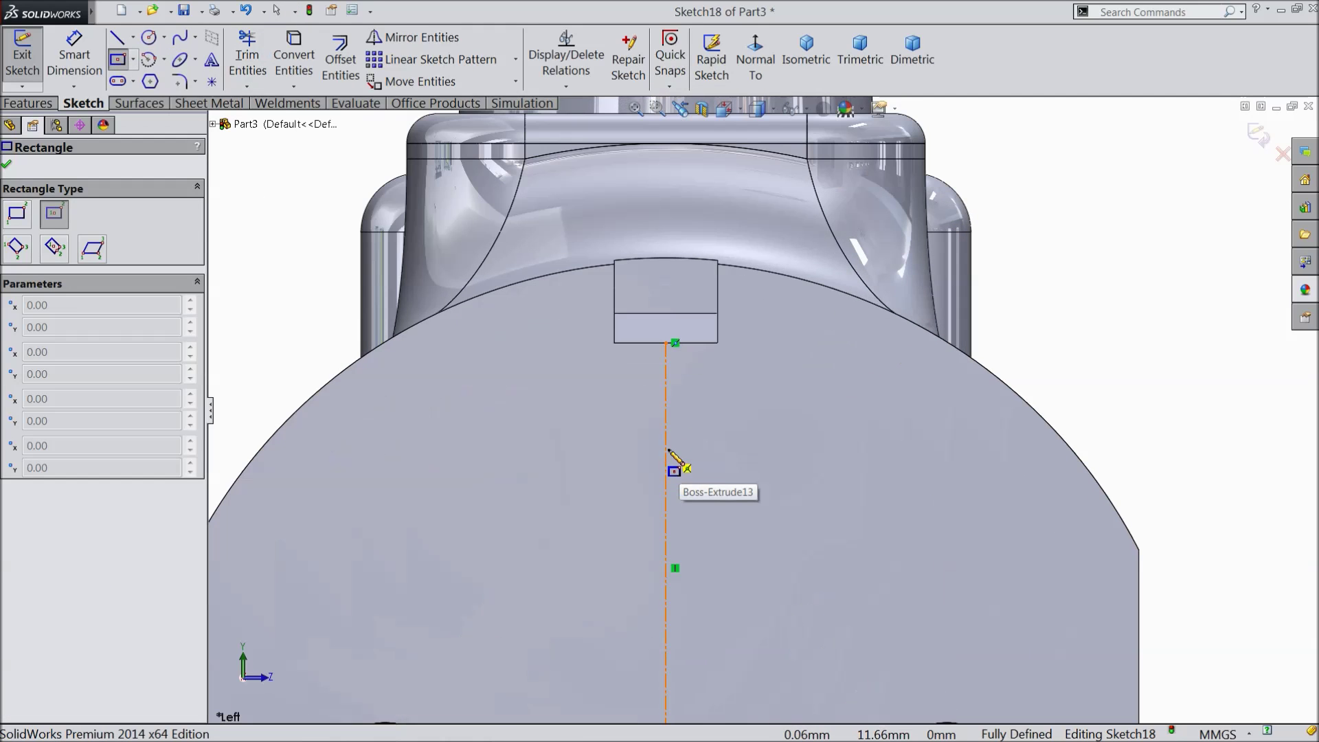
{"action": "left_click", "coordinate": [666, 416]}
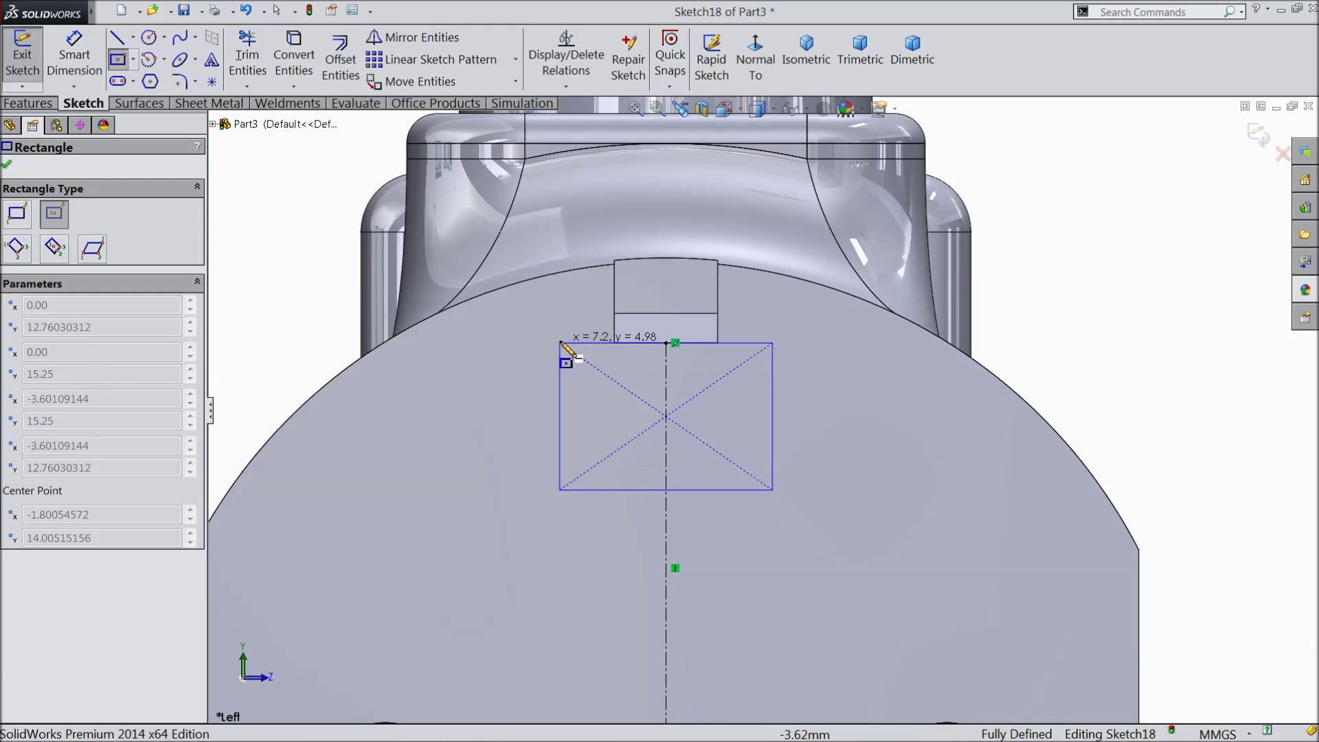
{"action": "left_click", "coordinate": [539, 343]}
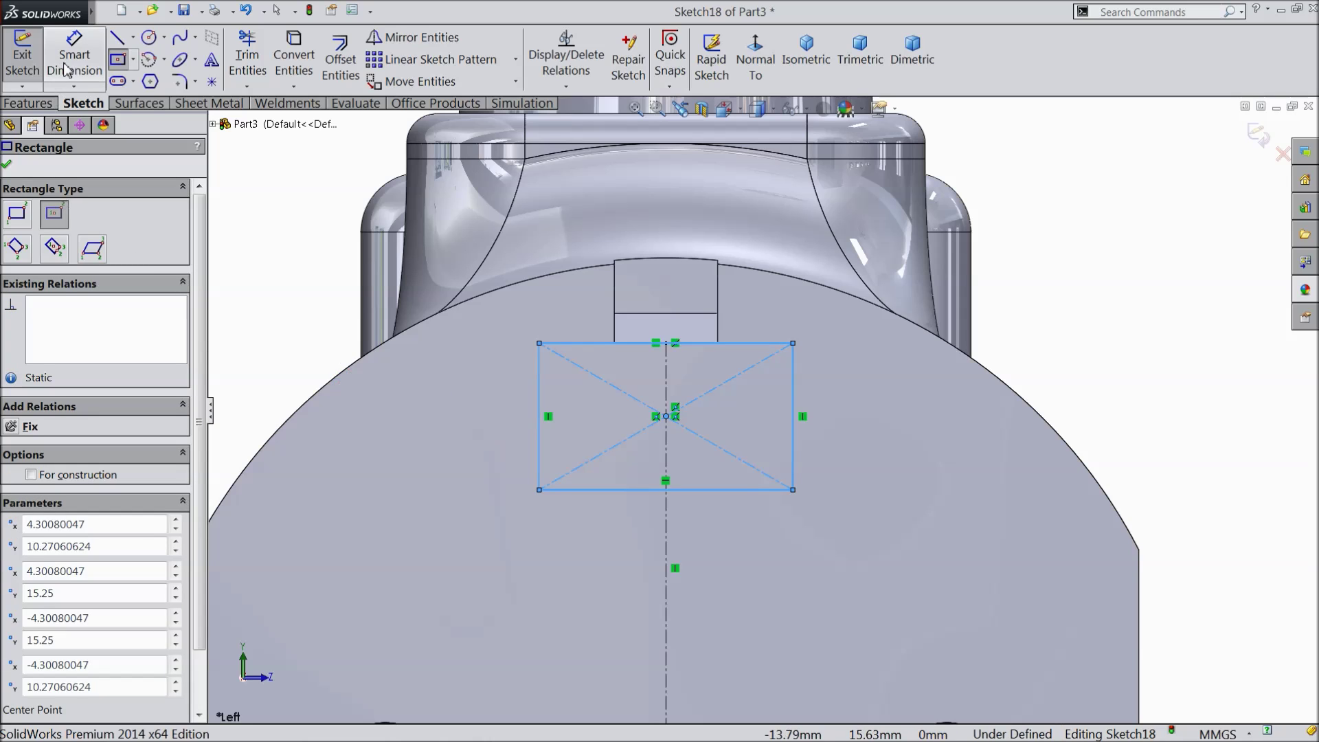
{"action": "left_click", "coordinate": [7, 166]}
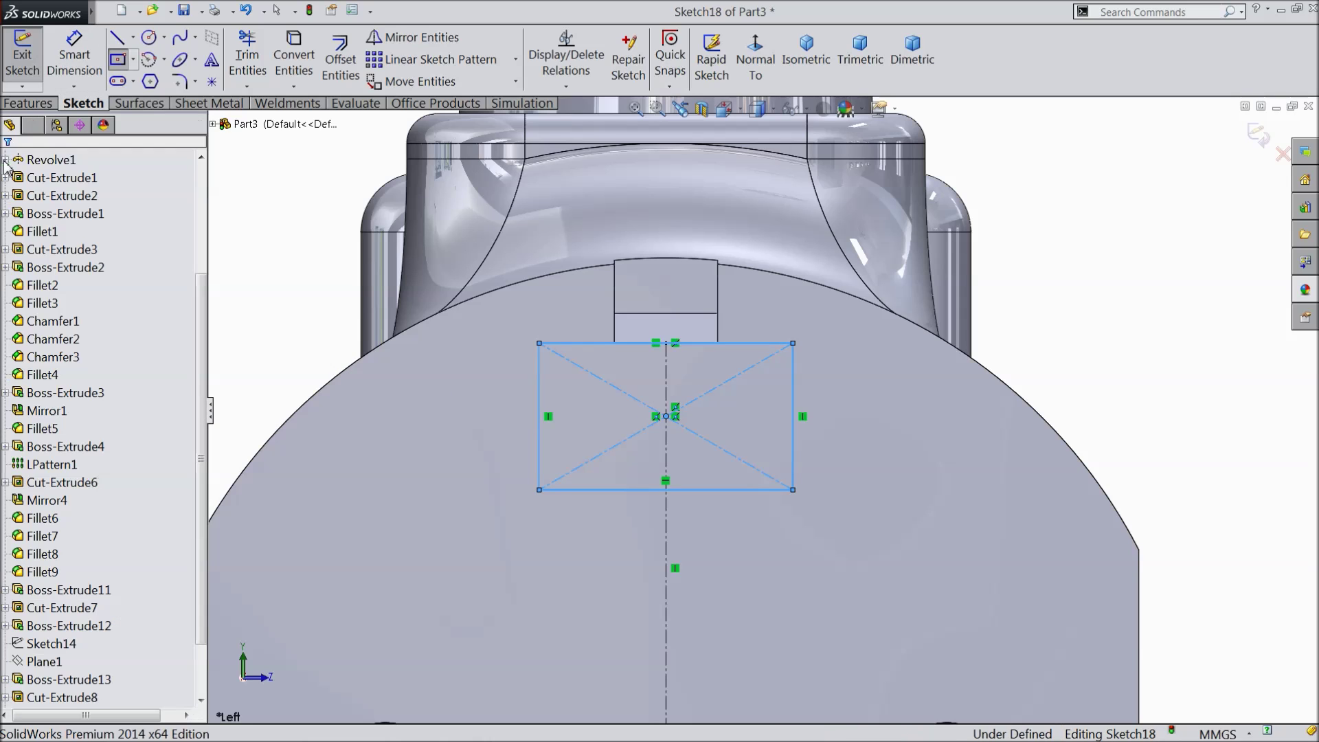
{"action": "left_click", "coordinate": [121, 64]}
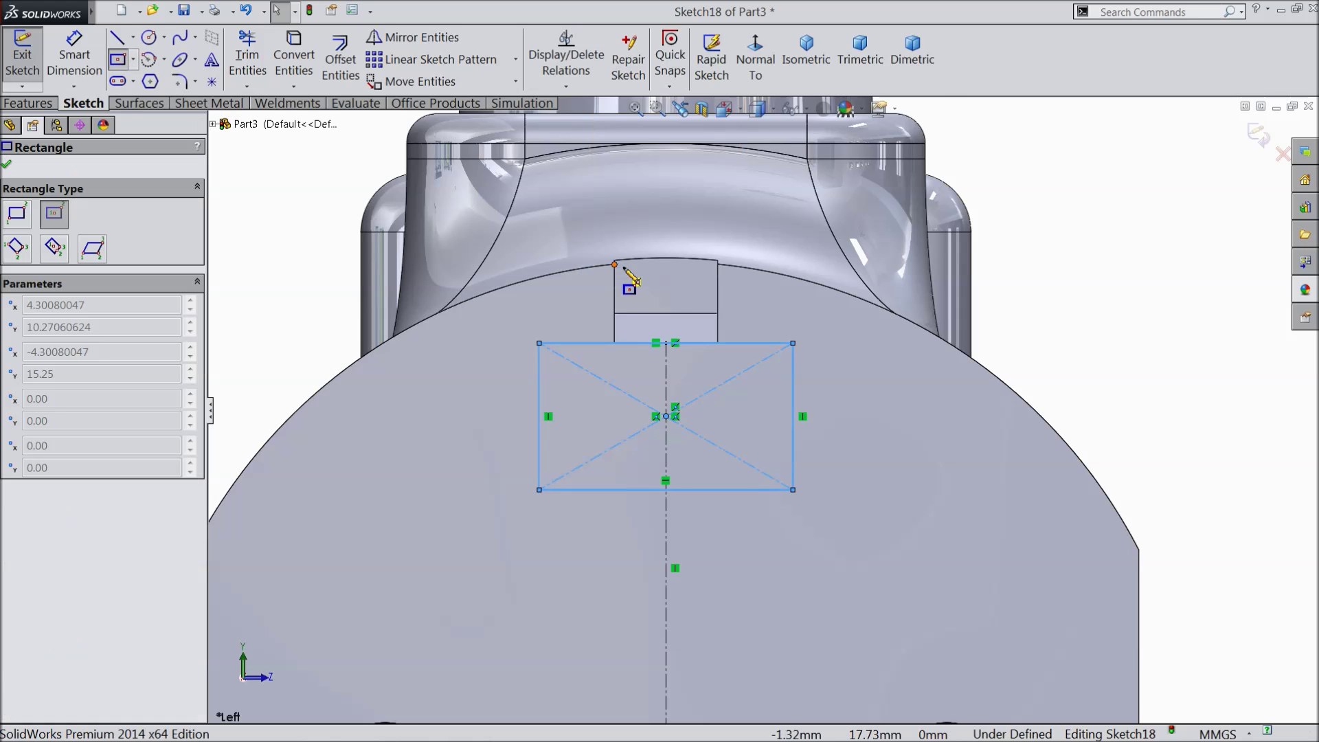
{"action": "scroll", "coordinate": [667, 300], "scroll_direction": "up", "scroll_amount": 5}
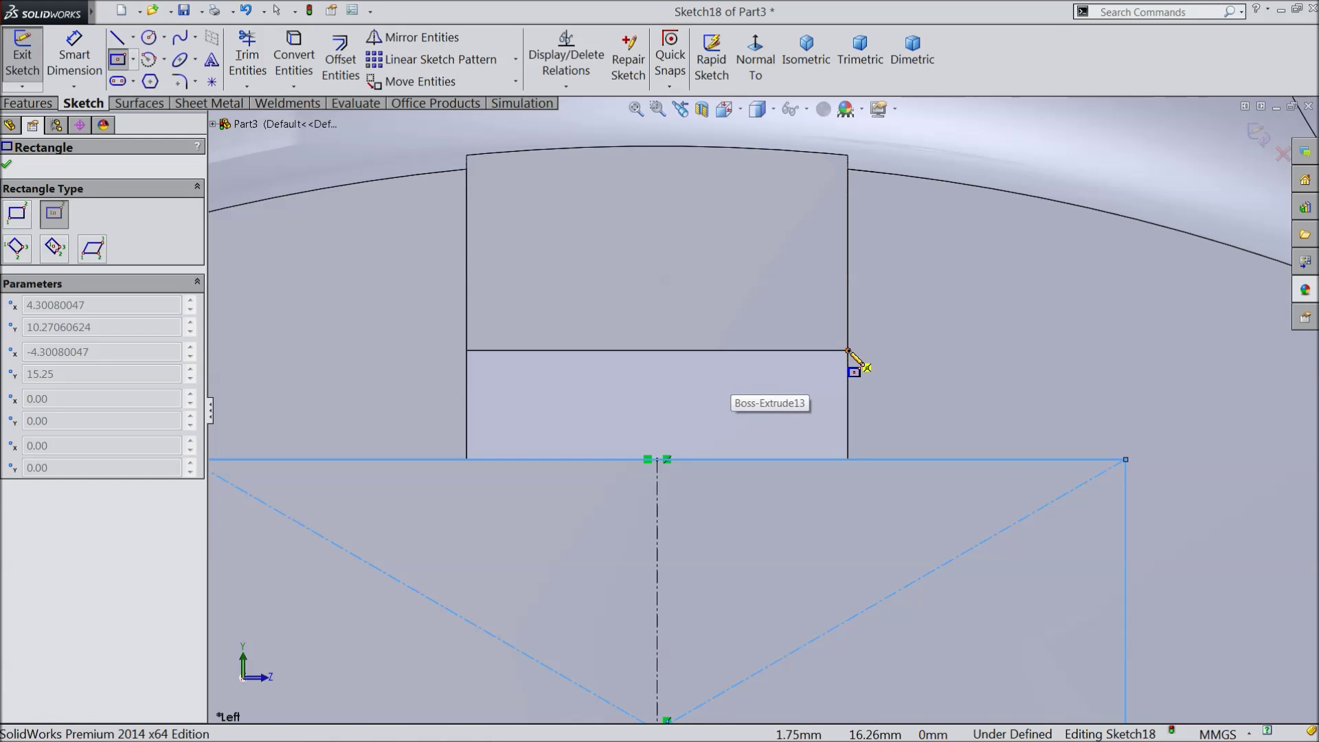
{"action": "left_click", "coordinate": [847, 350]}
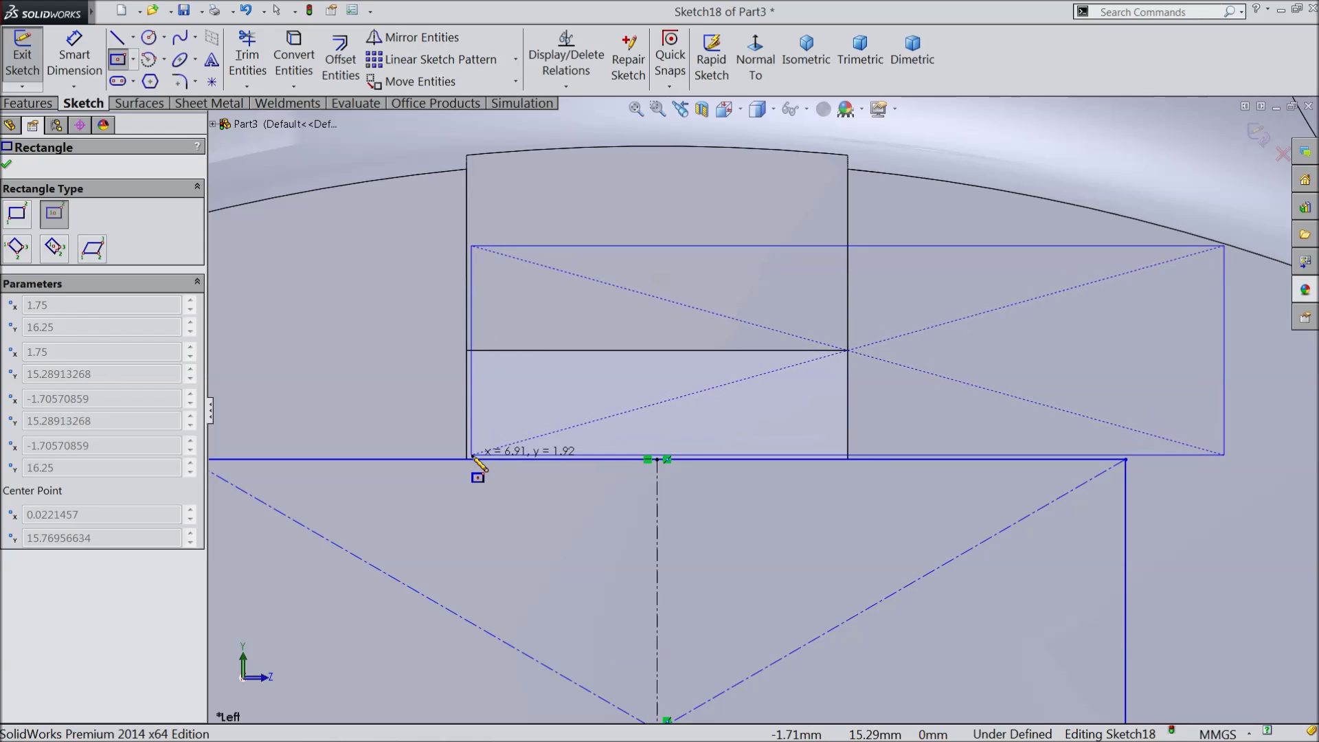
{"action": "key", "text": "Escape"}
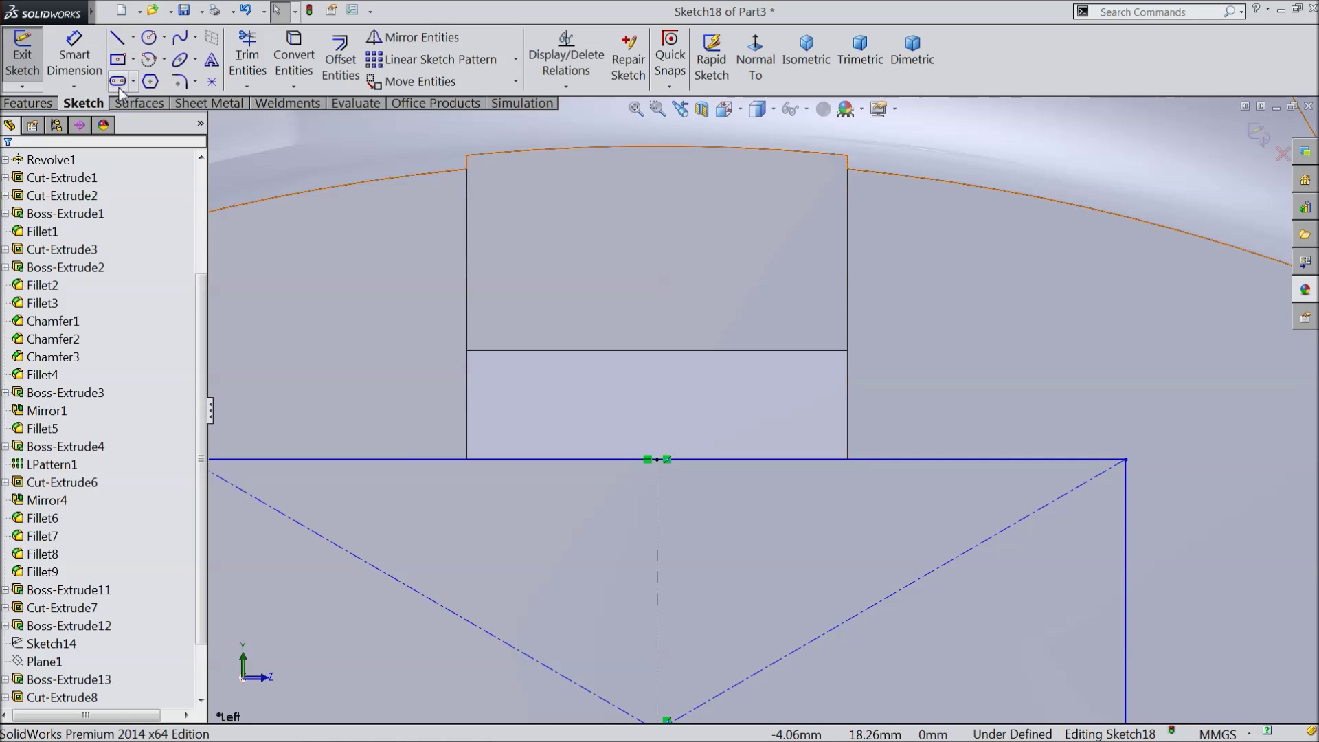
Sketch a corner rectangle of 3.5 by 1 mm over the chamfered floor of the upper slot, down to the larger rectangle's upper edge
{"action": "left_click", "coordinate": [133, 60]}
{"action": "left_click", "coordinate": [162, 84]}
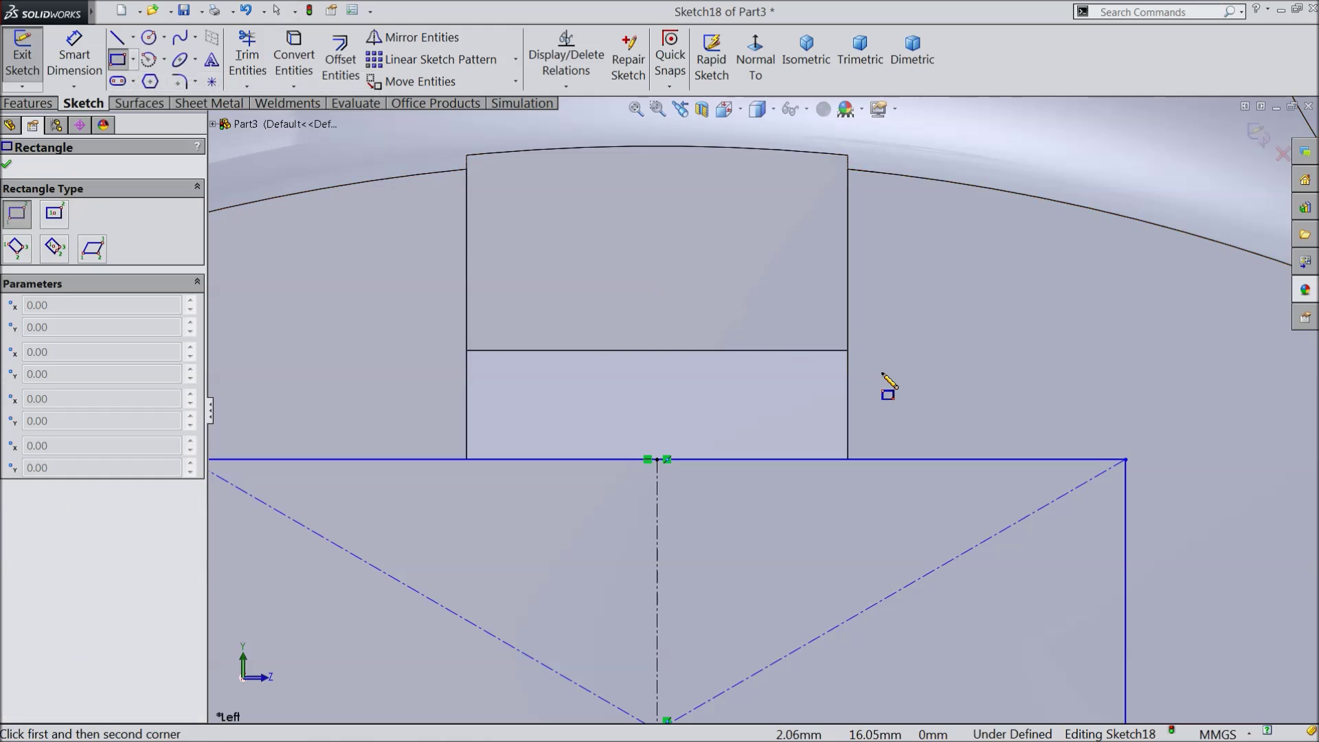
{"action": "left_click", "coordinate": [848, 350]}
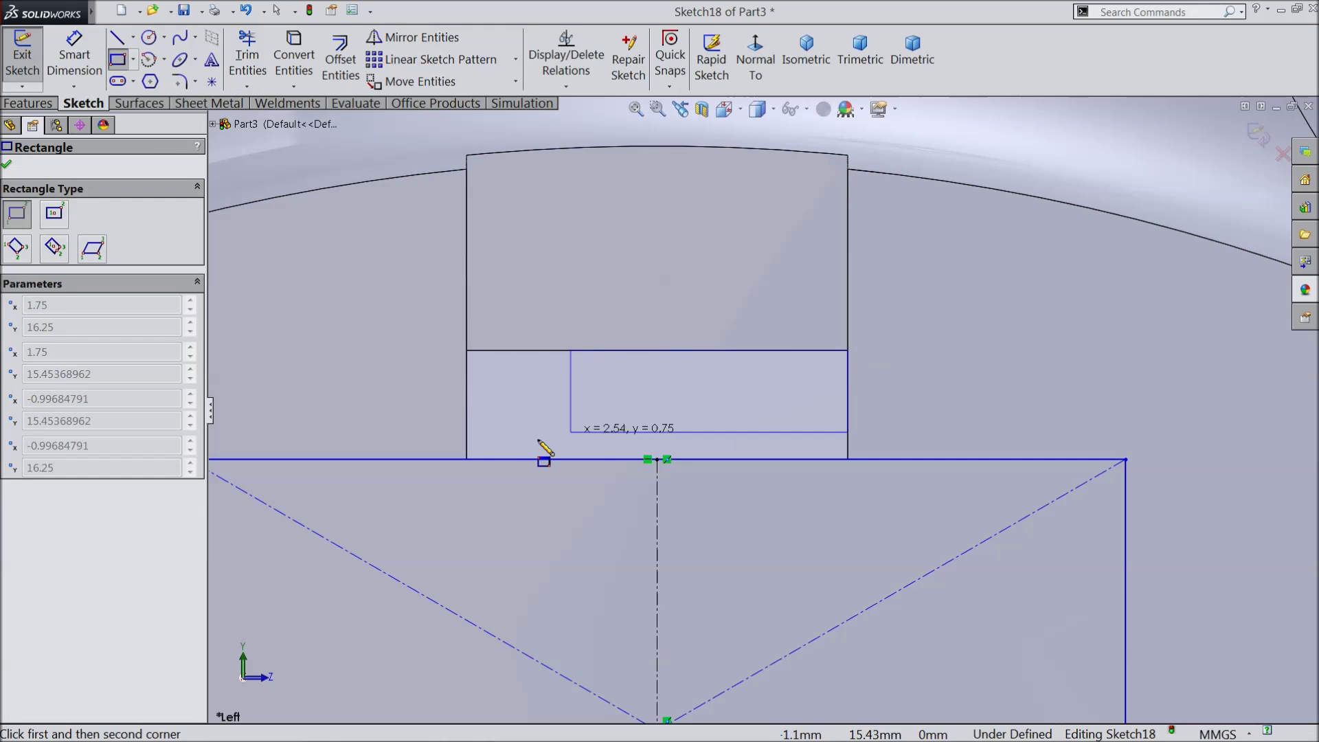
{"action": "left_click", "coordinate": [467, 459]}
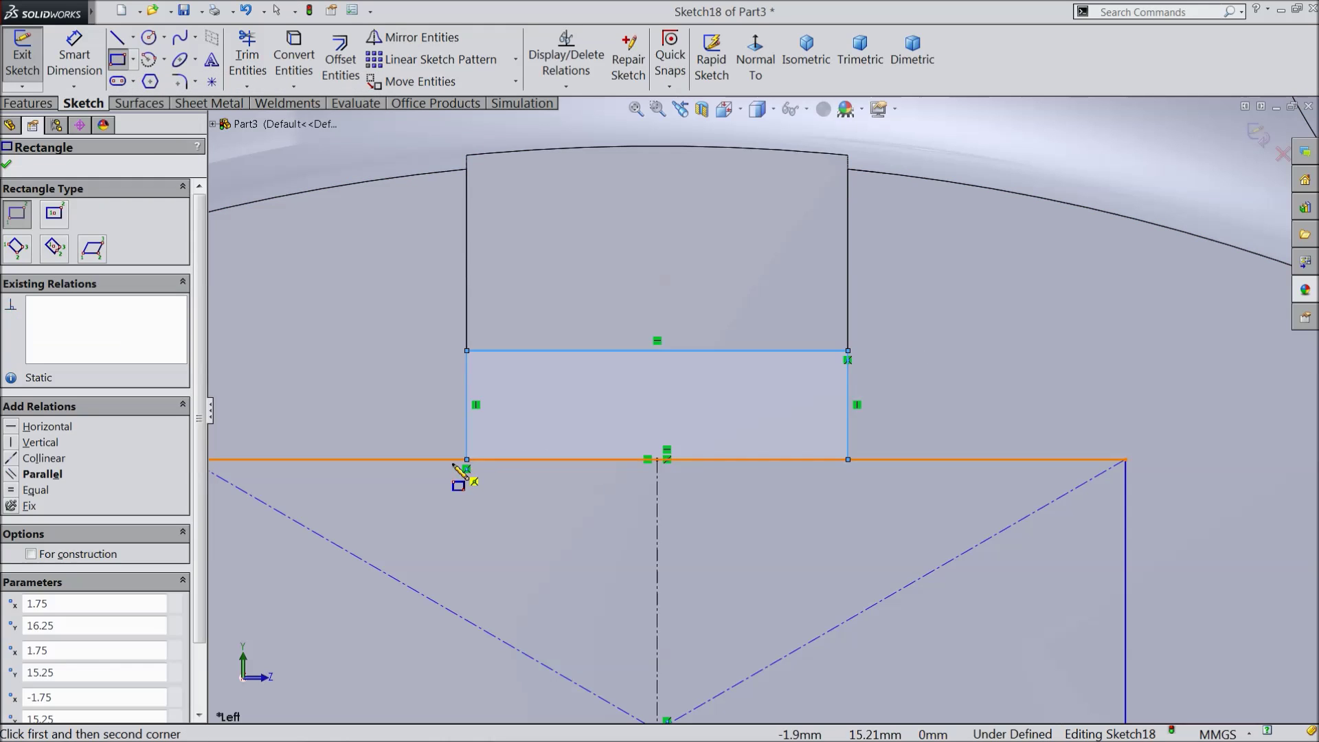
{"action": "right_click", "coordinate": [343, 461]}
{"action": "left_click", "coordinate": [375, 153]}
Trim the overlapping line segments to closest where the two rectangles meet, on both sides of the centerline
{"action": "left_click", "coordinate": [247, 57]}
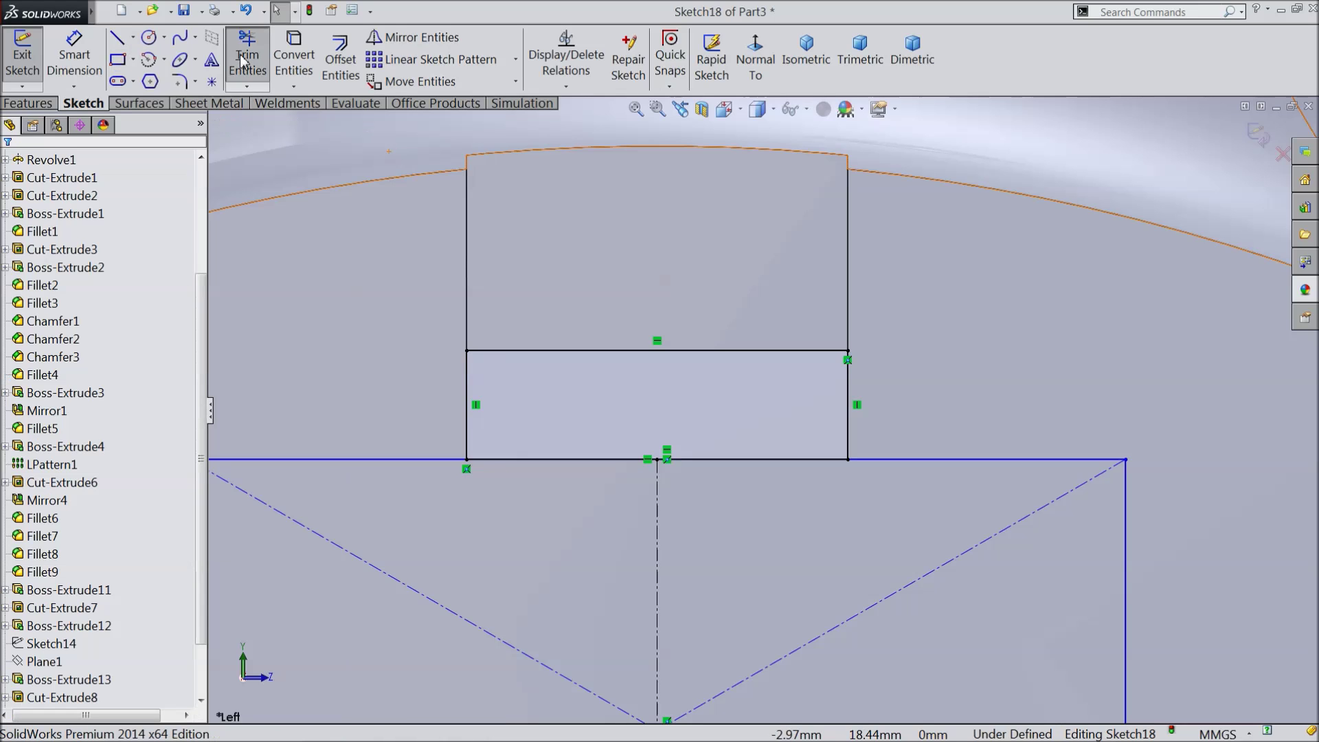
{"action": "left_click", "coordinate": [607, 466]}
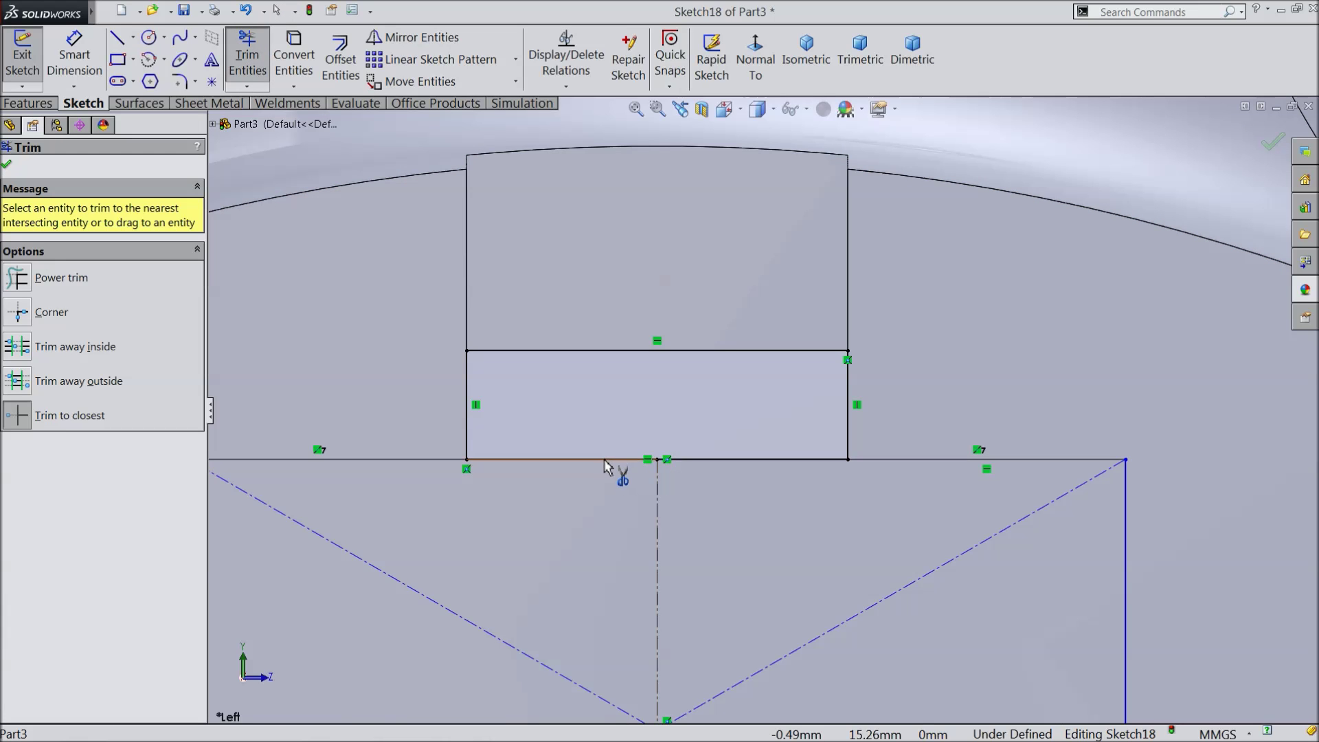
{"action": "left_click", "coordinate": [717, 465]}
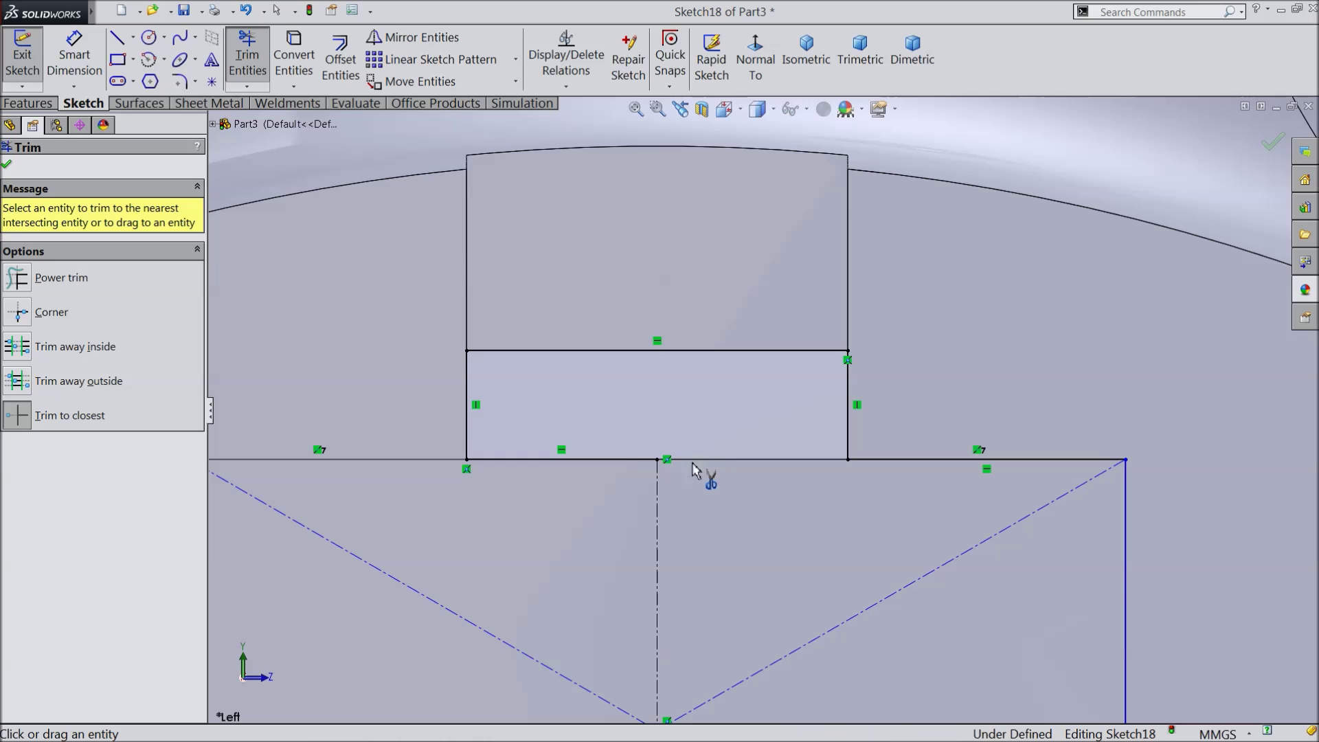
{"action": "scroll", "coordinate": [575, 456], "scroll_direction": "up", "scroll_amount": 4}
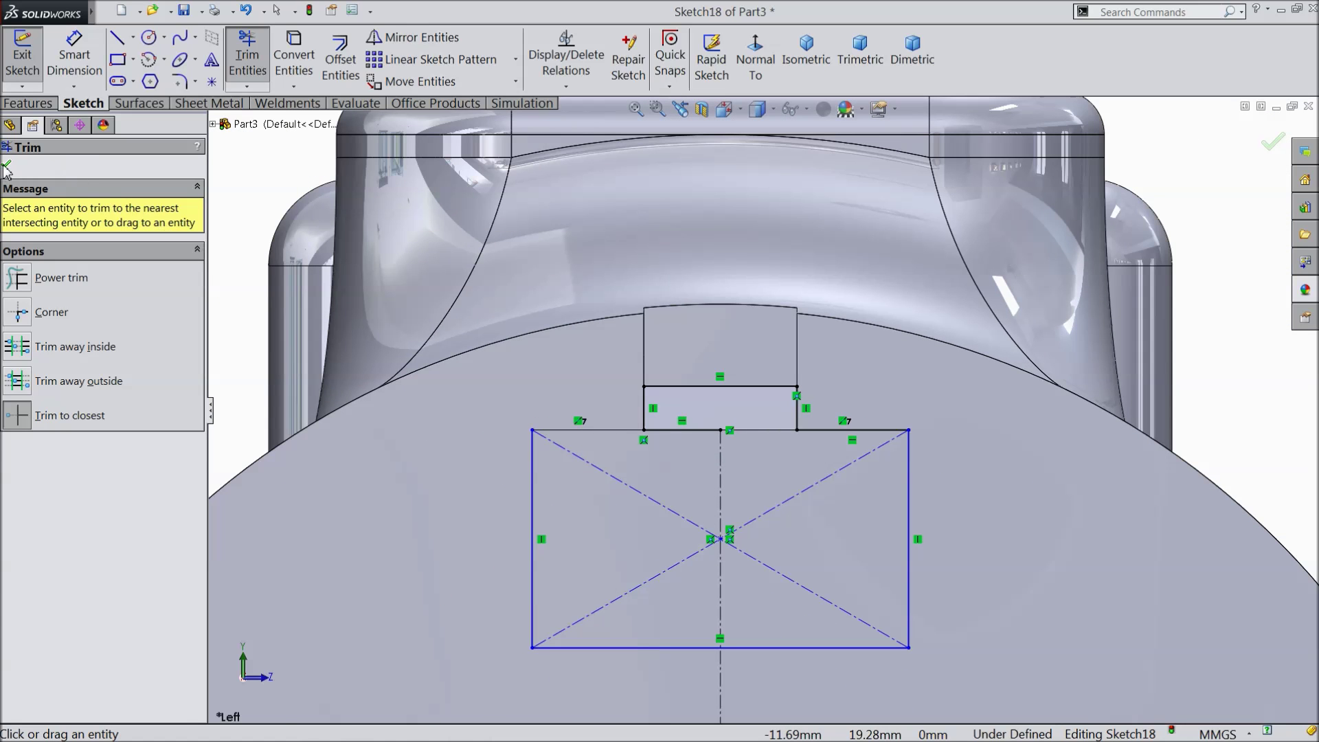
{"action": "left_click", "coordinate": [6, 165]}
Dimension the larger rectangle's height and set it to 2.5 mm
{"action": "left_click", "coordinate": [74, 55]}
{"action": "scroll", "coordinate": [929, 479], "scroll_direction": "up", "scroll_amount": 3}
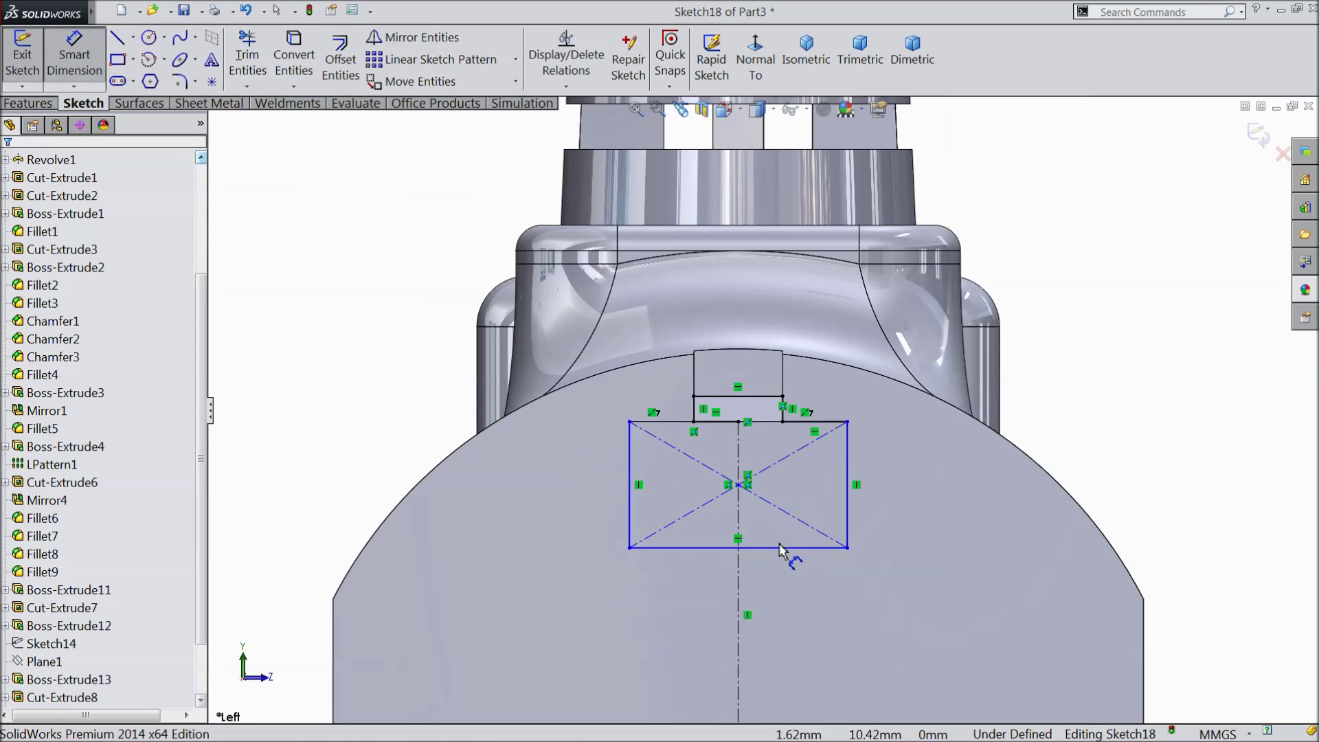
{"action": "scroll", "coordinate": [781, 549], "scroll_direction": "down", "scroll_amount": 2}
{"action": "left_click", "coordinate": [876, 452]}
{"action": "left_click", "coordinate": [922, 447]}
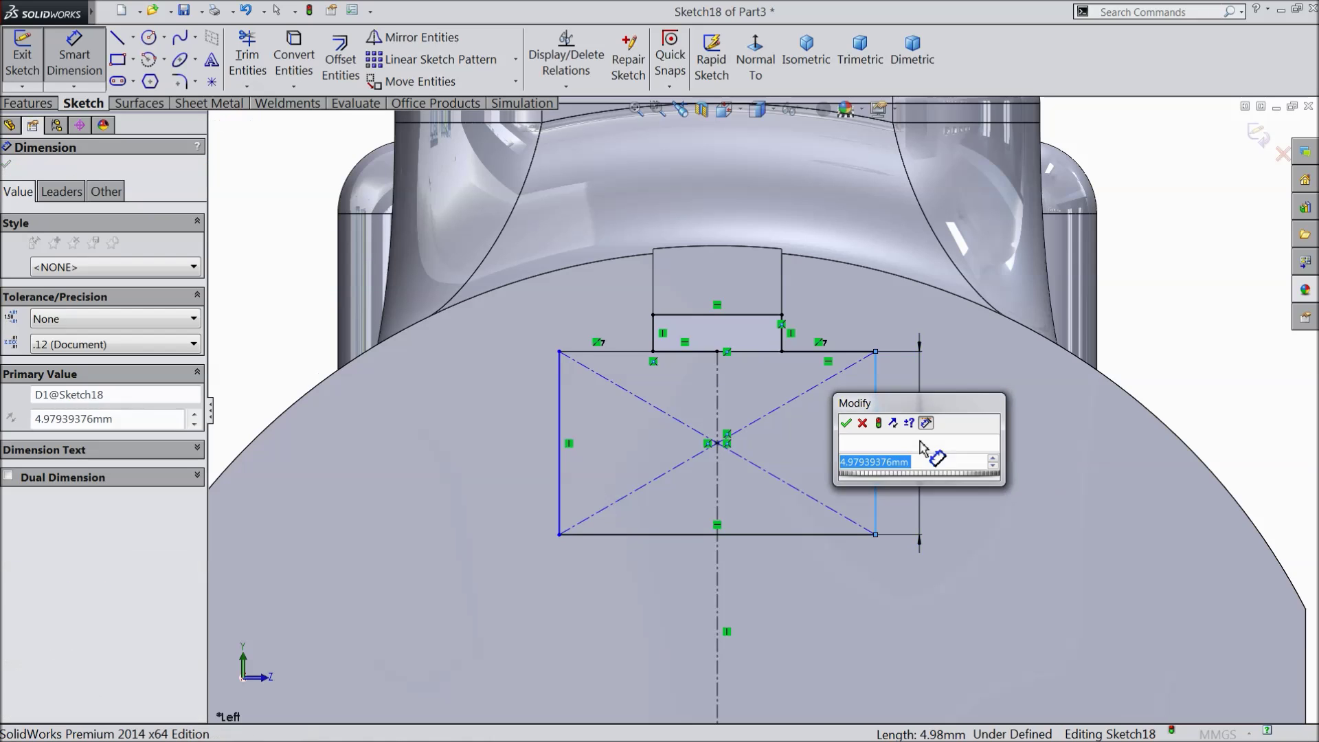
{"action": "type", "text": "2.5"}
{"action": "left_click", "coordinate": [846, 423]}
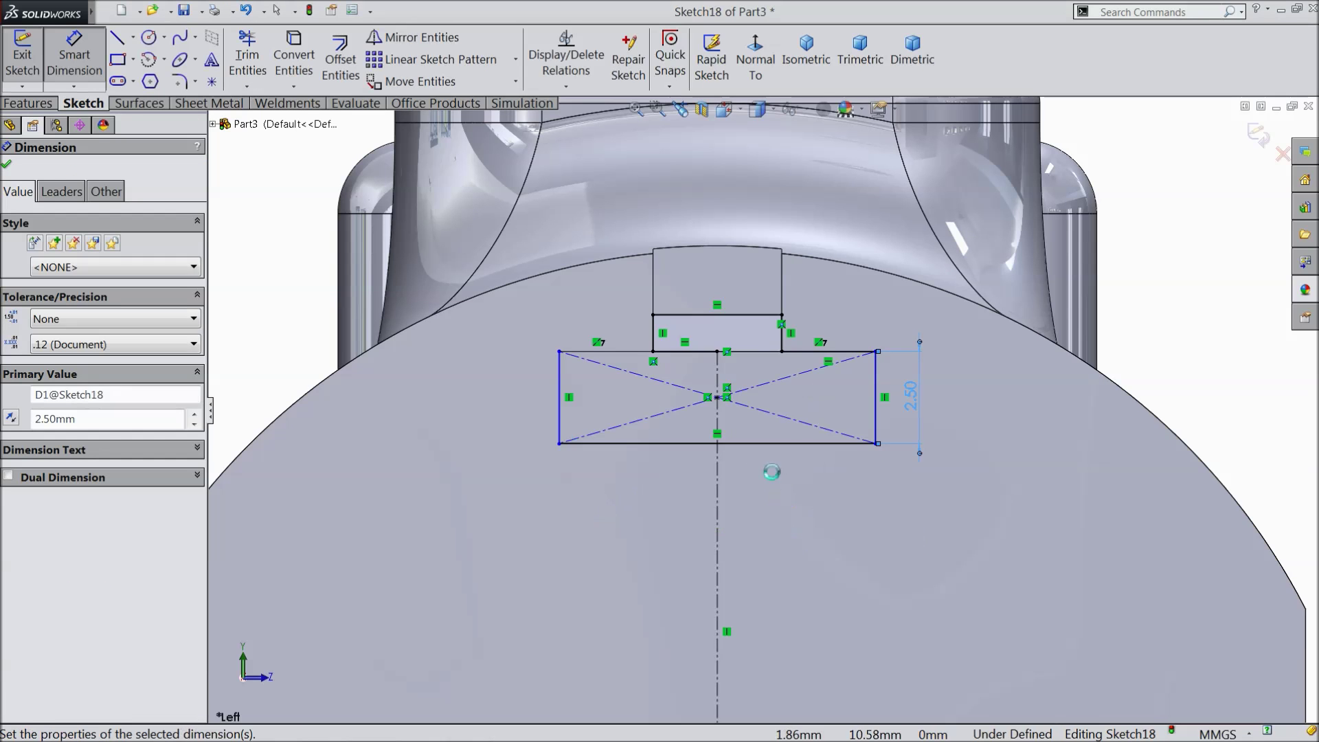
Dimension the larger rectangle's width and set it to 6 mm
{"action": "left_click", "coordinate": [780, 443]}
{"action": "left_click", "coordinate": [758, 500]}
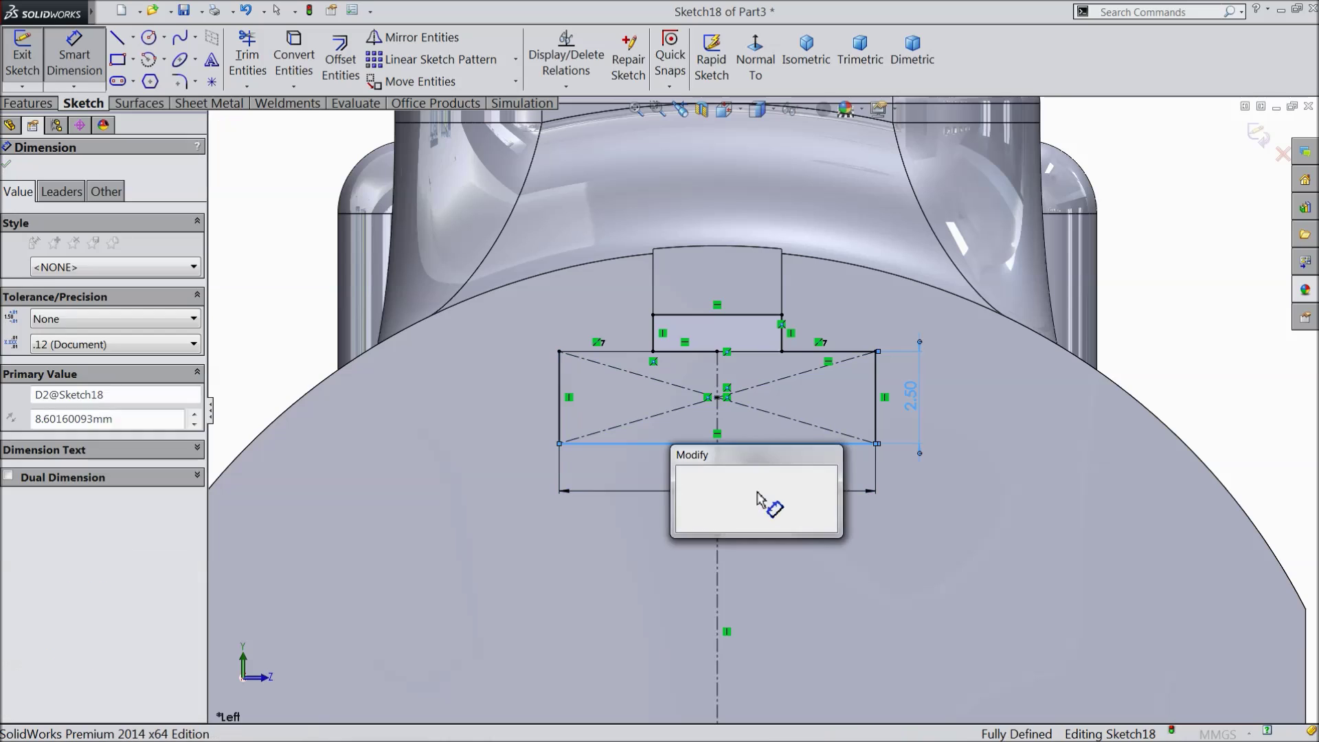
{"action": "type", "text": "6"}
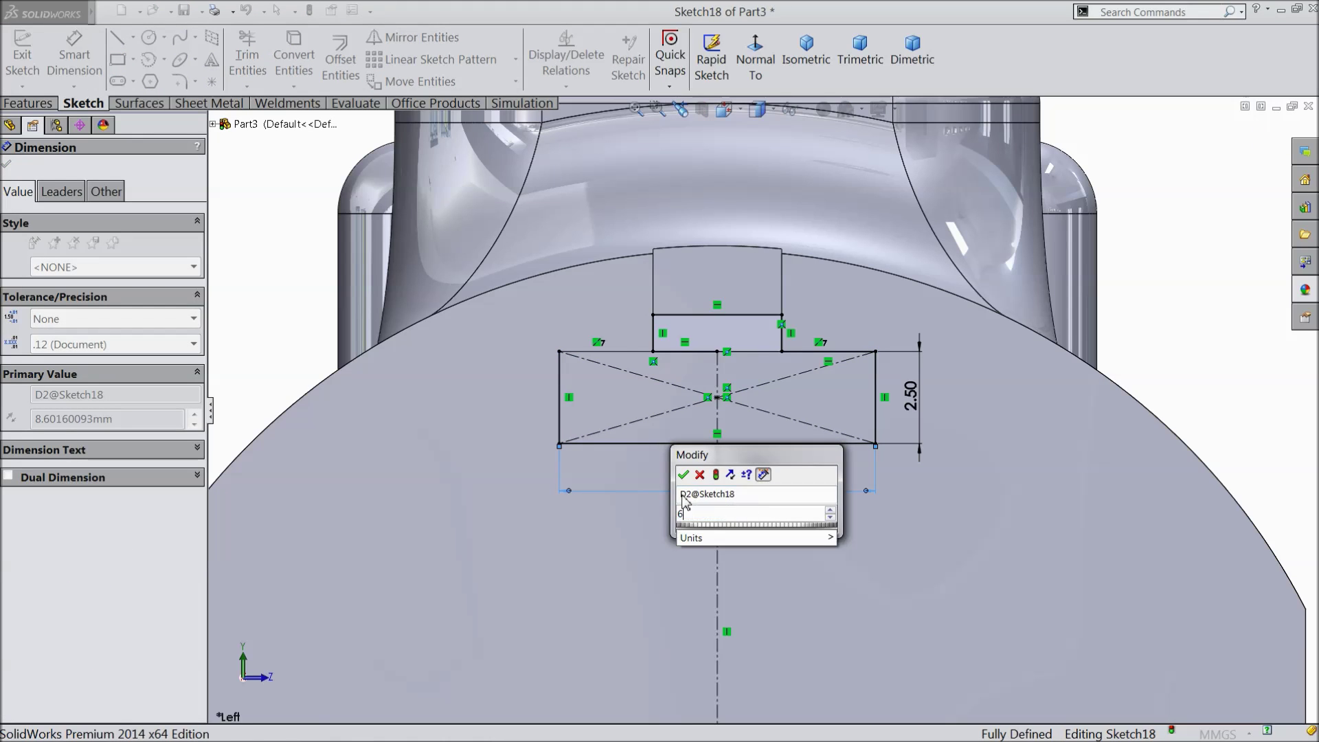
{"action": "left_click", "coordinate": [683, 474]}
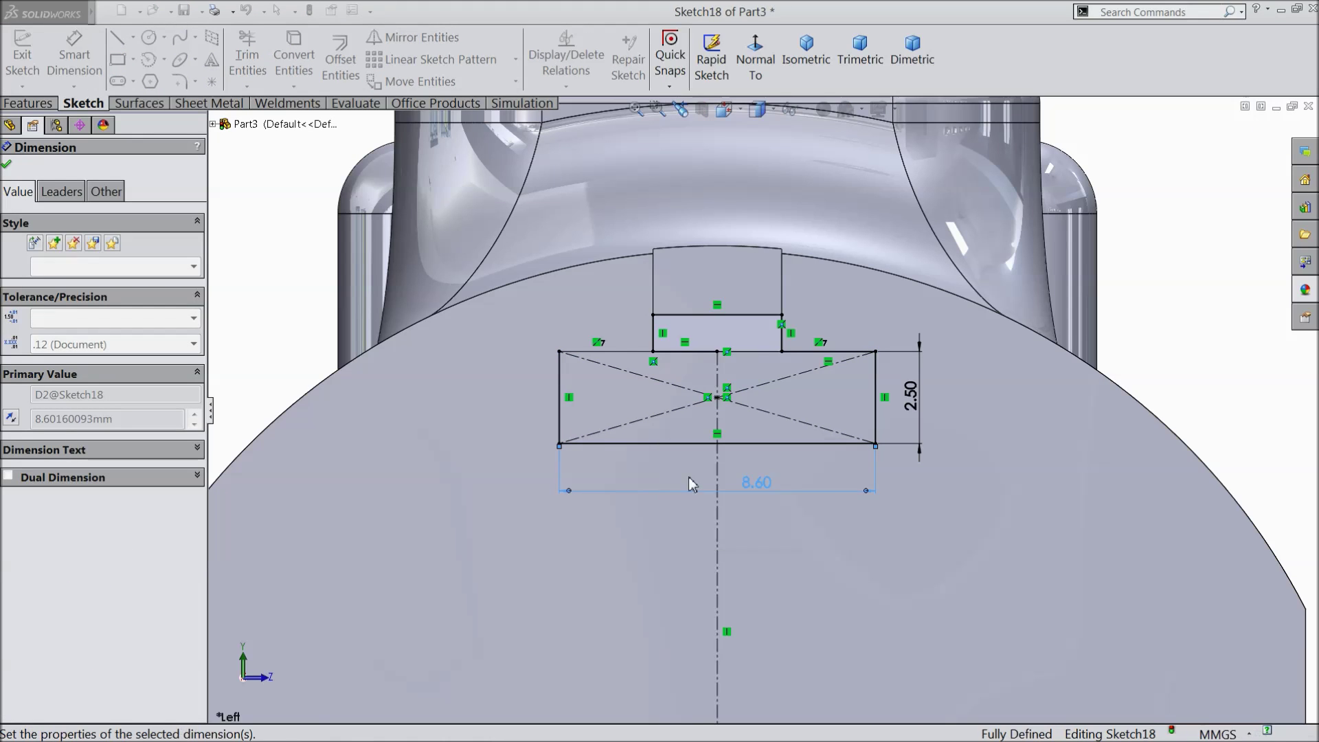
{"action": "left_click", "coordinate": [6, 163]}
Cut both rectangular regions into the front face with a blind Extruded Cut 0.1 mm deep
{"action": "left_click", "coordinate": [27, 103]}
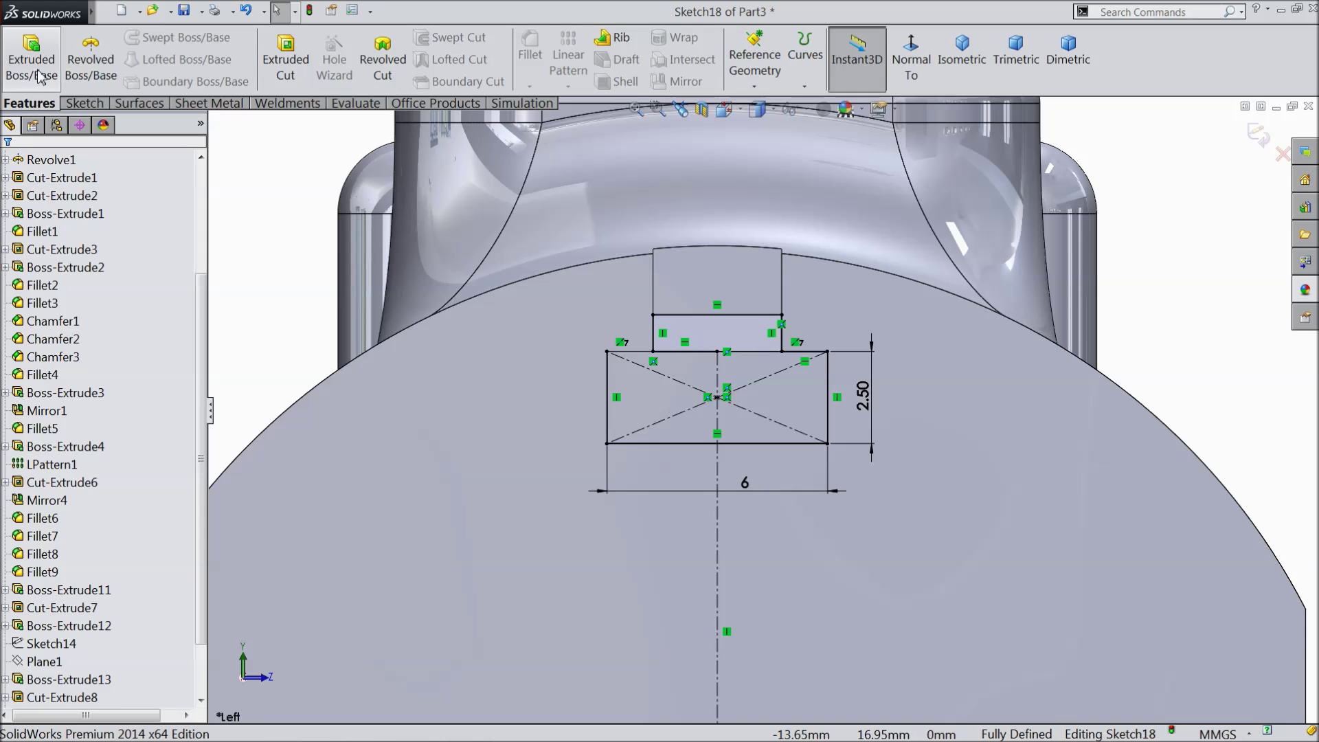
{"action": "left_click", "coordinate": [285, 68]}
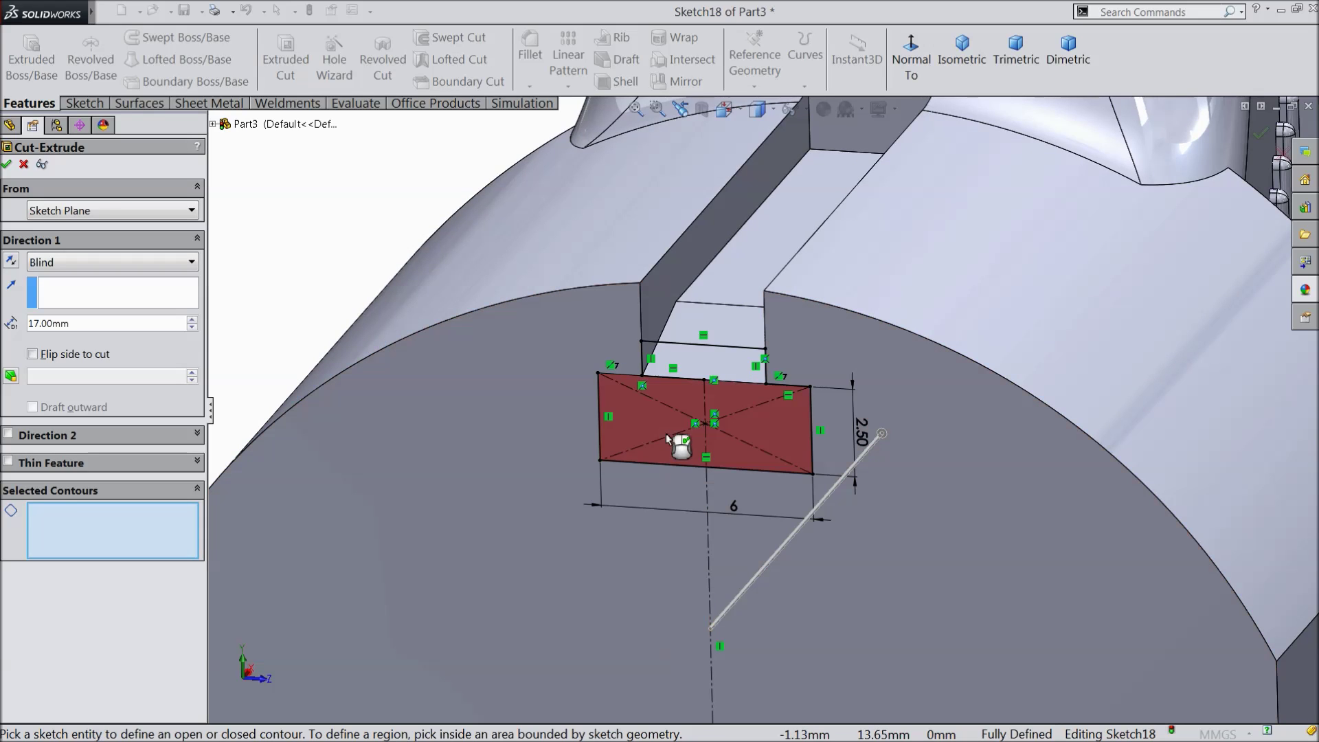
{"action": "left_click", "coordinate": [665, 434]}
{"action": "left_click", "coordinate": [665, 434]}
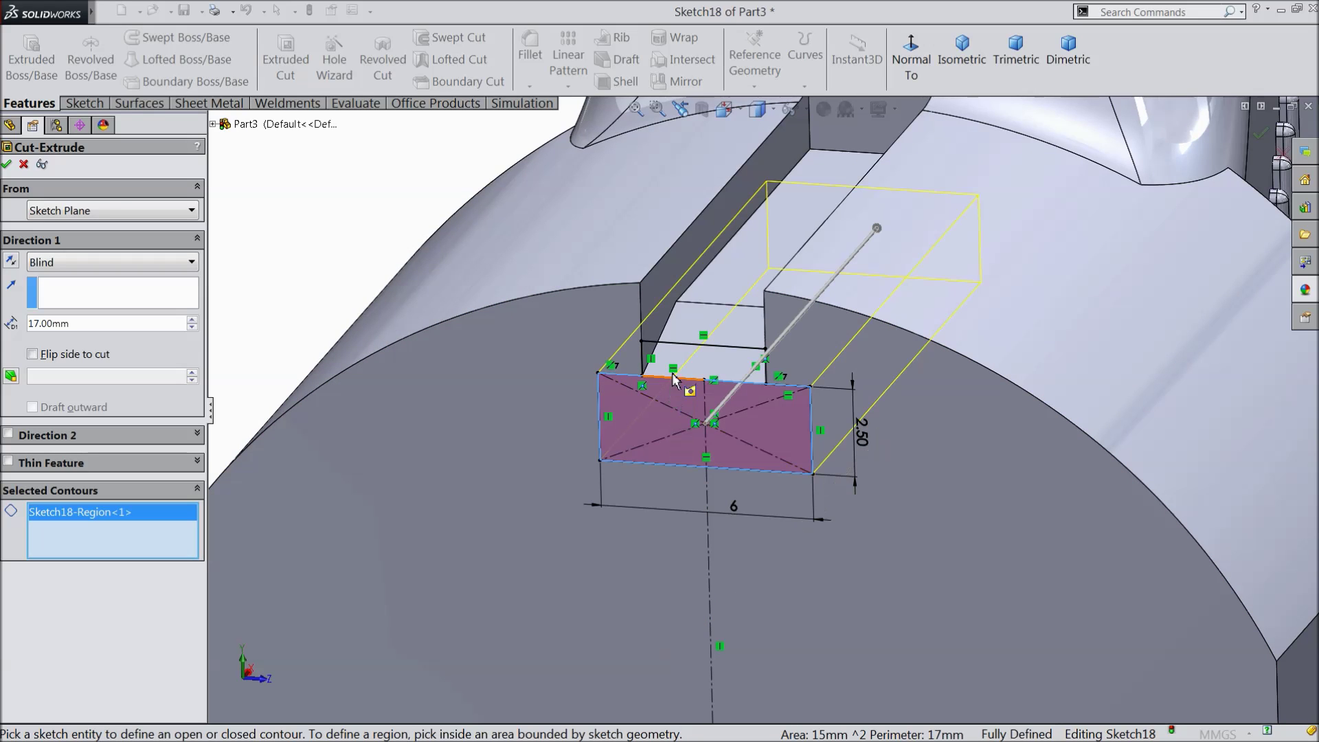
{"action": "left_click", "coordinate": [672, 353]}
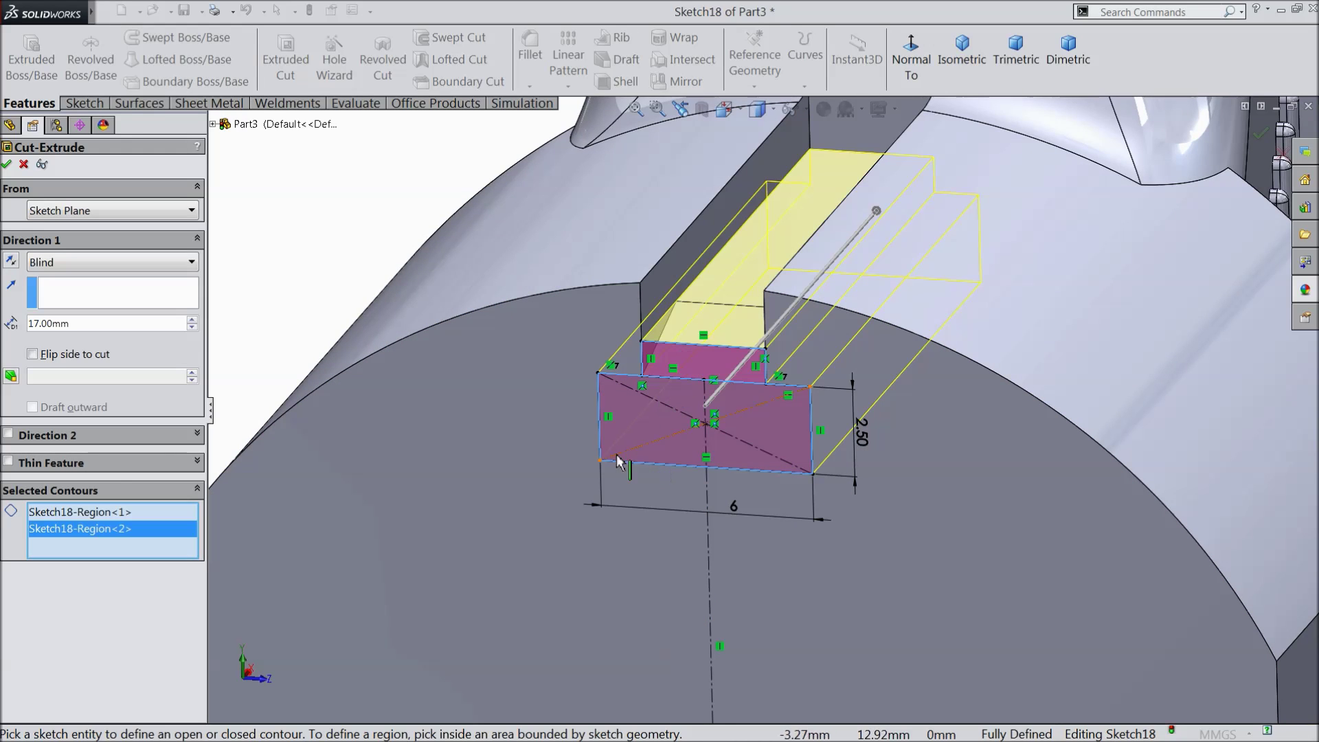
{"action": "type", "text": "0.1"}
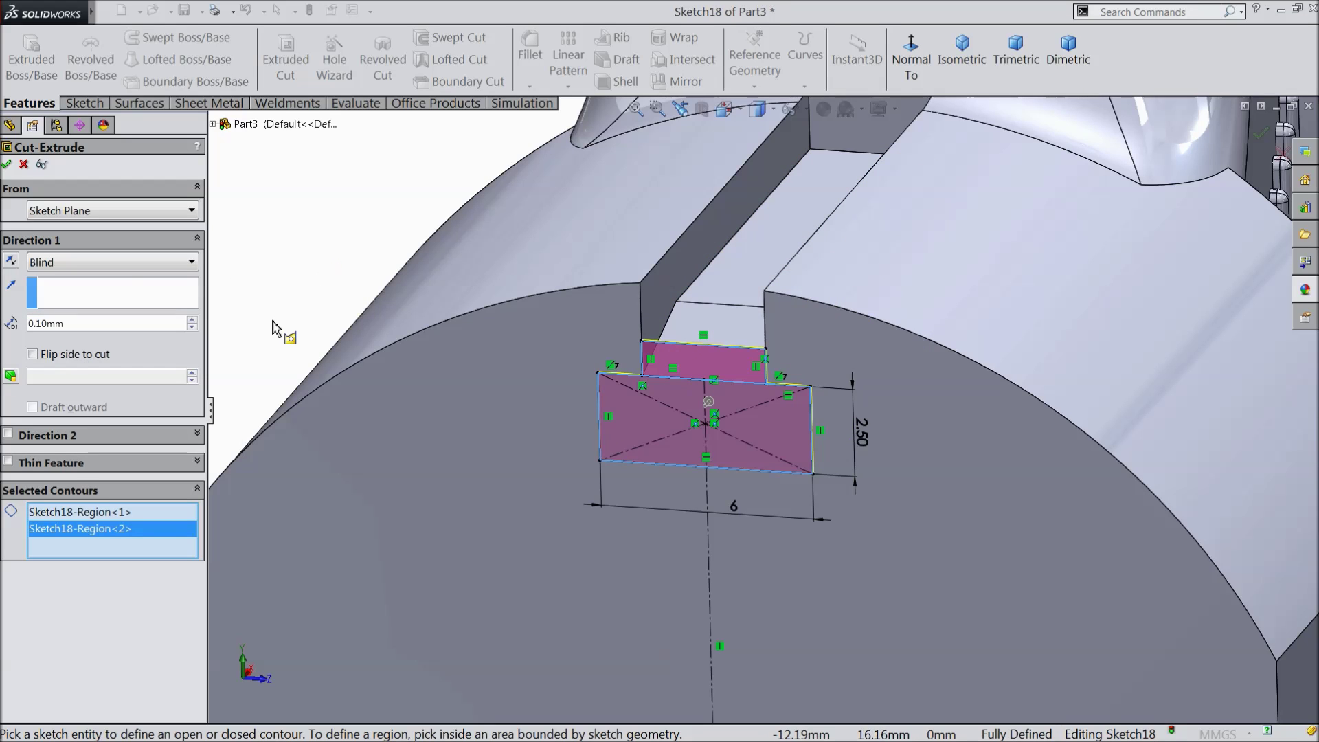
{"action": "left_click", "coordinate": [7, 165]}
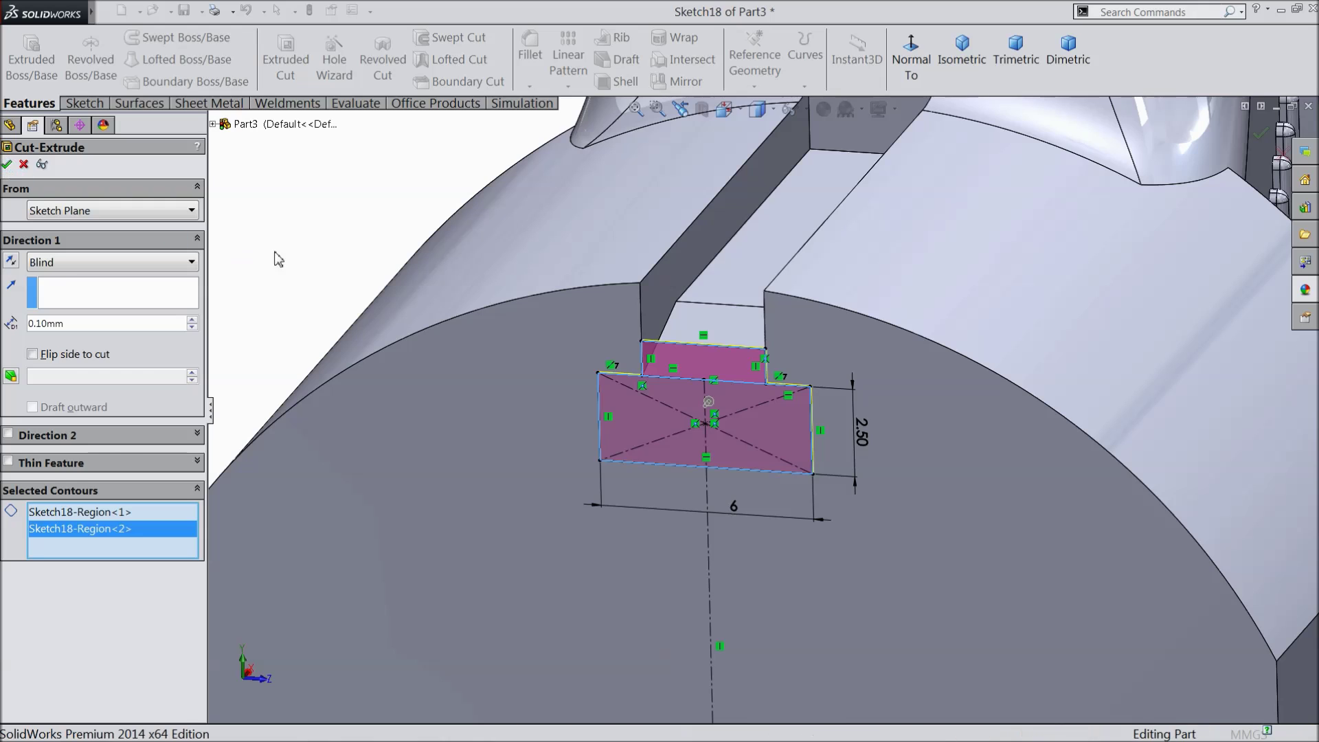
Start another sketch on the plug's front face and view it face-on
{"action": "mouse_move", "coordinate": [330, 275]}
{"action": "middle_mouse_down"}
{"action": "mouse_move", "coordinate": [338, 236]}
{"action": "mouse_move", "coordinate": [347, 288]}
{"action": "middle_mouse_up"}
{"action": "scroll", "coordinate": [422, 372], "scroll_direction": "up", "scroll_amount": 4}
{"action": "scroll", "coordinate": [587, 488], "scroll_direction": "up", "scroll_amount": 4}
{"action": "scroll", "coordinate": [669, 542], "scroll_direction": "down", "scroll_amount": 3}
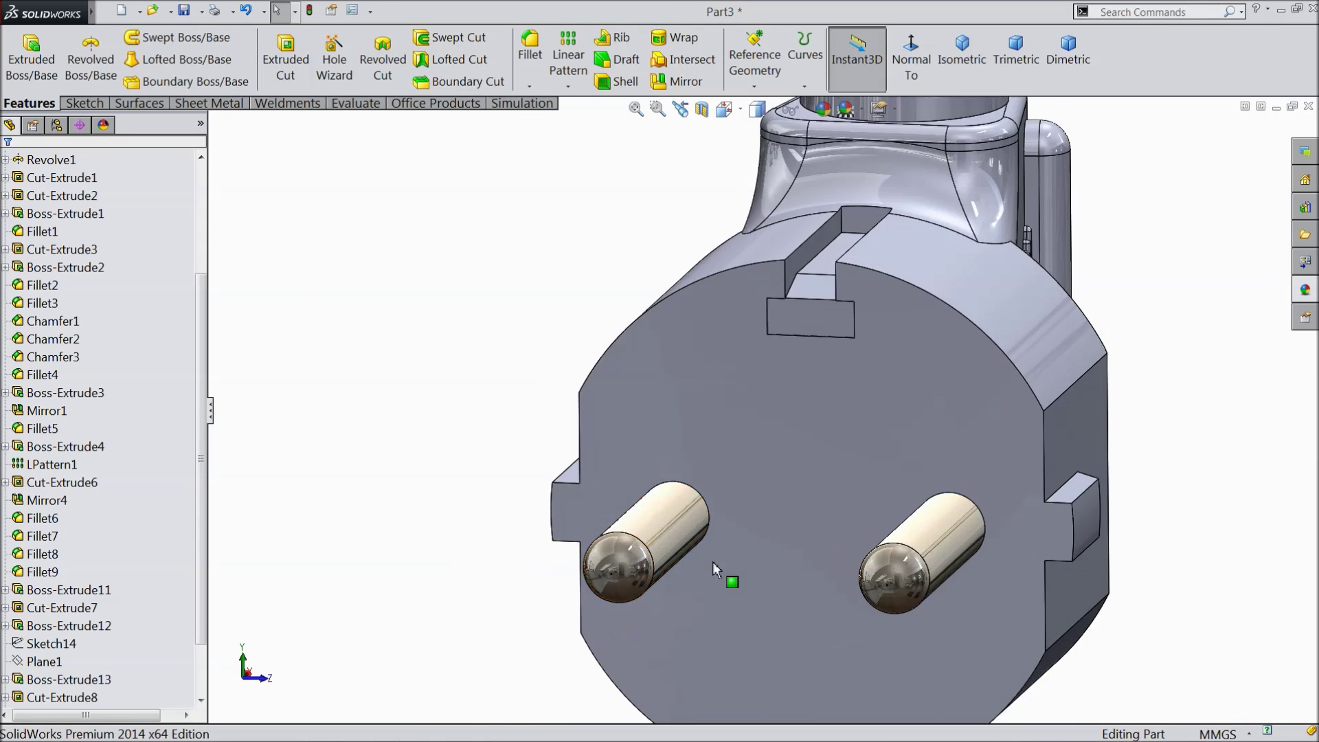
{"action": "scroll", "coordinate": [801, 608], "scroll_direction": "up", "scroll_amount": 2}
{"action": "scroll", "coordinate": [801, 609], "scroll_direction": "down", "scroll_amount": 4}
{"action": "left_click", "coordinate": [801, 574]}
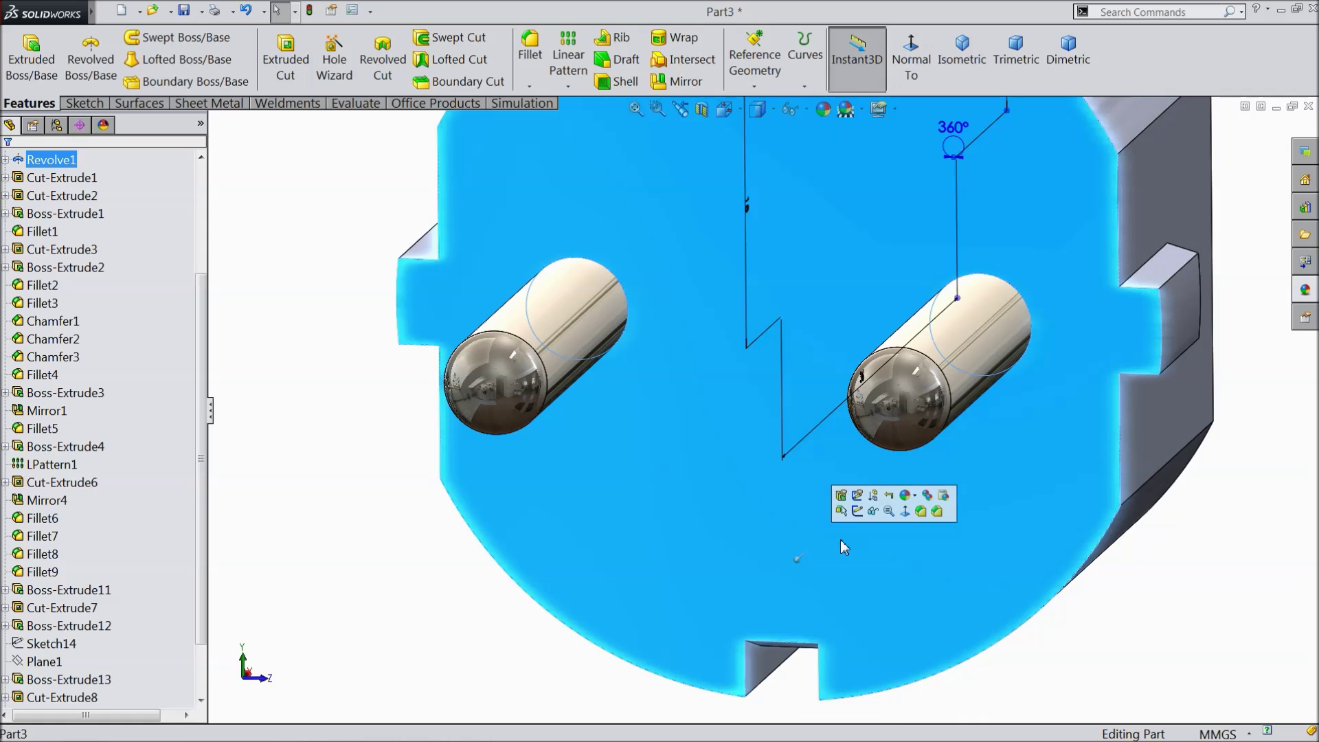
{"action": "left_click", "coordinate": [874, 512]}
{"action": "left_click", "coordinate": [912, 61]}
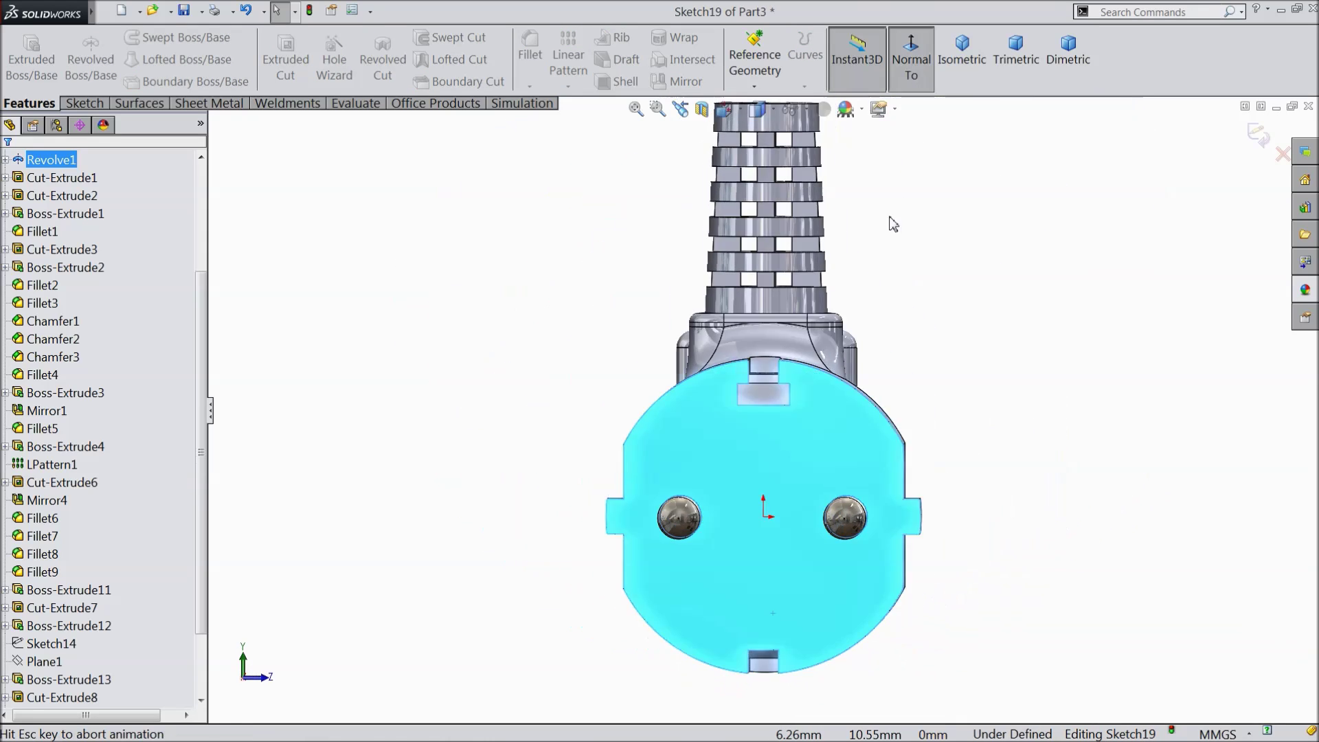
Draw a vertical construction centerline from the midpoint of the lower slot's inner edge to the origin
{"action": "scroll", "coordinate": [742, 604], "scroll_direction": "down", "scroll_amount": 4}
{"action": "left_click", "coordinate": [87, 103]}
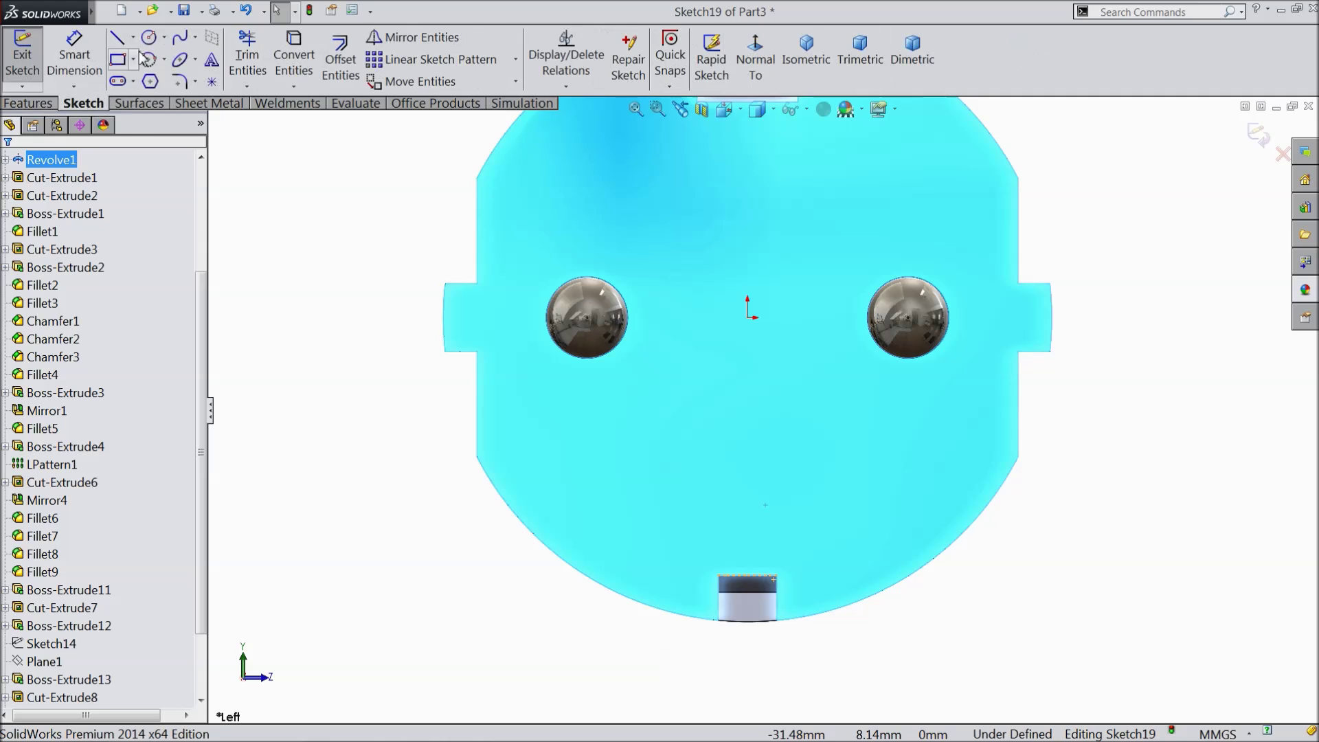
{"action": "left_click", "coordinate": [134, 38]}
{"action": "left_click", "coordinate": [125, 77]}
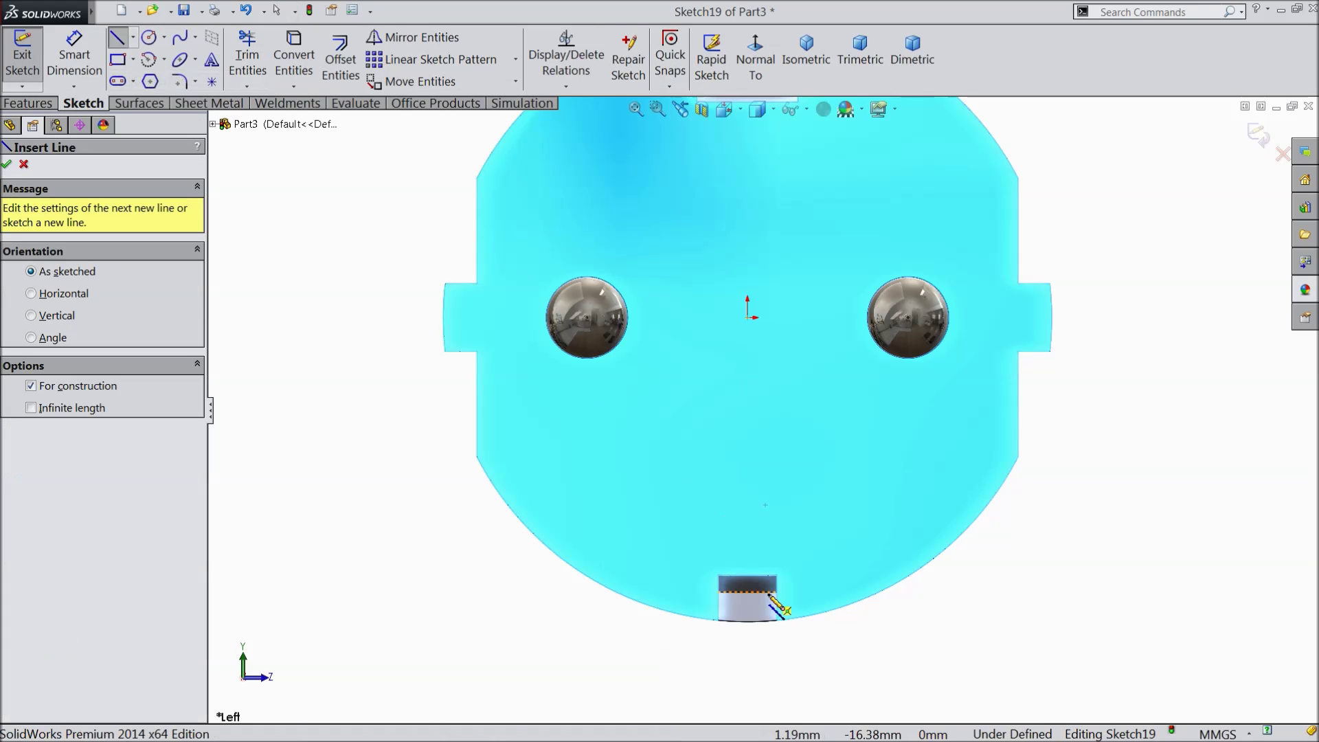
{"action": "left_click", "coordinate": [747, 574]}
{"action": "left_click", "coordinate": [747, 318]}
{"action": "right_click", "coordinate": [684, 283]}
{"action": "left_click", "coordinate": [721, 135]}
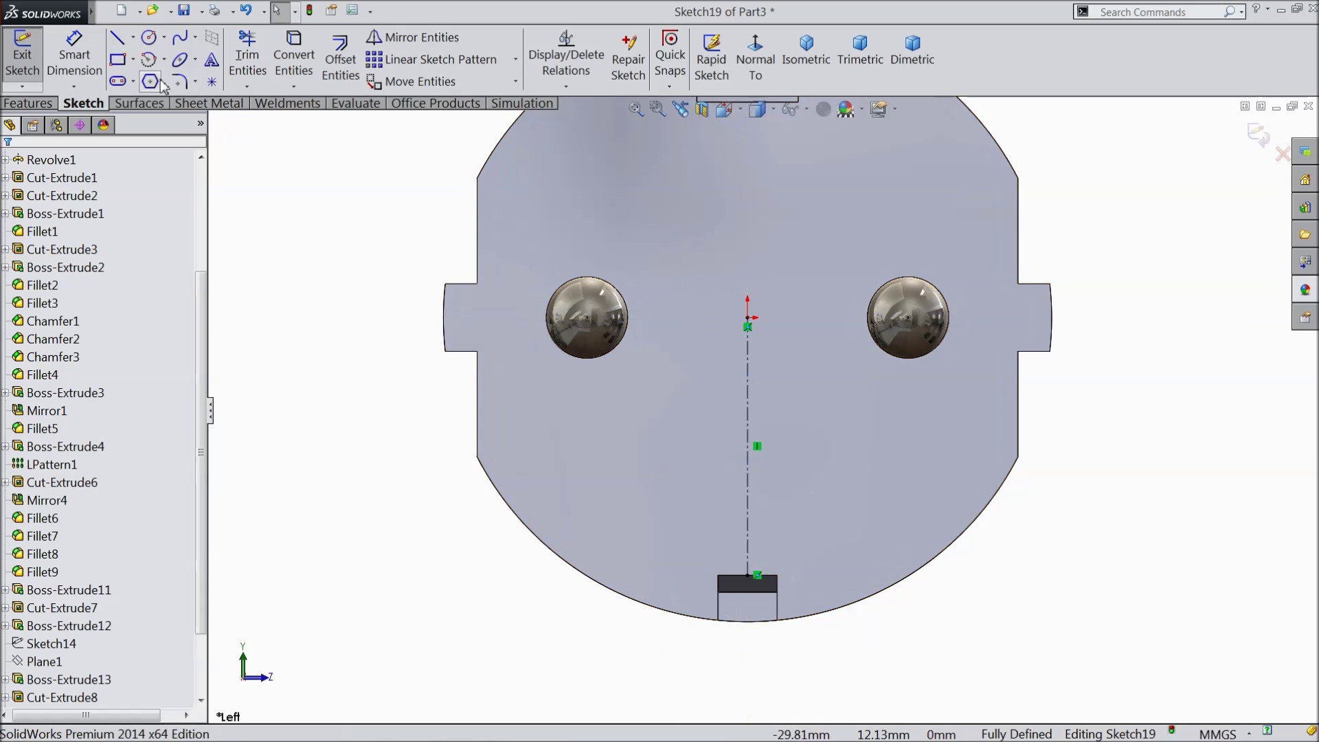
Draw a center rectangle about 9.2 mm wide and 9.95 mm high, centered on the construction centerline above the lower slot
{"action": "left_click", "coordinate": [134, 60]}
{"action": "left_click", "coordinate": [137, 100]}
{"action": "scroll", "coordinate": [765, 543], "scroll_direction": "down", "scroll_amount": 2}
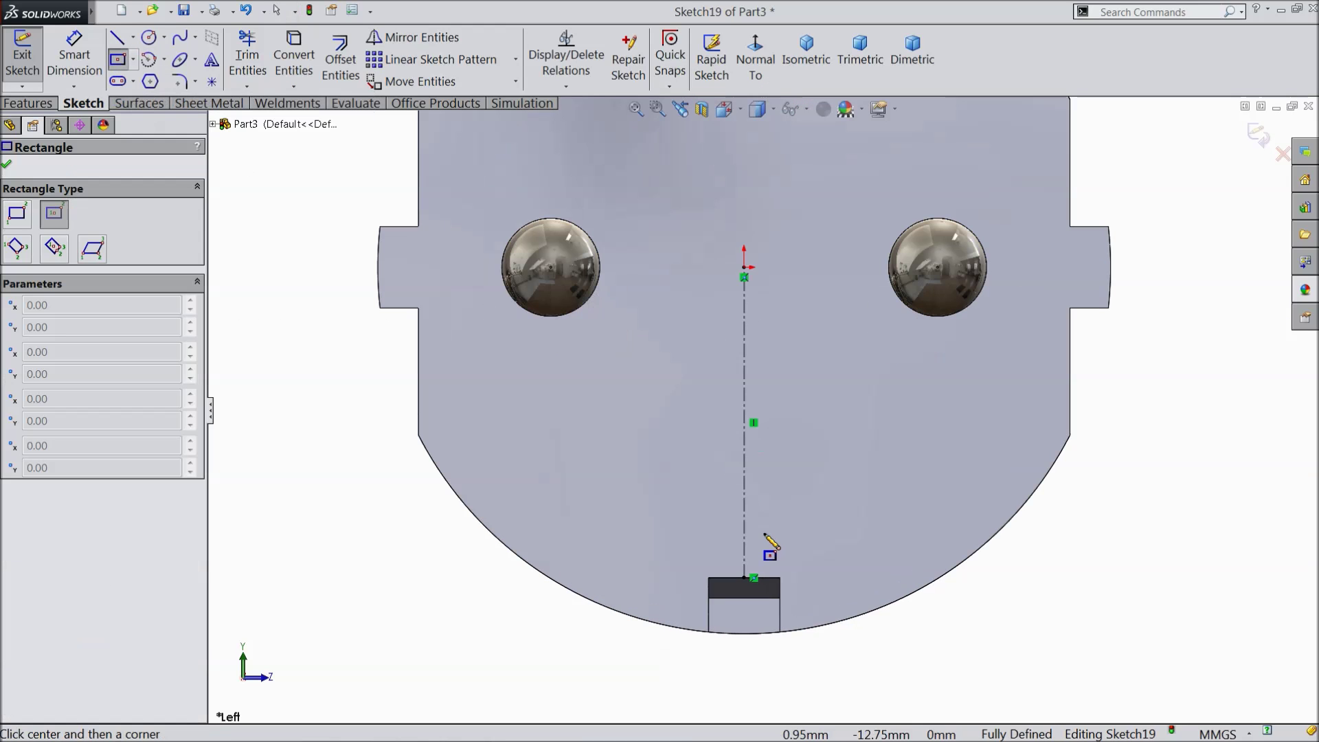
{"action": "left_click", "coordinate": [744, 476]}
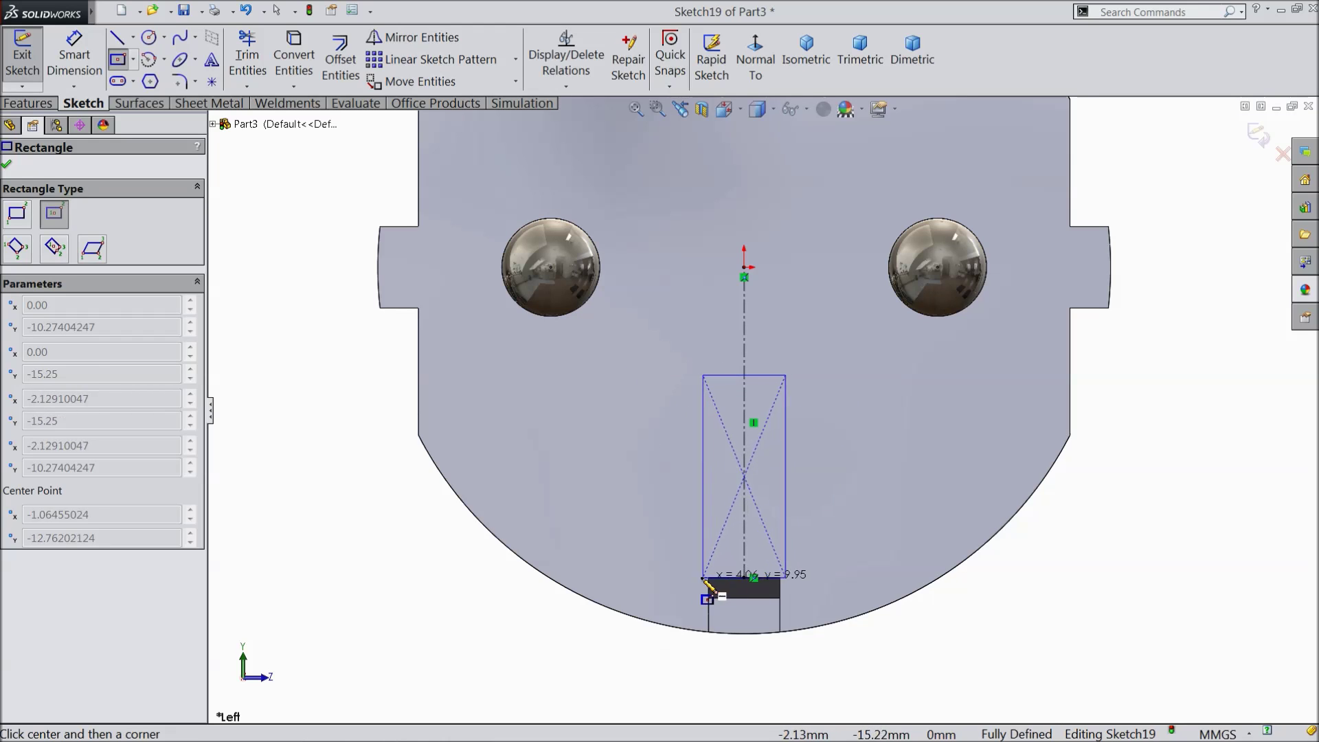
{"action": "left_click", "coordinate": [651, 577]}
{"action": "right_click", "coordinate": [404, 528]}
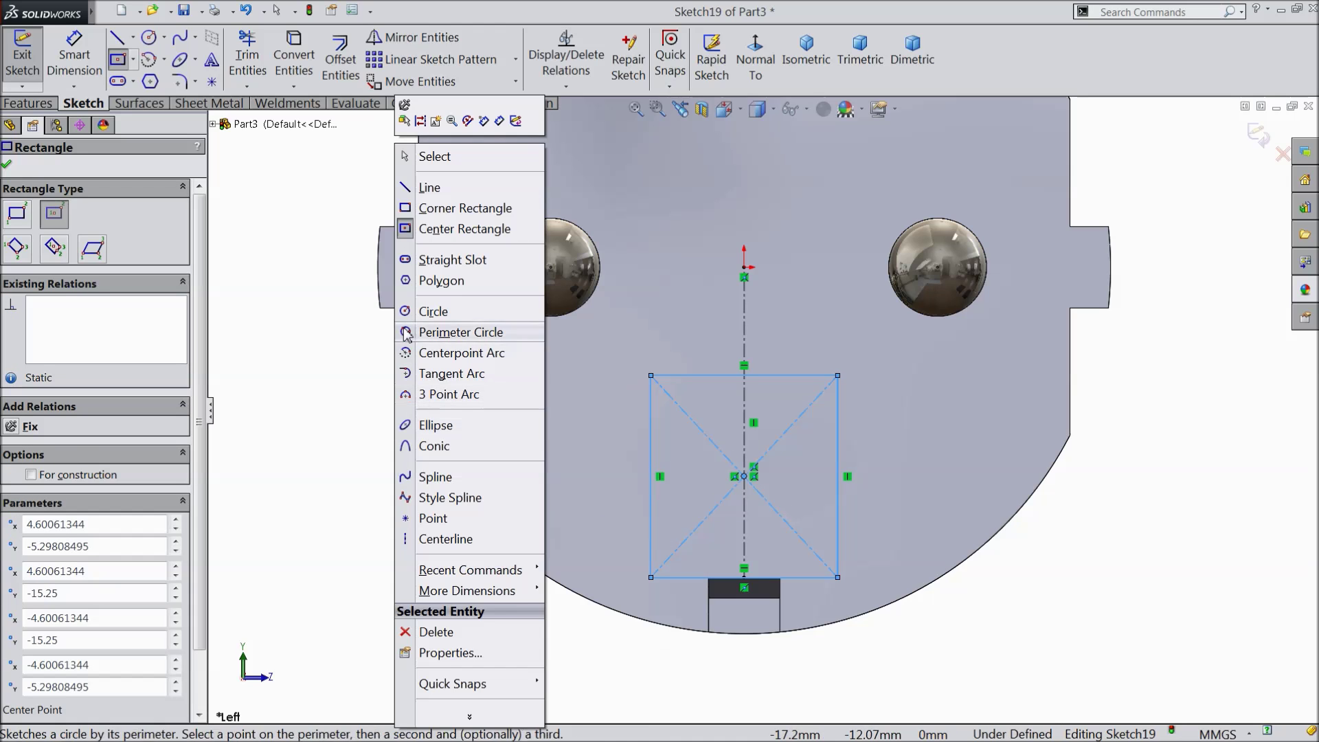
{"action": "left_click", "coordinate": [436, 164]}
{"action": "scroll", "coordinate": [855, 521], "scroll_direction": "down", "scroll_amount": 2}
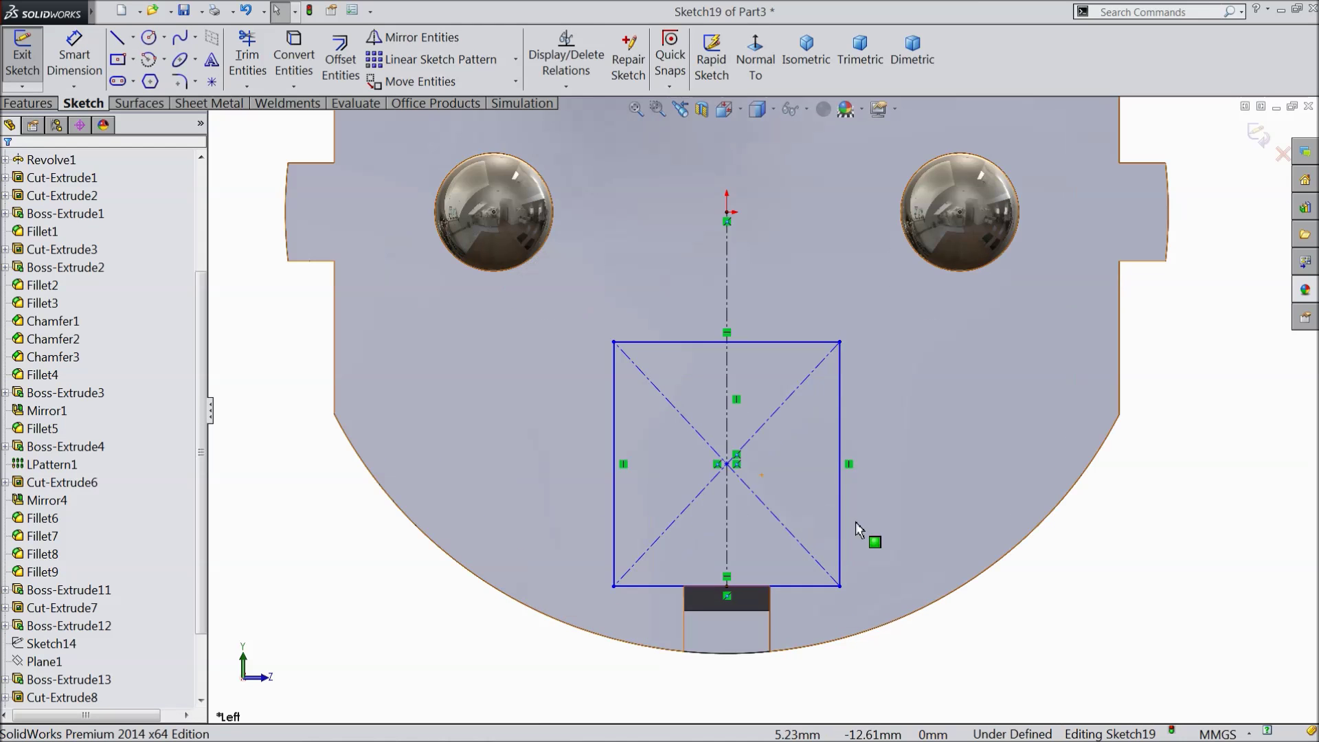
Apply an Equal relation to the rectangle's right and top sides to make it a square
{"action": "left_click", "coordinate": [839, 450]}
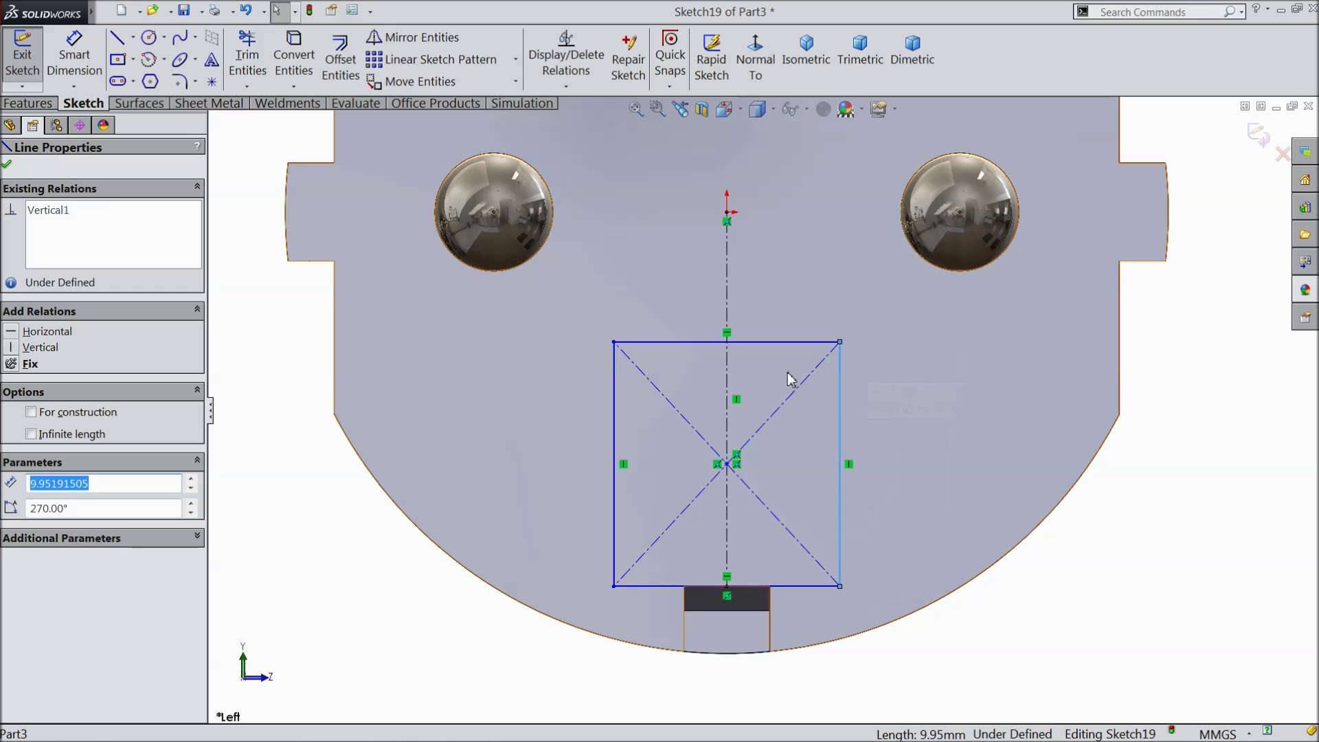
{"action": "left_click", "coordinate": [790, 343], "text": "ctrl"}
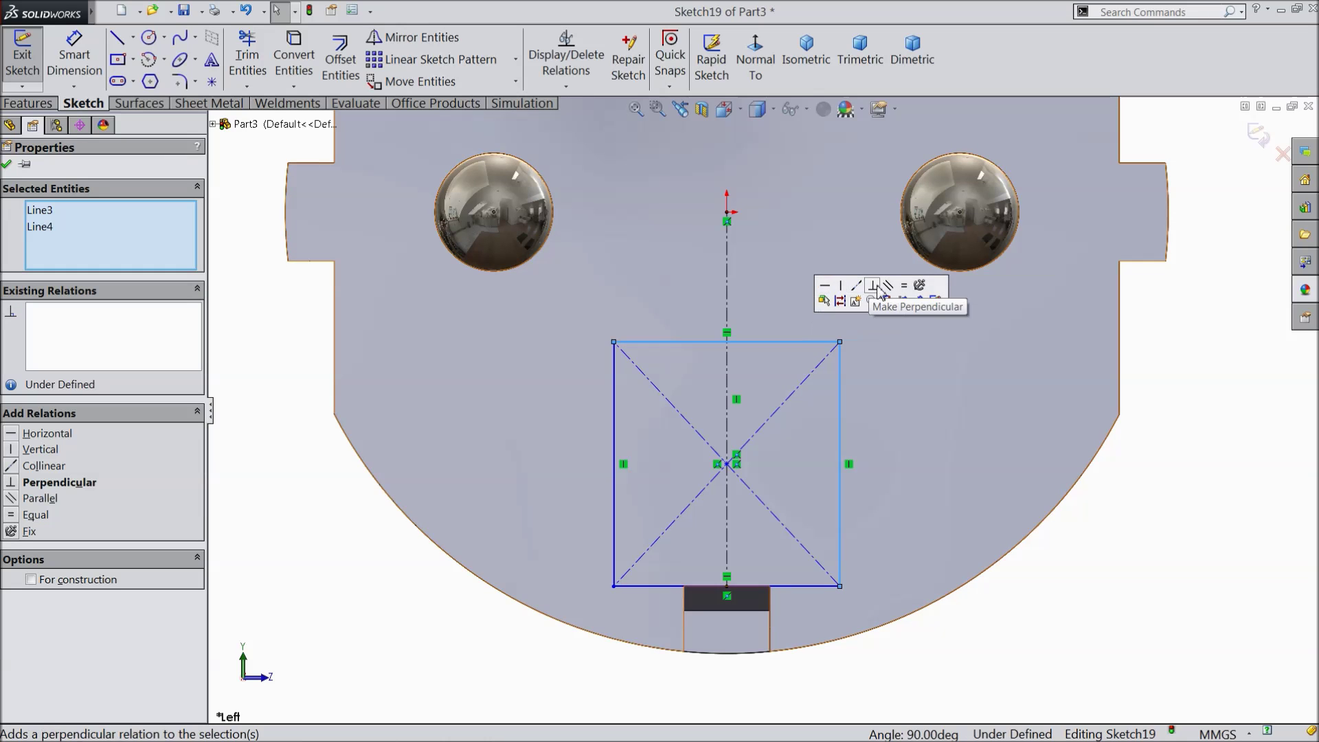
{"action": "left_click", "coordinate": [904, 285]}
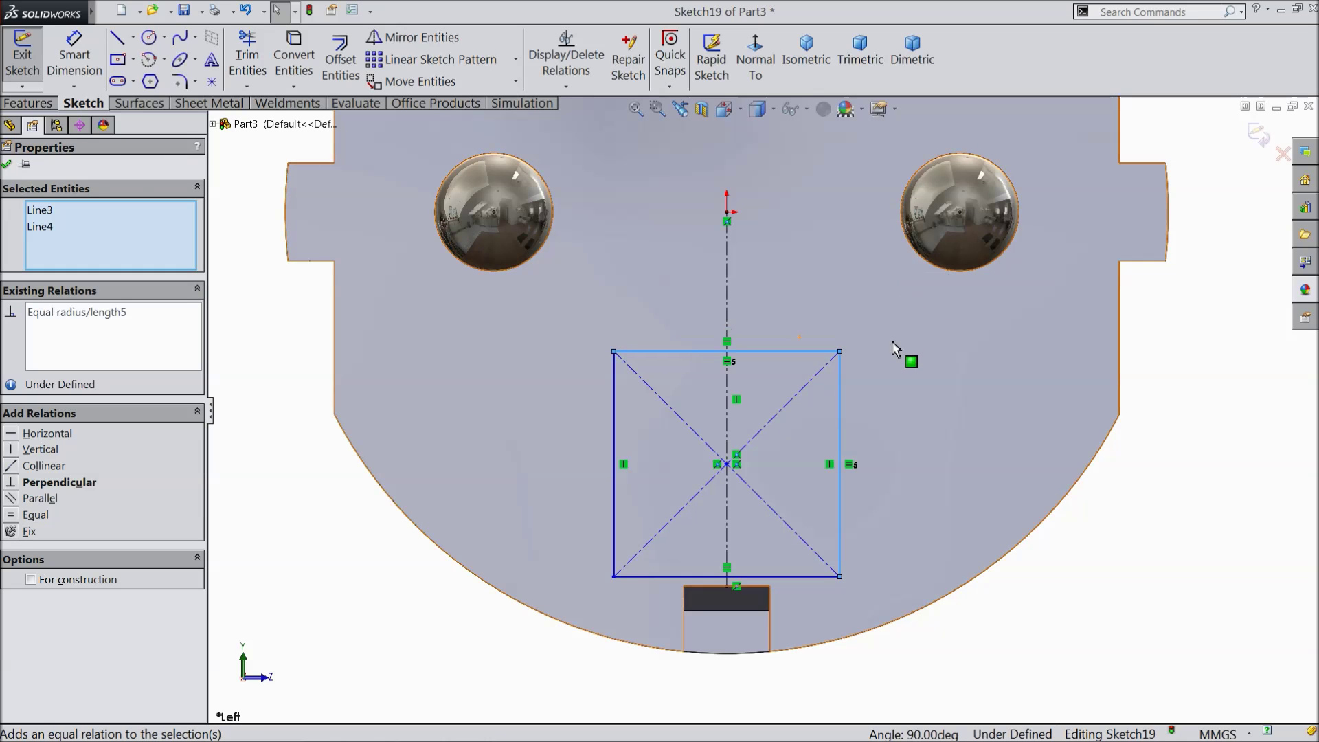
{"action": "left_click", "coordinate": [8, 166]}
Make the square's lower side collinear with the lower slot's inner edge
{"action": "scroll", "coordinate": [824, 618], "scroll_direction": "down", "scroll_amount": 5}
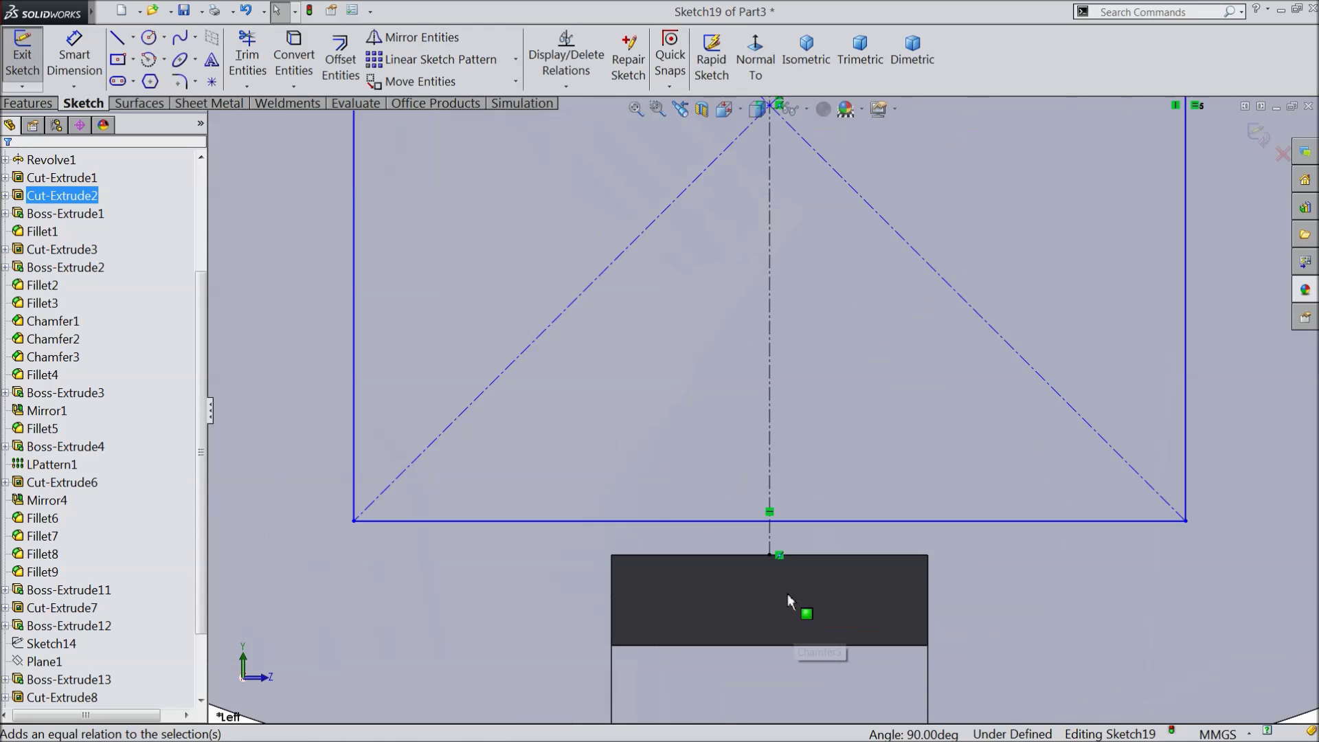
{"action": "left_click", "coordinate": [796, 554]}
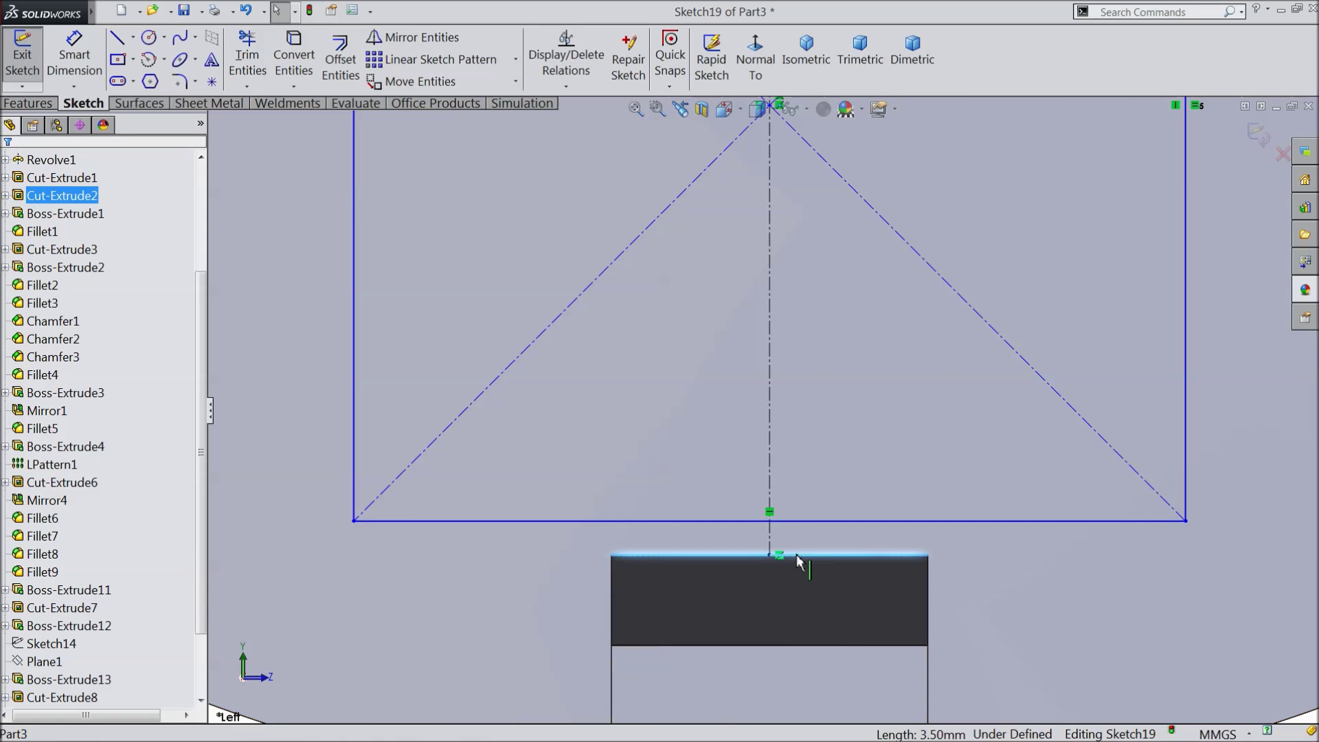
{"action": "left_click", "coordinate": [846, 520], "text": "ctrl"}
{"action": "left_click", "coordinate": [884, 470]}
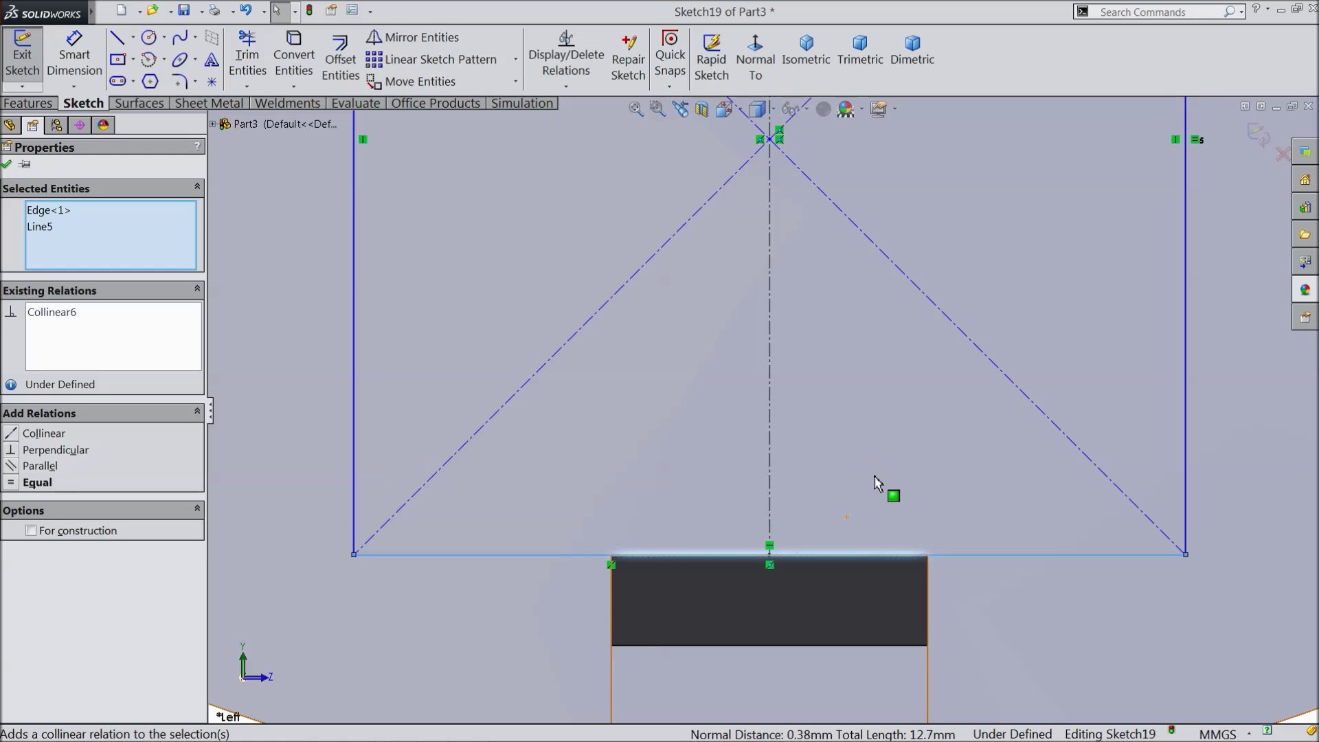
Dimension the square's top side and set it to 12 mm
{"action": "key", "text": "z"}
{"action": "key", "text": "z"}
{"action": "left_click", "coordinate": [74, 55]}
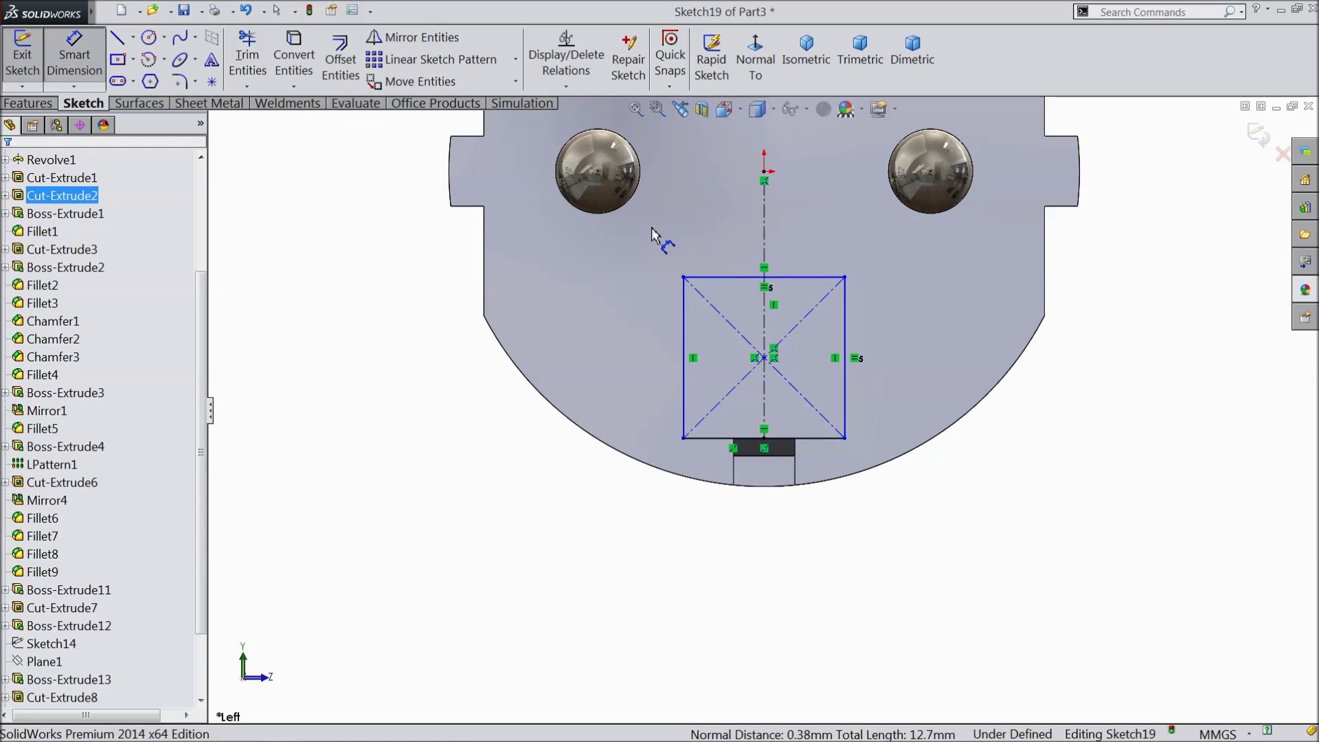
{"action": "scroll", "coordinate": [822, 310], "scroll_direction": "down", "scroll_amount": 3}
{"action": "left_click", "coordinate": [734, 282]}
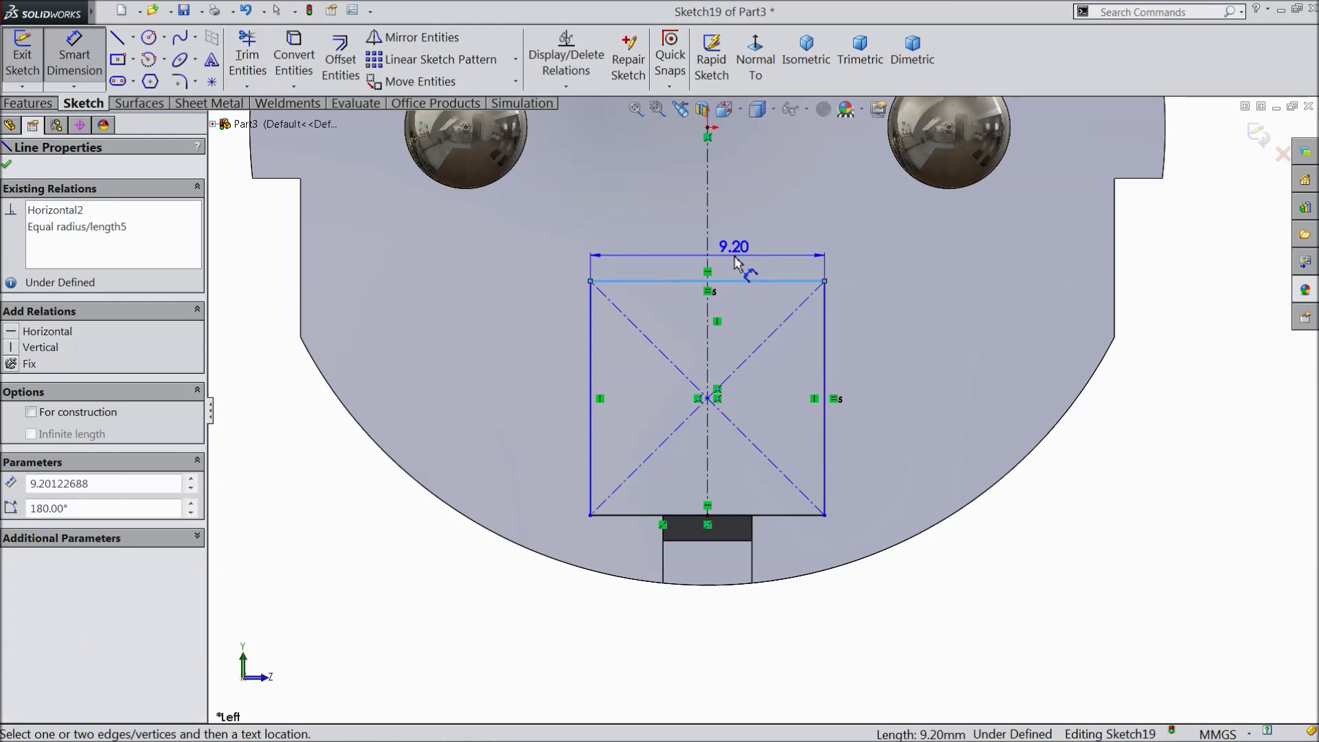
{"action": "left_click", "coordinate": [744, 240]}
{"action": "type", "text": "12"}
{"action": "key", "text": "Return"}
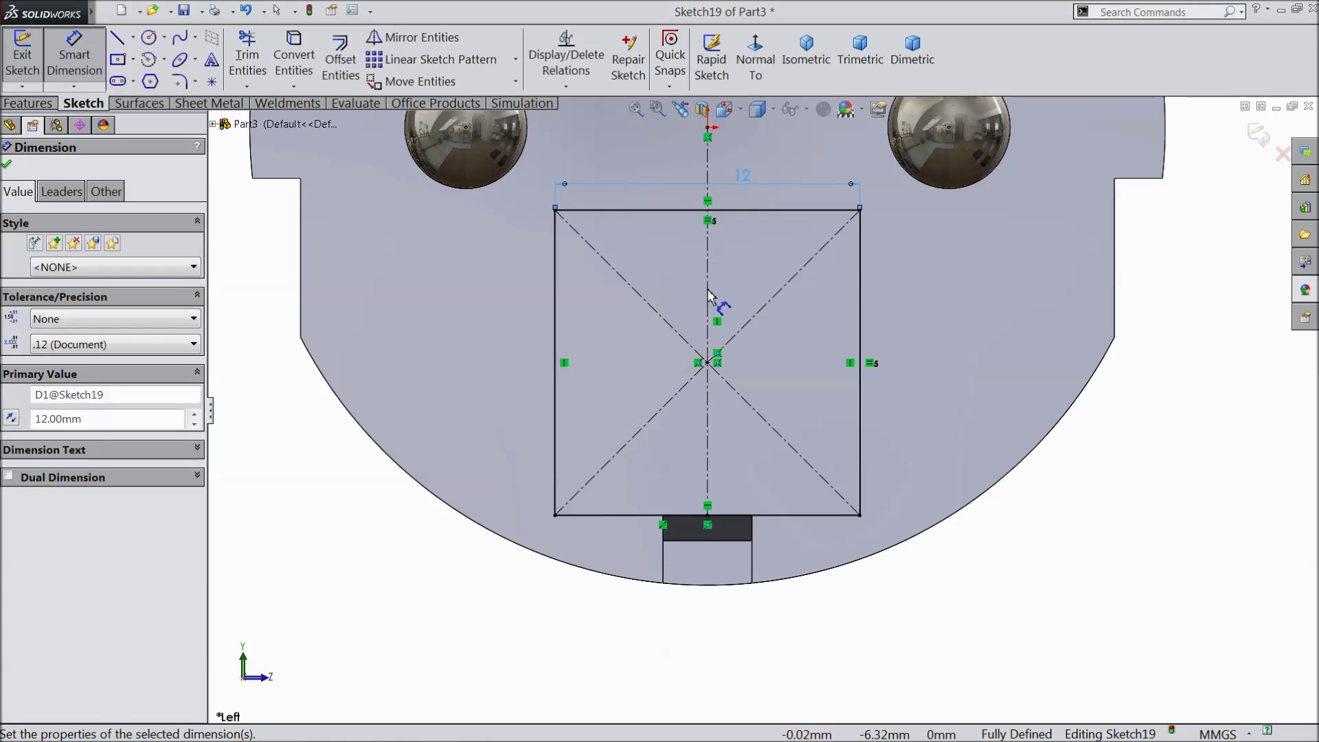
{"action": "left_click", "coordinate": [6, 165]}
Extrude the square from the front face as a blind, merged boss 0.1 mm thick
{"action": "left_click", "coordinate": [27, 103]}
{"action": "left_click", "coordinate": [32, 59]}
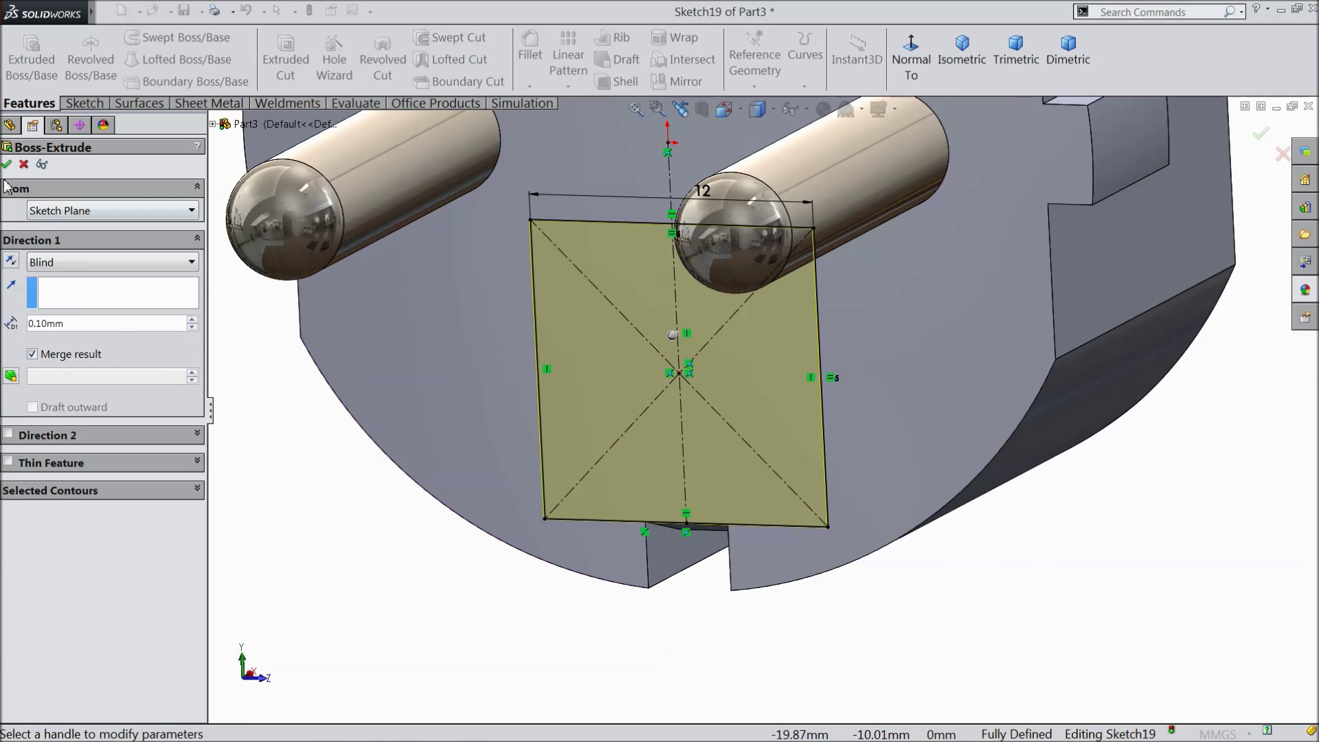
{"action": "left_click", "coordinate": [7, 165]}
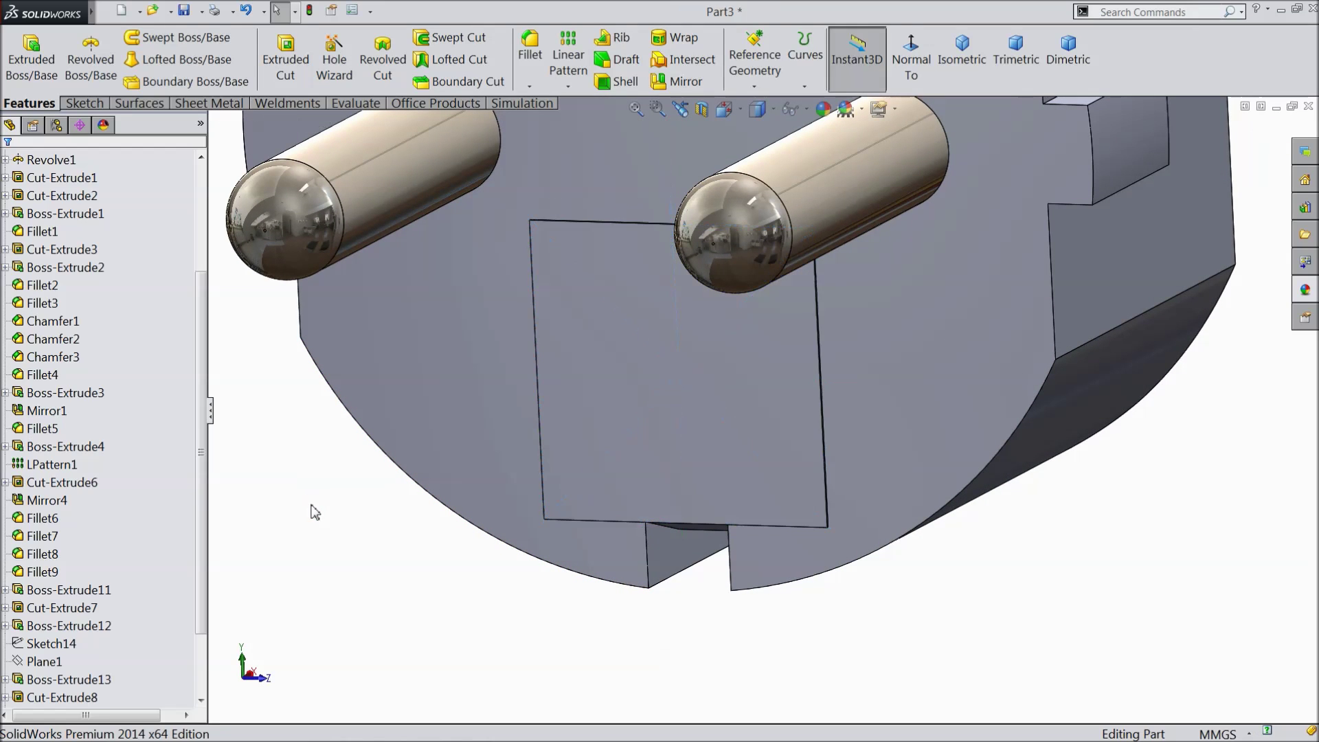
Fillet the two long edges of the chamfer in the upper slot with a 1 mm radius
{"action": "middle_click_drag", "start_coordinate": [476, 399], "coordinate": [698, 262]}
{"action": "scroll", "coordinate": [462, 442], "scroll_direction": "up", "scroll_amount": 3}
{"action": "scroll", "coordinate": [760, 303], "scroll_direction": "down", "scroll_amount": 5}
{"action": "scroll", "coordinate": [698, 262], "scroll_direction": "down", "scroll_amount": 4}
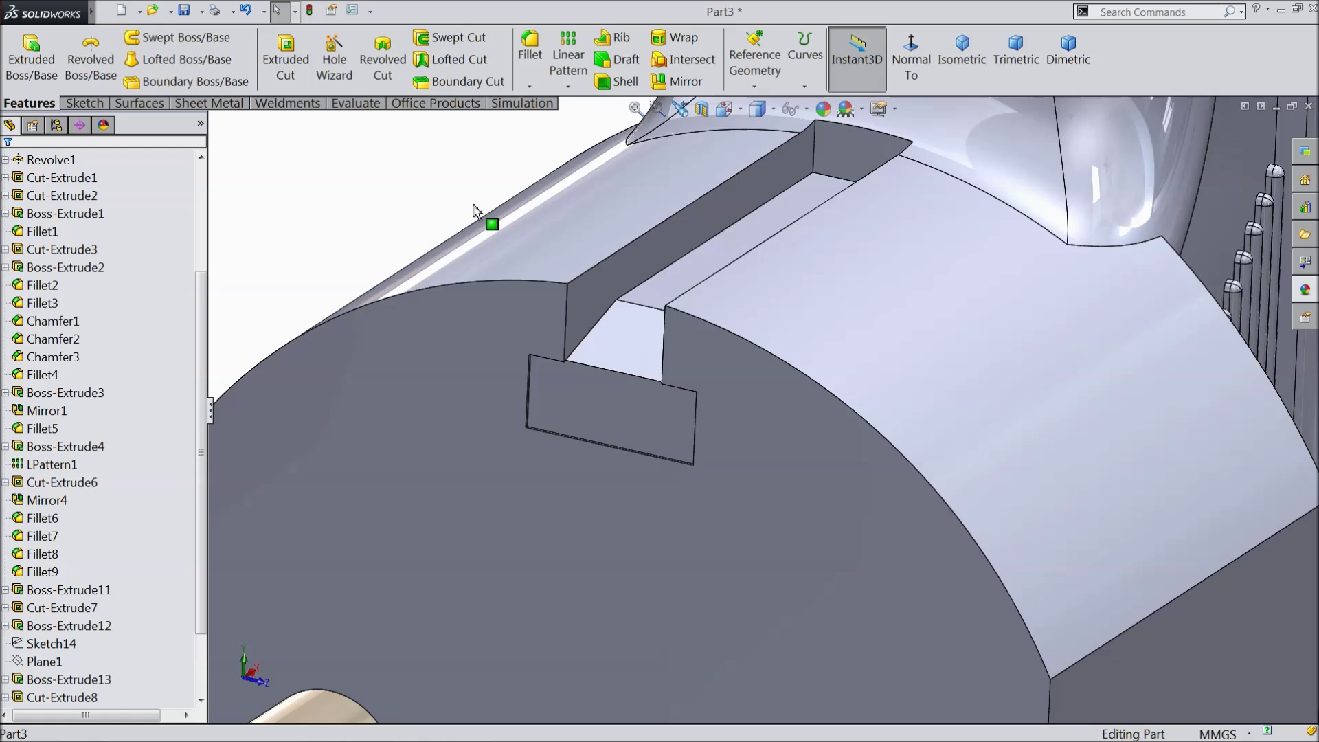
{"action": "left_click", "coordinate": [529, 60]}
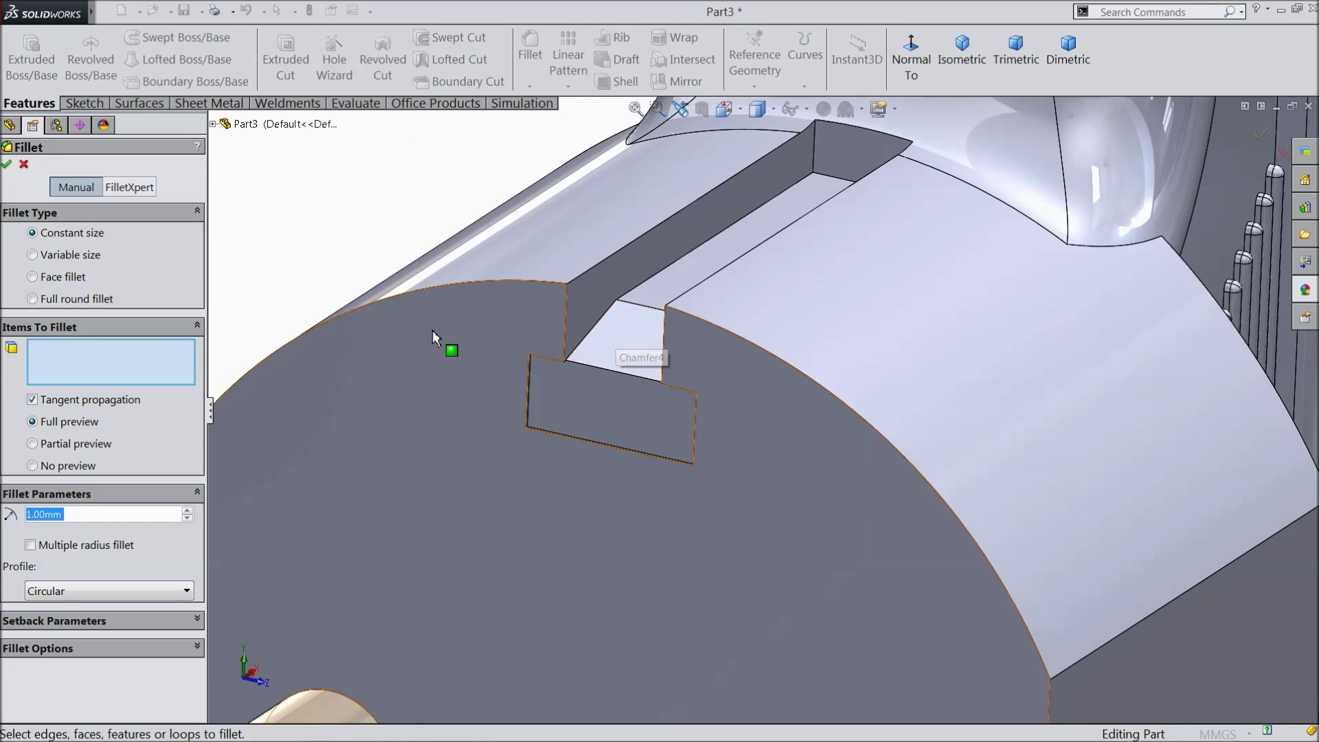
{"action": "scroll", "coordinate": [701, 295], "scroll_direction": "down", "scroll_amount": 2}
{"action": "left_click", "coordinate": [628, 328]}
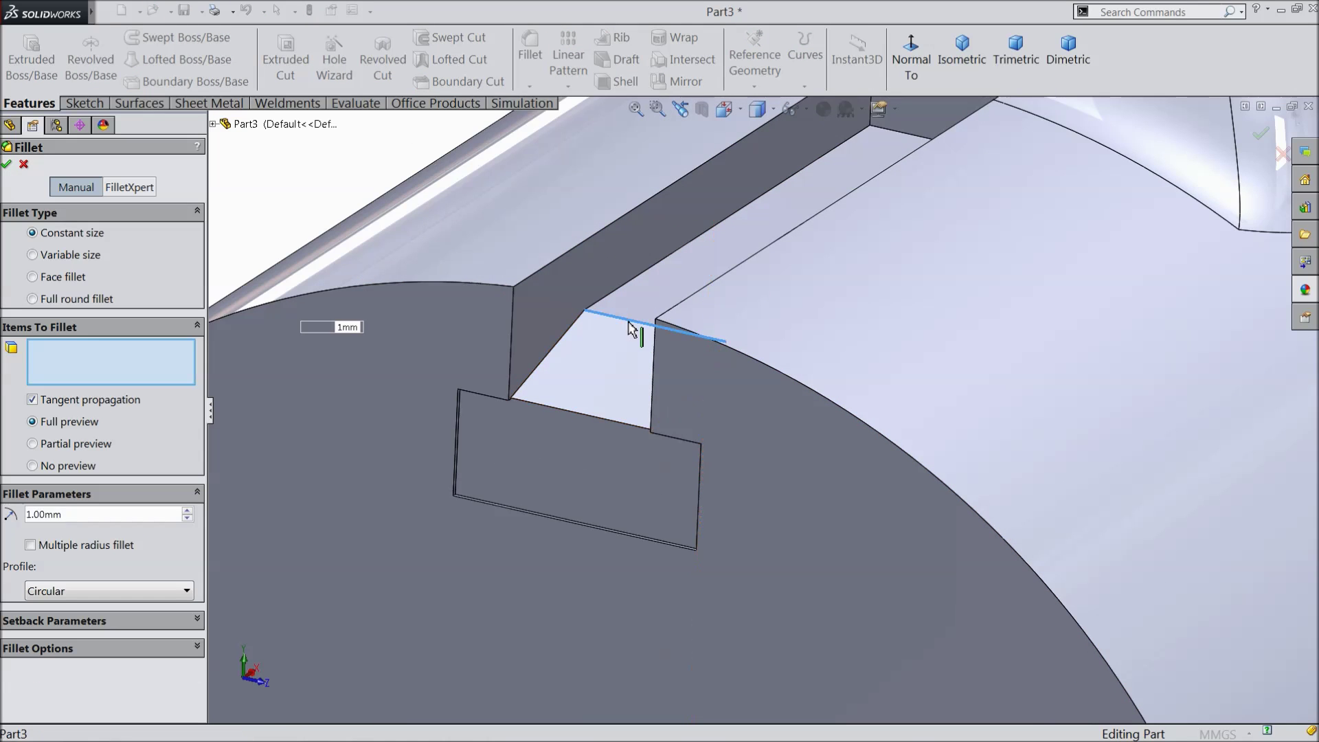
{"action": "left_click", "coordinate": [588, 420]}
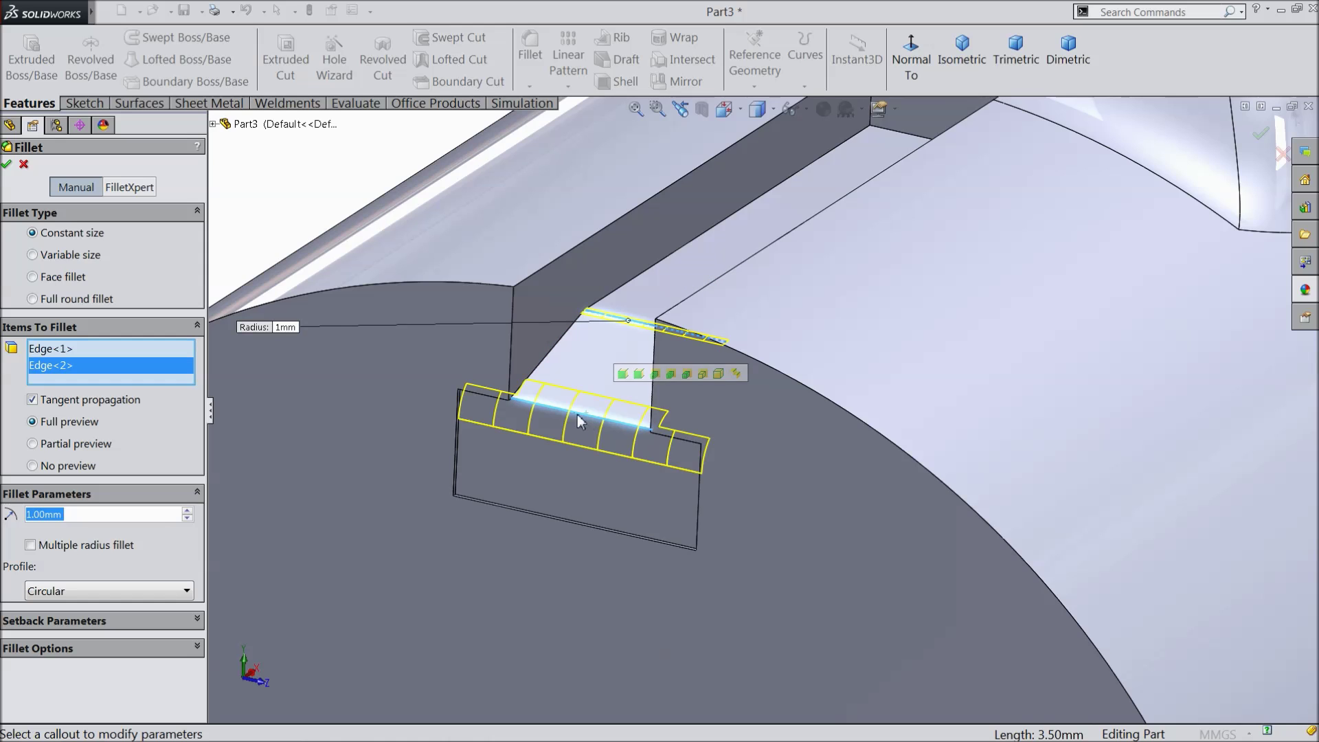
{"action": "left_click", "coordinate": [8, 165]}
Start a 0.6 mm constant-size fillet on the short upper-left corner edge of the raised square
{"action": "middle_click_drag", "start_coordinate": [295, 264], "coordinate": [548, 392]}
{"action": "scroll", "coordinate": [548, 406], "scroll_direction": "up", "scroll_amount": 10}
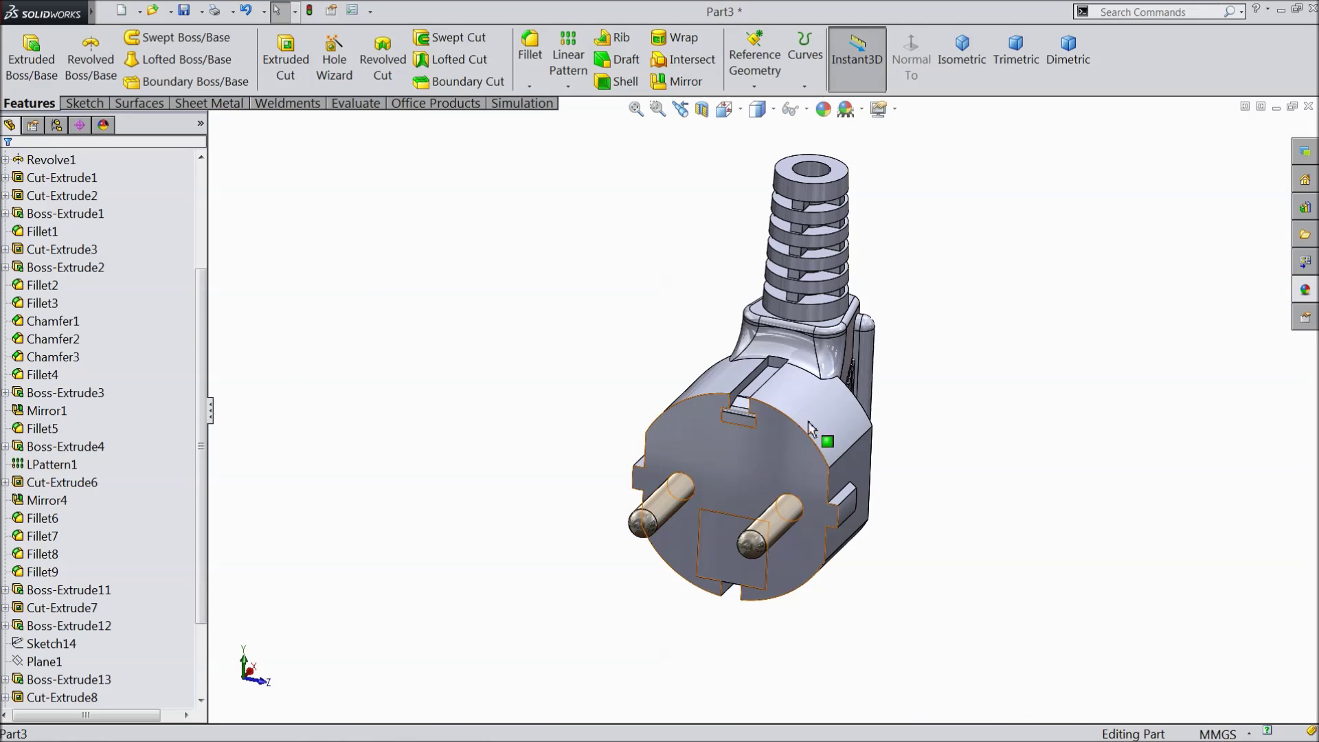
{"action": "middle_click_drag", "start_coordinate": [790, 443], "coordinate": [850, 374]}
{"action": "left_click", "coordinate": [776, 571]}
{"action": "scroll", "coordinate": [747, 610], "scroll_direction": "down", "scroll_amount": 6}
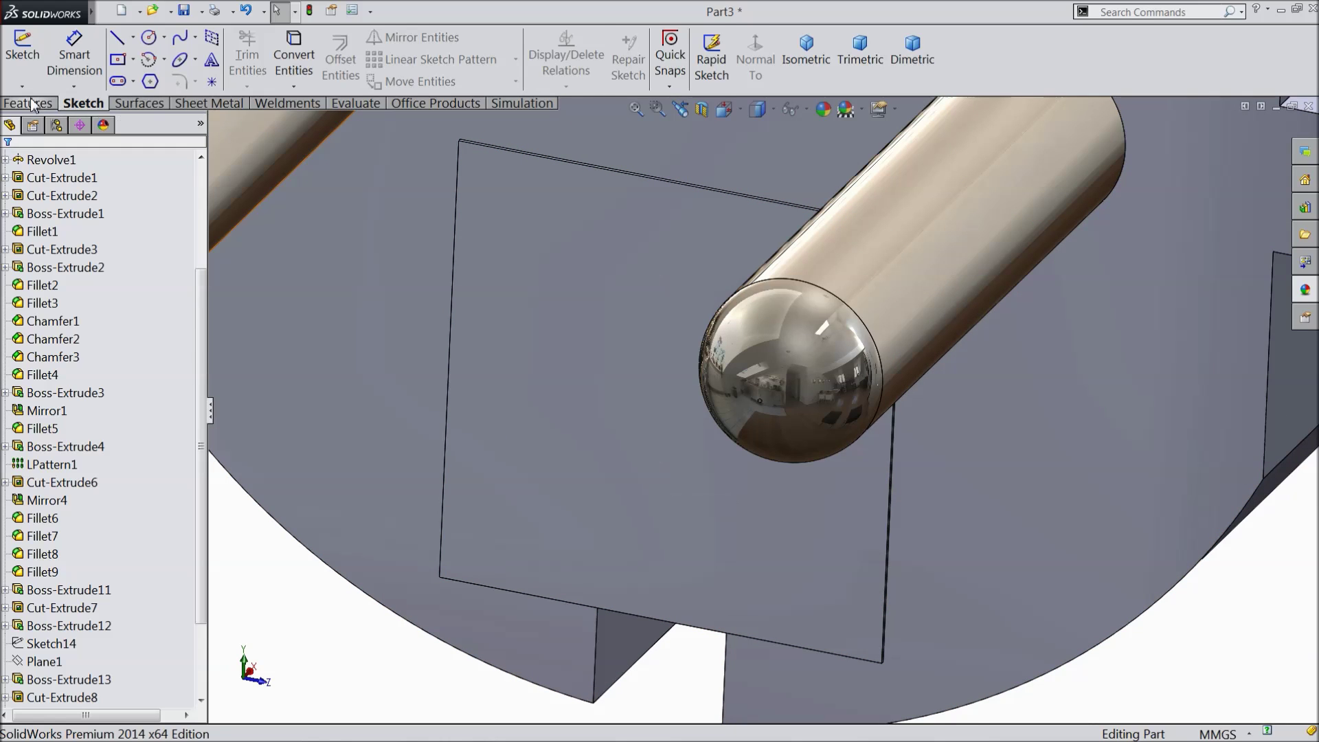
{"action": "left_click", "coordinate": [29, 103]}
{"action": "left_click", "coordinate": [542, 61]}
{"action": "type", "text": "0.6"}
{"action": "scroll", "coordinate": [526, 184], "scroll_direction": "down", "scroll_amount": 5}
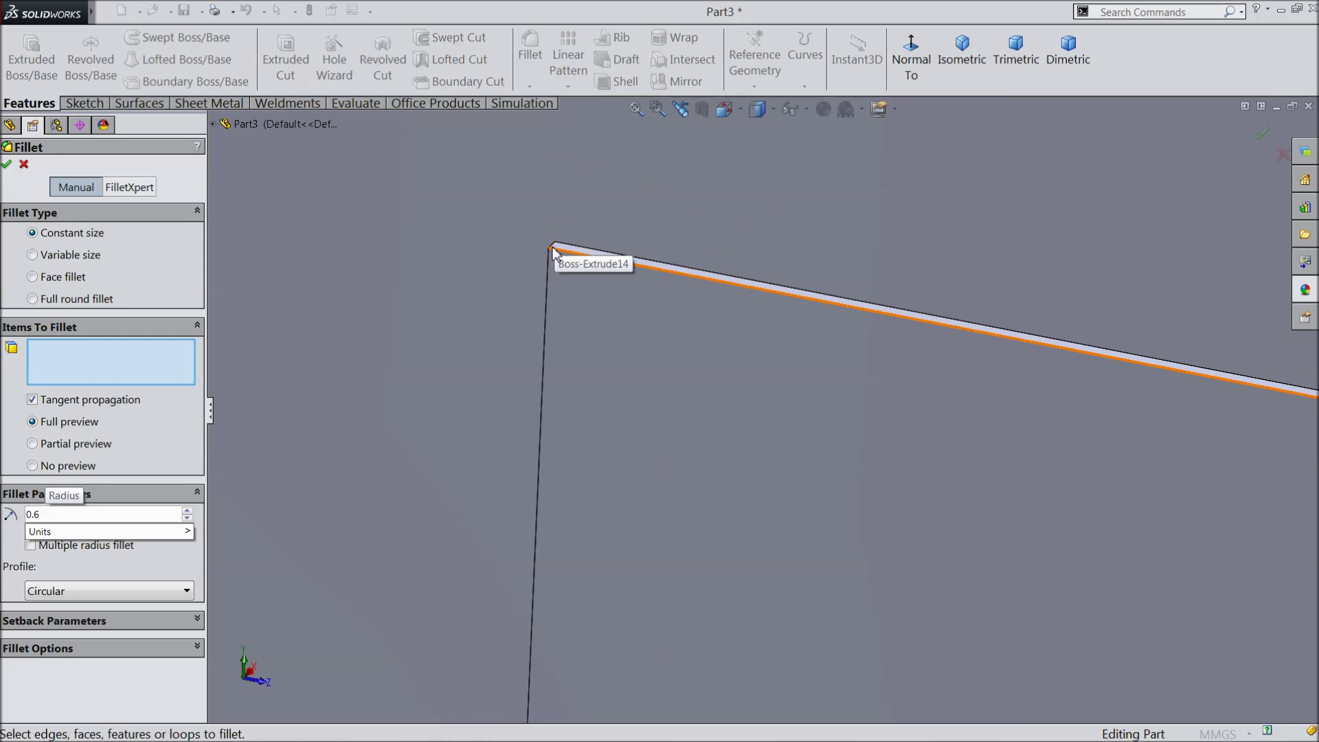
{"action": "left_click", "coordinate": [553, 250]}
Add the raised square's two lower corner edges to the 0.6 mm fillet
{"action": "scroll", "coordinate": [655, 316], "scroll_direction": "up", "scroll_amount": 5}
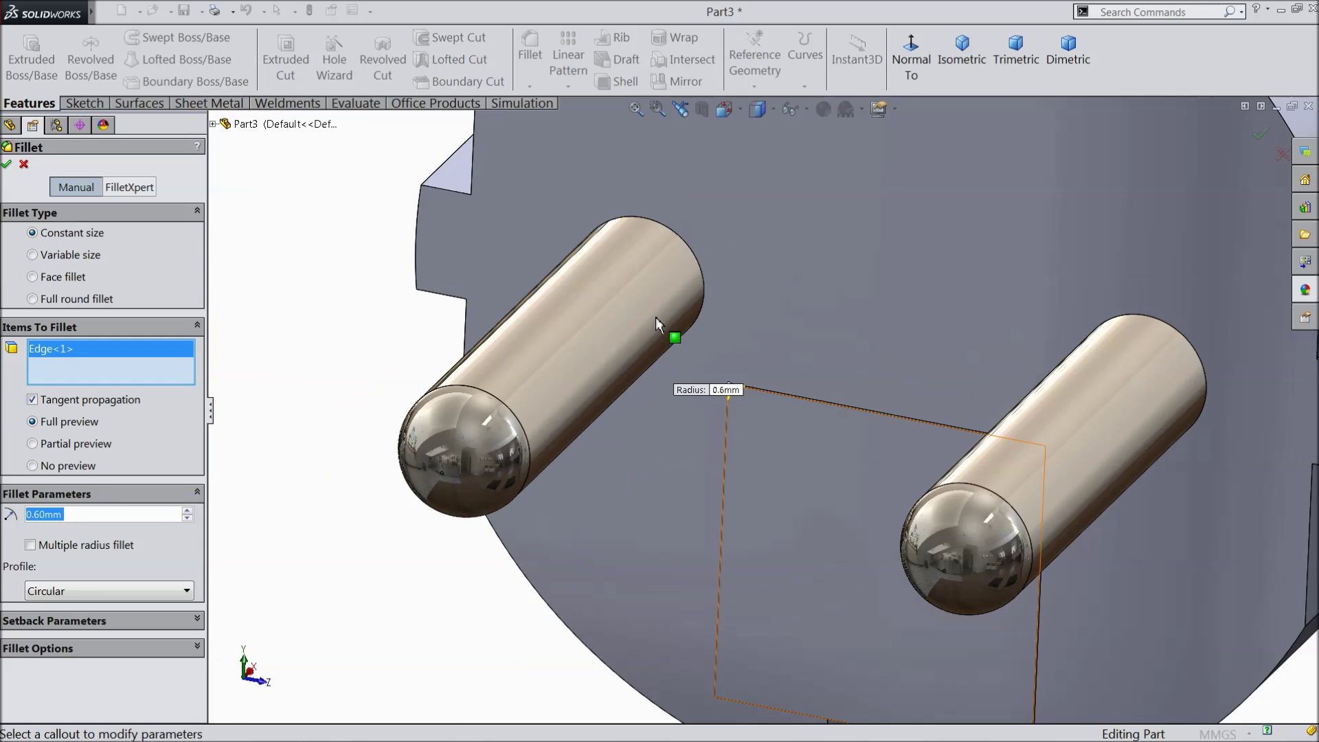
{"action": "middle_click_drag", "start_coordinate": [918, 464], "coordinate": [951, 594]}
{"action": "scroll", "coordinate": [868, 563], "scroll_direction": "down", "scroll_amount": 10}
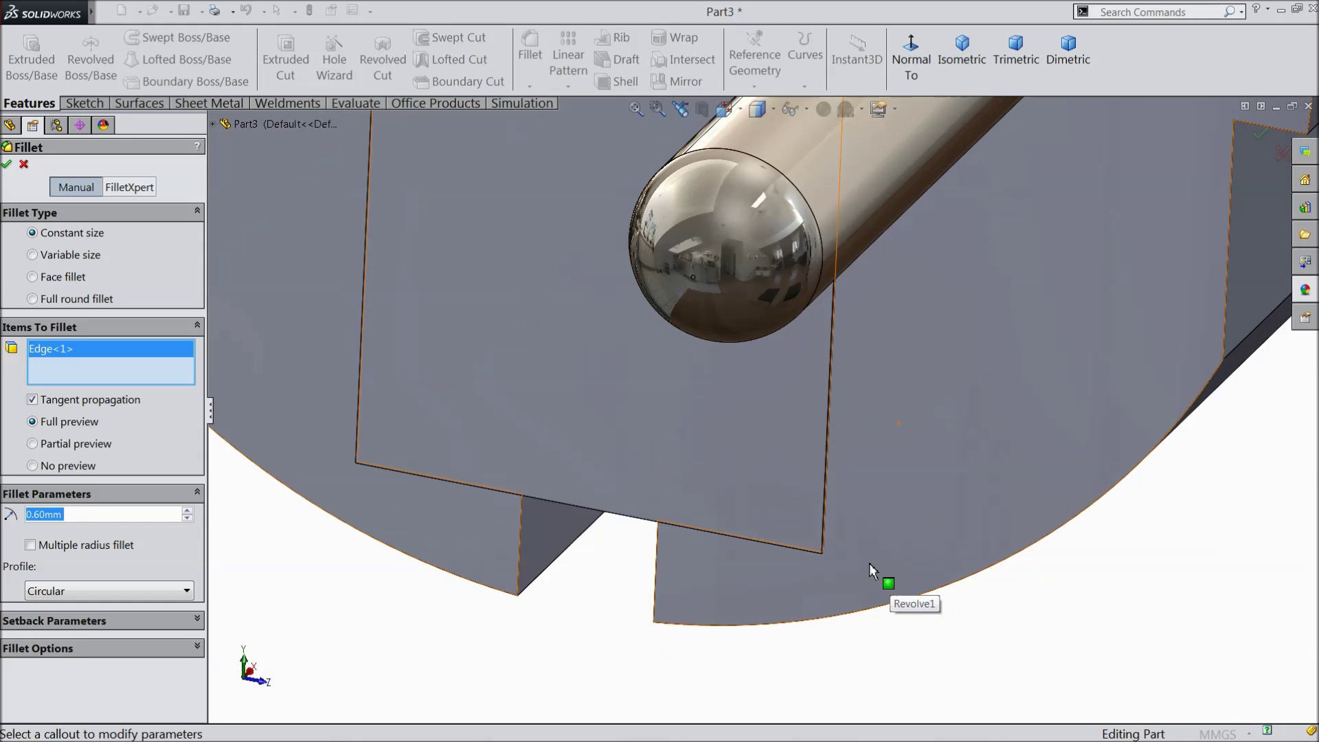
{"action": "left_click", "coordinate": [776, 479]}
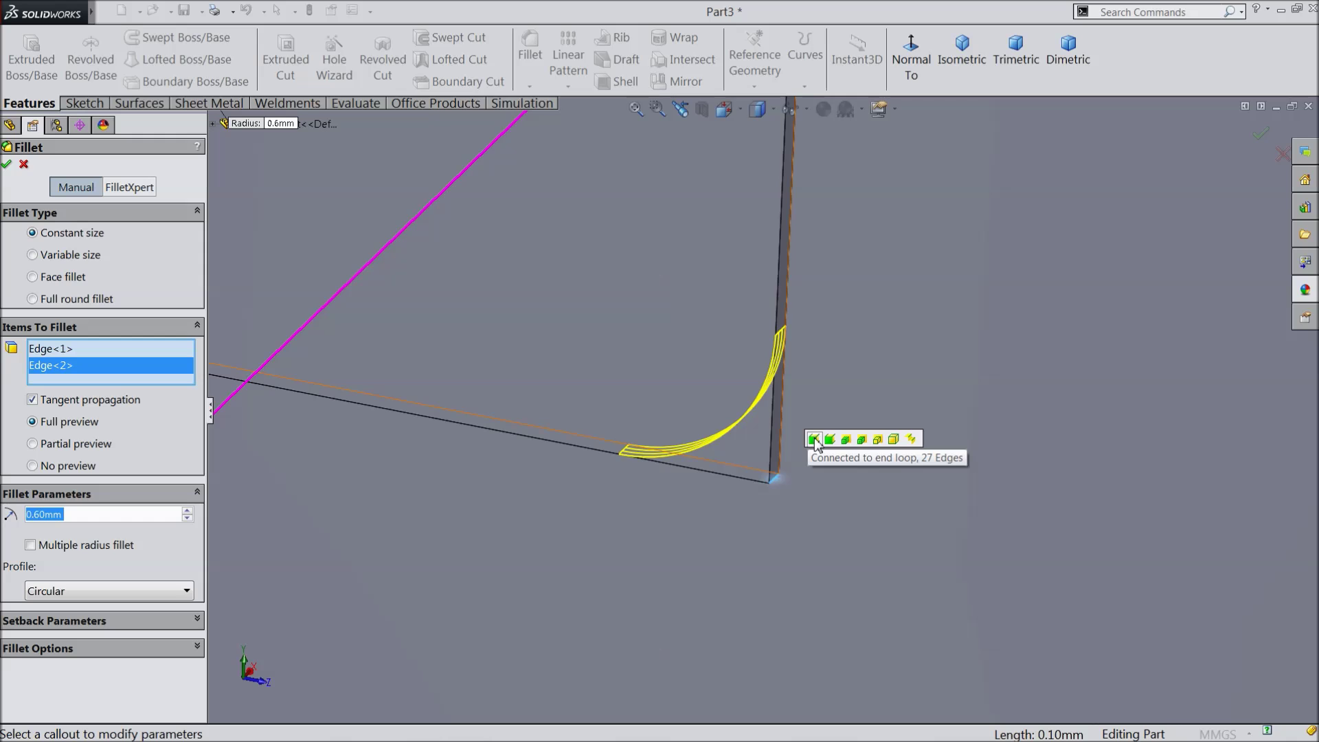
{"action": "scroll", "coordinate": [608, 375], "scroll_direction": "up", "scroll_amount": 10}
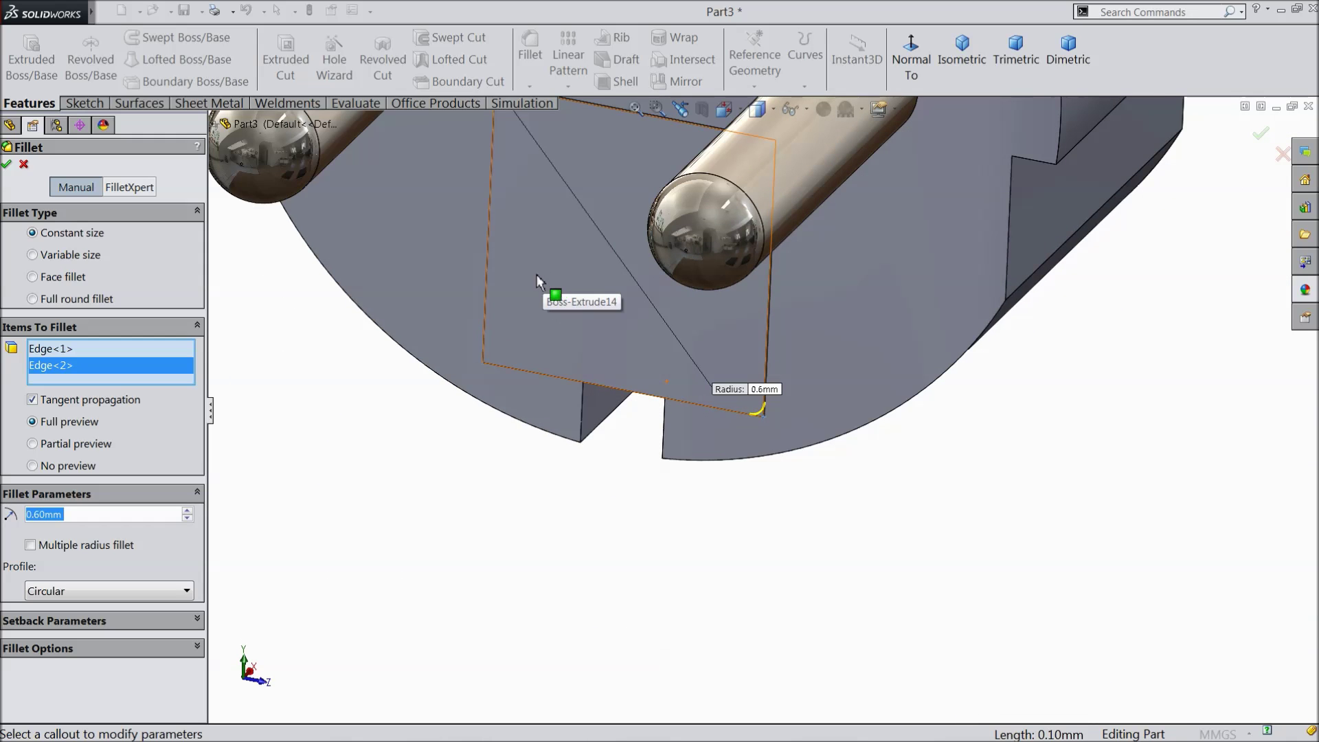
{"action": "scroll", "coordinate": [535, 501], "scroll_direction": "down", "scroll_amount": 10}
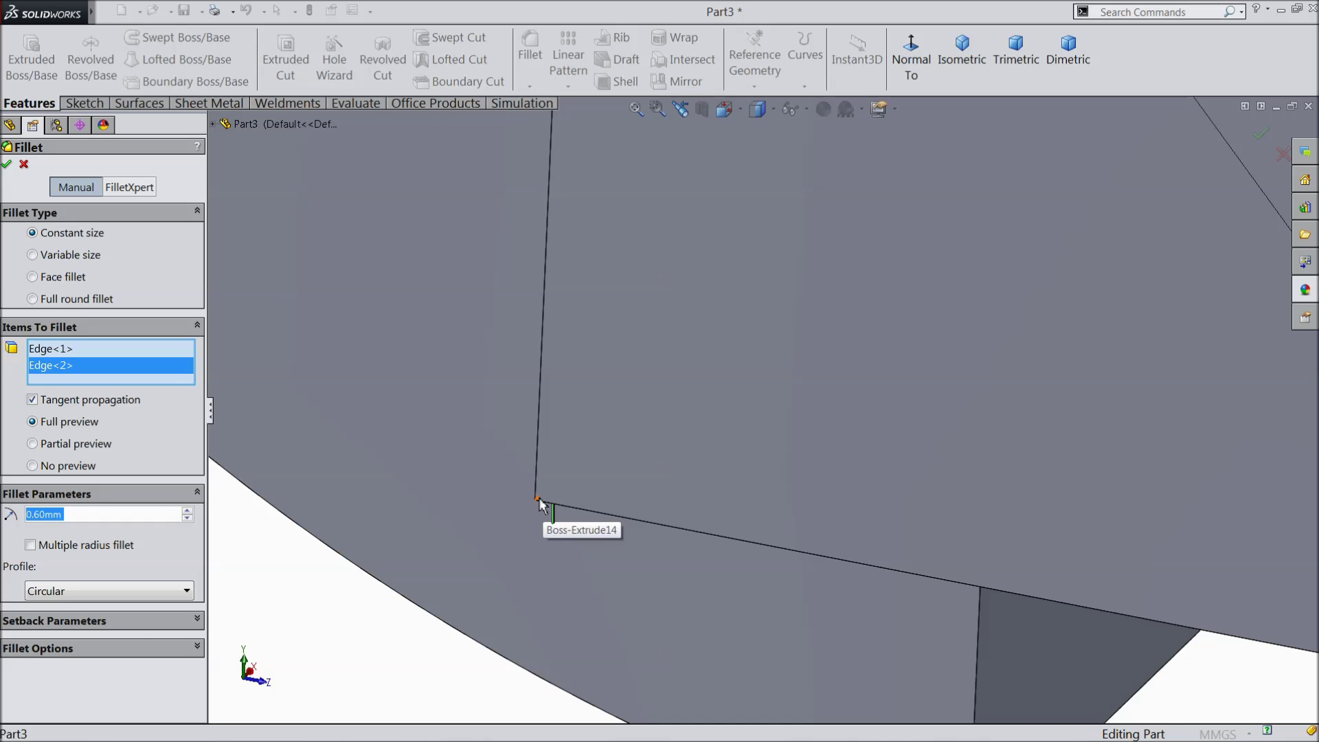
{"action": "left_click", "coordinate": [539, 503]}
Include the raised square's upper-right corner edge and apply the fillet to all four corners
{"action": "scroll", "coordinate": [591, 481], "scroll_direction": "up", "scroll_amount": 8}
{"action": "scroll", "coordinate": [920, 285], "scroll_direction": "down", "scroll_amount": 3}
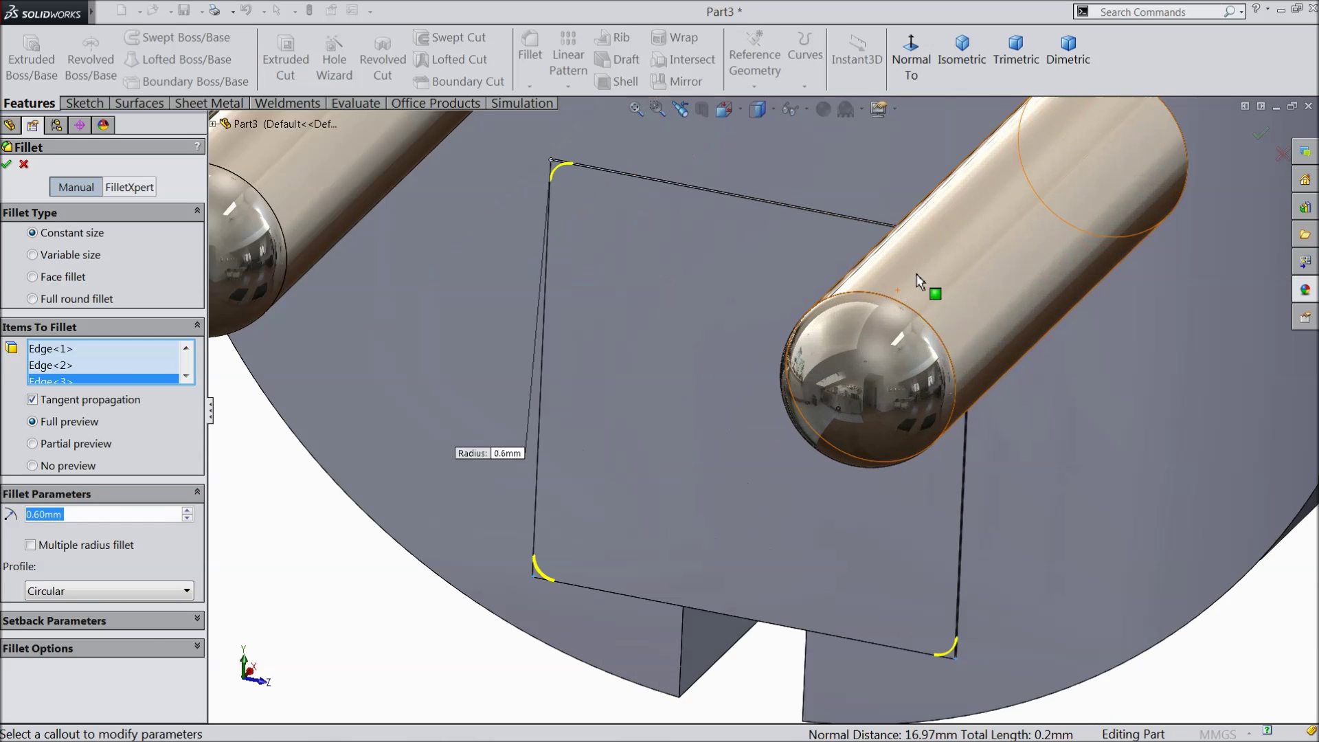
{"action": "middle_click_drag", "start_coordinate": [919, 282], "coordinate": [983, 279]}
{"action": "scroll", "coordinate": [605, 206], "scroll_direction": "down", "scroll_amount": 6}
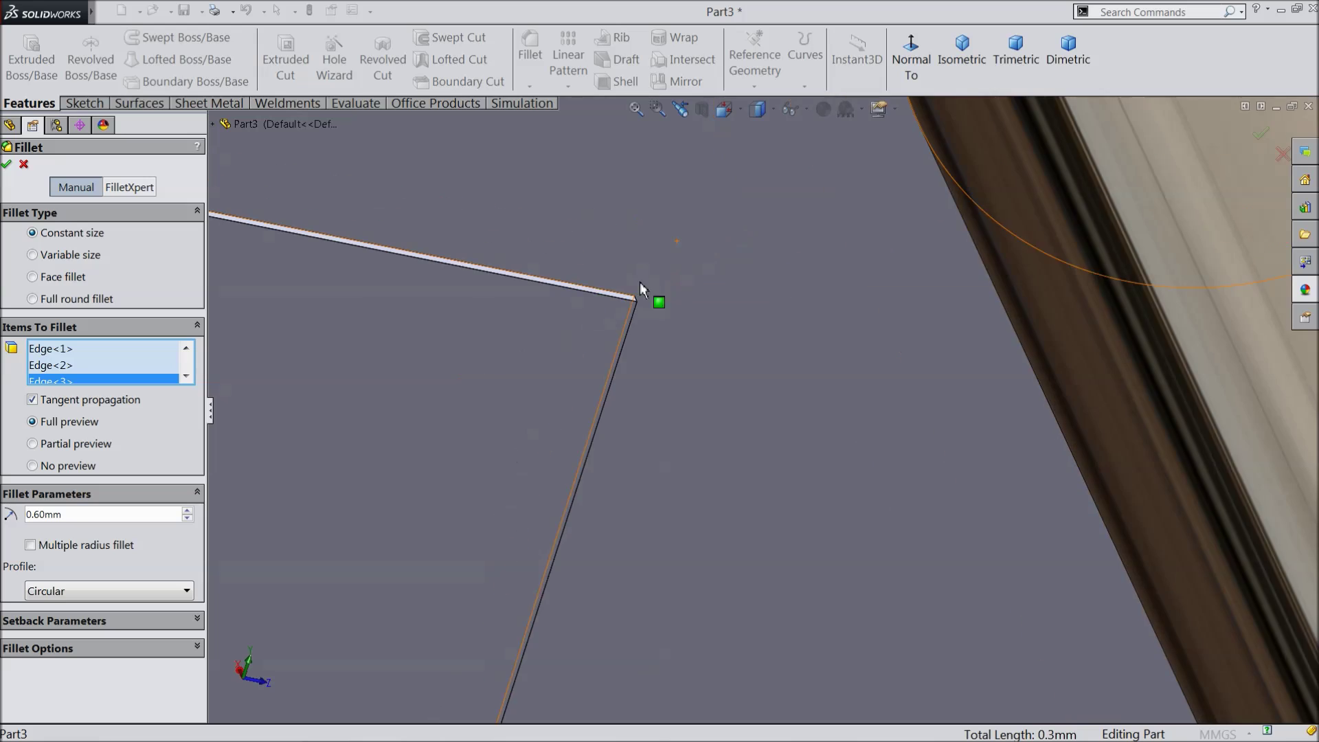
{"action": "scroll", "coordinate": [636, 271], "scroll_direction": "down", "scroll_amount": 4}
{"action": "left_click", "coordinate": [664, 356]}
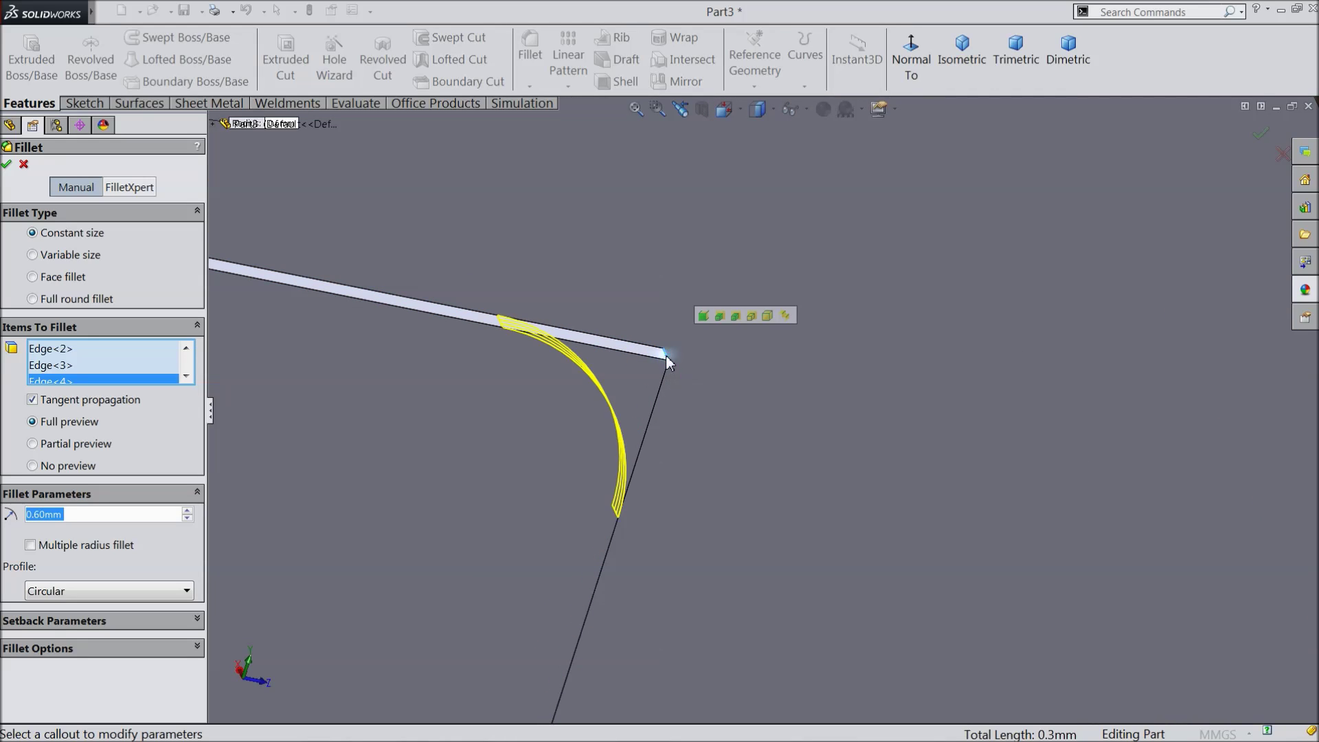
{"action": "left_click", "coordinate": [7, 165]}
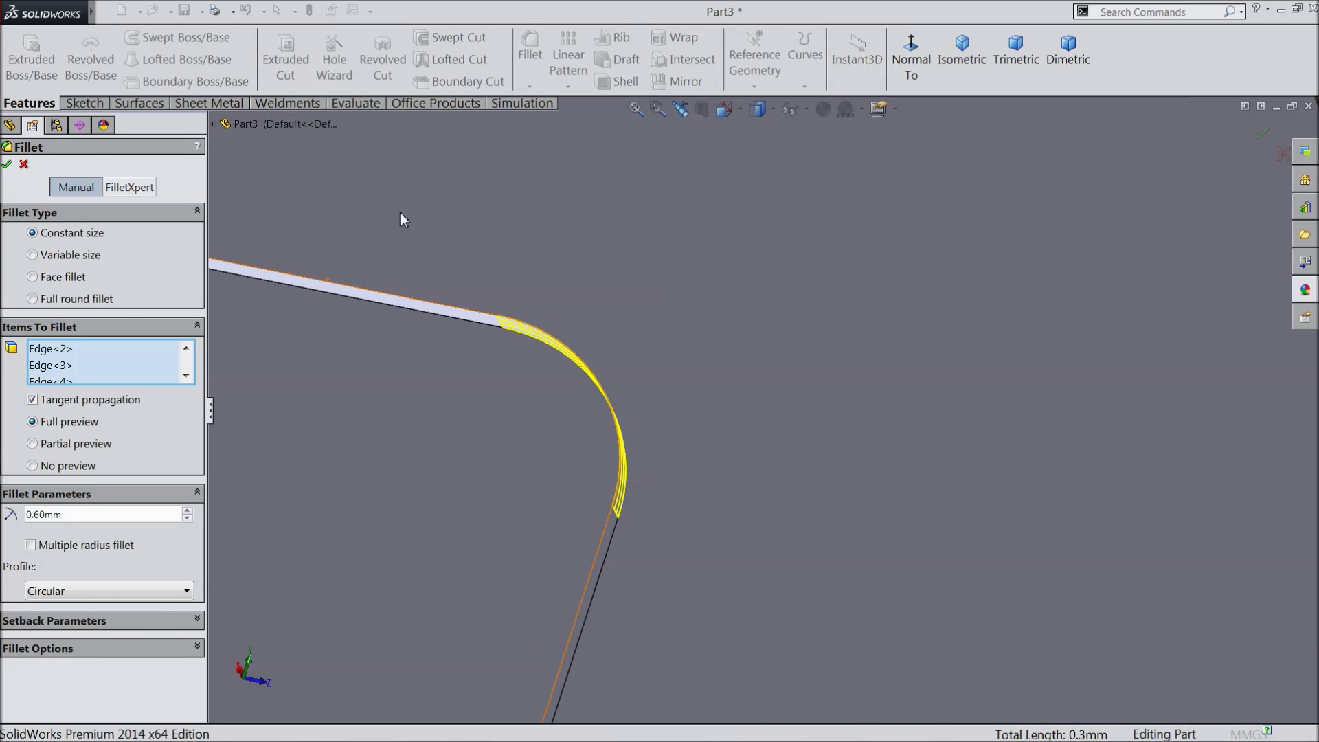
Start a sketch on the raised square's front surface and view it face-on
{"action": "scroll", "coordinate": [619, 283], "scroll_direction": "up", "scroll_amount": 6}
{"action": "scroll", "coordinate": [695, 352], "scroll_direction": "up", "scroll_amount": 5}
{"action": "middle_click_drag", "start_coordinate": [729, 522], "coordinate": [680, 489]}
{"action": "scroll", "coordinate": [653, 481], "scroll_direction": "down", "scroll_amount": 4}
{"action": "left_click", "coordinate": [652, 482]}
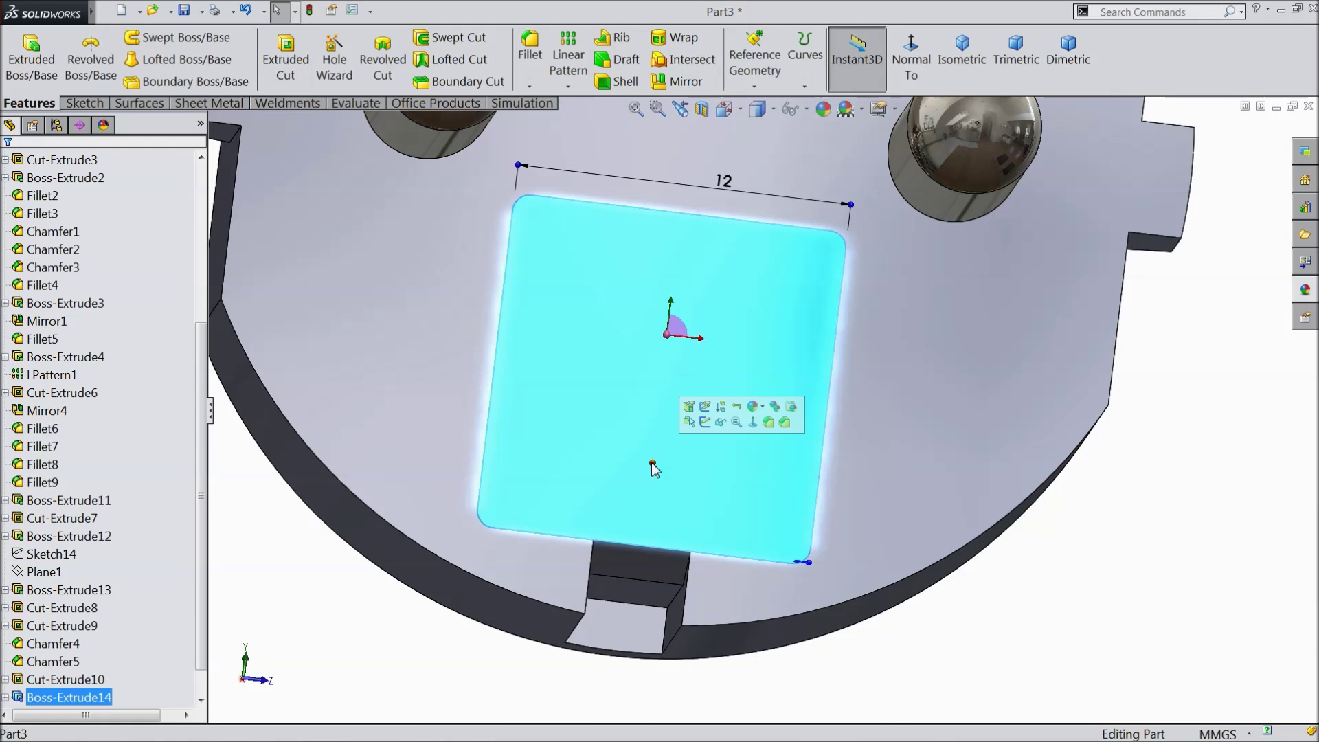
{"action": "left_click", "coordinate": [712, 418]}
{"action": "left_click", "coordinate": [911, 51]}
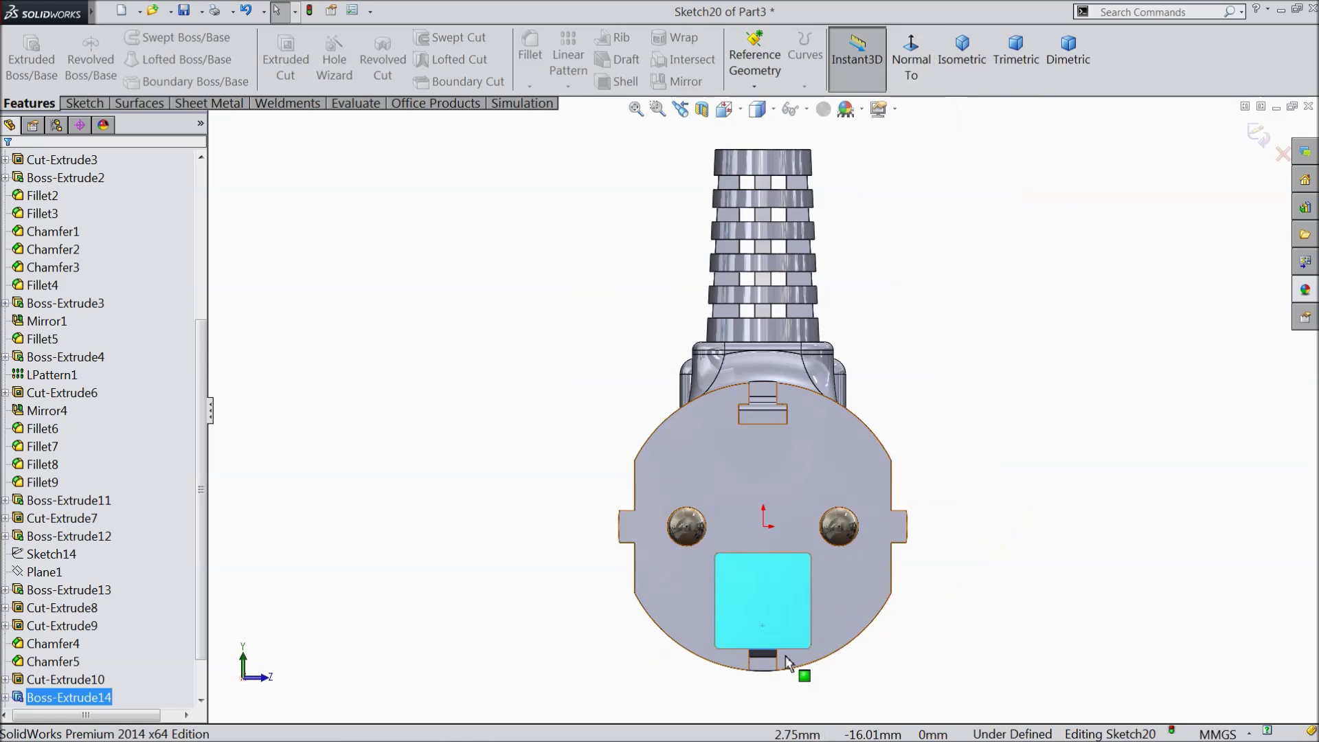
Sketch a vertical construction centerline from the origin down to the midpoint of the raised square's lower edge
{"action": "left_click", "coordinate": [84, 103]}
{"action": "left_click", "coordinate": [133, 39]}
{"action": "left_click", "coordinate": [155, 76]}
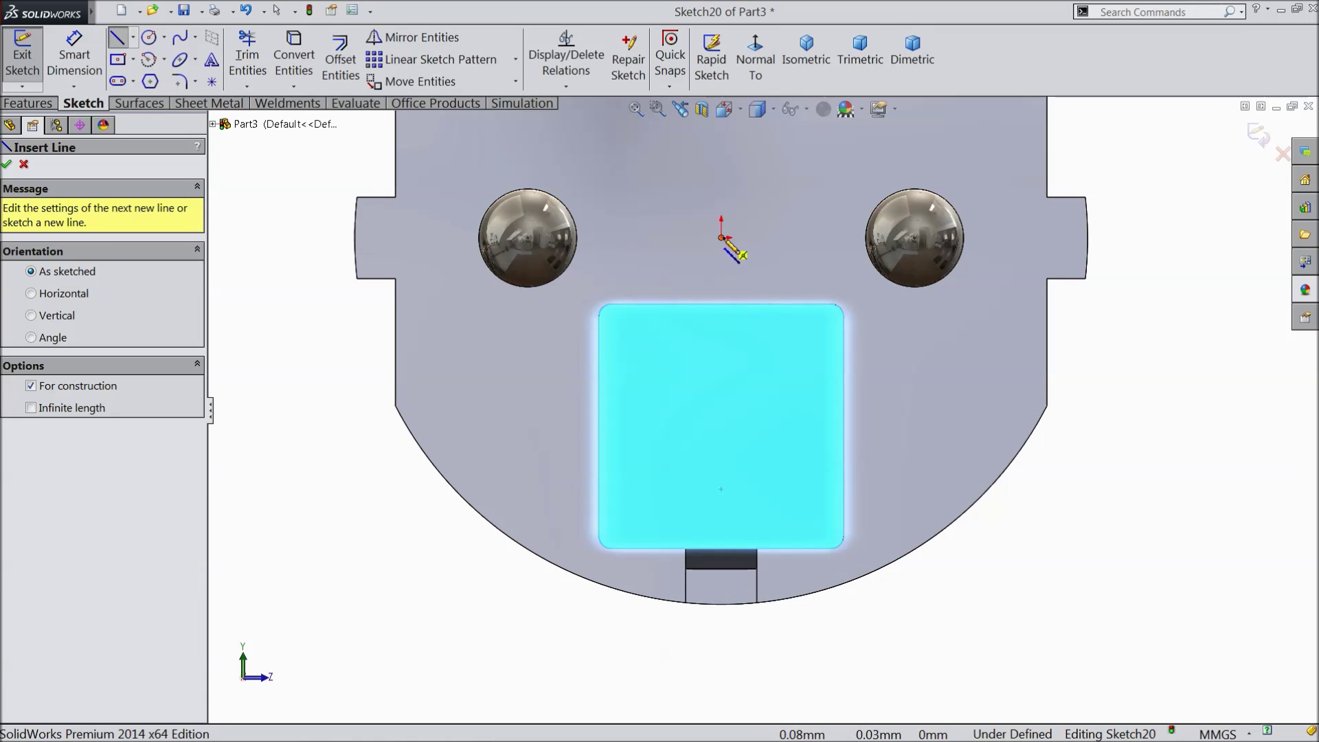
{"action": "left_click", "coordinate": [722, 238]}
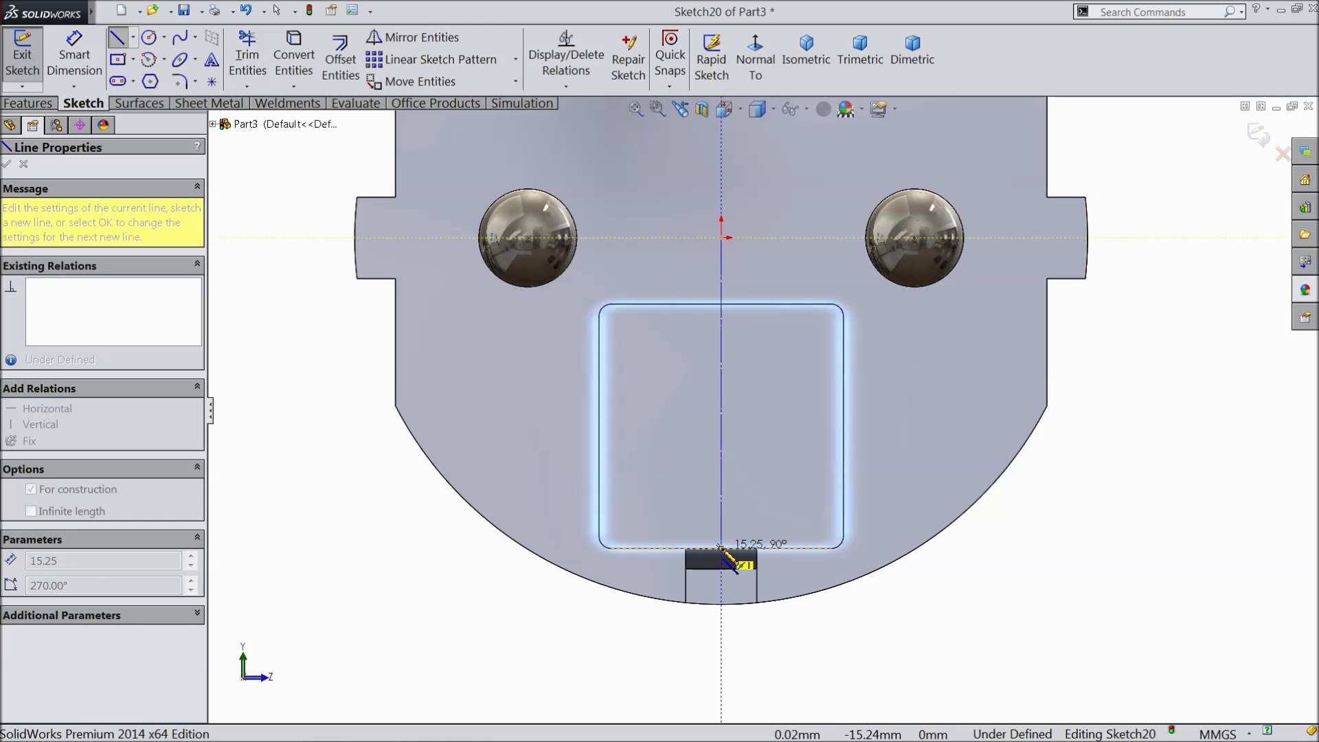
{"action": "left_click", "coordinate": [721, 548]}
{"action": "right_click", "coordinate": [467, 400]}
{"action": "left_click", "coordinate": [516, 135]}
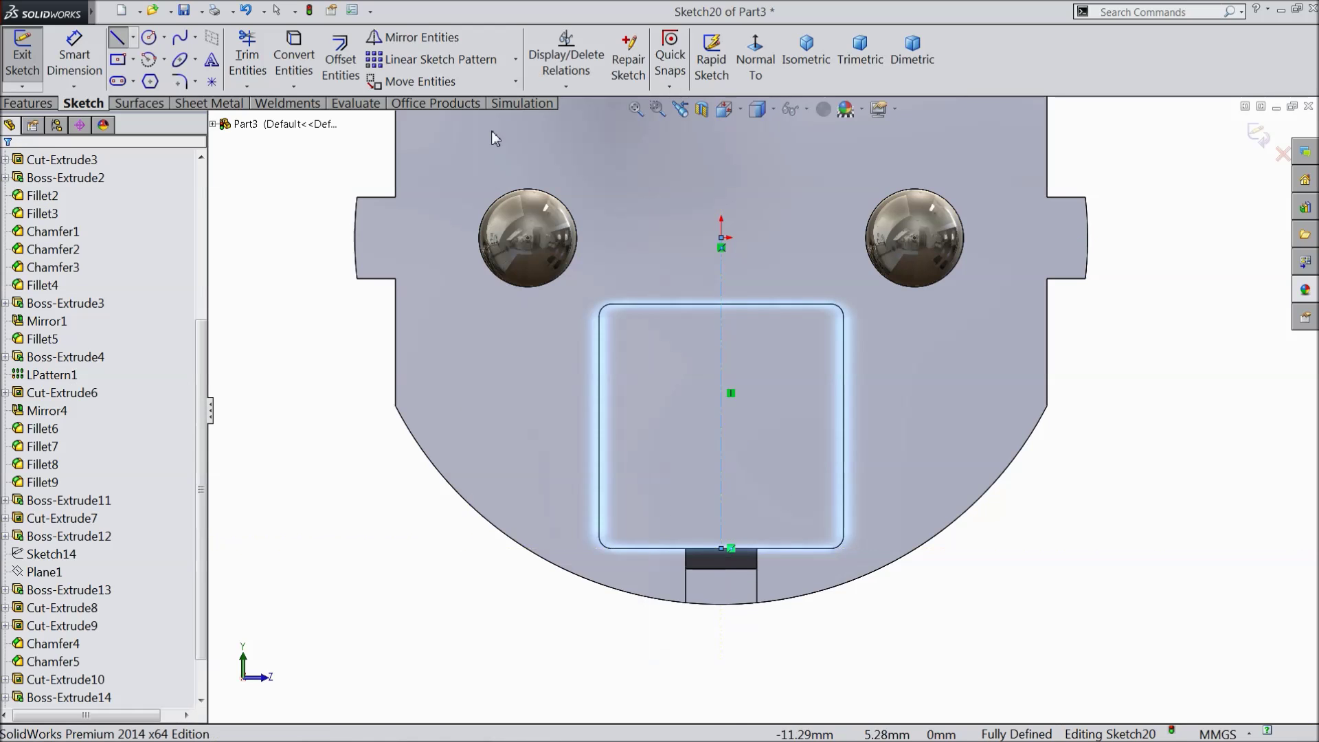
Sketch two center rectangles on the centerline: one about 6.3 by 13 mm reaching the square's lower edge, one about 10.1 by 5 mm crossing it
{"action": "left_click", "coordinate": [120, 60]}
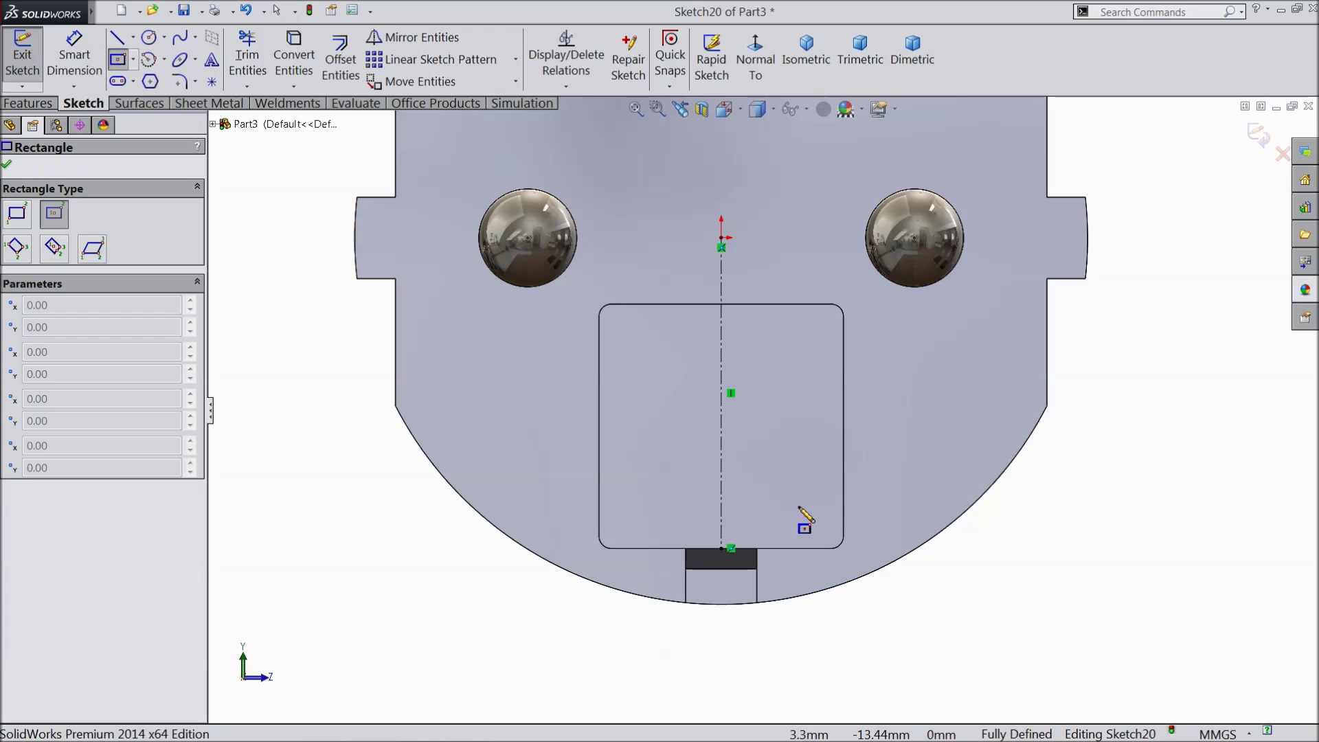
{"action": "scroll", "coordinate": [740, 544], "scroll_direction": "down", "scroll_amount": 3}
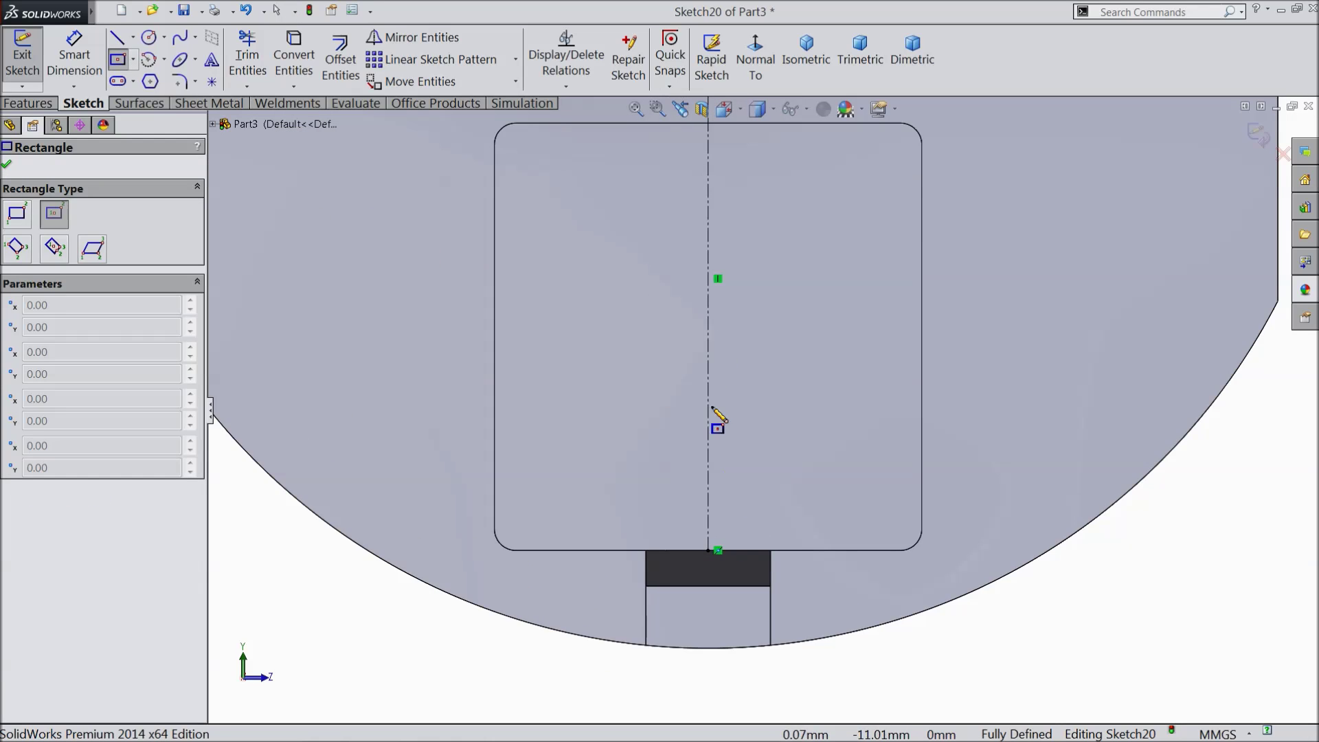
{"action": "left_click", "coordinate": [709, 320]}
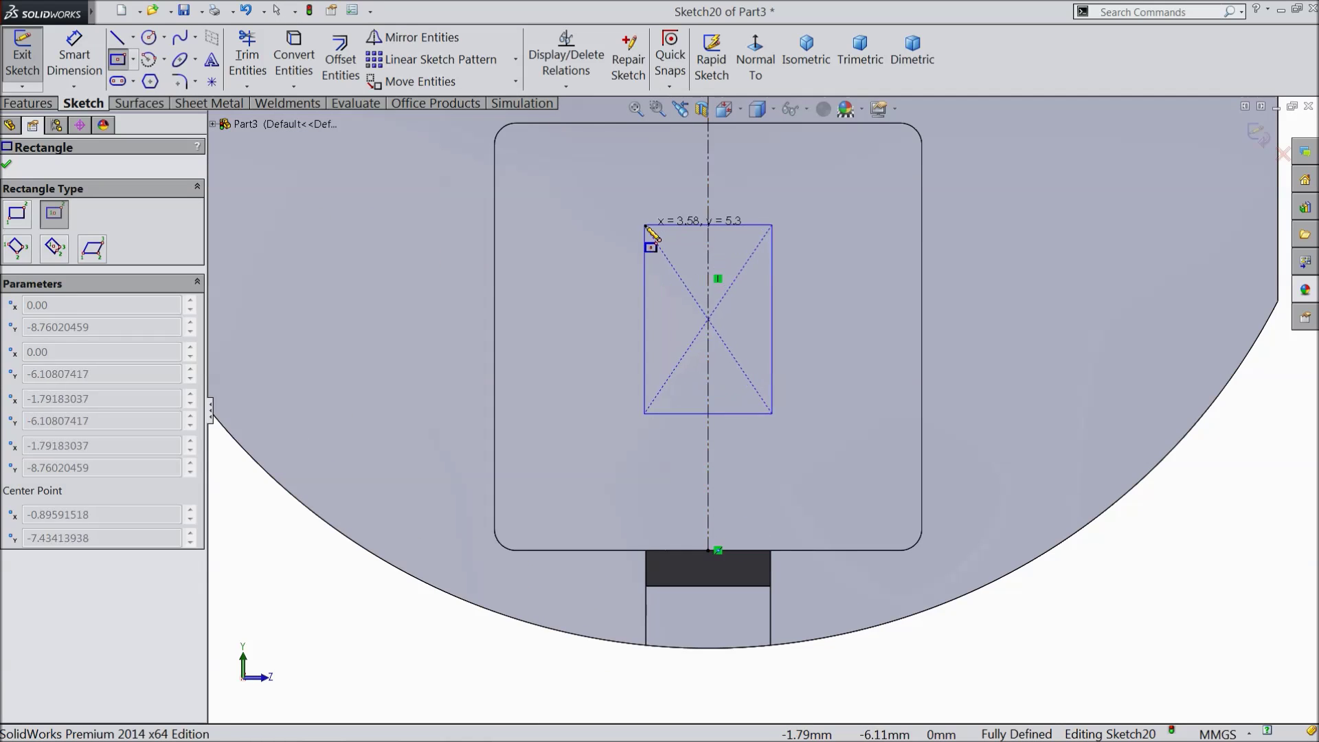
{"action": "left_click", "coordinate": [596, 550]}
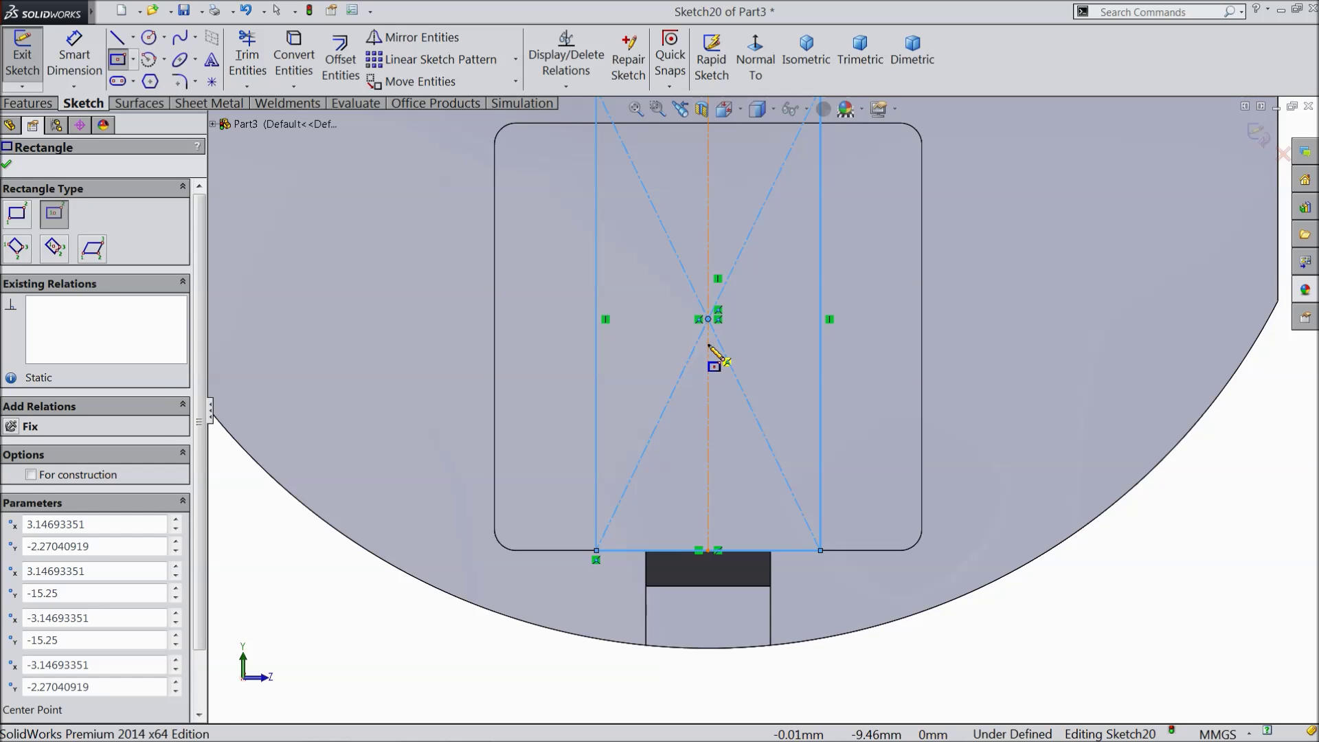
{"action": "left_click", "coordinate": [708, 343]}
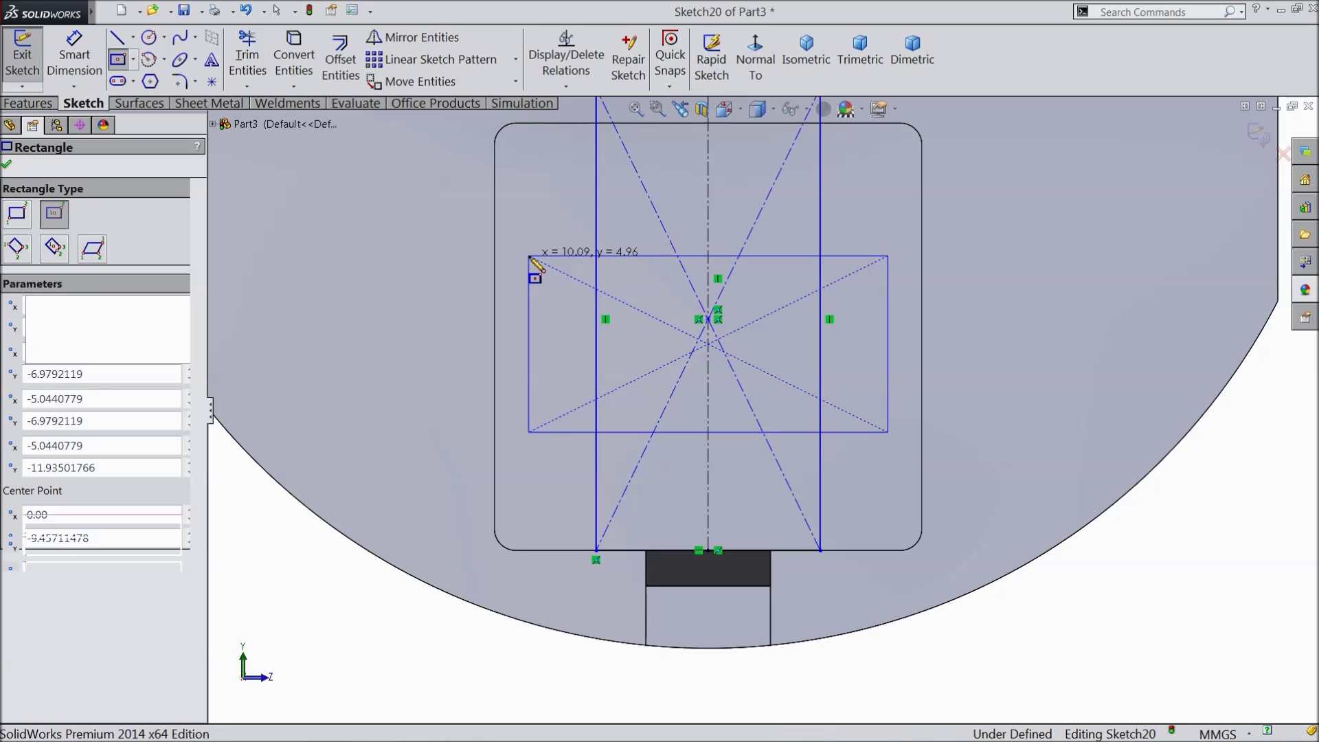
{"action": "left_click", "coordinate": [529, 255]}
Sketch a 3.5 by 1 mm corner rectangle over the dark recess directly below the raised square, snapping to its corners
{"action": "left_click", "coordinate": [132, 59]}
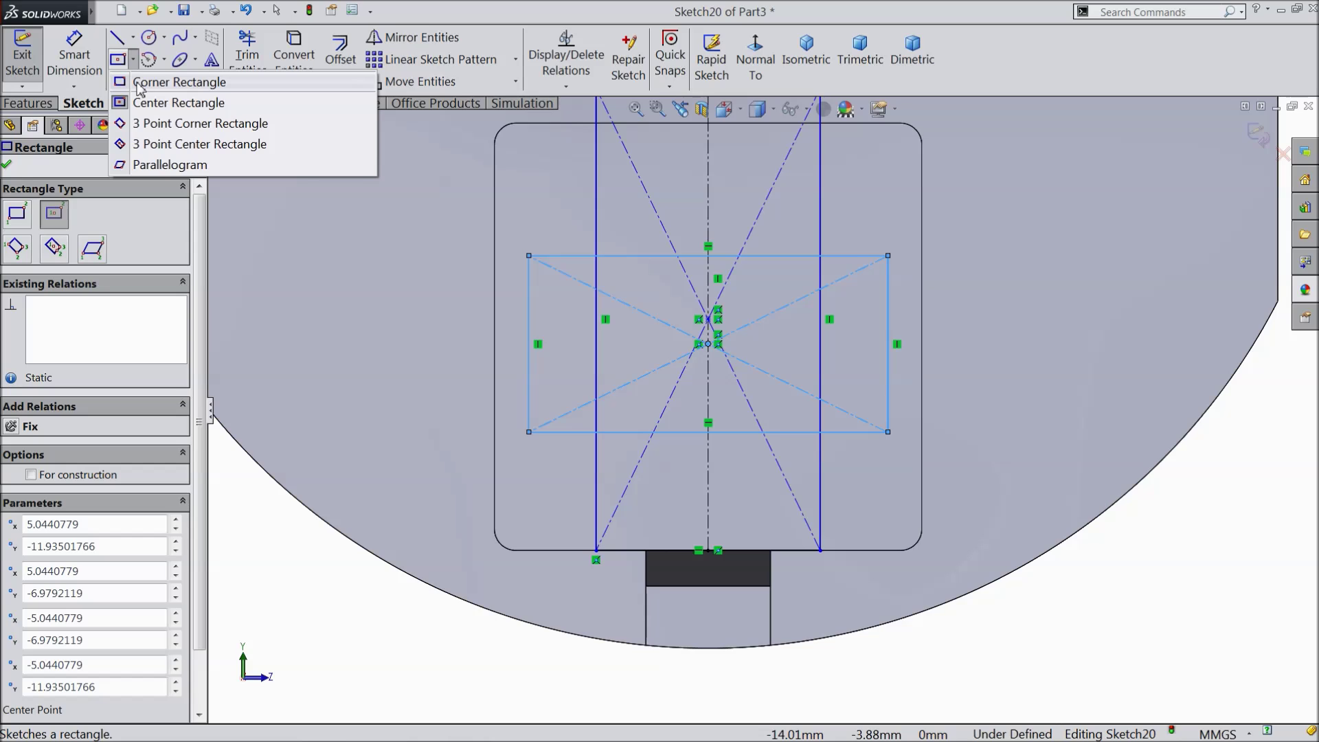
{"action": "left_click", "coordinate": [141, 83]}
{"action": "scroll", "coordinate": [722, 610], "scroll_direction": "down", "scroll_amount": 3}
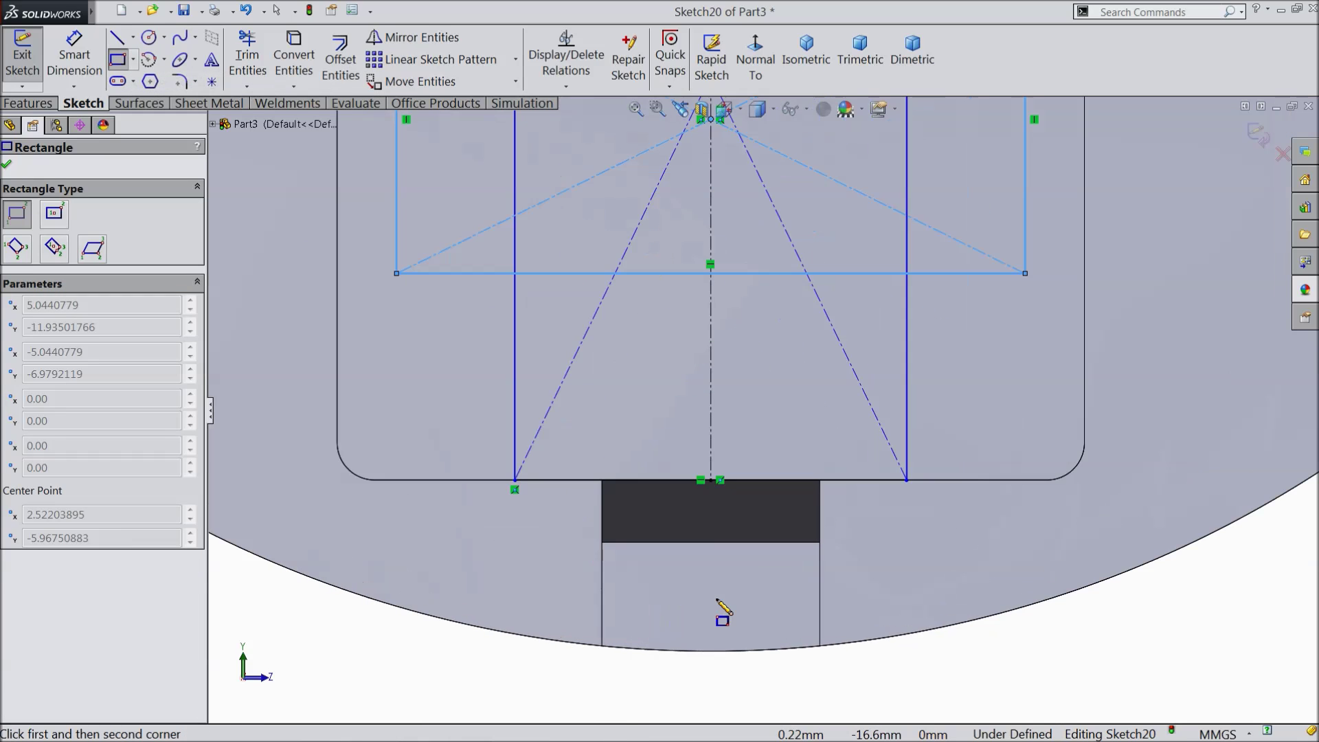
{"action": "left_click", "coordinate": [602, 481]}
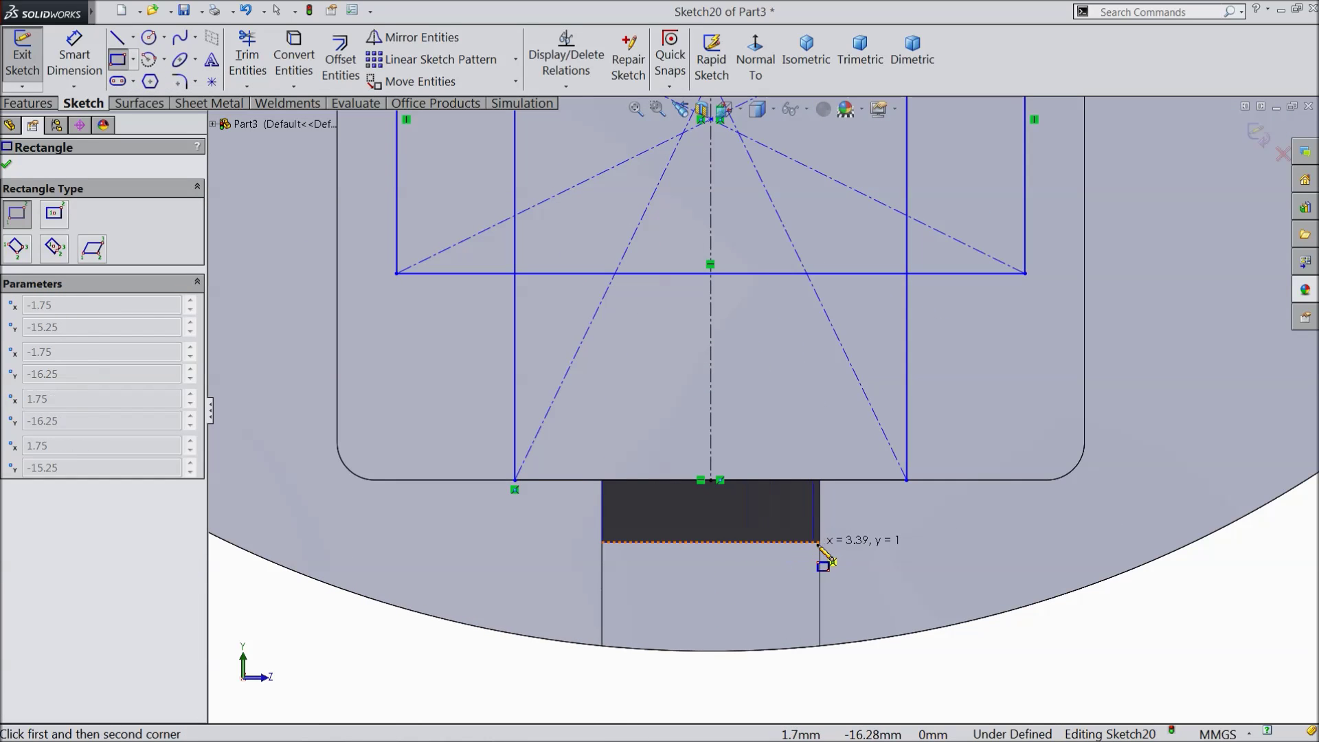
{"action": "left_click", "coordinate": [819, 543]}
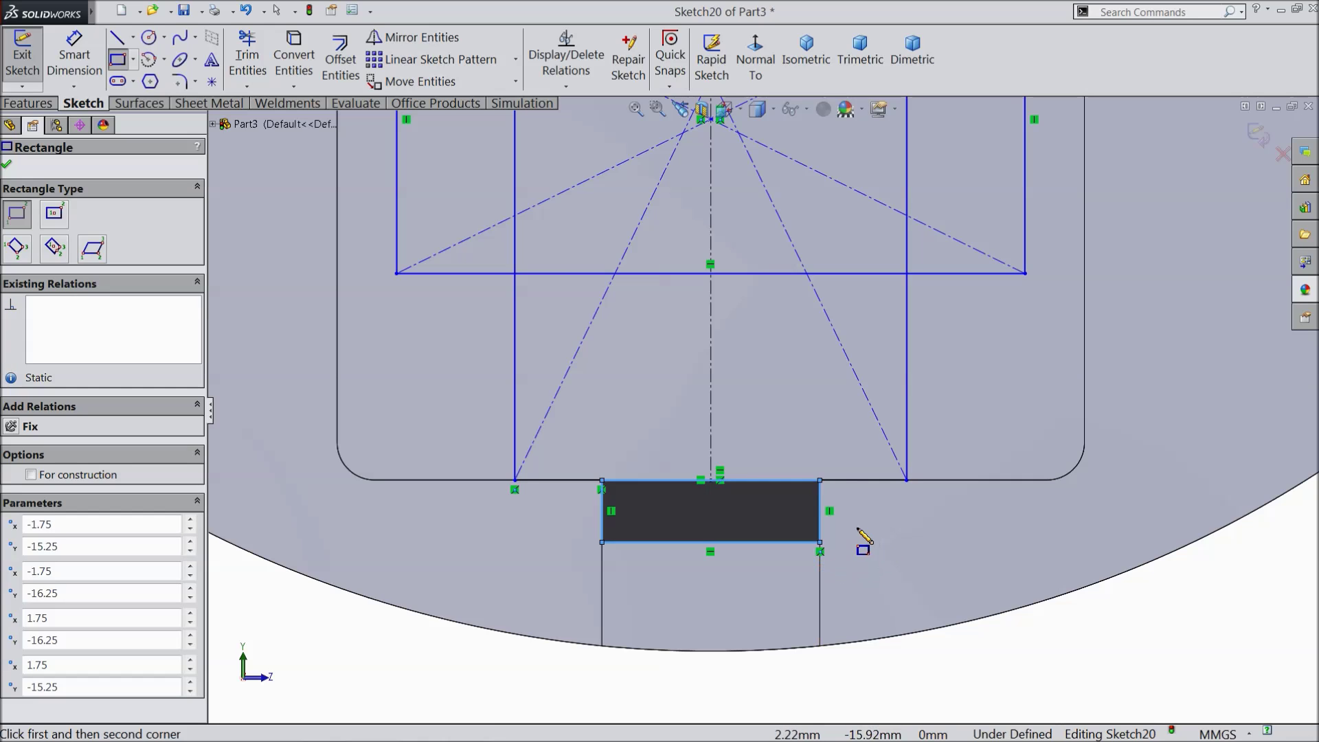
Make the tall rectangle's upper line collinear with the upper edge of the rounded square outline
{"action": "scroll", "coordinate": [838, 524], "scroll_direction": "up", "scroll_amount": 5}
{"action": "left_click", "coordinate": [76, 63]}
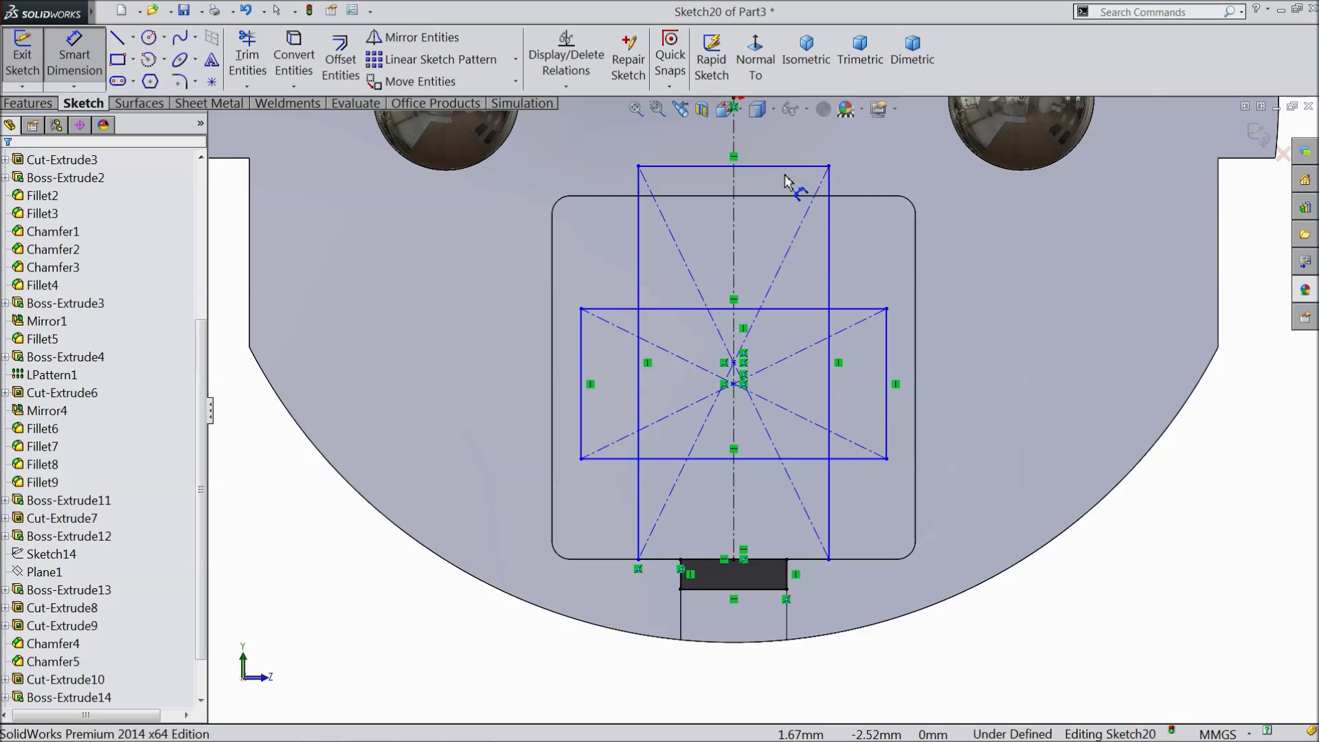
{"action": "scroll", "coordinate": [776, 144], "scroll_direction": "down", "scroll_amount": 3}
{"action": "left_click", "coordinate": [67, 63]}
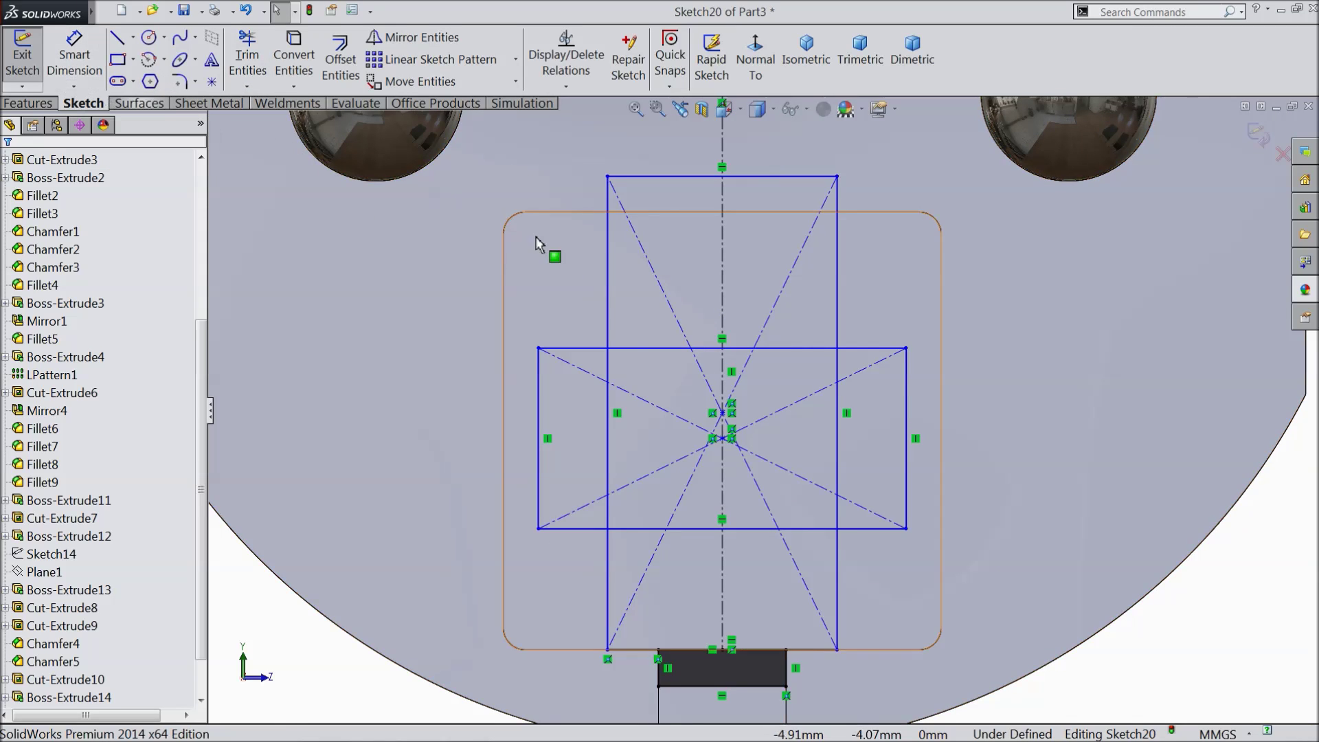
{"action": "scroll", "coordinate": [718, 333], "scroll_direction": "down", "scroll_amount": 1}
{"action": "left_click", "coordinate": [752, 185]}
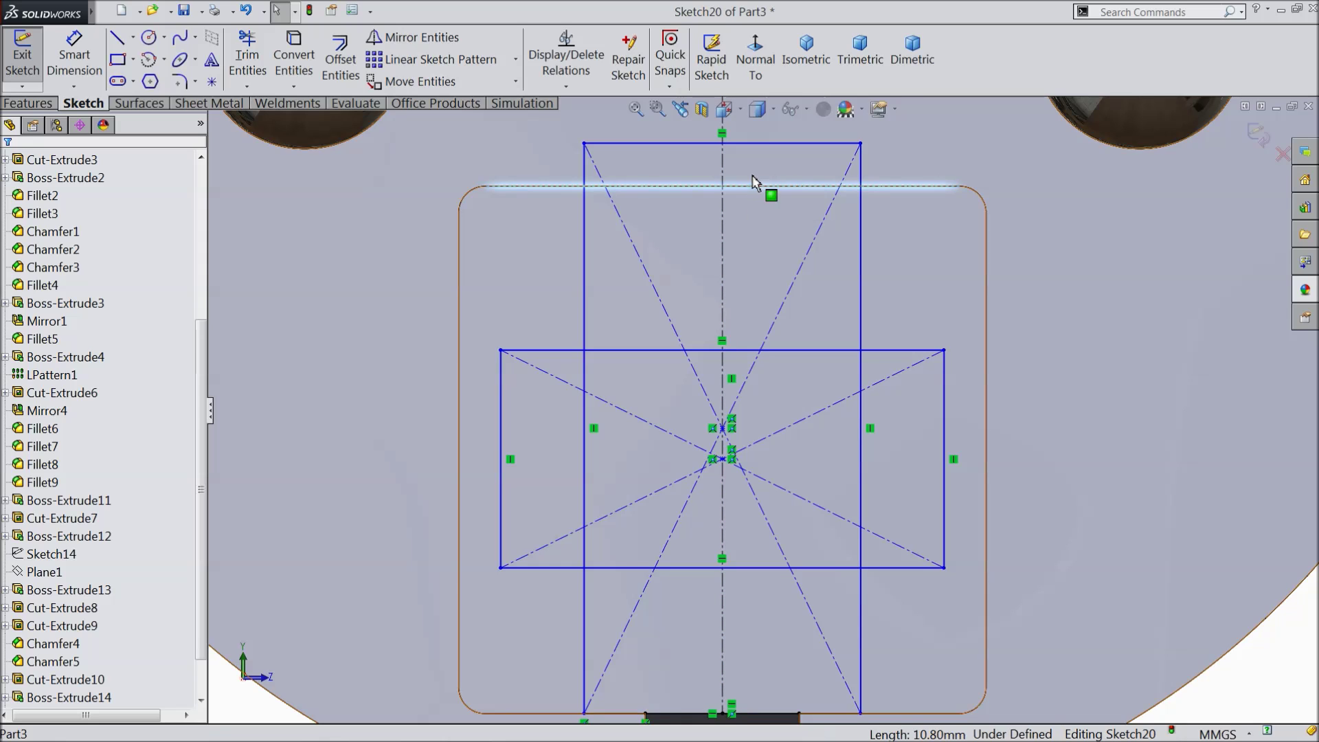
{"action": "left_click", "coordinate": [763, 143], "text": "ctrl"}
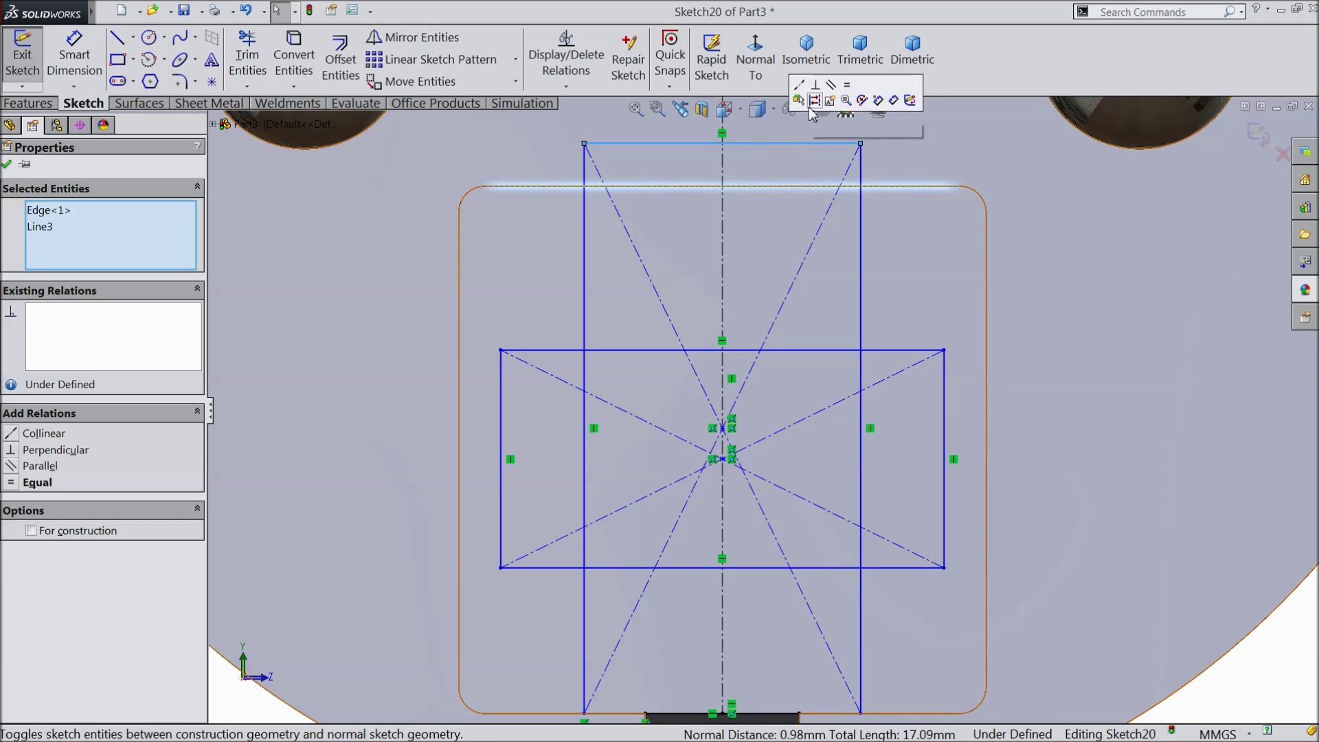
{"action": "left_click", "coordinate": [799, 88]}
{"action": "scroll", "coordinate": [776, 348], "scroll_direction": "up", "scroll_amount": 4}
{"action": "scroll", "coordinate": [781, 480], "scroll_direction": "down", "scroll_amount": 2}
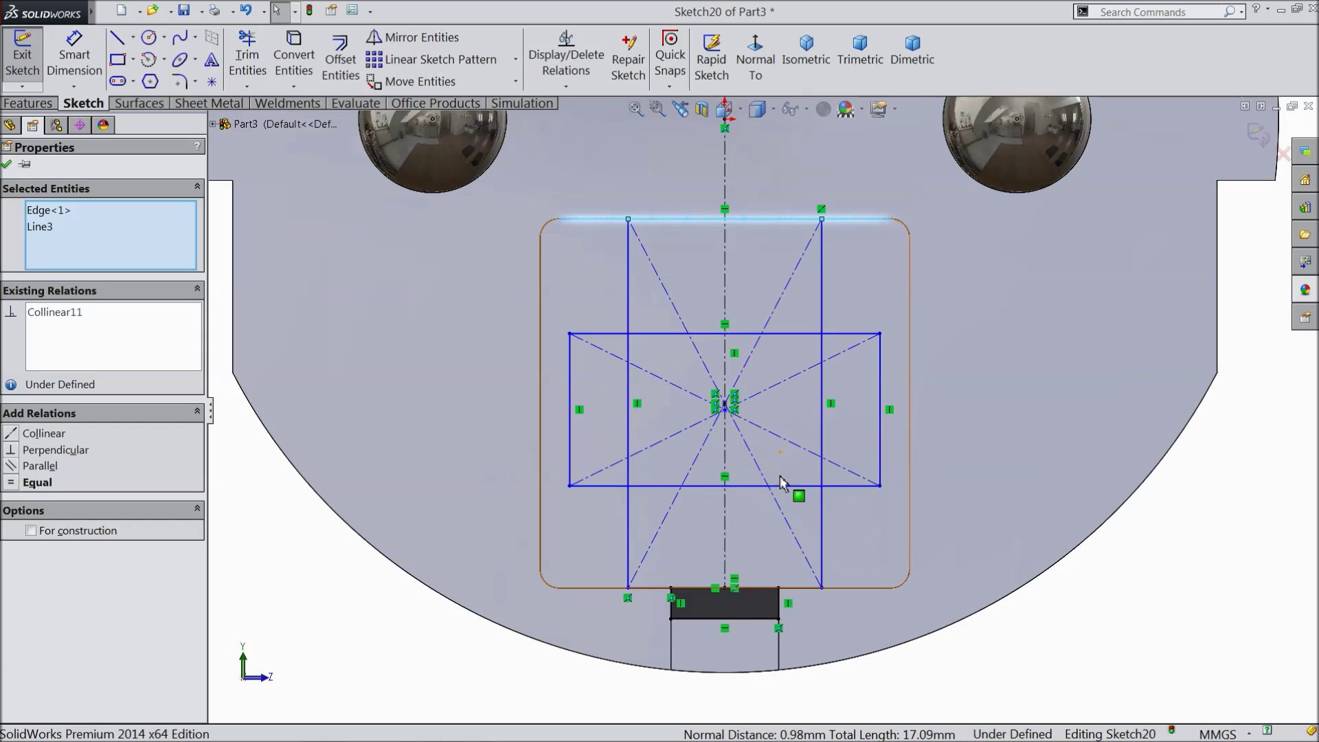
{"action": "left_click", "coordinate": [8, 166]}
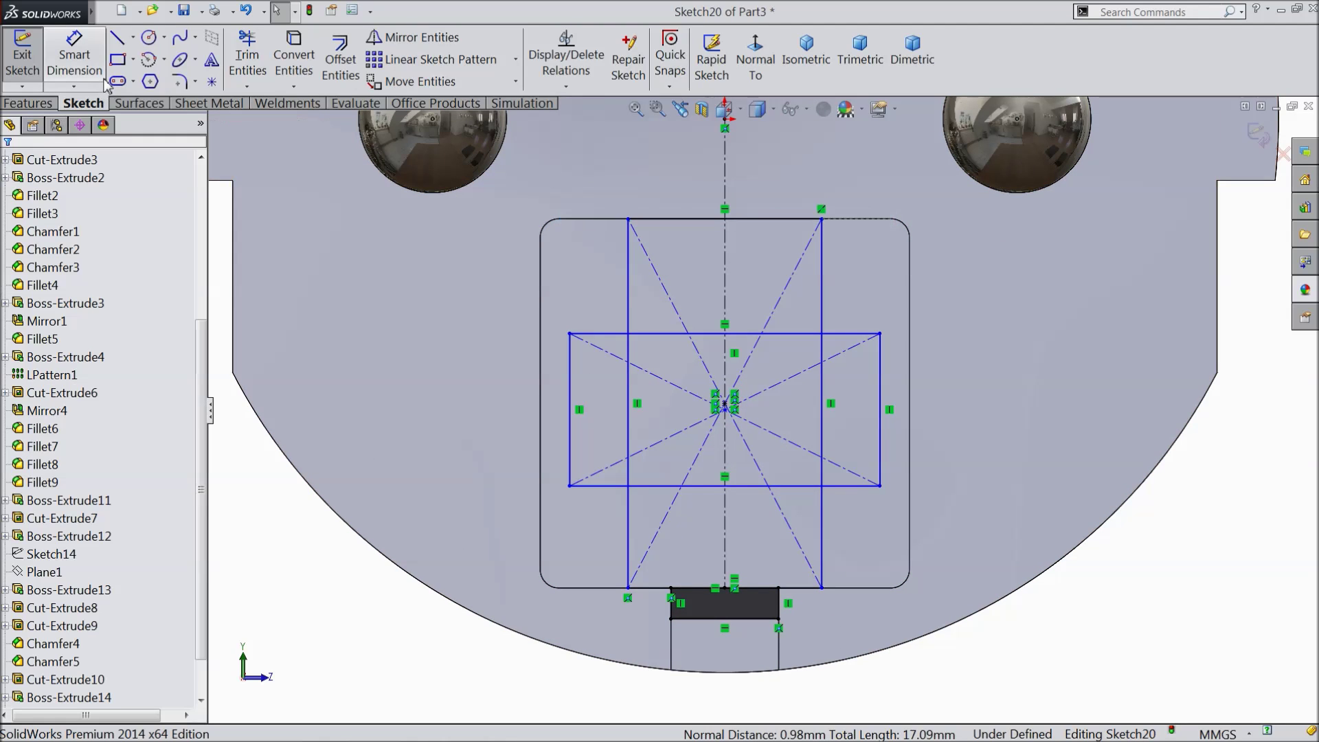
Dimension the tall rectangle's upper line and set its width to 6 mm
{"action": "key", "text": "d"}
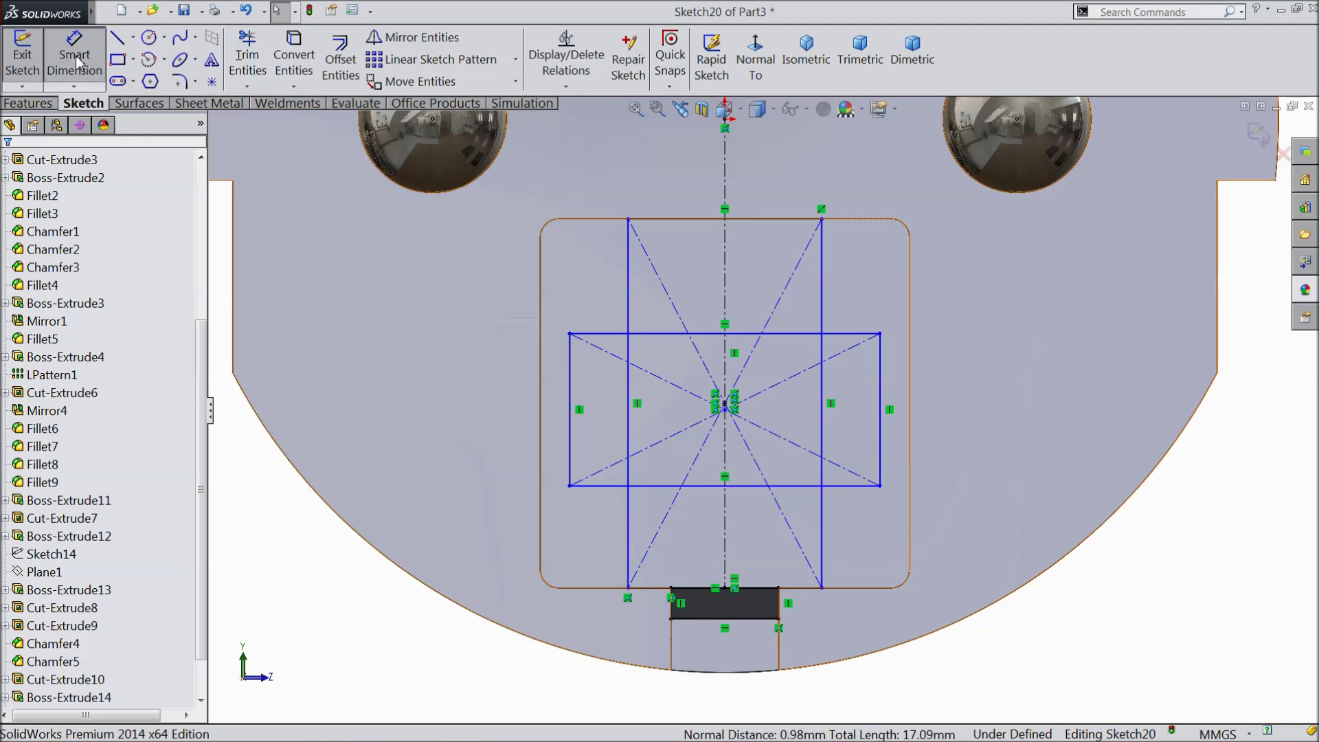
{"action": "left_click", "coordinate": [751, 220]}
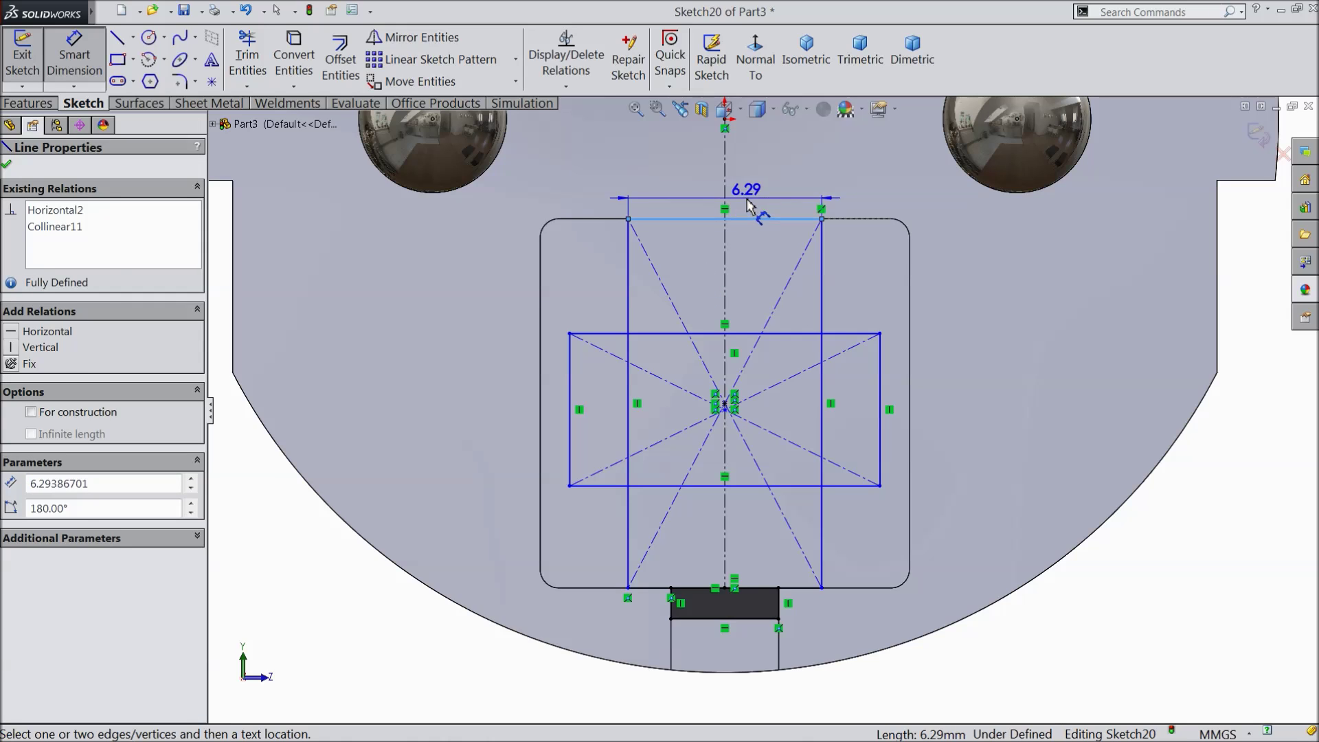
{"action": "left_click", "coordinate": [747, 202]}
{"action": "type", "text": "6.00mm"}
{"action": "key", "text": "Return"}
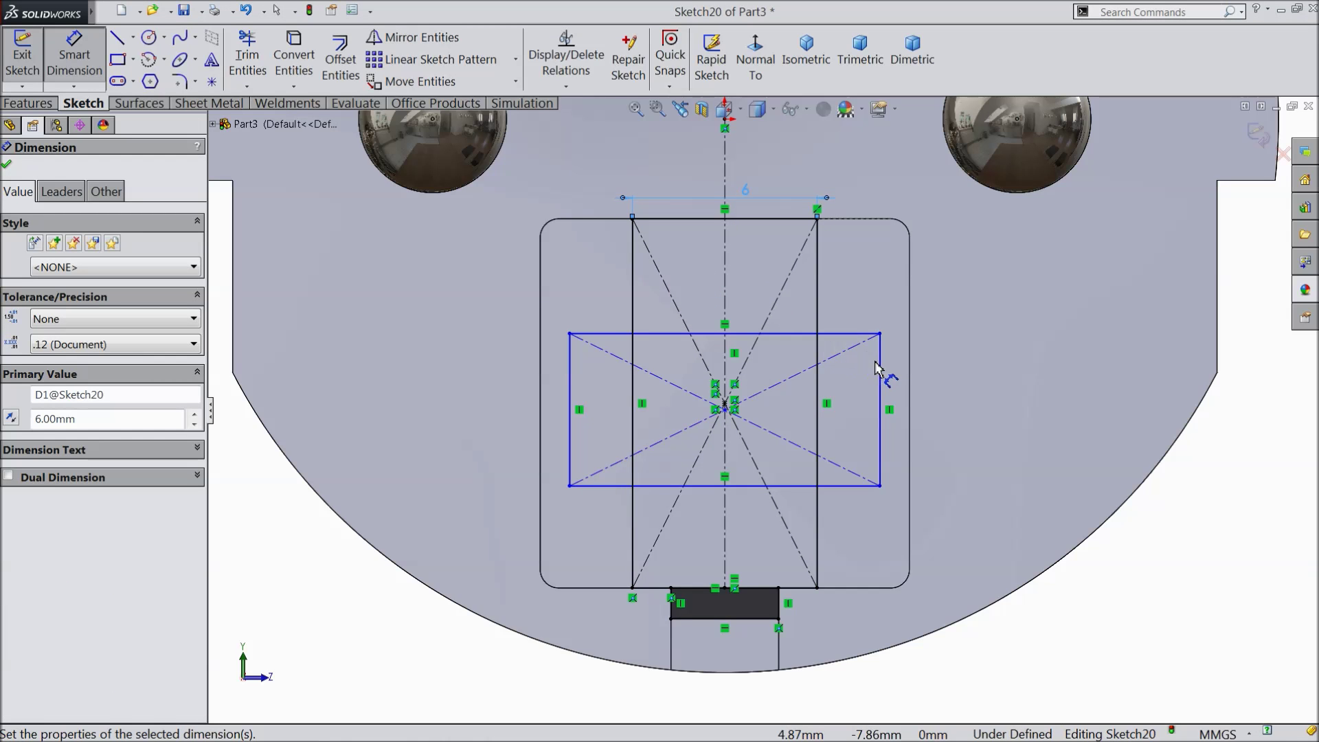
Dimension the wide rectangle between its two vertical sides and set its width to 9 mm
{"action": "left_click", "coordinate": [881, 371]}
{"action": "left_click", "coordinate": [571, 385]}
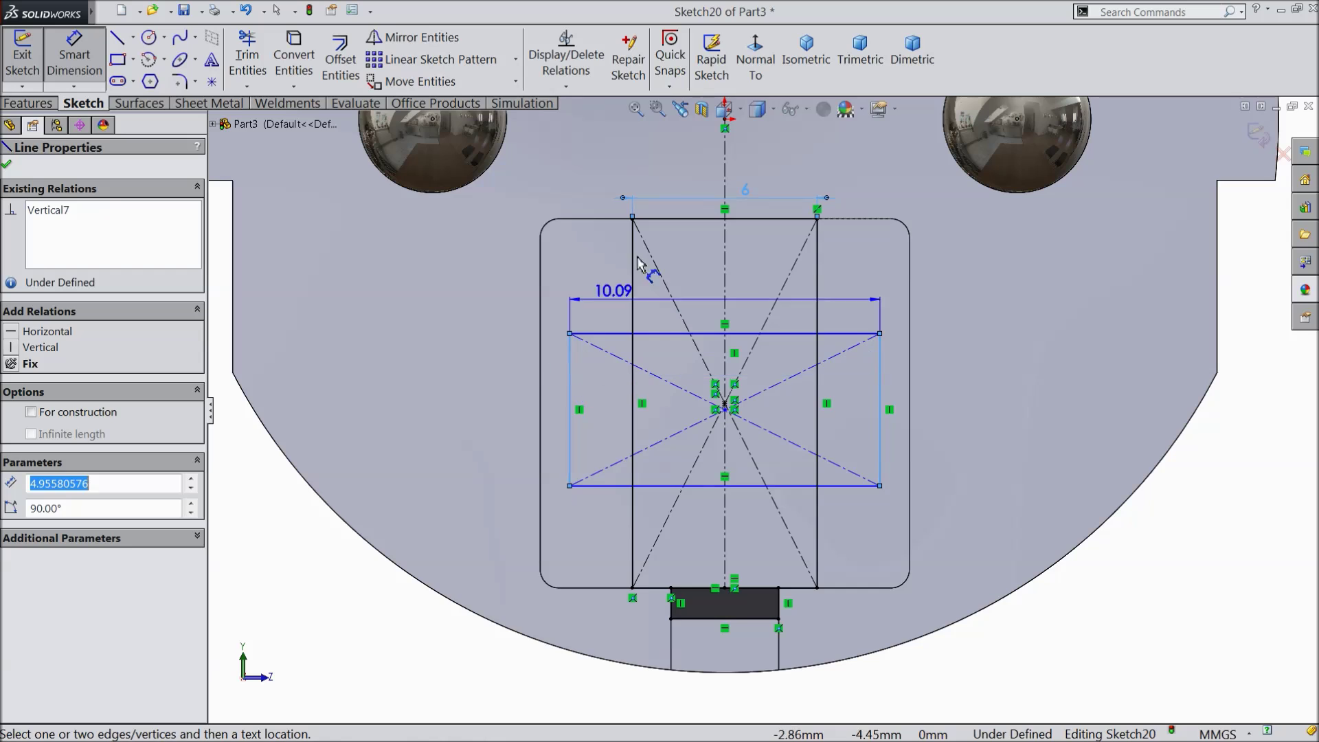
{"action": "left_click", "coordinate": [699, 176]}
{"action": "type", "text": "9"}
{"action": "key", "text": "Return"}
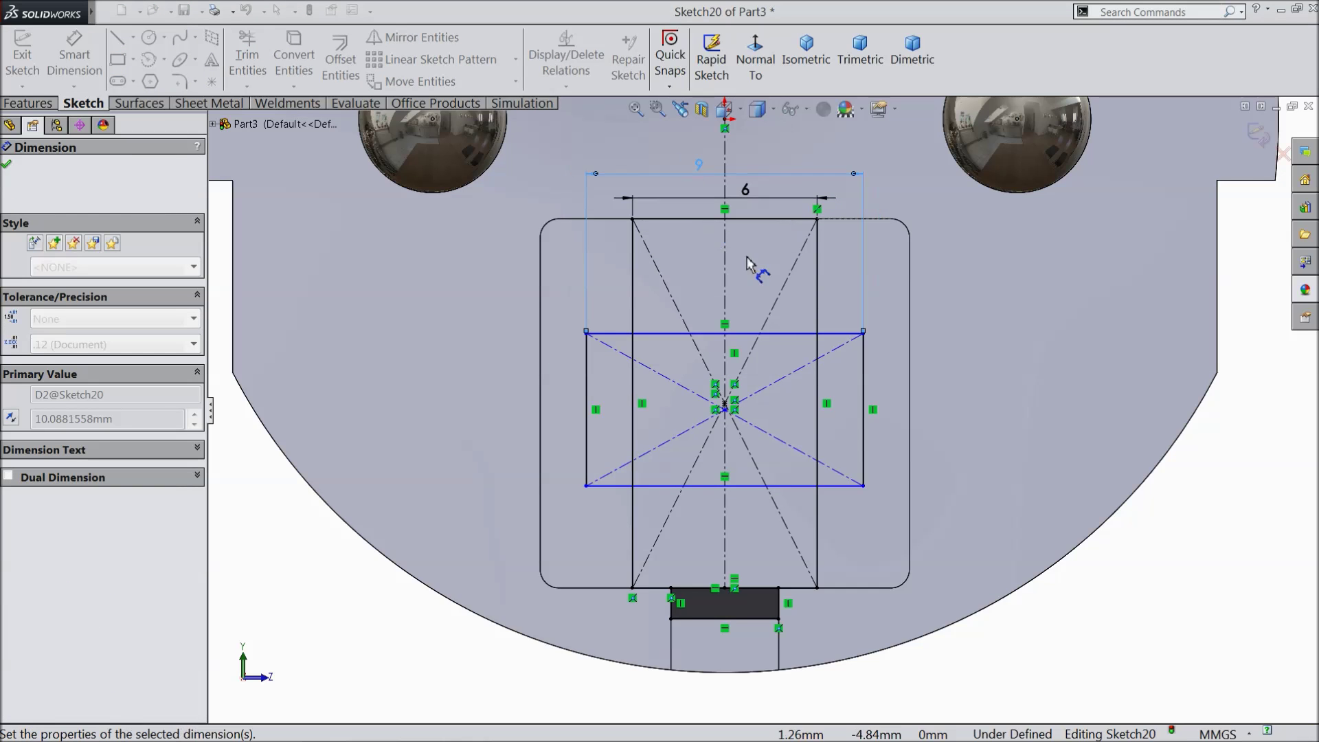
Dimension the wide rectangle's vertical side and set its height to 6.5 mm
{"action": "left_click", "coordinate": [865, 413]}
{"action": "left_click", "coordinate": [974, 409]}
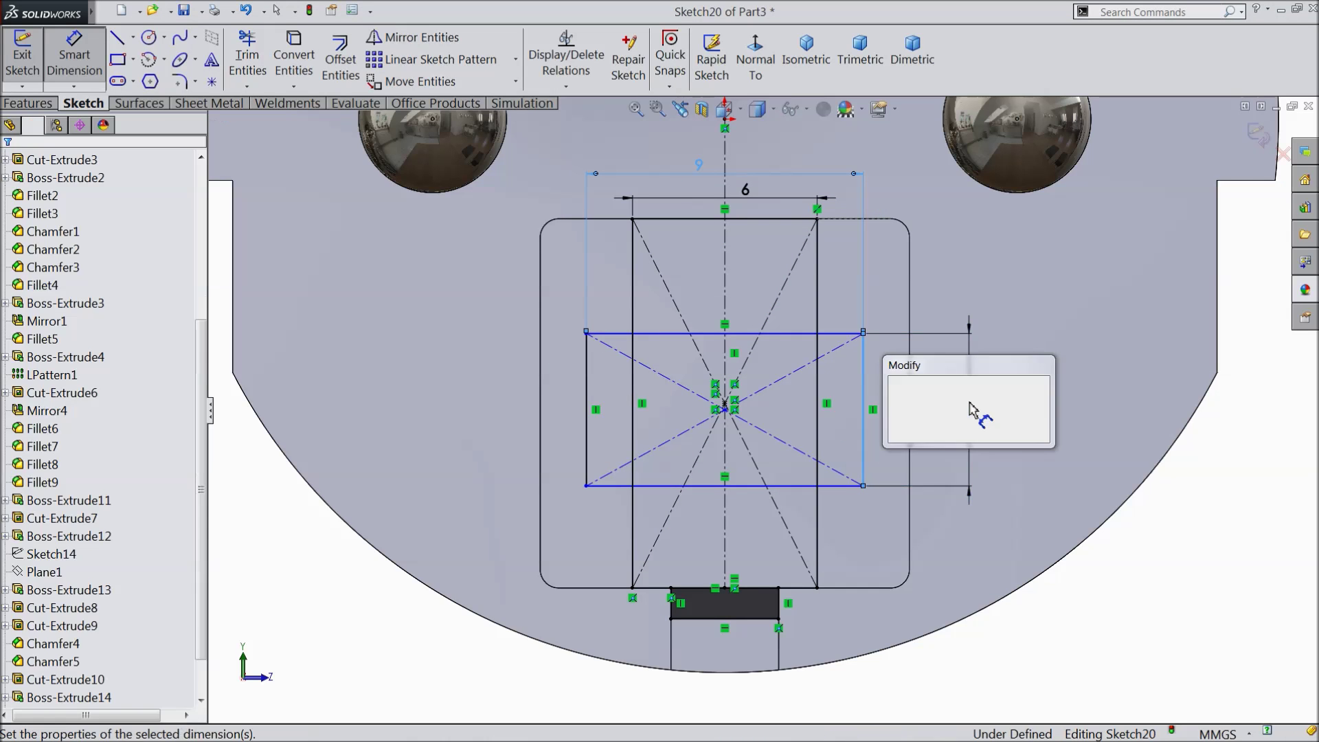
{"action": "type", "text": "6.25"}
{"action": "left_click", "coordinate": [896, 386]}
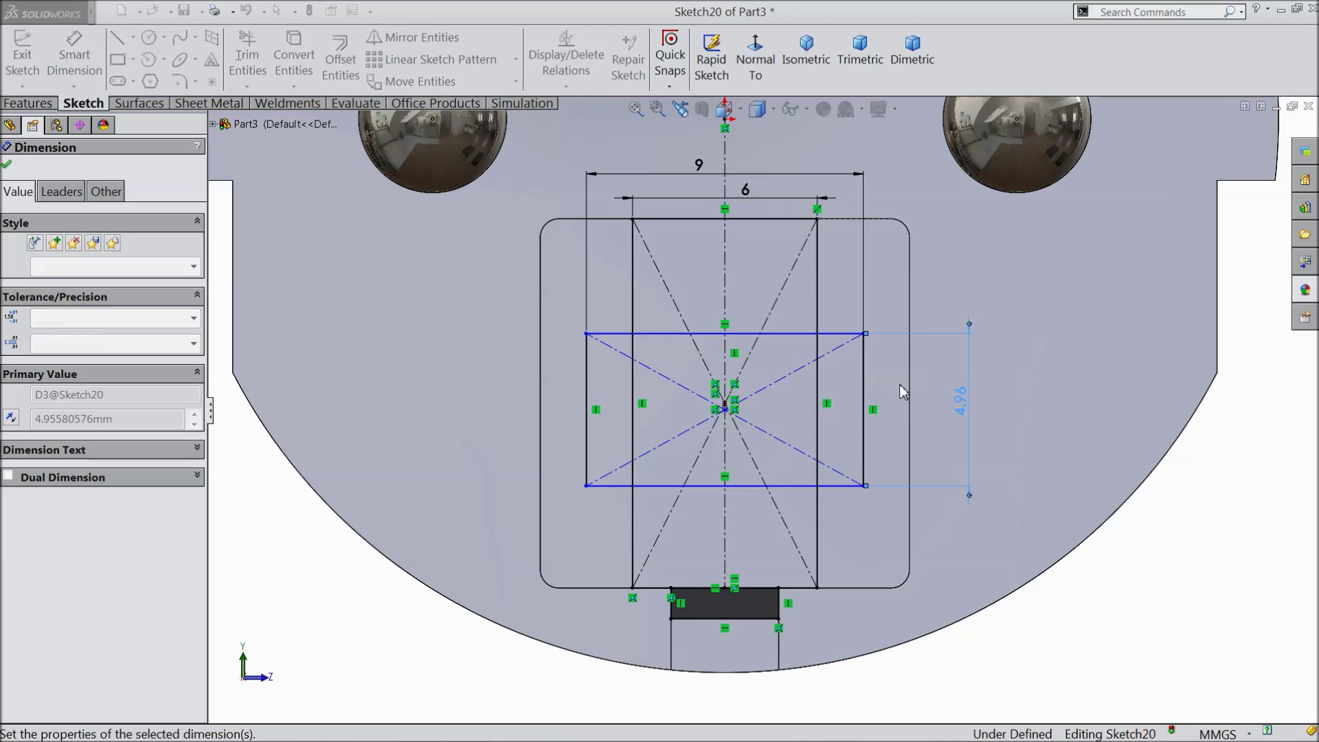
{"action": "double_click", "coordinate": [967, 400]}
{"action": "type", "text": "6.5"}
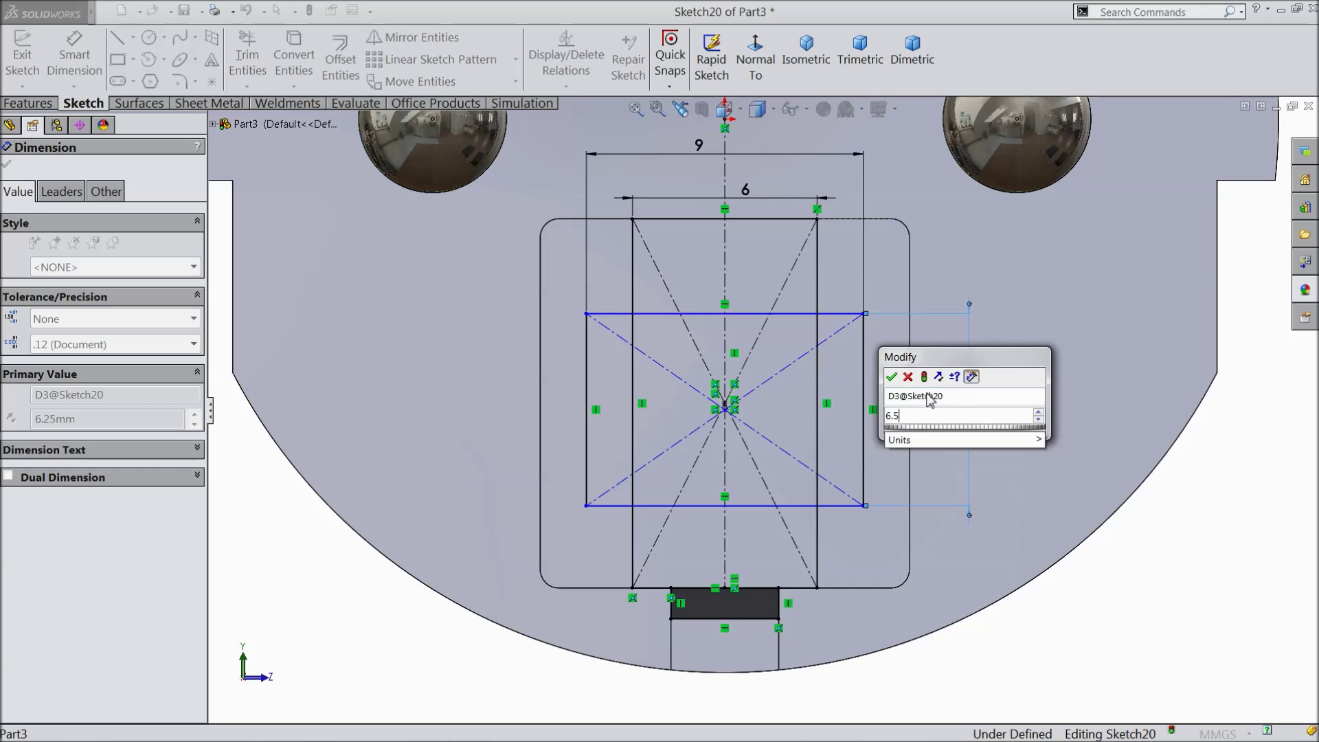
{"action": "left_click", "coordinate": [892, 377]}
Dimension the distance between the lower lines of the wide and tall rectangles and set it to 1.5 mm
{"action": "key", "text": "d"}
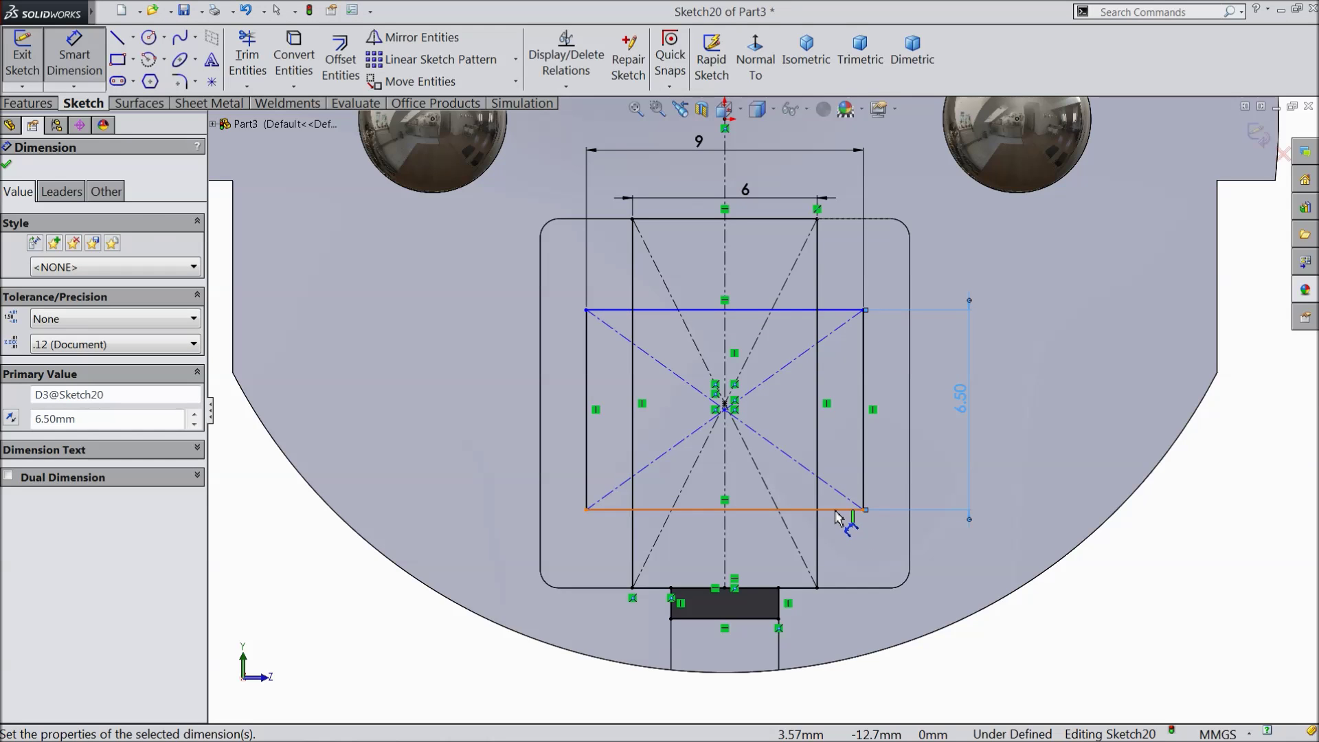
{"action": "left_click", "coordinate": [842, 510]}
{"action": "left_click", "coordinate": [795, 588]}
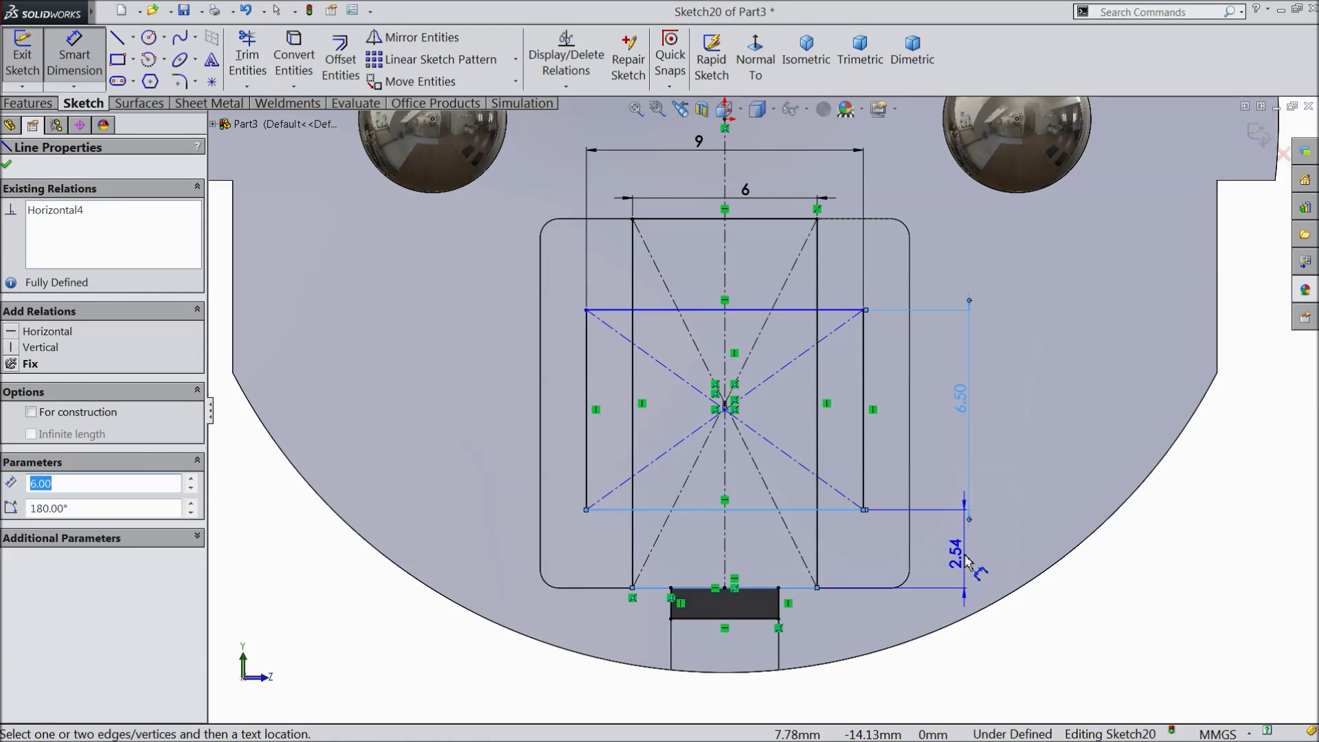
{"action": "left_click", "coordinate": [966, 562]}
{"action": "type", "text": "1."}
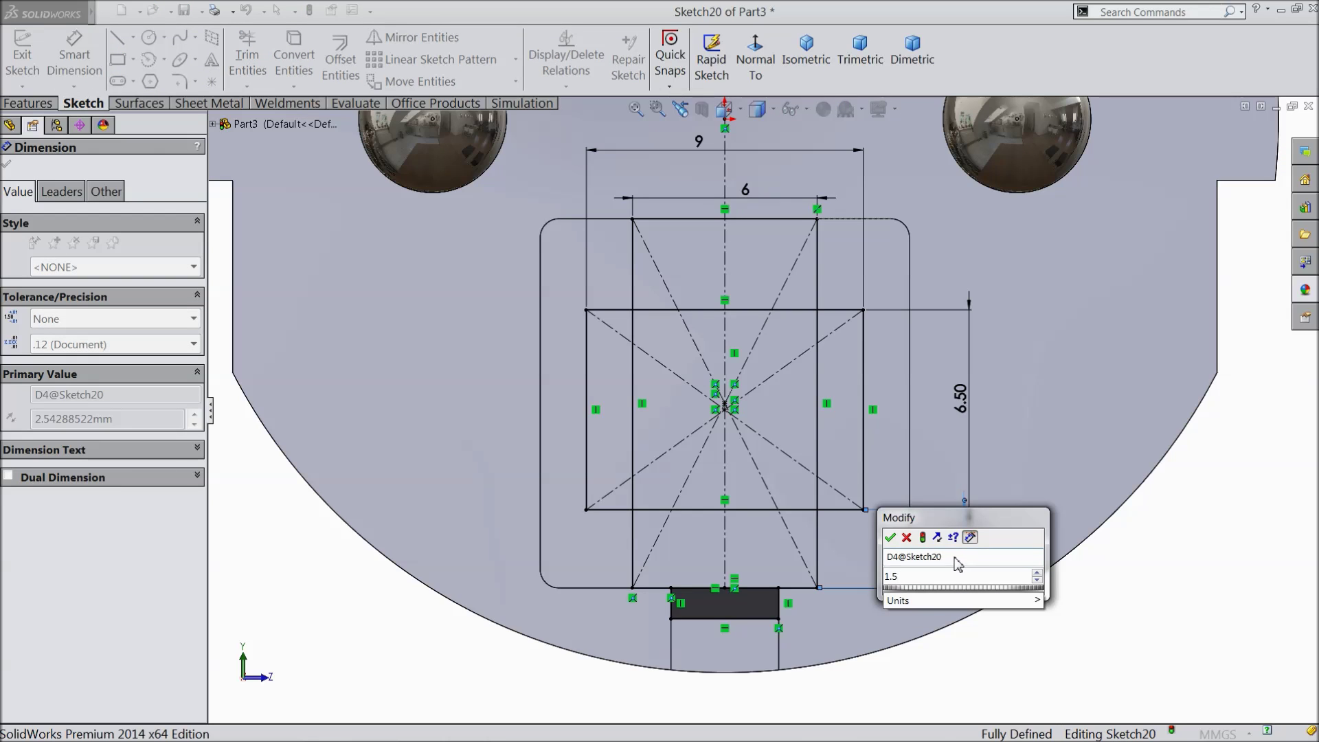
{"action": "type", "text": "5"}
{"action": "left_click", "coordinate": [891, 537]}
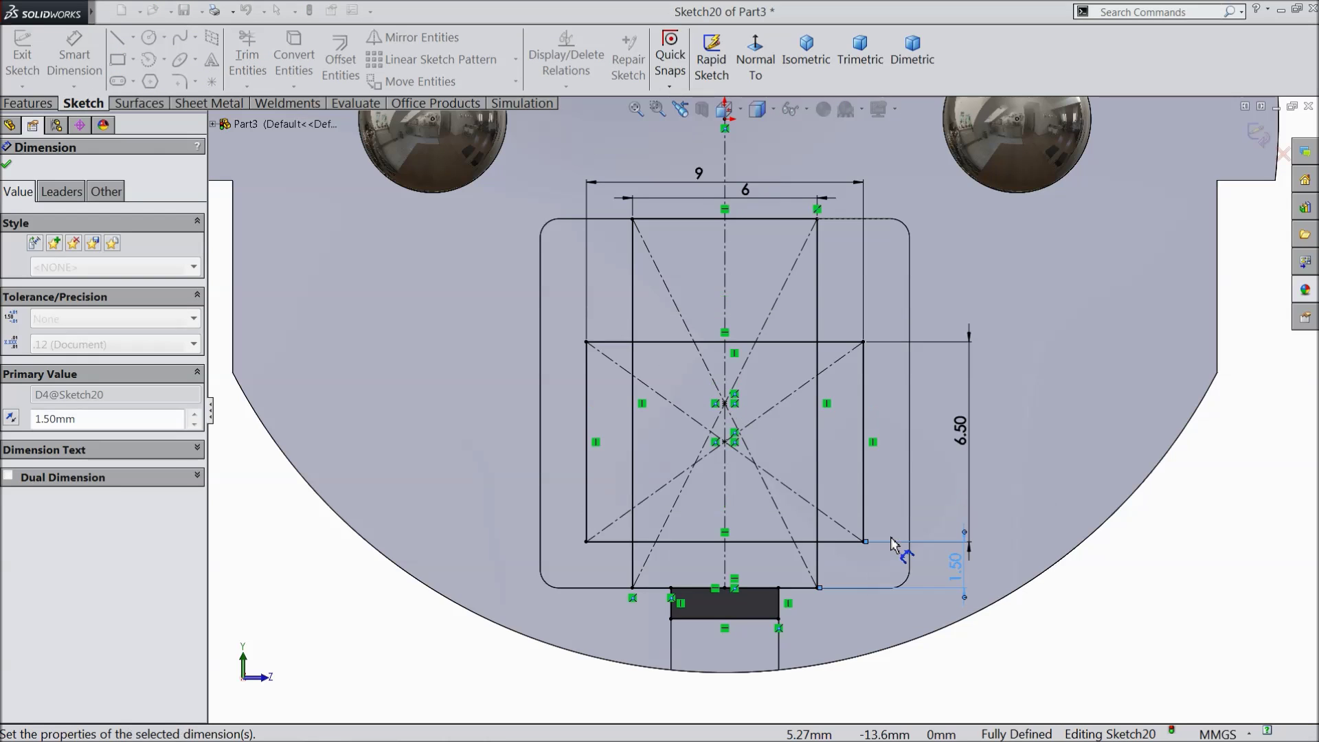
{"action": "left_click", "coordinate": [8, 168]}
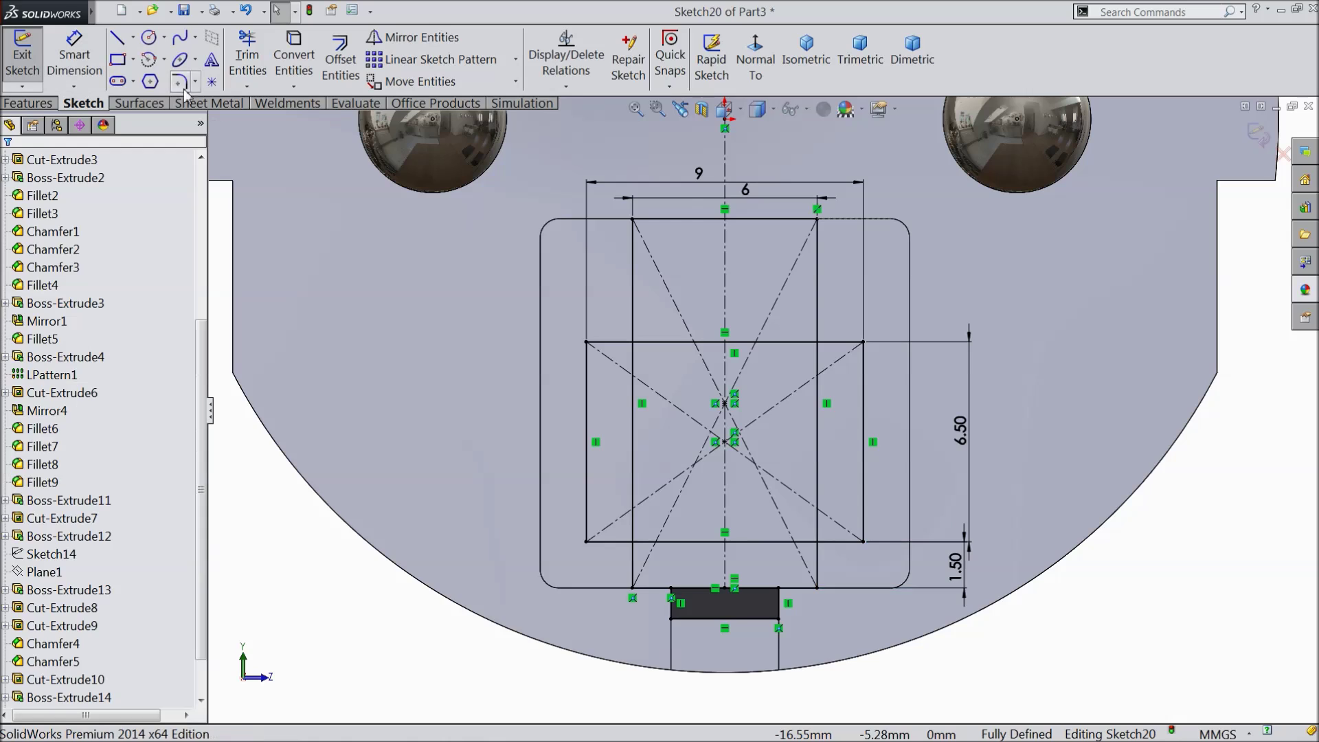
Trim to closest the inner segments where the two rectangles overlap, leaving a single cross-shaped outline
{"action": "left_click", "coordinate": [248, 58]}
{"action": "scroll", "coordinate": [718, 543], "scroll_direction": "down", "scroll_amount": 3}
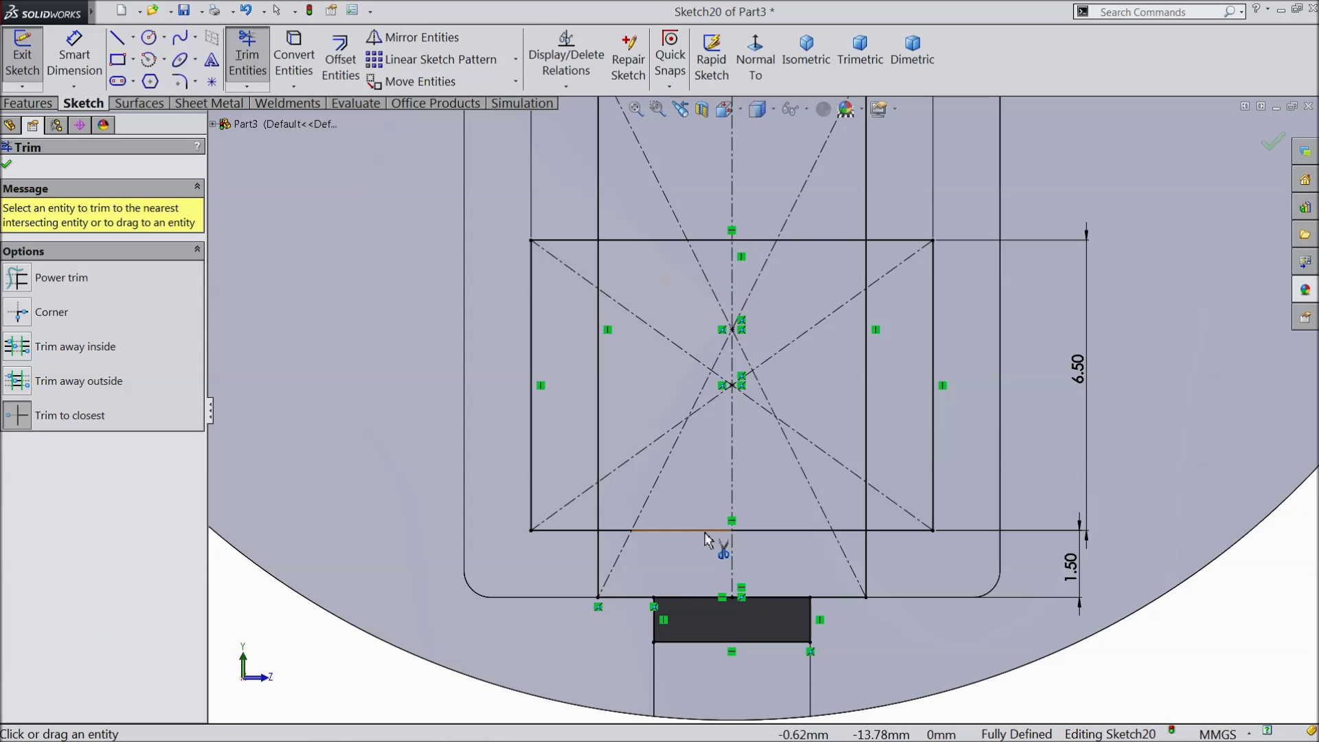
{"action": "left_click", "coordinate": [705, 531]}
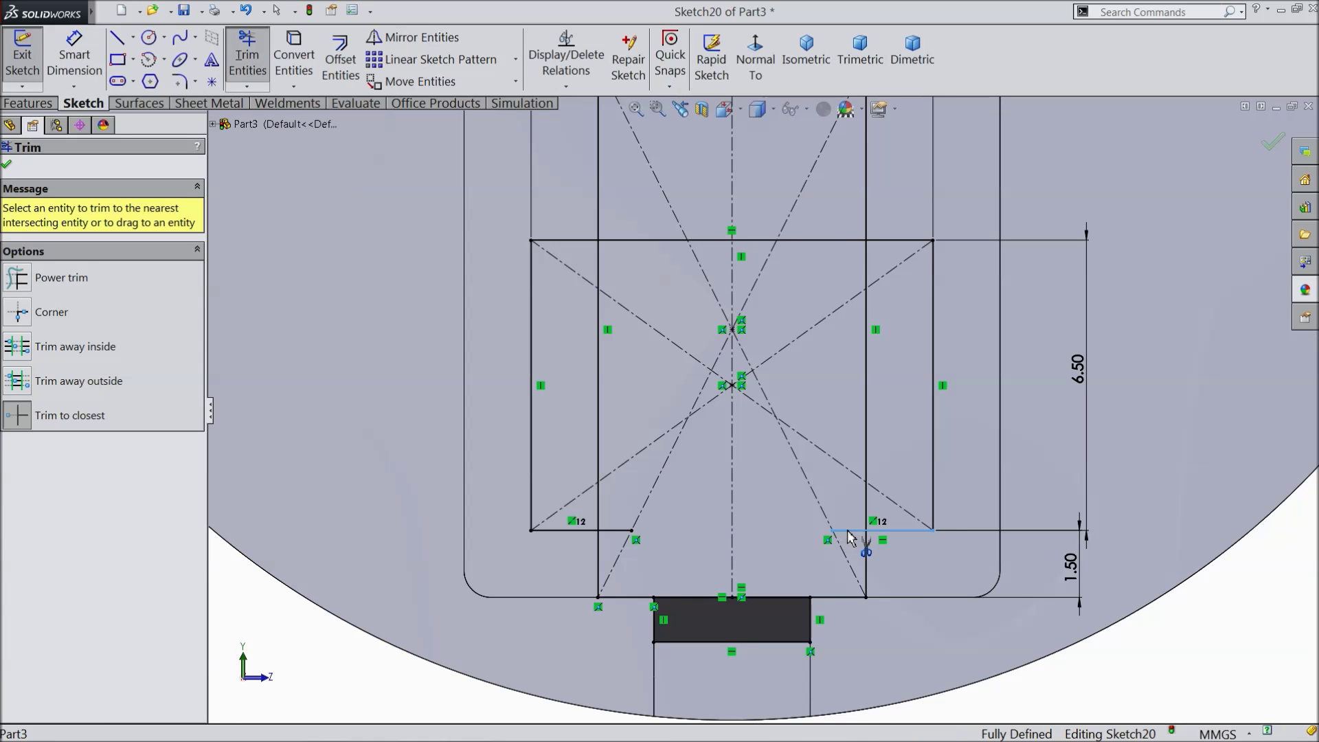
{"action": "left_click", "coordinate": [866, 456]}
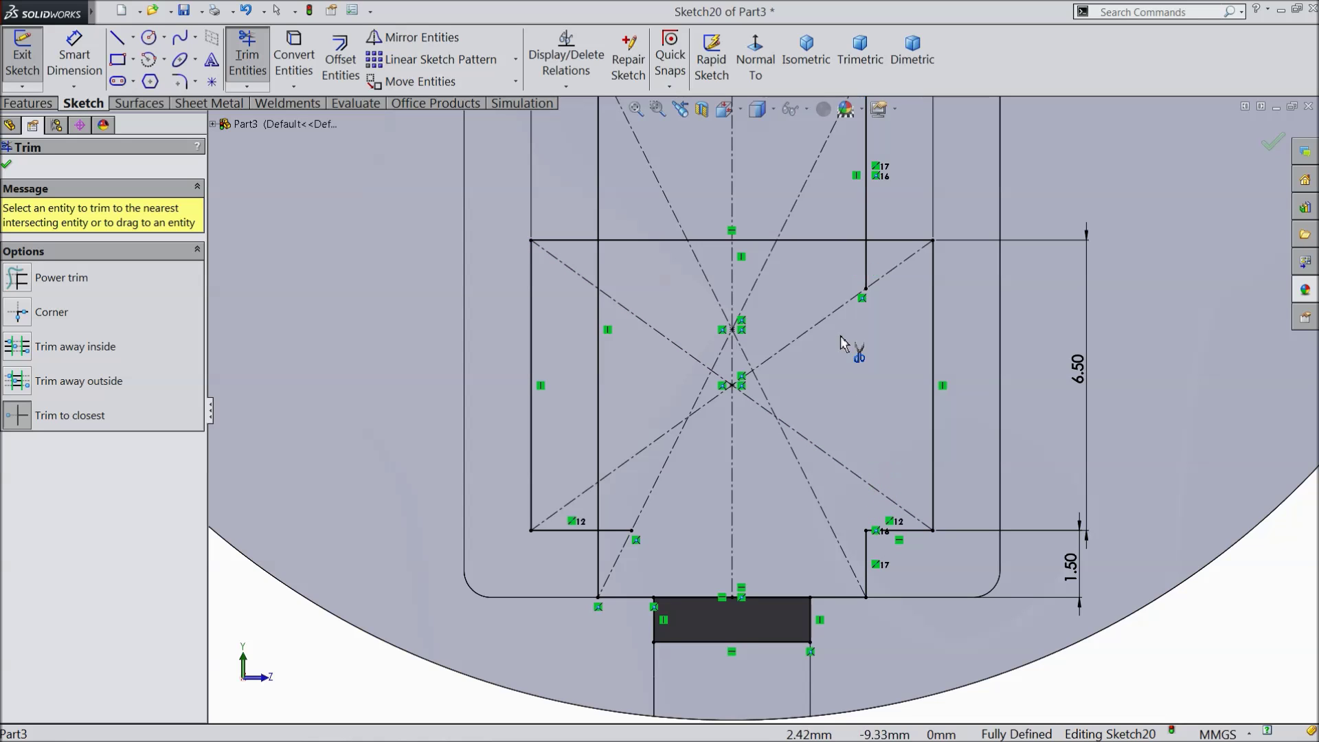
{"action": "left_click", "coordinate": [864, 271]}
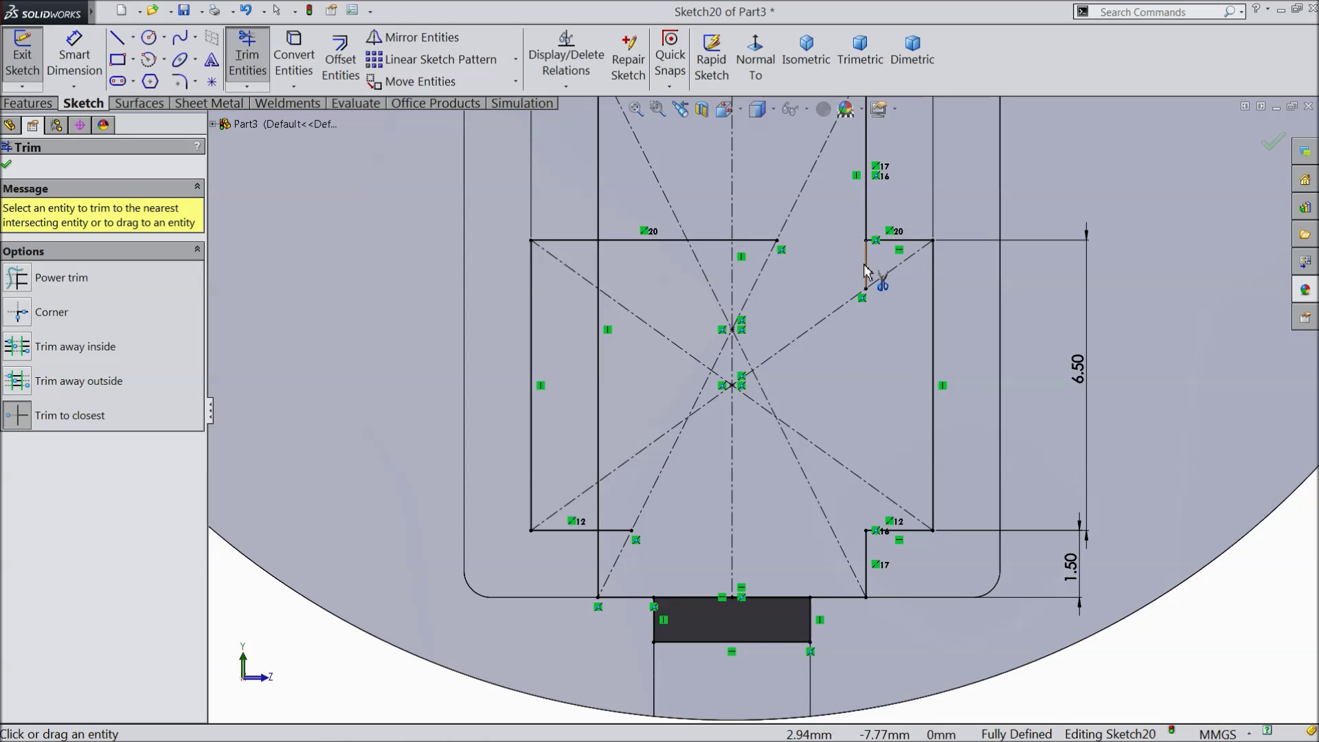
{"action": "left_click", "coordinate": [752, 241]}
{"action": "left_click", "coordinate": [720, 244]}
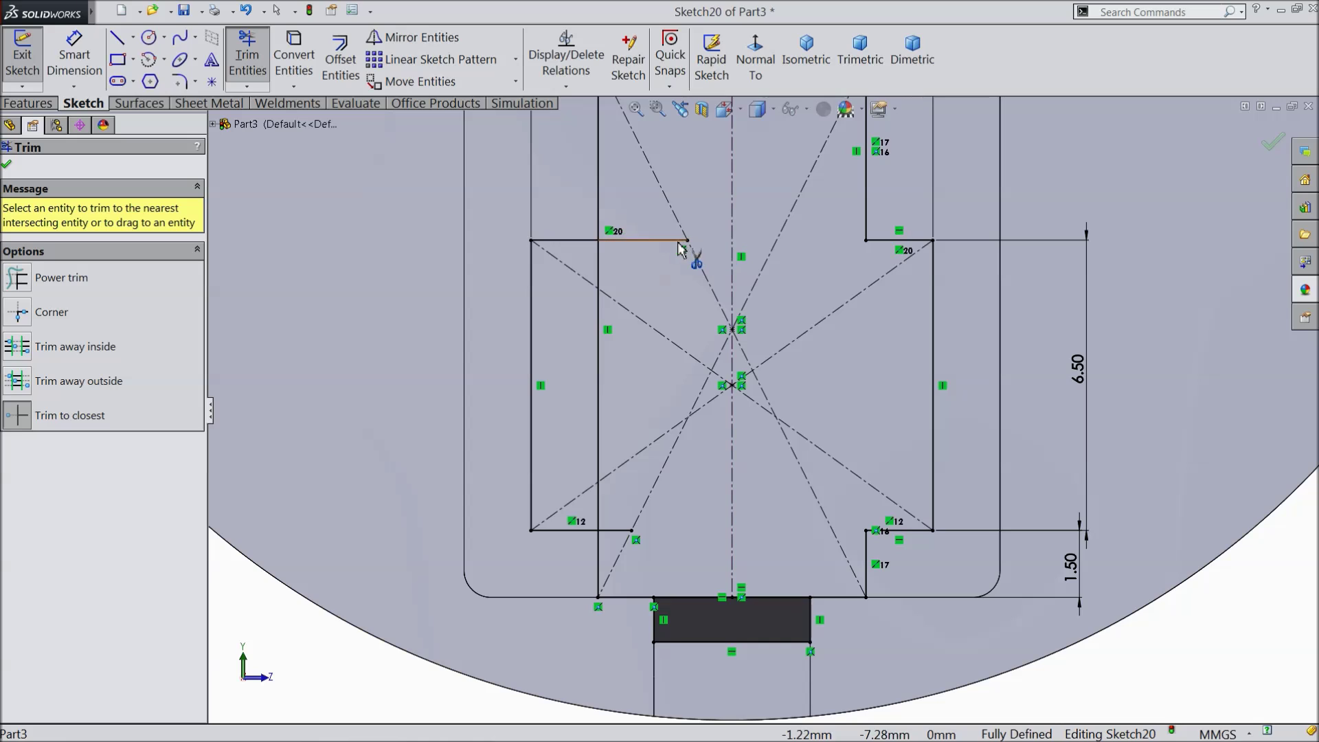
{"action": "left_click", "coordinate": [599, 265]}
{"action": "left_click", "coordinate": [599, 419]}
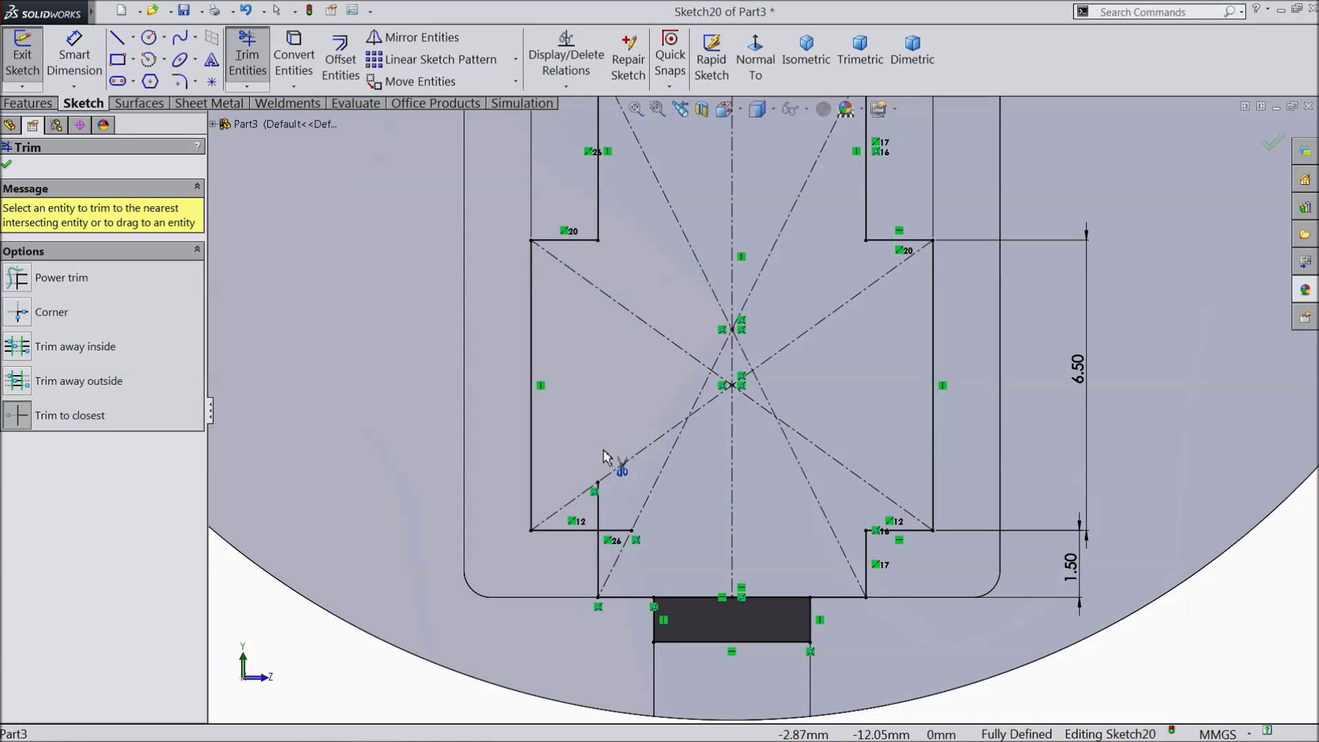
{"action": "left_click", "coordinate": [601, 520]}
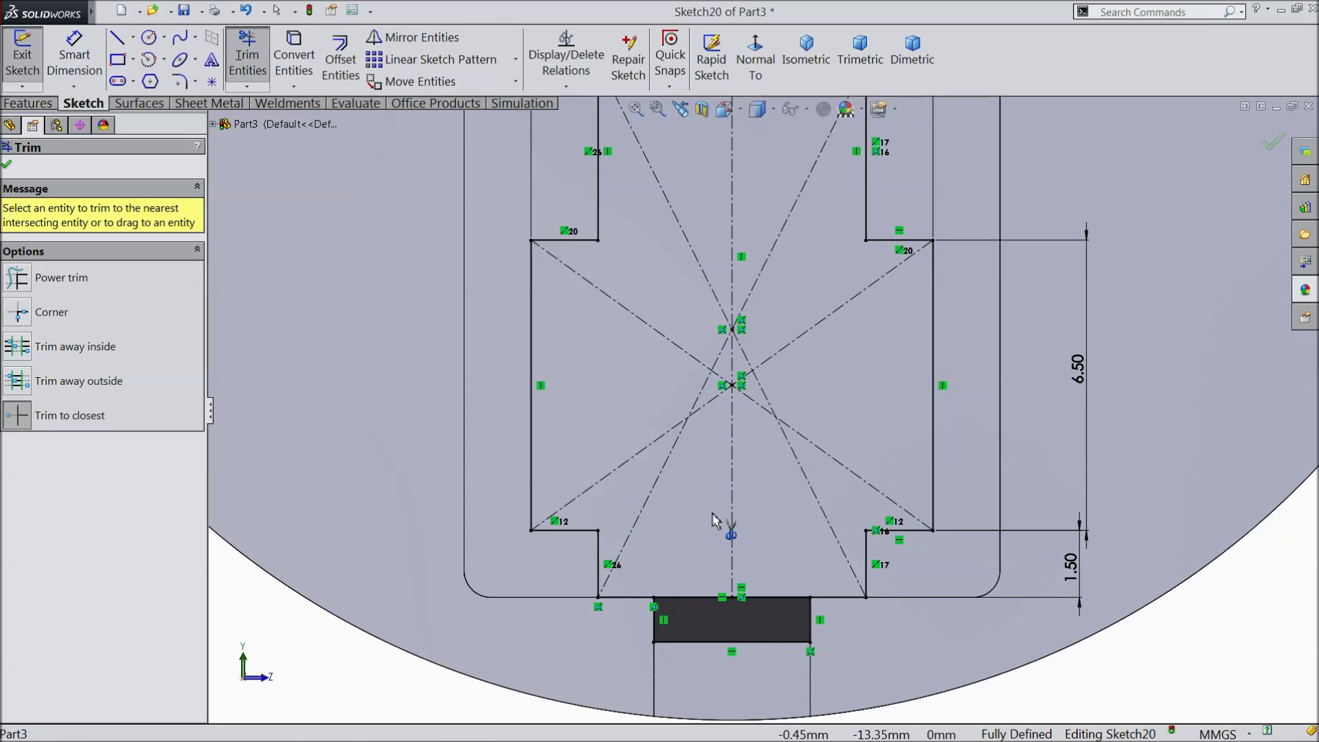
{"action": "scroll", "coordinate": [744, 522], "scroll_direction": "up", "scroll_amount": 2}
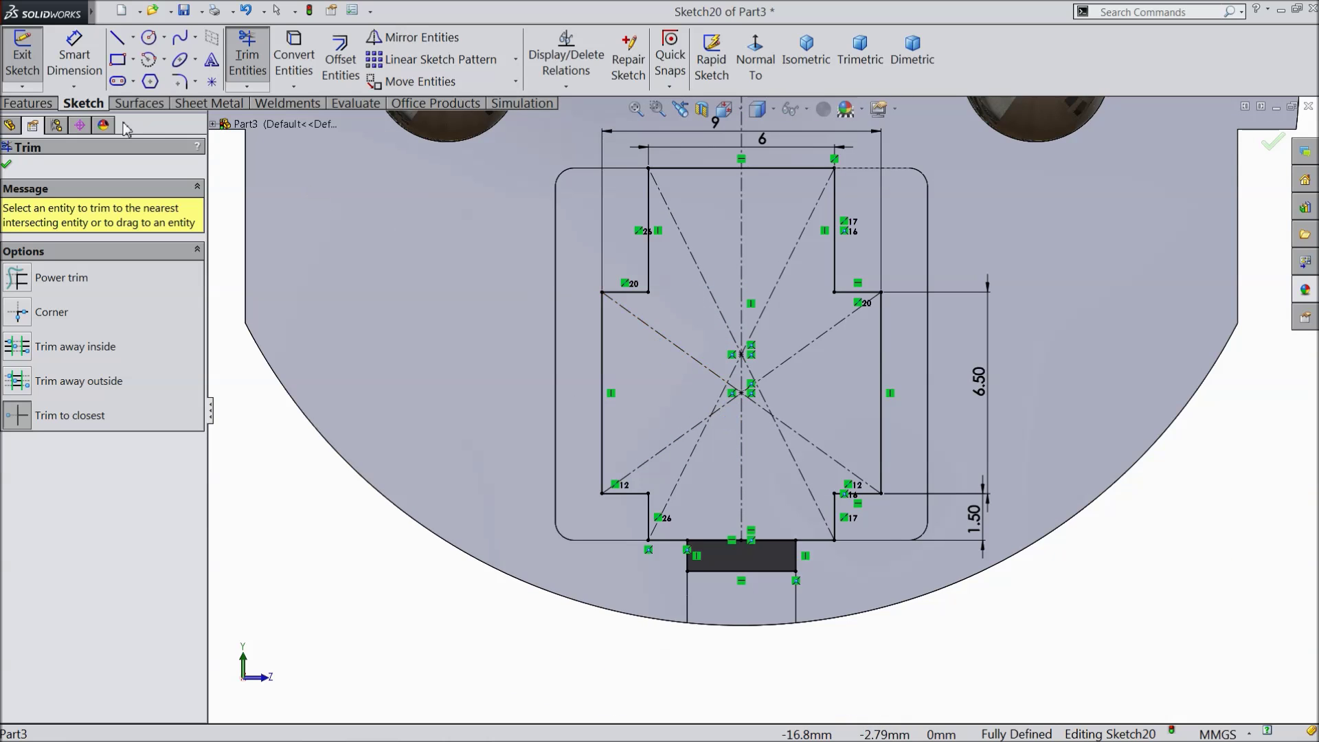
{"action": "left_click", "coordinate": [7, 167]}
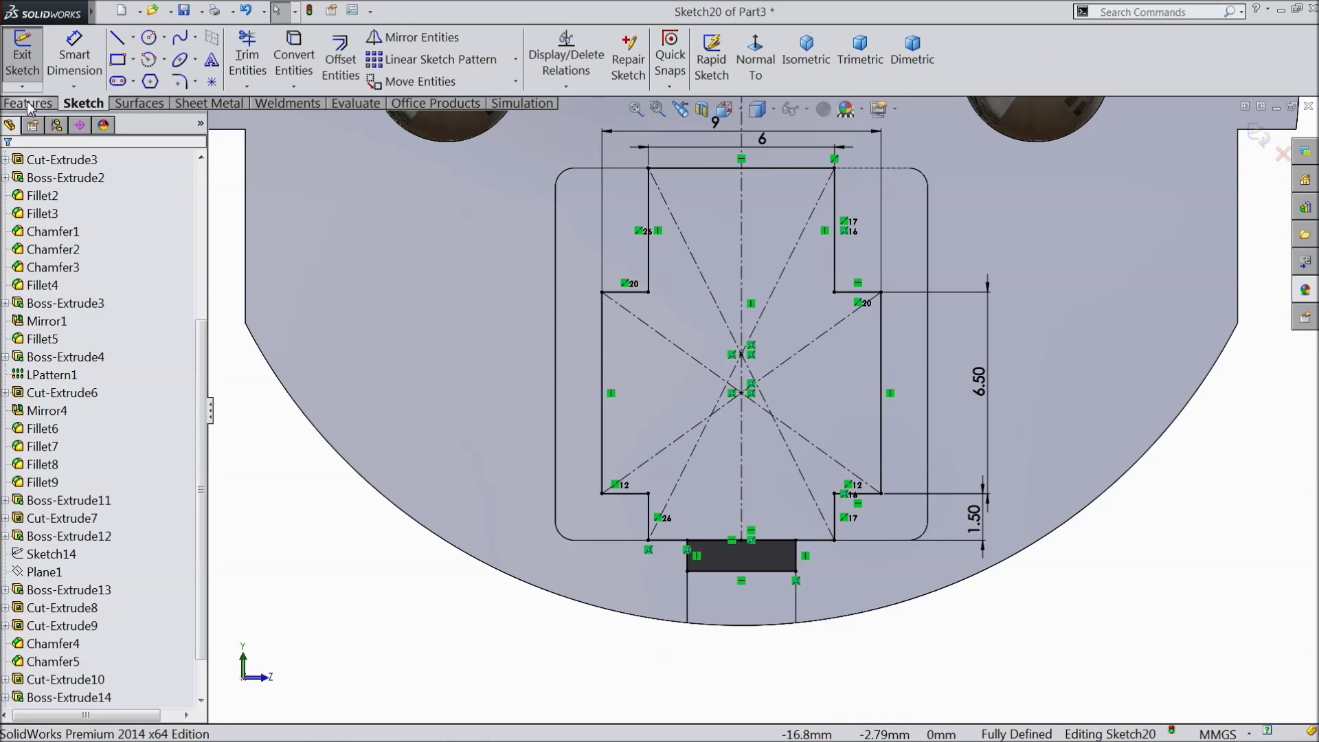
Cut-extrude the cross-shaped region and the small rectangle below it to a blind depth of 0.2 mm
{"action": "left_click", "coordinate": [28, 103]}
{"action": "left_click", "coordinate": [285, 59]}
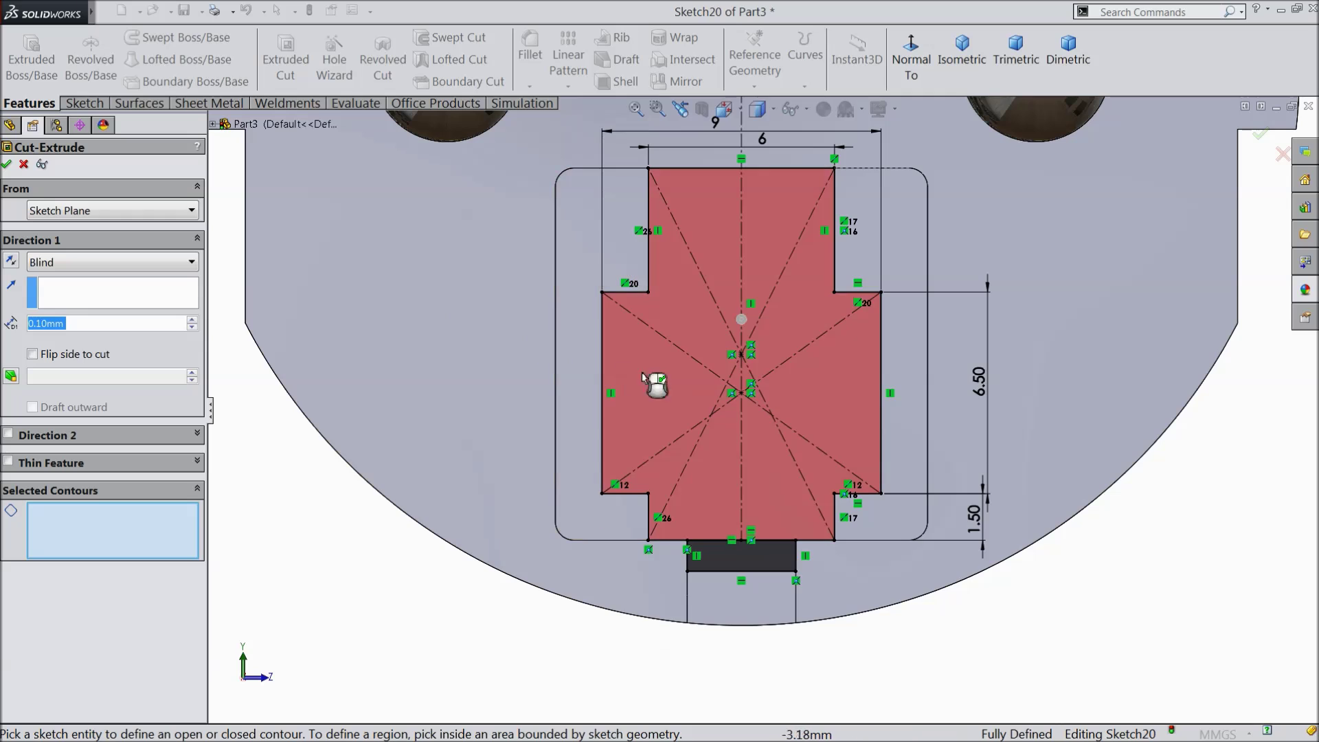
{"action": "left_click", "coordinate": [651, 385]}
{"action": "left_click", "coordinate": [730, 565]}
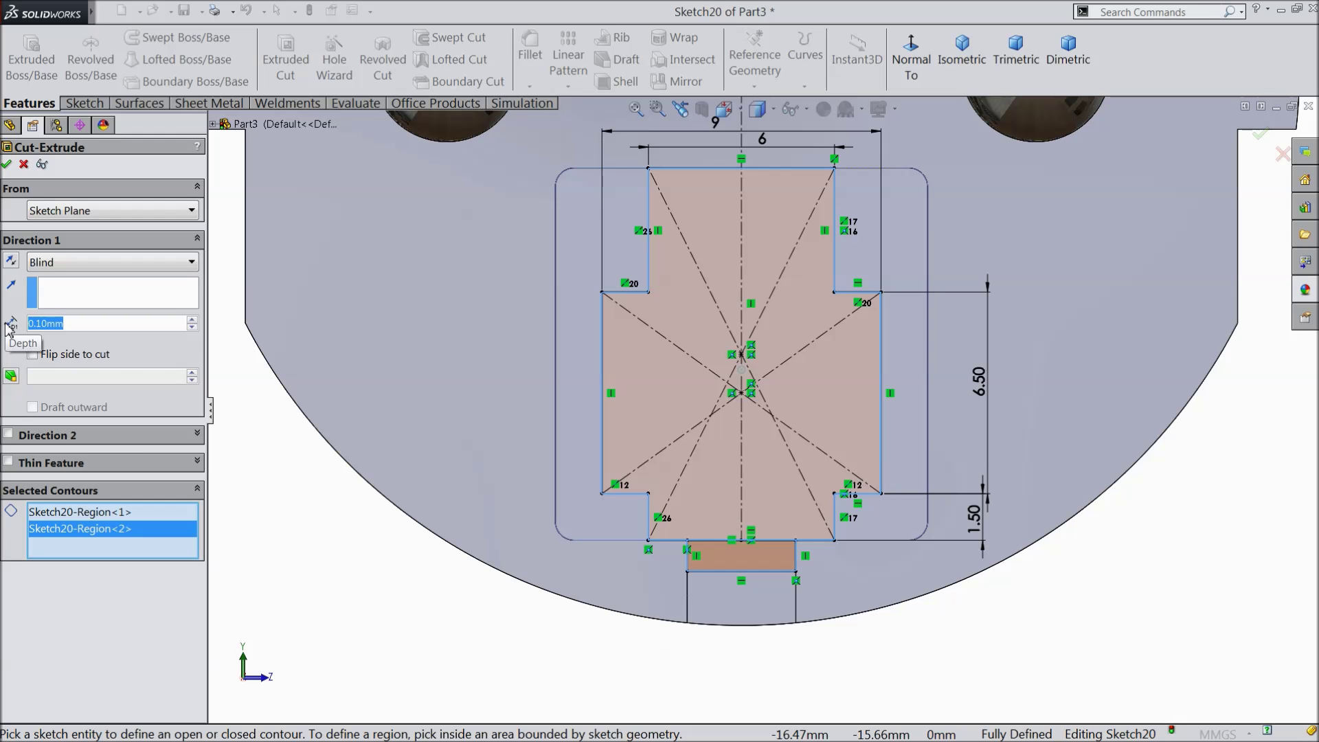
{"action": "type", "text": "0.2"}
{"action": "key", "text": "Return"}
{"action": "mouse_move", "coordinate": [385, 543]}
{"action": "middle_mouse_down"}
{"action": "mouse_move", "coordinate": [338, 575]}
{"action": "mouse_move", "coordinate": [347, 583]}
{"action": "middle_mouse_up"}
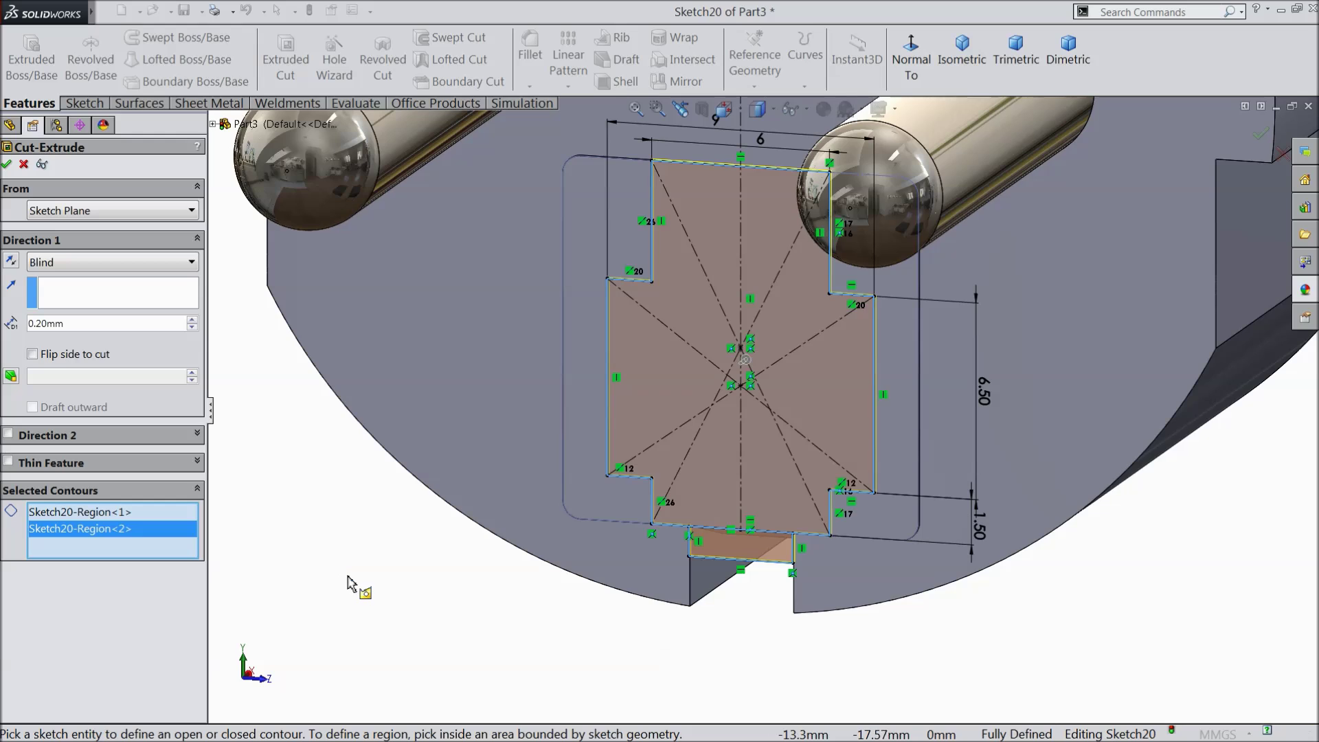
{"action": "key", "text": "Return"}
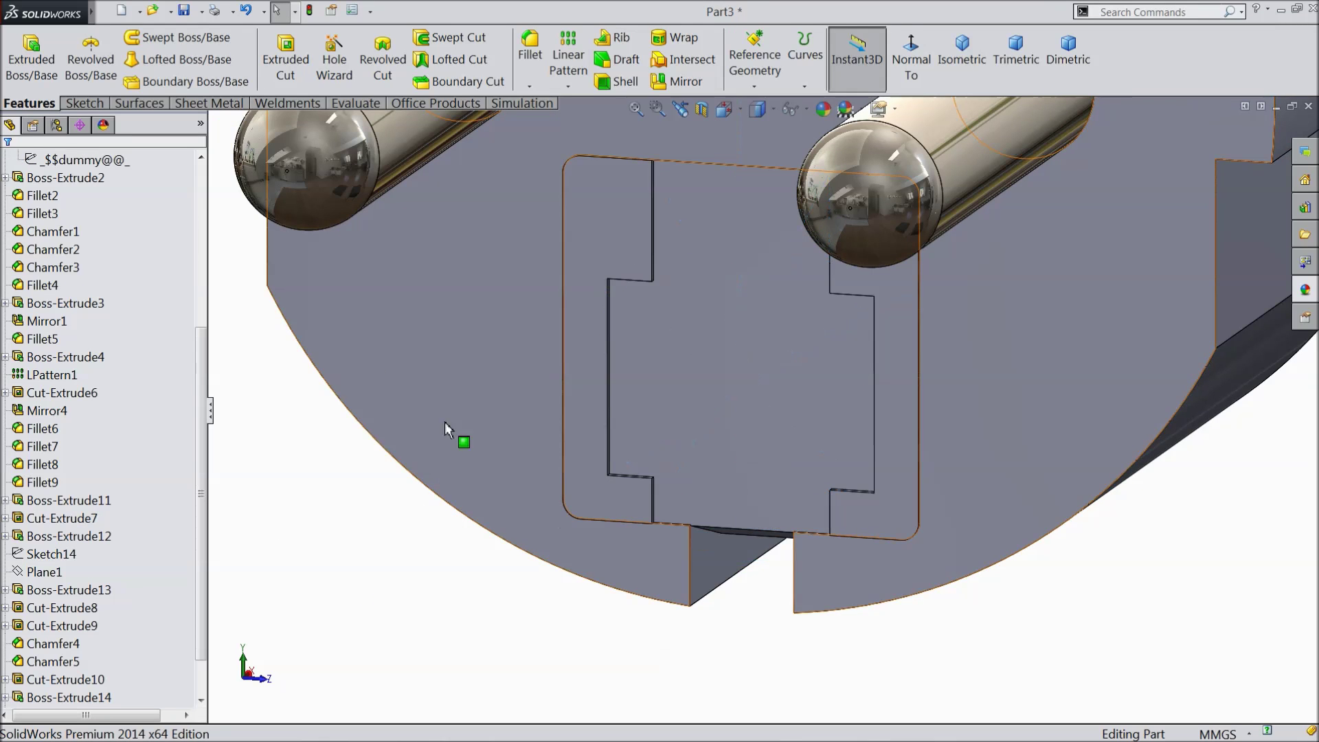
Fillet the edge between the recess floor and the slot, and the slot's lower inner edge, with a 1 mm radius
{"action": "left_click", "coordinate": [529, 55]}
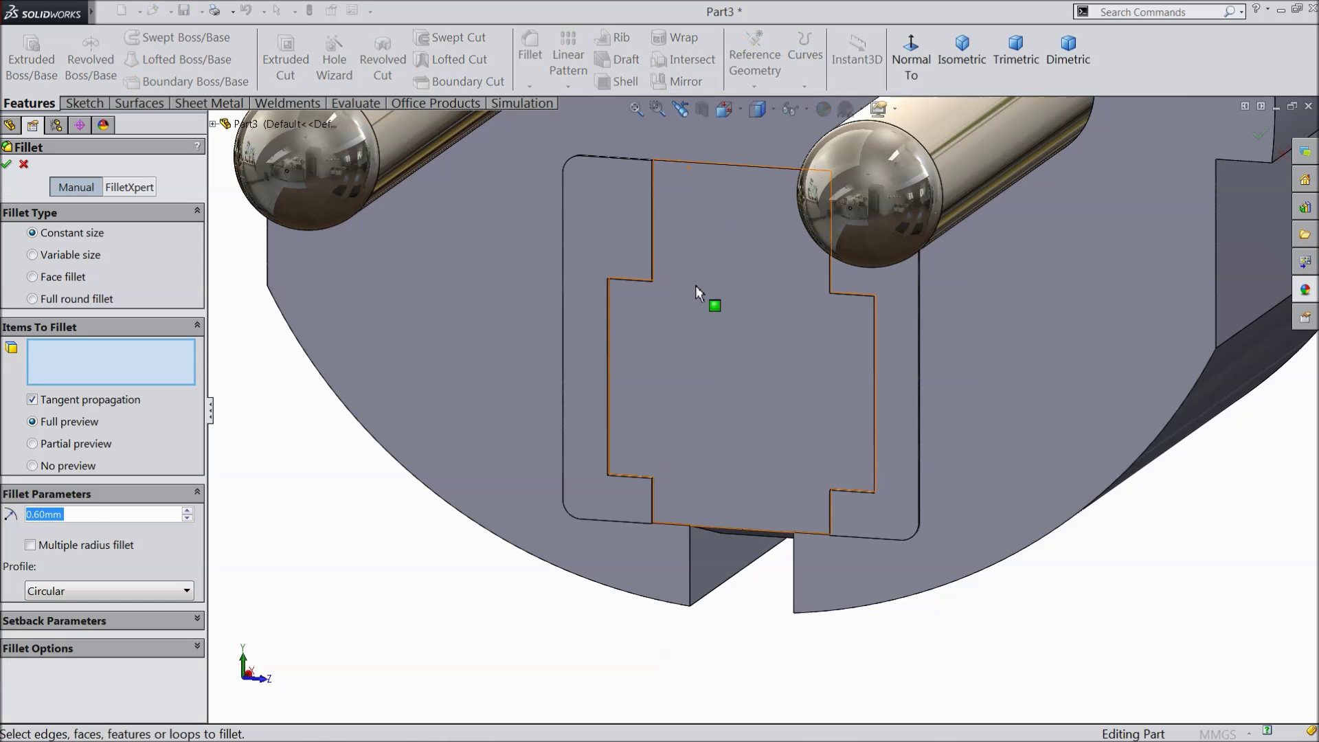
{"action": "scroll", "coordinate": [693, 288], "scroll_direction": "down", "scroll_amount": 3}
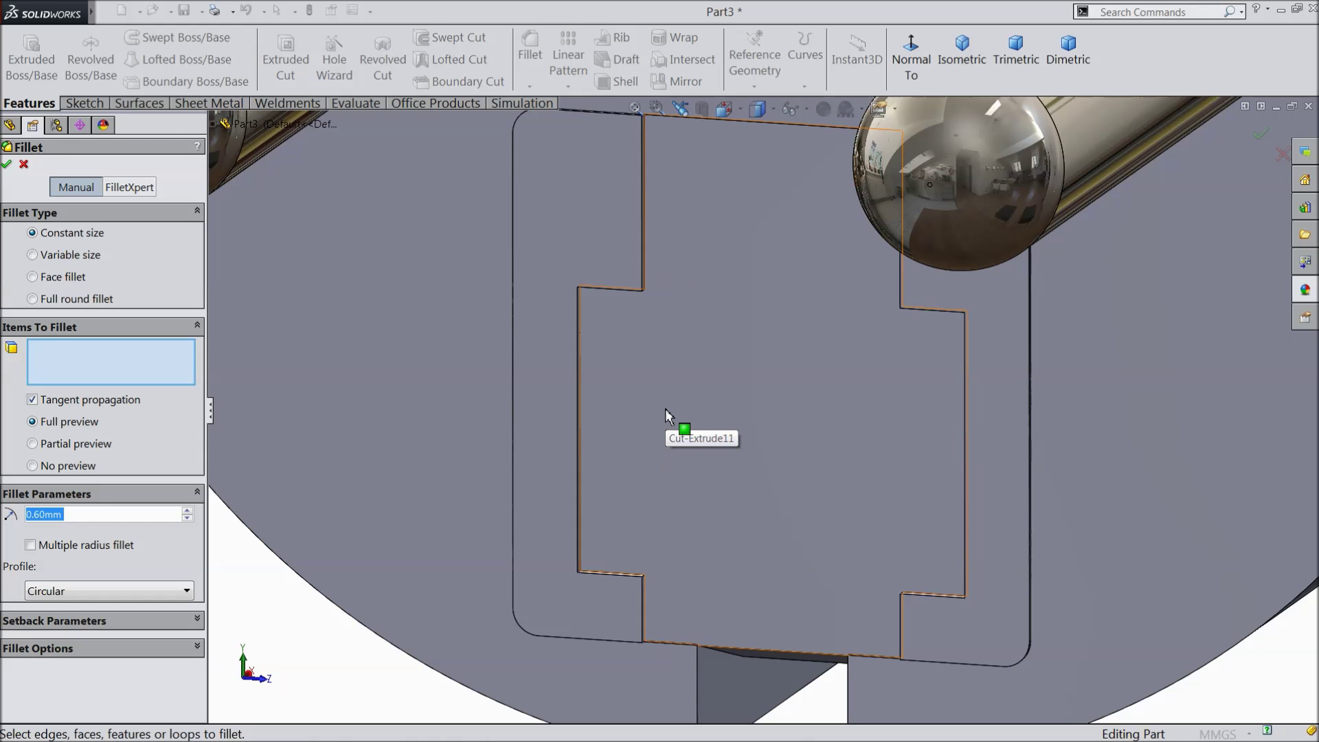
{"action": "scroll", "coordinate": [666, 414], "scroll_direction": "up", "scroll_amount": 5}
{"action": "middle_click_drag", "start_coordinate": [780, 471], "coordinate": [796, 274]}
{"action": "scroll", "coordinate": [793, 629], "scroll_direction": "down", "scroll_amount": 3}
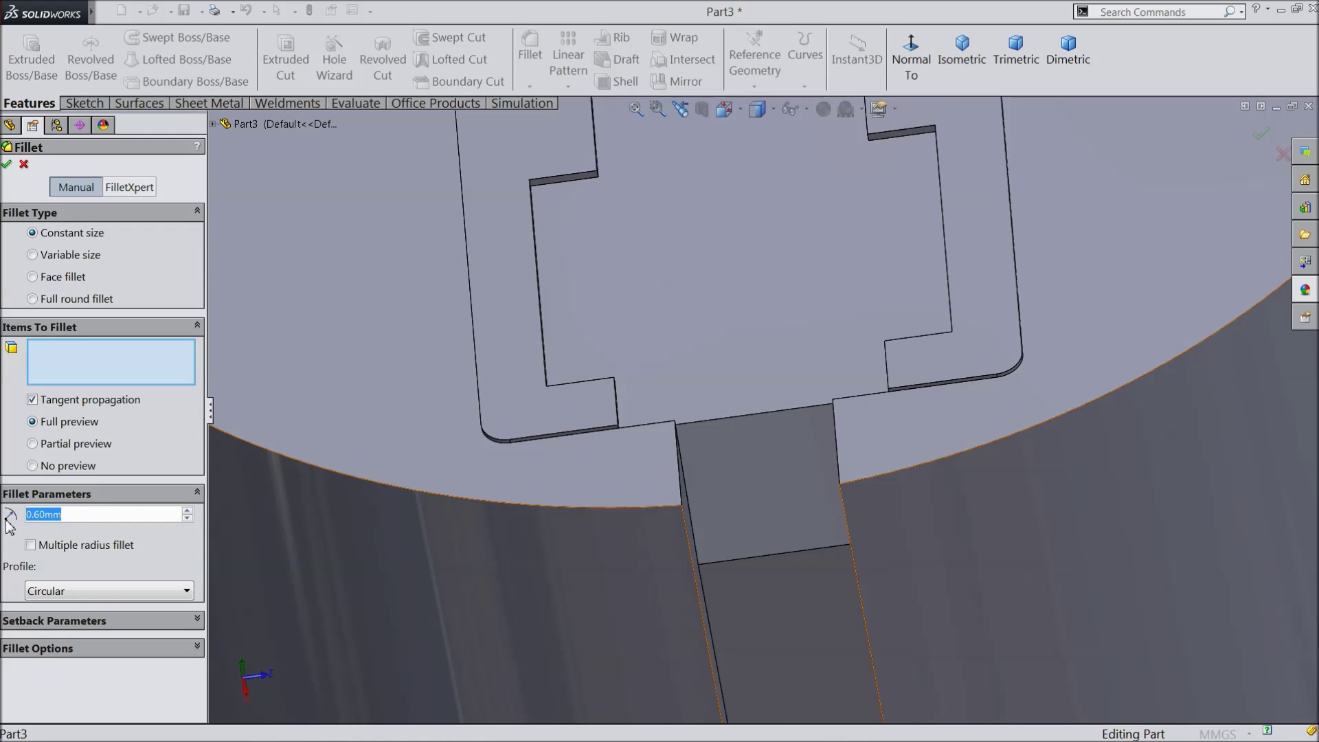
{"action": "type", "text": "1"}
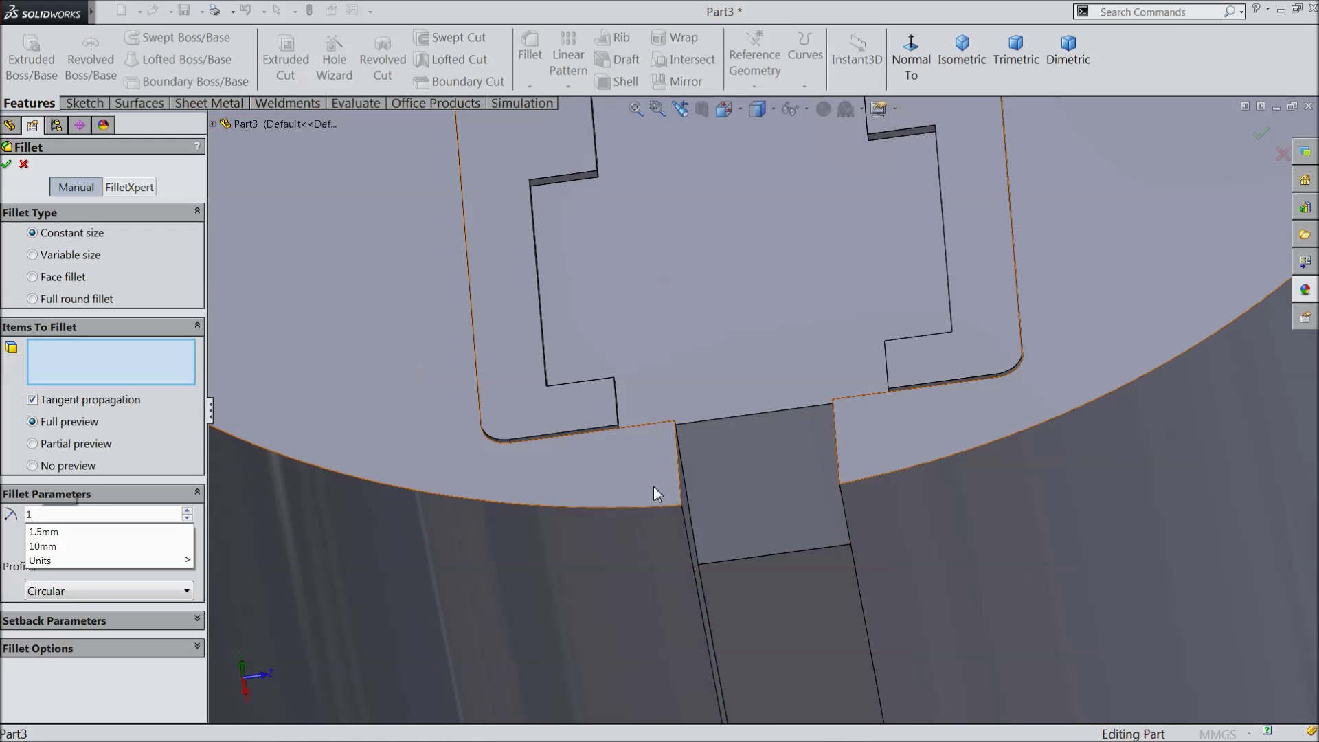
{"action": "left_click", "coordinate": [743, 418]}
{"action": "left_click", "coordinate": [775, 552]}
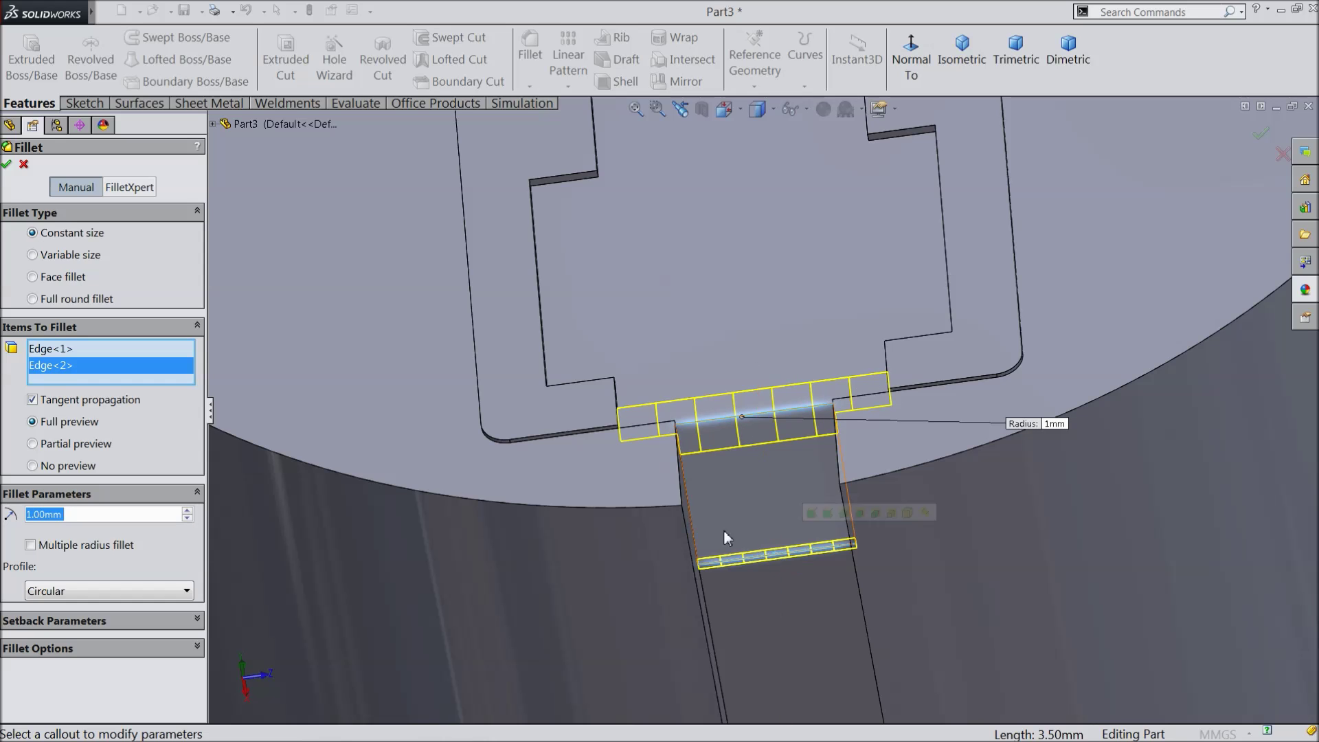
{"action": "left_click", "coordinate": [8, 165]}
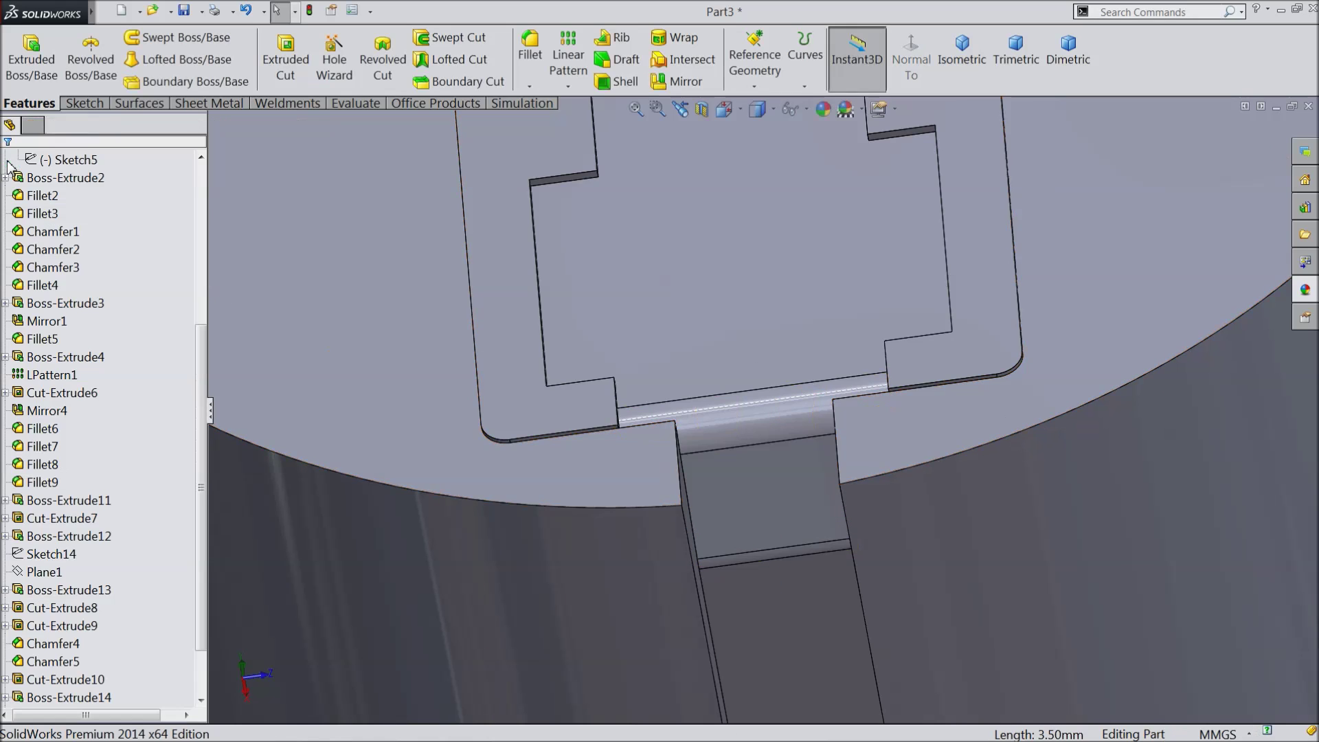
Set up a 0.25 mm fillet on the two upper inner corner edges of the cross-shaped recess
{"action": "left_click", "coordinate": [533, 62]}
{"action": "type", "text": "0.25"}
{"action": "scroll", "coordinate": [619, 227], "scroll_direction": "down", "scroll_amount": 3}
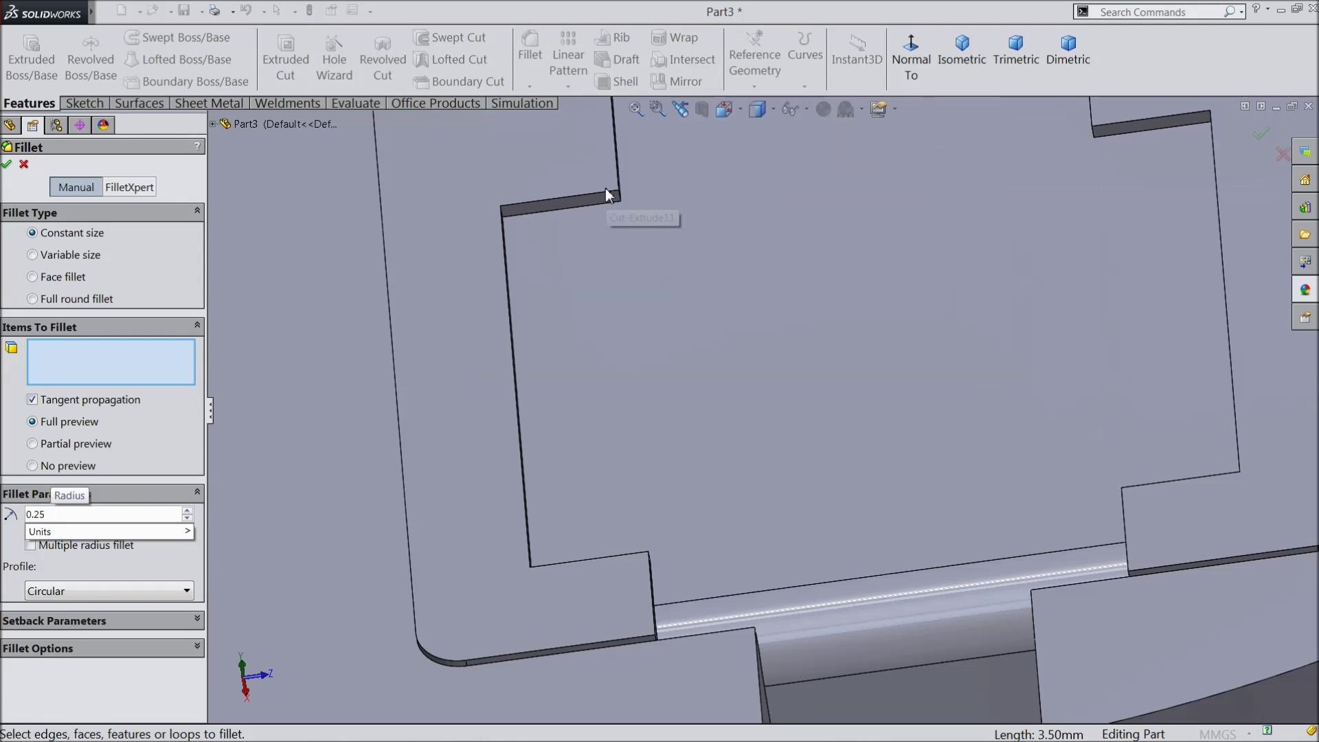
{"action": "left_click", "coordinate": [620, 201]}
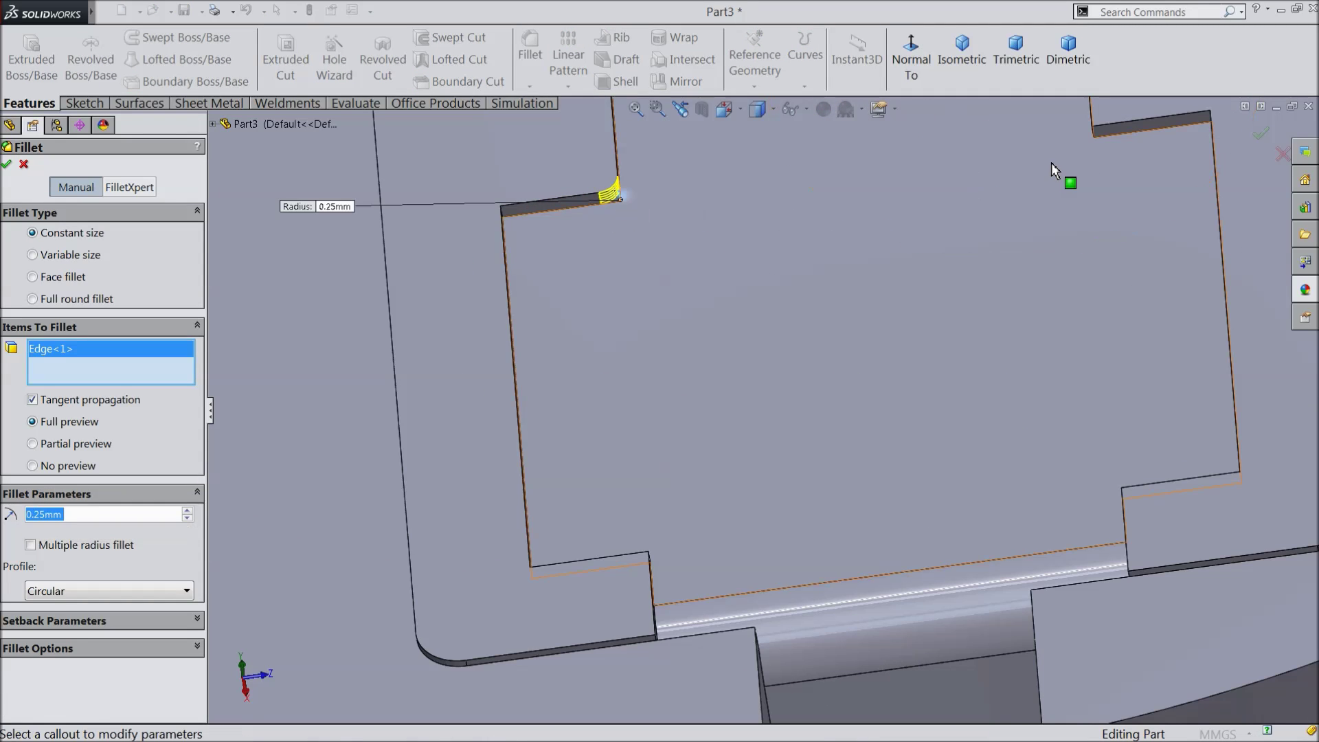
{"action": "left_click", "coordinate": [1095, 139]}
{"action": "scroll", "coordinate": [962, 340], "scroll_direction": "up", "scroll_amount": 3}
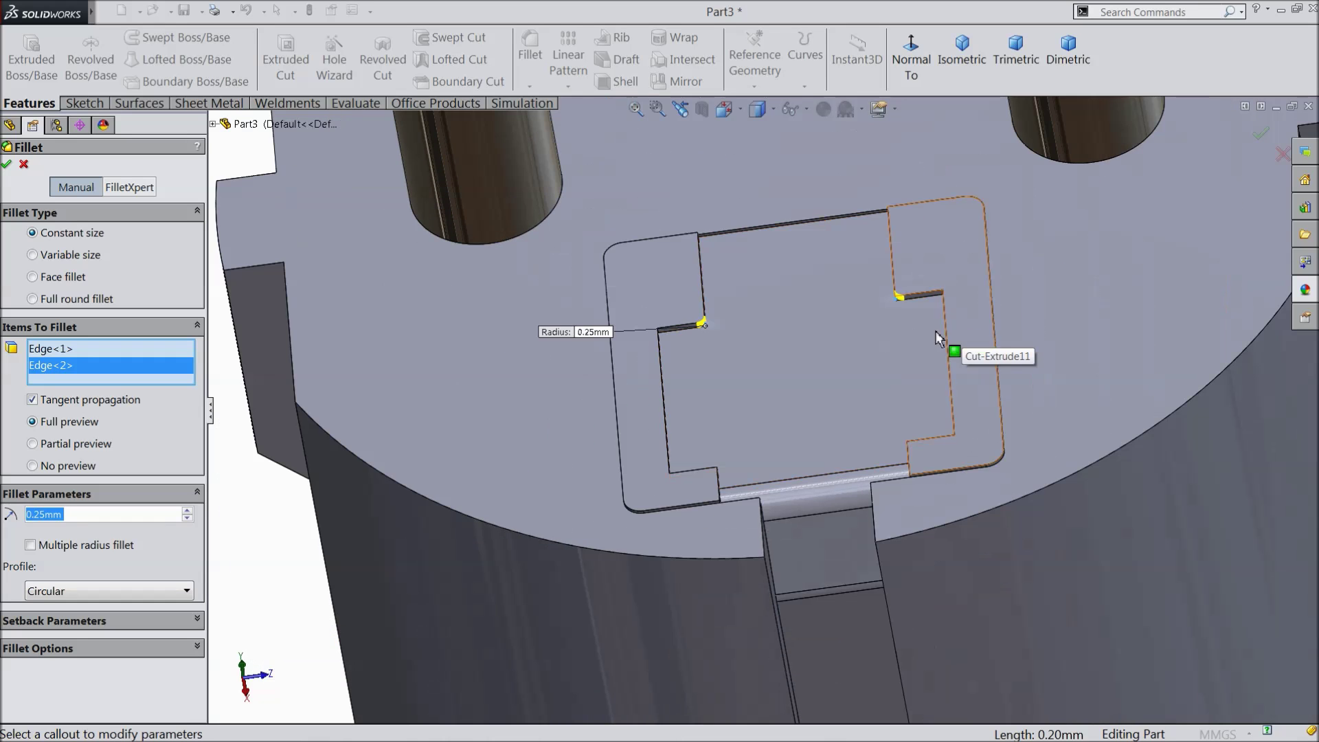
Add the two lower inner corner edges of the cross-shaped recess to the 0.25 mm fillet and apply it
{"action": "scroll", "coordinate": [753, 500], "scroll_direction": "down", "scroll_amount": 3}
{"action": "scroll", "coordinate": [680, 350], "scroll_direction": "down", "scroll_amount": 6}
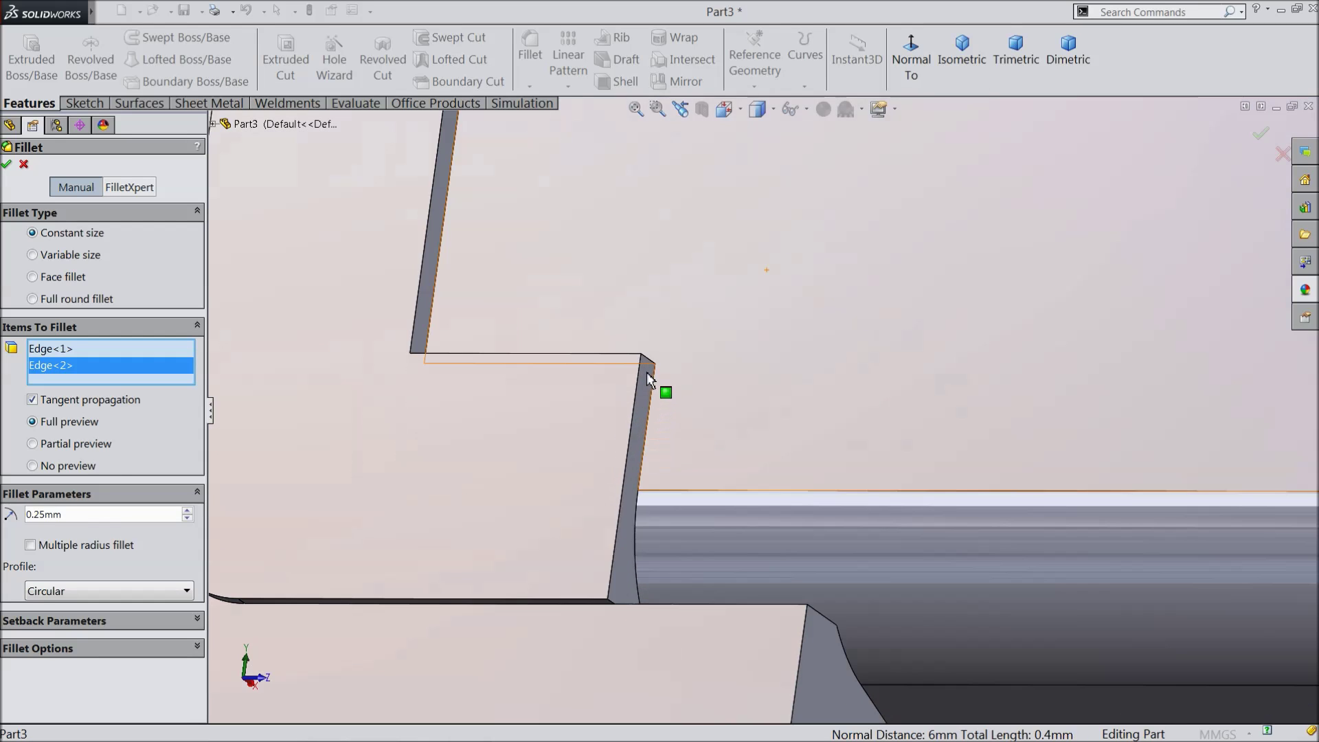
{"action": "left_click", "coordinate": [650, 362]}
{"action": "scroll", "coordinate": [830, 395], "scroll_direction": "up", "scroll_amount": 8}
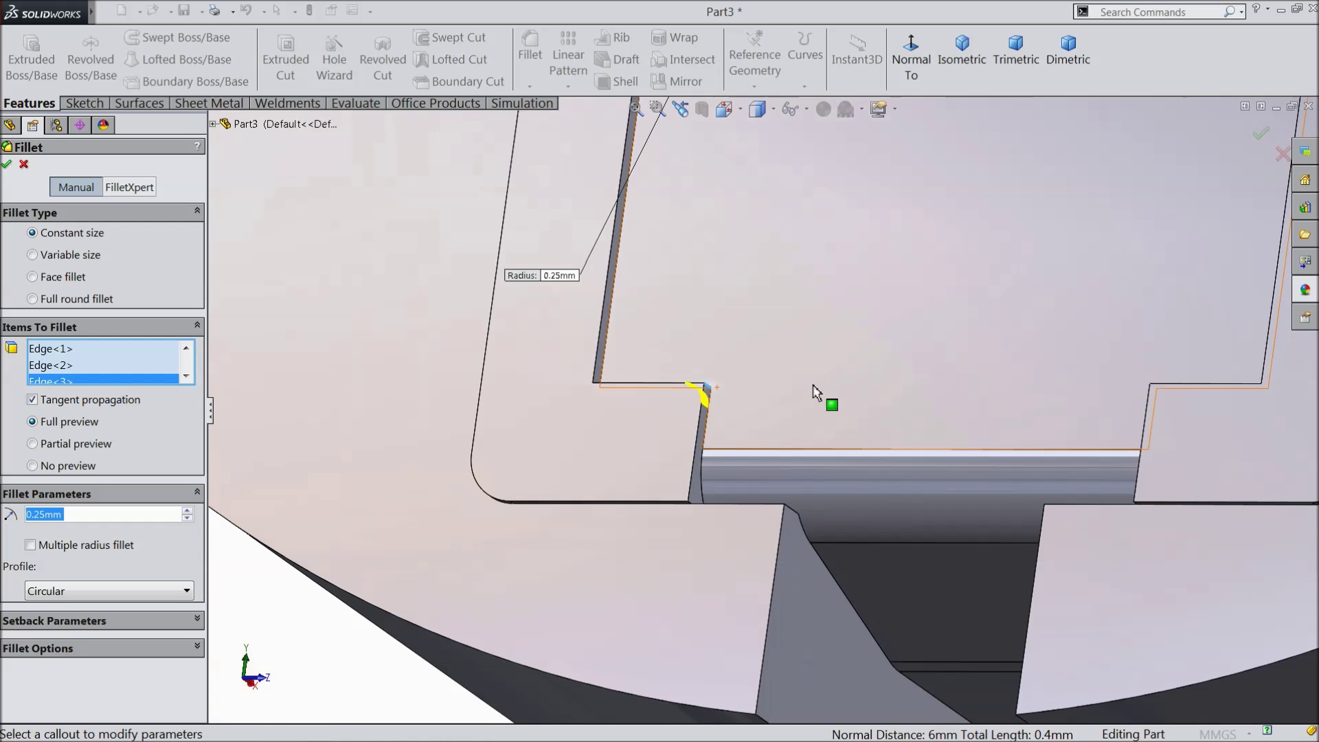
{"action": "scroll", "coordinate": [1001, 394], "scroll_direction": "down", "scroll_amount": 6}
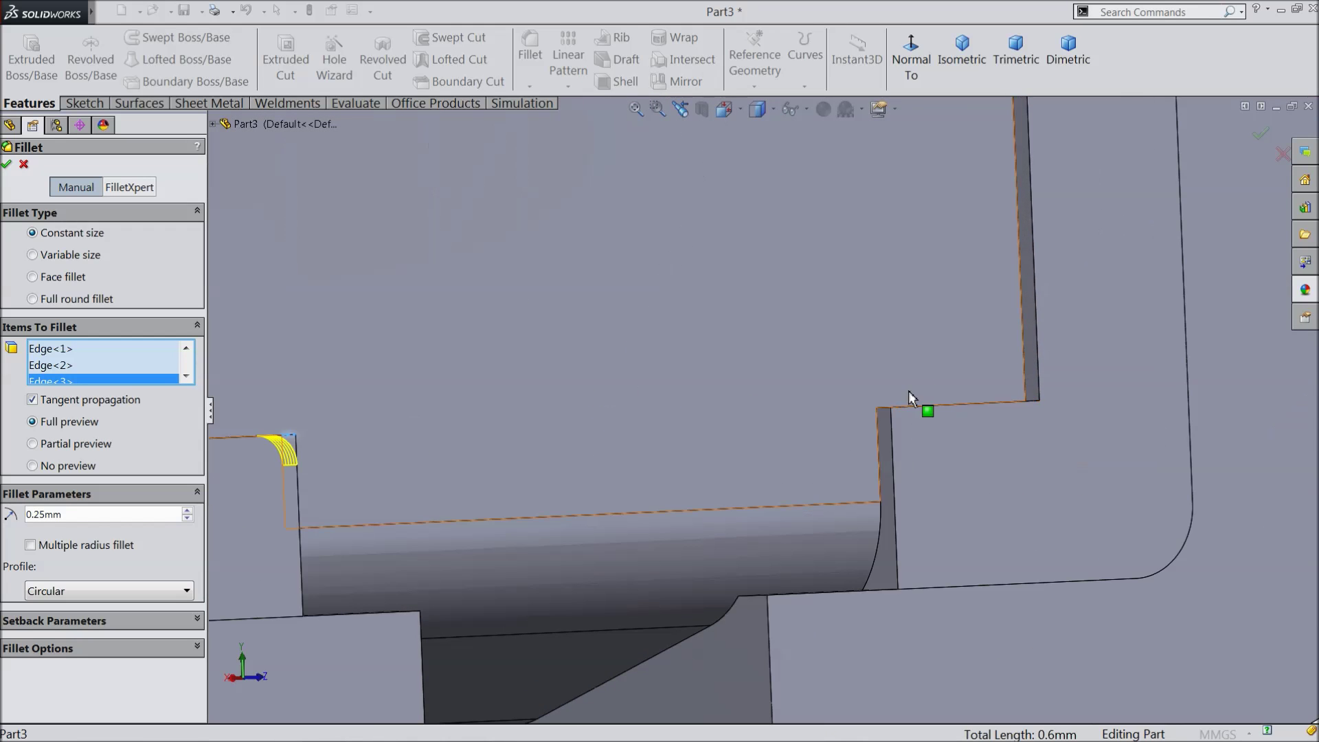
{"action": "left_click", "coordinate": [886, 410]}
{"action": "scroll", "coordinate": [824, 385], "scroll_direction": "up", "scroll_amount": 8}
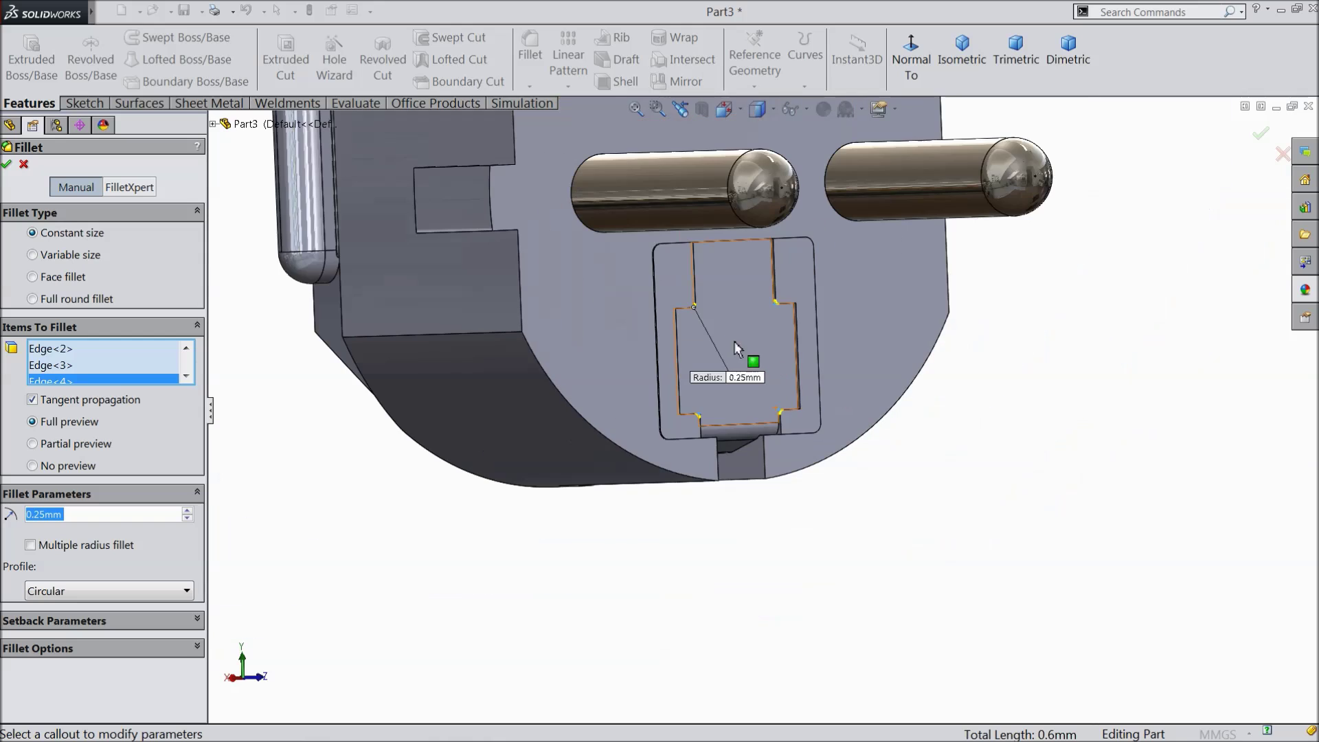
{"action": "scroll", "coordinate": [734, 282], "scroll_direction": "down", "scroll_amount": 4}
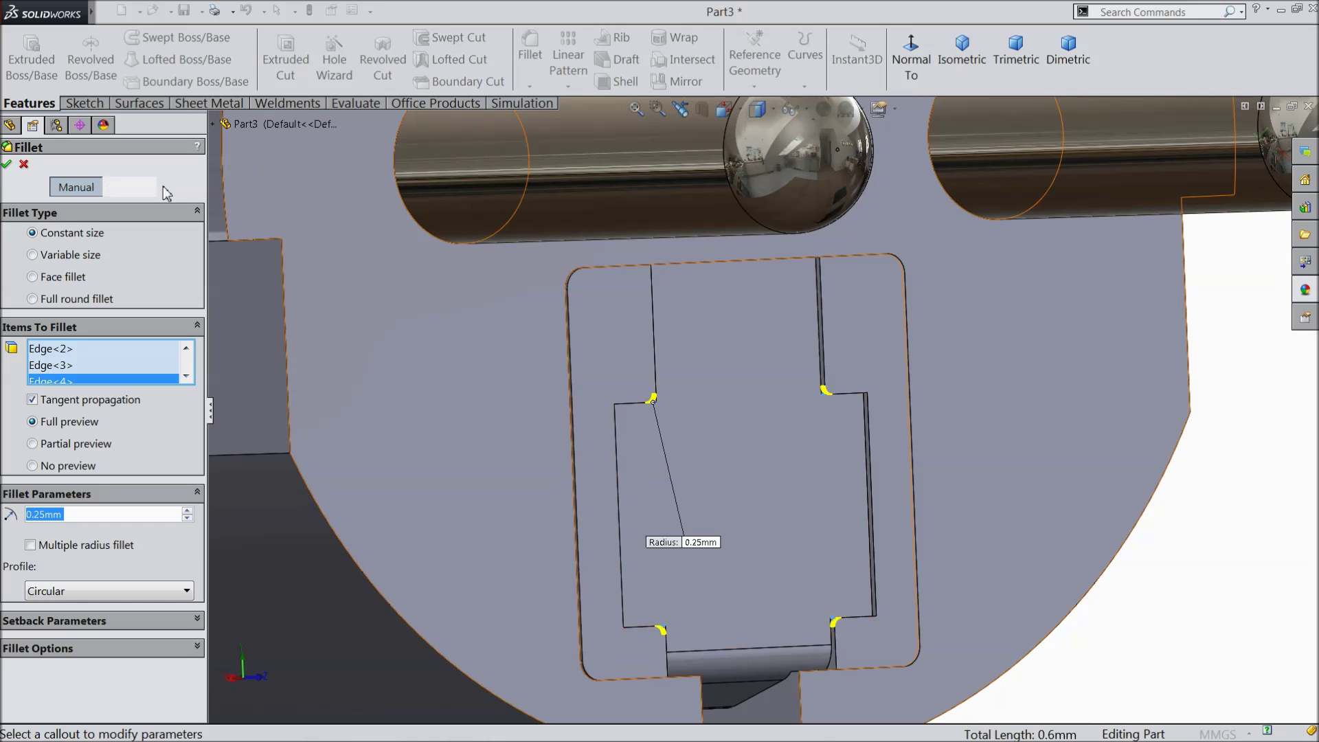
{"action": "left_click", "coordinate": [7, 166]}
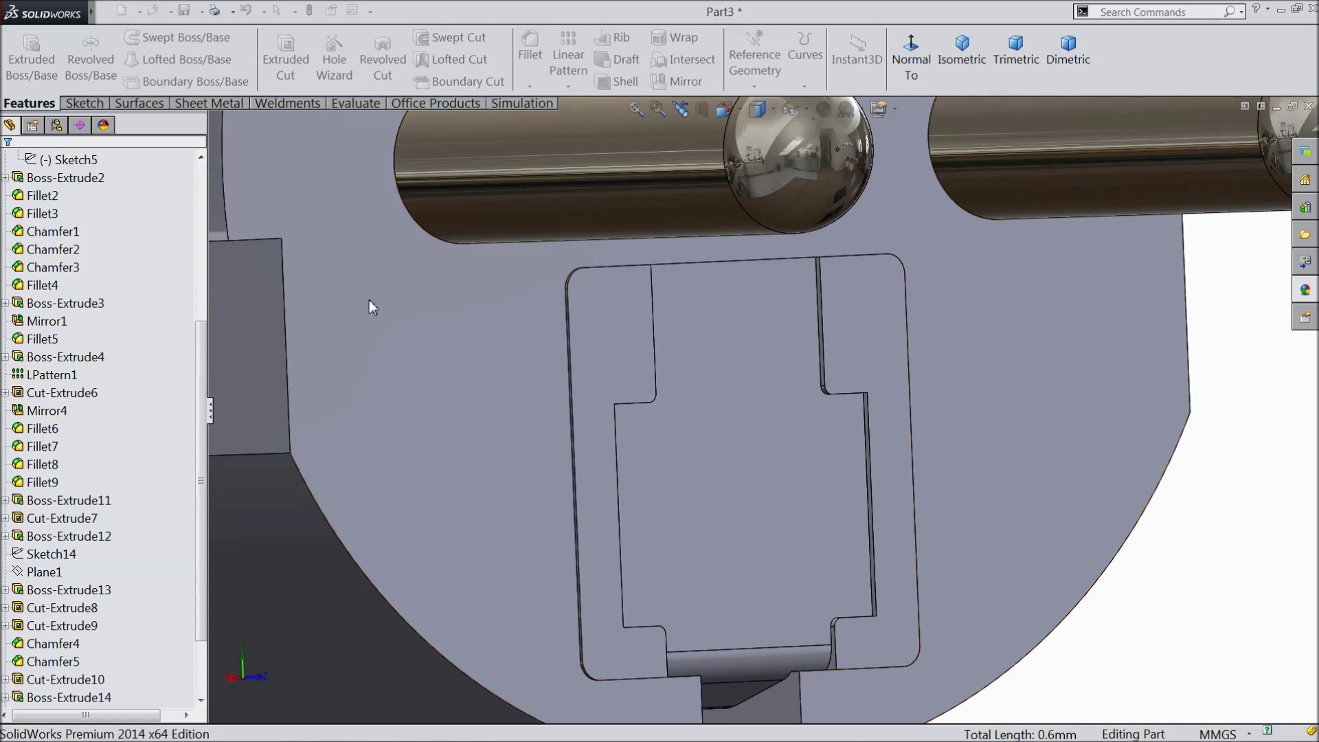
Set up a reference plane offset 0.5 mm from the floor face of the cross-shaped recess
{"action": "scroll", "coordinate": [702, 341], "scroll_direction": "up", "scroll_amount": 3}
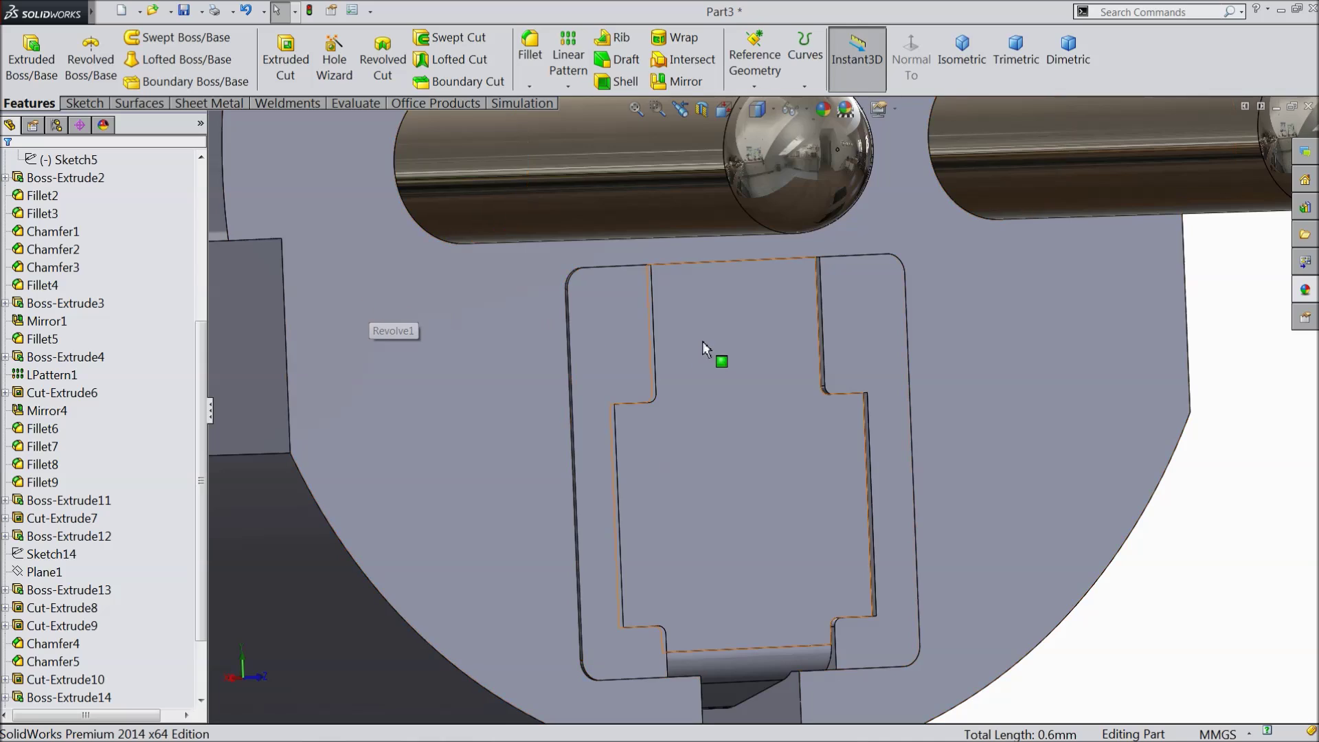
{"action": "middle_click_drag", "start_coordinate": [702, 340], "coordinate": [677, 473]}
{"action": "scroll", "coordinate": [728, 453], "scroll_direction": "down", "scroll_amount": 3}
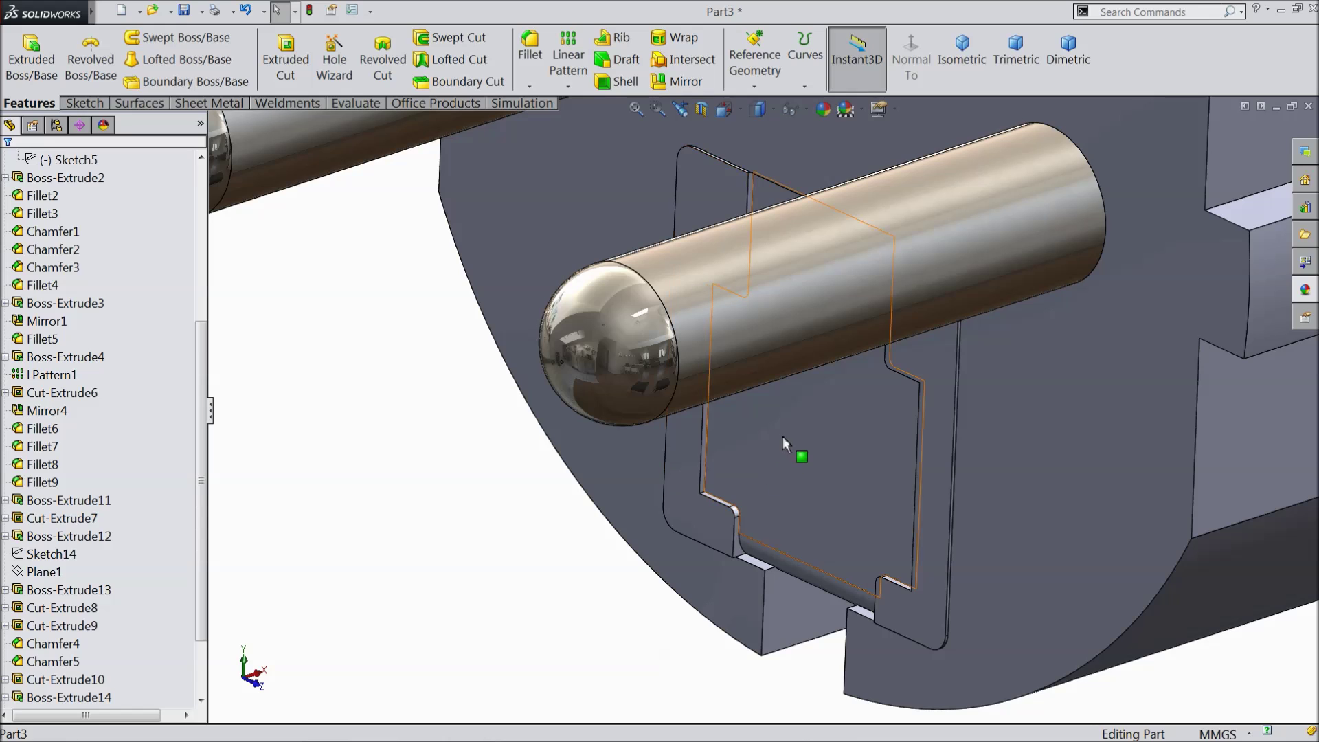
{"action": "left_click", "coordinate": [790, 438]}
{"action": "left_click", "coordinate": [754, 62]}
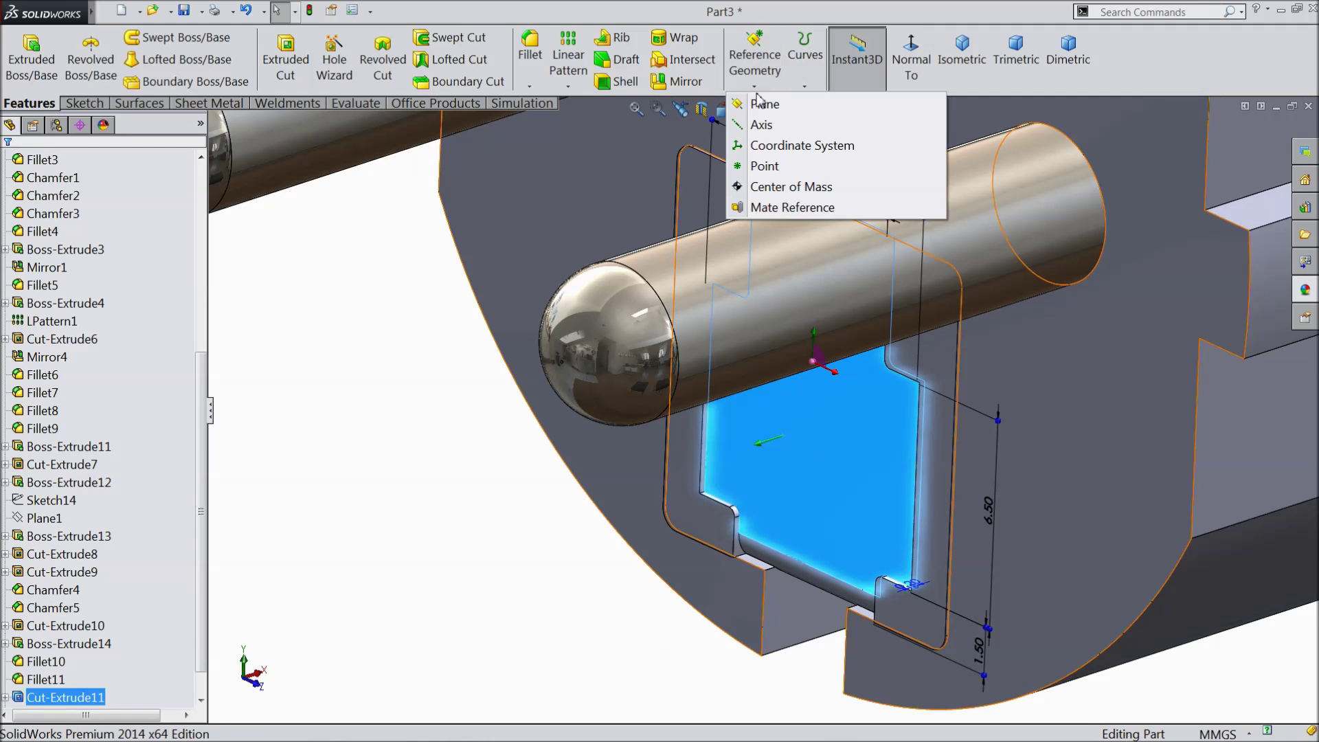
{"action": "left_click", "coordinate": [756, 104]}
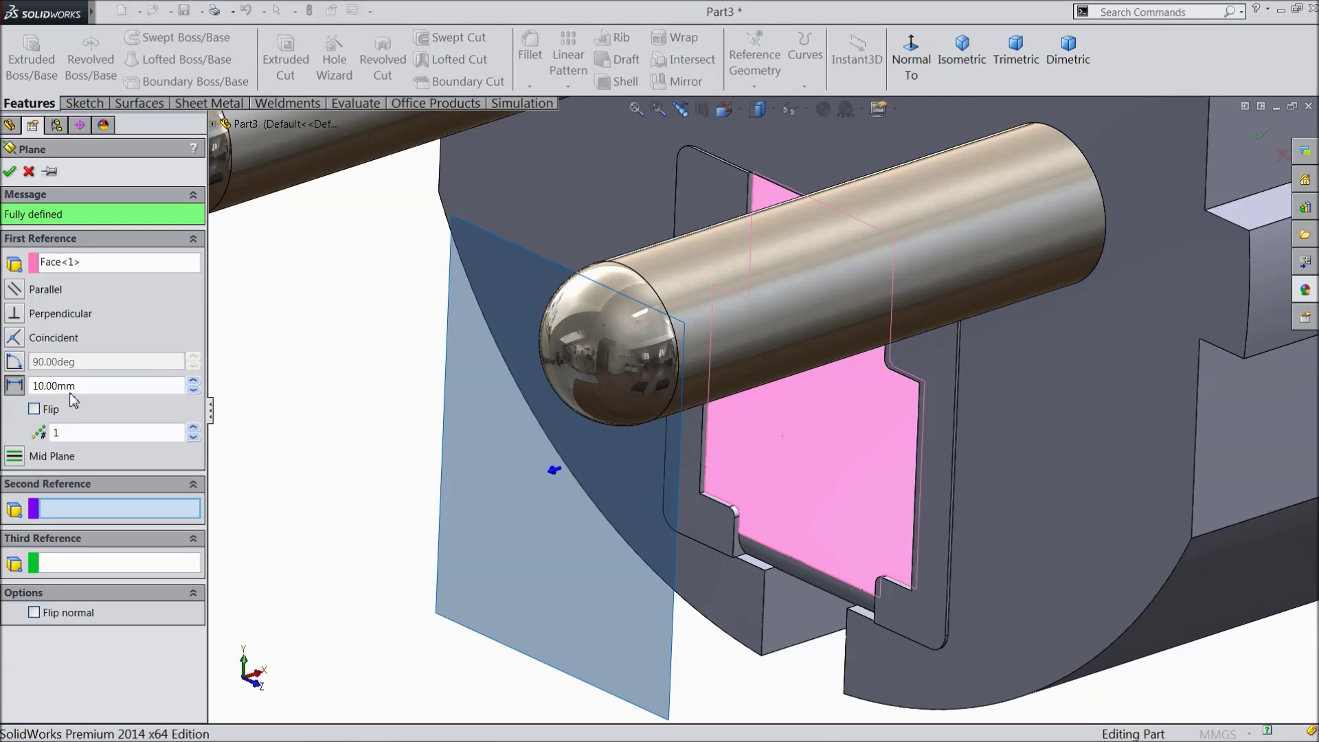
{"action": "left_click", "coordinate": [14, 386]}
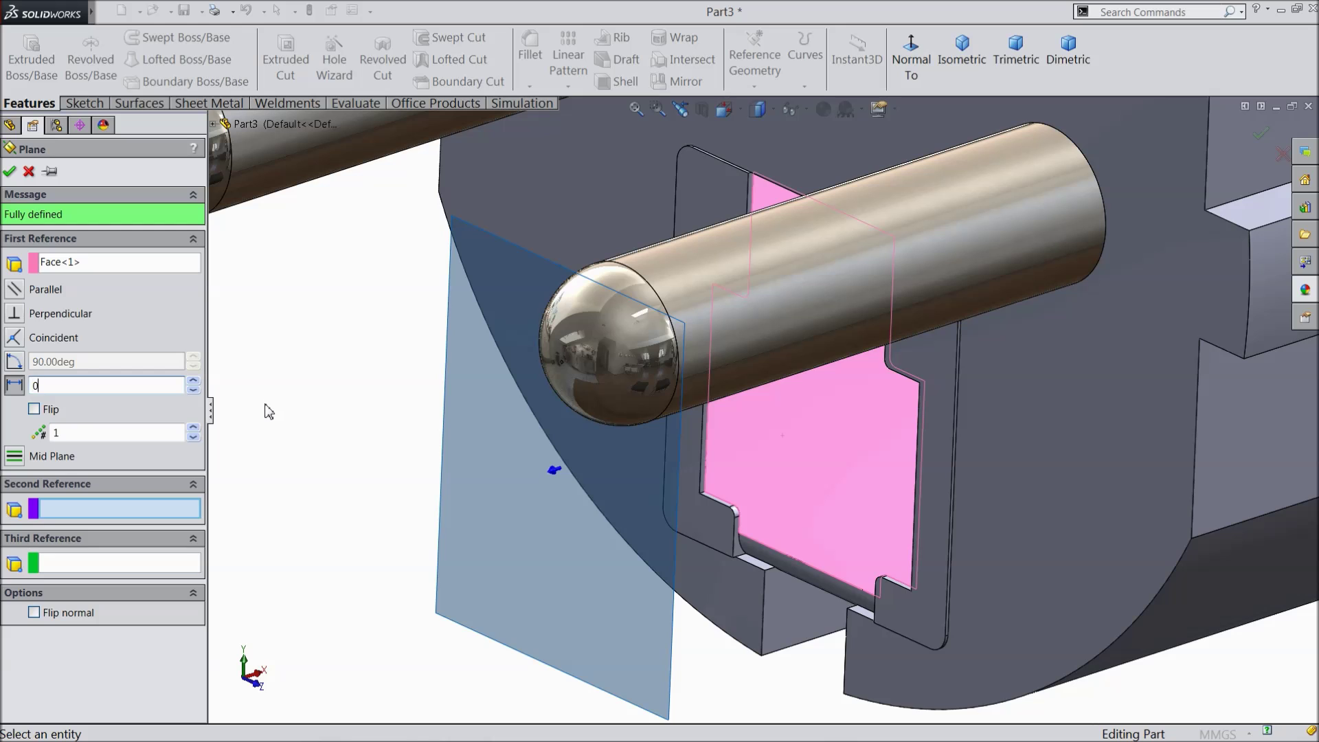
{"action": "type", "text": "0.5"}
{"action": "key", "text": "Return"}
Flip the plane's offset to the other side of the recess floor and create the plane
{"action": "scroll", "coordinate": [424, 402], "scroll_direction": "down", "scroll_amount": 3}
{"action": "middle_click_drag", "start_coordinate": [423, 402], "coordinate": [463, 427]}
{"action": "scroll", "coordinate": [831, 317], "scroll_direction": "up", "scroll_amount": 4}
{"action": "scroll", "coordinate": [831, 317], "scroll_direction": "up", "scroll_amount": 4}
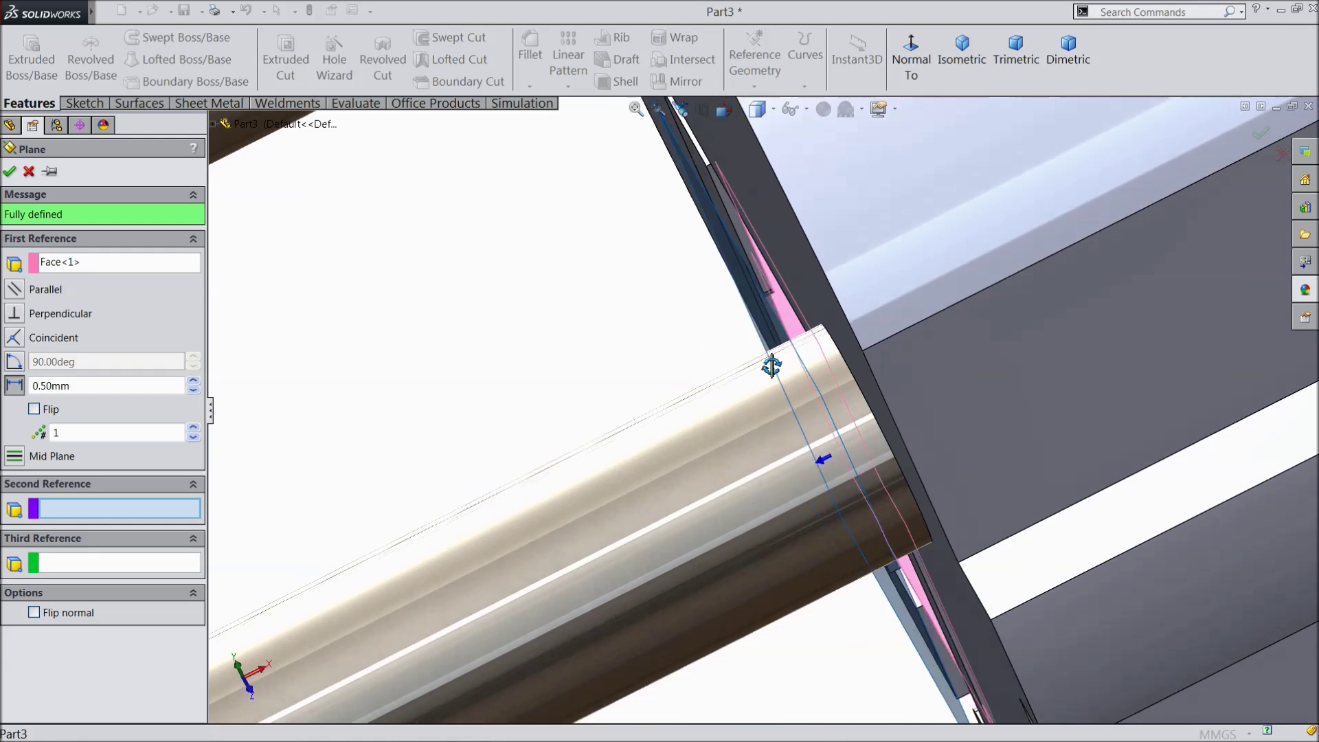
{"action": "scroll", "coordinate": [831, 318], "scroll_direction": "down", "scroll_amount": 4}
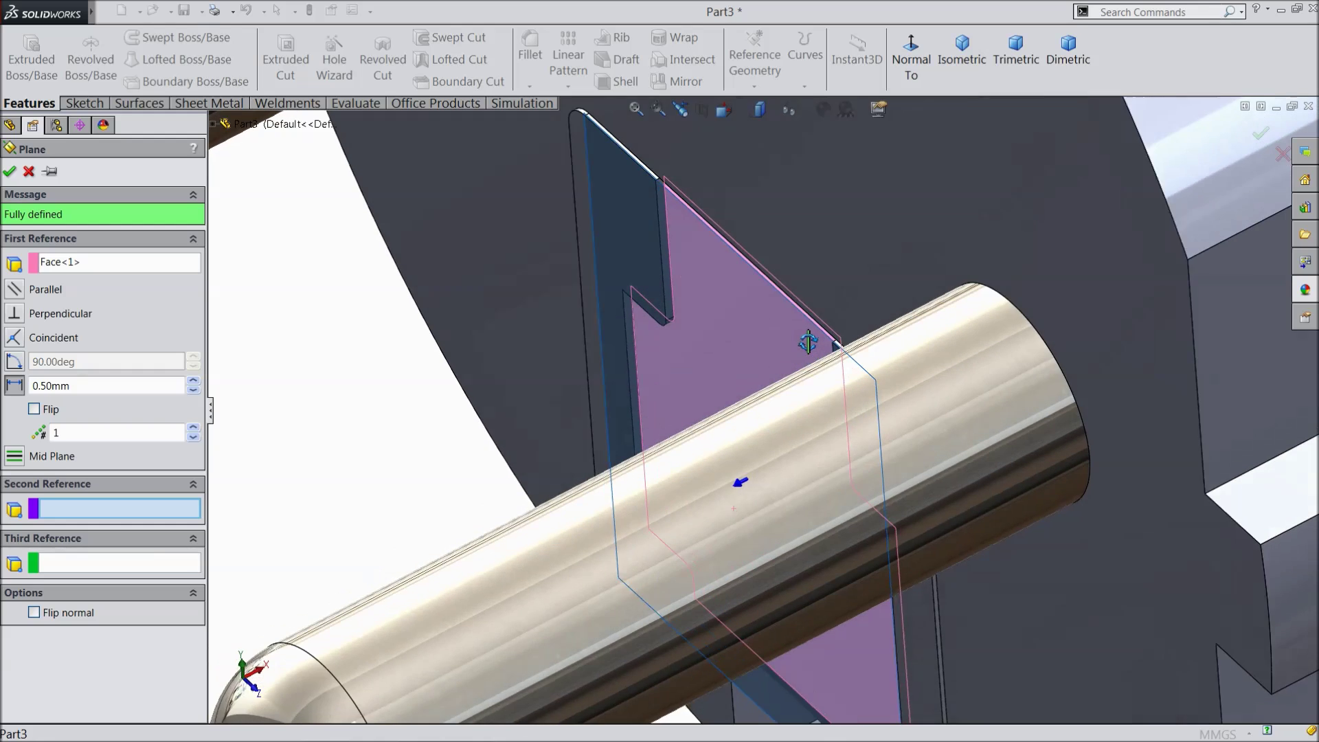
{"action": "left_click", "coordinate": [34, 409]}
{"action": "left_click", "coordinate": [13, 172]}
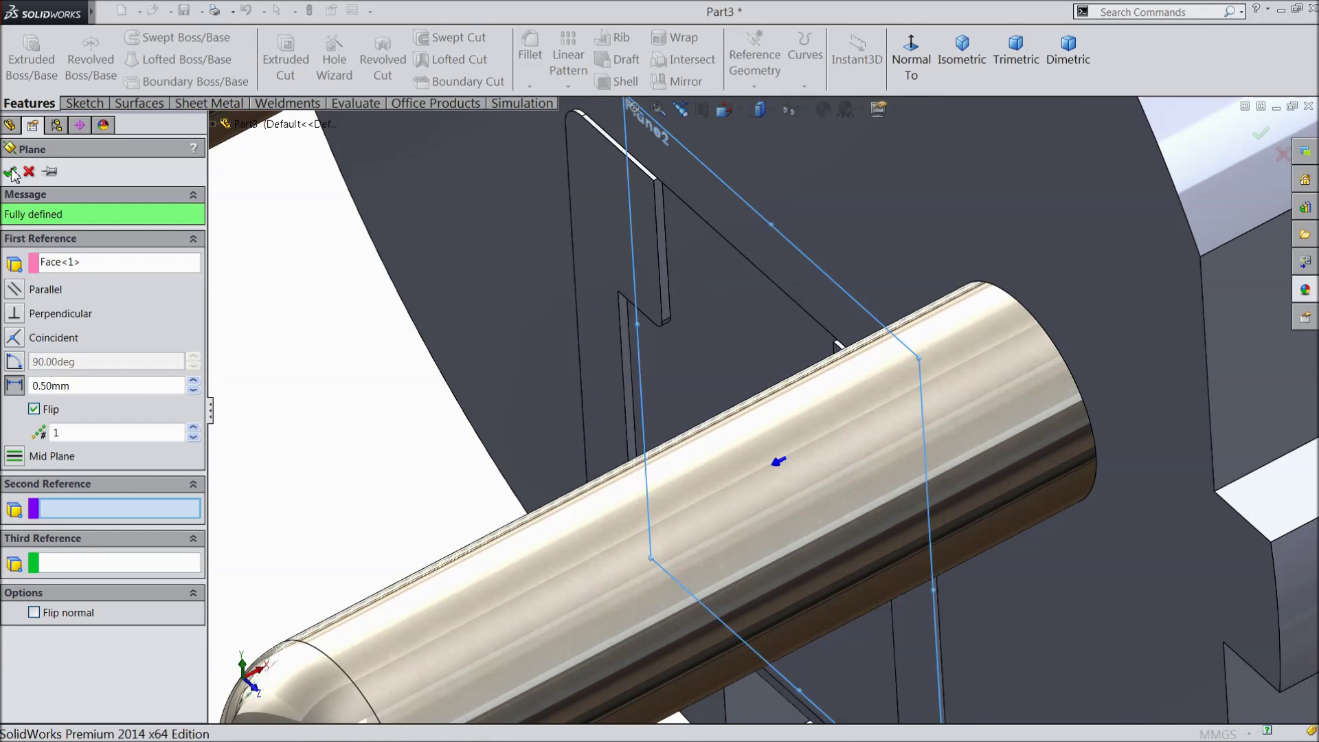
Open a new sketch on the floor face of the cross-shaped recess
{"action": "scroll", "coordinate": [486, 307], "scroll_direction": "down", "scroll_amount": 5}
{"action": "middle_click_drag", "start_coordinate": [489, 317], "coordinate": [524, 325]}
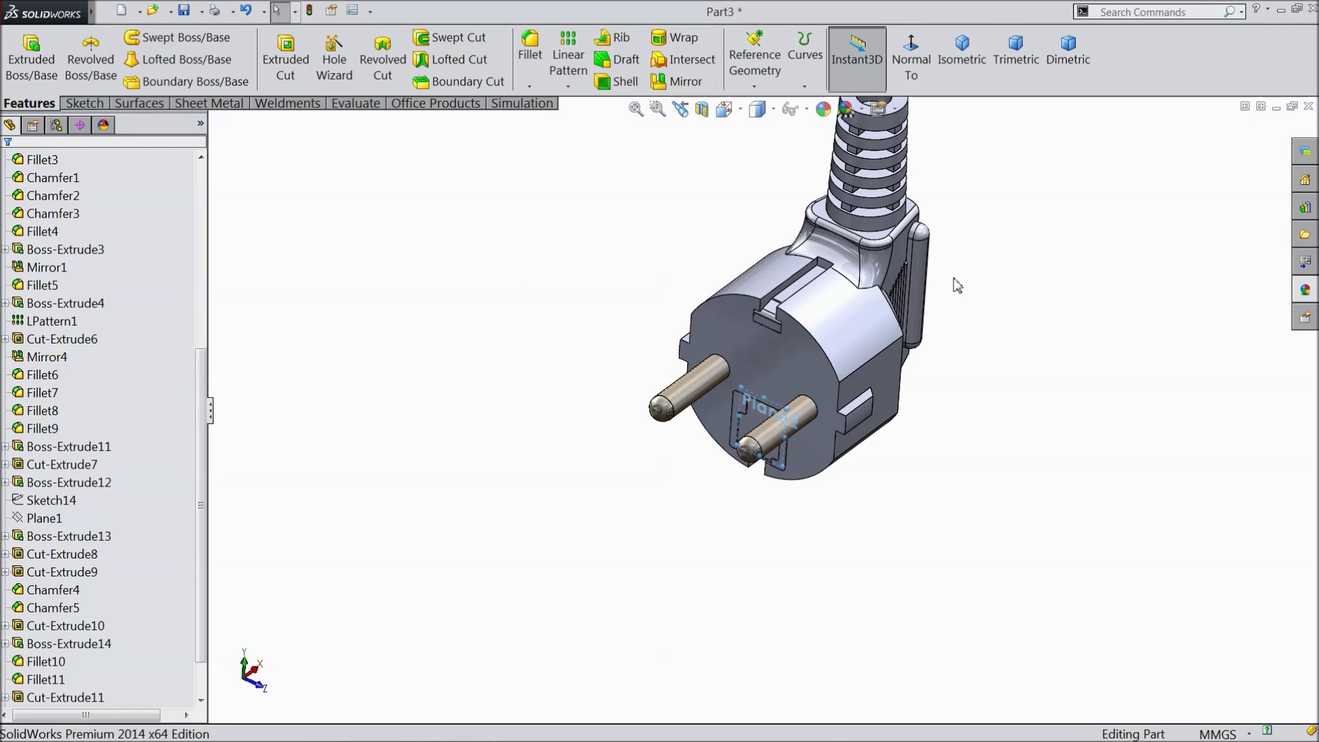
{"action": "middle_click_drag", "start_coordinate": [829, 370], "coordinate": [730, 492]}
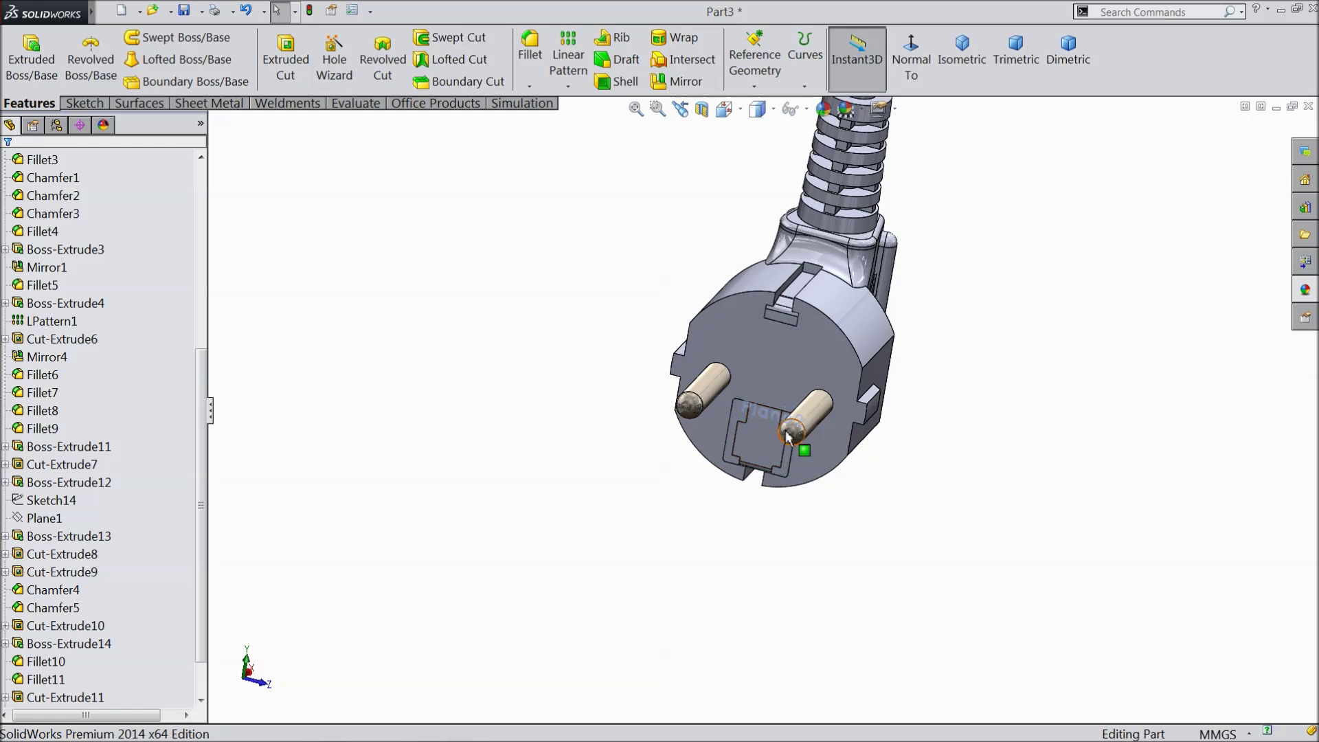
{"action": "scroll", "coordinate": [786, 430], "scroll_direction": "down", "scroll_amount": 5}
{"action": "scroll", "coordinate": [697, 490], "scroll_direction": "down", "scroll_amount": 2}
{"action": "left_click", "coordinate": [708, 467]}
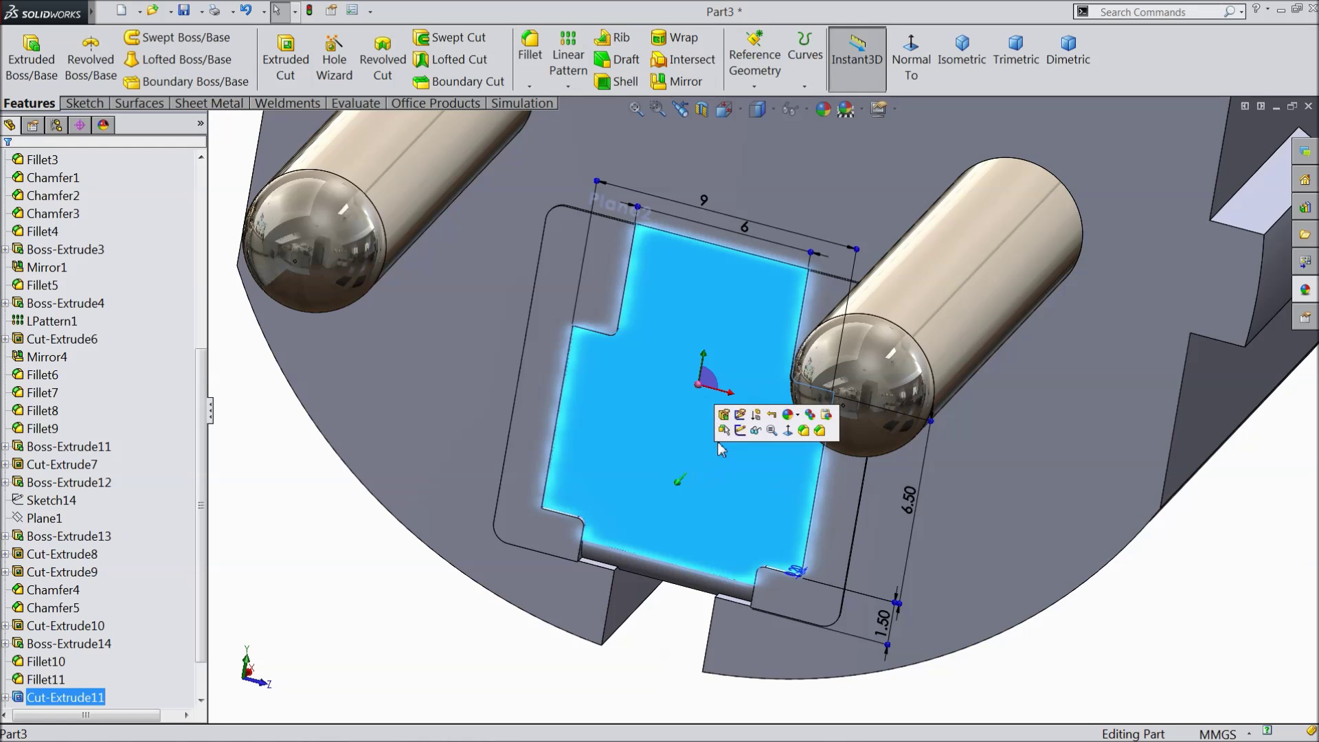
{"action": "left_click", "coordinate": [739, 431]}
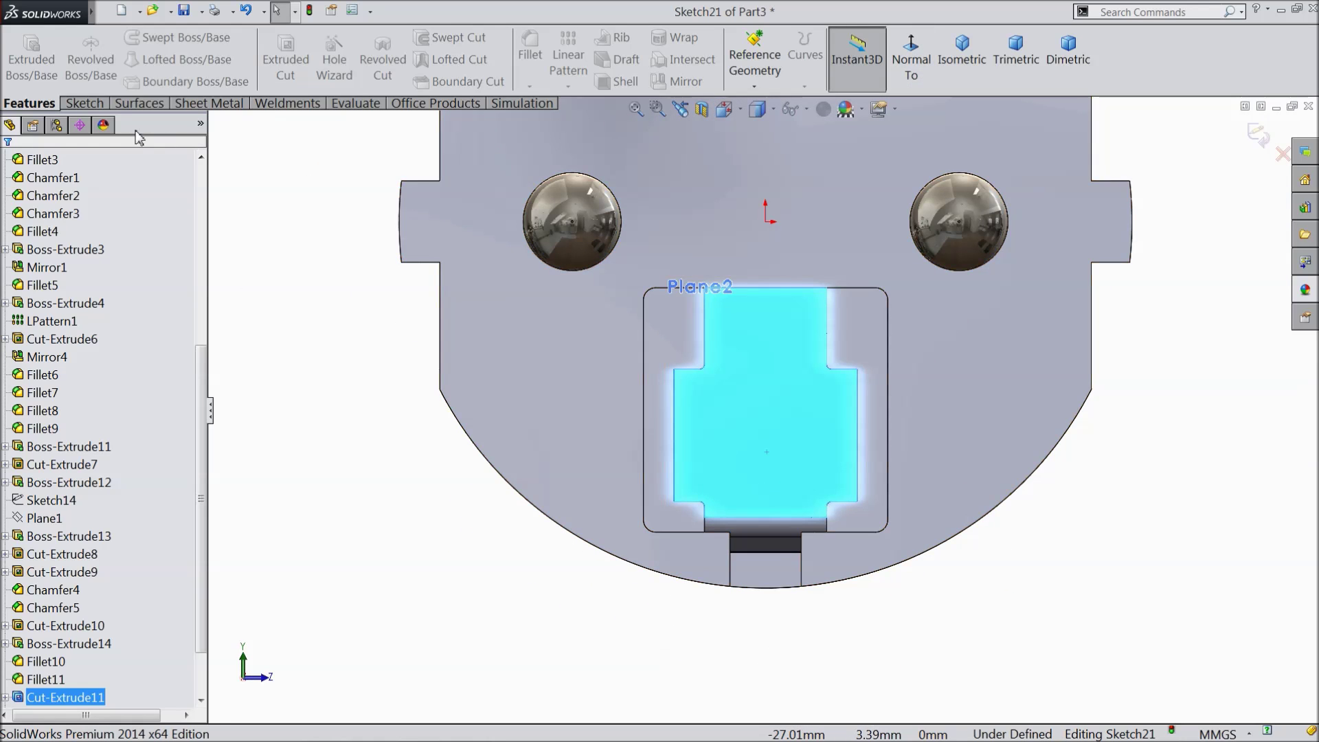
Draw a vertical centerline from the origin down to the midpoint of the recess floor's lower edge
{"action": "left_click", "coordinate": [80, 103]}
{"action": "left_click", "coordinate": [132, 37]}
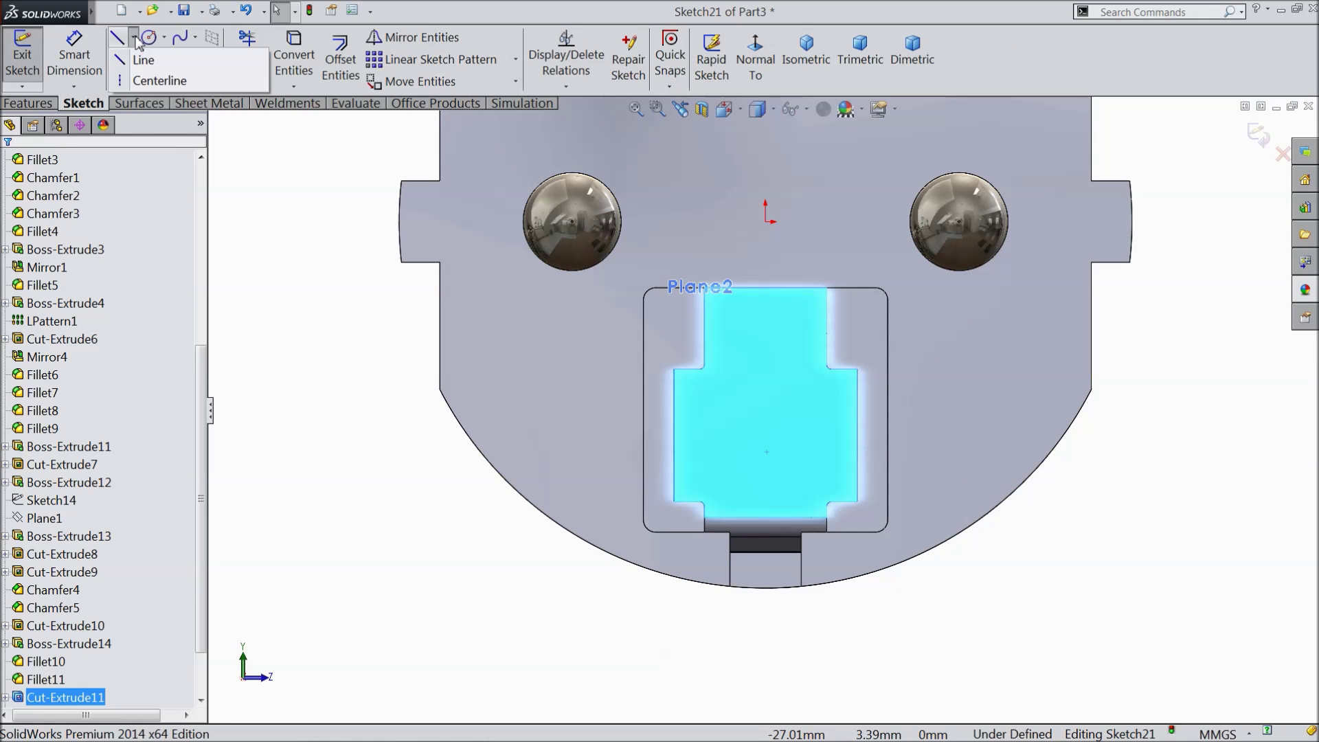
{"action": "left_click", "coordinate": [158, 85]}
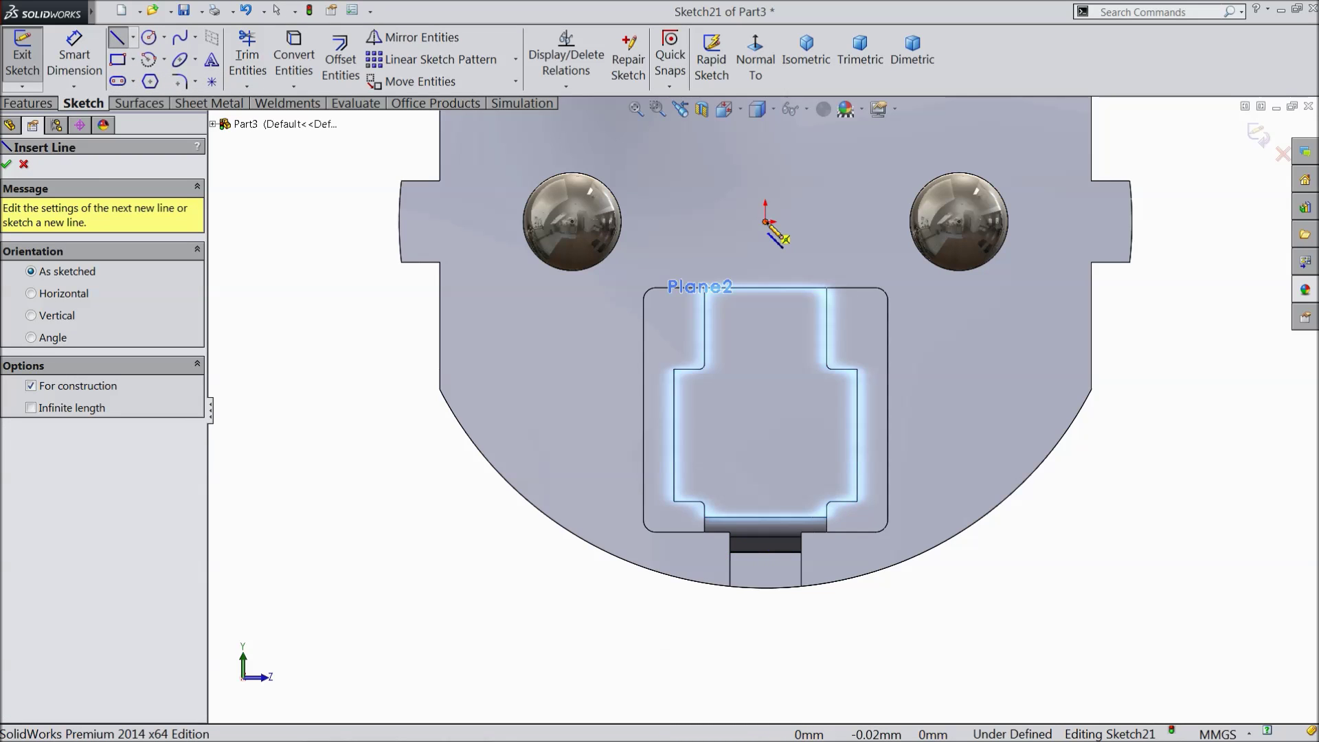
{"action": "left_click", "coordinate": [765, 222]}
{"action": "left_click", "coordinate": [765, 517]}
Sketch a circle about 5.3 mm in diameter centred on the centerline in the middle of the recess
{"action": "right_click", "coordinate": [544, 375]}
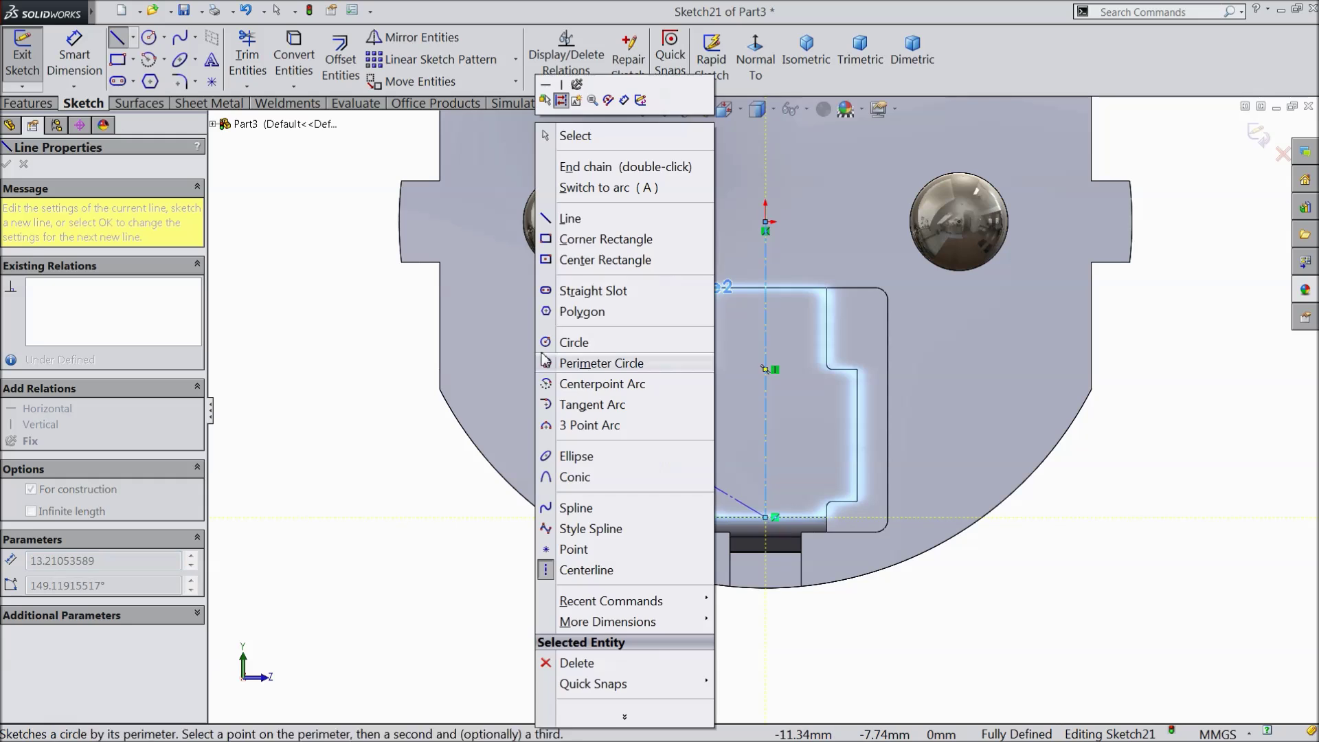
{"action": "left_click", "coordinate": [574, 344]}
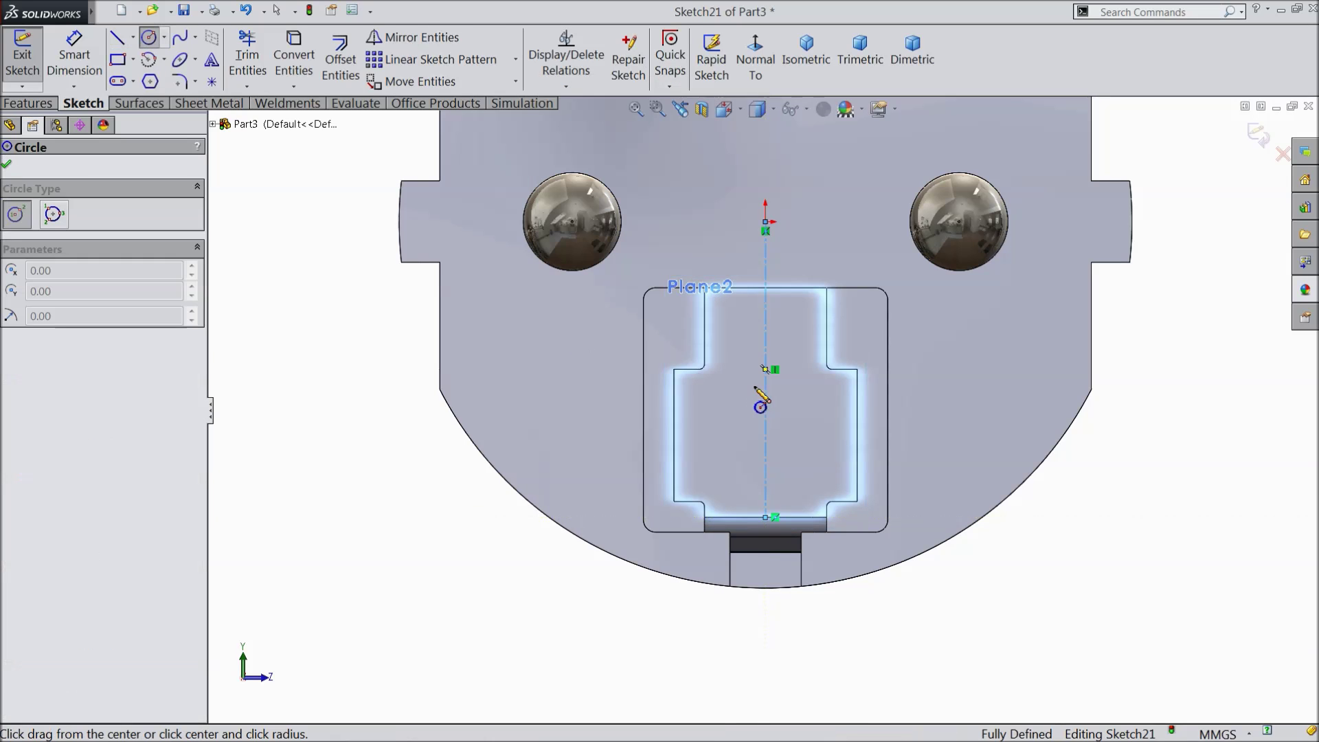
{"action": "mouse_move", "coordinate": [765, 410]}
{"action": "left_mouse_down"}
{"action": "mouse_move", "coordinate": [771, 397]}
{"action": "mouse_move", "coordinate": [727, 371]}
{"action": "left_mouse_up"}
Dimension the vertical distance from the origin to the circle's centre and set it to 10 mm
{"action": "left_click", "coordinate": [74, 55]}
{"action": "scroll", "coordinate": [656, 329], "scroll_direction": "down", "scroll_amount": 2}
{"action": "left_click", "coordinate": [814, 178]}
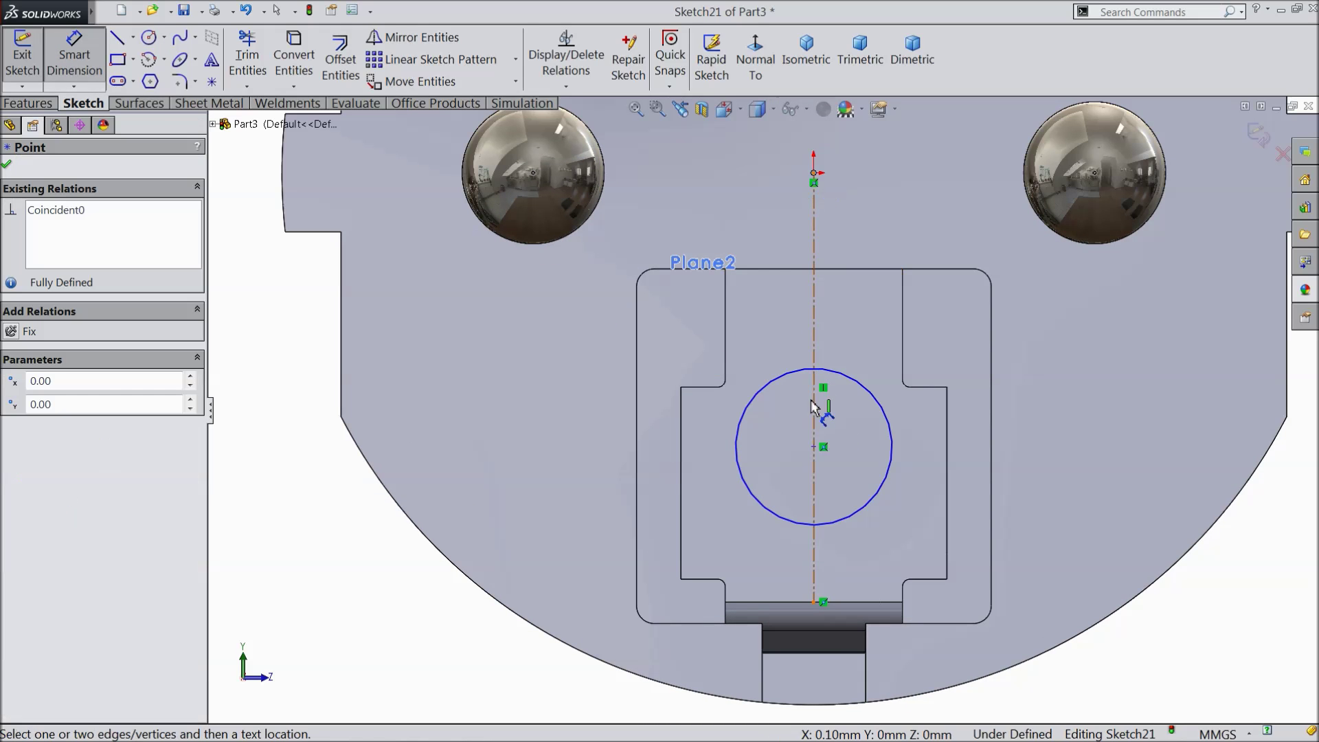
{"action": "left_click", "coordinate": [814, 446]}
{"action": "left_click", "coordinate": [584, 350]}
{"action": "type", "text": "10"}
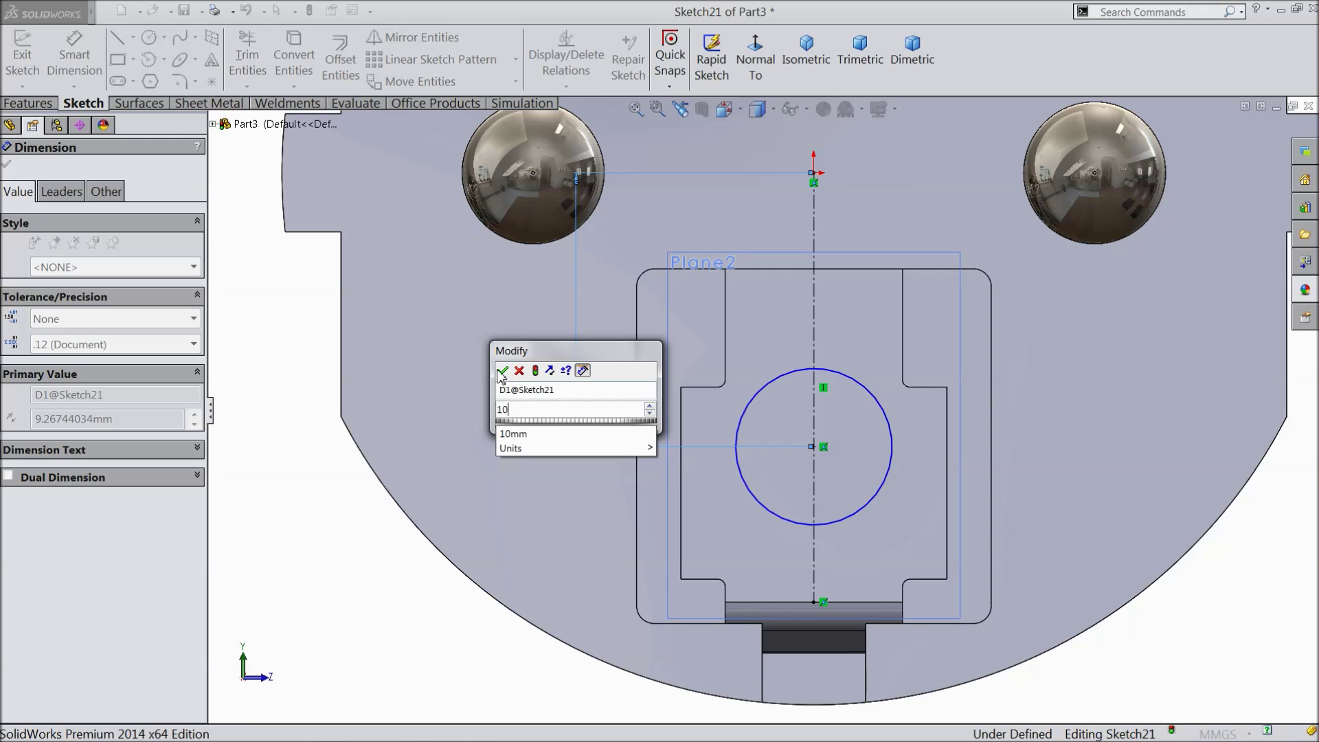
{"action": "left_click", "coordinate": [502, 370]}
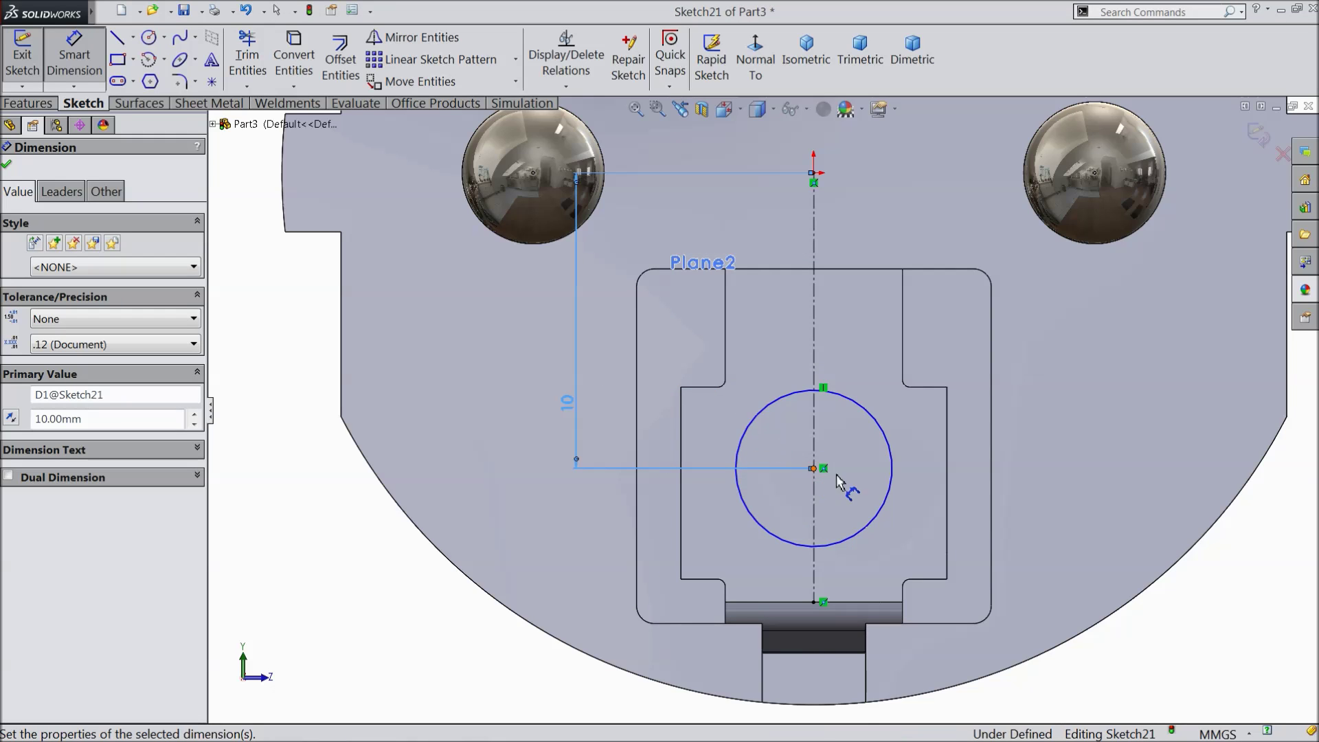
Dimension the circle's diameter and set it to 5 mm
{"action": "left_click", "coordinate": [891, 461]}
{"action": "left_click", "coordinate": [1013, 458]}
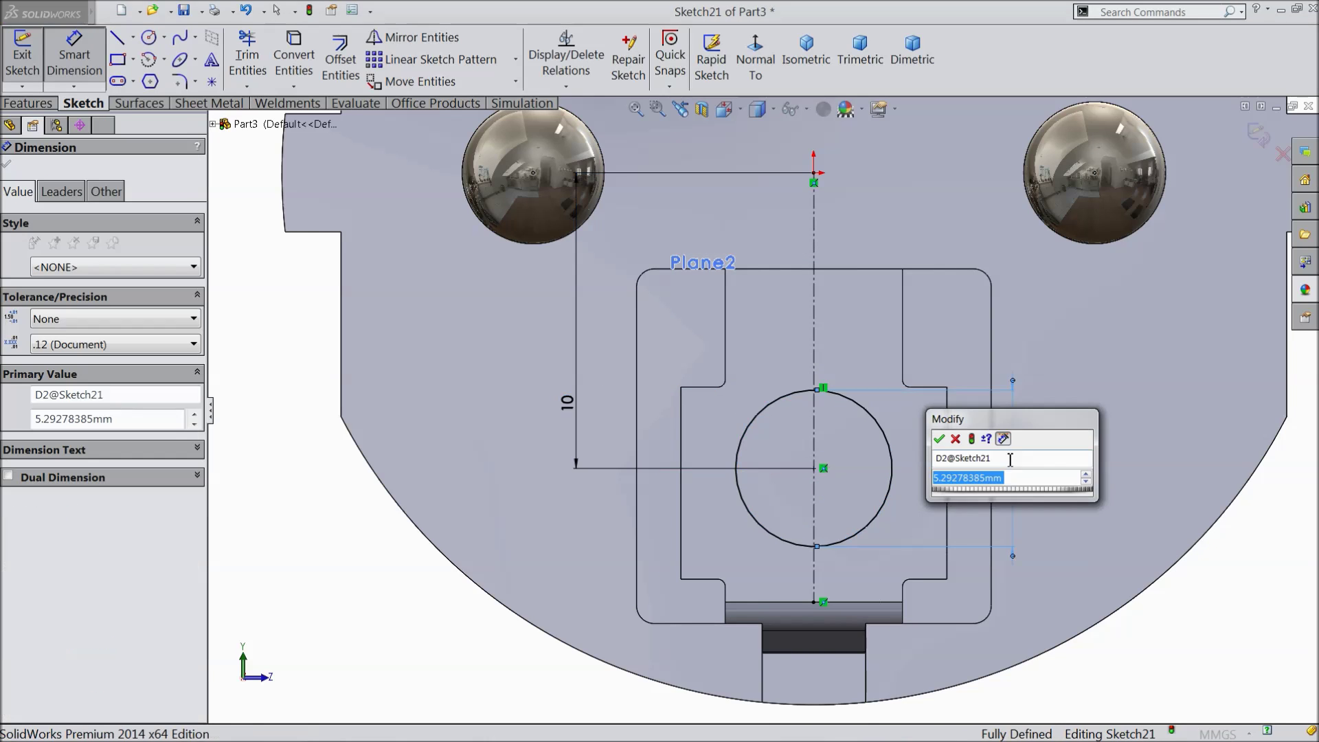
{"action": "type", "text": "5"}
{"action": "left_click", "coordinate": [939, 439]}
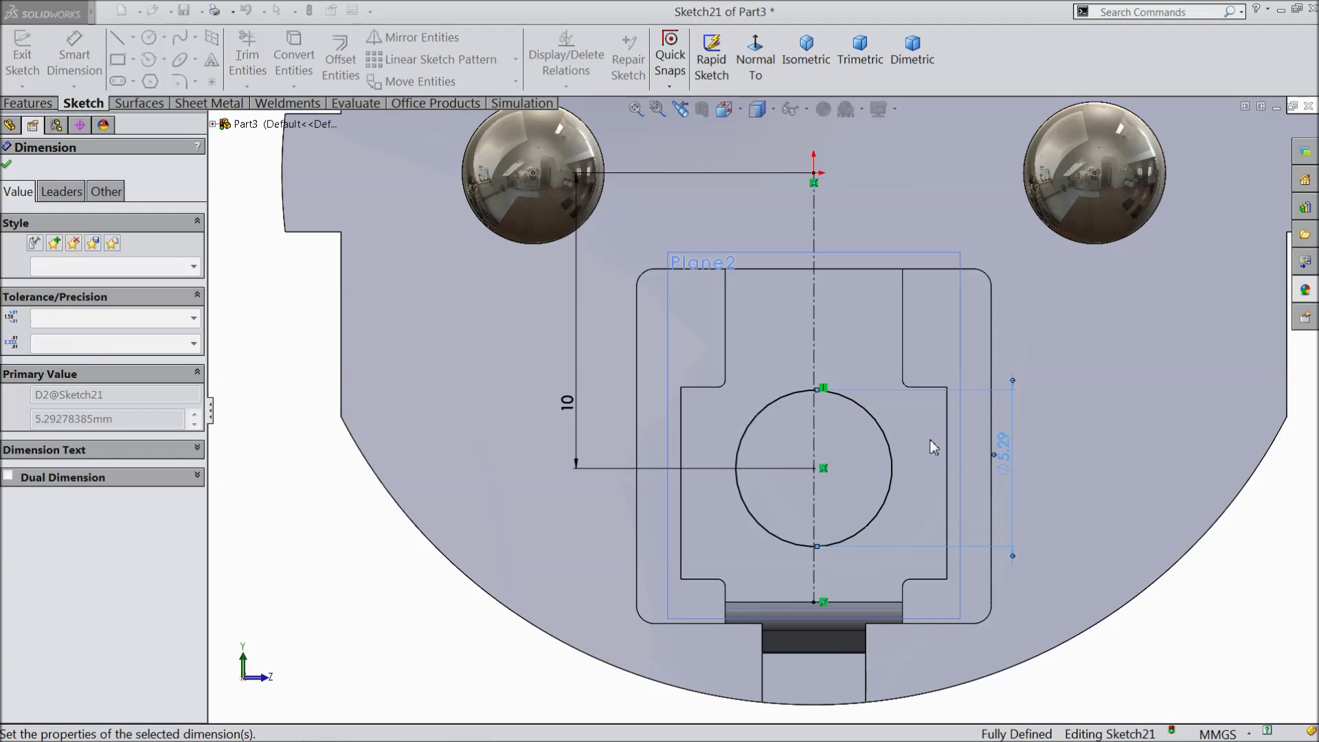
{"action": "left_click", "coordinate": [7, 165]}
Cut-extrude the circle from the recess floor as a blind hole 17 mm deep
{"action": "left_click", "coordinate": [28, 103]}
{"action": "left_click", "coordinate": [287, 64]}
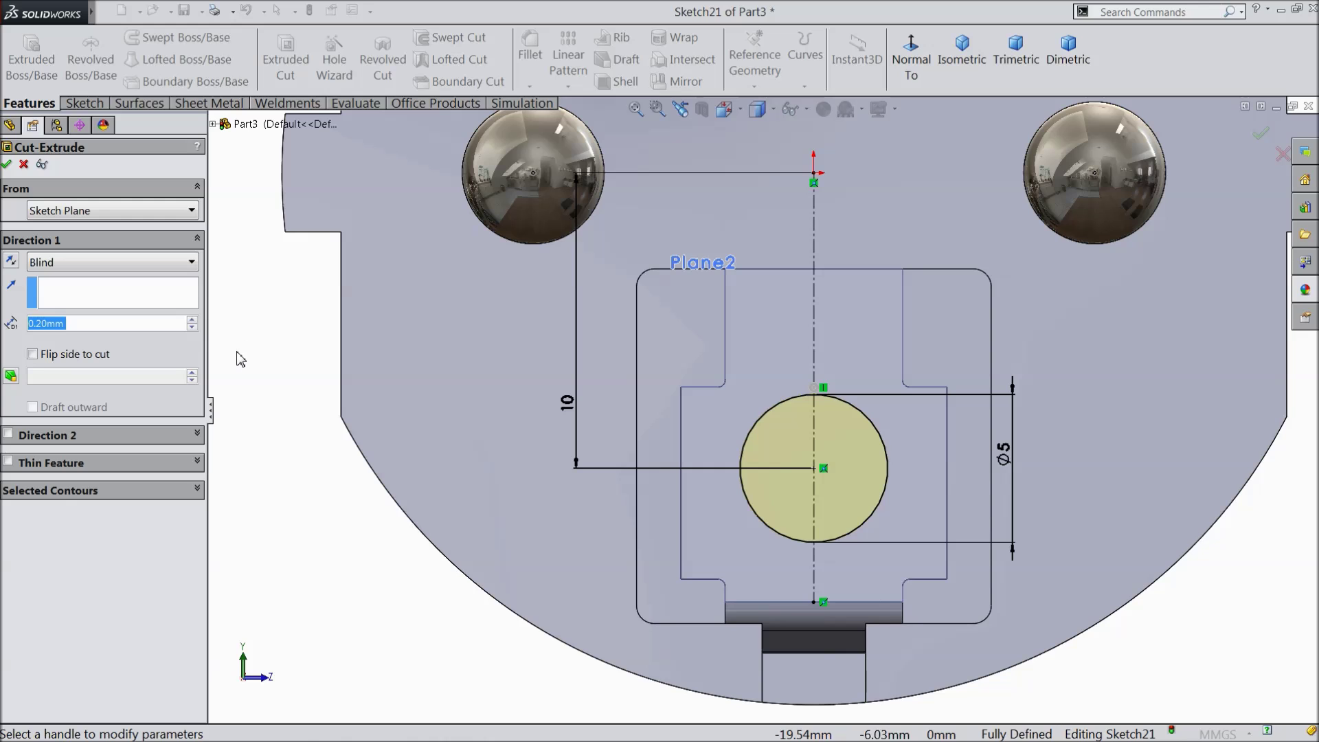
{"action": "type", "text": "17"}
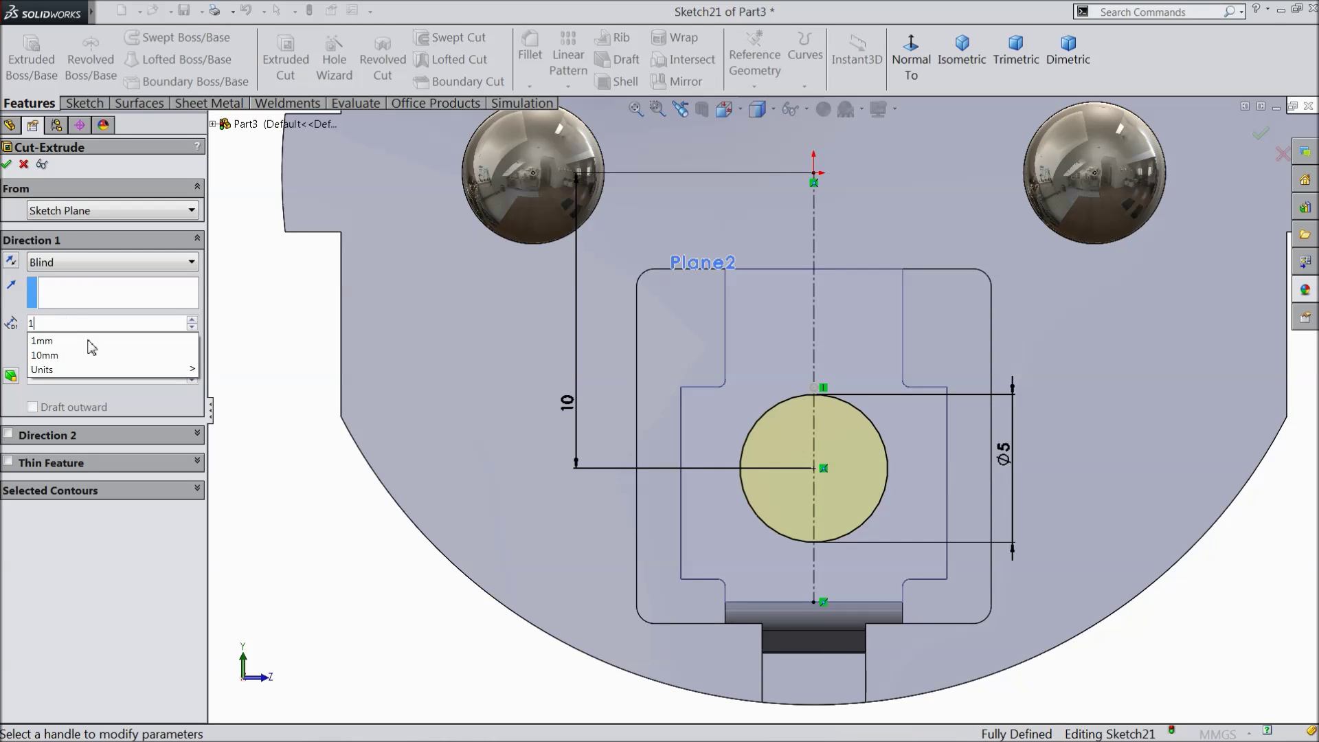
{"action": "mouse_move", "coordinate": [201, 352]}
{"action": "middle_click_drag", "start_coordinate": [279, 309], "coordinate": [26, 197]}
{"action": "left_click", "coordinate": [6, 164]}
Open a new sketch on Plane2
{"action": "mouse_move", "coordinate": [528, 491]}
{"action": "middle_mouse_down"}
{"action": "mouse_move", "coordinate": [589, 430]}
{"action": "mouse_move", "coordinate": [533, 486]}
{"action": "middle_mouse_up"}
{"action": "middle_click_drag", "start_coordinate": [356, 554], "coordinate": [433, 588]}
{"action": "scroll", "coordinate": [383, 569], "scroll_direction": "up", "scroll_amount": 5}
{"action": "scroll", "coordinate": [433, 589], "scroll_direction": "up", "scroll_amount": 5}
{"action": "scroll", "coordinate": [836, 267], "scroll_direction": "down", "scroll_amount": 4}
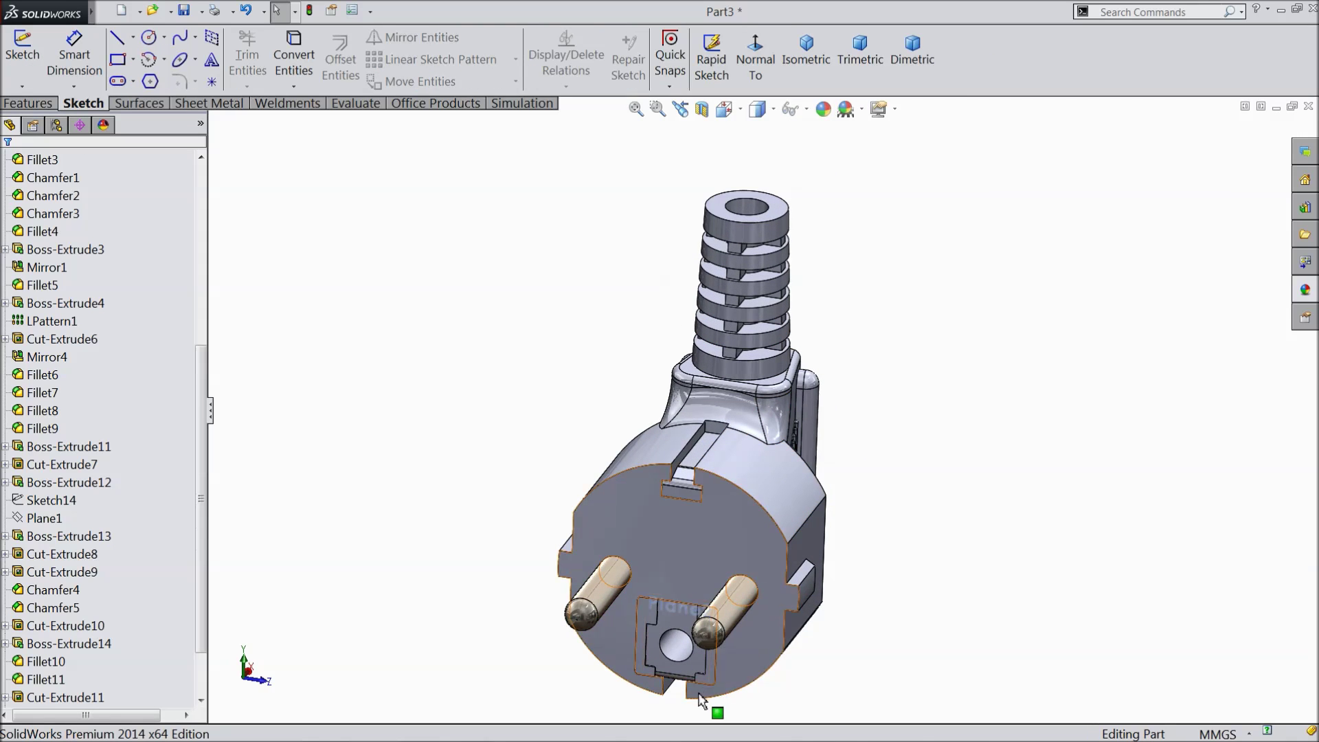
{"action": "scroll", "coordinate": [699, 697], "scroll_direction": "down", "scroll_amount": 5}
{"action": "scroll", "coordinate": [204, 557], "scroll_direction": "down", "scroll_amount": 2}
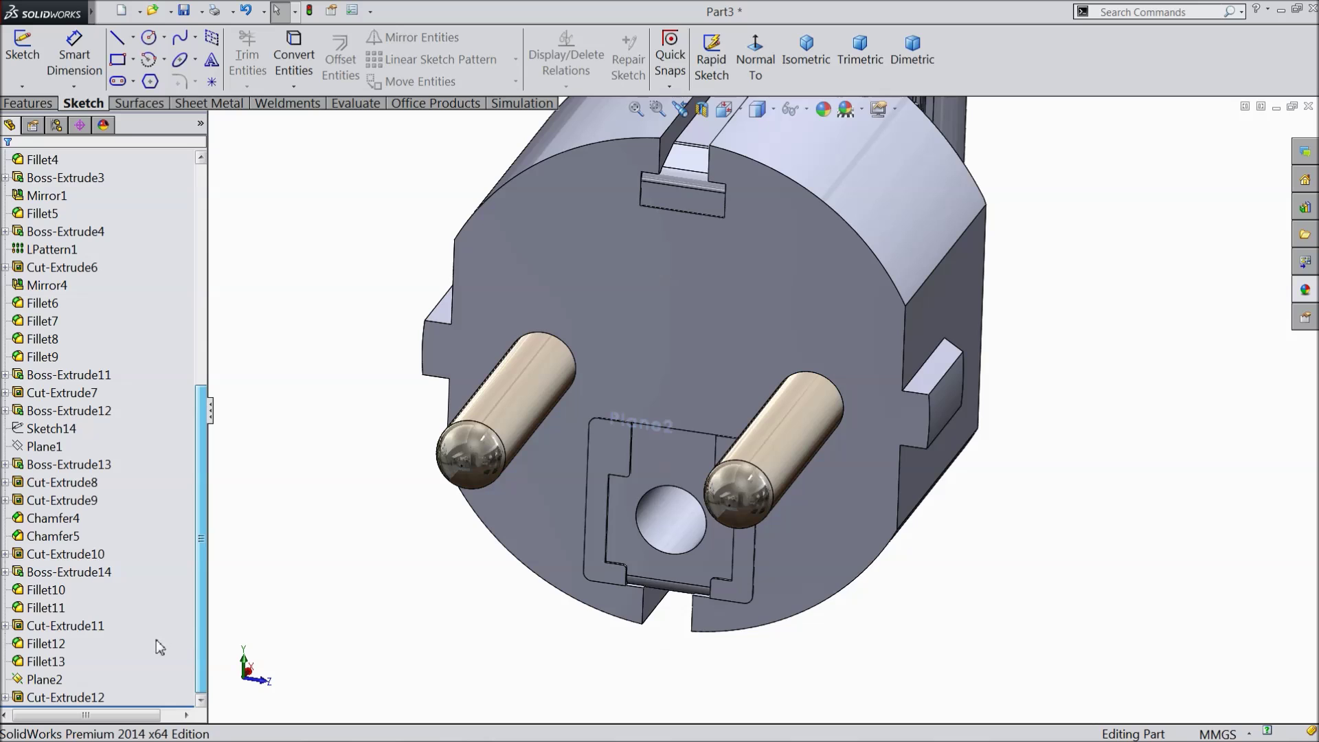
{"action": "left_click", "coordinate": [42, 679]}
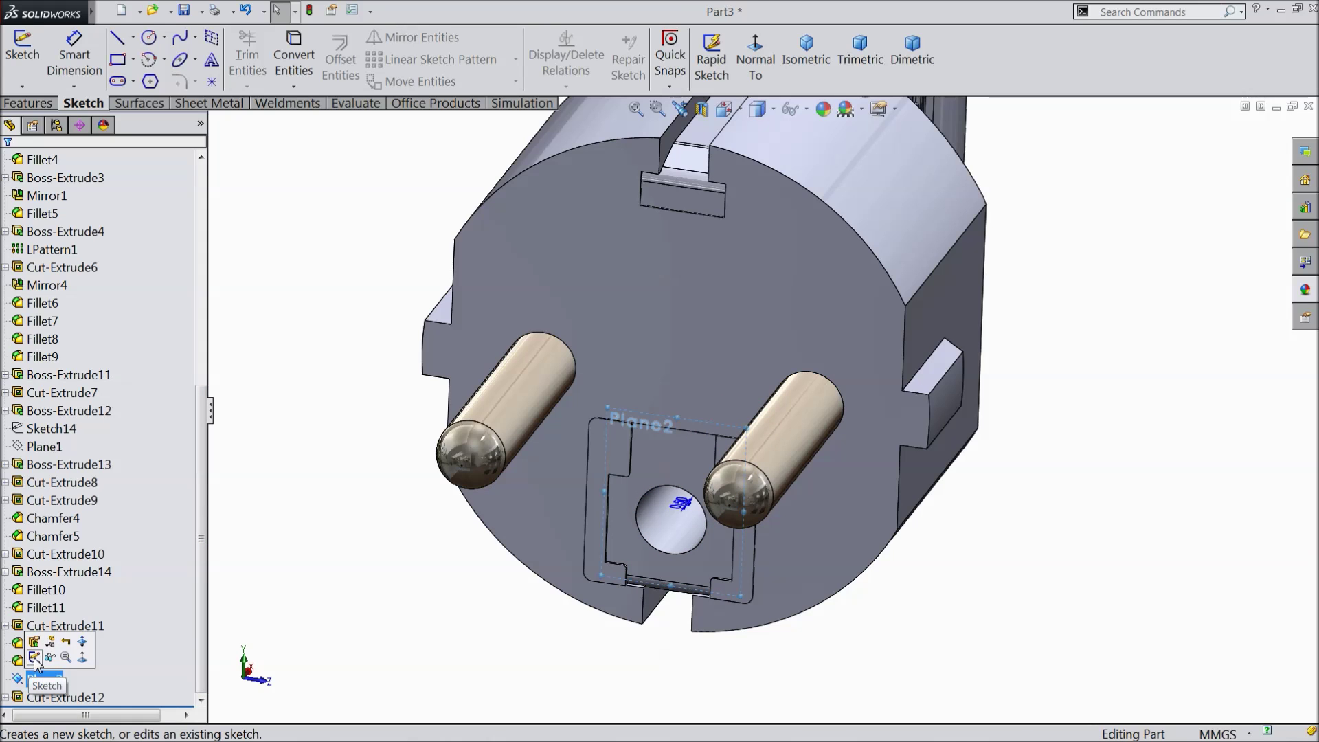
{"action": "left_click", "coordinate": [35, 658]}
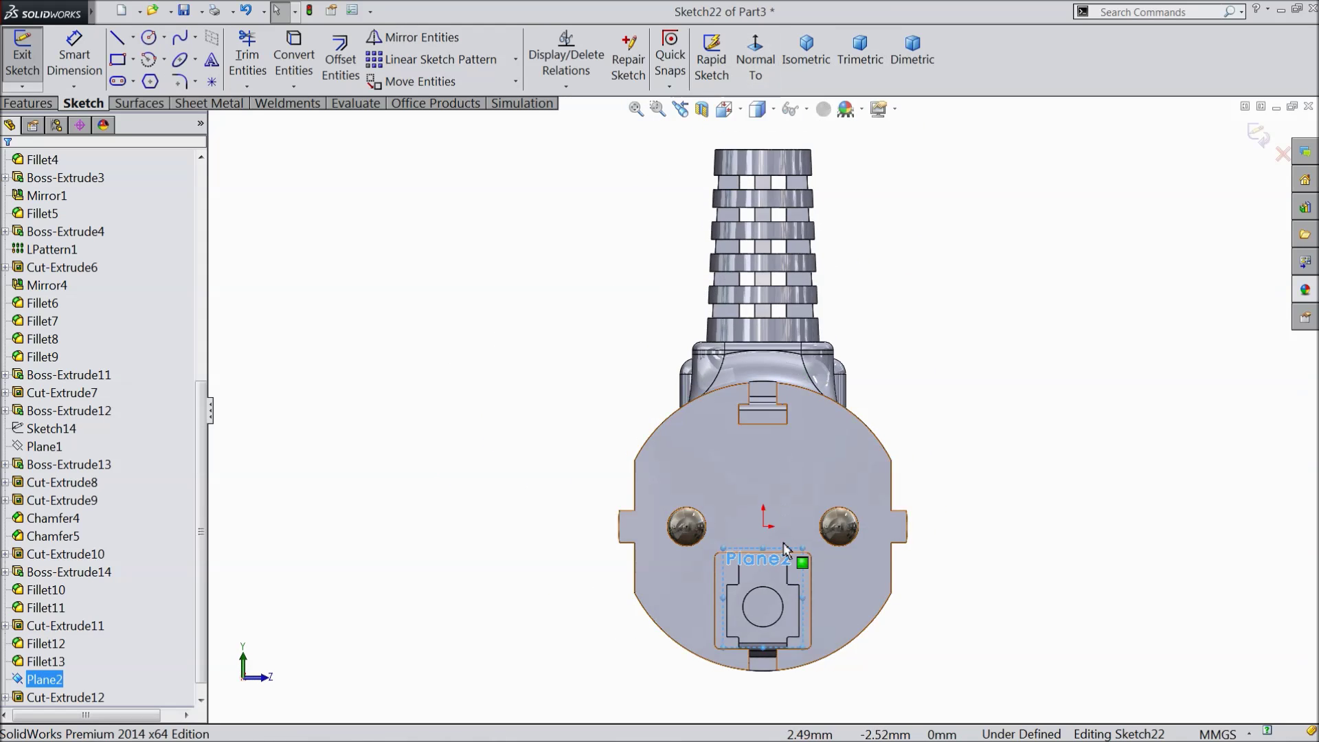
Draw a vertical centerline from the midpoint of the recess's upper edge to the midpoint of its floor's lower edge
{"action": "scroll", "coordinate": [761, 687], "scroll_direction": "down", "scroll_amount": 5}
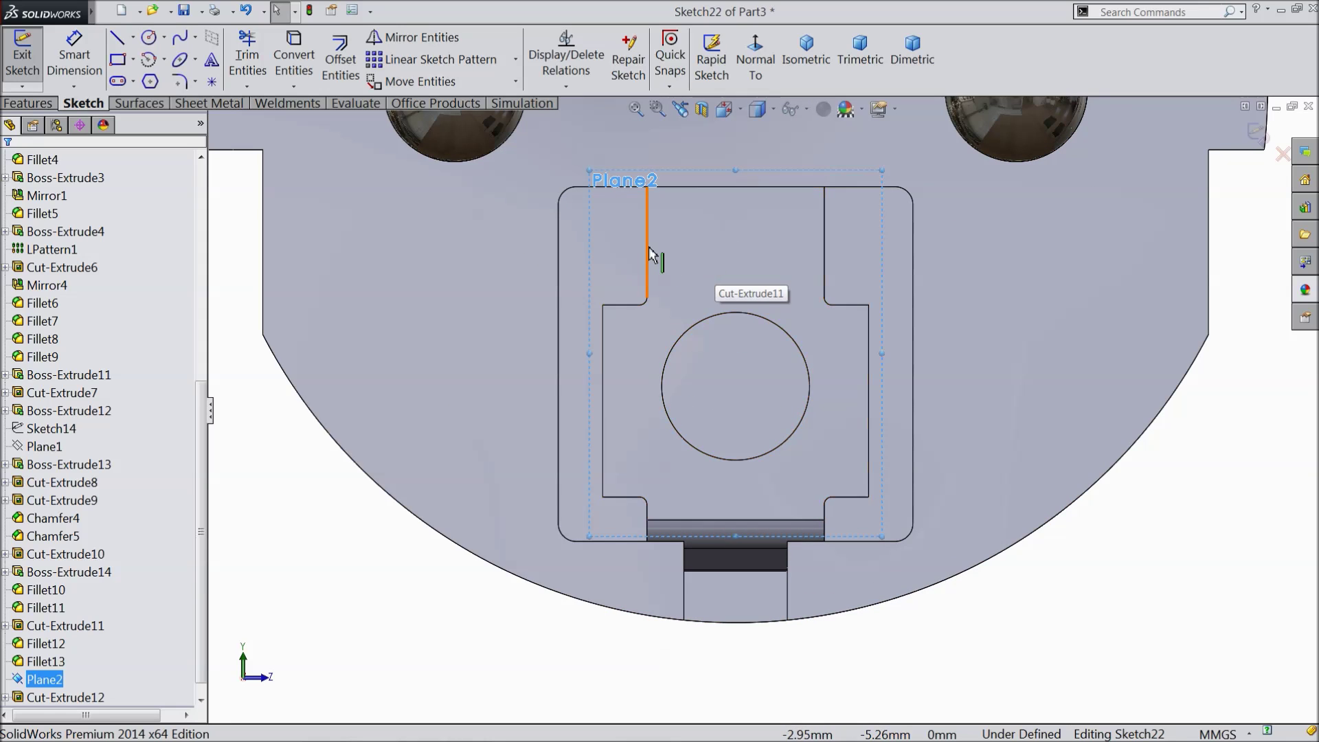
{"action": "left_click", "coordinate": [133, 38]}
{"action": "left_click", "coordinate": [143, 81]}
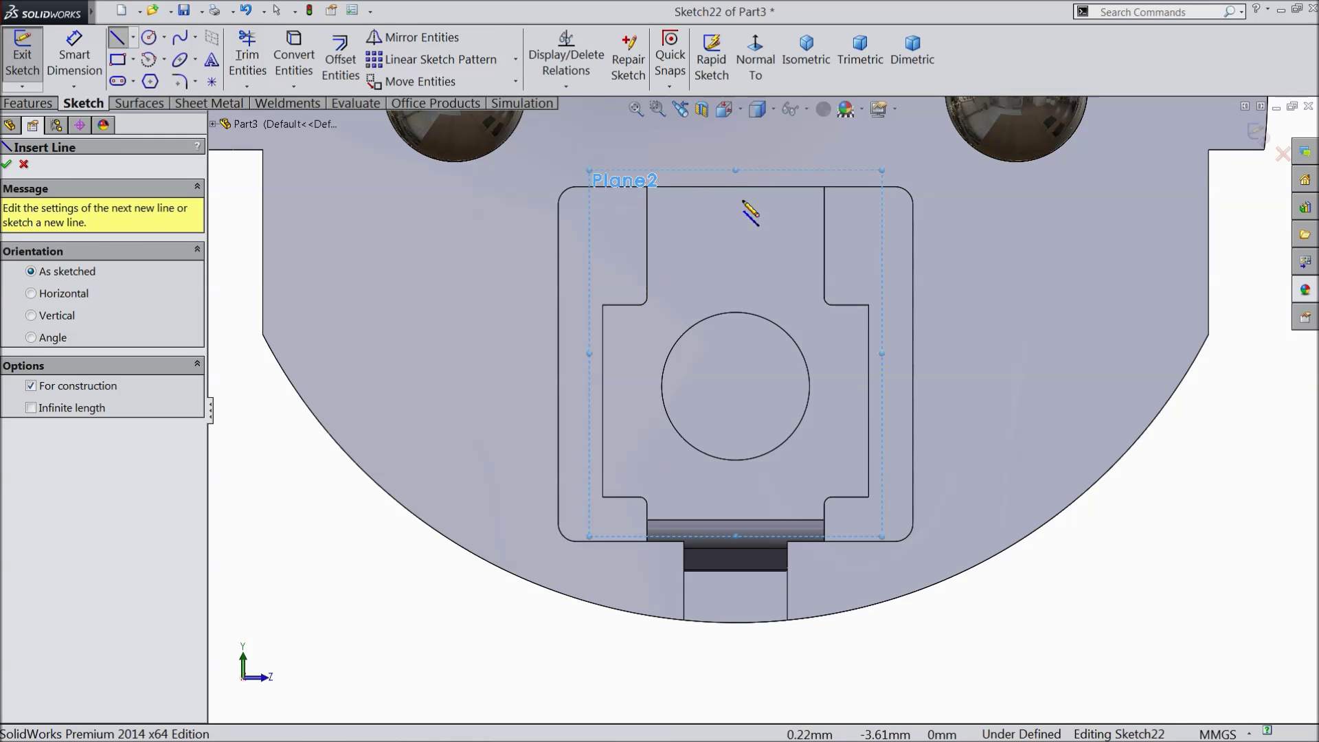
{"action": "left_click", "coordinate": [735, 186]}
{"action": "left_click", "coordinate": [735, 520]}
Sketch a center rectangle about 9 by 6 mm on the centerline, reaching the side edges of the cross-shaped recess
{"action": "right_click", "coordinate": [755, 502]}
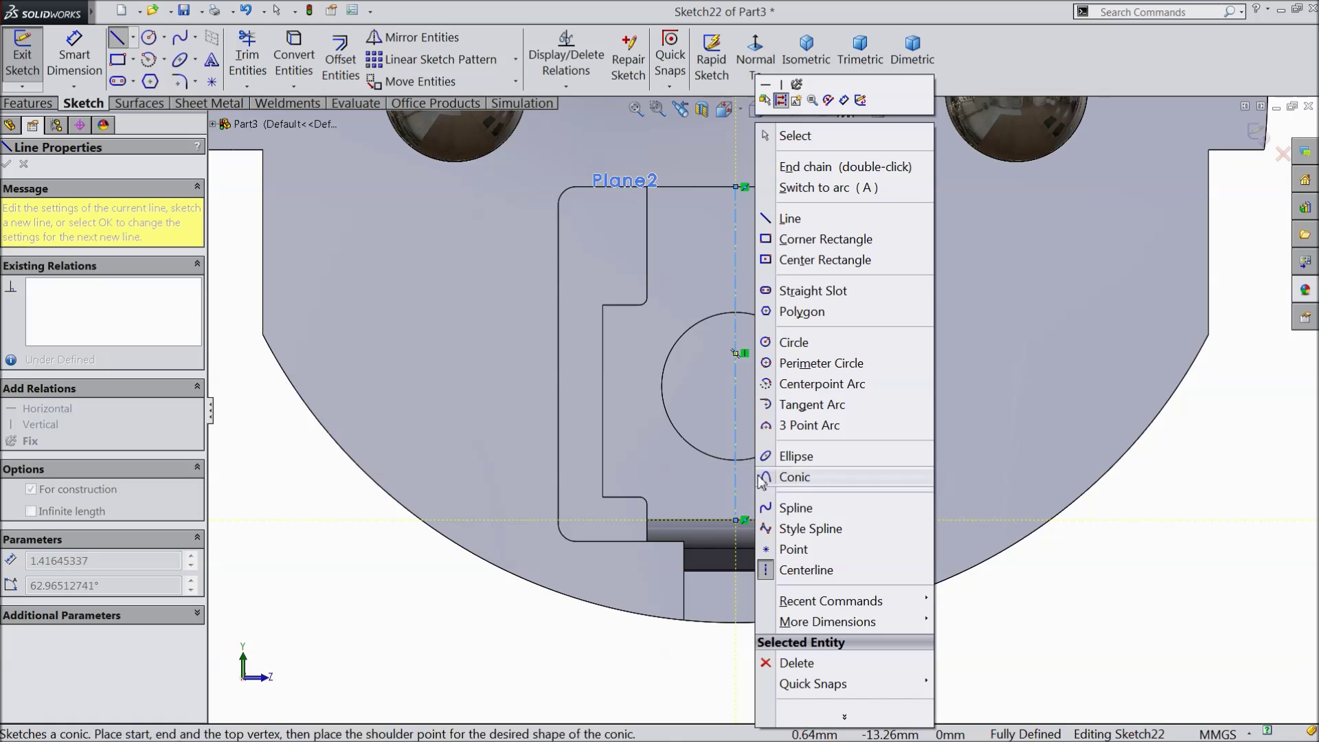
{"action": "left_click", "coordinate": [794, 261]}
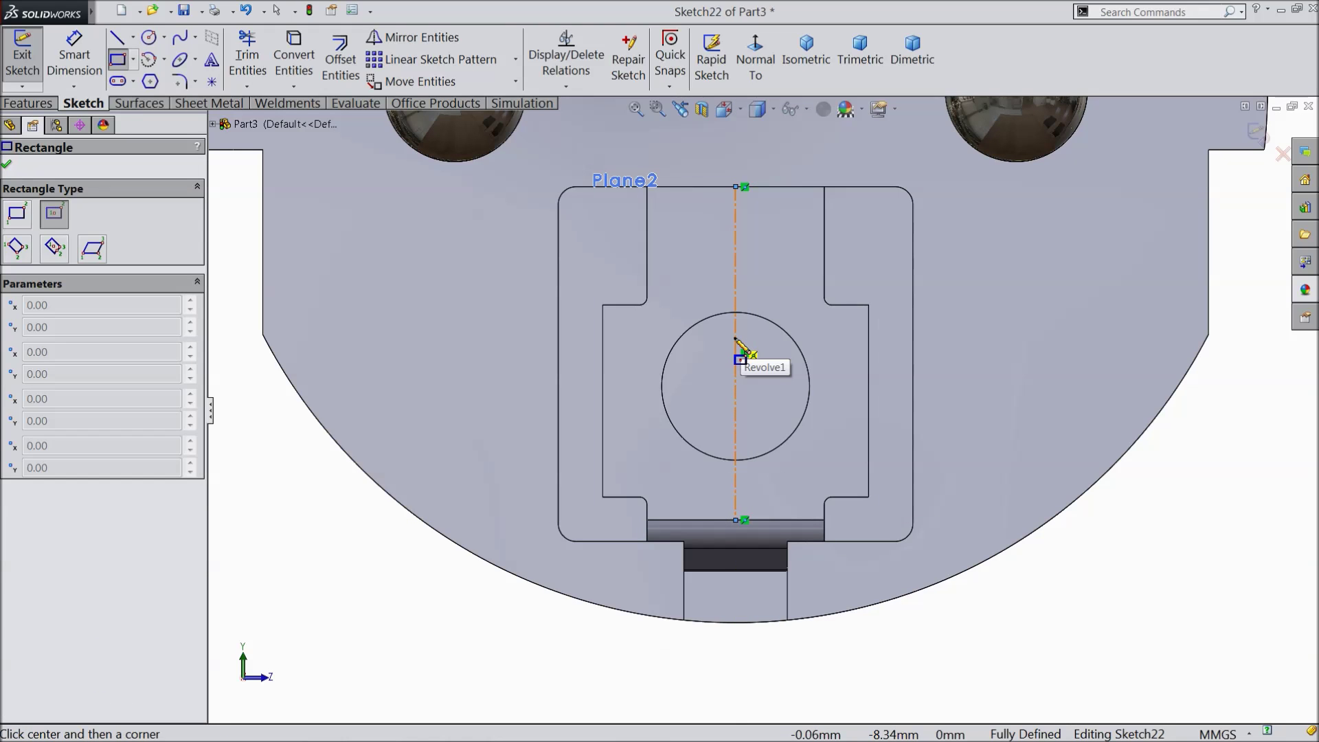
{"action": "left_click", "coordinate": [737, 383]}
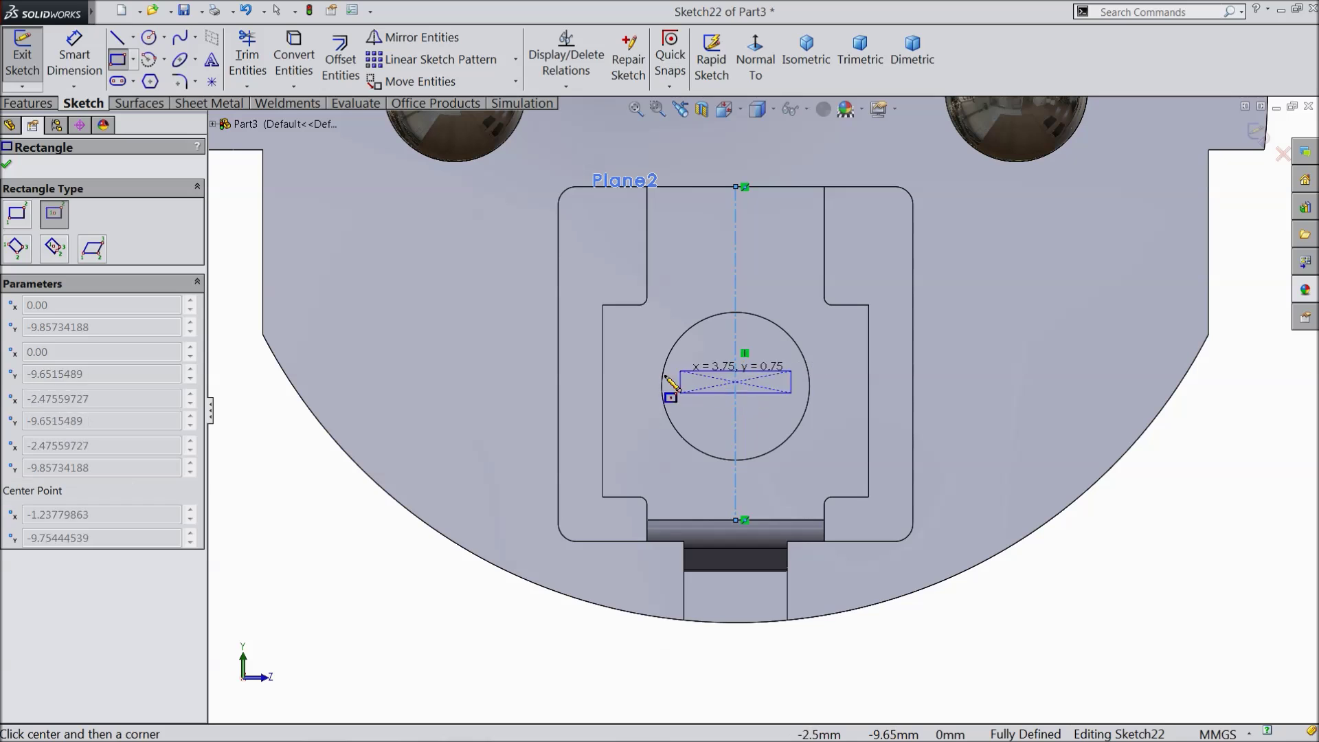
{"action": "left_click", "coordinate": [603, 471]}
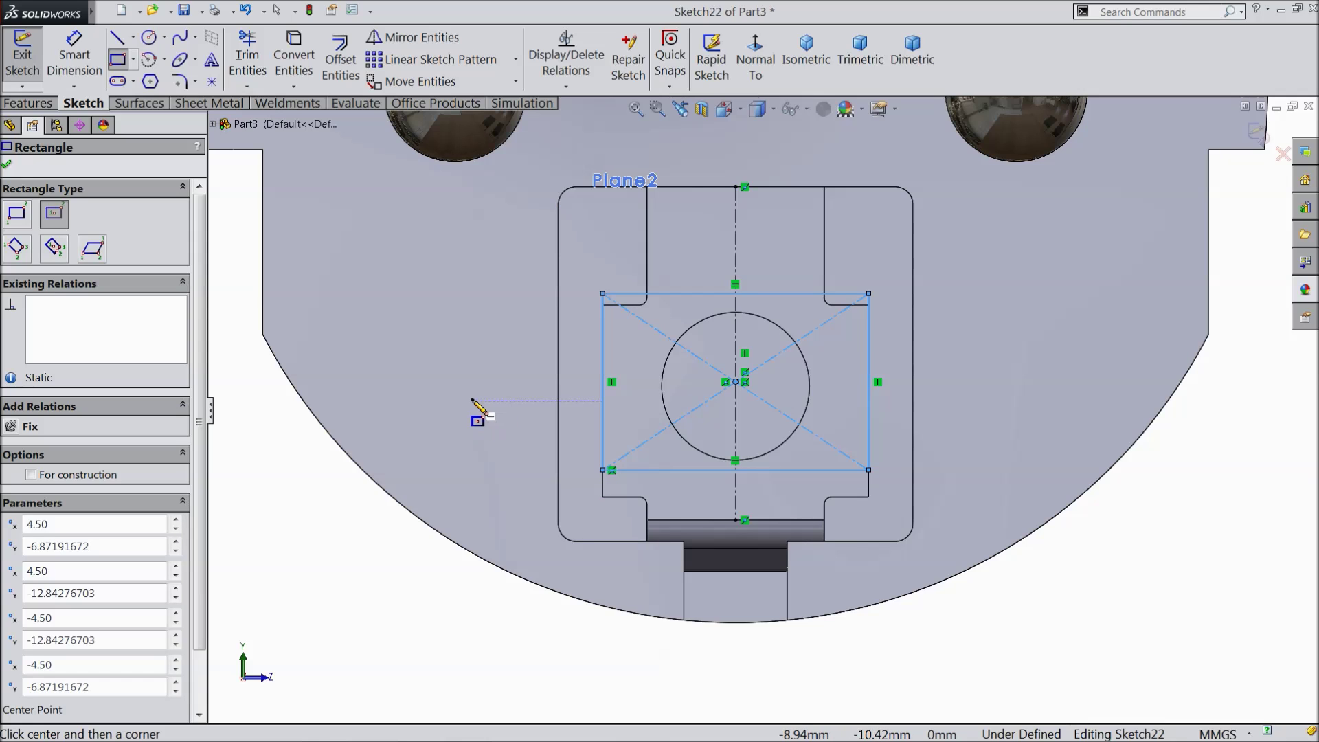
{"action": "left_click", "coordinate": [7, 167]}
Dimension the rectangle's vertical side and set it to 9 mm
{"action": "left_click", "coordinate": [74, 55]}
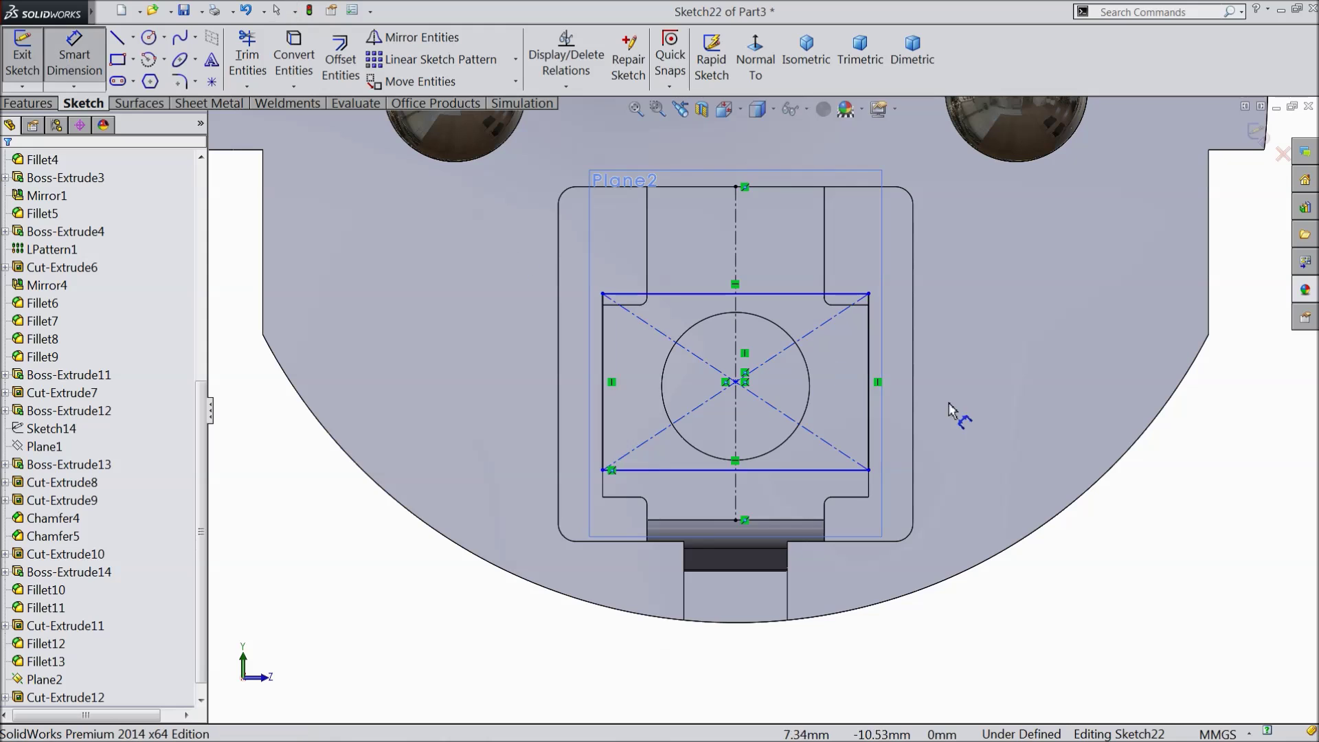
{"action": "left_click", "coordinate": [868, 377]}
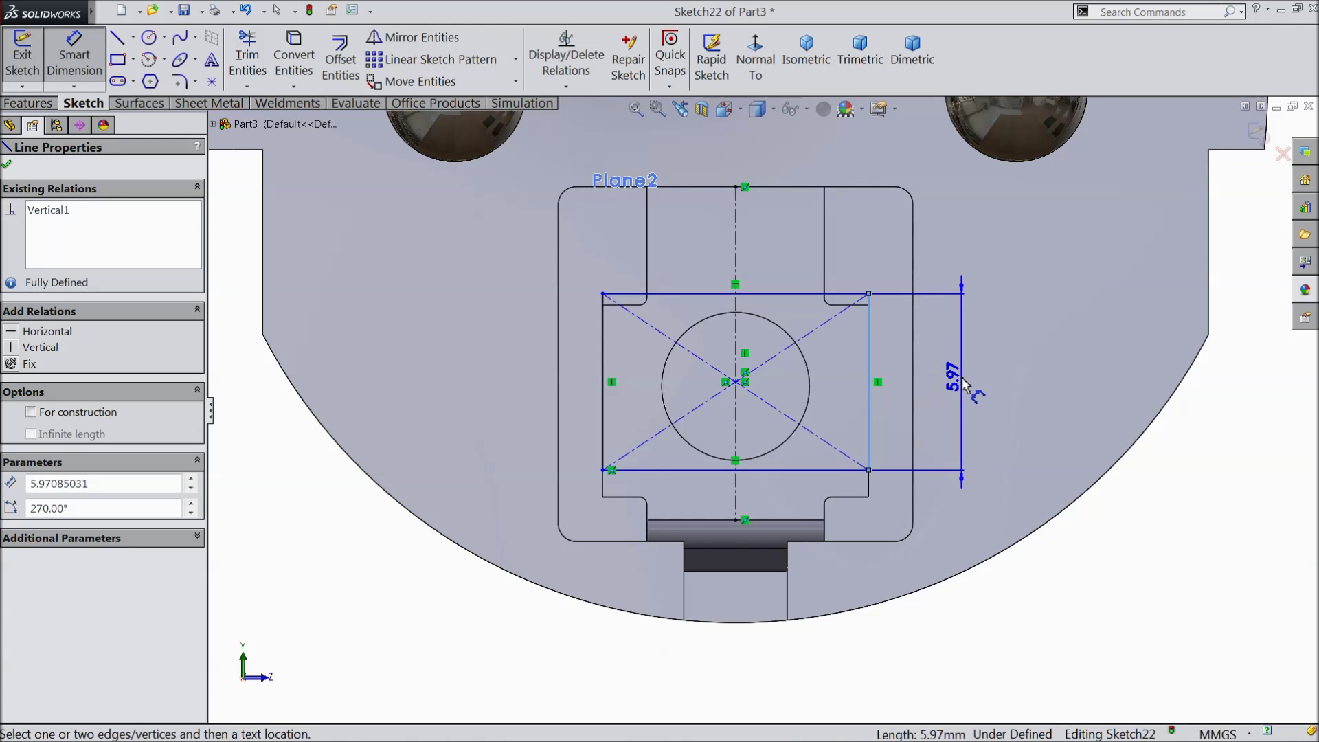
{"action": "left_click", "coordinate": [964, 382]}
{"action": "type", "text": "9.00mm"}
{"action": "key", "text": "Return"}
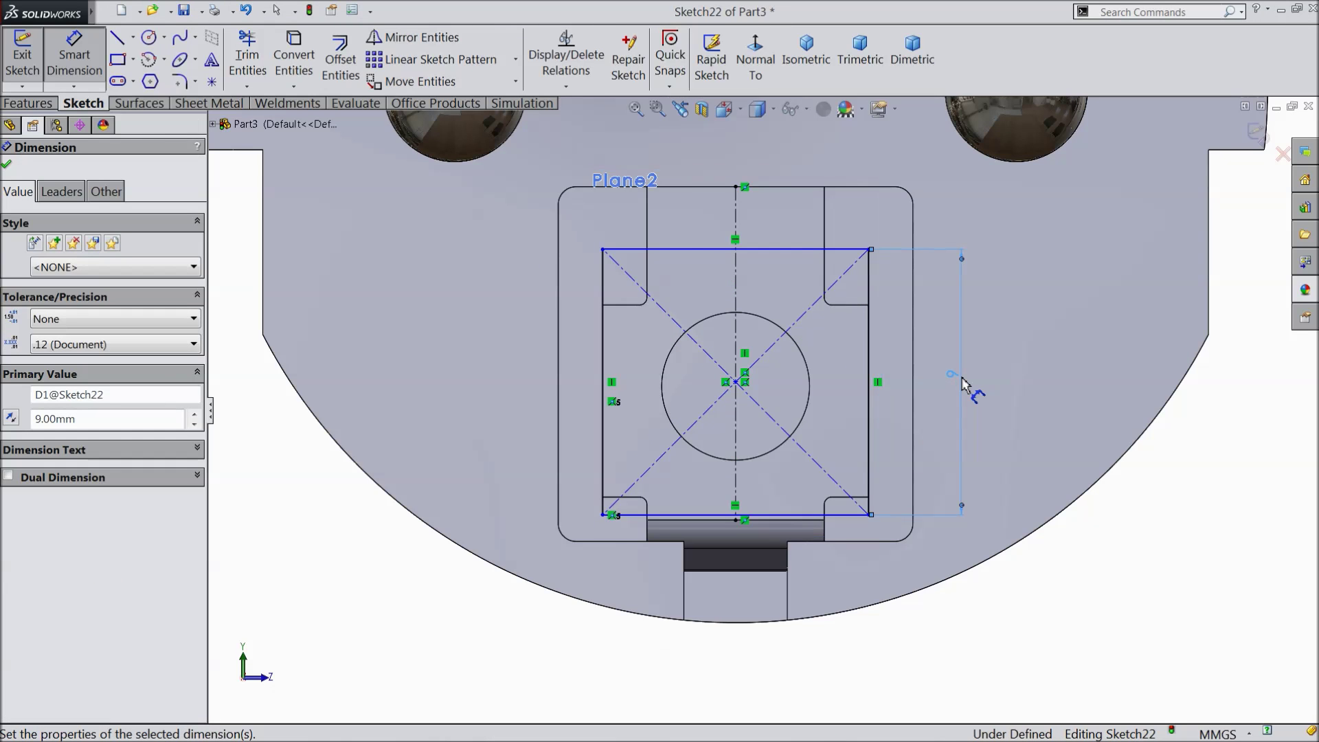
Change the rectangle's height to 9.5 mm and add its width as a driven dimension
{"action": "double_click", "coordinate": [954, 378]}
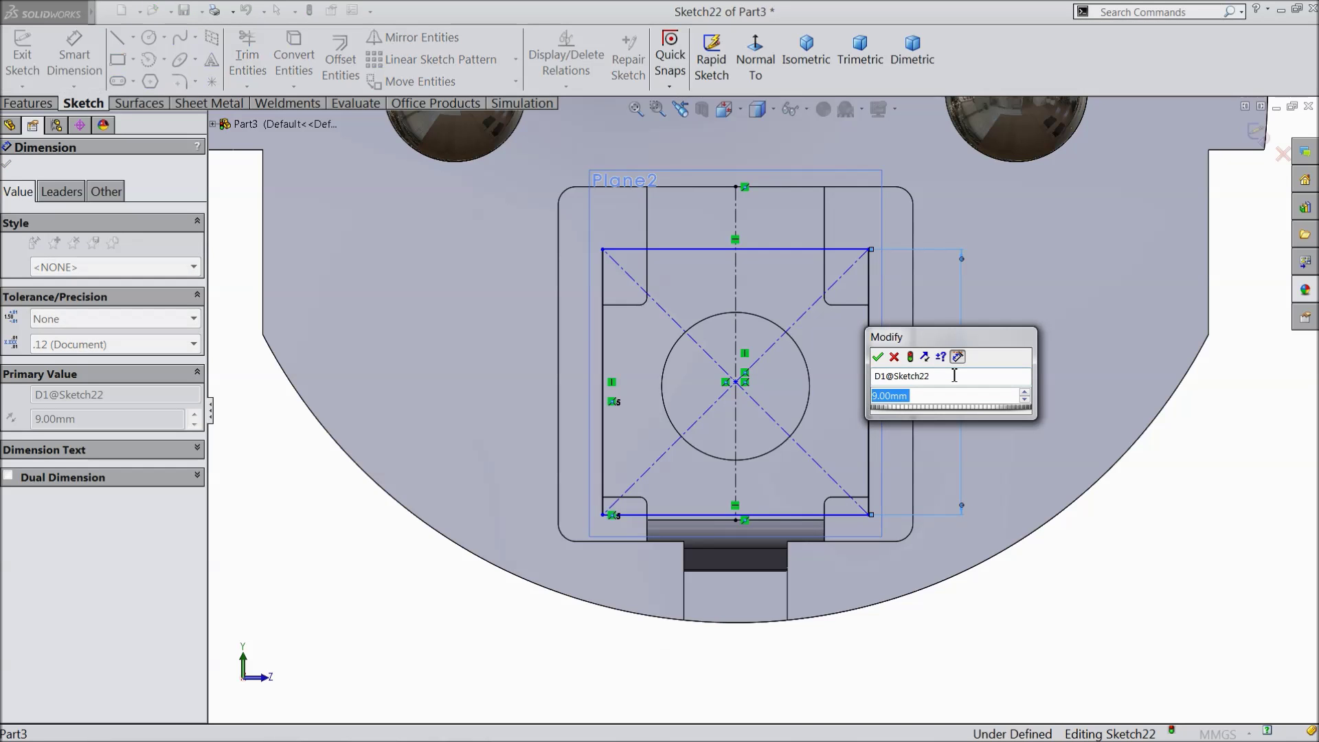
{"action": "type", "text": "9.5"}
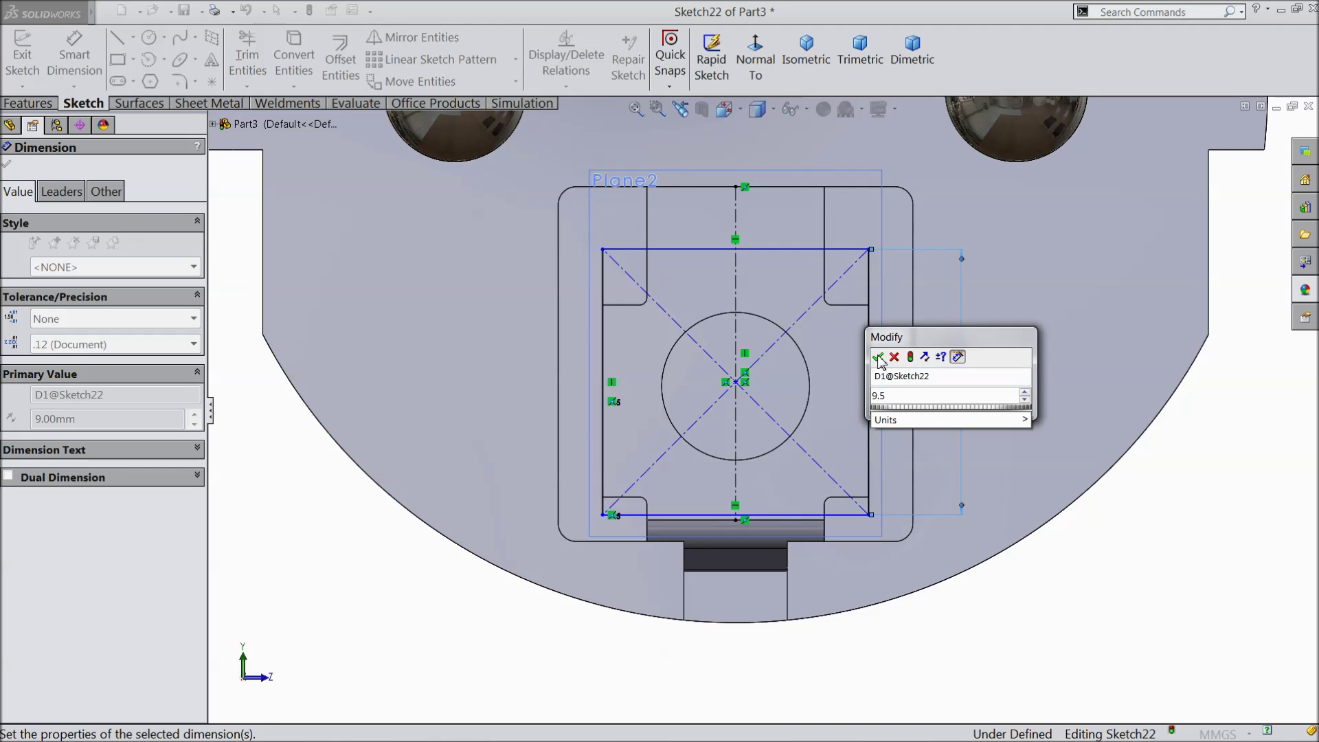
{"action": "left_click", "coordinate": [878, 356]}
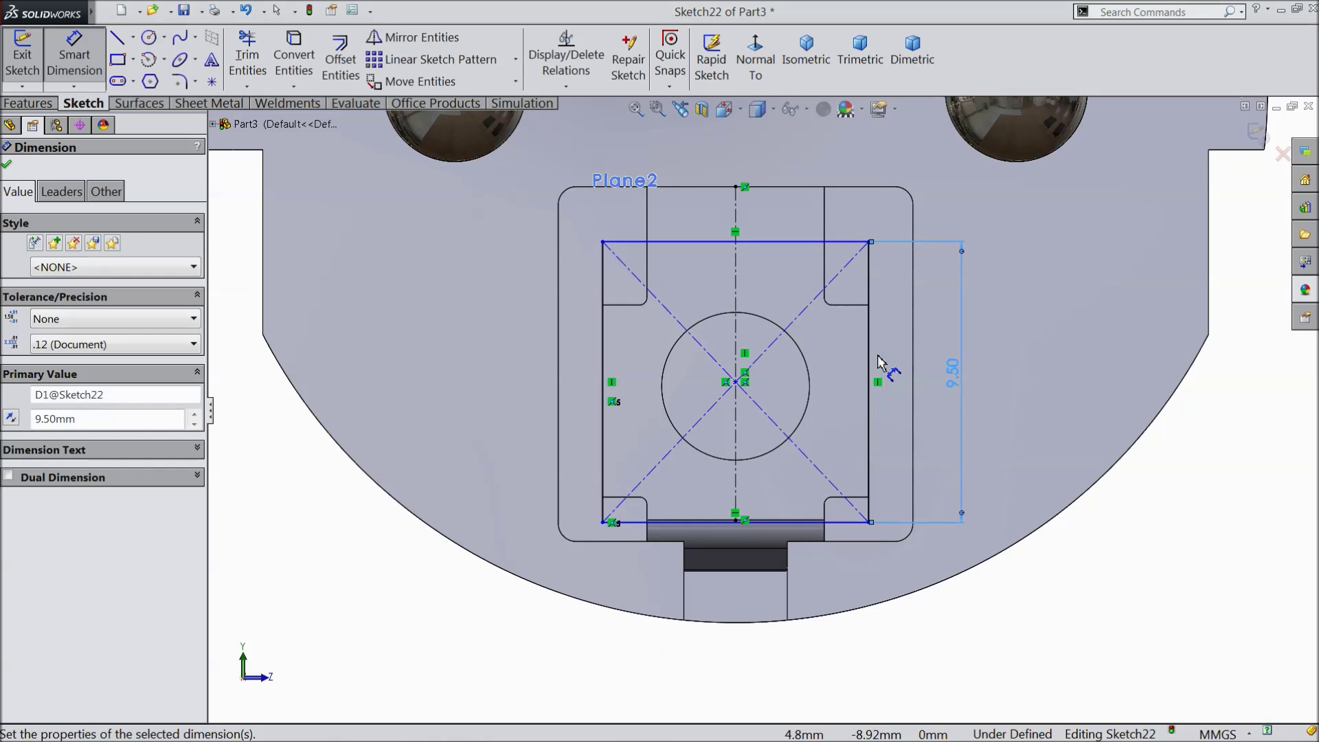
{"action": "left_click", "coordinate": [757, 242]}
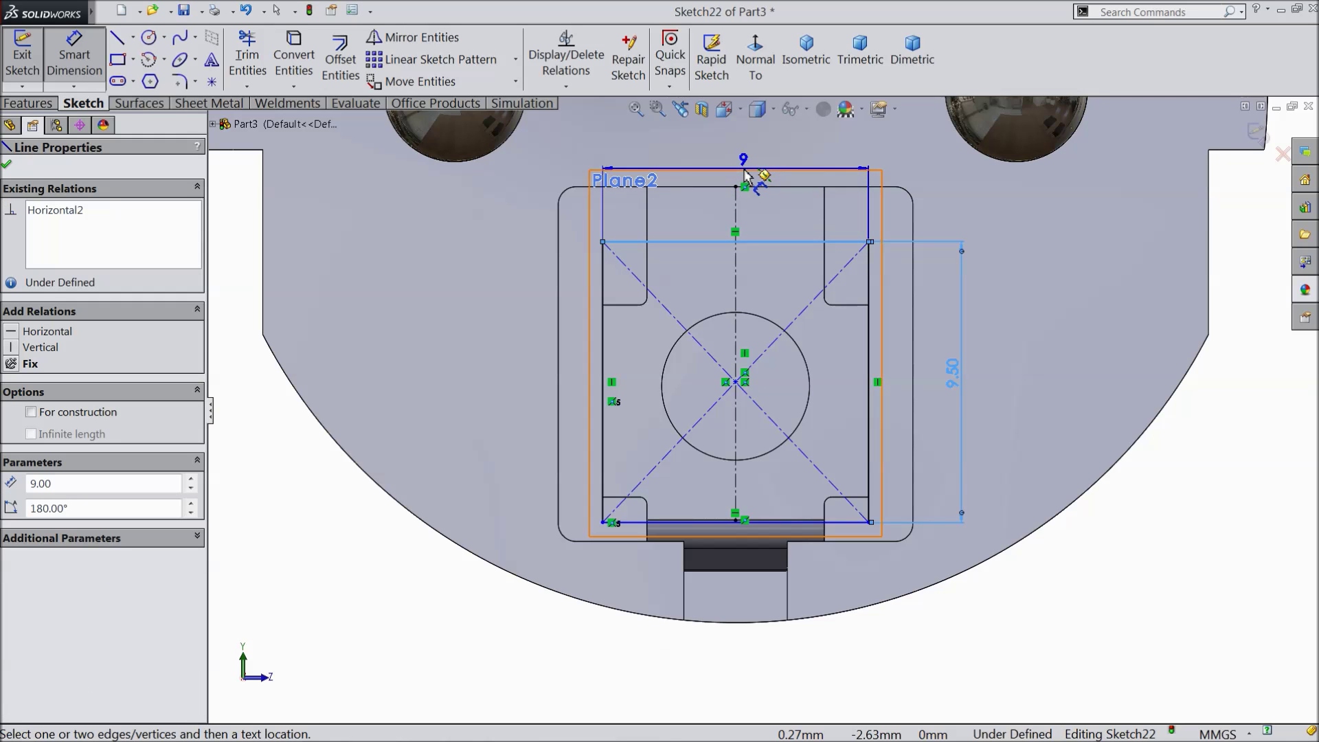
{"action": "left_click", "coordinate": [730, 176]}
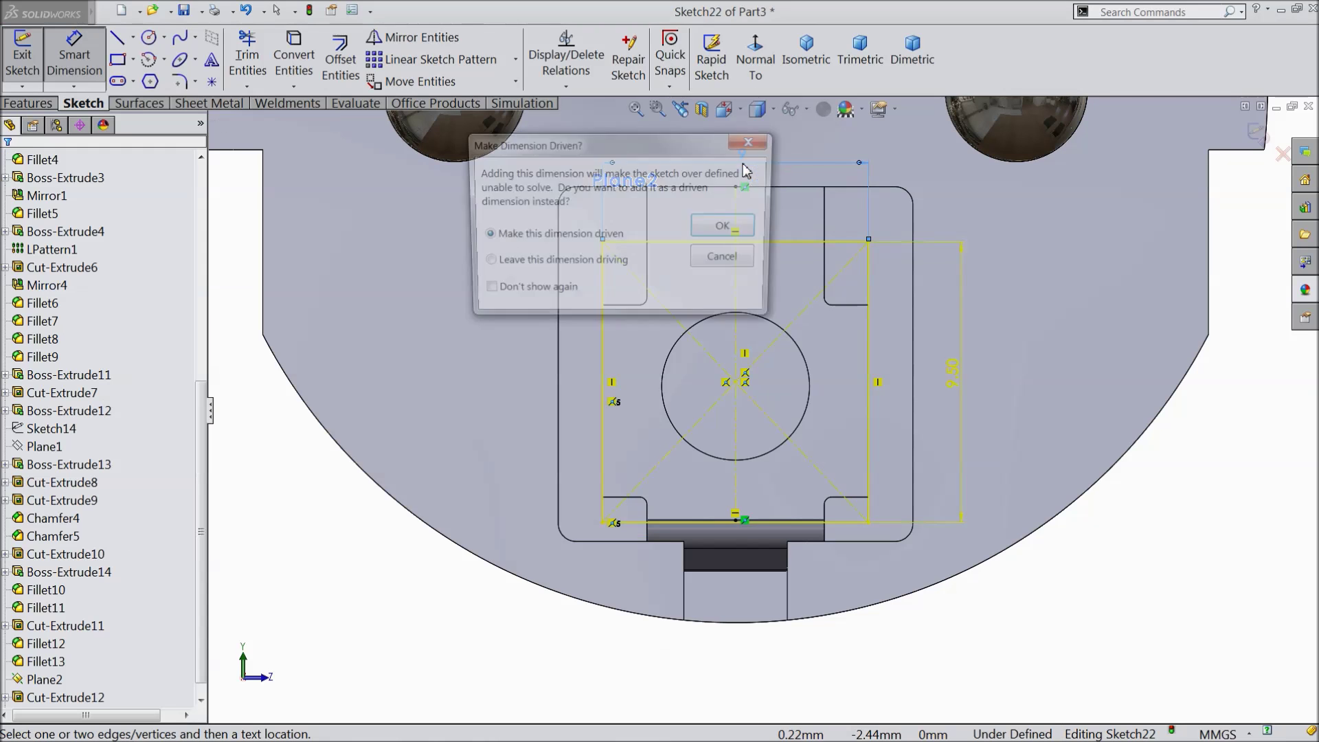
{"action": "left_click", "coordinate": [728, 227]}
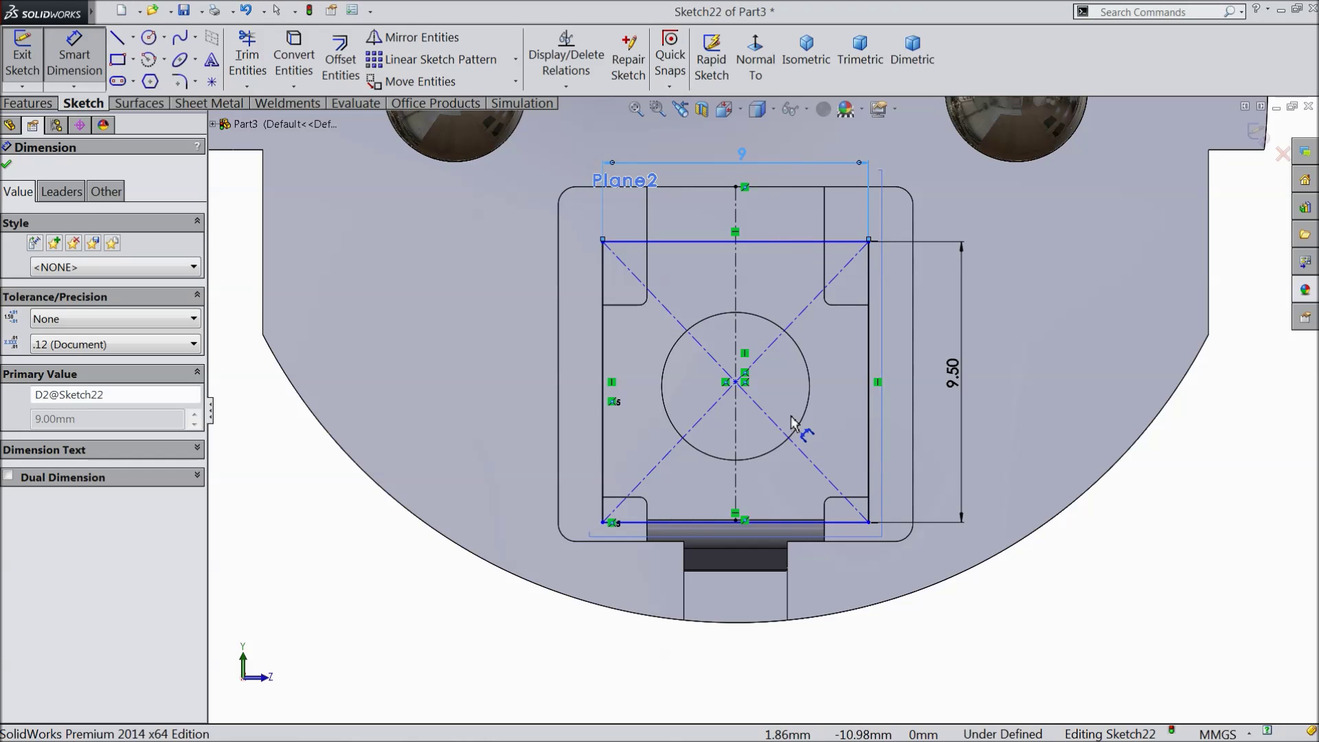
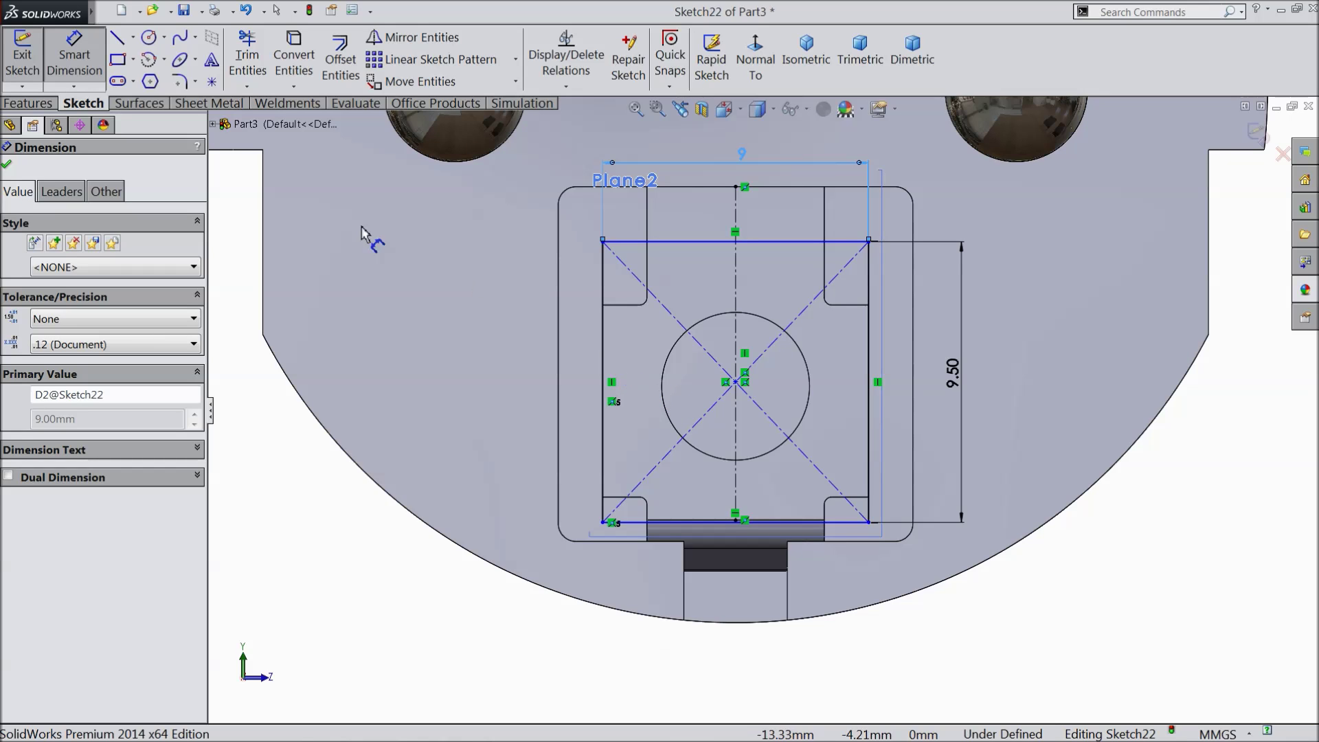
Undo the rectangle's dimensions and the rectangle itself, back to the centerline alone
{"action": "left_click", "coordinate": [247, 13]}
{"action": "left_click", "coordinate": [247, 13]}
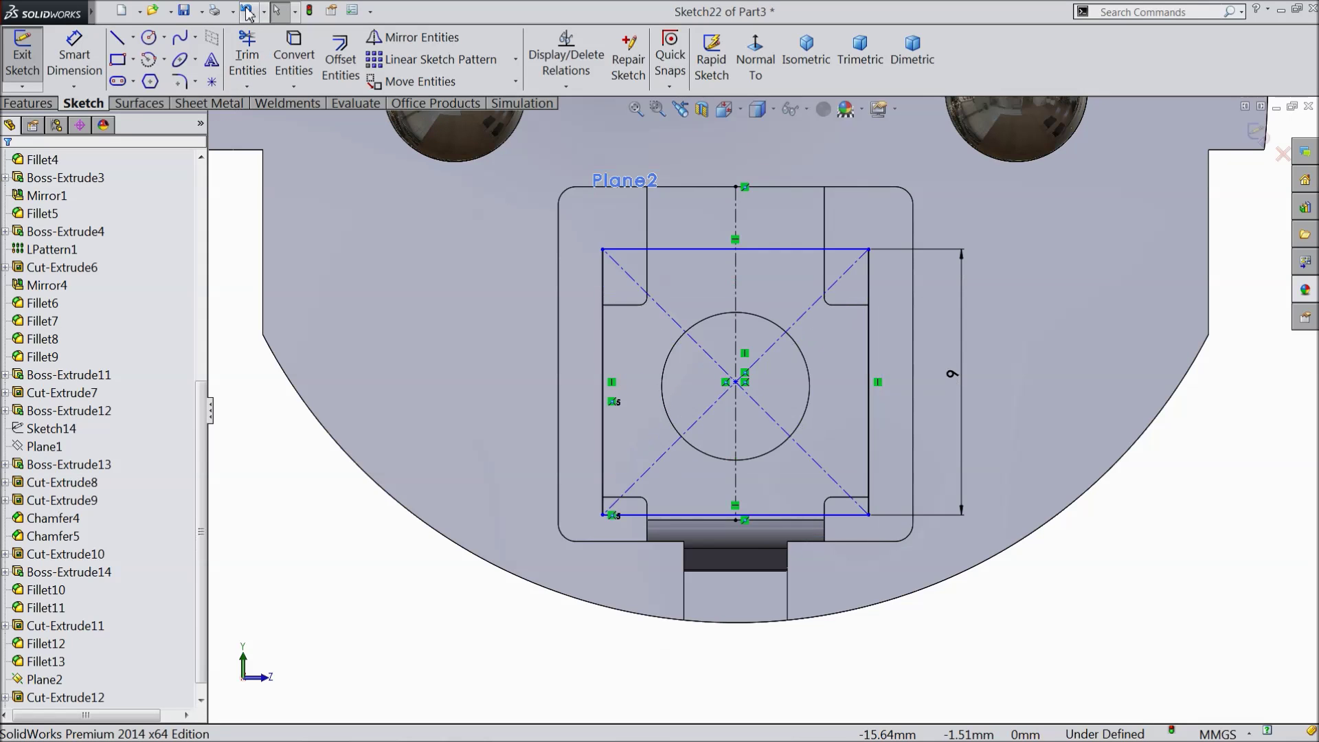
{"action": "left_click", "coordinate": [247, 13]}
{"action": "left_click", "coordinate": [247, 13]}
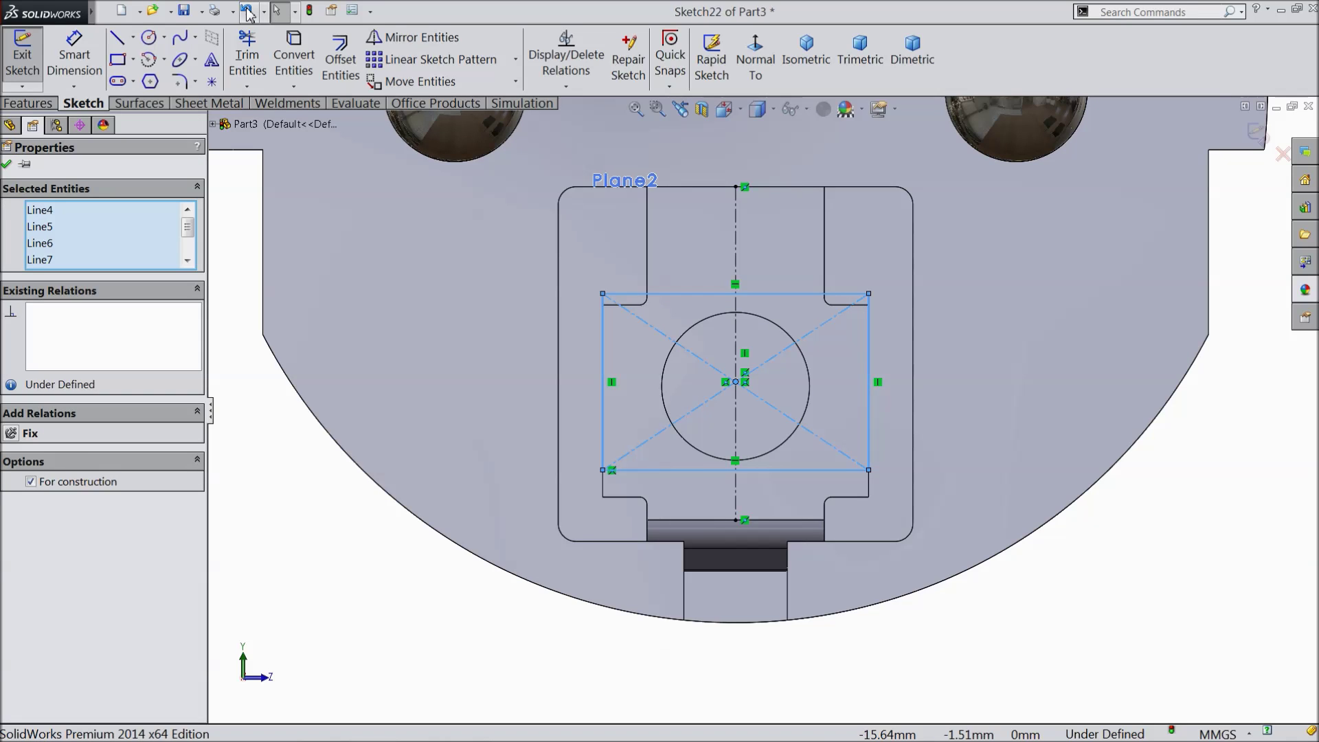
{"action": "left_click", "coordinate": [247, 13]}
{"action": "left_click", "coordinate": [247, 13]}
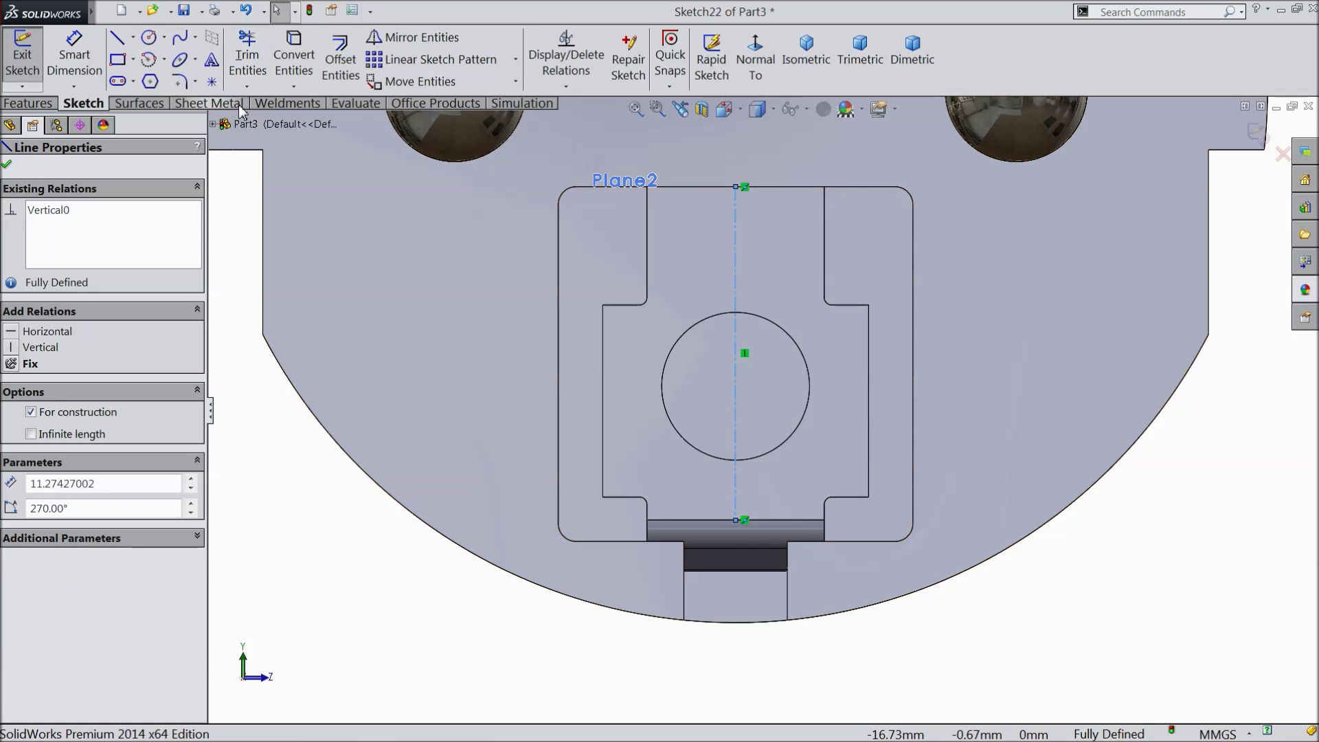
Sketch a center rectangle about 12 by 7.8 mm on the centerline, spanning the outer rounded outline's full width
{"action": "left_click", "coordinate": [134, 60]}
{"action": "left_click", "coordinate": [147, 101]}
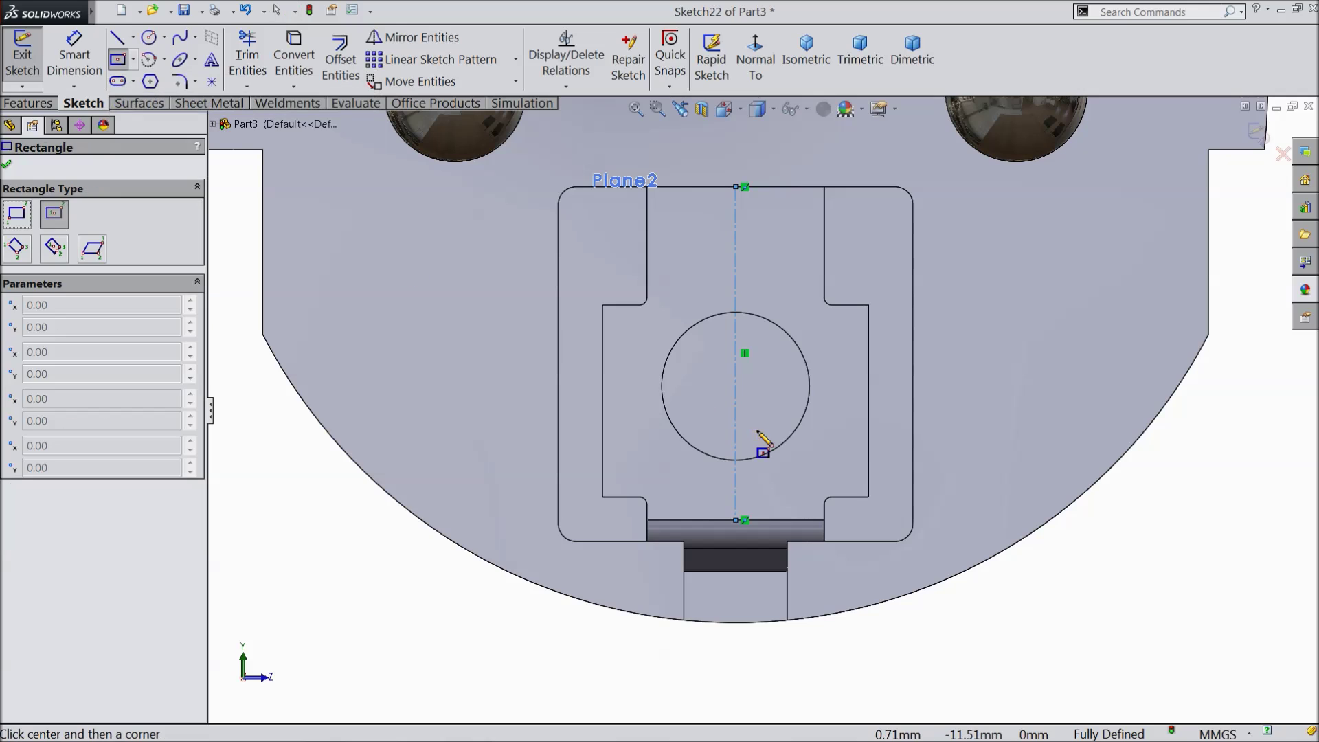
{"action": "left_click", "coordinate": [736, 403]}
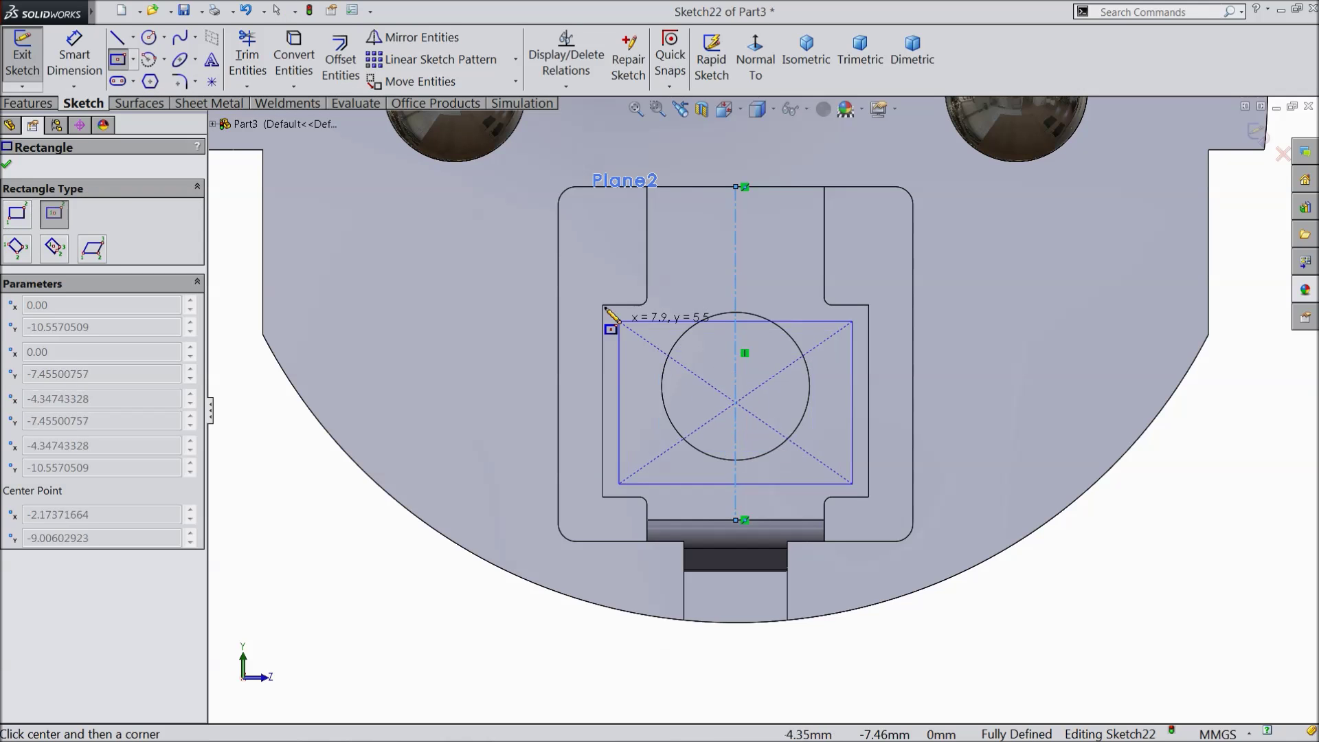
{"action": "left_click", "coordinate": [561, 291]}
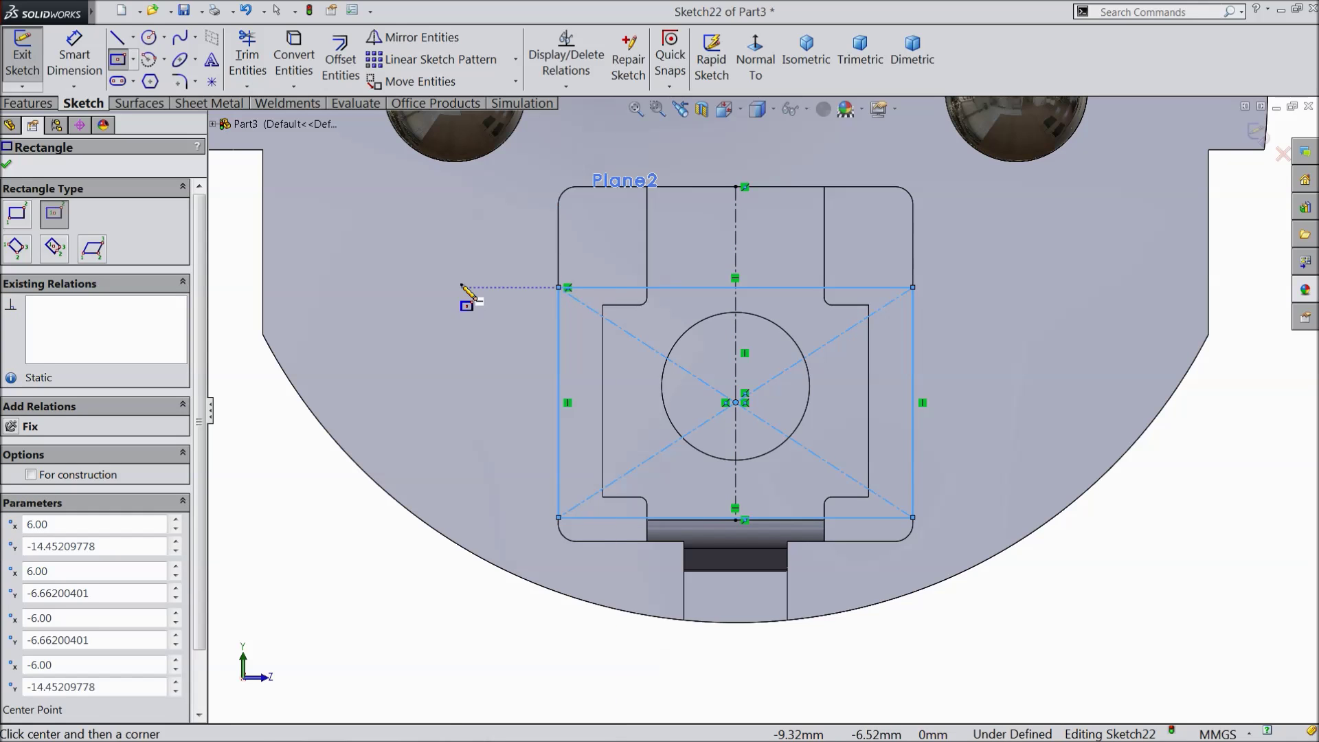
{"action": "right_click", "coordinate": [465, 294]}
{"action": "left_click", "coordinate": [481, 153]}
Move the rectangle's lower-left corner onto the point where the outer outline's side edge meets its rounded corner
{"action": "scroll", "coordinate": [604, 495], "scroll_direction": "up", "scroll_amount": 5}
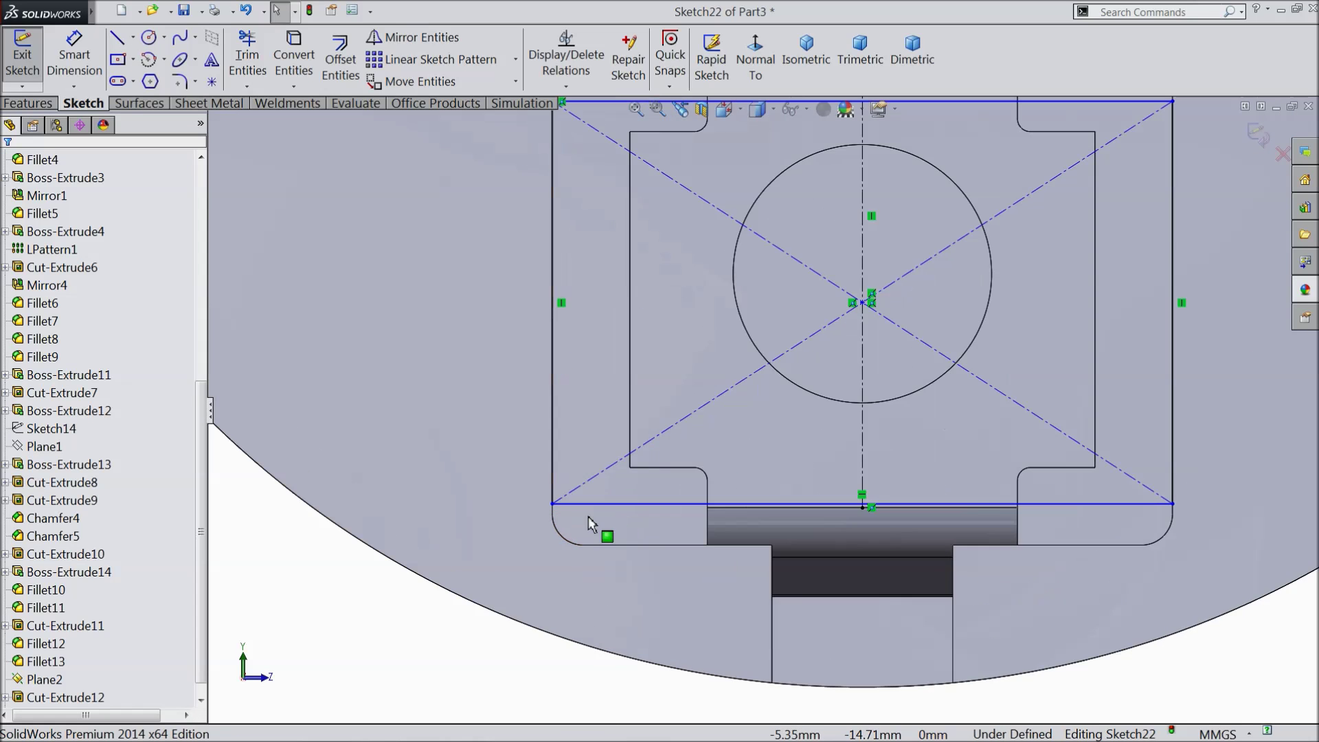
{"action": "mouse_move", "coordinate": [560, 489]}
{"action": "left_mouse_down"}
{"action": "mouse_move", "coordinate": [570, 515]}
{"action": "mouse_move", "coordinate": [560, 501]}
{"action": "left_mouse_up"}
{"action": "scroll", "coordinate": [618, 501], "scroll_direction": "down", "scroll_amount": 5}
{"action": "scroll", "coordinate": [865, 290], "scroll_direction": "up", "scroll_amount": 2}
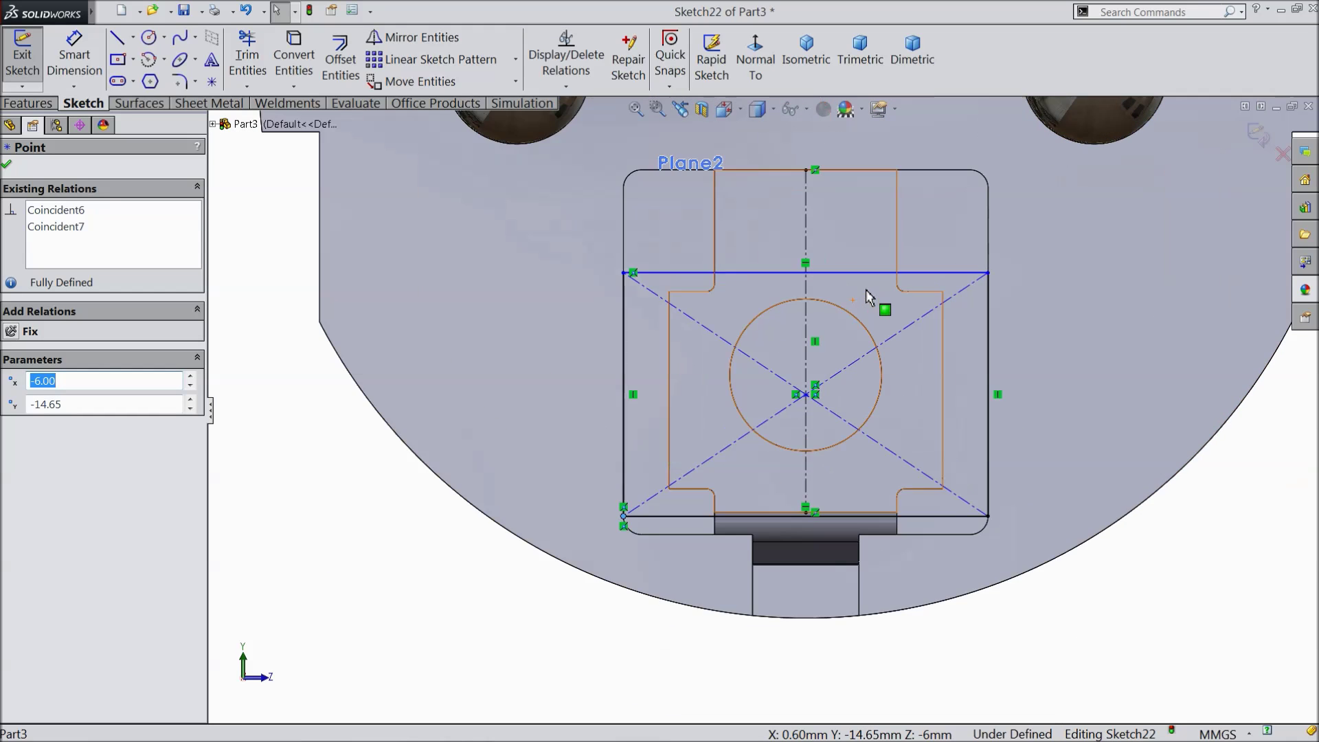
Dimension the rectangle's side edge and set its height to 9.5 mm
{"action": "left_click", "coordinate": [74, 55]}
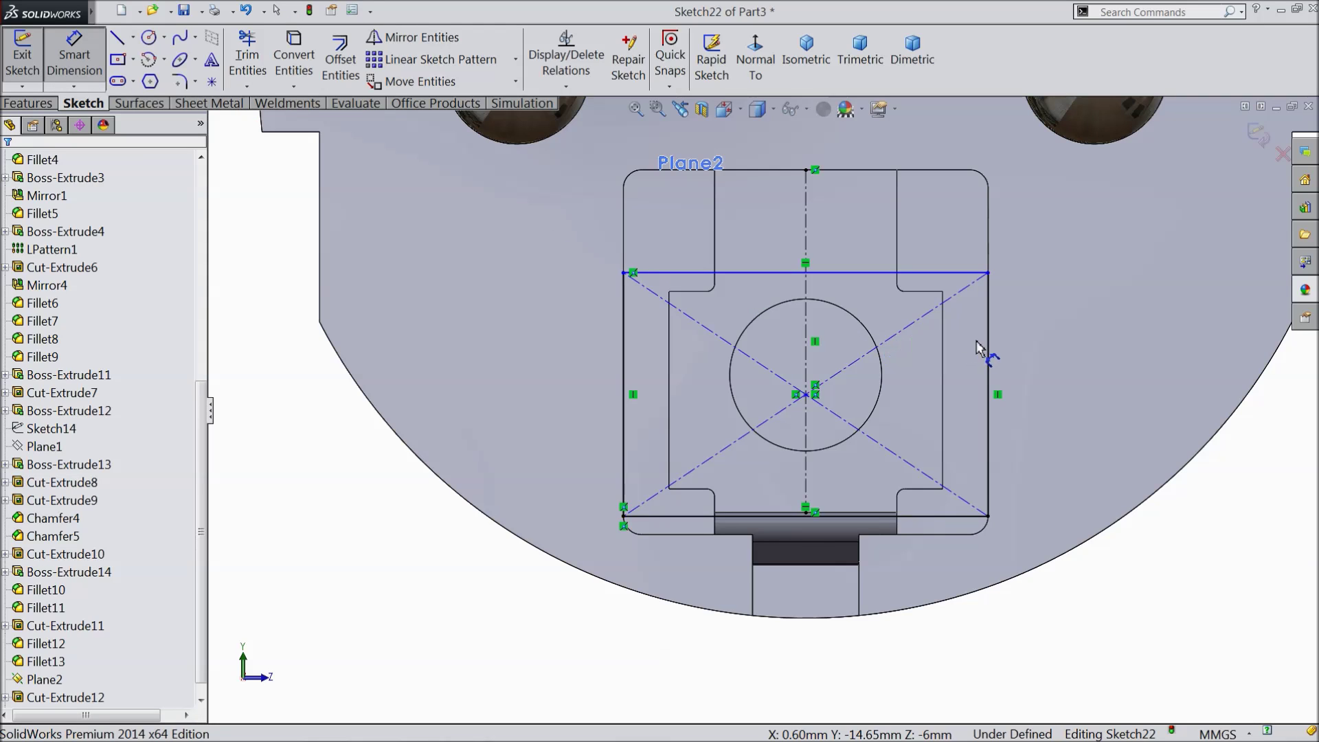
{"action": "left_click", "coordinate": [990, 354]}
{"action": "left_click", "coordinate": [1046, 375]}
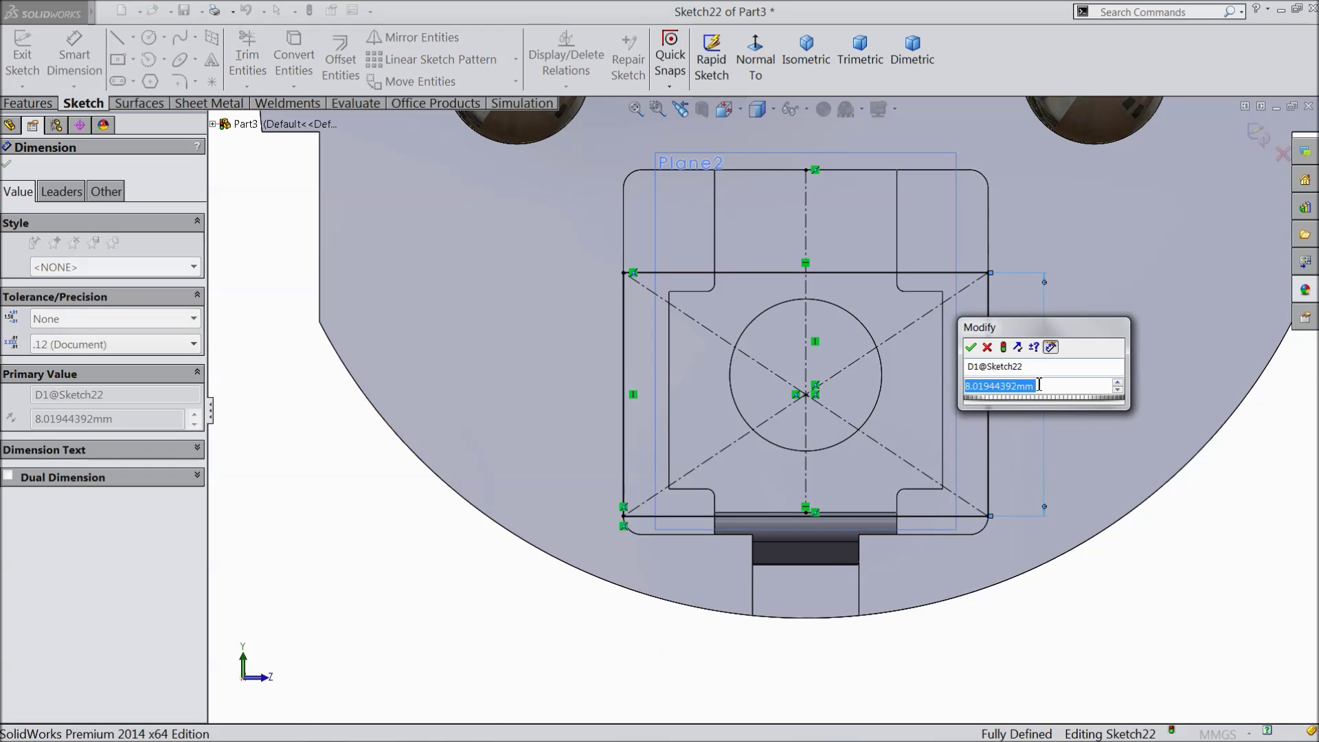
{"action": "type", "text": "9.5"}
{"action": "left_click", "coordinate": [971, 346]}
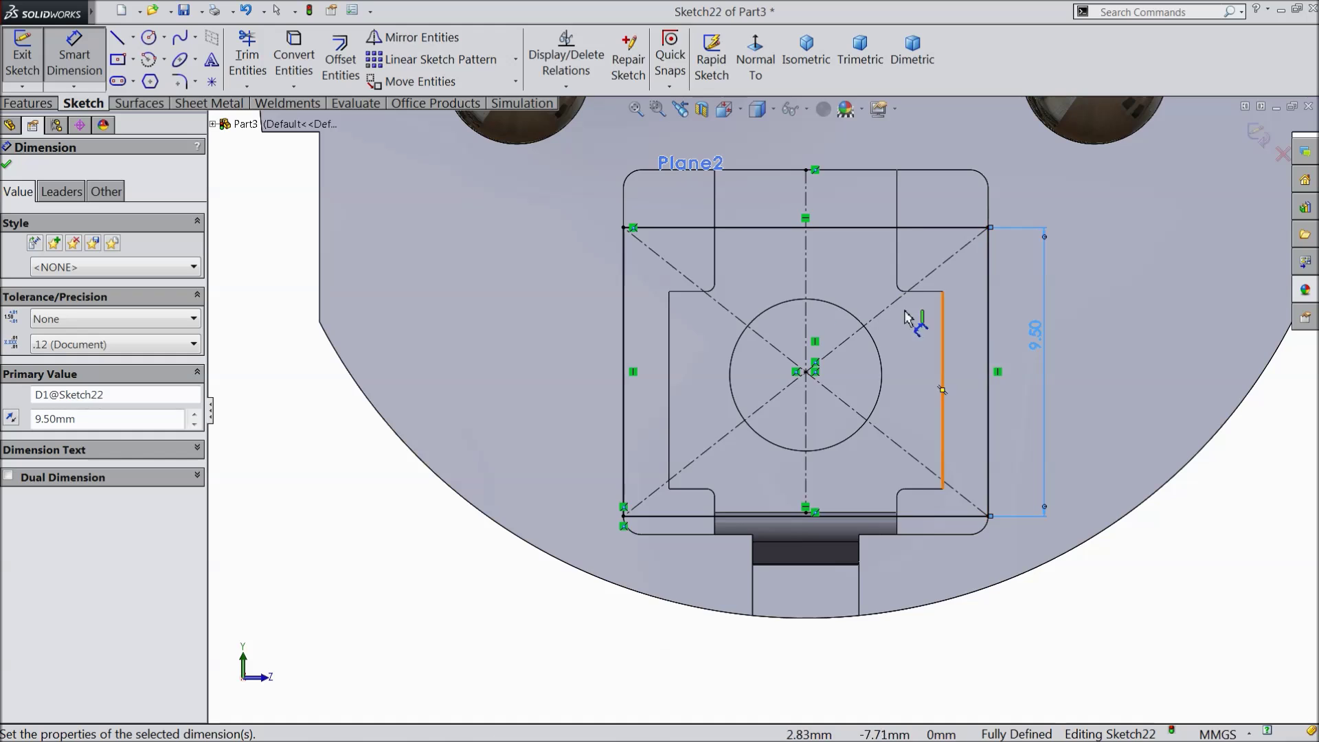
Cut-extrude the rectangle sketch as a blind cut 17 mm deep
{"action": "left_click", "coordinate": [8, 166]}
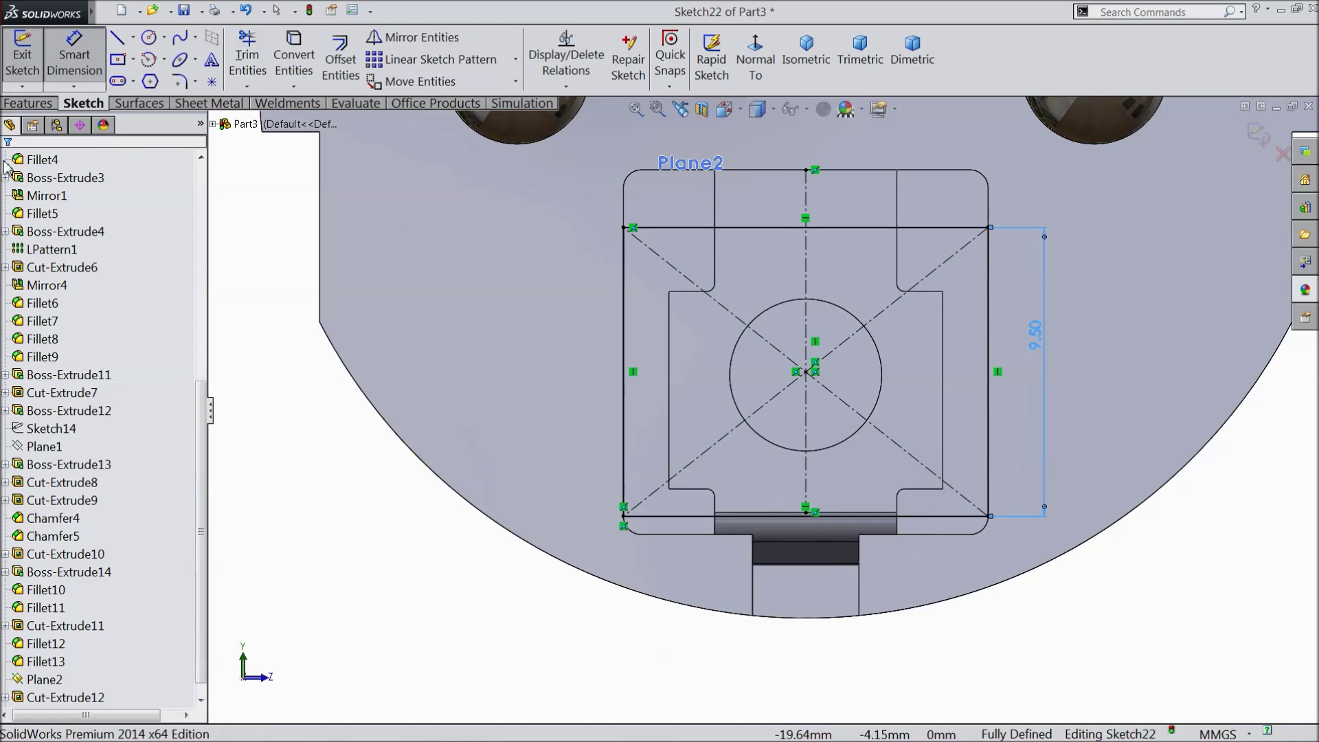
{"action": "left_click", "coordinate": [28, 103]}
{"action": "left_click", "coordinate": [286, 60]}
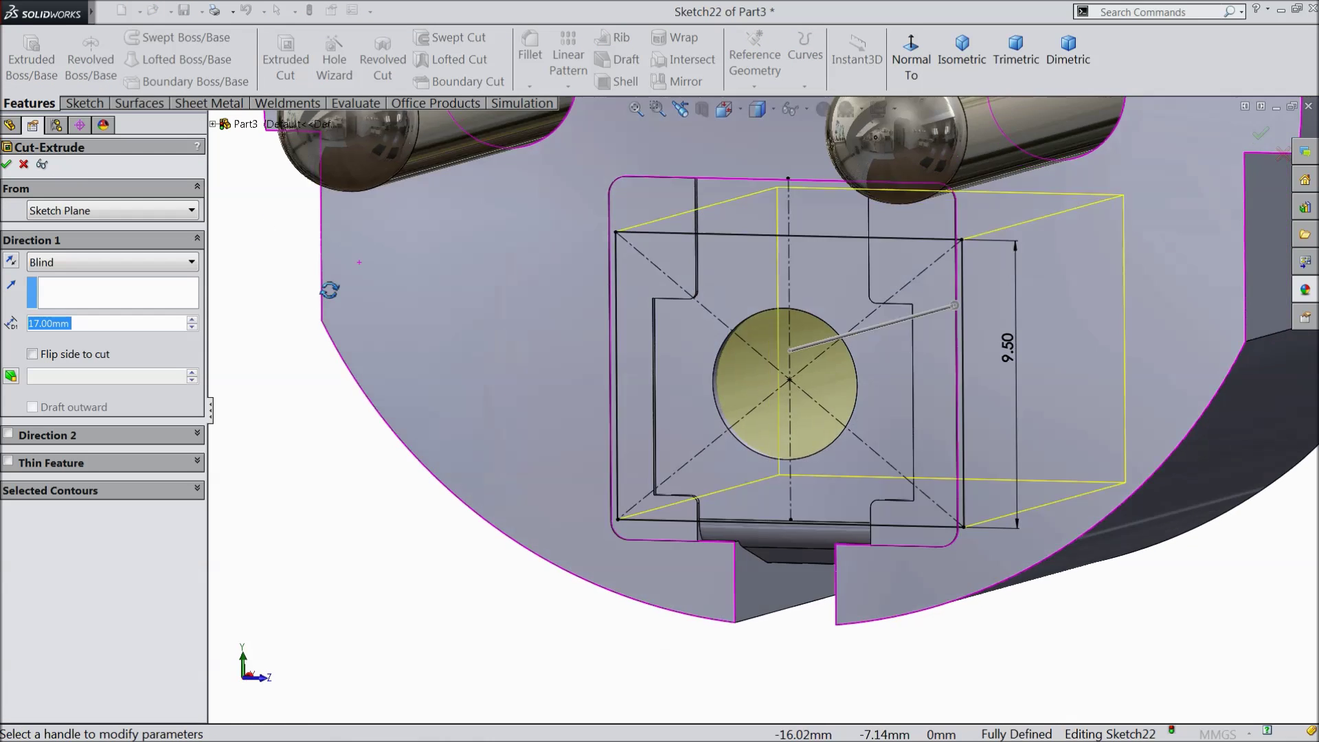
{"action": "left_click", "coordinate": [110, 323]}
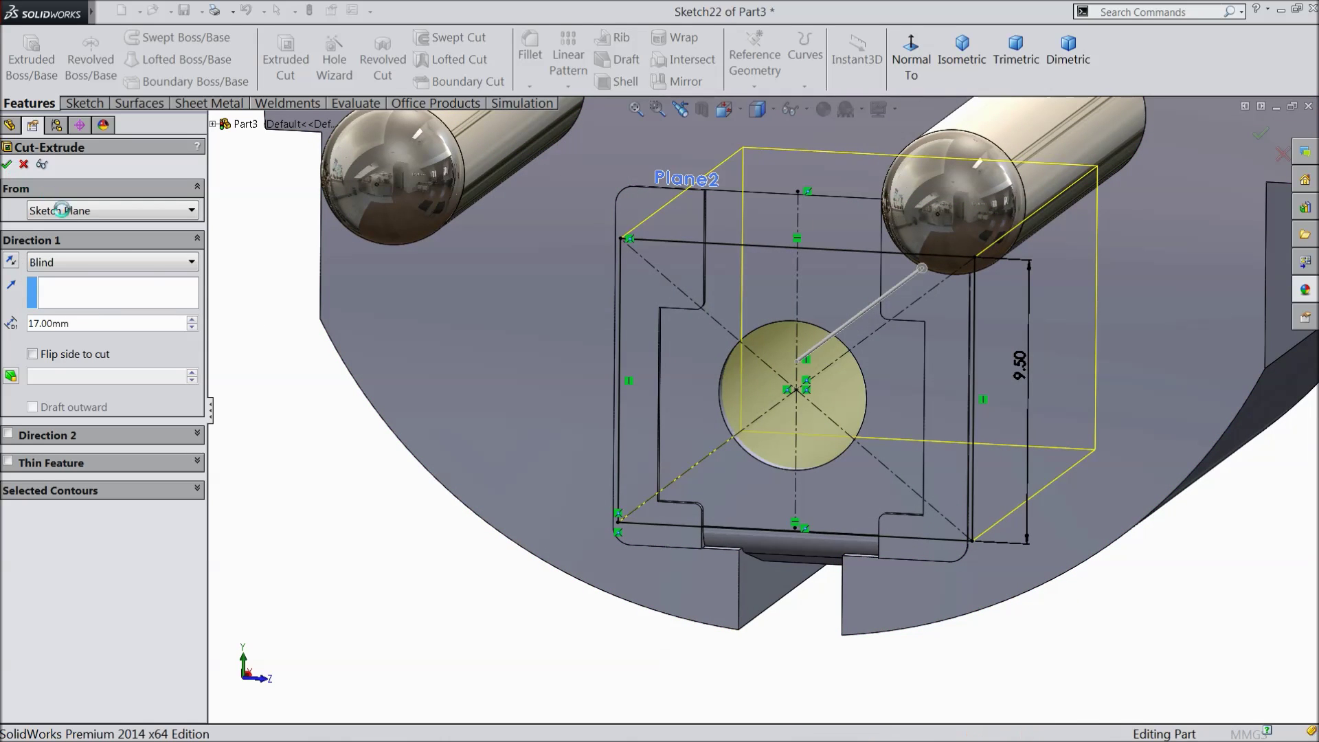
{"action": "left_click", "coordinate": [8, 166]}
Start a sketch on the stepped face between the outer rounded outline and the inner recess edge, viewed square-on
{"action": "middle_click_drag", "start_coordinate": [388, 496], "coordinate": [385, 529]}
{"action": "scroll", "coordinate": [646, 452], "scroll_direction": "up", "scroll_amount": 3}
{"action": "scroll", "coordinate": [646, 452], "scroll_direction": "down", "scroll_amount": 3}
{"action": "middle_click_drag", "start_coordinate": [808, 351], "coordinate": [810, 353]}
{"action": "middle_click_drag", "start_coordinate": [810, 353], "coordinate": [797, 371]}
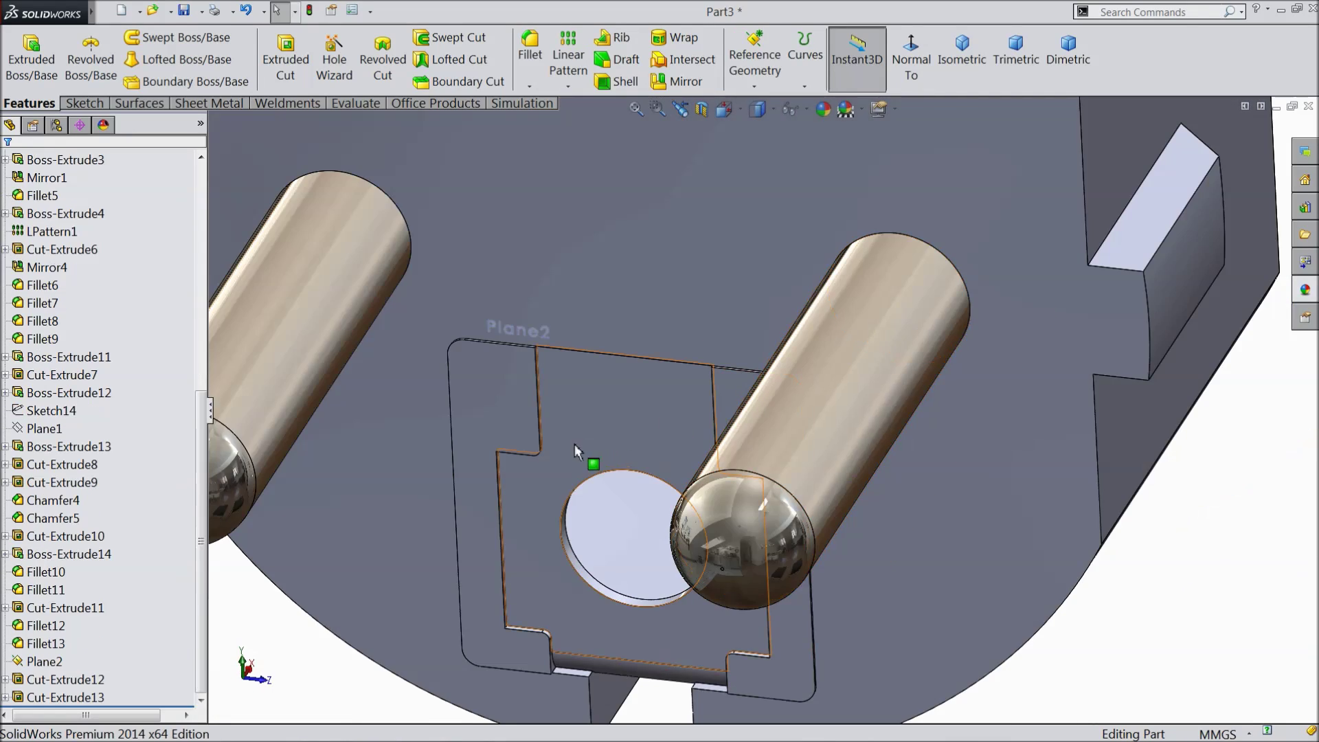
{"action": "scroll", "coordinate": [567, 446], "scroll_direction": "down", "scroll_amount": 5}
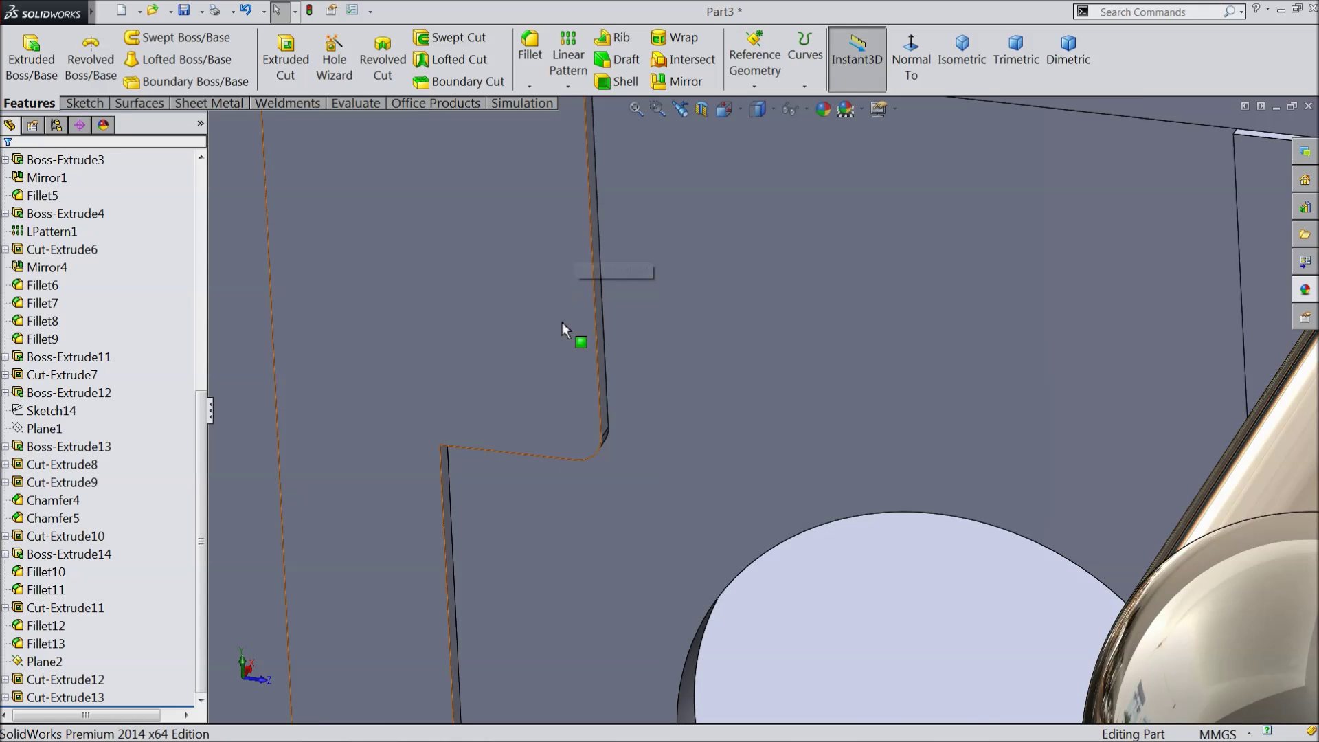
{"action": "left_click", "coordinate": [560, 321]}
{"action": "left_click", "coordinate": [612, 277]}
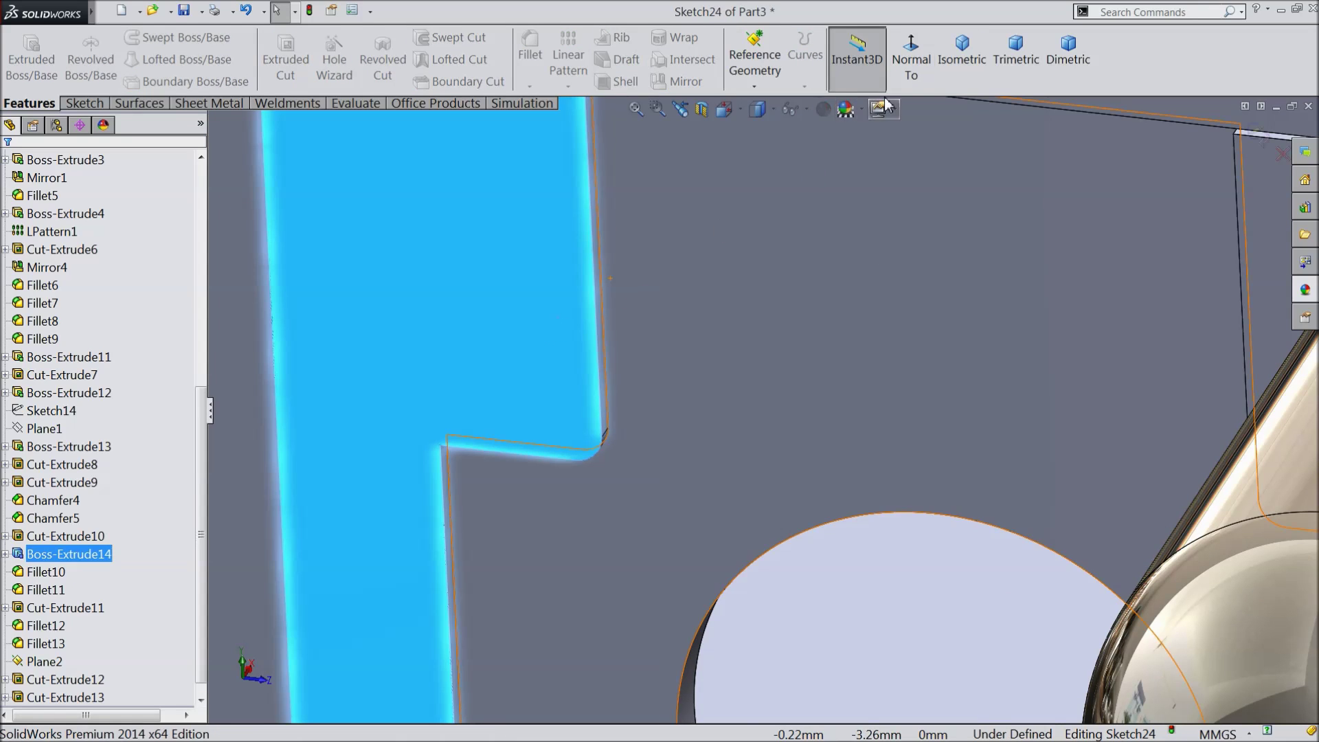
{"action": "left_click", "coordinate": [914, 65]}
{"action": "scroll", "coordinate": [752, 605], "scroll_direction": "down", "scroll_amount": 8}
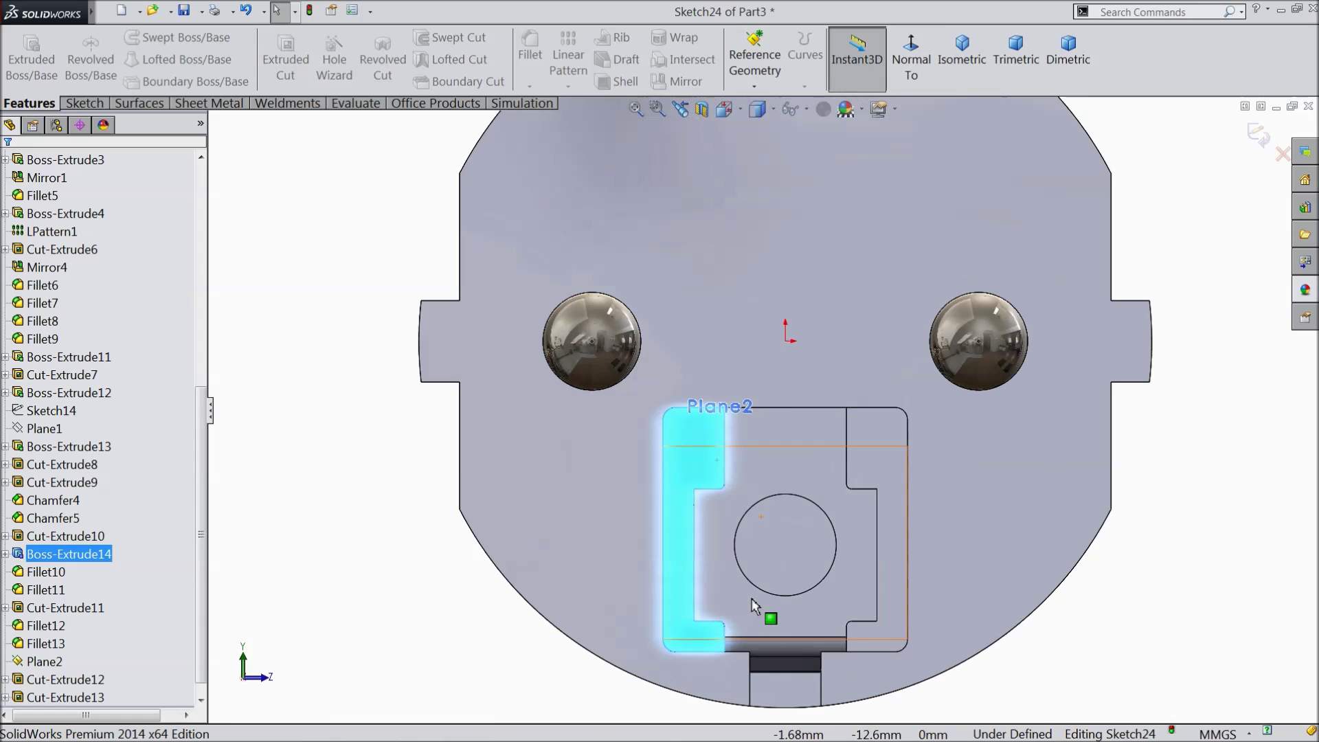
Sketch a vertical line up from the recess's inner corner, a tangent 90° arc of 1.5 mm radius, and a line down the straight edge
{"action": "left_click", "coordinate": [100, 106]}
{"action": "left_click", "coordinate": [118, 37]}
{"action": "scroll", "coordinate": [546, 165], "scroll_direction": "down", "scroll_amount": 3}
{"action": "scroll", "coordinate": [745, 434], "scroll_direction": "down", "scroll_amount": 3}
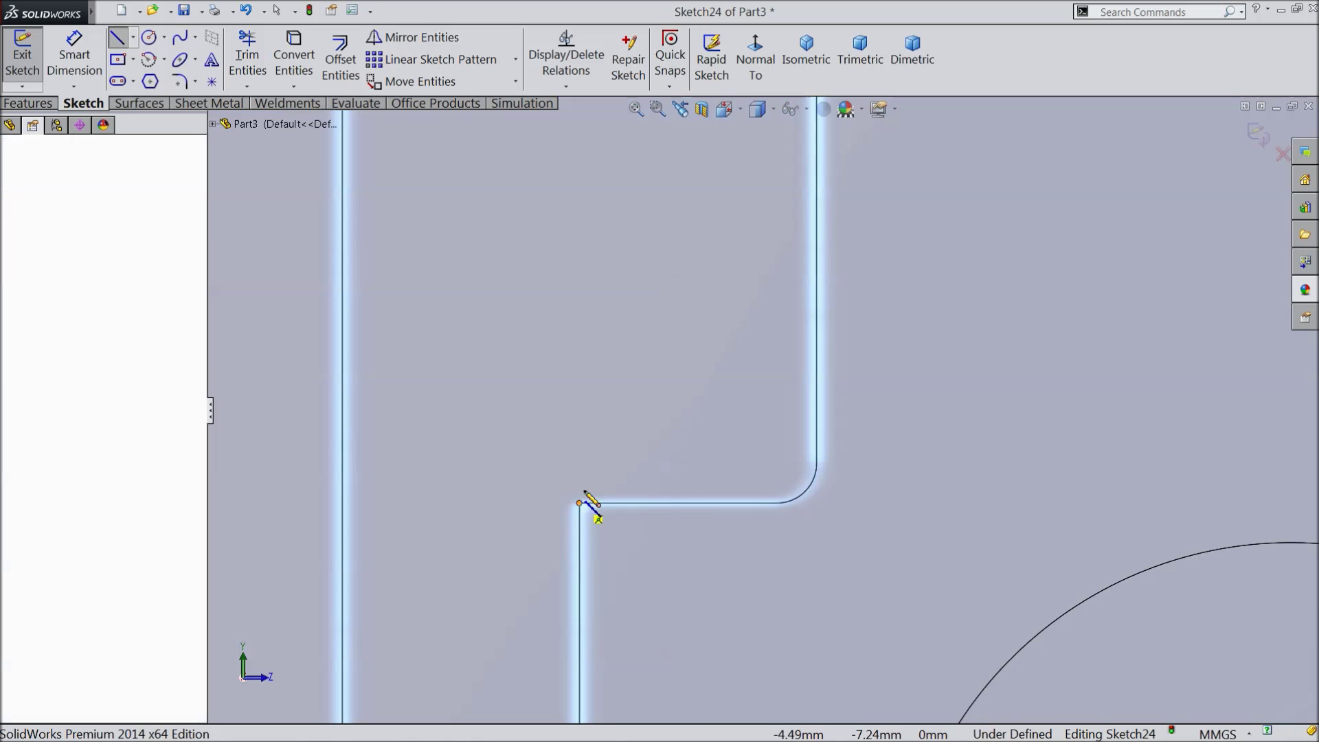
{"action": "left_click", "coordinate": [579, 504]}
{"action": "left_click", "coordinate": [579, 304]}
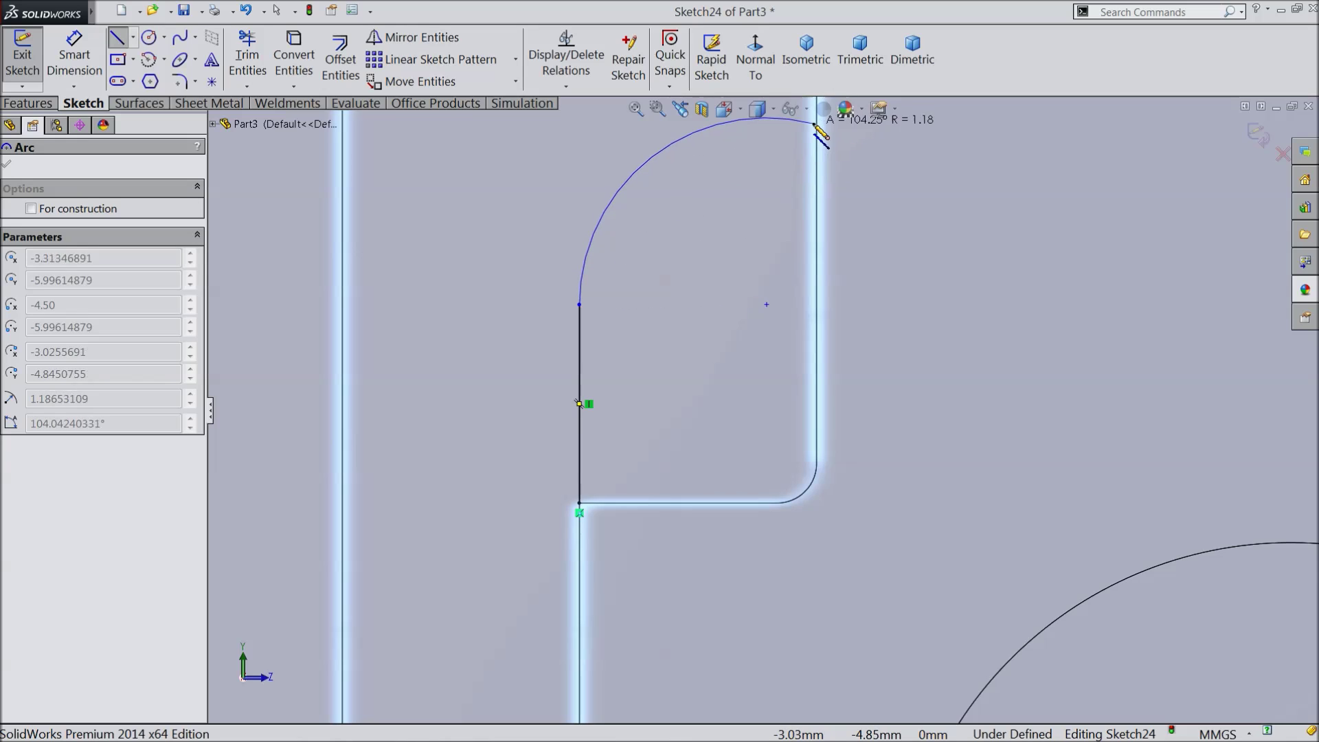
{"action": "scroll", "coordinate": [805, 137], "scroll_direction": "up", "scroll_amount": 2}
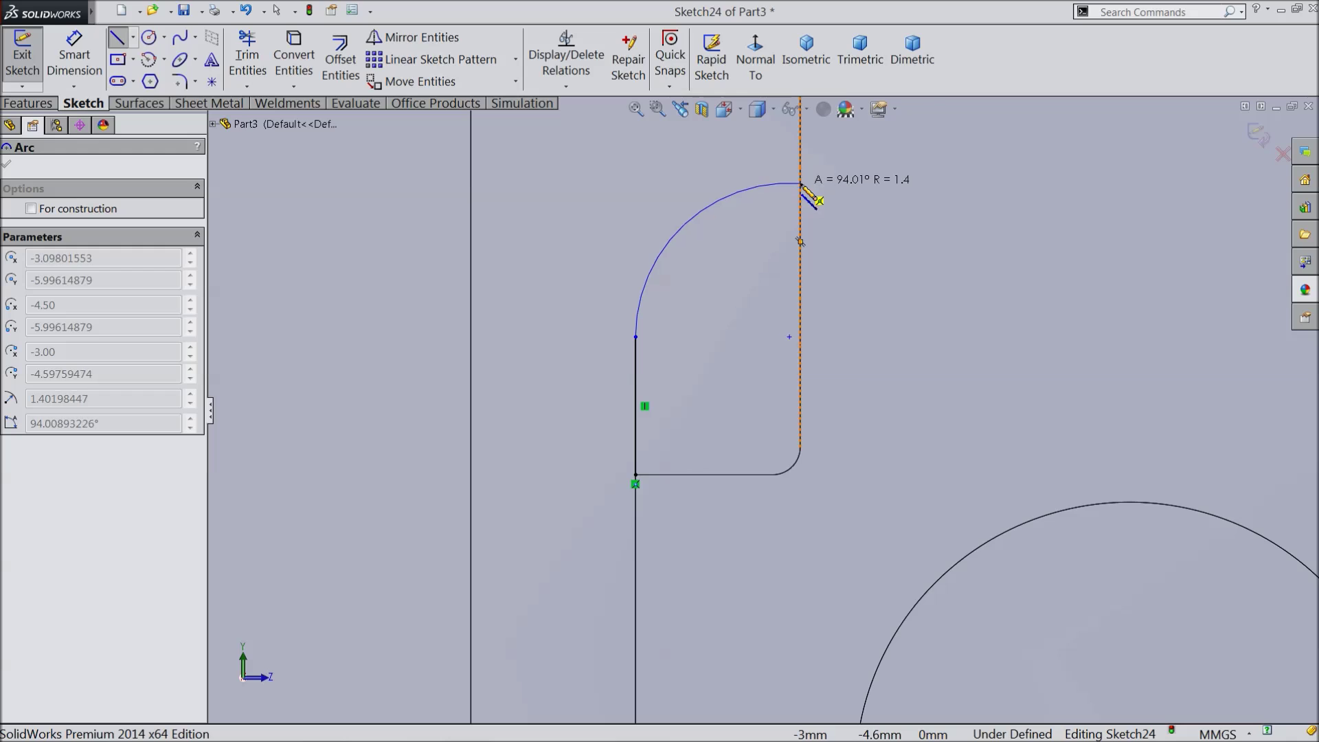
{"action": "left_click", "coordinate": [801, 173]}
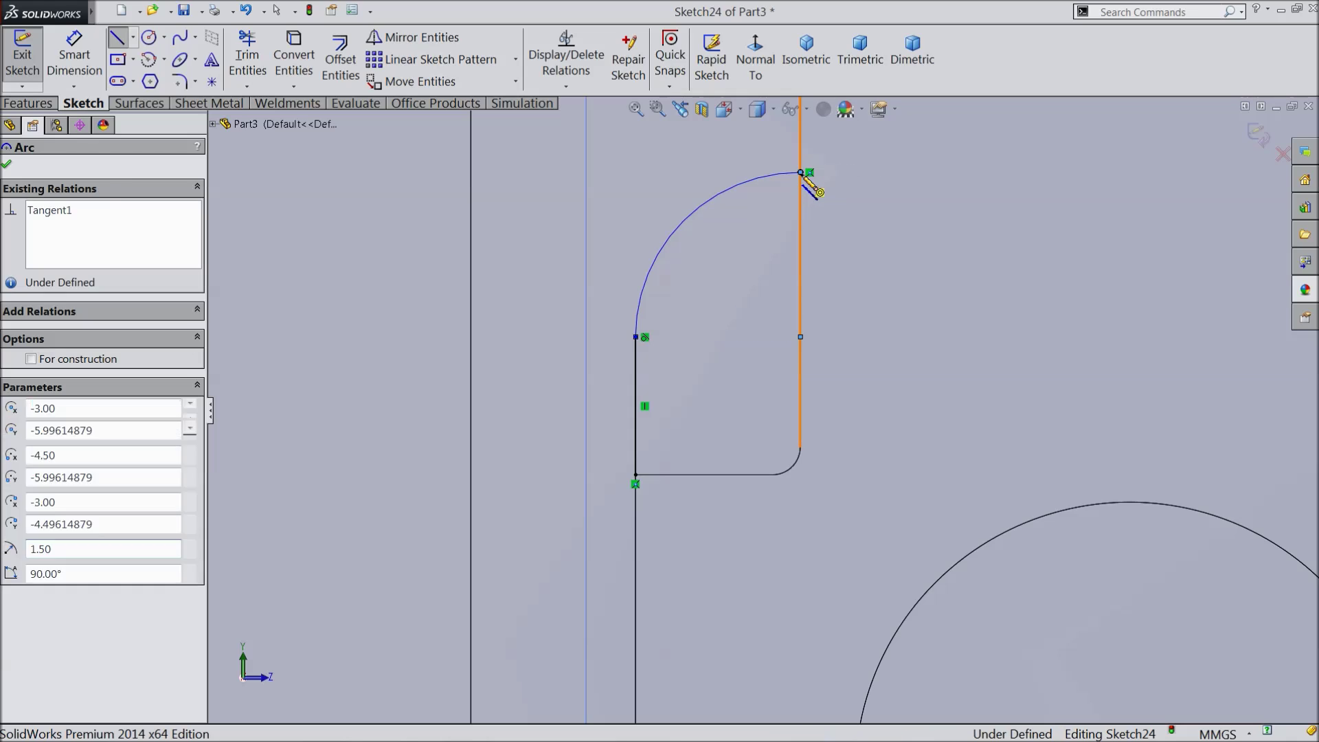
{"action": "right_click", "coordinate": [818, 443]}
{"action": "left_click", "coordinate": [859, 123]}
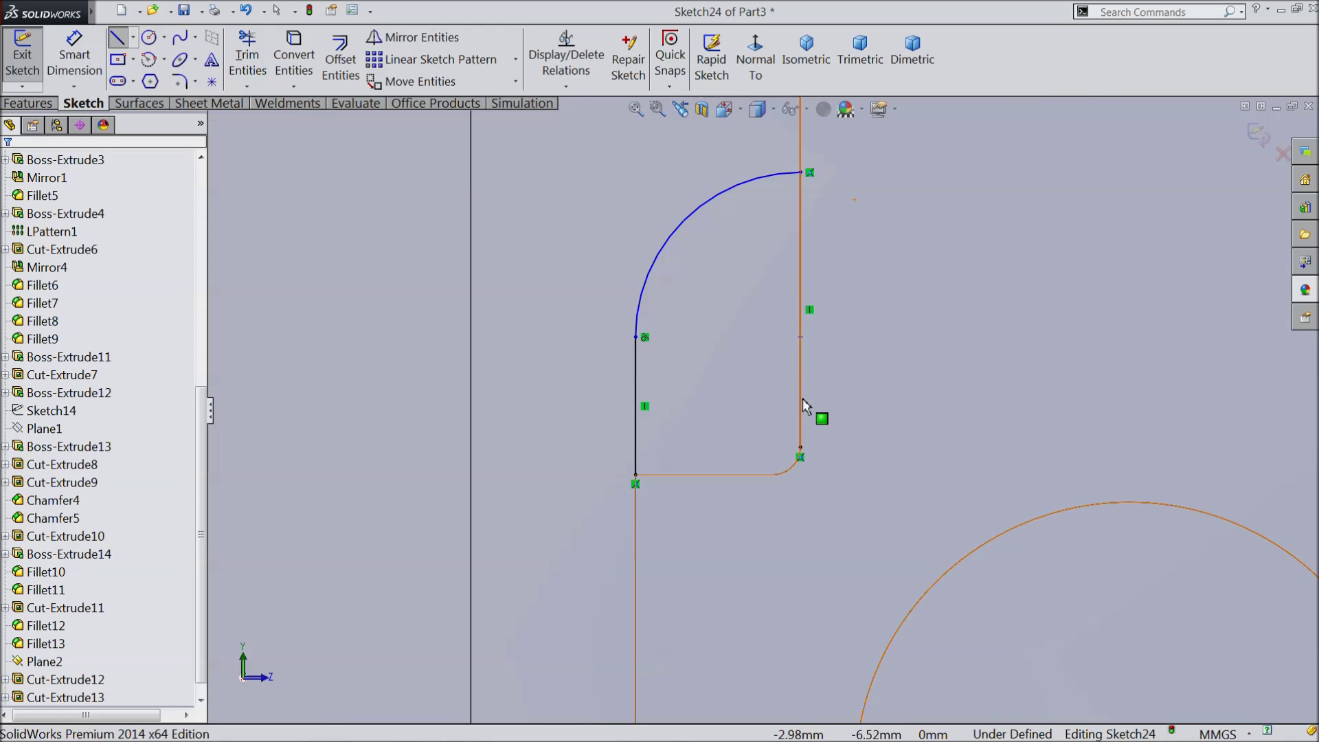
Convert the step's horizontal edge and small rounded corner into sketch entities to close the profile
{"action": "scroll", "coordinate": [806, 406], "scroll_direction": "down", "scroll_amount": 3}
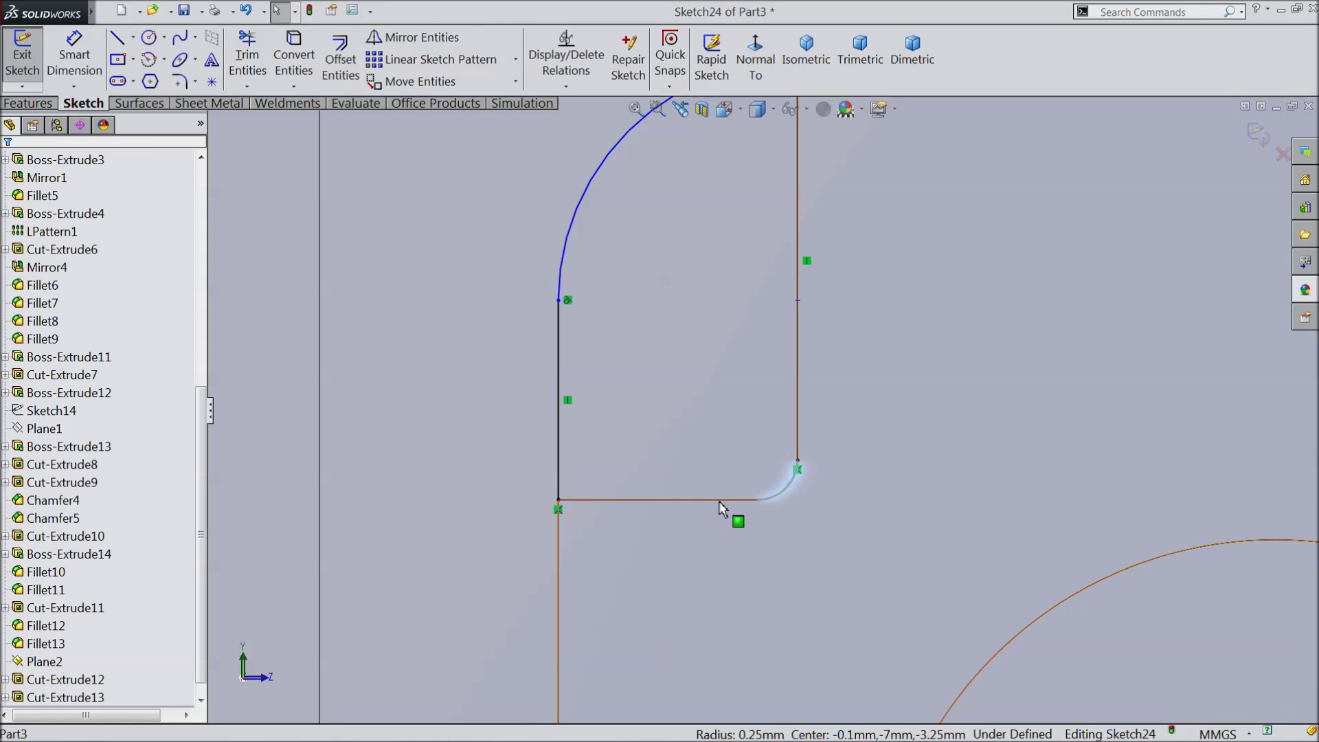
{"action": "left_click", "coordinate": [285, 58]}
{"action": "scroll", "coordinate": [500, 344], "scroll_direction": "up", "scroll_amount": 3}
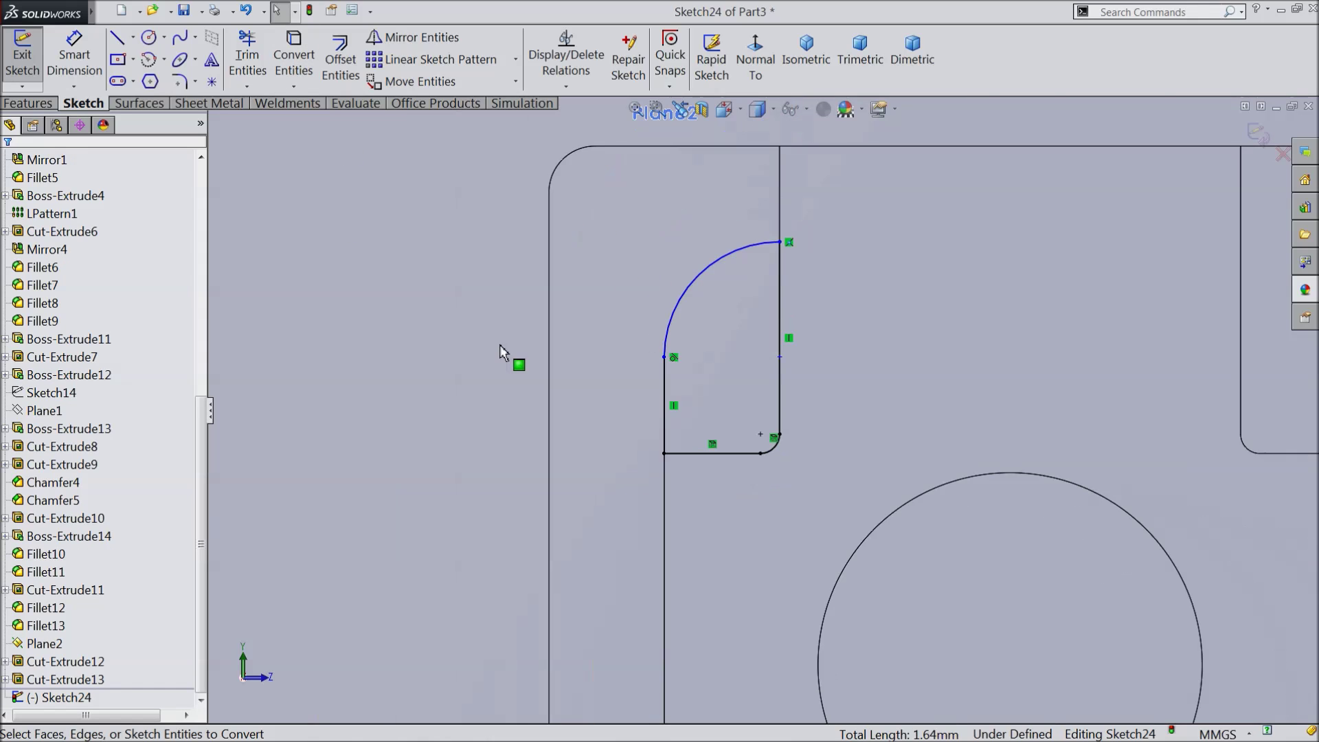
Dimension the arc's upper end 1.5 mm below the outline's top edge and the arc's radius as 1.5 mm
{"action": "left_click", "coordinate": [88, 63]}
{"action": "scroll", "coordinate": [824, 199], "scroll_direction": "down", "scroll_amount": 3}
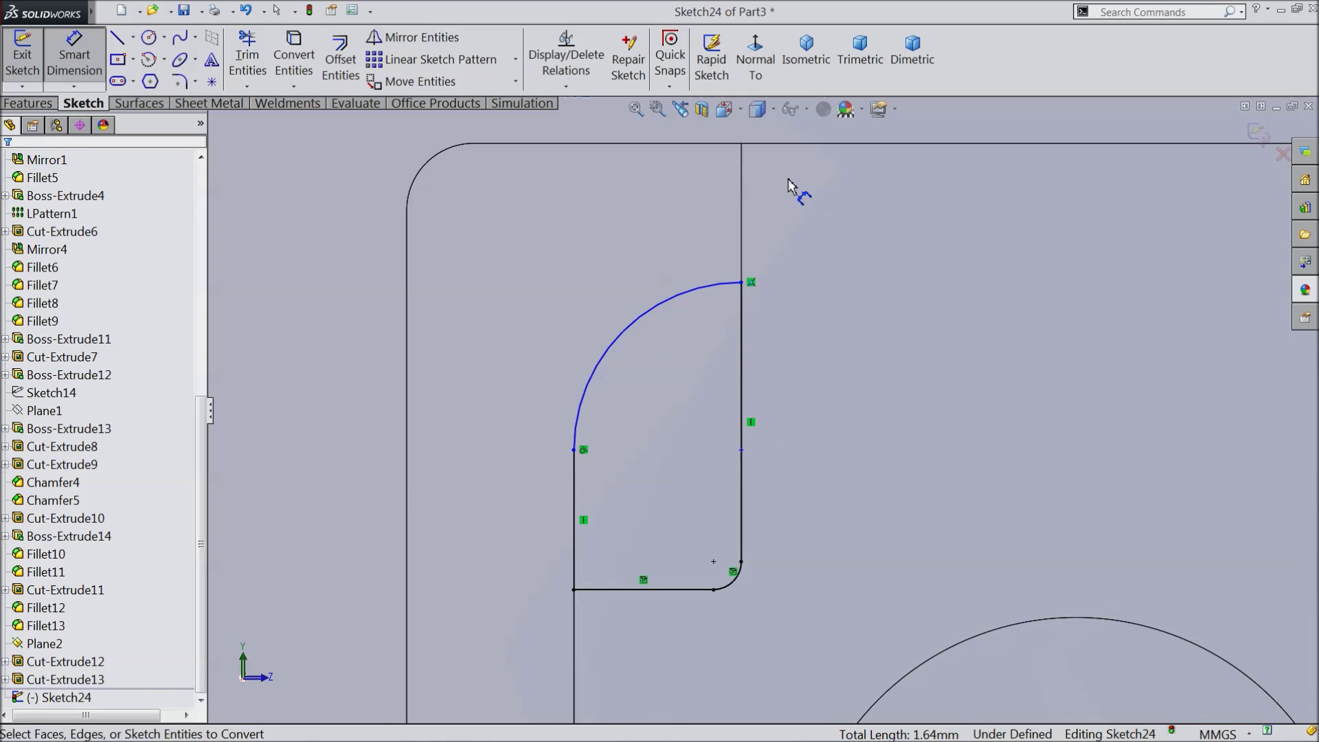
{"action": "left_click", "coordinate": [729, 146]}
{"action": "left_click", "coordinate": [742, 282]}
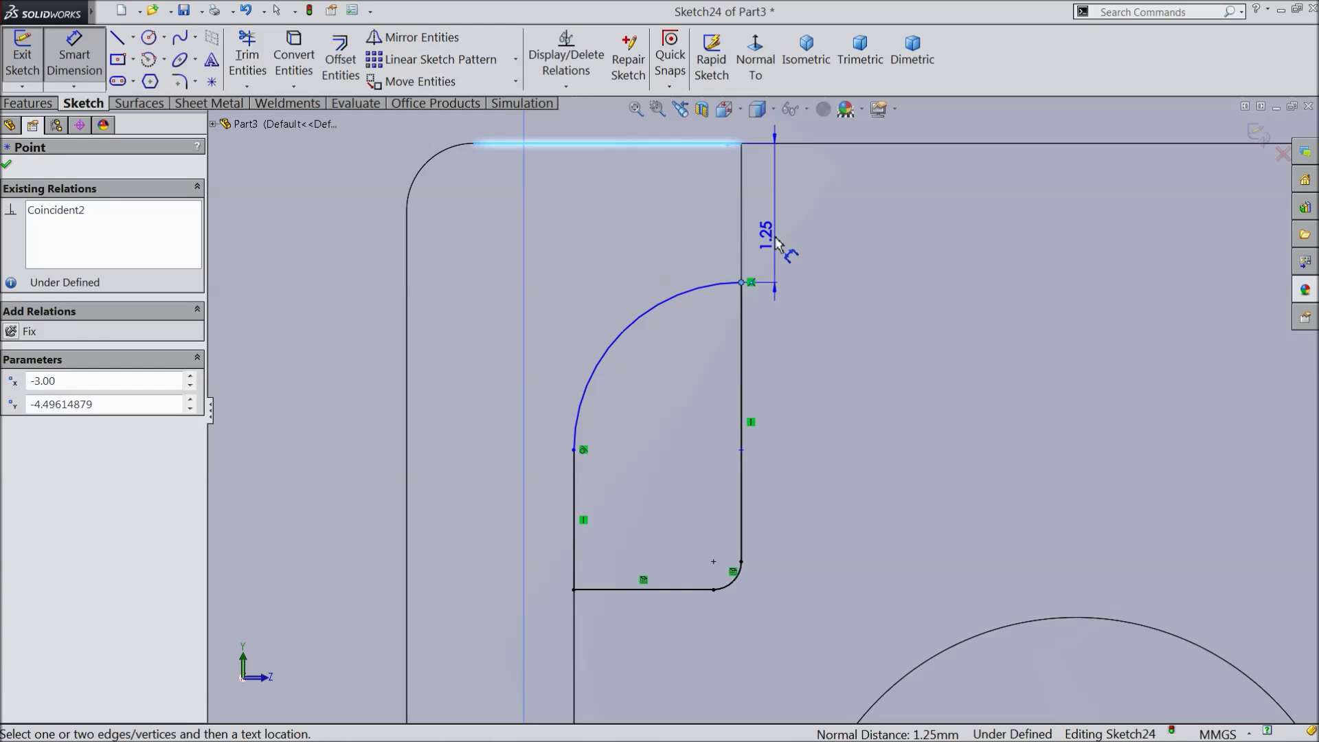
{"action": "left_click", "coordinate": [776, 241]}
{"action": "type", "text": "1.5"}
{"action": "key", "text": "Return"}
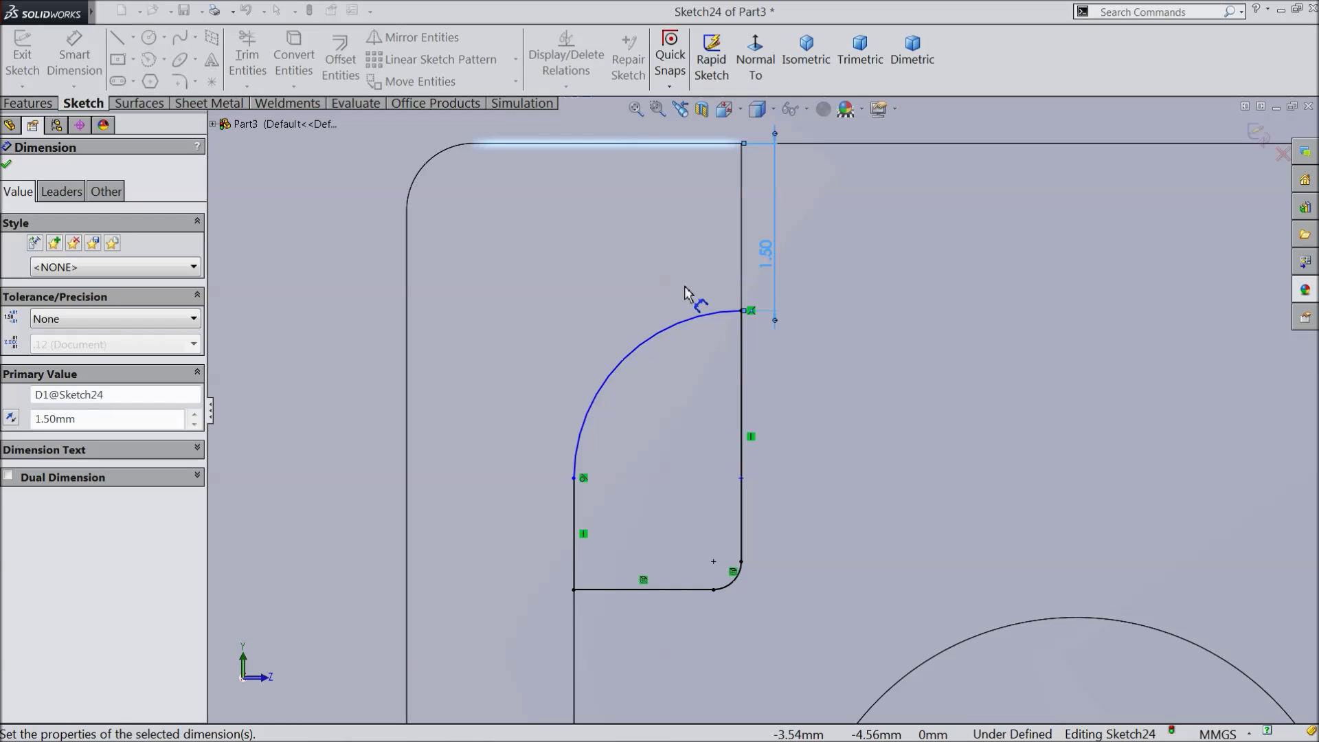
{"action": "left_click", "coordinate": [659, 328]}
{"action": "left_click", "coordinate": [627, 326]}
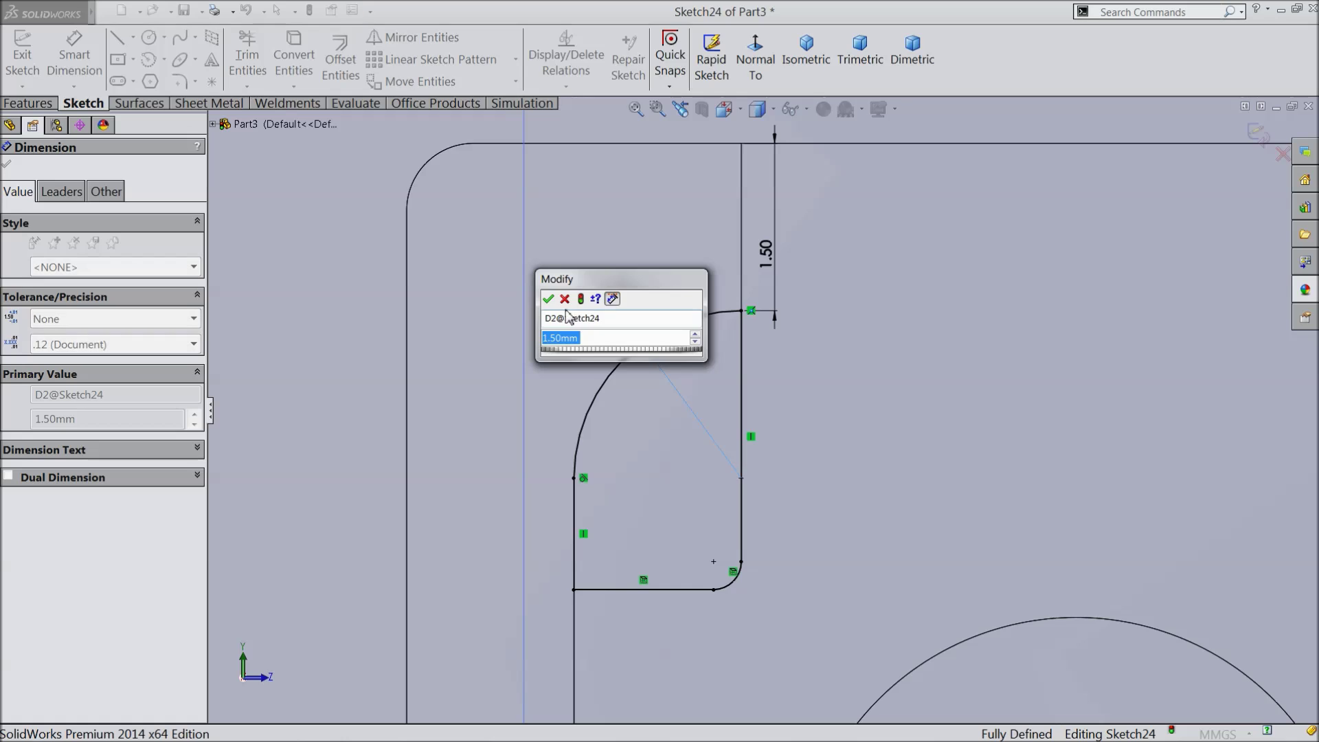
{"action": "left_click", "coordinate": [549, 300]}
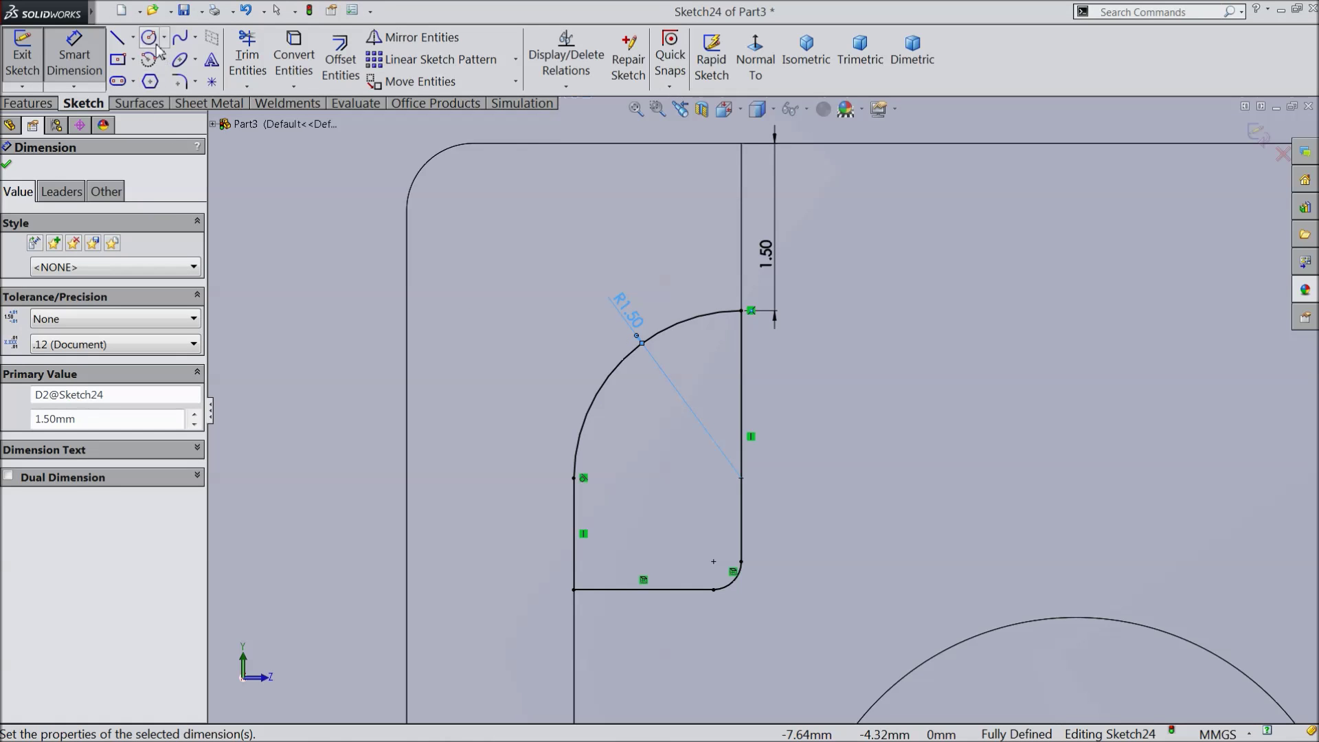
Sketch a vertical construction line from the origin down the middle of the recess, ending level with the top of the arc
{"action": "left_click", "coordinate": [132, 38]}
{"action": "left_click", "coordinate": [137, 80]}
{"action": "scroll", "coordinate": [777, 410], "scroll_direction": "up", "scroll_amount": 5}
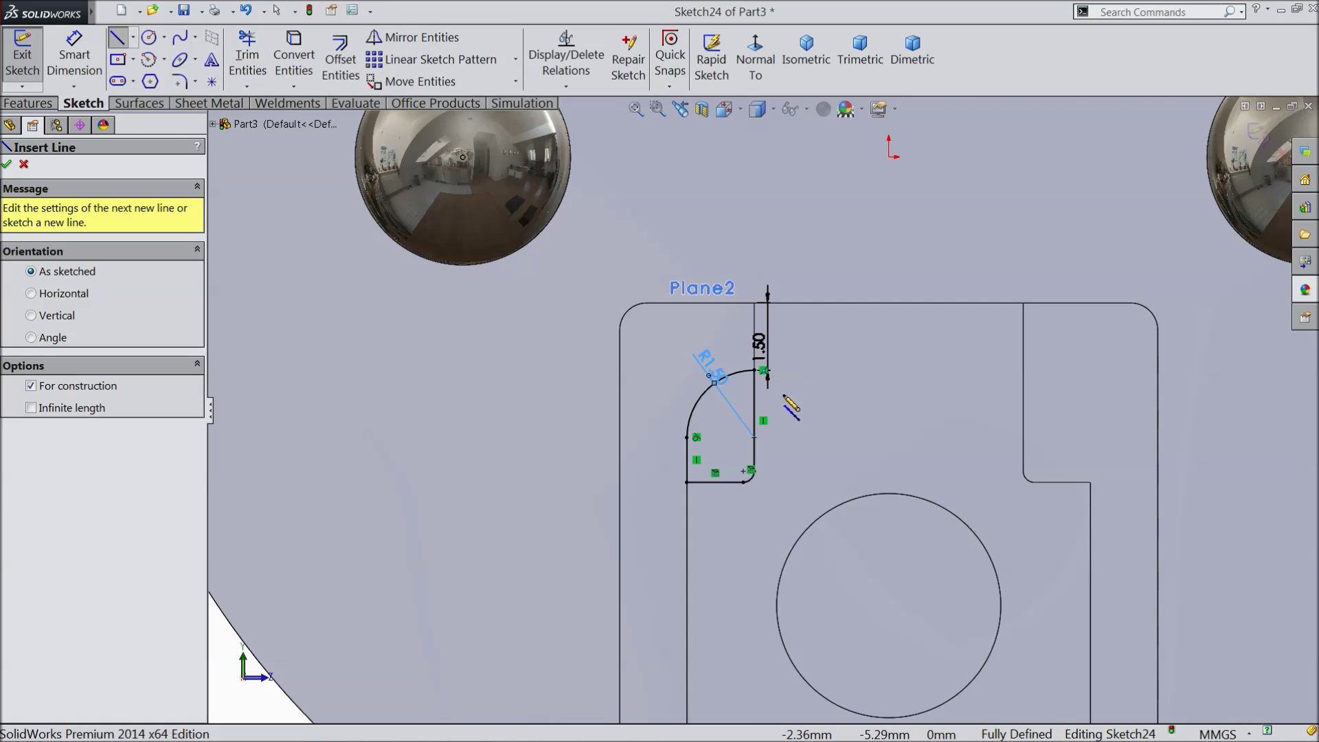
{"action": "left_click", "coordinate": [869, 200]}
{"action": "left_click", "coordinate": [868, 376]}
{"action": "right_click", "coordinate": [903, 355]}
{"action": "left_click", "coordinate": [939, 135]}
{"action": "scroll", "coordinate": [884, 419], "scroll_direction": "down", "scroll_amount": 3}
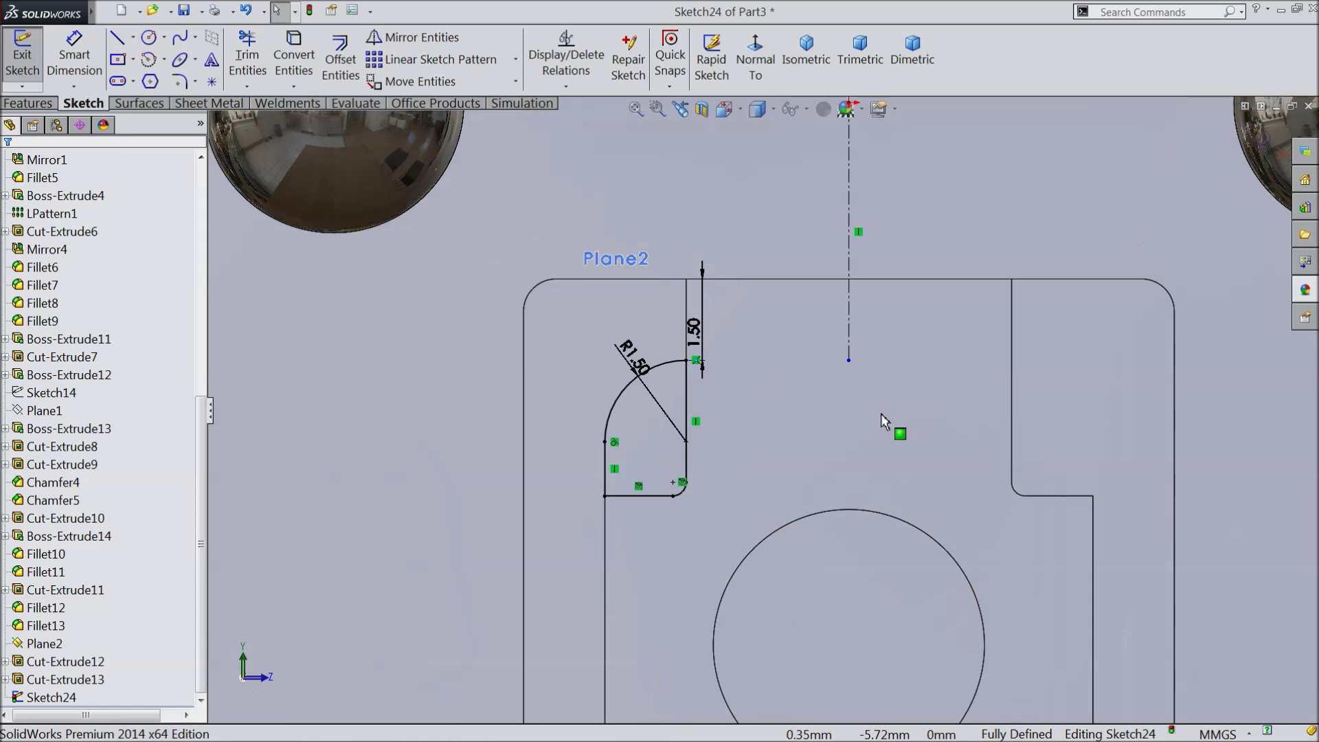
Mirror the closed arc-topped profile about the vertical centerline, keeping the original
{"action": "left_click", "coordinate": [412, 38]}
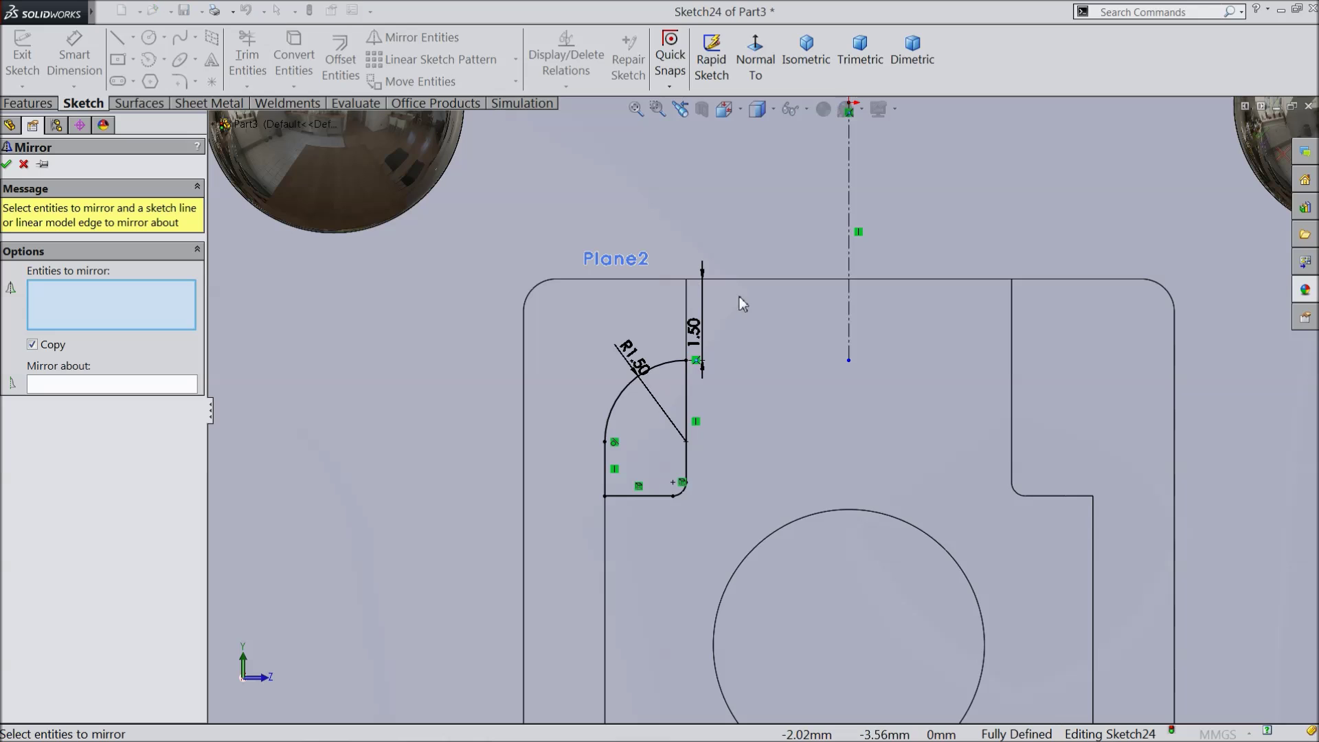
{"action": "left_click_drag", "start_coordinate": [591, 566], "coordinate": [588, 552]}
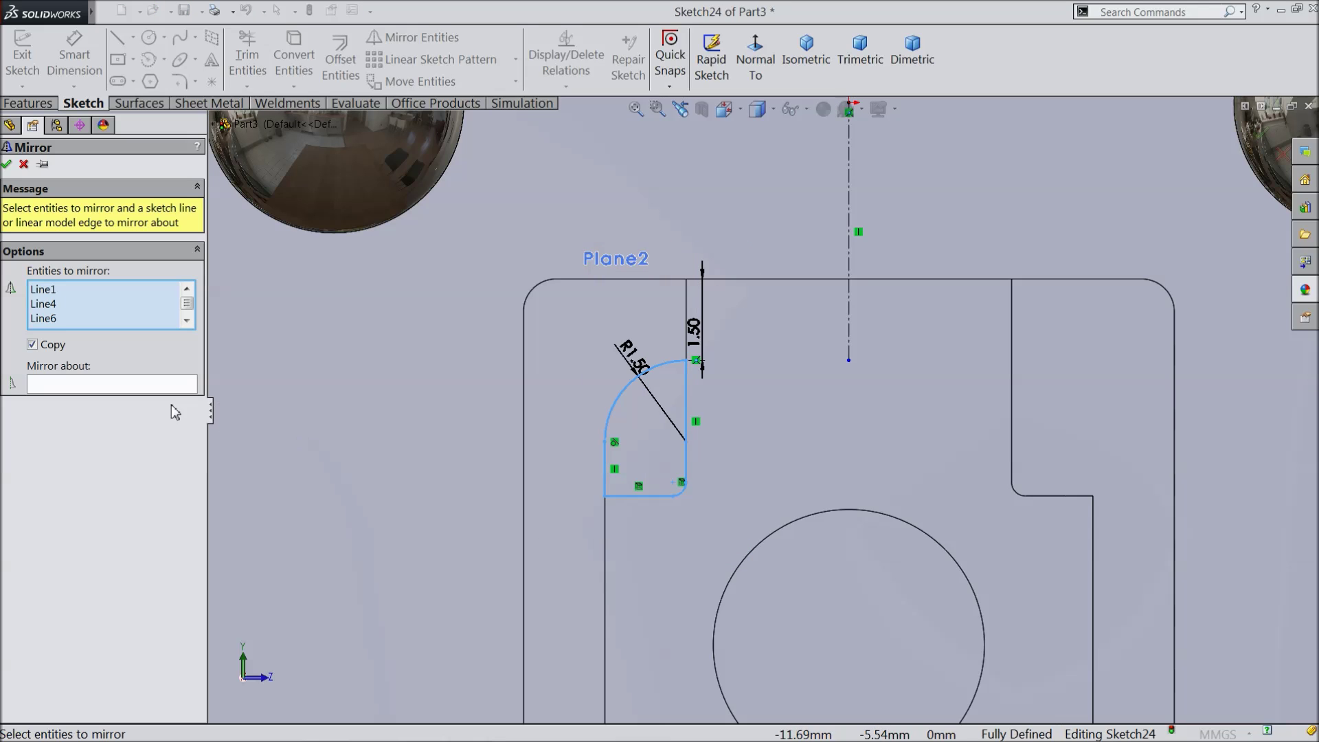
{"action": "left_click", "coordinate": [147, 386]}
{"action": "left_click", "coordinate": [849, 323]}
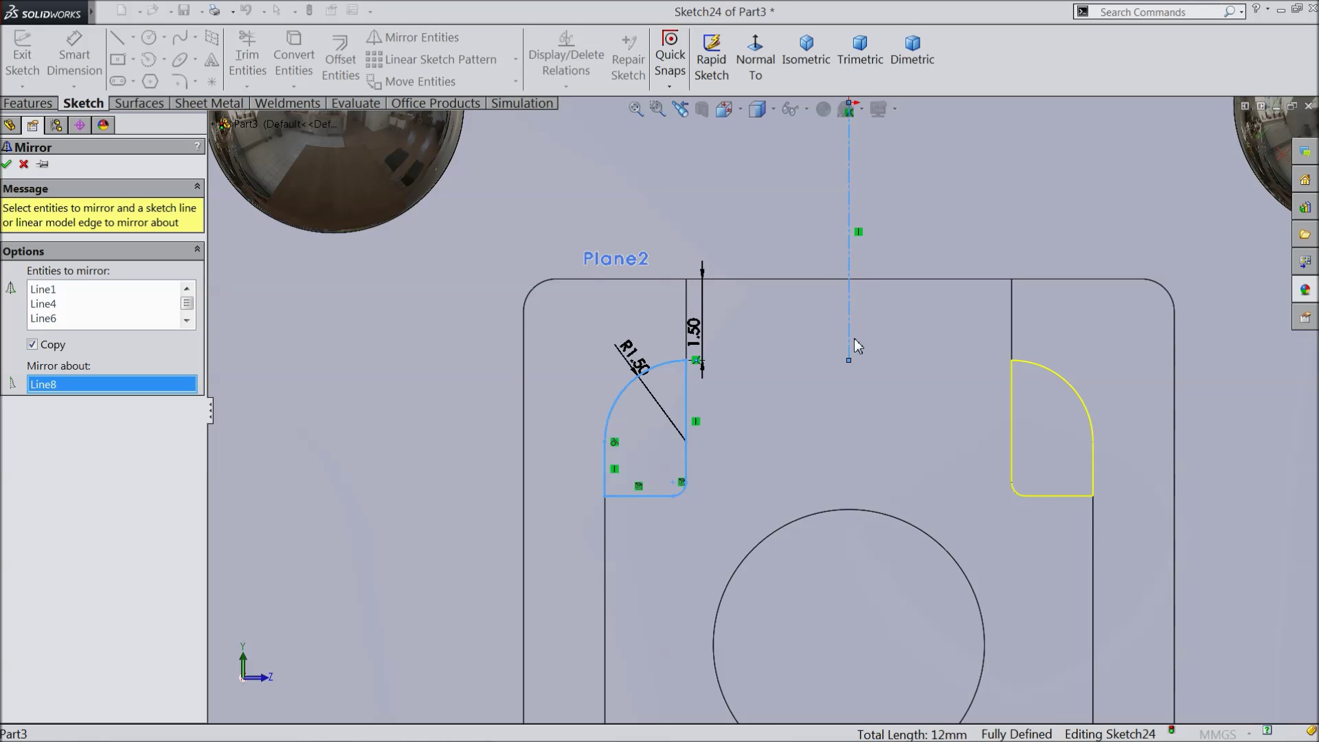
{"action": "left_click", "coordinate": [9, 165]}
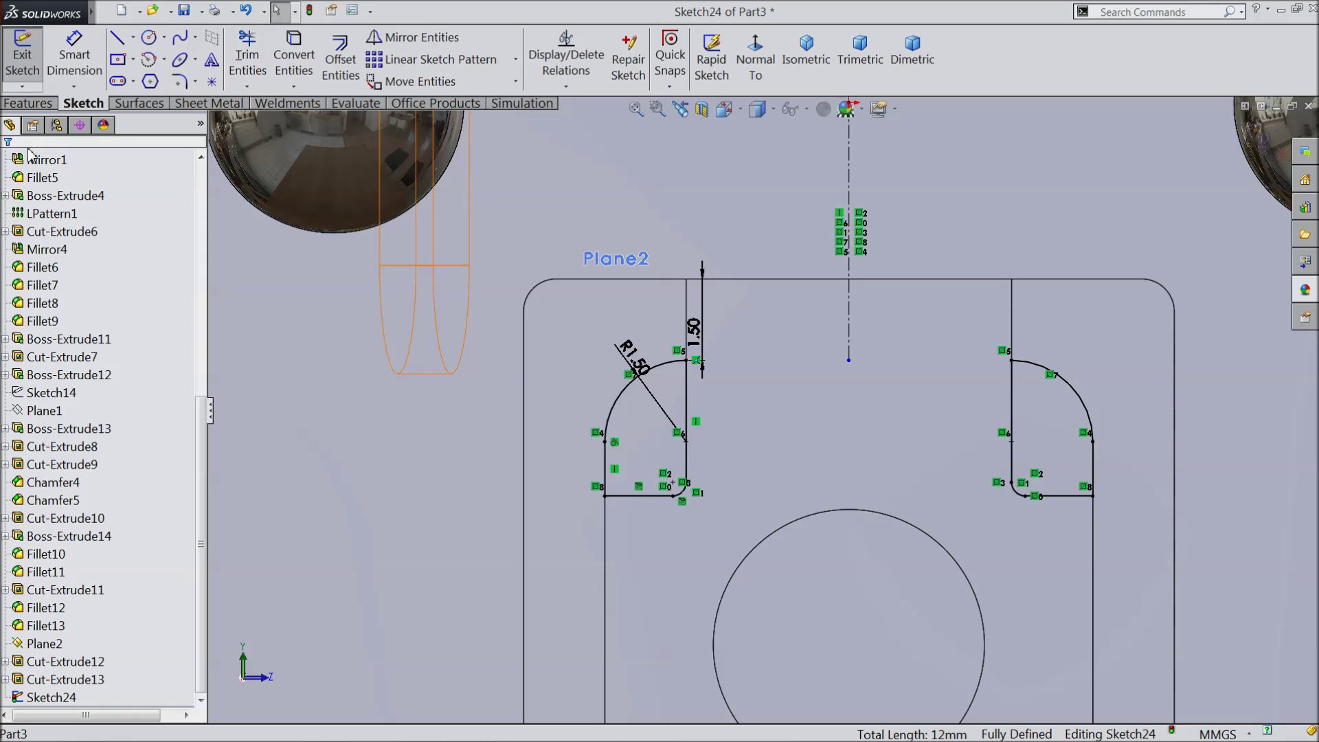
Cut-extrude both arc-topped profiles as a blind cut 2 mm deep
{"action": "left_click", "coordinate": [42, 103]}
{"action": "left_click", "coordinate": [285, 58]}
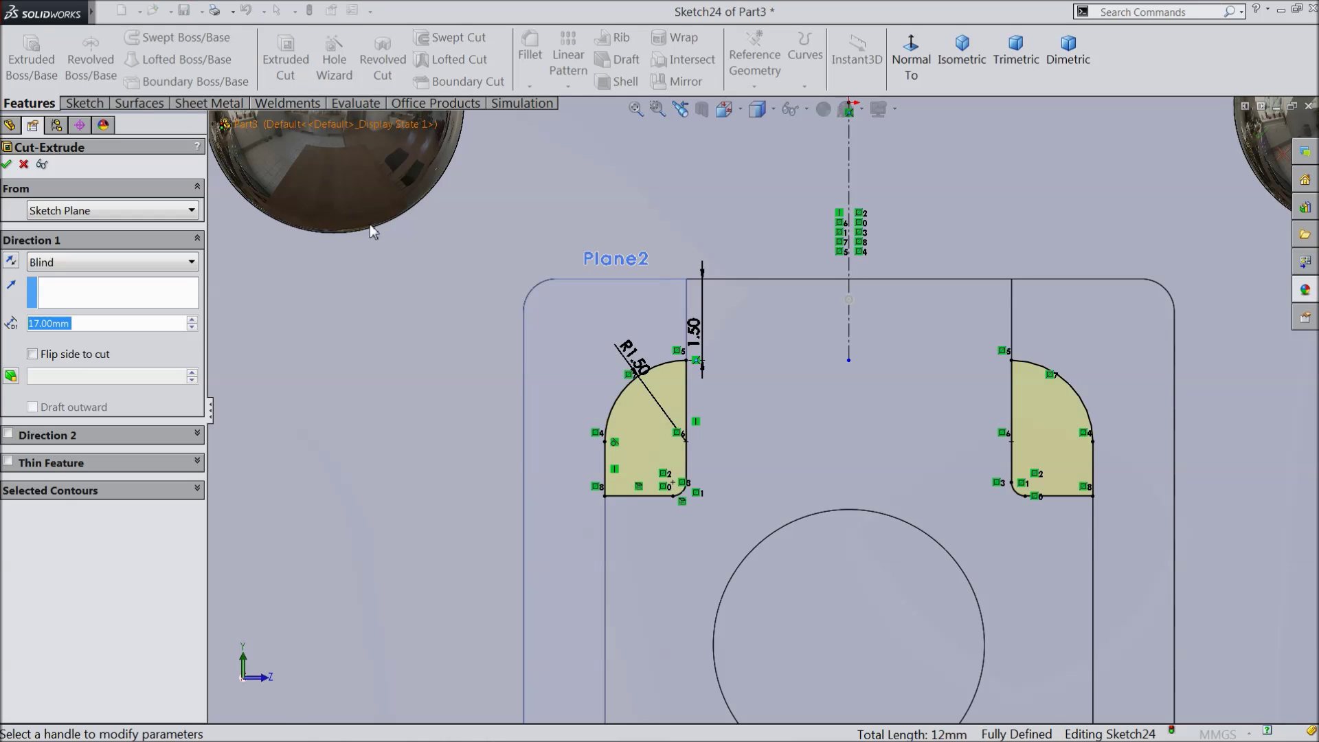
{"action": "type", "text": "2"}
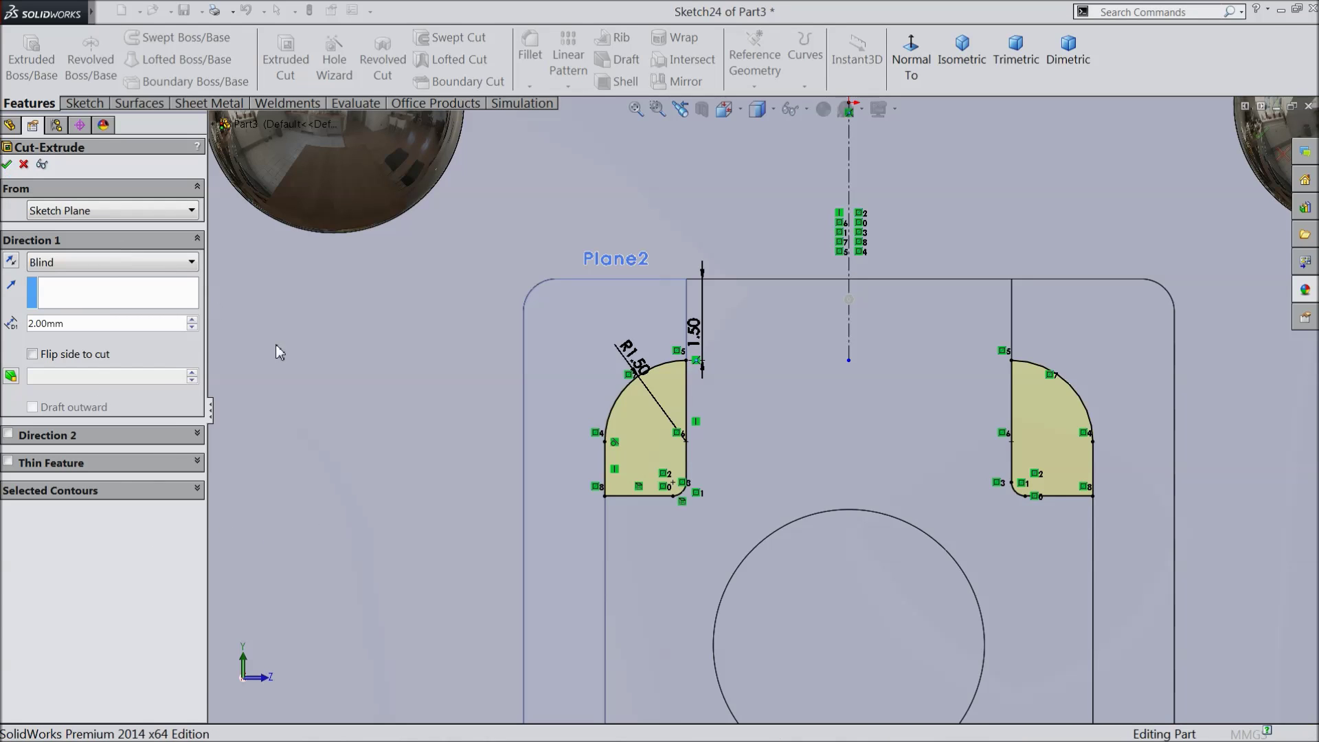
{"action": "key", "text": "Return"}
Start a new sketch on Plane2, viewed square-on at the upper corner pockets of the recess
{"action": "middle_click_drag", "start_coordinate": [426, 413], "coordinate": [413, 448]}
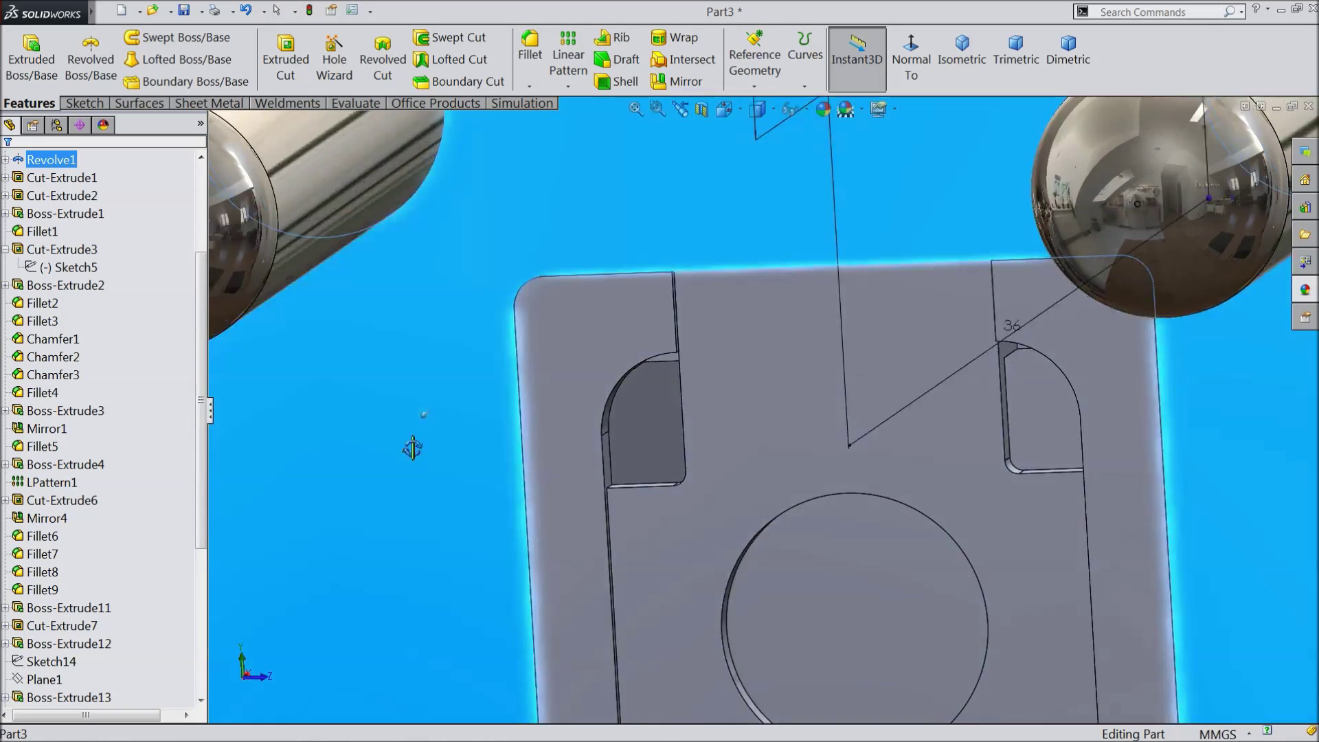
{"action": "scroll", "coordinate": [424, 463], "scroll_direction": "up", "scroll_amount": 5}
{"action": "middle_click_drag", "start_coordinate": [495, 509], "coordinate": [607, 542]}
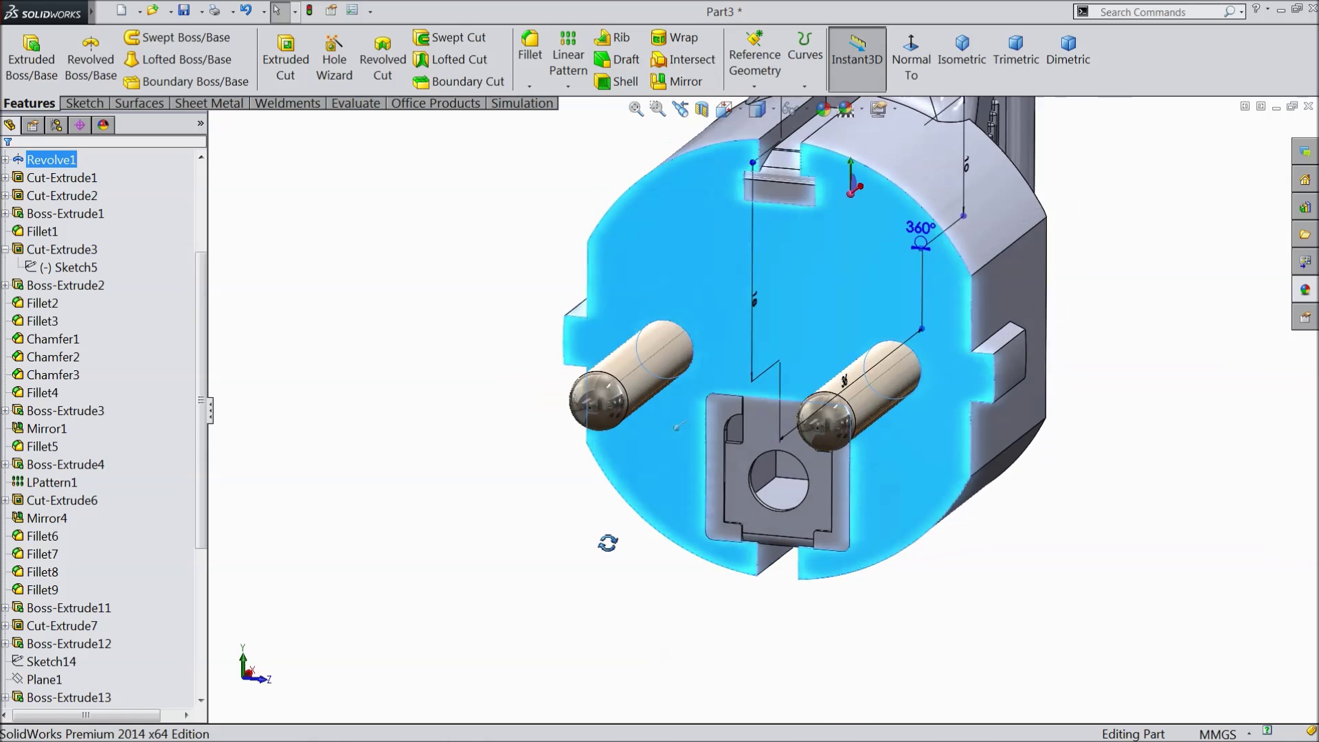
{"action": "left_click", "coordinate": [435, 518]}
{"action": "scroll", "coordinate": [176, 579], "scroll_direction": "down", "scroll_amount": 5}
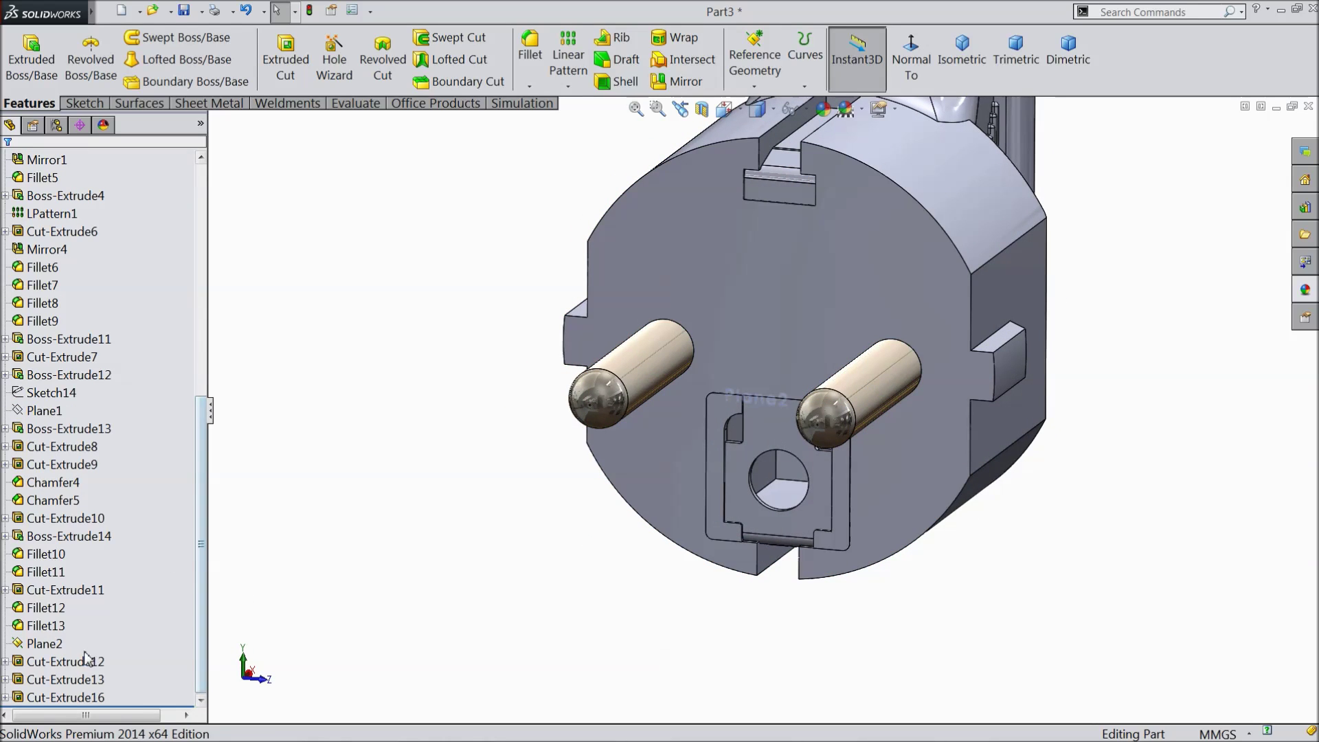
{"action": "left_click", "coordinate": [48, 643]}
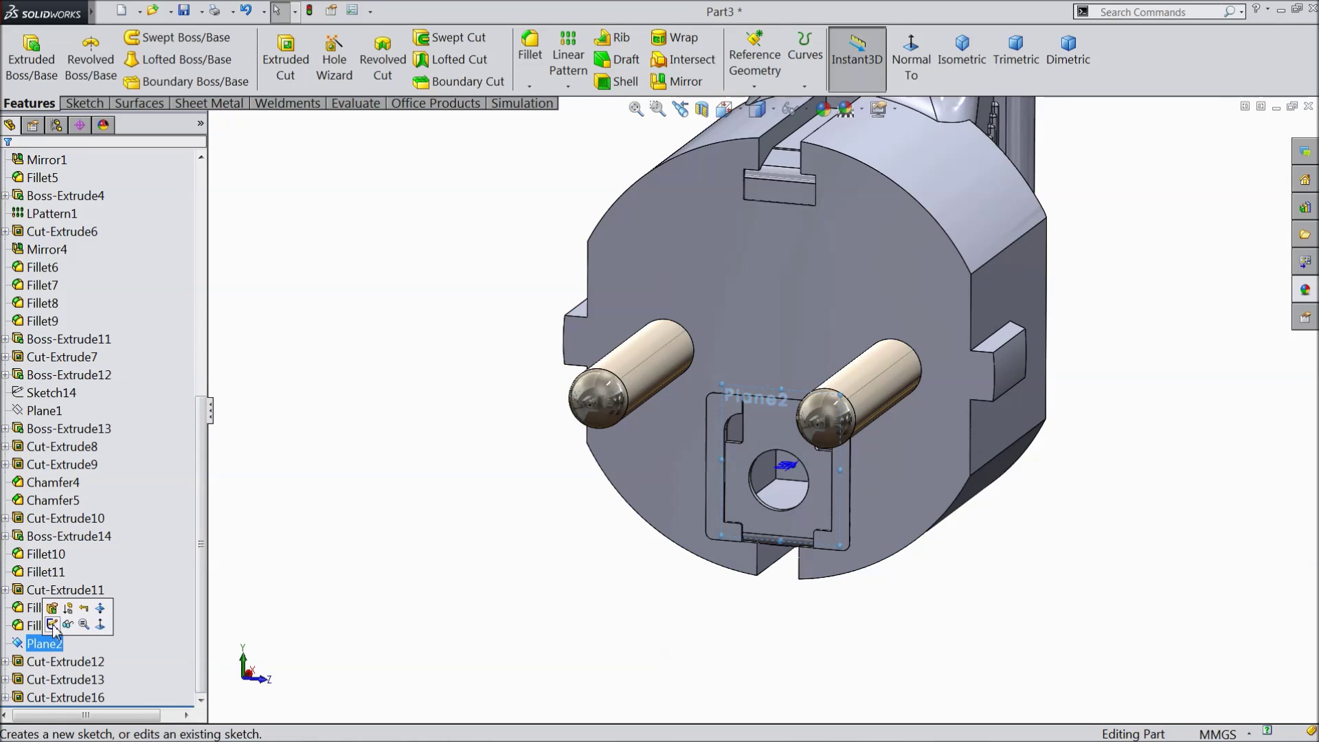
{"action": "left_click", "coordinate": [53, 625]}
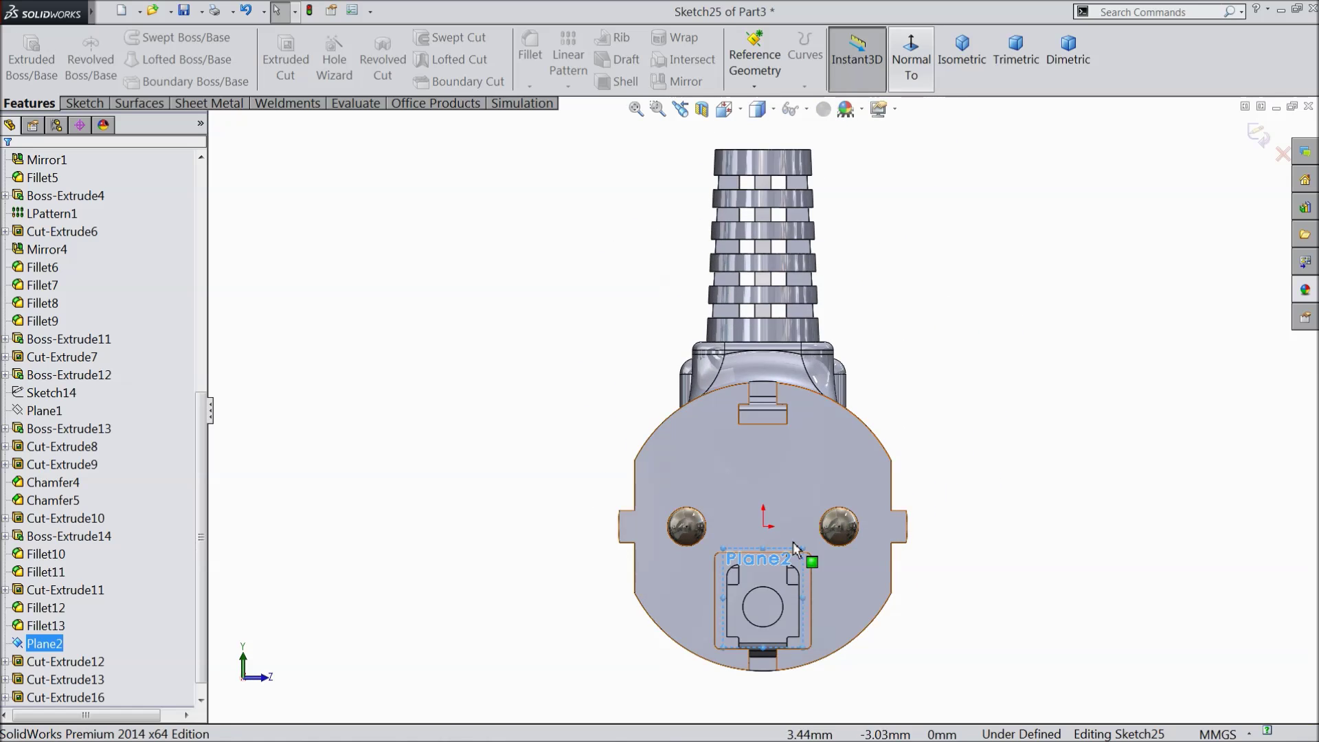
{"action": "scroll", "coordinate": [790, 522], "scroll_direction": "down", "scroll_amount": 6}
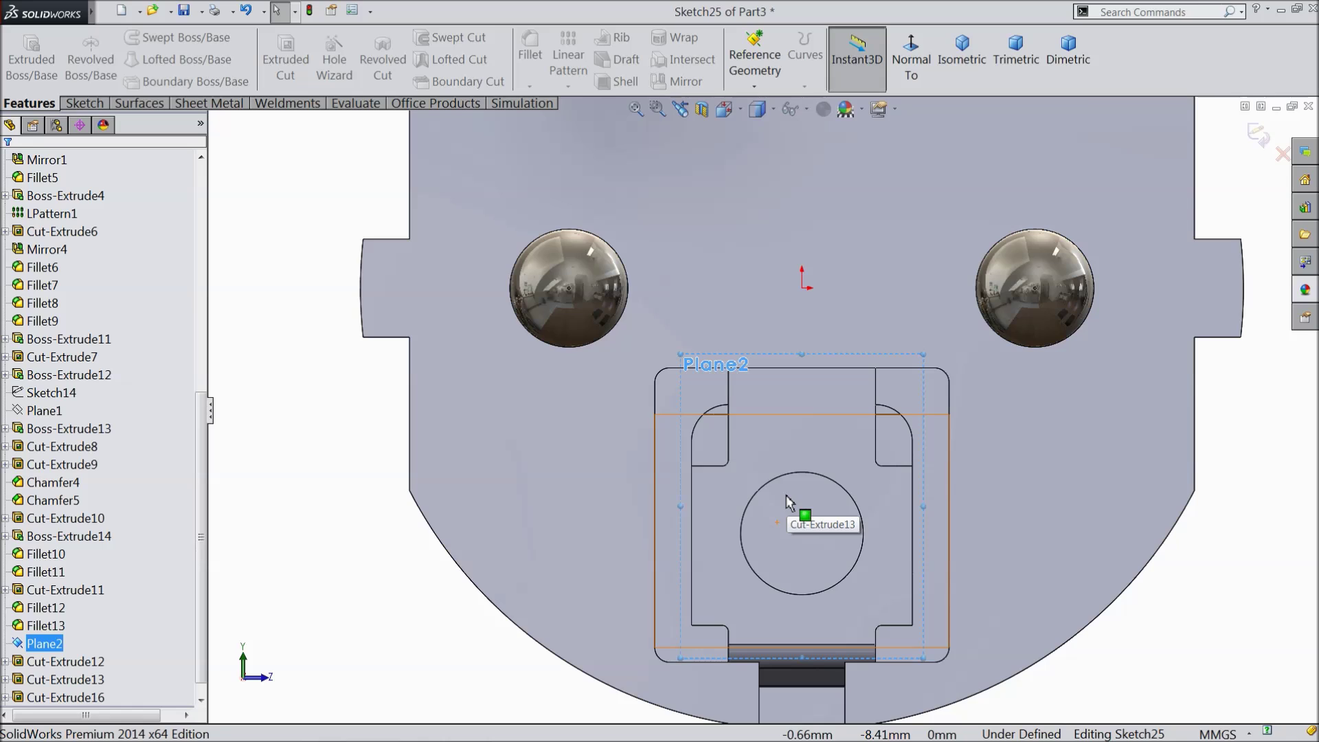
{"action": "scroll", "coordinate": [715, 450], "scroll_direction": "down", "scroll_amount": 2}
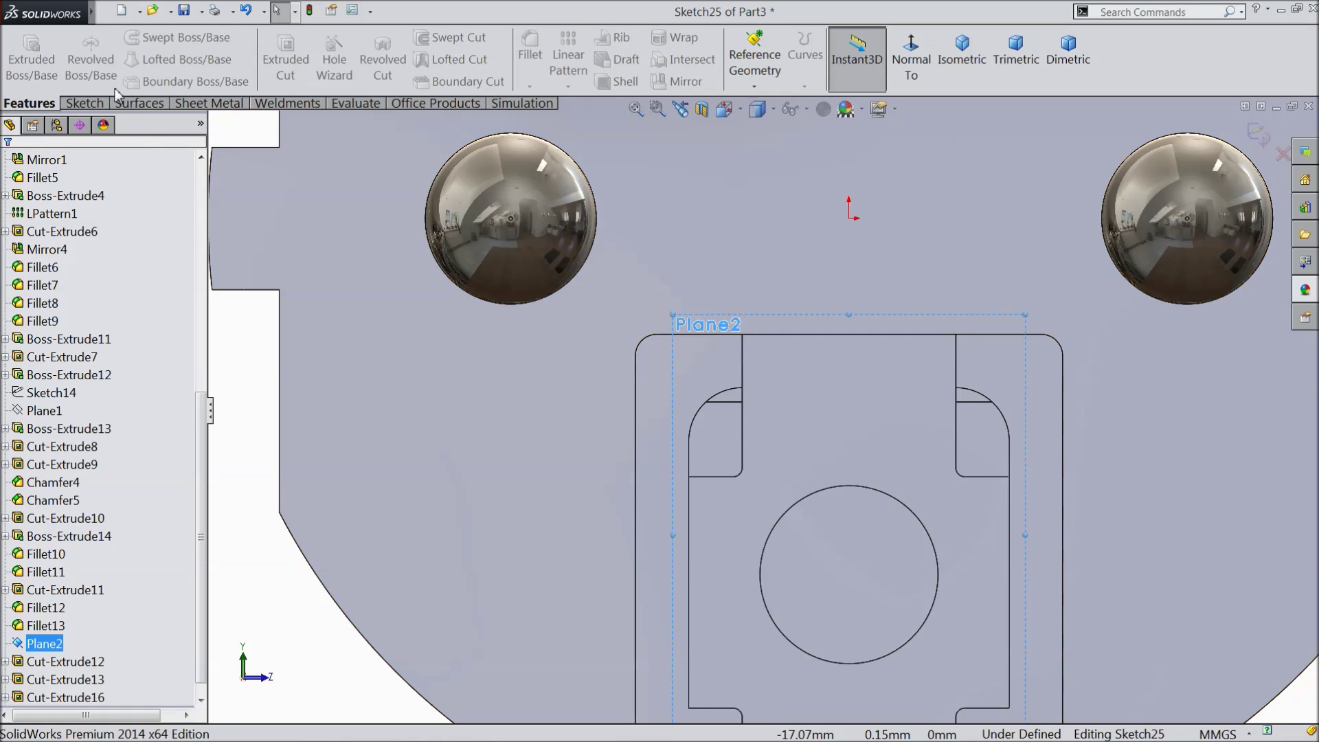
{"action": "scroll", "coordinate": [680, 374], "scroll_direction": "down", "scroll_amount": 2}
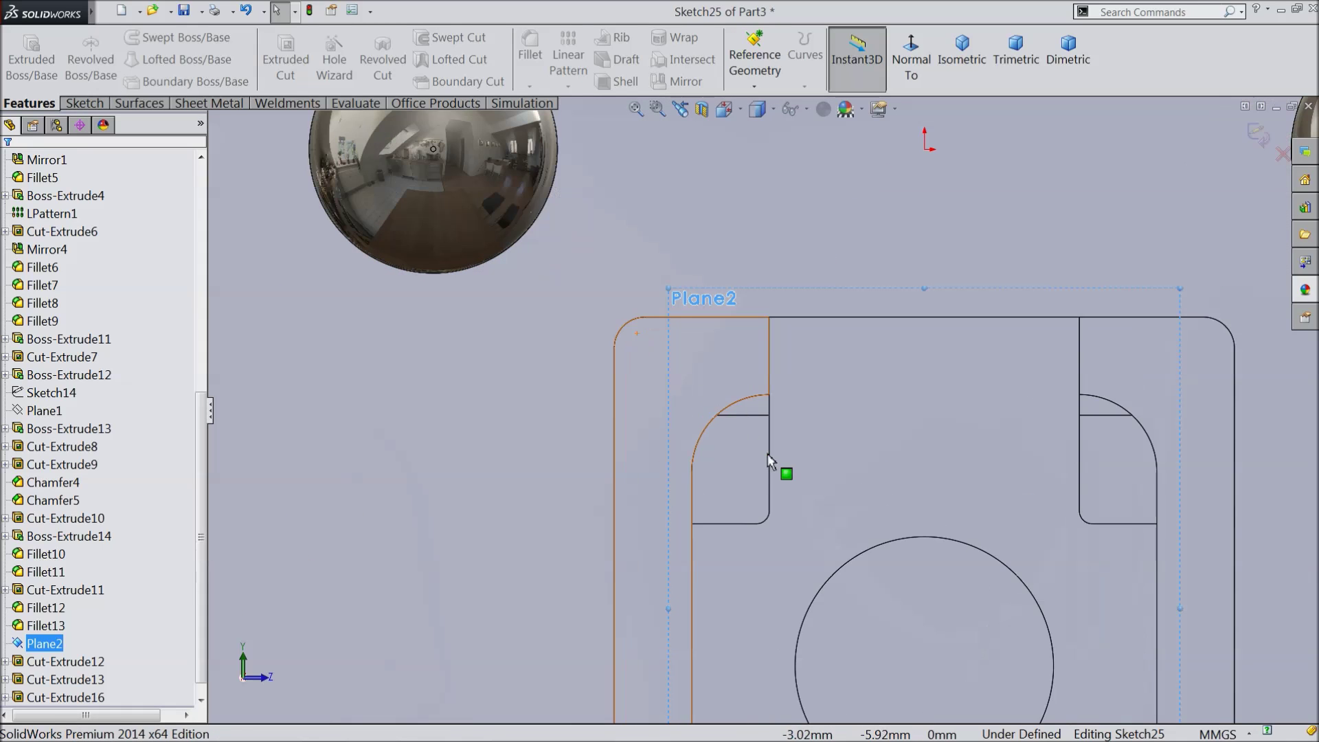
Offset the curved edge of the upper-left corner pocket 0.10 mm towards the inside of the pocket
{"action": "left_click", "coordinate": [708, 428]}
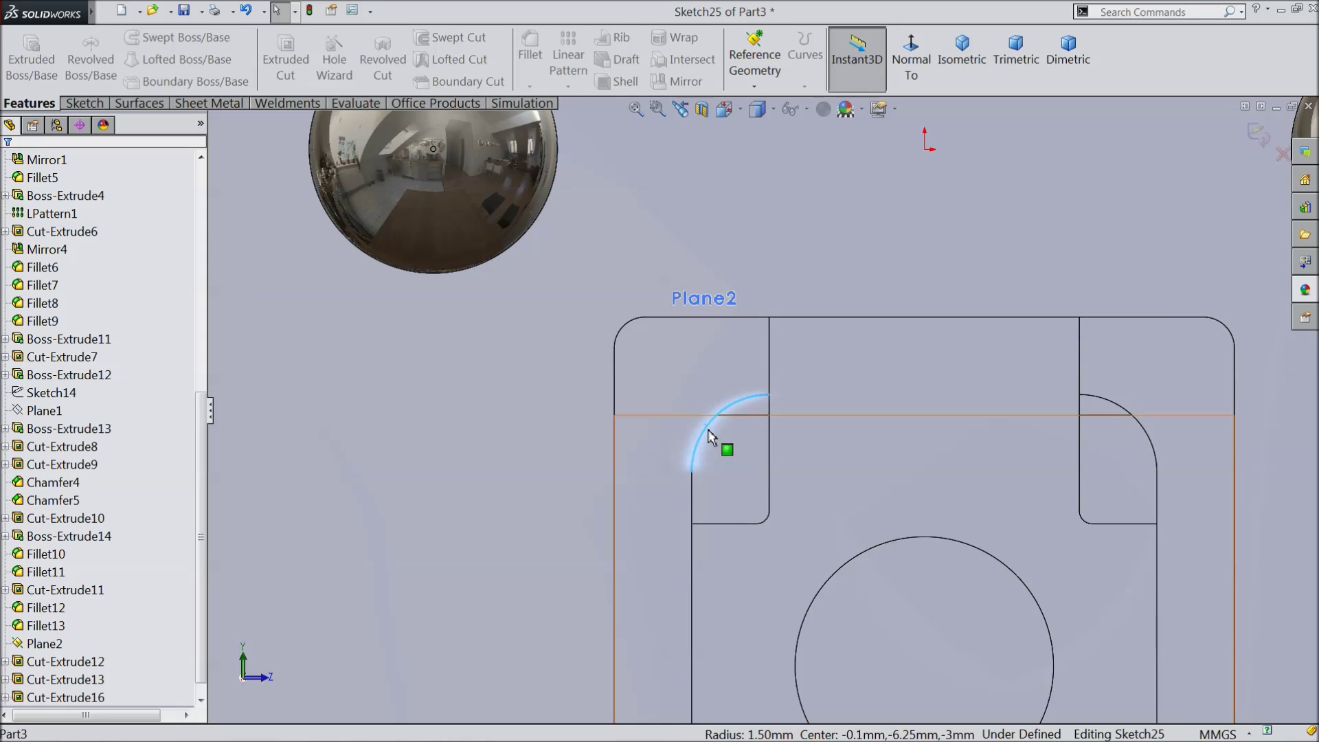
{"action": "left_click", "coordinate": [88, 104]}
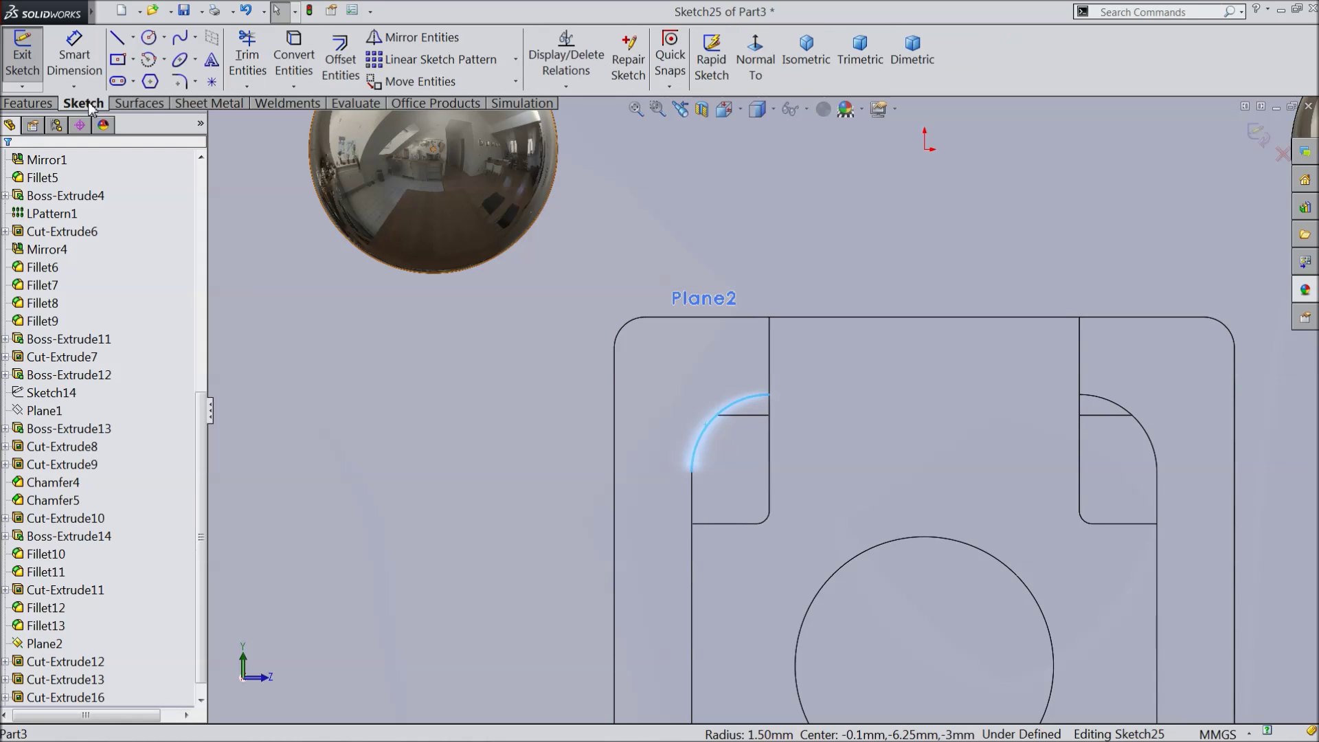
{"action": "left_click", "coordinate": [341, 57]}
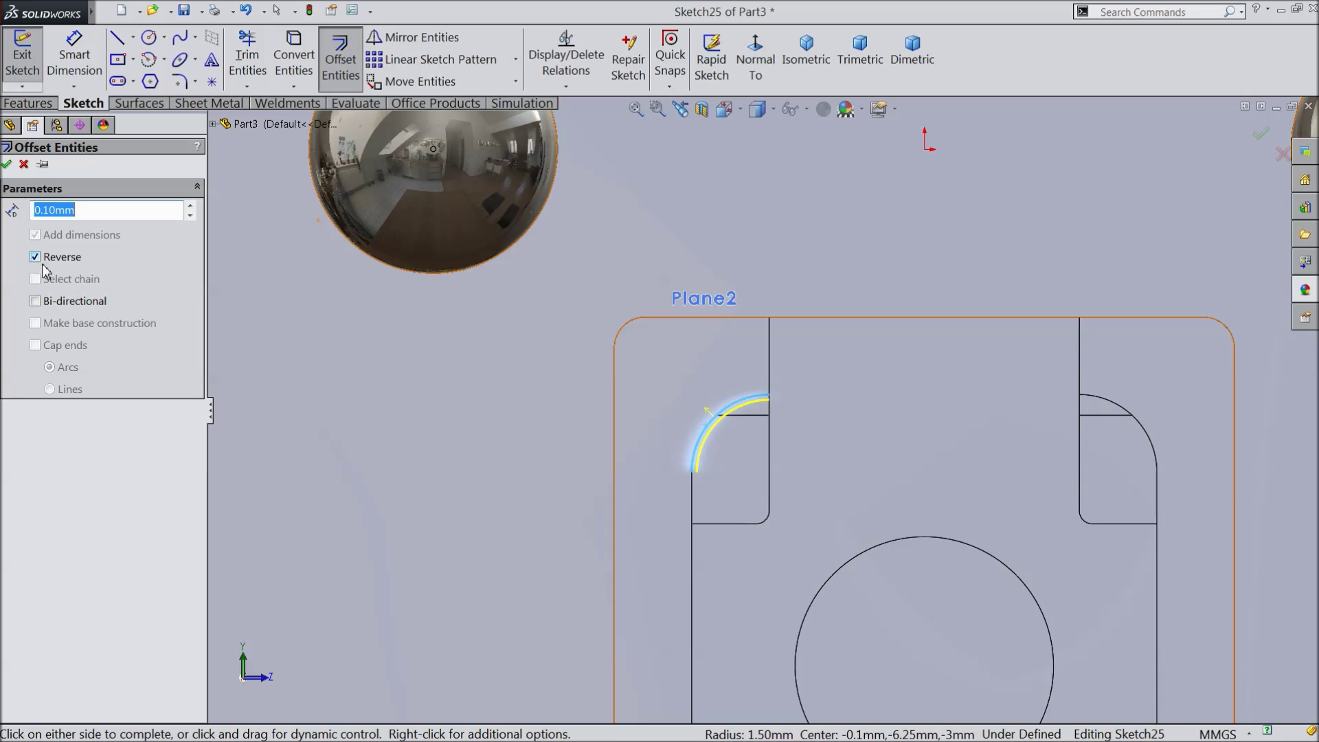
{"action": "left_click", "coordinate": [7, 165]}
Sketch a vertical line about 1.7 mm long downward from the offset arc's lower end, past the pocket's lower edge
{"action": "left_click", "coordinate": [117, 43]}
{"action": "scroll", "coordinate": [728, 544], "scroll_direction": "down", "scroll_amount": 3}
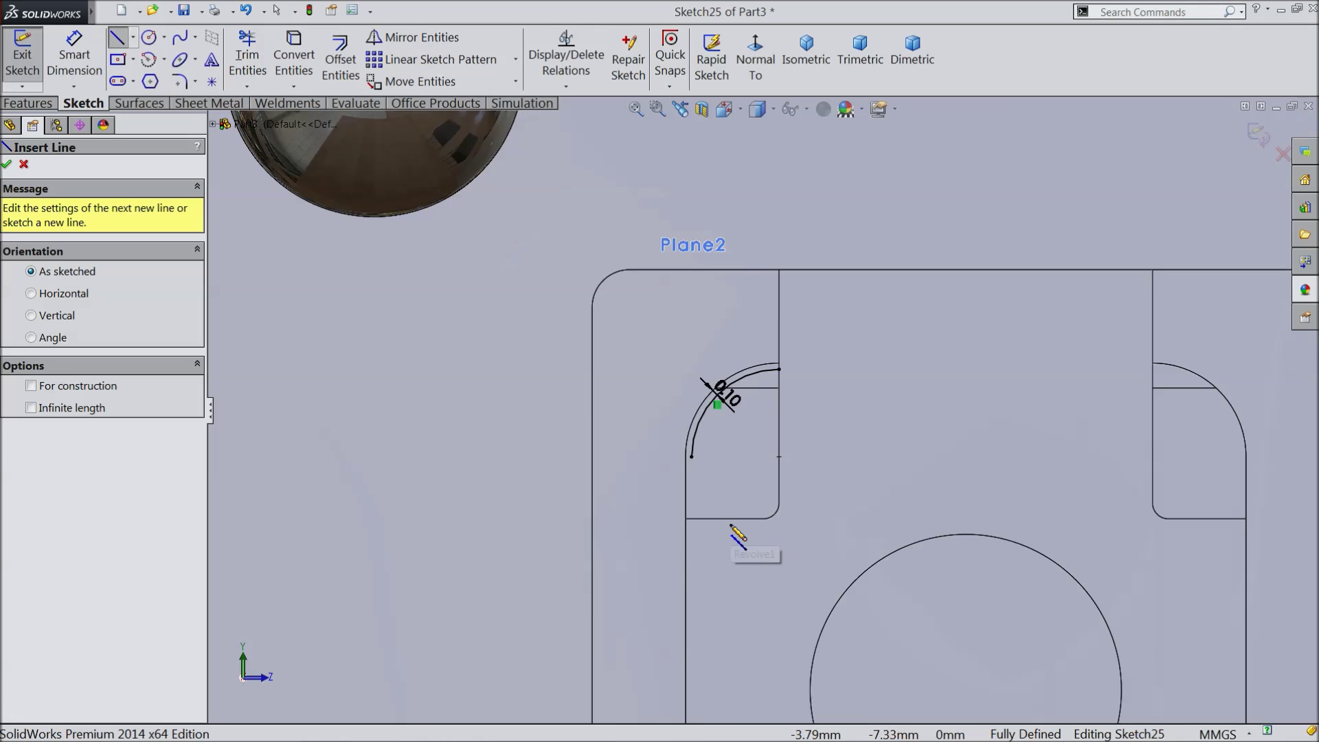
{"action": "left_click", "coordinate": [685, 438]}
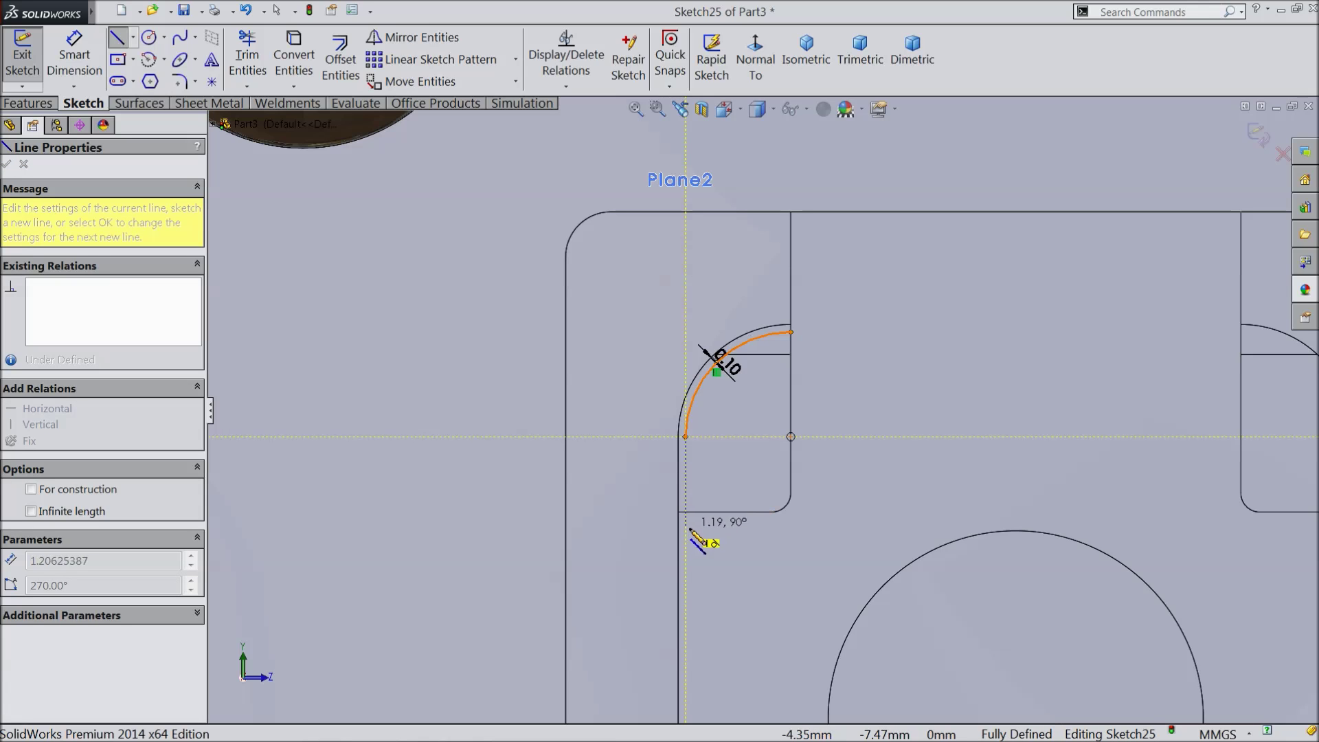
{"action": "left_click", "coordinate": [686, 560]}
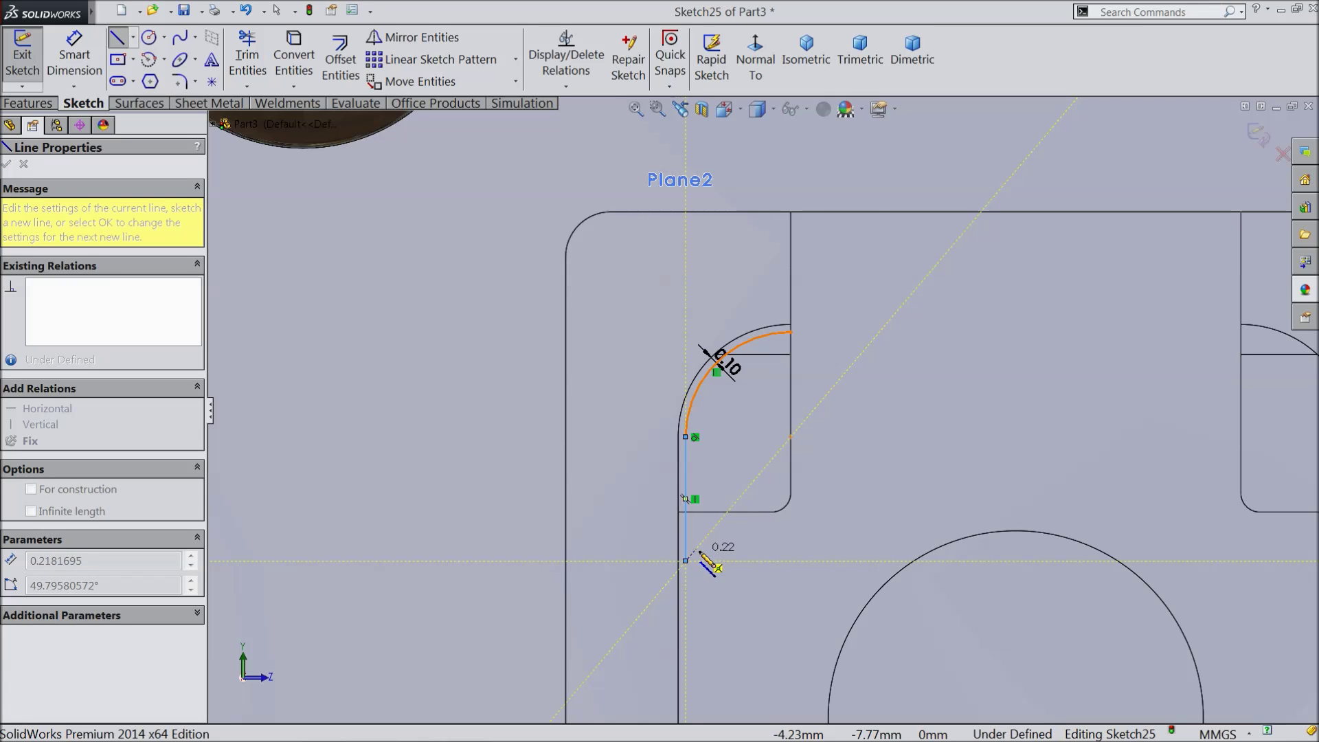
{"action": "right_click", "coordinate": [697, 562]}
{"action": "left_click", "coordinate": [739, 125]}
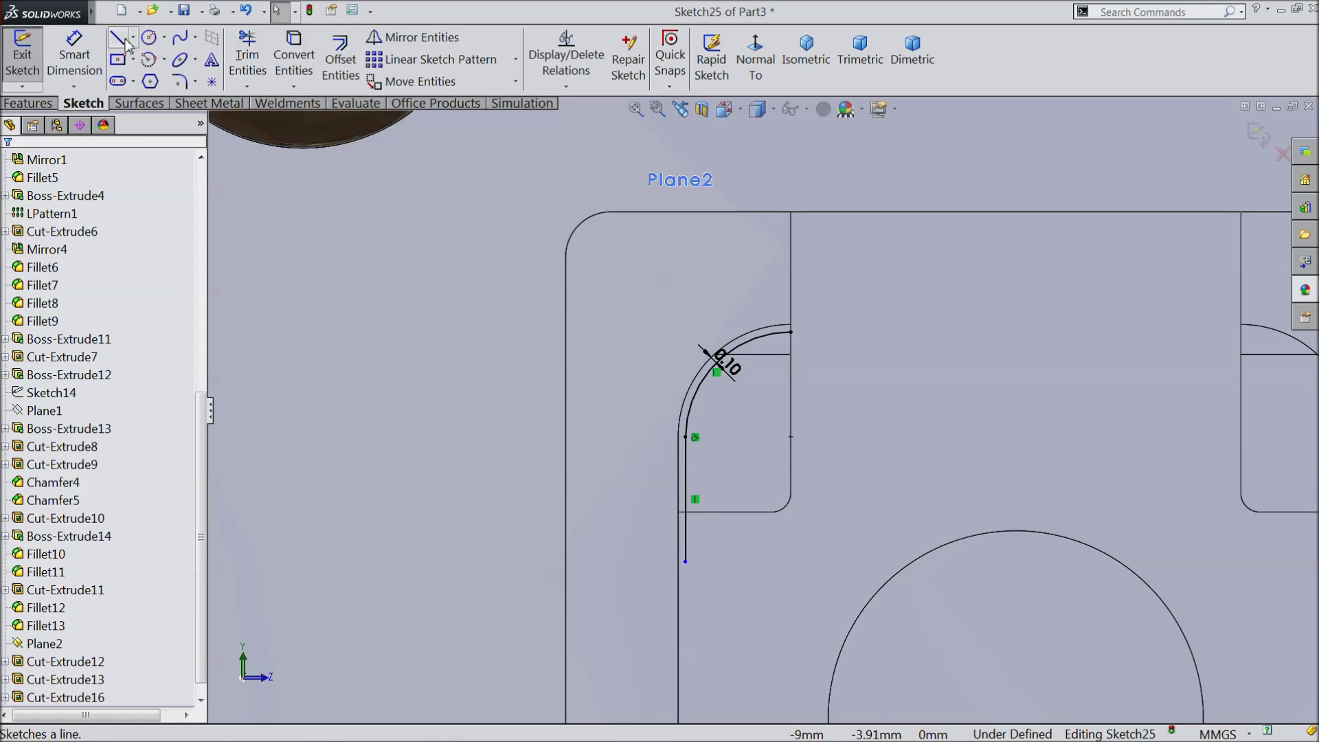
Sketch a 90° centerpoint arc of 1.40 mm radius about the offset arc's center, continuing from its upper end towards the recess middle
{"action": "left_click", "coordinate": [163, 59]}
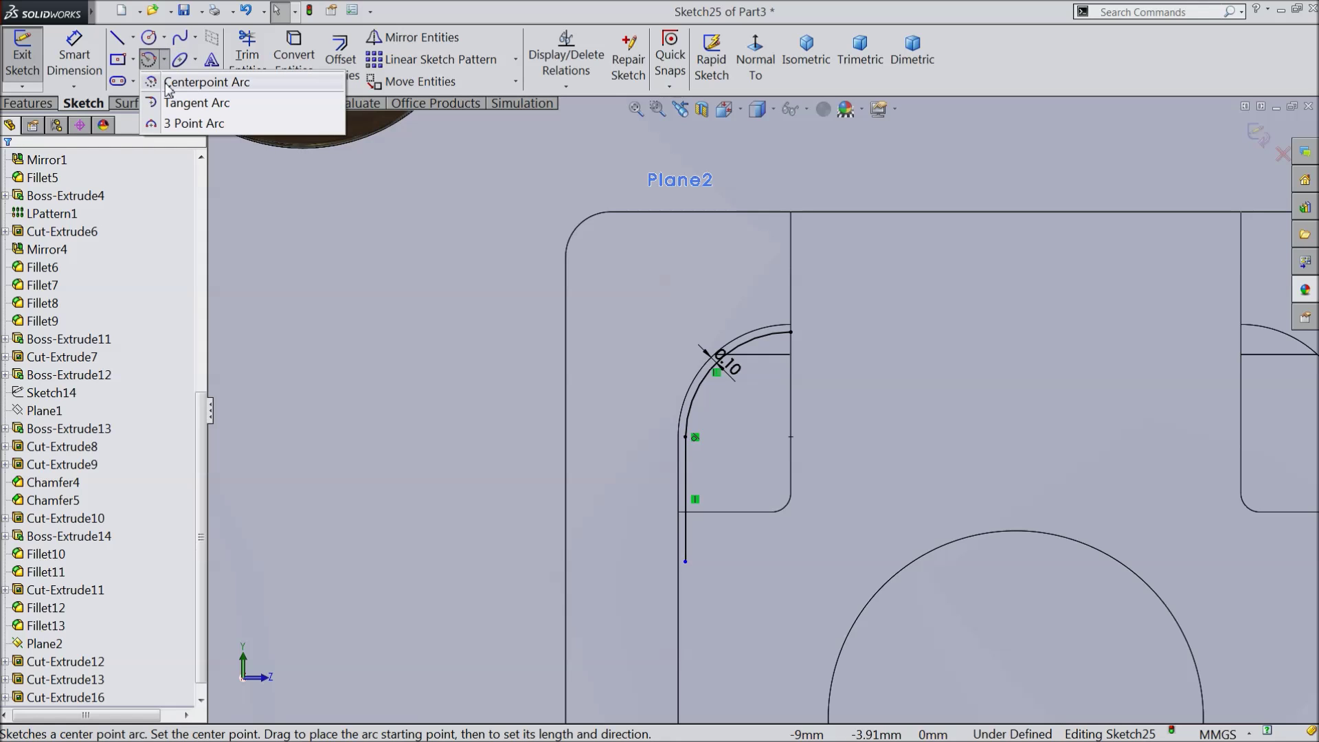
{"action": "left_click", "coordinate": [168, 84]}
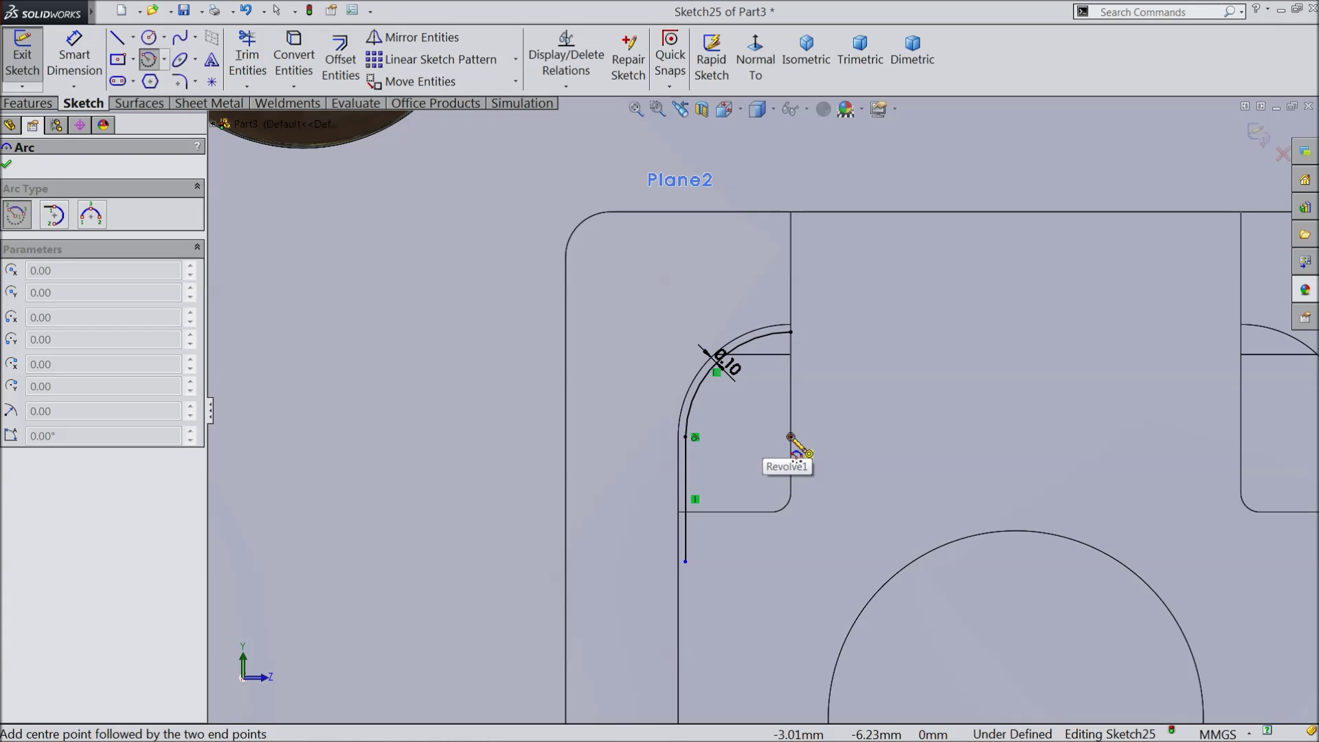
{"action": "left_click", "coordinate": [791, 436]}
{"action": "left_click", "coordinate": [720, 361]}
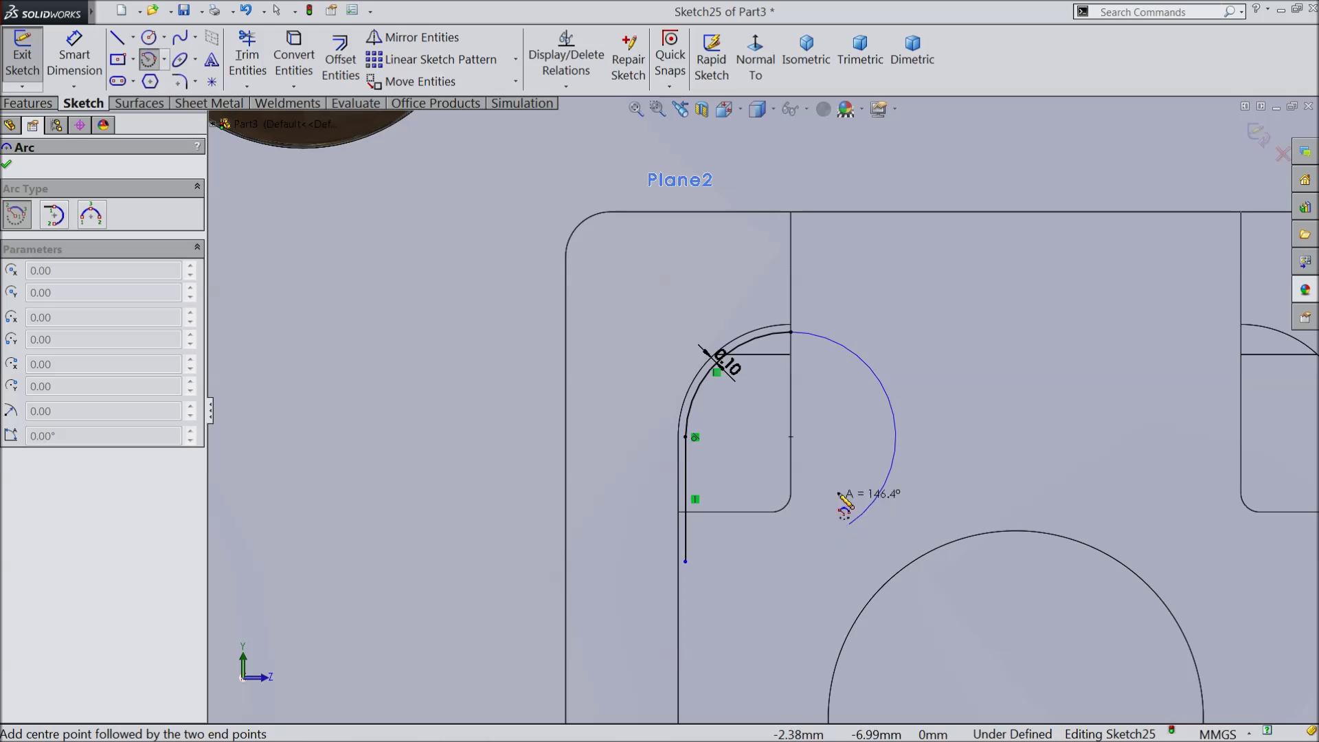
{"action": "left_click", "coordinate": [896, 437]}
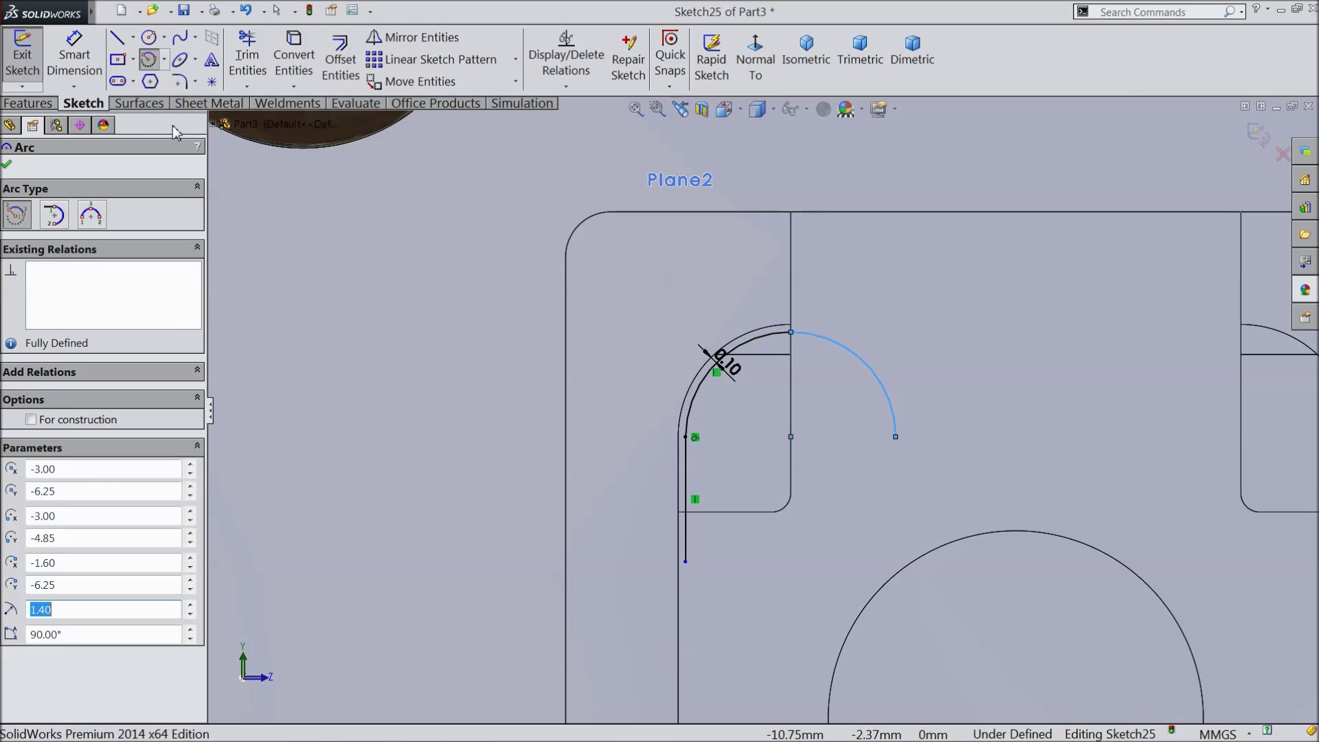
{"action": "left_click", "coordinate": [7, 167]}
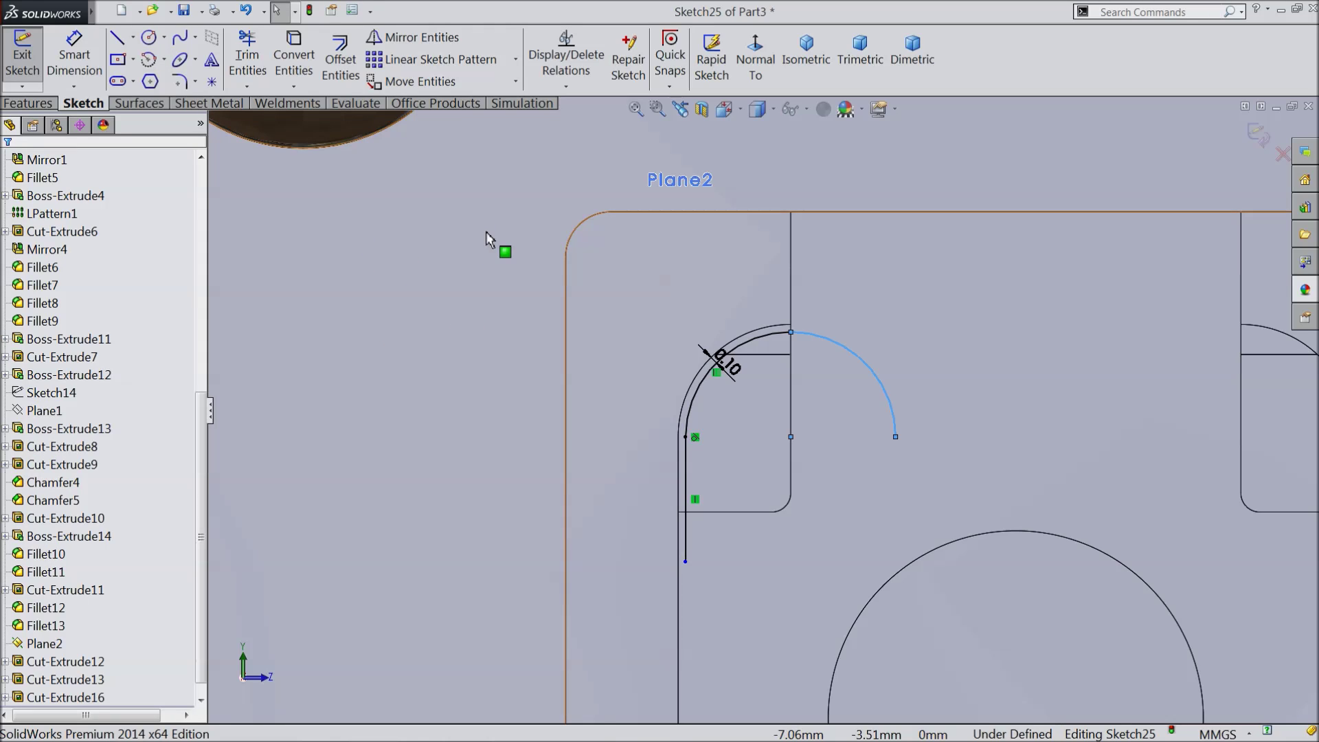
Sketch a vertical line downward from the new arc's free end, ending level with the first leg to form an inverted U
{"action": "scroll", "coordinate": [845, 439], "scroll_direction": "up", "scroll_amount": 2}
{"action": "scroll", "coordinate": [843, 519], "scroll_direction": "down", "scroll_amount": 2}
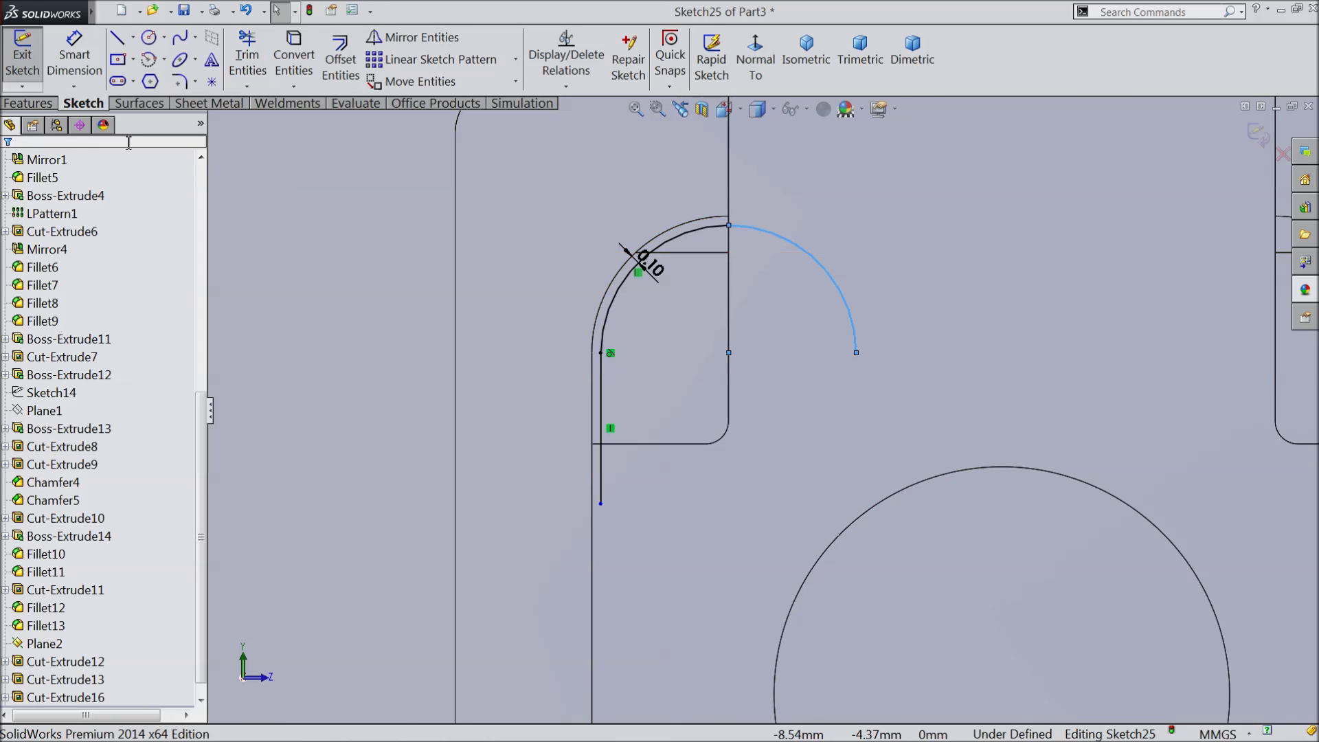
{"action": "left_click", "coordinate": [118, 40]}
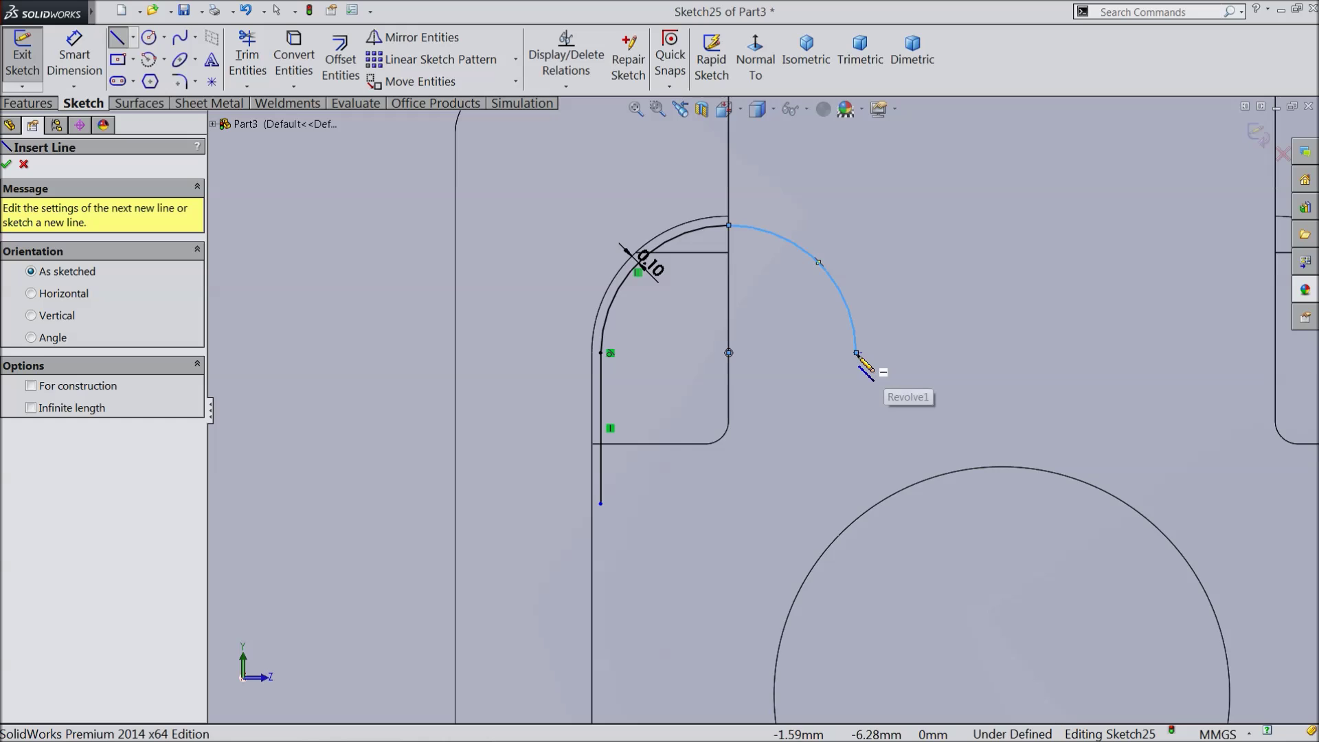
{"action": "left_click", "coordinate": [857, 354]}
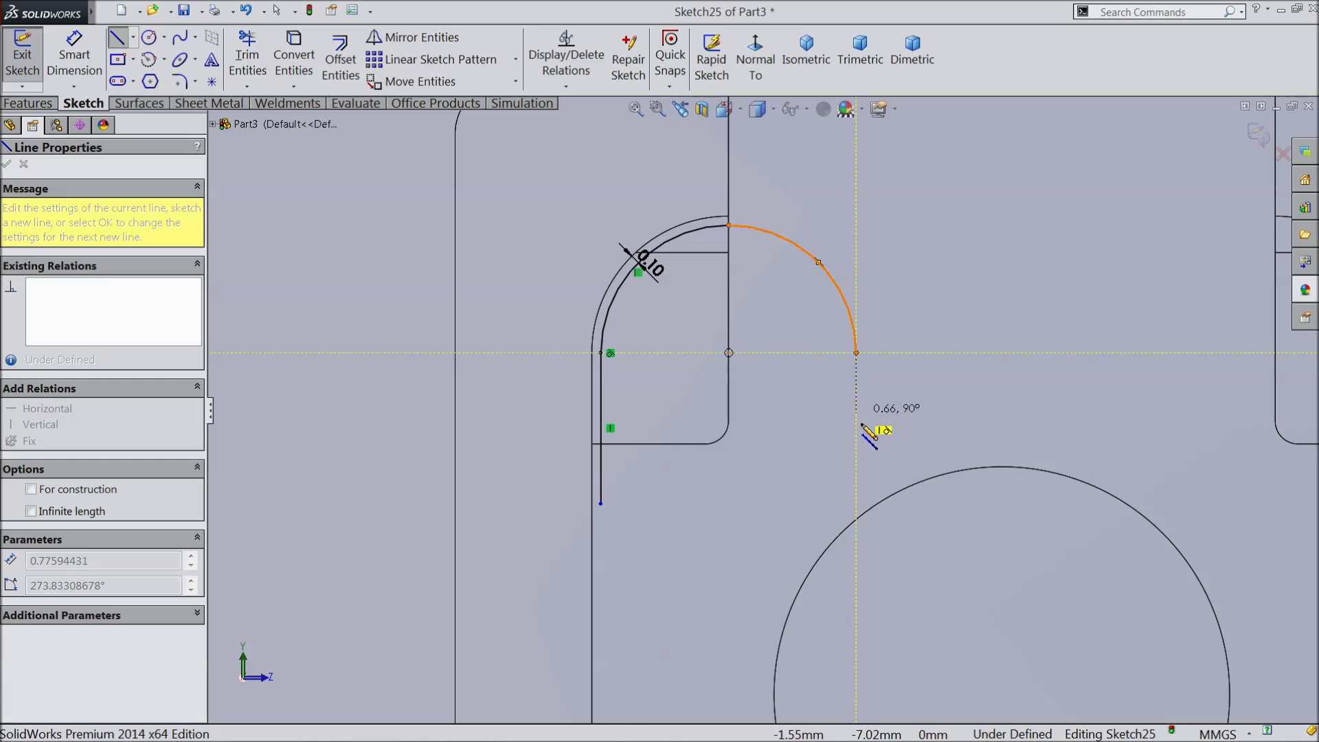
{"action": "left_click", "coordinate": [856, 509]}
{"action": "right_click", "coordinate": [893, 423]}
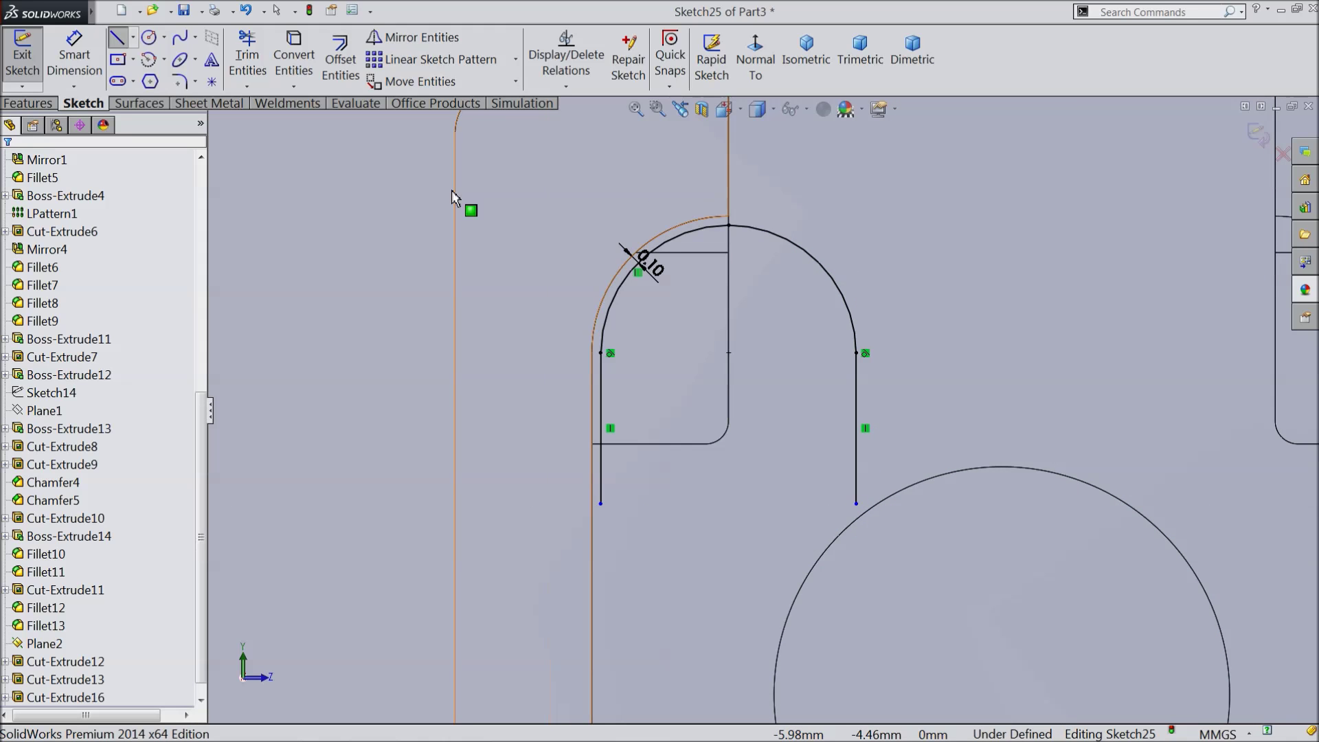
{"action": "key", "text": "Escape"}
Offset the whole inverted-U chain 0.50 mm inward, with the offset dimension added
{"action": "left_click", "coordinate": [342, 63]}
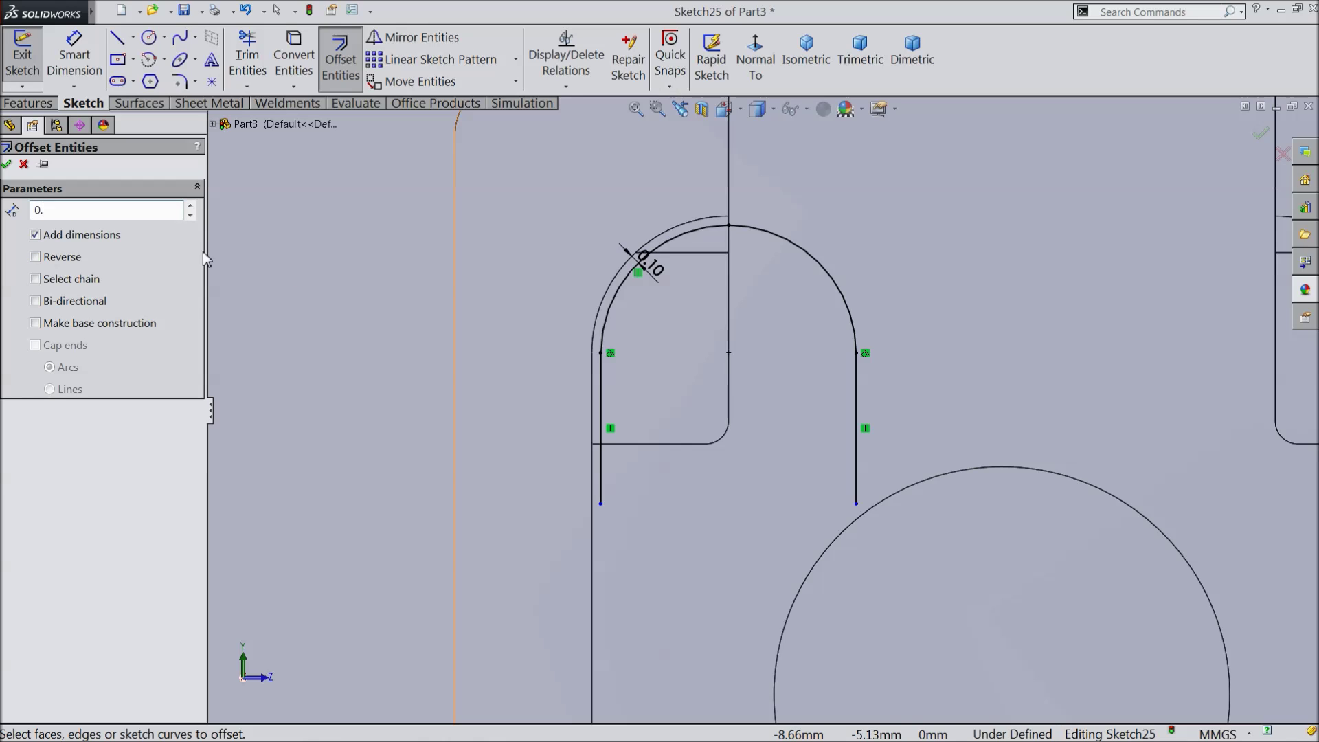
{"action": "left_click", "coordinate": [610, 318]}
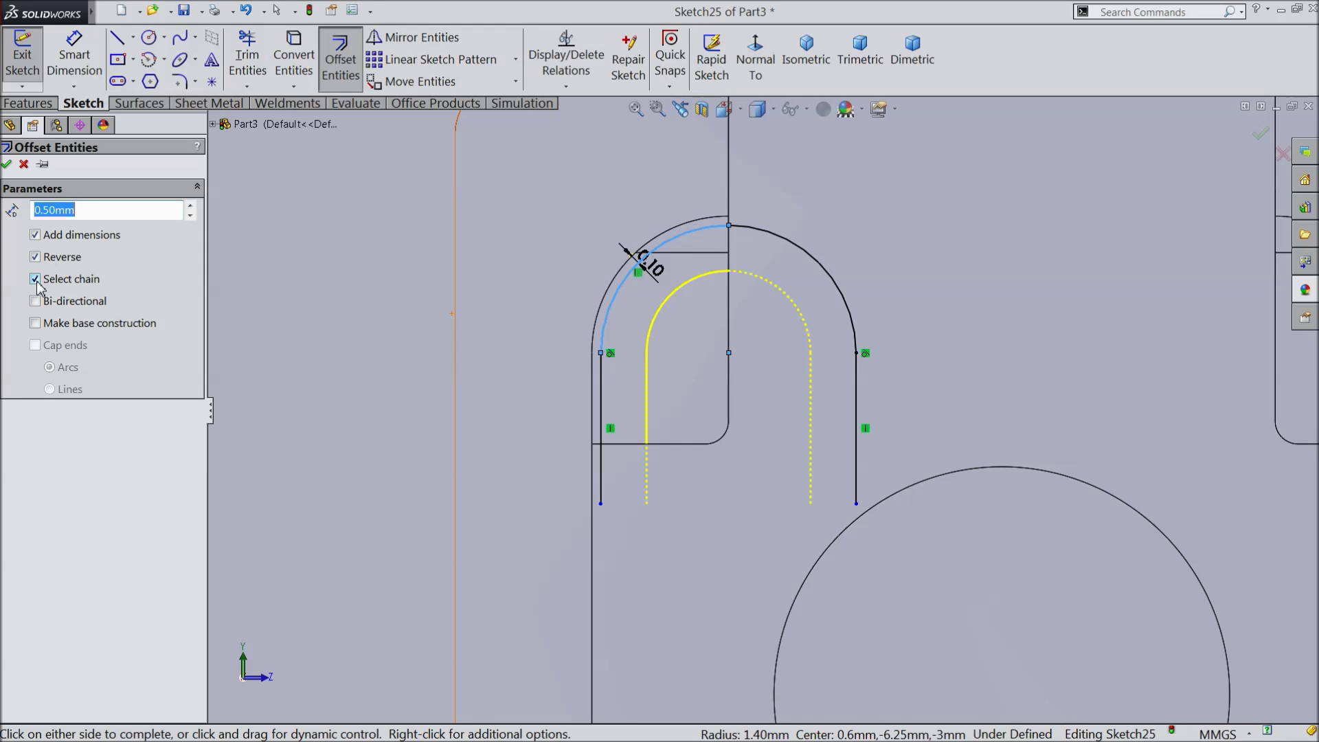
{"action": "left_click", "coordinate": [7, 164]}
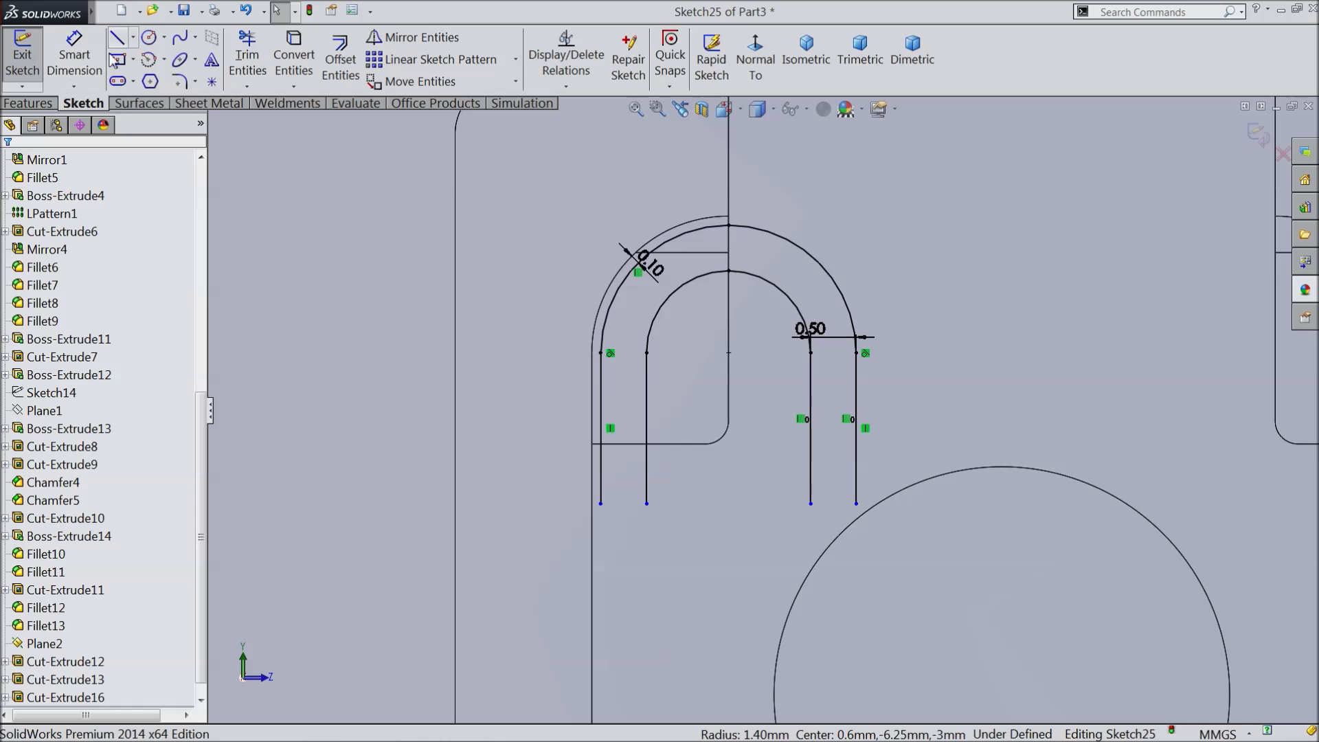
Close the lower end of the U's outer leg, beside the recess wall, with a horizontal line
{"action": "left_click", "coordinate": [117, 38]}
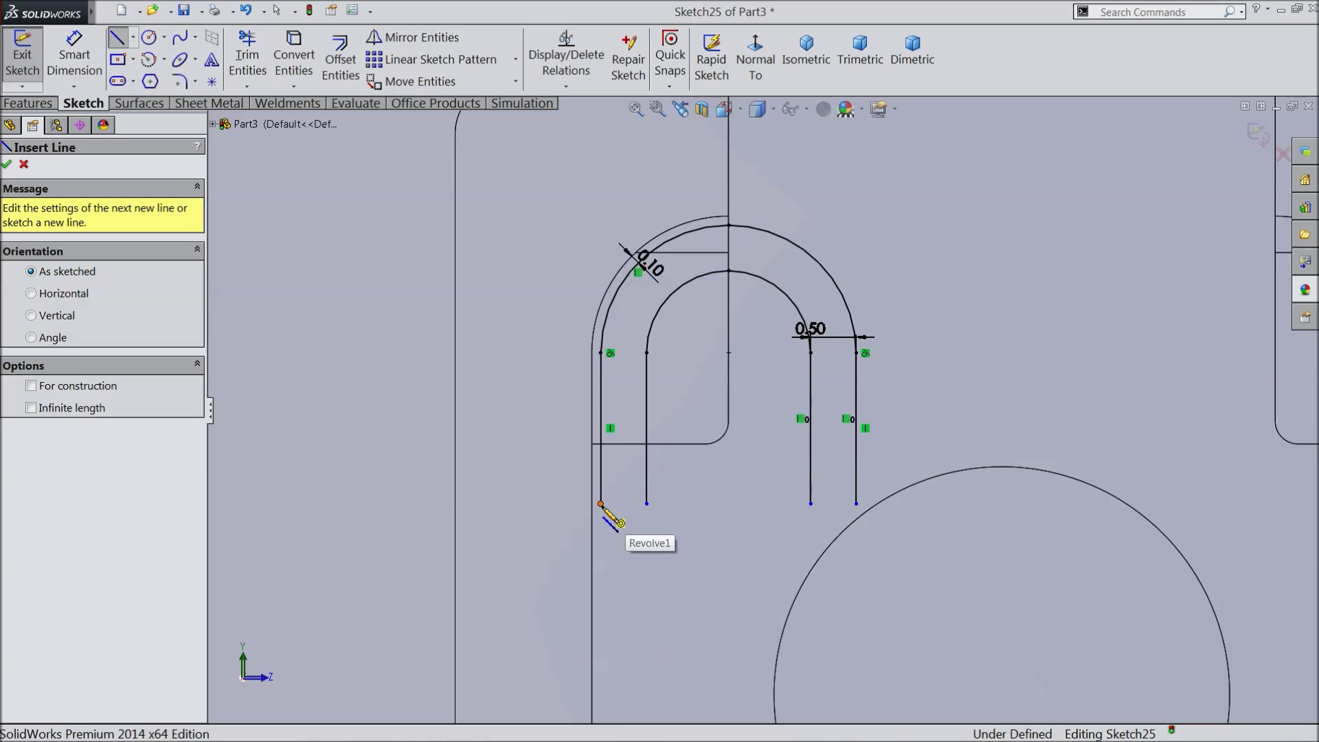
{"action": "left_click", "coordinate": [602, 504]}
{"action": "left_click", "coordinate": [647, 504]}
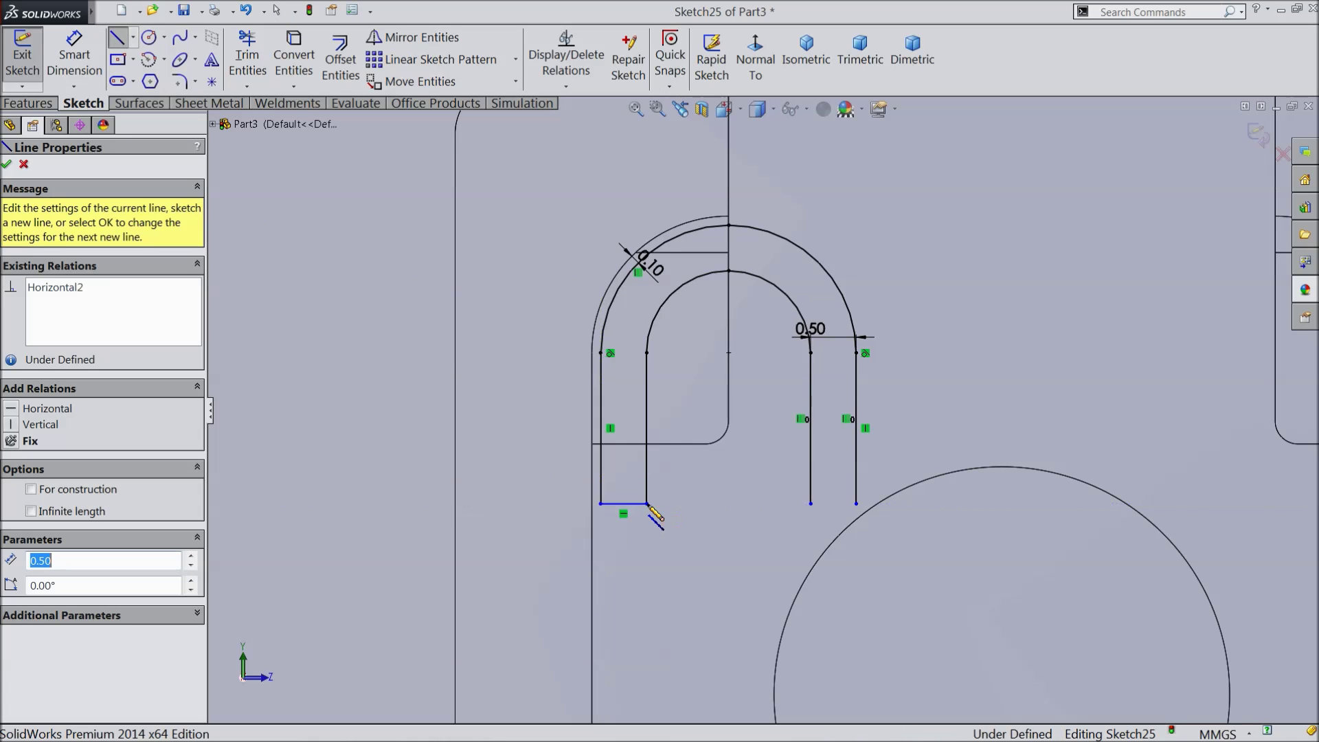
{"action": "right_click", "coordinate": [519, 450]}
{"action": "left_click", "coordinate": [556, 201]}
Sketch a three-point arc of about 1.26 mm radius from the lower end of the inner offset line nearest the round hole, curving down-left
{"action": "scroll", "coordinate": [713, 511], "scroll_direction": "down", "scroll_amount": 4}
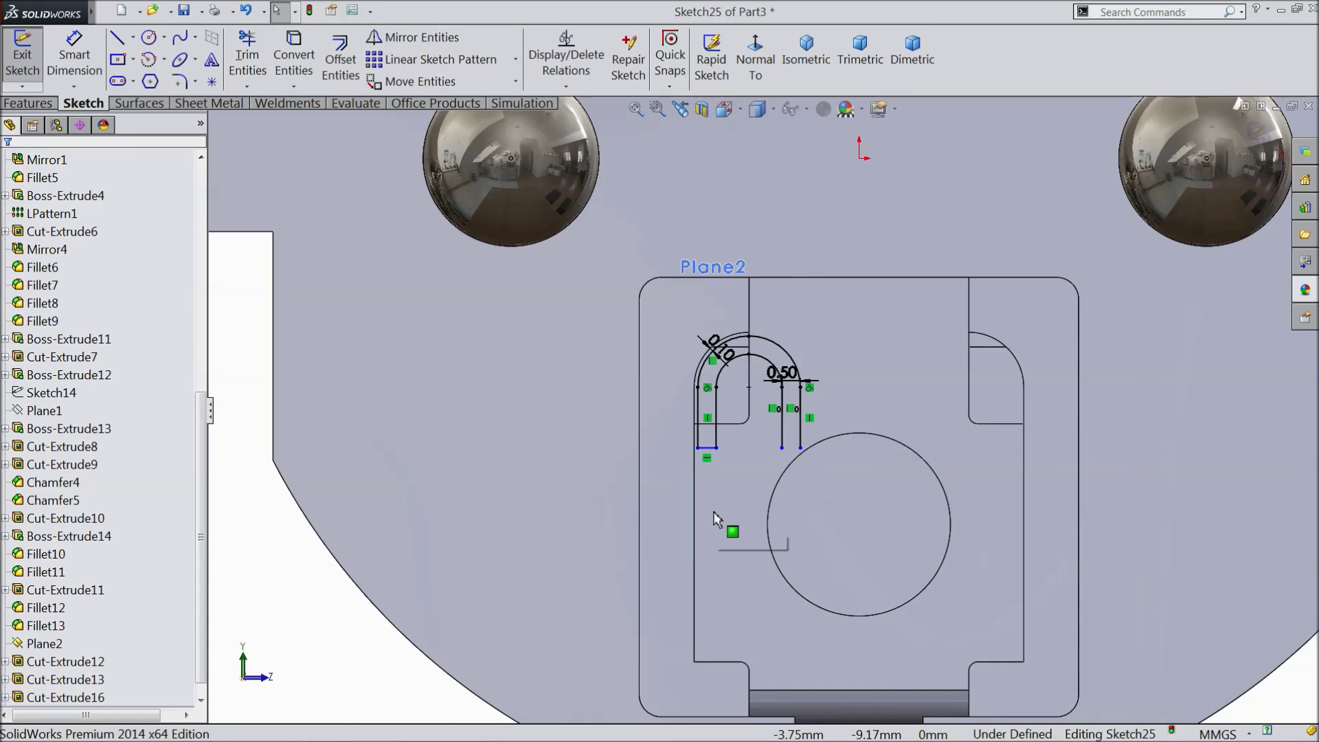
{"action": "left_click", "coordinate": [164, 61]}
{"action": "left_click", "coordinate": [186, 123]}
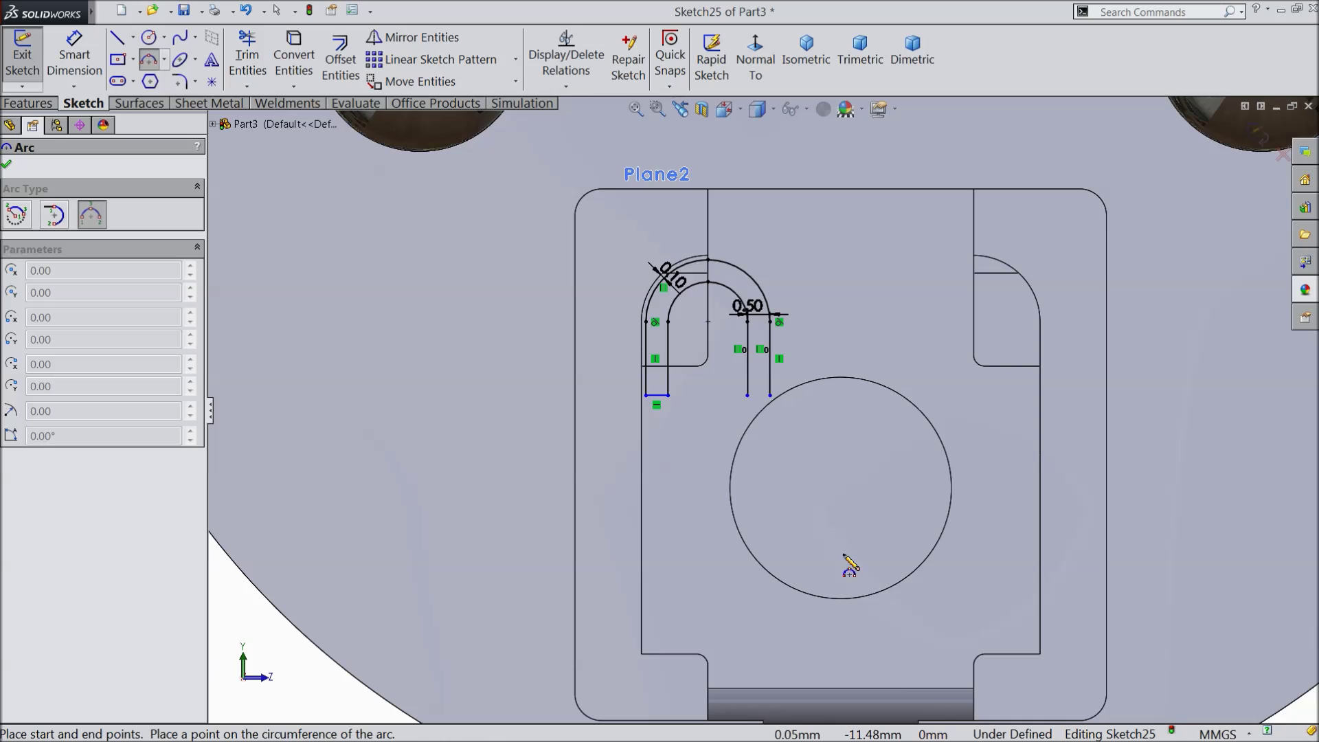
{"action": "scroll", "coordinate": [845, 539], "scroll_direction": "up", "scroll_amount": 3}
{"action": "scroll", "coordinate": [724, 380], "scroll_direction": "up", "scroll_amount": 4}
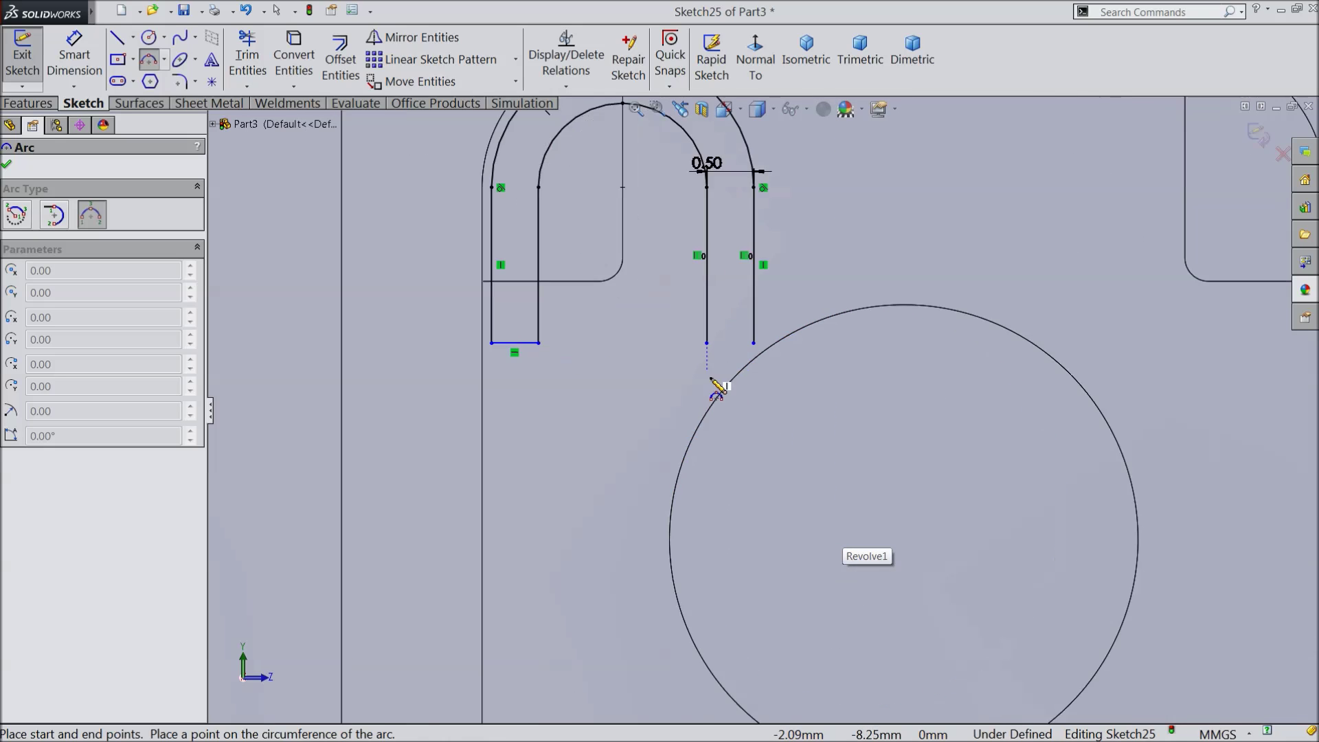
{"action": "left_click", "coordinate": [712, 331]}
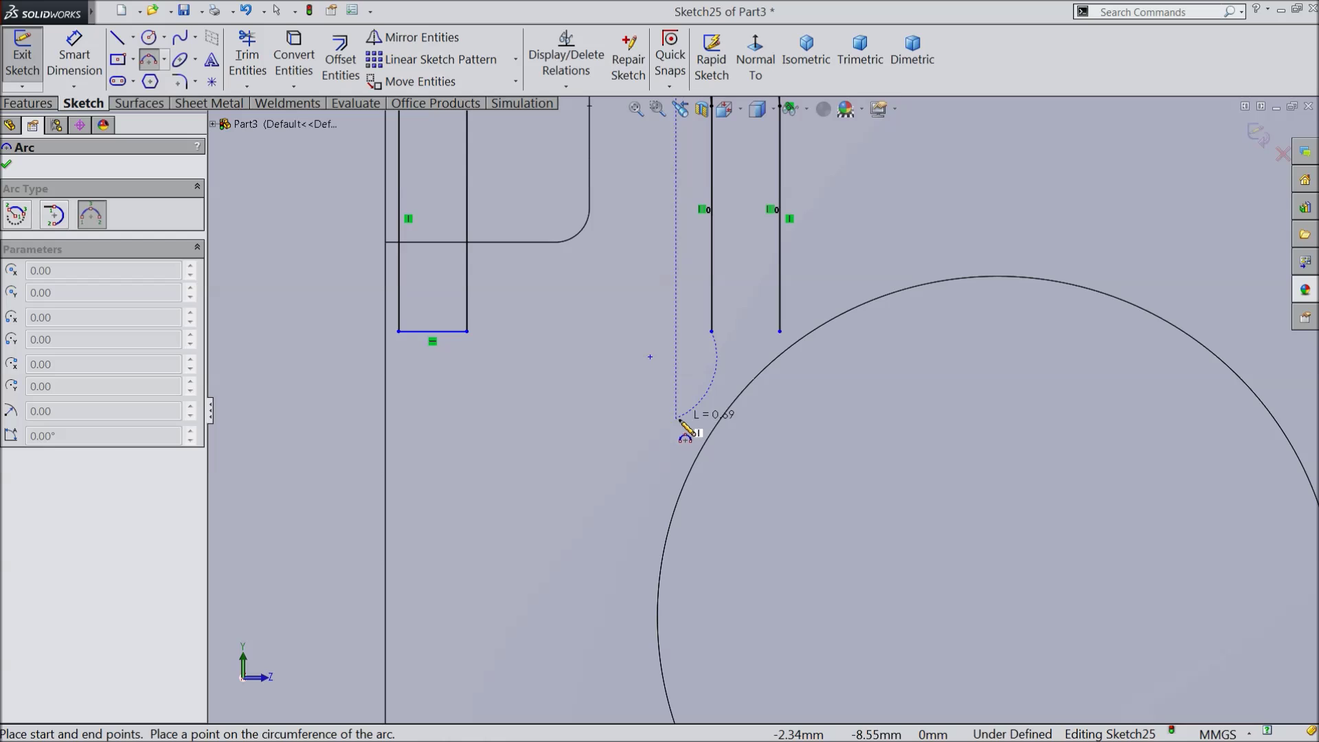
{"action": "left_click", "coordinate": [682, 423]}
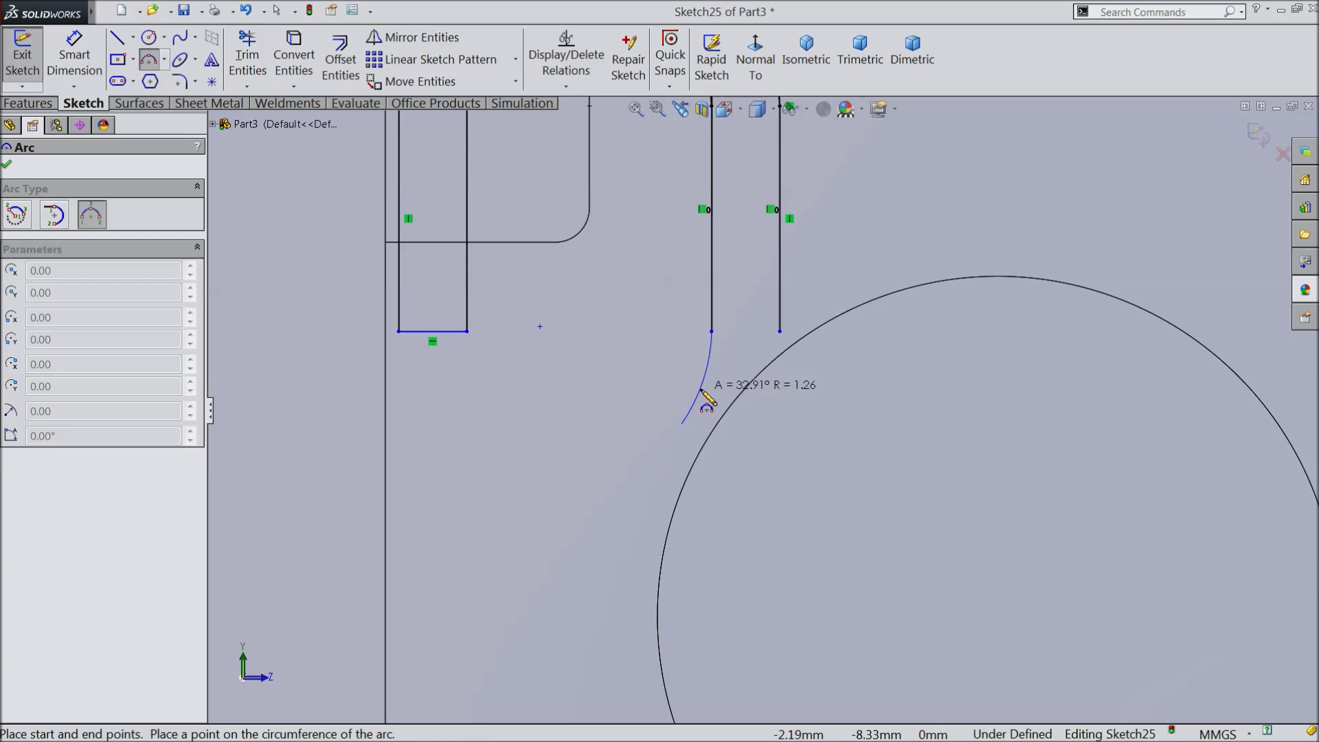
{"action": "left_click", "coordinate": [701, 390]}
Continue from the short arc's end with a three-point arc of about 4.35 mm radius, bowing left and ending inside the round hole's lower part
{"action": "scroll", "coordinate": [680, 443], "scroll_direction": "up", "scroll_amount": 5}
{"action": "scroll", "coordinate": [733, 421], "scroll_direction": "down", "scroll_amount": 5}
{"action": "left_click", "coordinate": [622, 286]}
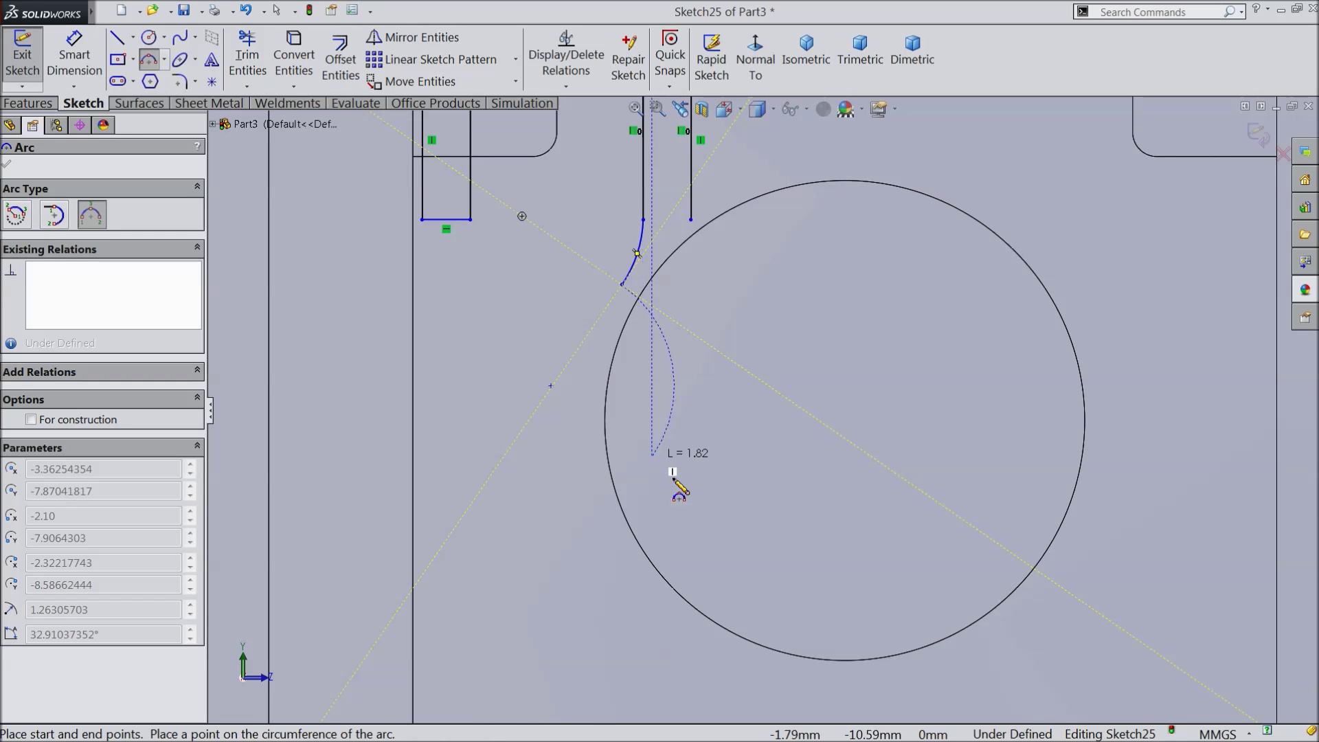
{"action": "left_click", "coordinate": [710, 584]}
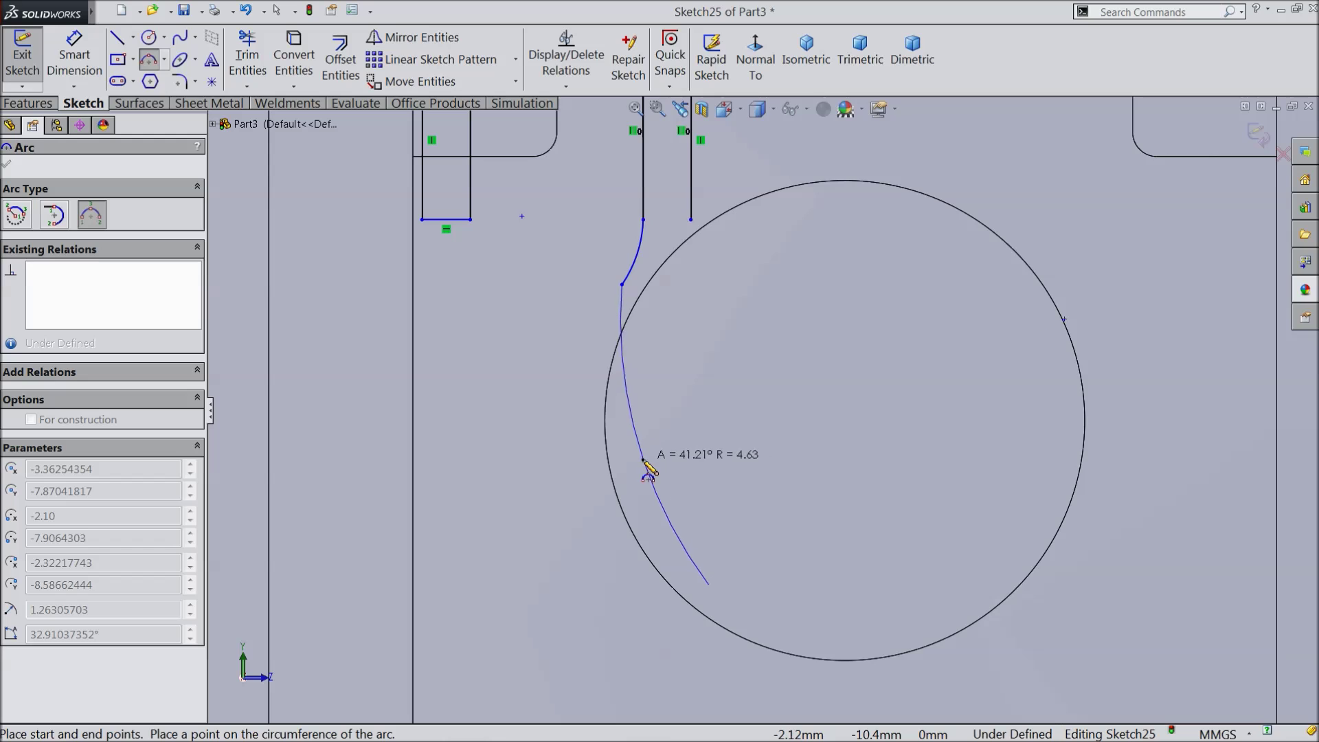
{"action": "left_click", "coordinate": [639, 459]}
{"action": "right_click", "coordinate": [524, 357]}
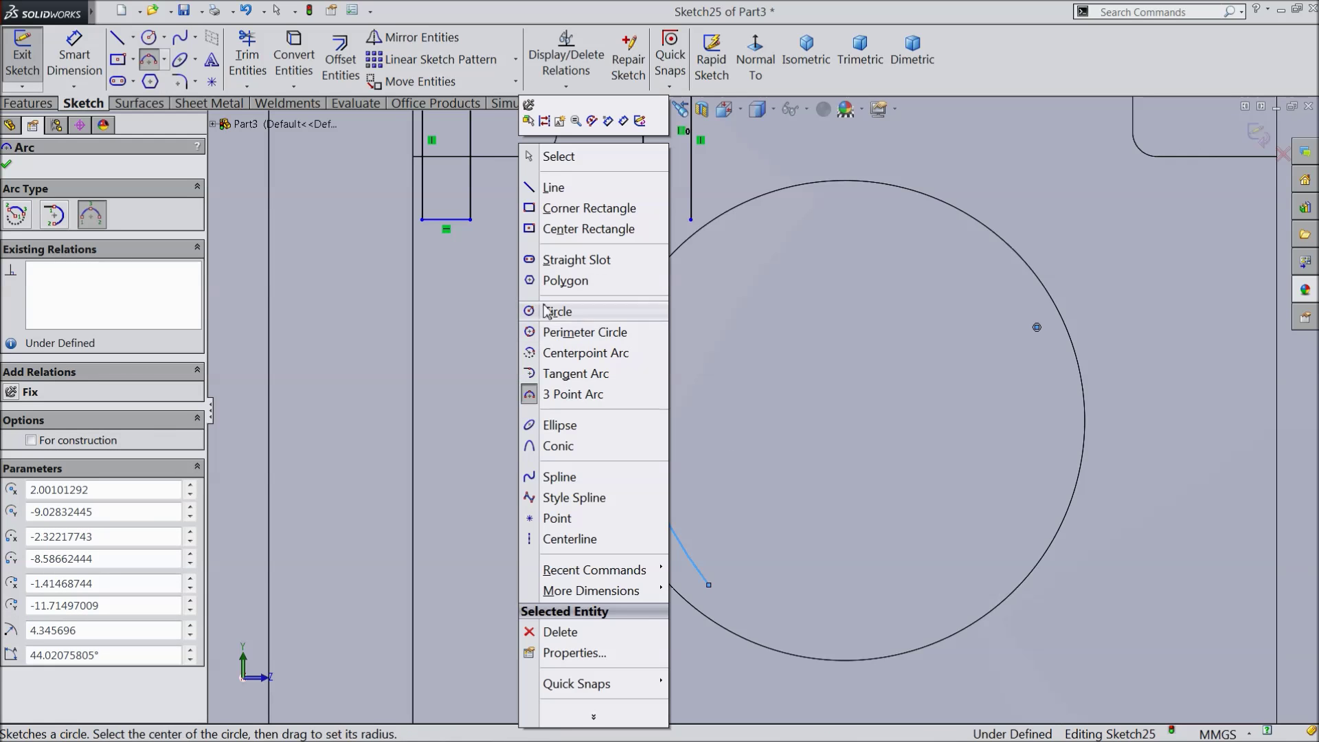
{"action": "left_click", "coordinate": [546, 153]}
Make the two three-point arcs tangent to each other and the short upper arc tangent to the vertical line above it
{"action": "scroll", "coordinate": [633, 347], "scroll_direction": "down", "scroll_amount": 2}
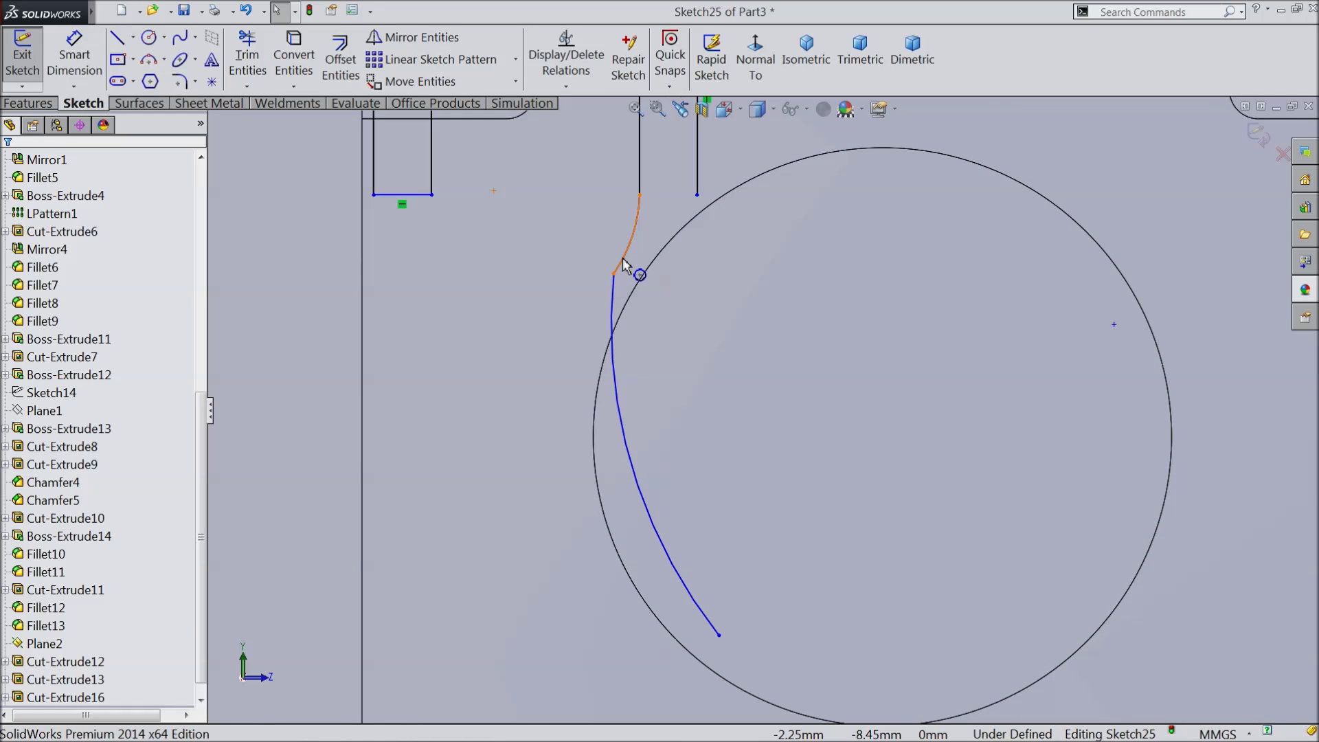
{"action": "left_click", "coordinate": [613, 301]}
{"action": "left_click", "coordinate": [657, 254], "text": "ctrl"}
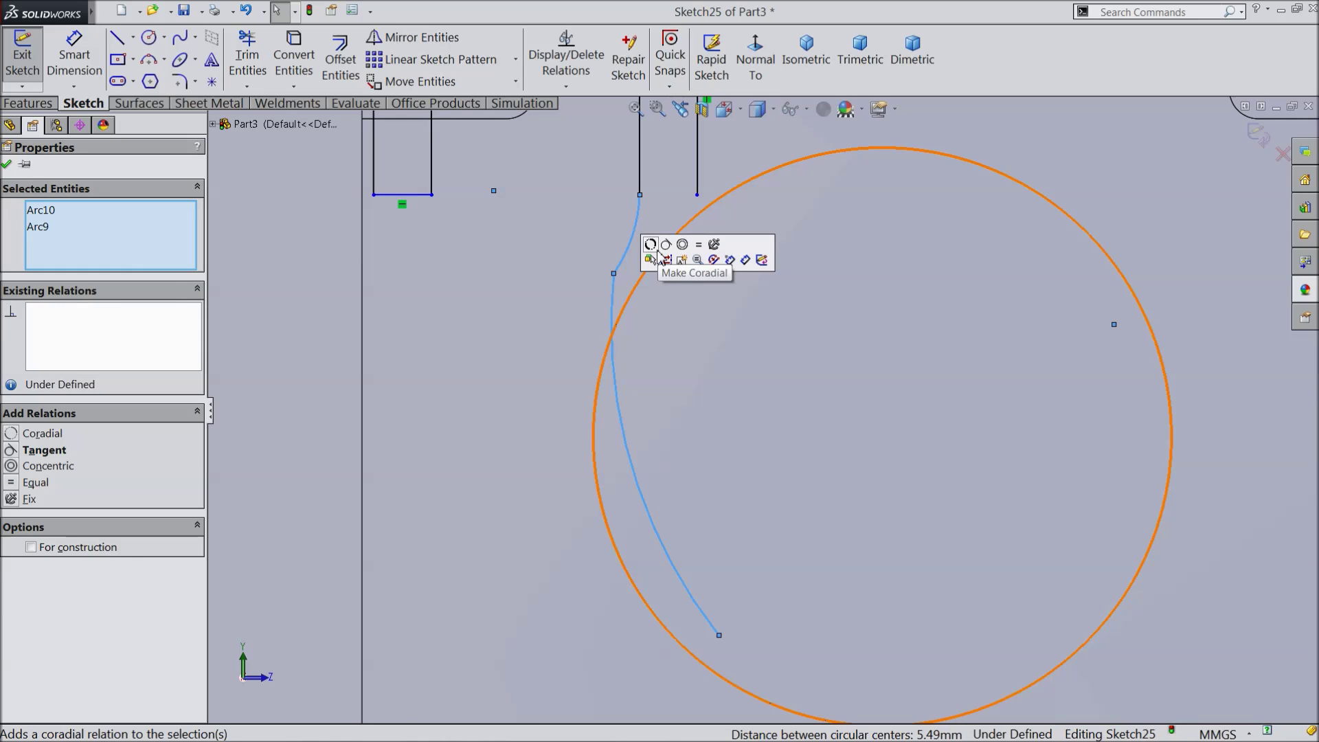
{"action": "left_click", "coordinate": [665, 259]}
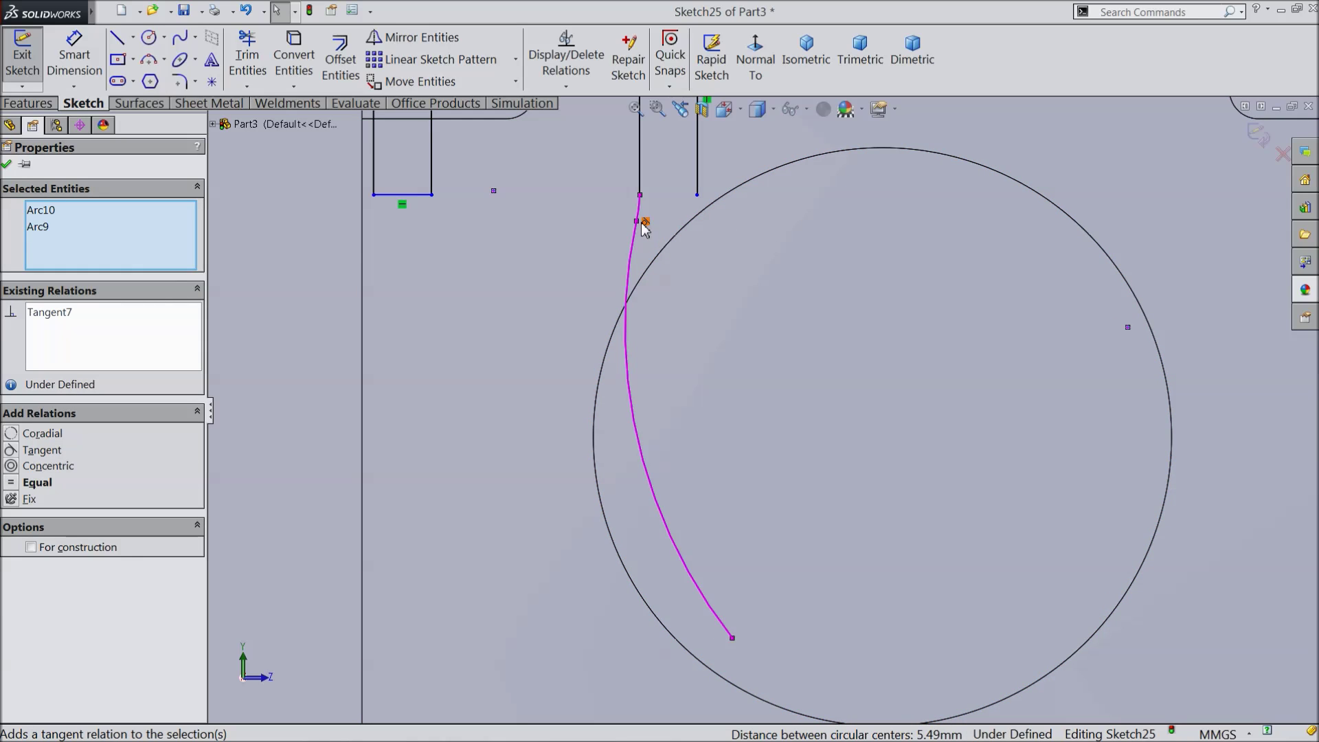
{"action": "left_click", "coordinate": [640, 180]}
{"action": "left_click", "coordinate": [638, 207], "text": "ctrl"}
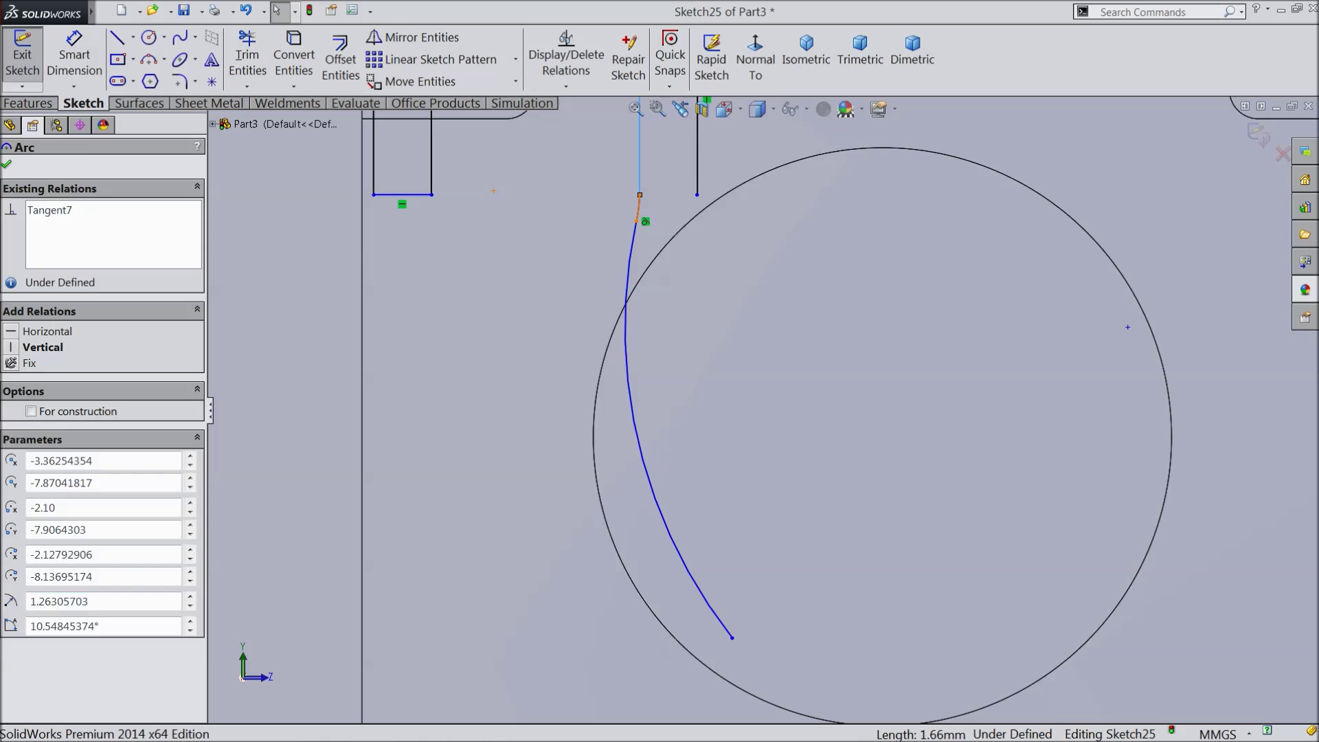
{"action": "left_click", "coordinate": [677, 149]}
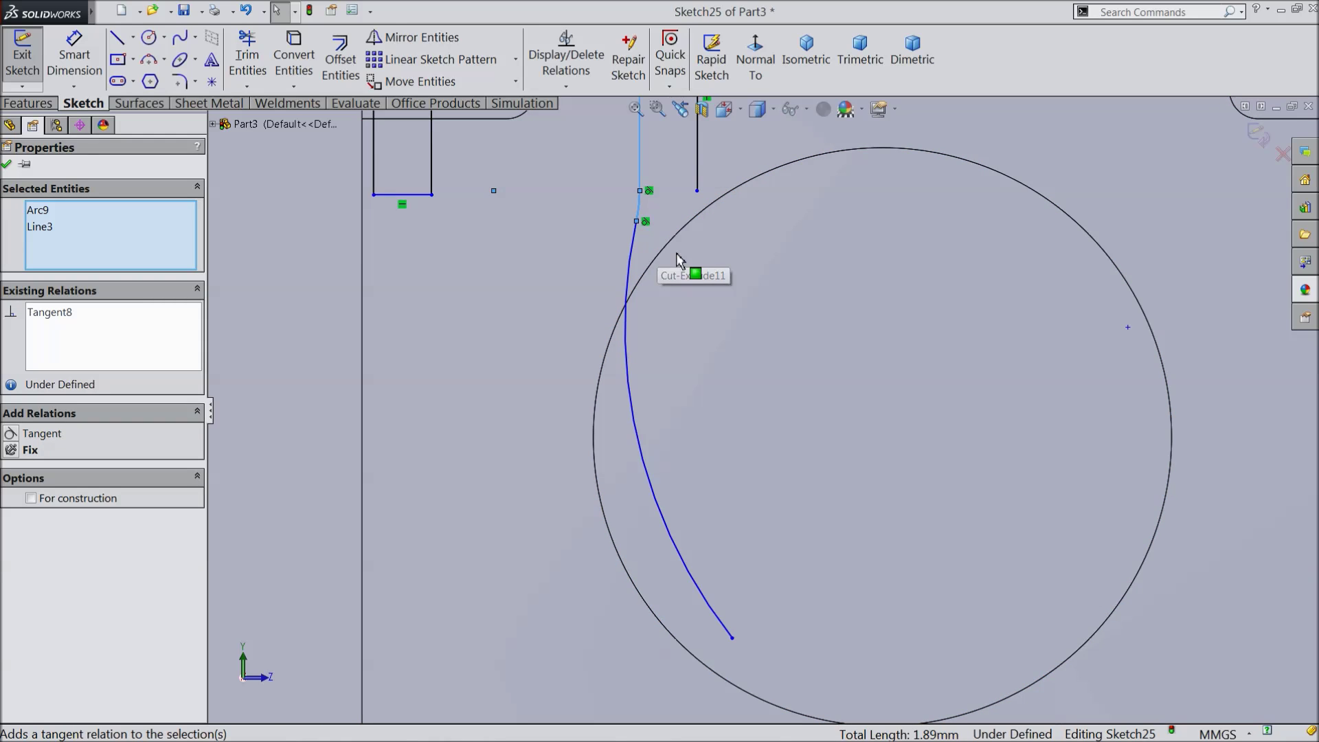
{"action": "left_click", "coordinate": [6, 165]}
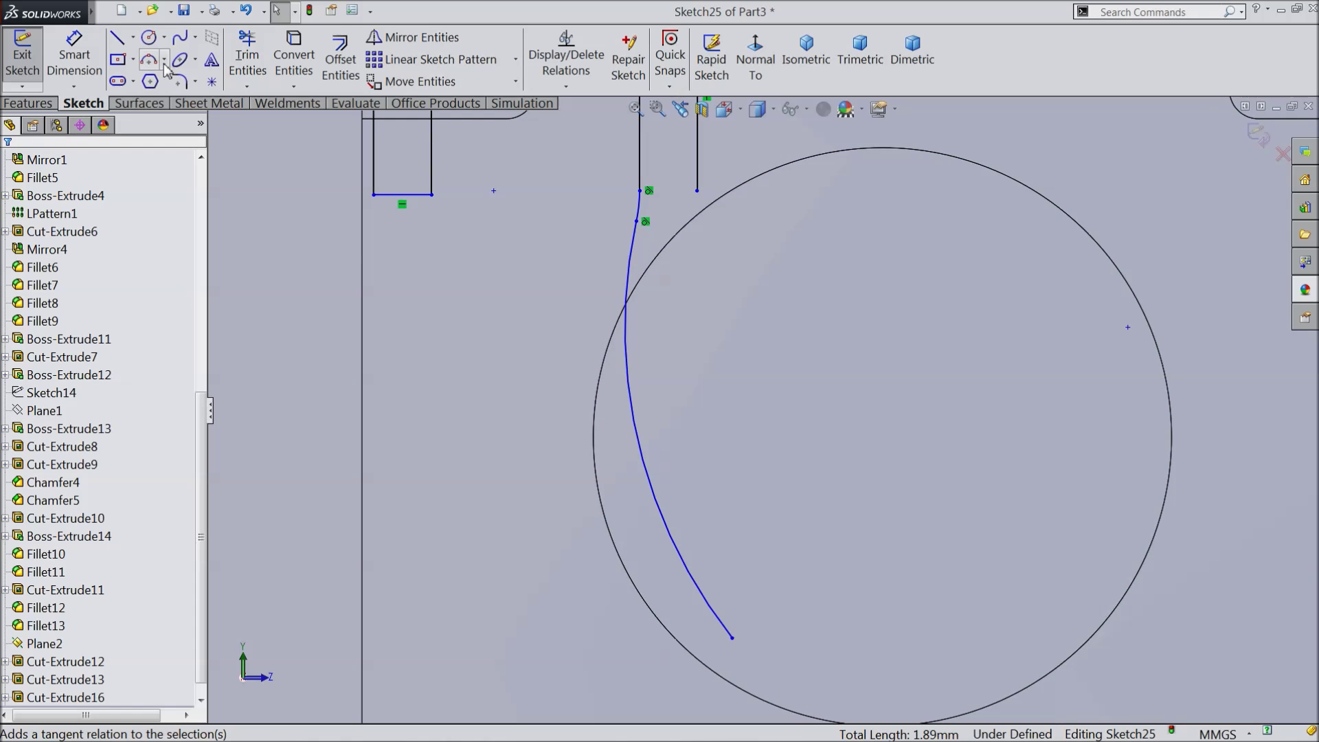
Offset both tangent arcs by 0.50 mm, reversing the direction so the copy lies toward the round hole's centre
{"action": "left_click", "coordinate": [341, 61]}
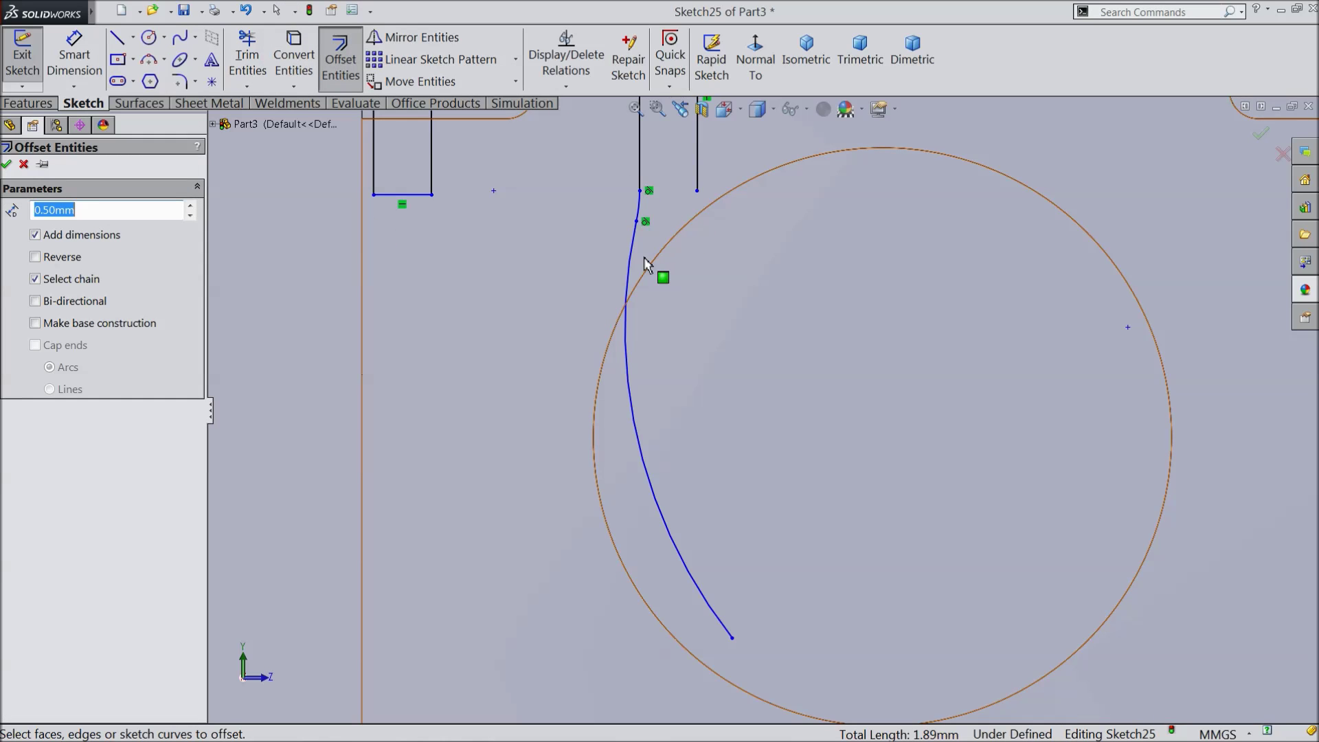
{"action": "left_click", "coordinate": [630, 274]}
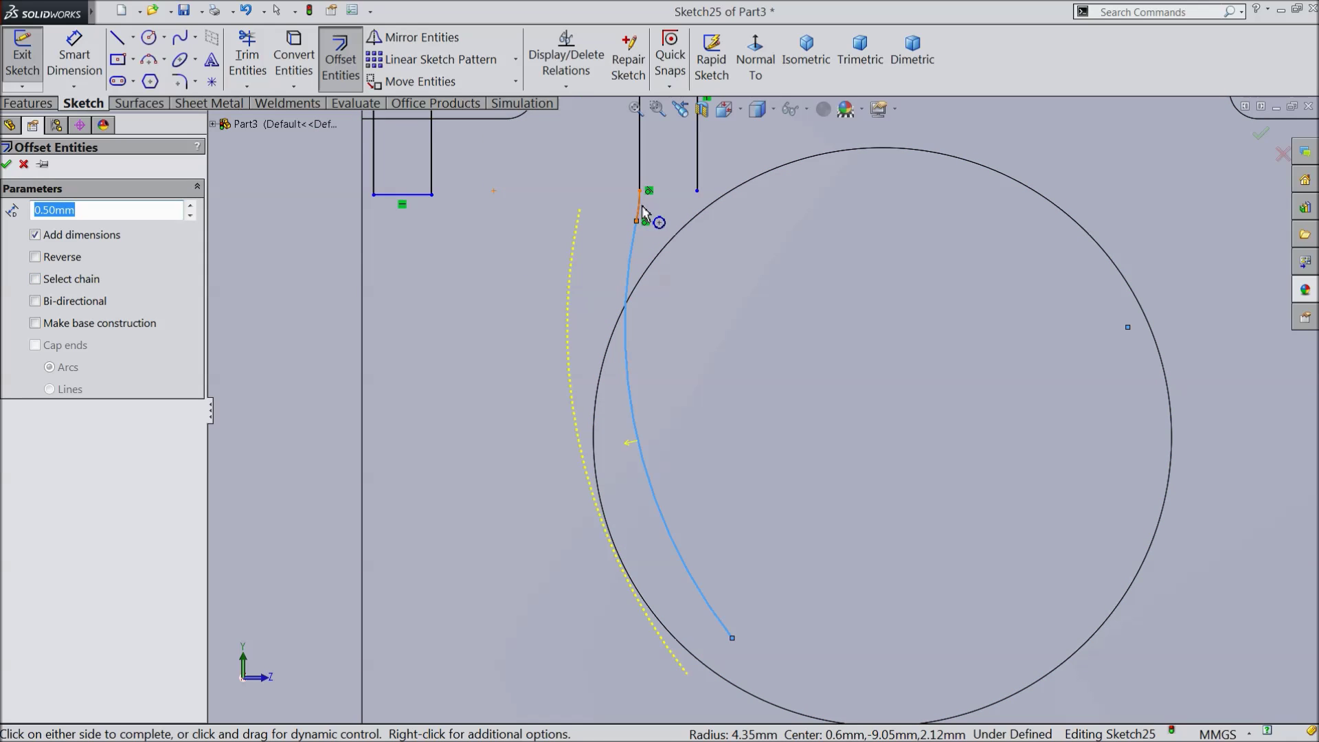
{"action": "left_click", "coordinate": [35, 257]}
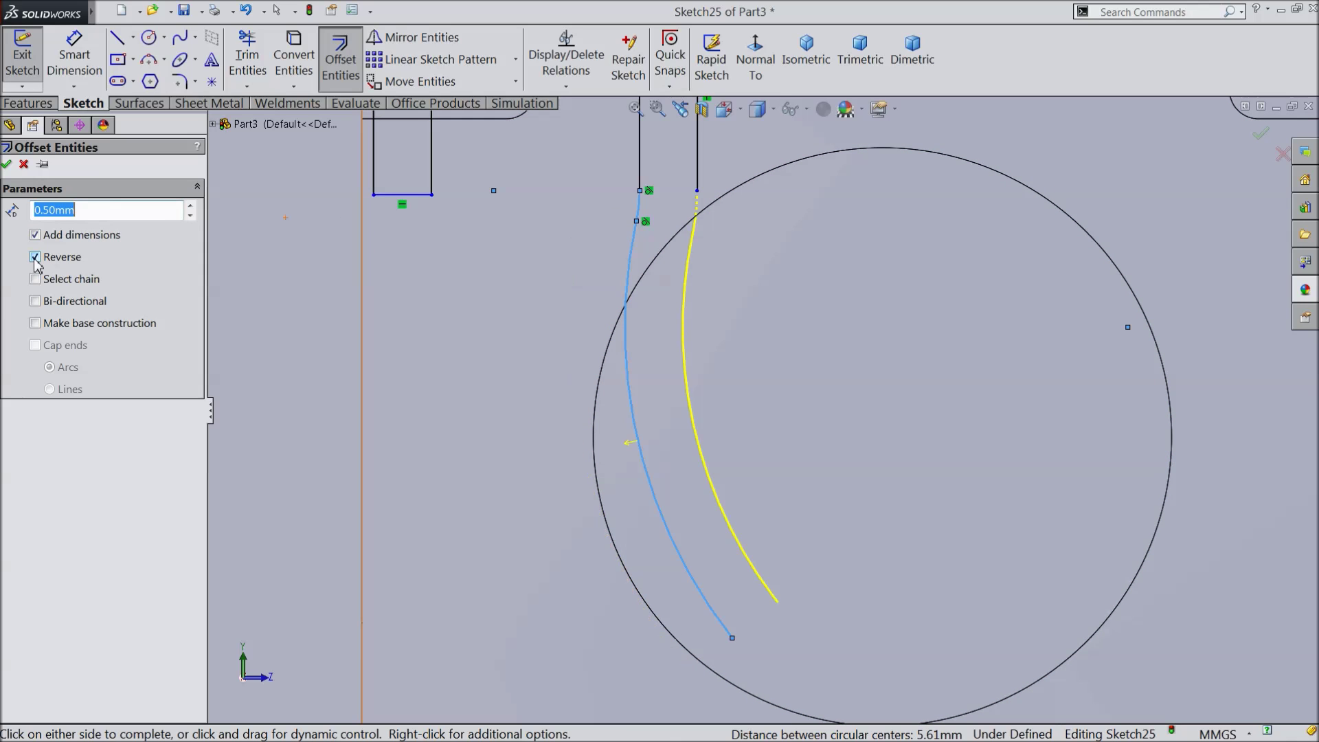
{"action": "left_click", "coordinate": [7, 164]}
Lengthen the two long parallel arcs by pulling their free lower ends farther along inside the round hole
{"action": "scroll", "coordinate": [770, 550], "scroll_direction": "up", "scroll_amount": 3}
{"action": "scroll", "coordinate": [774, 603], "scroll_direction": "down", "scroll_amount": 5}
{"action": "left_click_drag", "start_coordinate": [683, 468], "coordinate": [727, 526]}
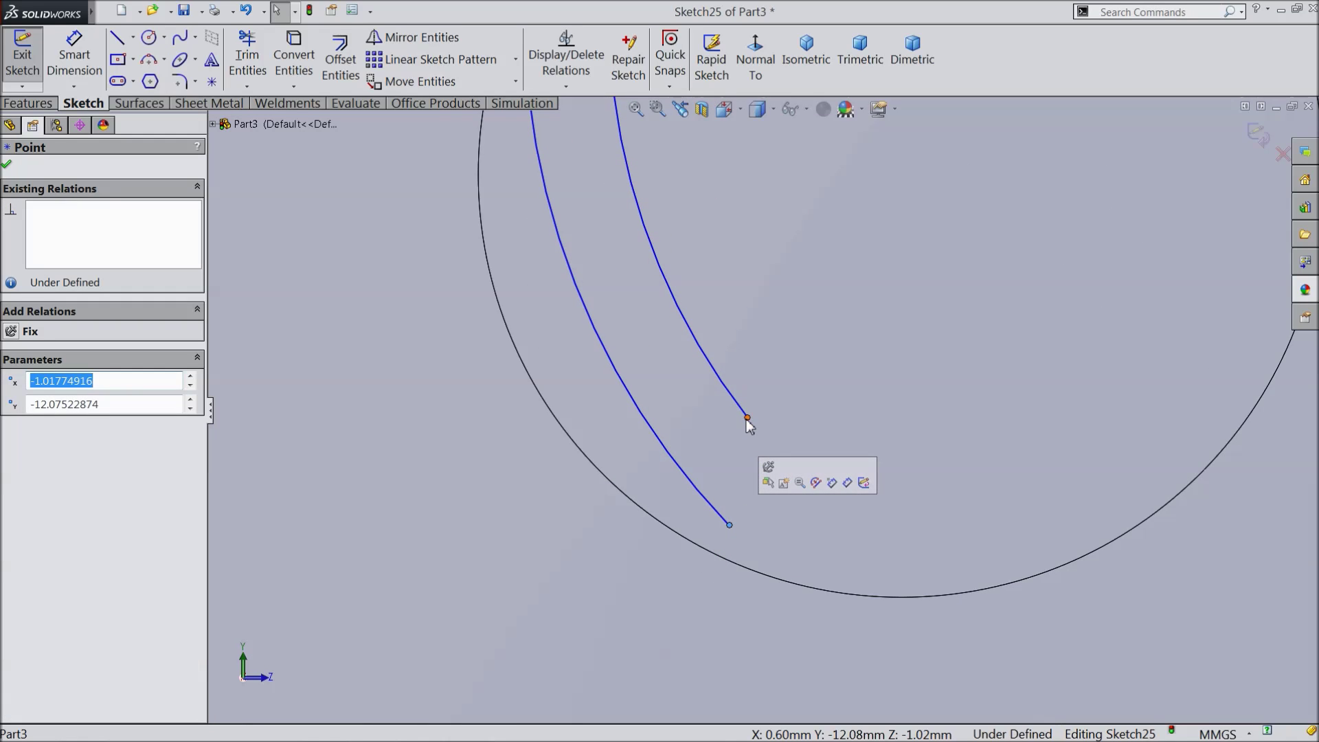
{"action": "left_click_drag", "start_coordinate": [747, 416], "coordinate": [794, 481]}
Close the lower end of the strip with a straight line about 0.5 mm long between the two arc ends
{"action": "left_click", "coordinate": [78, 77]}
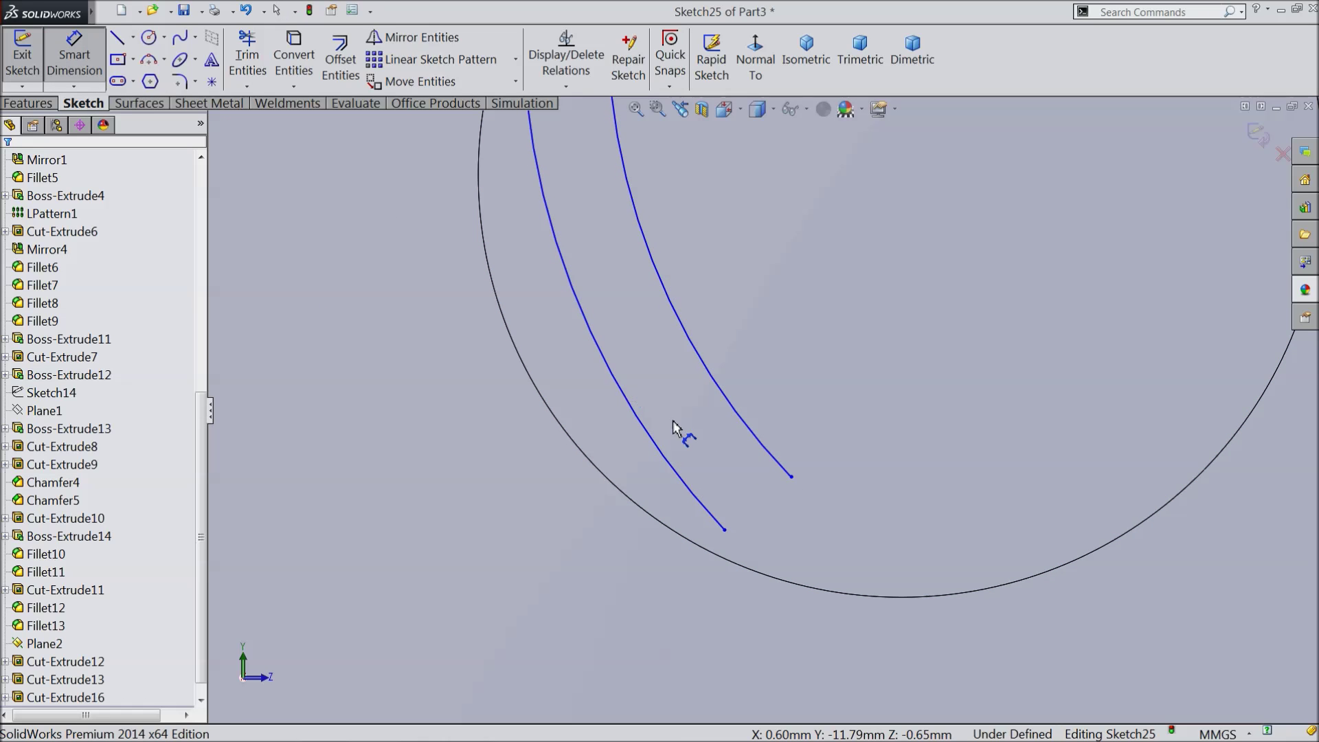
{"action": "left_click", "coordinate": [725, 531]}
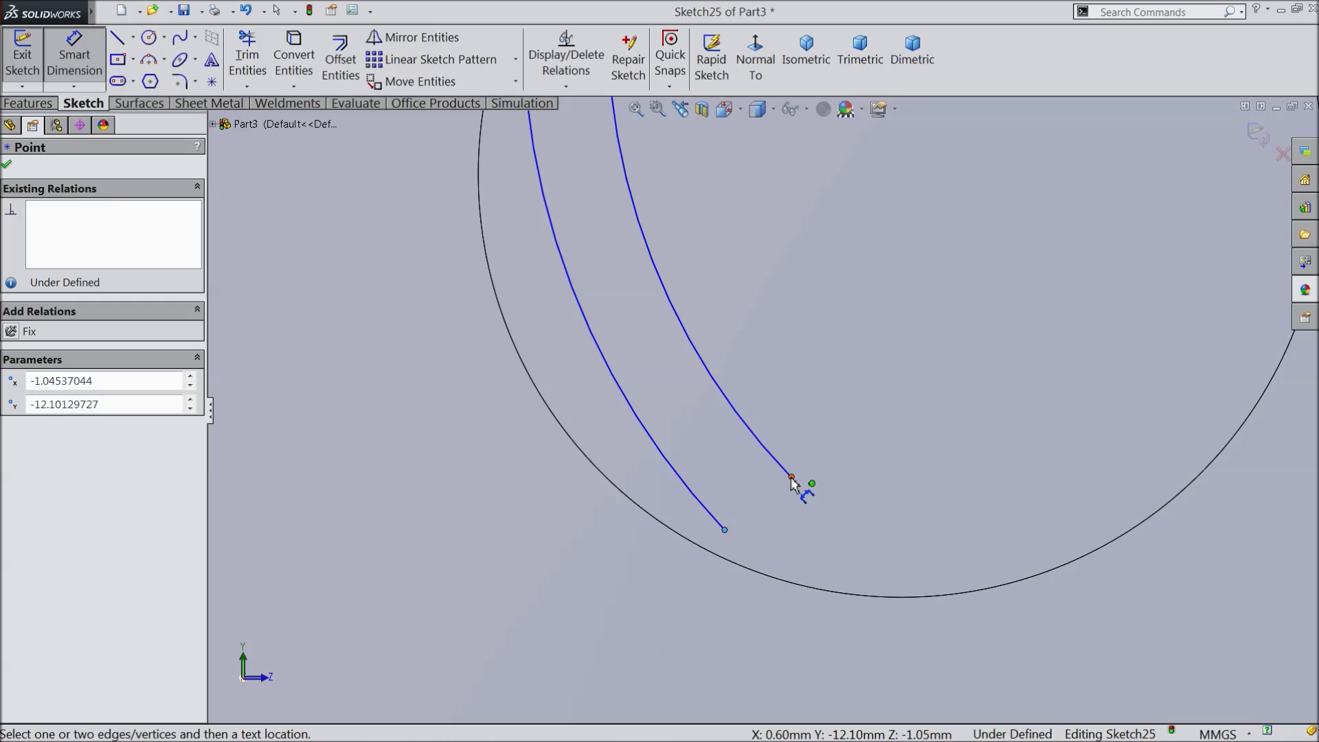
{"action": "left_click", "coordinate": [118, 38]}
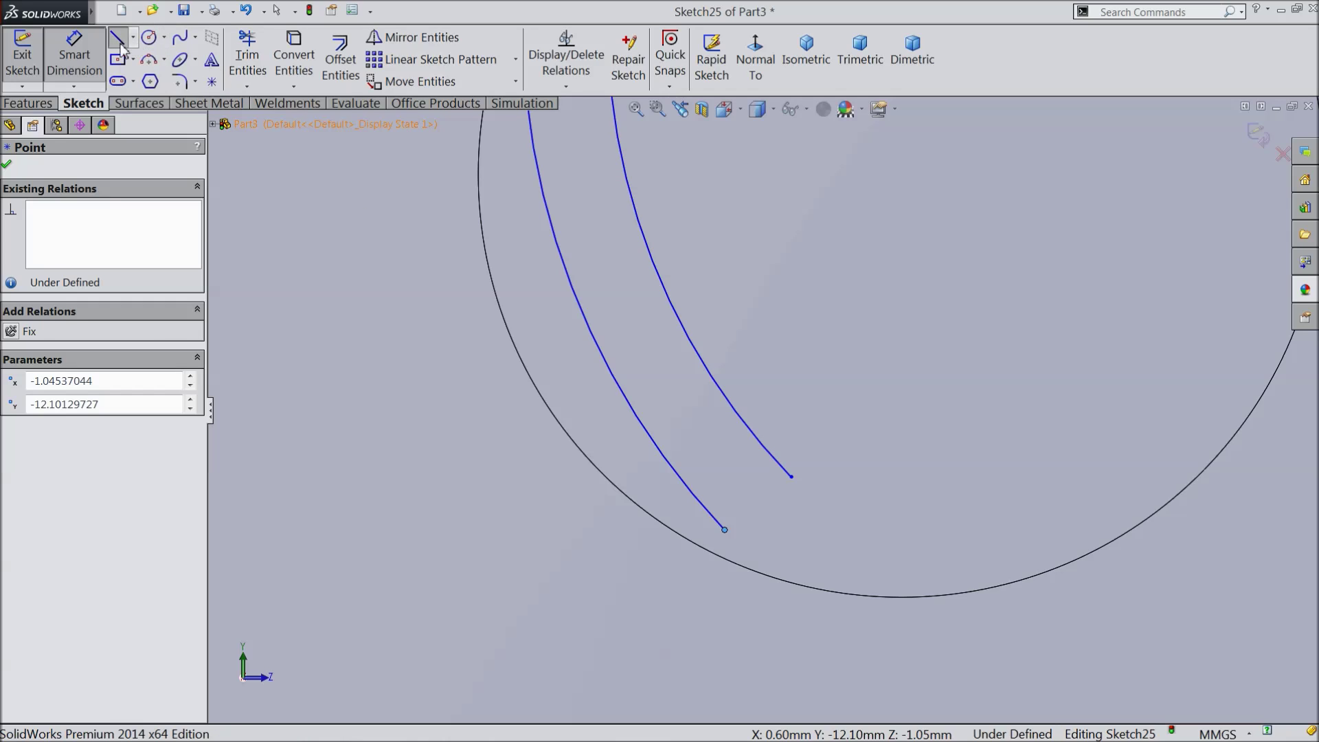
{"action": "left_click", "coordinate": [725, 531]}
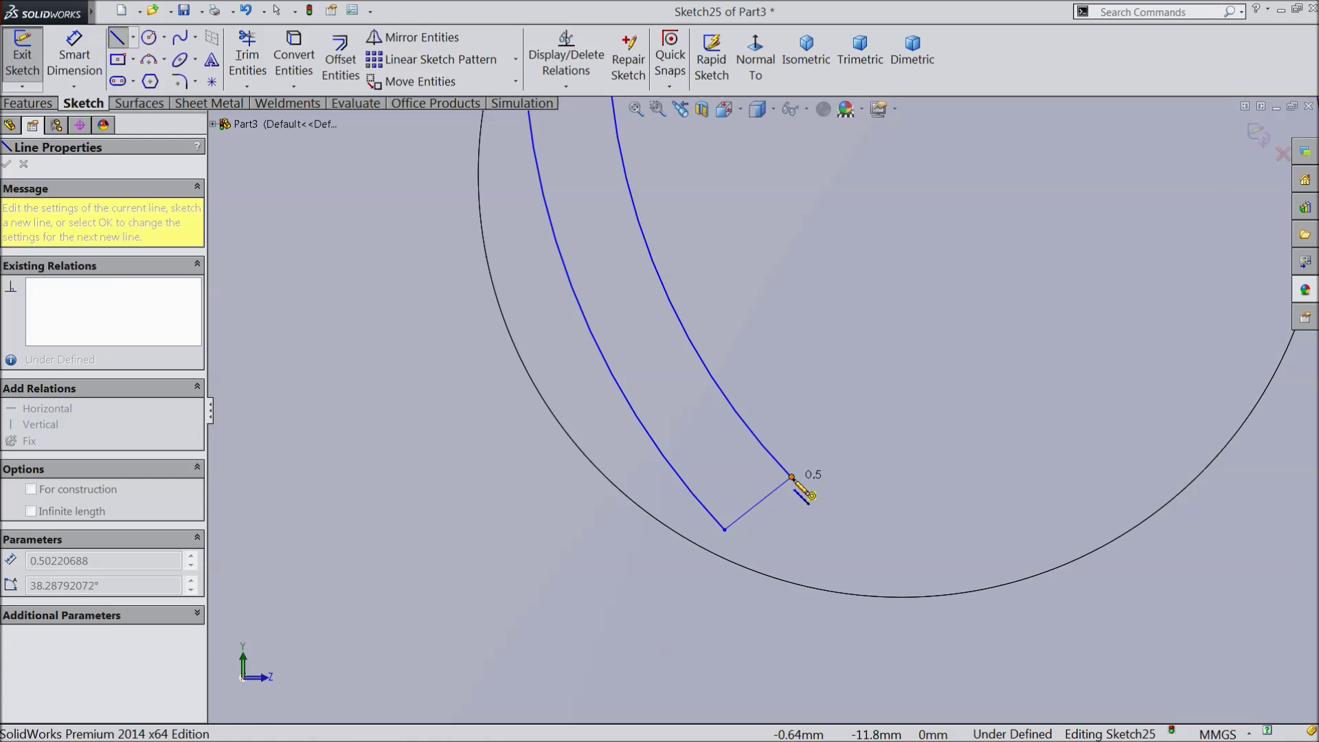
{"action": "left_click", "coordinate": [792, 476]}
{"action": "right_click", "coordinate": [473, 472]}
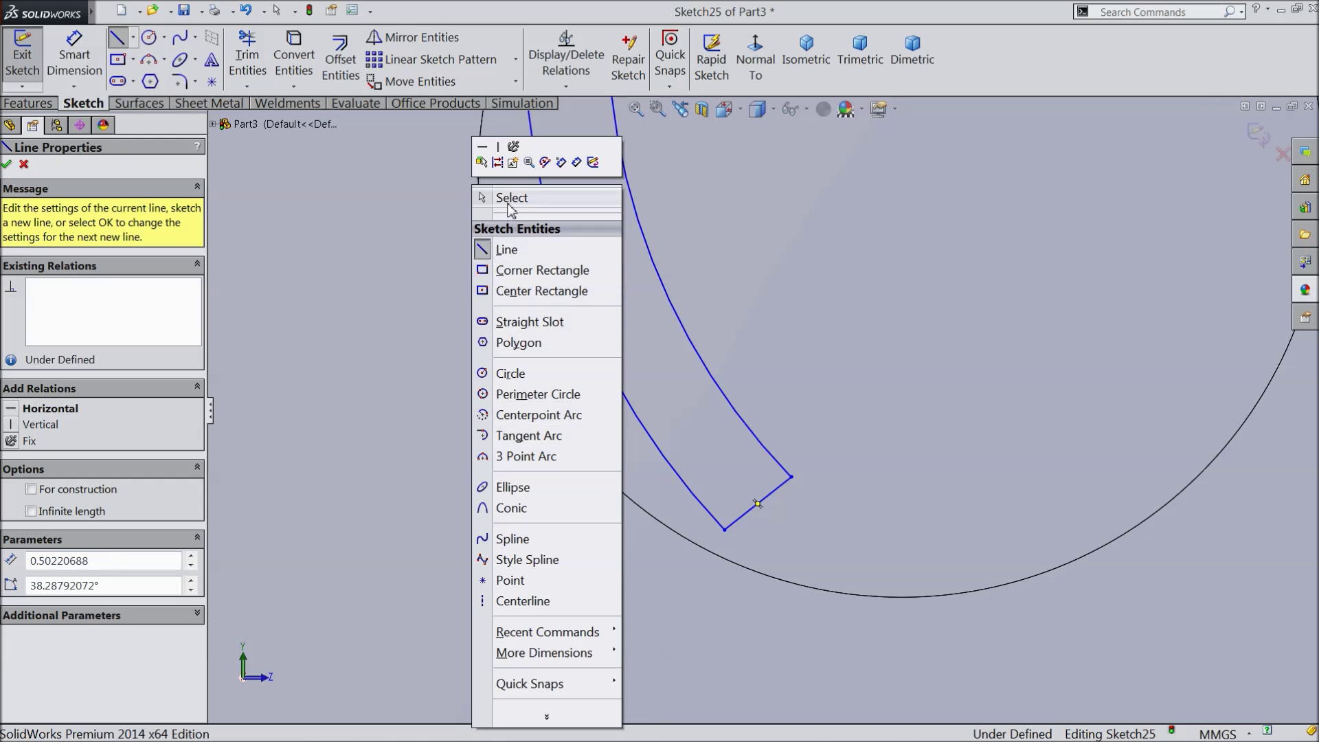
{"action": "left_click", "coordinate": [512, 199]}
Draw a vertical construction line about 4.43 mm long from the origin down into the square recess
{"action": "scroll", "coordinate": [588, 487], "scroll_direction": "up", "scroll_amount": 6}
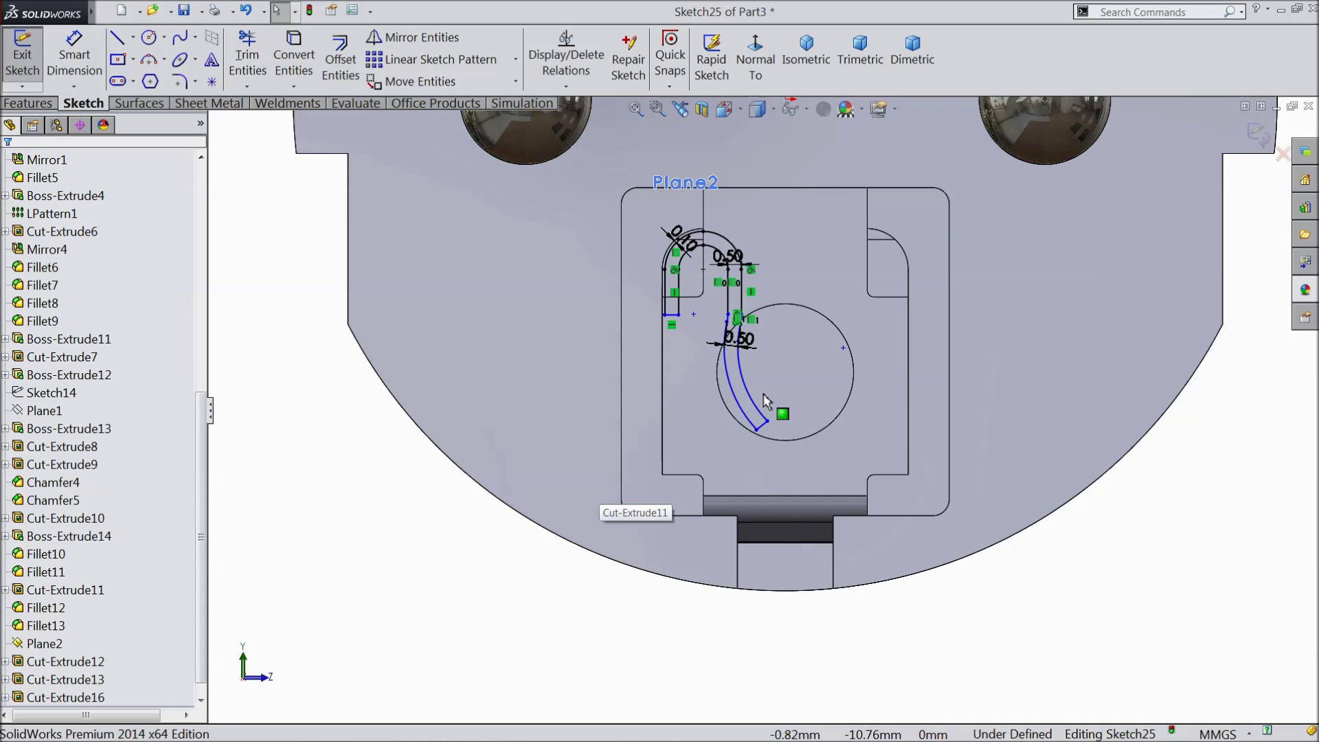
{"action": "scroll", "coordinate": [834, 303], "scroll_direction": "down", "scroll_amount": 2}
{"action": "scroll", "coordinate": [830, 323], "scroll_direction": "down", "scroll_amount": 2}
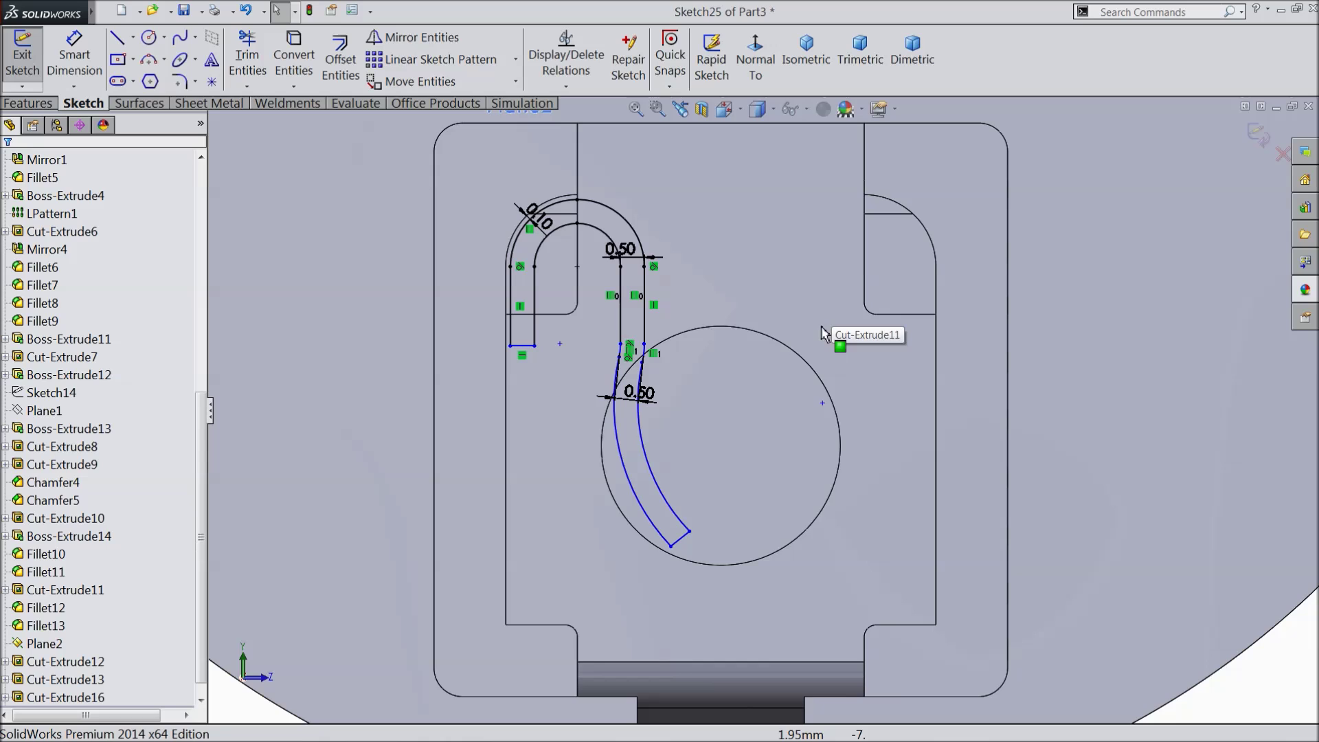
{"action": "left_click", "coordinate": [133, 39]}
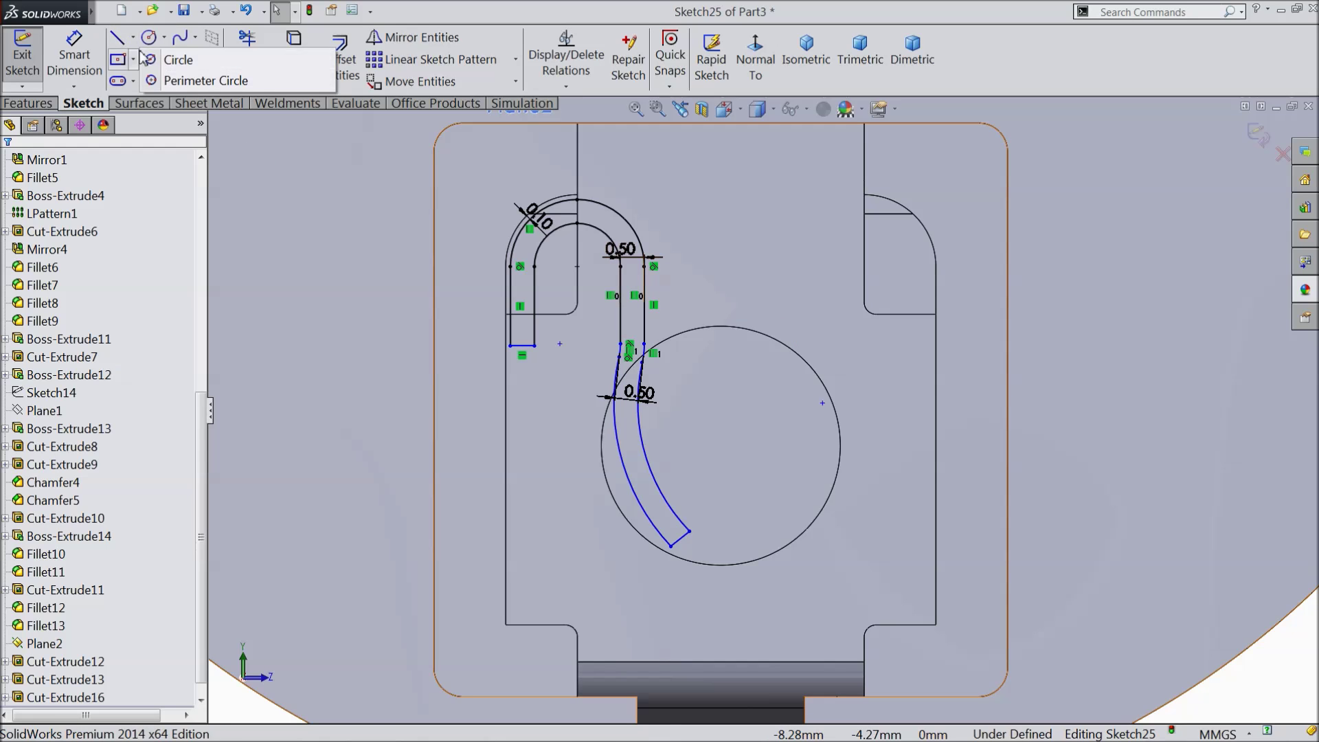
{"action": "left_click", "coordinate": [142, 81]}
{"action": "scroll", "coordinate": [764, 409], "scroll_direction": "up", "scroll_amount": 3}
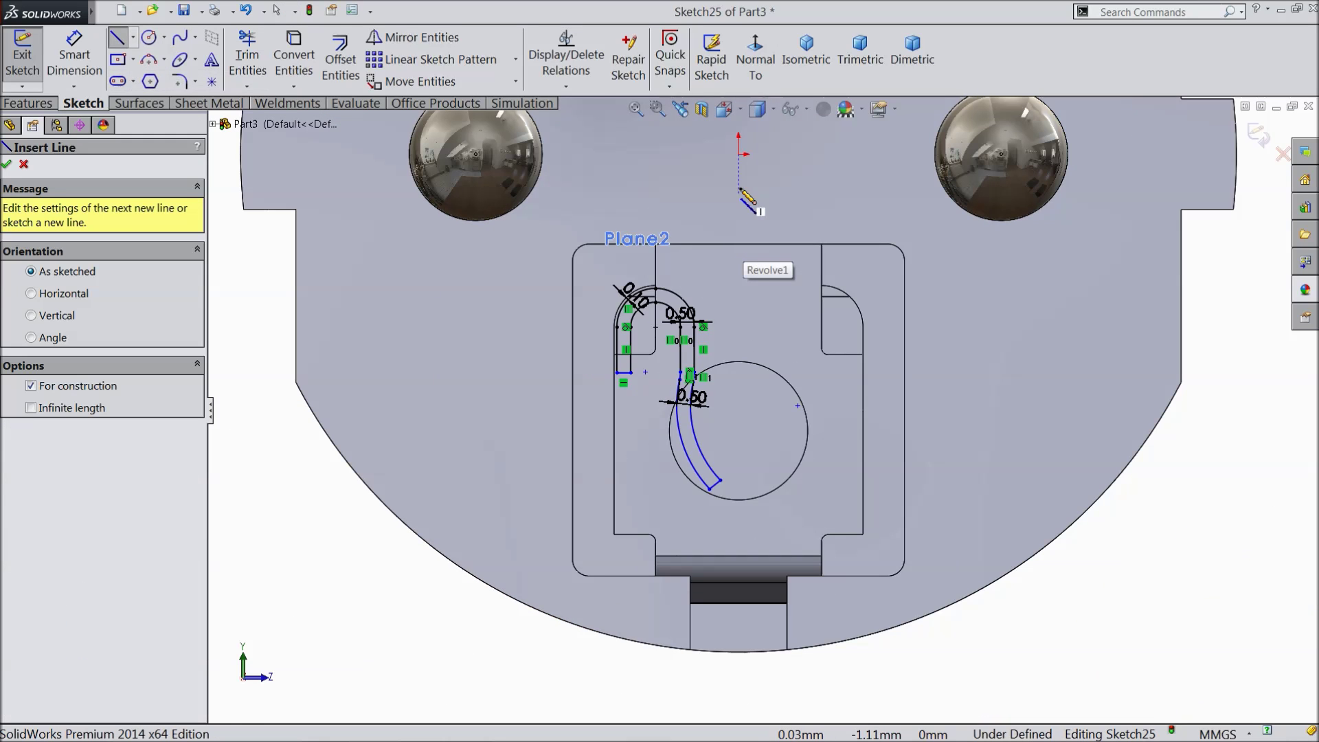
{"action": "left_click", "coordinate": [738, 275]}
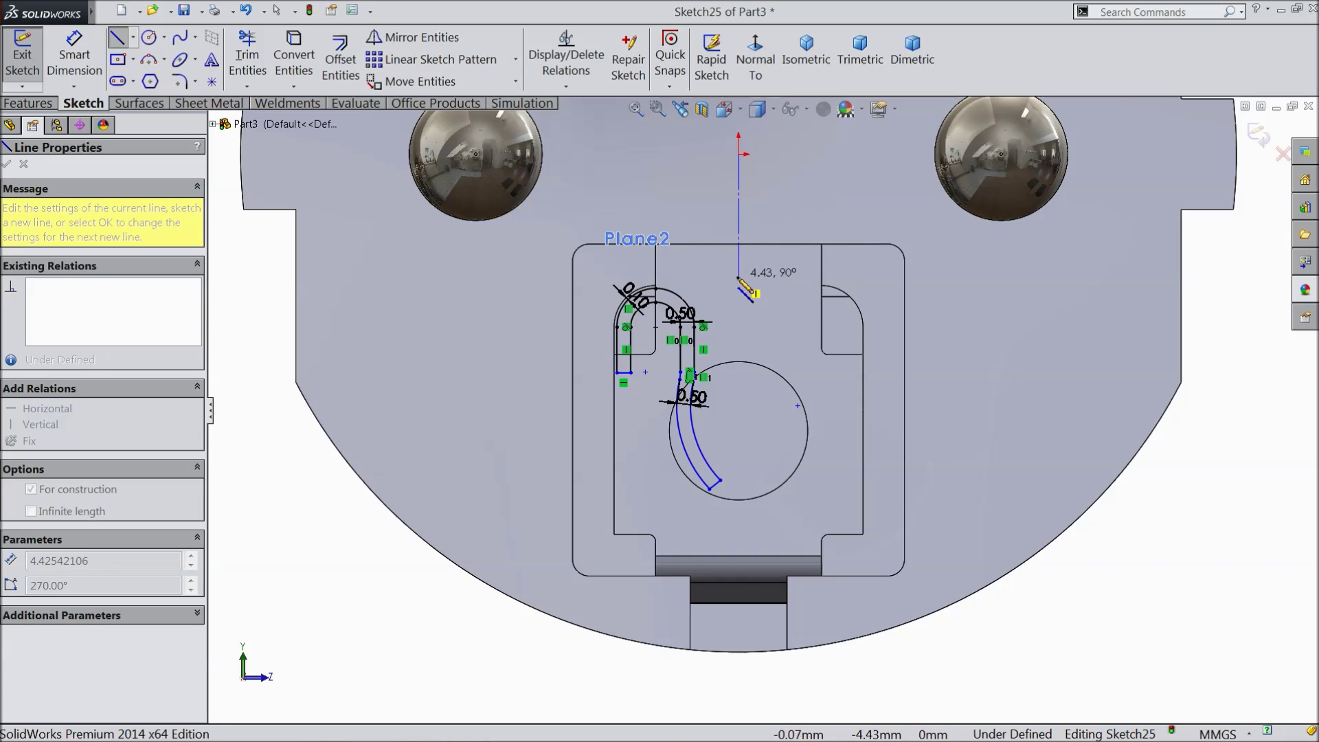
{"action": "right_click", "coordinate": [772, 201]}
{"action": "left_click", "coordinate": [794, 147]}
Try to mirror the whole hook-shaped profile about the vertical construction line
{"action": "scroll", "coordinate": [738, 251], "scroll_direction": "up", "scroll_amount": 3}
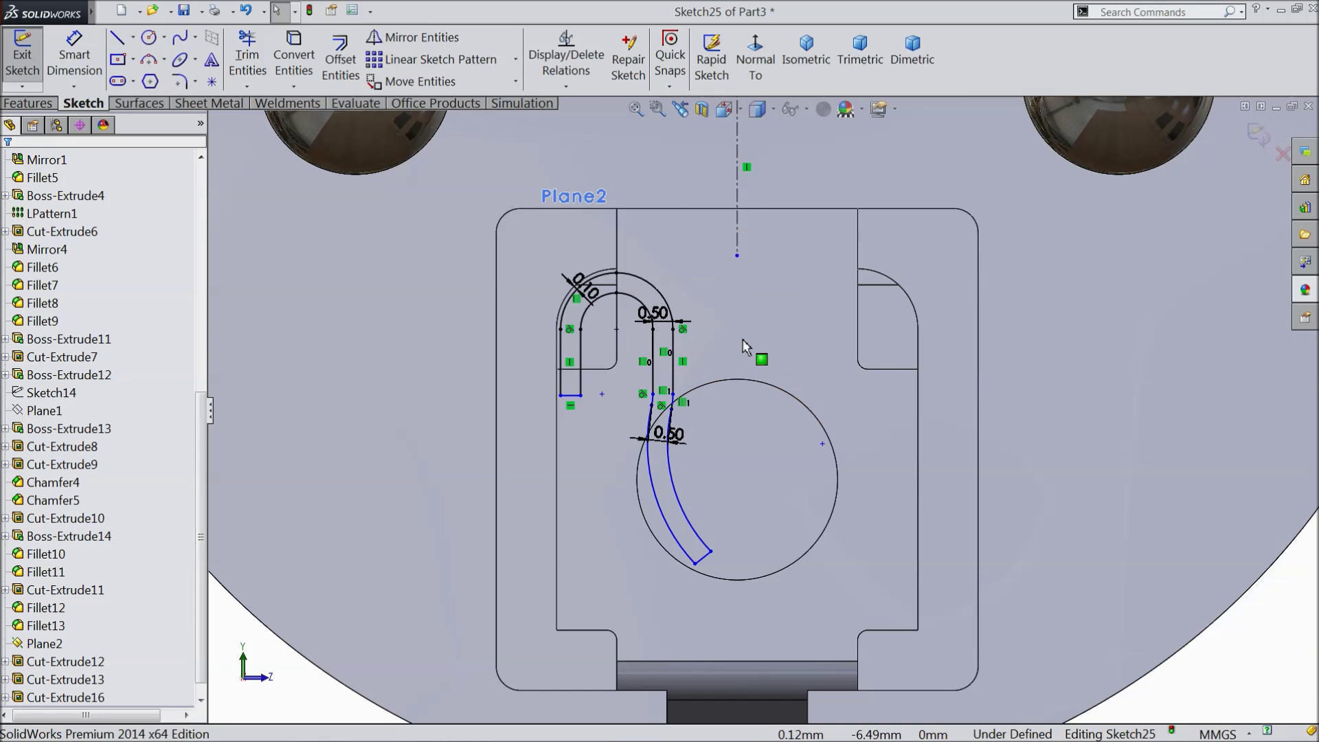
{"action": "left_click", "coordinate": [412, 37]}
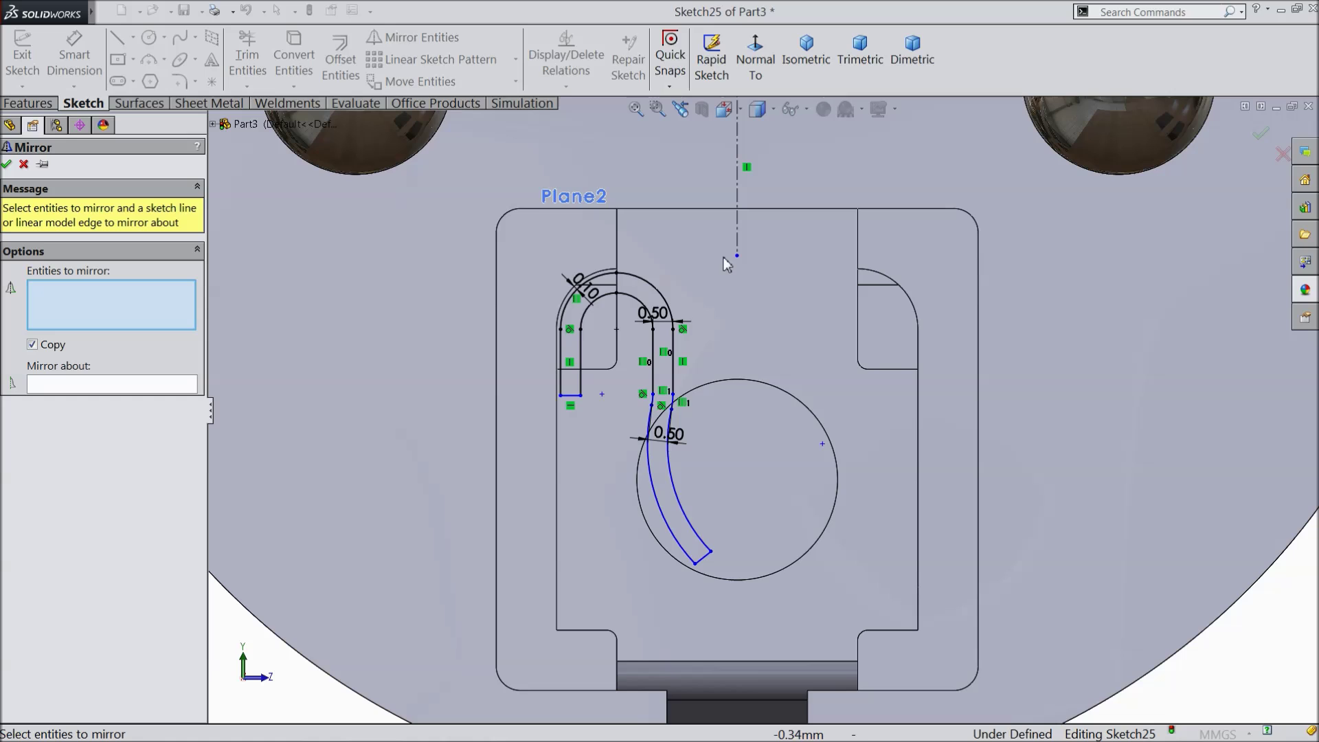
{"action": "mouse_move", "coordinate": [719, 228]}
{"action": "left_mouse_down"}
{"action": "mouse_move", "coordinate": [659, 484]}
{"action": "mouse_move", "coordinate": [539, 630]}
{"action": "mouse_move", "coordinate": [522, 628]}
{"action": "left_mouse_up"}
{"action": "left_click", "coordinate": [123, 387]}
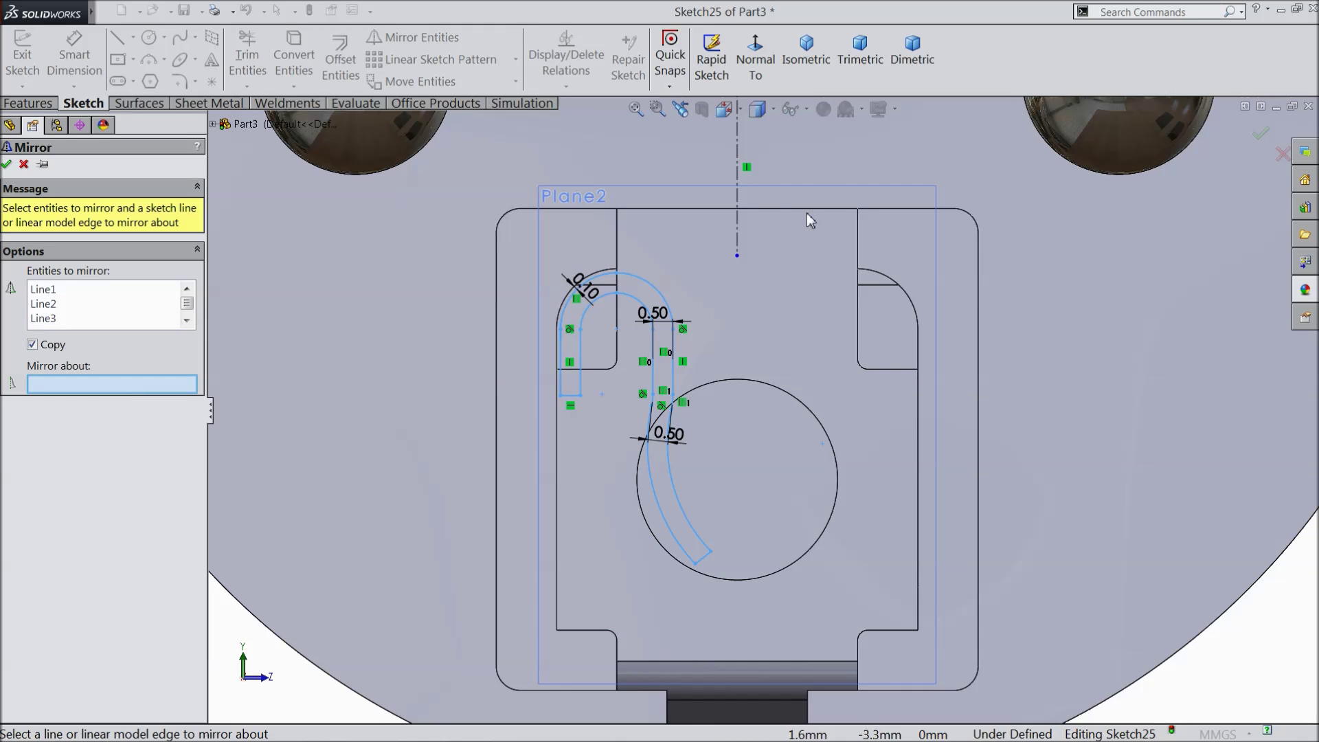
{"action": "left_click", "coordinate": [737, 202]}
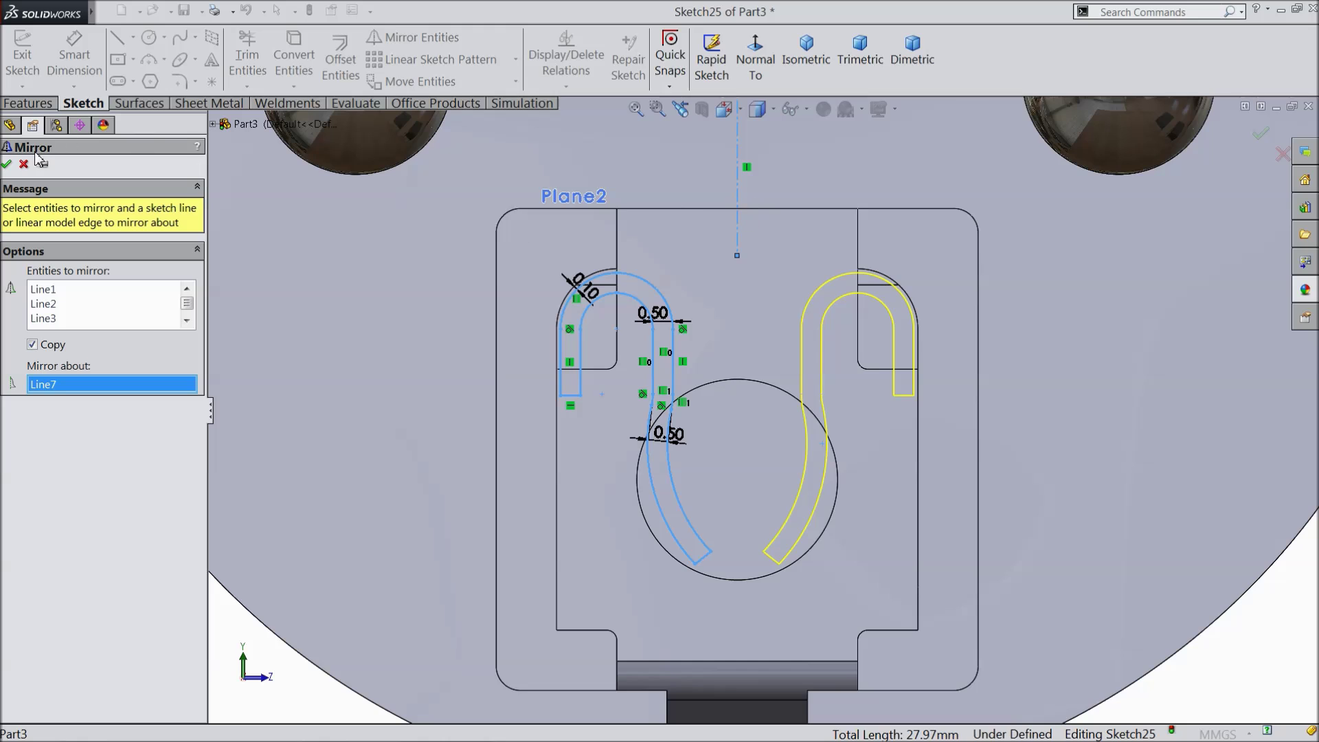
{"action": "left_click", "coordinate": [8, 165]}
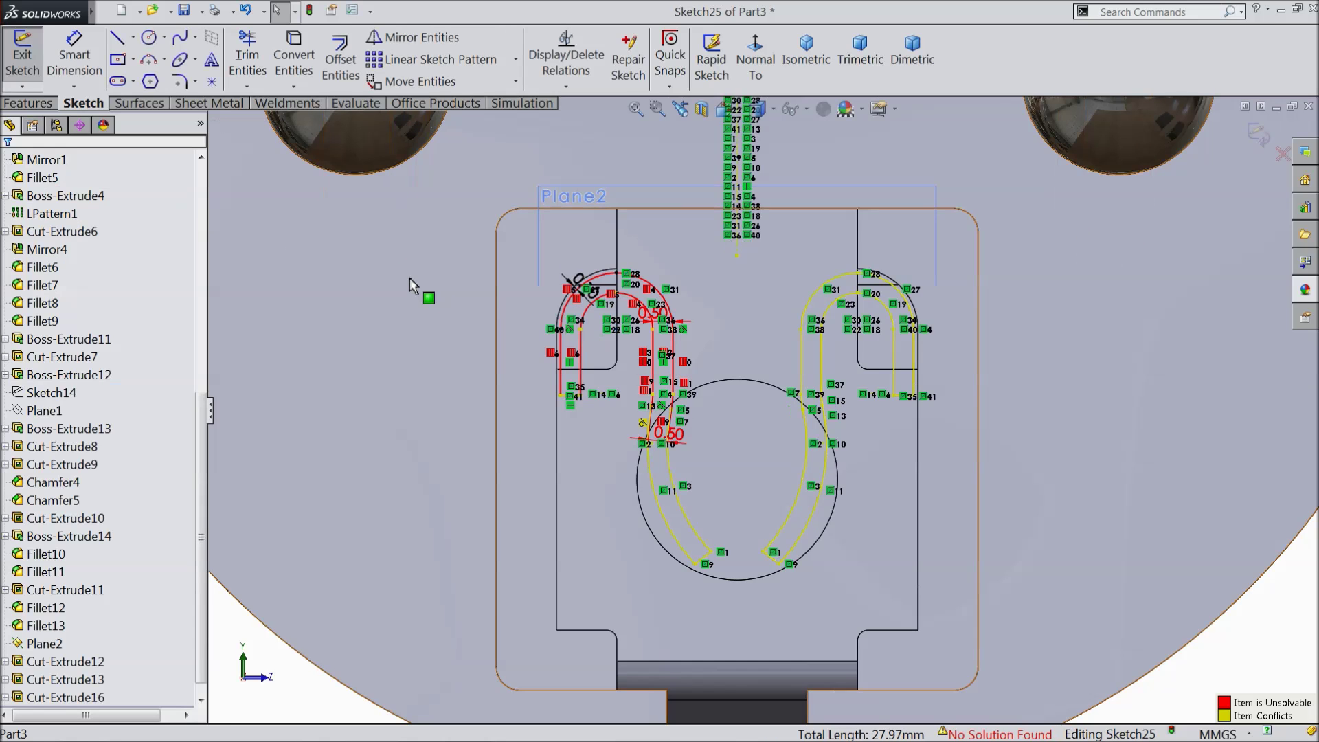
{"action": "left_click", "coordinate": [246, 10]}
Move the lower 0.50 mm offset dimension up beside the hook's vertical inner leg
{"action": "scroll", "coordinate": [682, 447], "scroll_direction": "down", "scroll_amount": 3}
{"action": "scroll", "coordinate": [683, 445], "scroll_direction": "down", "scroll_amount": 4}
{"action": "left_click_drag", "start_coordinate": [694, 429], "coordinate": [732, 165]}
{"action": "scroll", "coordinate": [799, 408], "scroll_direction": "up", "scroll_amount": 5}
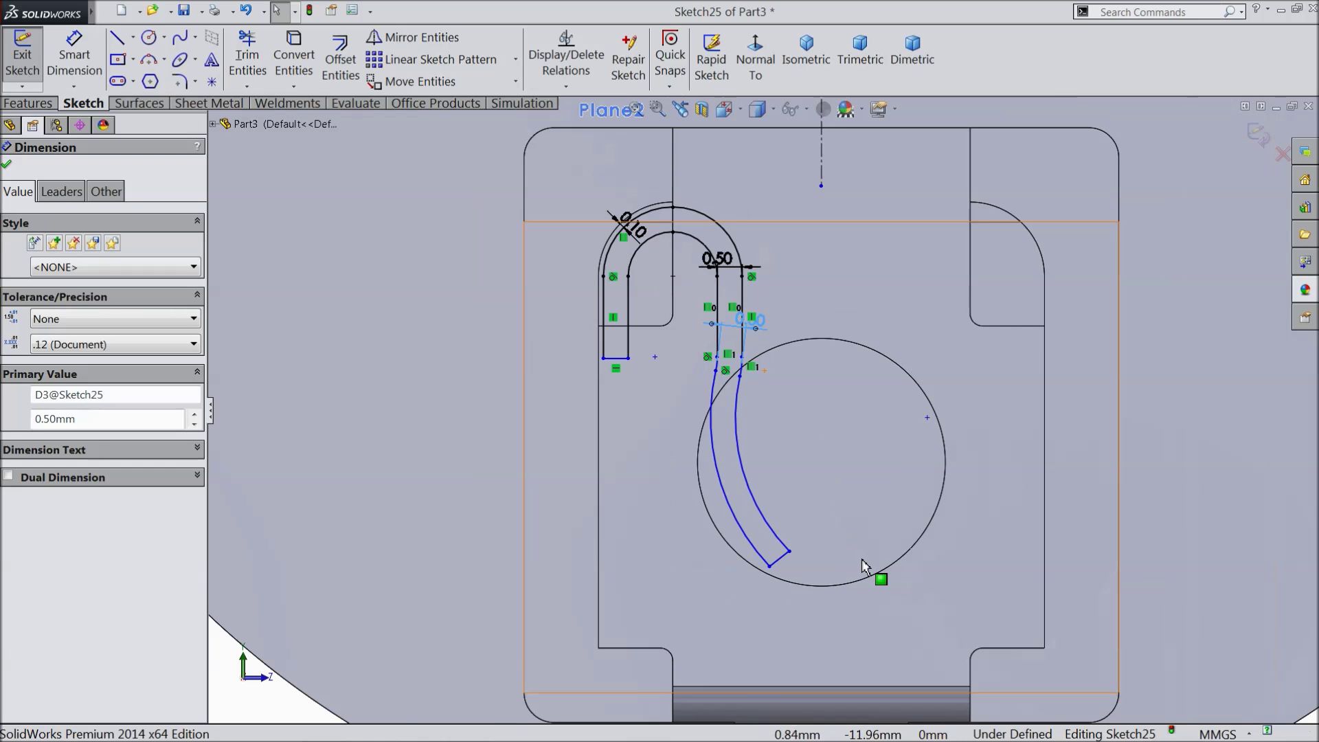
Adjust the strip's lower end slightly and move the outer long arc's centre point close to the round hole's centre
{"action": "scroll", "coordinate": [867, 560], "scroll_direction": "down", "scroll_amount": 2}
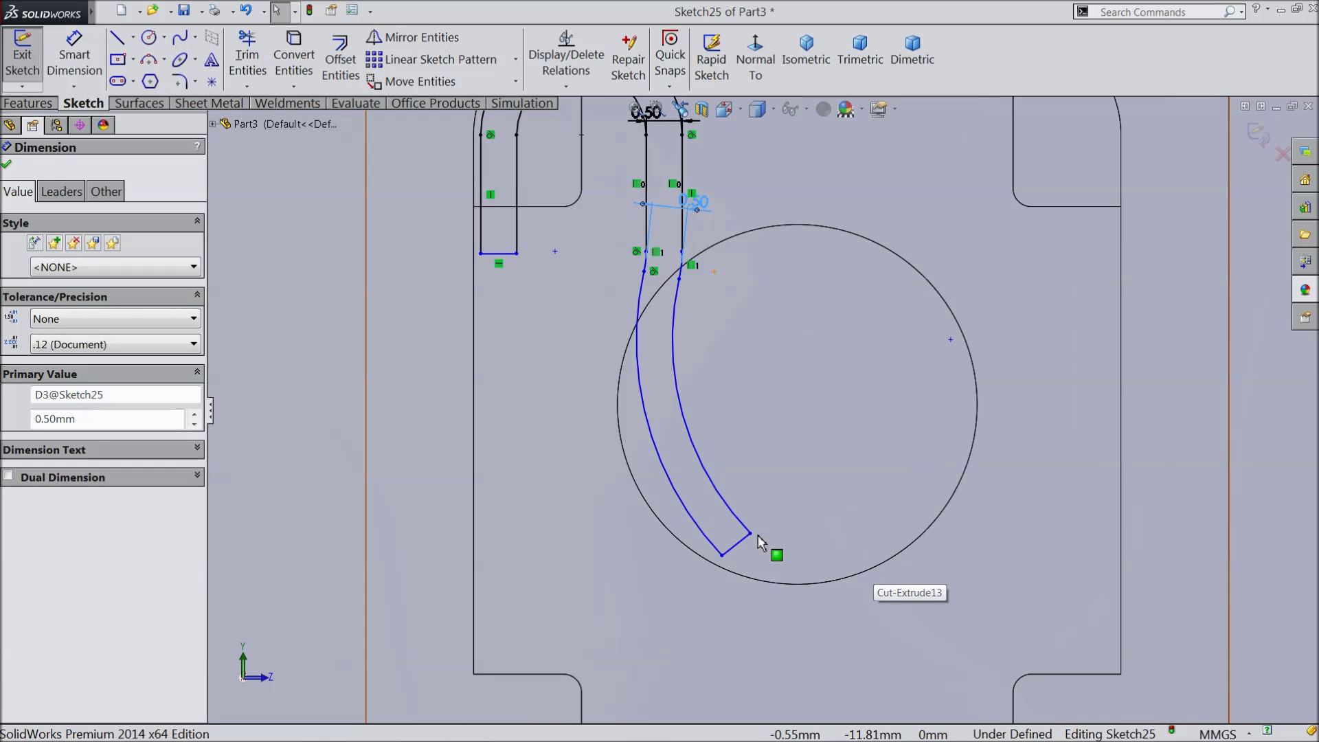
{"action": "mouse_move", "coordinate": [750, 535]}
{"action": "left_mouse_down"}
{"action": "mouse_move", "coordinate": [827, 545]}
{"action": "mouse_move", "coordinate": [752, 541]}
{"action": "left_mouse_up"}
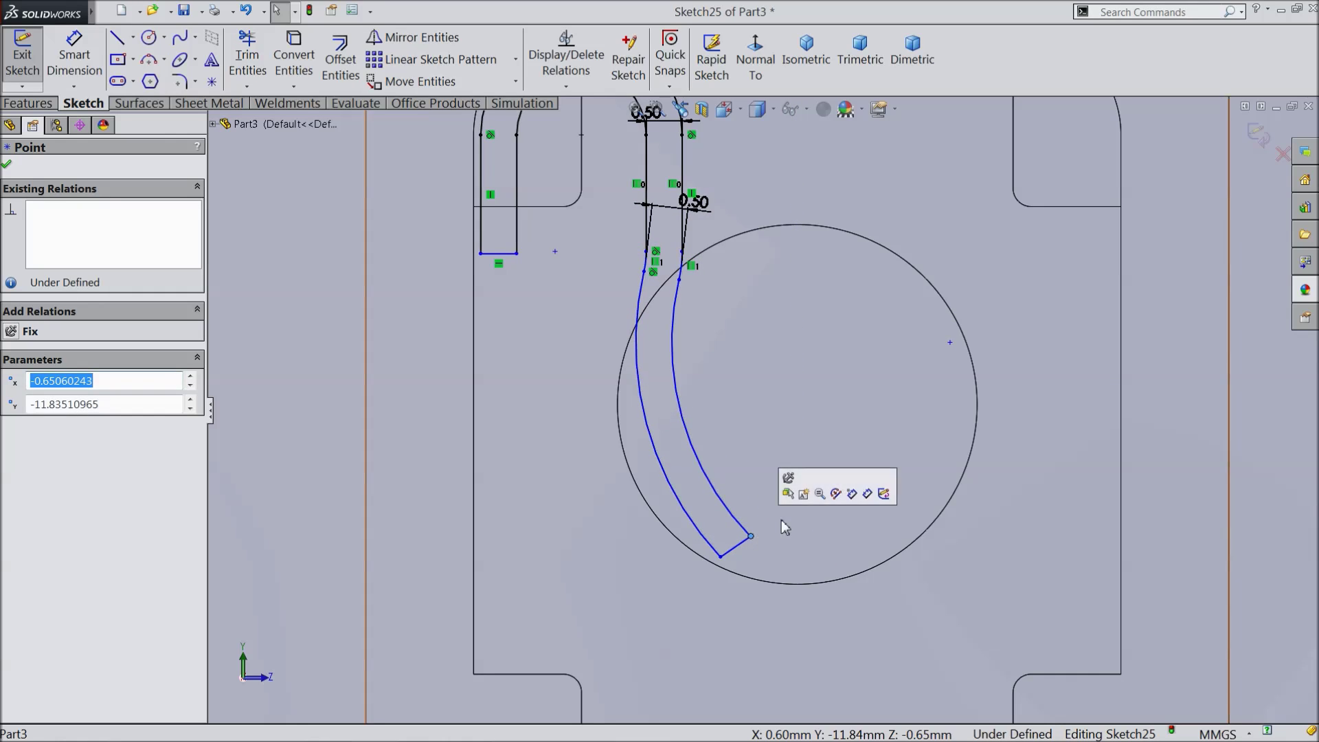
{"action": "scroll", "coordinate": [762, 498], "scroll_direction": "up", "scroll_amount": 3}
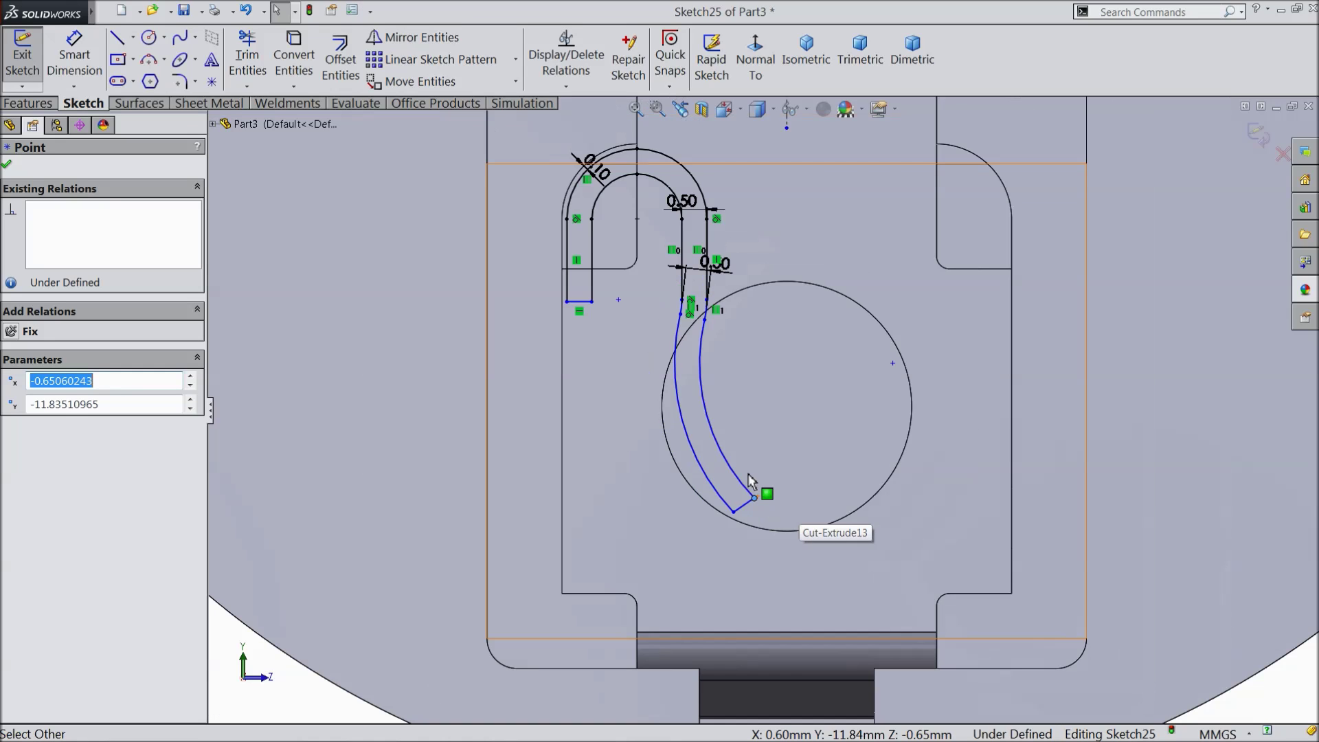
{"action": "mouse_move", "coordinate": [883, 370]}
{"action": "left_mouse_down"}
{"action": "mouse_move", "coordinate": [787, 415]}
{"action": "mouse_move", "coordinate": [789, 401]}
{"action": "left_mouse_up"}
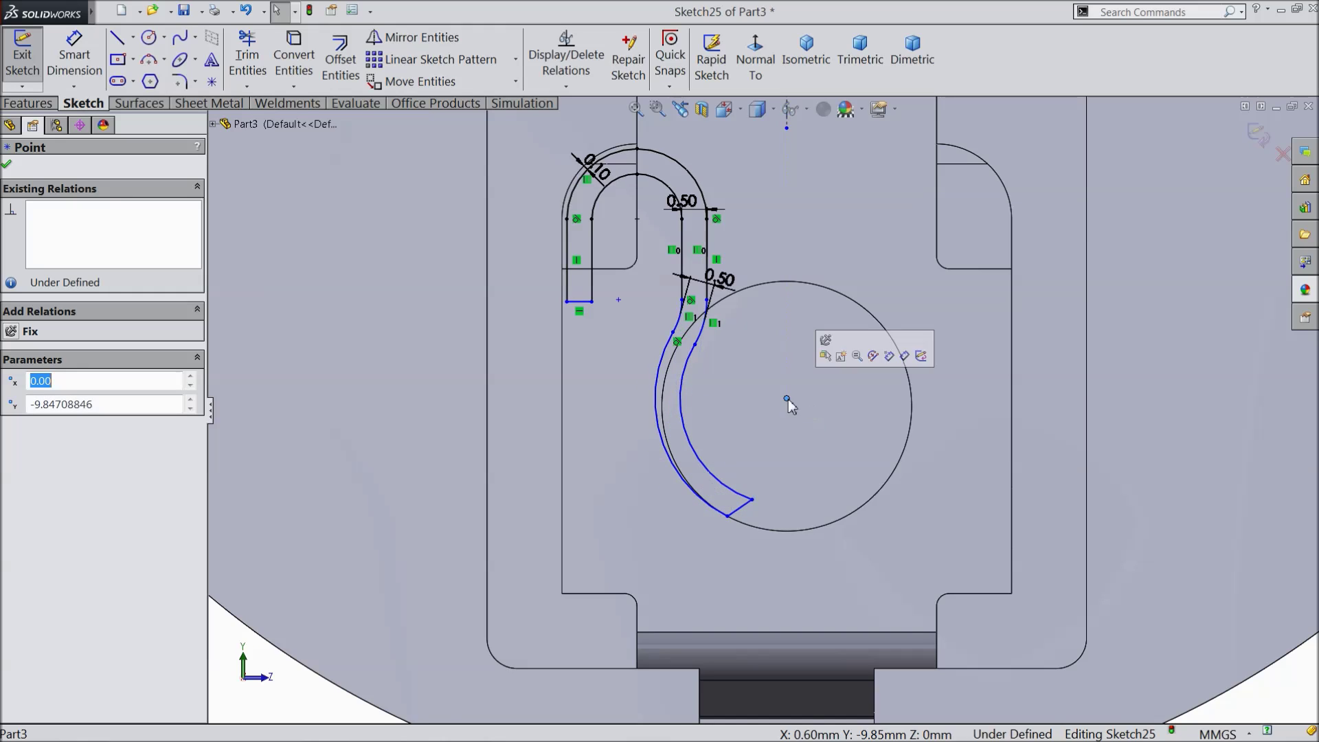
Reshape the strip by shifting the joint between the inner short and long arcs down and toward the hole's centre
{"action": "scroll", "coordinate": [773, 426], "scroll_direction": "down", "scroll_amount": 3}
{"action": "left_click", "coordinate": [633, 297]}
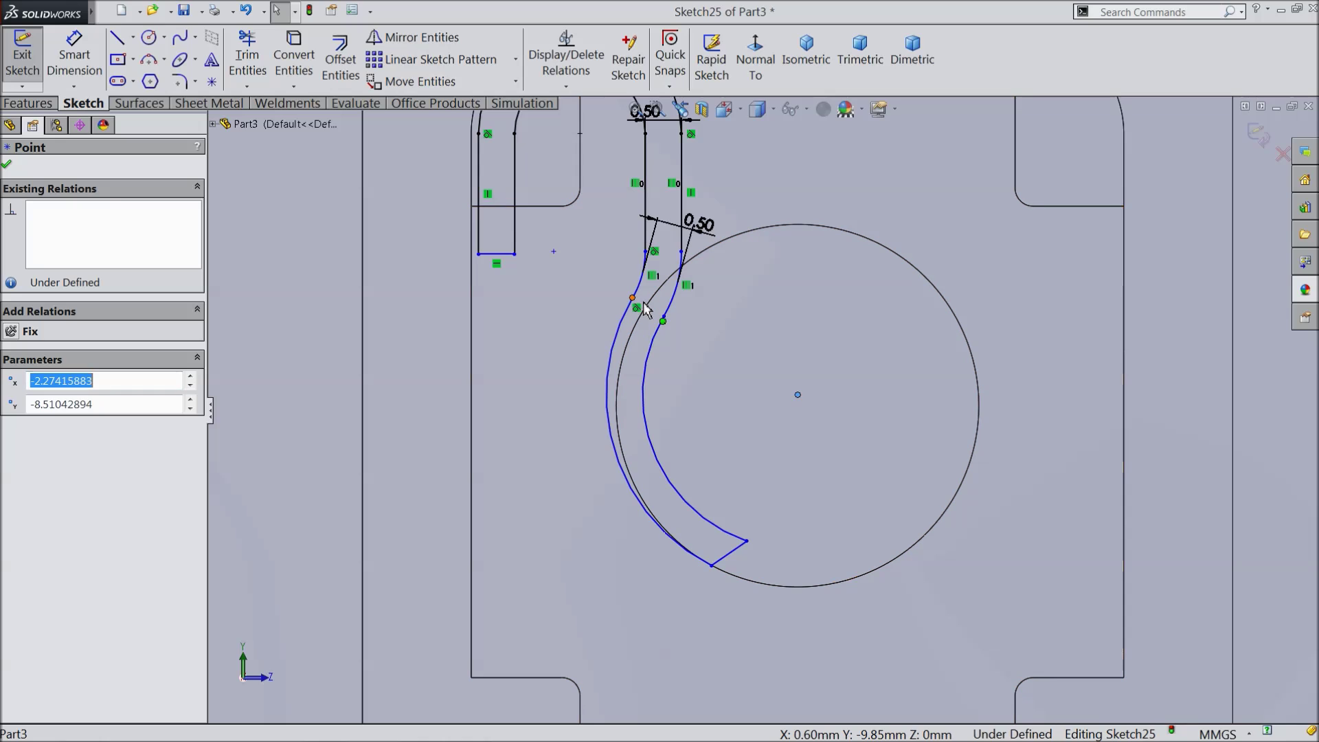
{"action": "left_click", "coordinate": [664, 319]}
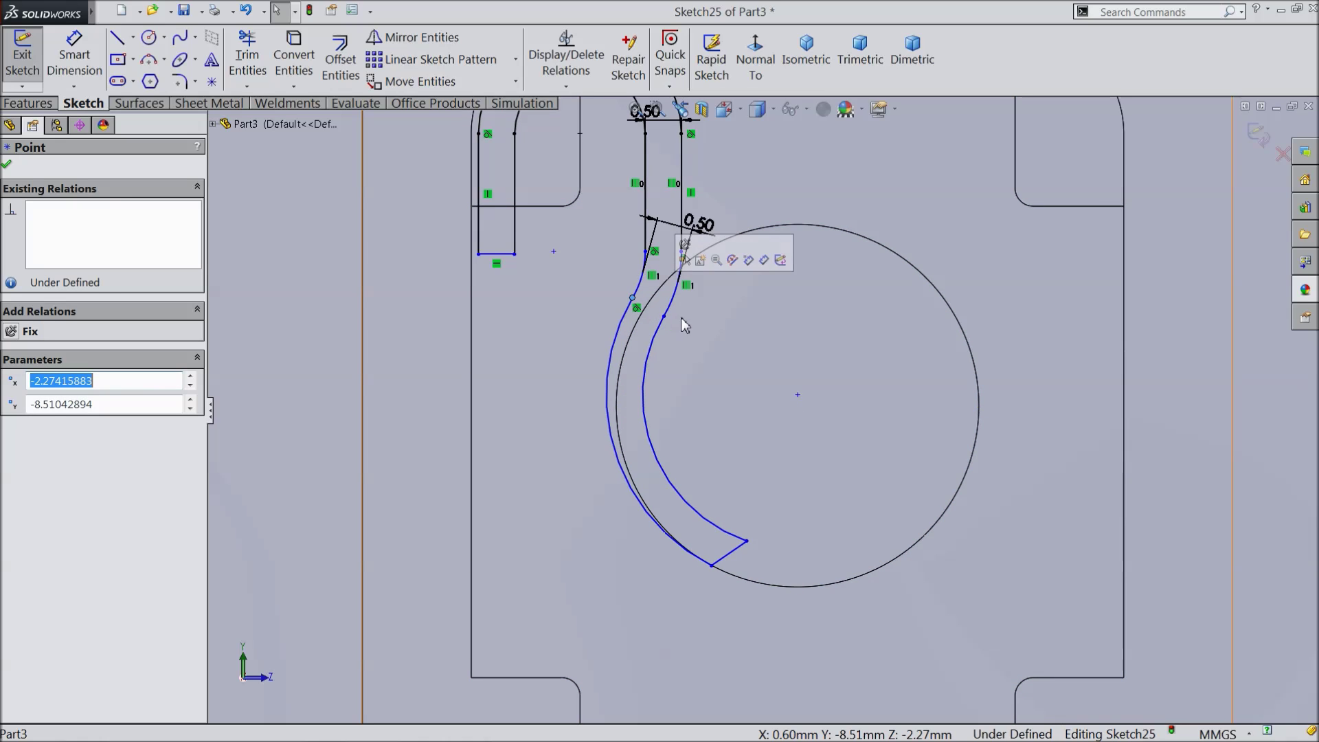
{"action": "left_click_drag", "start_coordinate": [665, 317], "coordinate": [673, 333]}
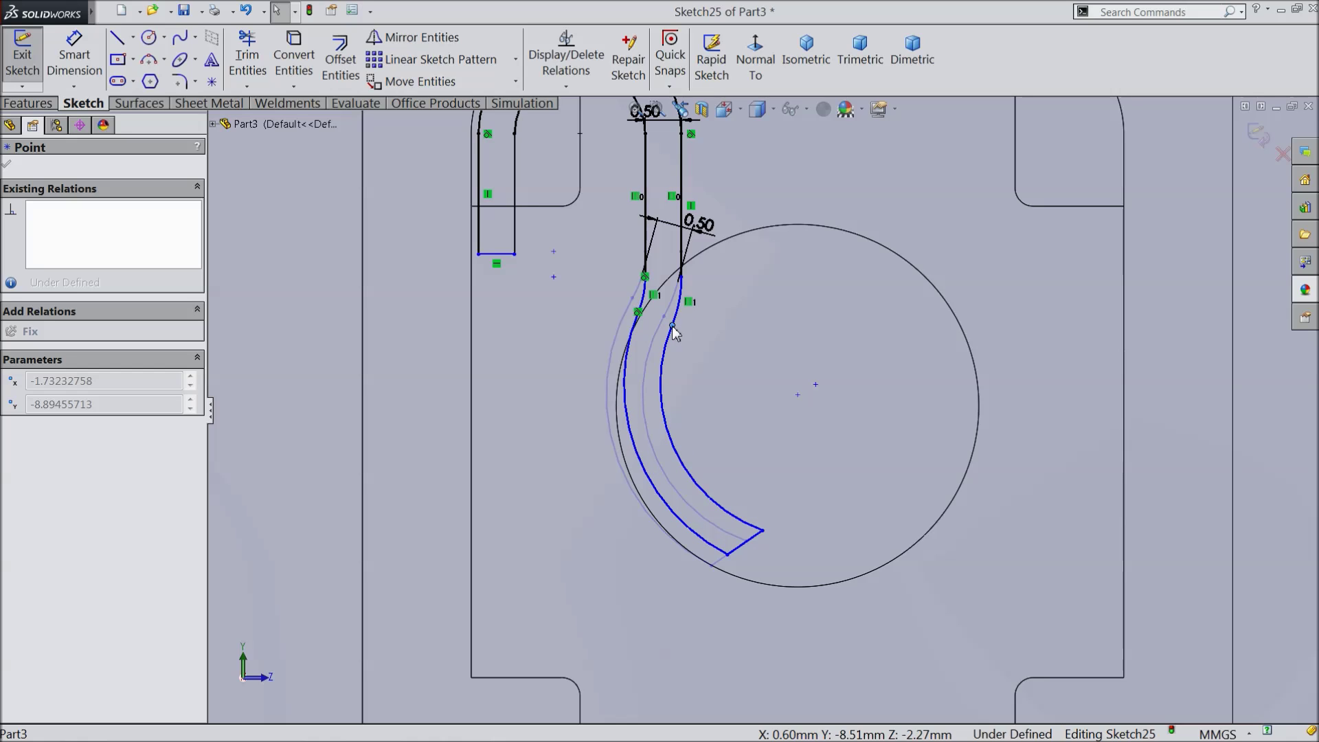
{"action": "left_click_drag", "start_coordinate": [673, 333], "coordinate": [673, 334]}
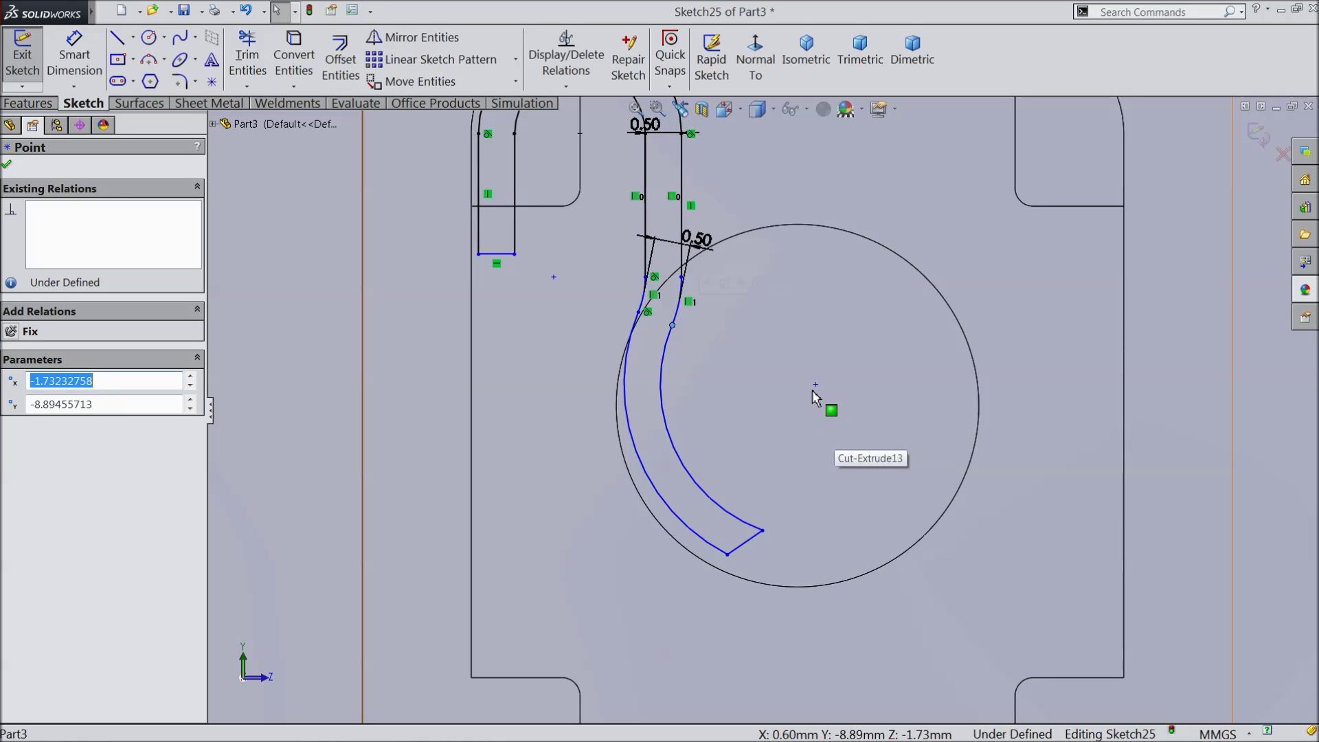
Make the long arc's centre point concentric with the round hole's edge
{"action": "left_click_drag", "start_coordinate": [803, 400], "coordinate": [805, 396]}
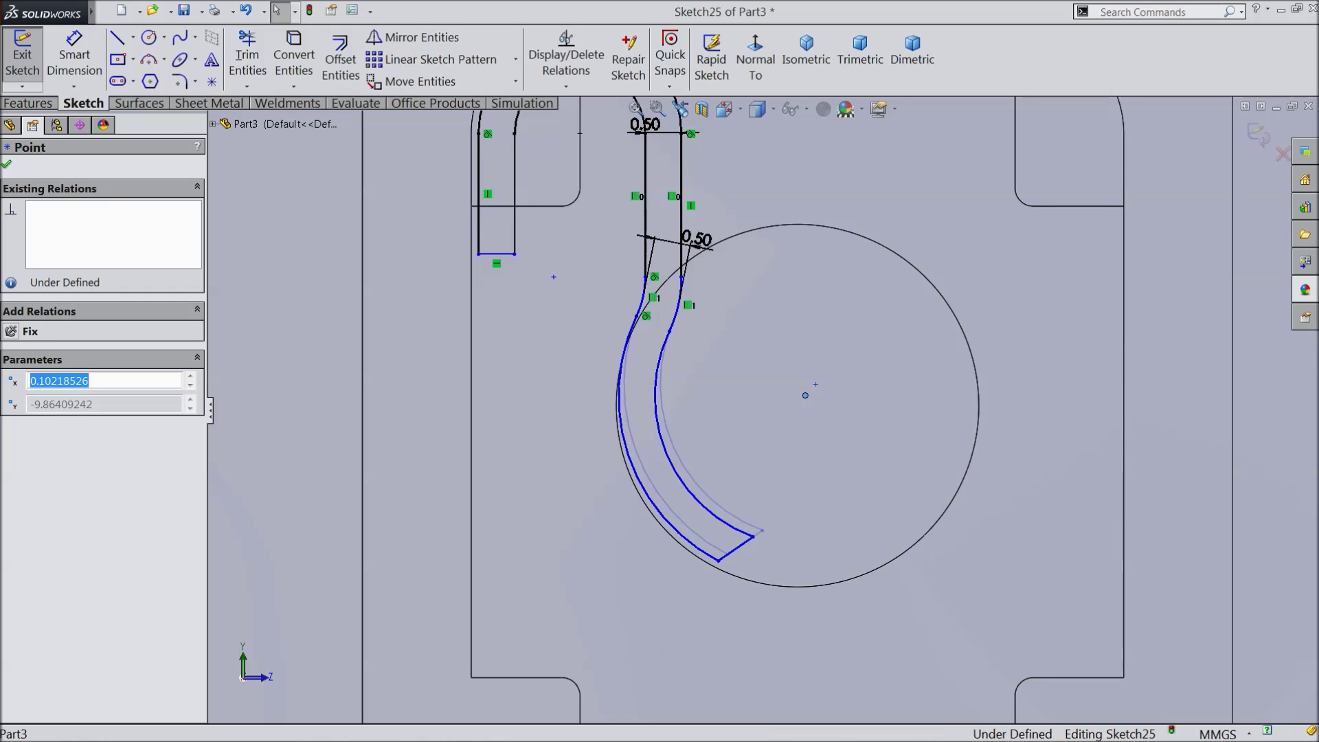
{"action": "left_click", "coordinate": [980, 432], "text": "ctrl"}
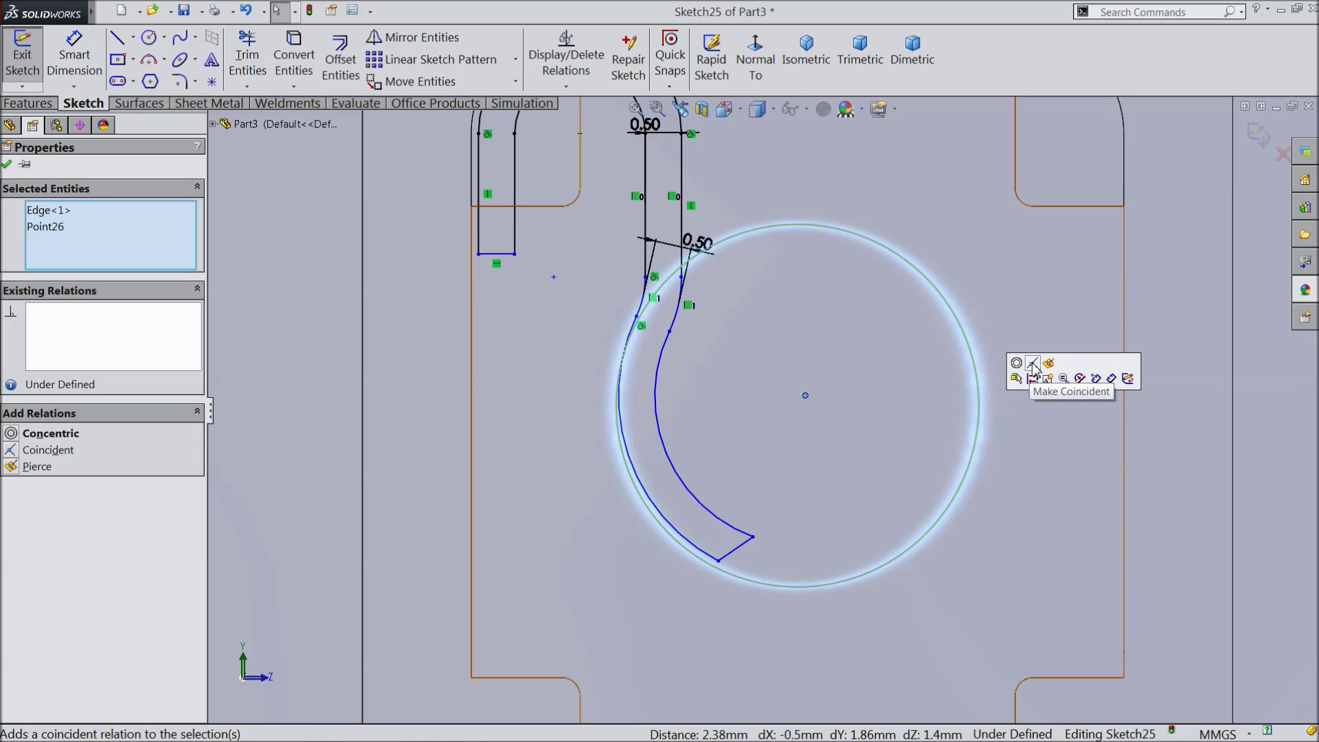
{"action": "left_click", "coordinate": [1016, 364]}
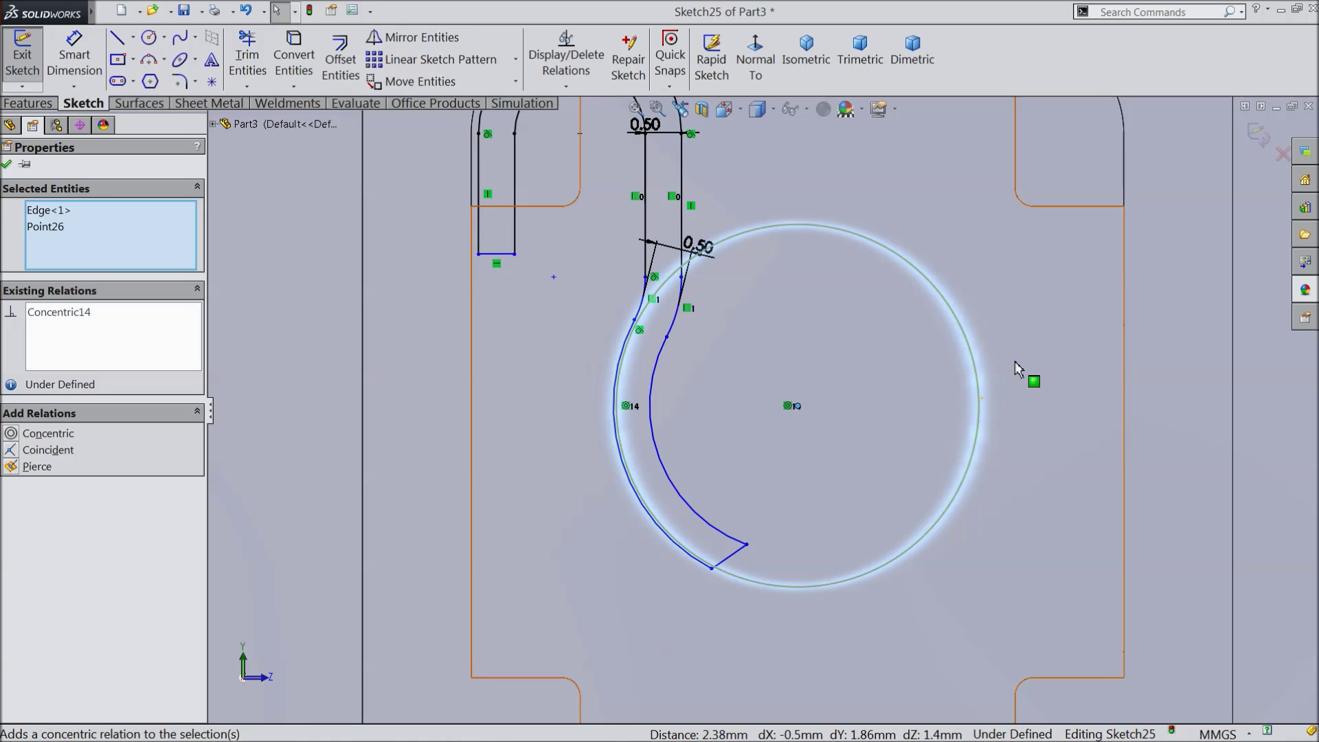
{"action": "left_click", "coordinate": [9, 166]}
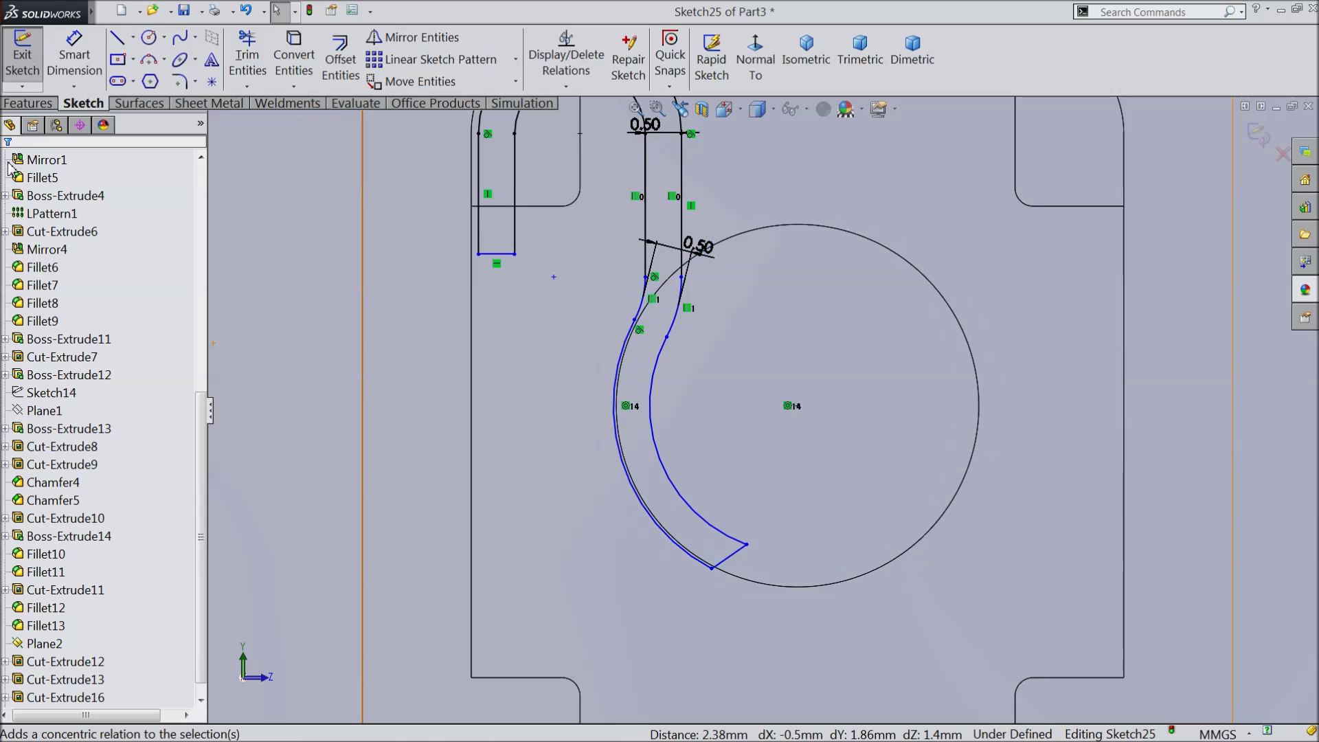
Pull the strip's lower inner corner up so the curved end lies inside the round hole
{"action": "left_click", "coordinate": [747, 546]}
{"action": "left_click_drag", "start_coordinate": [758, 547], "coordinate": [756, 530]}
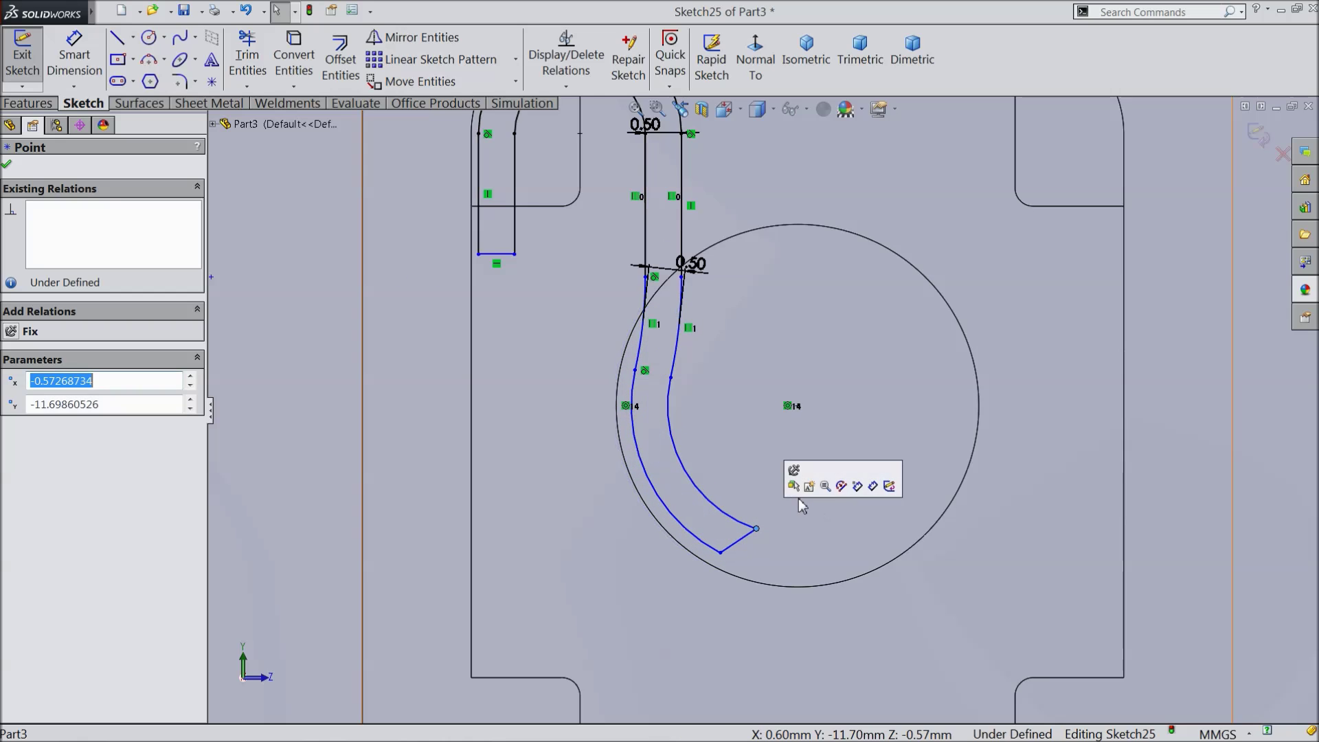
{"action": "scroll", "coordinate": [756, 412], "scroll_direction": "up", "scroll_amount": 3}
{"action": "left_click", "coordinate": [8, 164]}
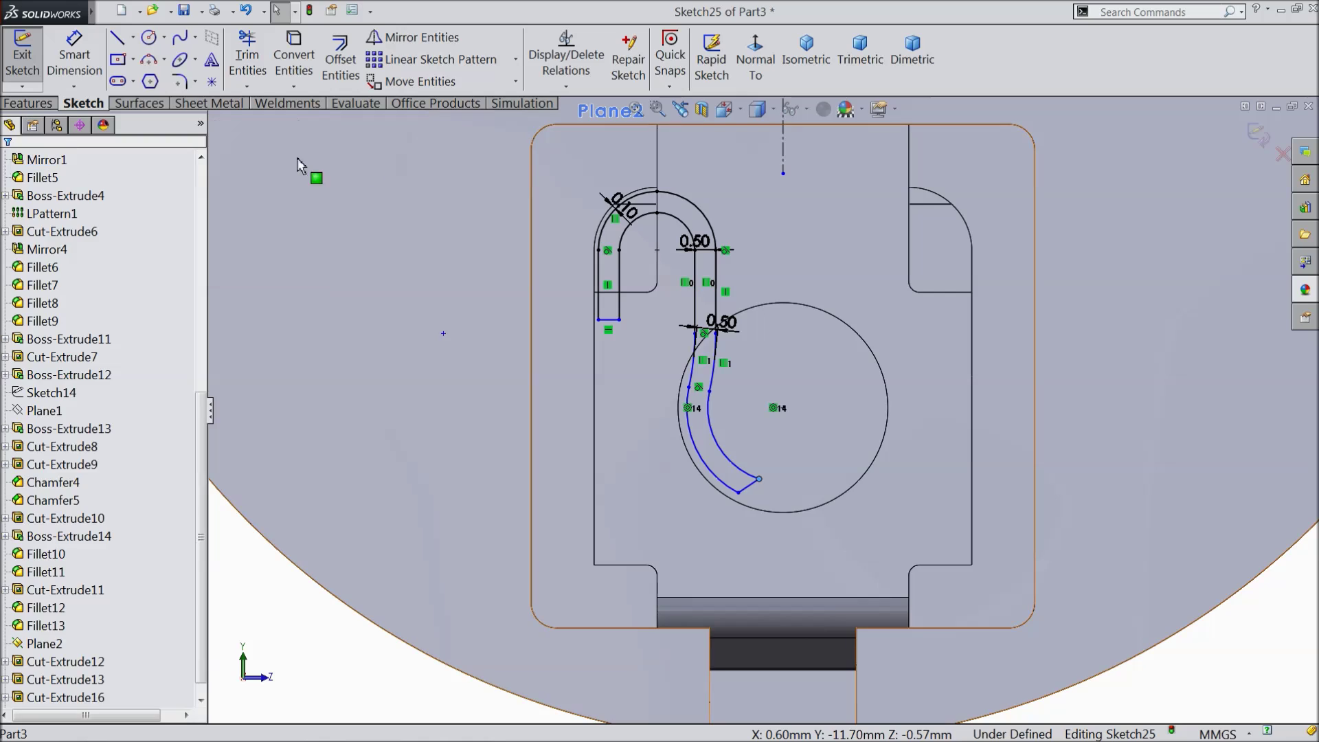
Try to mirror the entire hook-shaped strip profile about the vertical centreline
{"action": "left_click", "coordinate": [412, 37]}
{"action": "mouse_move", "coordinate": [751, 136]}
{"action": "left_mouse_down"}
{"action": "mouse_move", "coordinate": [599, 528]}
{"action": "mouse_move", "coordinate": [543, 532]}
{"action": "left_mouse_up"}
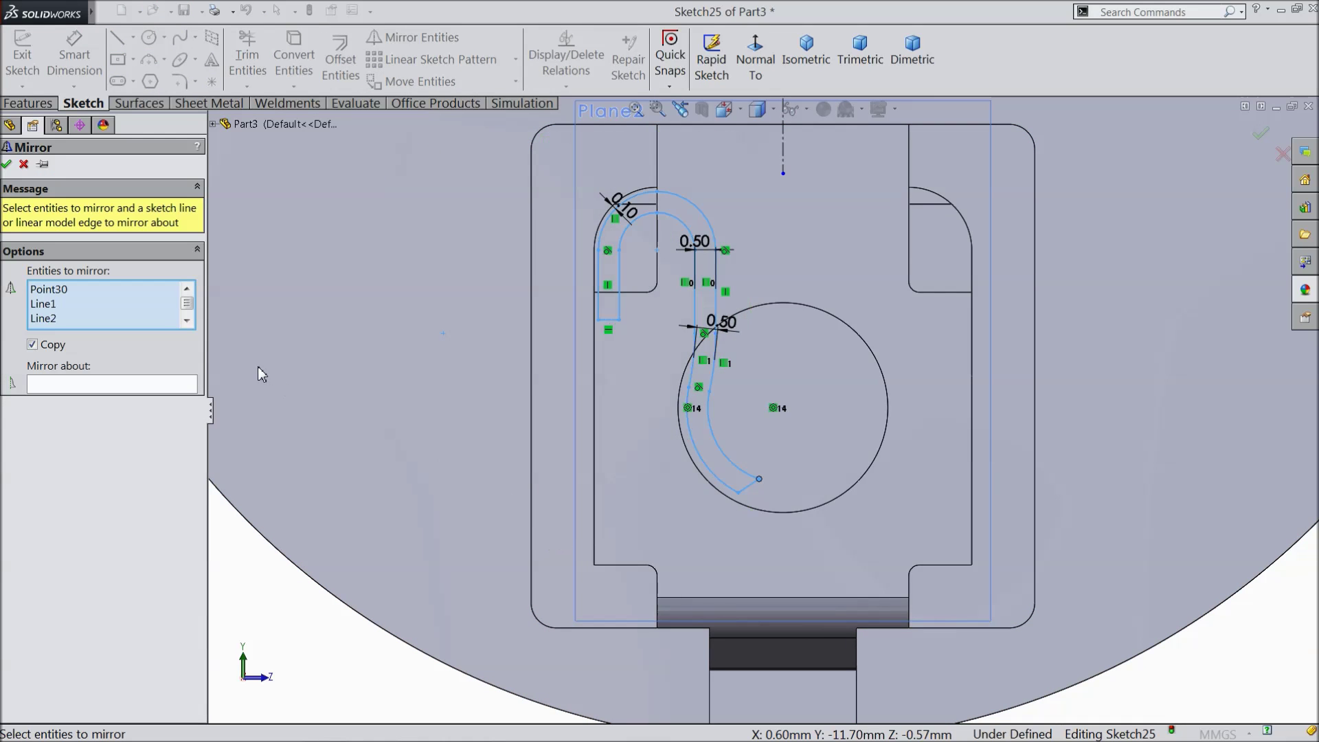
{"action": "left_click", "coordinate": [177, 386]}
{"action": "left_click", "coordinate": [784, 160]}
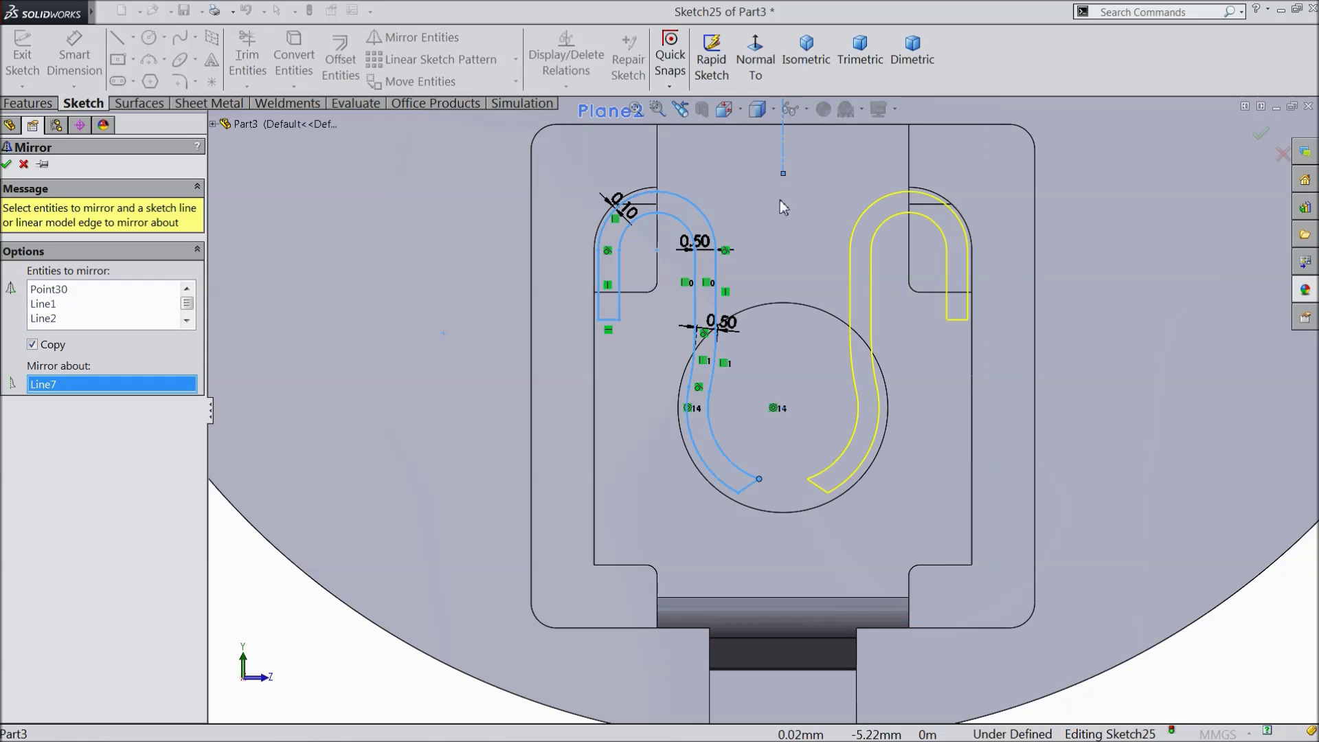
{"action": "left_click", "coordinate": [8, 164]}
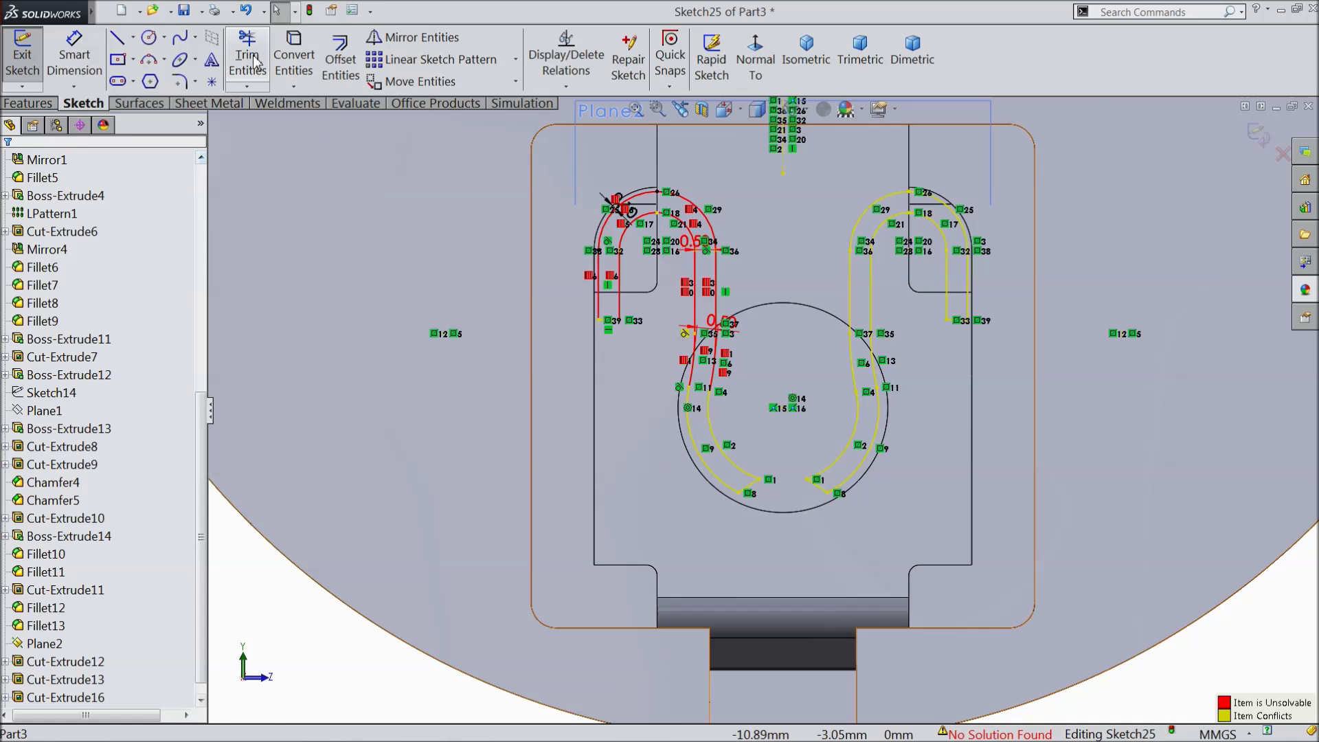
{"action": "left_click", "coordinate": [246, 11]}
{"action": "scroll", "coordinate": [831, 392], "scroll_direction": "up", "scroll_amount": 3}
{"action": "scroll", "coordinate": [825, 384], "scroll_direction": "down", "scroll_amount": 3}
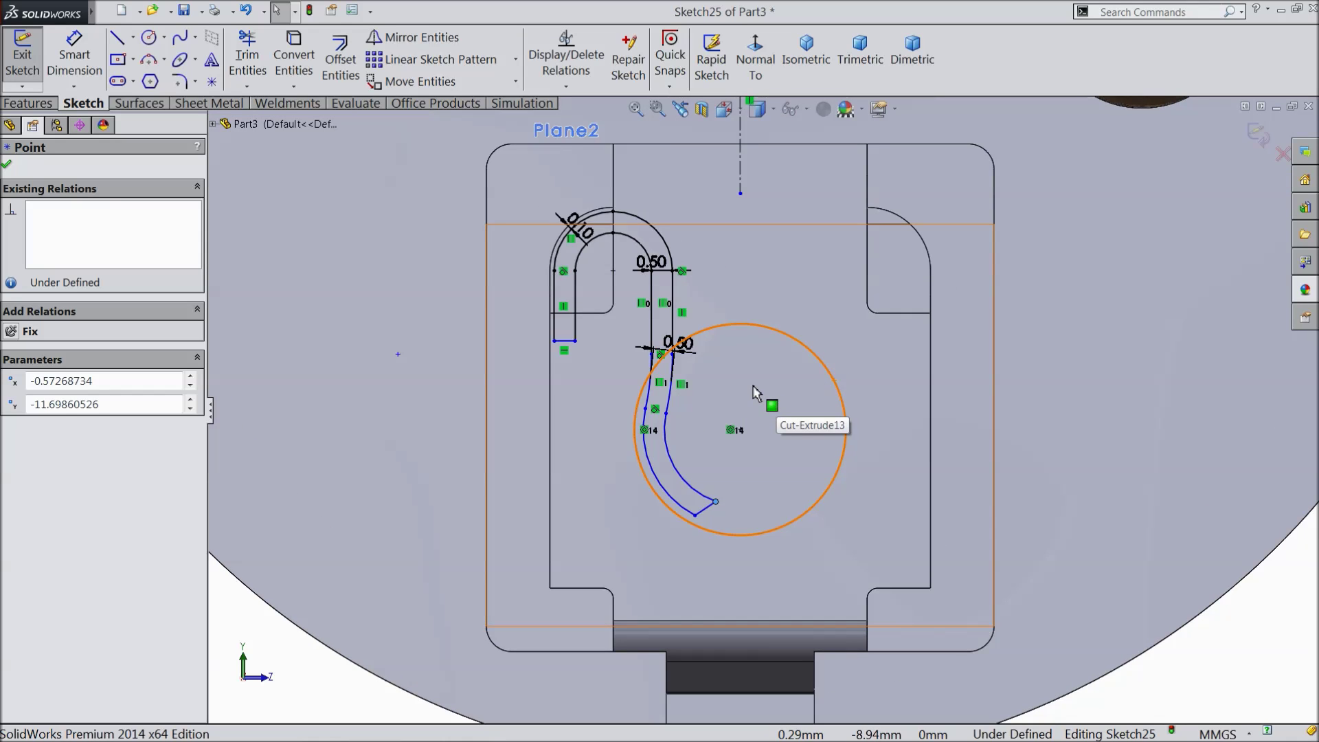
Mirror only the strip's upper hook, including its short end line, about the vertical centreline
{"action": "left_click", "coordinate": [412, 37]}
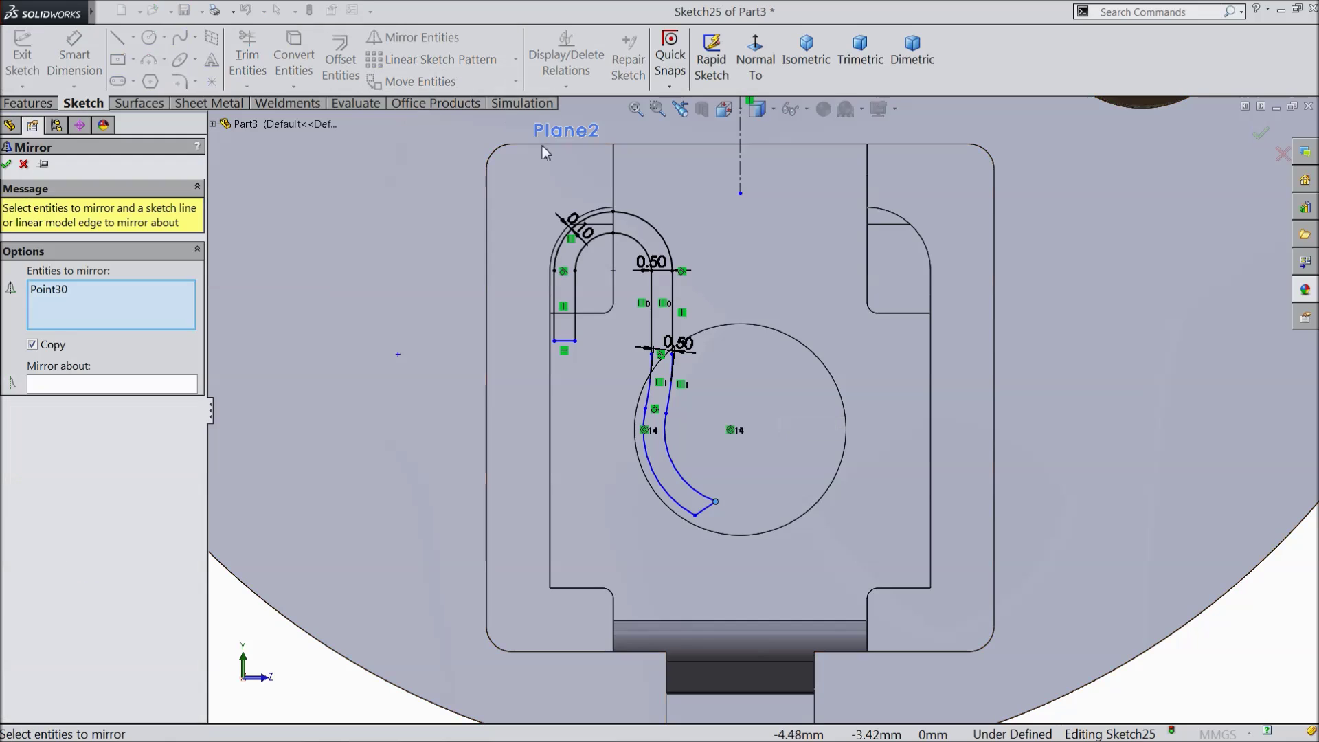
{"action": "left_click_drag", "start_coordinate": [705, 176], "coordinate": [529, 310]}
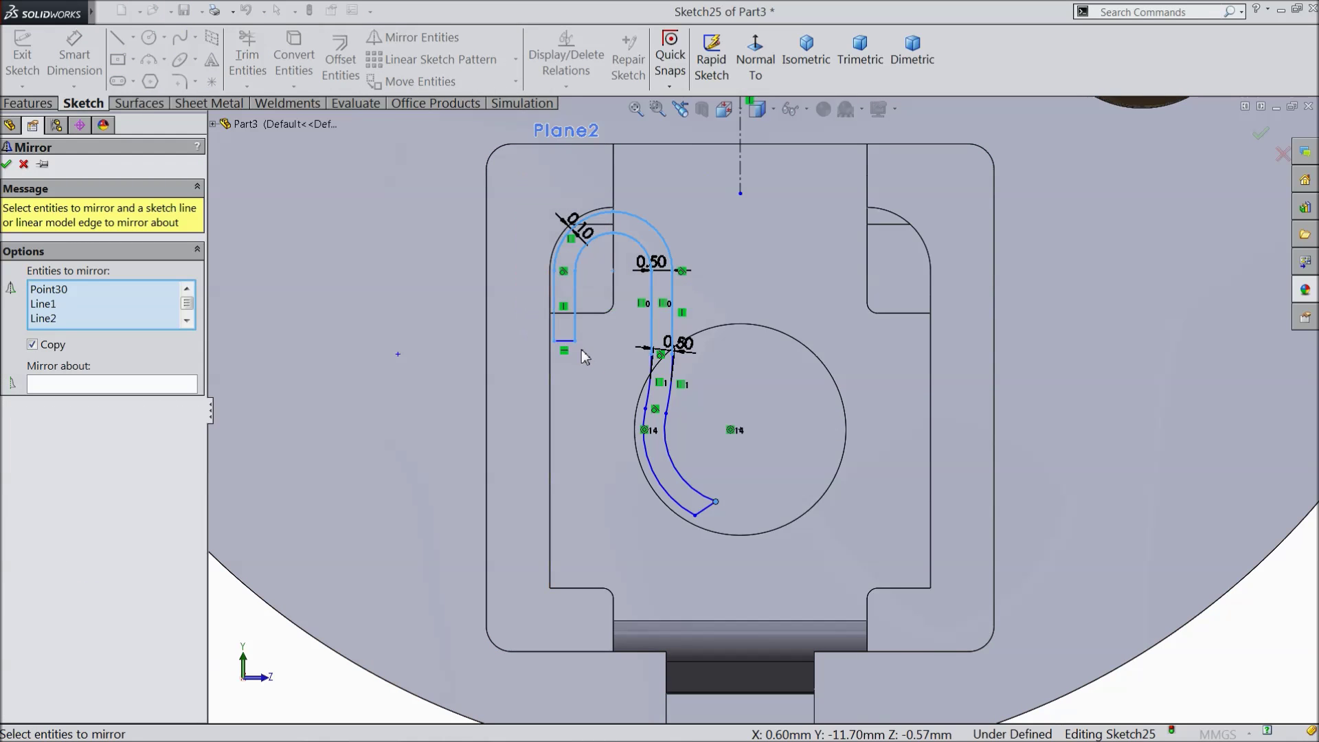
{"action": "left_click", "coordinate": [566, 341]}
{"action": "left_click", "coordinate": [101, 385]}
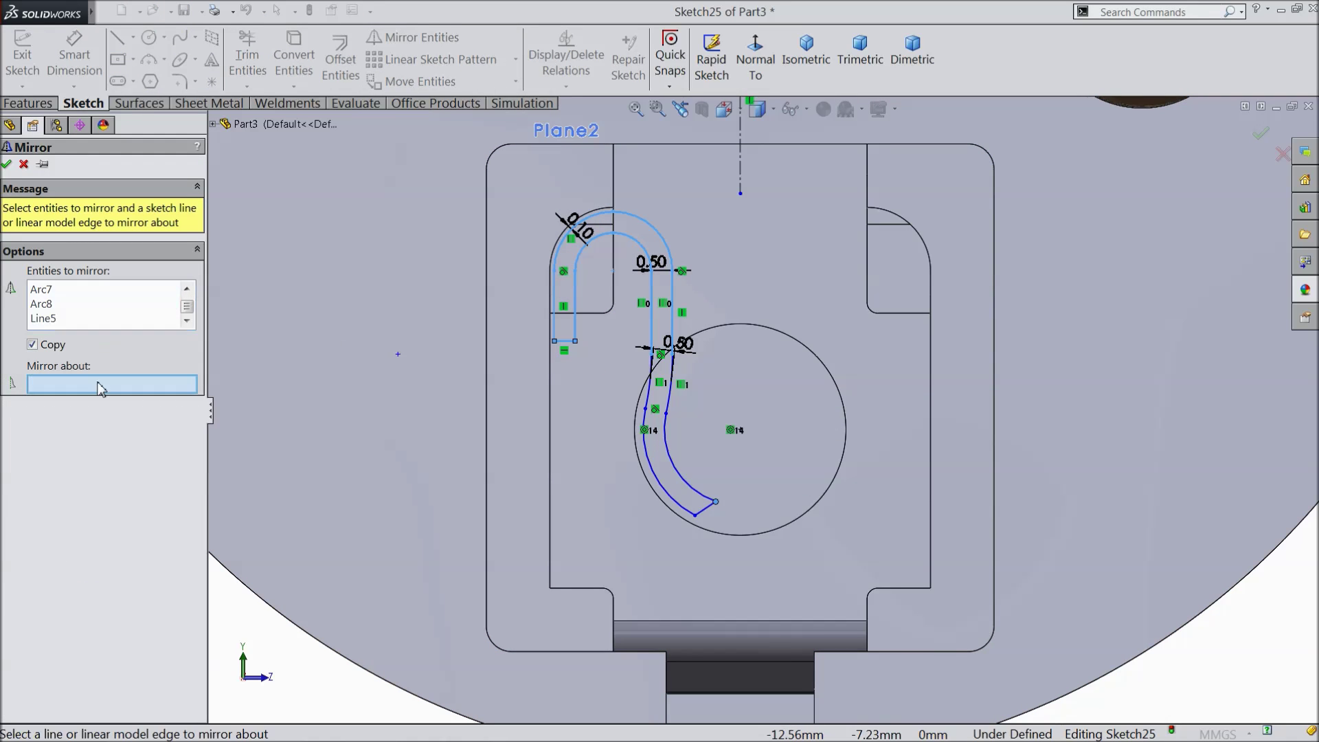
{"action": "left_click", "coordinate": [744, 169]}
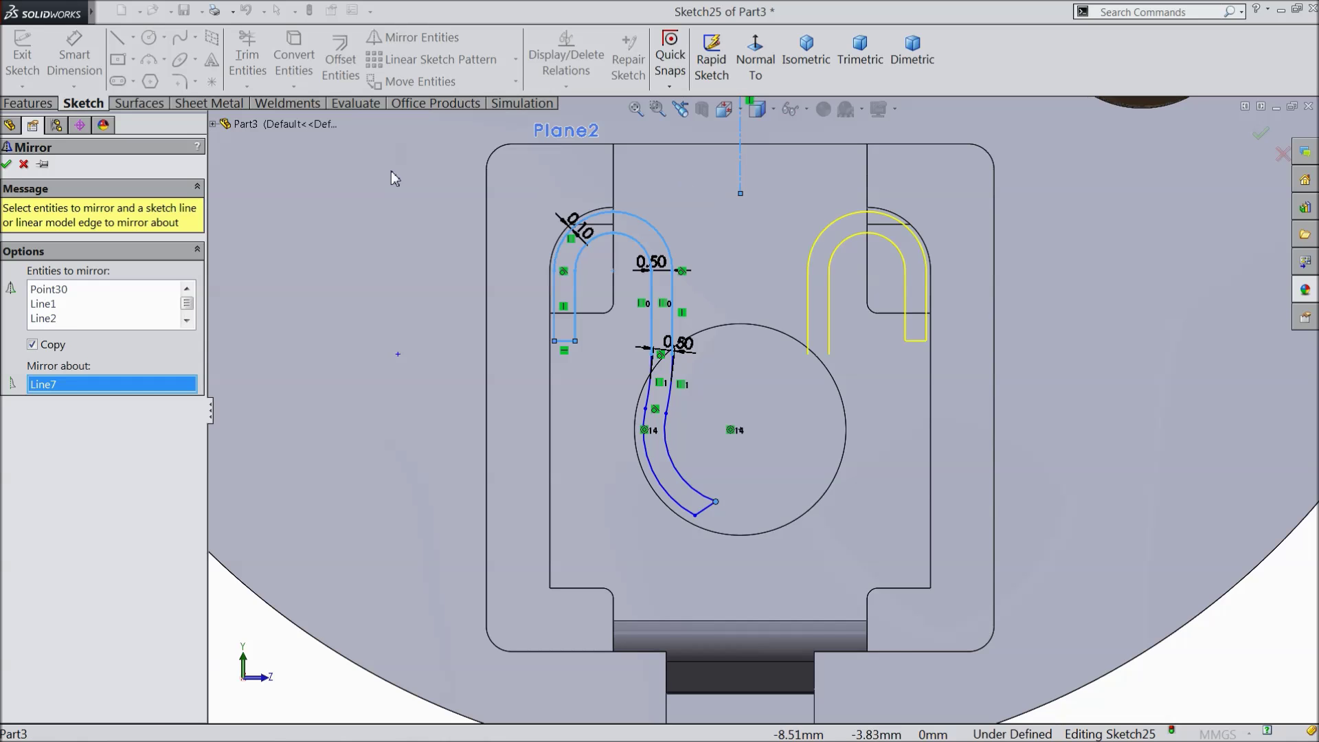
{"action": "left_click", "coordinate": [7, 165]}
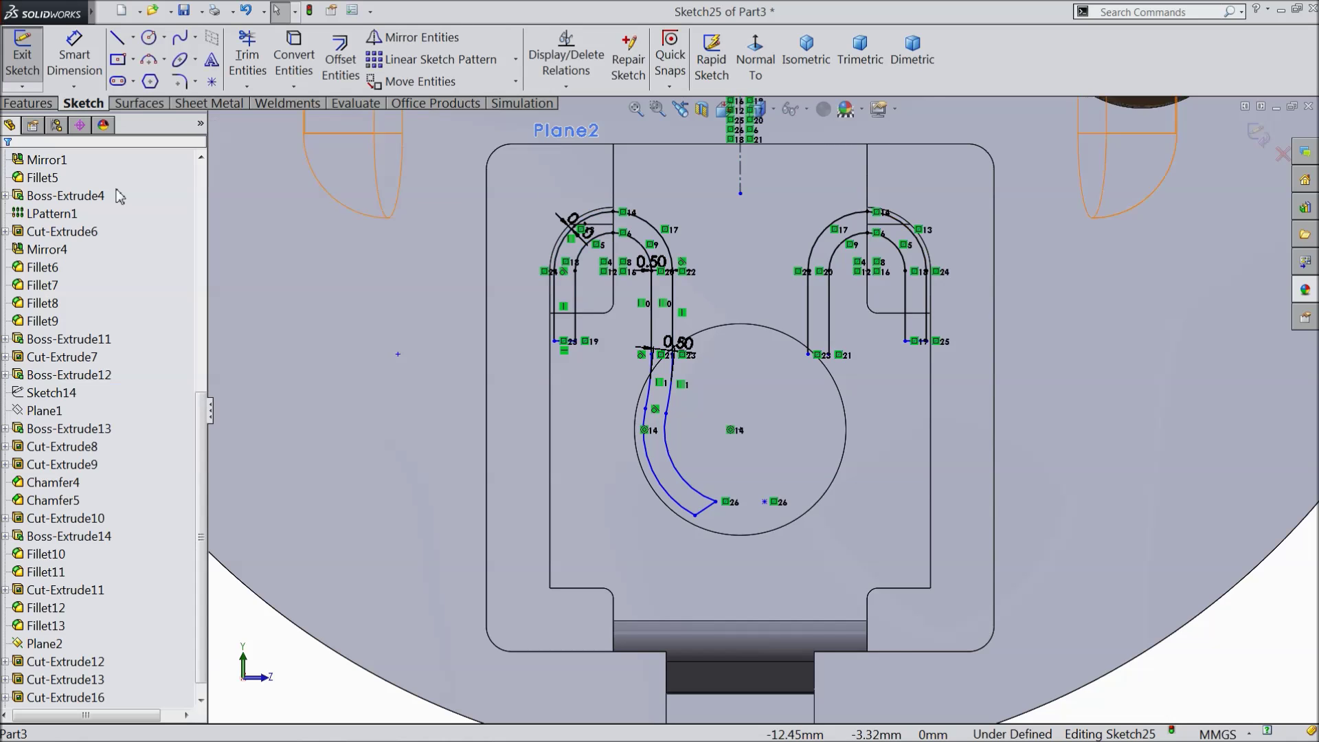
Draw a three-point arc of about 4.47 mm radius from the mirrored hook's inner leg end to the mirrored lower corner point
{"action": "scroll", "coordinate": [804, 406], "scroll_direction": "down", "scroll_amount": 3}
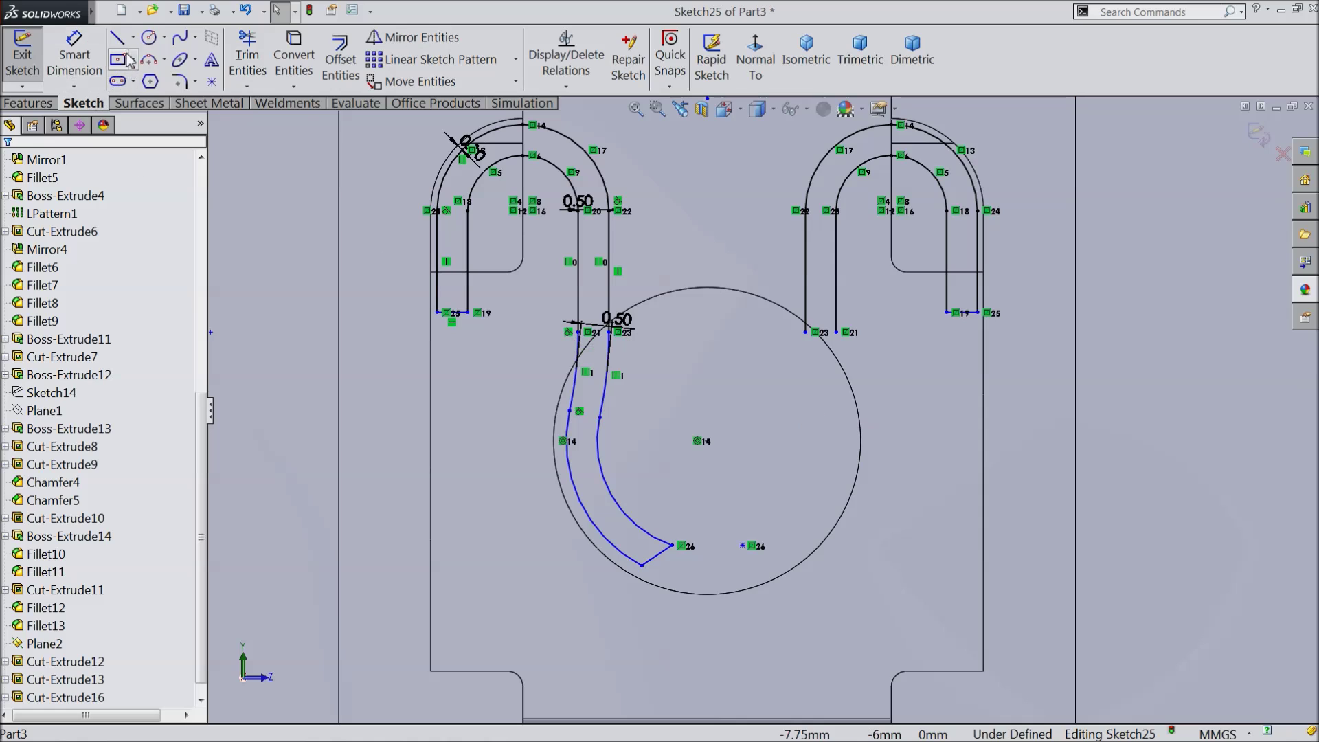
{"action": "left_click", "coordinate": [155, 64]}
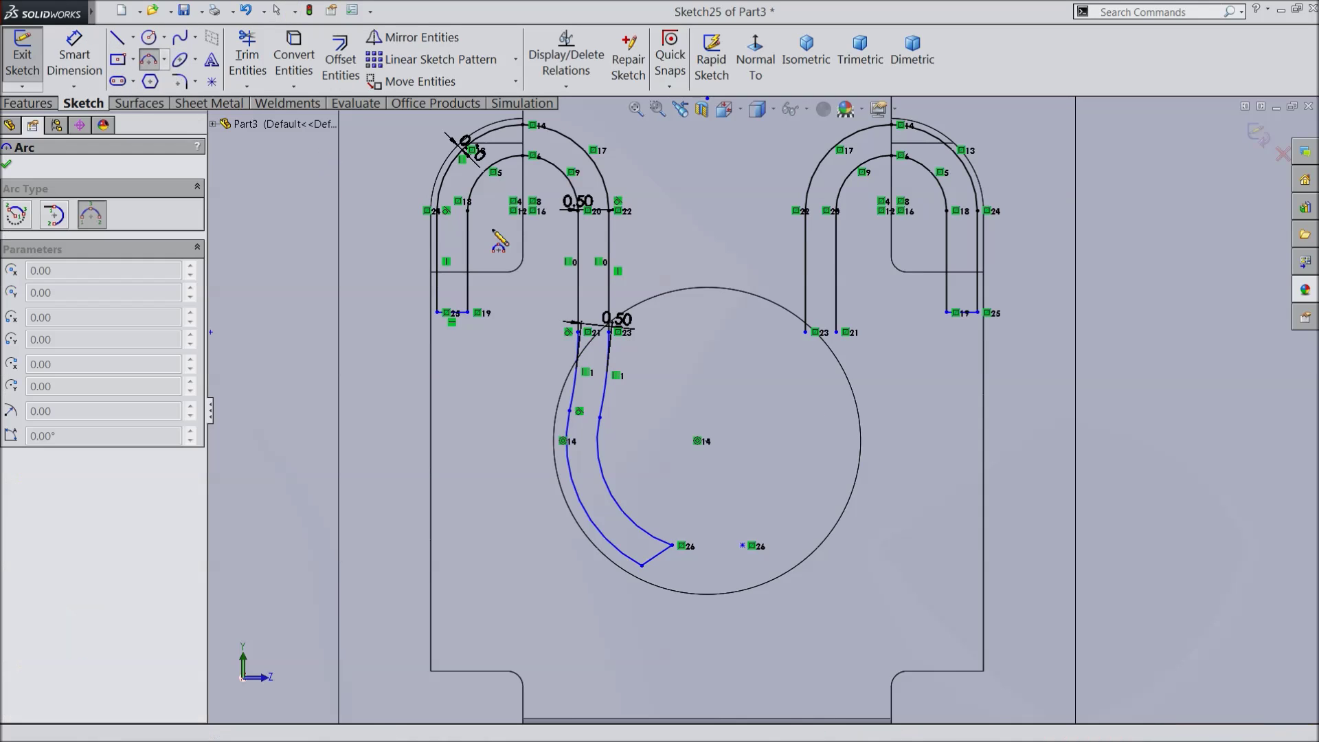
{"action": "left_click", "coordinate": [806, 332]}
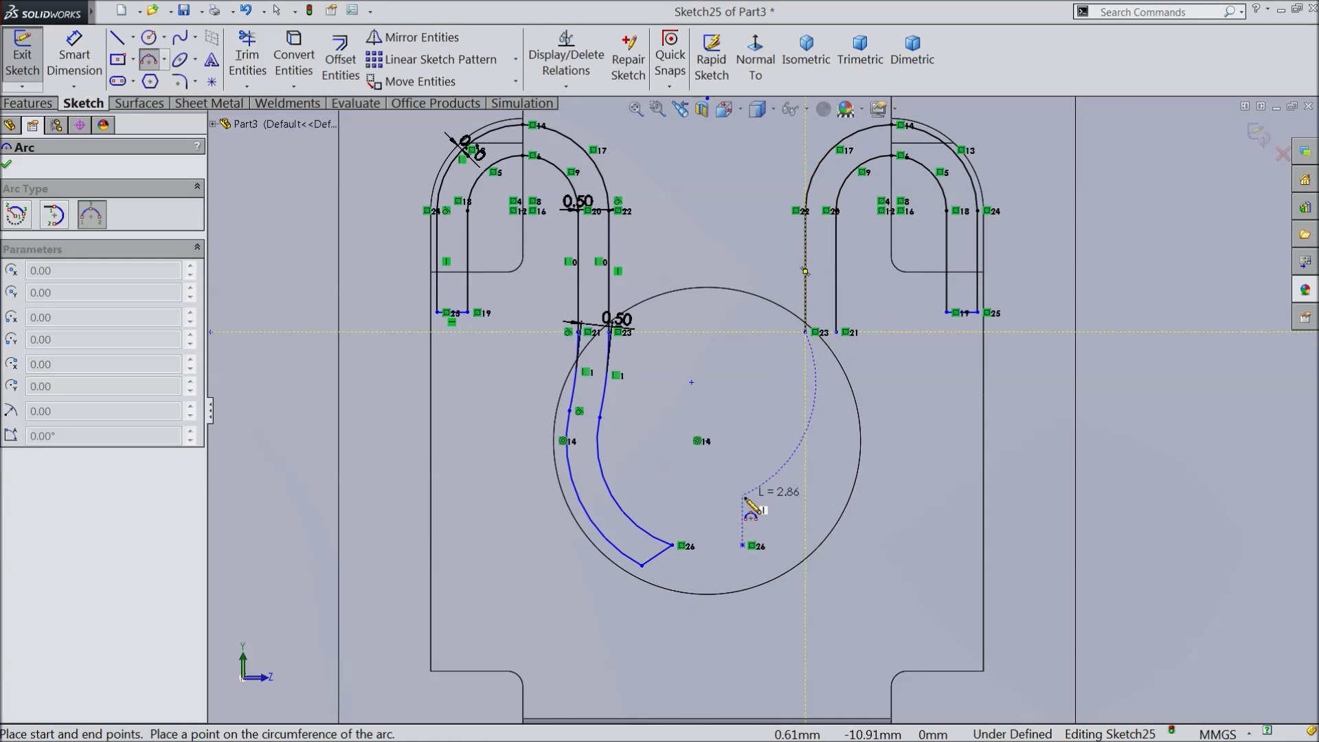
{"action": "left_click", "coordinate": [743, 545]}
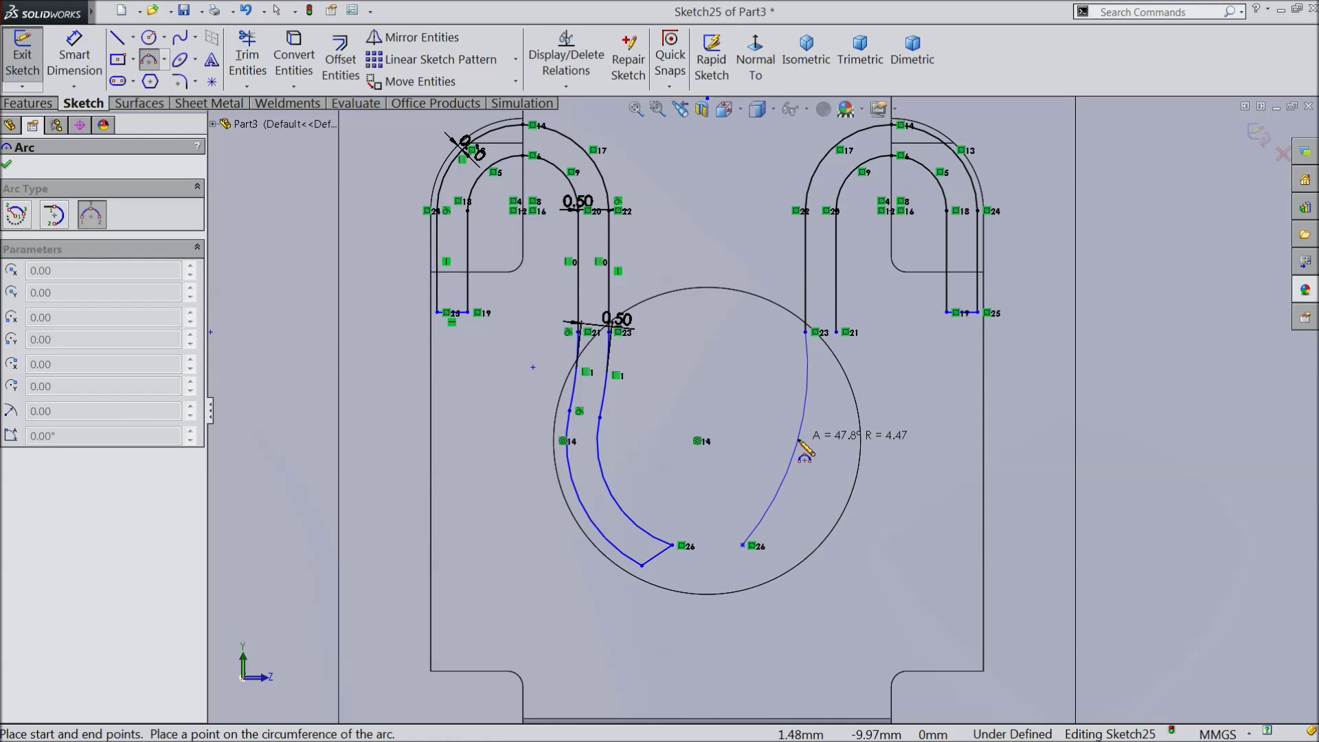
{"action": "left_click", "coordinate": [795, 444]}
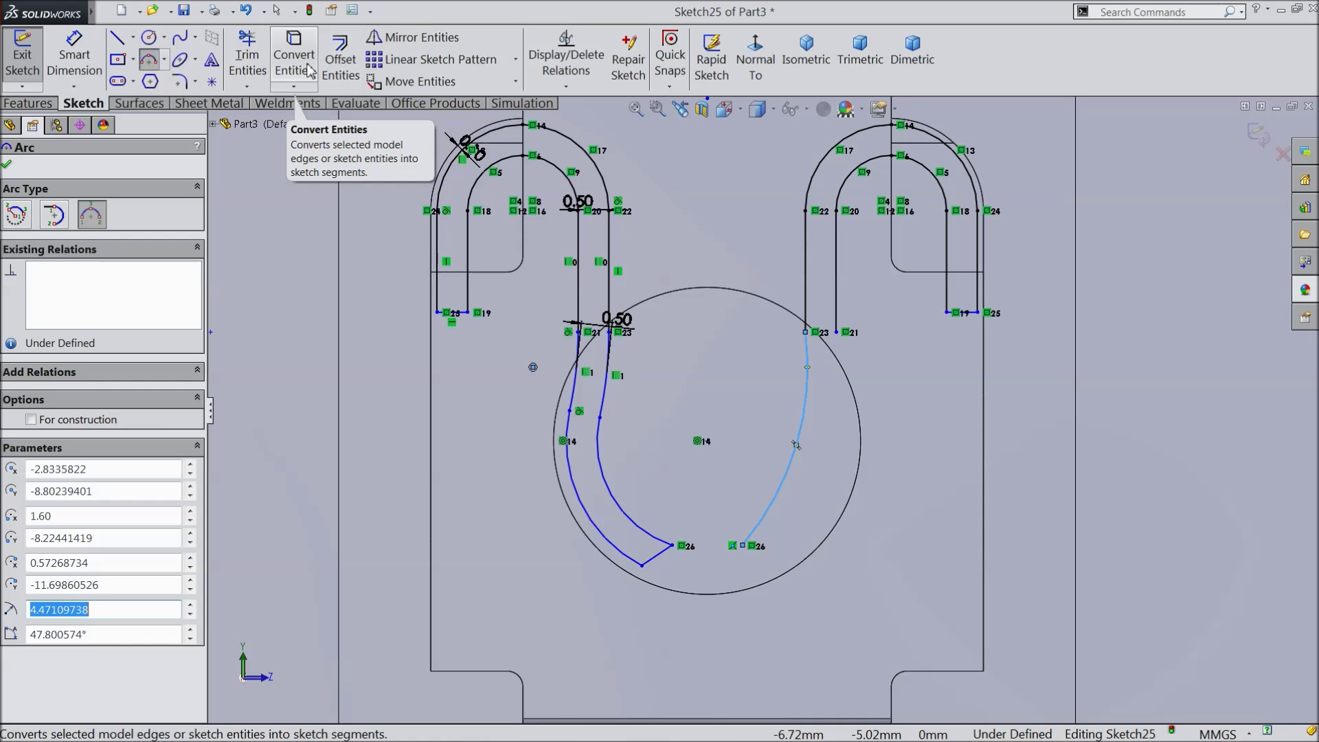
{"action": "left_click", "coordinate": [148, 63]}
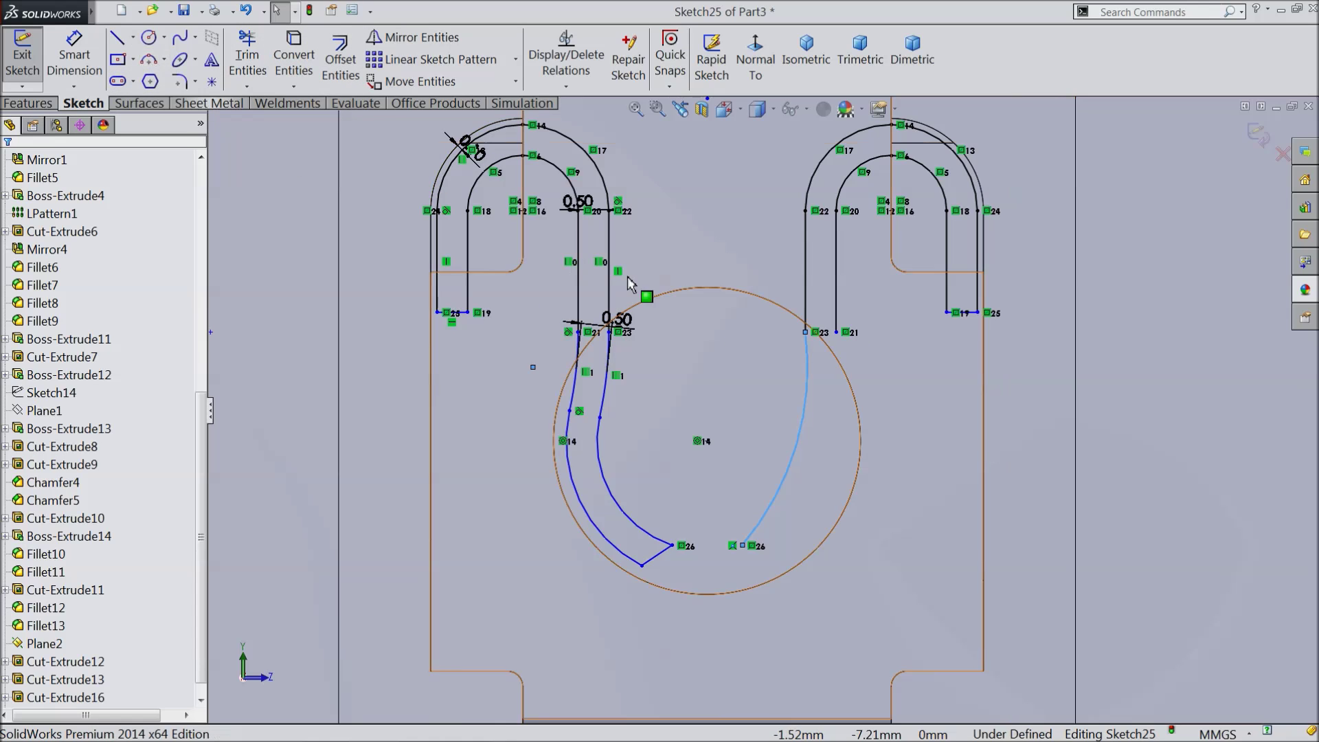
Make the new arc tangent to the mirrored hook's inner straight leg
{"action": "left_click", "coordinate": [807, 302]}
{"action": "left_click", "coordinate": [834, 351], "text": "ctrl"}
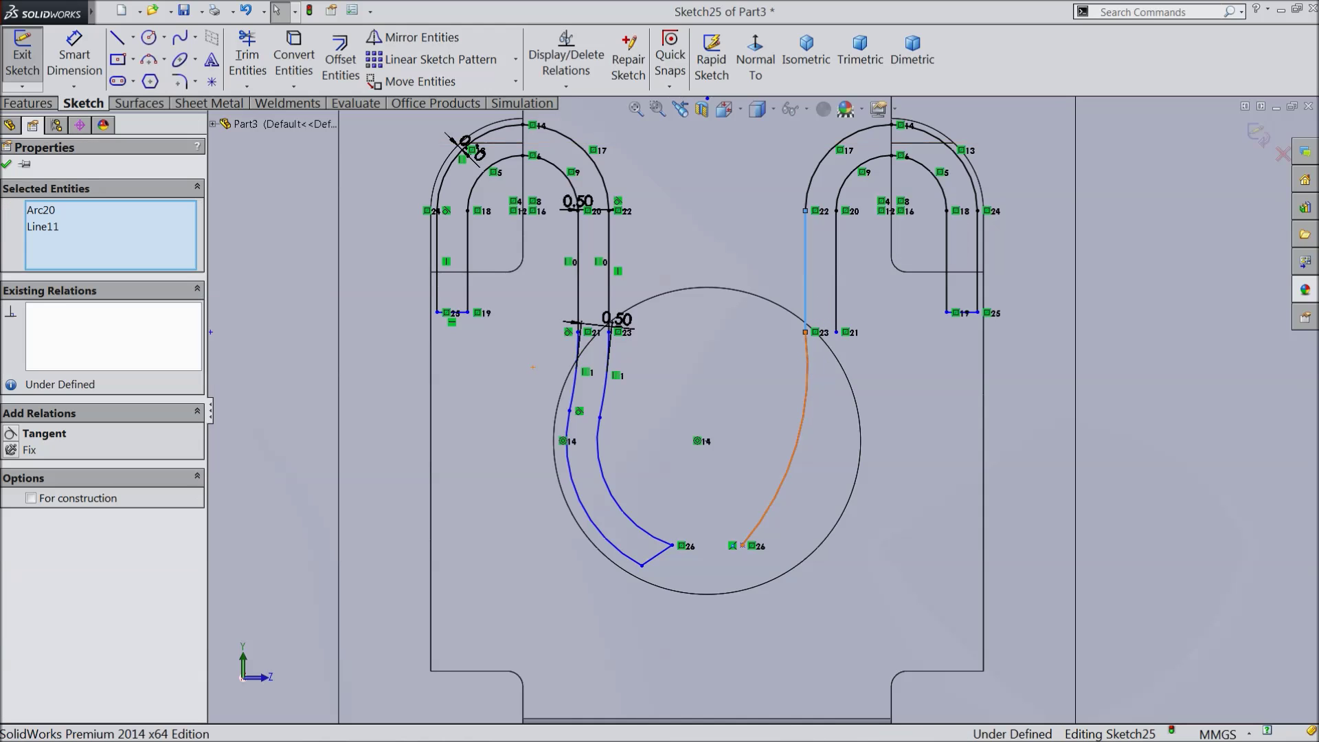
{"action": "left_click", "coordinate": [841, 313]}
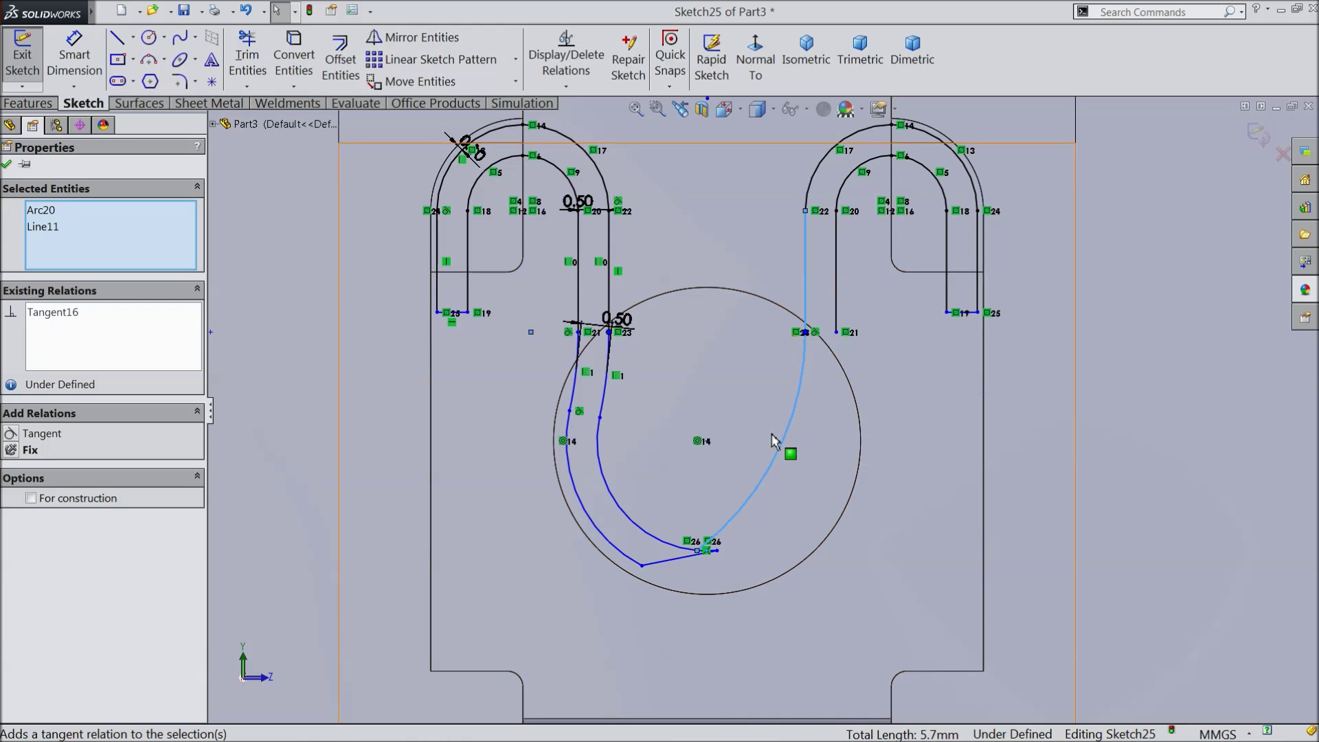
{"action": "scroll", "coordinate": [758, 503], "scroll_direction": "down", "scroll_amount": 3}
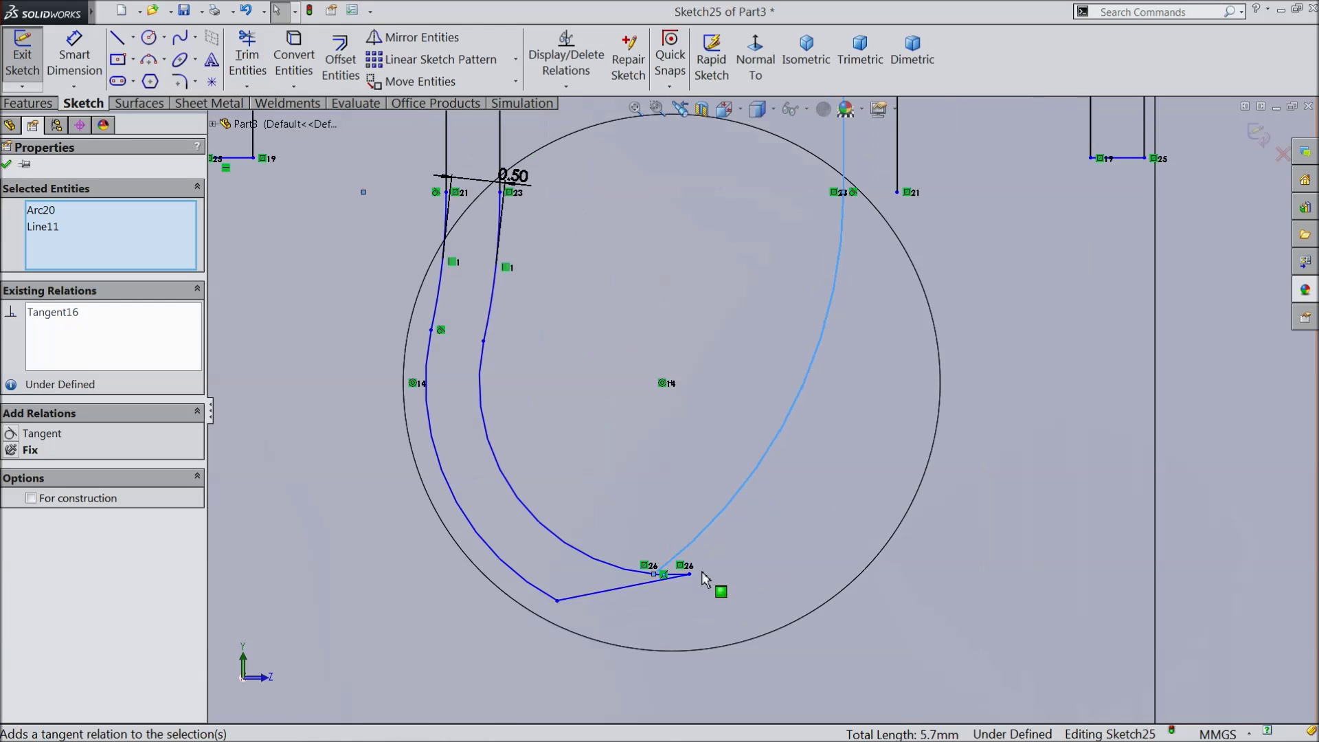
{"action": "left_click", "coordinate": [7, 165]}
Pull the new arc's lower end point away from the centreline so the two strip tips are spaced apart
{"action": "left_click", "coordinate": [655, 574]}
{"action": "left_click_drag", "start_coordinate": [656, 577], "coordinate": [708, 571]}
{"action": "scroll", "coordinate": [764, 410], "scroll_direction": "up", "scroll_amount": 3}
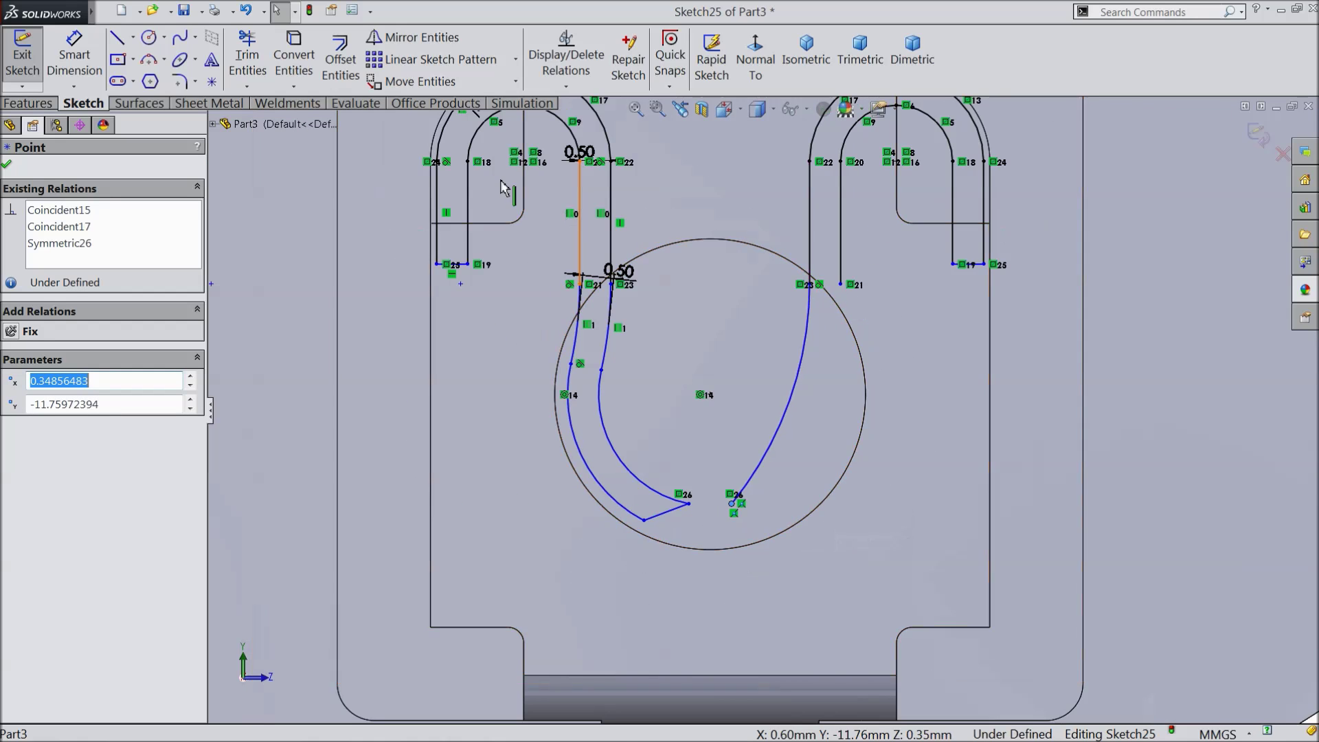
Offset the new arc by 0.50 mm away from the centreline to form the mirrored strip's outer edge
{"action": "left_click", "coordinate": [340, 65]}
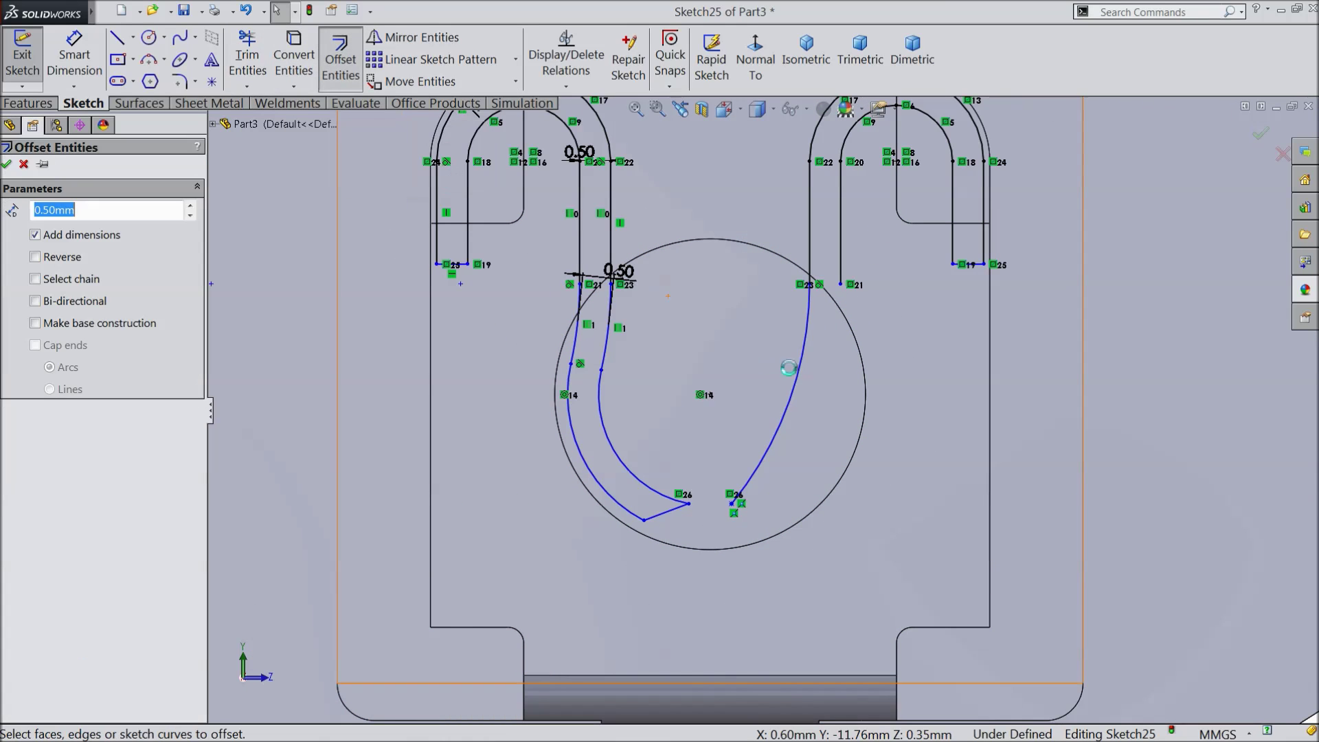
{"action": "left_click", "coordinate": [813, 342]}
{"action": "left_click", "coordinate": [35, 257]}
{"action": "left_click", "coordinate": [6, 164]}
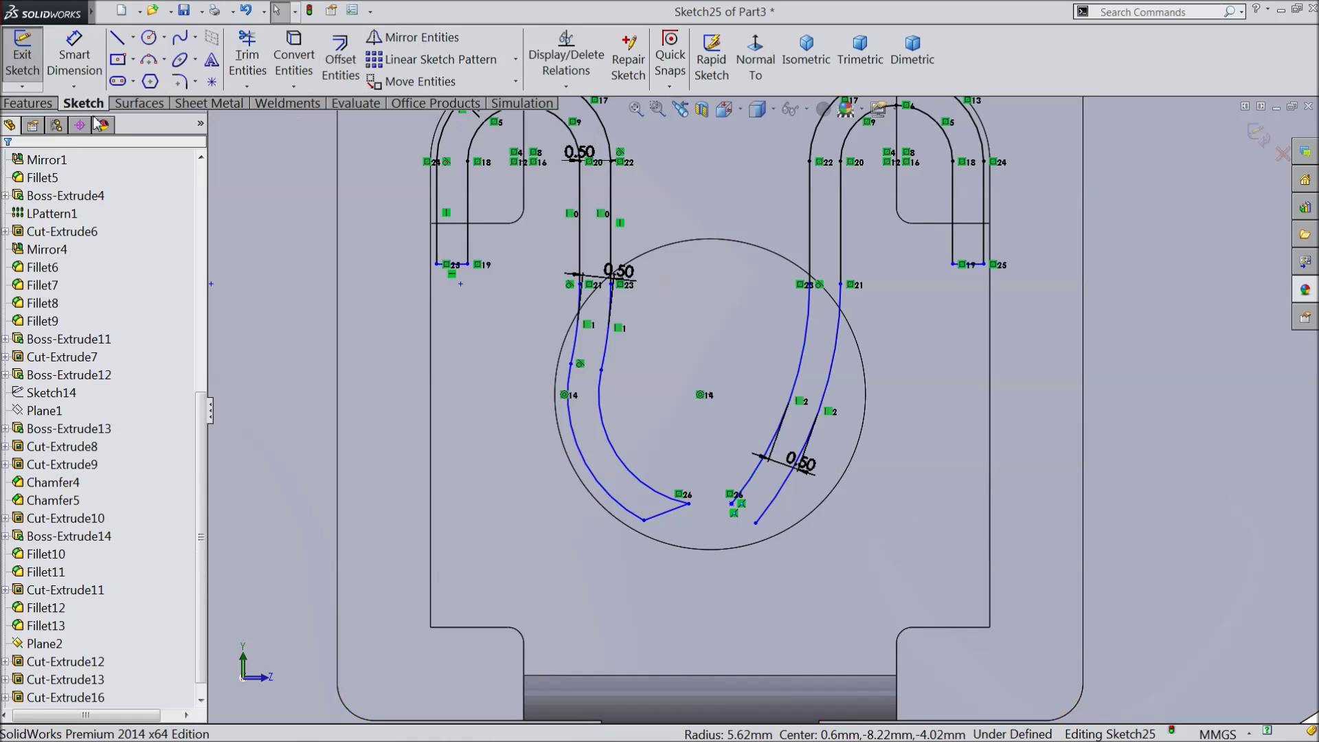
Close the mirrored strip's lower end with a line joining the ends of the arc and its offset
{"action": "left_click", "coordinate": [117, 37]}
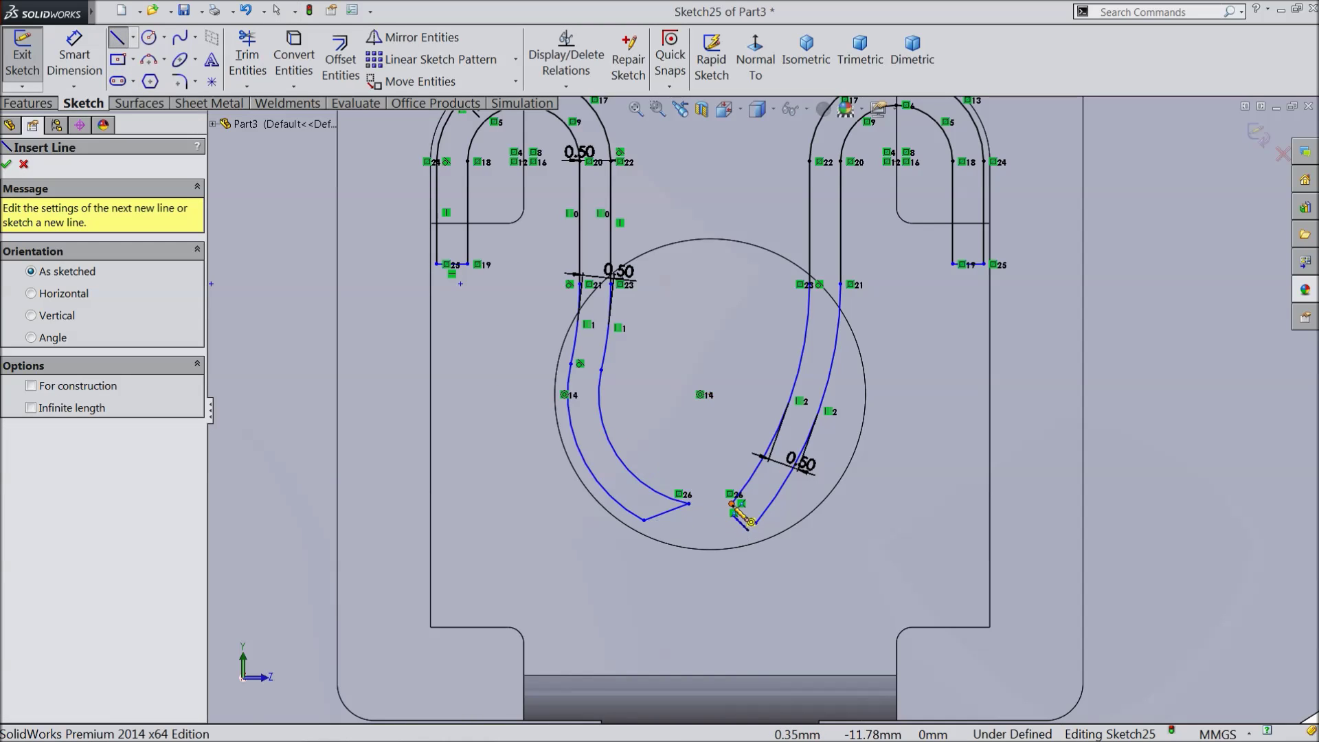
{"action": "left_click", "coordinate": [756, 523]}
{"action": "left_click", "coordinate": [735, 507]}
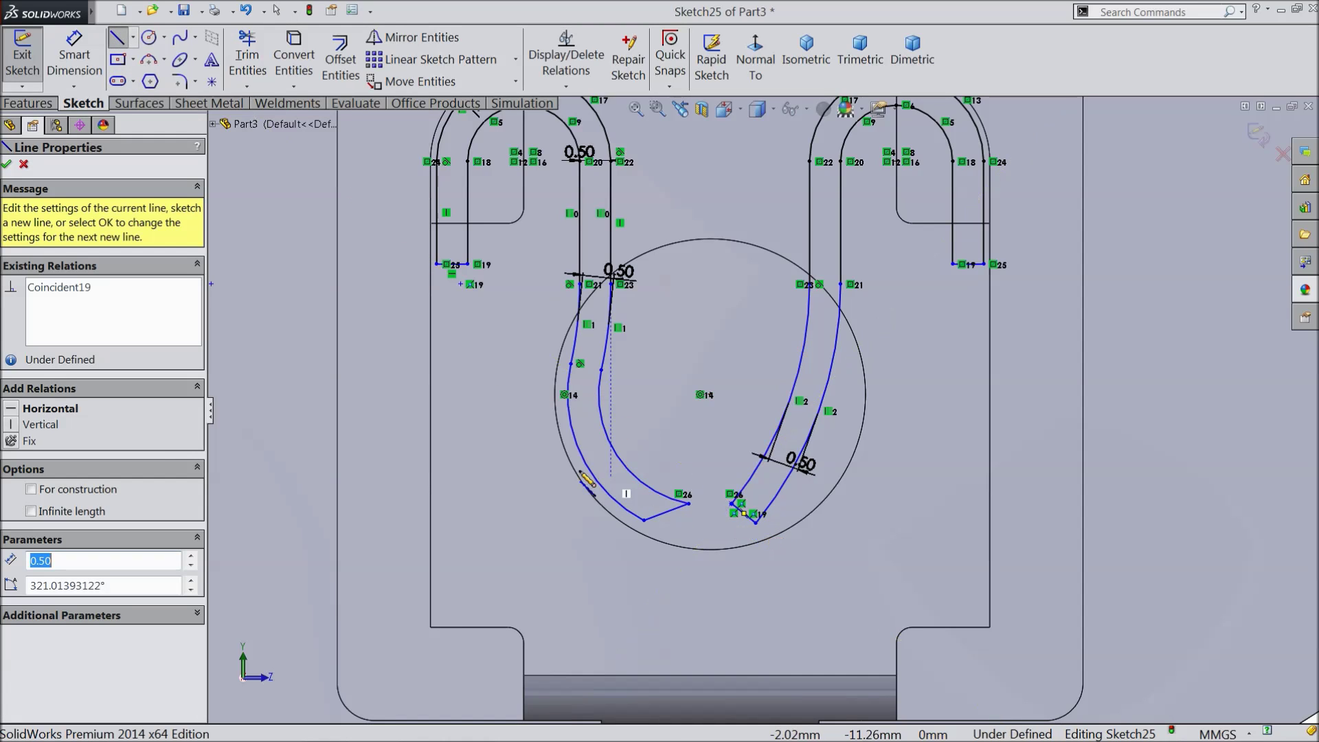
{"action": "left_click", "coordinate": [7, 164]}
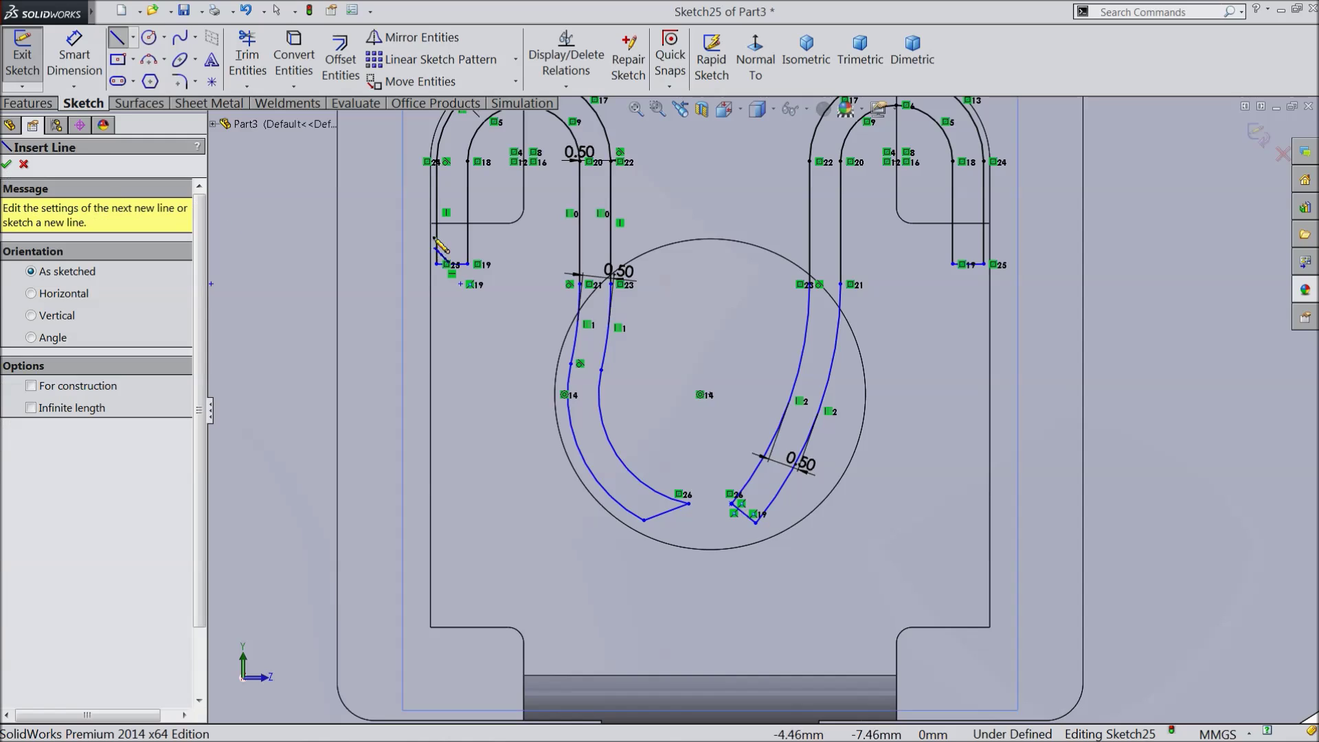
{"action": "scroll", "coordinate": [755, 409], "scroll_direction": "up", "scroll_amount": 5}
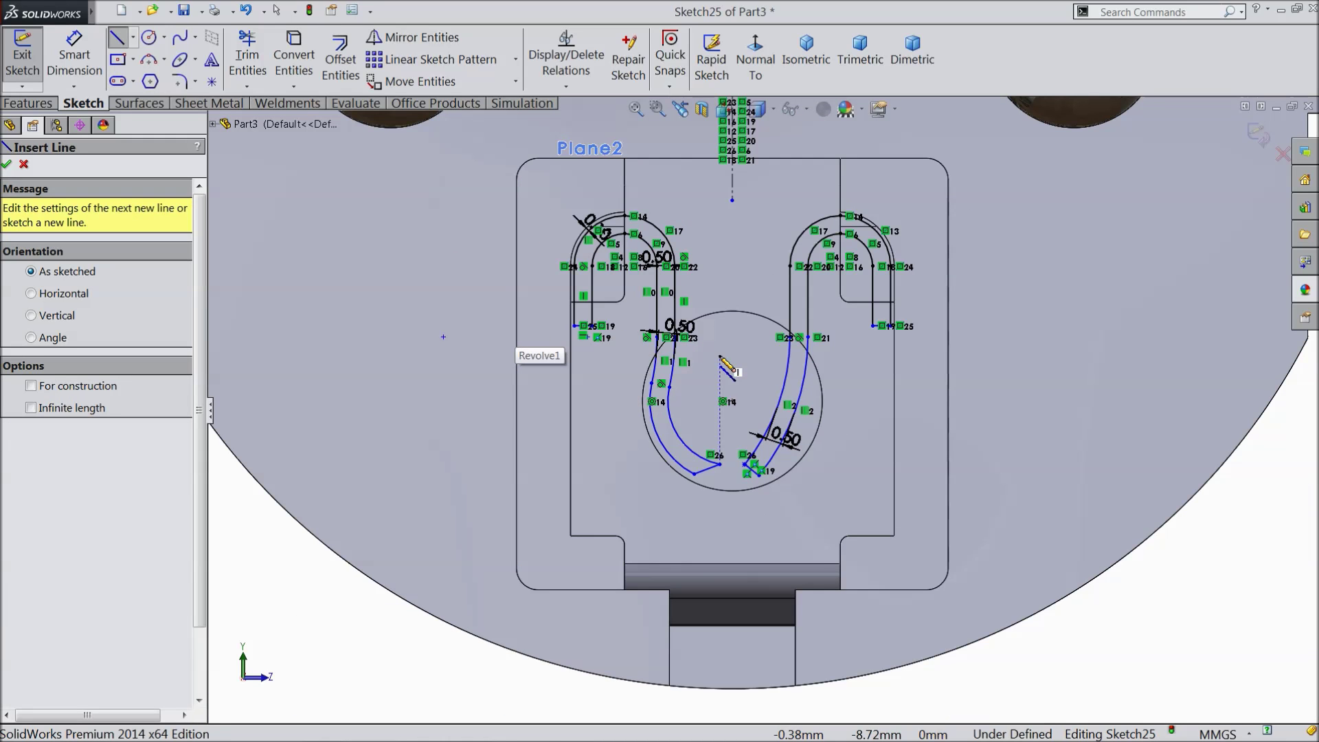
{"action": "left_click", "coordinate": [7, 164]}
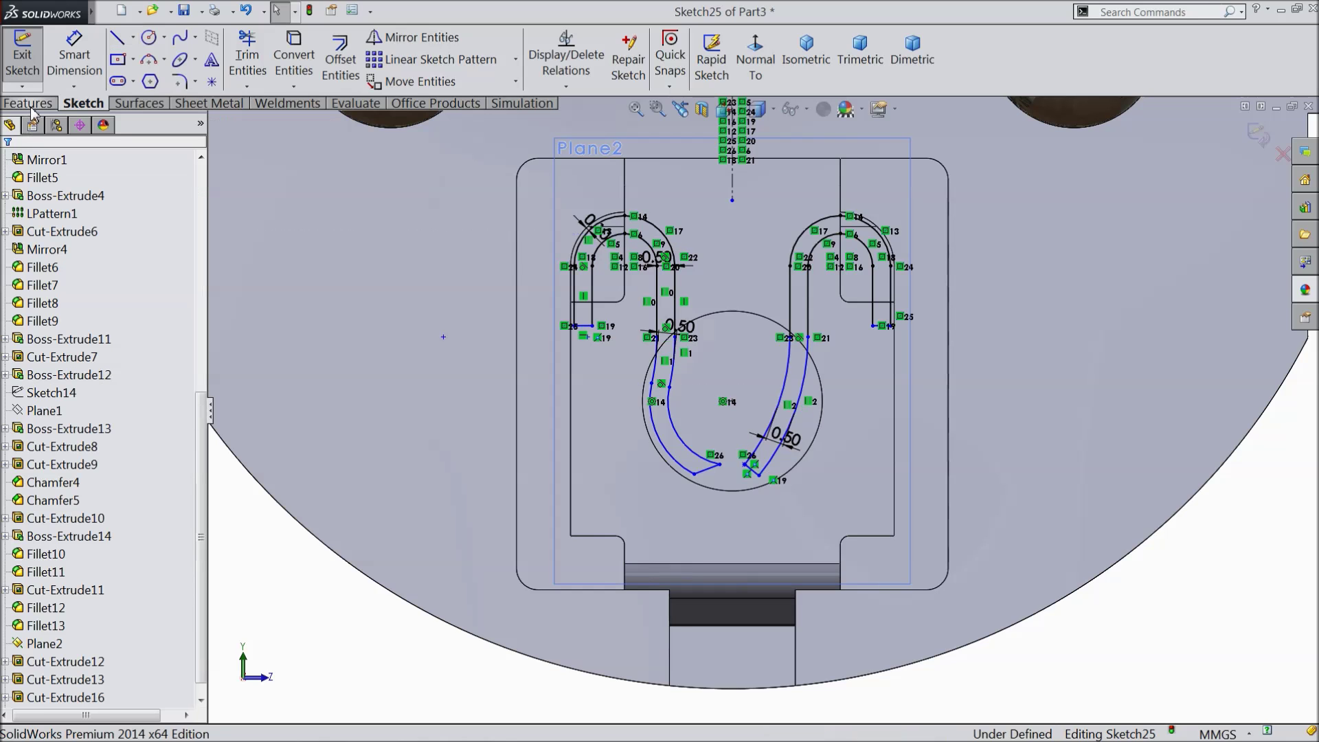
Start an extruded boss from the sketch, picking both closed hook-strip outlines as contours
{"action": "left_click", "coordinate": [29, 103]}
{"action": "left_click", "coordinate": [31, 58]}
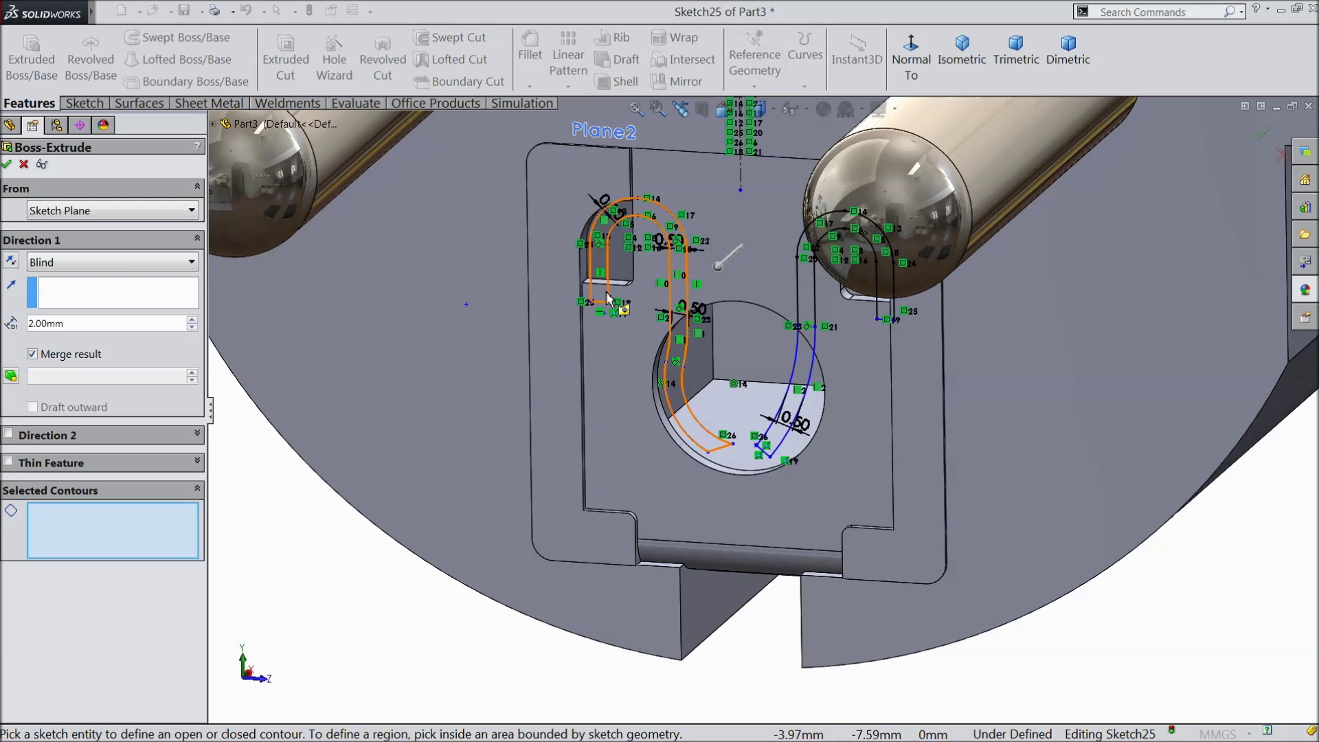
{"action": "left_click", "coordinate": [609, 300]}
{"action": "middle_click_drag", "start_coordinate": [833, 355], "coordinate": [801, 375]}
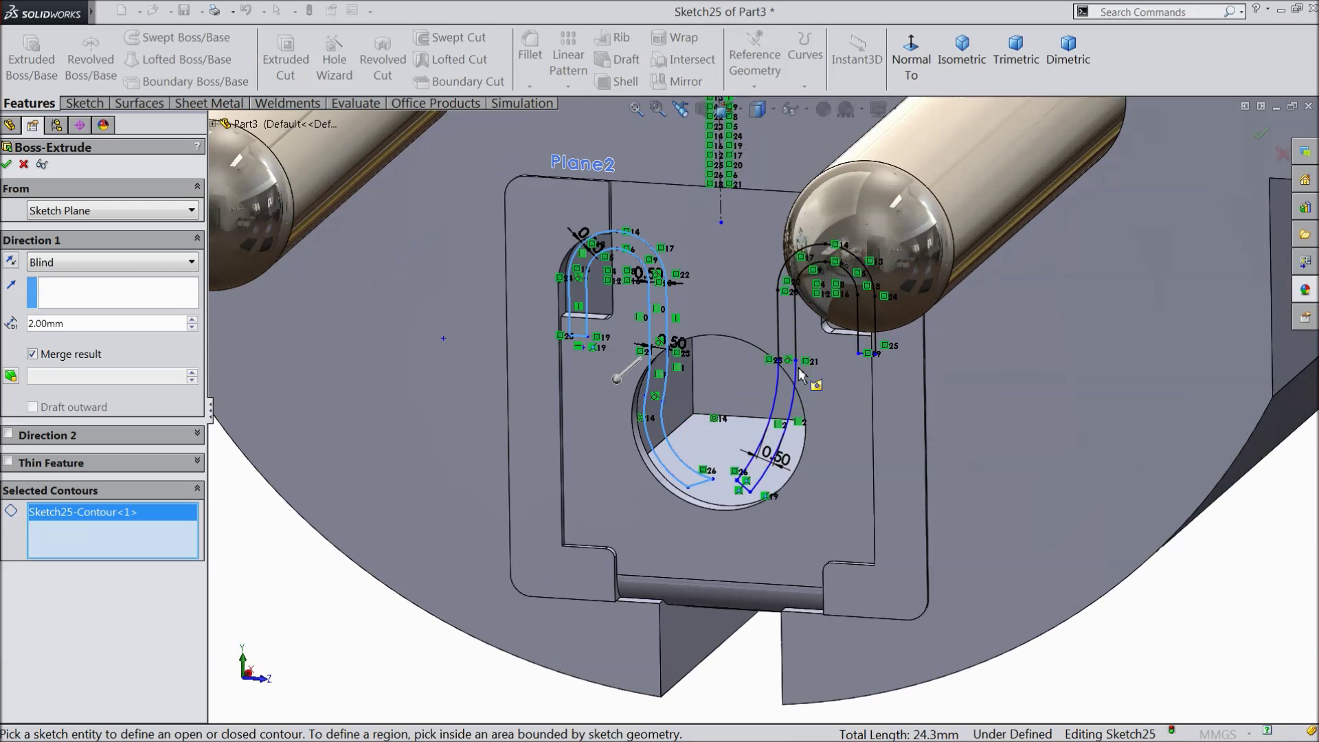
{"action": "left_click", "coordinate": [795, 424]}
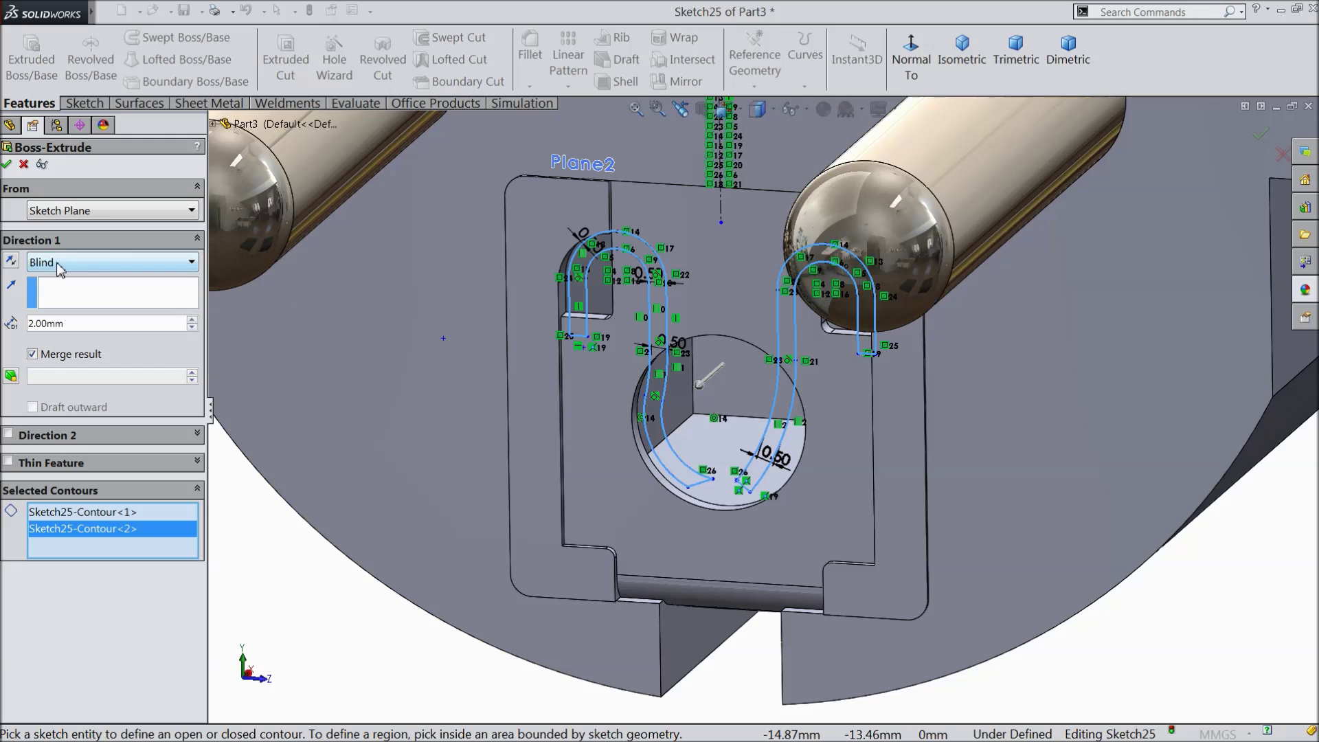
Reverse the extrusion direction and set its blind depth to 17 mm
{"action": "left_click", "coordinate": [12, 262]}
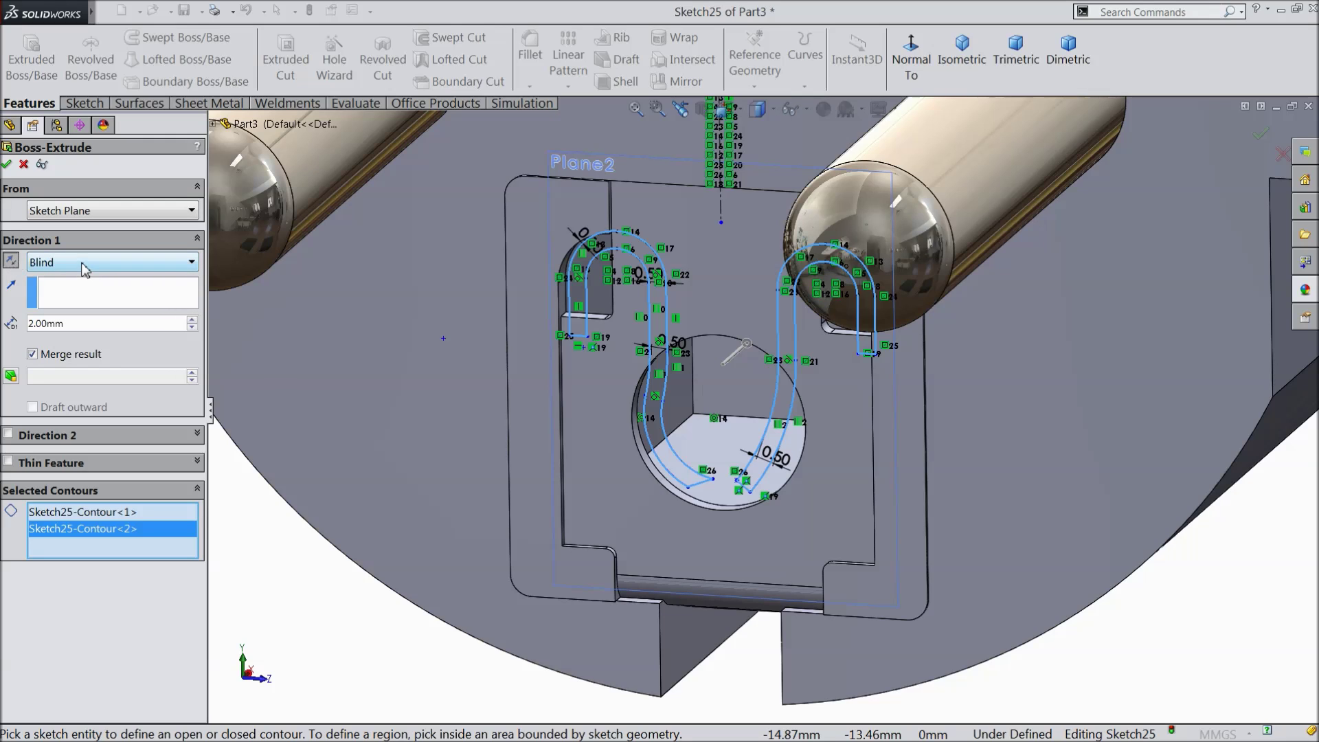
{"action": "type", "text": "17"}
{"action": "key", "text": "Return"}
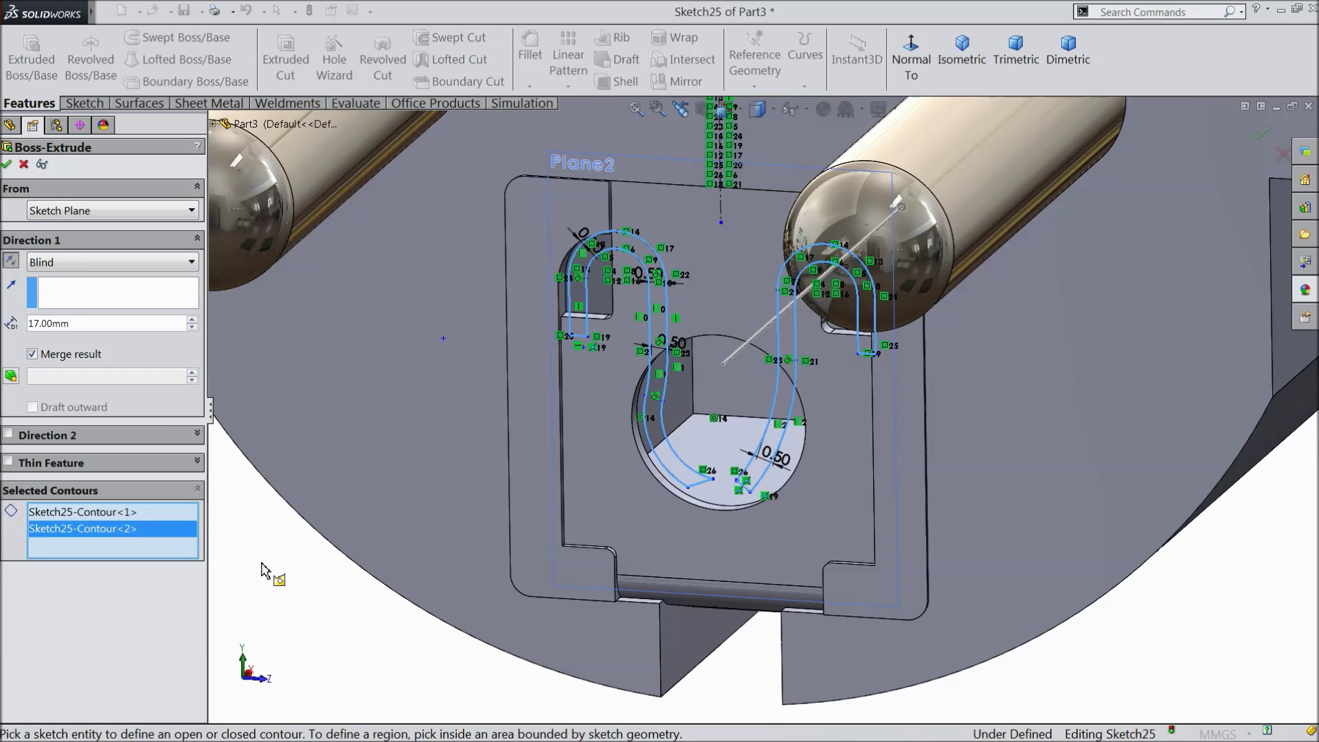
Add the enclosed regions of both strips to the extrusion's contours and set the blind depth to 15 mm
{"action": "middle_click_drag", "start_coordinate": [930, 474], "coordinate": [913, 449]}
{"action": "scroll", "coordinate": [771, 382], "scroll_direction": "down", "scroll_amount": 5}
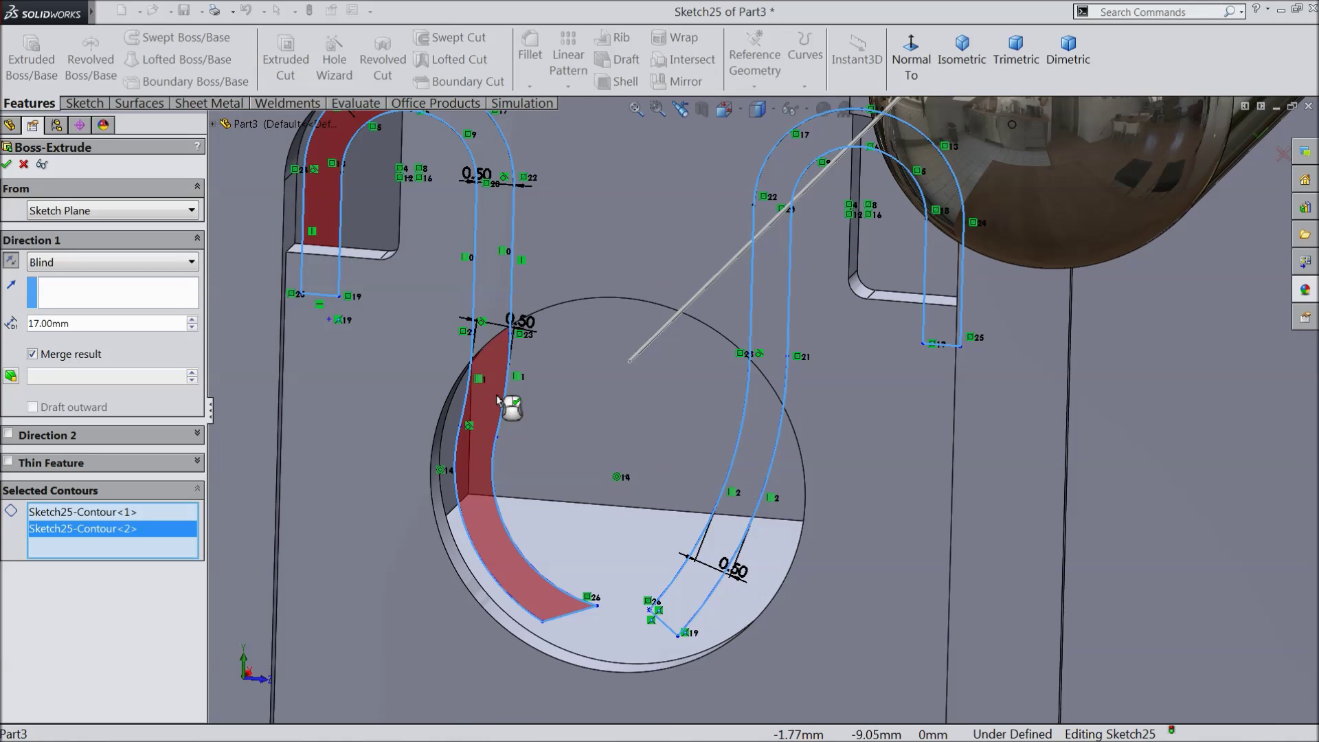
{"action": "left_click", "coordinate": [503, 407]}
{"action": "scroll", "coordinate": [786, 407], "scroll_direction": "up", "scroll_amount": 3}
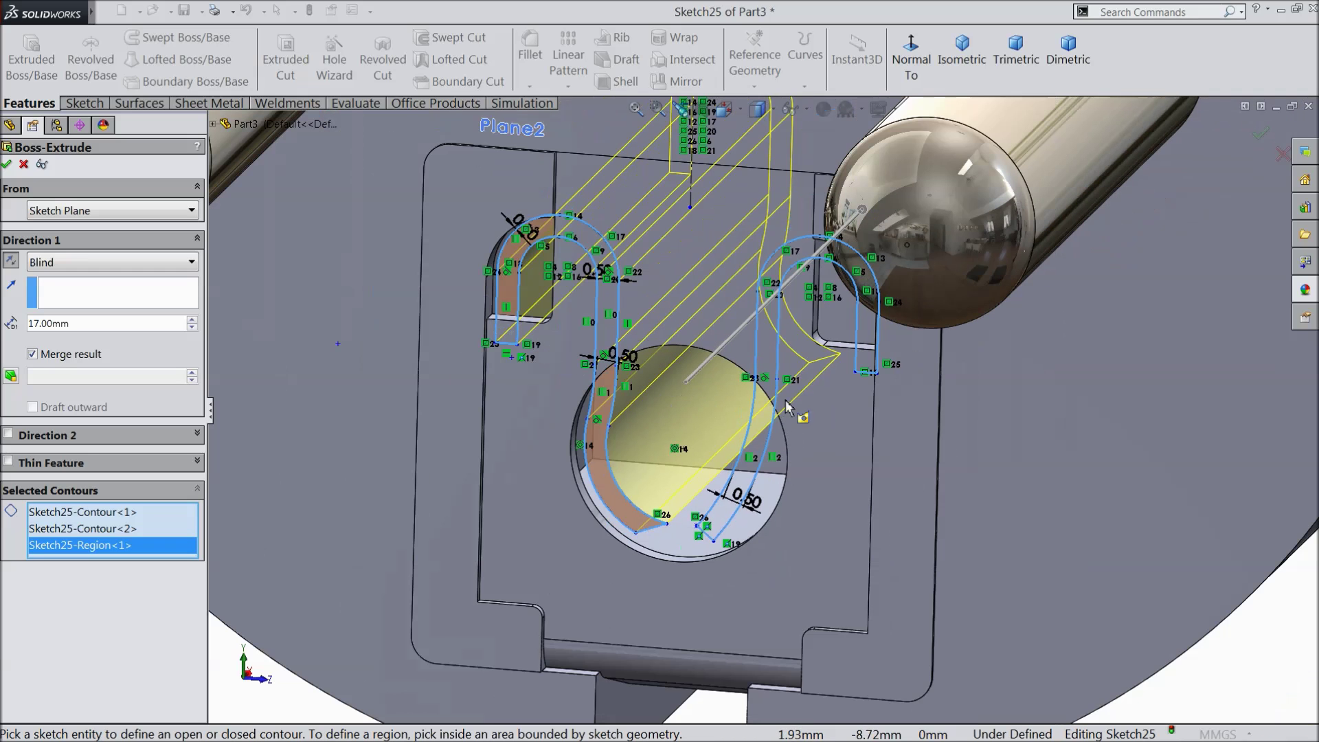
{"action": "scroll", "coordinate": [779, 432], "scroll_direction": "up", "scroll_amount": 3}
{"action": "mouse_move", "coordinate": [777, 443]}
{"action": "middle_mouse_down"}
{"action": "mouse_move", "coordinate": [789, 349]}
{"action": "mouse_move", "coordinate": [748, 313]}
{"action": "middle_mouse_up"}
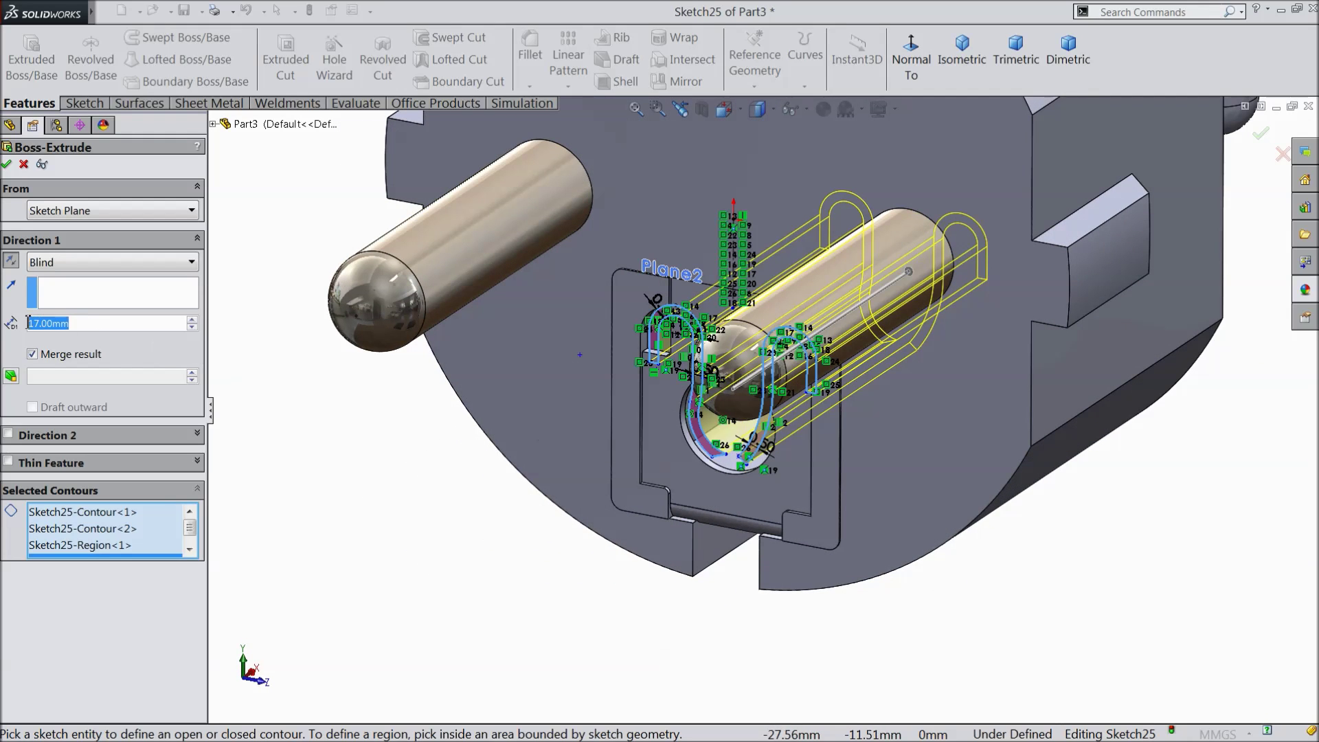
{"action": "type", "text": "15"}
{"action": "key", "text": "Return"}
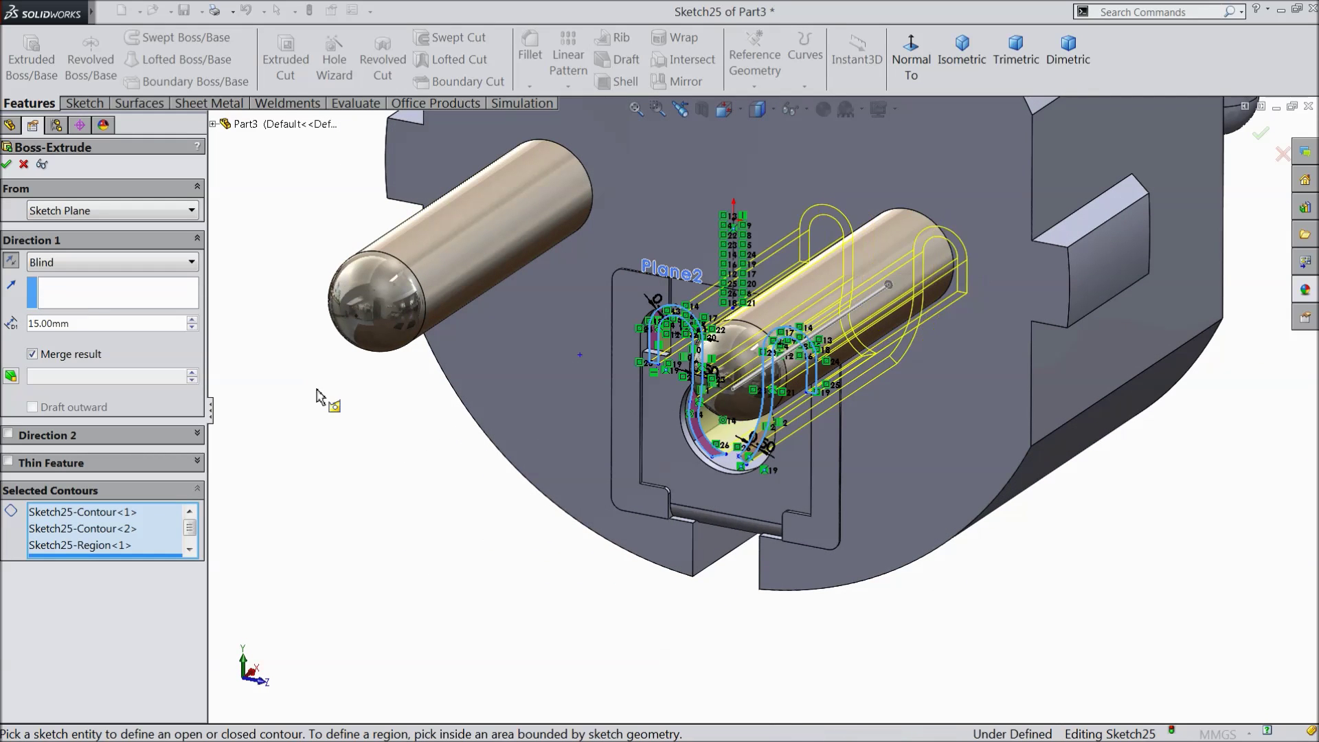
Finish the boss extrusion of both hook-shaped contact strips and inspect the plug's end face
{"action": "left_click", "coordinate": [6, 165]}
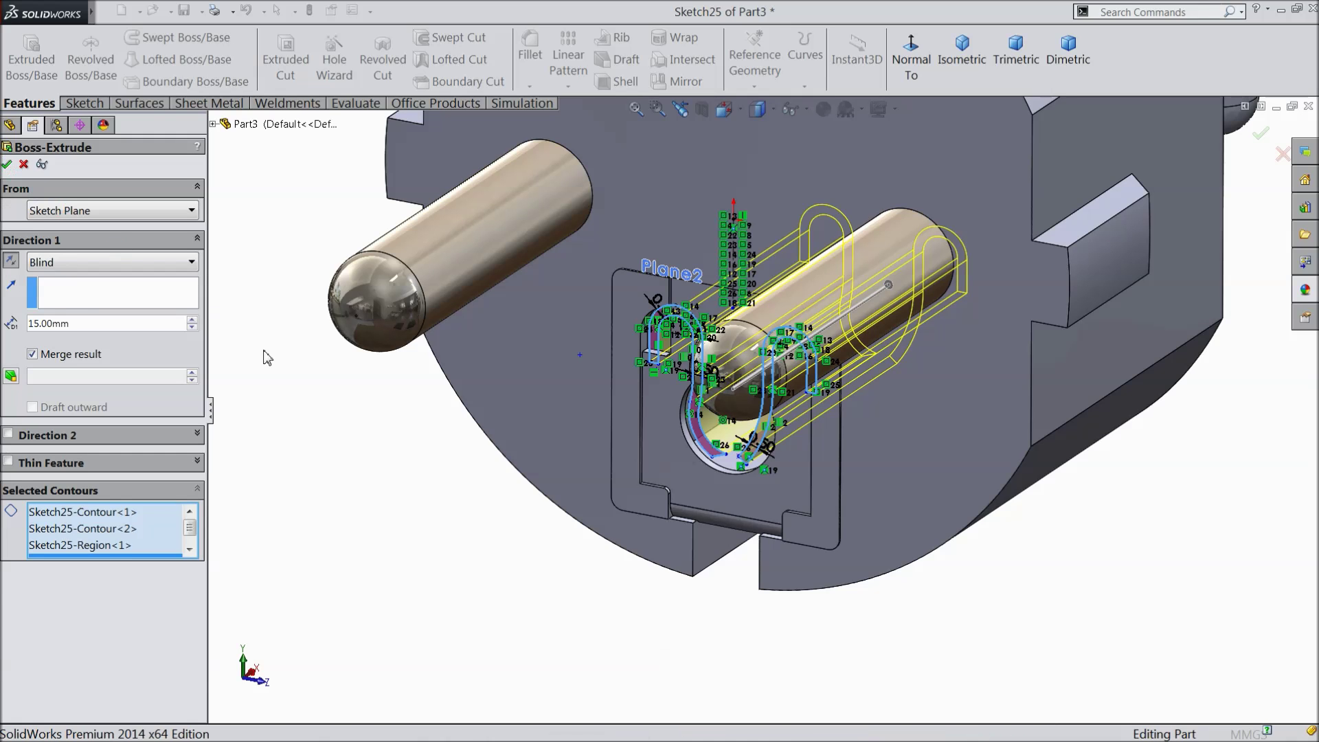
{"action": "middle_click_drag", "start_coordinate": [397, 486], "coordinate": [311, 516]}
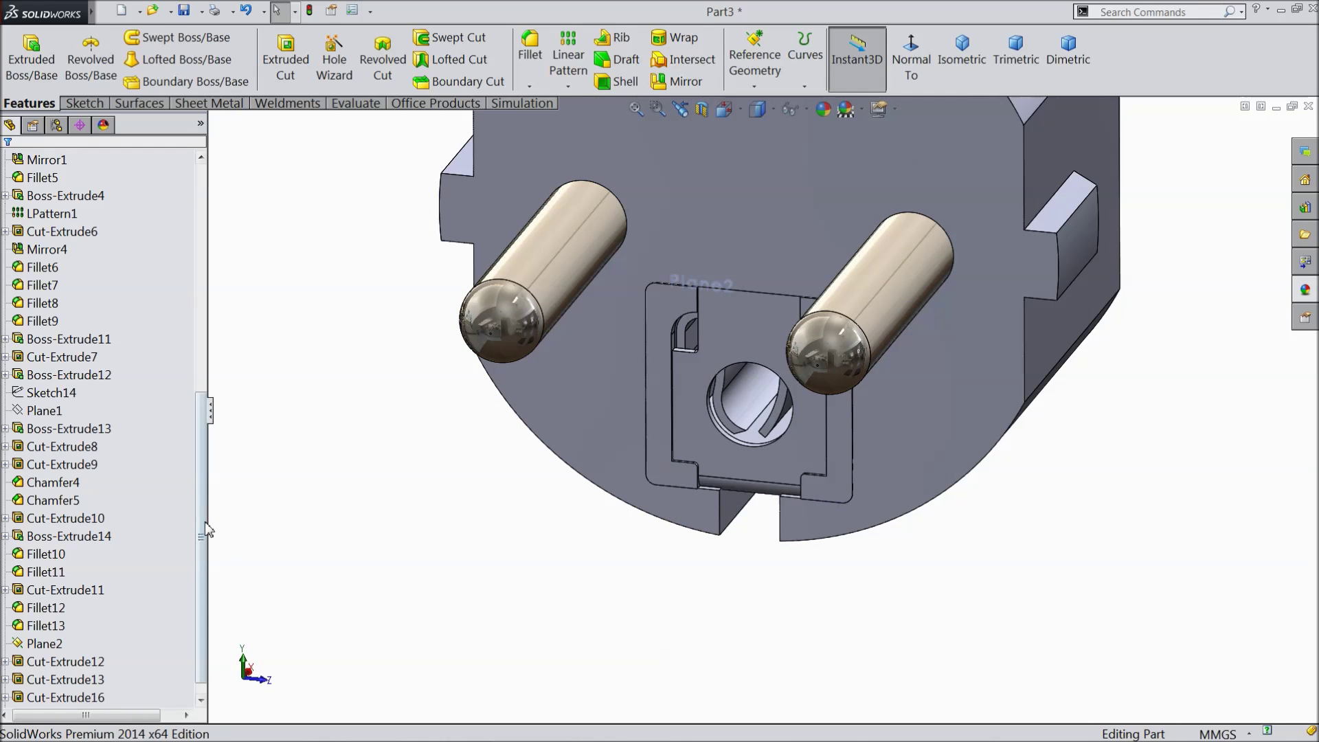
{"action": "left_click_drag", "start_coordinate": [205, 521], "coordinate": [200, 552]}
{"action": "scroll", "coordinate": [761, 405], "scroll_direction": "up", "scroll_amount": 5}
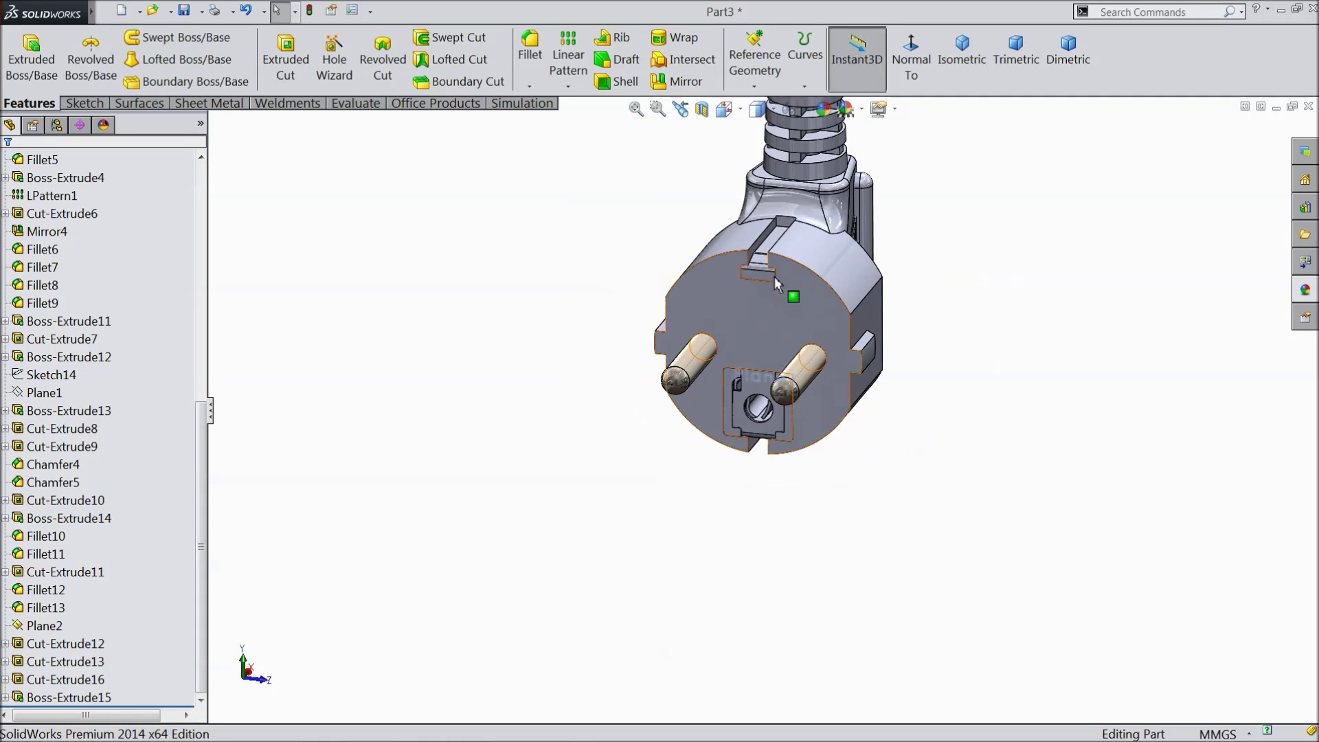
{"action": "middle_click_drag", "start_coordinate": [775, 281], "coordinate": [970, 237]}
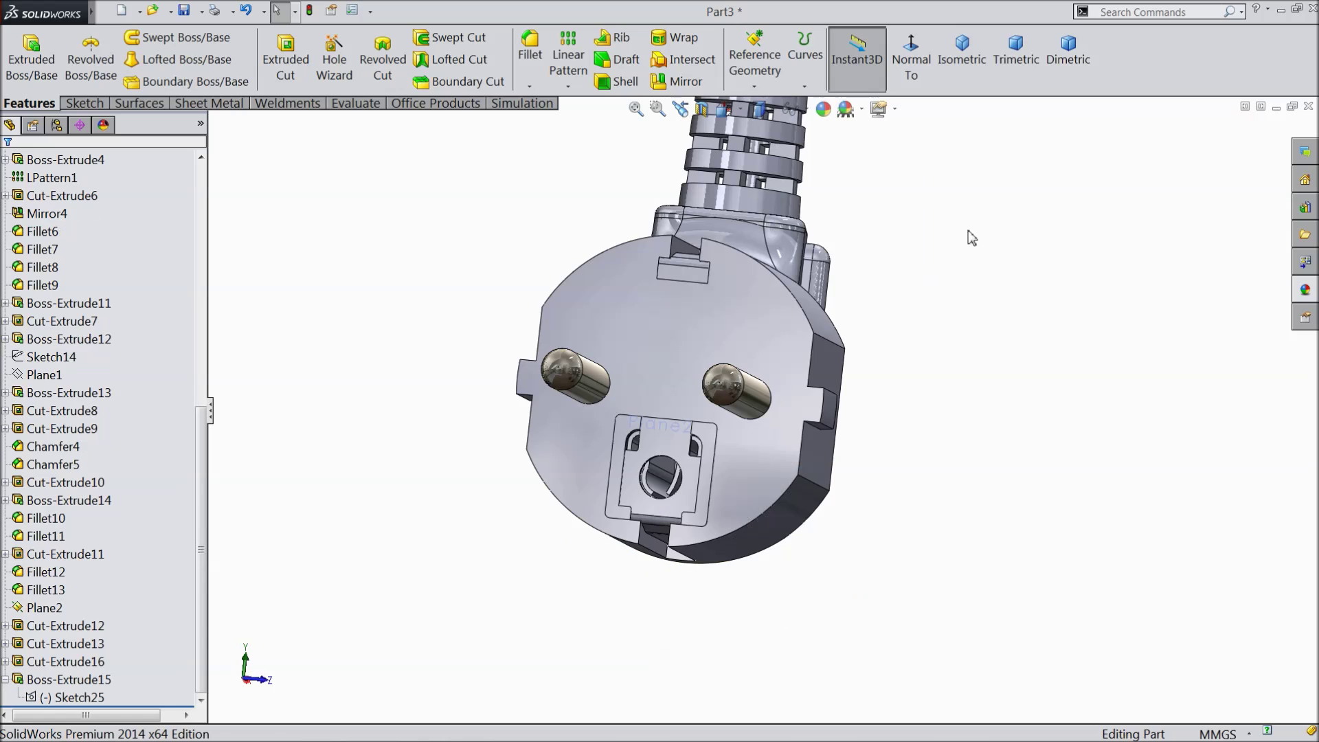
Fillet the outer edge of the cable sleeve's end face with a 0.20 mm constant radius
{"action": "left_click", "coordinate": [530, 52]}
{"action": "scroll", "coordinate": [590, 232], "scroll_direction": "up", "scroll_amount": 3}
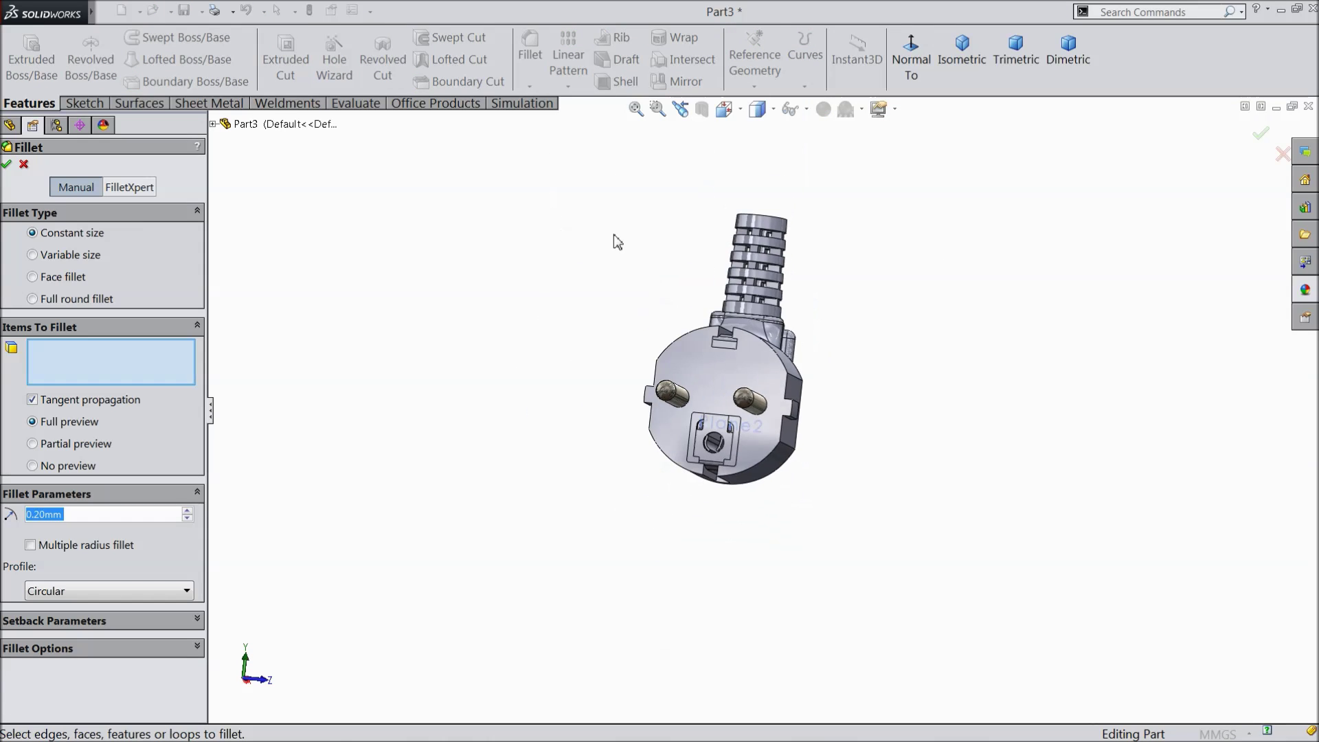
{"action": "middle_click_drag", "start_coordinate": [590, 232], "coordinate": [687, 206]}
{"action": "scroll", "coordinate": [800, 216], "scroll_direction": "down", "scroll_amount": 5}
{"action": "scroll", "coordinate": [800, 217], "scroll_direction": "down", "scroll_amount": 3}
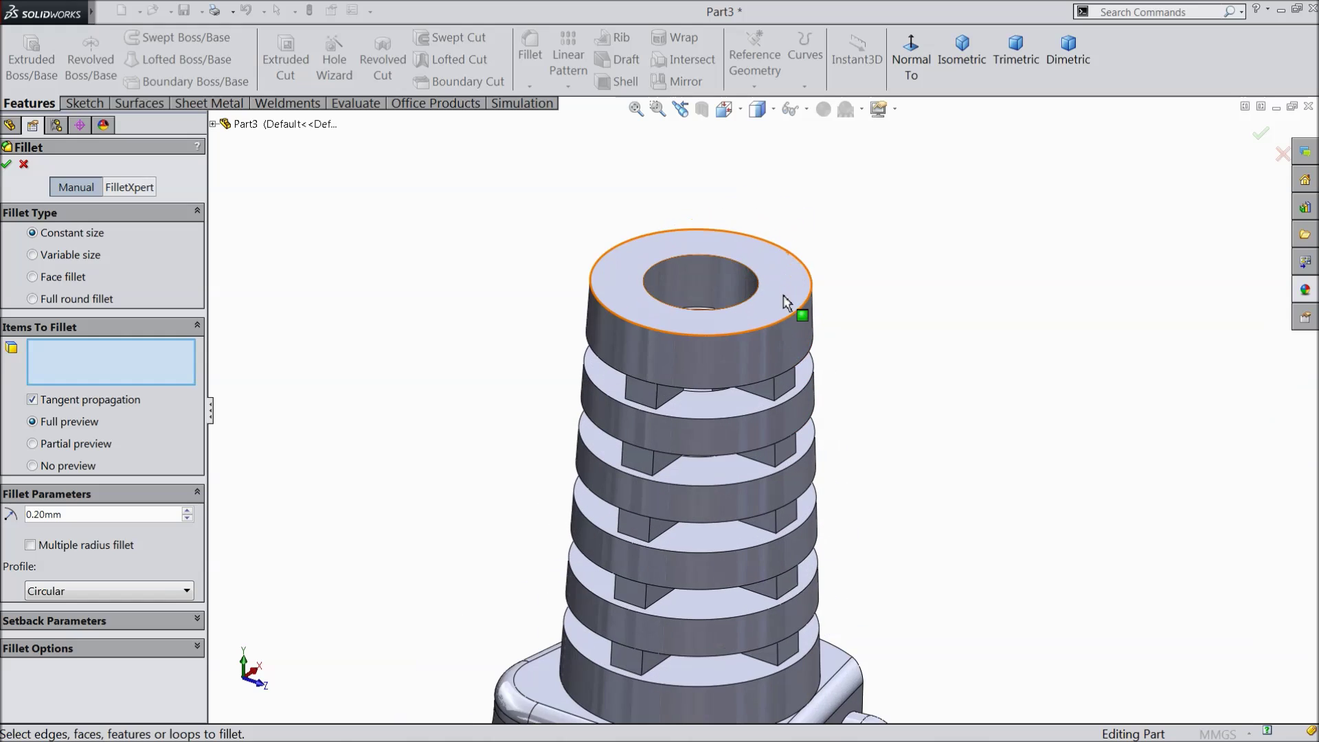
{"action": "left_click", "coordinate": [787, 321]}
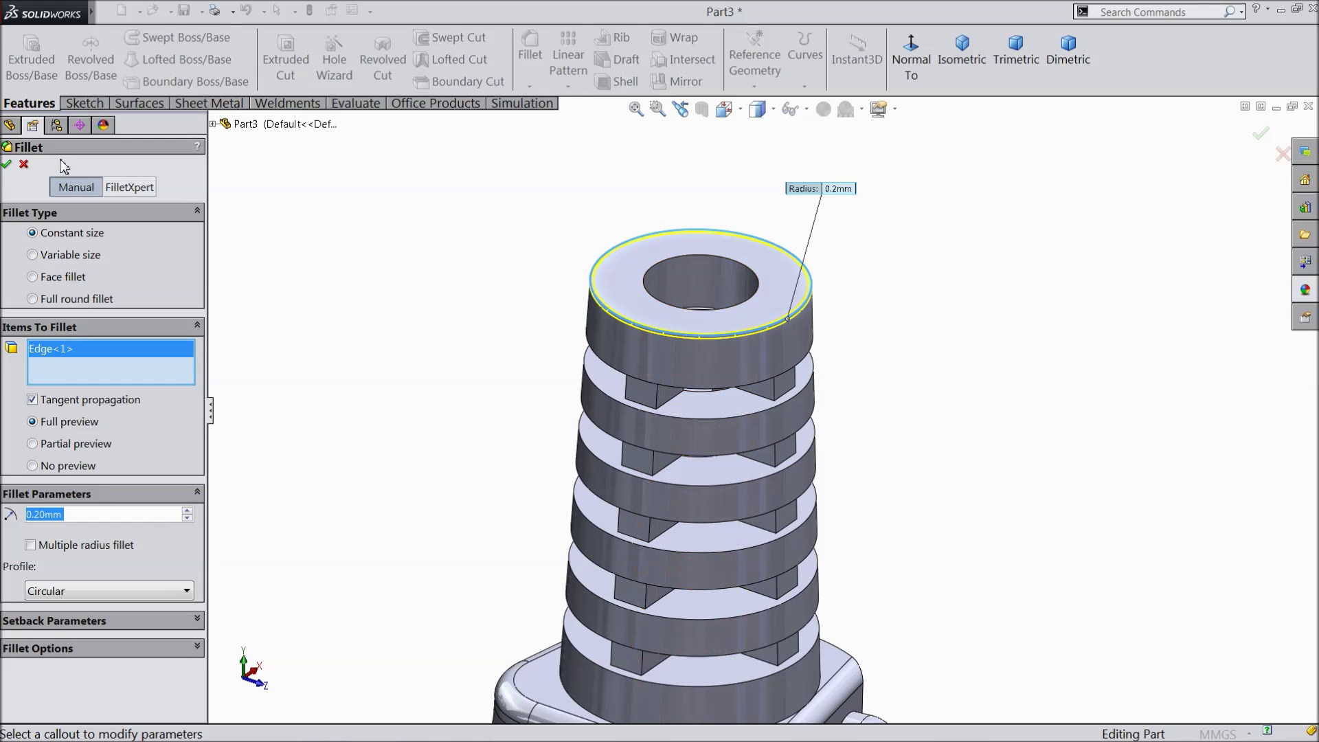
{"action": "left_click", "coordinate": [9, 165]}
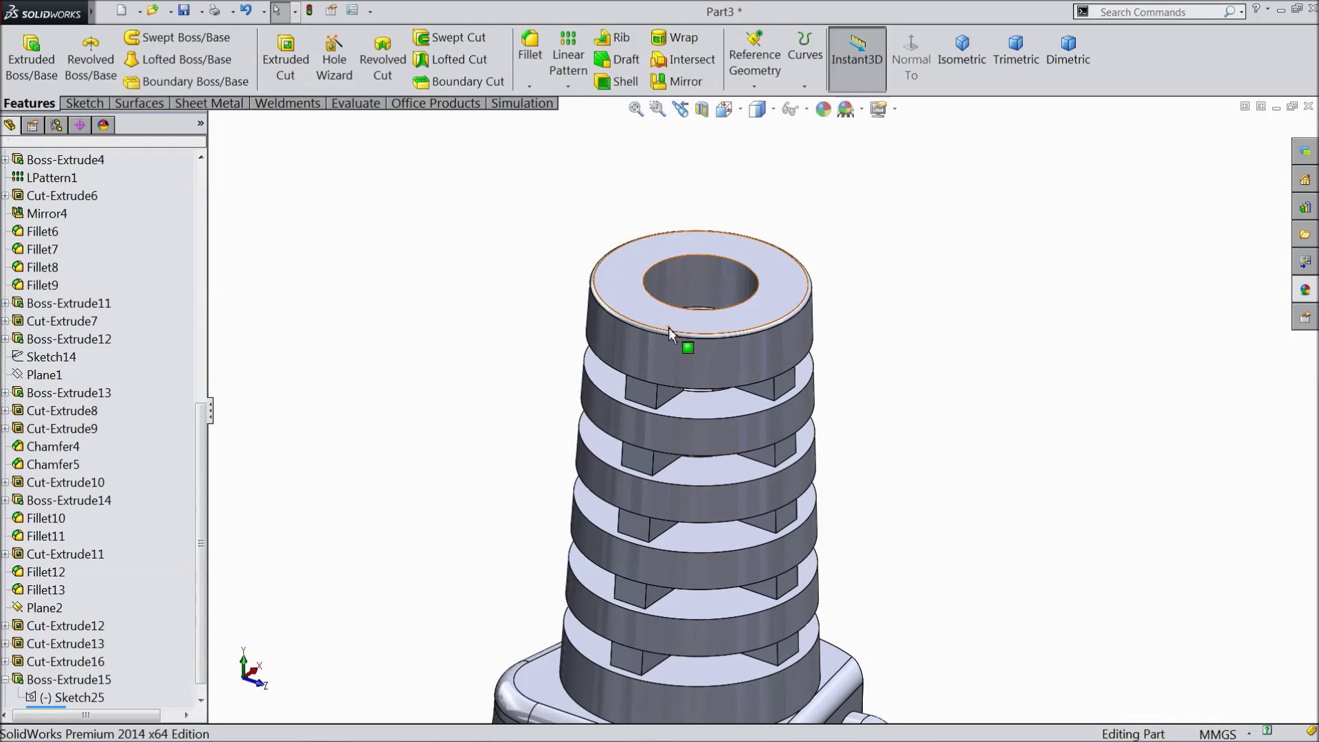
Sketch a circle around each pin on the plug's end face, centred on the pins, with radii of about 3.26 and 3.13 mm
{"action": "scroll", "coordinate": [618, 289], "scroll_direction": "up", "scroll_amount": 5}
{"action": "scroll", "coordinate": [687, 515], "scroll_direction": "down", "scroll_amount": 3}
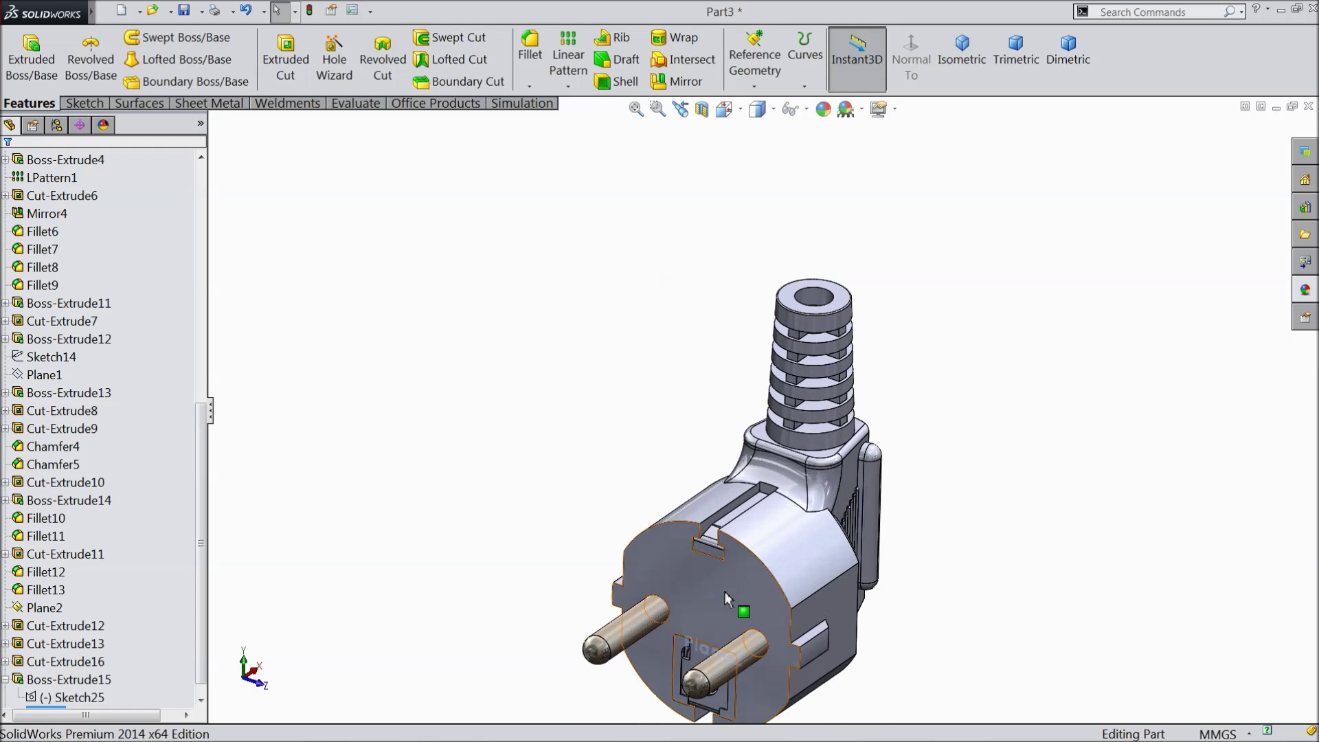
{"action": "left_click", "coordinate": [759, 598]}
{"action": "left_click", "coordinate": [777, 547]}
{"action": "left_click", "coordinate": [906, 86]}
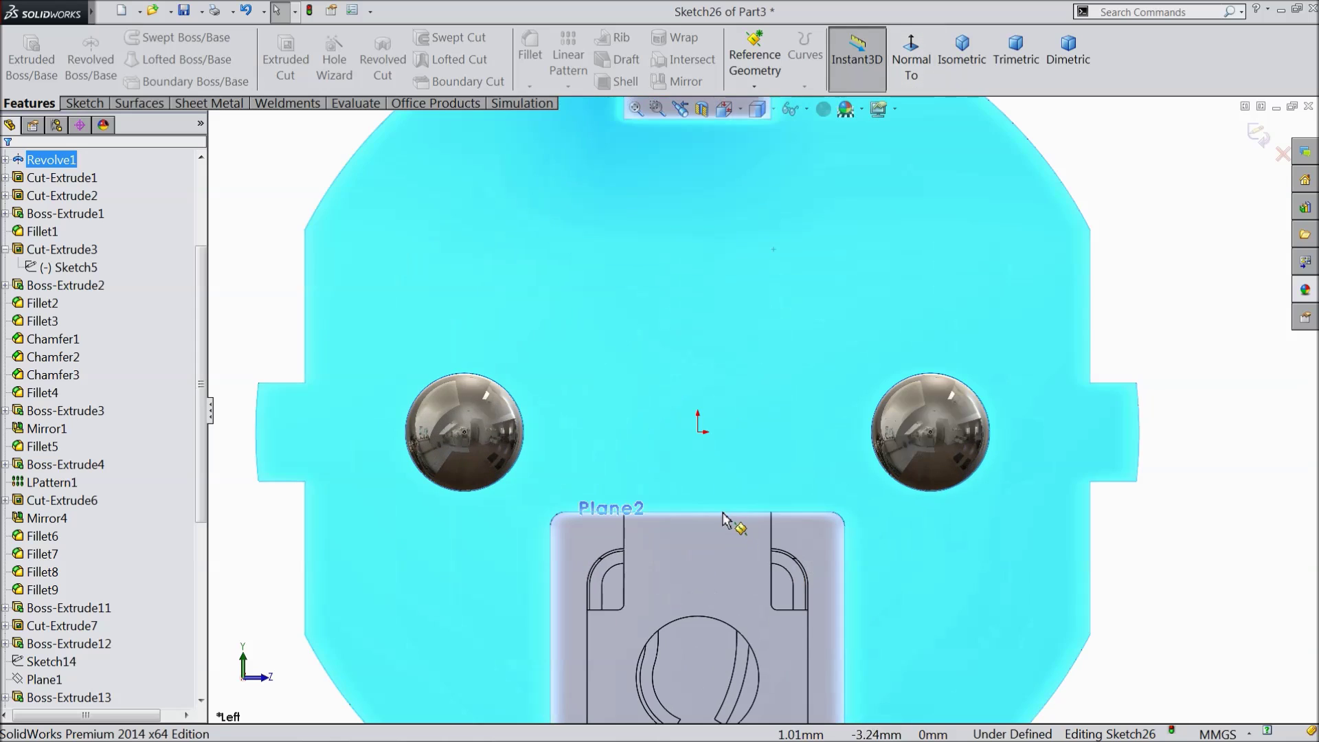
{"action": "left_click", "coordinate": [92, 104]}
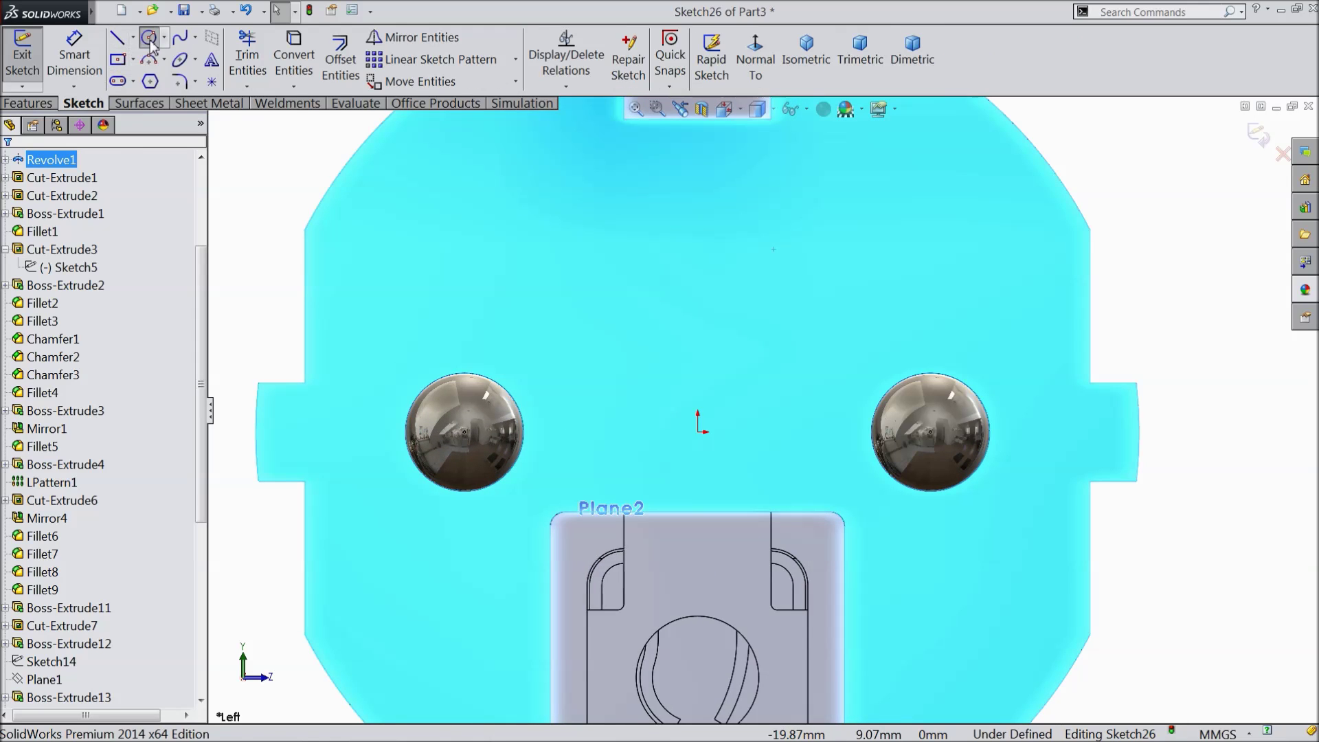
{"action": "left_click", "coordinate": [149, 39]}
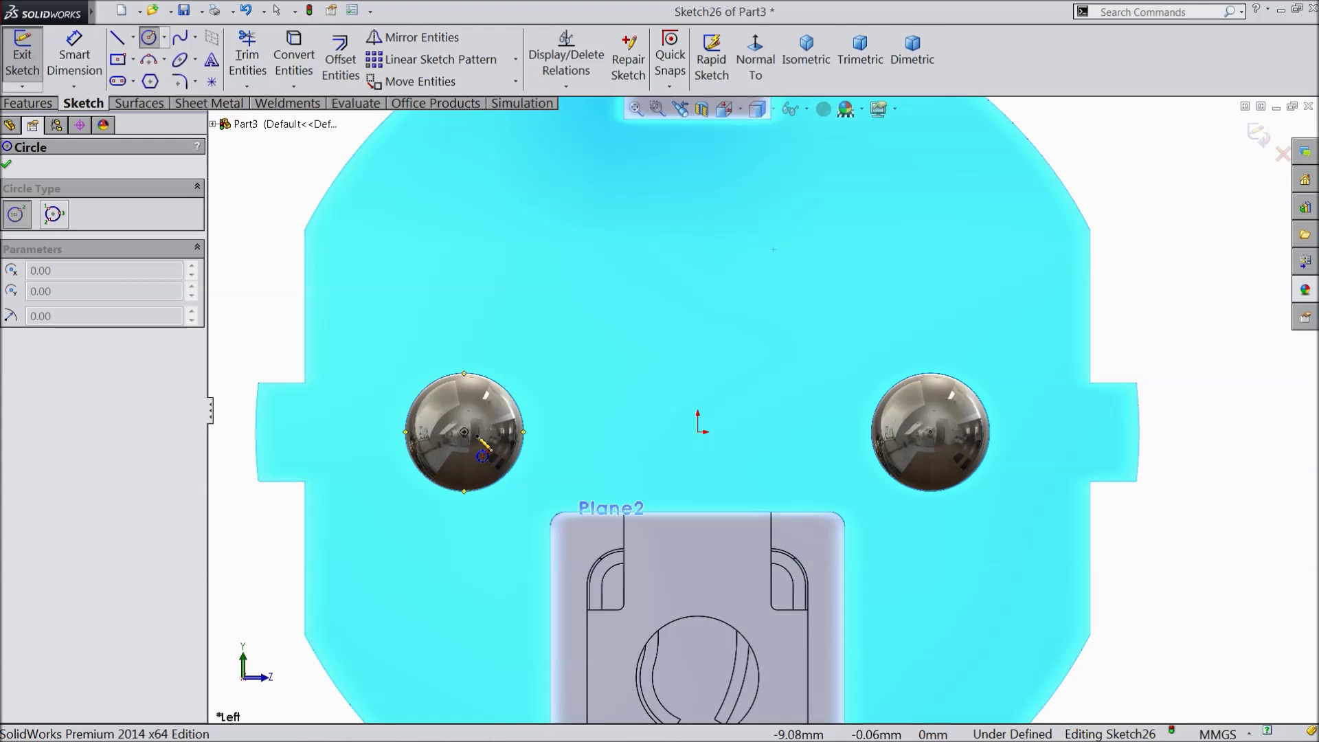
{"action": "left_click", "coordinate": [464, 432]}
{"action": "left_click", "coordinate": [410, 376]}
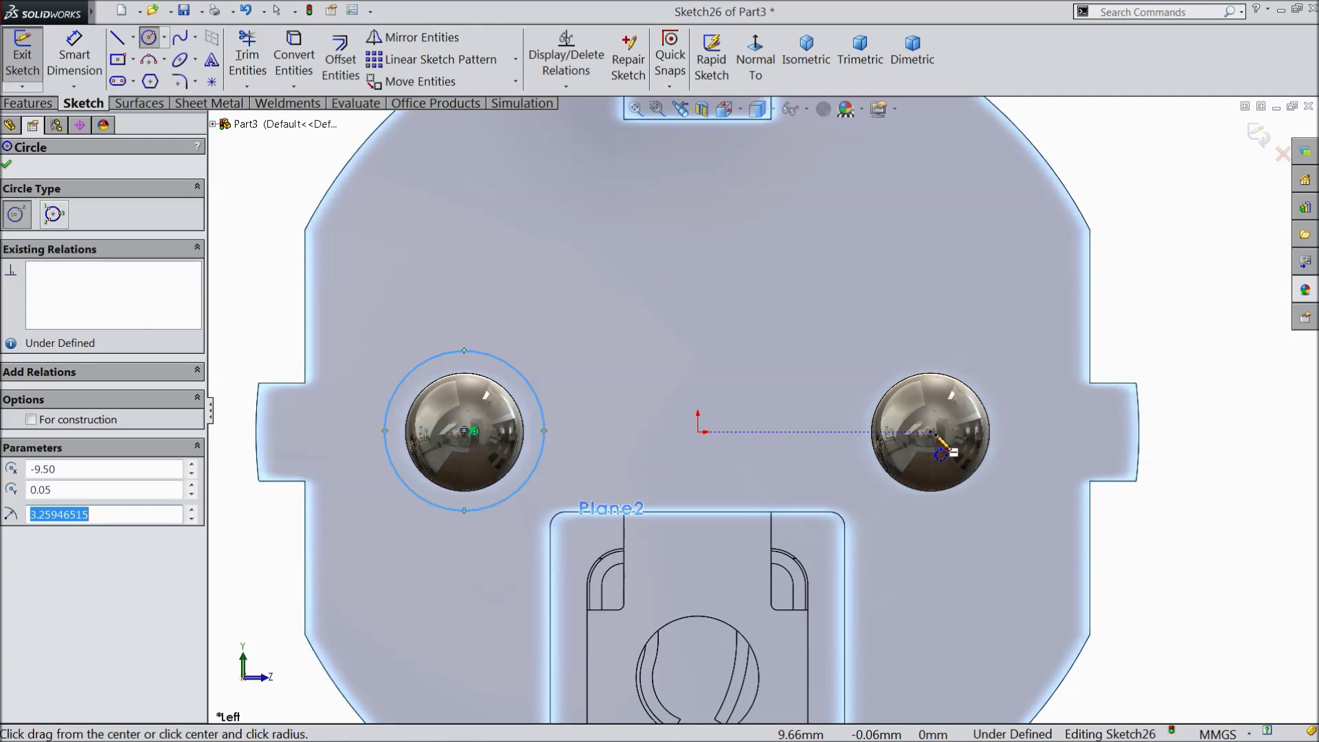
{"action": "left_click", "coordinate": [931, 432]}
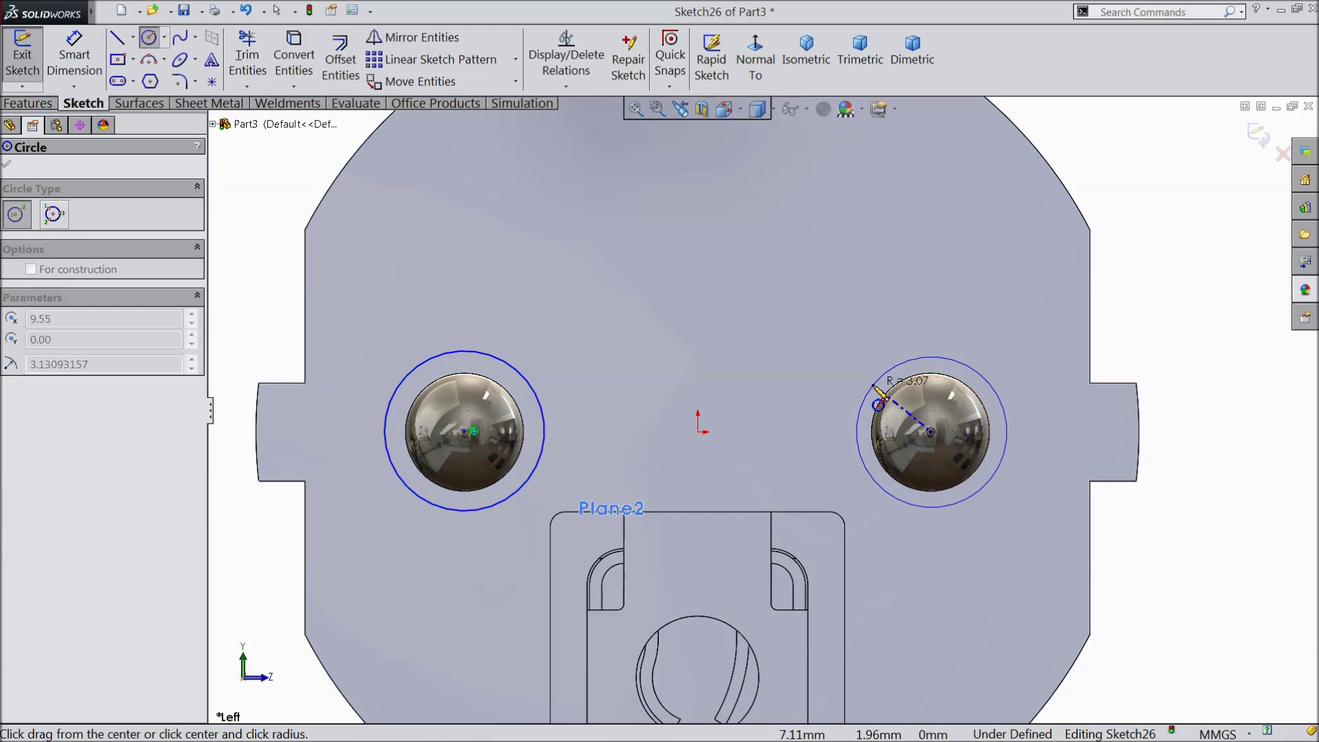
{"action": "left_click", "coordinate": [862, 402]}
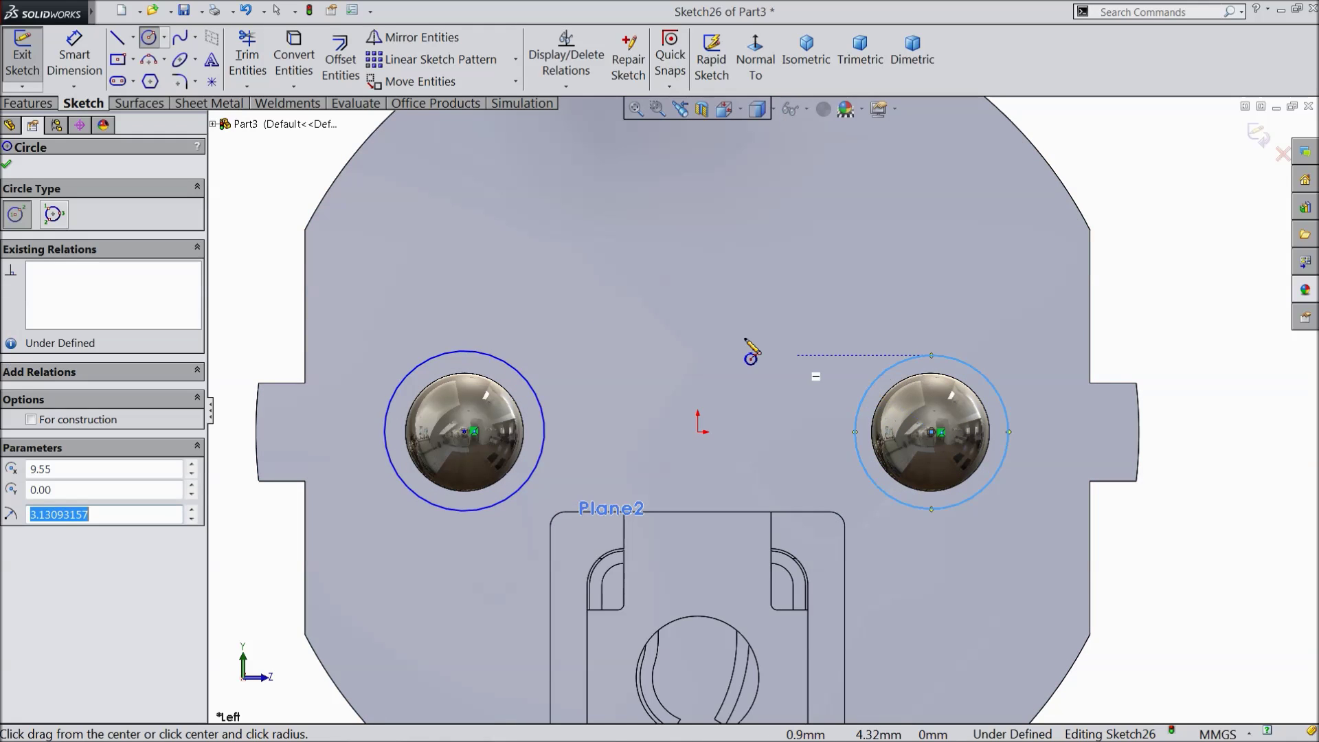
Dimension both circles around the pins to a diameter of 7 mm
{"action": "left_click", "coordinate": [74, 55]}
{"action": "left_click", "coordinate": [439, 356]}
{"action": "left_click", "coordinate": [442, 319]}
{"action": "type", "text": "7"}
{"action": "key", "text": "Return"}
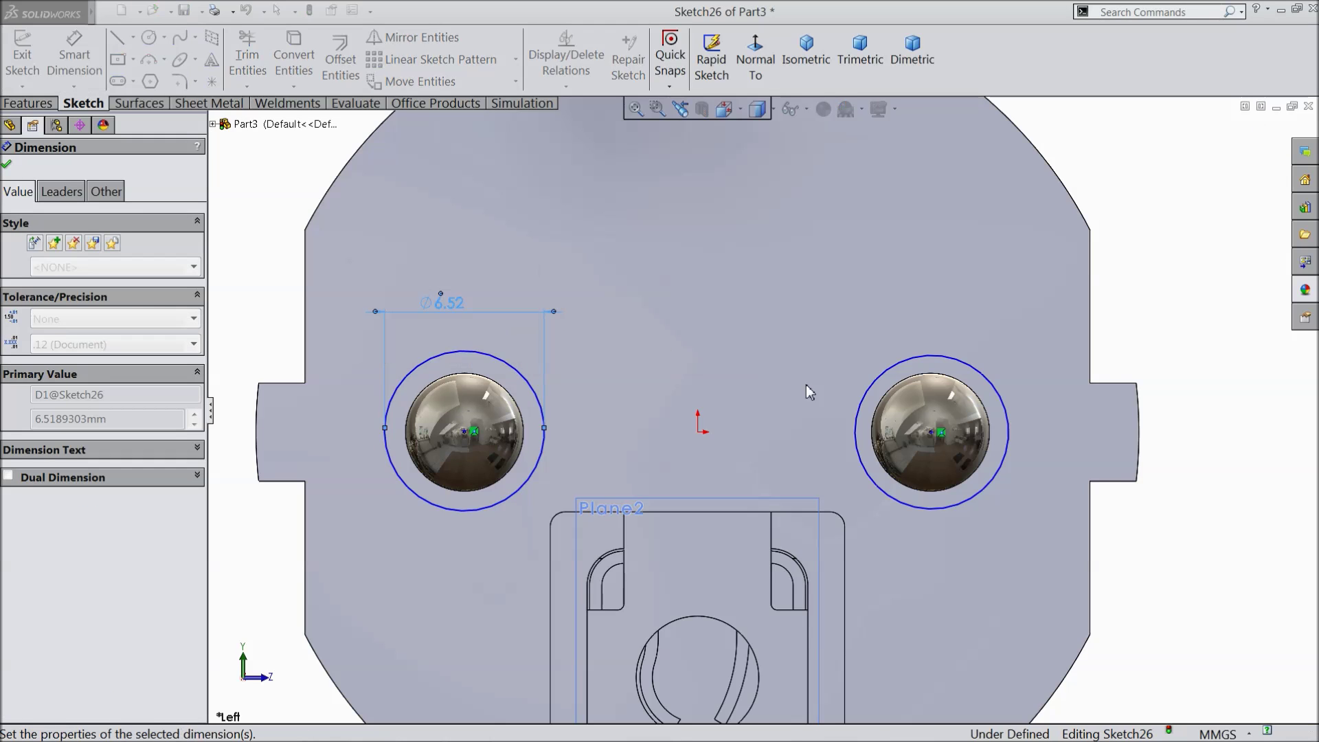
{"action": "left_click", "coordinate": [912, 364]}
{"action": "left_click", "coordinate": [907, 317]}
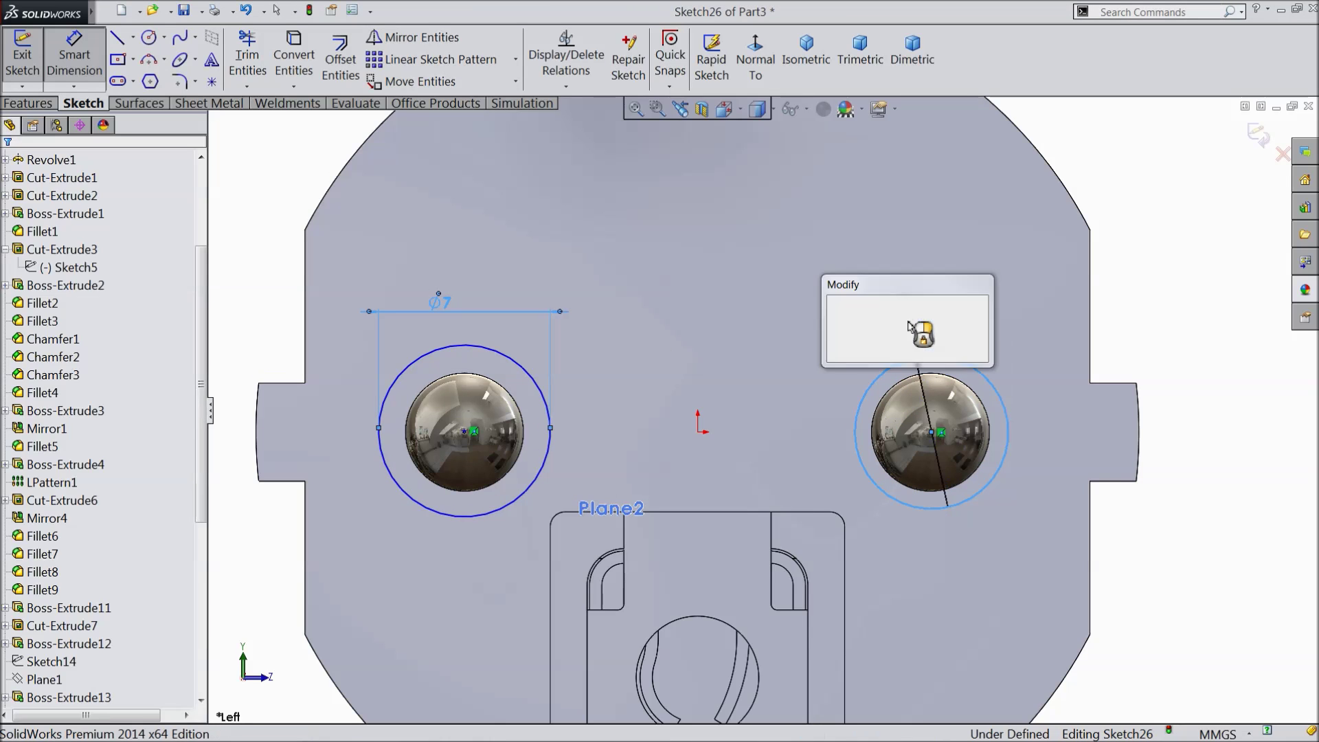
{"action": "key", "text": "Return"}
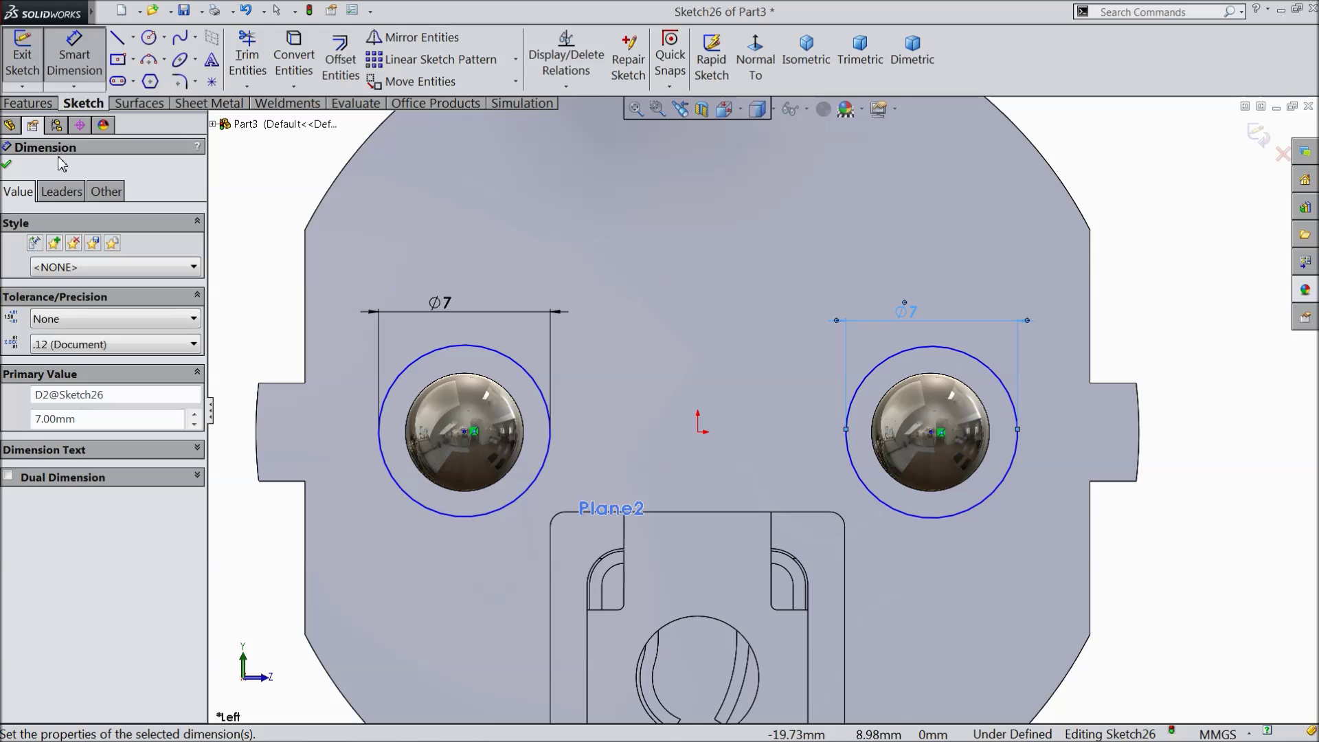
{"action": "left_click", "coordinate": [6, 167]}
Extrude the two circles as a boss from the end face with a blind depth of 0.10 mm
{"action": "left_click", "coordinate": [38, 103]}
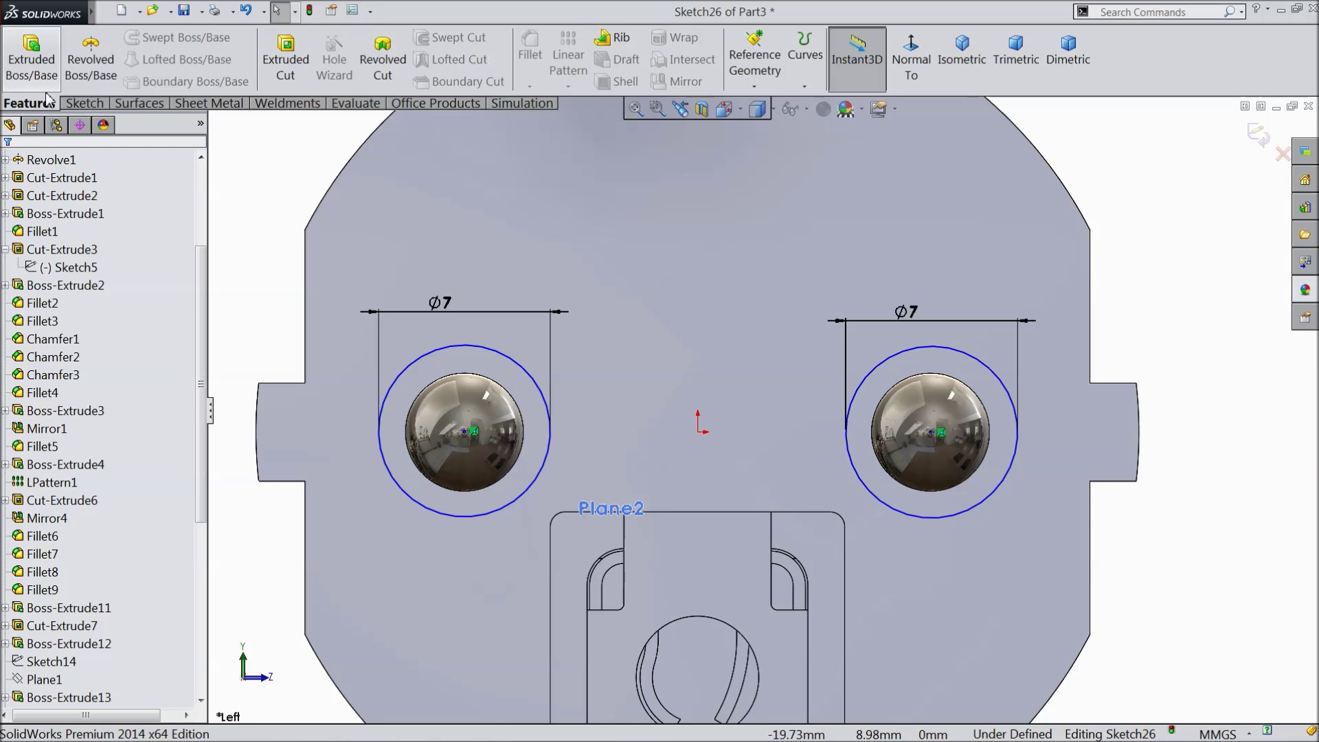
{"action": "left_click", "coordinate": [31, 67]}
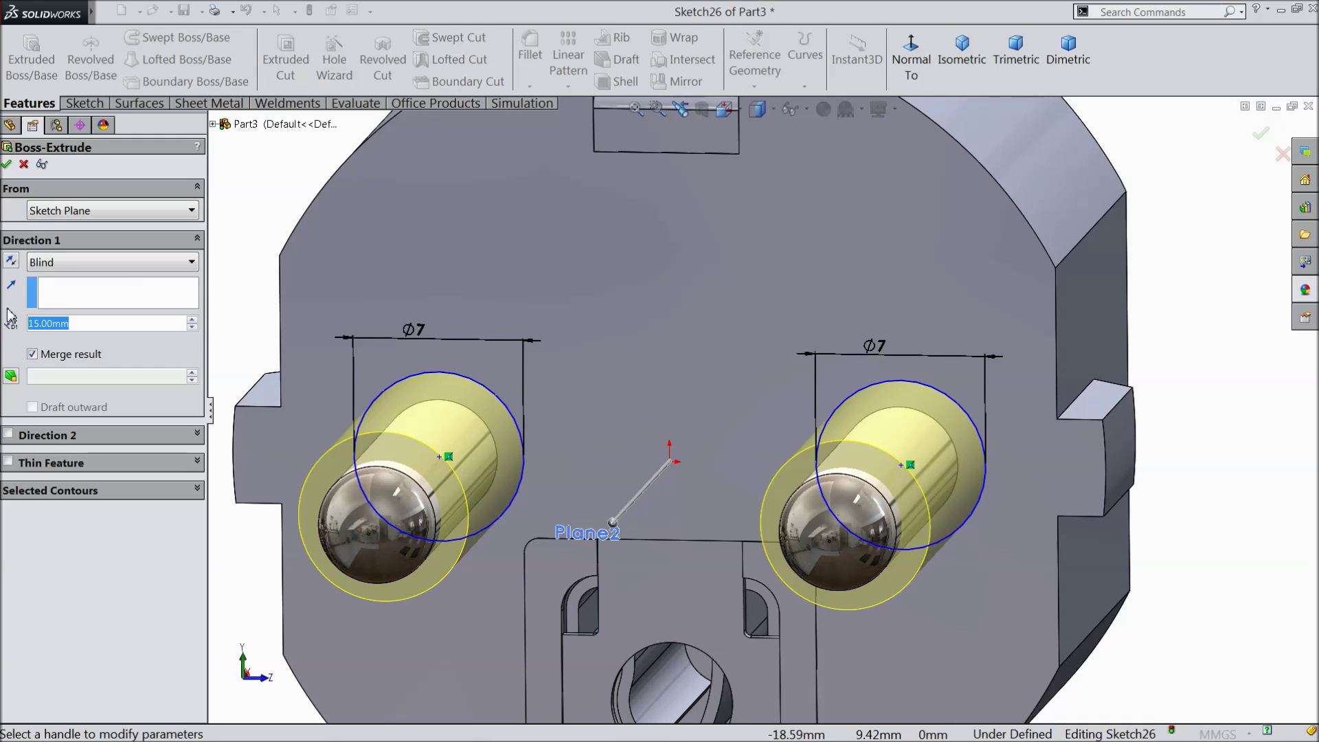
{"action": "type", "text": "0.01"}
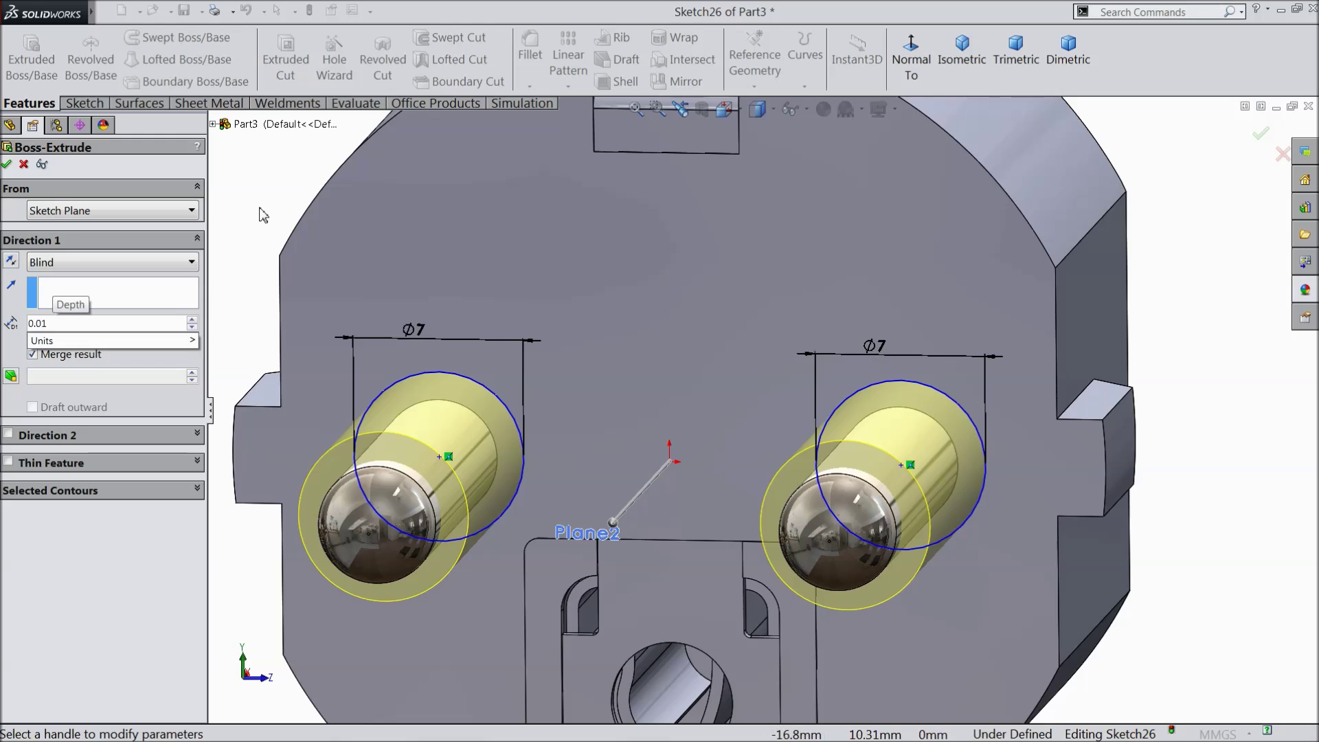
{"action": "key", "text": "Return"}
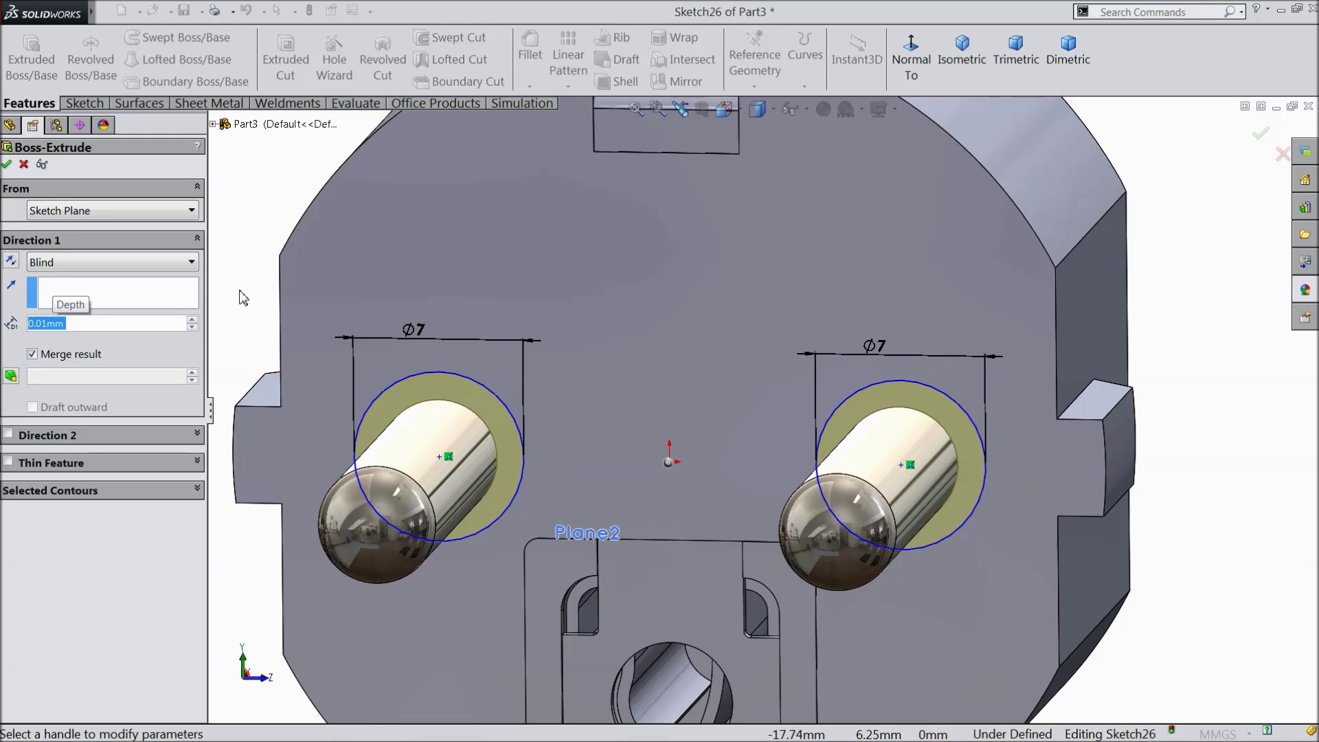
{"action": "type", "text": "0.1"}
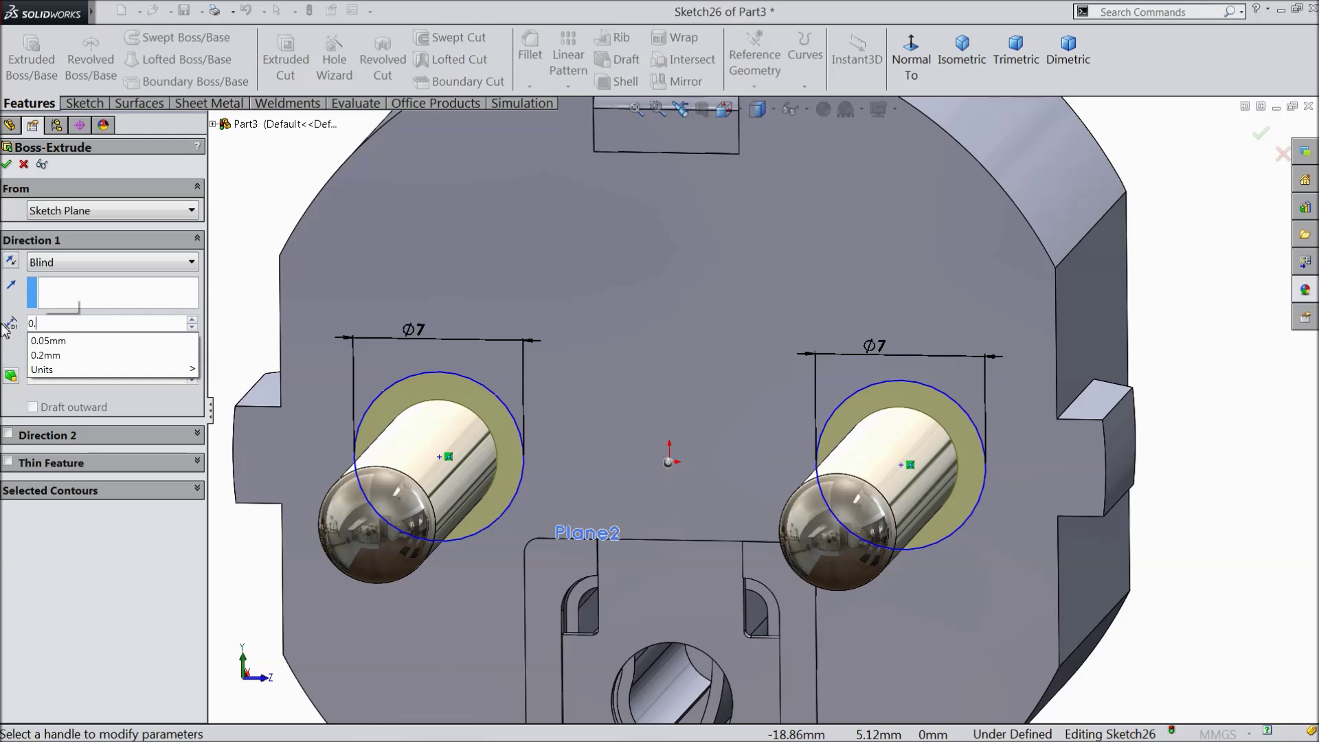
{"action": "key", "text": "Return"}
{"action": "mouse_move", "coordinate": [213, 295]}
{"action": "middle_mouse_down"}
{"action": "mouse_move", "coordinate": [239, 277]}
{"action": "mouse_move", "coordinate": [237, 288]}
{"action": "middle_mouse_up"}
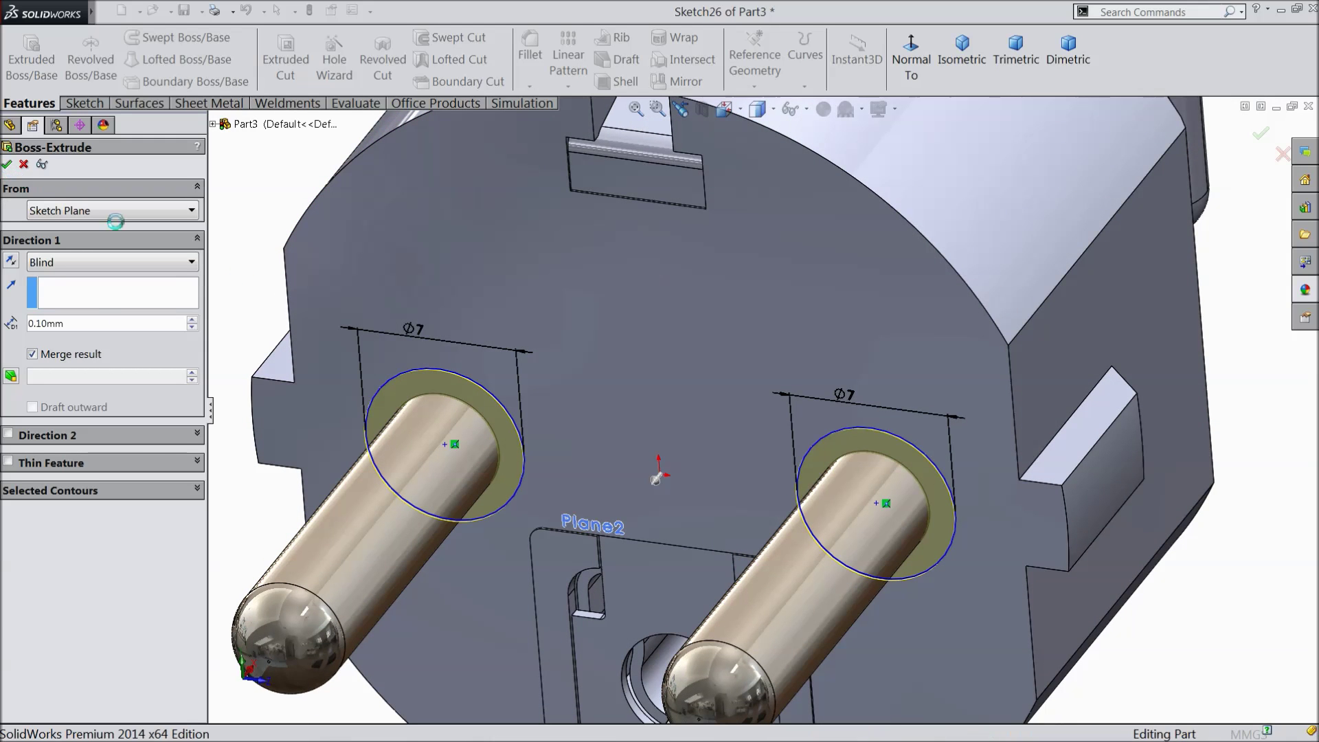
{"action": "left_click", "coordinate": [7, 167]}
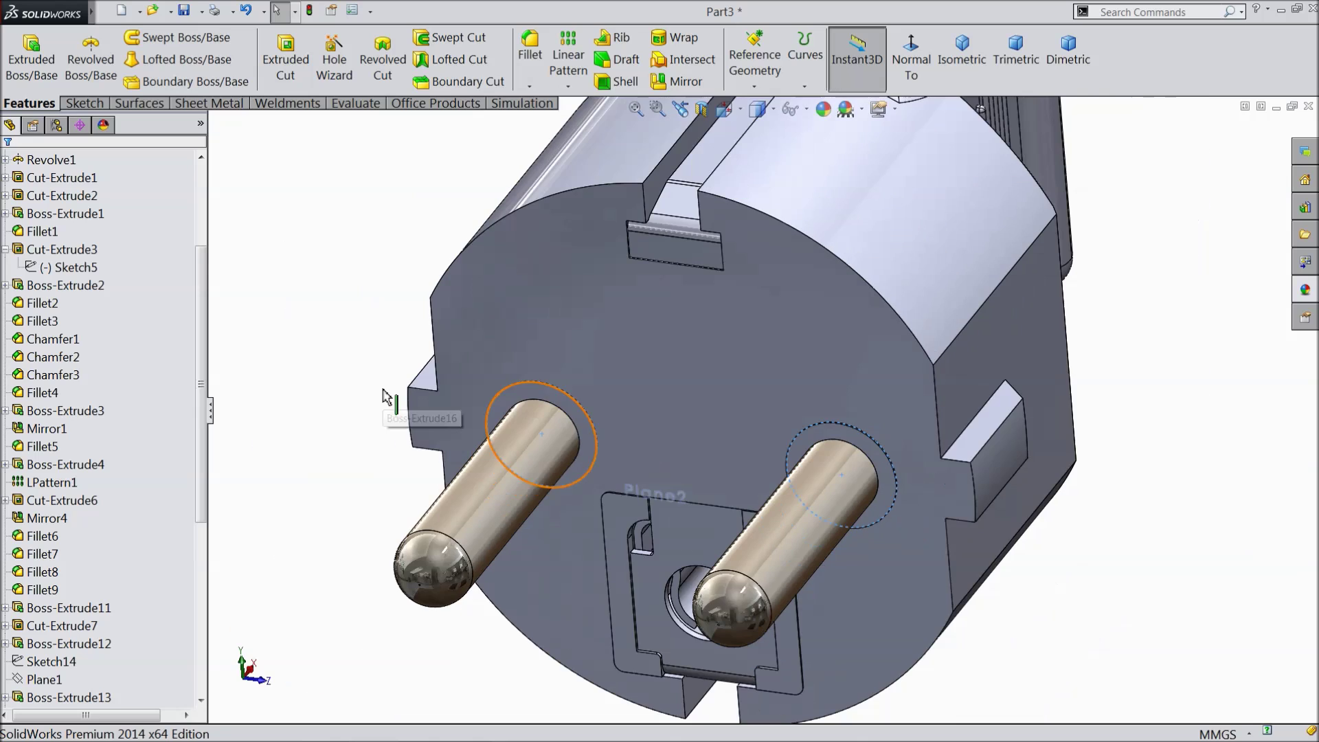
Start a new sketch on the plug's end face and draw a horizontal centerline about 11.4 mm long between the pins and the upper notch
{"action": "middle_click_drag", "start_coordinate": [384, 389], "coordinate": [438, 353]}
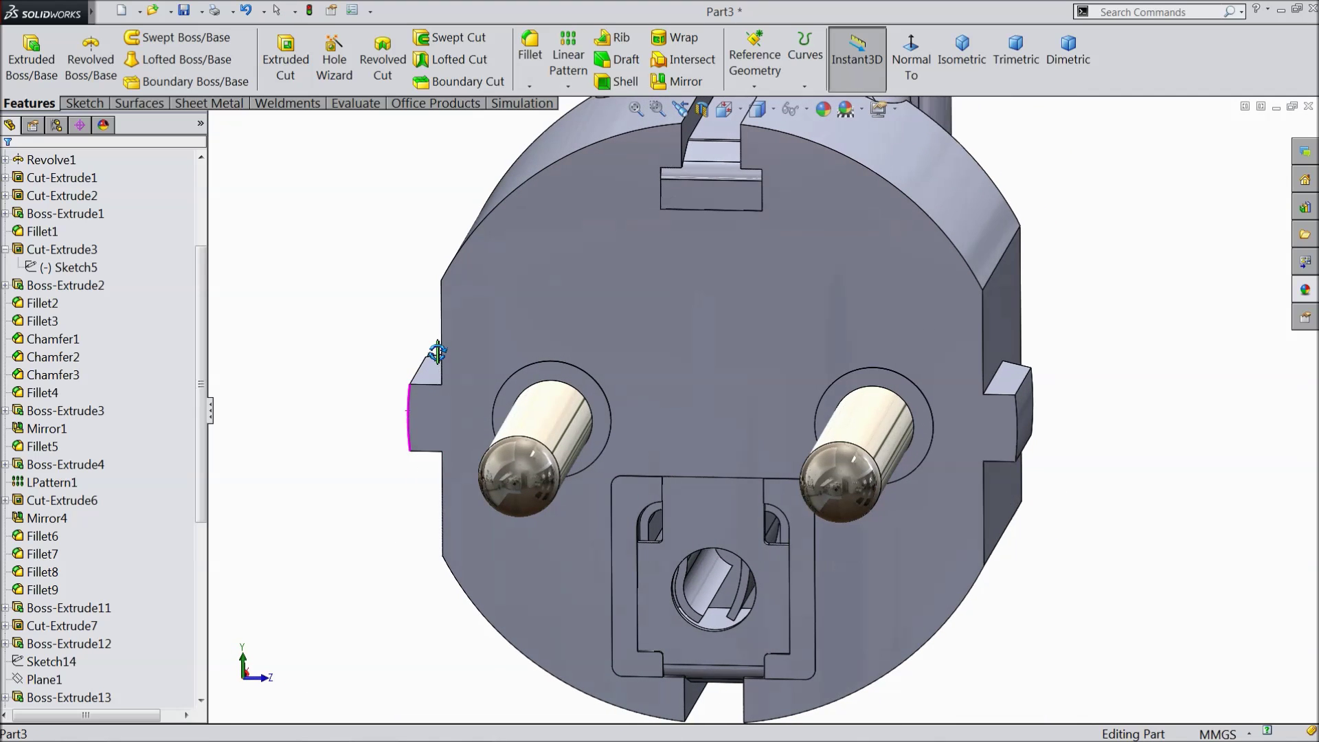
{"action": "left_click", "coordinate": [741, 406]}
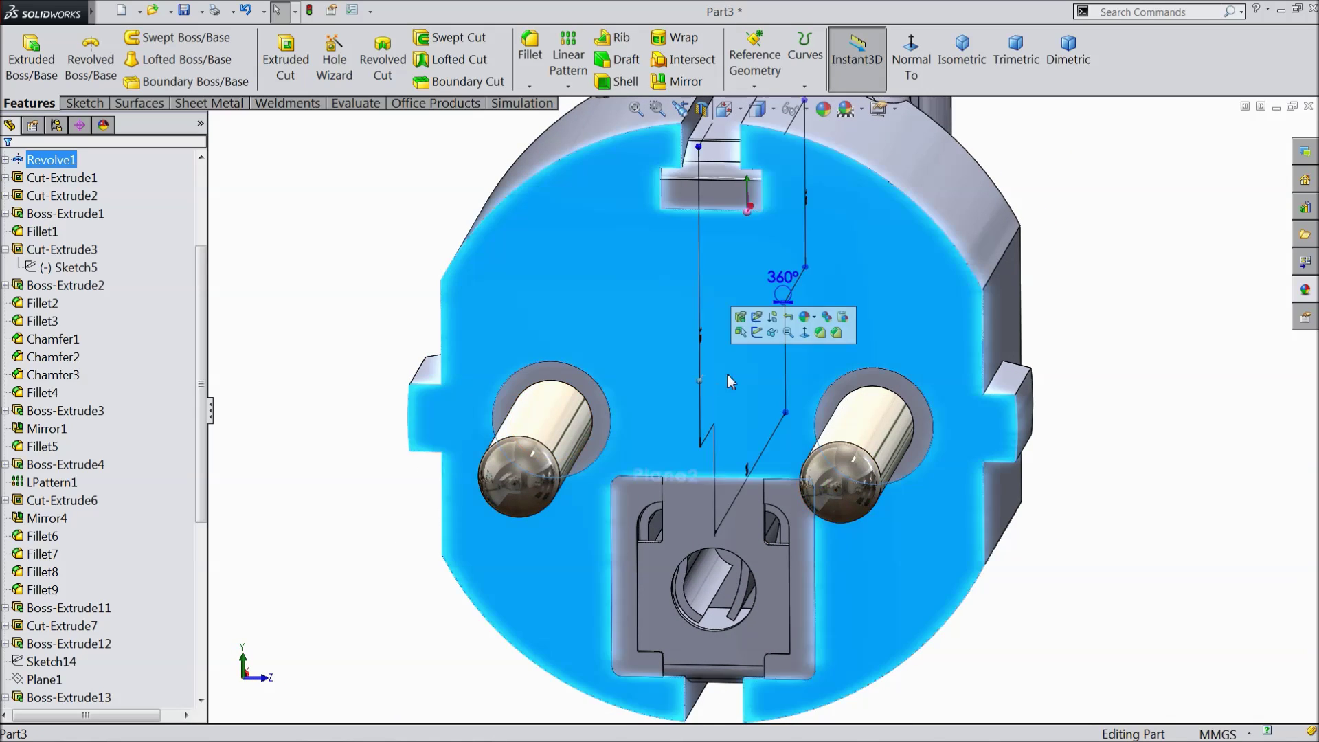
{"action": "left_click", "coordinate": [776, 344]}
{"action": "left_click", "coordinate": [911, 55]}
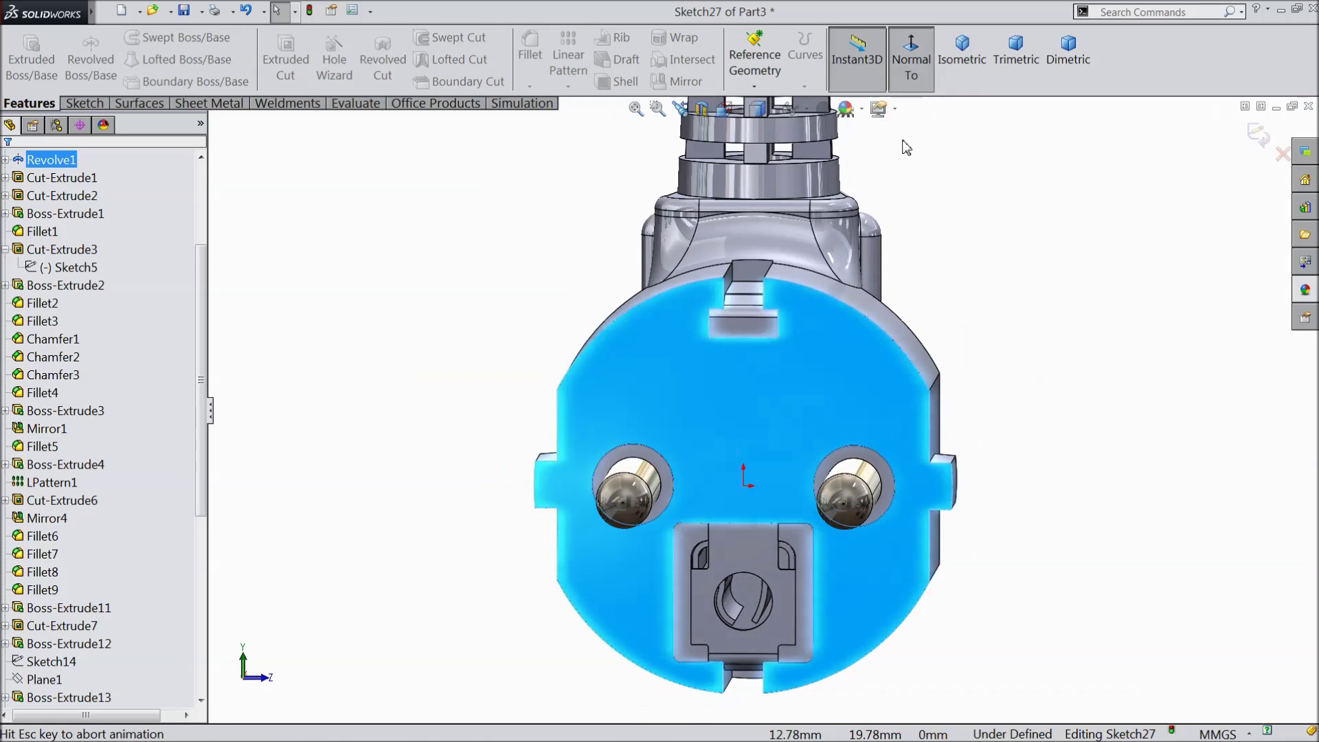
{"action": "left_click", "coordinate": [82, 103]}
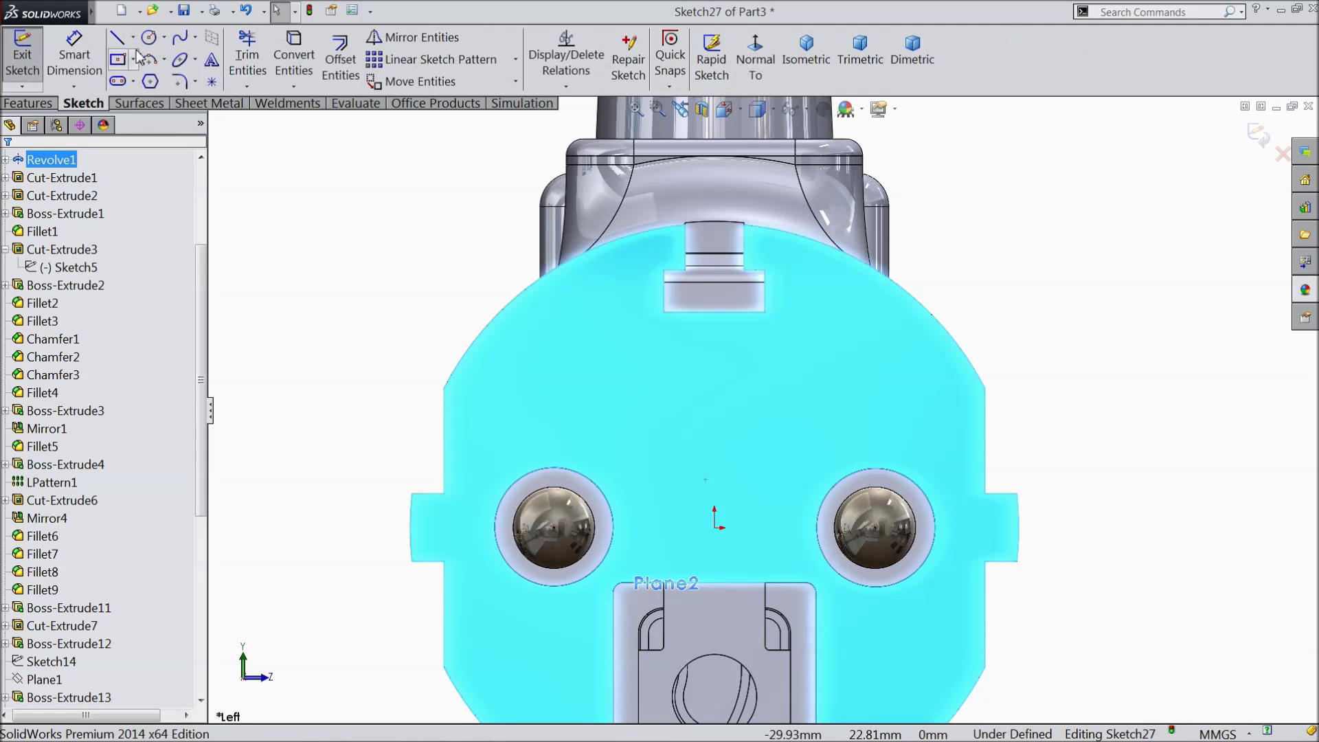
{"action": "left_click", "coordinate": [134, 39]}
{"action": "left_click", "coordinate": [155, 80]}
{"action": "scroll", "coordinate": [756, 511], "scroll_direction": "down", "scroll_amount": 2}
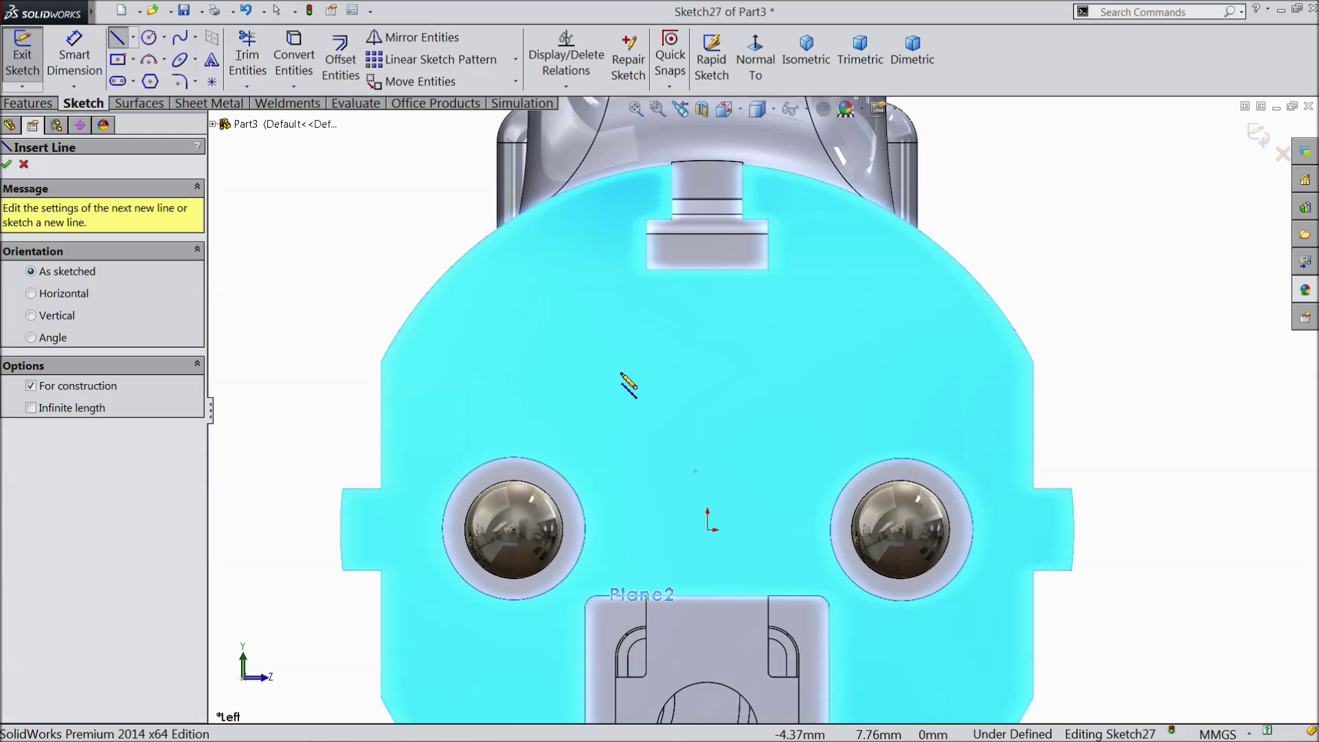
{"action": "left_click", "coordinate": [579, 365]}
{"action": "left_click", "coordinate": [812, 364]}
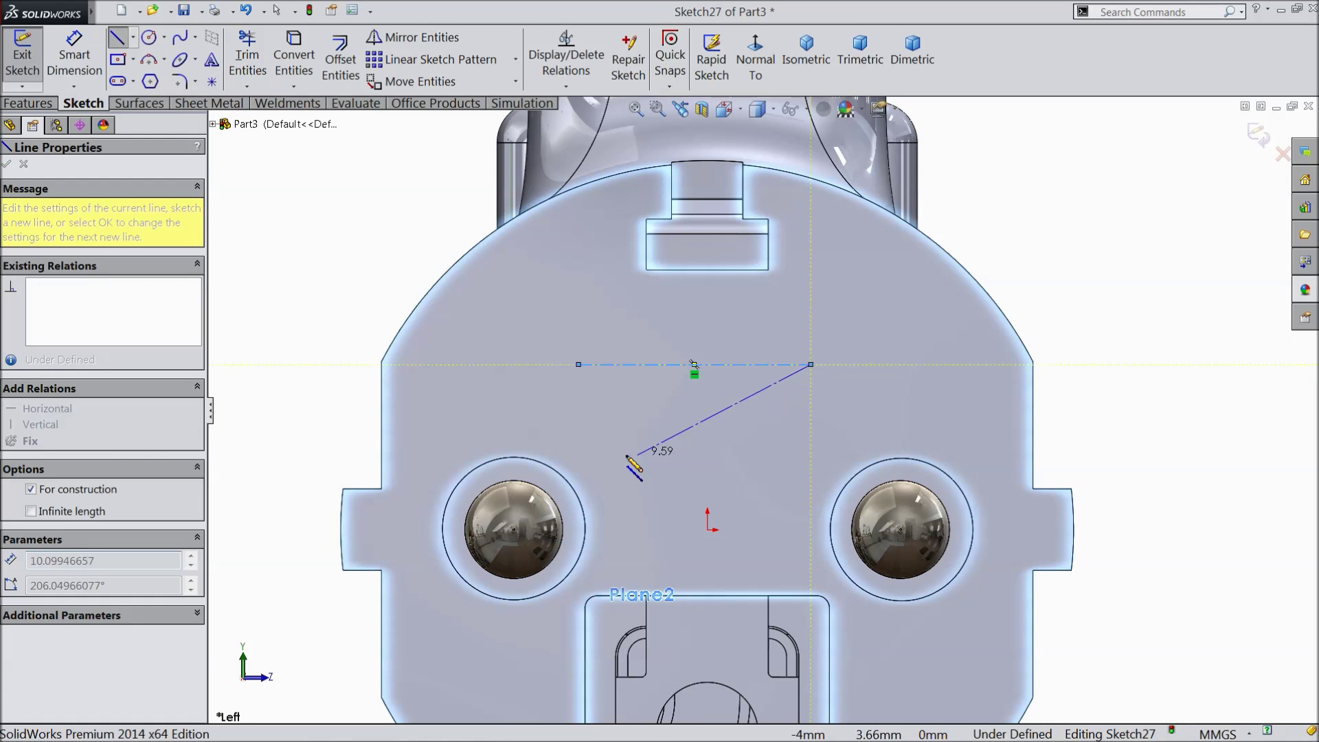
{"action": "right_click", "coordinate": [858, 412]}
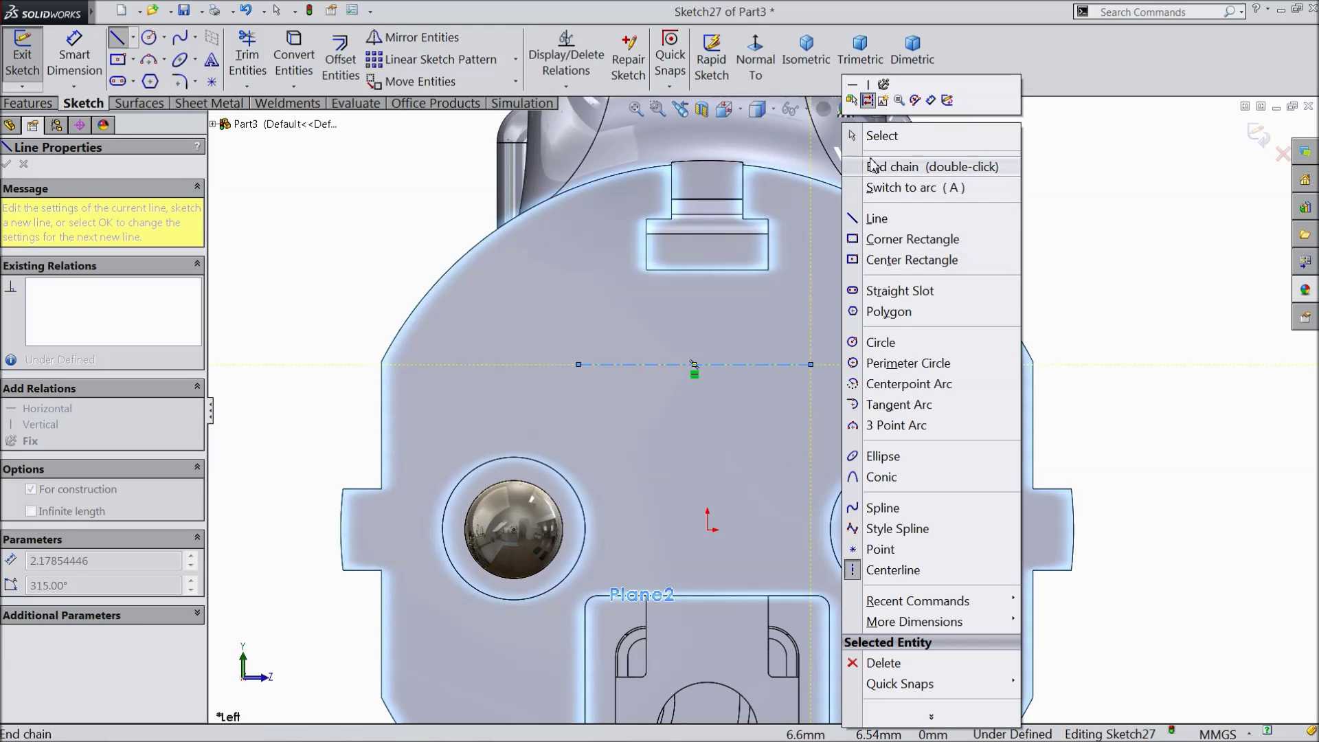
{"action": "left_click", "coordinate": [875, 135]}
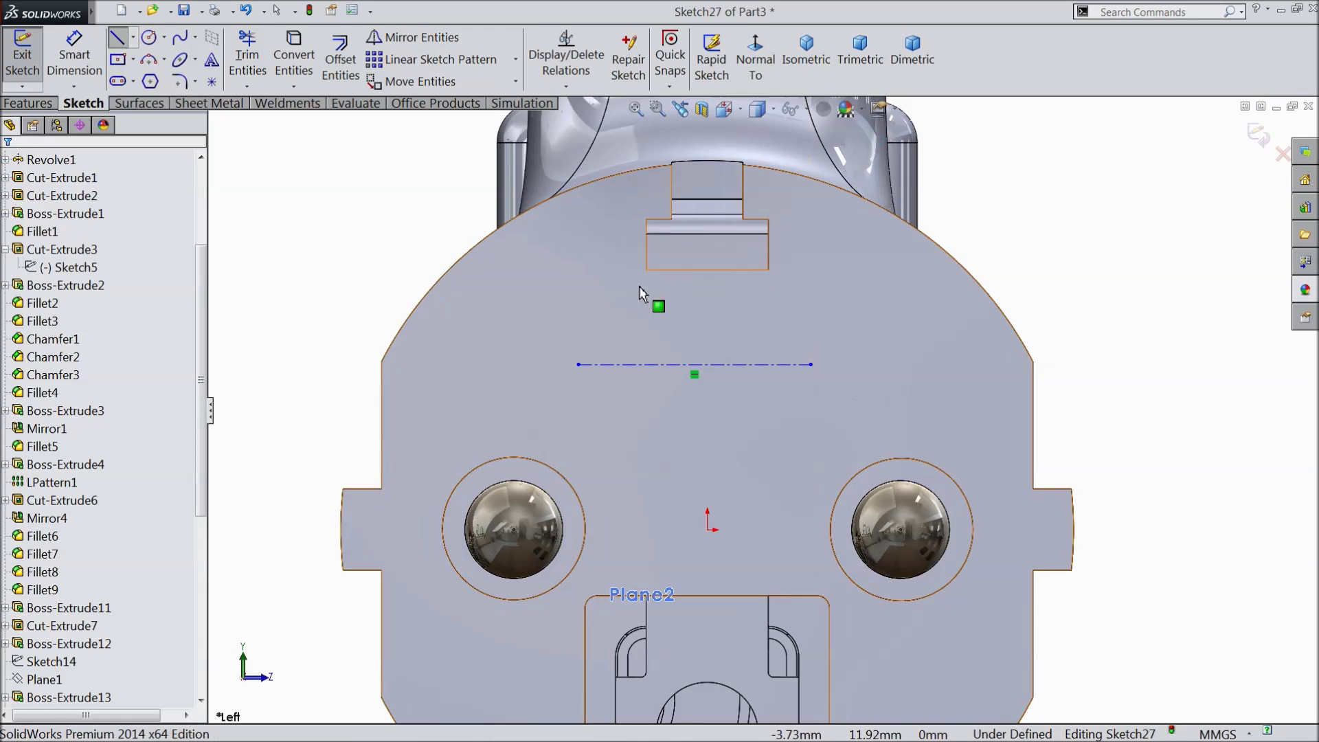
Add the sketch text "250V" along the horizontal centerline, flipped both vertically and horizontally
{"action": "left_click", "coordinate": [212, 62]}
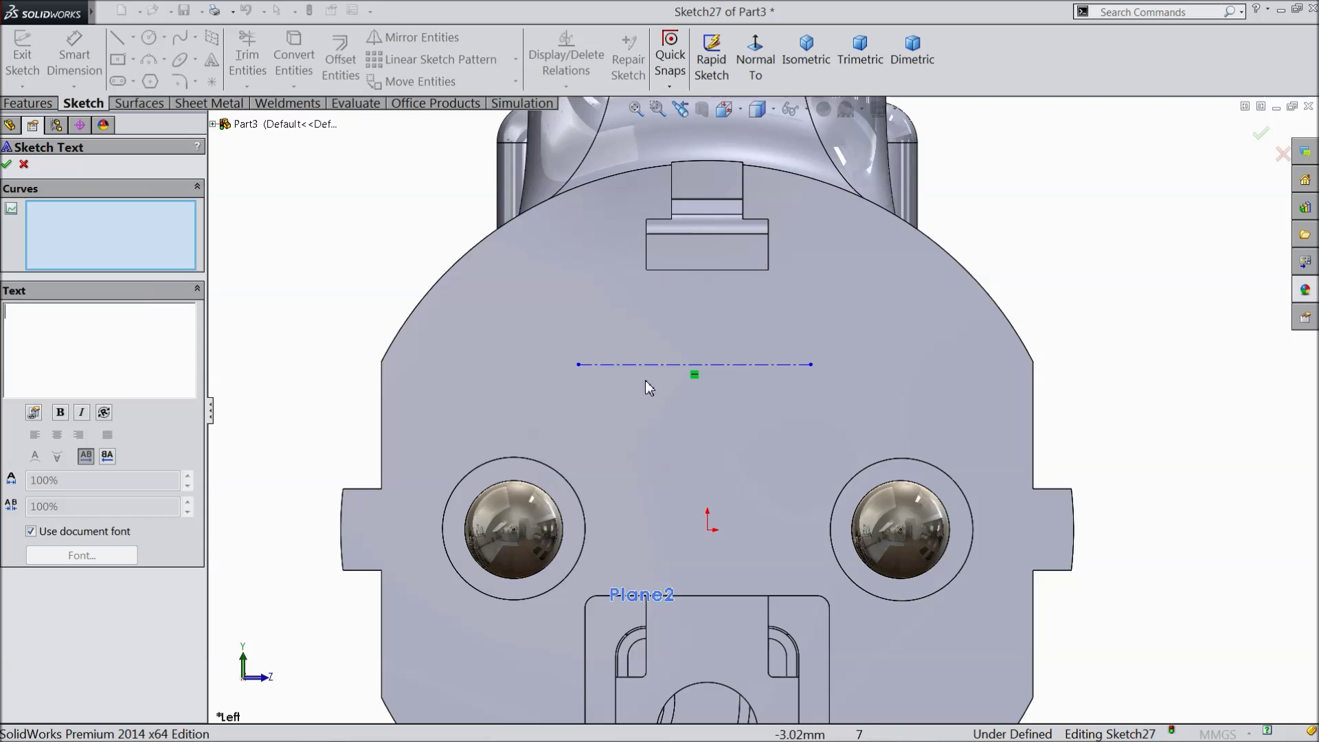
{"action": "left_click", "coordinate": [692, 365]}
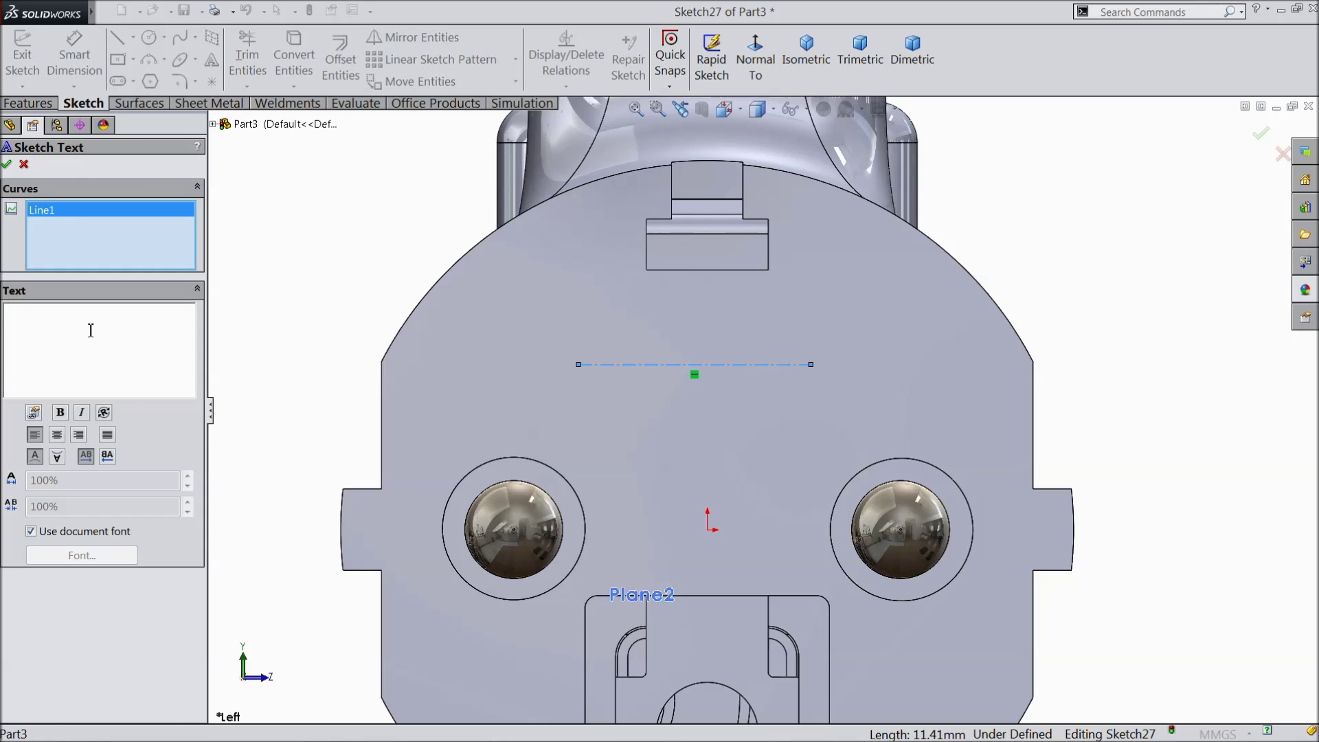
{"action": "type", "text": "250V"}
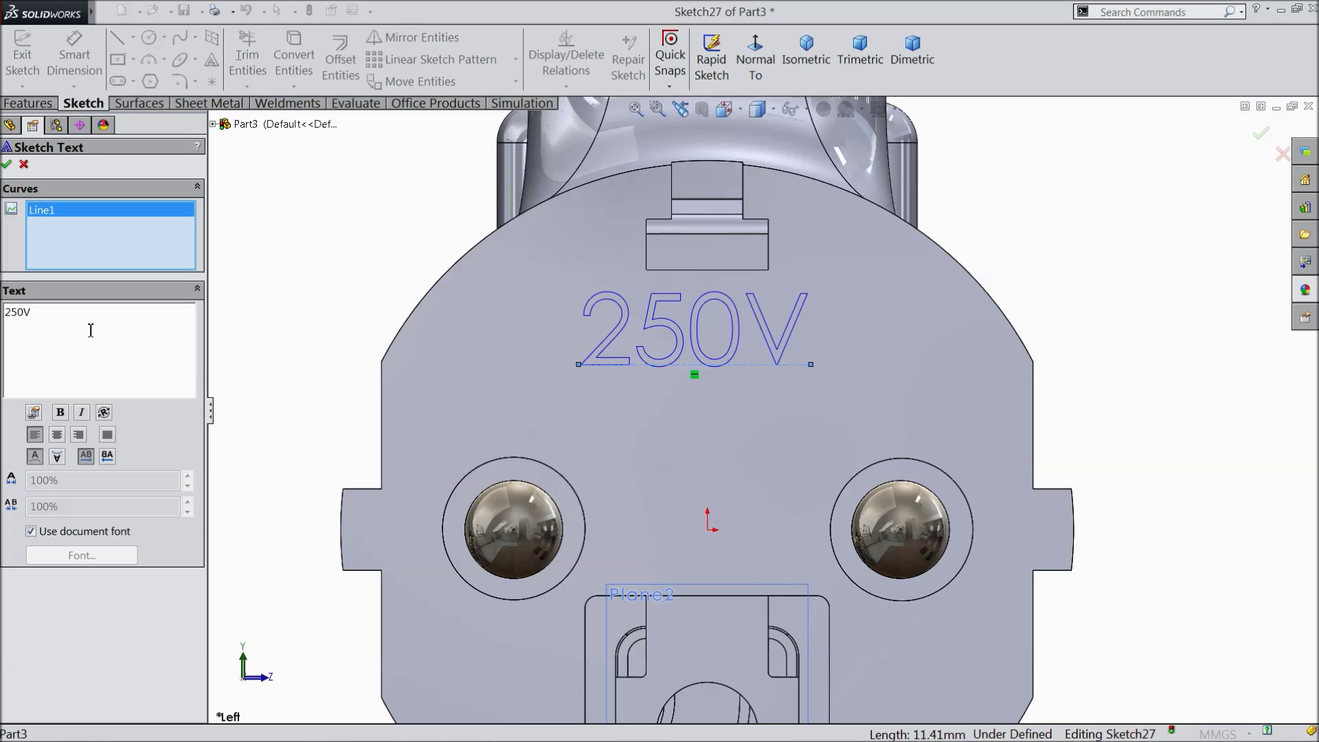
{"action": "left_click", "coordinate": [58, 457]}
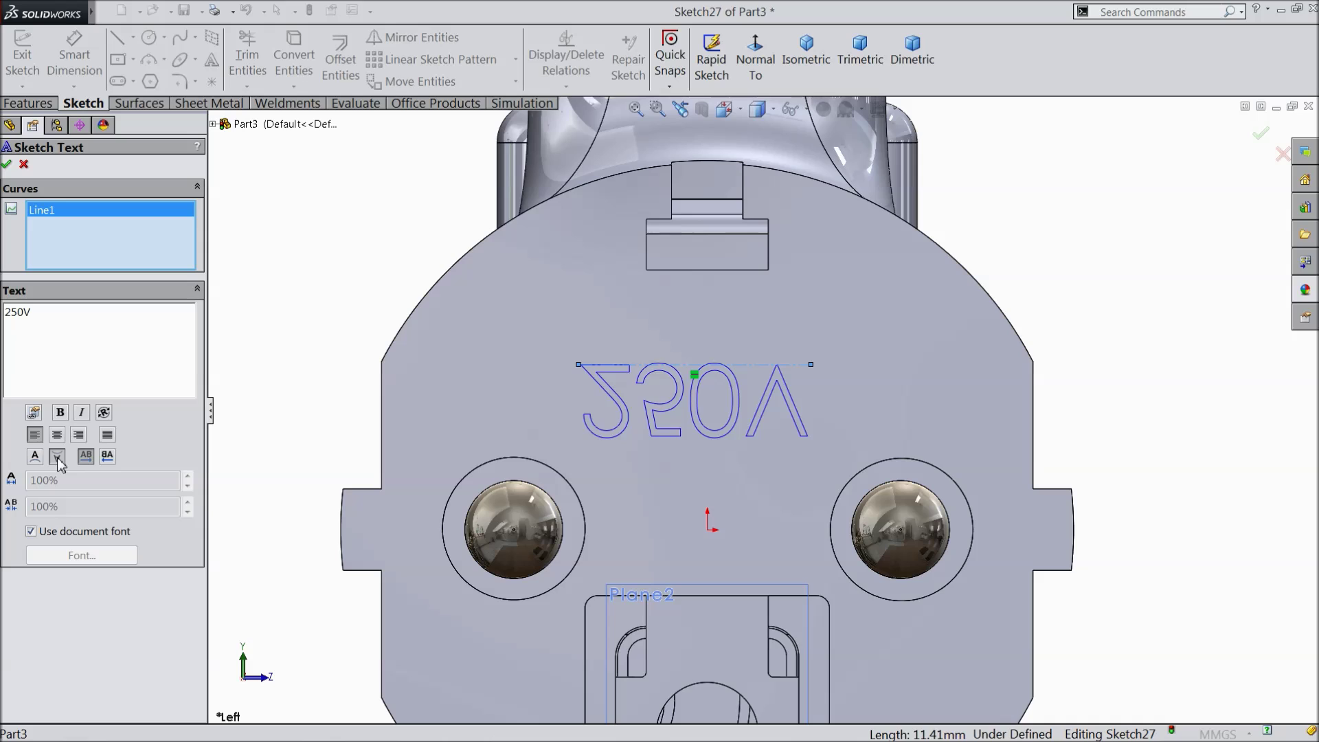
{"action": "left_click", "coordinate": [108, 462]}
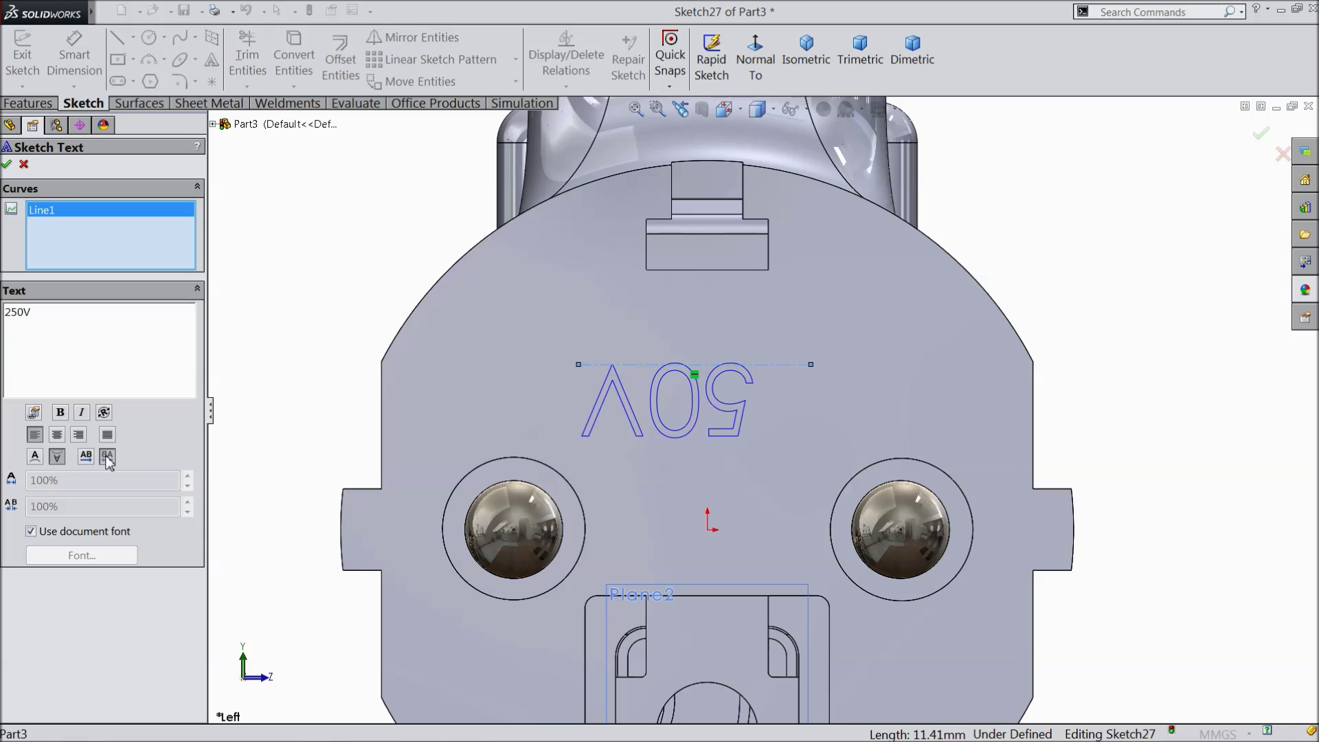
Centre the 250V text on its line and replace the document font with a custom font of smaller height
{"action": "left_click", "coordinate": [31, 532]}
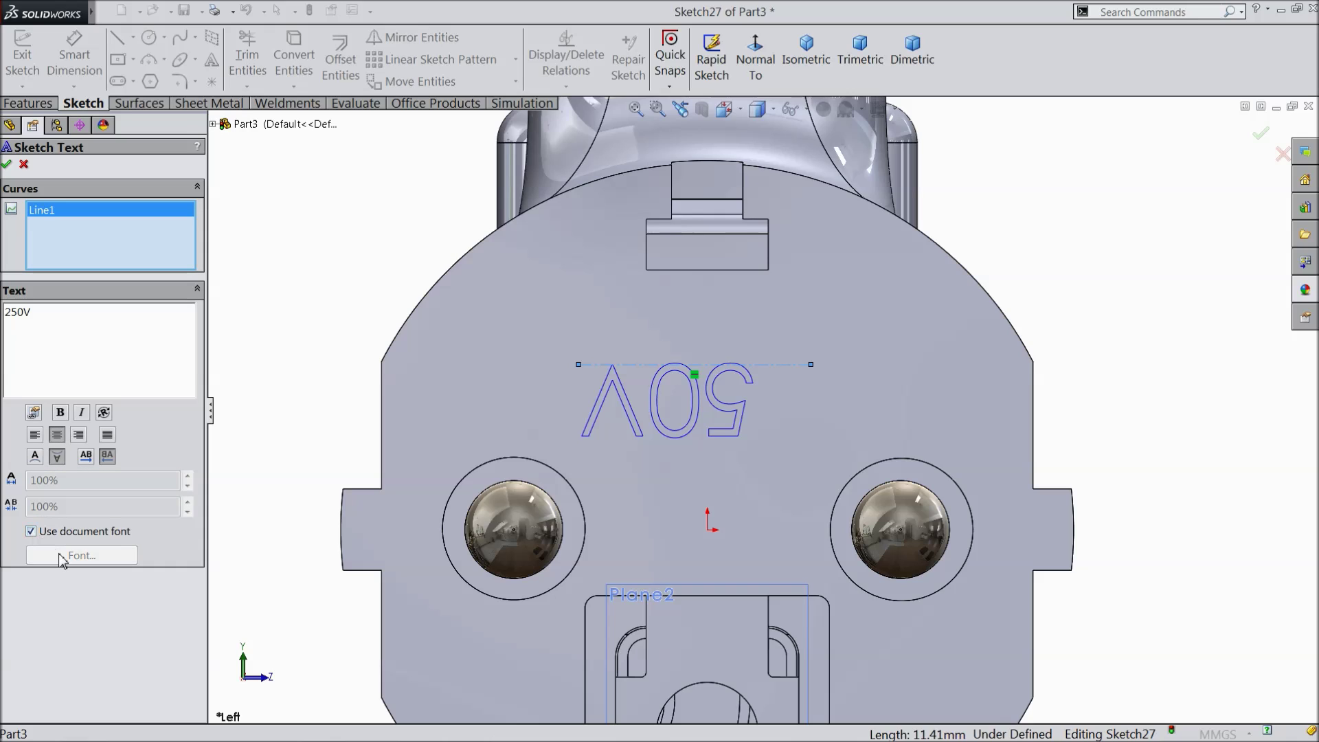
{"action": "left_click", "coordinate": [31, 531]}
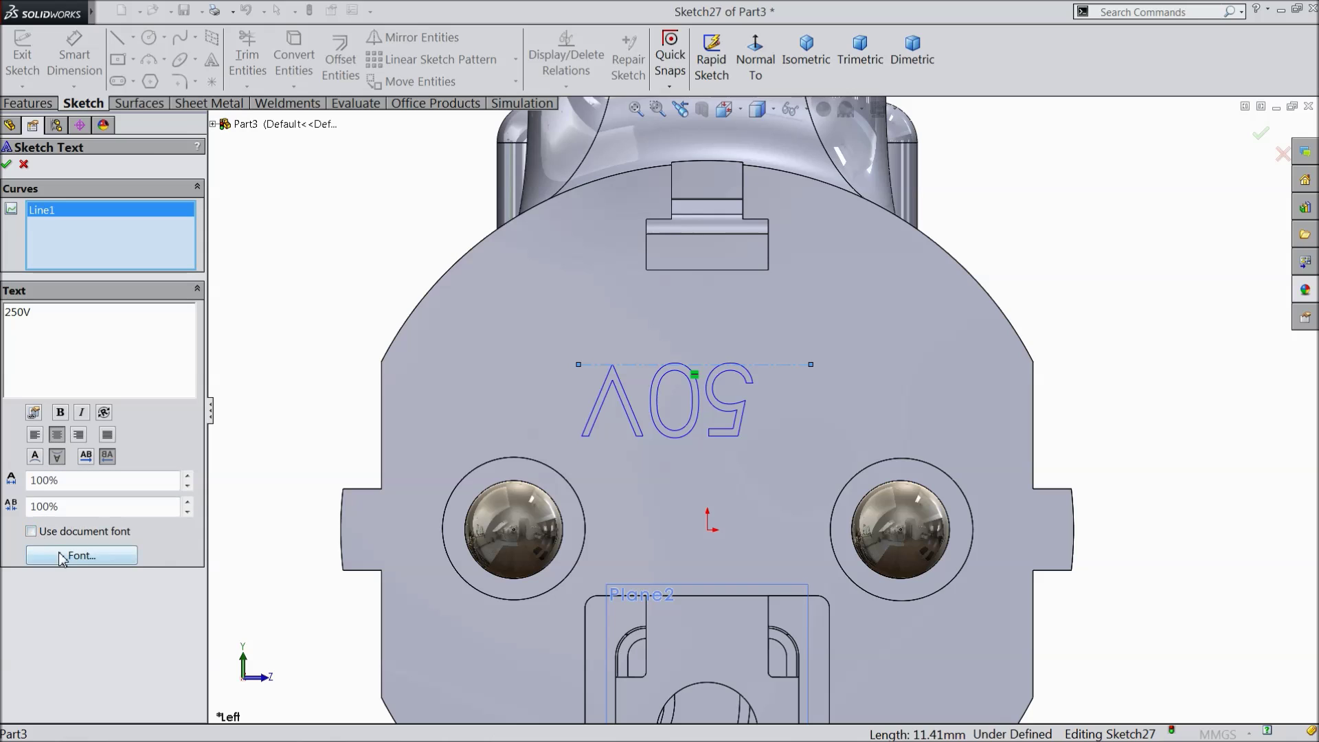
{"action": "left_click", "coordinate": [82, 553]}
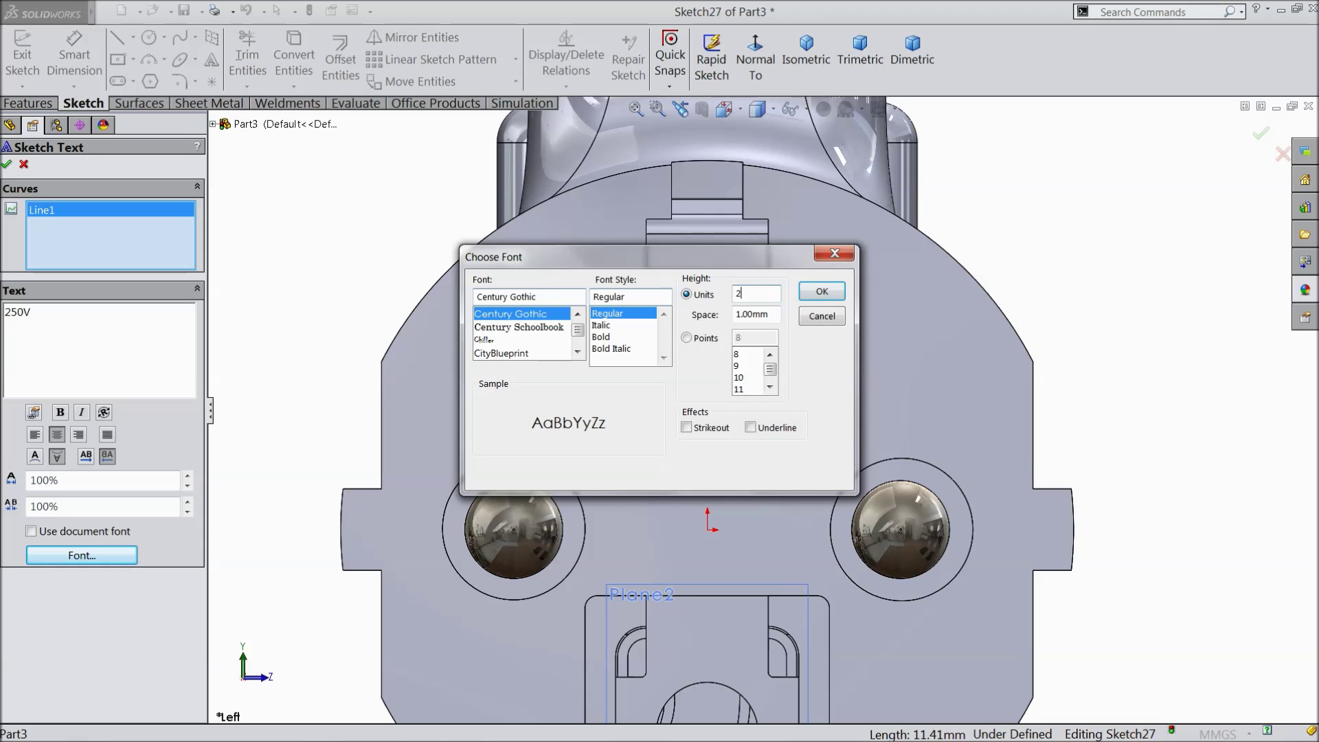
{"action": "key", "text": "Return"}
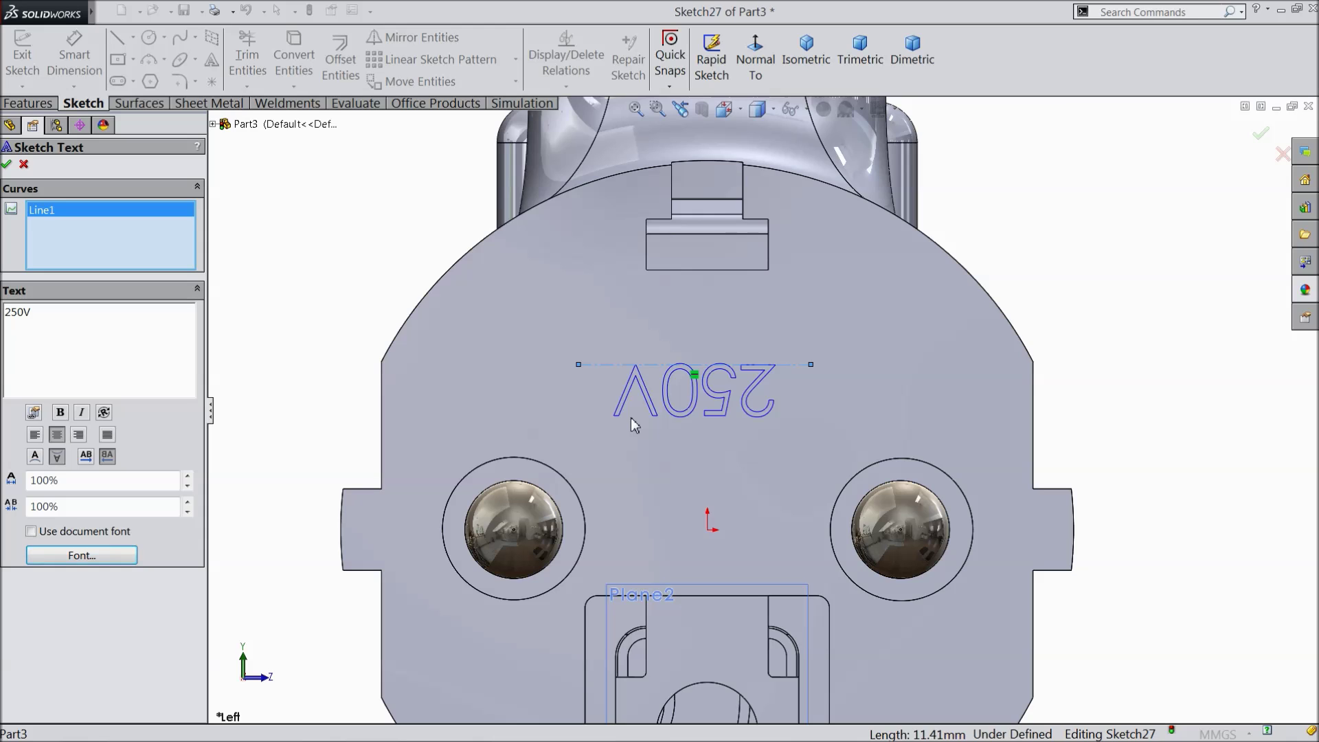
{"action": "left_click", "coordinate": [8, 165]}
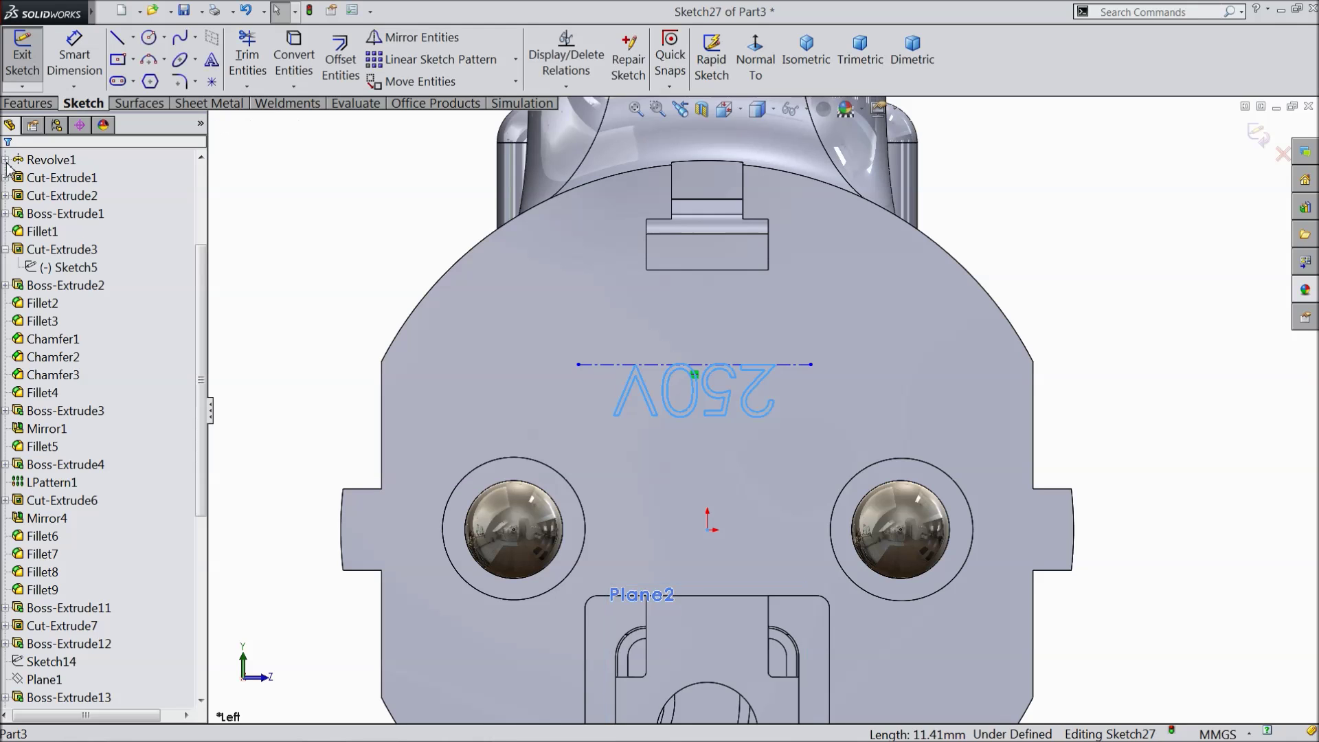
Draw a second horizontal centerline about 11.4 mm long below the 250V text, its ends aligned with the first line
{"action": "left_click", "coordinate": [134, 43]}
{"action": "left_click", "coordinate": [135, 76]}
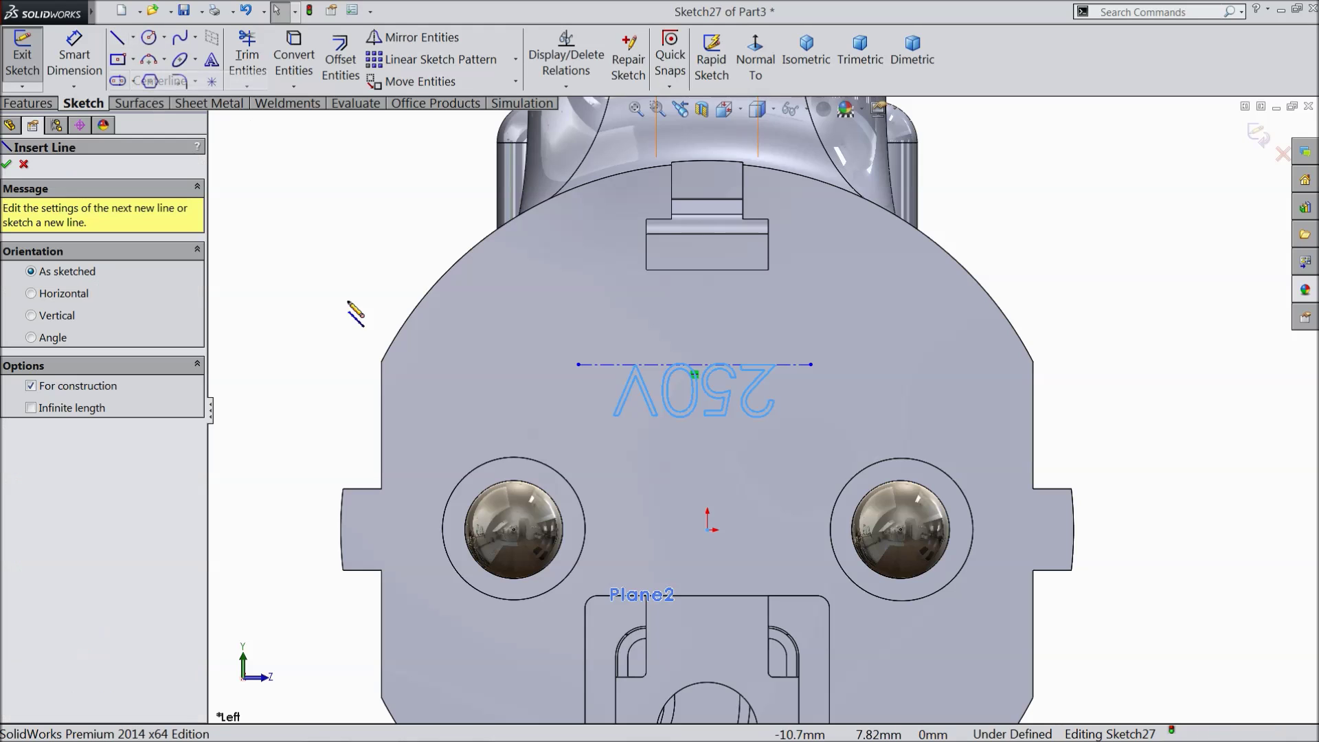
{"action": "left_click", "coordinate": [811, 440]}
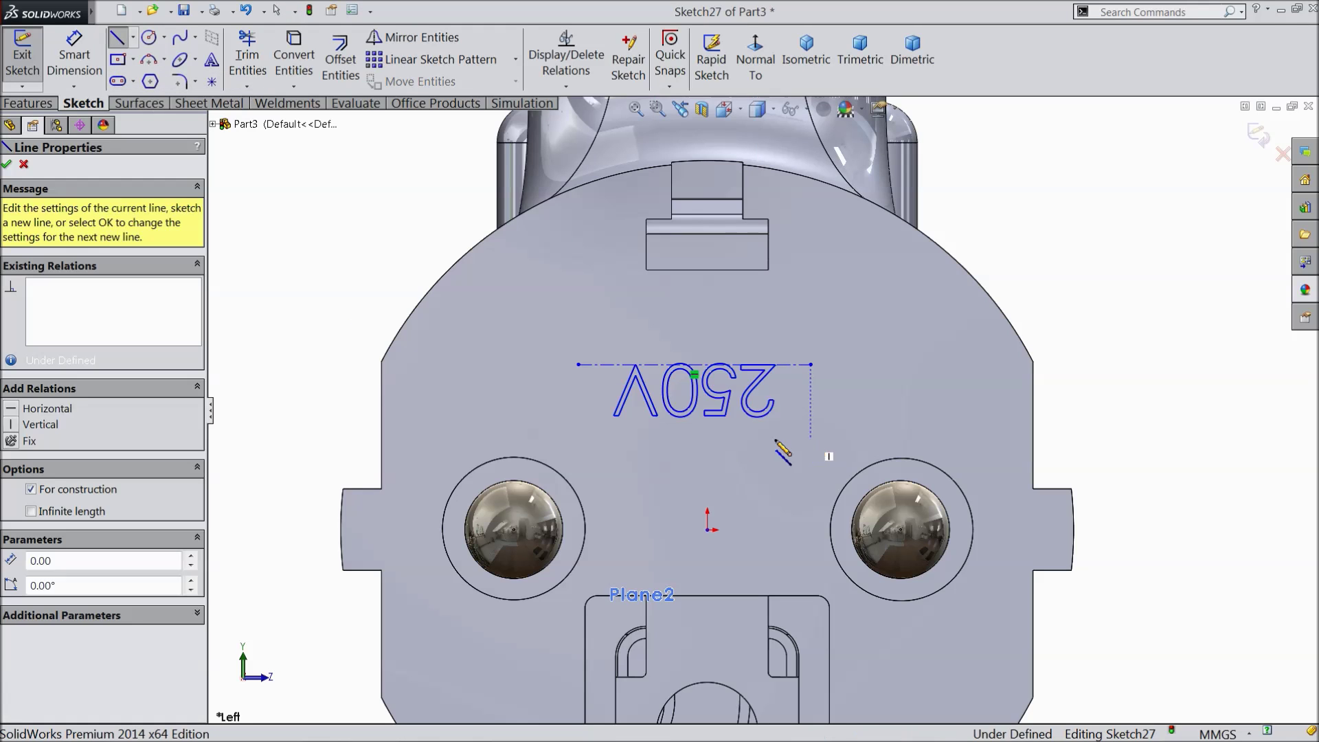
{"action": "left_click", "coordinate": [578, 438]}
{"action": "right_click", "coordinate": [503, 370]}
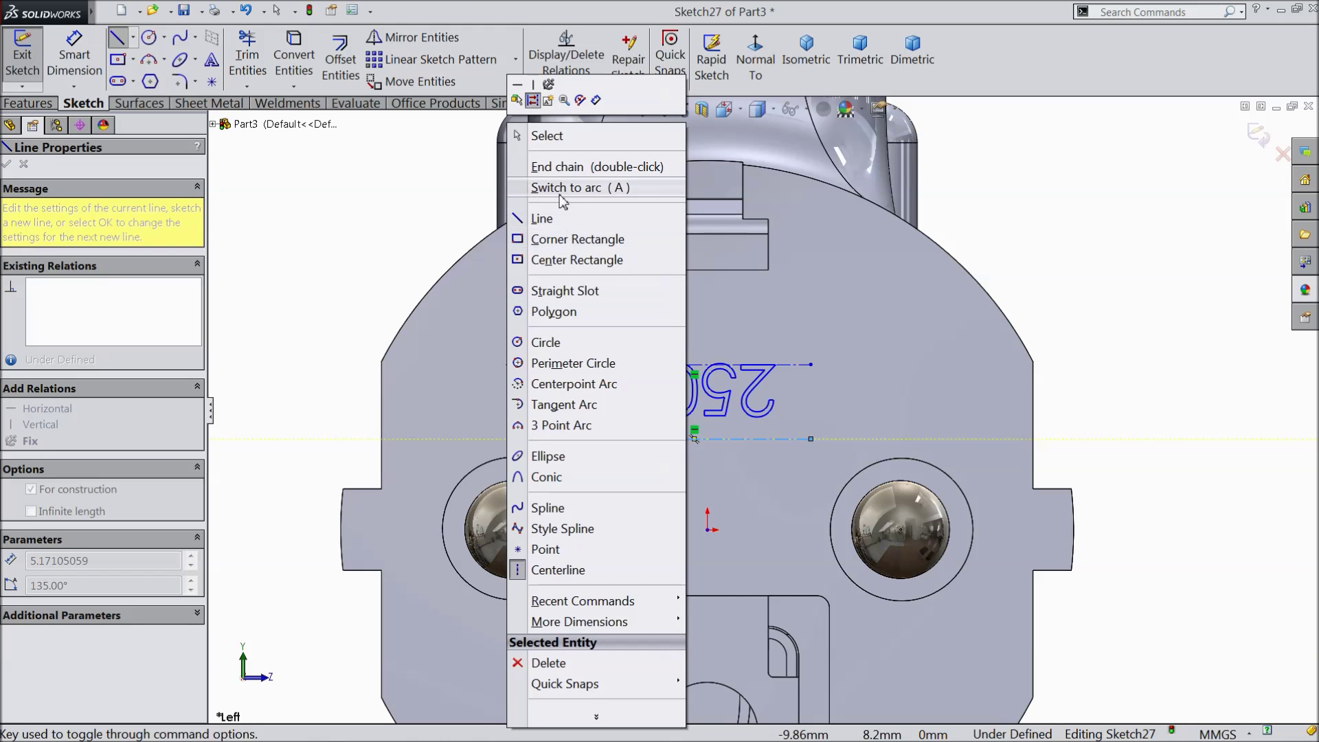
{"action": "left_click", "coordinate": [542, 133]}
Add the sketch text "10-16A" along the lower centerline and turn off its vertical flip so it hangs below the line
{"action": "left_click", "coordinate": [211, 60]}
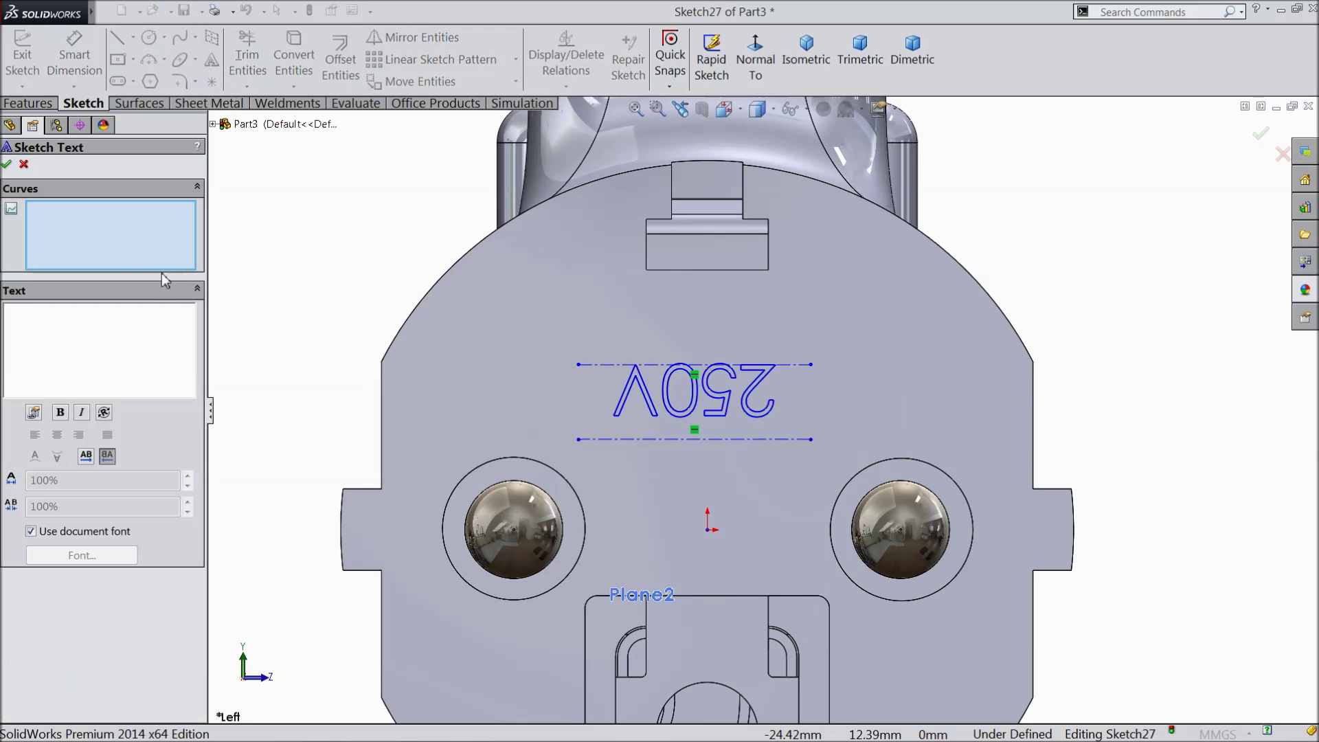
{"action": "left_click", "coordinate": [687, 440]}
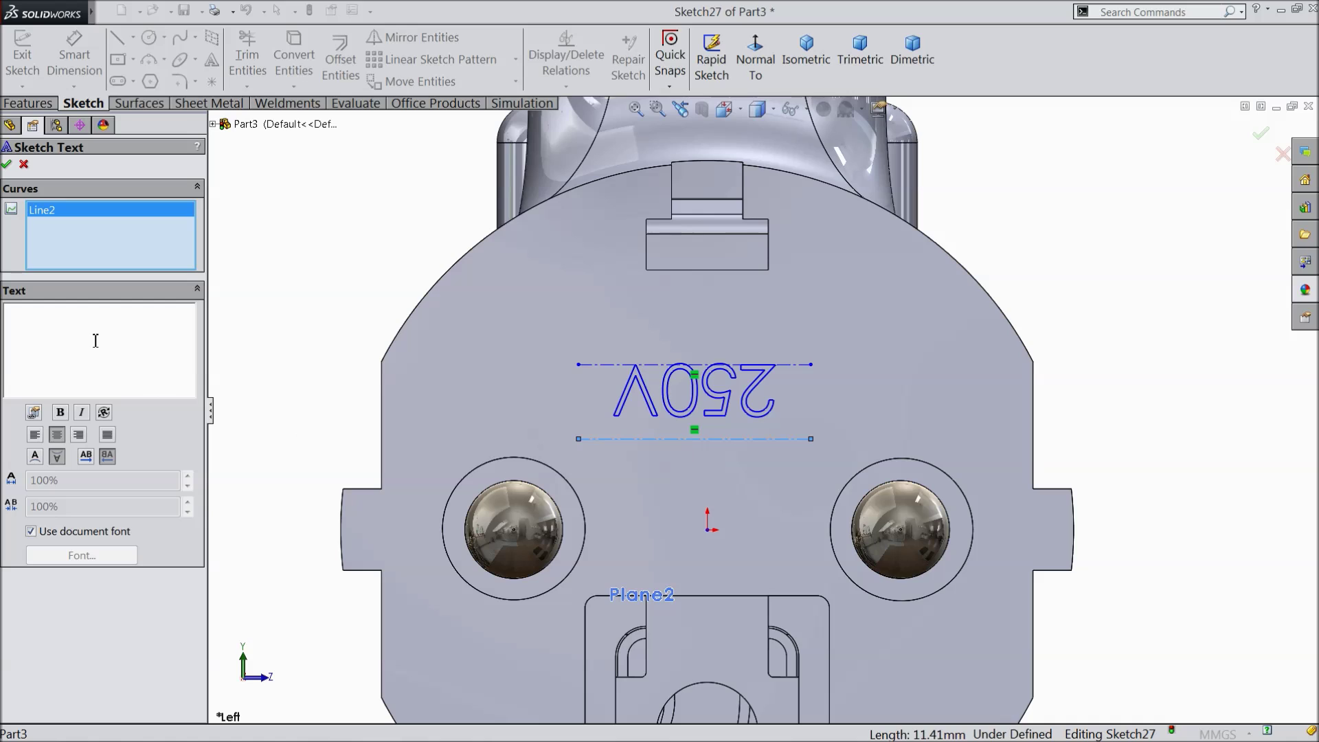
{"action": "left_click", "coordinate": [142, 383]}
{"action": "type", "text": "10-"}
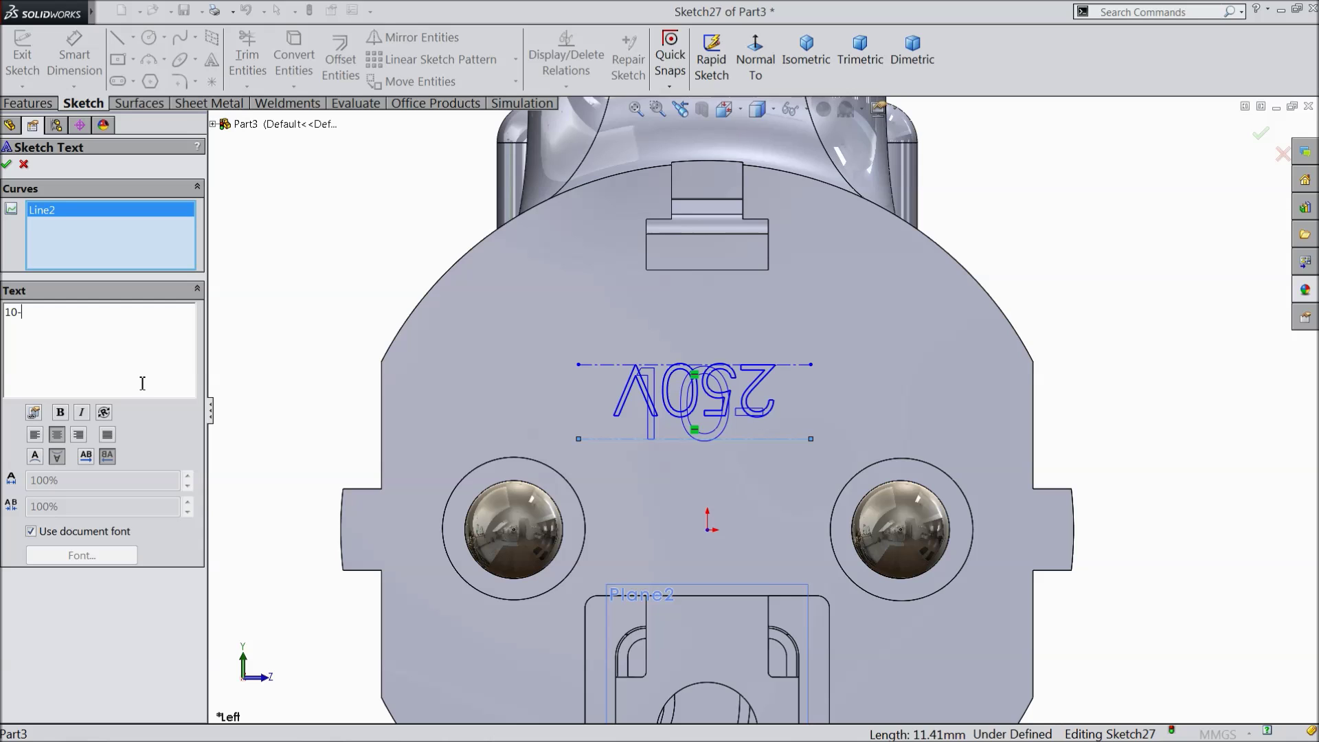
{"action": "type", "text": "16"}
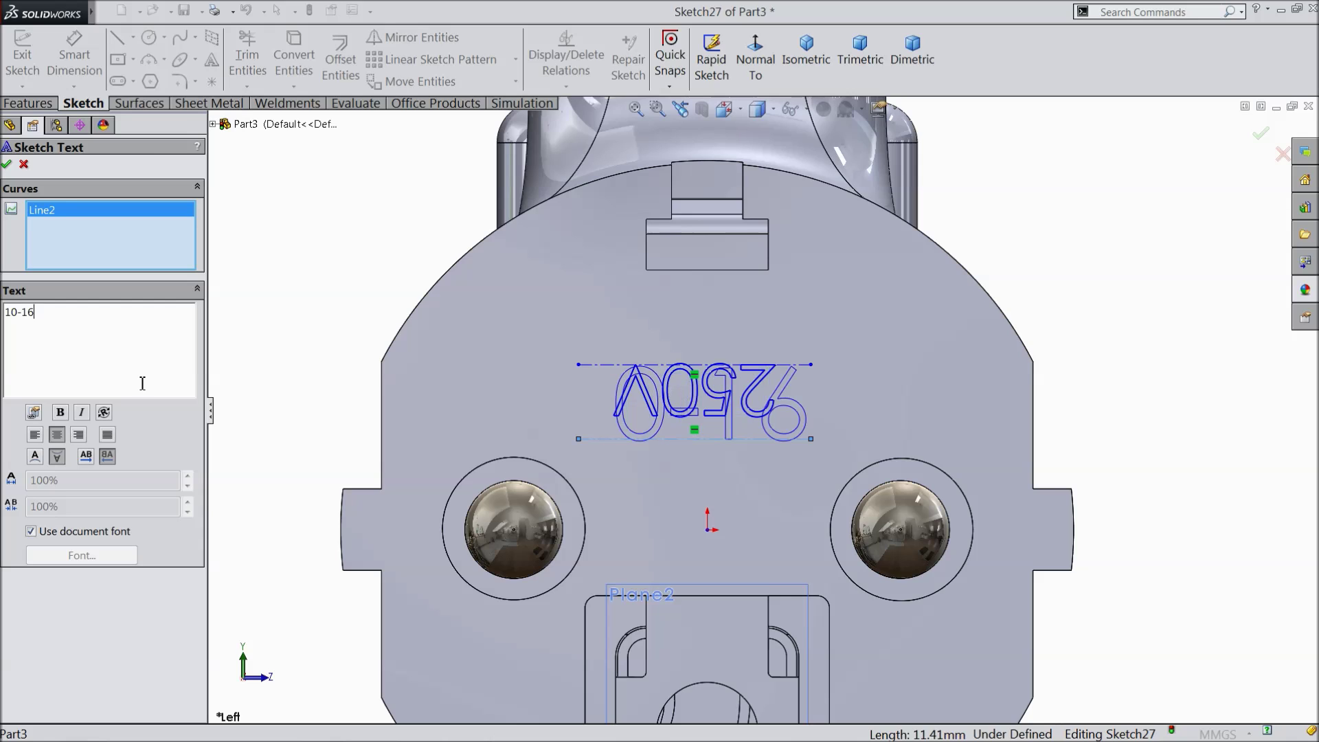
{"action": "type", "text": "A"}
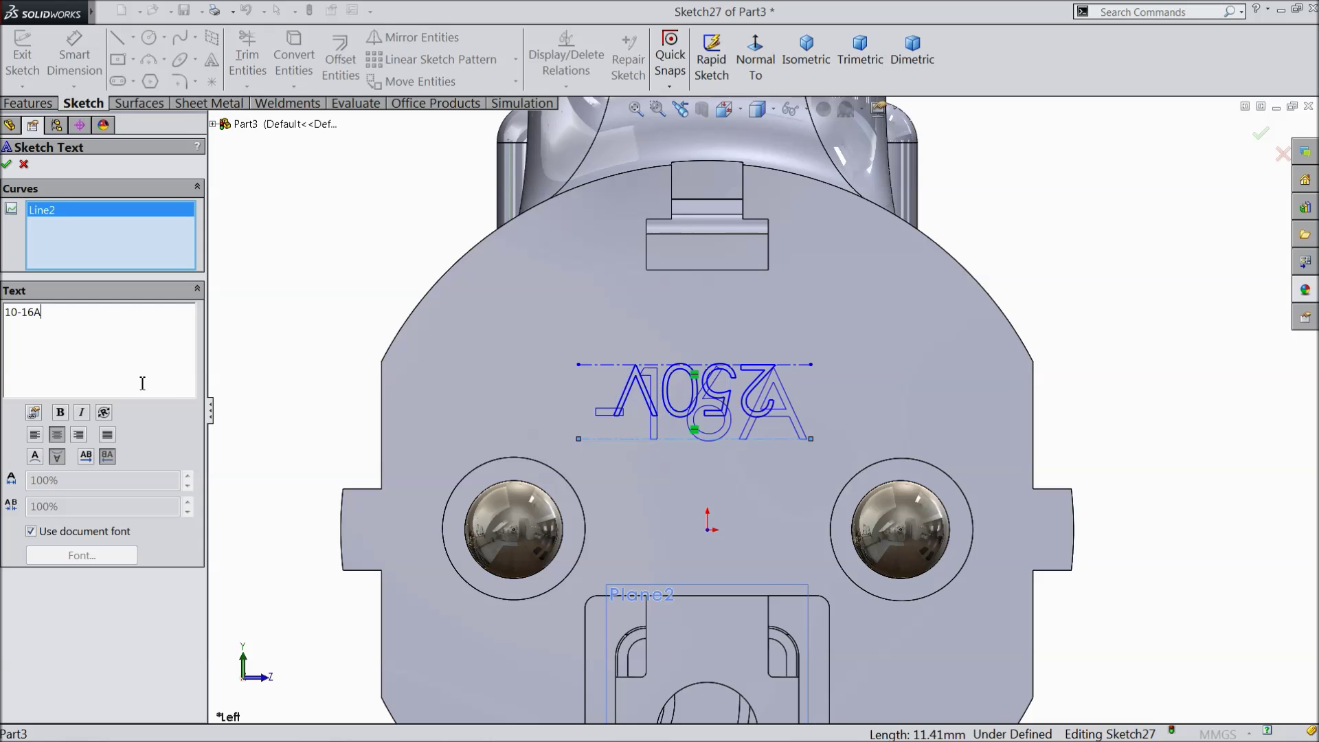
{"action": "left_click", "coordinate": [36, 456]}
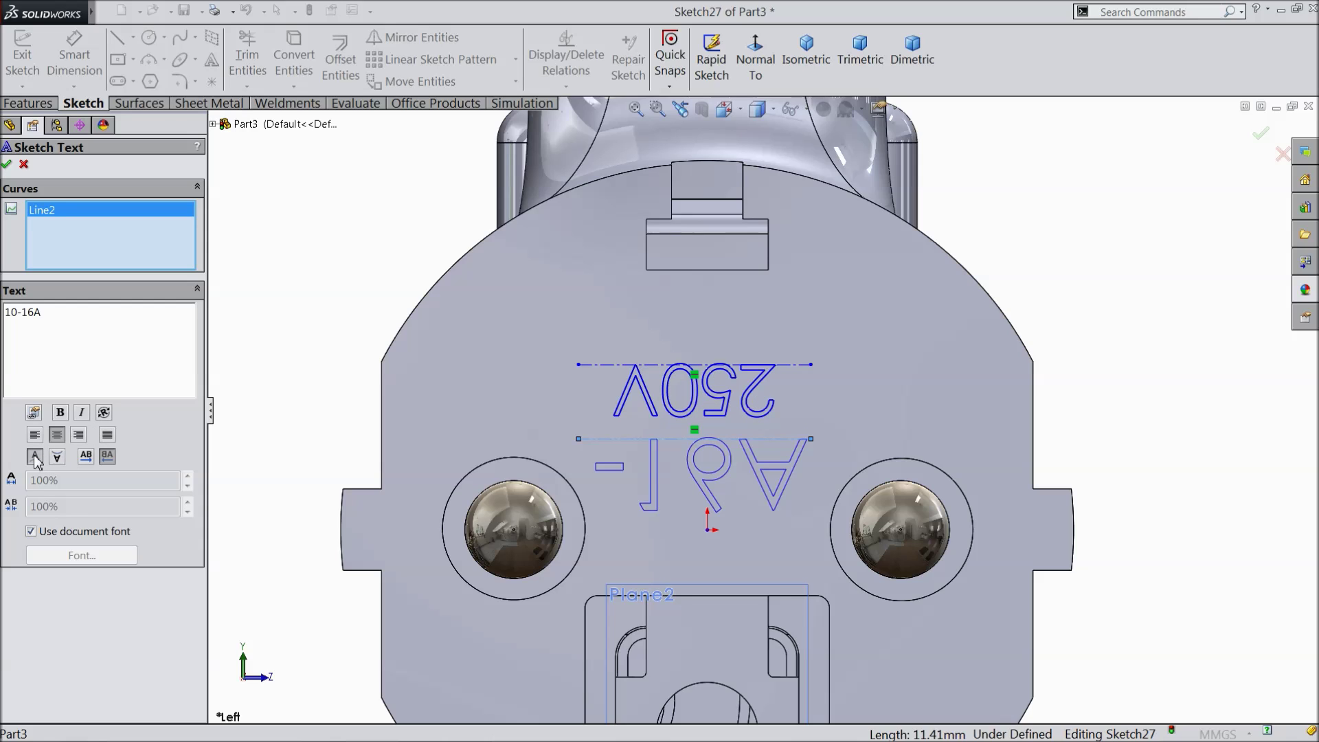
Give the 10-16A text a custom font height of 2 mm and turn off its horizontal flip
{"action": "left_click", "coordinate": [31, 531]}
{"action": "left_click", "coordinate": [81, 555]}
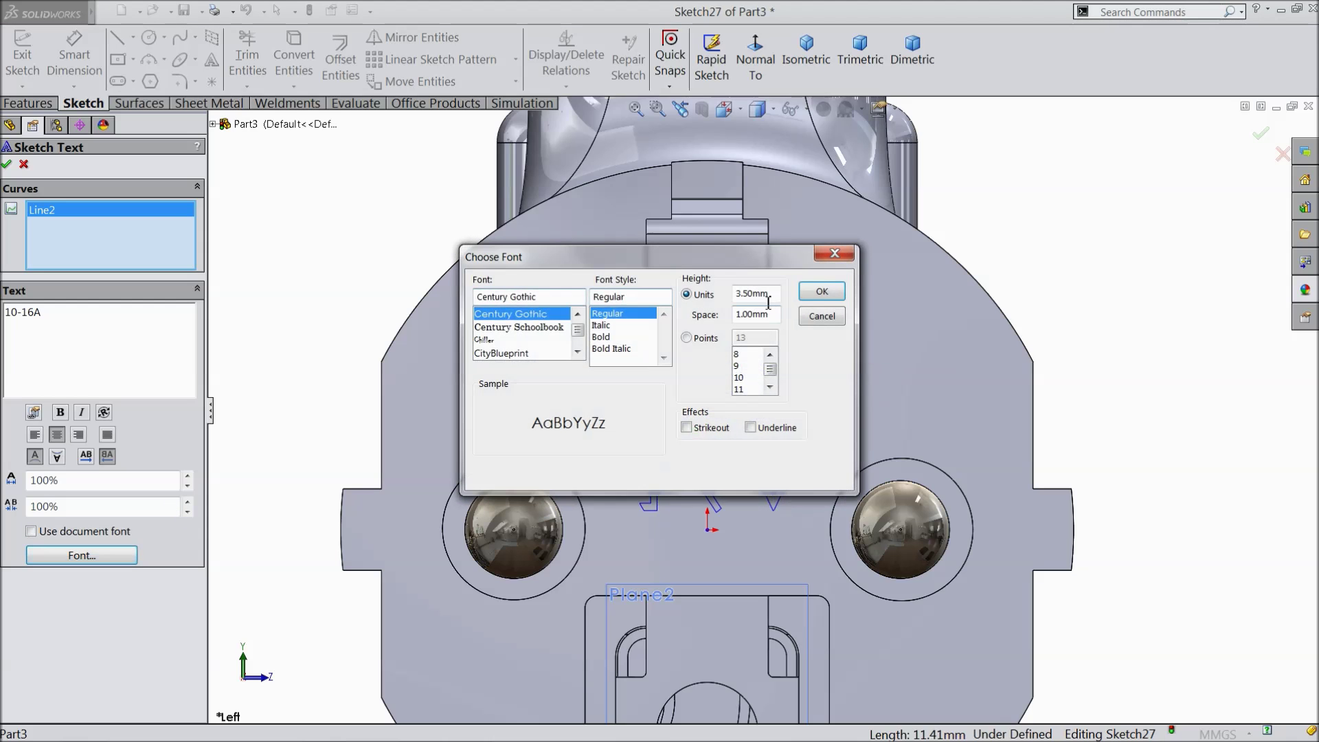
{"action": "type", "text": "2."}
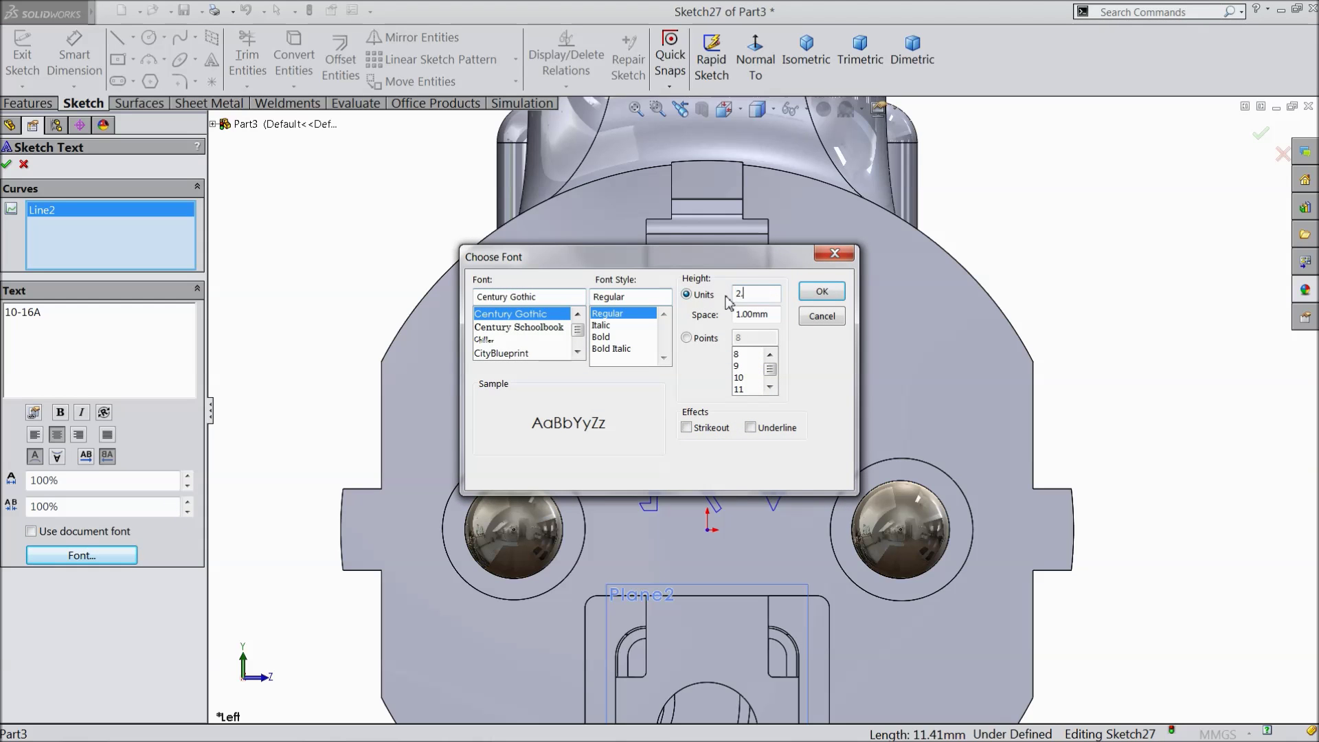
{"action": "type", "text": "5"}
{"action": "key", "text": "Return"}
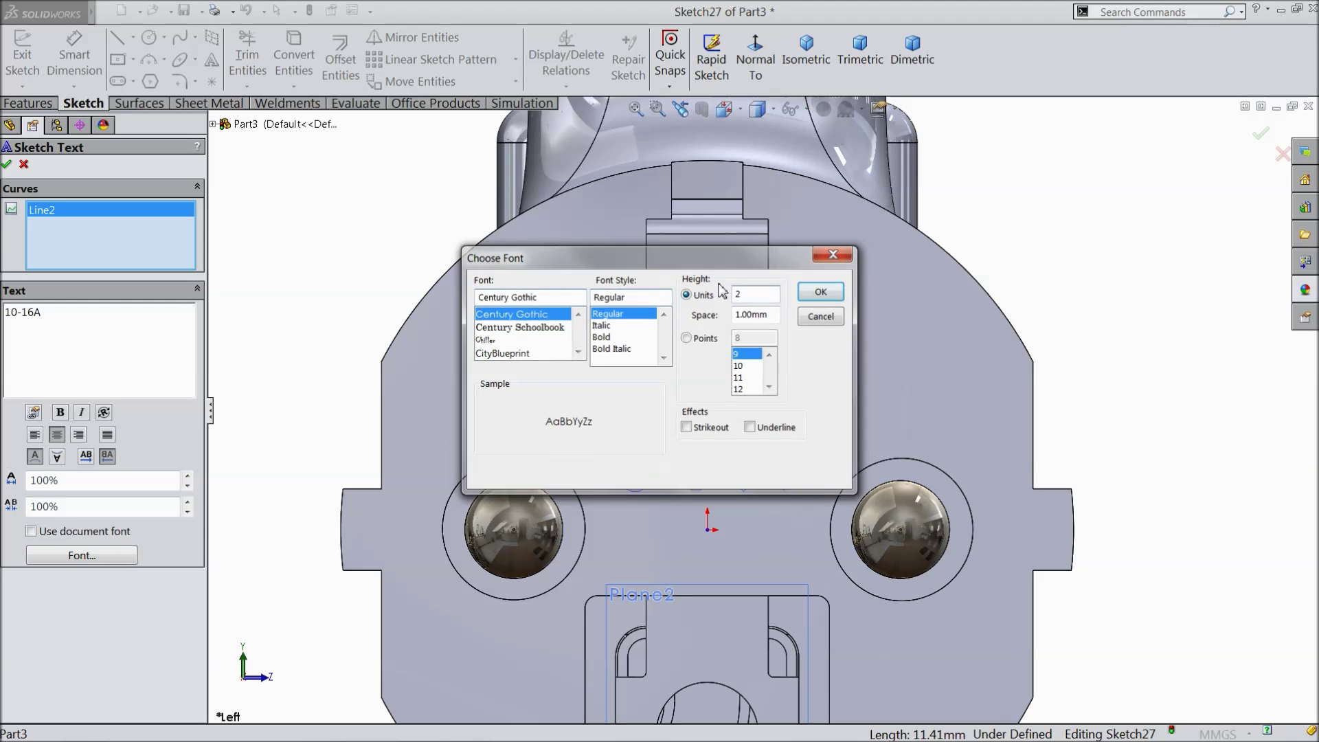
{"action": "key", "text": "Return"}
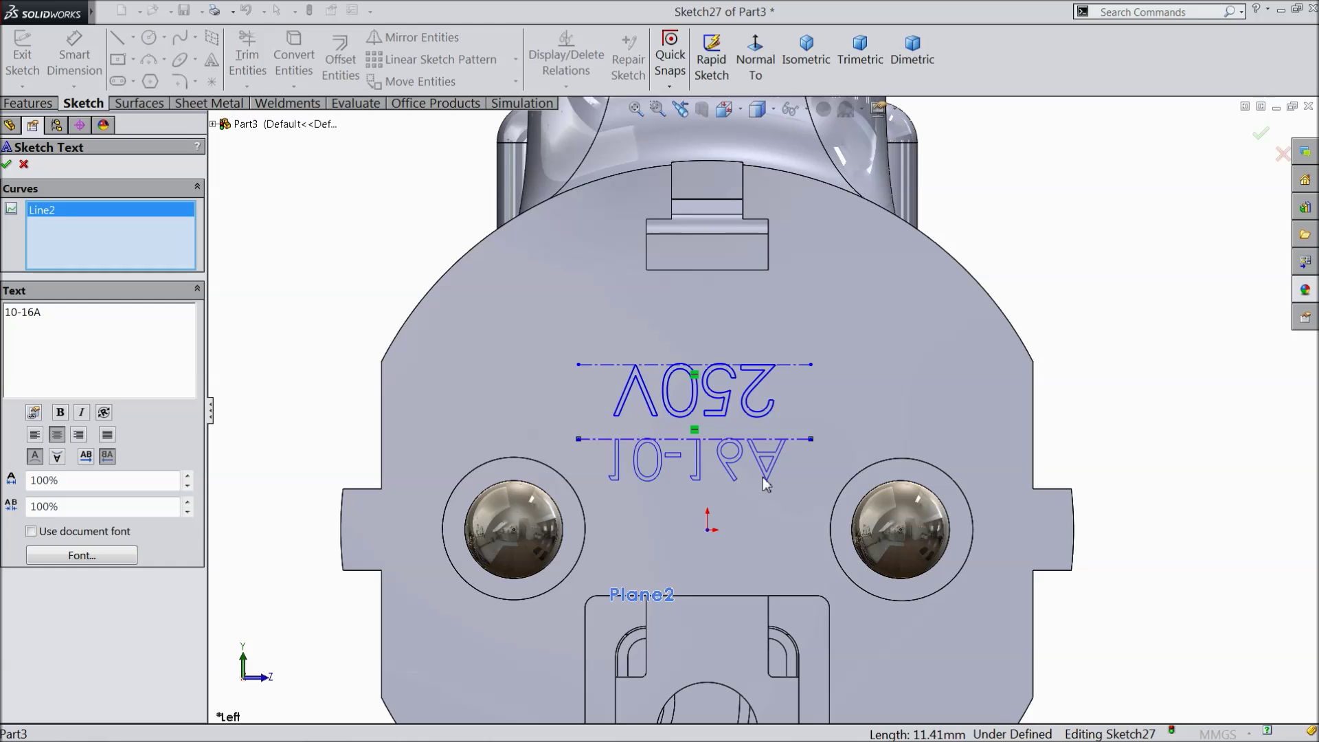
{"action": "left_click", "coordinate": [84, 459]}
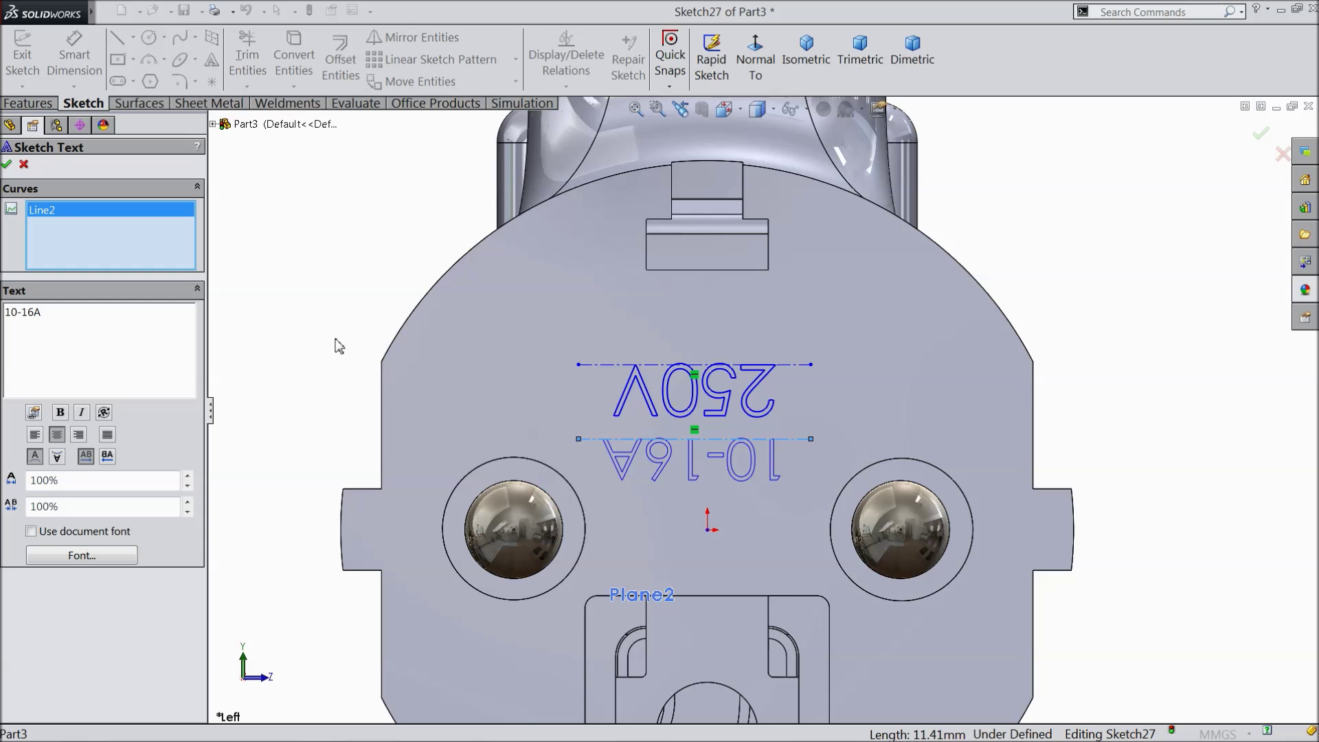
{"action": "left_click", "coordinate": [7, 164]}
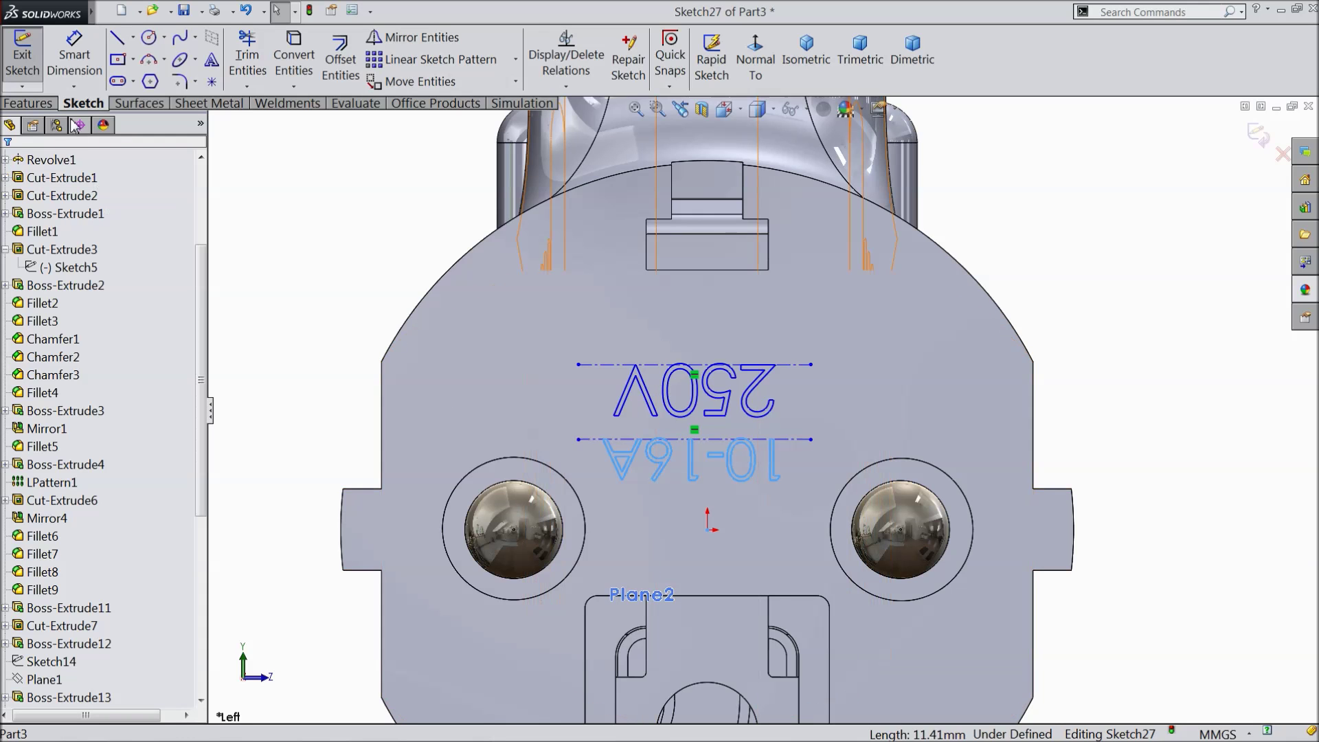
Extrude the 250V and 10-16A text as a boss from the end face with a blind depth of 0.15 mm
{"action": "left_click", "coordinate": [28, 103]}
{"action": "left_click", "coordinate": [31, 55]}
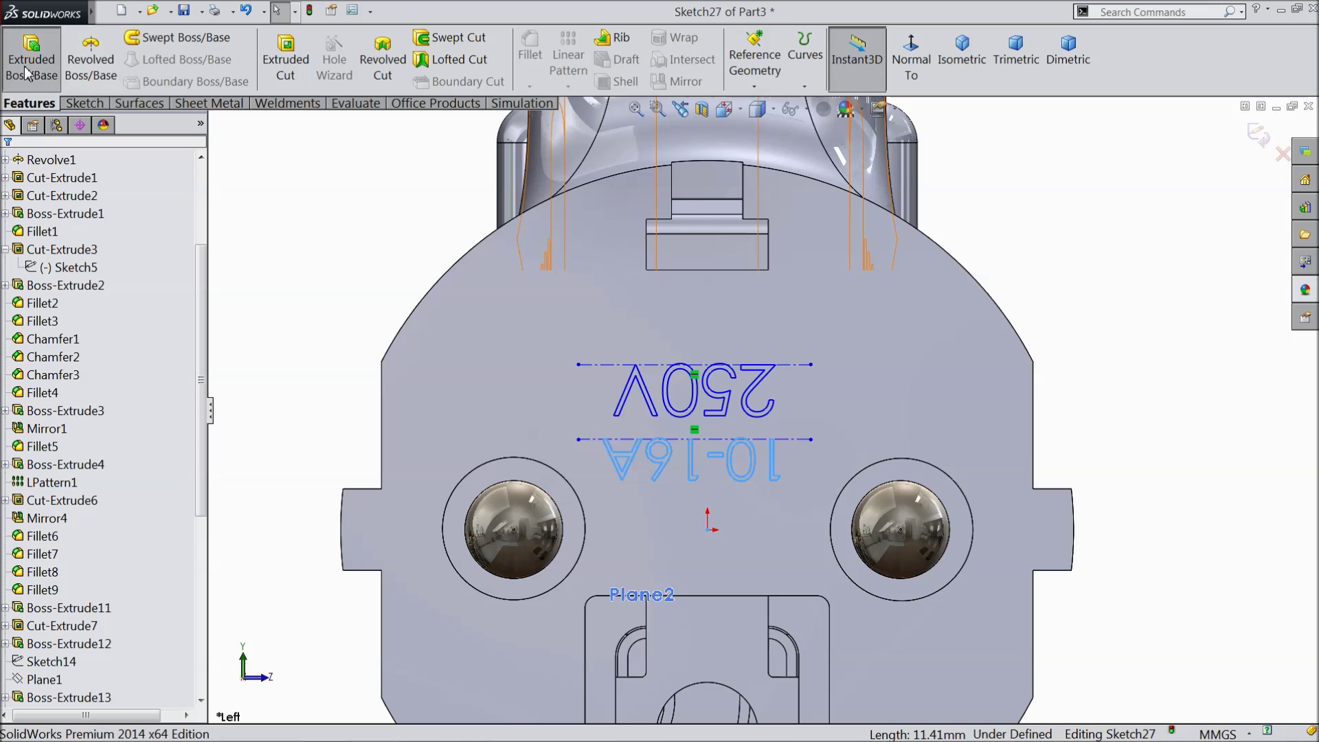
{"action": "middle_click_drag", "start_coordinate": [802, 402], "coordinate": [775, 438]}
{"action": "scroll", "coordinate": [772, 419], "scroll_direction": "down", "scroll_amount": 5}
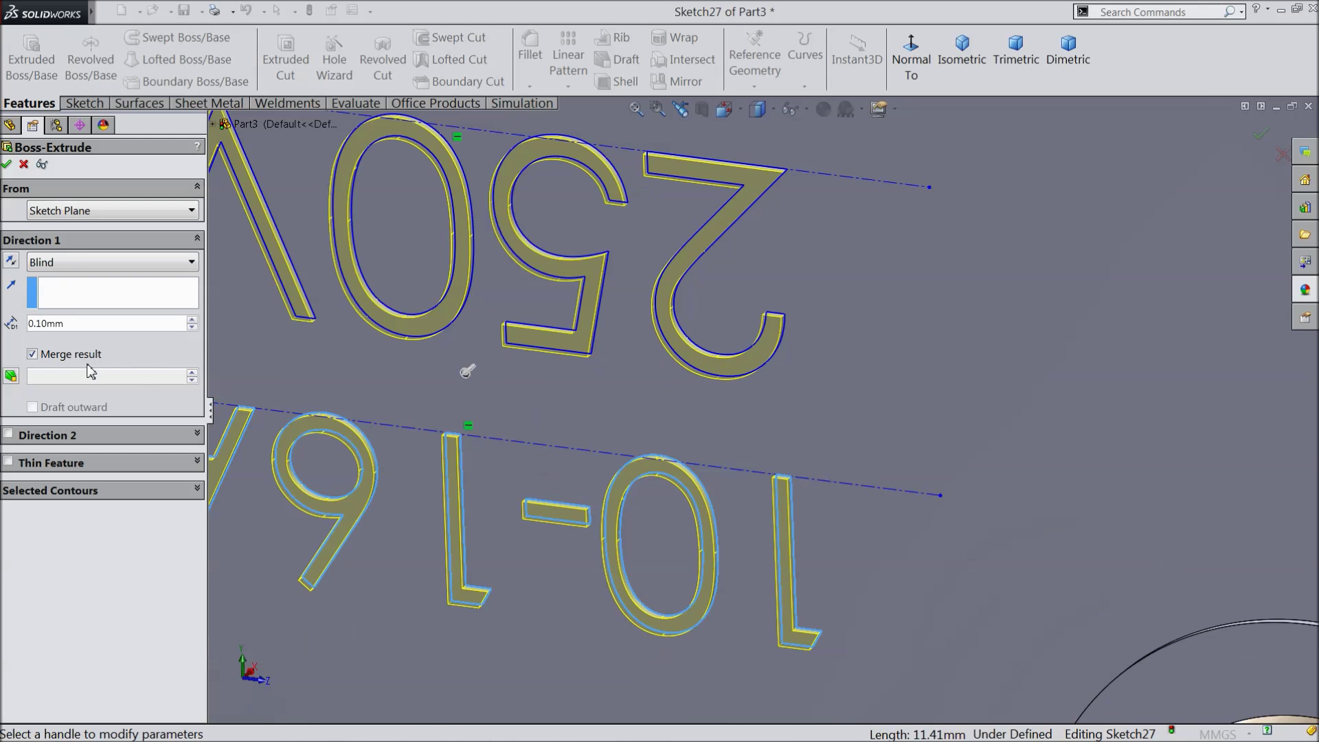
{"action": "type", "text": "0.15"}
{"action": "left_click", "coordinate": [7, 165]}
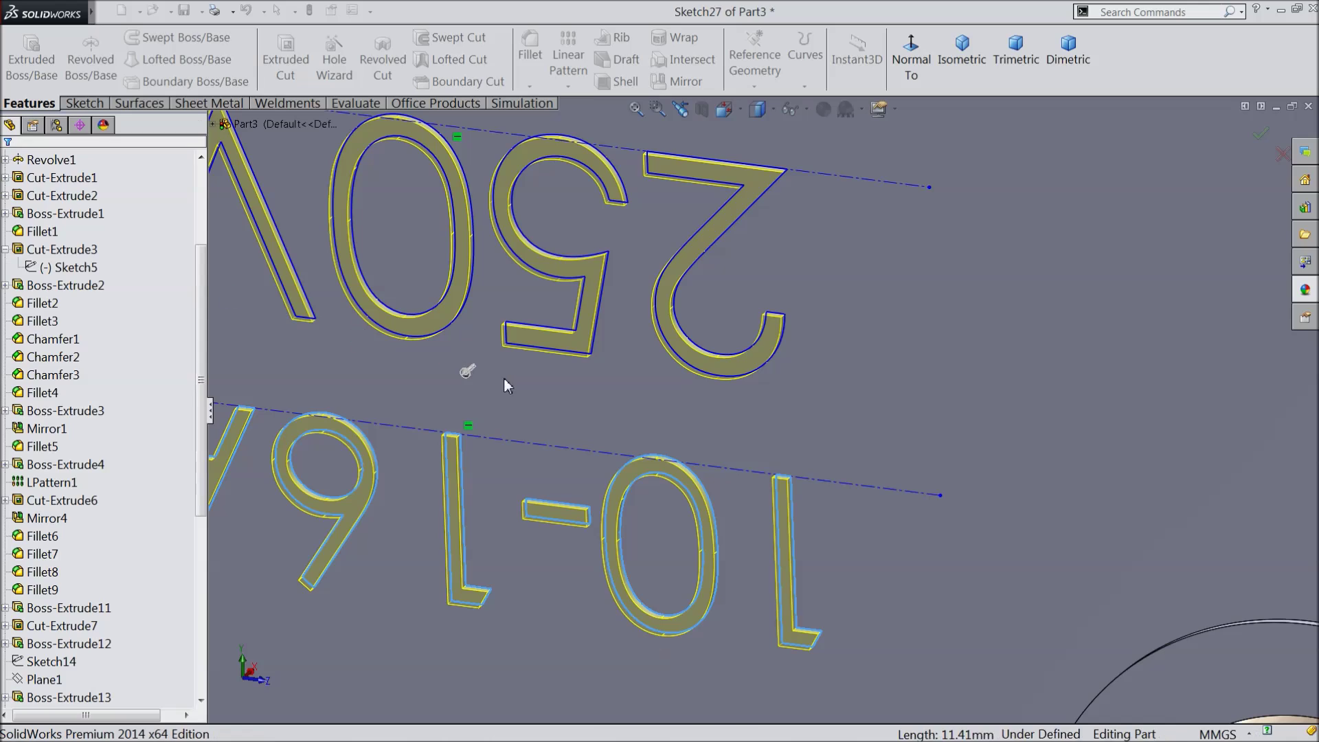
Open the color appearance settings for the whole part
{"action": "key", "text": "f"}
{"action": "middle_click_drag", "start_coordinate": [471, 307], "coordinate": [510, 358]}
{"action": "scroll", "coordinate": [493, 353], "scroll_direction": "up", "scroll_amount": 5}
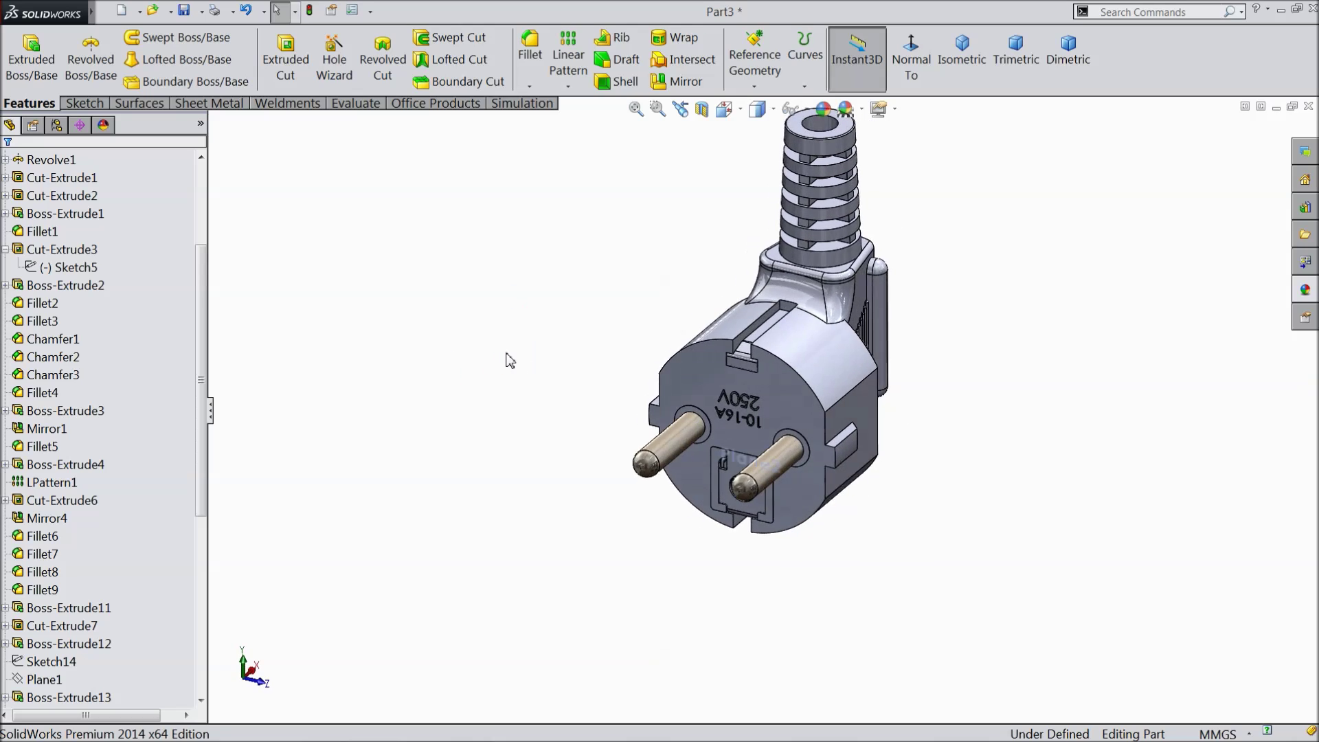
{"action": "scroll", "coordinate": [513, 362], "scroll_direction": "up", "scroll_amount": 2}
{"action": "scroll", "coordinate": [834, 357], "scroll_direction": "down", "scroll_amount": 3}
{"action": "mouse_move", "coordinate": [832, 357]}
{"action": "middle_mouse_down"}
{"action": "mouse_move", "coordinate": [745, 265]}
{"action": "mouse_move", "coordinate": [775, 423]}
{"action": "middle_mouse_up"}
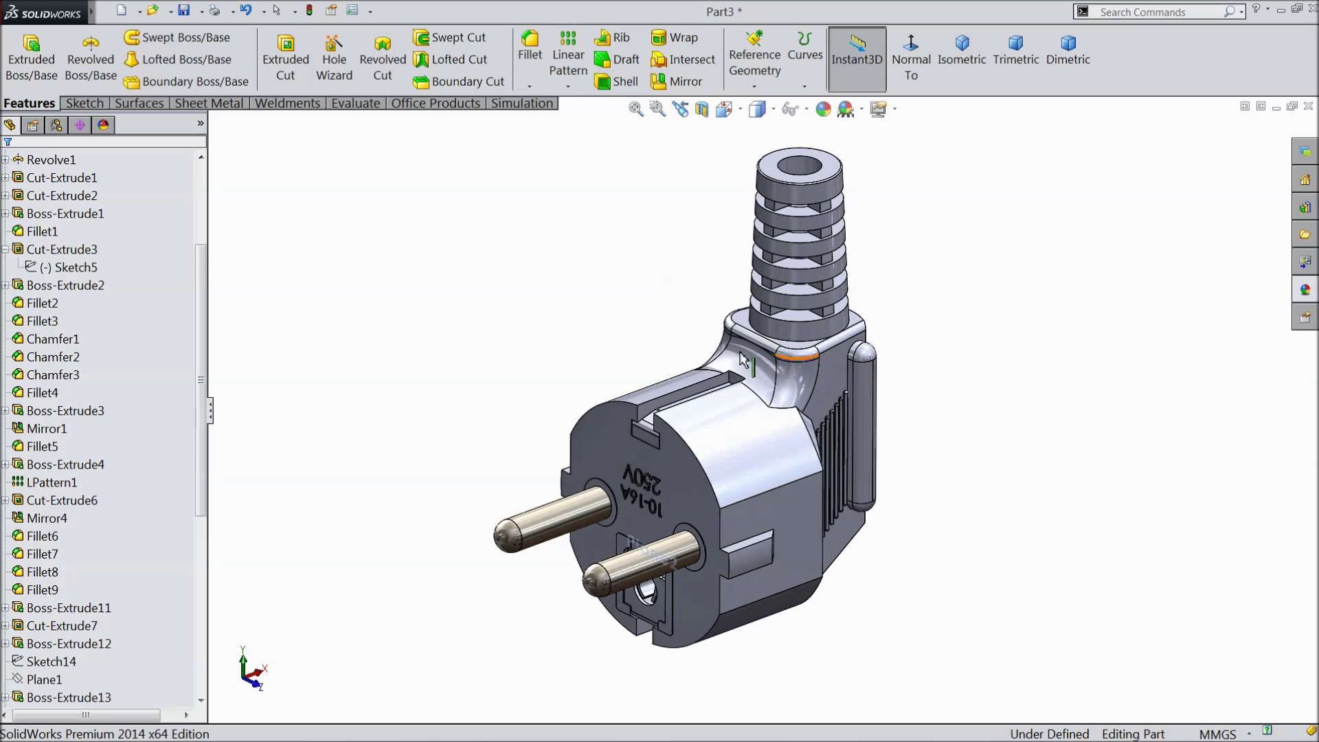
{"action": "left_click_drag", "start_coordinate": [195, 267], "coordinate": [212, 175]}
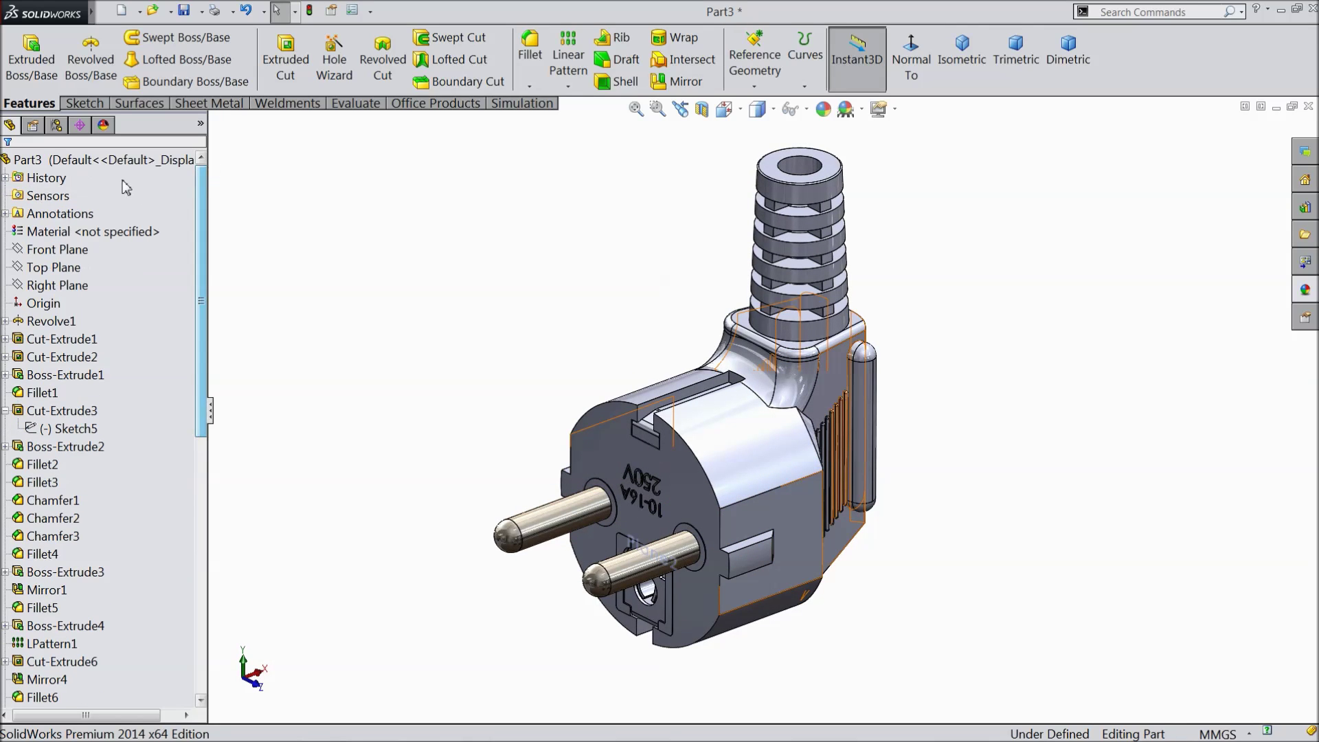
{"action": "left_click", "coordinate": [90, 161]}
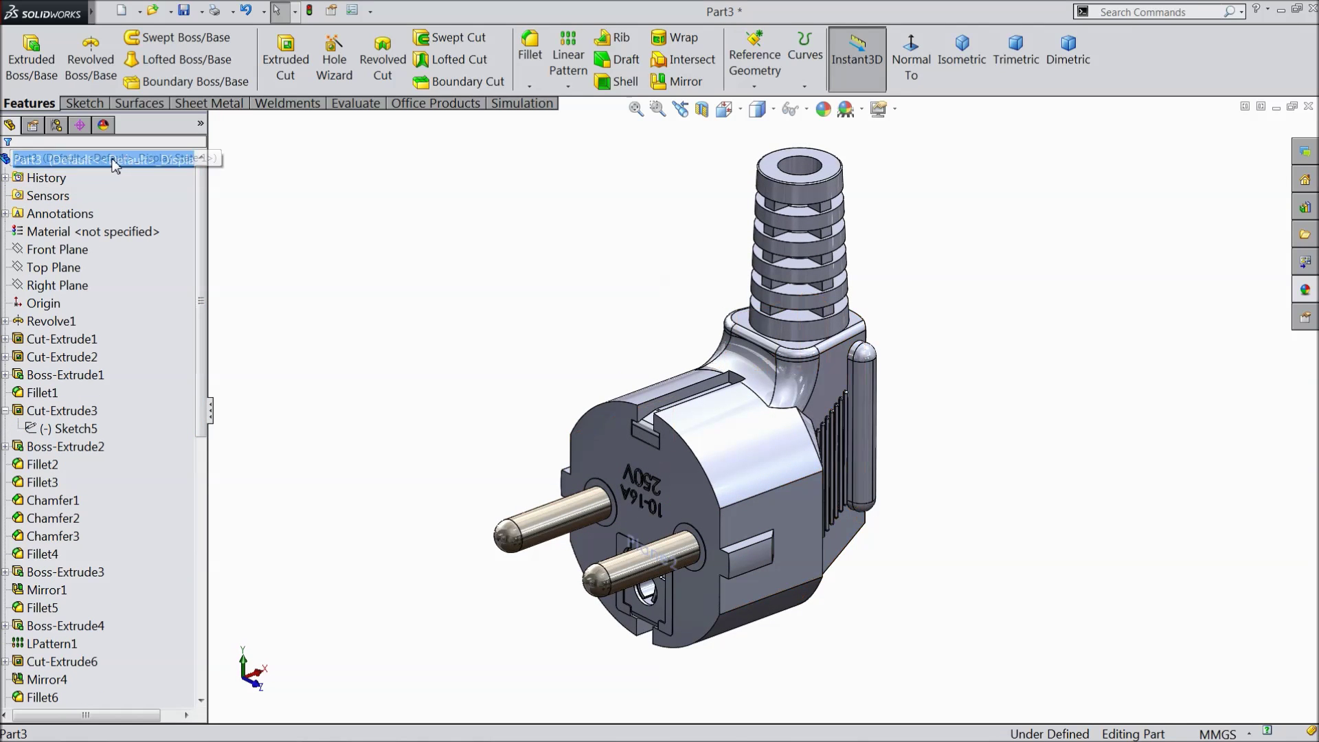
{"action": "left_click", "coordinate": [823, 109]}
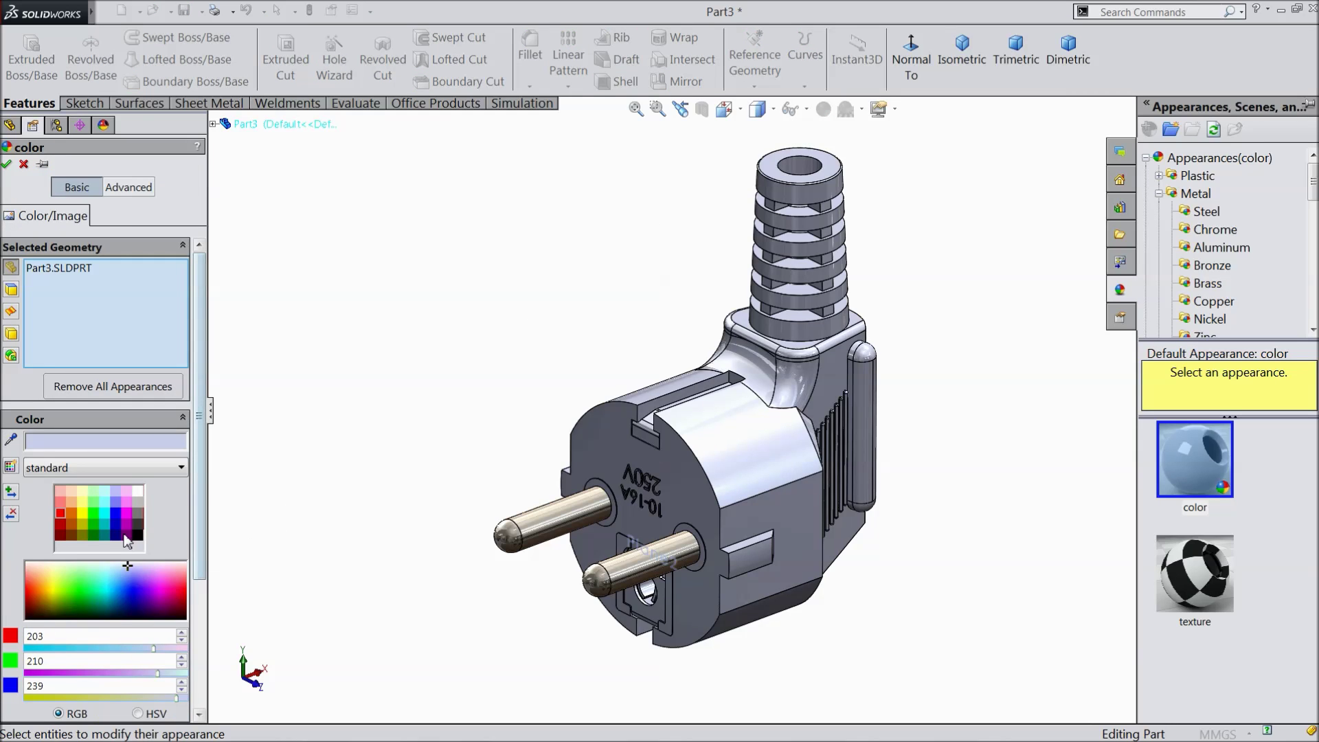
Try out dark red, black and medium gray as the color of the whole part
{"action": "left_click", "coordinate": [60, 535]}
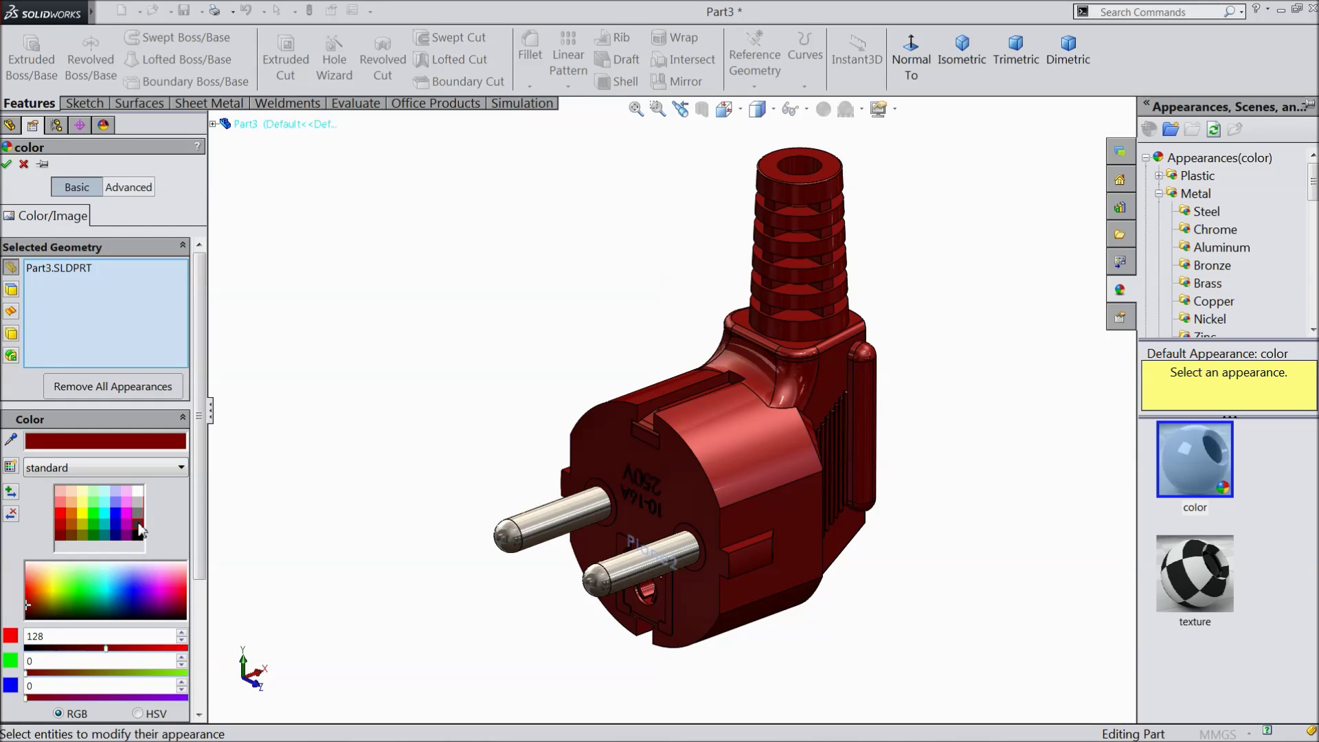
{"action": "left_click", "coordinate": [138, 527]}
{"action": "middle_click_drag", "start_coordinate": [405, 440], "coordinate": [364, 402]}
{"action": "left_click", "coordinate": [138, 536]}
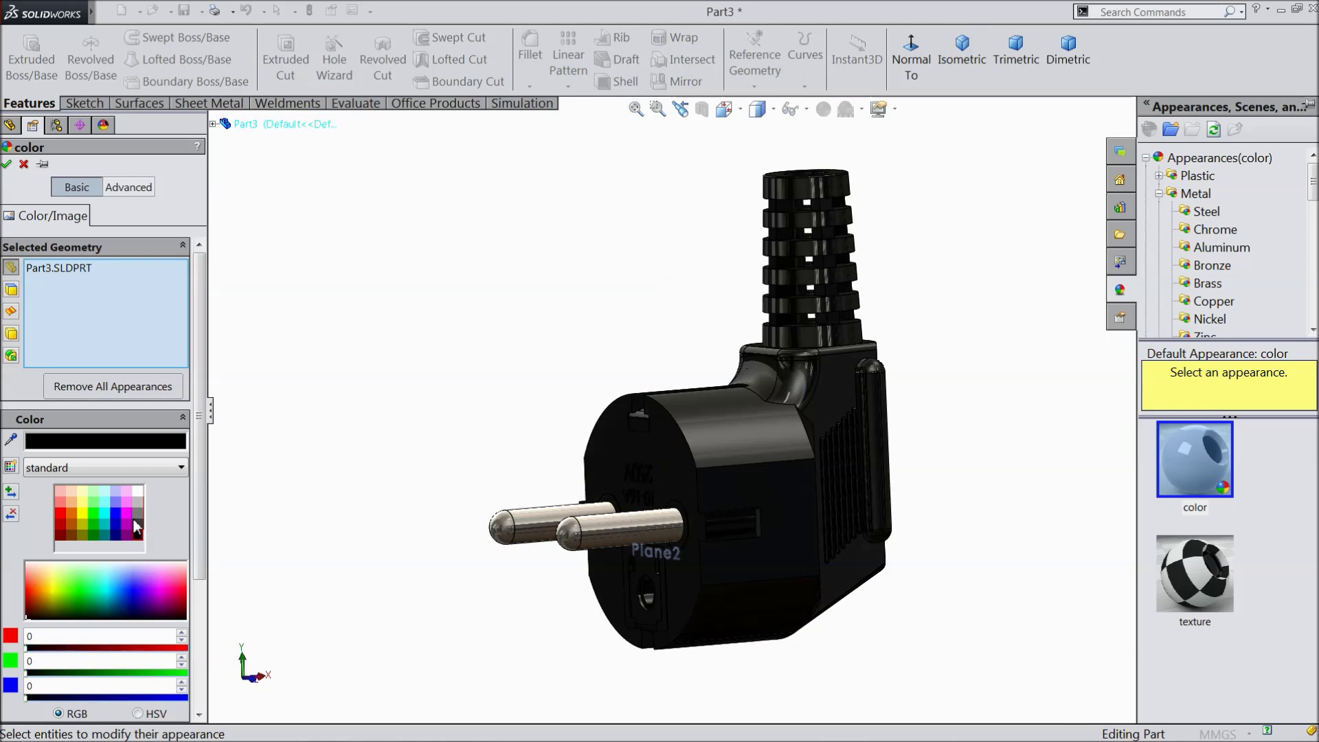
{"action": "left_click", "coordinate": [139, 527]}
{"action": "left_click", "coordinate": [138, 514]}
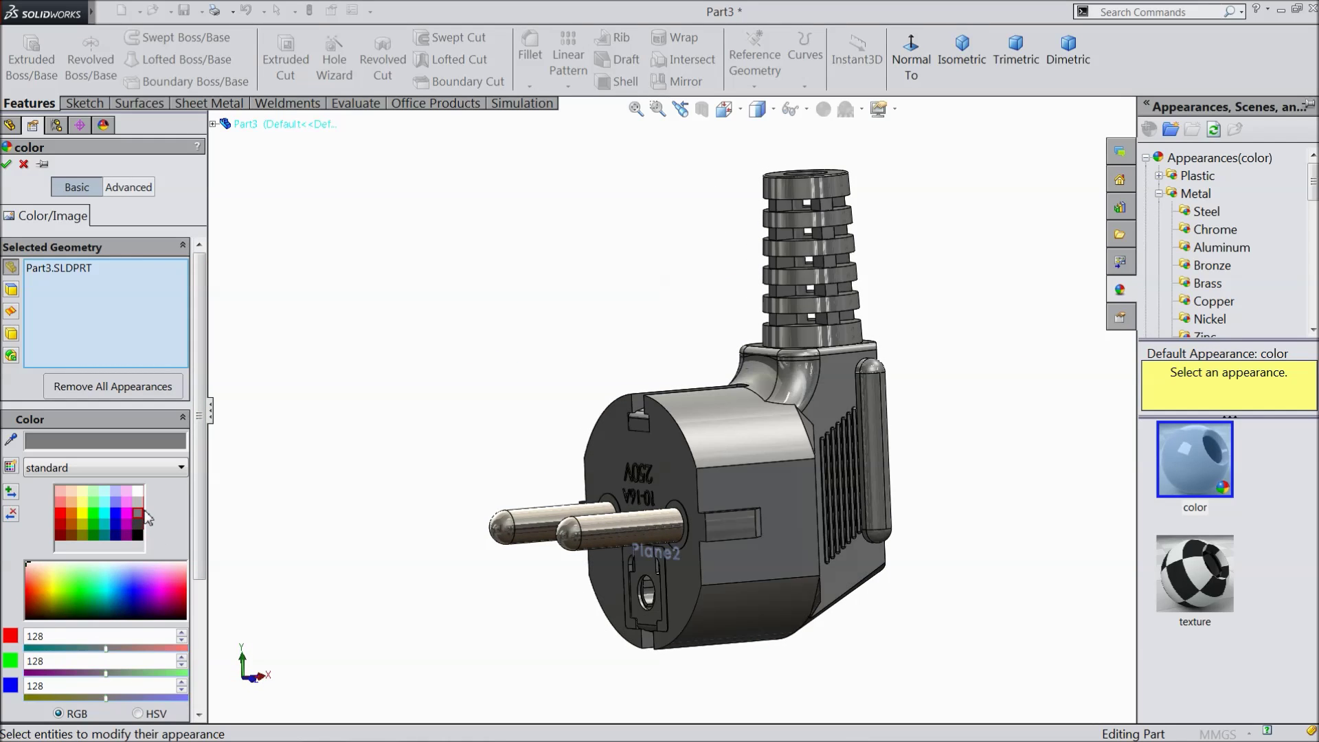
{"action": "middle_click_drag", "start_coordinate": [384, 440], "coordinate": [347, 488]}
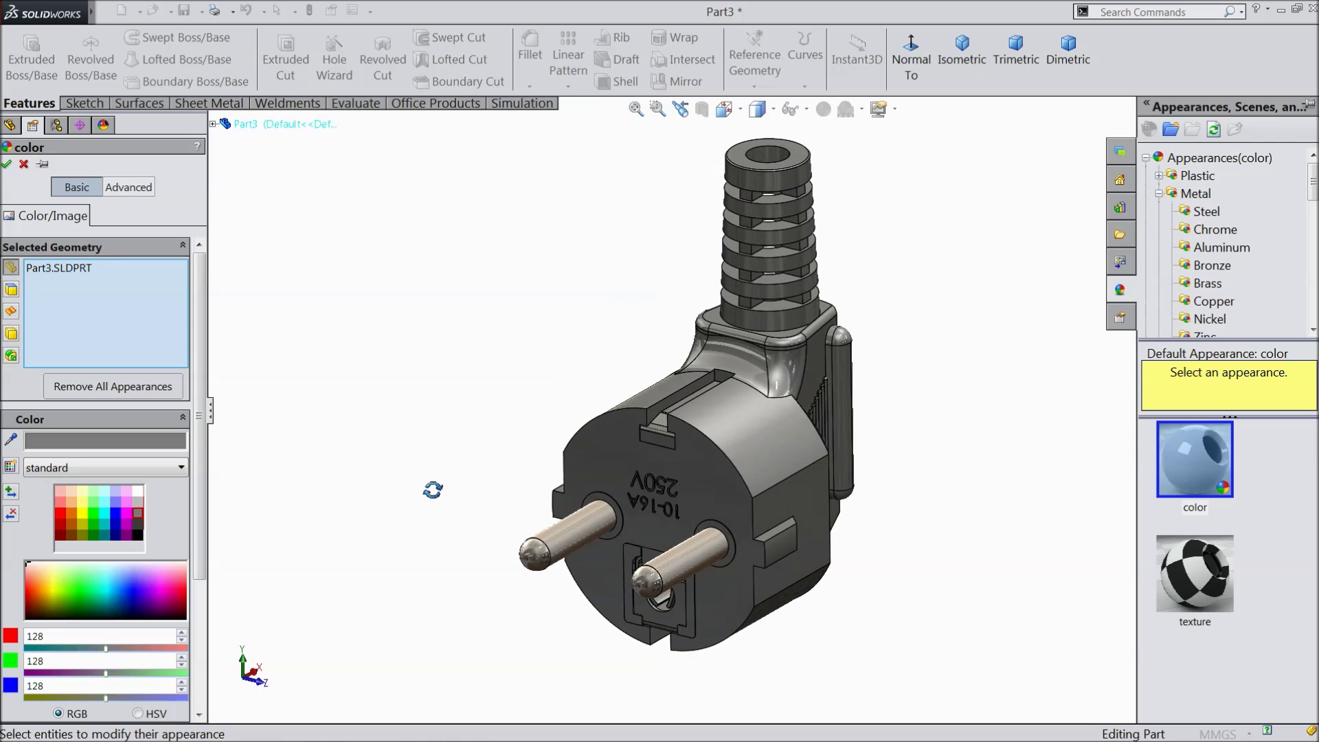
Set the whole part's color to dark gray with RGB values 64, 64, 64
{"action": "left_click", "coordinate": [139, 526]}
{"action": "middle_click_drag", "start_coordinate": [383, 465], "coordinate": [331, 440]}
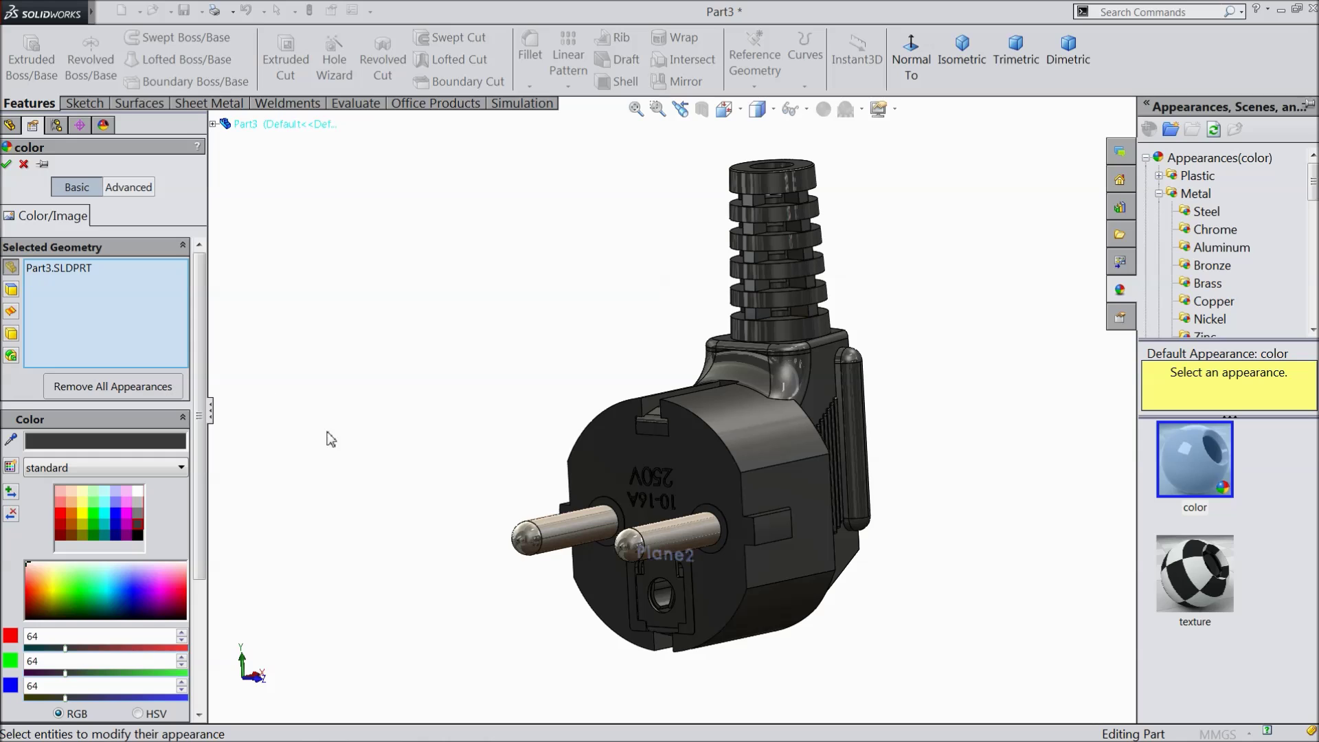
{"action": "left_click", "coordinate": [7, 165]}
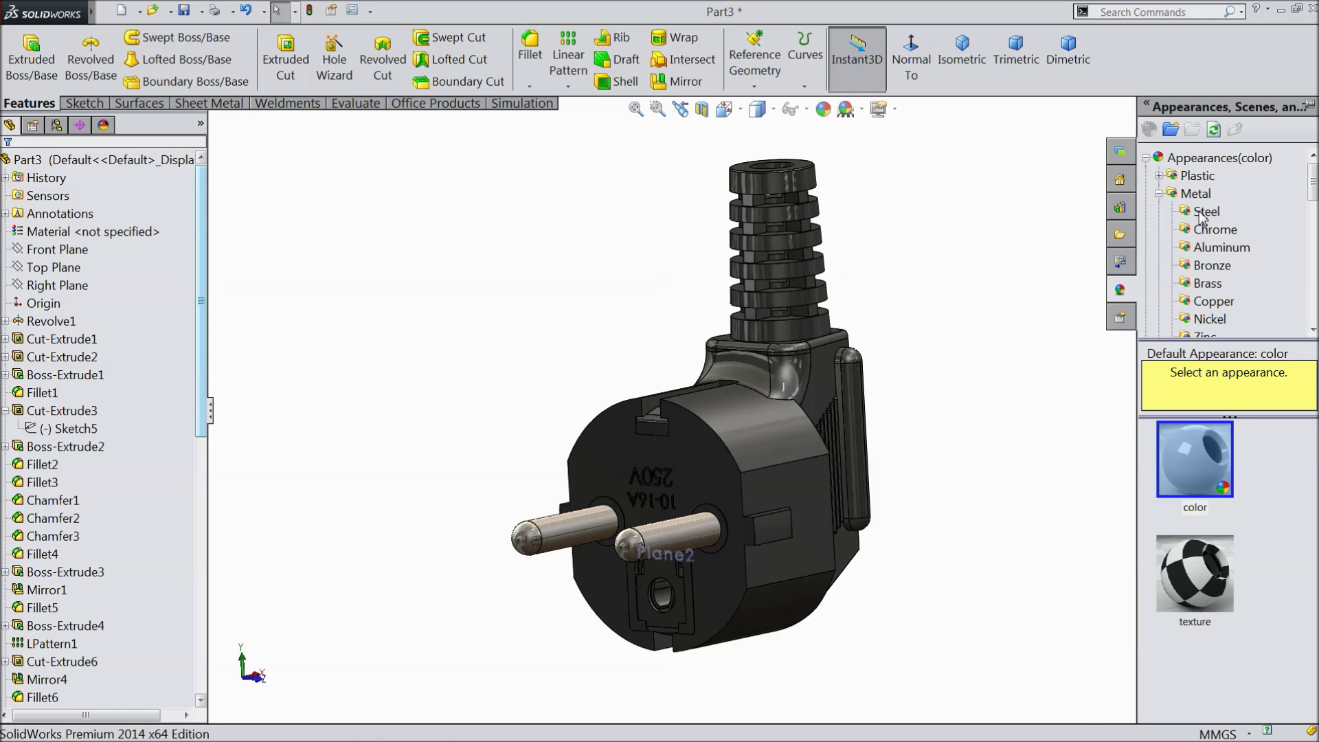
Apply the polished steel appearance to the floor, chamfer, fillet and end faces of the upper slot beside the 250V lettering
{"action": "left_click", "coordinate": [1204, 212]}
{"action": "middle_click_drag", "start_coordinate": [981, 551], "coordinate": [694, 474]}
{"action": "scroll", "coordinate": [615, 353], "scroll_direction": "down", "scroll_amount": 5}
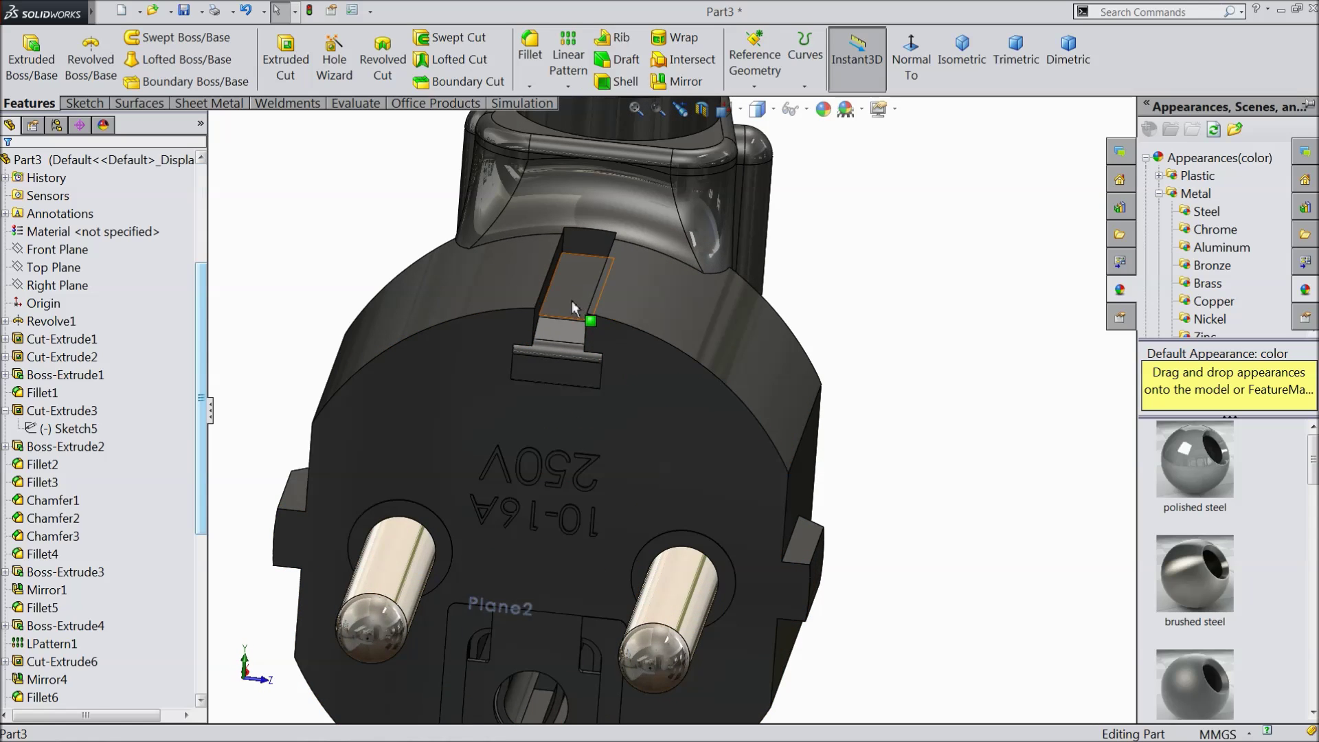
{"action": "left_click", "coordinate": [571, 301]}
{"action": "scroll", "coordinate": [567, 315], "scroll_direction": "down", "scroll_amount": 3}
{"action": "left_click", "coordinate": [597, 371], "text": "ctrl"}
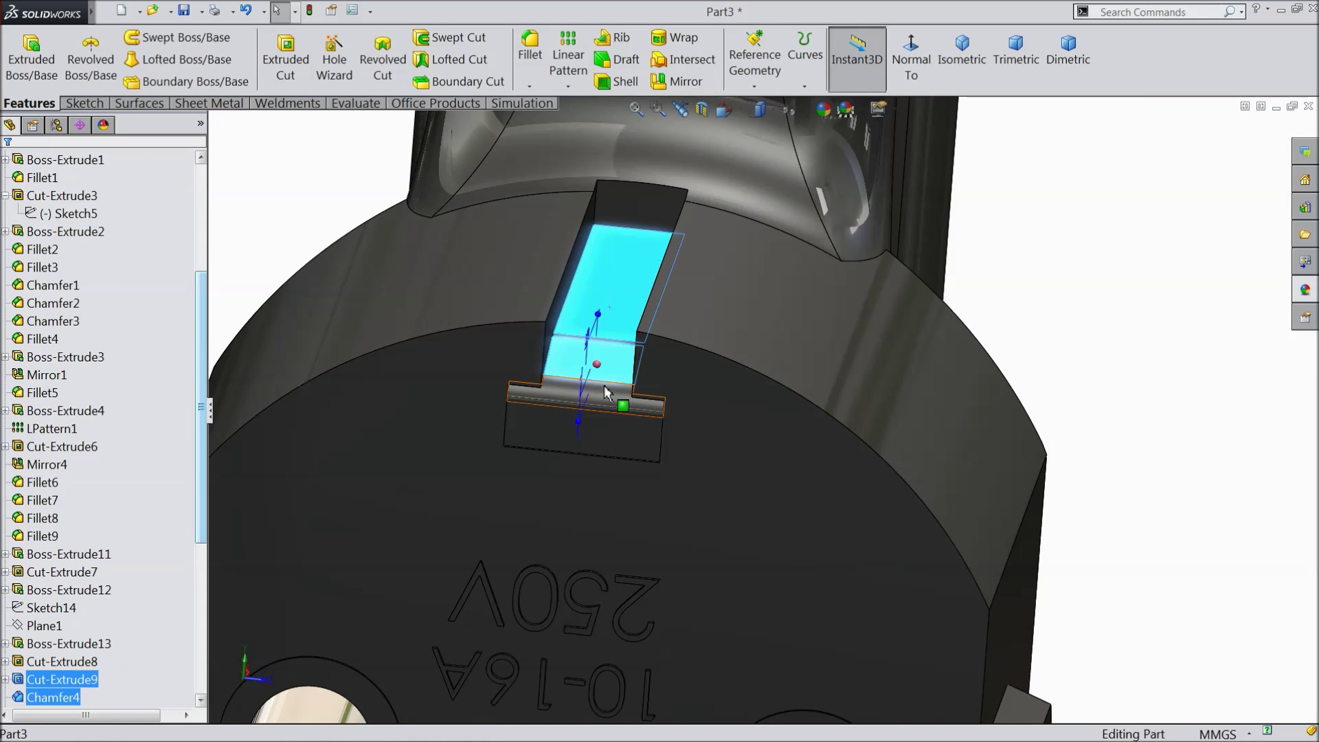
{"action": "left_click", "coordinate": [608, 399], "text": "ctrl"}
{"action": "left_click", "coordinate": [601, 431], "text": "ctrl"}
{"action": "scroll", "coordinate": [616, 371], "scroll_direction": "down", "scroll_amount": 3}
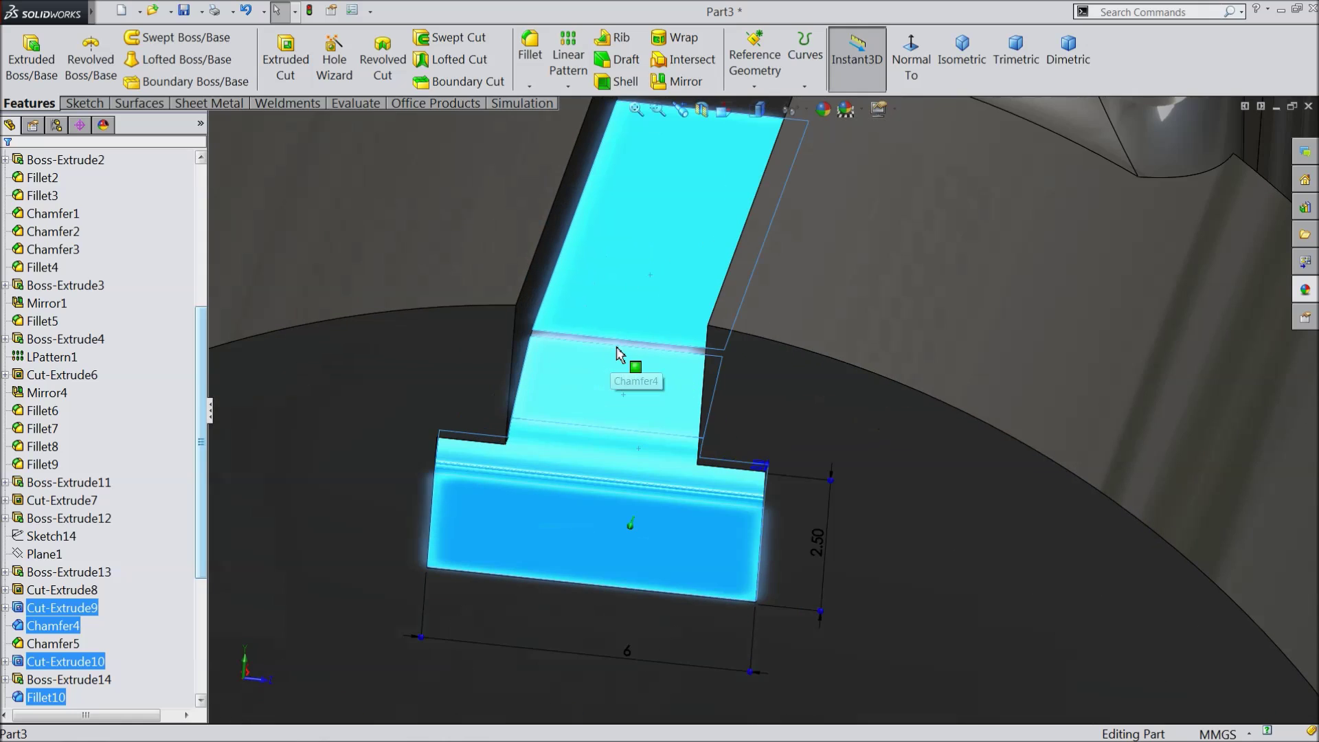
{"action": "left_click", "coordinate": [622, 370], "text": "ctrl"}
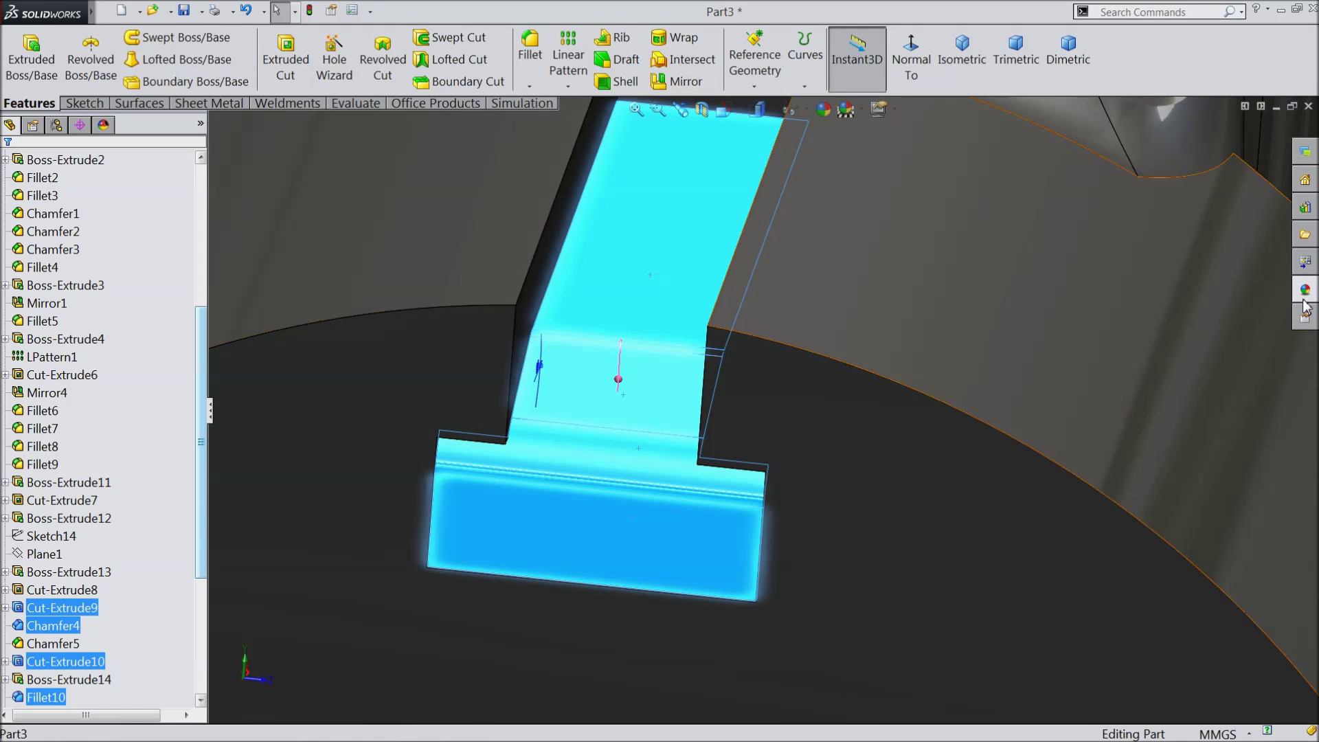
{"action": "left_click", "coordinate": [1305, 289]}
{"action": "left_click_drag", "start_coordinate": [1195, 459], "coordinate": [930, 353]}
{"action": "scroll", "coordinate": [801, 459], "scroll_direction": "up", "scroll_amount": 6}
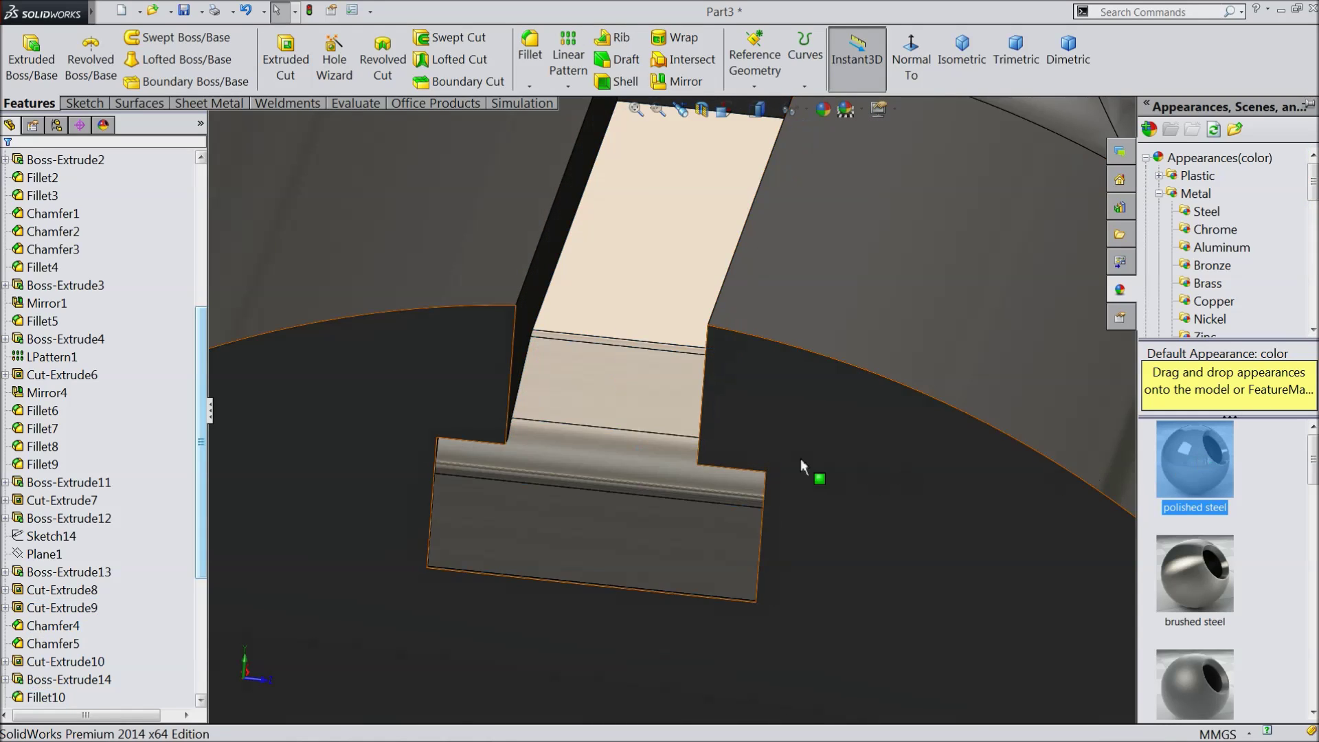
Apply polished steel to the flat contact plate around the round hole in the end face
{"action": "scroll", "coordinate": [756, 555], "scroll_direction": "down", "scroll_amount": 3}
{"action": "scroll", "coordinate": [739, 452], "scroll_direction": "down", "scroll_amount": 3}
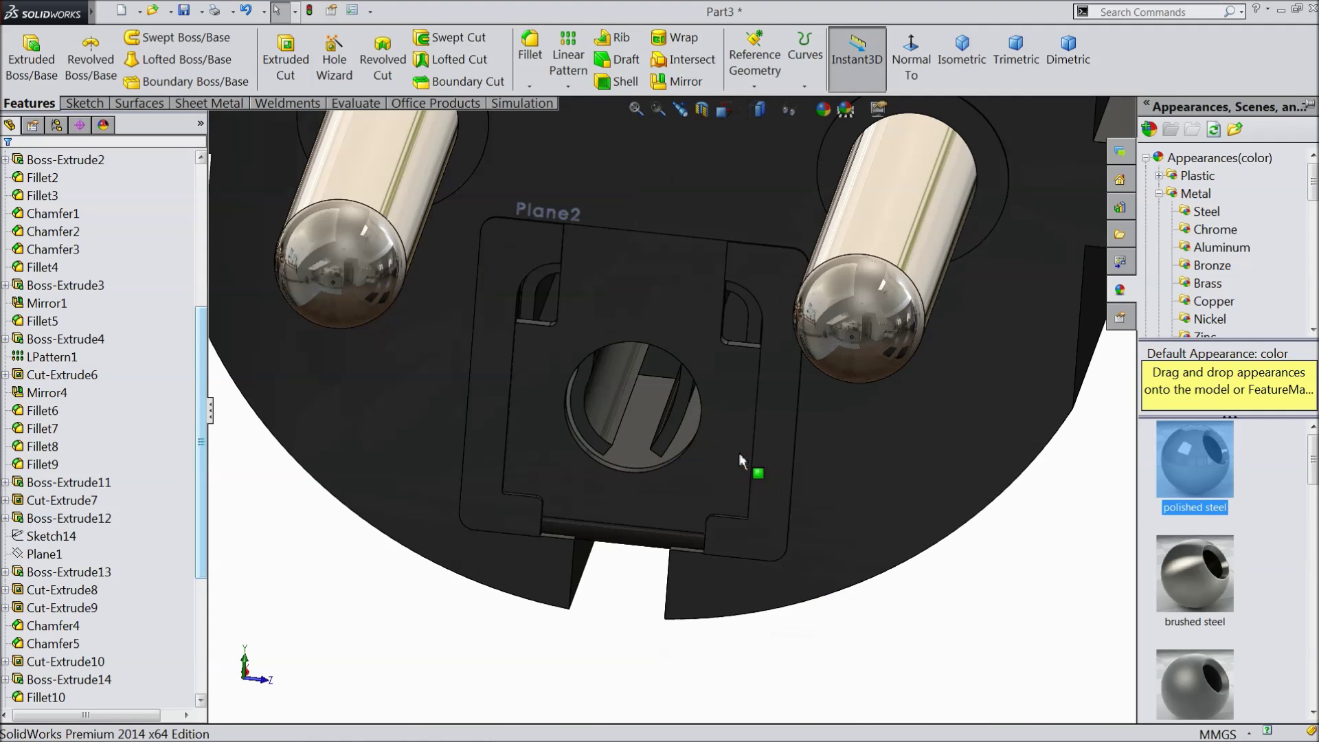
{"action": "left_click", "coordinate": [733, 445]}
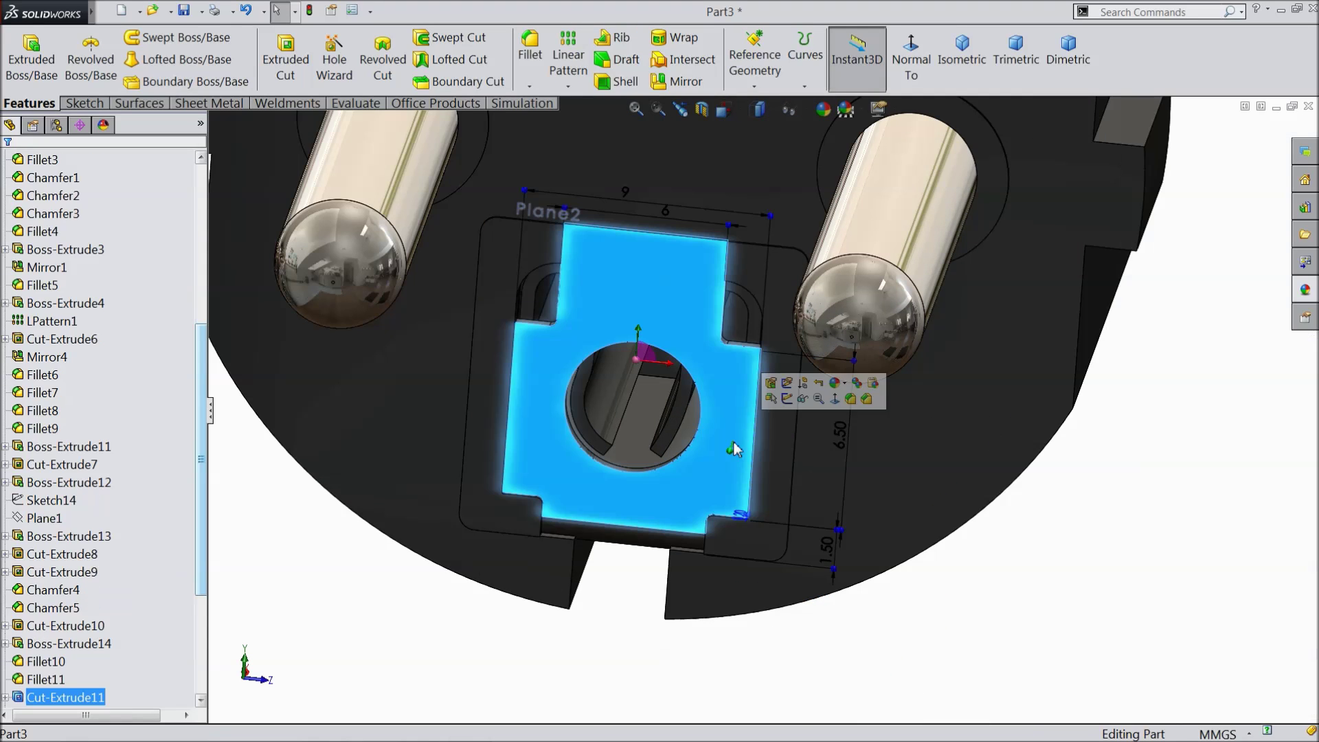
{"action": "left_click", "coordinate": [1305, 291]}
{"action": "left_click_drag", "start_coordinate": [1196, 459], "coordinate": [724, 435]}
Apply polished steel to the curved clips inside the contact plate's hole, using the Boss-Extrude15 feature
{"action": "left_click", "coordinate": [1306, 291]}
{"action": "left_click_drag", "start_coordinate": [1195, 459], "coordinate": [554, 376]}
{"action": "scroll", "coordinate": [694, 456], "scroll_direction": "down", "scroll_amount": 3}
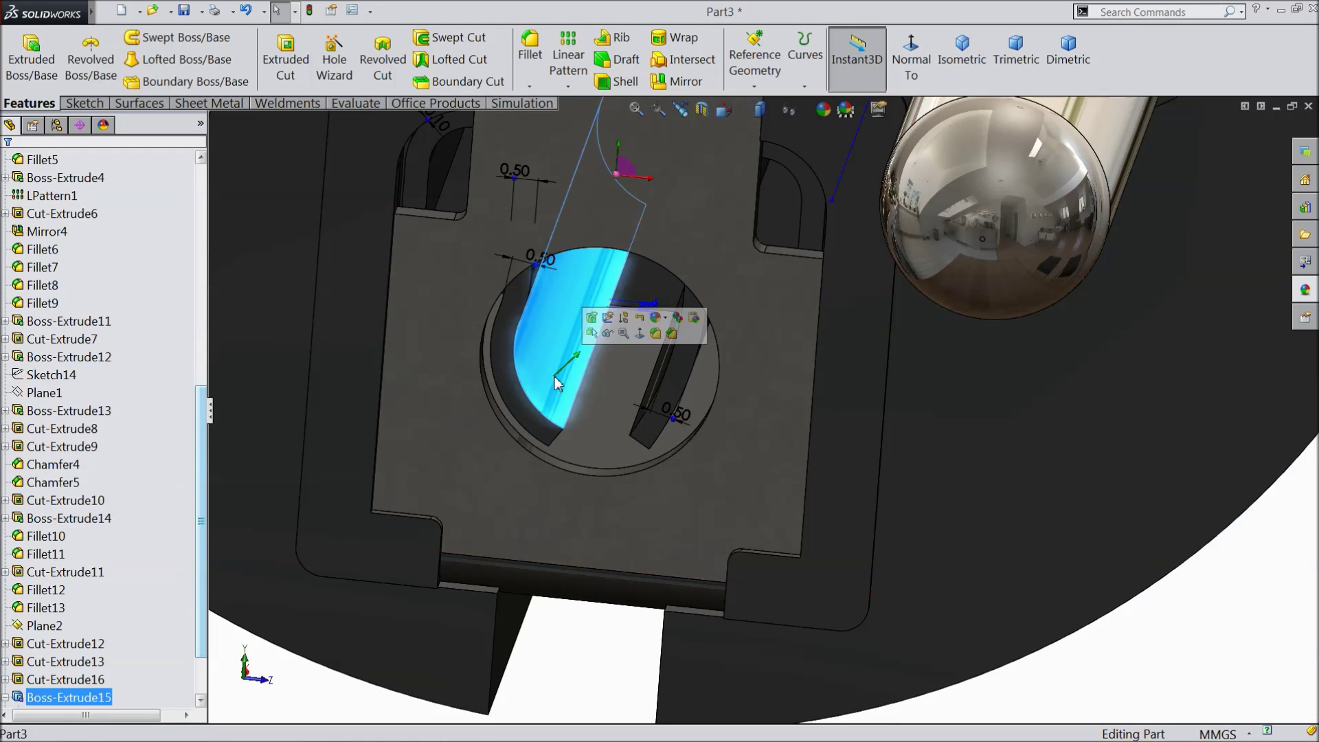
{"action": "scroll", "coordinate": [184, 682], "scroll_direction": "down", "scroll_amount": 2}
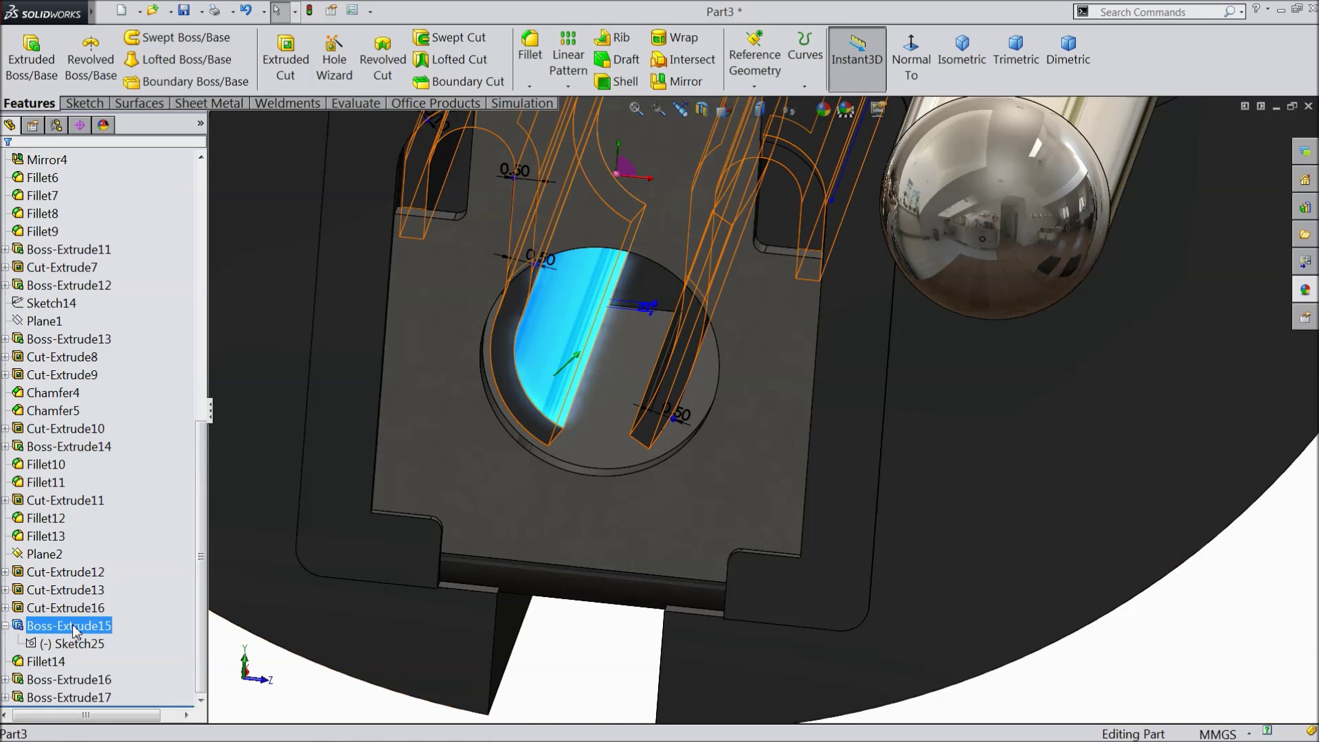
{"action": "left_click", "coordinate": [1306, 292]}
{"action": "left_click_drag", "start_coordinate": [1195, 458], "coordinate": [730, 411]}
{"action": "scroll", "coordinate": [892, 481], "scroll_direction": "up", "scroll_amount": 3}
Apply polished steel to the chamfer and floor faces of the side slot below the contact plate
{"action": "middle_click_drag", "start_coordinate": [729, 411], "coordinate": [769, 419]}
{"action": "scroll", "coordinate": [795, 412], "scroll_direction": "down", "scroll_amount": 3}
{"action": "left_click", "coordinate": [769, 419]}
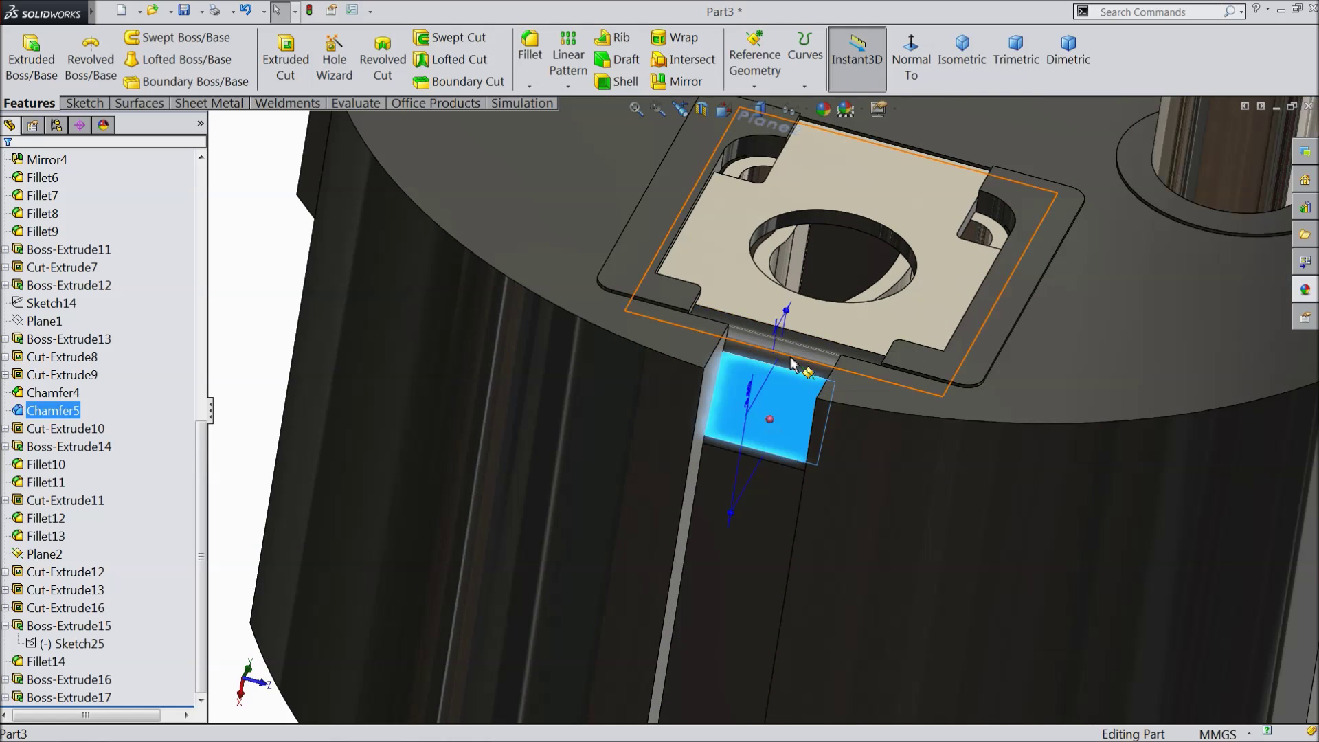
{"action": "left_click", "coordinate": [759, 520], "text": "ctrl"}
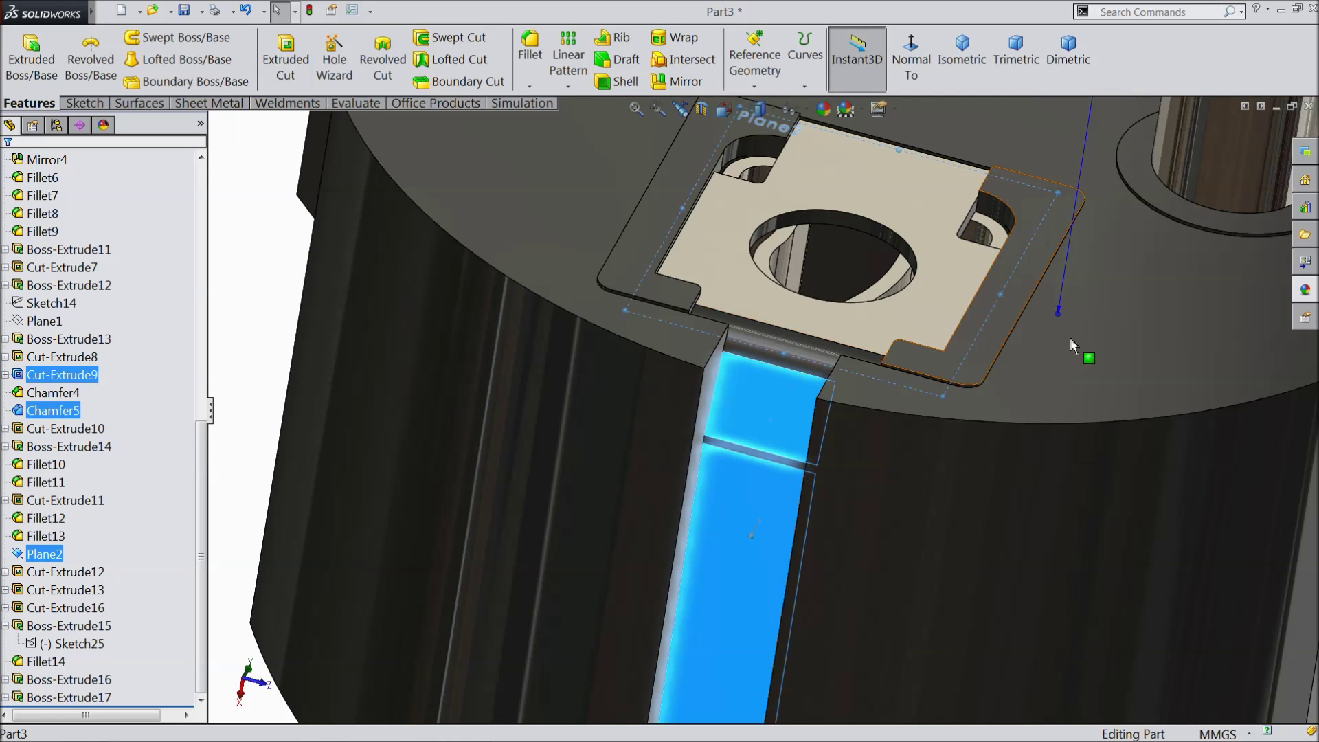
{"action": "left_click", "coordinate": [1305, 294]}
{"action": "left_click", "coordinate": [1213, 461]}
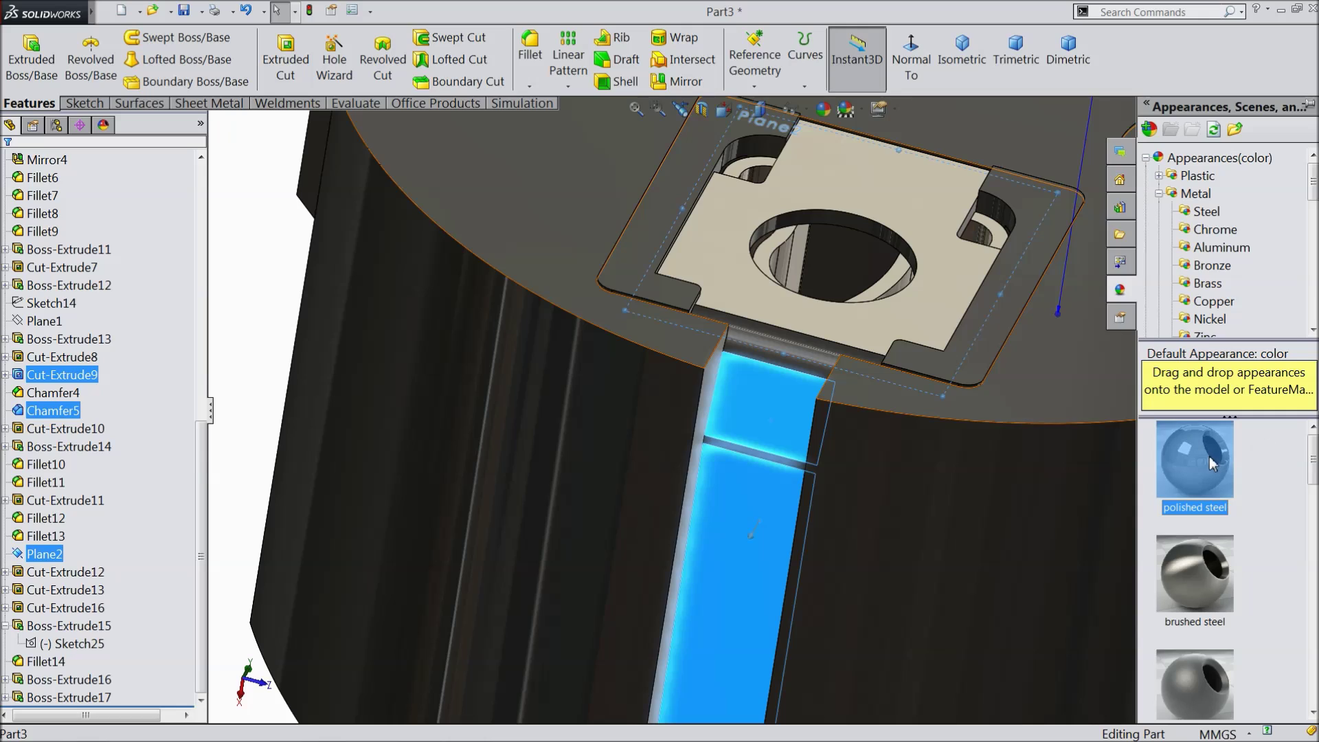
{"action": "key", "text": "Escape"}
{"action": "middle_click_drag", "start_coordinate": [1038, 504], "coordinate": [828, 423]}
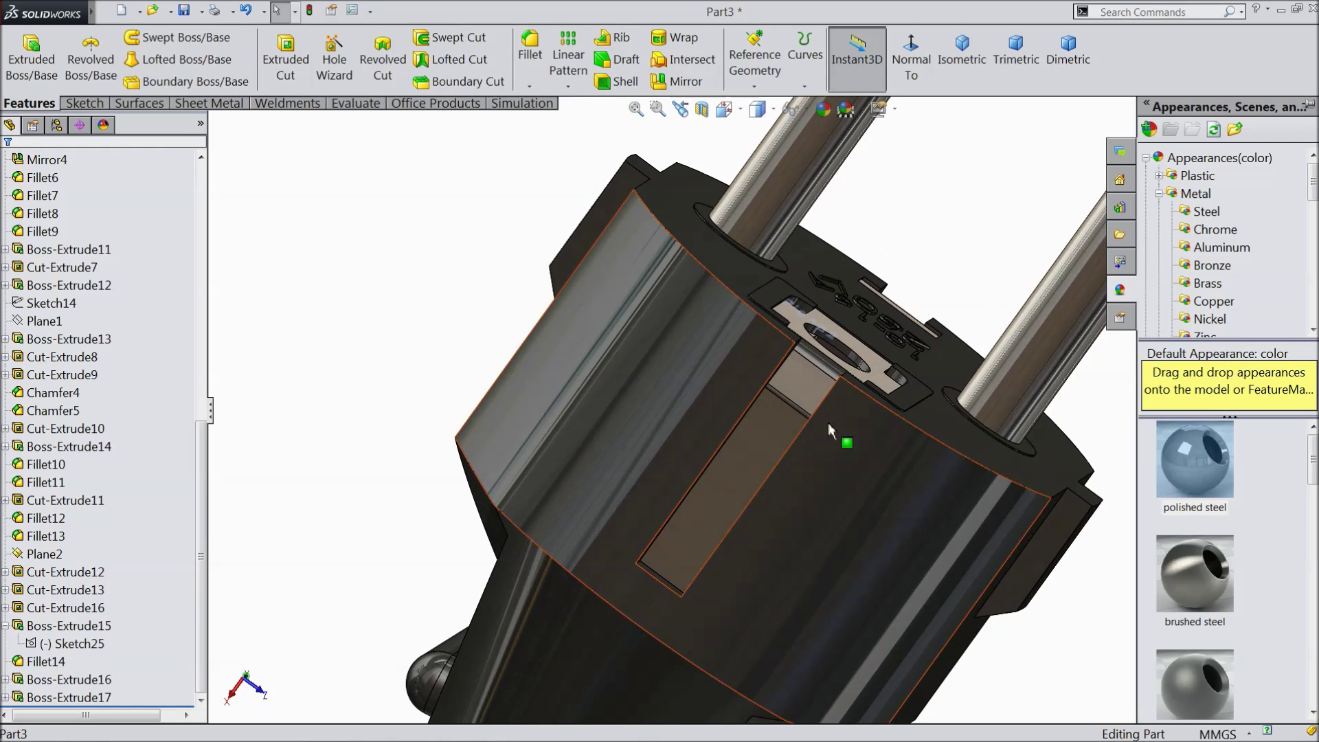
{"action": "left_click", "coordinate": [781, 423]}
{"action": "left_click", "coordinate": [1304, 289]}
{"action": "left_click", "coordinate": [1202, 469]}
{"action": "left_click_drag", "start_coordinate": [1202, 470], "coordinate": [893, 444]}
Apply polished steel to the fillet faces between the contact plate and the side slot, including the narrow strip in the slot
{"action": "middle_click_drag", "start_coordinate": [892, 444], "coordinate": [891, 370]}
{"action": "scroll", "coordinate": [892, 369], "scroll_direction": "down", "scroll_amount": 3}
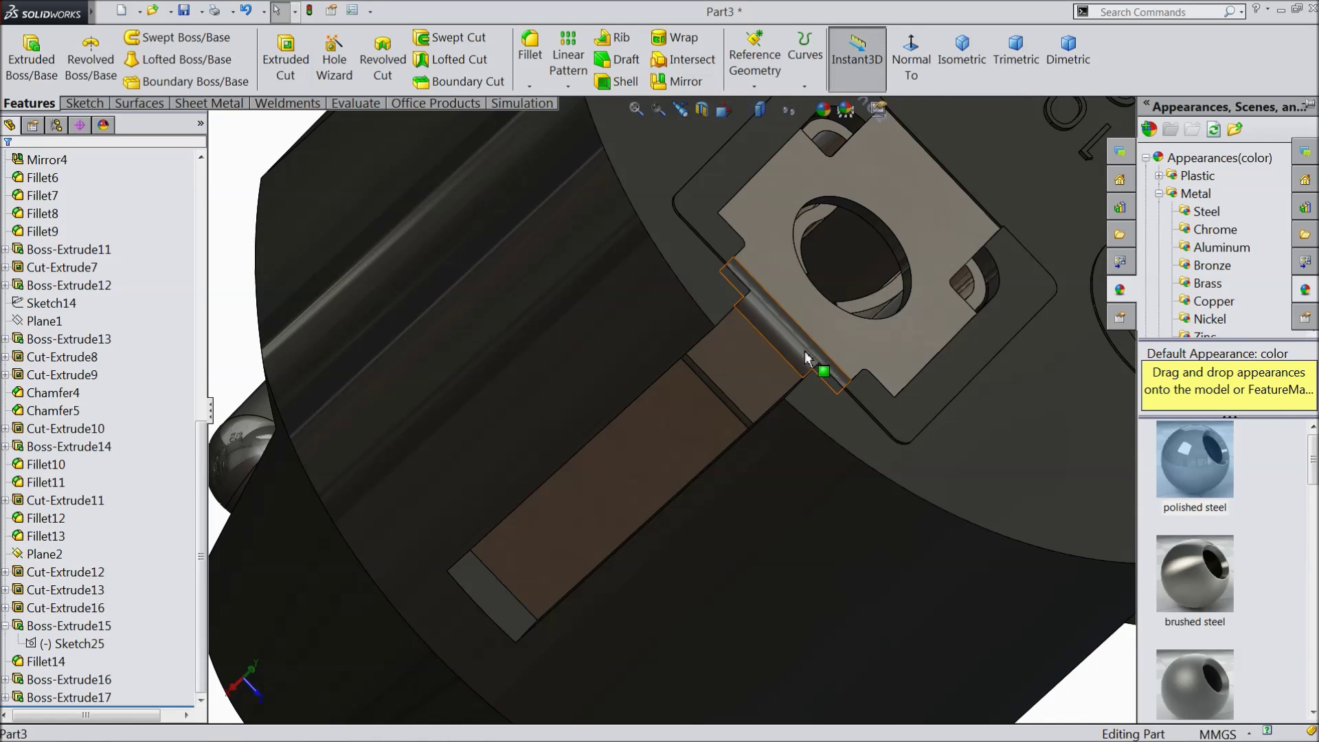
{"action": "left_click", "coordinate": [805, 350]}
{"action": "left_click", "coordinate": [732, 410], "text": "ctrl"}
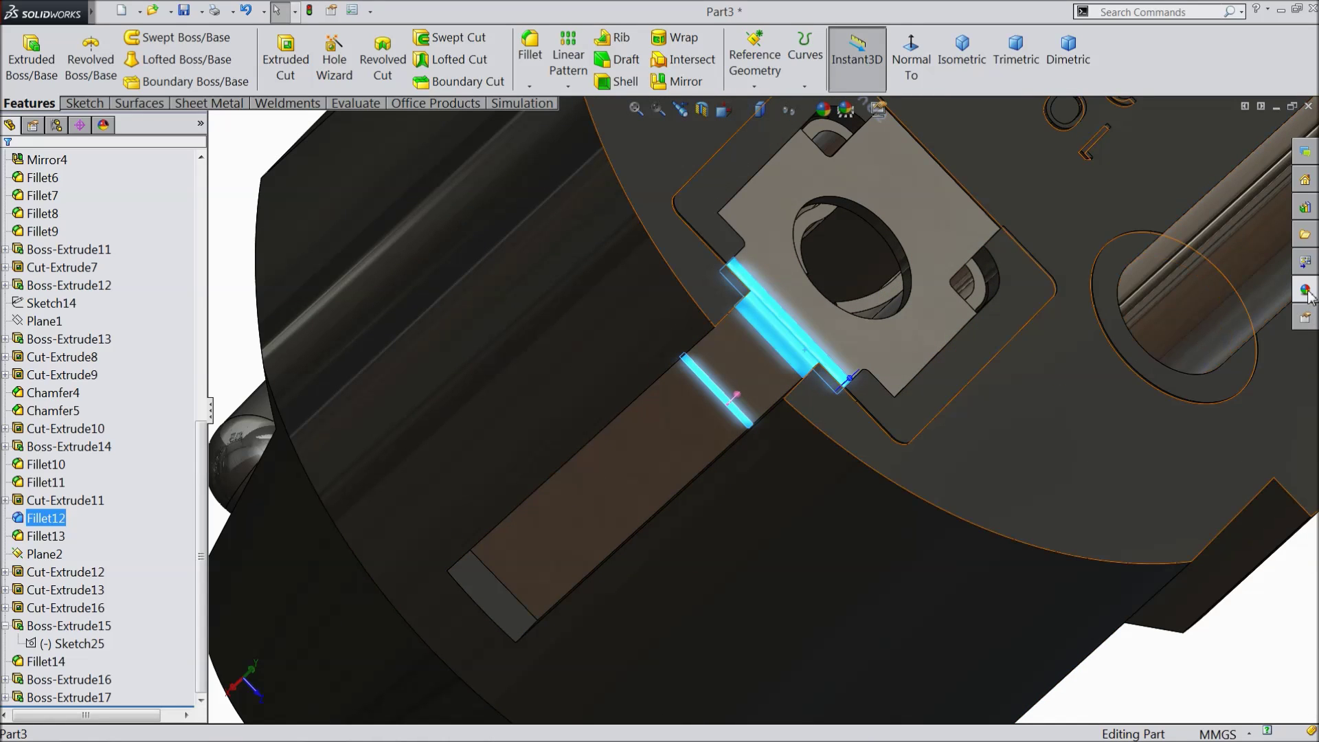
{"action": "left_click", "coordinate": [1304, 289]}
{"action": "key", "text": "f"}
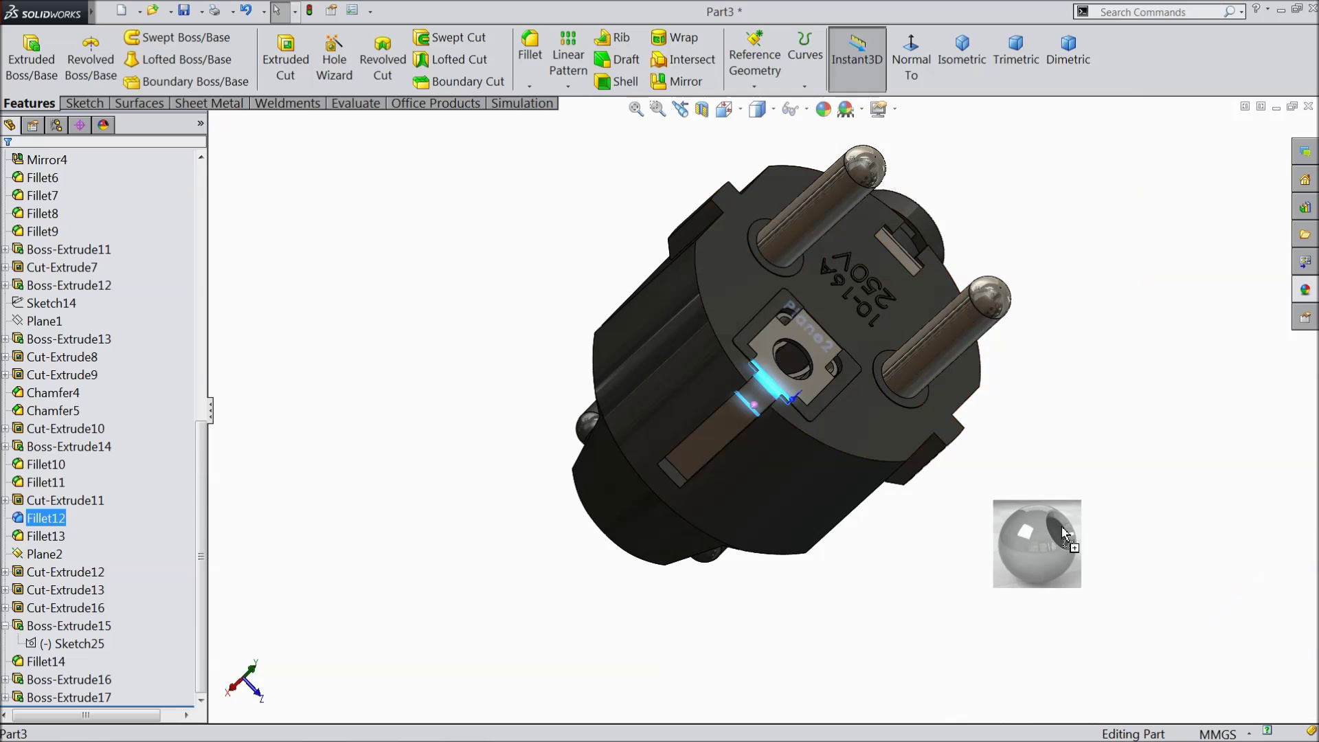
{"action": "left_click", "coordinate": [1019, 526]}
Apply the polished aluminum appearance to the flat contact plate around the round hole
{"action": "scroll", "coordinate": [832, 454], "scroll_direction": "down", "scroll_amount": 8}
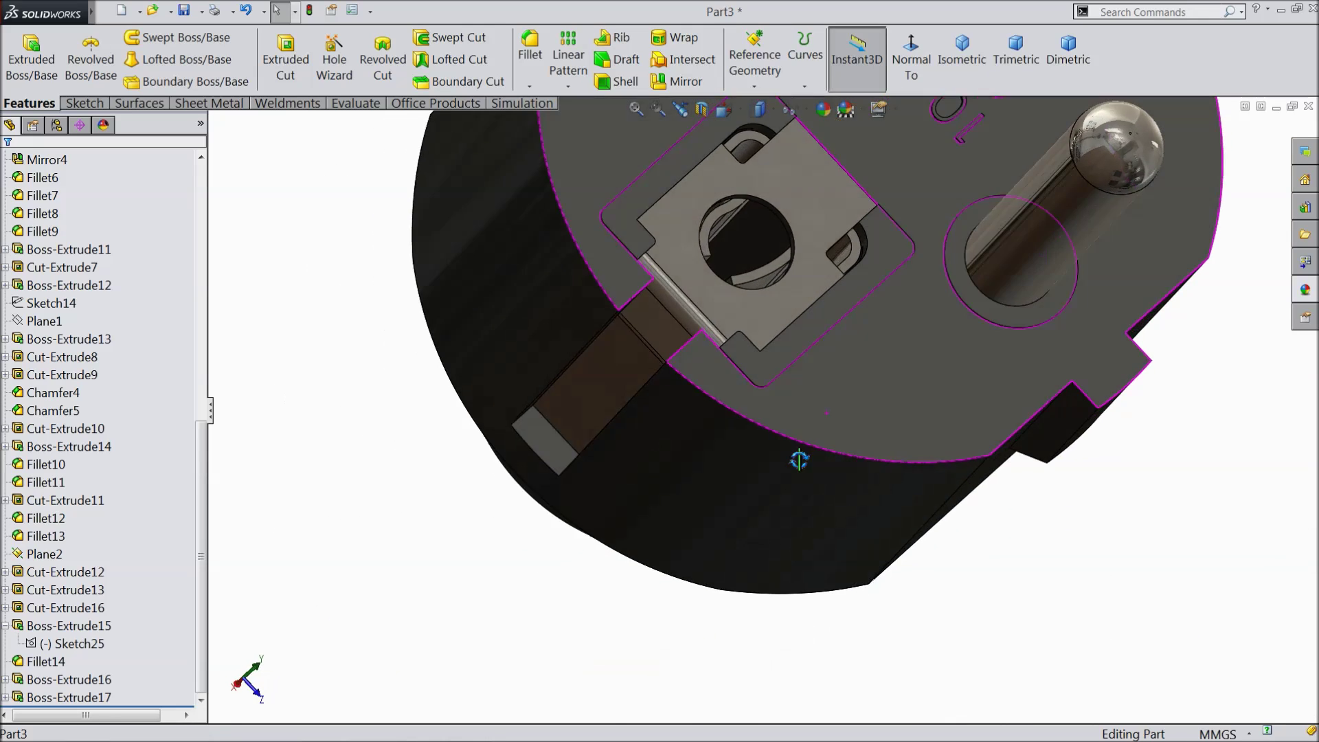
{"action": "middle_click_drag", "start_coordinate": [770, 448], "coordinate": [792, 218]}
{"action": "scroll", "coordinate": [800, 288], "scroll_direction": "down", "scroll_amount": 5}
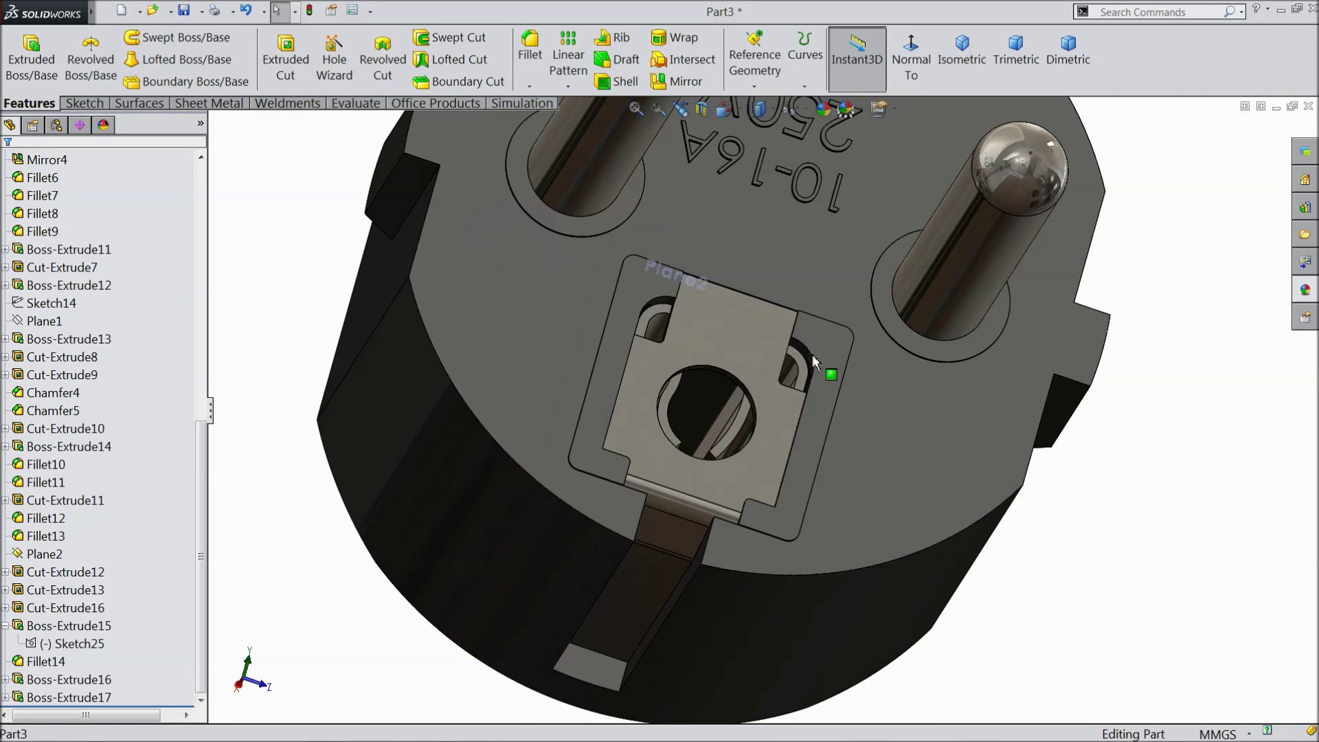
{"action": "left_click", "coordinate": [744, 336]}
{"action": "left_click", "coordinate": [1305, 291]}
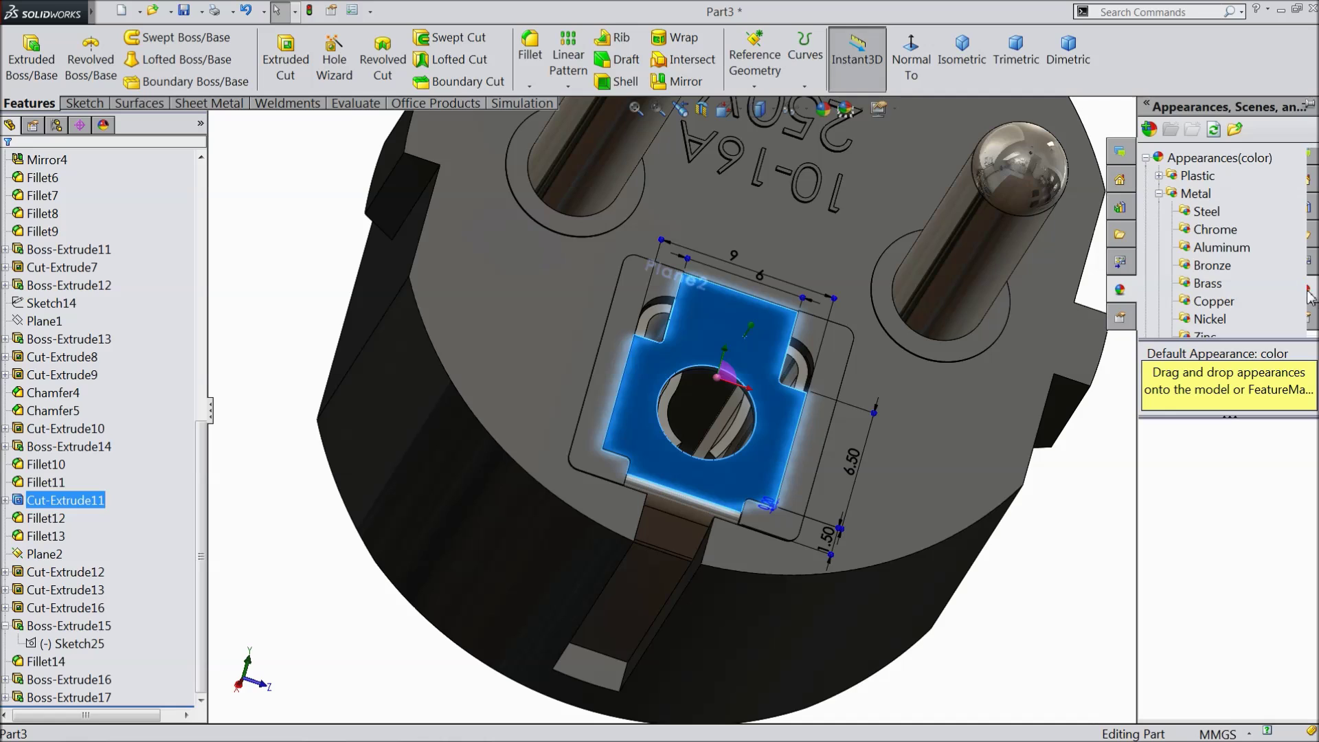
{"action": "left_click", "coordinate": [1222, 247]}
{"action": "left_click", "coordinate": [1198, 476]}
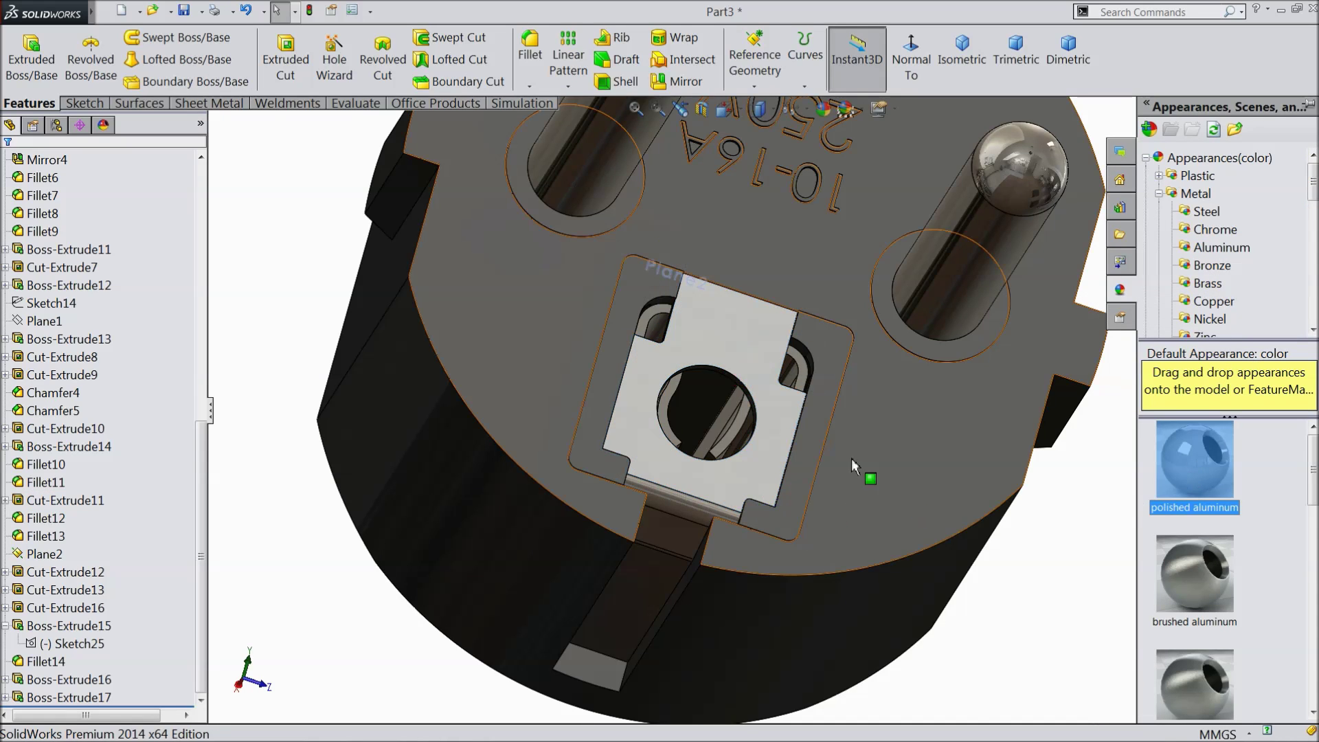
Apply polished aluminum to the whole Boss-Extrude15 feature that forms the curved clips behind the contact plate
{"action": "scroll", "coordinate": [852, 440], "scroll_direction": "down", "scroll_amount": 3}
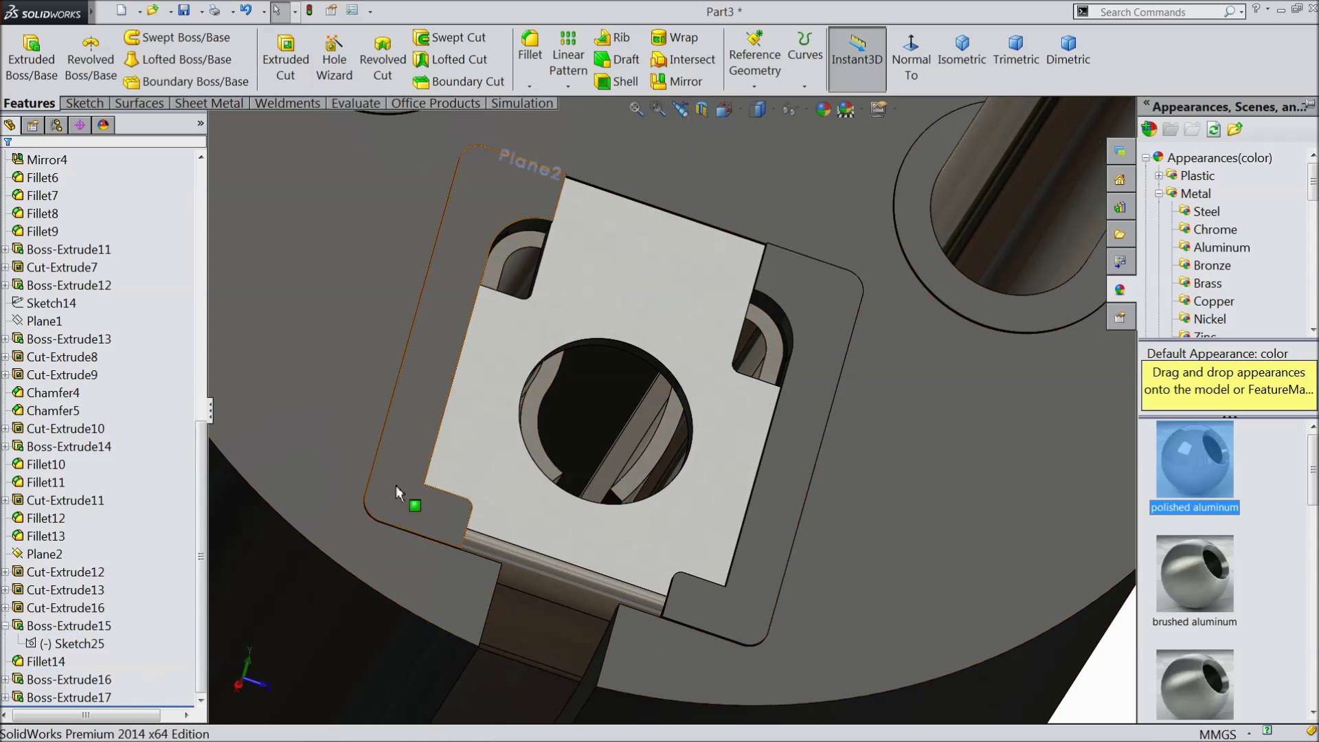
{"action": "left_click", "coordinate": [526, 412]}
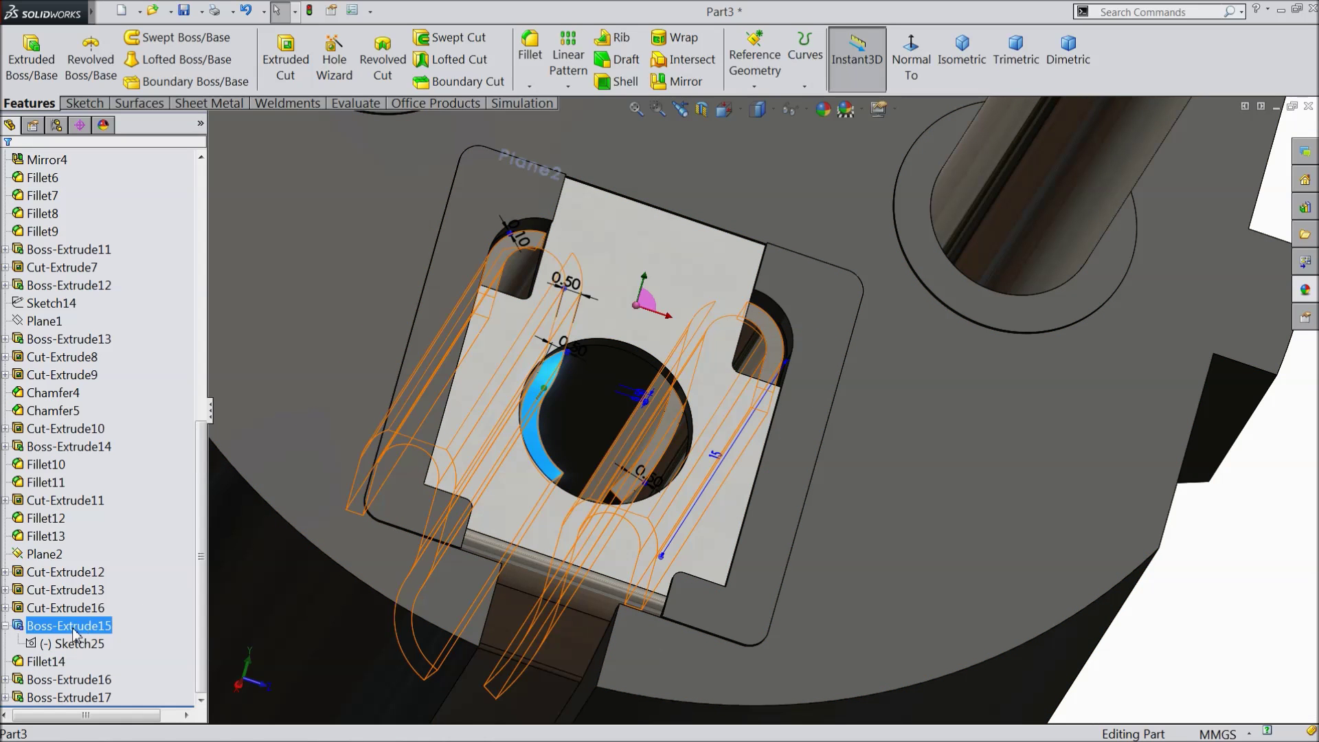
{"action": "left_click", "coordinate": [73, 626]}
{"action": "left_click", "coordinate": [1297, 294]}
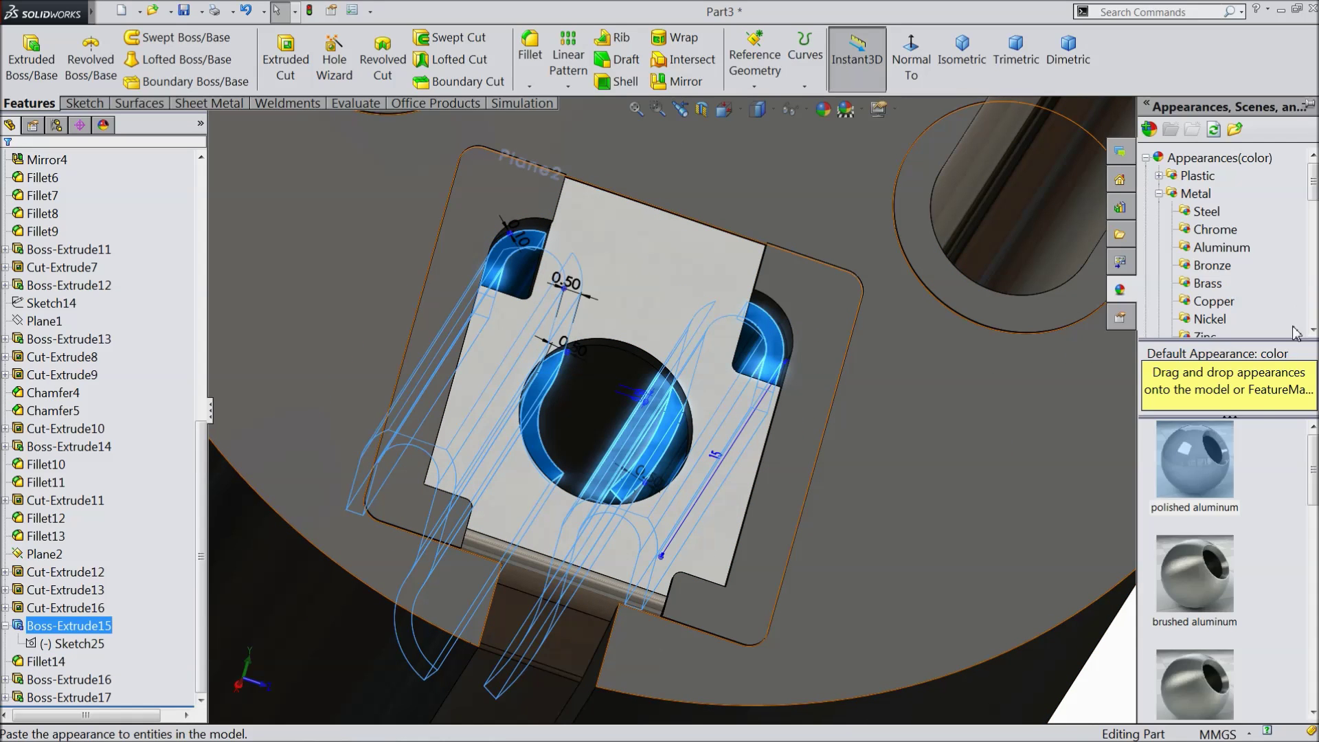
{"action": "double_click", "coordinate": [1195, 459]}
{"action": "scroll", "coordinate": [636, 518], "scroll_direction": "up", "scroll_amount": 5}
{"action": "scroll", "coordinate": [636, 517], "scroll_direction": "down", "scroll_amount": 5}
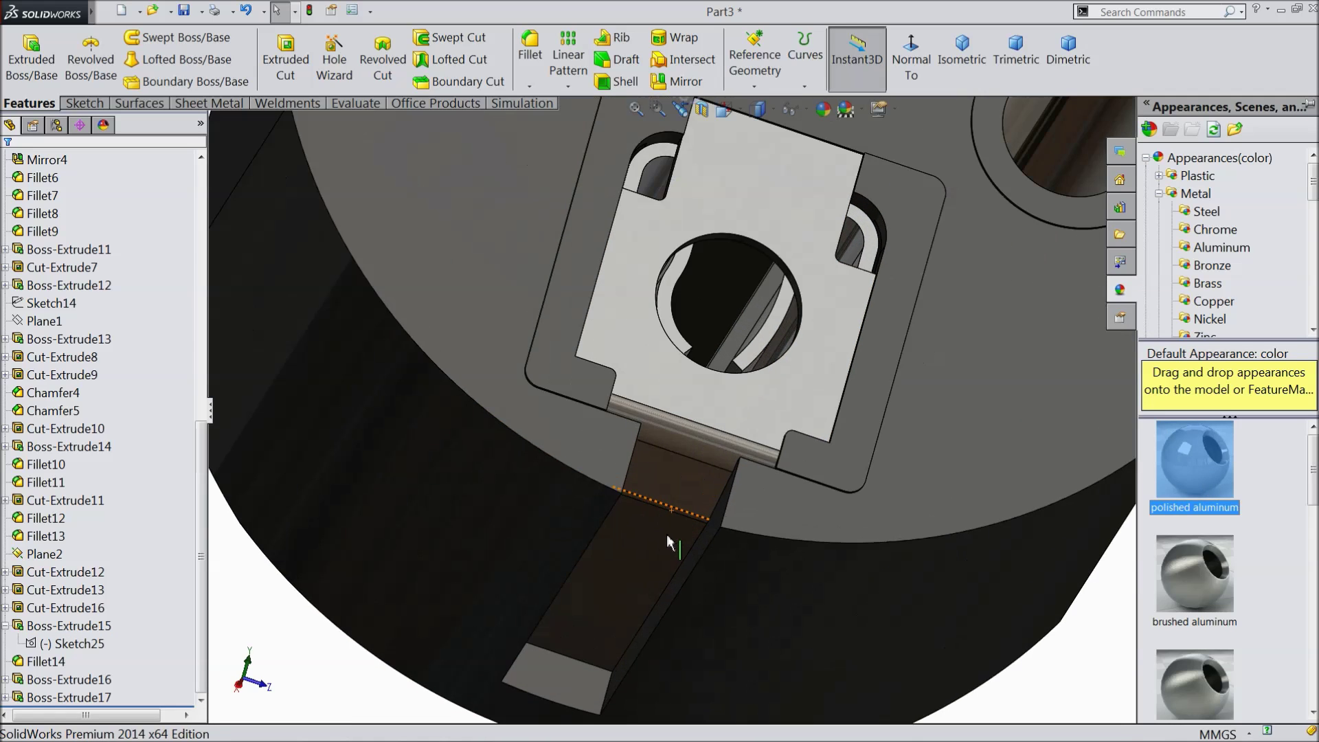
Apply polished aluminum to the fillet, chamfer and floor faces of the side slot next to the contact plate
{"action": "middle_click_drag", "start_coordinate": [666, 539], "coordinate": [687, 442]}
{"action": "left_click", "coordinate": [700, 414]}
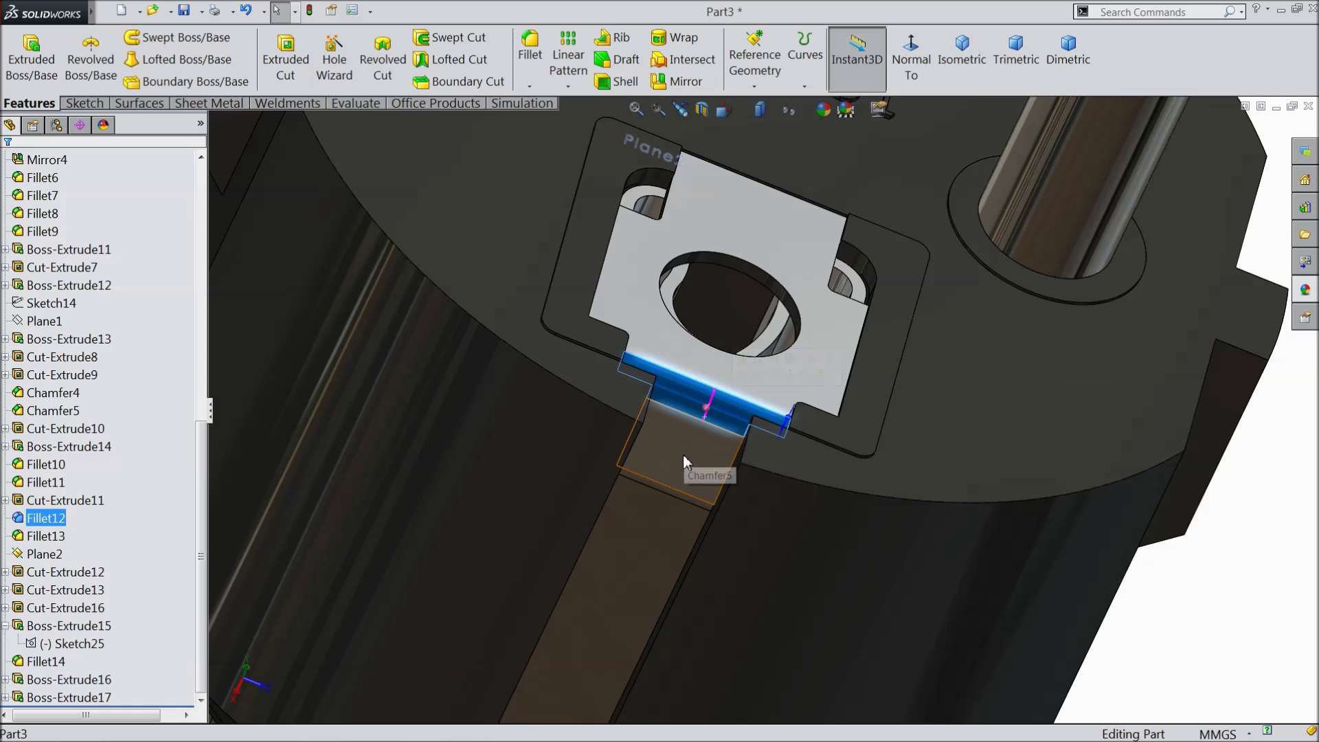
{"action": "left_click", "coordinate": [649, 513], "text": "ctrl"}
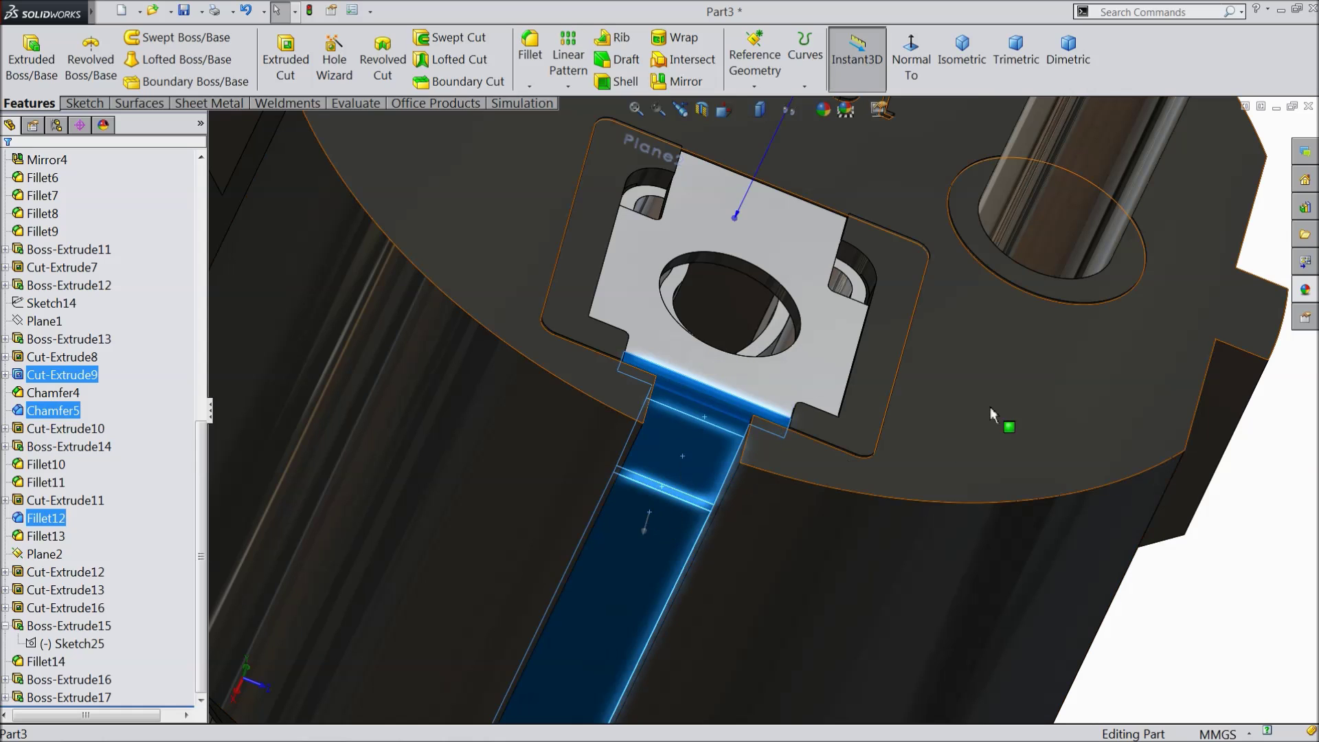
{"action": "left_click", "coordinate": [1302, 298]}
{"action": "left_click", "coordinate": [1198, 476]}
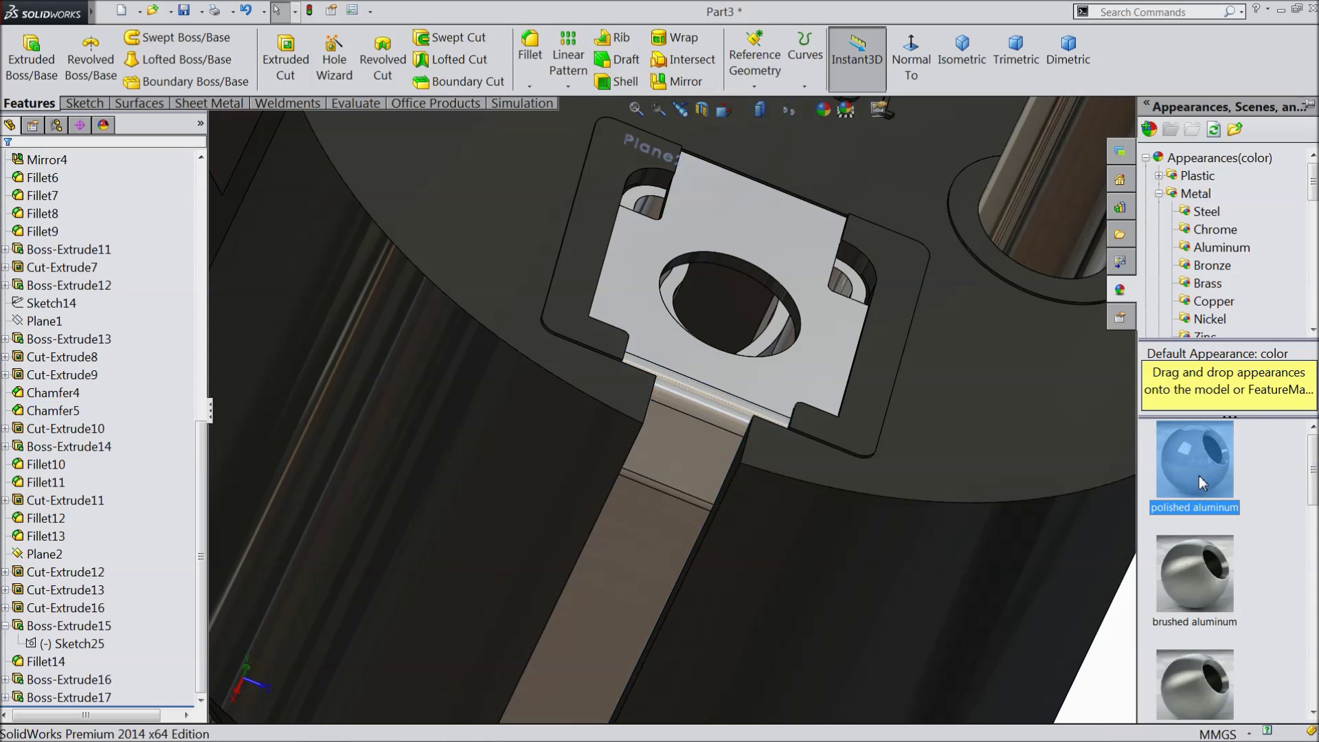
Apply polished aluminum to the floor, chamfer, fillet and wide end faces of the opposite side slot, near the 250V lettering
{"action": "scroll", "coordinate": [946, 436], "scroll_direction": "up", "scroll_amount": 5}
{"action": "middle_click_drag", "start_coordinate": [946, 436], "coordinate": [826, 318]}
{"action": "scroll", "coordinate": [819, 239], "scroll_direction": "down", "scroll_amount": 6}
{"action": "double_click", "coordinate": [733, 260]}
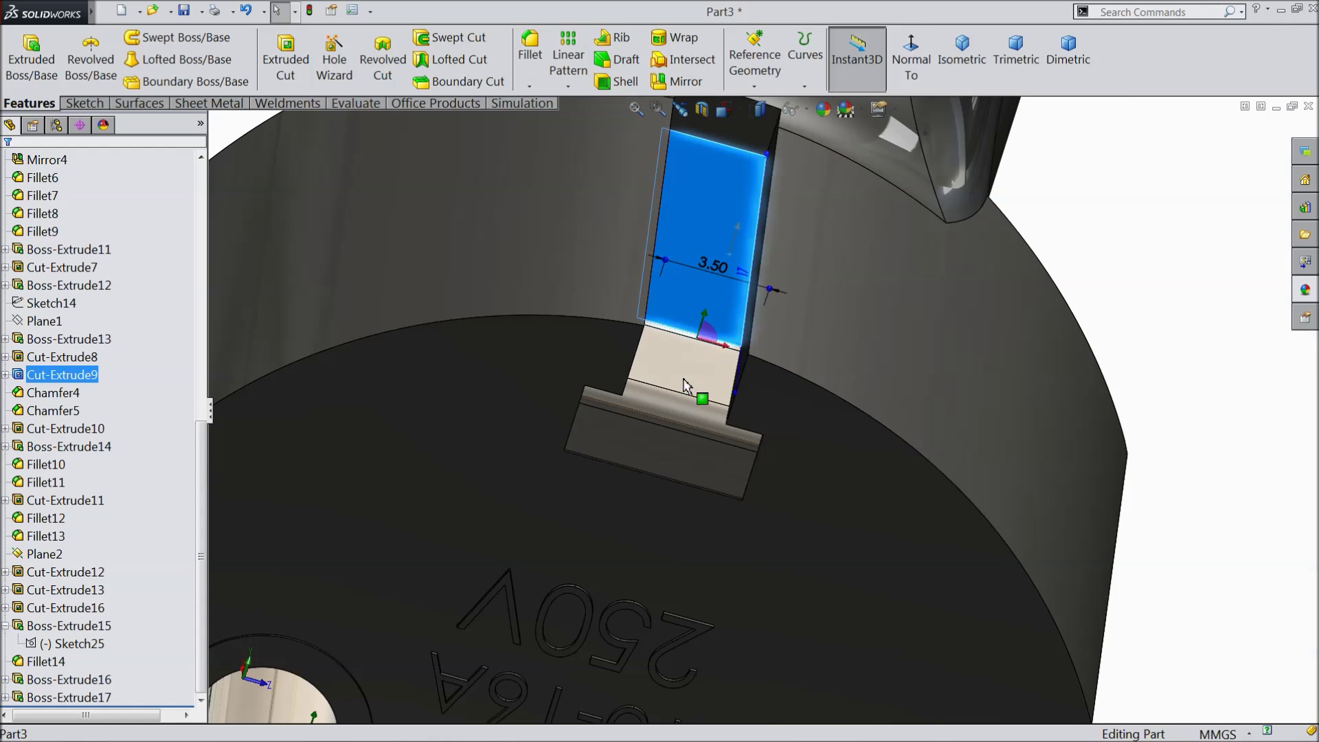
{"action": "left_click", "coordinate": [663, 429]}
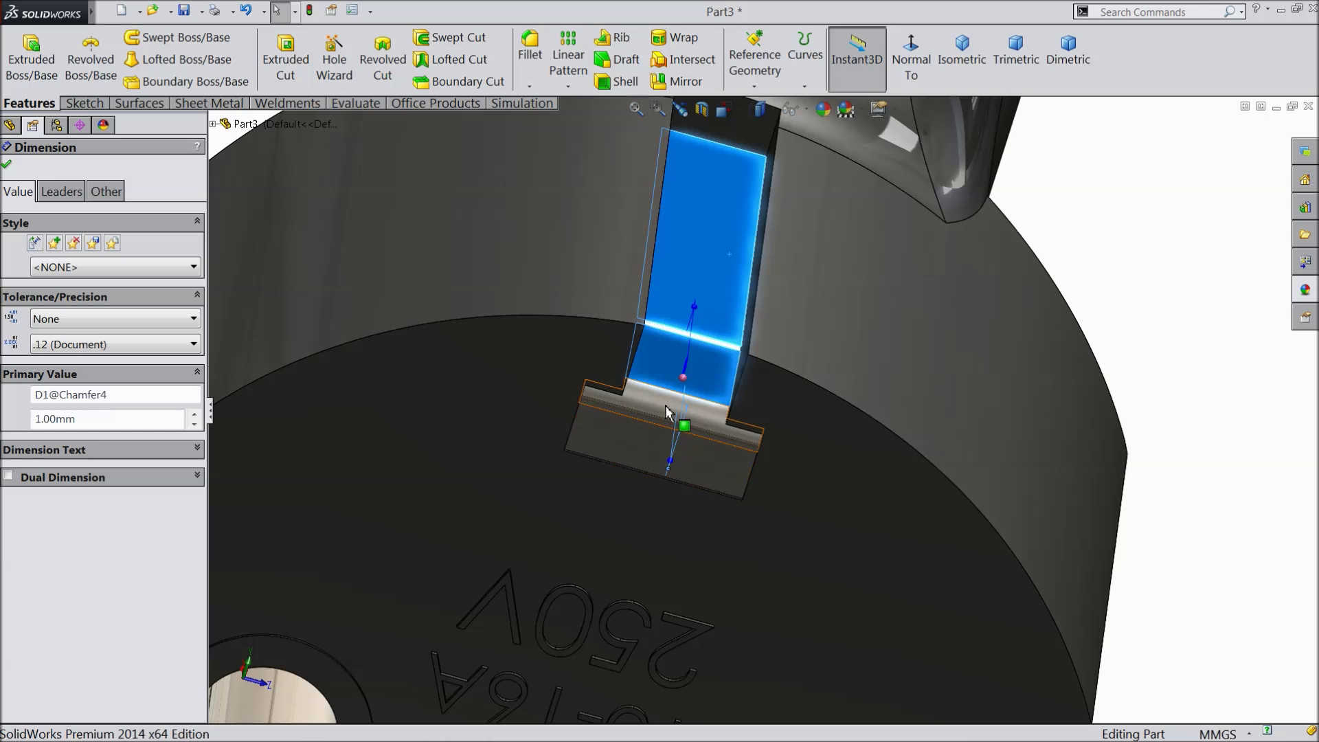
{"action": "left_click", "coordinate": [658, 408]}
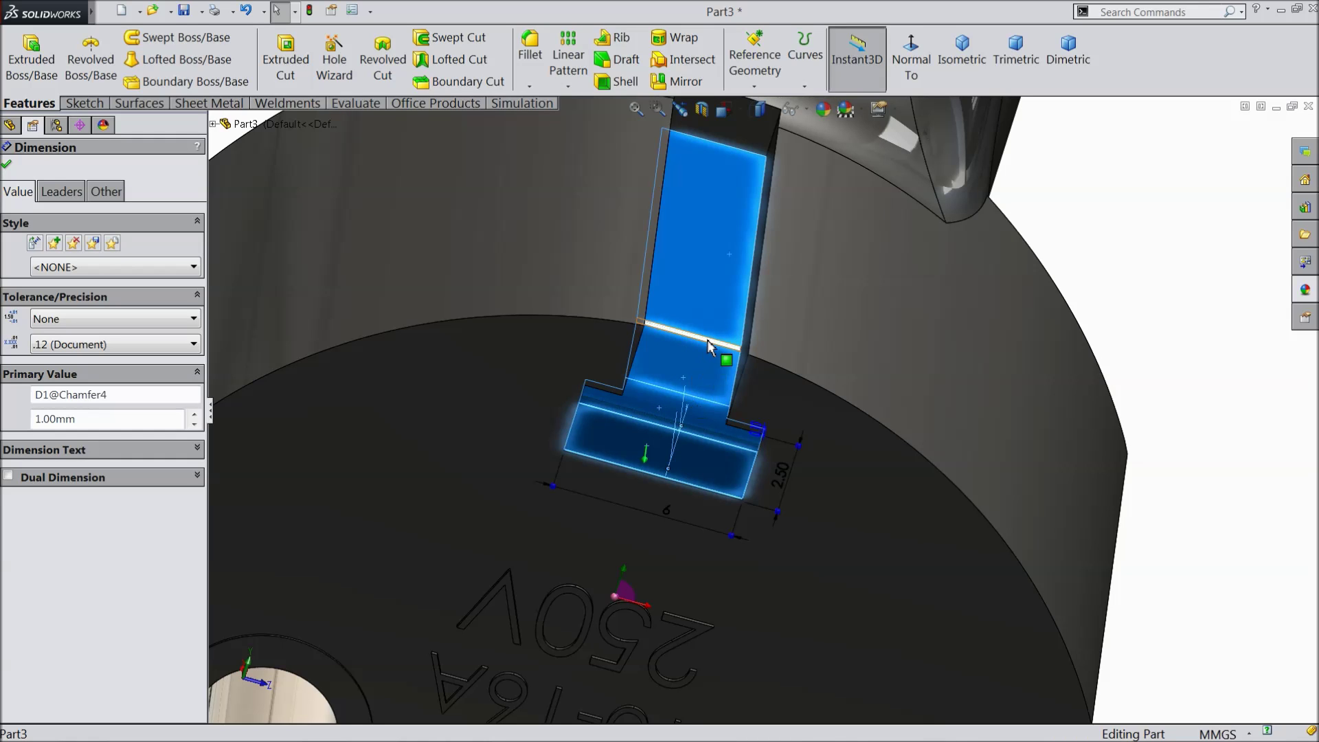
{"action": "left_click", "coordinate": [1306, 297]}
{"action": "left_click", "coordinate": [1194, 458]}
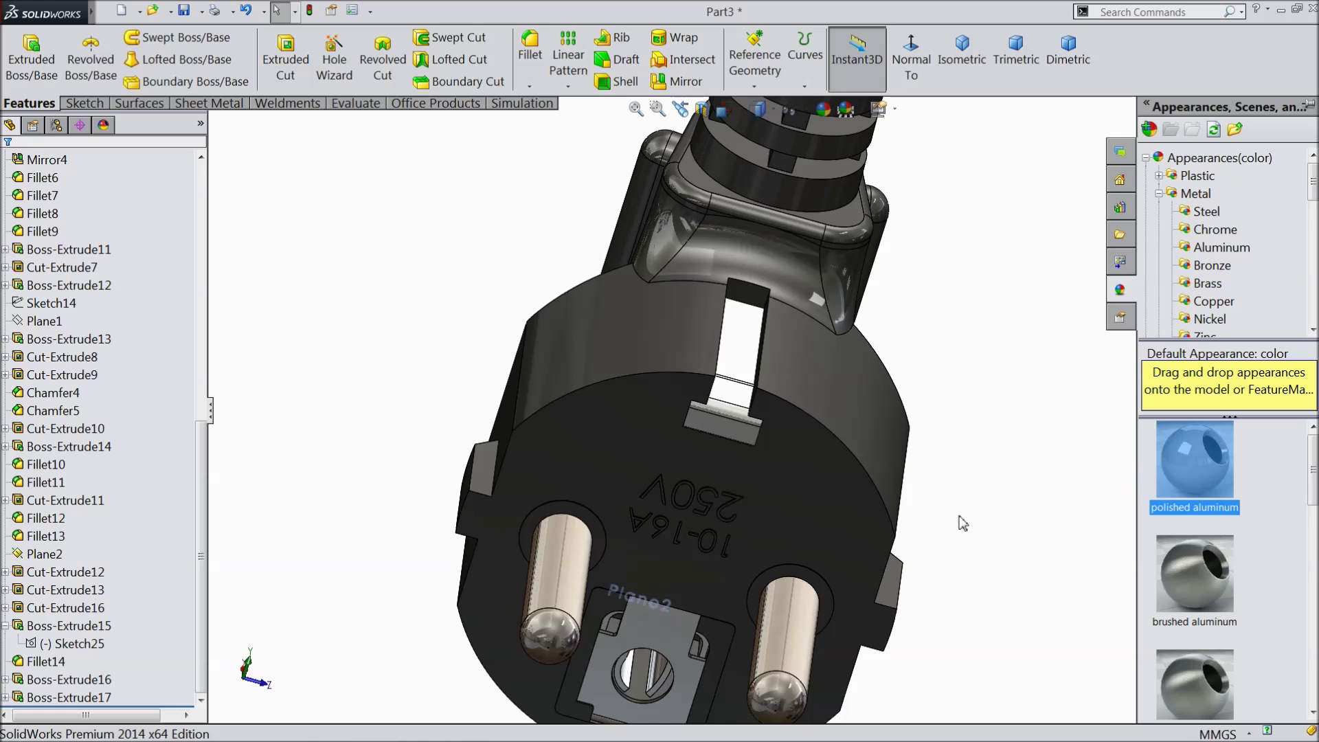
Examine the finished plug from several sides, including the pins, body and cable sleeve, and end in the isometric view
{"action": "key", "text": "f"}
{"action": "middle_click_drag", "start_coordinate": [959, 512], "coordinate": [953, 675]}
{"action": "middle_click_drag", "start_coordinate": [913, 407], "coordinate": [990, 401]}
{"action": "scroll", "coordinate": [825, 303], "scroll_direction": "down", "scroll_amount": 5}
{"action": "middle_click_drag", "start_coordinate": [825, 302], "coordinate": [710, 435]}
{"action": "scroll", "coordinate": [742, 492], "scroll_direction": "up", "scroll_amount": 3}
{"action": "middle_click_drag", "start_coordinate": [661, 388], "coordinate": [966, 433]}
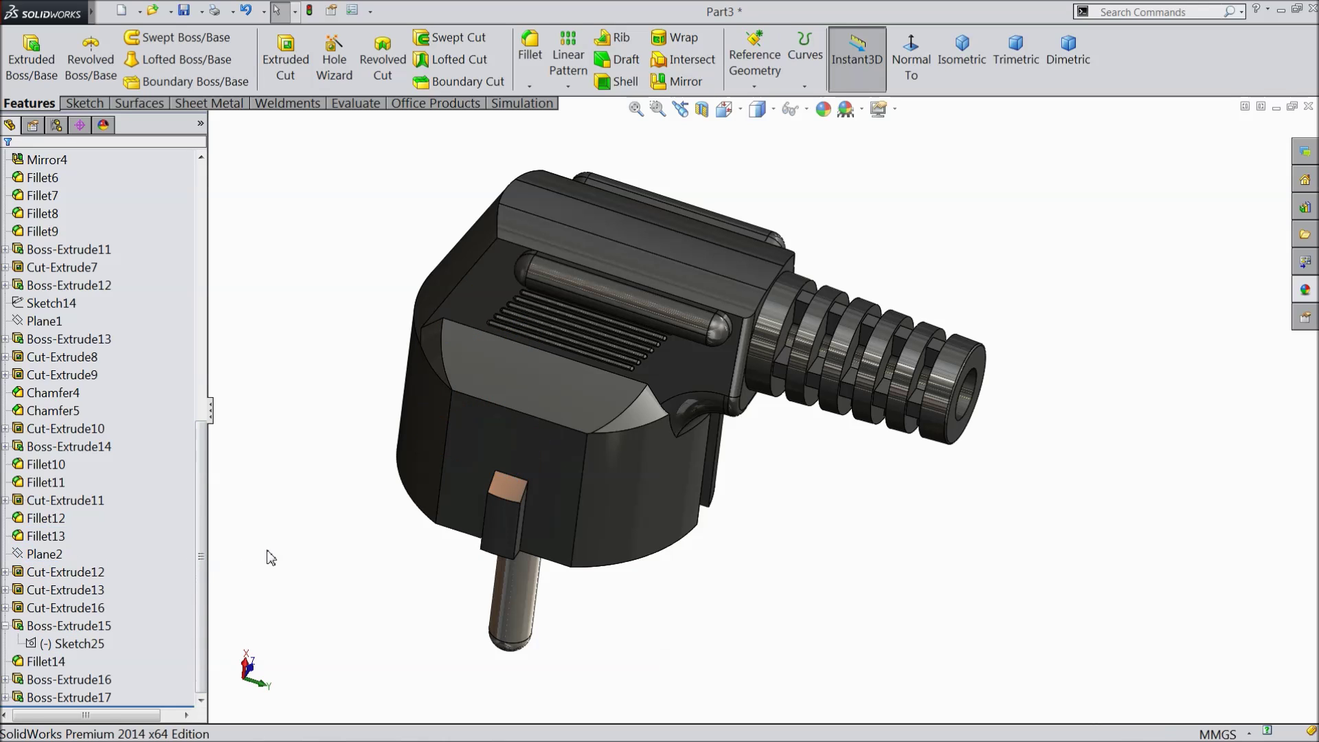
{"action": "left_click", "coordinate": [967, 76]}
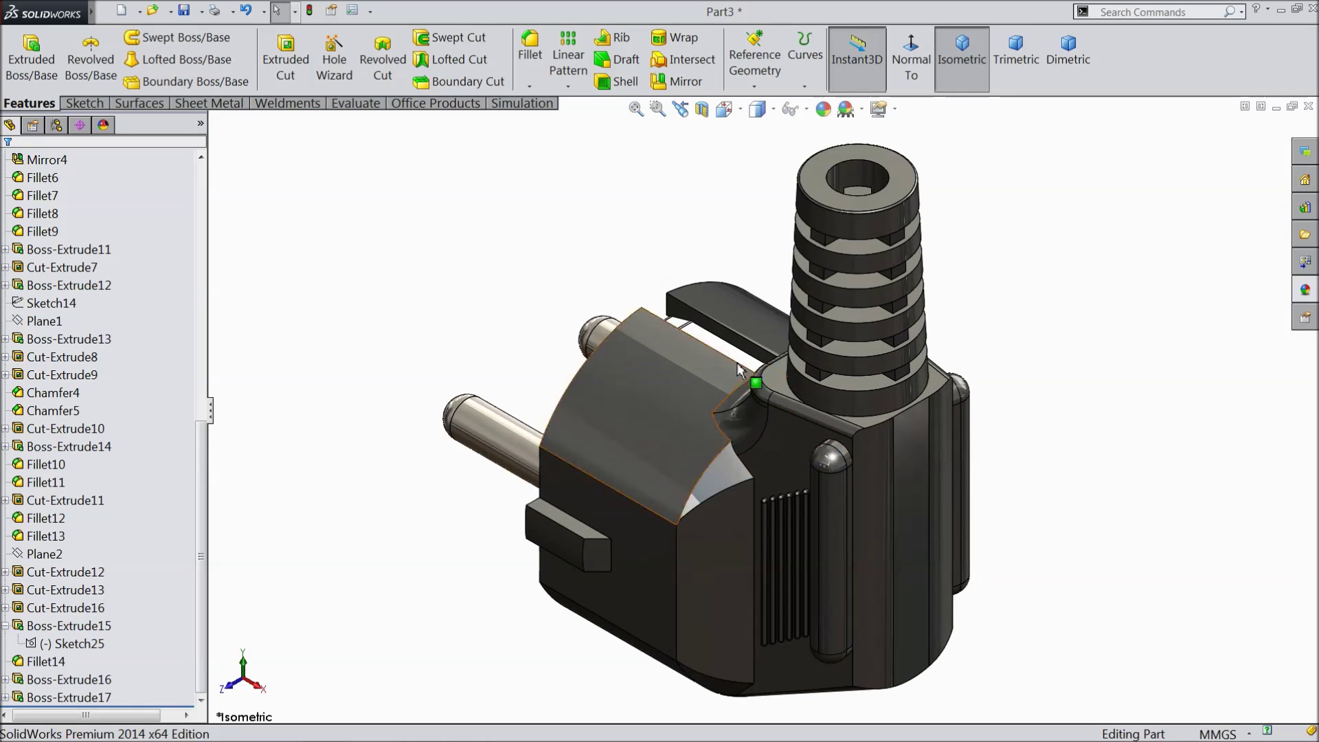